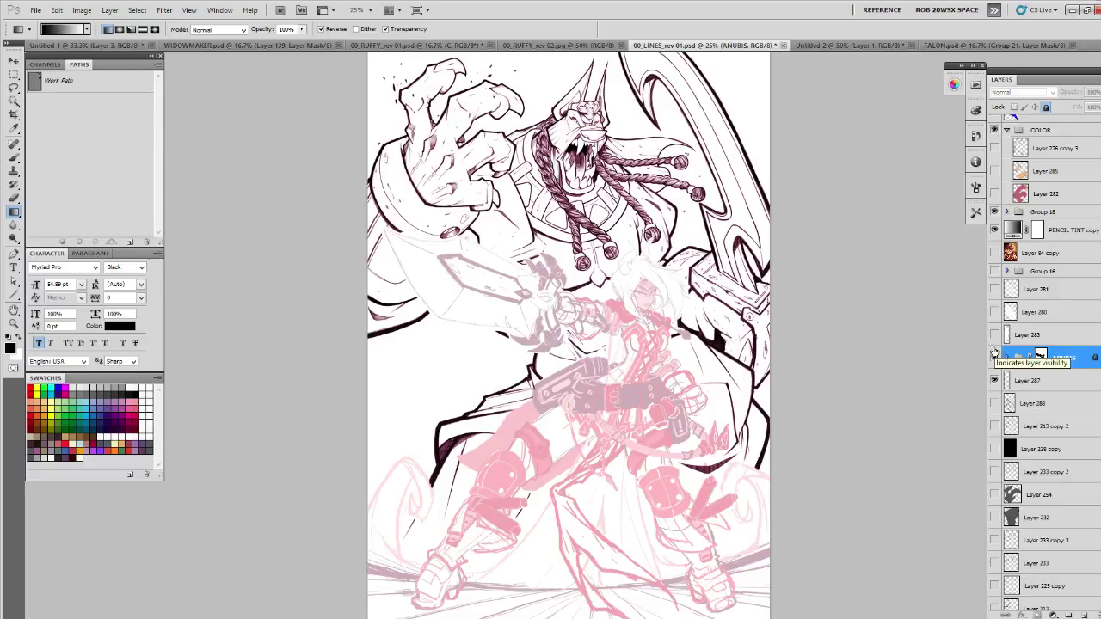
- Unlock the ANUBIS group, lower its opacity to 5%, and lock it again
{"action": "left_click", "coordinate": [994, 356]}
{"action": "left_click", "coordinate": [994, 356]}
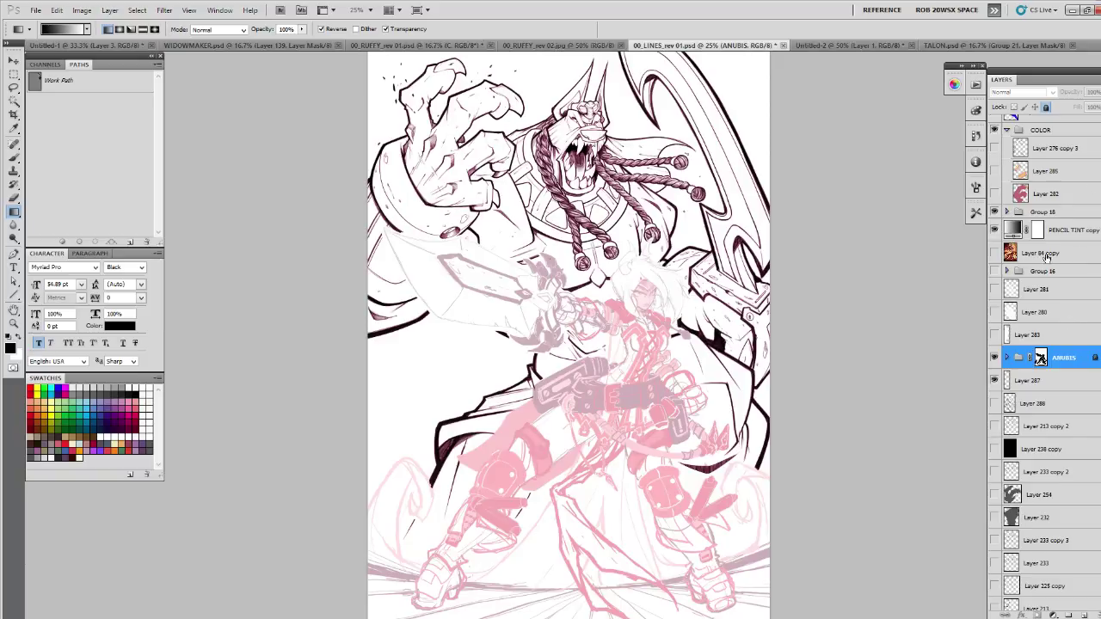
{"action": "left_click_drag", "start_coordinate": [1055, 107], "coordinate": [1067, 108]}
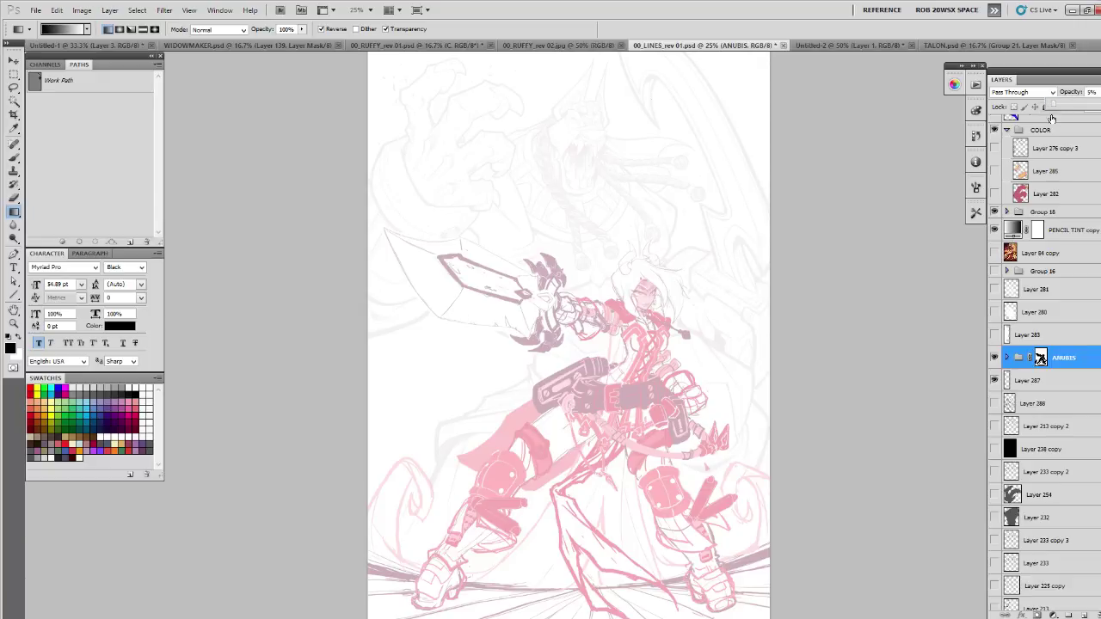
{"action": "left_click", "coordinate": [1038, 79]}
{"action": "left_click", "coordinate": [1045, 107]}
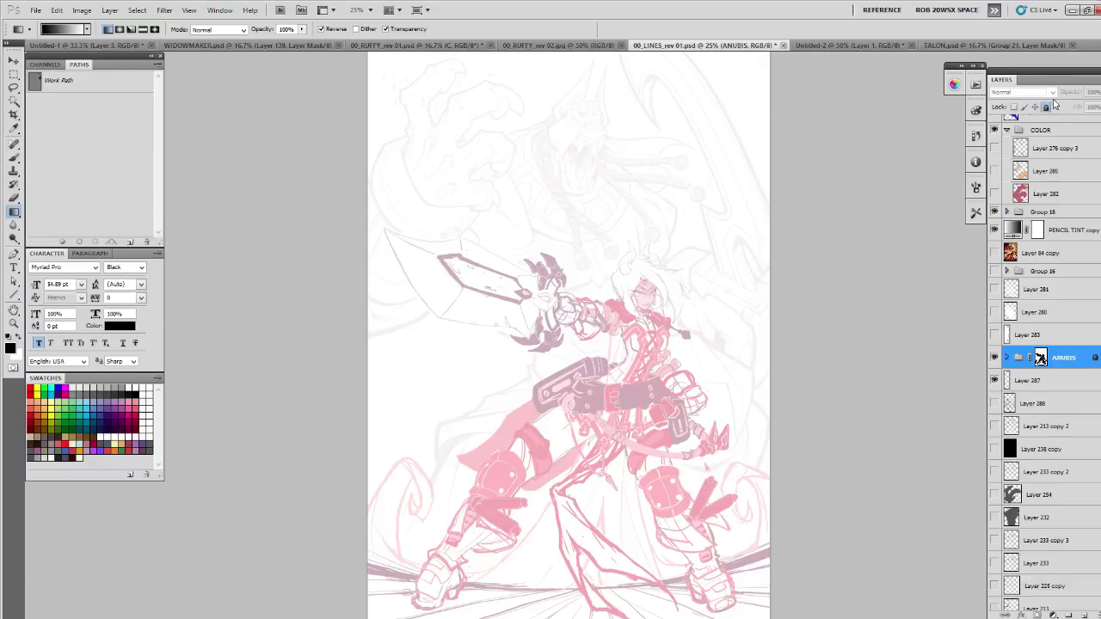
- Fade the character sketch in Group 8 to 10% opacity and hide the ANUBIS group
{"action": "scroll", "coordinate": [1041, 359], "scroll_direction": "down", "scroll_amount": 5}
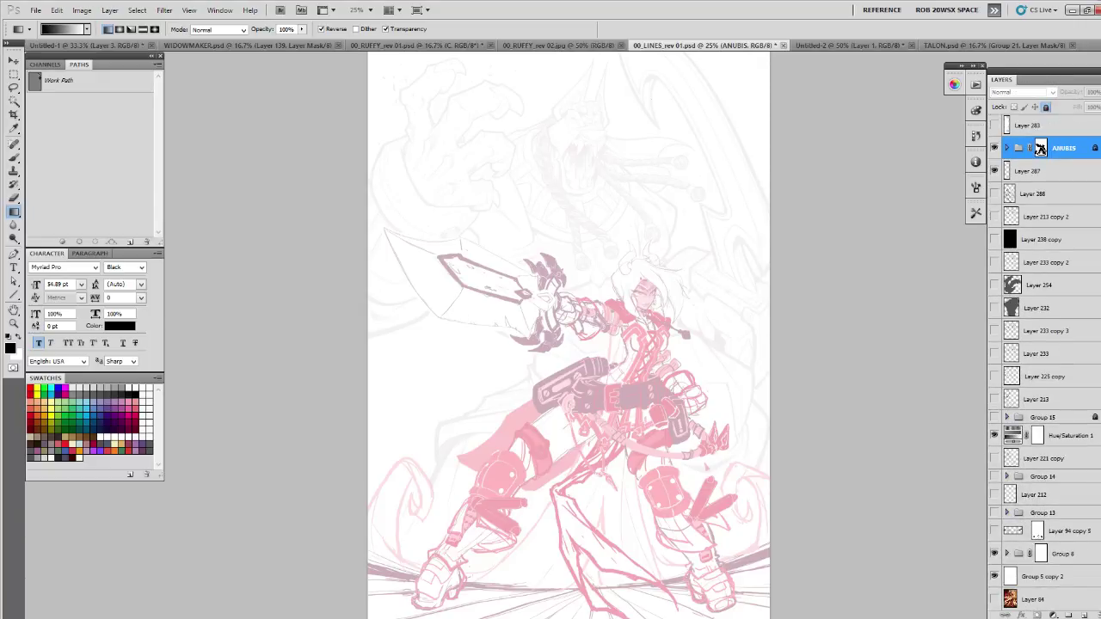
{"action": "left_click", "coordinate": [1032, 553]}
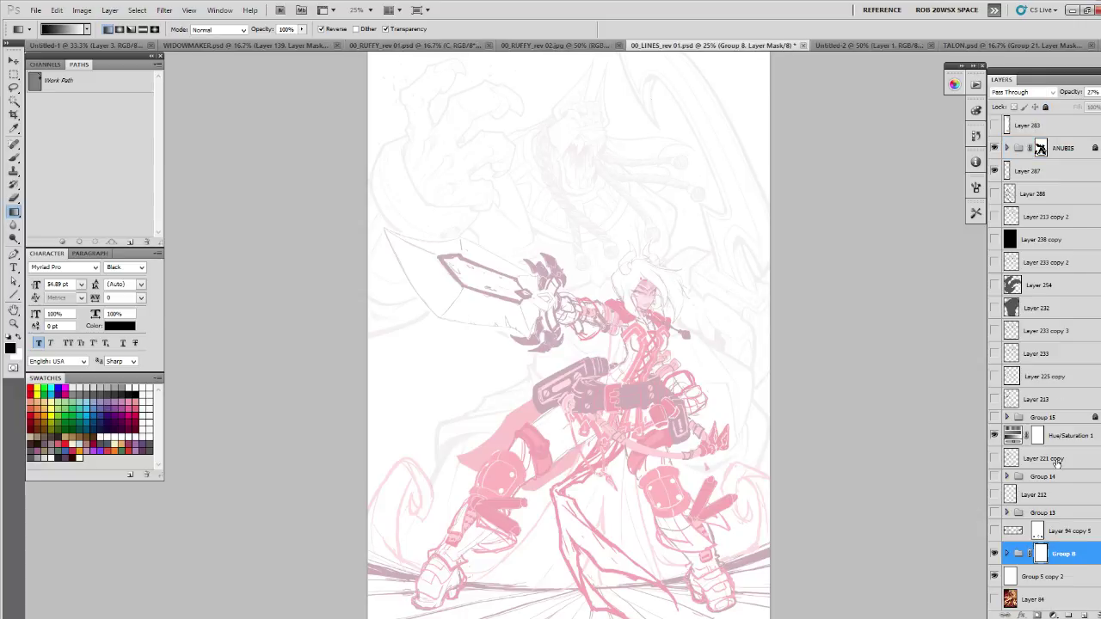
{"action": "left_click", "coordinate": [1095, 92]}
{"action": "left_click_drag", "start_coordinate": [1097, 103], "coordinate": [1061, 108]}
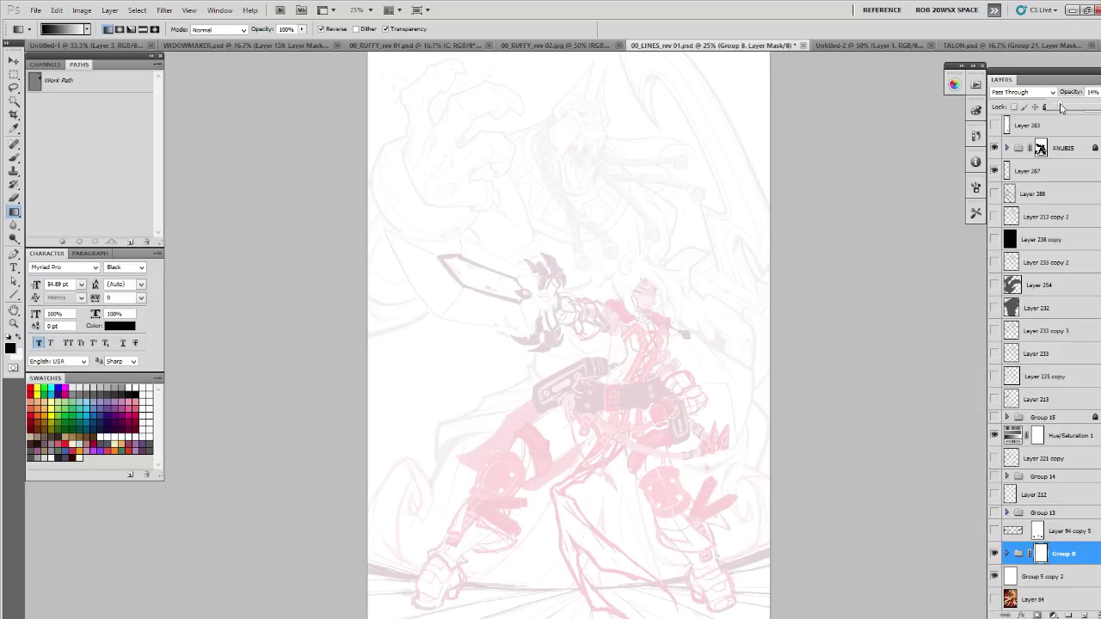
{"action": "left_click", "coordinate": [994, 147]}
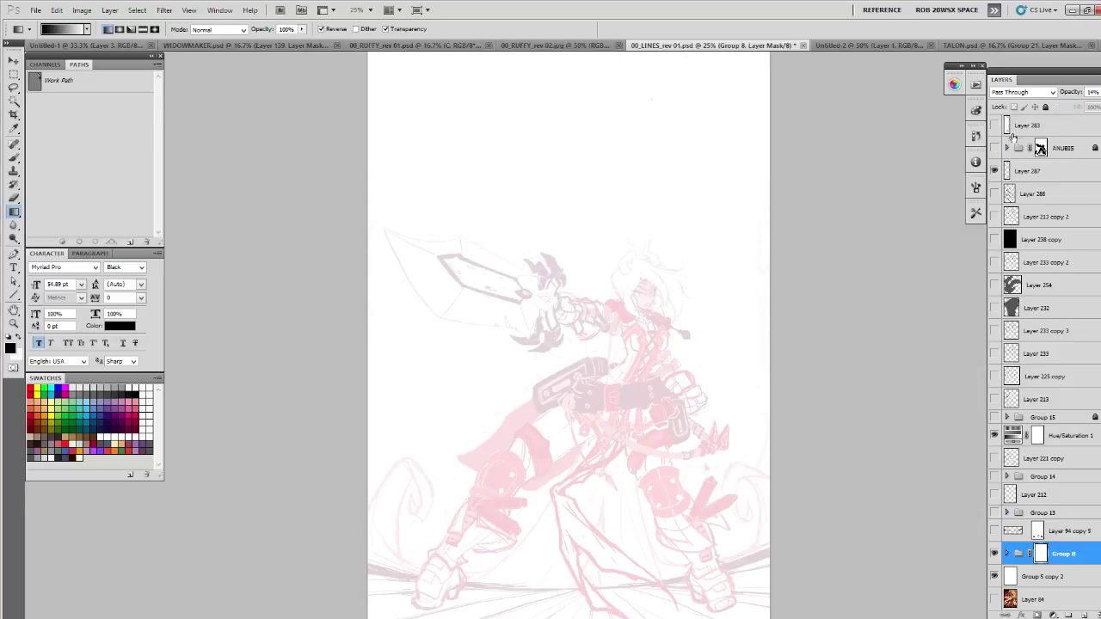
{"action": "left_click", "coordinate": [1097, 93]}
{"action": "left_click_drag", "start_coordinate": [1061, 105], "coordinate": [1059, 107]}
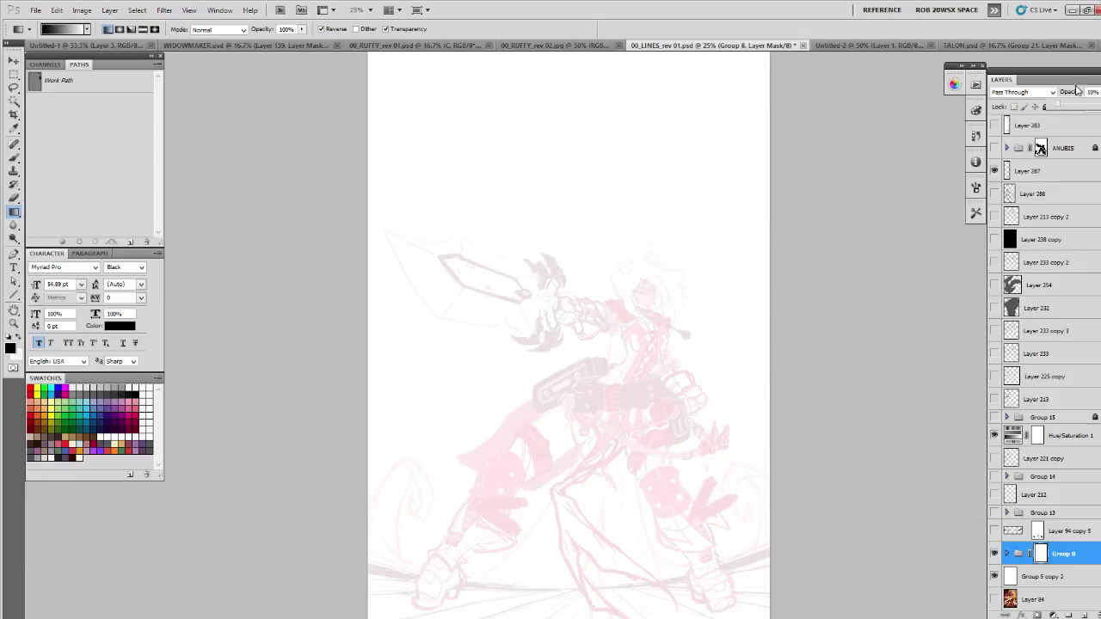
- Add a new layer directly above Group 8 and choose the _SKETCH 03px brush preset for drawing the face
{"action": "left_click", "coordinate": [1084, 614]}
{"action": "key", "text": "z"}
{"action": "mouse_move", "coordinate": [644, 334]}
{"action": "left_mouse_down"}
{"action": "mouse_move", "coordinate": [687, 309]}
{"action": "mouse_move", "coordinate": [663, 376]}
{"action": "mouse_move", "coordinate": [638, 384]}
{"action": "mouse_move", "coordinate": [637, 373]}
{"action": "mouse_move", "coordinate": [659, 399]}
{"action": "left_mouse_up"}
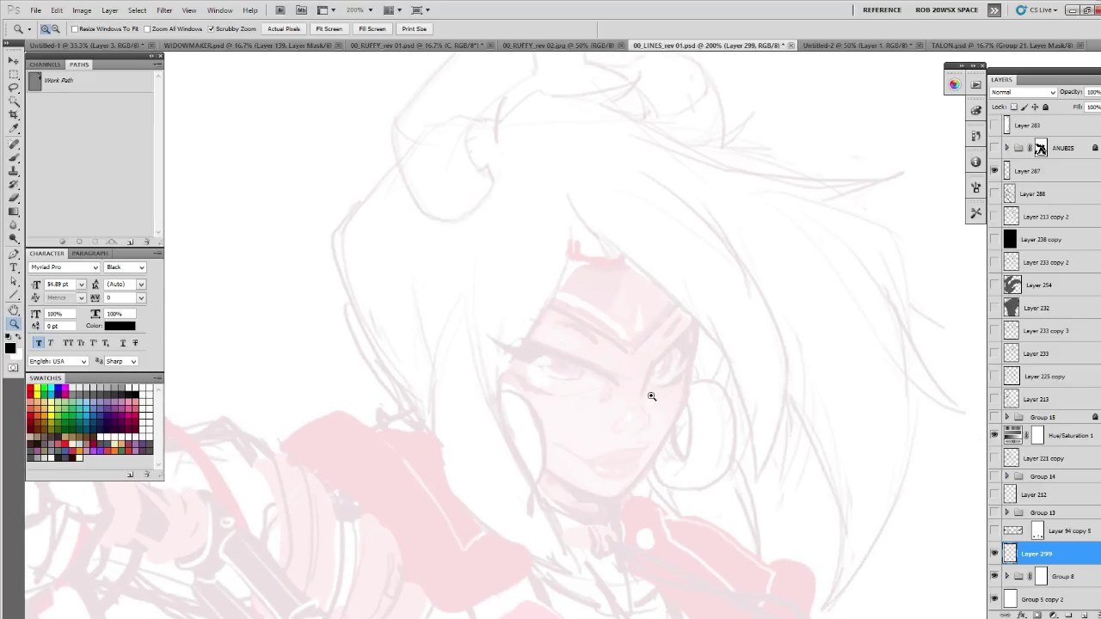
{"action": "key", "text": "b"}
{"action": "left_click", "coordinate": [975, 212]}
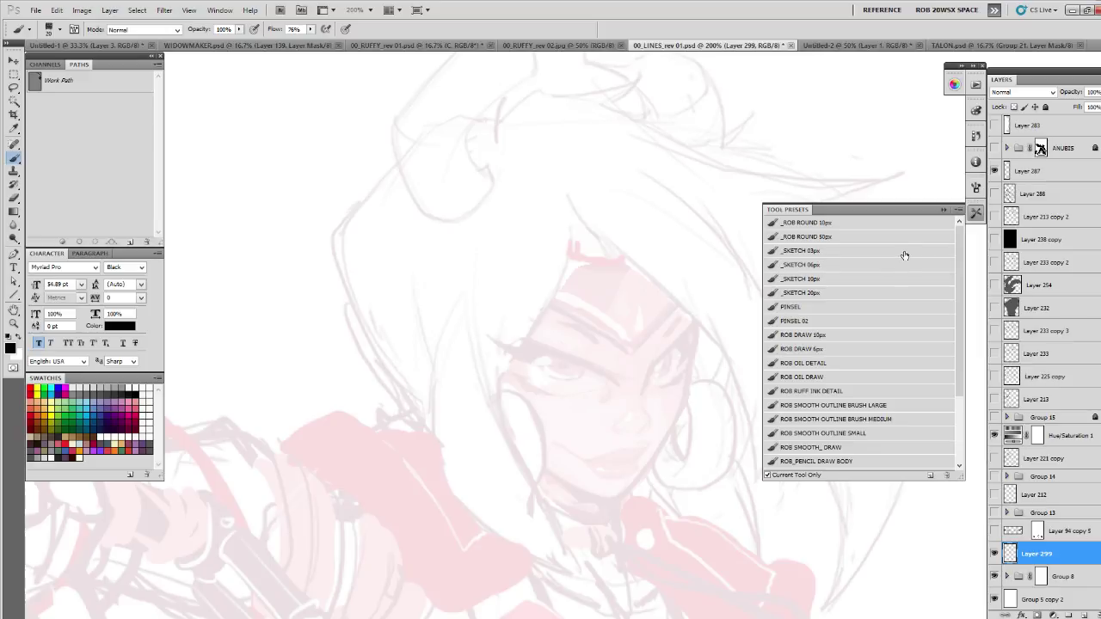
{"action": "left_click", "coordinate": [904, 251]}
{"action": "left_click", "coordinate": [958, 209]}
{"action": "left_click_drag", "start_coordinate": [778, 363], "coordinate": [856, 323]}
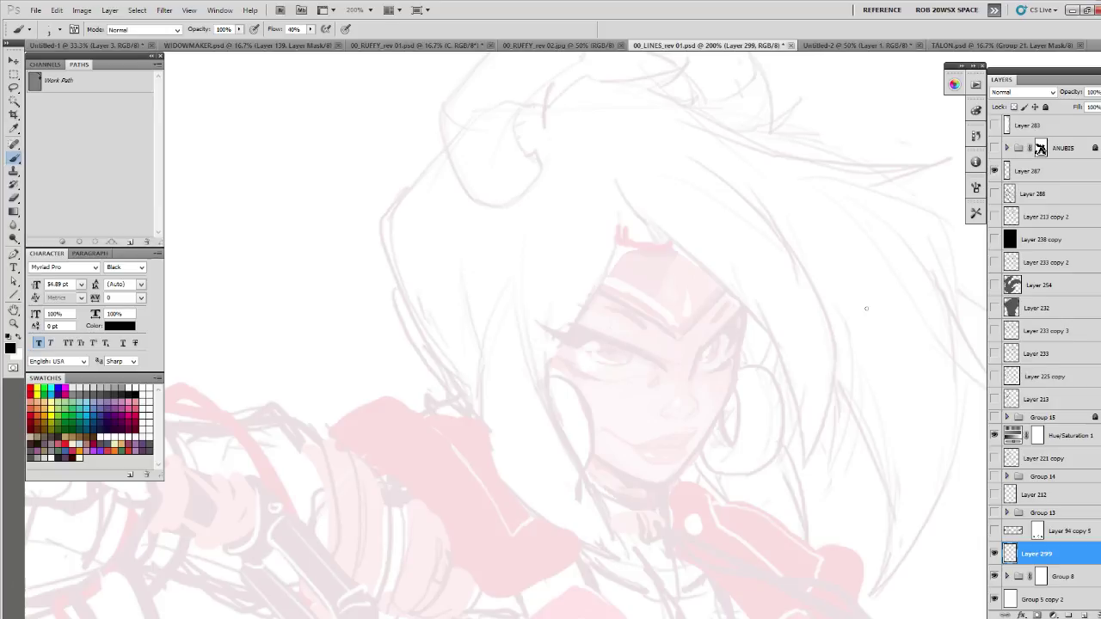
{"action": "left_click_drag", "start_coordinate": [668, 519], "coordinate": [683, 352]}
{"action": "key", "text": "z"}
{"action": "left_click", "coordinate": [659, 467], "text": "alt"}
{"action": "left_click", "coordinate": [674, 454], "text": "alt"}
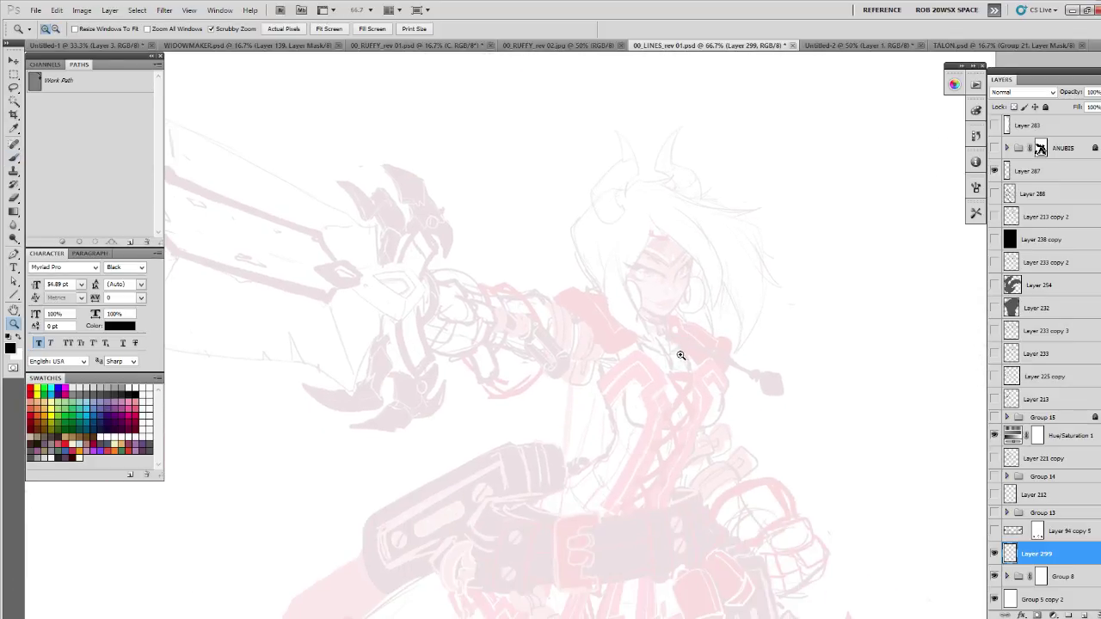
{"action": "left_click", "coordinate": [678, 291]}
{"action": "left_click", "coordinate": [676, 307]}
{"action": "key", "text": "b"}
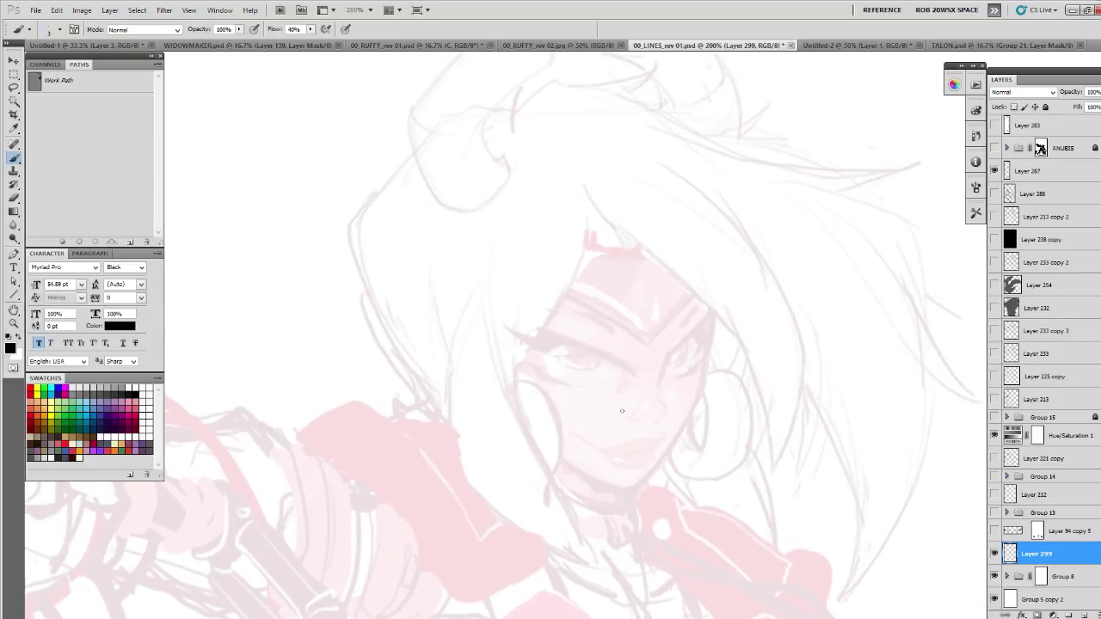
{"action": "left_click_drag", "start_coordinate": [548, 317], "coordinate": [537, 314]}
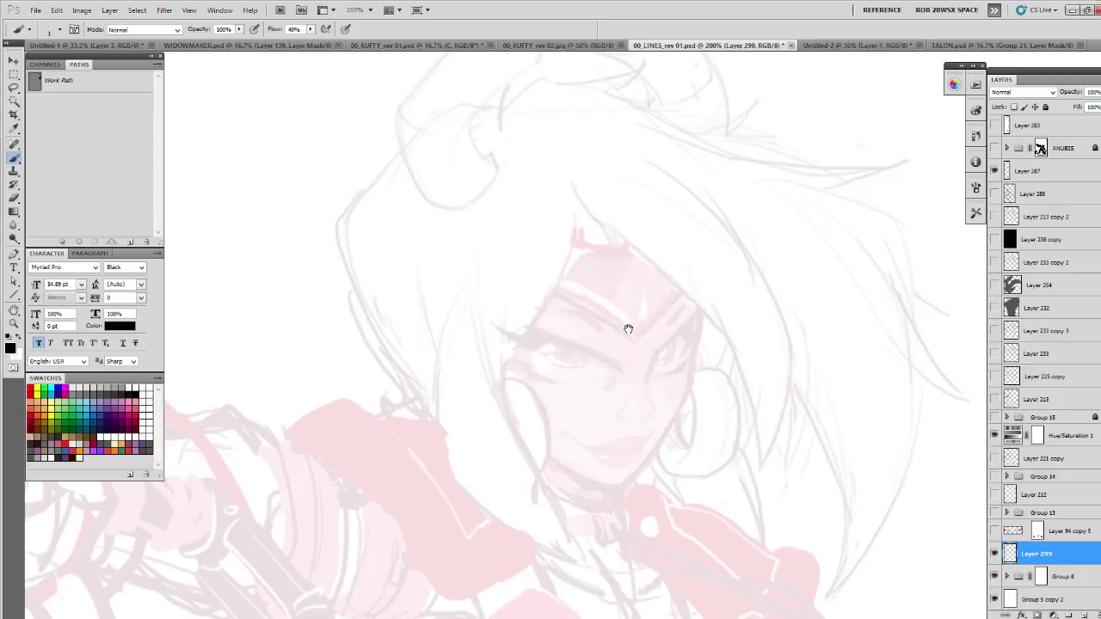
{"action": "left_click_drag", "start_coordinate": [631, 327], "coordinate": [636, 304]}
{"action": "left_click_drag", "start_coordinate": [511, 319], "coordinate": [497, 276]}
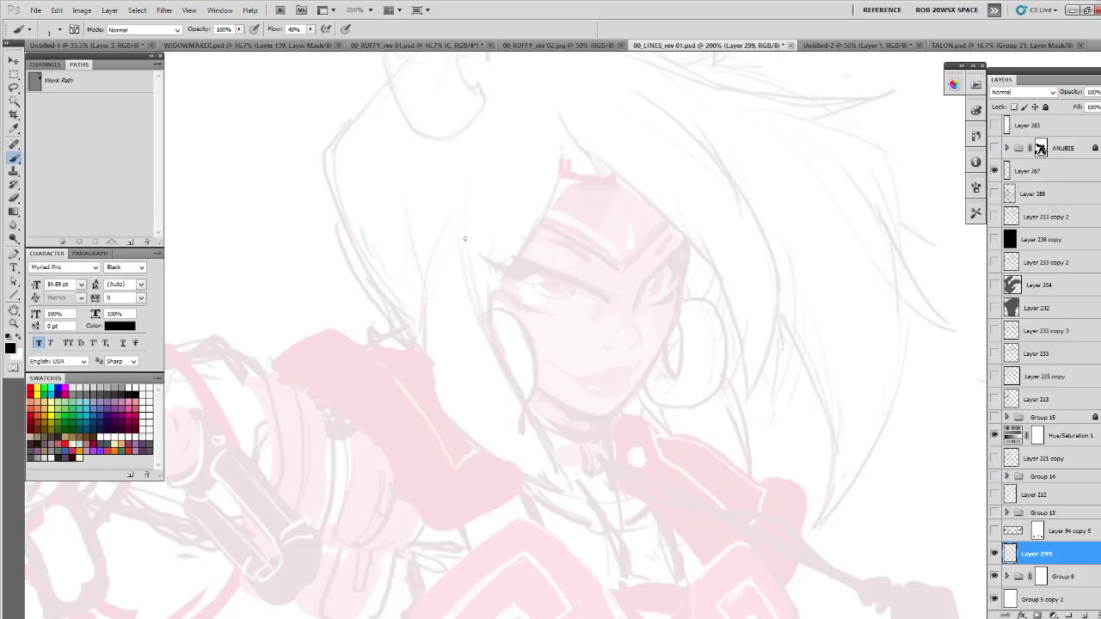
- Try outlining the hair strand beside the face with the ROB DRAW 6px brush preset
{"action": "right_click", "coordinate": [469, 254]}
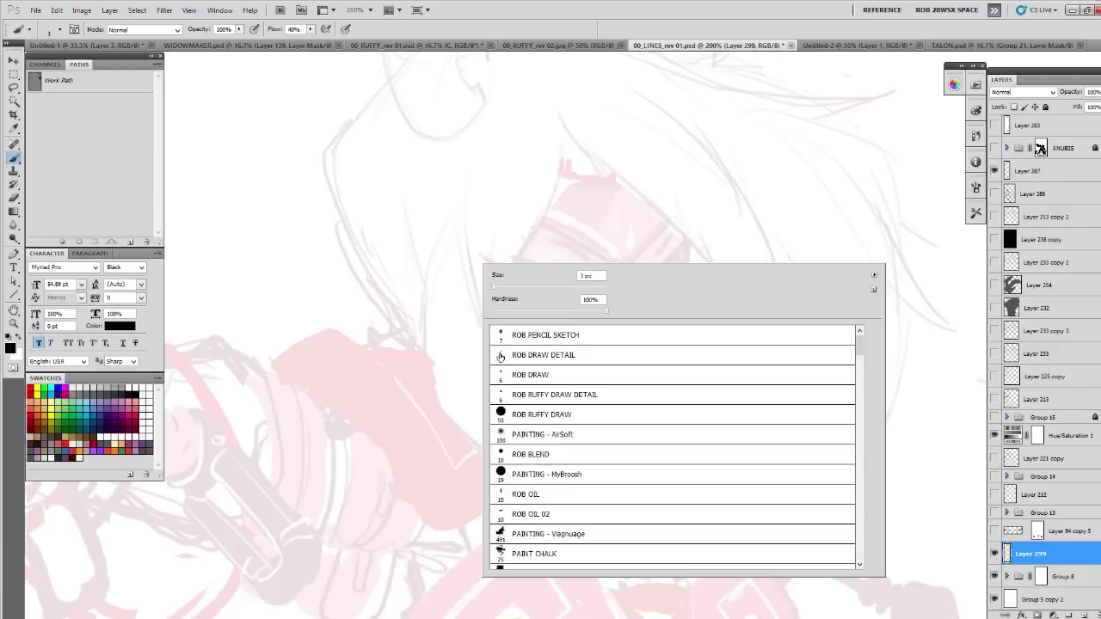
{"action": "left_click", "coordinate": [975, 212]}
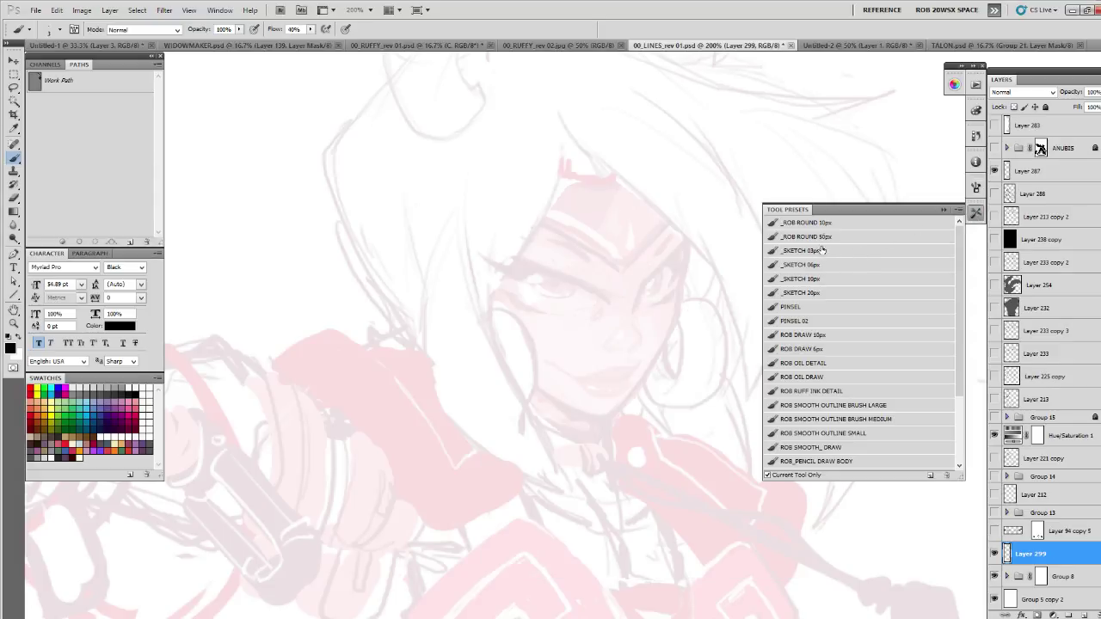
{"action": "left_click_drag", "start_coordinate": [821, 349], "coordinate": [820, 348]}
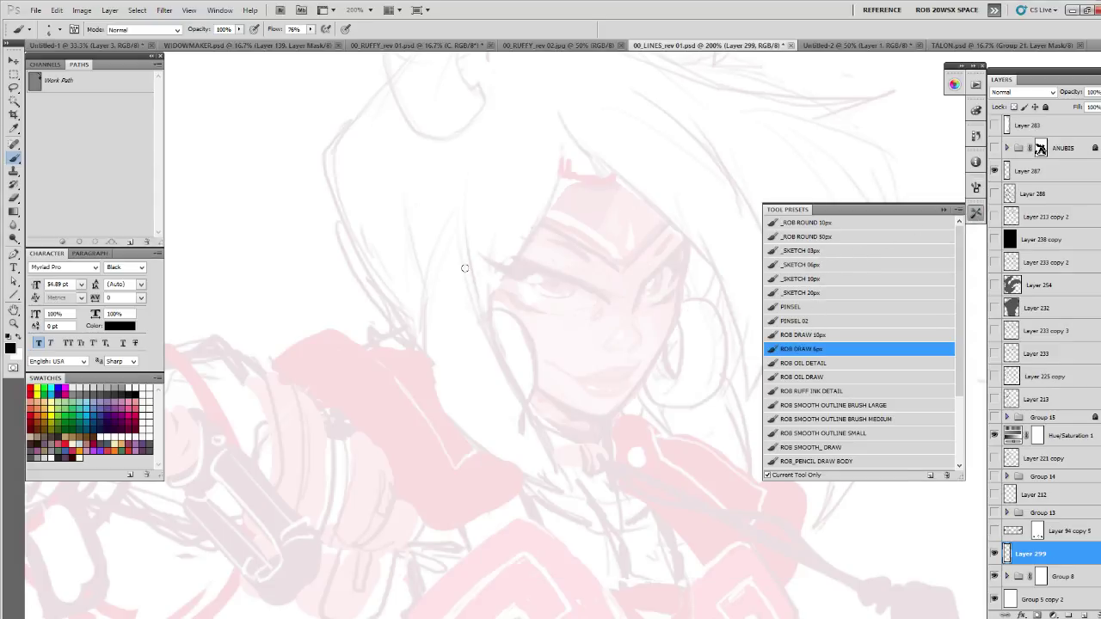
{"action": "left_click_drag", "start_coordinate": [467, 243], "coordinate": [504, 359]}
{"action": "left_click_drag", "start_coordinate": [485, 314], "coordinate": [525, 404]}
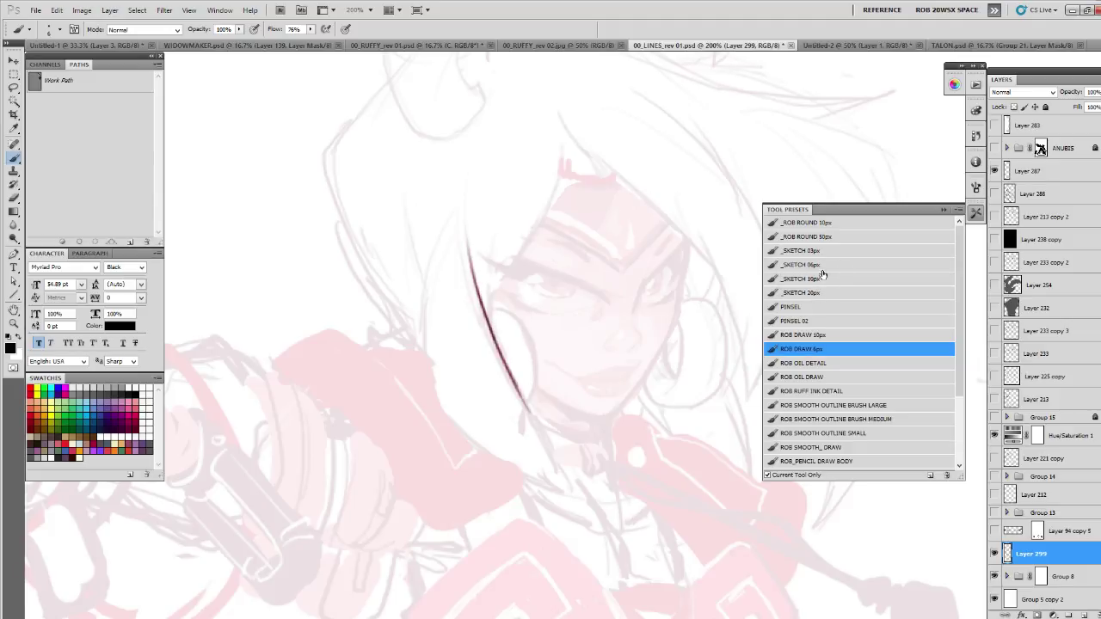
- Undo the first hair strand strokes and choose the _SKETCH 06px brush preset
{"action": "left_click", "coordinate": [817, 265]}
{"action": "key", "text": "ctrl+alt+z"}
{"action": "key", "text": "ctrl+alt+z"}
{"action": "key", "text": "ctrl+alt+z"}
{"action": "key", "text": "ctrl+alt+z"}
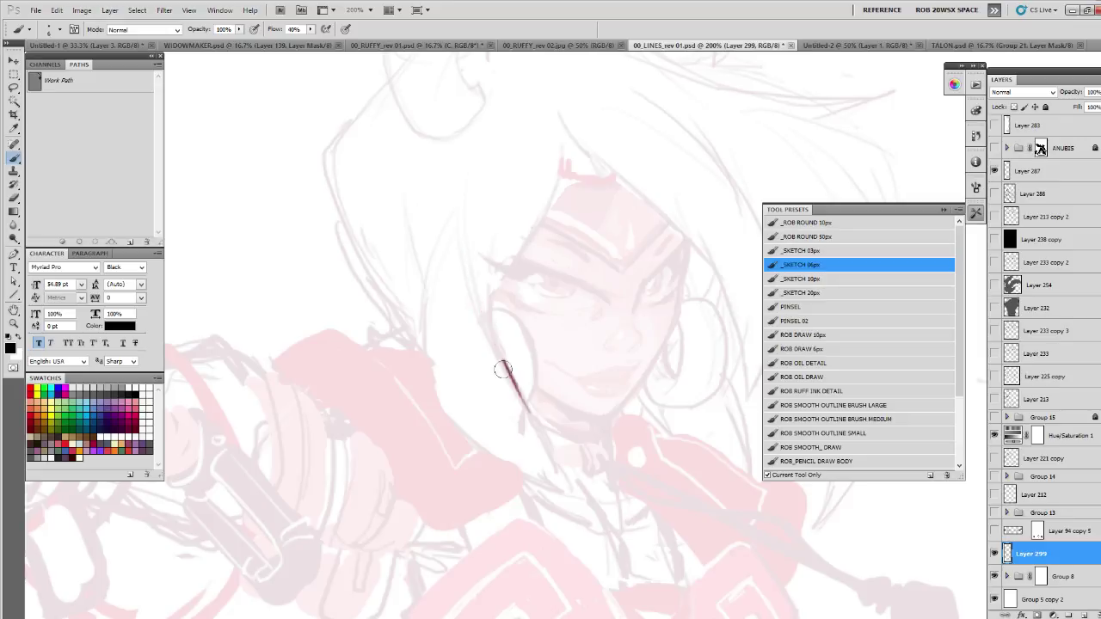
- Move Layer 299 up the layer stack to just above Layer 213
{"action": "key", "text": "ctrl+]"}
{"action": "key", "text": "ctrl+]"}
{"action": "key", "text": "ctrl+]"}
{"action": "key", "text": "ctrl+]"}
{"action": "key", "text": "ctrl+]"}
{"action": "key", "text": "ctrl+]"}
{"action": "key", "text": "ctrl+]"}
{"action": "key", "text": "ctrl+]"}
- Try drawing both long edges of the hair strand beside the face with the _SKETCH 06px brush
{"action": "left_click_drag", "start_coordinate": [467, 259], "coordinate": [499, 348]}
{"action": "left_click_drag", "start_coordinate": [474, 287], "coordinate": [566, 485]}
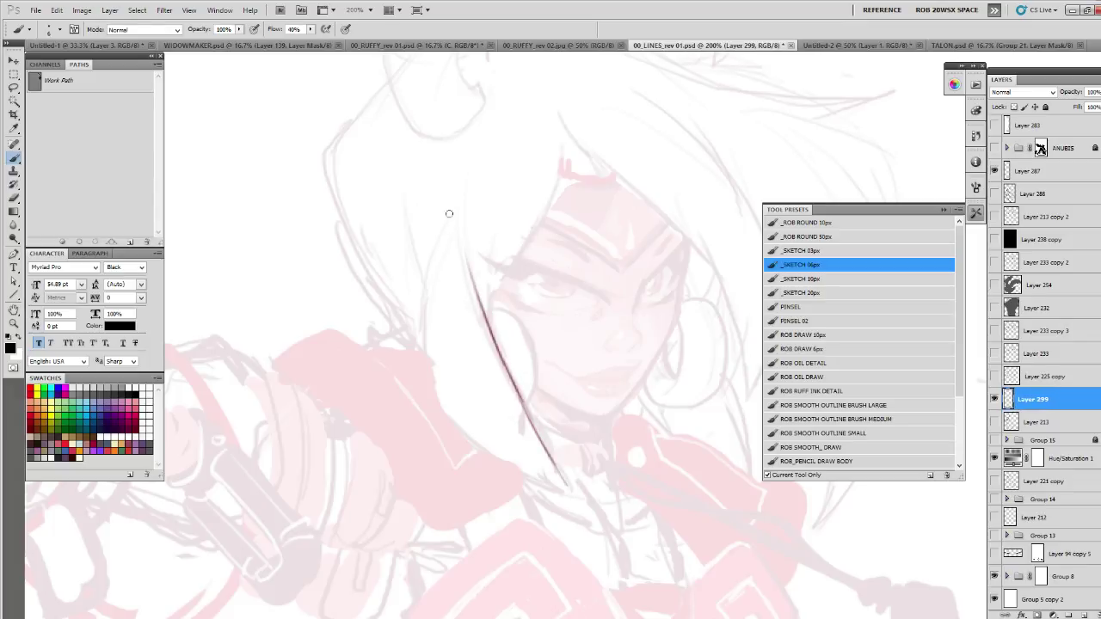
{"action": "left_click_drag", "start_coordinate": [447, 219], "coordinate": [418, 333]}
{"action": "left_click_drag", "start_coordinate": [428, 271], "coordinate": [420, 351]}
{"action": "left_click_drag", "start_coordinate": [419, 310], "coordinate": [417, 389]}
{"action": "left_click_drag", "start_coordinate": [447, 340], "coordinate": [418, 361]}
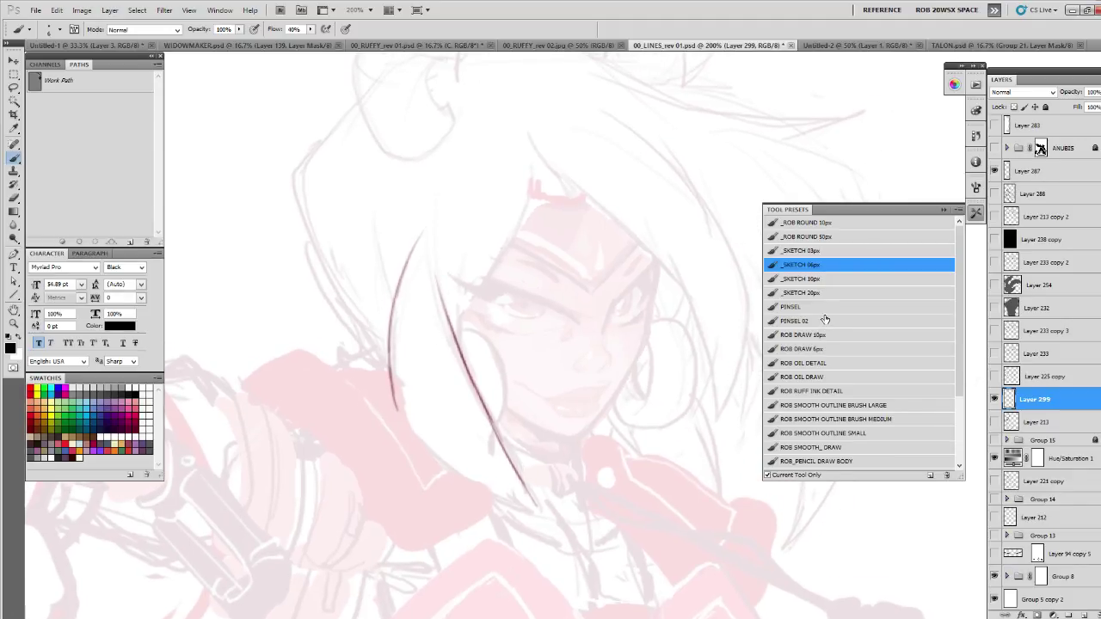
- Switch to the ROB DRAW 6px brush preset and undo the existing hair strand strokes
{"action": "left_click", "coordinate": [813, 348]}
{"action": "left_click_drag", "start_coordinate": [410, 246], "coordinate": [389, 378]}
{"action": "key", "text": "ctrl+alt+z"}
{"action": "key", "text": "ctrl+alt+z"}
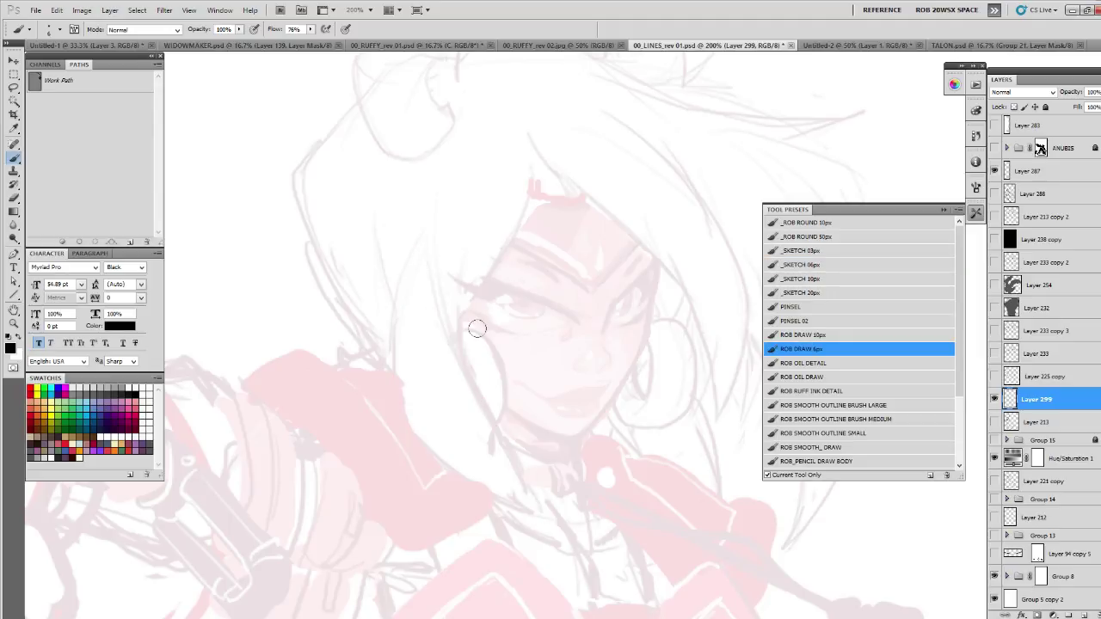
- Draw the curved inner and outer edges of the front hair strand with the ROB DRAW 6px brush
{"action": "left_click_drag", "start_coordinate": [432, 256], "coordinate": [461, 353]}
{"action": "left_click_drag", "start_coordinate": [437, 276], "coordinate": [469, 374]}
{"action": "left_click_drag", "start_coordinate": [445, 310], "coordinate": [542, 509]}
{"action": "mouse_move", "coordinate": [411, 245]}
{"action": "left_mouse_down"}
{"action": "mouse_move", "coordinate": [392, 309]}
{"action": "mouse_move", "coordinate": [396, 418]}
{"action": "left_mouse_up"}
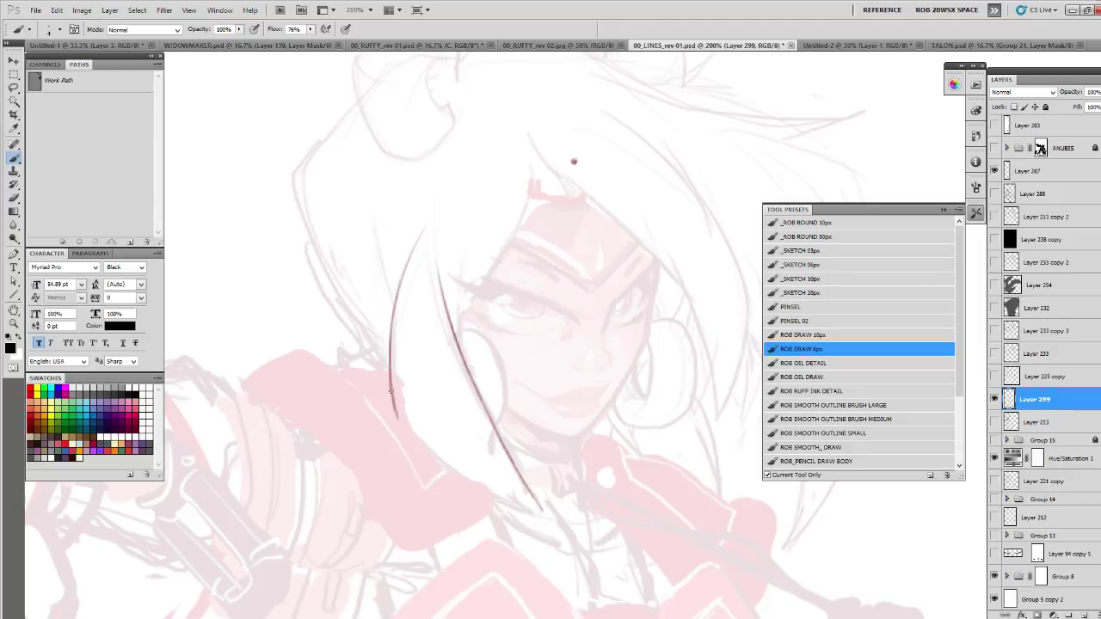
- Extend the hair strand's outer edge down to meet the inner edge in a pointed tip, and thicken that curve
{"action": "key", "text": "p"}
{"action": "key", "text": "b"}
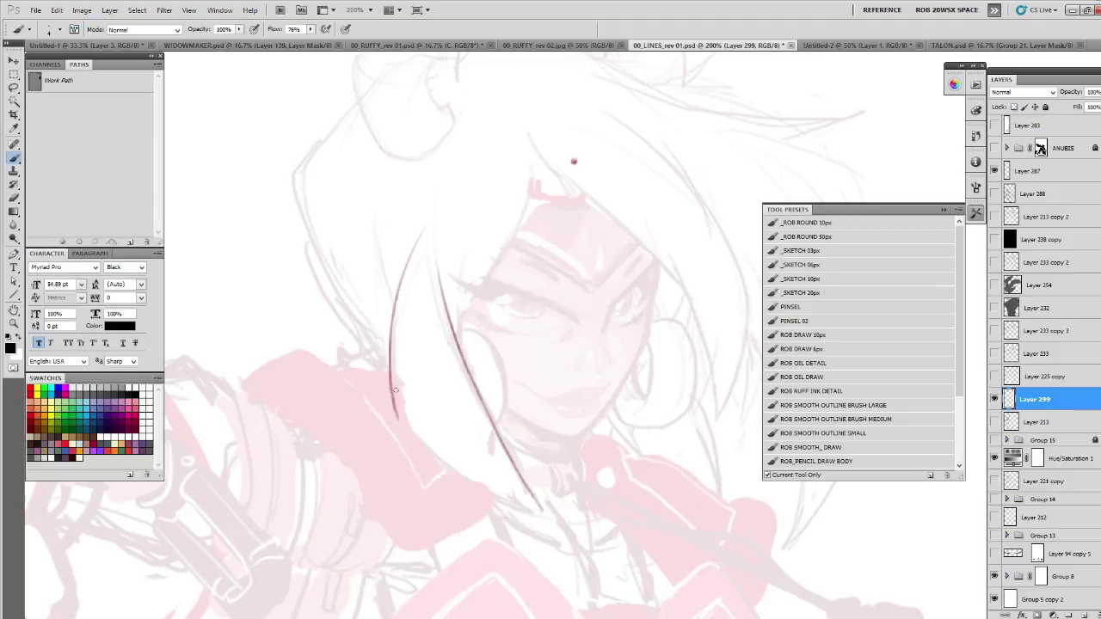
{"action": "mouse_move", "coordinate": [391, 393]}
{"action": "left_mouse_down"}
{"action": "mouse_move", "coordinate": [409, 435]}
{"action": "mouse_move", "coordinate": [456, 473]}
{"action": "mouse_move", "coordinate": [539, 511]}
{"action": "left_mouse_up"}
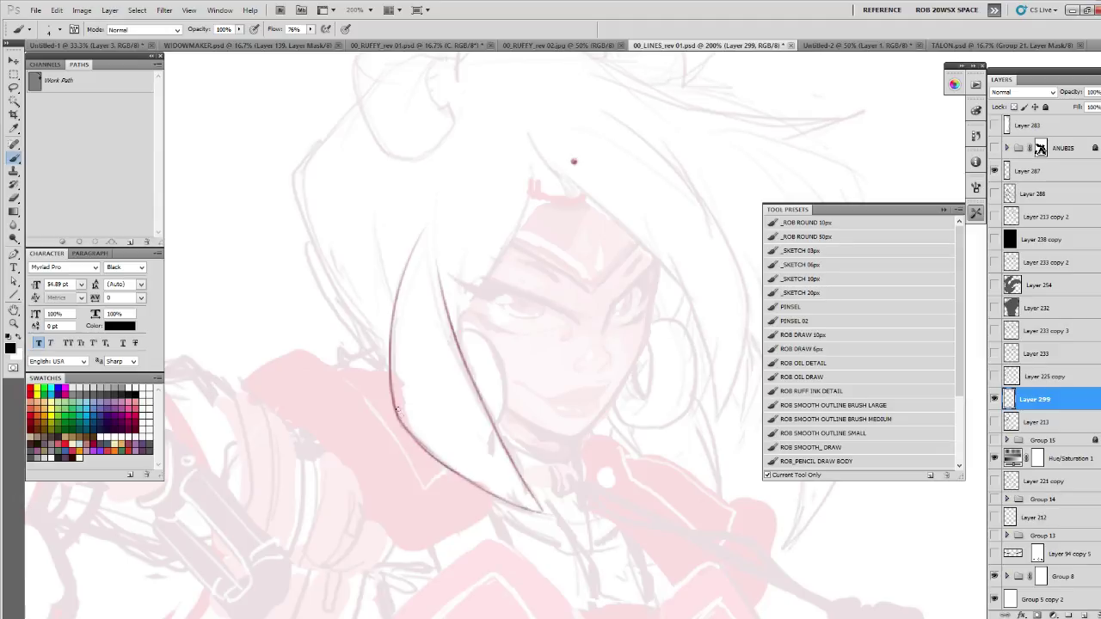
{"action": "mouse_move", "coordinate": [398, 413]}
{"action": "left_mouse_down"}
{"action": "mouse_move", "coordinate": [468, 480]}
{"action": "mouse_move", "coordinate": [542, 512]}
{"action": "left_mouse_up"}
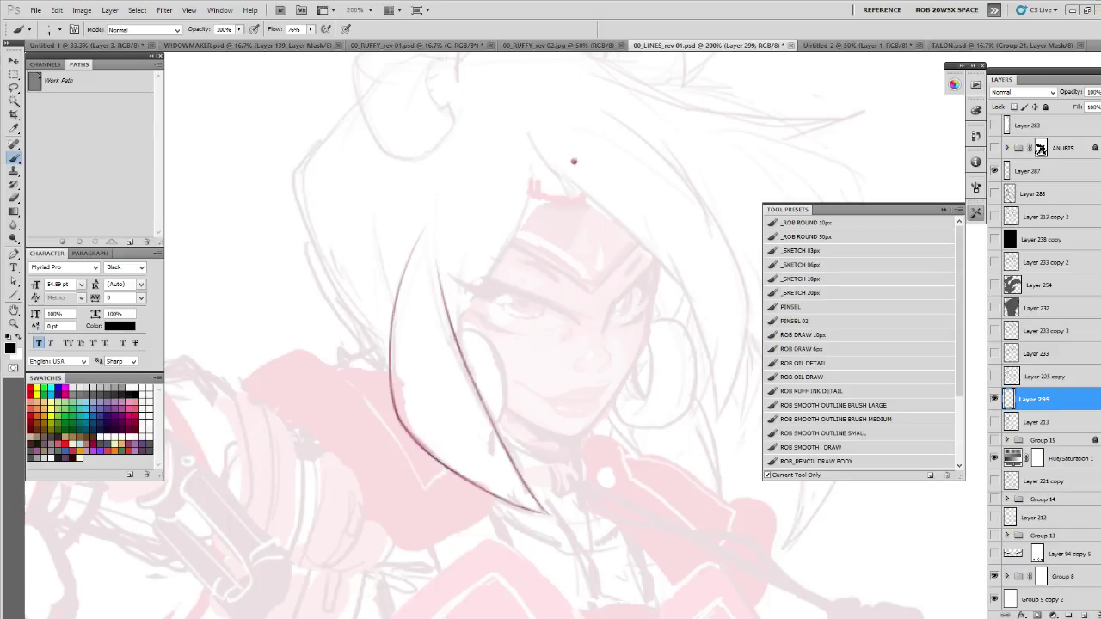
{"action": "left_click_drag", "start_coordinate": [519, 239], "coordinate": [520, 246]}
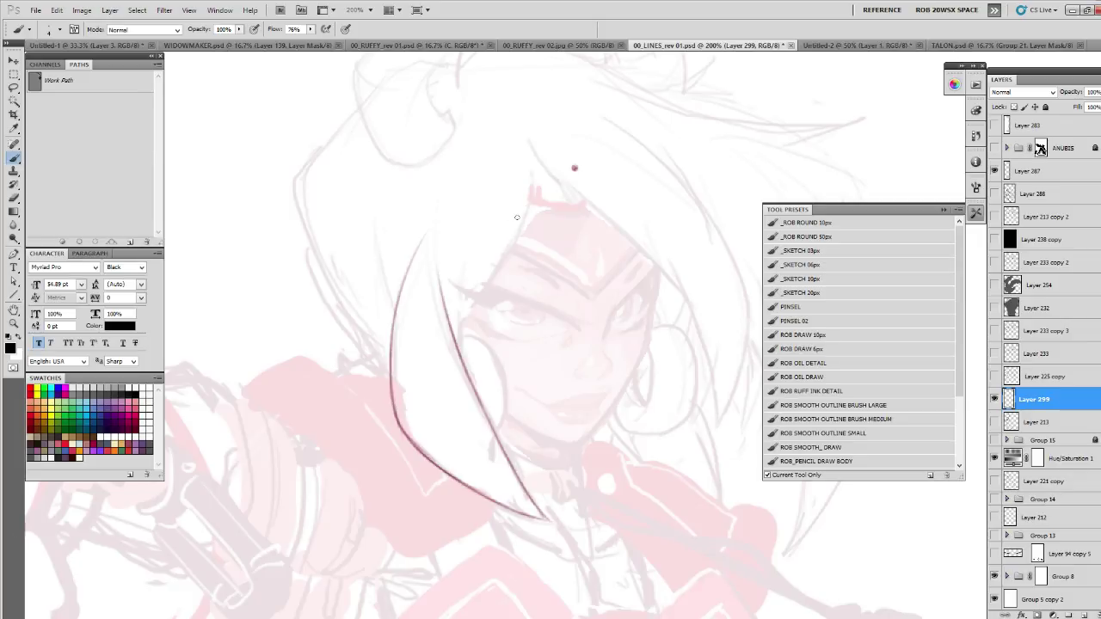
- Add a new layer above Layer 299 and draw the upper line of the nose bridge on it
{"action": "left_click", "coordinate": [941, 209]}
{"action": "mouse_move", "coordinate": [834, 212]}
{"action": "left_mouse_down"}
{"action": "mouse_move", "coordinate": [835, 239]}
{"action": "mouse_move", "coordinate": [672, 276]}
{"action": "mouse_move", "coordinate": [691, 291]}
{"action": "left_mouse_up"}
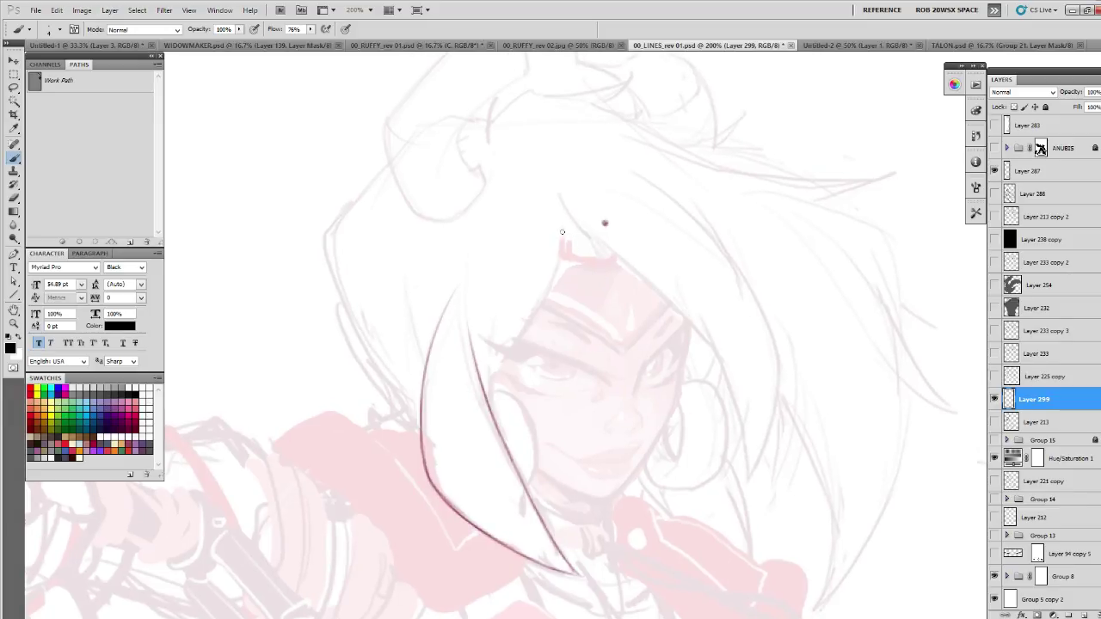
{"action": "left_click_drag", "start_coordinate": [717, 444], "coordinate": [803, 387]}
{"action": "left_click", "coordinate": [1077, 612]}
{"action": "key", "text": "z"}
{"action": "left_click", "coordinate": [758, 331]}
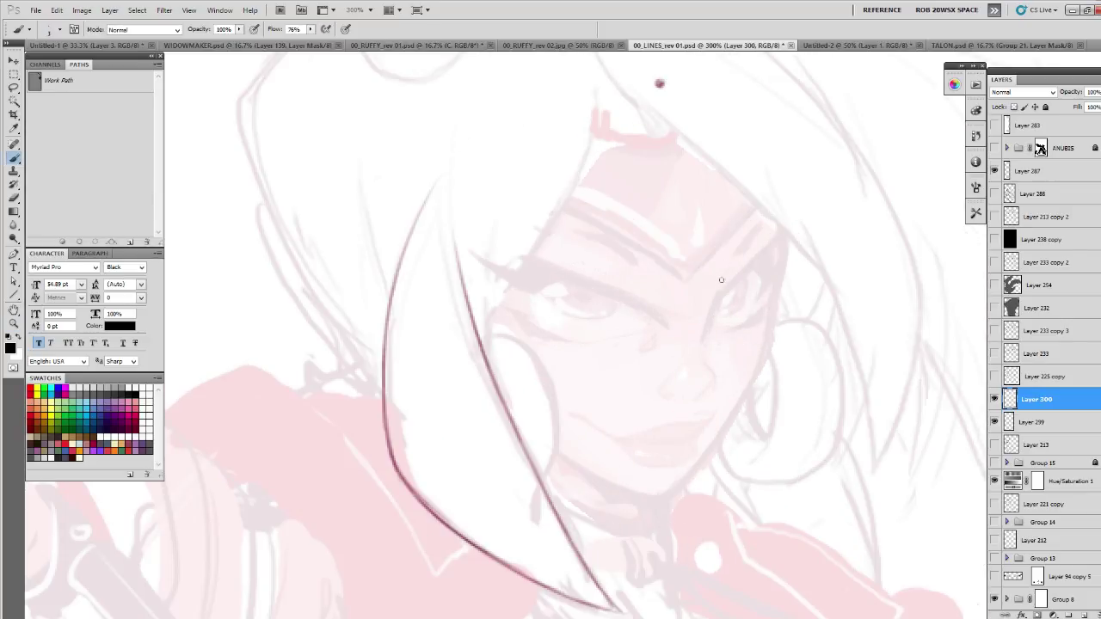
{"action": "left_click_drag", "start_coordinate": [724, 271], "coordinate": [699, 341]}
- Choose the ROB OIL brush and draw the rest of the nose: the bridge, the angled tip and the nostril
{"action": "right_click", "coordinate": [714, 301]}
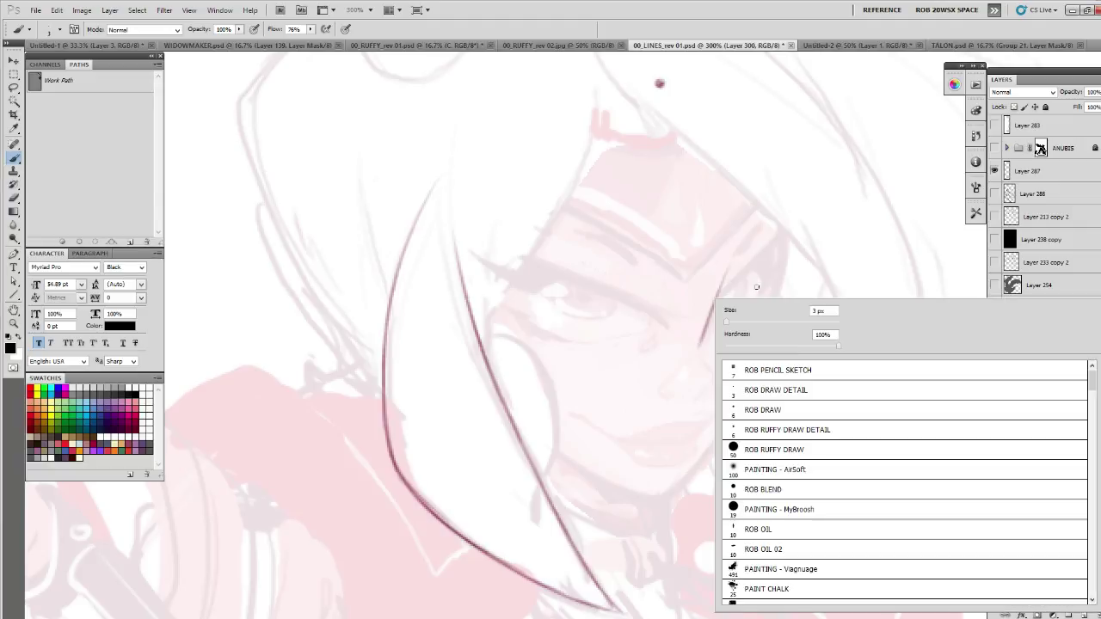
{"action": "left_click", "coordinate": [757, 529]}
{"action": "left_click", "coordinate": [693, 465]}
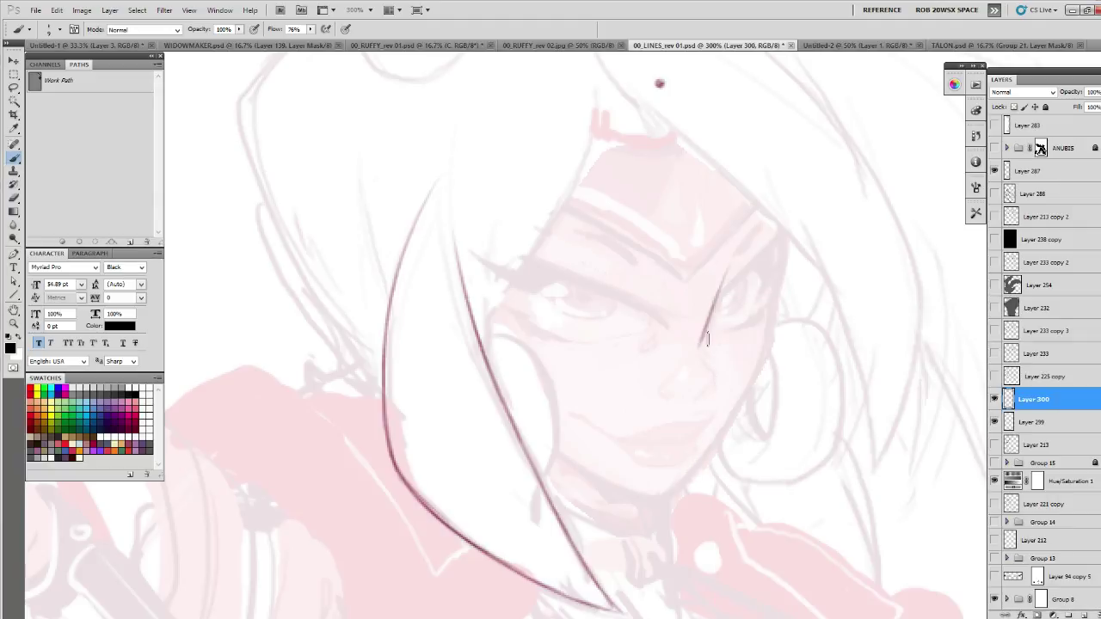
{"action": "mouse_move", "coordinate": [724, 279]}
{"action": "left_mouse_down"}
{"action": "mouse_move", "coordinate": [696, 346]}
{"action": "mouse_move", "coordinate": [707, 366]}
{"action": "mouse_move", "coordinate": [693, 344]}
{"action": "mouse_move", "coordinate": [690, 400]}
{"action": "left_mouse_up"}
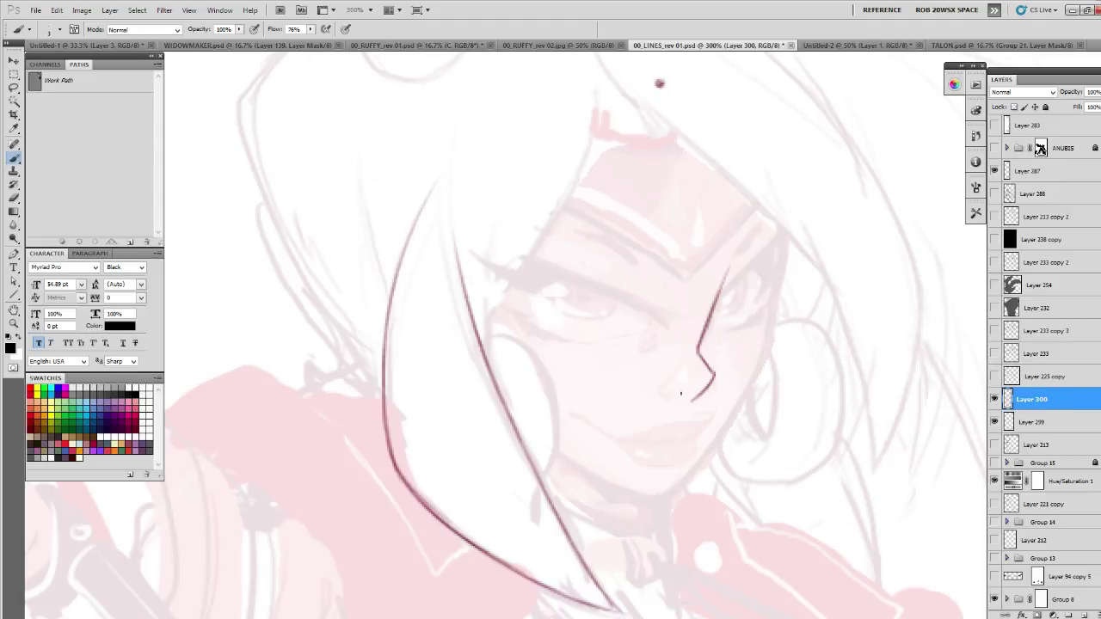
{"action": "mouse_move", "coordinate": [663, 396]}
{"action": "left_mouse_down"}
{"action": "mouse_move", "coordinate": [672, 379]}
{"action": "mouse_move", "coordinate": [670, 397]}
{"action": "left_mouse_up"}
{"action": "left_click_drag", "start_coordinate": [704, 399], "coordinate": [717, 375]}
{"action": "key", "text": "e"}
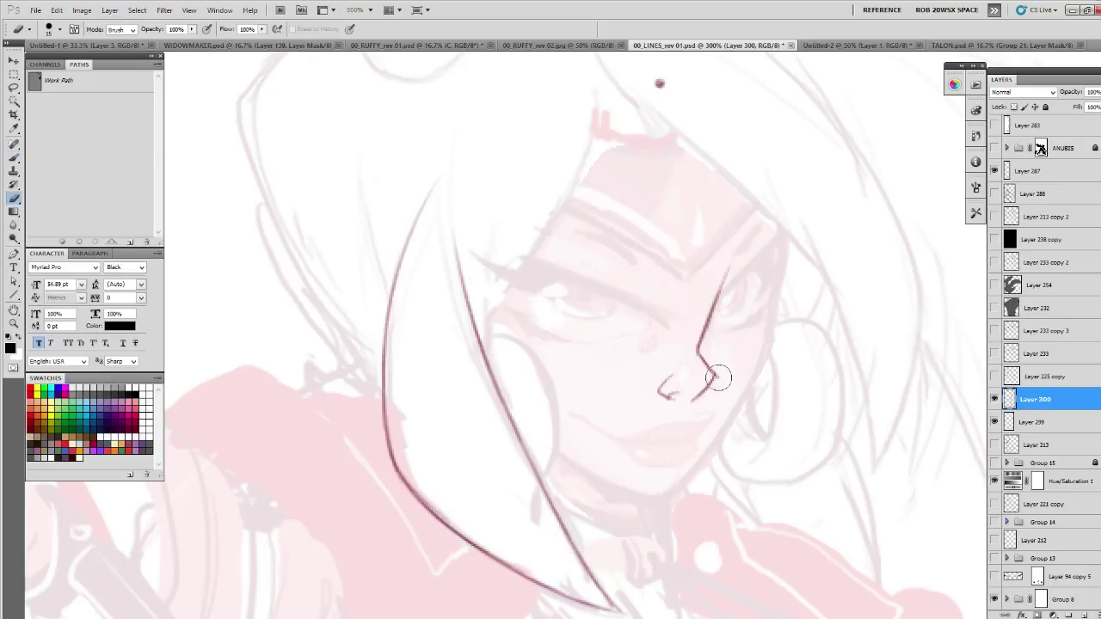
{"action": "key", "text": "b"}
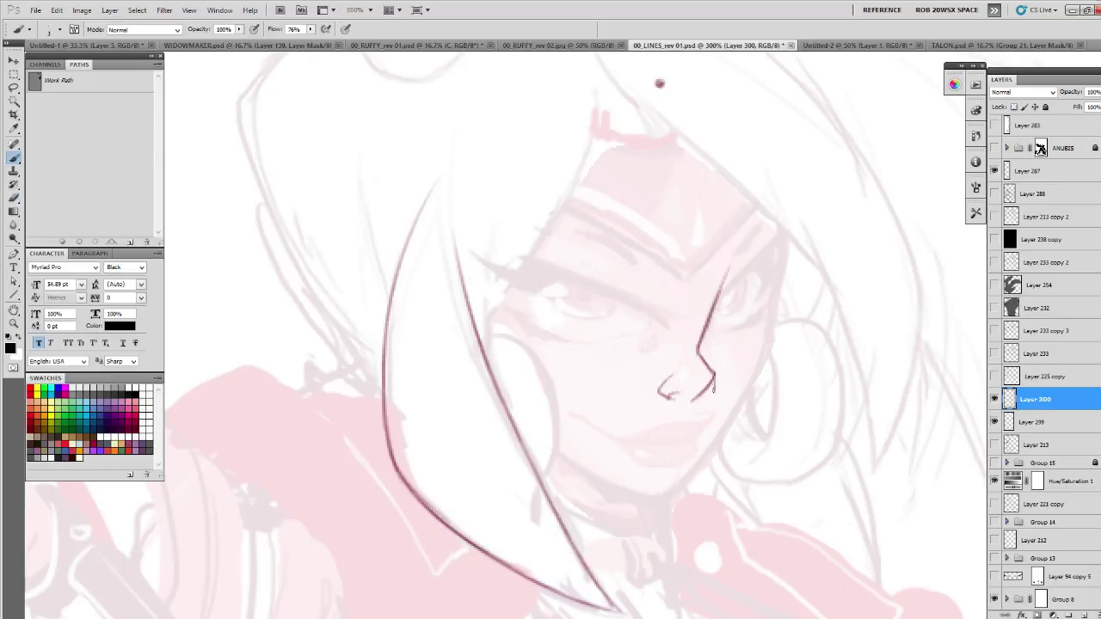
- Refine the nose tip and nostril with short added strokes, trimming stray edges with the eraser
{"action": "mouse_move", "coordinate": [701, 400]}
{"action": "left_mouse_down"}
{"action": "mouse_move", "coordinate": [716, 382]}
{"action": "mouse_move", "coordinate": [762, 420]}
{"action": "left_mouse_up"}
{"action": "mouse_move", "coordinate": [691, 419]}
{"action": "left_mouse_down"}
{"action": "mouse_move", "coordinate": [739, 411]}
{"action": "mouse_move", "coordinate": [727, 422]}
{"action": "mouse_move", "coordinate": [759, 428]}
{"action": "left_mouse_up"}
{"action": "key", "text": "e"}
{"action": "key", "text": "b"}
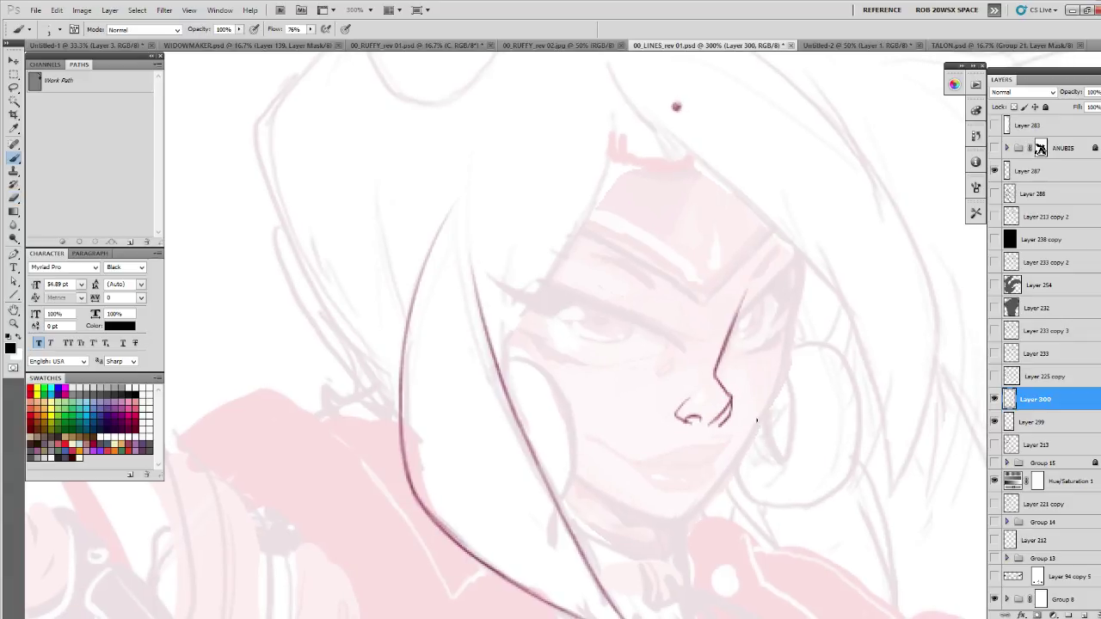
- Draw the slanted upper lid line of the far eye, rising outward from the top of the nose bridge
{"action": "left_click_drag", "start_coordinate": [774, 360], "coordinate": [732, 470]}
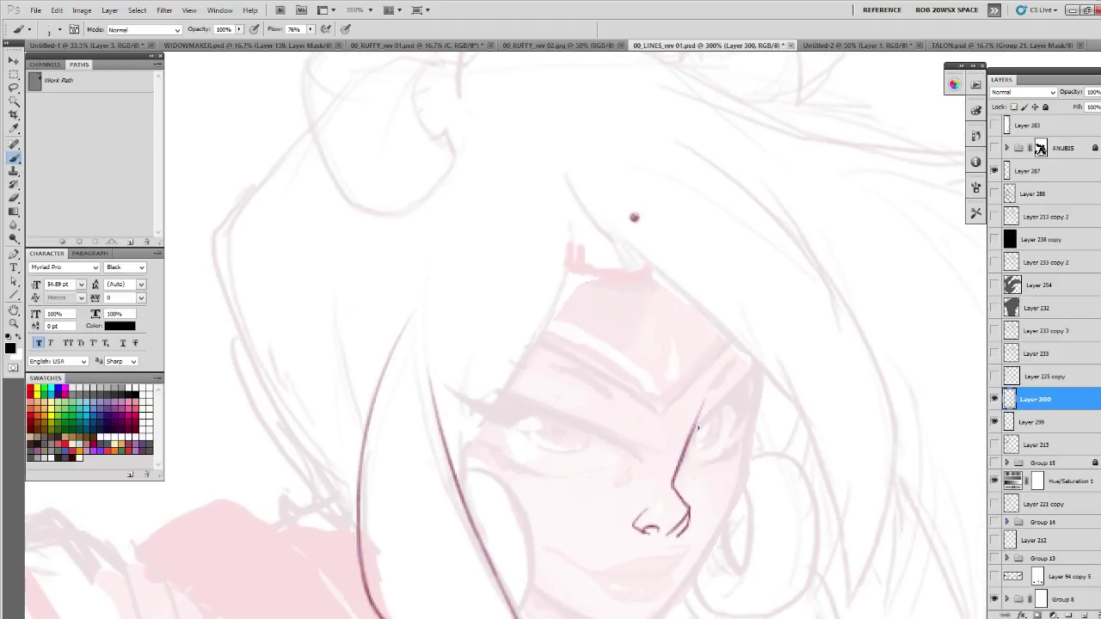
{"action": "left_click_drag", "start_coordinate": [689, 441], "coordinate": [761, 364]}
{"action": "mouse_move", "coordinate": [727, 430]}
{"action": "left_mouse_down"}
{"action": "mouse_move", "coordinate": [803, 422]}
{"action": "mouse_move", "coordinate": [857, 450]}
{"action": "left_mouse_up"}
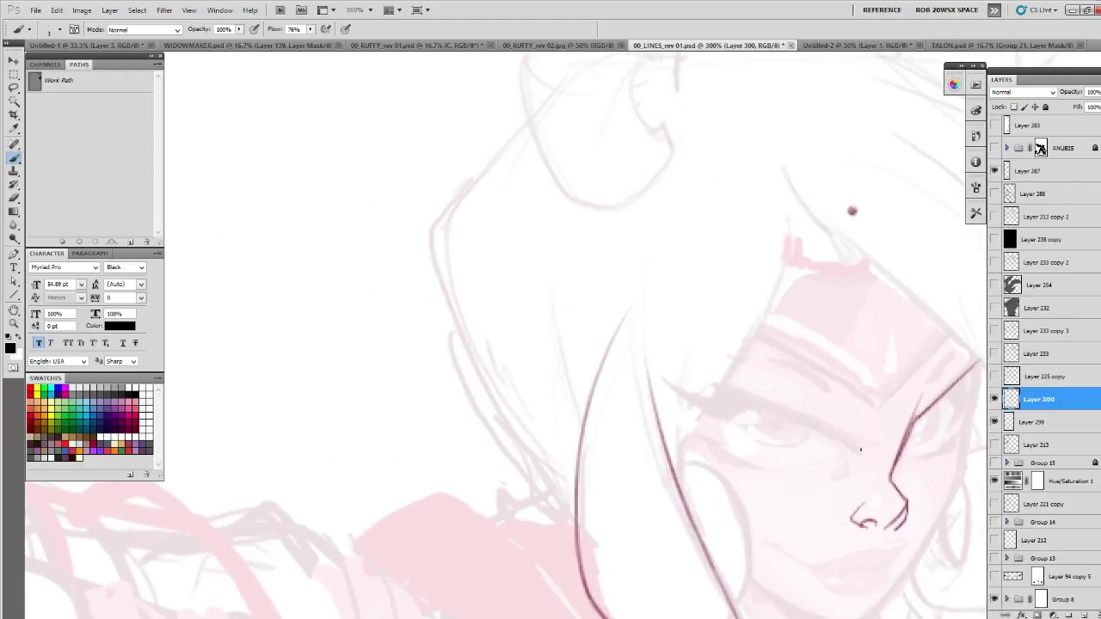
- Outline the near eye with a heavy upper lid line, inner corner and lower lid, erasing overshoots at the outer corner
{"action": "left_click_drag", "start_coordinate": [854, 522], "coordinate": [422, 487]}
{"action": "left_click_drag", "start_coordinate": [332, 373], "coordinate": [289, 354]}
{"action": "left_click_drag", "start_coordinate": [359, 384], "coordinate": [300, 358]}
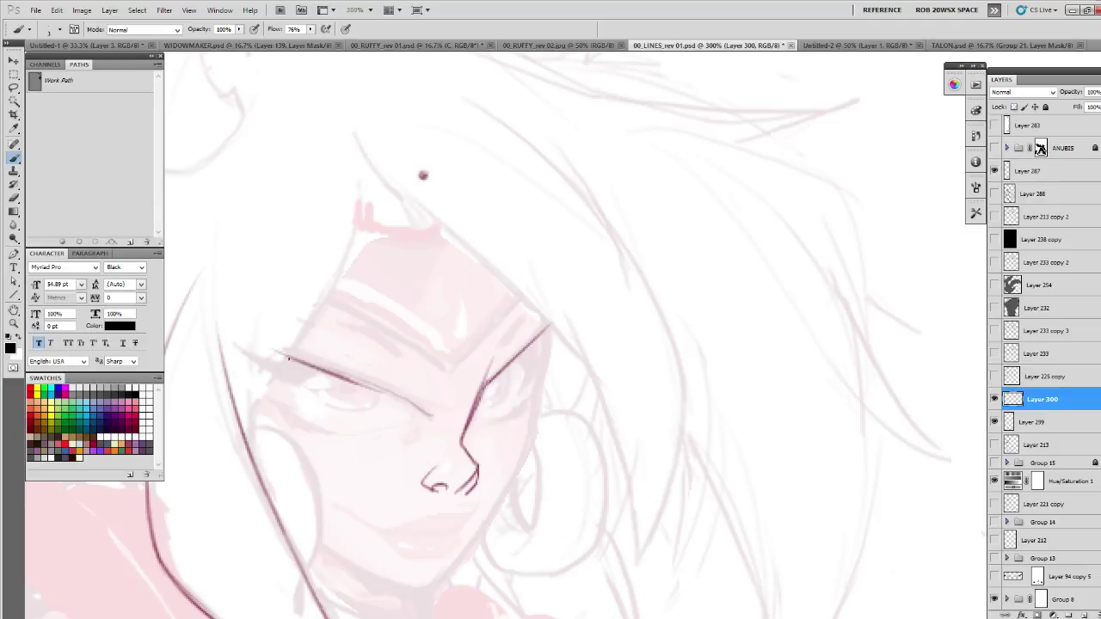
{"action": "left_click_drag", "start_coordinate": [277, 349], "coordinate": [413, 404]}
{"action": "key", "text": "e"}
{"action": "mouse_move", "coordinate": [275, 353]}
{"action": "left_mouse_down"}
{"action": "mouse_move", "coordinate": [268, 346]}
{"action": "mouse_move", "coordinate": [615, 302]}
{"action": "mouse_move", "coordinate": [592, 324]}
{"action": "mouse_move", "coordinate": [592, 352]}
{"action": "mouse_move", "coordinate": [757, 459]}
{"action": "mouse_move", "coordinate": [730, 448]}
{"action": "mouse_move", "coordinate": [827, 440]}
{"action": "mouse_move", "coordinate": [817, 419]}
{"action": "left_mouse_up"}
{"action": "key", "text": "b"}
{"action": "key", "text": "e"}
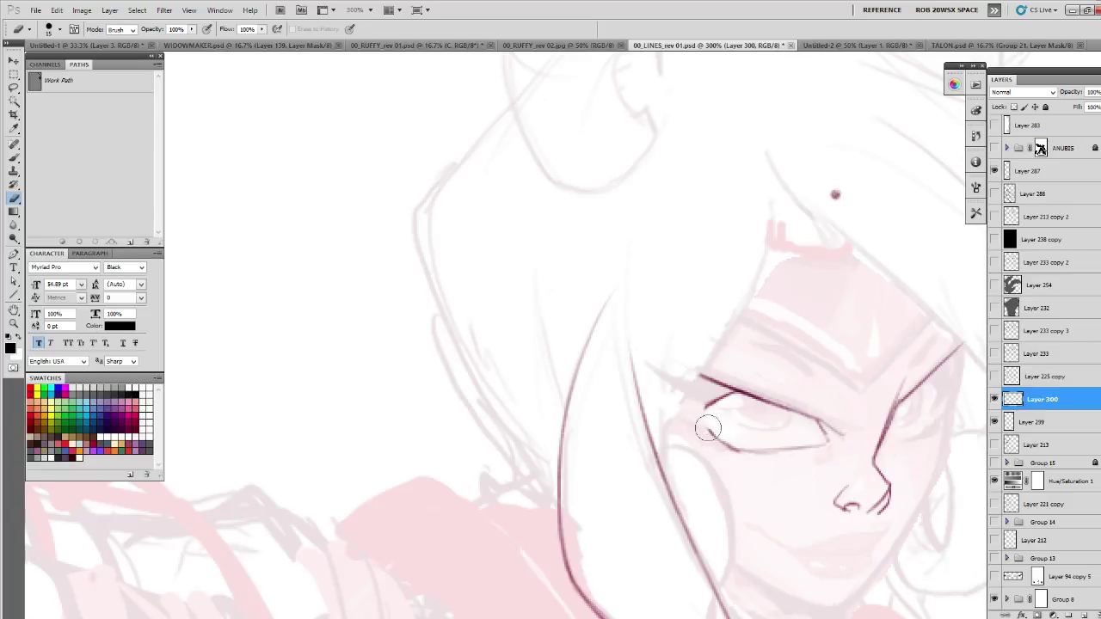
{"action": "key", "text": "b"}
- Draw and fill the near eye's pointed upper and lower lashes, and add a small teardrop mark below its inner corner
{"action": "mouse_move", "coordinate": [769, 475]}
{"action": "left_mouse_down"}
{"action": "mouse_move", "coordinate": [646, 464]}
{"action": "mouse_move", "coordinate": [668, 454]}
{"action": "mouse_move", "coordinate": [462, 422]}
{"action": "left_mouse_up"}
{"action": "left_click_drag", "start_coordinate": [441, 382], "coordinate": [397, 367]}
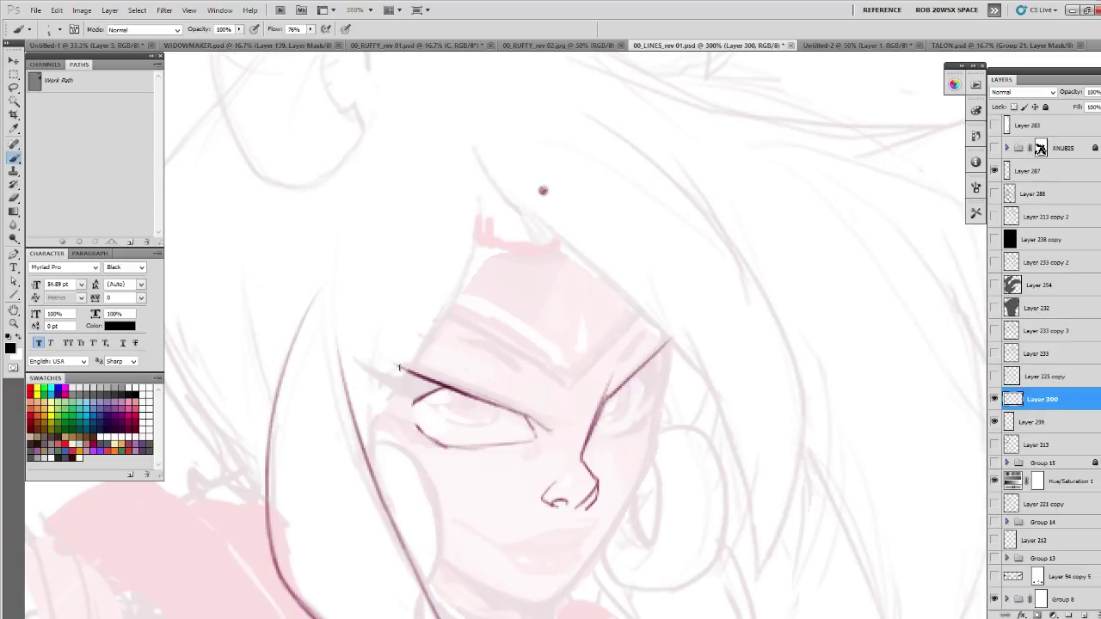
{"action": "mouse_move", "coordinate": [440, 385]}
{"action": "left_mouse_down"}
{"action": "mouse_move", "coordinate": [349, 347]}
{"action": "mouse_move", "coordinate": [415, 403]}
{"action": "left_mouse_up"}
{"action": "mouse_move", "coordinate": [349, 347]}
{"action": "left_mouse_down"}
{"action": "mouse_move", "coordinate": [407, 379]}
{"action": "mouse_move", "coordinate": [366, 366]}
{"action": "mouse_move", "coordinate": [408, 398]}
{"action": "left_mouse_up"}
{"action": "mouse_move", "coordinate": [363, 364]}
{"action": "left_mouse_down"}
{"action": "mouse_move", "coordinate": [409, 399]}
{"action": "mouse_move", "coordinate": [435, 383]}
{"action": "mouse_move", "coordinate": [407, 379]}
{"action": "mouse_move", "coordinate": [438, 392]}
{"action": "mouse_move", "coordinate": [416, 403]}
{"action": "mouse_move", "coordinate": [378, 380]}
{"action": "mouse_move", "coordinate": [414, 402]}
{"action": "mouse_move", "coordinate": [441, 386]}
{"action": "left_mouse_up"}
{"action": "mouse_move", "coordinate": [410, 422]}
{"action": "left_mouse_down"}
{"action": "mouse_move", "coordinate": [697, 395]}
{"action": "mouse_move", "coordinate": [731, 424]}
{"action": "mouse_move", "coordinate": [719, 427]}
{"action": "mouse_move", "coordinate": [688, 400]}
{"action": "mouse_move", "coordinate": [729, 422]}
{"action": "mouse_move", "coordinate": [712, 417]}
{"action": "mouse_move", "coordinate": [796, 418]}
{"action": "mouse_move", "coordinate": [824, 404]}
{"action": "mouse_move", "coordinate": [676, 456]}
{"action": "mouse_move", "coordinate": [665, 471]}
{"action": "mouse_move", "coordinate": [672, 449]}
{"action": "left_mouse_up"}
{"action": "left_click_drag", "start_coordinate": [705, 478], "coordinate": [581, 471]}
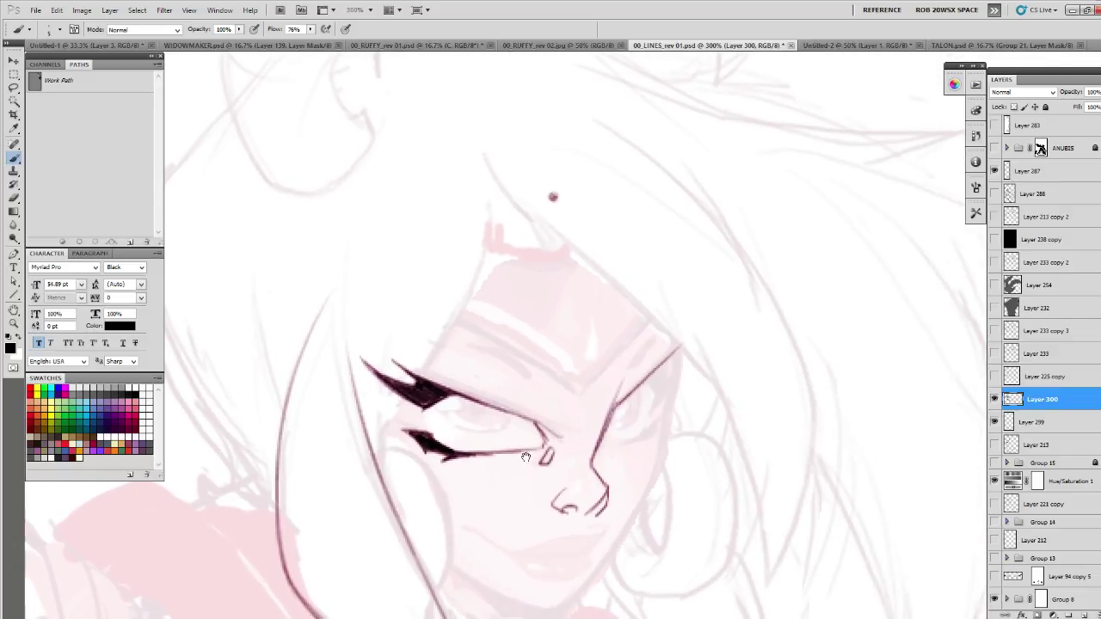
{"action": "mouse_move", "coordinate": [445, 392]}
{"action": "left_mouse_down"}
{"action": "mouse_move", "coordinate": [562, 440]}
{"action": "mouse_move", "coordinate": [447, 395]}
{"action": "mouse_move", "coordinate": [417, 402]}
{"action": "left_mouse_up"}
{"action": "left_click_drag", "start_coordinate": [378, 372], "coordinate": [420, 407]}
- Set the eraser to the ROB OIL brush tip and ink the far eye's outer edge, lower lid and lower lashes
{"action": "left_click_drag", "start_coordinate": [674, 448], "coordinate": [789, 456]}
{"action": "left_click_drag", "start_coordinate": [715, 452], "coordinate": [742, 403]}
{"action": "key", "text": "e"}
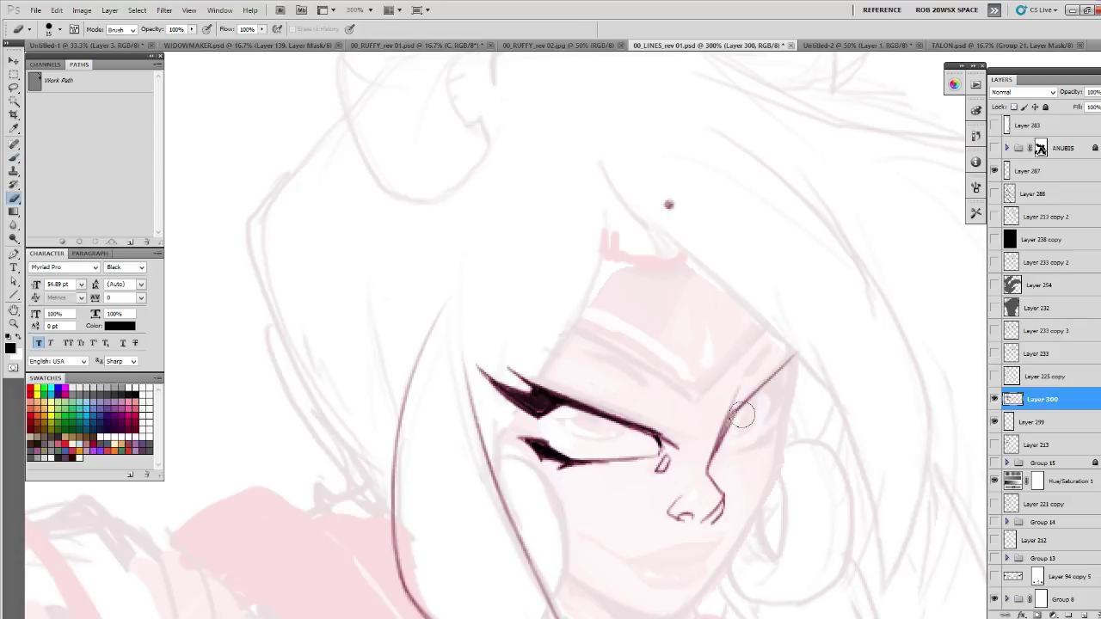
{"action": "right_click", "coordinate": [738, 427]}
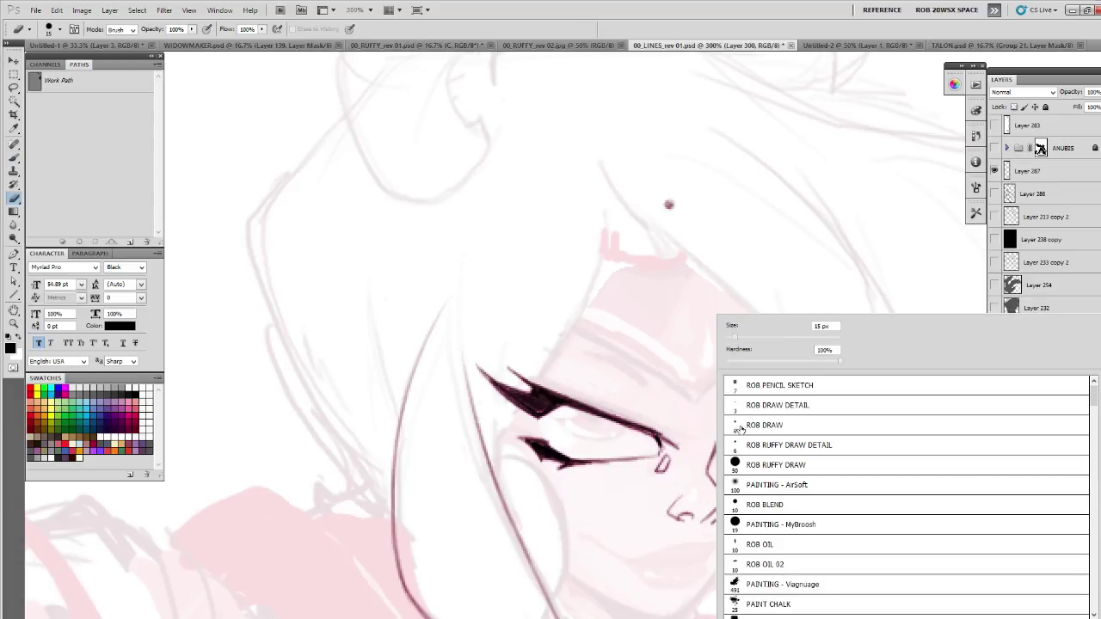
{"action": "double_click", "coordinate": [750, 544]}
{"action": "key", "text": "b"}
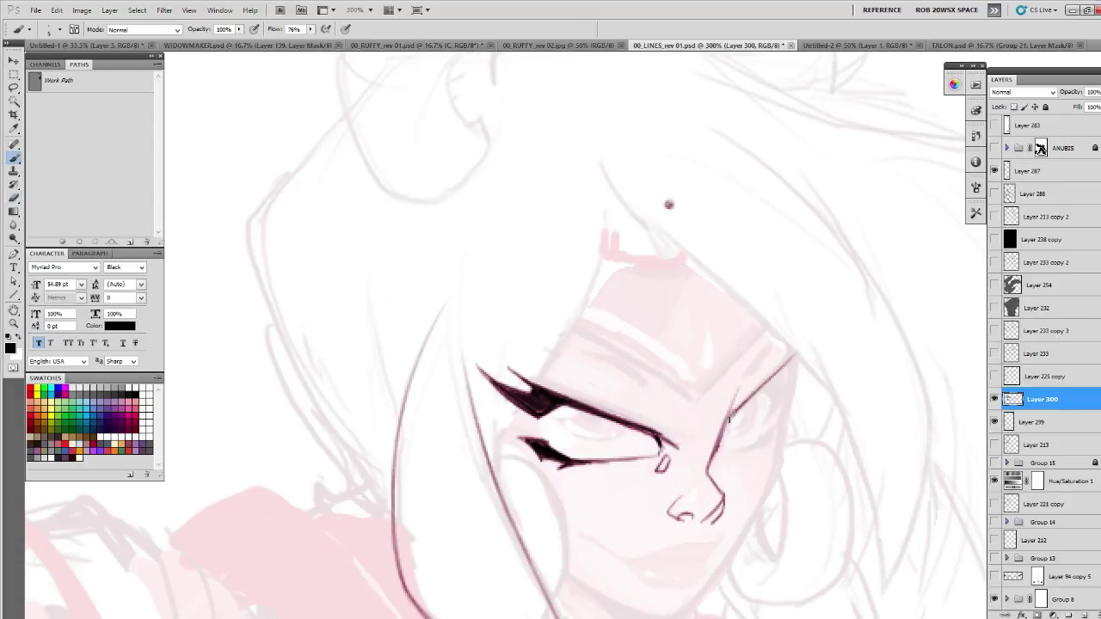
{"action": "left_click_drag", "start_coordinate": [769, 379], "coordinate": [773, 400]}
{"action": "mouse_move", "coordinate": [716, 453]}
{"action": "left_mouse_down"}
{"action": "mouse_move", "coordinate": [746, 446]}
{"action": "mouse_move", "coordinate": [769, 419]}
{"action": "mouse_move", "coordinate": [720, 458]}
{"action": "mouse_move", "coordinate": [768, 449]}
{"action": "mouse_move", "coordinate": [760, 440]}
{"action": "left_mouse_up"}
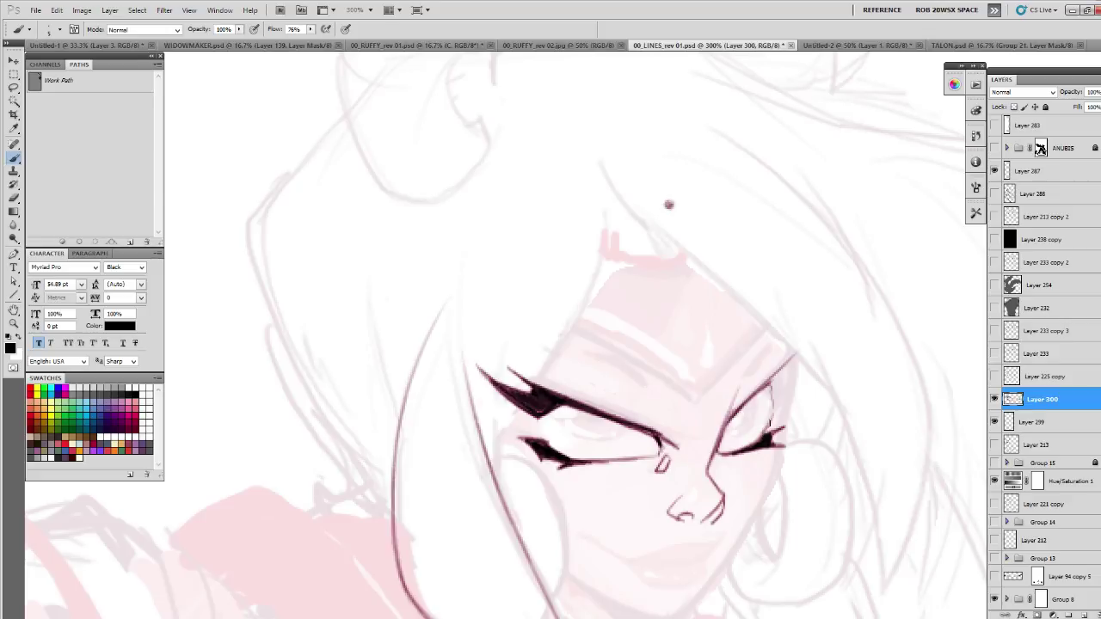
- Draw and fill the far eye's winged upper lashes and thicken its upper lid line
{"action": "mouse_move", "coordinate": [783, 367]}
{"action": "left_mouse_down"}
{"action": "mouse_move", "coordinate": [773, 379]}
{"action": "mouse_move", "coordinate": [791, 359]}
{"action": "mouse_move", "coordinate": [775, 377]}
{"action": "mouse_move", "coordinate": [784, 404]}
{"action": "mouse_move", "coordinate": [761, 425]}
{"action": "left_mouse_up"}
{"action": "mouse_move", "coordinate": [774, 380]}
{"action": "left_mouse_down"}
{"action": "mouse_move", "coordinate": [760, 422]}
{"action": "mouse_move", "coordinate": [754, 409]}
{"action": "left_mouse_up"}
{"action": "left_click_drag", "start_coordinate": [755, 395], "coordinate": [734, 417]}
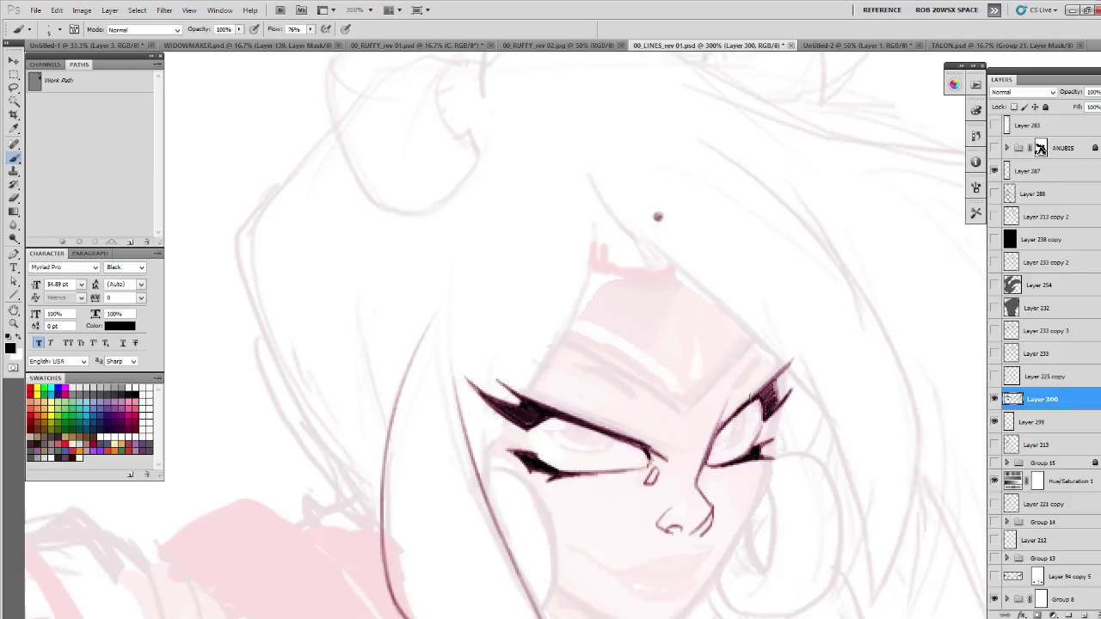
{"action": "left_click_drag", "start_coordinate": [779, 368], "coordinate": [756, 394]}
{"action": "left_click_drag", "start_coordinate": [752, 403], "coordinate": [733, 419]}
{"action": "mouse_move", "coordinate": [788, 365]}
{"action": "left_mouse_down"}
{"action": "mouse_move", "coordinate": [772, 414]}
{"action": "mouse_move", "coordinate": [731, 456]}
{"action": "left_mouse_up"}
- Strengthen the line from the far eye's inner corner down the nose bridge, and clean up the lower lashes with the eraser
{"action": "key", "text": "e"}
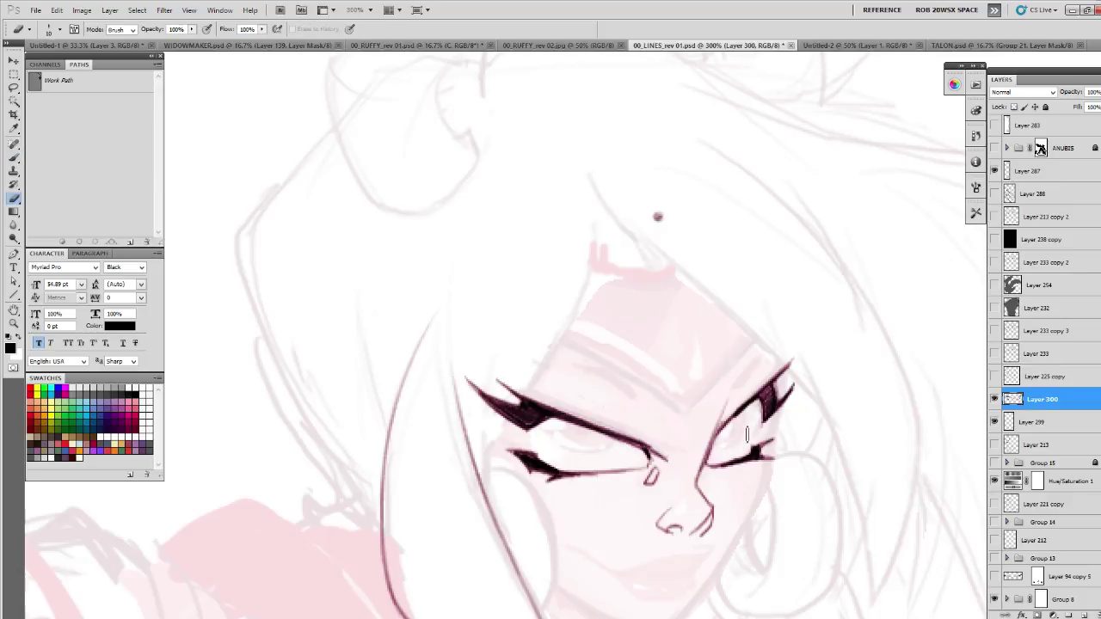
{"action": "key", "text": "b"}
{"action": "mouse_move", "coordinate": [732, 418]}
{"action": "left_mouse_down"}
{"action": "mouse_move", "coordinate": [701, 468]}
{"action": "mouse_move", "coordinate": [703, 501]}
{"action": "left_mouse_up"}
{"action": "mouse_move", "coordinate": [744, 470]}
{"action": "left_mouse_down"}
{"action": "mouse_move", "coordinate": [756, 433]}
{"action": "mouse_move", "coordinate": [822, 447]}
{"action": "left_mouse_up"}
{"action": "key", "text": "e"}
{"action": "key", "text": "b"}
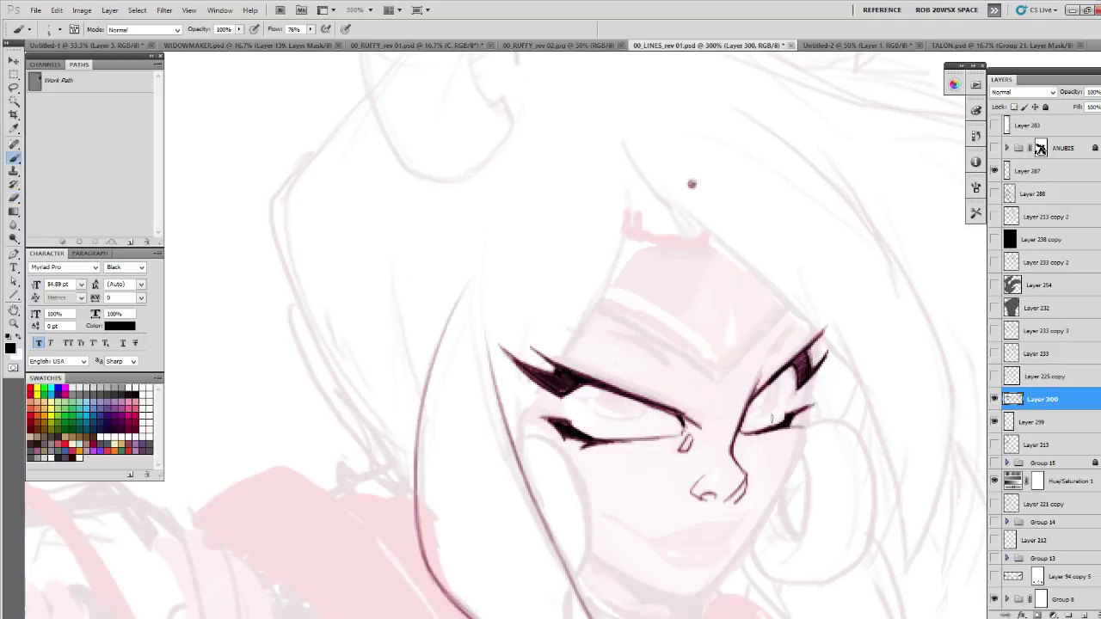
- Draw the near eye's iris outline with a large oval highlight and a small round highlight inside it
{"action": "left_click_drag", "start_coordinate": [691, 183], "coordinate": [706, 206]}
{"action": "mouse_move", "coordinate": [602, 404]}
{"action": "left_mouse_down"}
{"action": "mouse_move", "coordinate": [681, 430]}
{"action": "mouse_move", "coordinate": [608, 434]}
{"action": "mouse_move", "coordinate": [675, 439]}
{"action": "mouse_move", "coordinate": [646, 447]}
{"action": "mouse_move", "coordinate": [612, 437]}
{"action": "mouse_move", "coordinate": [612, 405]}
{"action": "mouse_move", "coordinate": [636, 446]}
{"action": "mouse_move", "coordinate": [662, 446]}
{"action": "mouse_move", "coordinate": [672, 426]}
{"action": "mouse_move", "coordinate": [597, 411]}
{"action": "mouse_move", "coordinate": [701, 427]}
{"action": "mouse_move", "coordinate": [691, 449]}
{"action": "mouse_move", "coordinate": [717, 430]}
{"action": "mouse_move", "coordinate": [713, 448]}
{"action": "left_mouse_up"}
{"action": "key", "text": "e"}
{"action": "key", "text": "b"}
{"action": "key", "text": "x"}
{"action": "key", "text": "x"}
{"action": "key", "text": "x"}
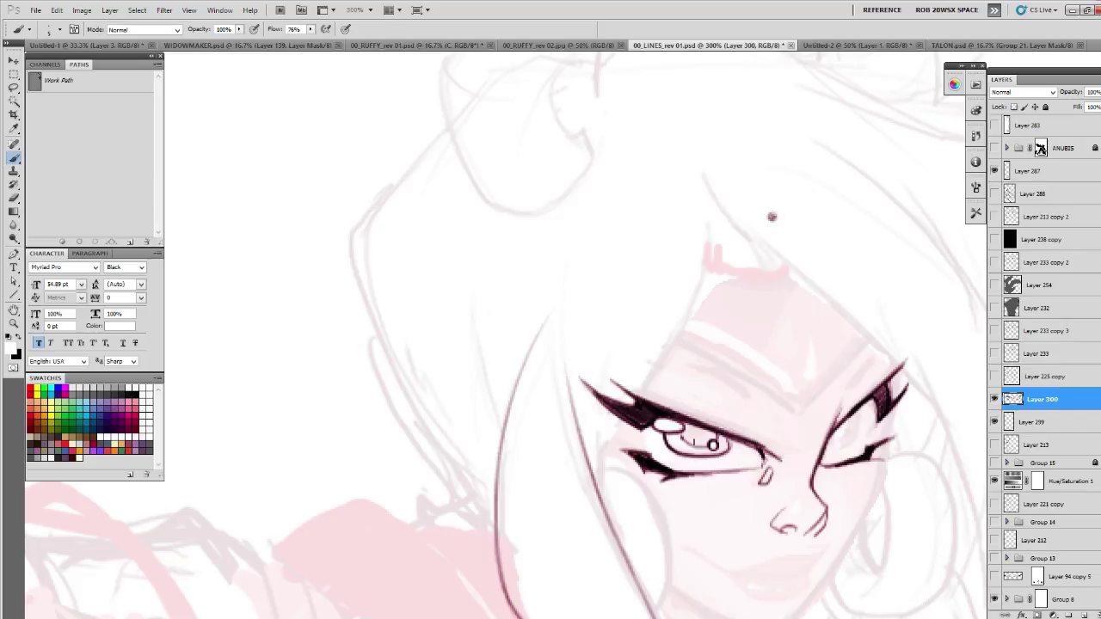
- Fill the near eye's pupil black around the highlights and touch up the iris, alternating black and white paint
{"action": "left_click_drag", "start_coordinate": [693, 443], "coordinate": [693, 448]}
{"action": "left_click_drag", "start_coordinate": [714, 428], "coordinate": [713, 442]}
{"action": "mouse_move", "coordinate": [713, 444]}
{"action": "left_mouse_down"}
{"action": "mouse_move", "coordinate": [661, 414]}
{"action": "mouse_move", "coordinate": [635, 415]}
{"action": "left_mouse_up"}
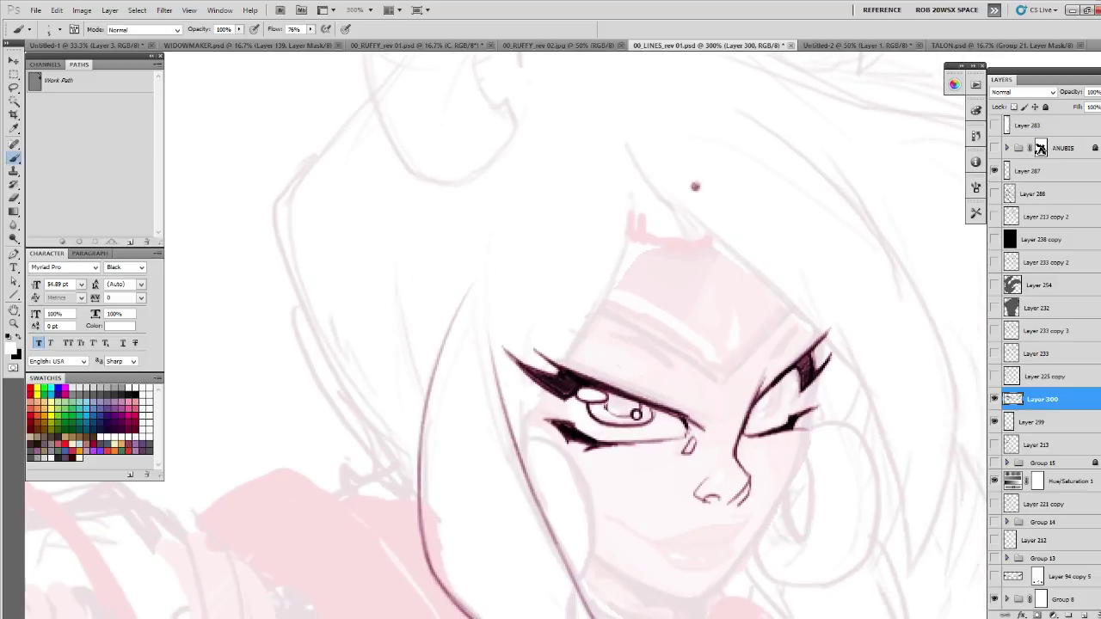
{"action": "key", "text": "x"}
{"action": "mouse_move", "coordinate": [635, 414]}
{"action": "left_mouse_down"}
{"action": "mouse_move", "coordinate": [636, 404]}
{"action": "mouse_move", "coordinate": [604, 404]}
{"action": "mouse_move", "coordinate": [621, 411]}
{"action": "mouse_move", "coordinate": [621, 397]}
{"action": "mouse_move", "coordinate": [650, 420]}
{"action": "mouse_move", "coordinate": [637, 427]}
{"action": "left_mouse_up"}
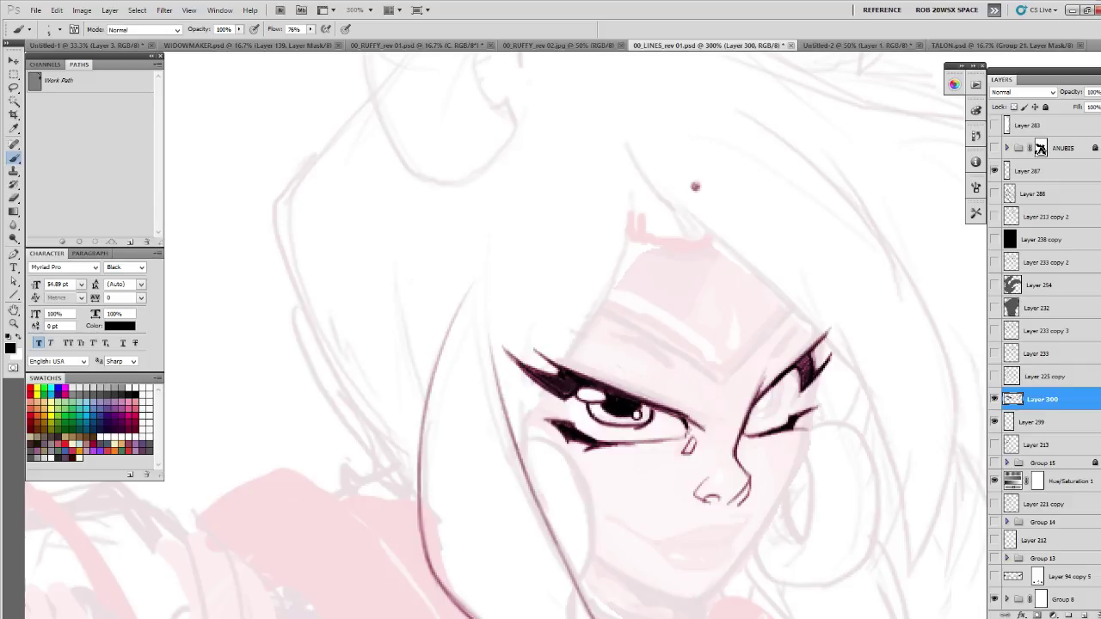
{"action": "key", "text": "x"}
{"action": "mouse_move", "coordinate": [626, 423]}
{"action": "left_mouse_down"}
{"action": "mouse_move", "coordinate": [597, 408]}
{"action": "mouse_move", "coordinate": [633, 422]}
{"action": "mouse_move", "coordinate": [648, 413]}
{"action": "mouse_move", "coordinate": [644, 401]}
{"action": "left_mouse_up"}
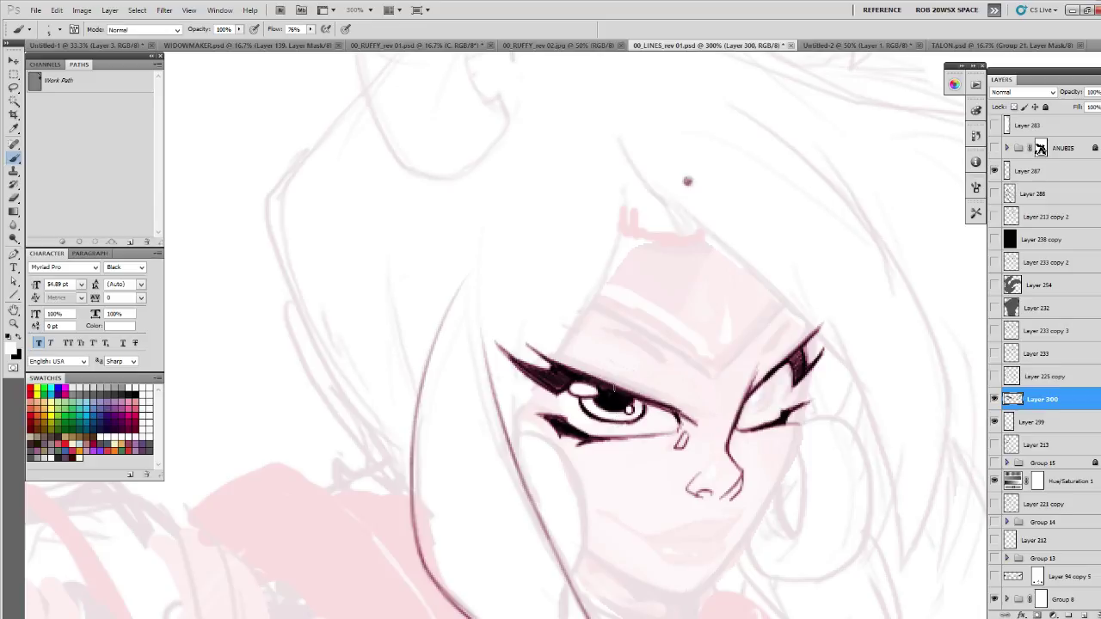
- Ink the far eye's iris, pupil and highlight, alternating black and white paint
{"action": "left_click_drag", "start_coordinate": [676, 384], "coordinate": [647, 391]}
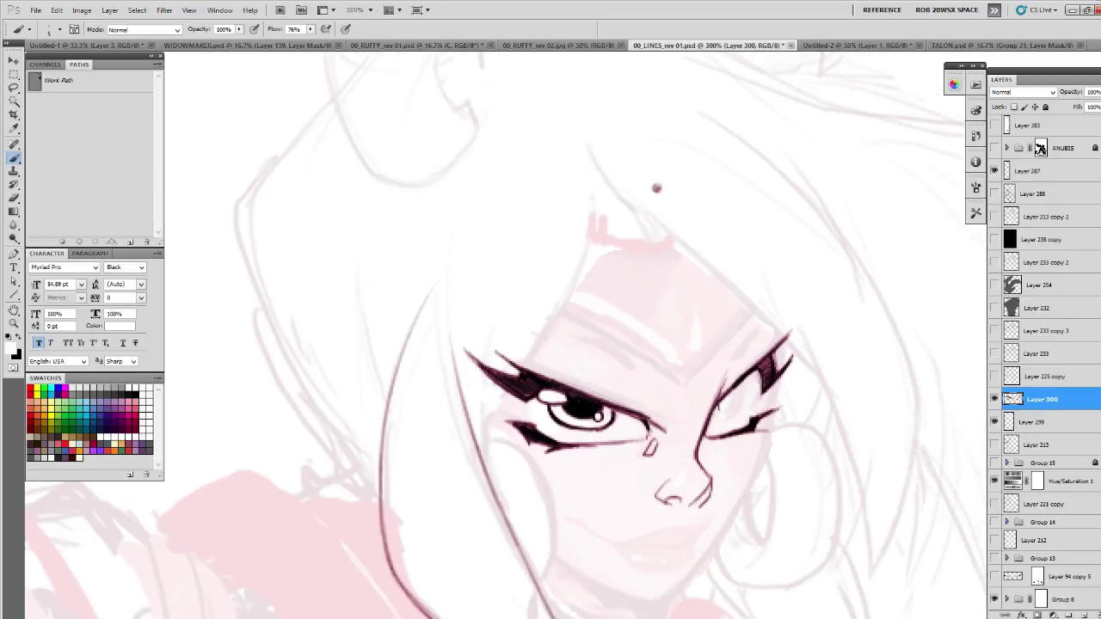
{"action": "key", "text": "x"}
{"action": "mouse_move", "coordinate": [714, 418]}
{"action": "left_mouse_down"}
{"action": "mouse_move", "coordinate": [744, 397]}
{"action": "mouse_move", "coordinate": [733, 418]}
{"action": "mouse_move", "coordinate": [719, 406]}
{"action": "left_mouse_up"}
{"action": "key", "text": "x"}
{"action": "key", "text": "x"}
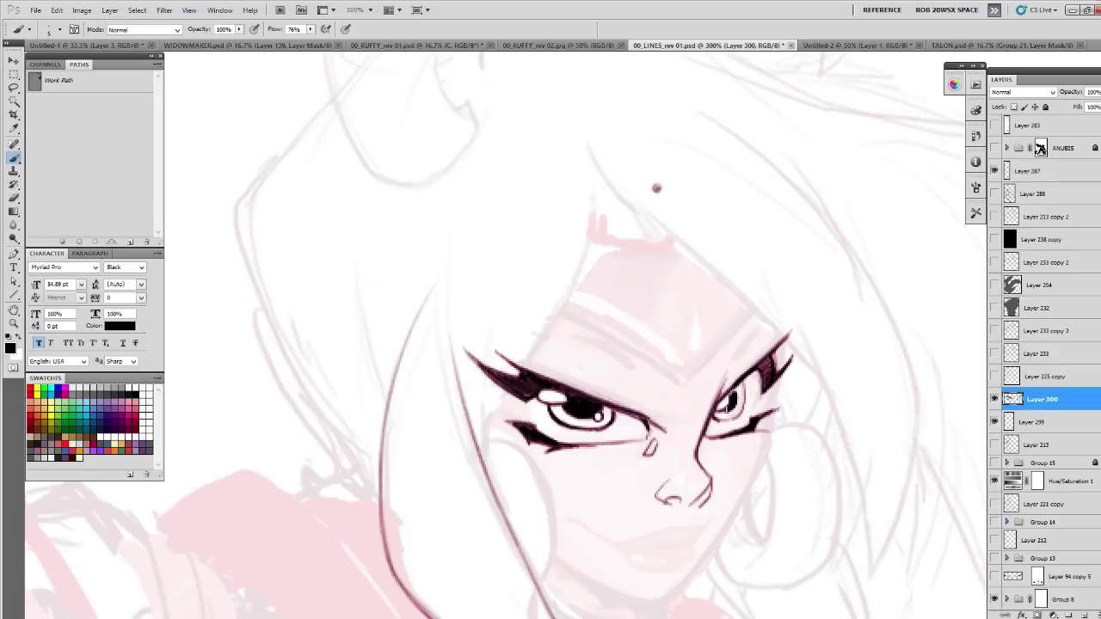
{"action": "key", "text": "x"}
{"action": "key", "text": "x"}
{"action": "key", "text": "x"}
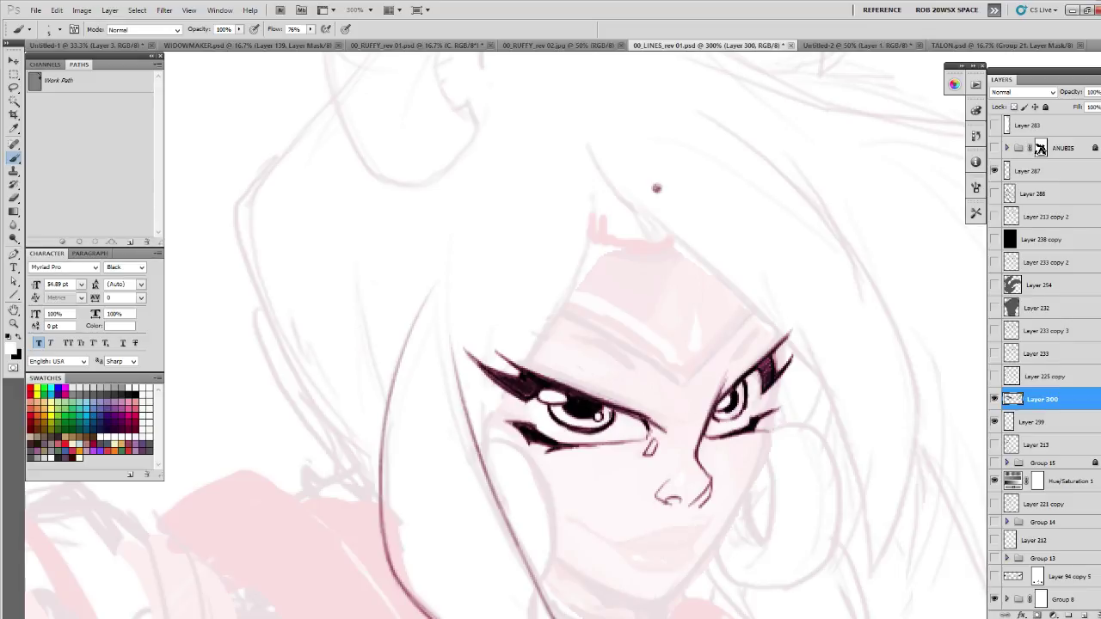
{"action": "key", "text": "x"}
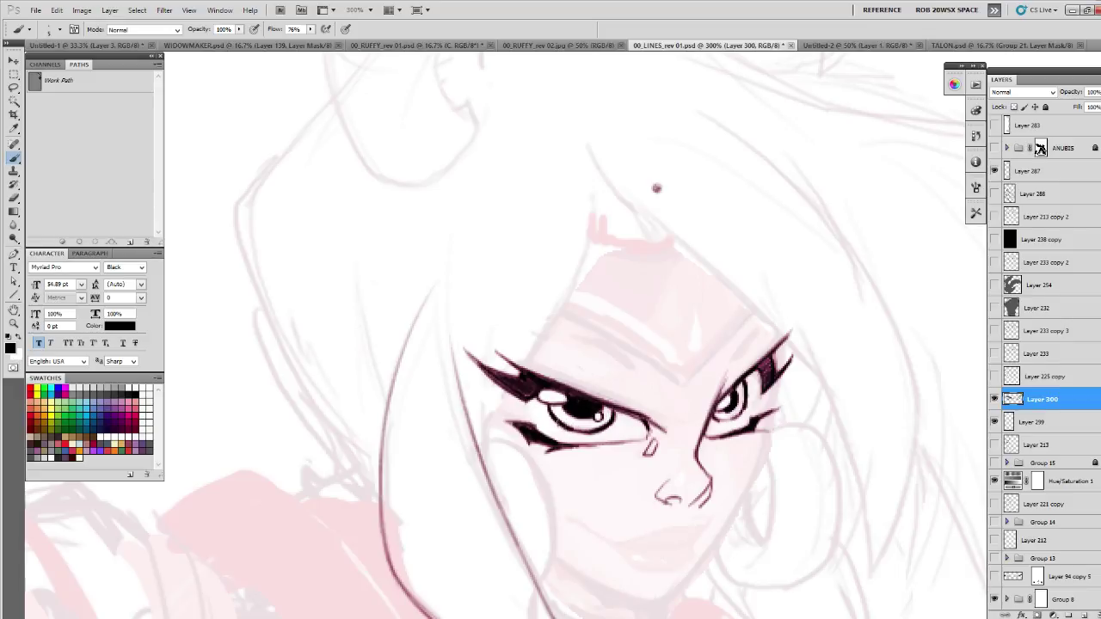
- Touch up the near eye's iris and the far eye's lid and lash edges with white paint
{"action": "key", "text": "x"}
{"action": "left_click_drag", "start_coordinate": [558, 416], "coordinate": [574, 427]}
{"action": "left_click_drag", "start_coordinate": [732, 464], "coordinate": [620, 474]}
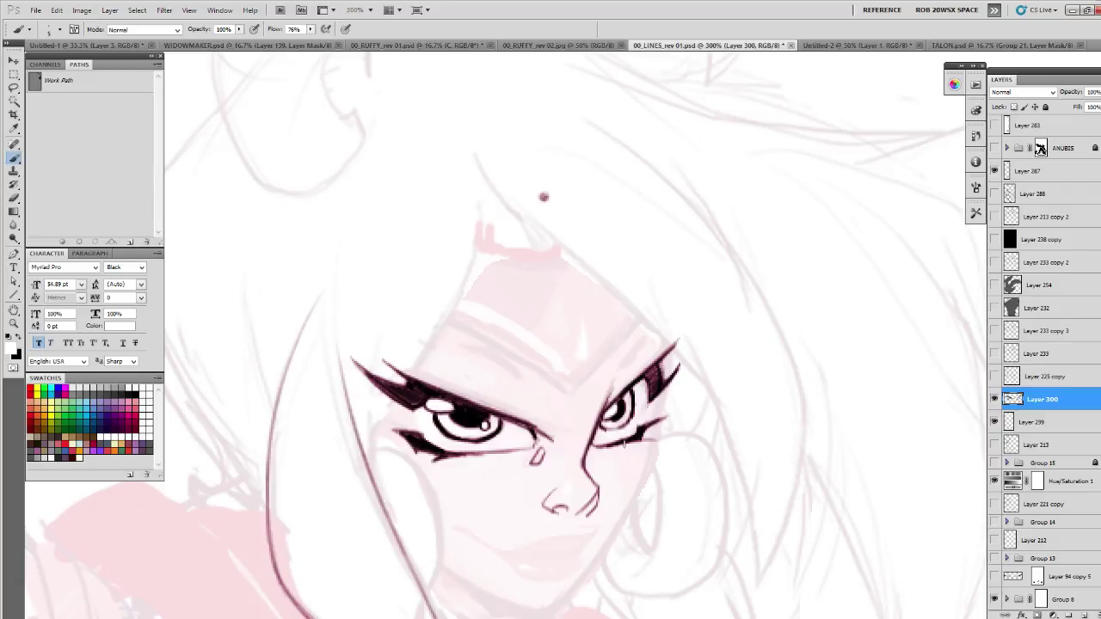
{"action": "mouse_move", "coordinate": [619, 444]}
{"action": "left_mouse_down"}
{"action": "mouse_move", "coordinate": [622, 430]}
{"action": "mouse_move", "coordinate": [619, 443]}
{"action": "left_mouse_up"}
{"action": "mouse_move", "coordinate": [671, 425]}
{"action": "left_mouse_down"}
{"action": "mouse_move", "coordinate": [699, 393]}
{"action": "mouse_move", "coordinate": [676, 433]}
{"action": "left_mouse_up"}
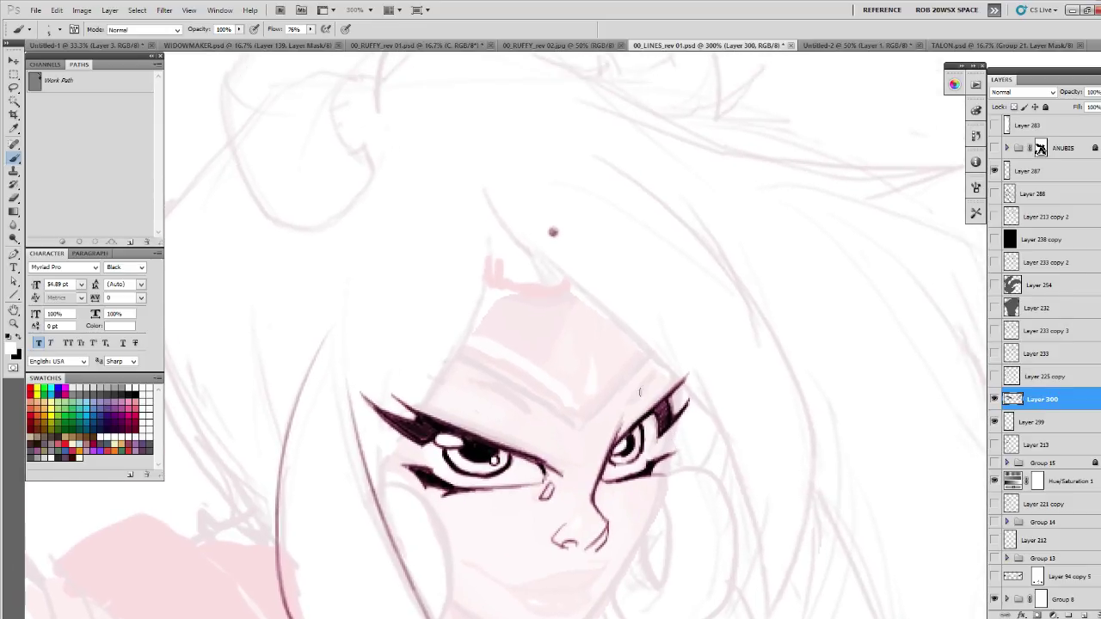
{"action": "left_click_drag", "start_coordinate": [630, 392], "coordinate": [657, 365]}
{"action": "left_click_drag", "start_coordinate": [644, 457], "coordinate": [645, 404]}
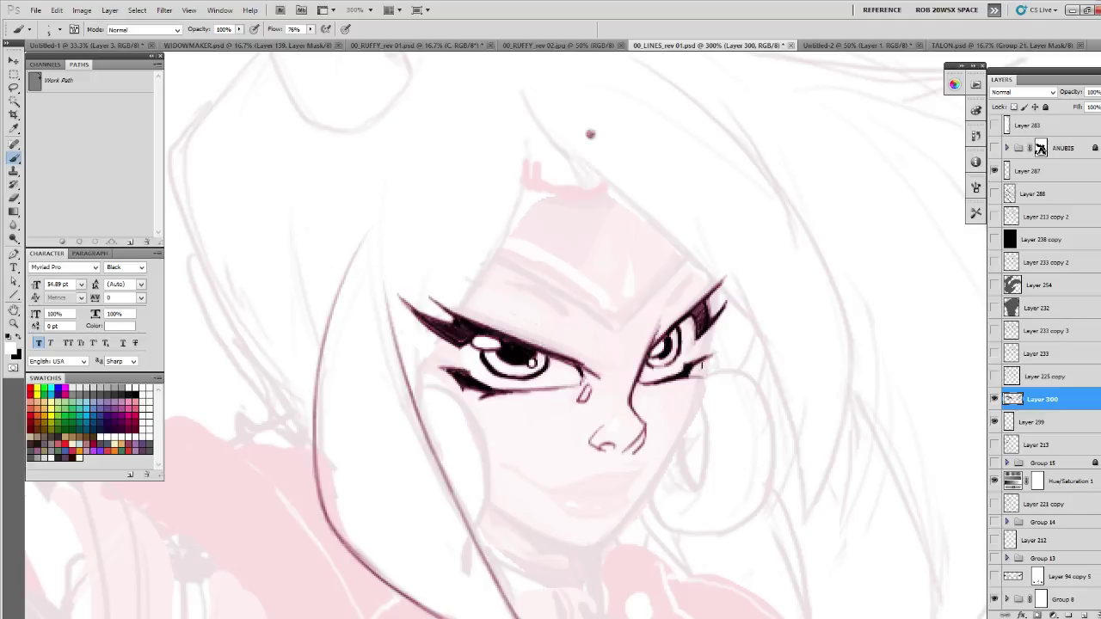
- Compare the full figure with and without Layer 300, duplicate that layer and hide the original
{"action": "key", "text": "z"}
{"action": "left_click", "coordinate": [696, 365], "text": "alt"}
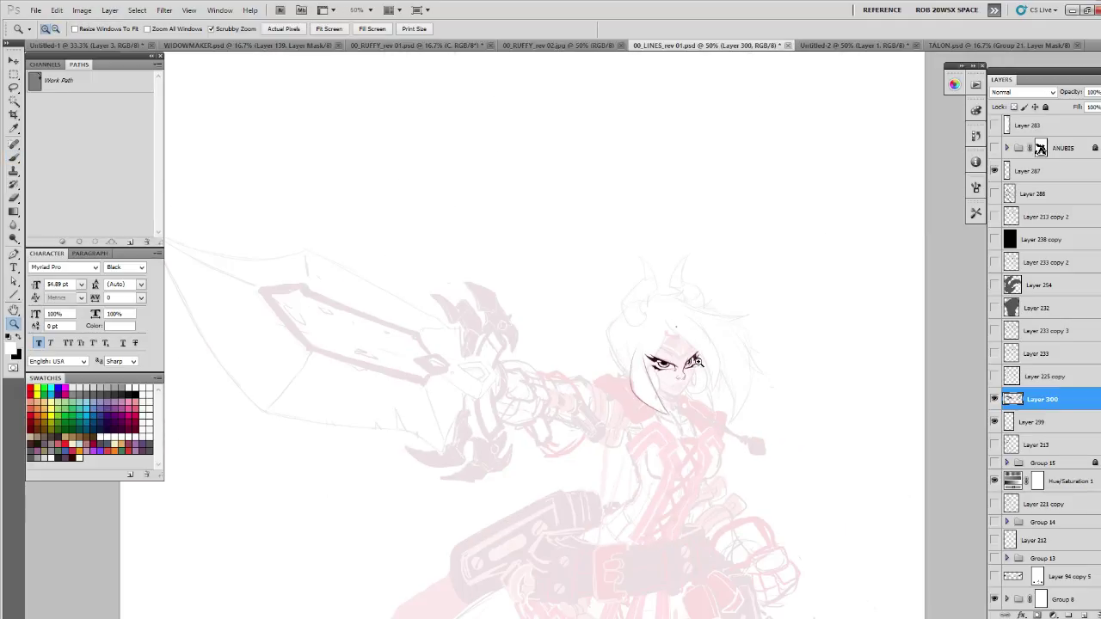
{"action": "left_click", "coordinate": [994, 399]}
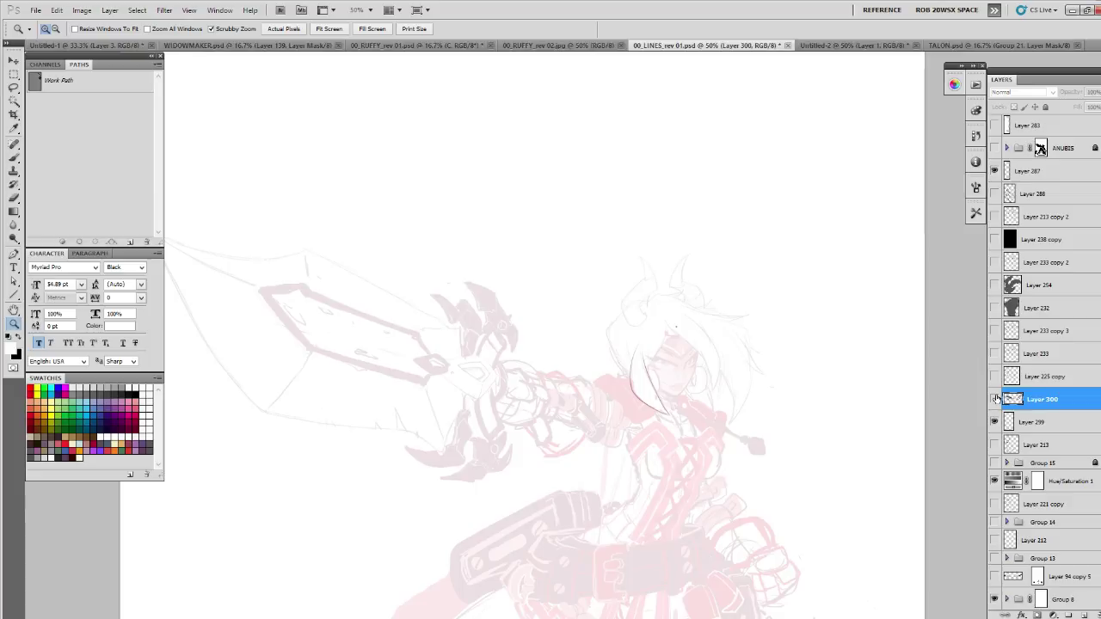
{"action": "left_click", "coordinate": [994, 399]}
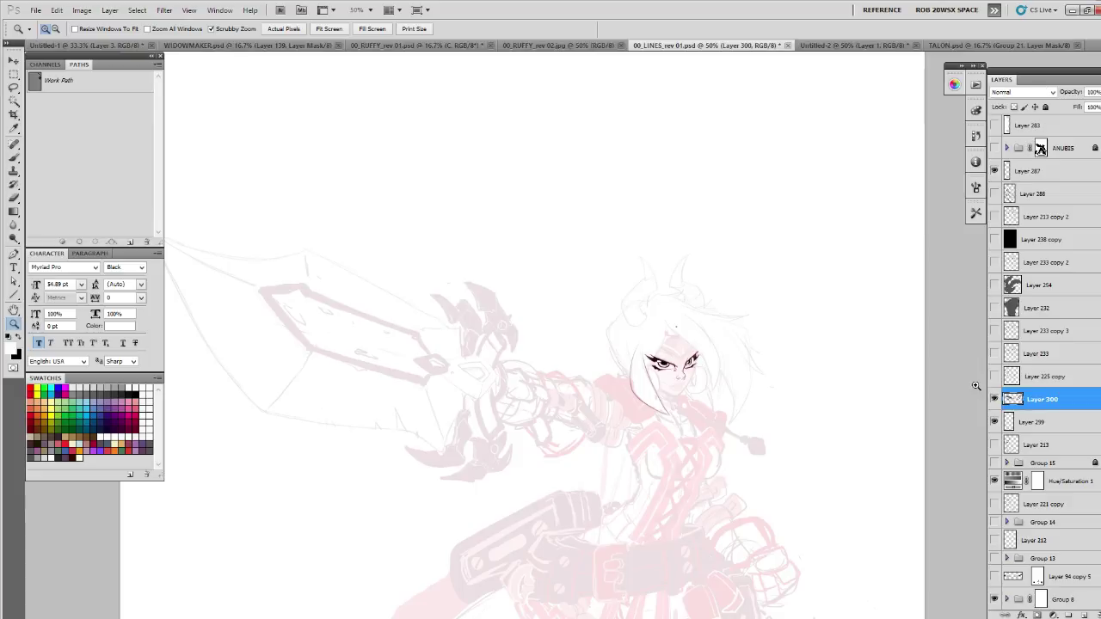
{"action": "key", "text": "ctrl+j"}
{"action": "left_click", "coordinate": [994, 421]}
{"action": "key", "text": "b"}
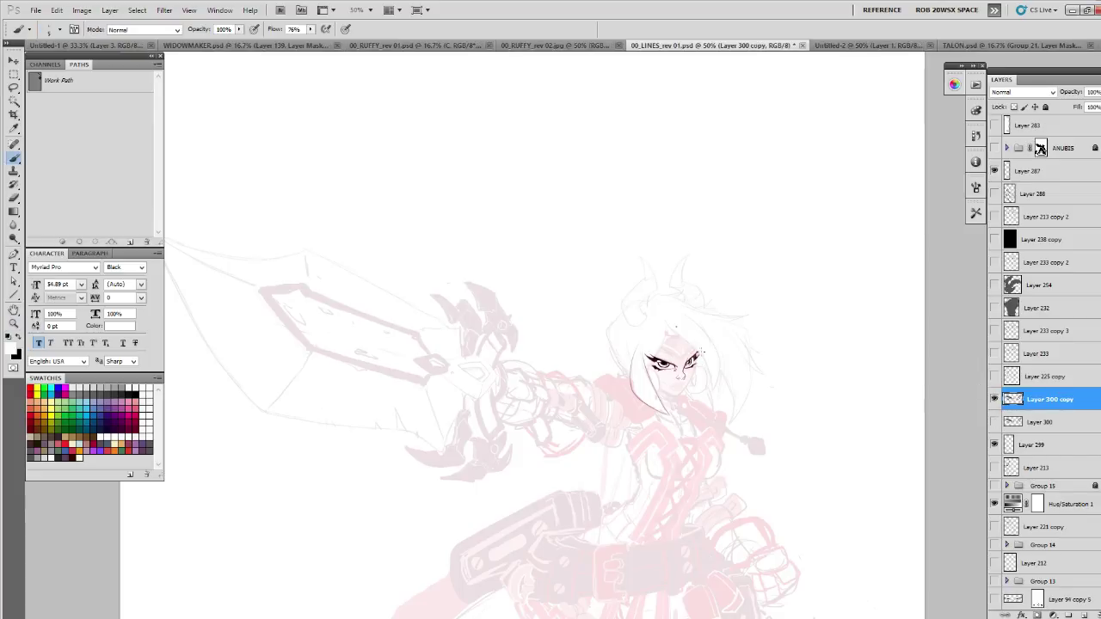
- Transform the duplicated eyes and nose to 98.13% width and 97.60% height, rotated -0.59 degrees
{"action": "key", "text": "z"}
{"action": "left_click", "coordinate": [699, 356]}
{"action": "left_click", "coordinate": [698, 356]}
{"action": "key", "text": "ctrl+t"}
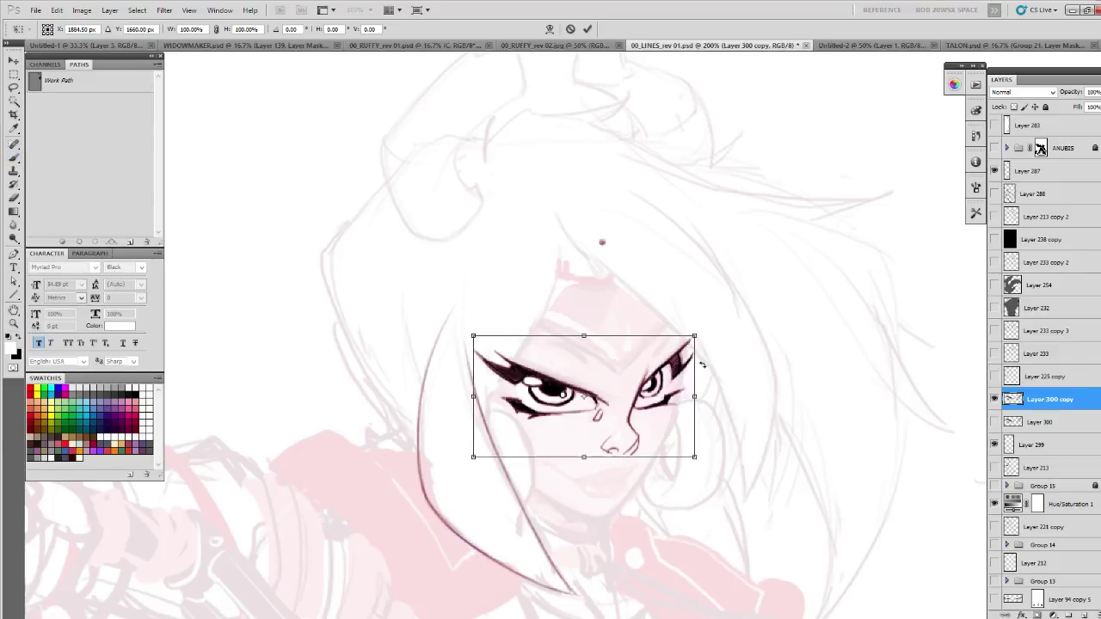
{"action": "left_click_drag", "start_coordinate": [702, 365], "coordinate": [702, 368]}
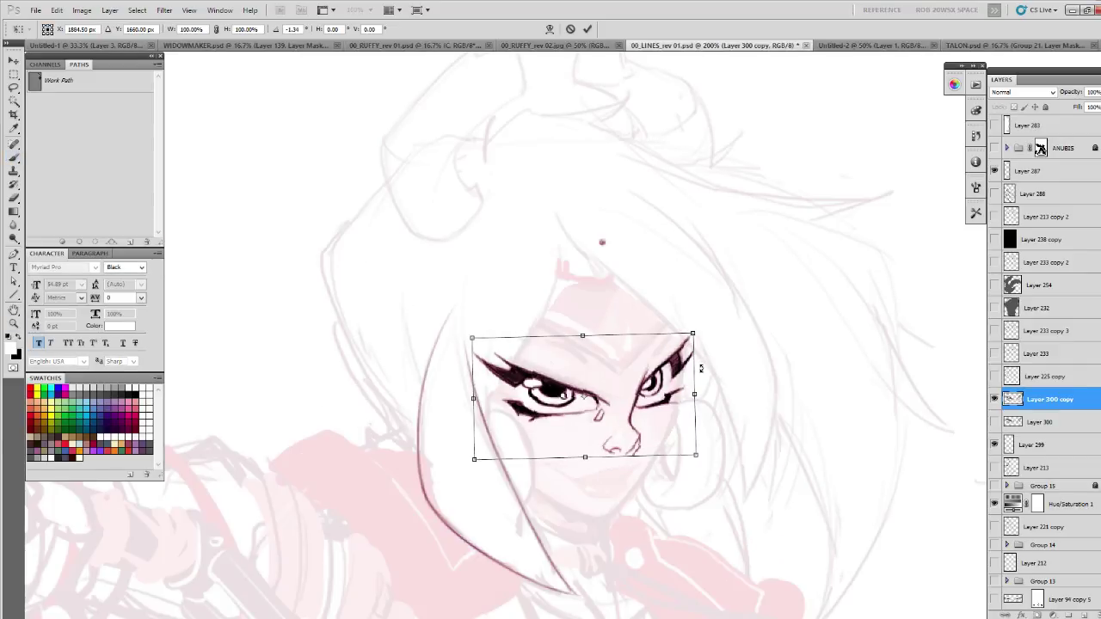
{"action": "left_click_drag", "start_coordinate": [473, 398], "coordinate": [477, 395]}
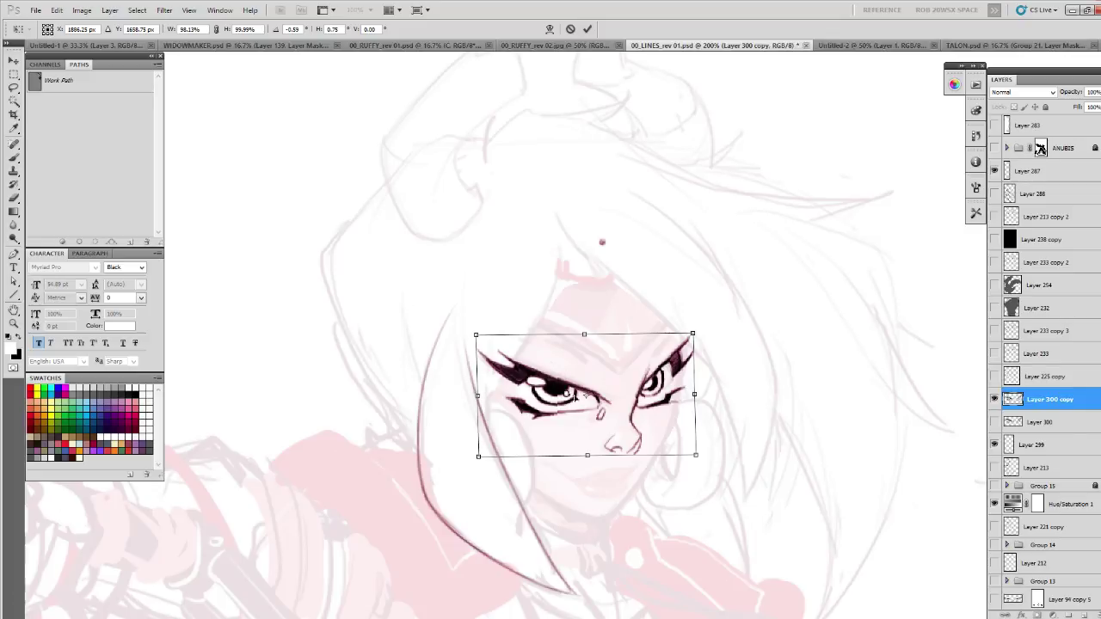
{"action": "left_click_drag", "start_coordinate": [588, 456], "coordinate": [590, 453]}
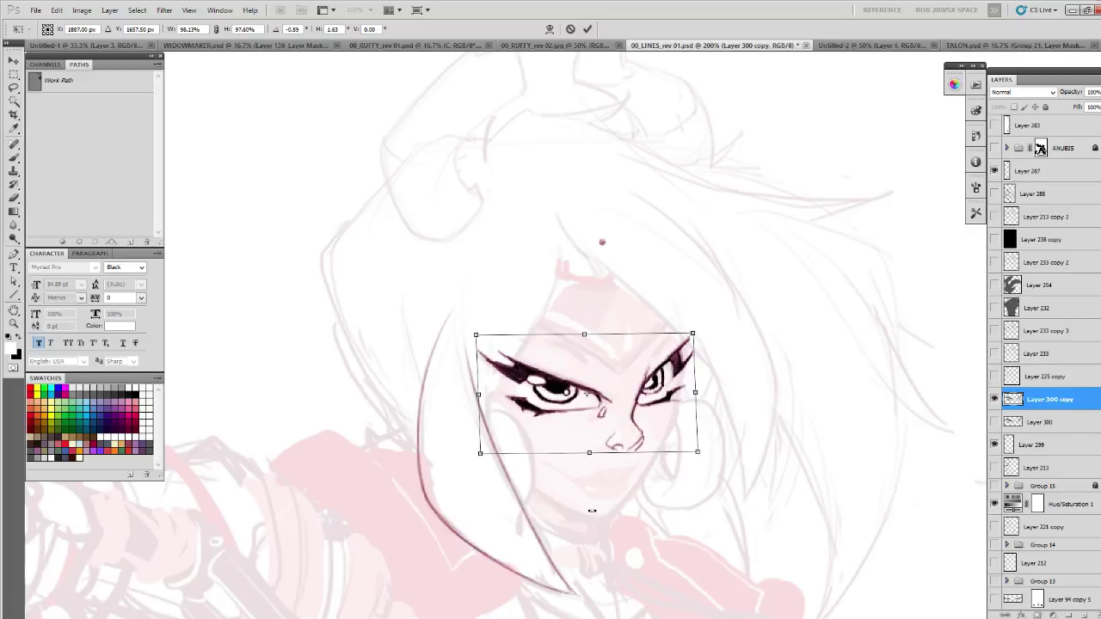
{"action": "key", "text": "Return"}
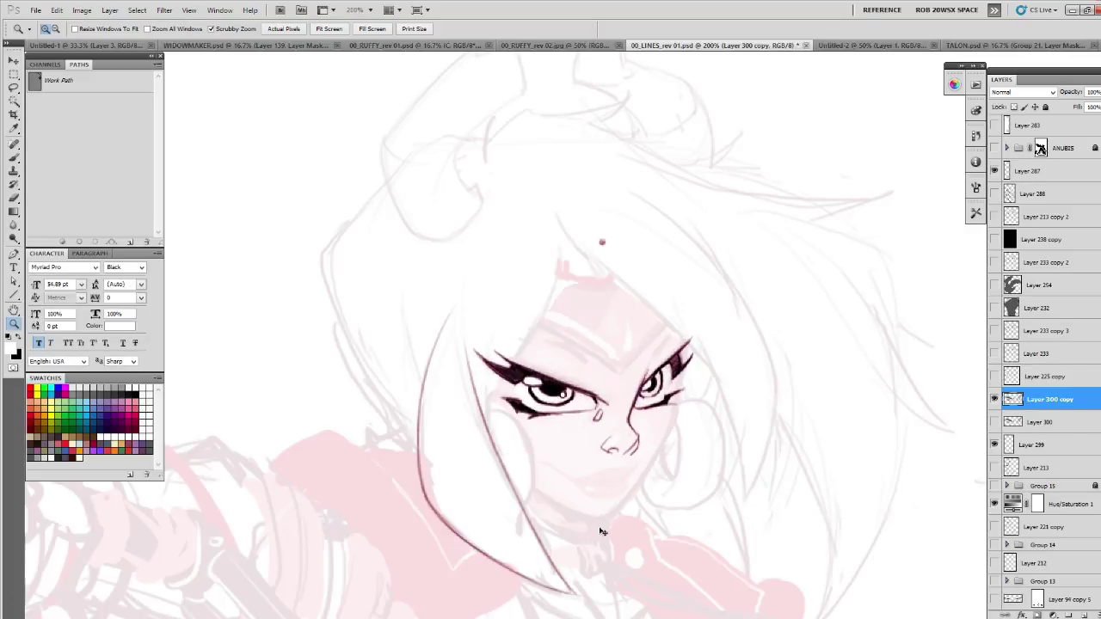
- Lasso the lower part of the nose bridge line for repositioning with the Move tool, and clear the selection
{"action": "key", "text": "l"}
{"action": "mouse_move", "coordinate": [637, 411]}
{"action": "left_mouse_down"}
{"action": "mouse_move", "coordinate": [603, 426]}
{"action": "mouse_move", "coordinate": [622, 456]}
{"action": "mouse_move", "coordinate": [641, 434]}
{"action": "left_mouse_up"}
{"action": "key", "text": "v"}
{"action": "key", "text": "ctrl+d"}
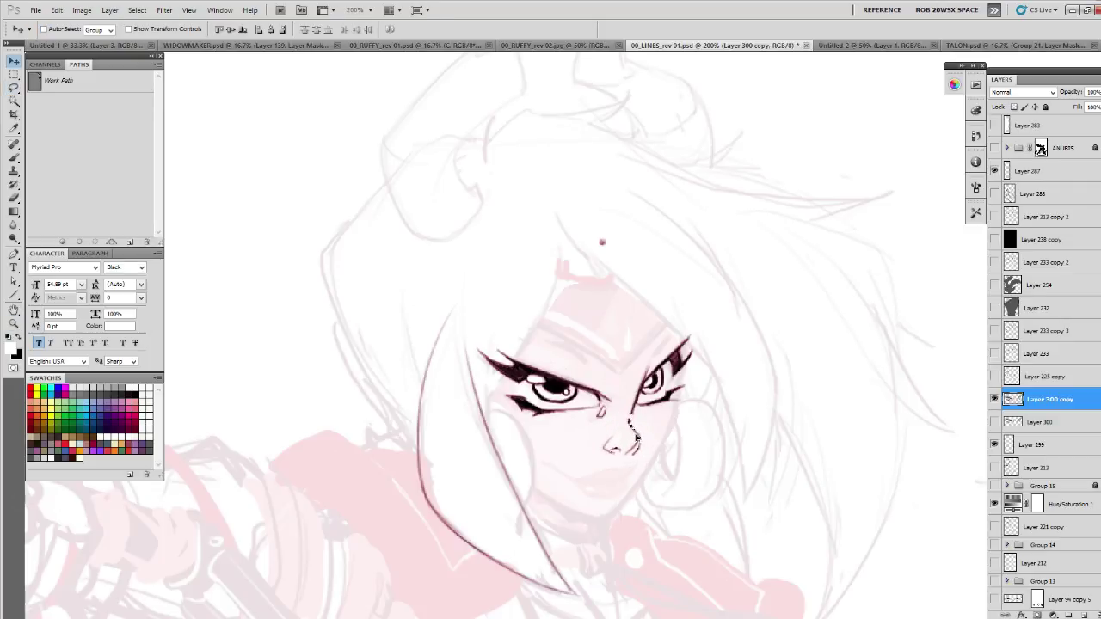
- Slightly adjust the lassoed lower nose lines with Free Transform and clear the selection
{"action": "key", "text": "ctrl+t"}
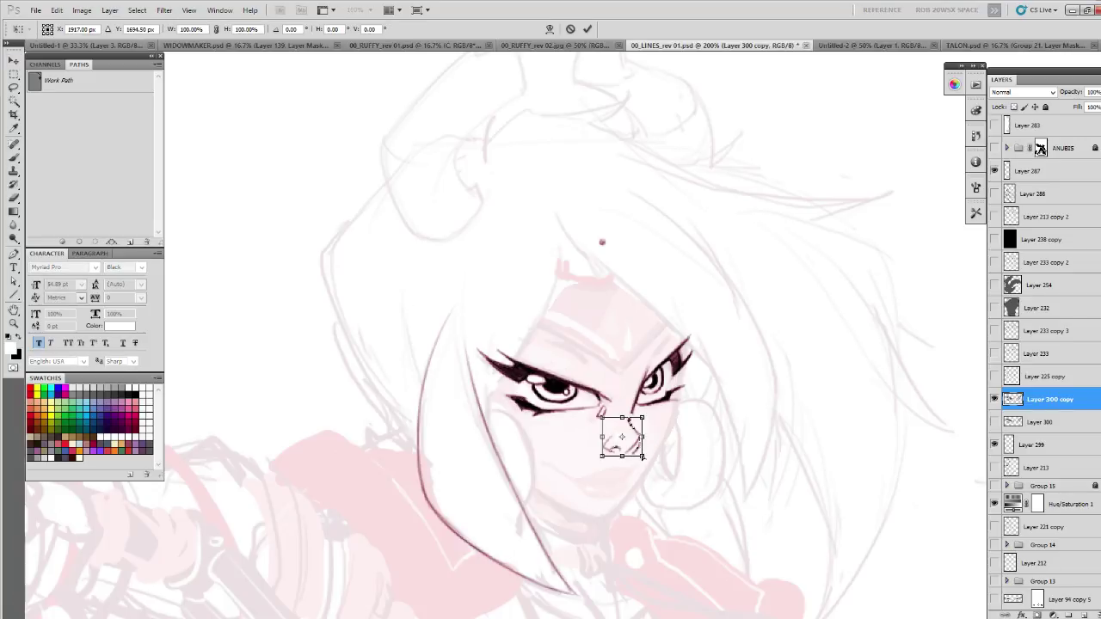
{"action": "left_click_drag", "start_coordinate": [601, 456], "coordinate": [602, 458]}
{"action": "key", "text": "Return"}
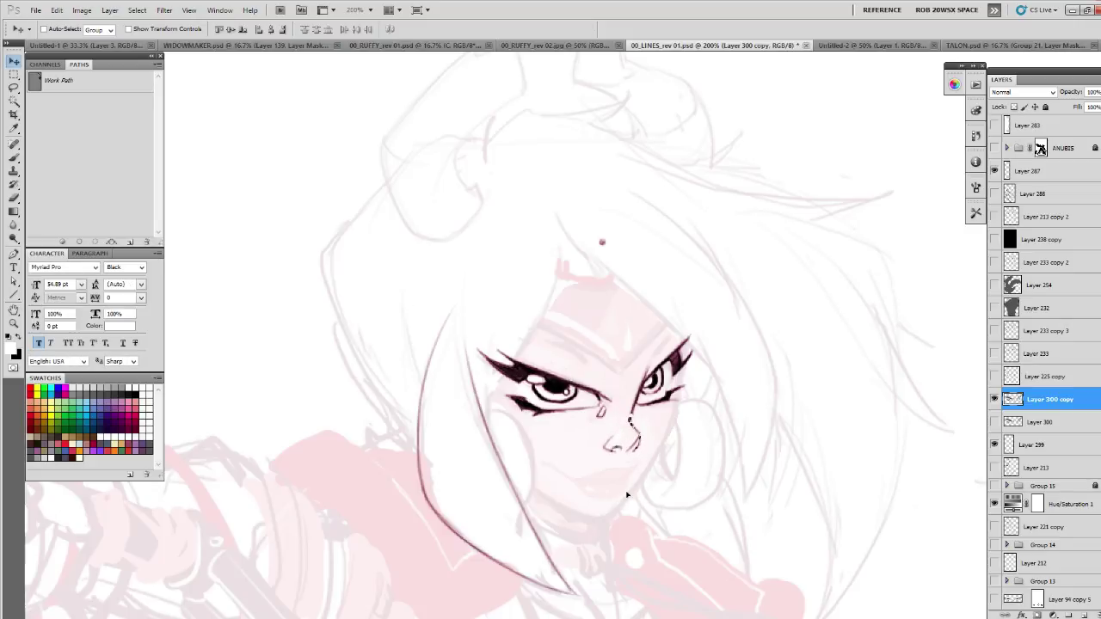
{"action": "key", "text": "ctrl+d"}
- Redraw the near nostril's small curve in black and trim it with the Eraser
{"action": "key", "text": "b"}
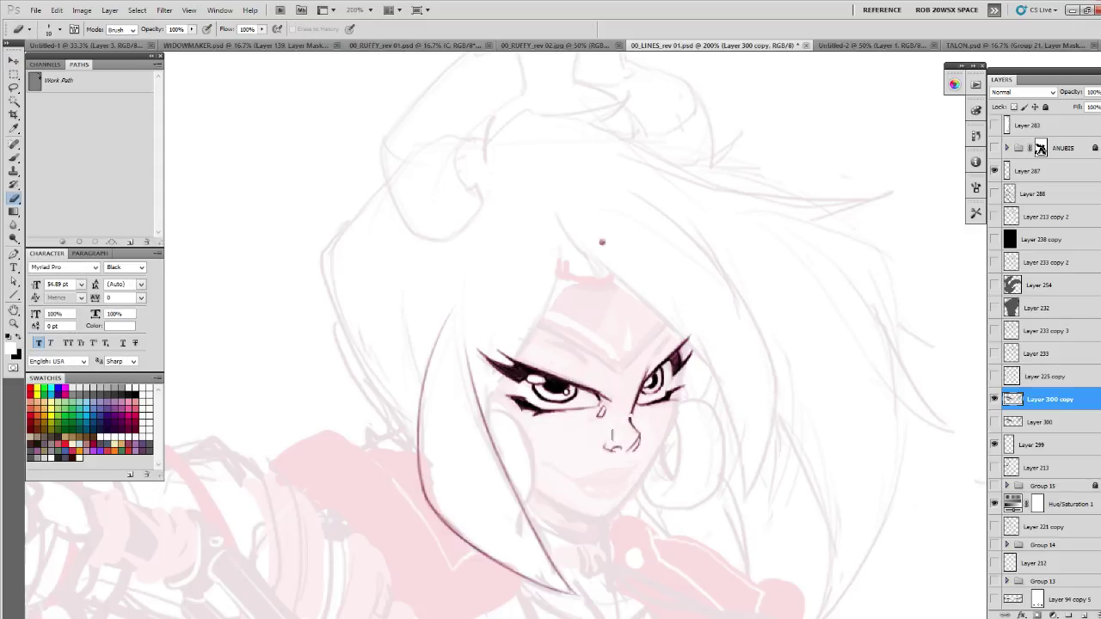
{"action": "key", "text": "b"}
{"action": "key", "text": "x"}
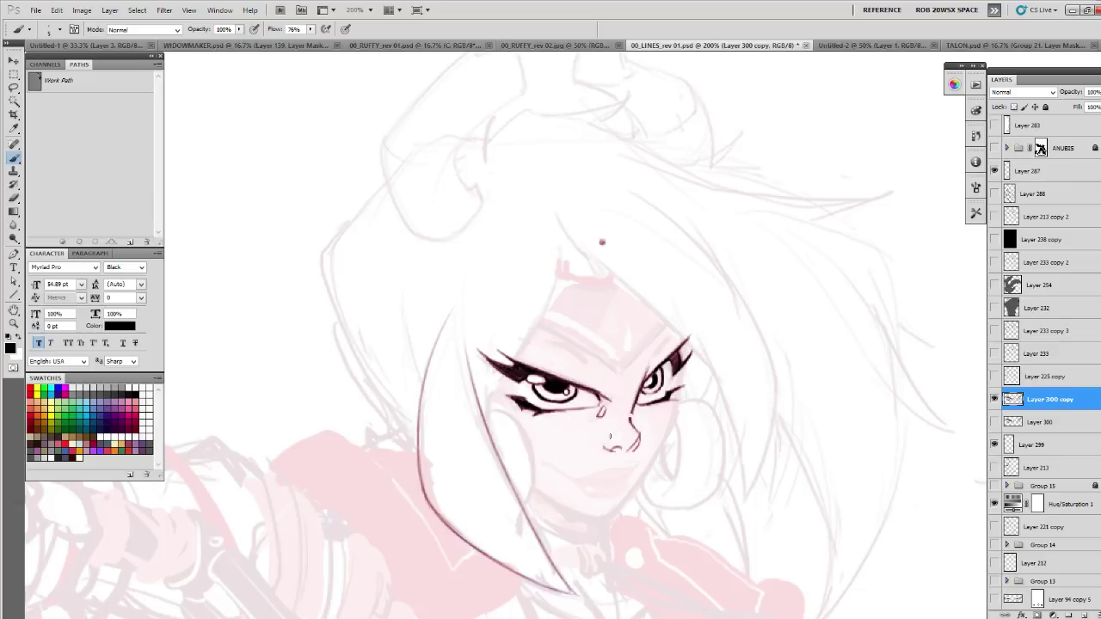
{"action": "key", "text": "e"}
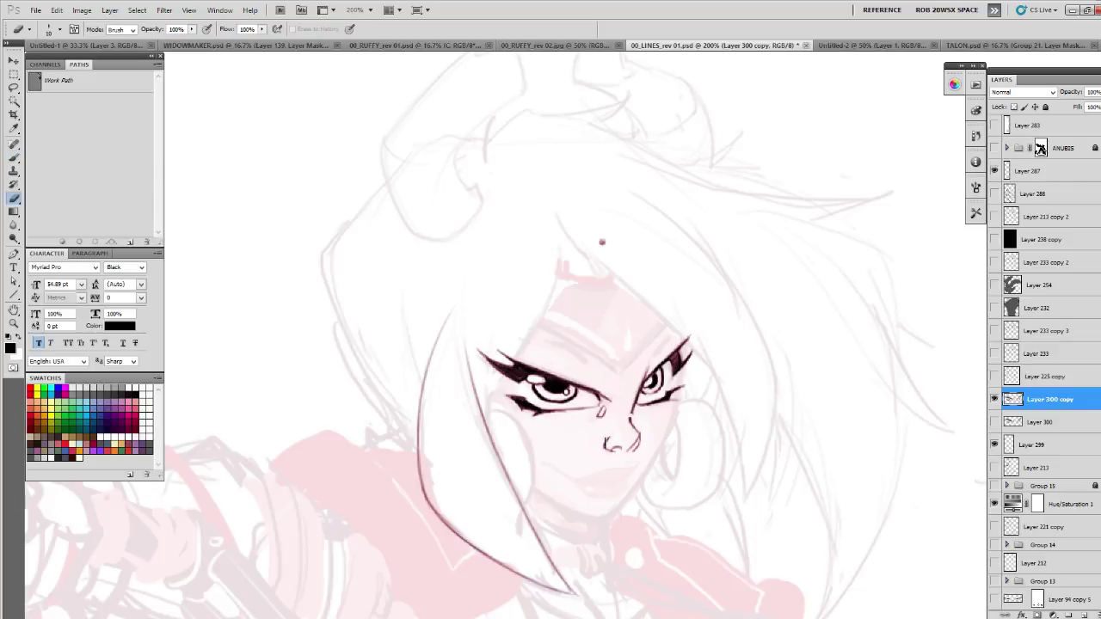
{"action": "key", "text": "b"}
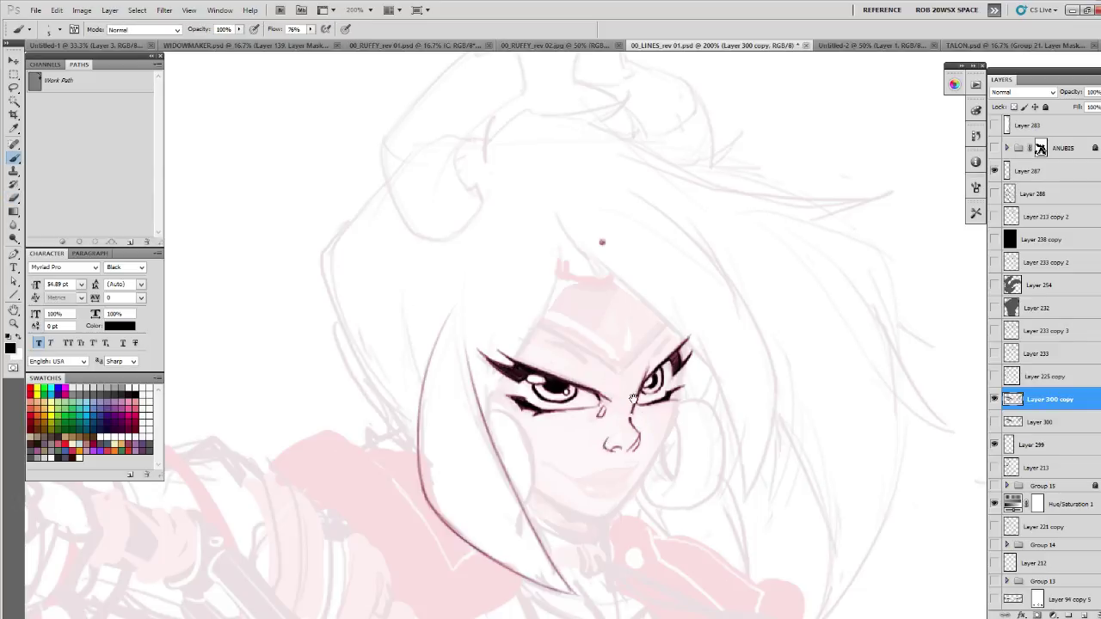
- Warp the inked eyes and nose on Layer 300 copy, nudging the near eye's lower lashes and the far eye's lower edge, and compare before and after
{"action": "scroll", "coordinate": [504, 336], "scroll_direction": "up", "scroll_amount": 1}
{"action": "left_click", "coordinate": [57, 11]}
{"action": "mouse_move", "coordinate": [95, 232]}
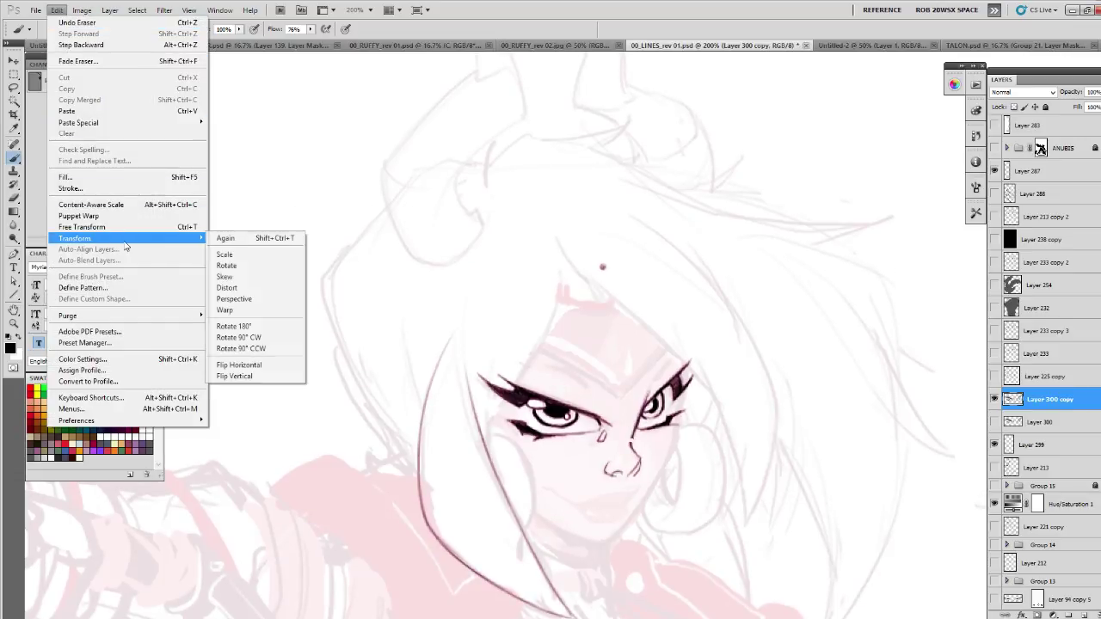
{"action": "left_click", "coordinate": [258, 309]}
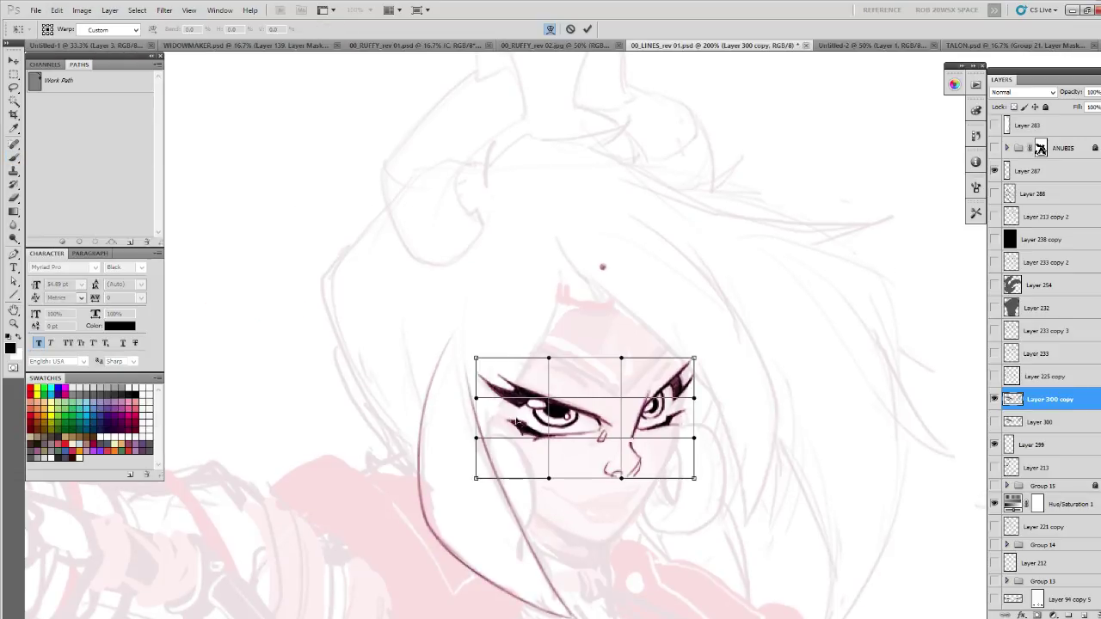
{"action": "left_click_drag", "start_coordinate": [527, 427], "coordinate": [527, 423]}
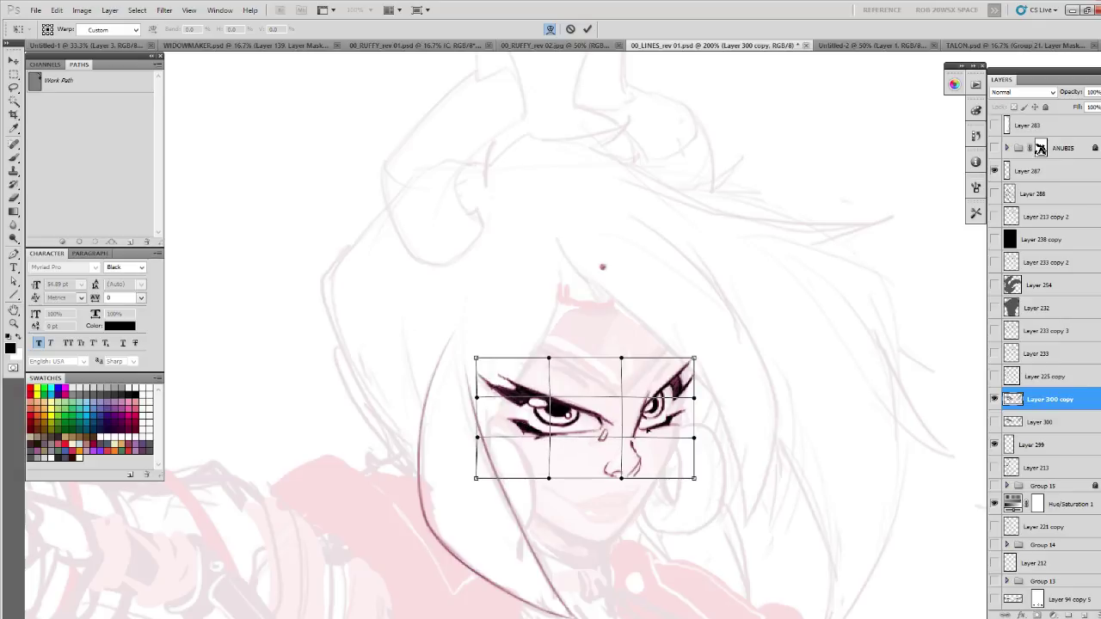
{"action": "left_click_drag", "start_coordinate": [649, 429], "coordinate": [644, 427]}
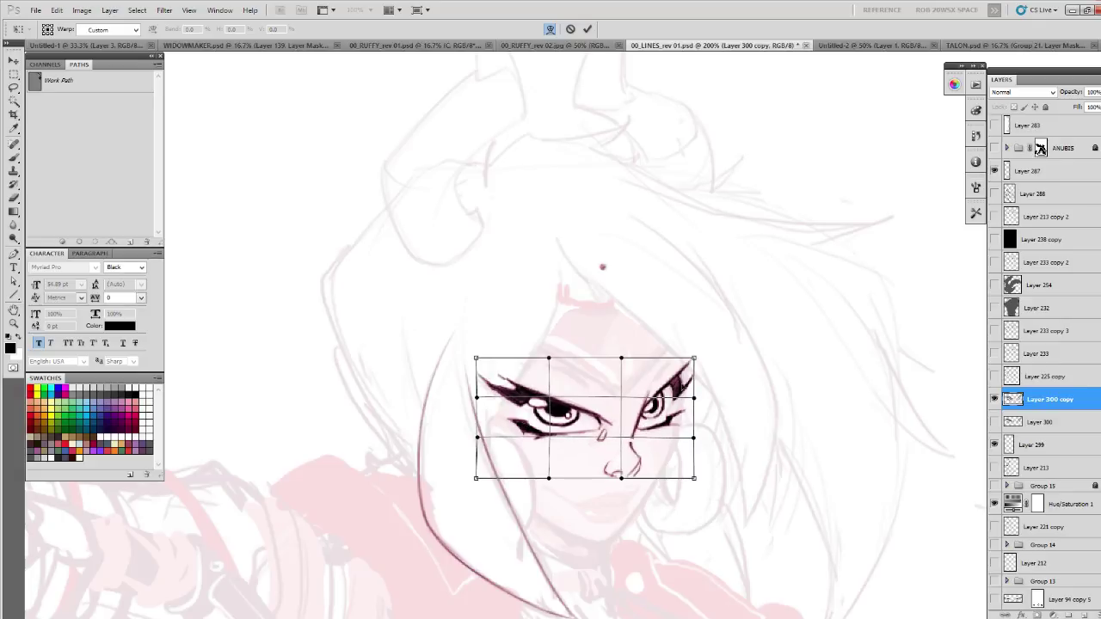
{"action": "key", "text": "Return"}
{"action": "key", "text": "b"}
{"action": "key", "text": "ctrl+z"}
{"action": "key", "text": "ctrl+z"}
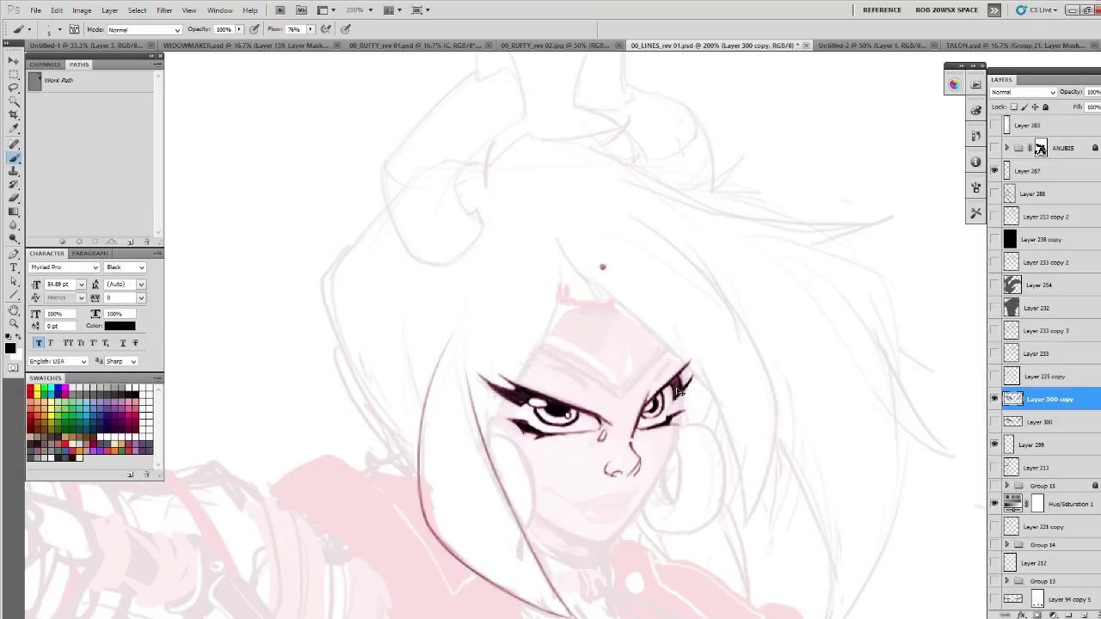
- Touch up the far eye's iris and the near eye's highlight and lid lines with black and white paint
{"action": "left_click_drag", "start_coordinate": [675, 457], "coordinate": [752, 440]}
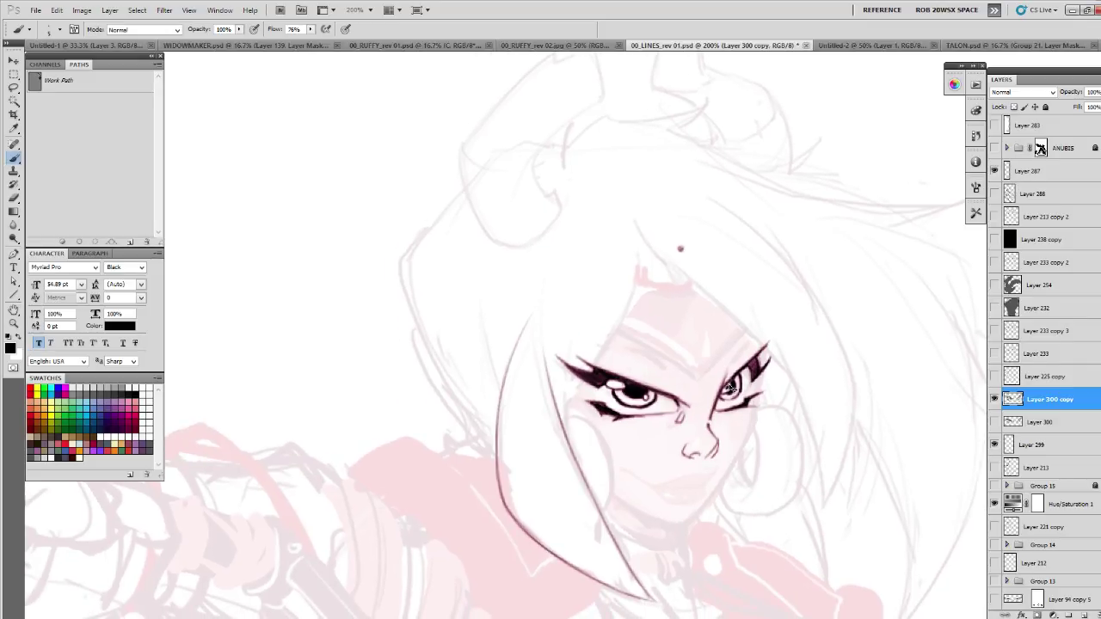
{"action": "key", "text": "x"}
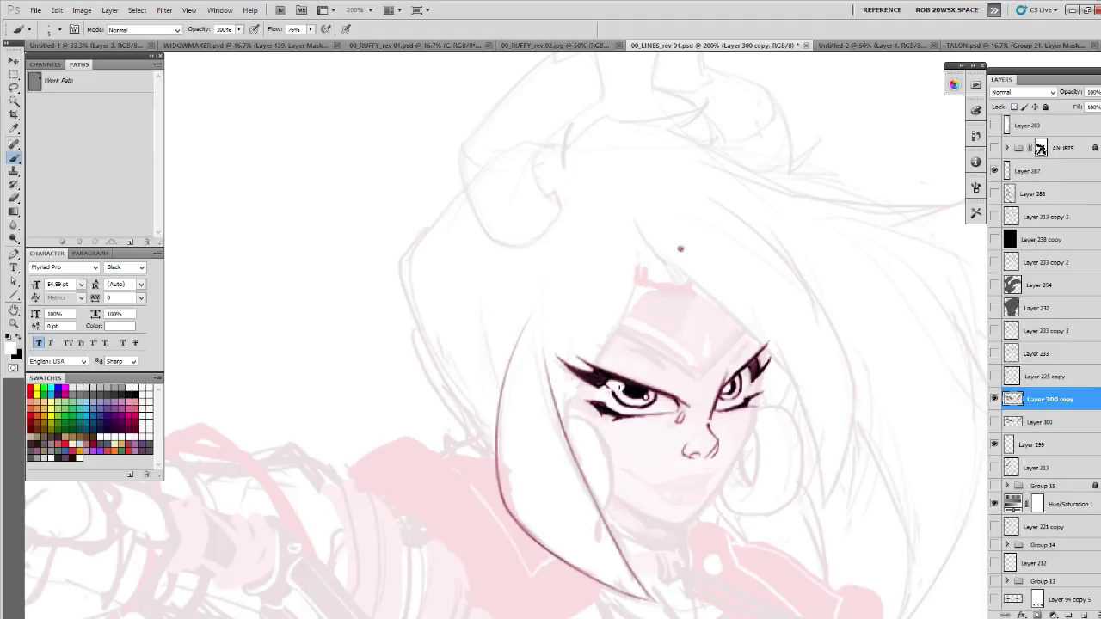
{"action": "key", "text": "x"}
{"action": "left_click_drag", "start_coordinate": [606, 400], "coordinate": [611, 409]}
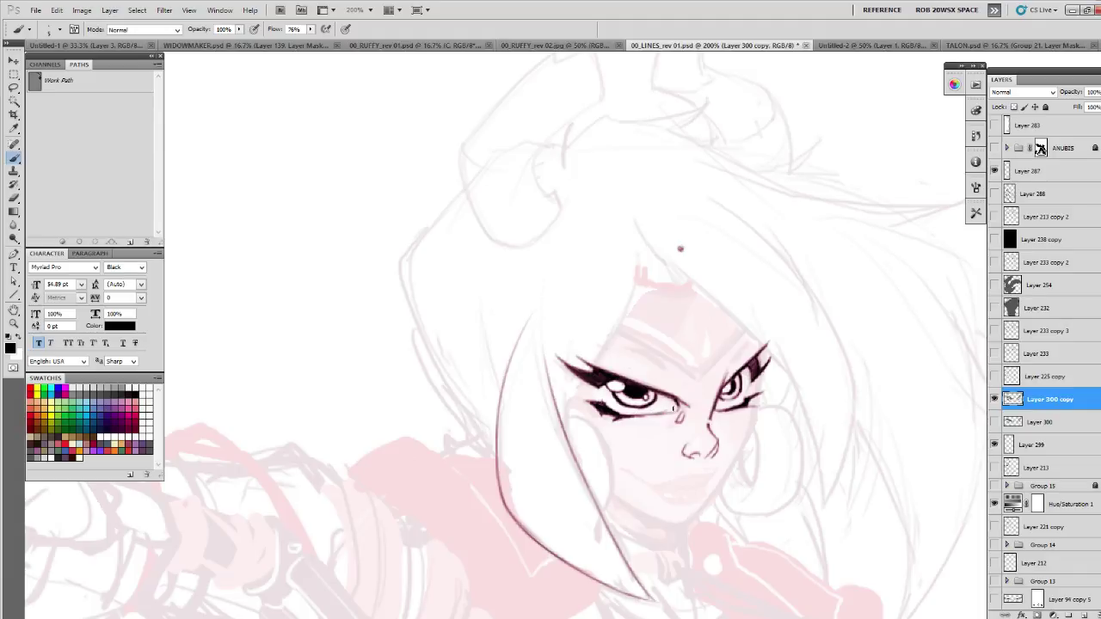
- Check the inked face against the whole figure, hide Layer 300 copy and add a new layer above it
{"action": "key", "text": "z"}
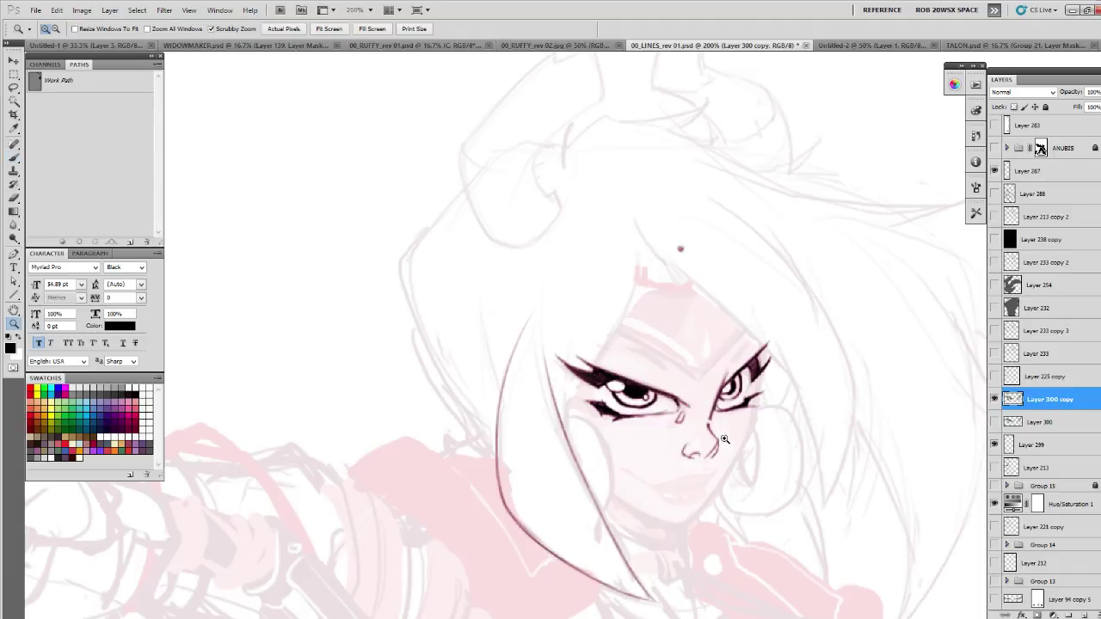
{"action": "left_click", "coordinate": [722, 399], "text": "alt"}
{"action": "left_click", "coordinate": [727, 397], "text": "alt"}
{"action": "left_click", "coordinate": [731, 394], "text": "alt"}
{"action": "left_click", "coordinate": [731, 394]}
{"action": "left_click", "coordinate": [731, 394]}
{"action": "key", "text": "b"}
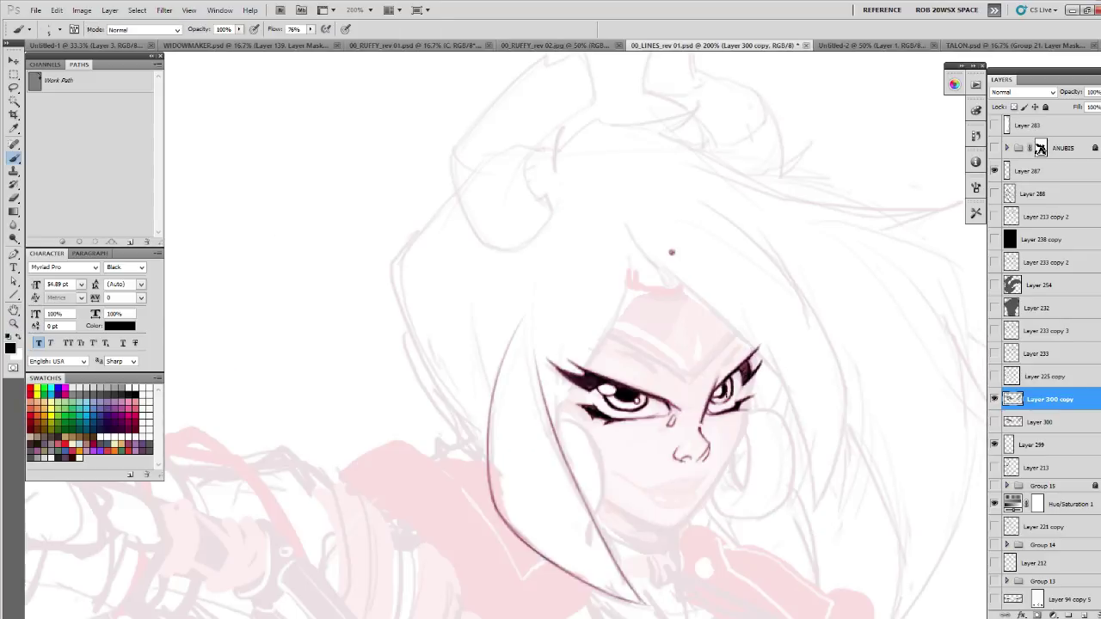
{"action": "key", "text": "z"}
{"action": "left_click", "coordinate": [724, 416], "text": "alt"}
{"action": "left_click", "coordinate": [727, 418], "text": "alt"}
{"action": "left_click_drag", "start_coordinate": [752, 417], "coordinate": [745, 351]}
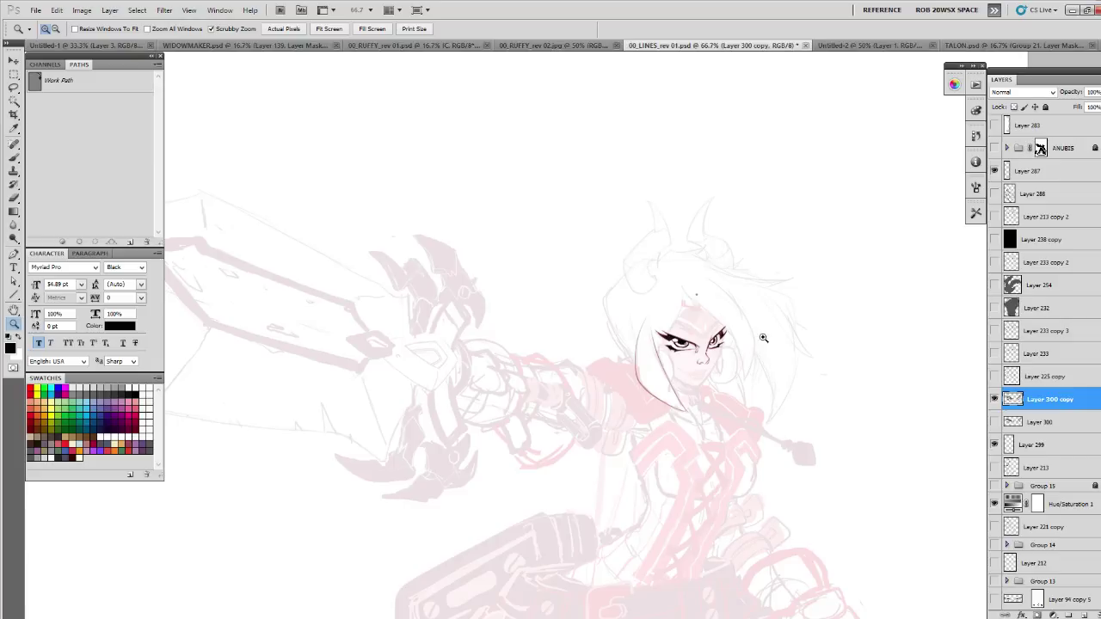
{"action": "left_click", "coordinate": [995, 399]}
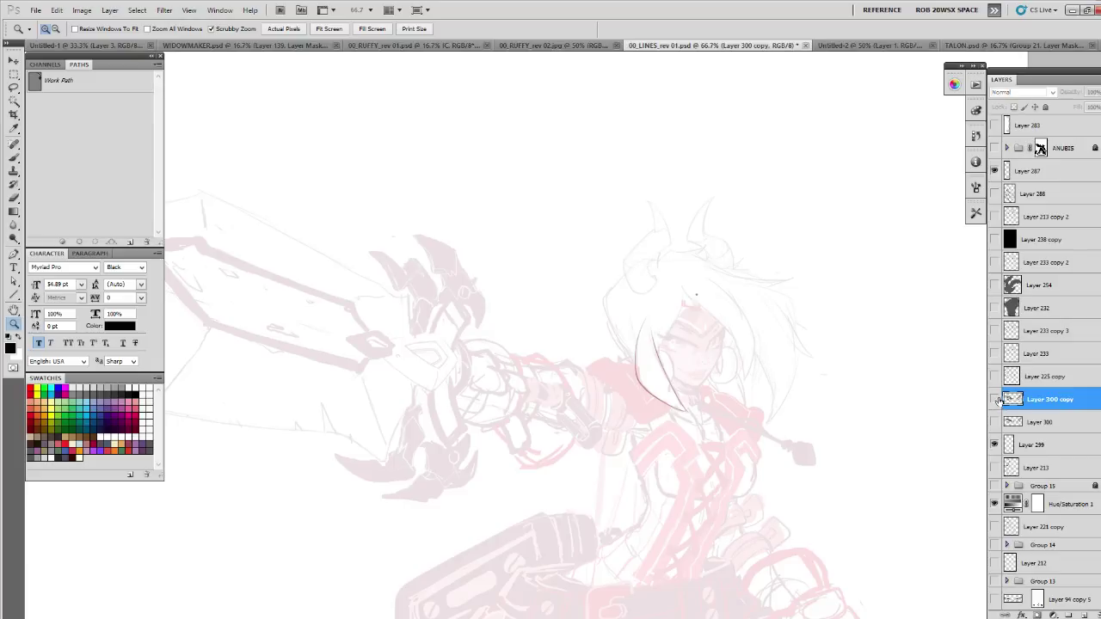
{"action": "left_click", "coordinate": [1082, 616]}
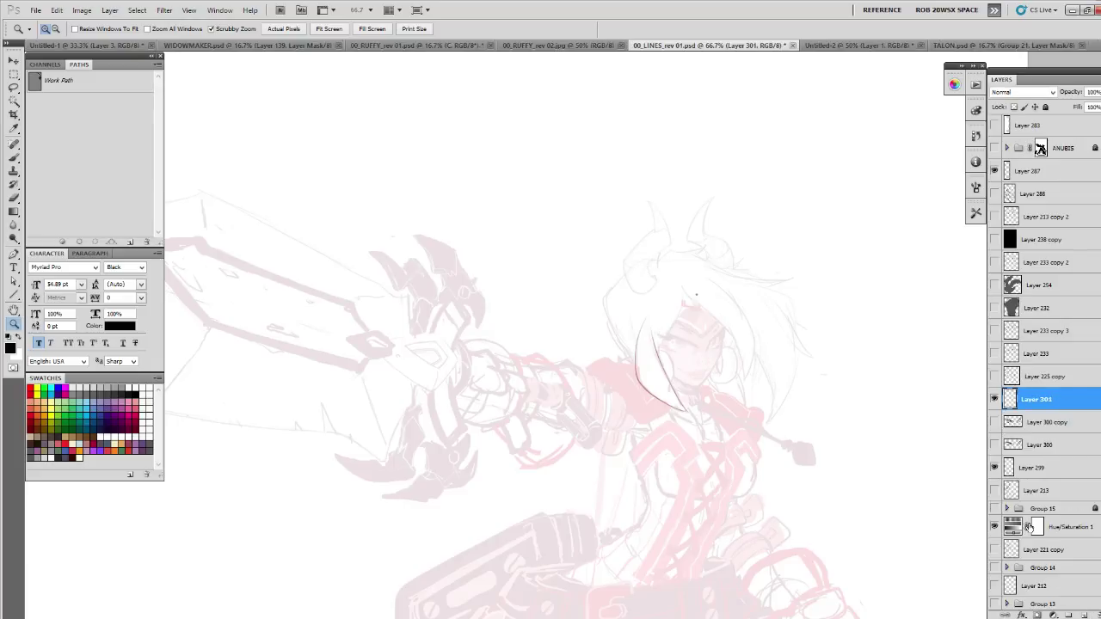
- Duplicate the Group 8 sketch group and hide the original
{"action": "scroll", "coordinate": [1057, 551], "scroll_direction": "down", "scroll_amount": 4}
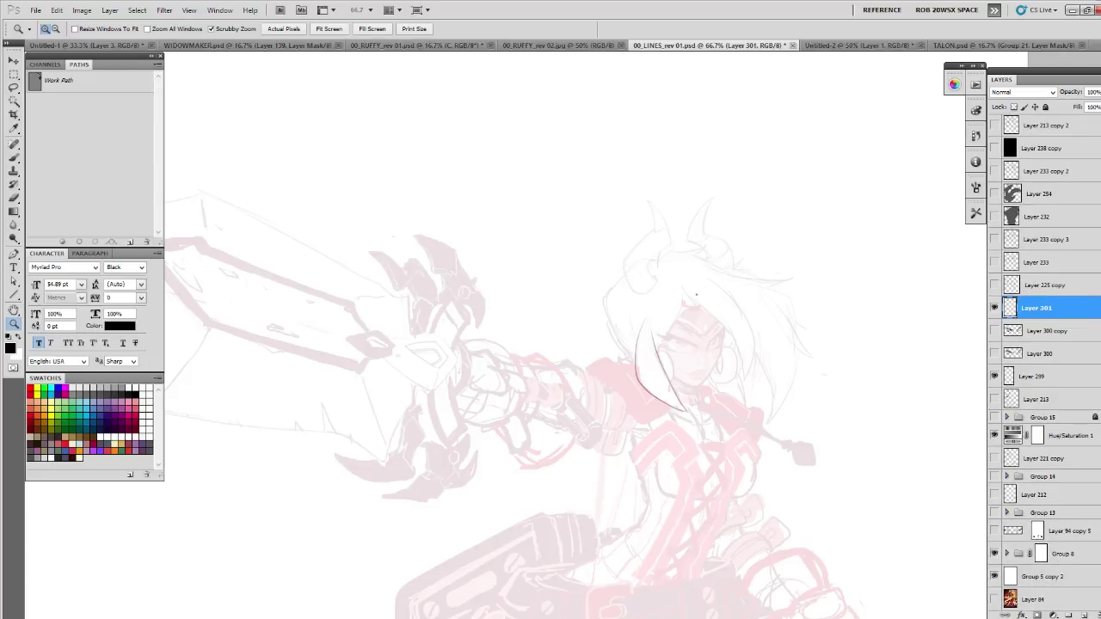
{"action": "left_click", "coordinate": [1063, 553]}
{"action": "key", "text": "ctrl+j"}
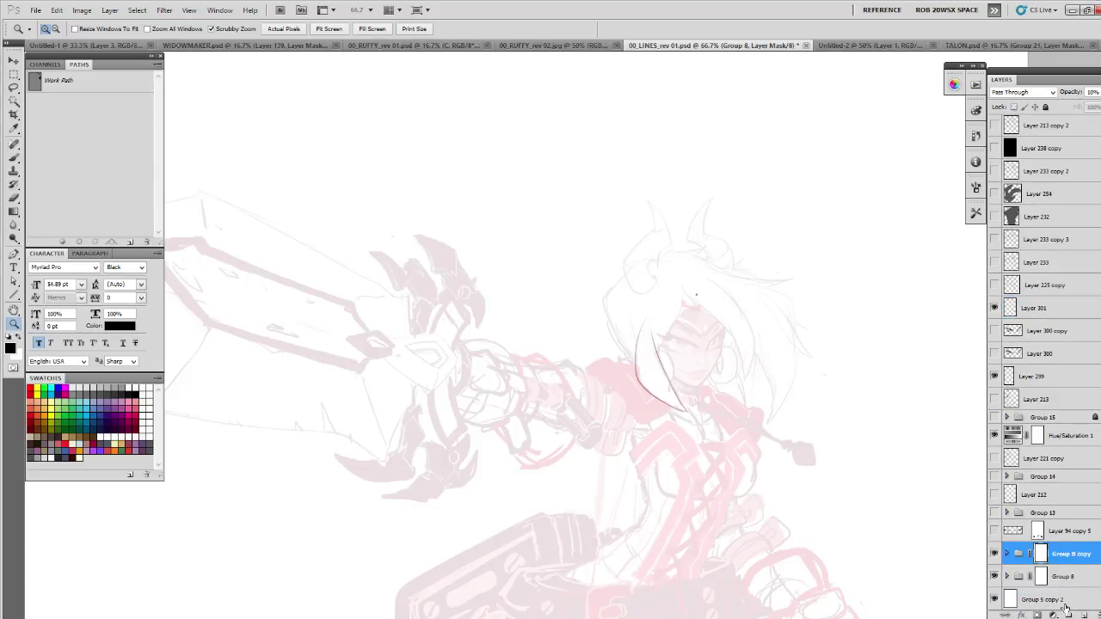
{"action": "left_click", "coordinate": [995, 576]}
- Merge Group 8 copy into a single layer and apply its layer mask
{"action": "right_click", "coordinate": [1039, 554]}
{"action": "left_click", "coordinate": [1034, 540]}
{"action": "key", "text": "Return"}
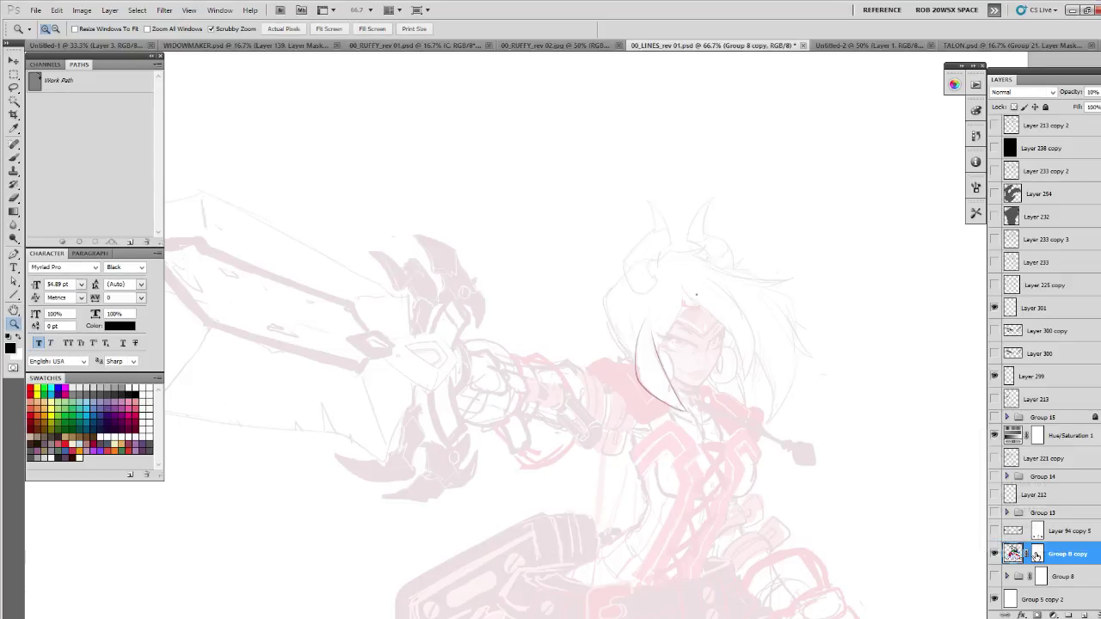
{"action": "right_click", "coordinate": [1032, 550]}
{"action": "left_click", "coordinate": [1026, 467]}
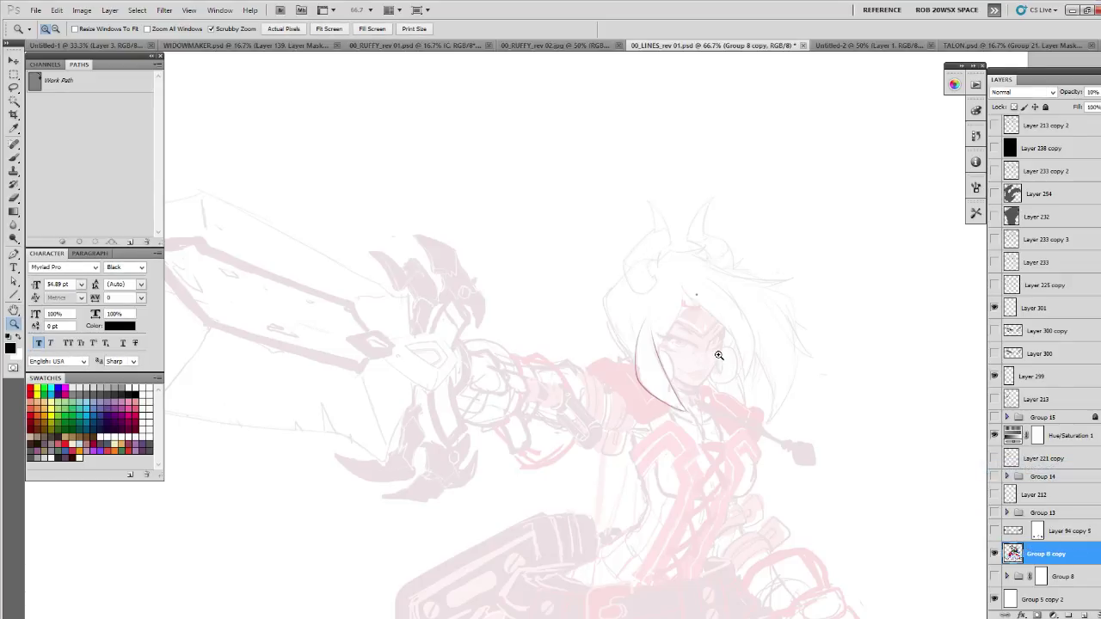
- Hide Layer 299, lasso the head on Group 8 copy, and cut and paste it in place onto its own layer
{"action": "left_click", "coordinate": [720, 358]}
{"action": "key", "text": "l"}
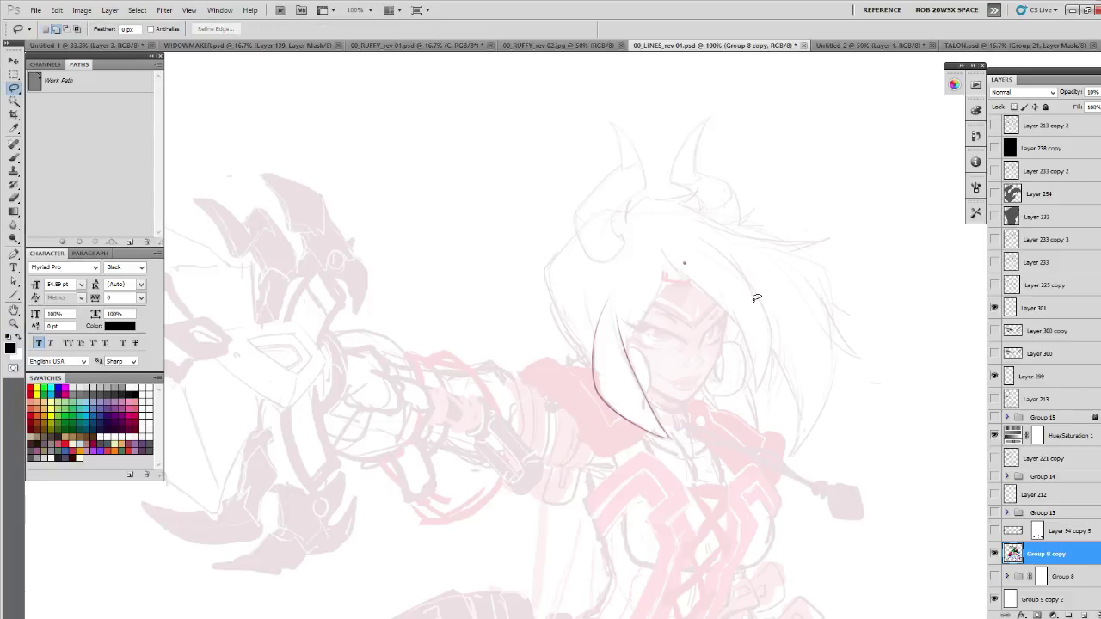
{"action": "left_click", "coordinate": [994, 377]}
{"action": "mouse_move", "coordinate": [813, 434]}
{"action": "left_mouse_down"}
{"action": "mouse_move", "coordinate": [801, 457]}
{"action": "mouse_move", "coordinate": [776, 410]}
{"action": "mouse_move", "coordinate": [757, 420]}
{"action": "mouse_move", "coordinate": [705, 393]}
{"action": "mouse_move", "coordinate": [654, 392]}
{"action": "mouse_move", "coordinate": [668, 429]}
{"action": "mouse_move", "coordinate": [656, 435]}
{"action": "mouse_move", "coordinate": [619, 416]}
{"action": "mouse_move", "coordinate": [509, 251]}
{"action": "mouse_move", "coordinate": [633, 81]}
{"action": "mouse_move", "coordinate": [805, 146]}
{"action": "mouse_move", "coordinate": [870, 337]}
{"action": "mouse_move", "coordinate": [831, 430]}
{"action": "left_mouse_up"}
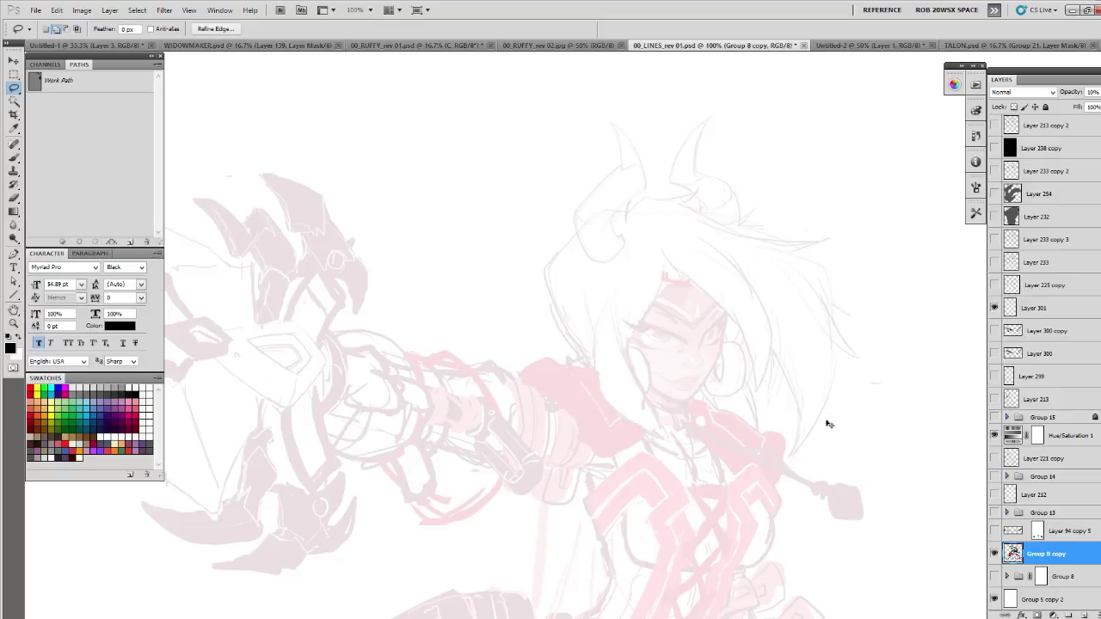
{"action": "key", "text": "Delete"}
{"action": "key", "text": "ctrl+d"}
{"action": "left_click", "coordinate": [57, 10]}
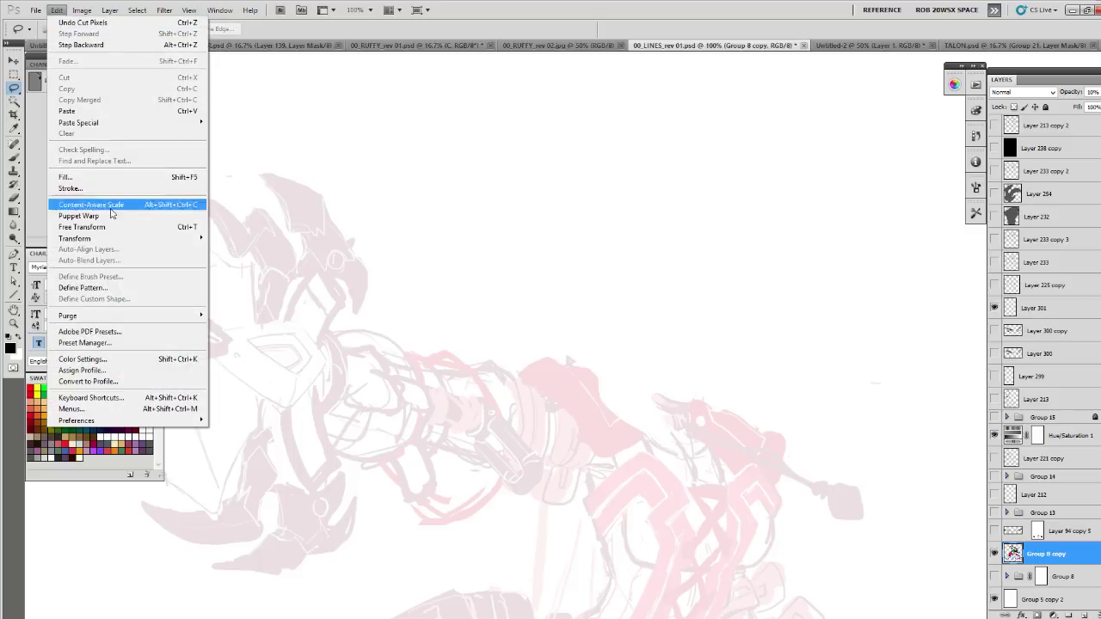
{"action": "mouse_move", "coordinate": [121, 239]}
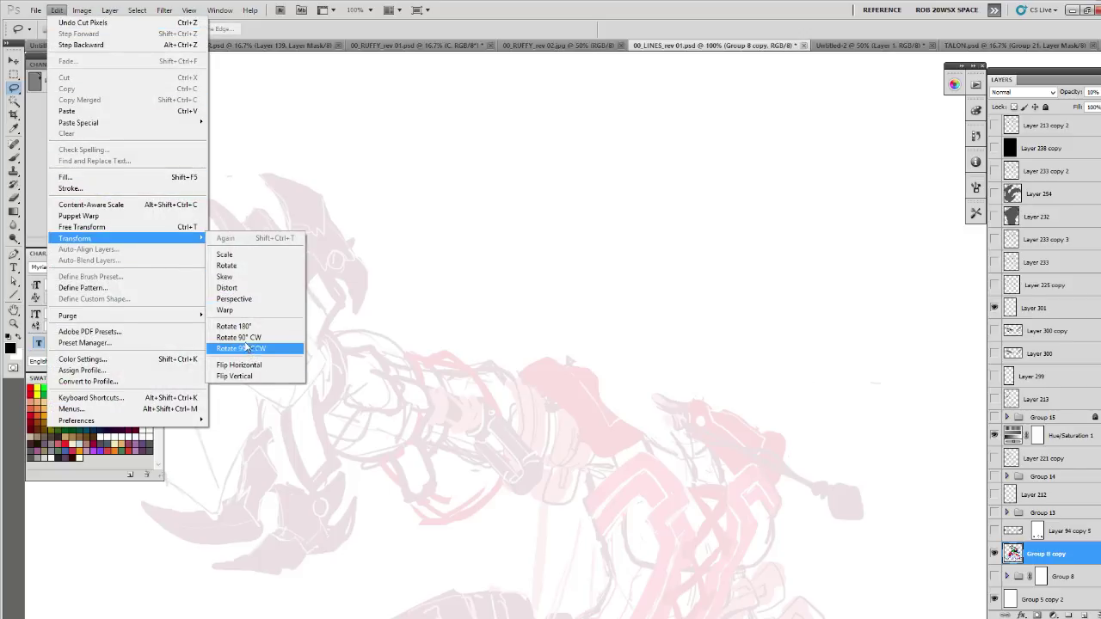
{"action": "left_click", "coordinate": [243, 123]}
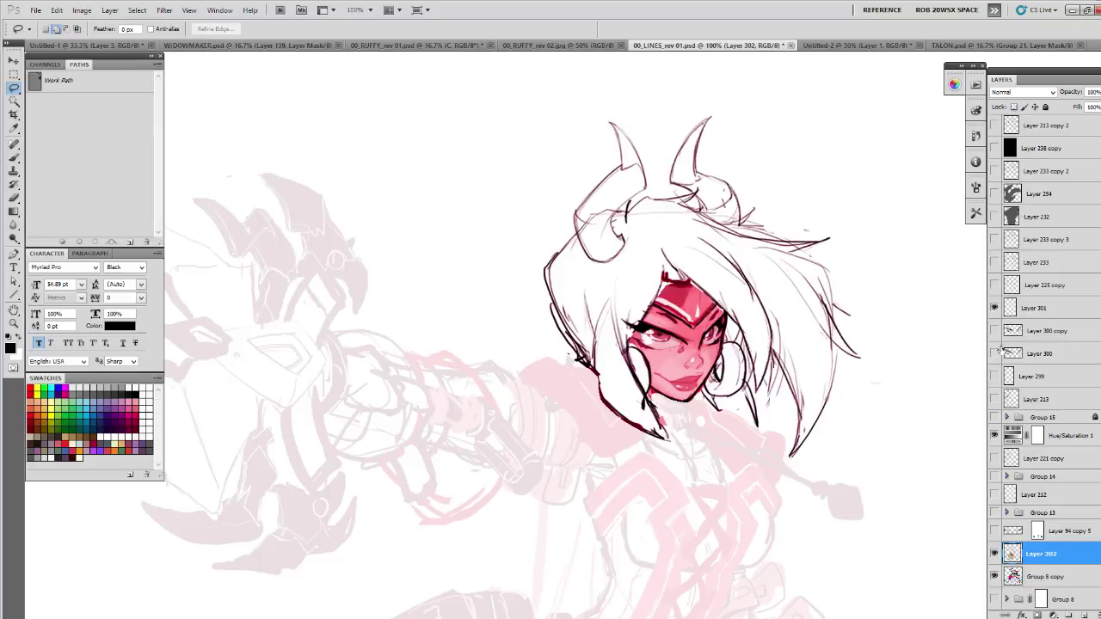
- Duplicate the head layer, hide the duplicate, and set Layer 302's opacity to 15%
{"action": "key", "text": "ctrl+j"}
{"action": "left_click", "coordinate": [994, 554]}
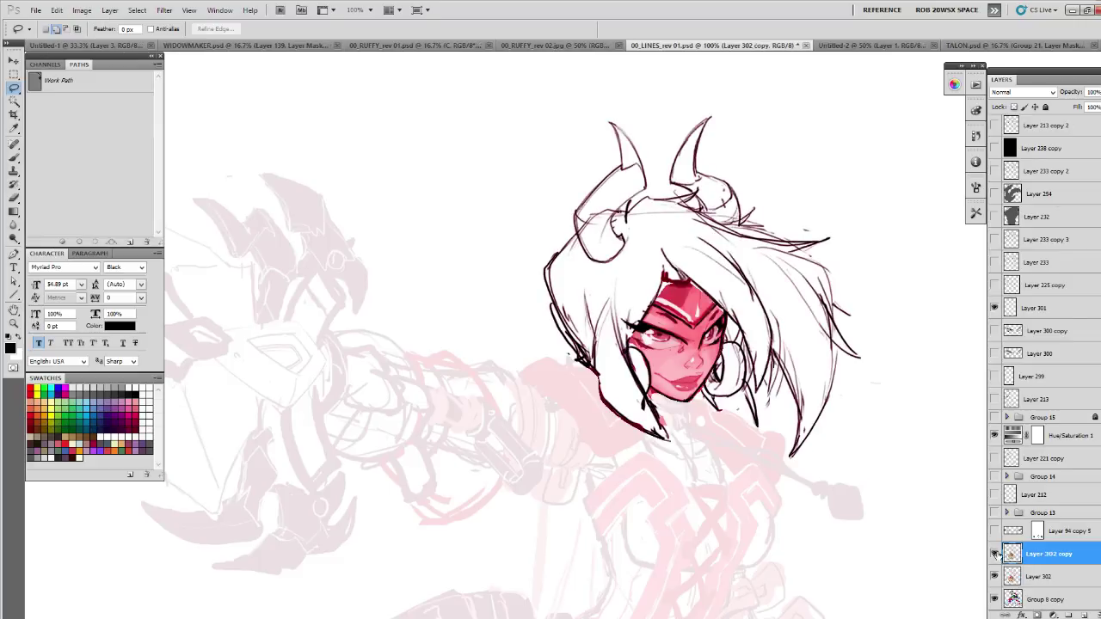
{"action": "left_click", "coordinate": [1013, 573]}
{"action": "left_click", "coordinate": [1098, 92]}
{"action": "left_click_drag", "start_coordinate": [1092, 108], "coordinate": [1056, 109]}
- Rotate the head sketch on Layer 302 by about -3.88 degrees and shift it slightly
{"action": "key", "text": "ctrl+t"}
{"action": "left_click_drag", "start_coordinate": [891, 241], "coordinate": [884, 241]}
{"action": "left_click_drag", "start_coordinate": [808, 262], "coordinate": [805, 254]}
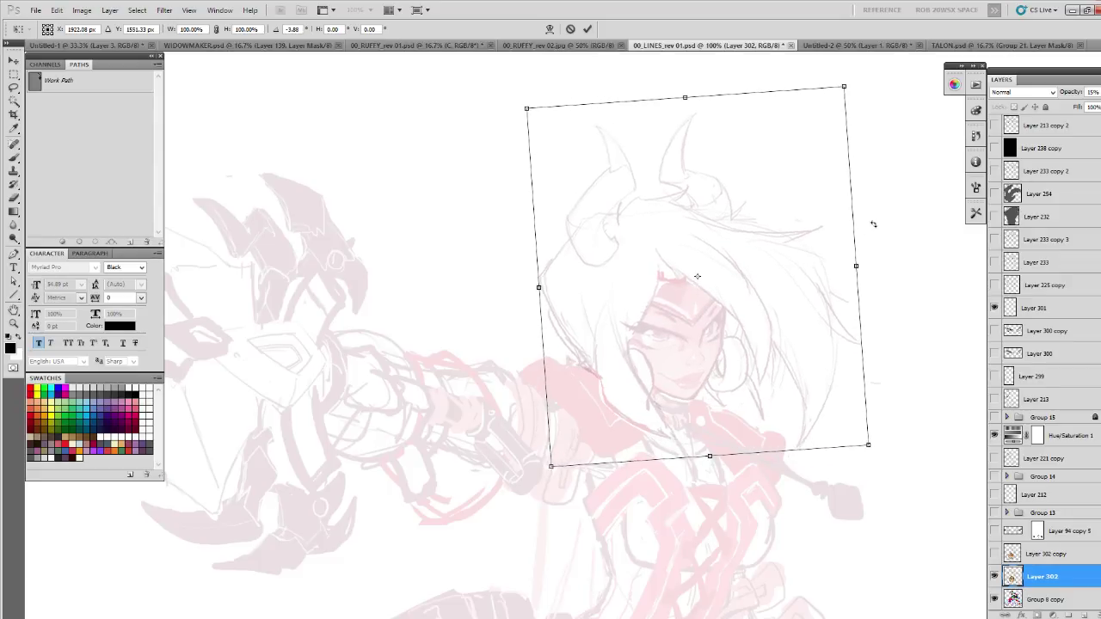
{"action": "key", "text": "Return"}
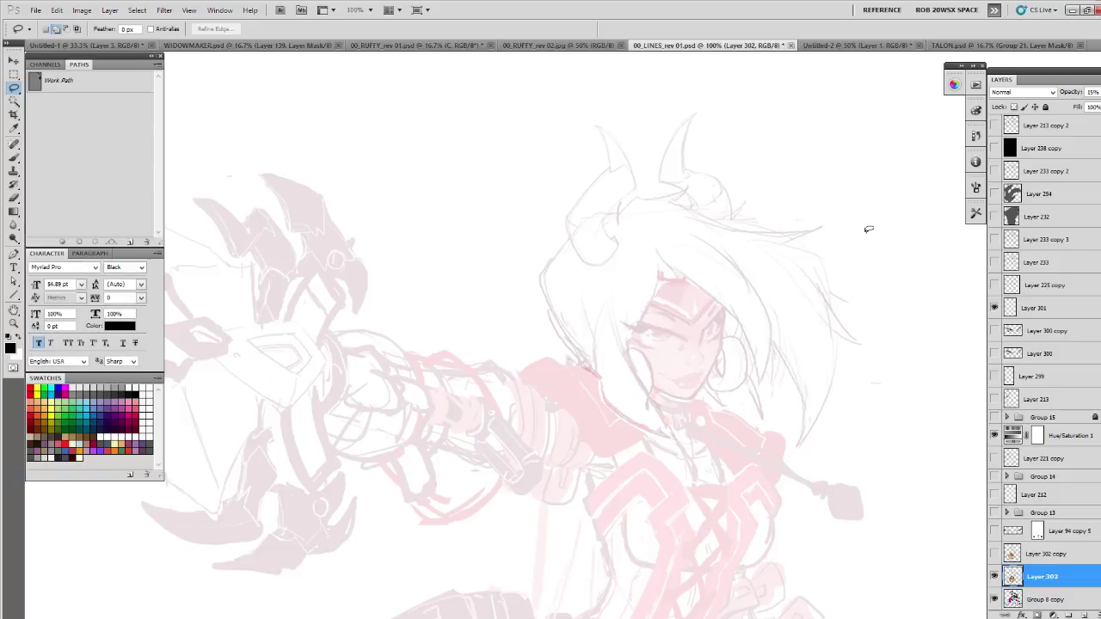
- Rotate the head sketch slightly further counterclockwise and nudge it into place above the neck
{"action": "key", "text": "v"}
{"action": "mouse_move", "coordinate": [868, 235]}
{"action": "left_mouse_down"}
{"action": "mouse_move", "coordinate": [854, 257]}
{"action": "mouse_move", "coordinate": [848, 221]}
{"action": "mouse_move", "coordinate": [850, 292]}
{"action": "mouse_move", "coordinate": [816, 339]}
{"action": "left_mouse_up"}
{"action": "key", "text": "z"}
{"action": "left_click", "coordinate": [846, 259], "text": "alt"}
{"action": "left_click", "coordinate": [846, 259], "text": "alt"}
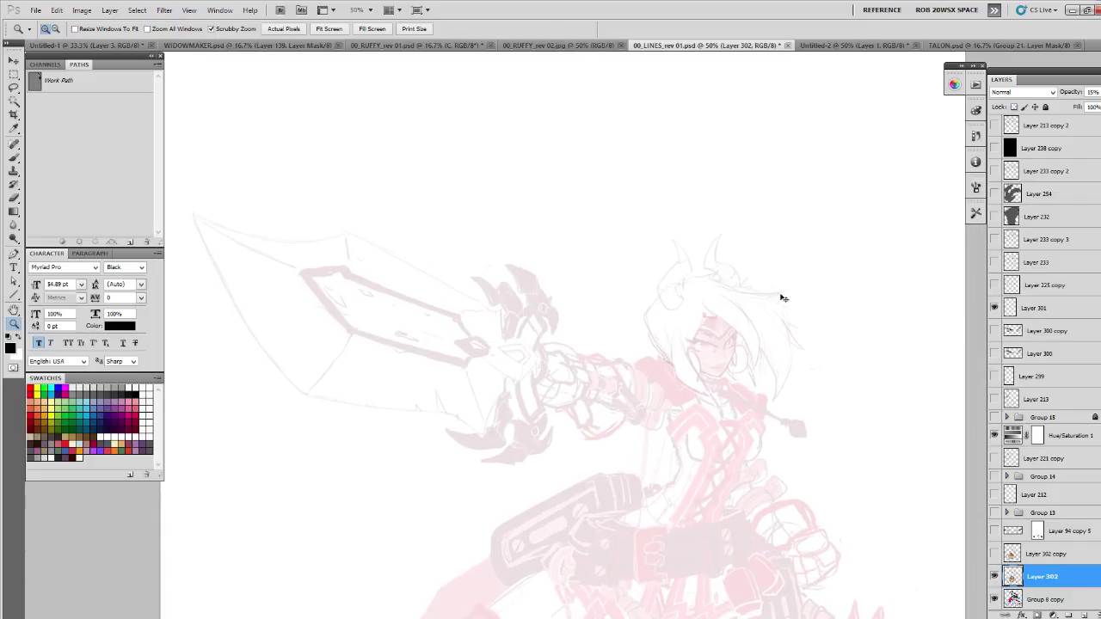
{"action": "key", "text": "ctrl+t"}
{"action": "mouse_move", "coordinate": [823, 284]}
{"action": "left_mouse_down"}
{"action": "mouse_move", "coordinate": [828, 271]}
{"action": "mouse_move", "coordinate": [821, 281]}
{"action": "left_mouse_up"}
{"action": "key", "text": "Return"}
{"action": "key", "text": "v"}
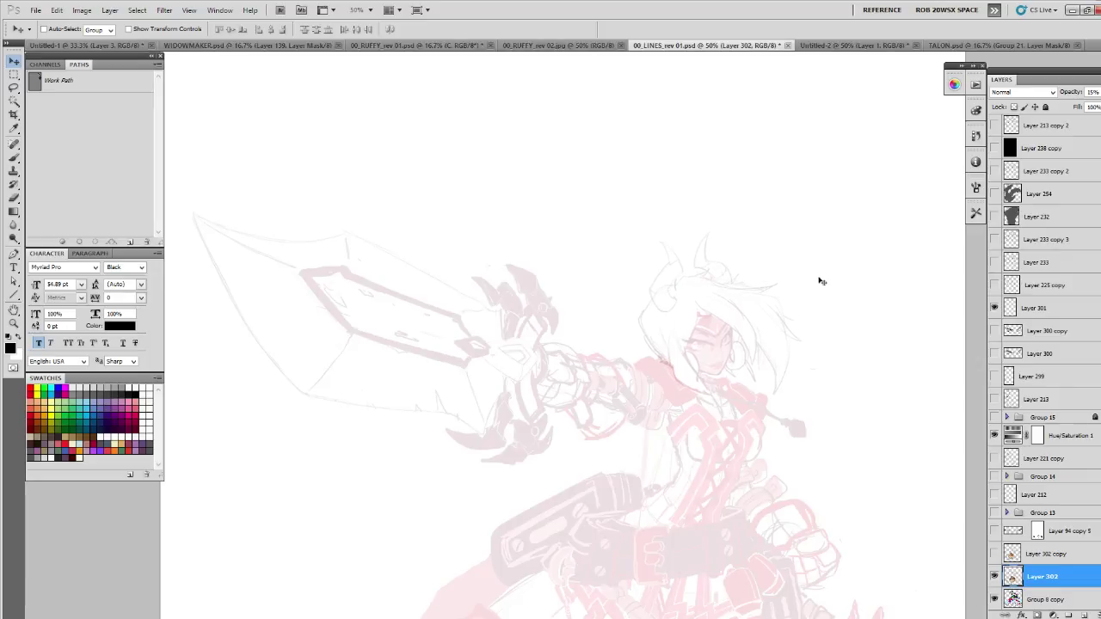
{"action": "left_click_drag", "start_coordinate": [821, 281], "coordinate": [820, 282]}
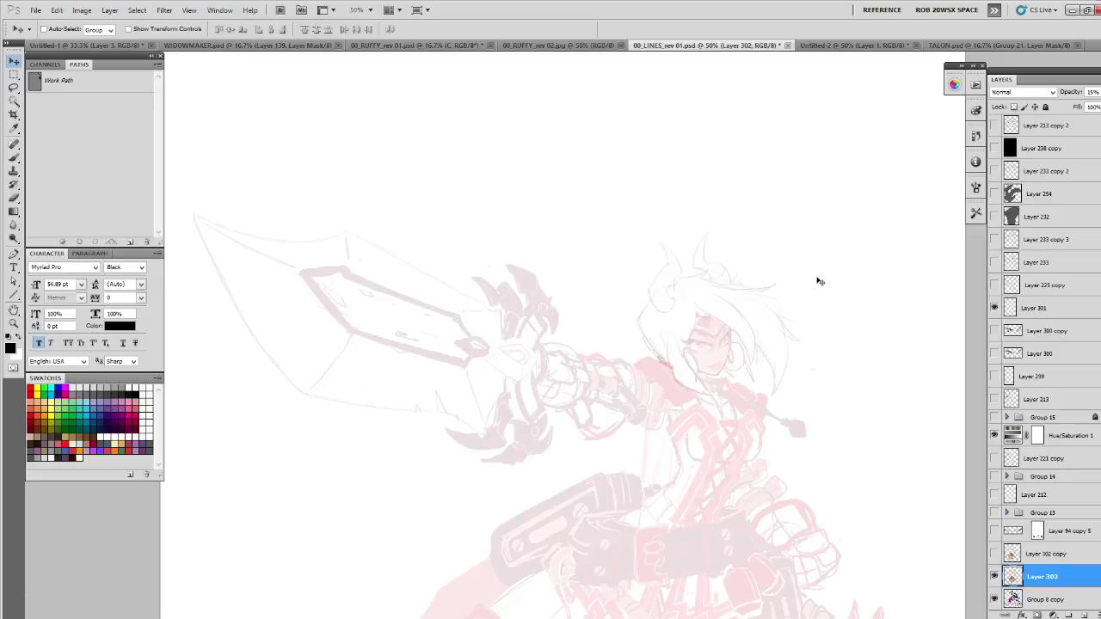
{"action": "left_click_drag", "start_coordinate": [835, 270], "coordinate": [850, 180]}
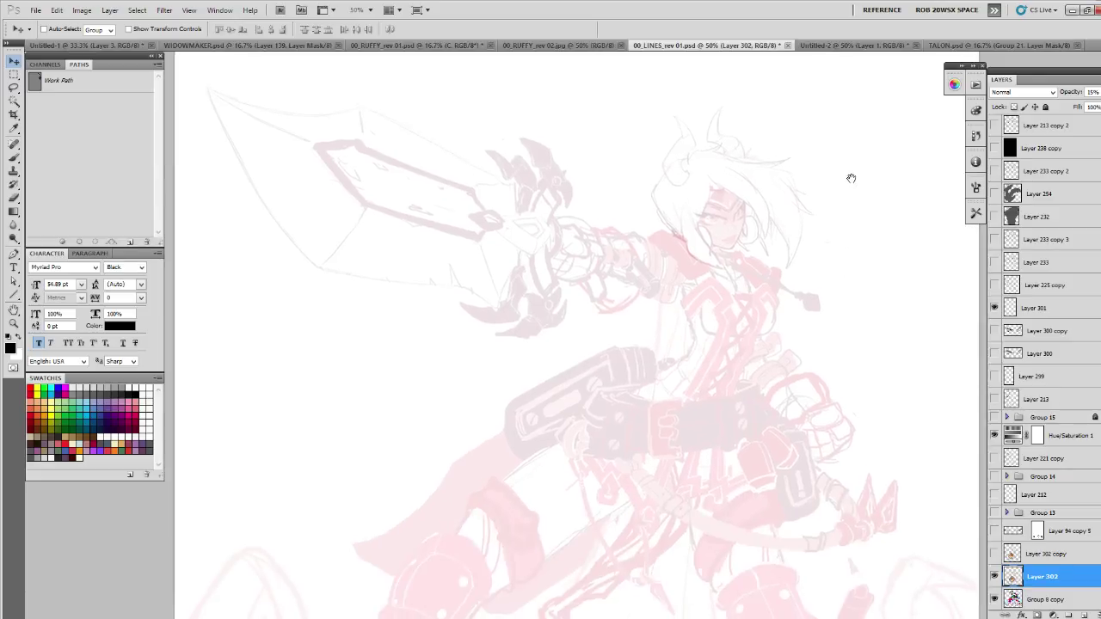
- Add a new layer directly above Layer 299 for inking the face
{"action": "key", "text": "z"}
{"action": "left_click", "coordinate": [804, 223], "text": "alt"}
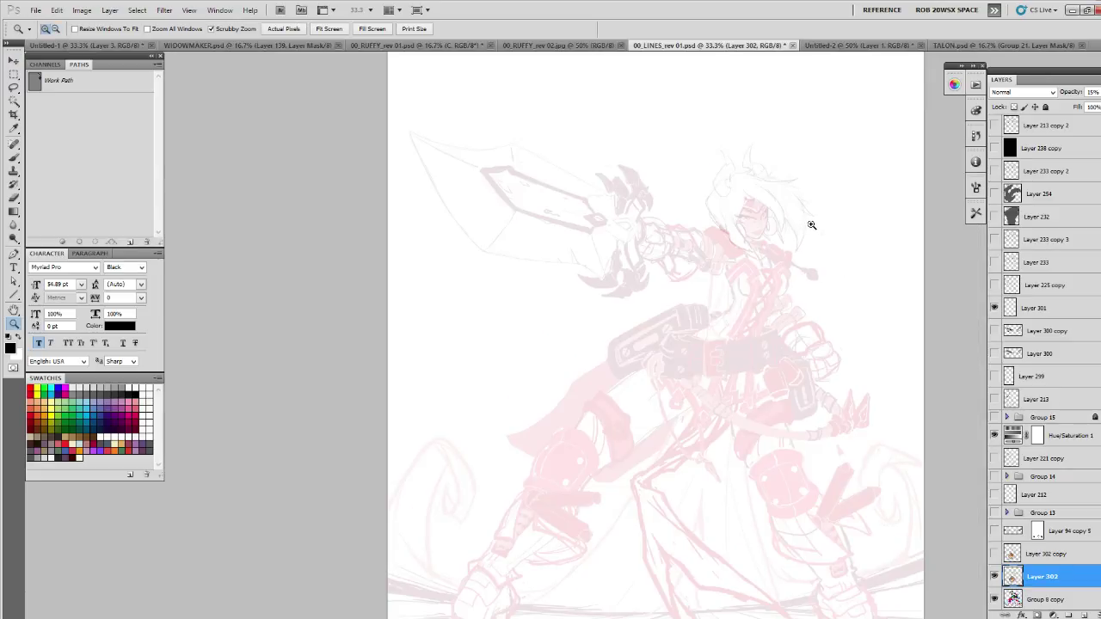
{"action": "left_click", "coordinate": [803, 218]}
{"action": "left_click_drag", "start_coordinate": [801, 216], "coordinate": [823, 369]}
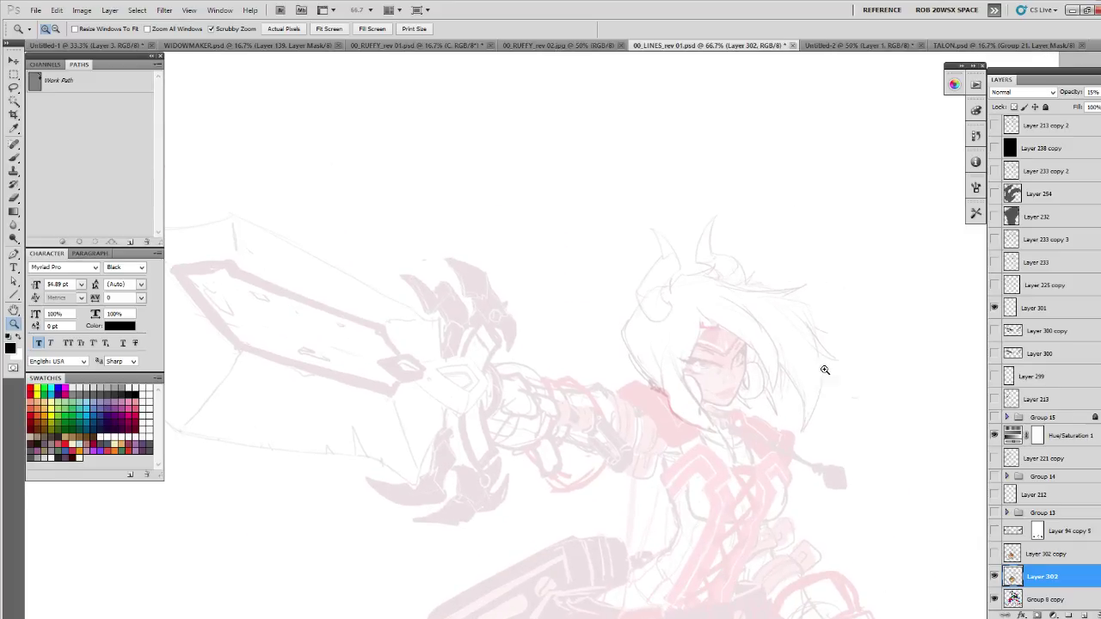
{"action": "left_click", "coordinate": [1036, 376]}
{"action": "left_click", "coordinate": [1082, 614]}
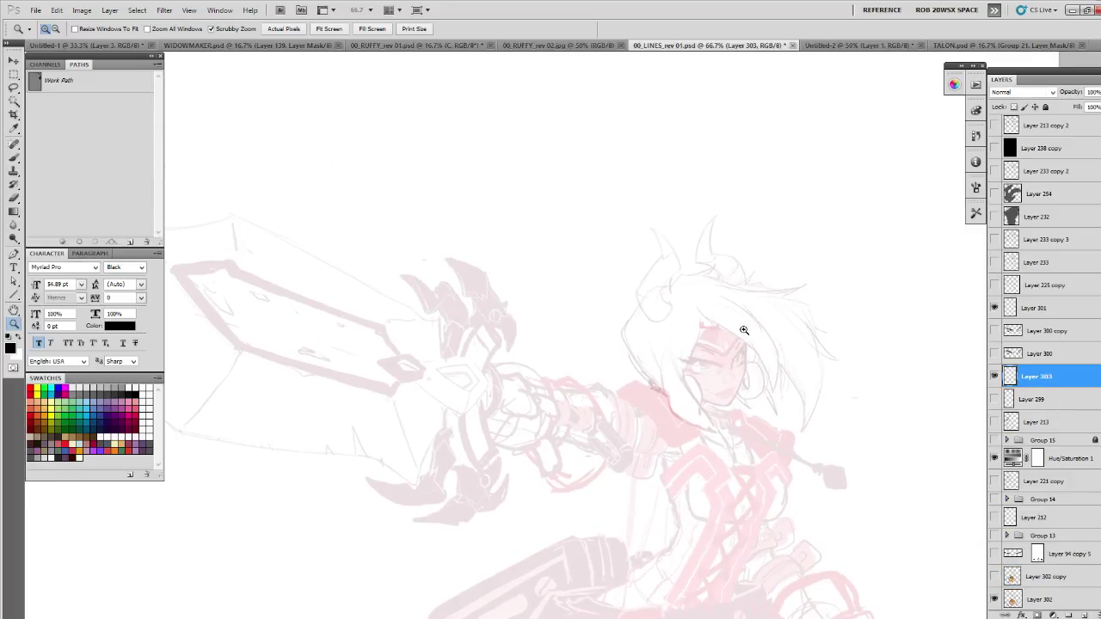
- Ink the near eye's upper lash line and lower lid plus the bridge of the nose with the Brush, erasing stray line ends
{"action": "left_click", "coordinate": [739, 312]}
{"action": "left_click", "coordinate": [741, 325]}
{"action": "left_click_drag", "start_coordinate": [764, 423], "coordinate": [796, 396]}
{"action": "key", "text": "b"}
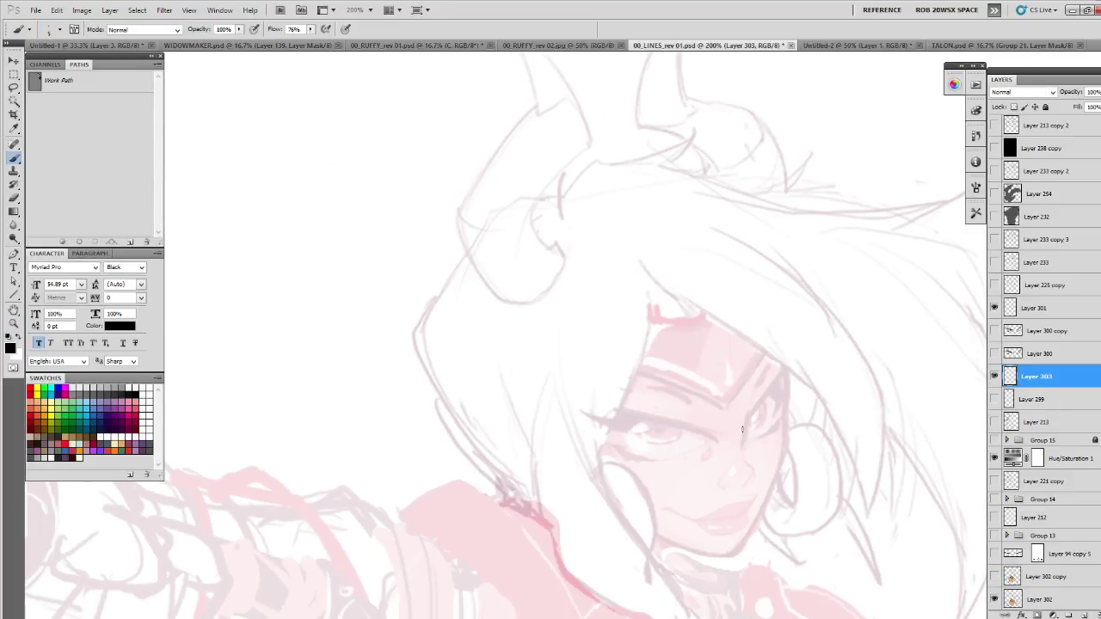
{"action": "mouse_move", "coordinate": [742, 445]}
{"action": "left_mouse_down"}
{"action": "mouse_move", "coordinate": [744, 421]}
{"action": "mouse_move", "coordinate": [743, 461]}
{"action": "mouse_move", "coordinate": [730, 431]}
{"action": "mouse_move", "coordinate": [806, 452]}
{"action": "mouse_move", "coordinate": [704, 438]}
{"action": "mouse_move", "coordinate": [690, 424]}
{"action": "left_mouse_up"}
{"action": "left_click_drag", "start_coordinate": [832, 509], "coordinate": [393, 387]}
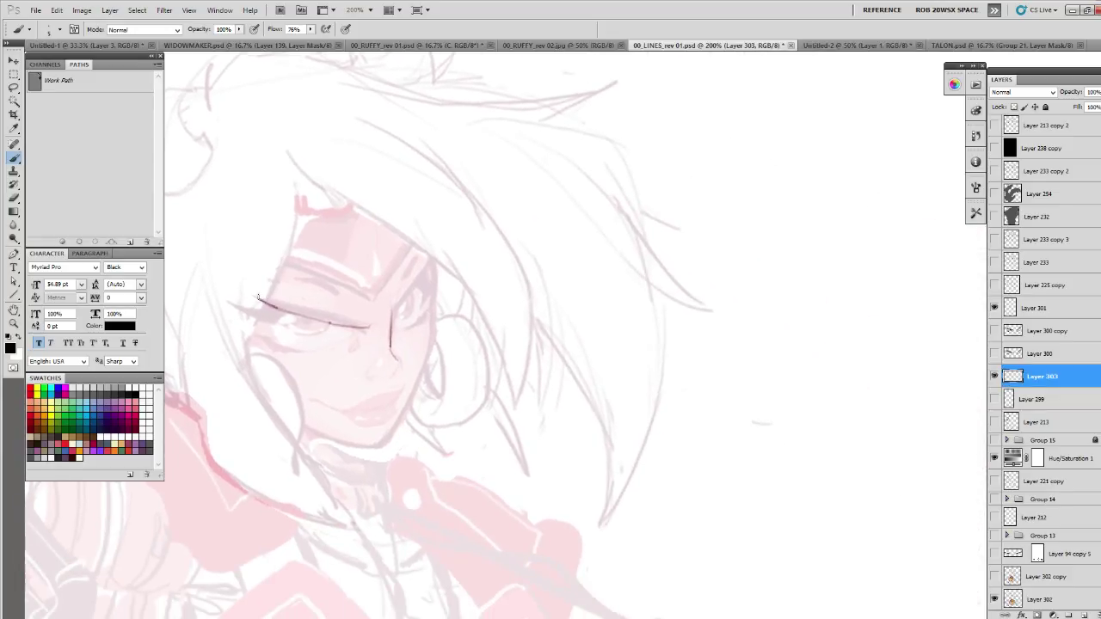
{"action": "mouse_move", "coordinate": [328, 324]}
{"action": "left_mouse_down"}
{"action": "mouse_move", "coordinate": [251, 296]}
{"action": "mouse_move", "coordinate": [292, 315]}
{"action": "mouse_move", "coordinate": [267, 327]}
{"action": "mouse_move", "coordinate": [298, 314]}
{"action": "mouse_move", "coordinate": [273, 319]}
{"action": "mouse_move", "coordinate": [305, 349]}
{"action": "mouse_move", "coordinate": [280, 342]}
{"action": "mouse_move", "coordinate": [315, 348]}
{"action": "mouse_move", "coordinate": [348, 332]}
{"action": "mouse_move", "coordinate": [314, 348]}
{"action": "mouse_move", "coordinate": [267, 330]}
{"action": "mouse_move", "coordinate": [313, 349]}
{"action": "mouse_move", "coordinate": [293, 347]}
{"action": "mouse_move", "coordinate": [344, 342]}
{"action": "mouse_move", "coordinate": [306, 349]}
{"action": "mouse_move", "coordinate": [269, 325]}
{"action": "left_mouse_up"}
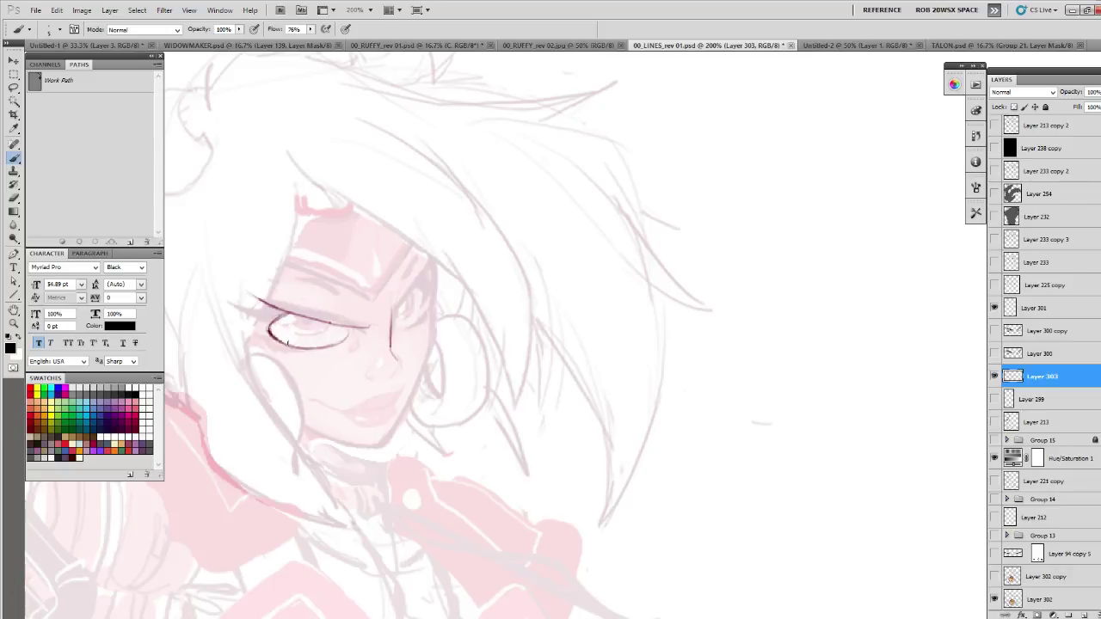
{"action": "key", "text": "e"}
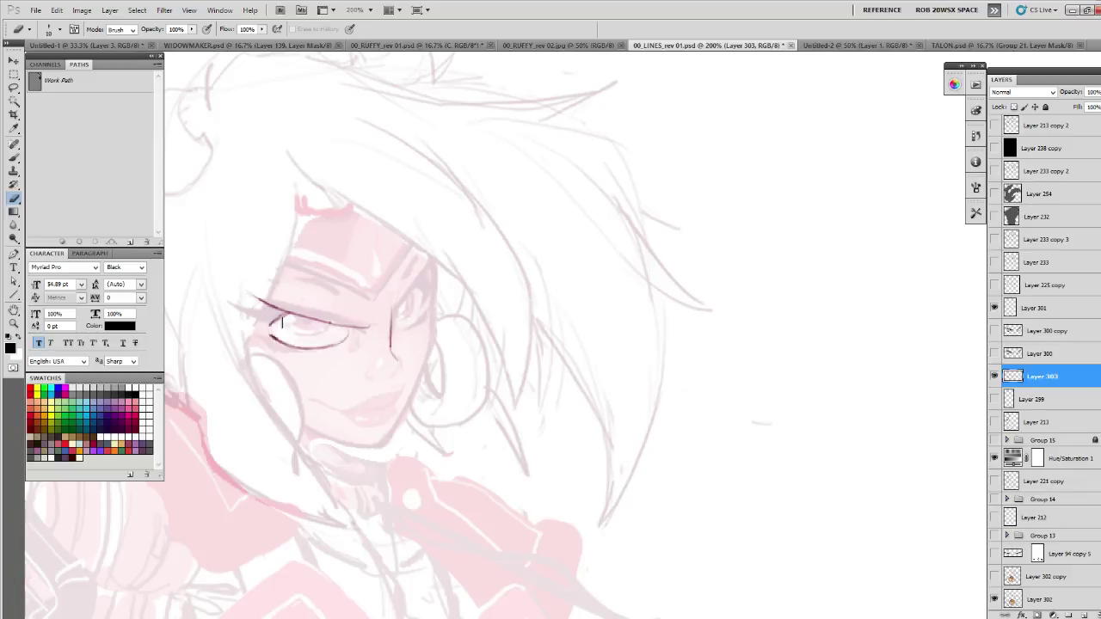
{"action": "key", "text": "b"}
- Ink the far eye's slanted upper lash line and its rounded outline over the sketch
{"action": "left_click_drag", "start_coordinate": [325, 291], "coordinate": [639, 426]}
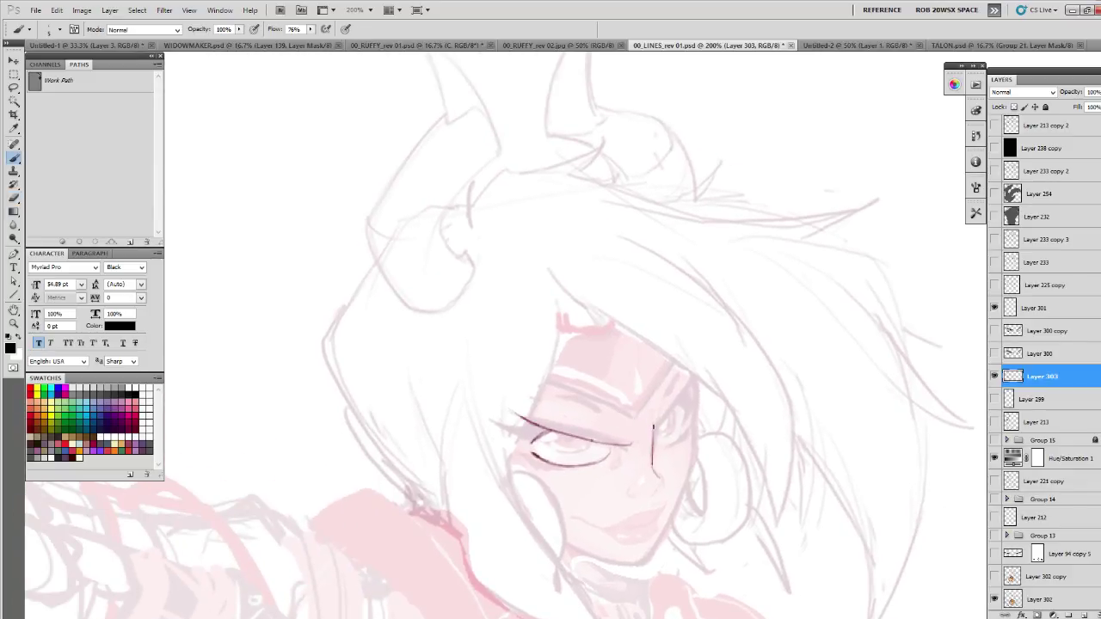
{"action": "left_click_drag", "start_coordinate": [667, 413], "coordinate": [694, 376]}
{"action": "mouse_move", "coordinate": [685, 415]}
{"action": "left_mouse_down"}
{"action": "mouse_move", "coordinate": [677, 438]}
{"action": "mouse_move", "coordinate": [655, 447]}
{"action": "mouse_move", "coordinate": [669, 440]}
{"action": "left_mouse_up"}
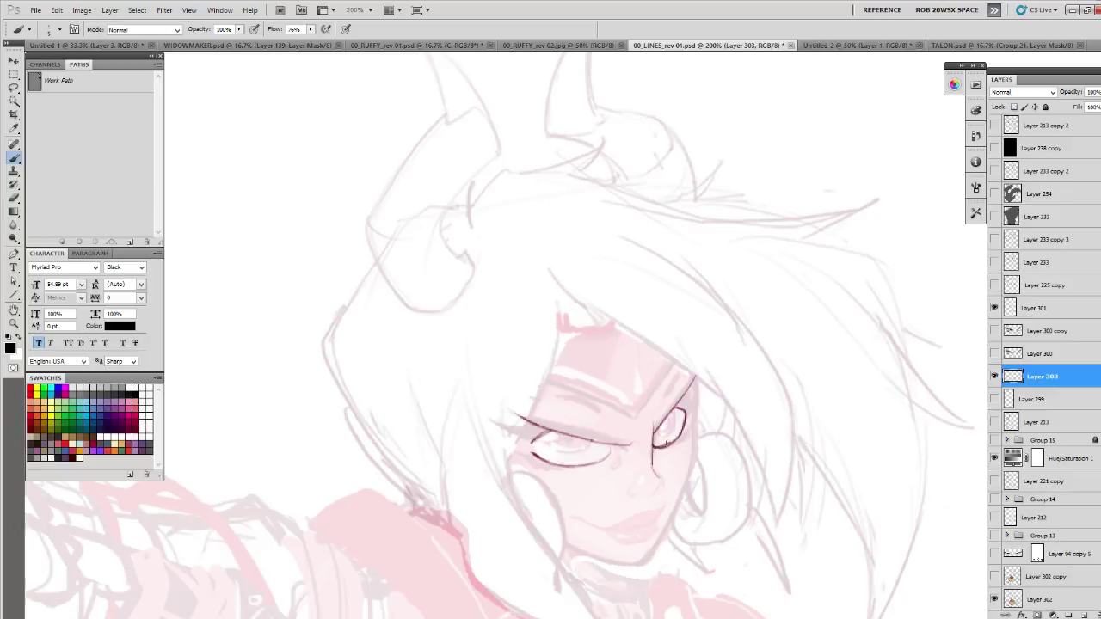
- Draw the iris and black pupil in both eyes, alternating black and white paint for the highlights
{"action": "mouse_move", "coordinate": [556, 434]}
{"action": "left_mouse_down"}
{"action": "mouse_move", "coordinate": [648, 421]}
{"action": "mouse_move", "coordinate": [668, 441]}
{"action": "mouse_move", "coordinate": [638, 433]}
{"action": "mouse_move", "coordinate": [651, 418]}
{"action": "mouse_move", "coordinate": [659, 425]}
{"action": "left_mouse_up"}
{"action": "key", "text": "x"}
{"action": "key", "text": "x"}
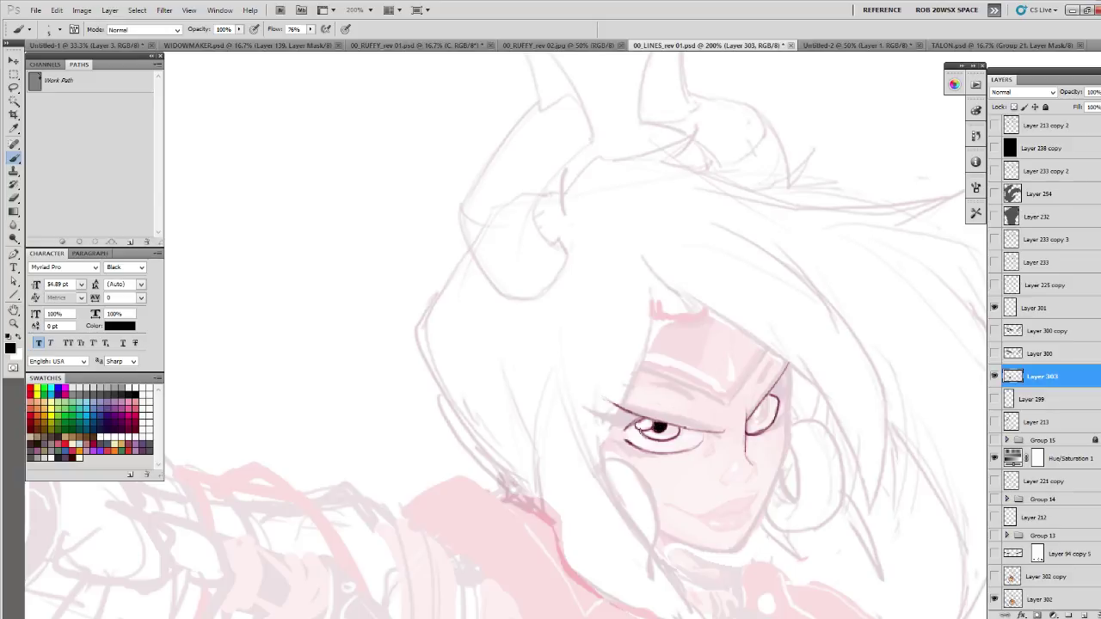
{"action": "left_click_drag", "start_coordinate": [651, 437], "coordinate": [681, 441]}
{"action": "mouse_move", "coordinate": [746, 430]}
{"action": "left_mouse_down"}
{"action": "mouse_move", "coordinate": [761, 425]}
{"action": "mouse_move", "coordinate": [767, 404]}
{"action": "mouse_move", "coordinate": [757, 430]}
{"action": "mouse_move", "coordinate": [745, 428]}
{"action": "mouse_move", "coordinate": [765, 416]}
{"action": "mouse_move", "coordinate": [765, 428]}
{"action": "mouse_move", "coordinate": [749, 428]}
{"action": "mouse_move", "coordinate": [759, 423]}
{"action": "left_mouse_up"}
{"action": "key", "text": "x"}
{"action": "key", "text": "x"}
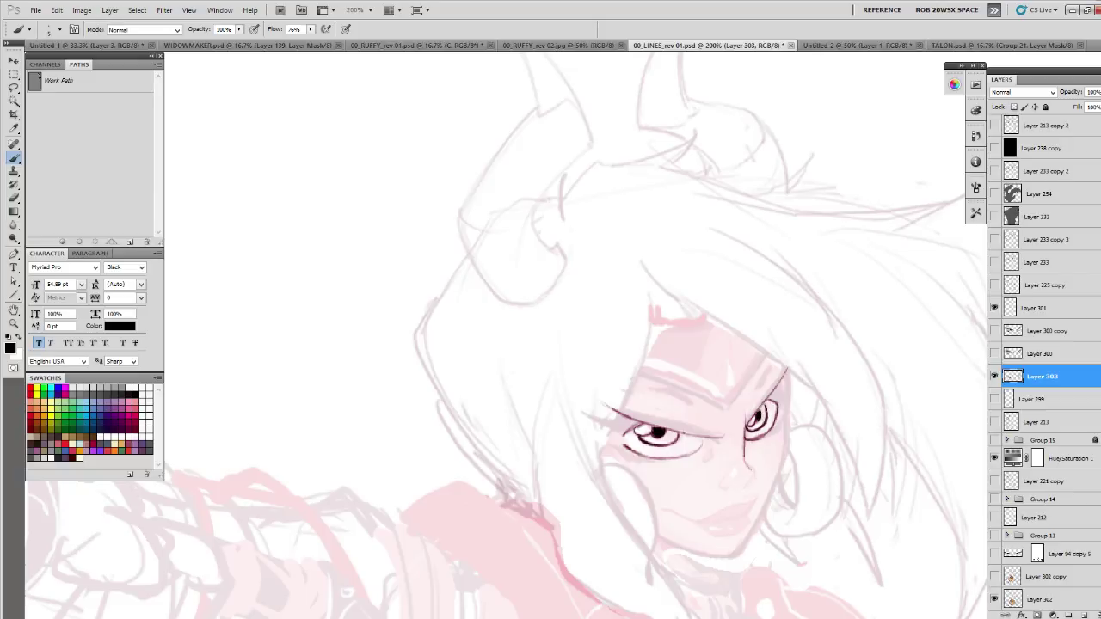
- Paint thick black lashes at the far eye's outer corner and clean up its lower edge with white
{"action": "mouse_move", "coordinate": [763, 413]}
{"action": "left_mouse_down"}
{"action": "mouse_move", "coordinate": [760, 426]}
{"action": "mouse_move", "coordinate": [792, 386]}
{"action": "mouse_move", "coordinate": [748, 420]}
{"action": "mouse_move", "coordinate": [759, 410]}
{"action": "left_mouse_up"}
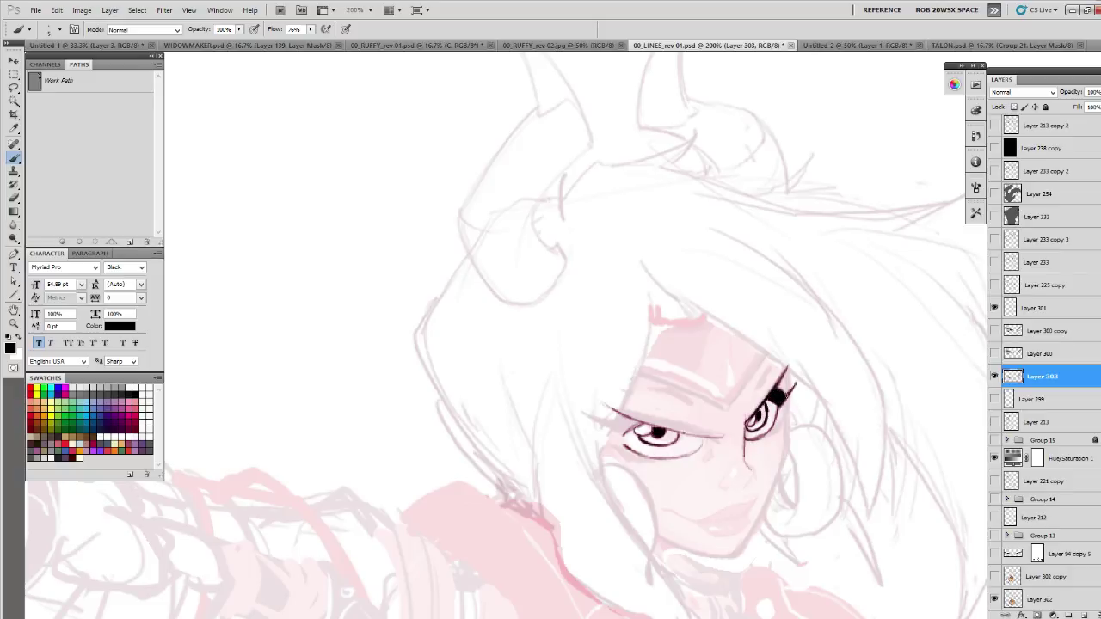
{"action": "key", "text": "x"}
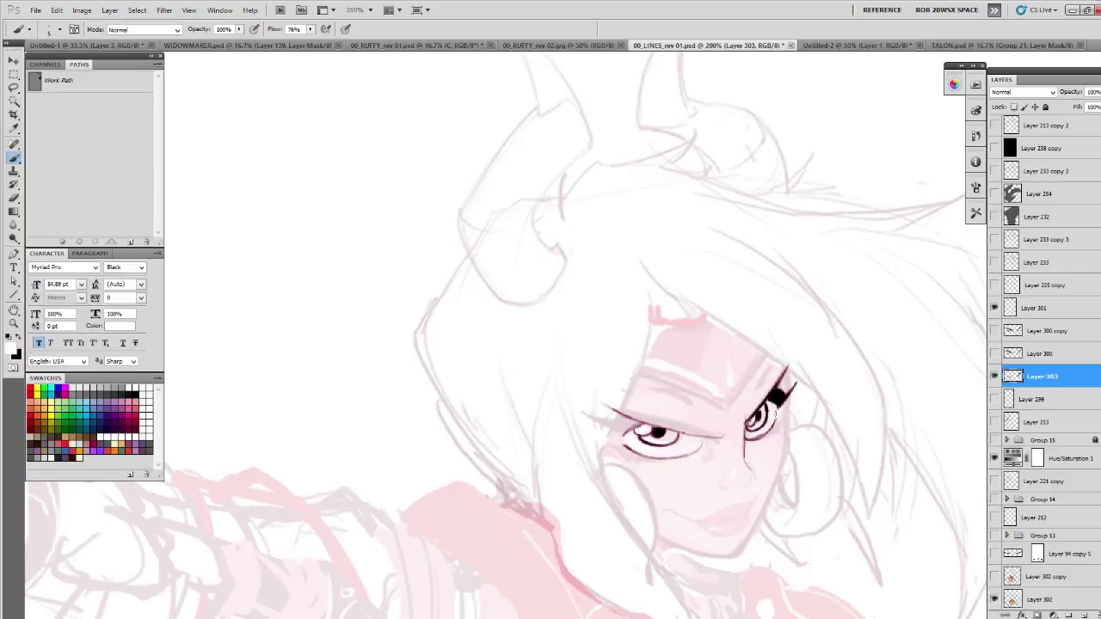
{"action": "left_click_drag", "start_coordinate": [768, 429], "coordinate": [753, 436]}
{"action": "key", "text": "x"}
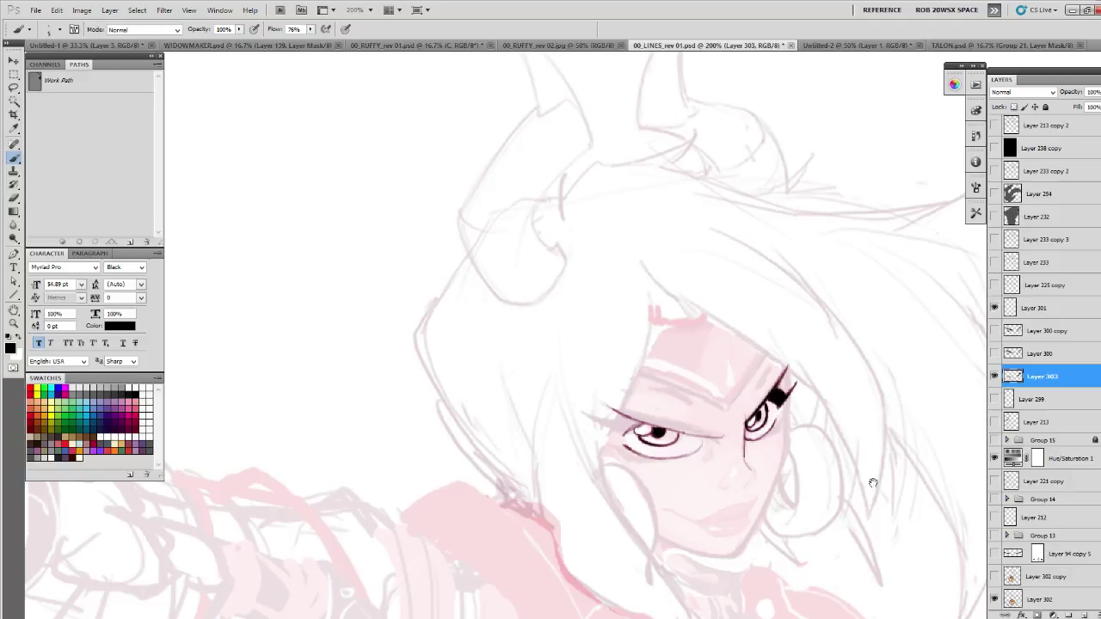
{"action": "left_click_drag", "start_coordinate": [849, 478], "coordinate": [788, 458]}
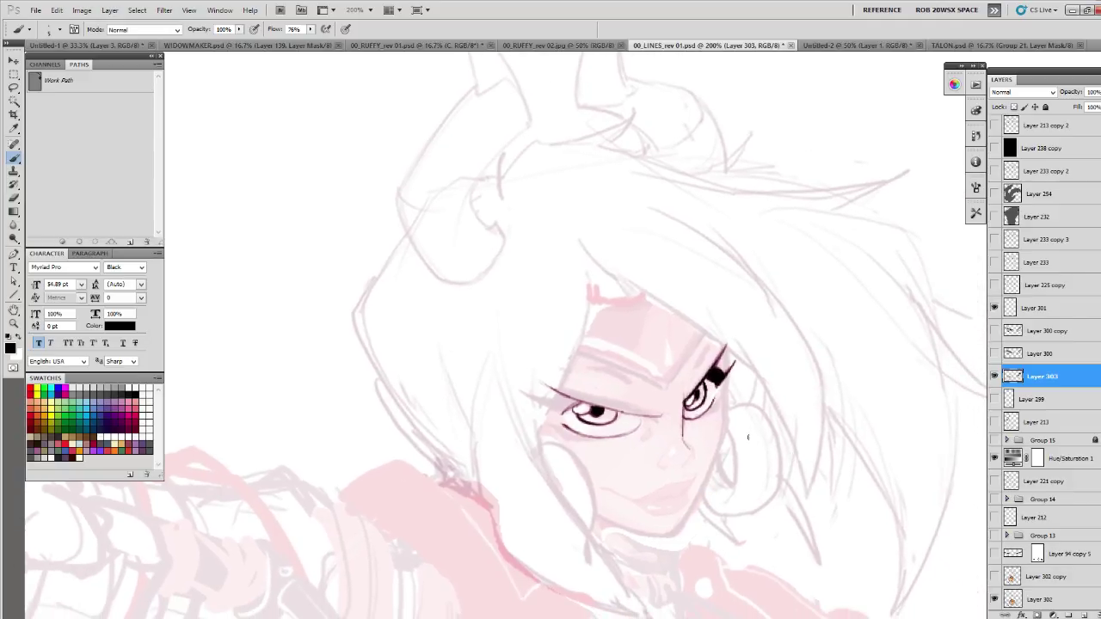
{"action": "left_click_drag", "start_coordinate": [738, 424], "coordinate": [716, 454]}
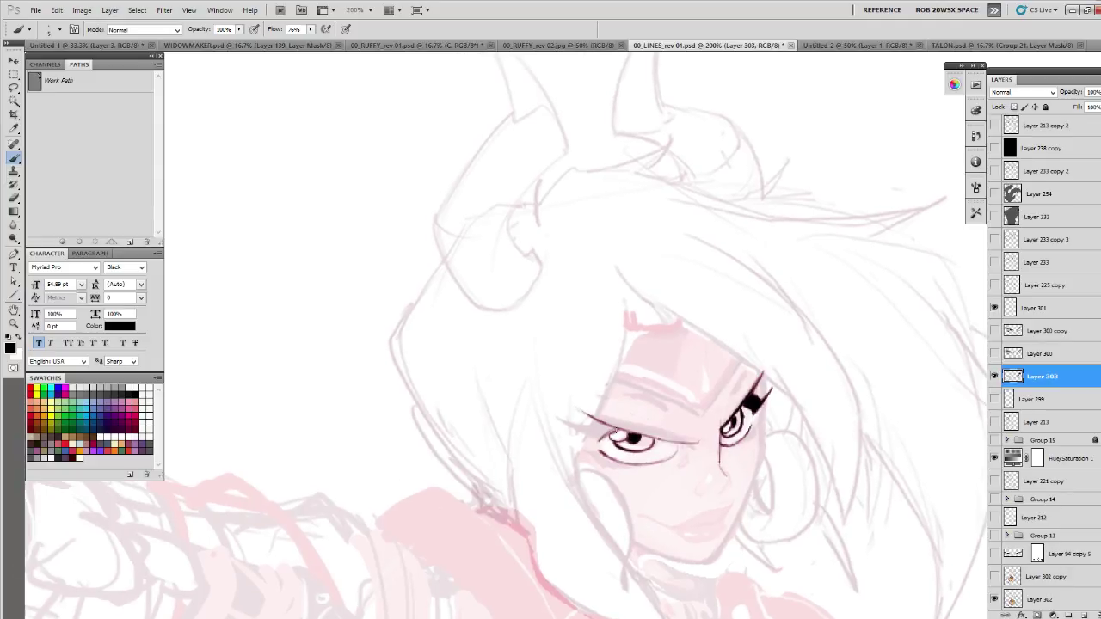
- Paint thick winged lashes at the near eye's outer corner and trim their edges with the Eraser
{"action": "mouse_move", "coordinate": [580, 410]}
{"action": "left_mouse_down"}
{"action": "mouse_move", "coordinate": [398, 314]}
{"action": "mouse_move", "coordinate": [434, 337]}
{"action": "mouse_move", "coordinate": [382, 326]}
{"action": "mouse_move", "coordinate": [417, 348]}
{"action": "mouse_move", "coordinate": [406, 344]}
{"action": "mouse_move", "coordinate": [436, 344]}
{"action": "mouse_move", "coordinate": [415, 329]}
{"action": "left_mouse_up"}
{"action": "key", "text": "x"}
{"action": "key", "text": "e"}
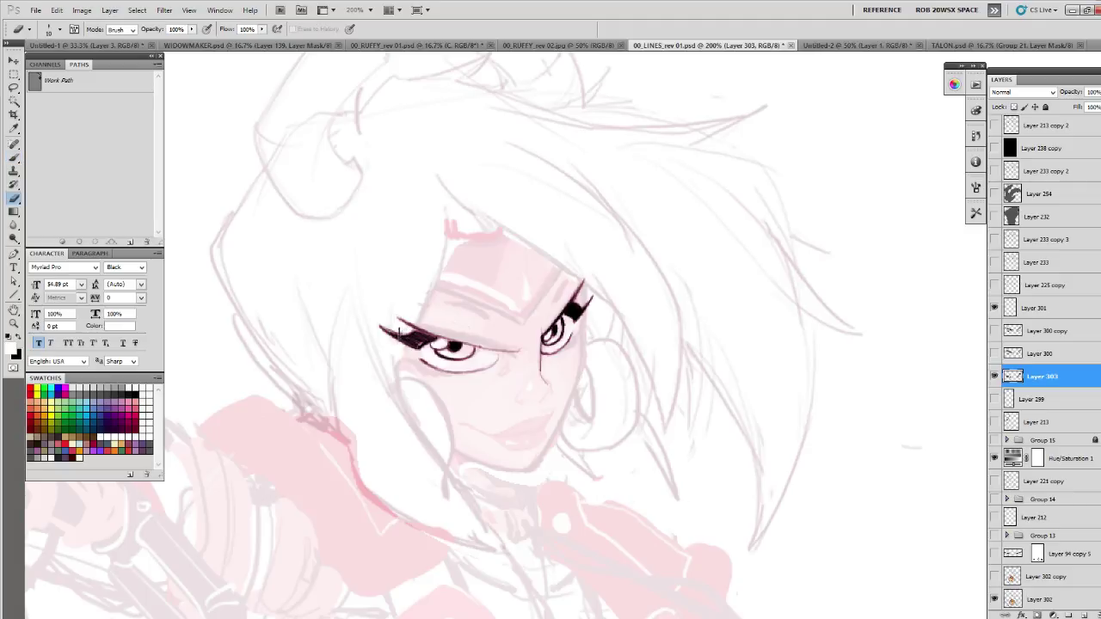
{"action": "key", "text": "b"}
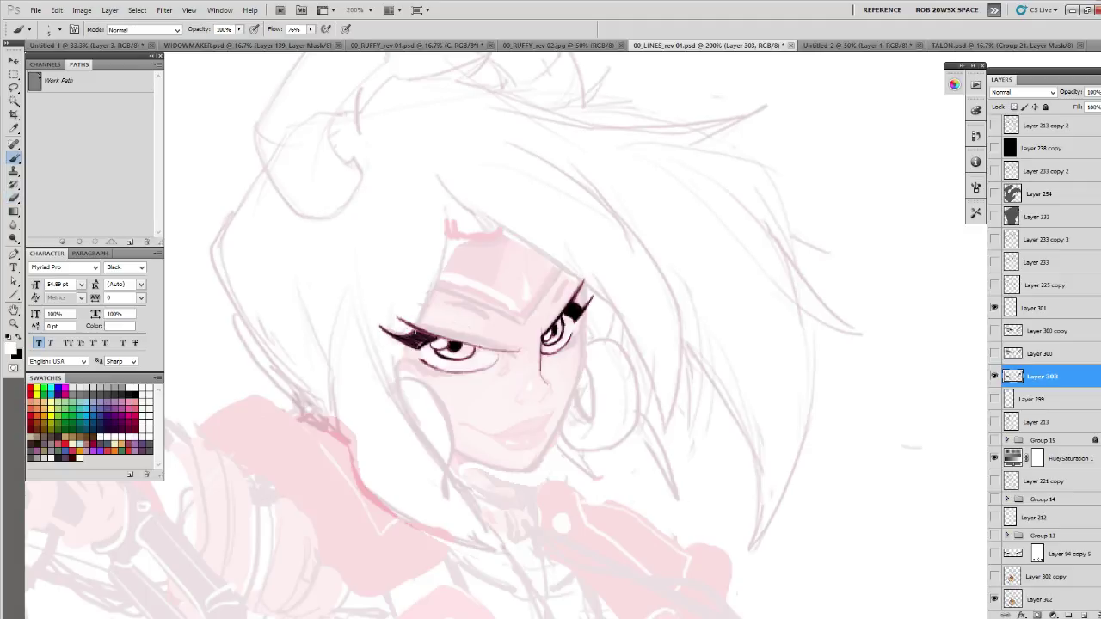
{"action": "key", "text": "x"}
- Hide Layer 303, add a new layer above it filled with black, and give it an inverted, fully black layer mask
{"action": "left_click", "coordinate": [1012, 376], "text": "ctrl"}
{"action": "key", "text": "Delete"}
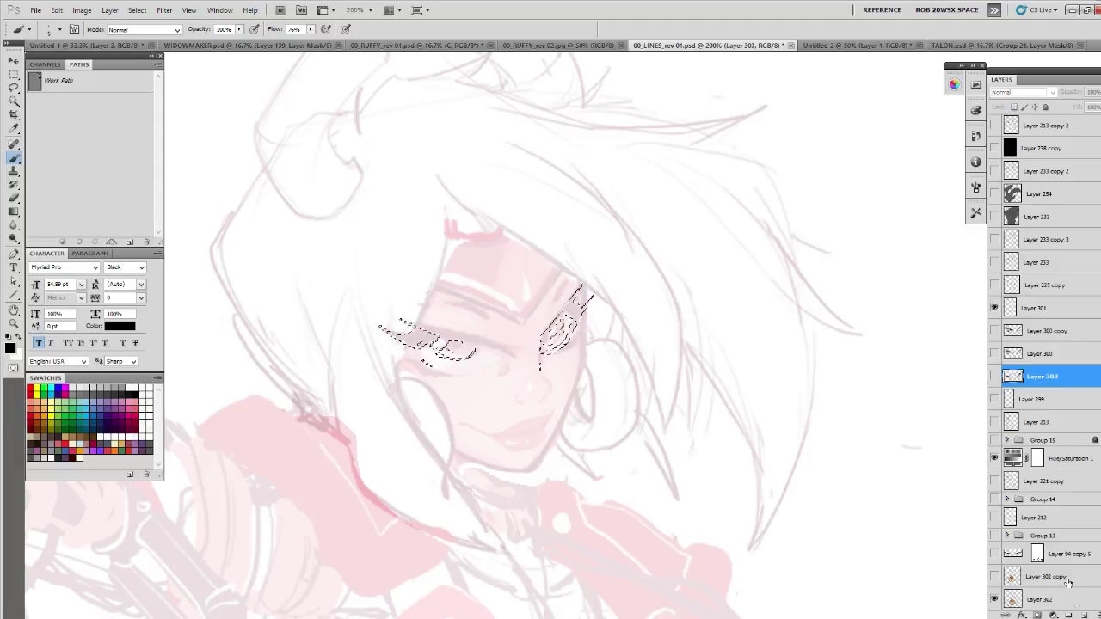
{"action": "left_click", "coordinate": [1083, 613]}
{"action": "key", "text": "ctrl+d"}
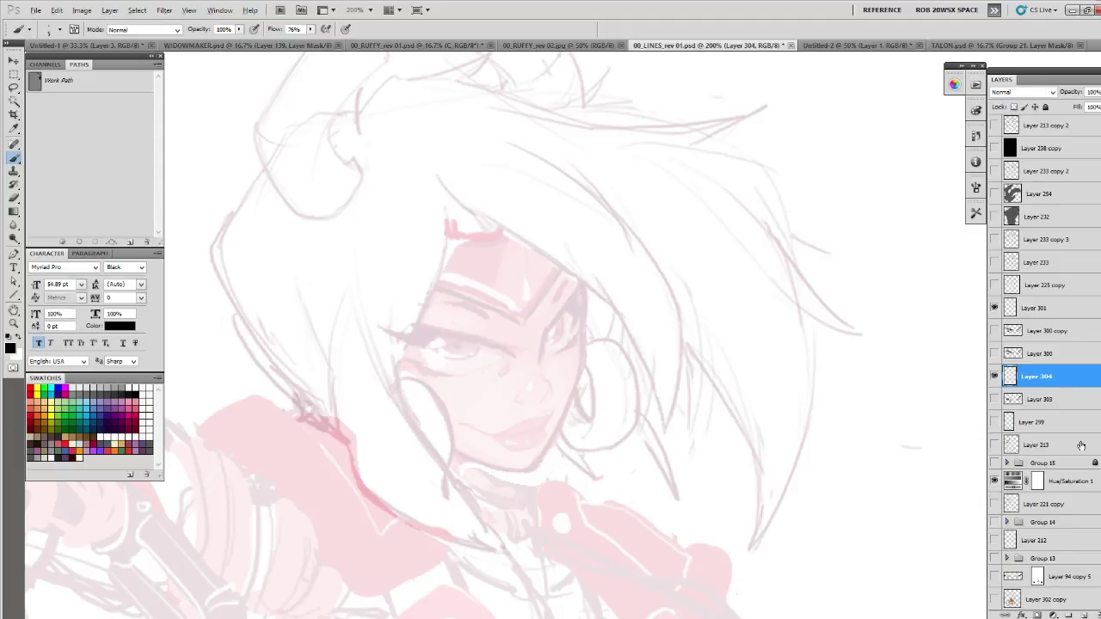
{"action": "key", "text": "alt+BackSpace"}
{"action": "left_click", "coordinate": [1037, 616]}
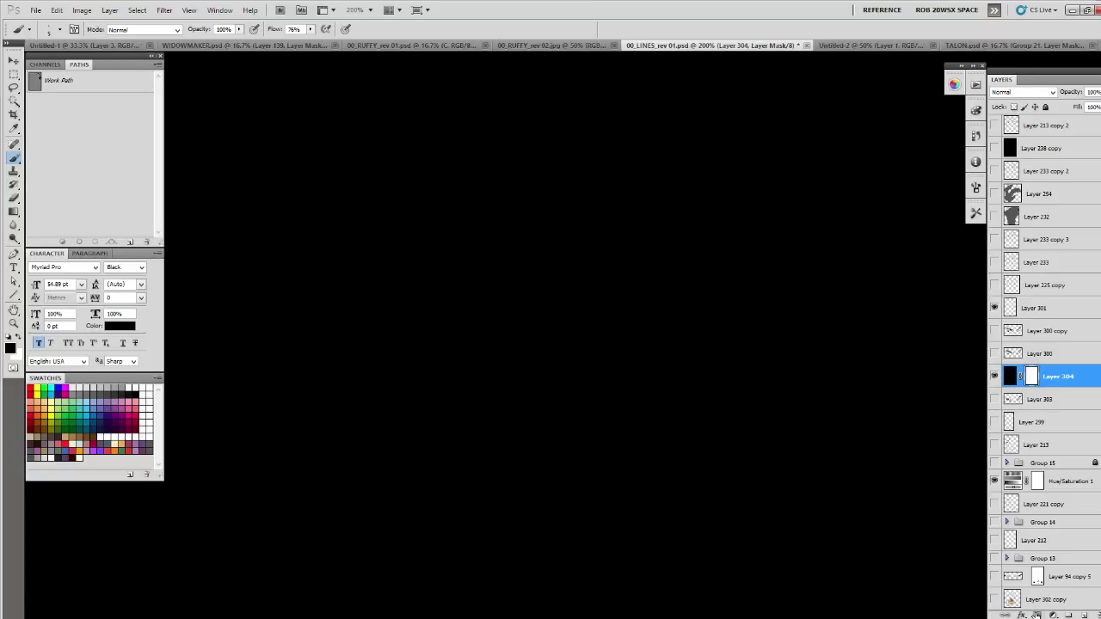
{"action": "key", "text": "ctrl+i"}
- Load Layer 303's pixels as a selection, fill it with white on Layer 304's mask, and deselect
{"action": "left_click", "coordinate": [1012, 399], "text": "ctrl"}
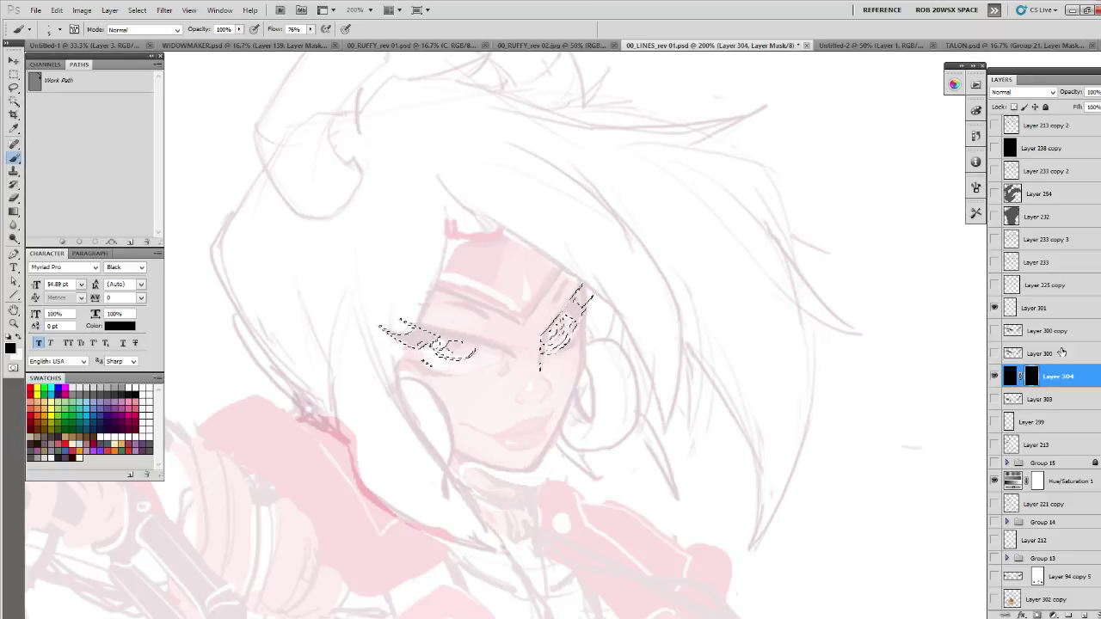
{"action": "key", "text": "ctrl+BackSpace"}
{"action": "key", "text": "ctrl+d"}
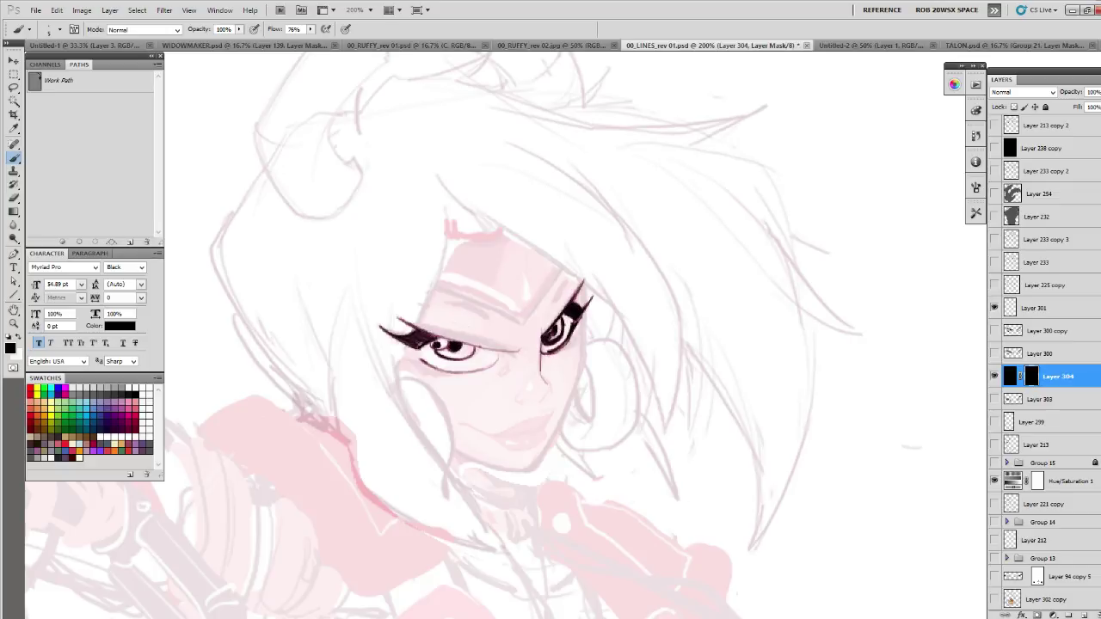
- Compare Layer 304 with Layer 303 and try selecting the white paint in the eyes with the Magic Wand
{"action": "mouse_move", "coordinate": [792, 392]}
{"action": "left_mouse_down"}
{"action": "mouse_move", "coordinate": [872, 484]}
{"action": "mouse_move", "coordinate": [917, 473]}
{"action": "left_mouse_up"}
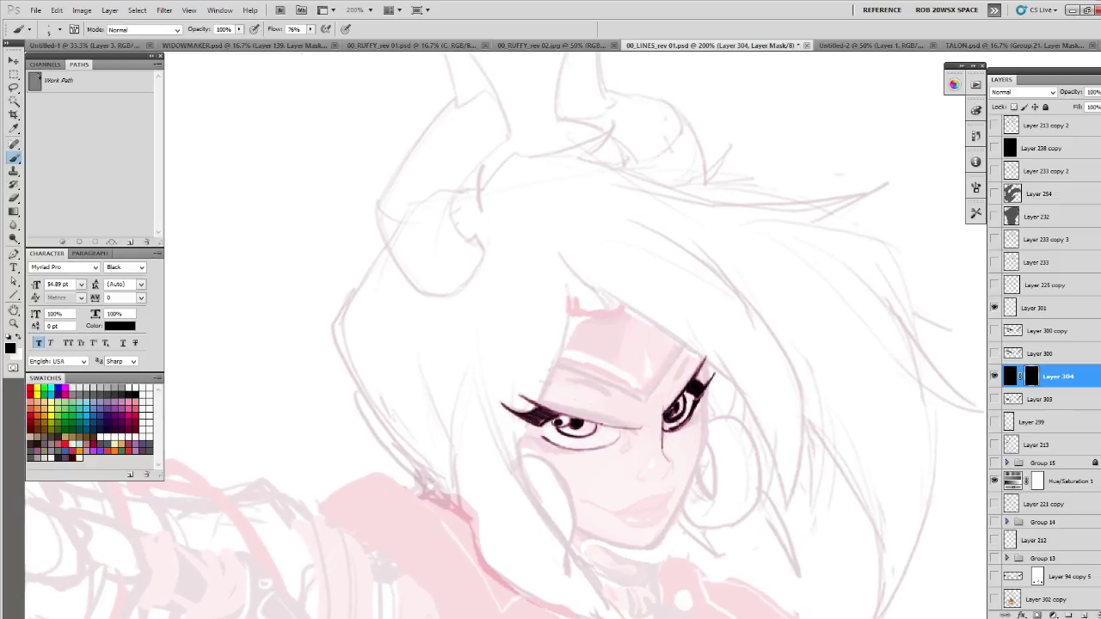
{"action": "left_click", "coordinate": [994, 376]}
{"action": "left_click", "coordinate": [994, 399]}
{"action": "left_click", "coordinate": [1042, 399]}
{"action": "key", "text": "w"}
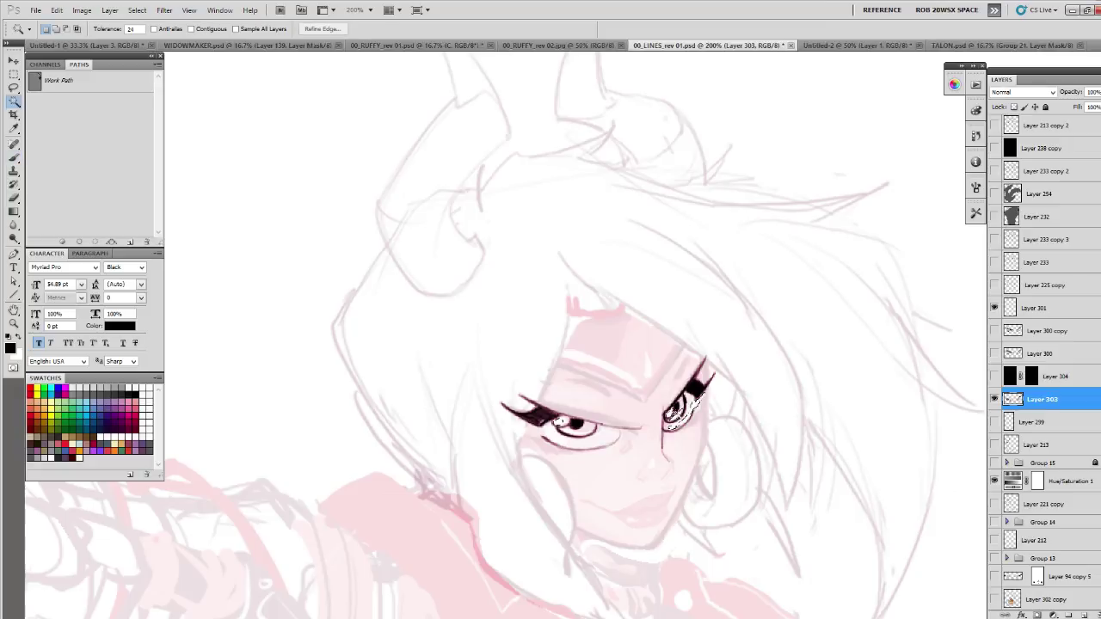
{"action": "left_click", "coordinate": [1028, 378]}
{"action": "left_click", "coordinate": [995, 375]}
{"action": "key", "text": "ctrl+d"}
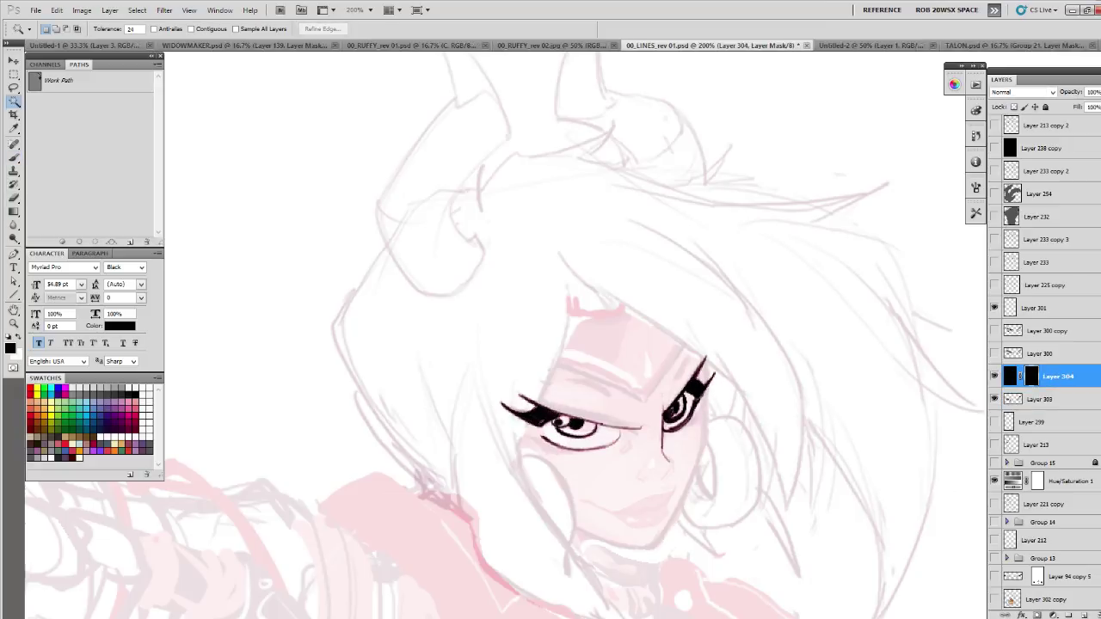
- Hide Layer 303 and refill Layer 304's mask with white inside the reloaded Layer 303 selection
{"action": "left_click", "coordinate": [1012, 398], "text": "ctrl"}
{"action": "left_click", "coordinate": [995, 399]}
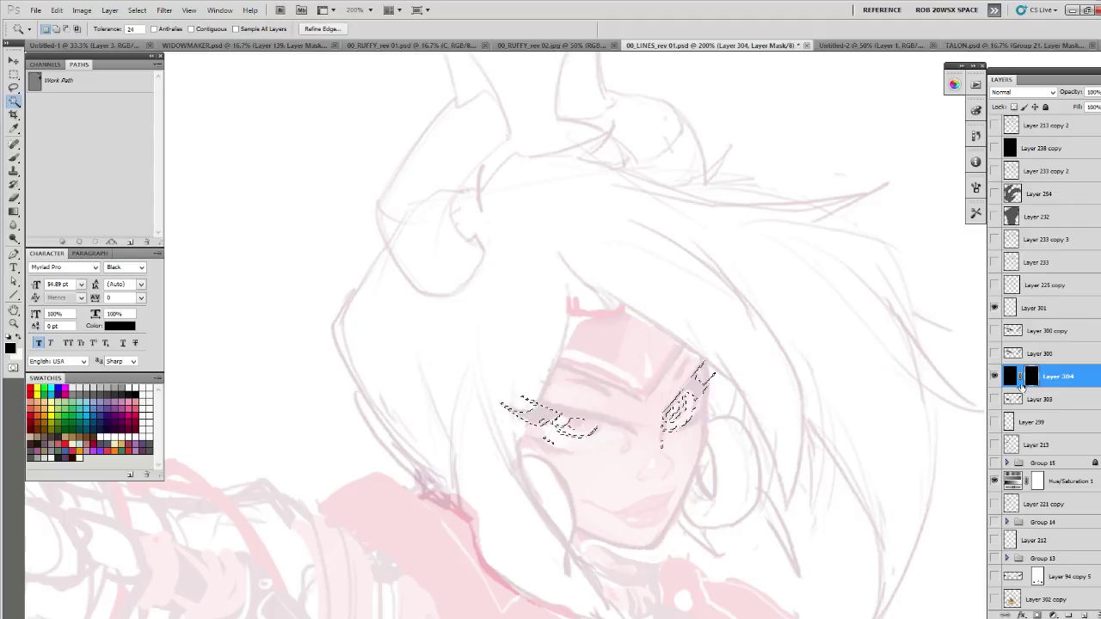
{"action": "key", "text": "ctrl+BackSpace"}
{"action": "key", "text": "ctrl+d"}
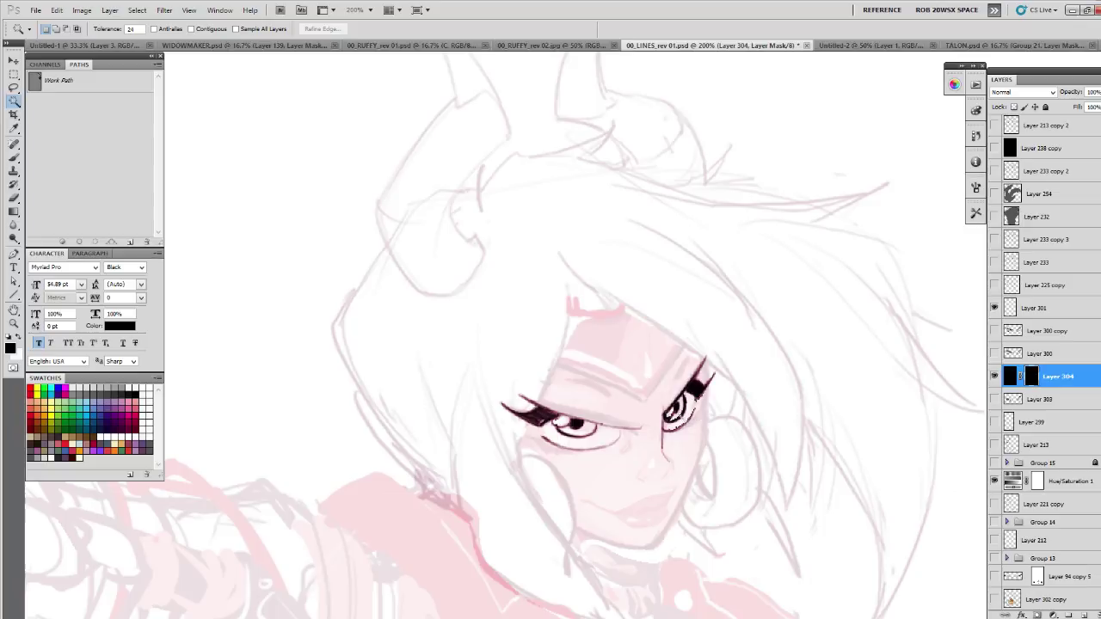
- Touch up the far eye's iris and outline by painting black and white on Layer 304's mask
{"action": "key", "text": "b"}
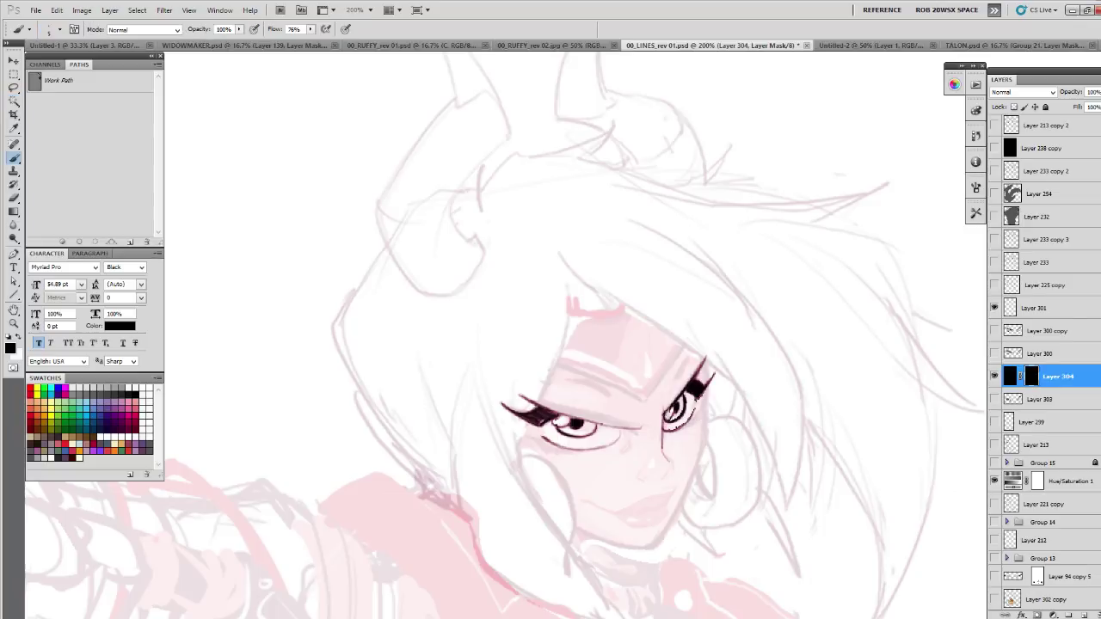
{"action": "key", "text": "x"}
{"action": "key", "text": "x"}
{"action": "key", "text": "x"}
{"action": "left_click_drag", "start_coordinate": [670, 404], "coordinate": [673, 416]}
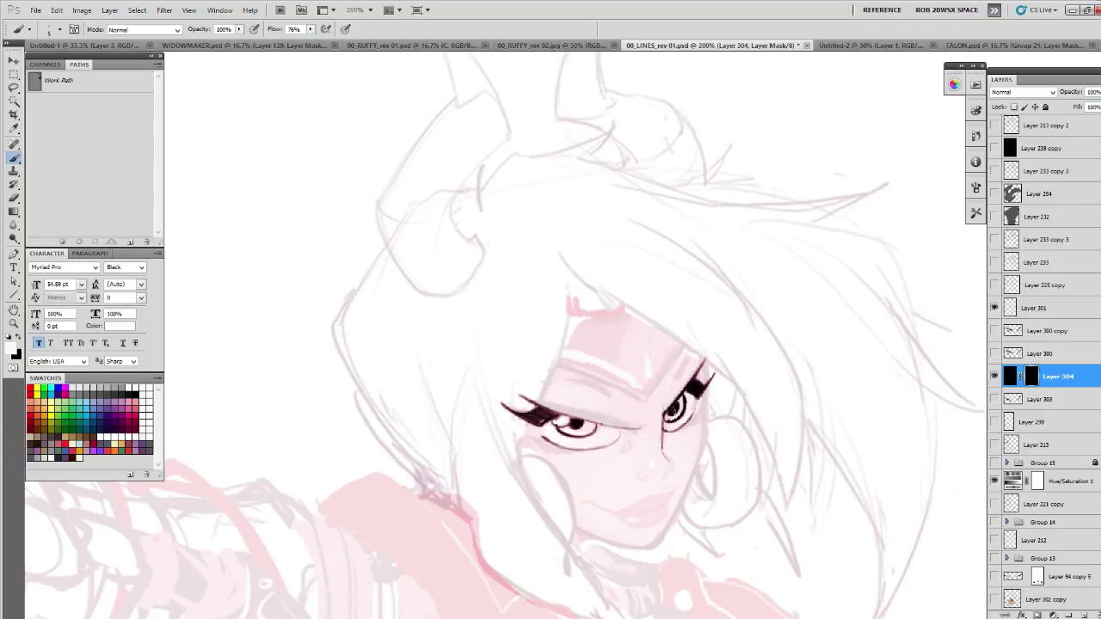
{"action": "key", "text": "x"}
{"action": "key", "text": "x"}
{"action": "key", "text": "x"}
{"action": "key", "text": "x"}
- Extend the nose line down around the tip and ink the near nostril on Layer 304's mask
{"action": "mouse_move", "coordinate": [665, 440]}
{"action": "left_mouse_down"}
{"action": "mouse_move", "coordinate": [703, 420]}
{"action": "mouse_move", "coordinate": [710, 444]}
{"action": "left_mouse_up"}
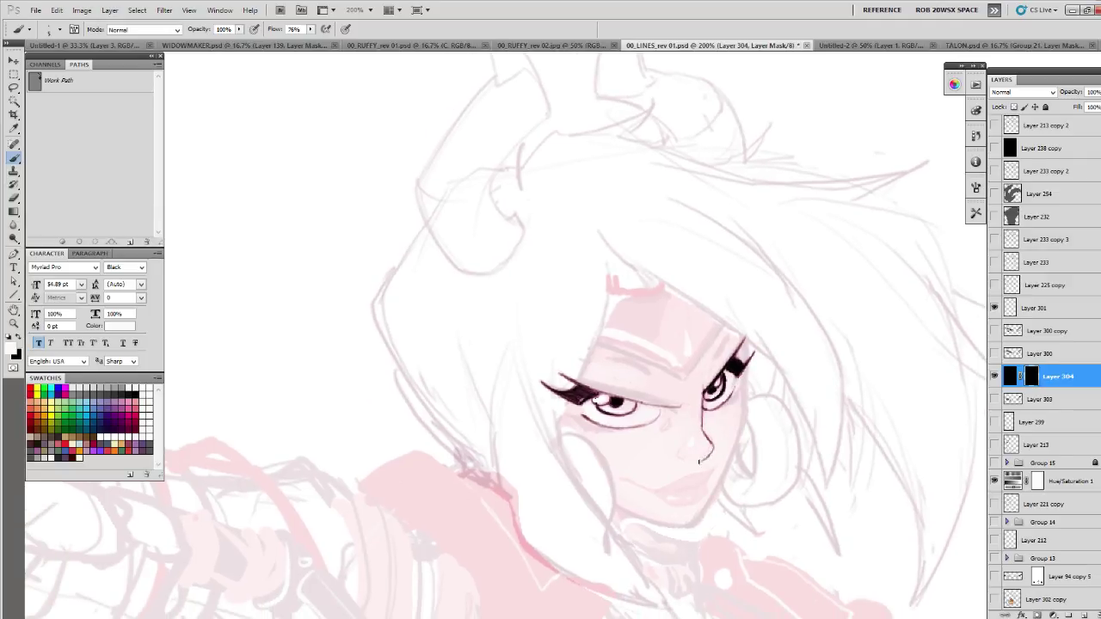
{"action": "left_click_drag", "start_coordinate": [698, 465], "coordinate": [665, 446]}
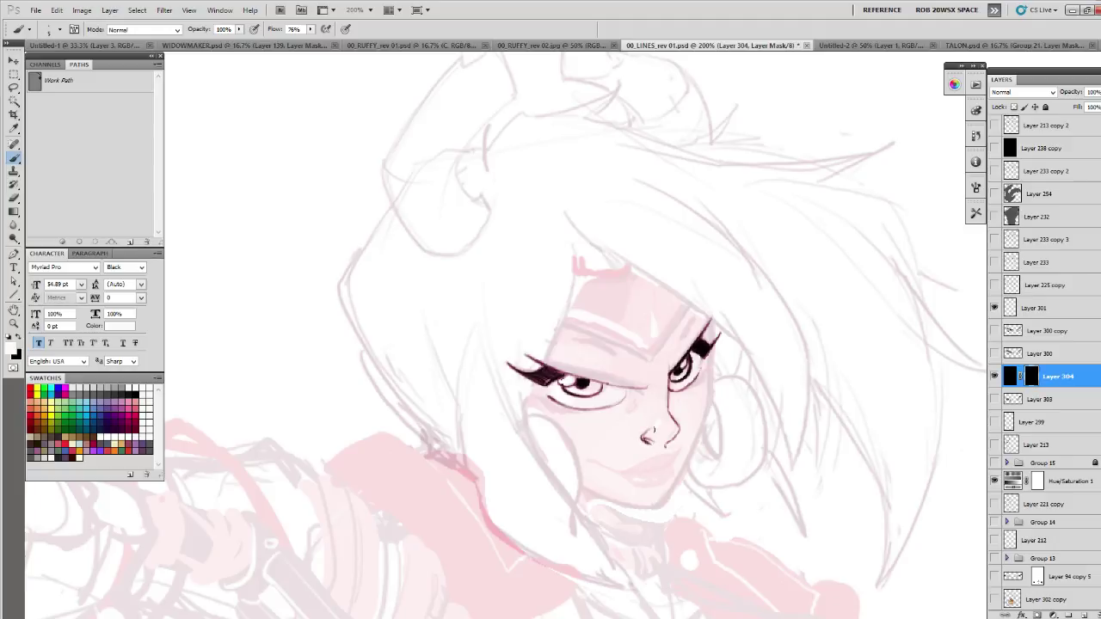
{"action": "key", "text": "x"}
{"action": "mouse_move", "coordinate": [652, 438]}
{"action": "left_mouse_down"}
{"action": "mouse_move", "coordinate": [355, 285]}
{"action": "mouse_move", "coordinate": [381, 257]}
{"action": "mouse_move", "coordinate": [464, 370]}
{"action": "mouse_move", "coordinate": [816, 449]}
{"action": "mouse_move", "coordinate": [829, 431]}
{"action": "left_mouse_up"}
- Refine the near nostril's curve and the underside of the nose, alternating revealing and hiding paint on the mask
{"action": "key", "text": "ctrl+plus"}
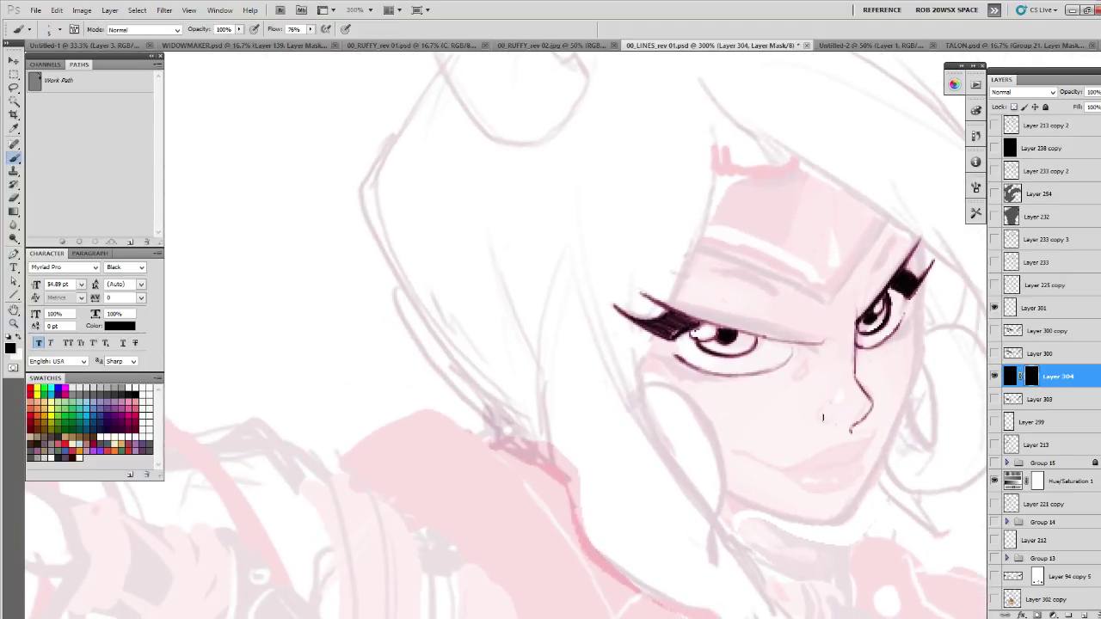
{"action": "key", "text": "x"}
{"action": "left_click_drag", "start_coordinate": [828, 423], "coordinate": [633, 489]}
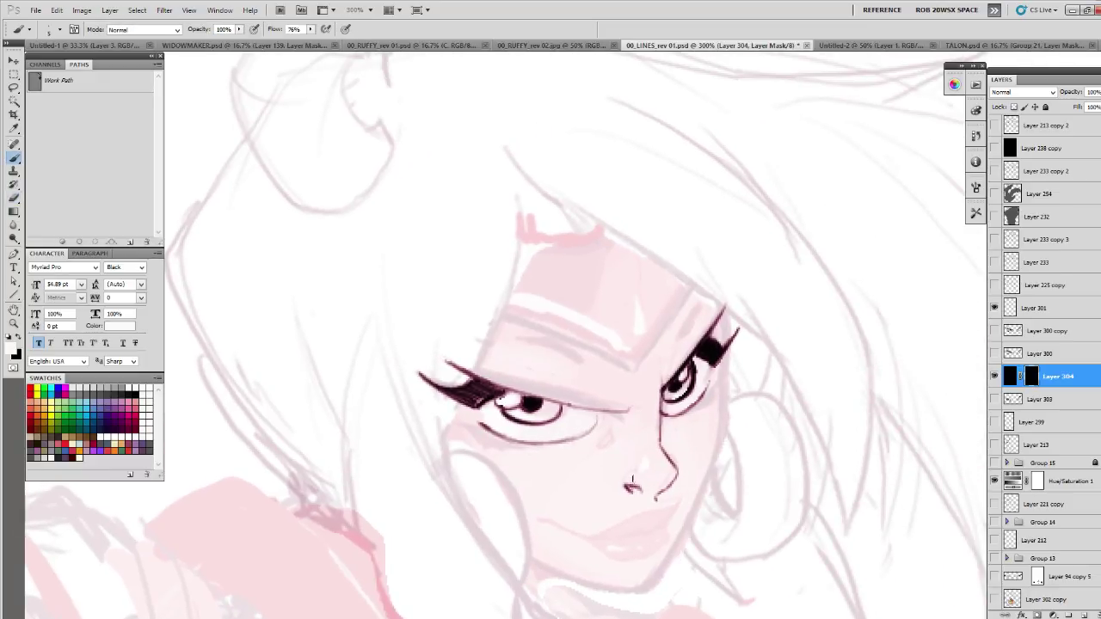
{"action": "key", "text": "x"}
{"action": "mouse_move", "coordinate": [645, 488]}
{"action": "left_mouse_down"}
{"action": "mouse_move", "coordinate": [697, 509]}
{"action": "mouse_move", "coordinate": [742, 415]}
{"action": "mouse_move", "coordinate": [731, 408]}
{"action": "mouse_move", "coordinate": [760, 423]}
{"action": "mouse_move", "coordinate": [779, 412]}
{"action": "mouse_move", "coordinate": [748, 418]}
{"action": "left_mouse_up"}
{"action": "key", "text": "x"}
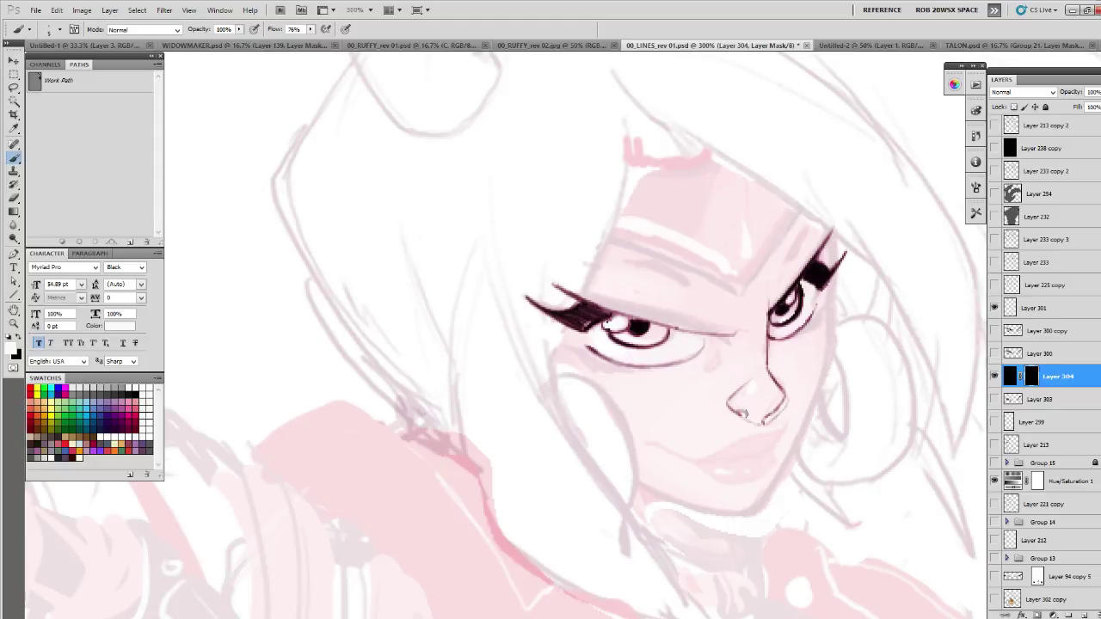
- Clean up the underside of the nose tip by alternately revealing and hiding paint on Layer 304's mask
{"action": "key", "text": "x"}
{"action": "key", "text": "x"}
{"action": "key", "text": "x"}
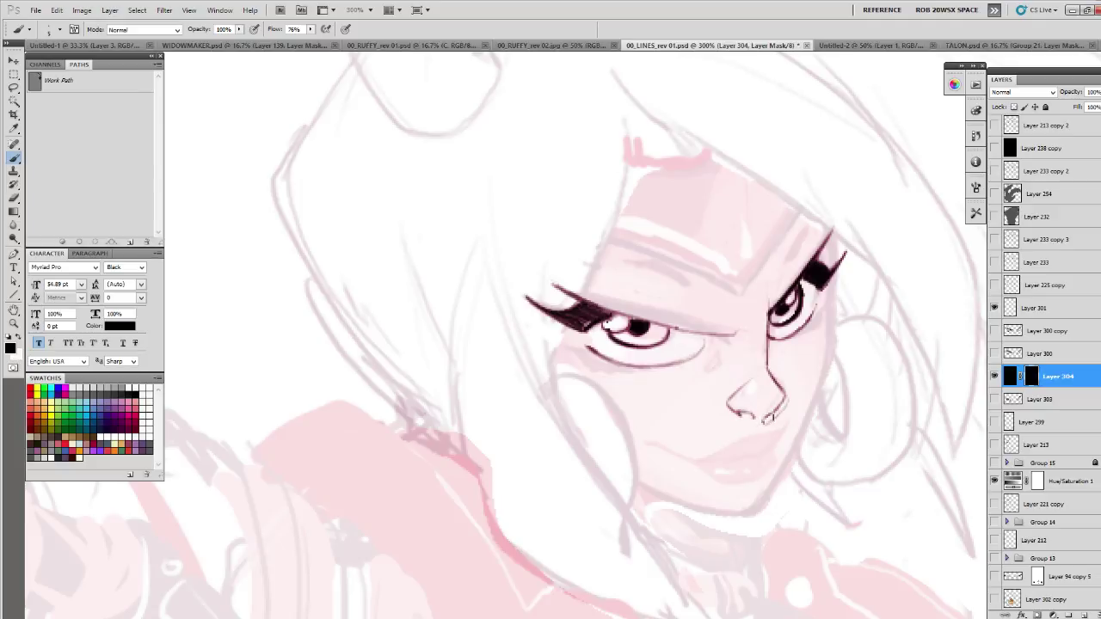
{"action": "key", "text": "x"}
{"action": "mouse_move", "coordinate": [787, 393]}
{"action": "left_mouse_down"}
{"action": "mouse_move", "coordinate": [781, 414]}
{"action": "mouse_move", "coordinate": [738, 396]}
{"action": "mouse_move", "coordinate": [734, 411]}
{"action": "mouse_move", "coordinate": [755, 417]}
{"action": "left_mouse_up"}
{"action": "key", "text": "x"}
{"action": "scroll", "coordinate": [787, 415], "scroll_direction": "down", "scroll_amount": 3}
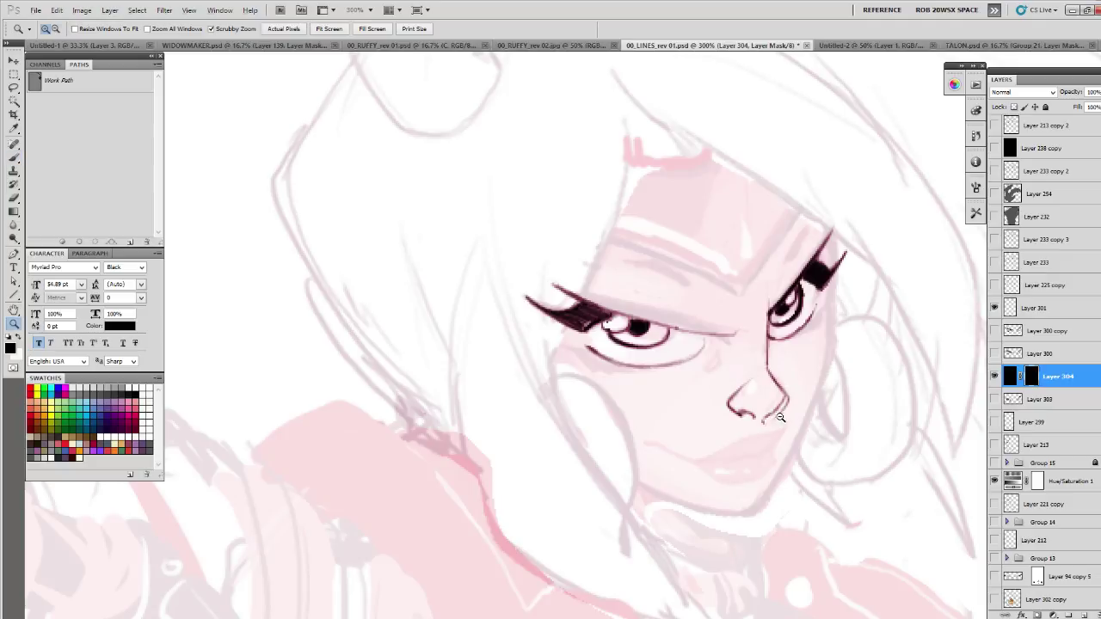
{"action": "scroll", "coordinate": [786, 416], "scroll_direction": "up", "scroll_amount": 2}
{"action": "key", "text": "x"}
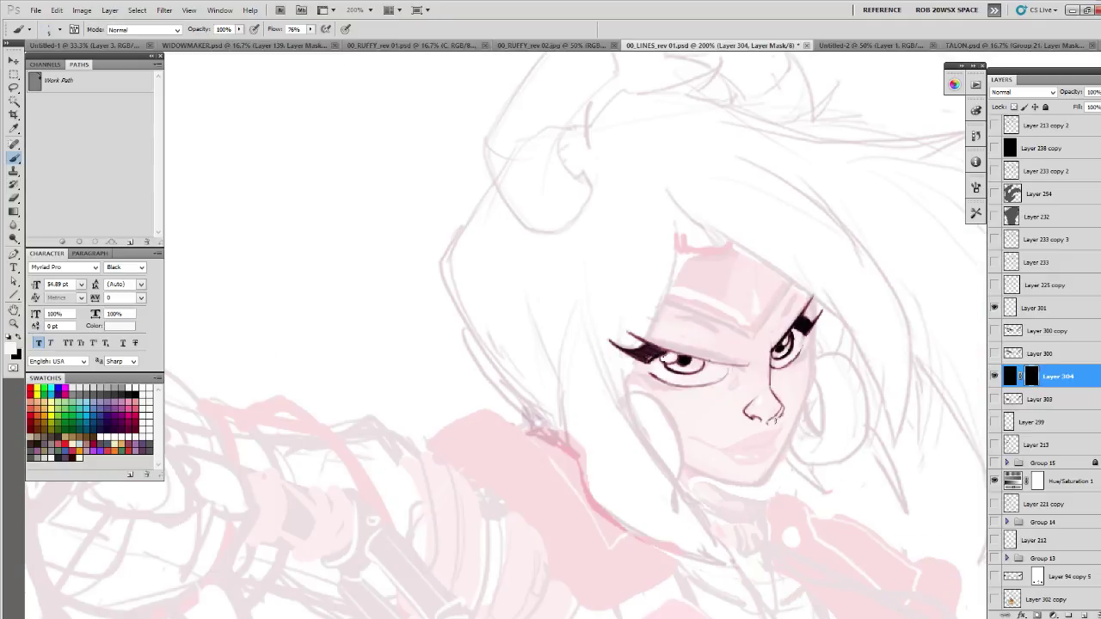
- Ink the short inner curve of the near nostril and trim its edges on Layer 304's mask
{"action": "key", "text": "x"}
{"action": "mouse_move", "coordinate": [704, 419]}
{"action": "left_mouse_down"}
{"action": "mouse_move", "coordinate": [411, 380]}
{"action": "mouse_move", "coordinate": [414, 307]}
{"action": "mouse_move", "coordinate": [368, 249]}
{"action": "mouse_move", "coordinate": [399, 288]}
{"action": "mouse_move", "coordinate": [408, 356]}
{"action": "mouse_move", "coordinate": [397, 279]}
{"action": "mouse_move", "coordinate": [395, 292]}
{"action": "left_mouse_up"}
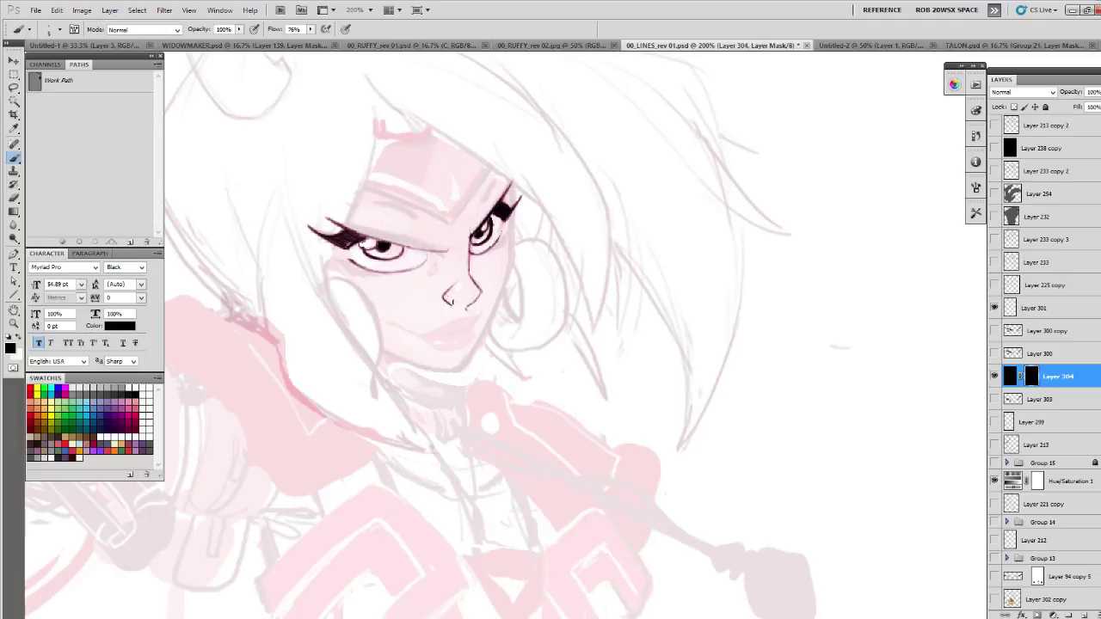
{"action": "left_click", "coordinate": [449, 301], "text": "ctrl"}
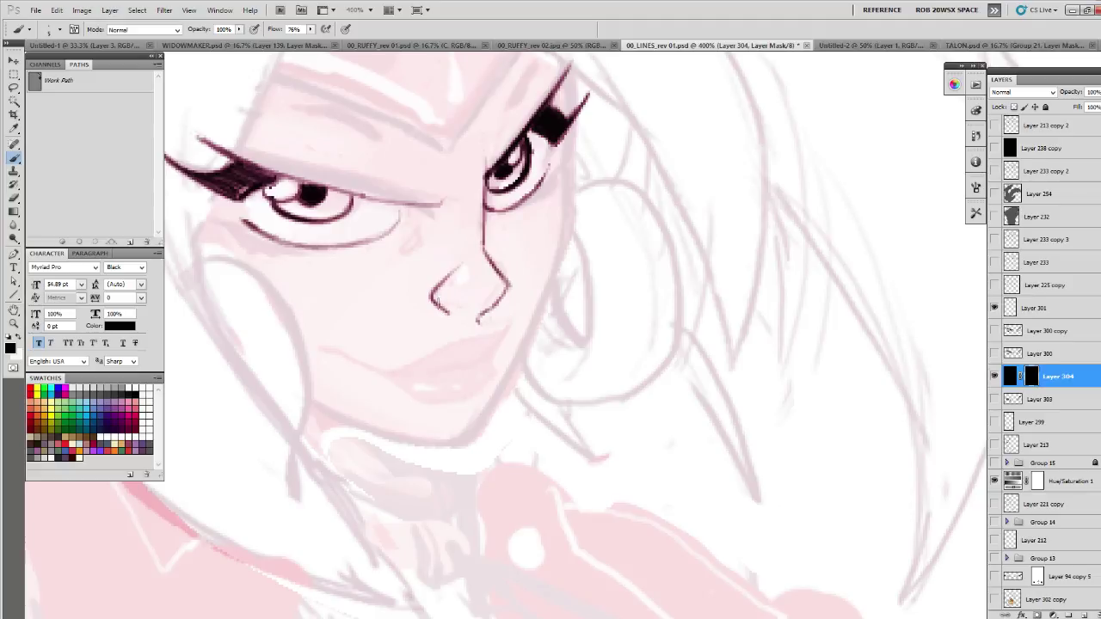
{"action": "key", "text": "x"}
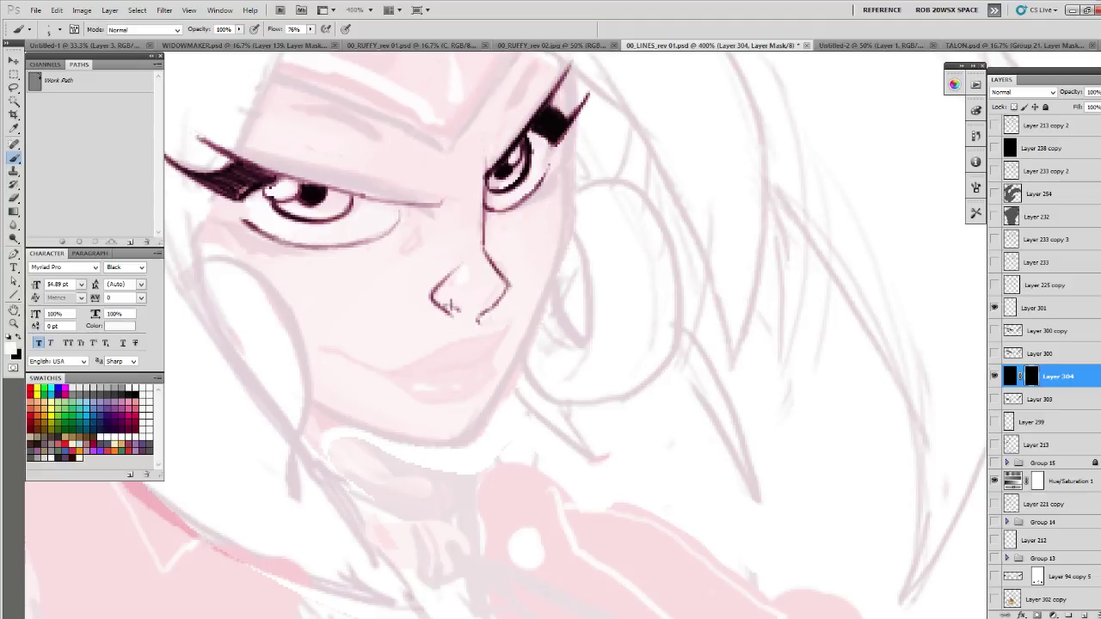
{"action": "key", "text": "x"}
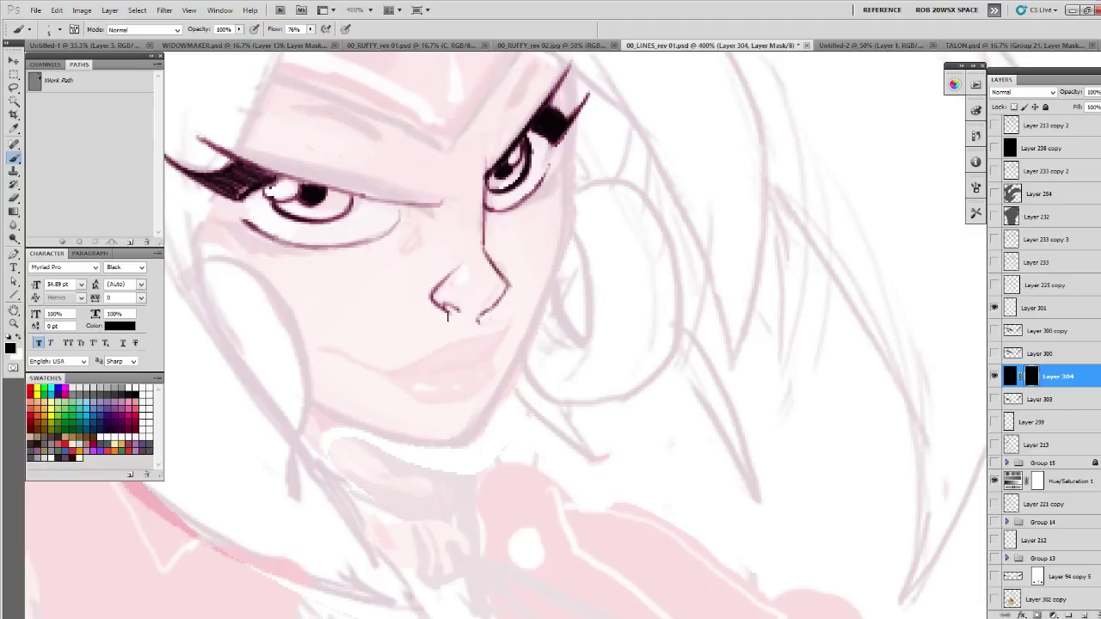
{"action": "left_click_drag", "start_coordinate": [446, 268], "coordinate": [713, 430]}
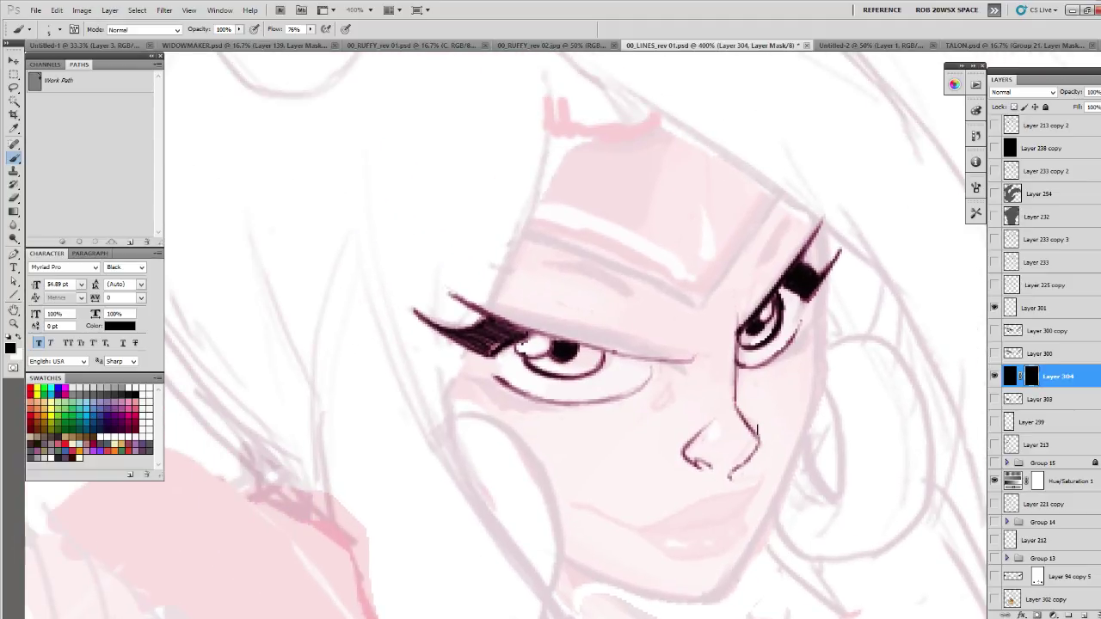
{"action": "key", "text": "x"}
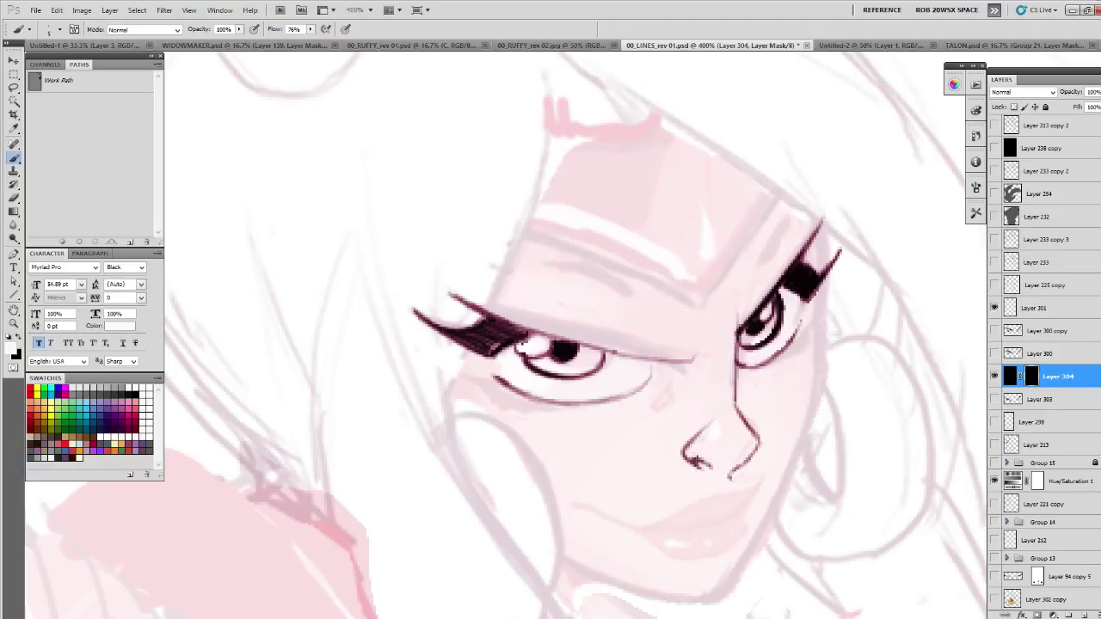
{"action": "key", "text": "x"}
- Outline the small triangular mark on the cheek below the near eye's inner corner on Layer 304's mask
{"action": "left_click_drag", "start_coordinate": [659, 397], "coordinate": [698, 451]}
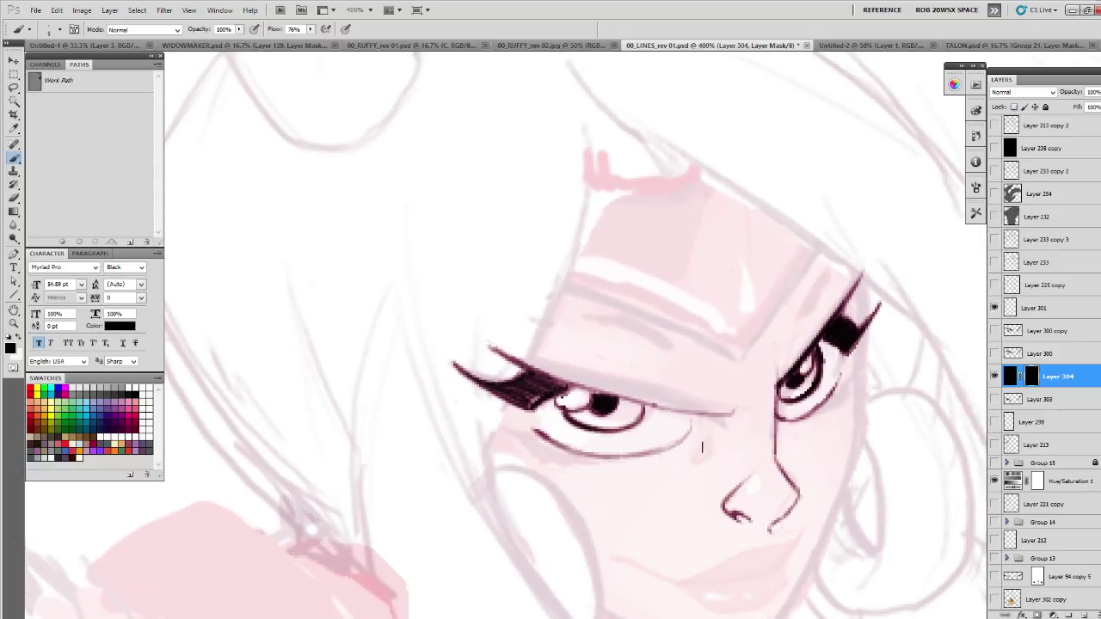
{"action": "key", "text": "x"}
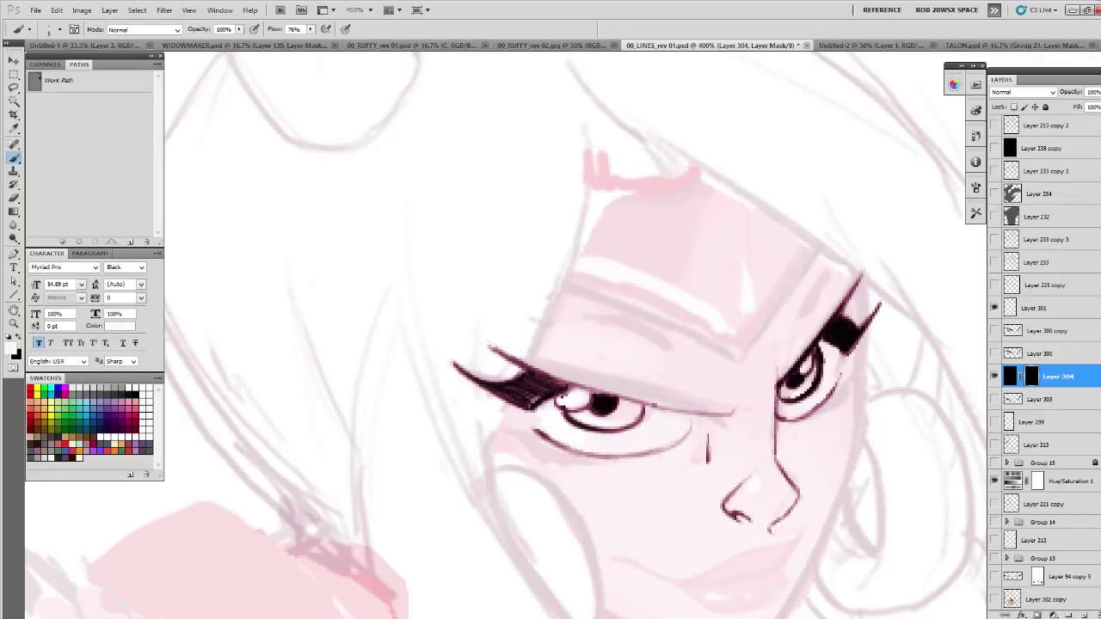
{"action": "left_click_drag", "start_coordinate": [703, 447], "coordinate": [708, 459]}
{"action": "key", "text": "x"}
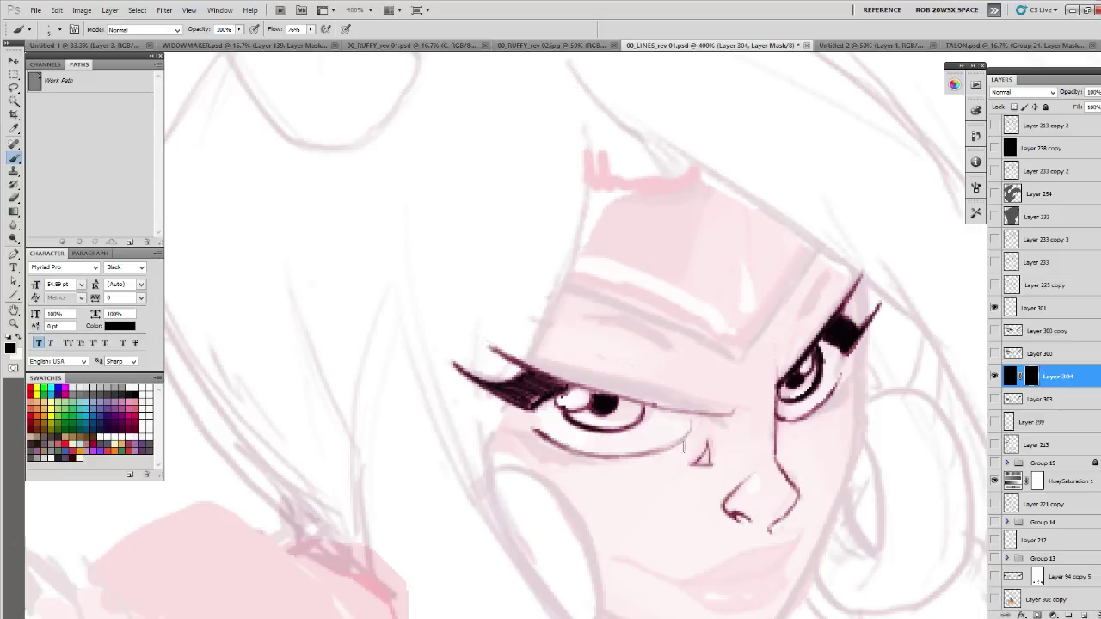
- Ink pointed lower lashes at the outer corners of the far and near eyes on Layer 304's mask
{"action": "left_click_drag", "start_coordinate": [808, 446], "coordinate": [756, 462]}
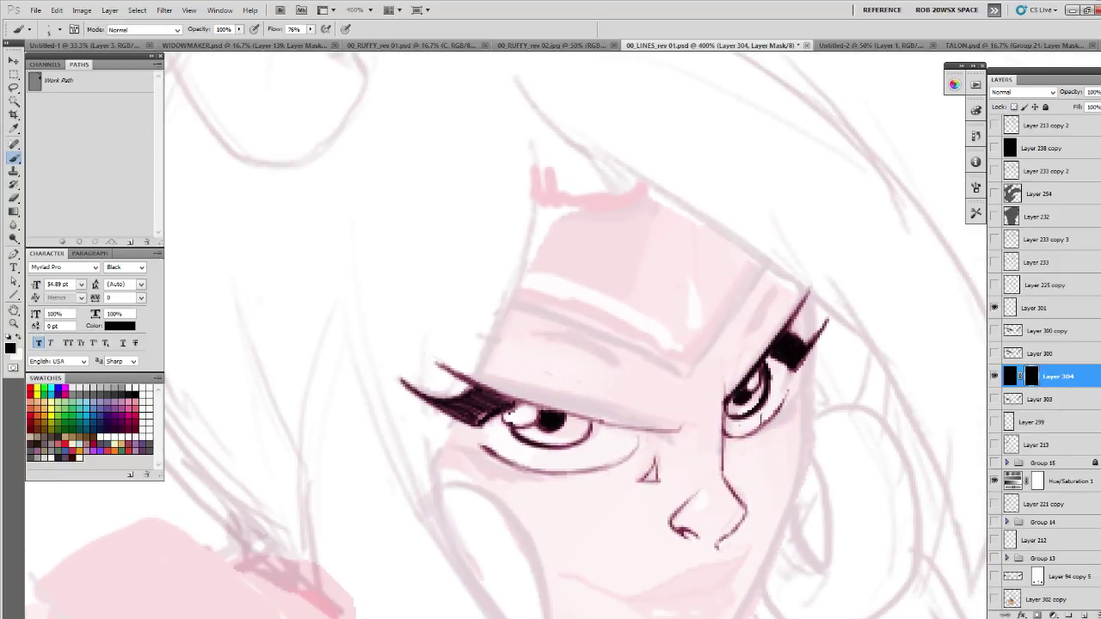
{"action": "left_click_drag", "start_coordinate": [779, 441], "coordinate": [748, 443]}
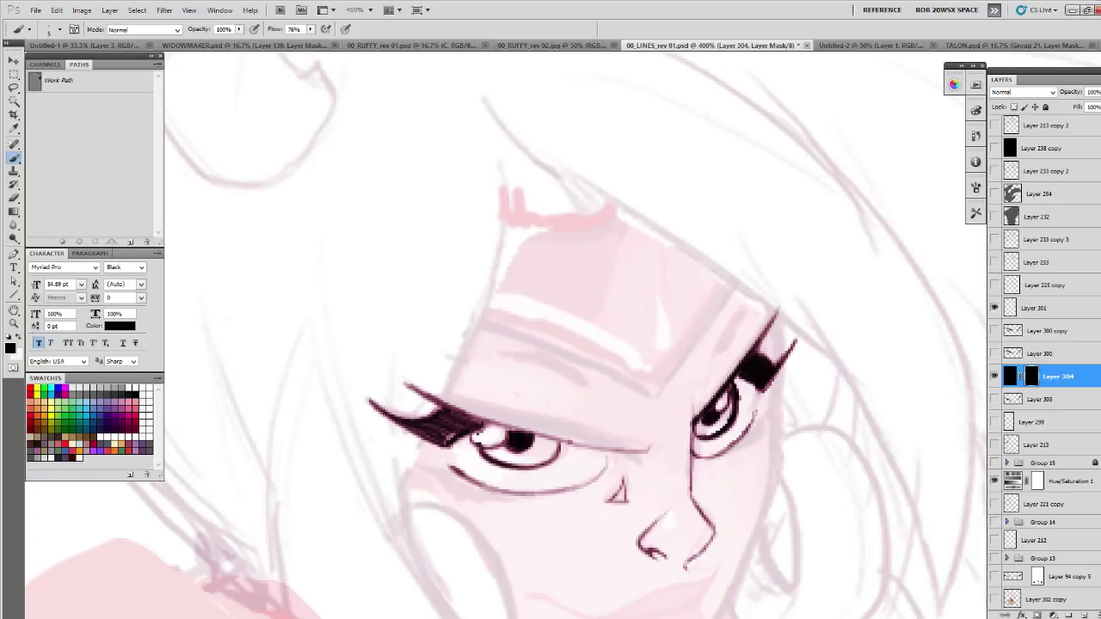
{"action": "key", "text": "x"}
{"action": "left_click_drag", "start_coordinate": [762, 427], "coordinate": [749, 425]}
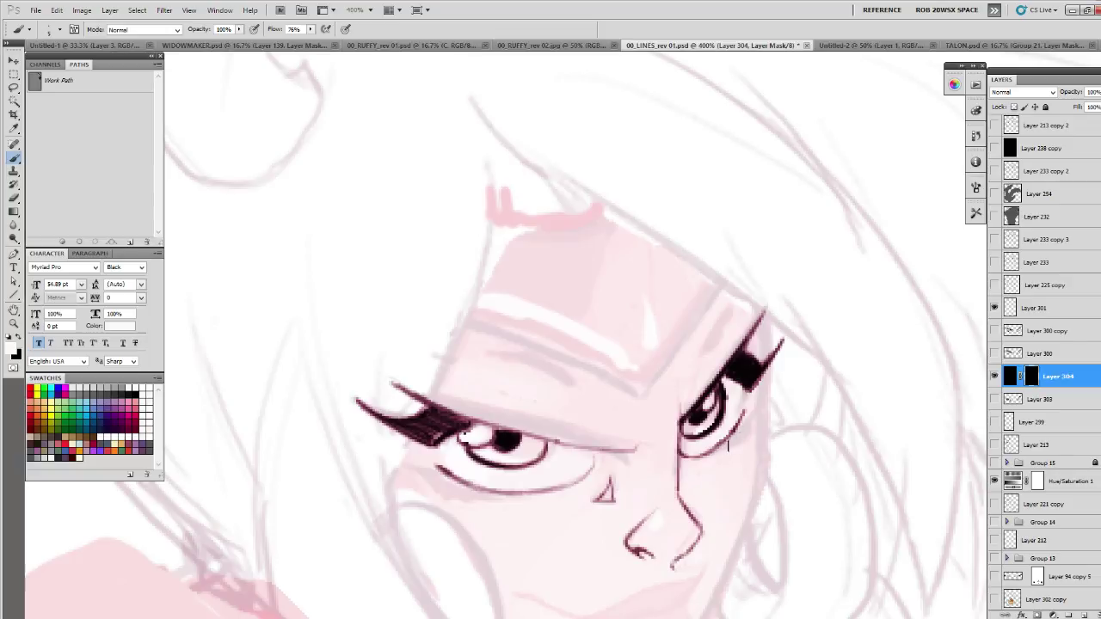
{"action": "mouse_move", "coordinate": [731, 436]}
{"action": "left_mouse_down"}
{"action": "mouse_move", "coordinate": [776, 418]}
{"action": "mouse_move", "coordinate": [705, 463]}
{"action": "left_mouse_up"}
{"action": "mouse_move", "coordinate": [771, 415]}
{"action": "left_mouse_down"}
{"action": "mouse_move", "coordinate": [746, 428]}
{"action": "mouse_move", "coordinate": [758, 423]}
{"action": "left_mouse_up"}
{"action": "left_click_drag", "start_coordinate": [690, 467], "coordinate": [753, 390]}
{"action": "mouse_move", "coordinate": [475, 389]}
{"action": "left_mouse_down"}
{"action": "mouse_move", "coordinate": [519, 420]}
{"action": "mouse_move", "coordinate": [548, 411]}
{"action": "mouse_move", "coordinate": [535, 417]}
{"action": "mouse_move", "coordinate": [577, 424]}
{"action": "mouse_move", "coordinate": [536, 427]}
{"action": "mouse_move", "coordinate": [574, 413]}
{"action": "mouse_move", "coordinate": [490, 394]}
{"action": "mouse_move", "coordinate": [513, 409]}
{"action": "mouse_move", "coordinate": [479, 389]}
{"action": "mouse_move", "coordinate": [563, 415]}
{"action": "mouse_move", "coordinate": [517, 402]}
{"action": "mouse_move", "coordinate": [667, 387]}
{"action": "left_mouse_up"}
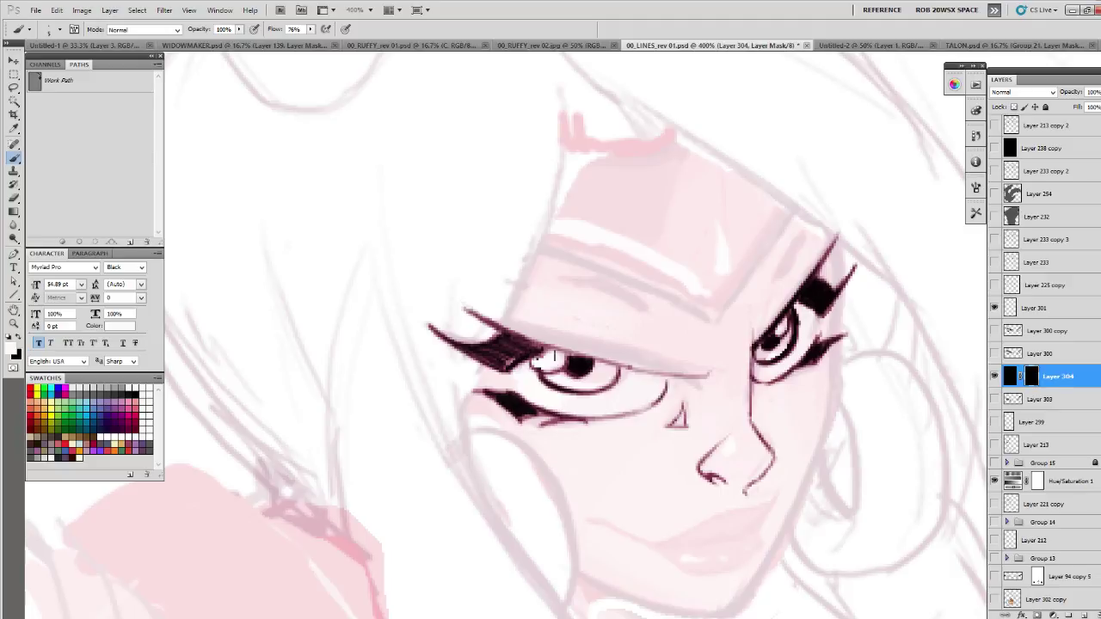
- Thicken the near eye's upper lid line from the outer lashes to the inner corner
{"action": "left_click_drag", "start_coordinate": [478, 316], "coordinate": [599, 357]}
{"action": "left_click_drag", "start_coordinate": [533, 342], "coordinate": [688, 376]}
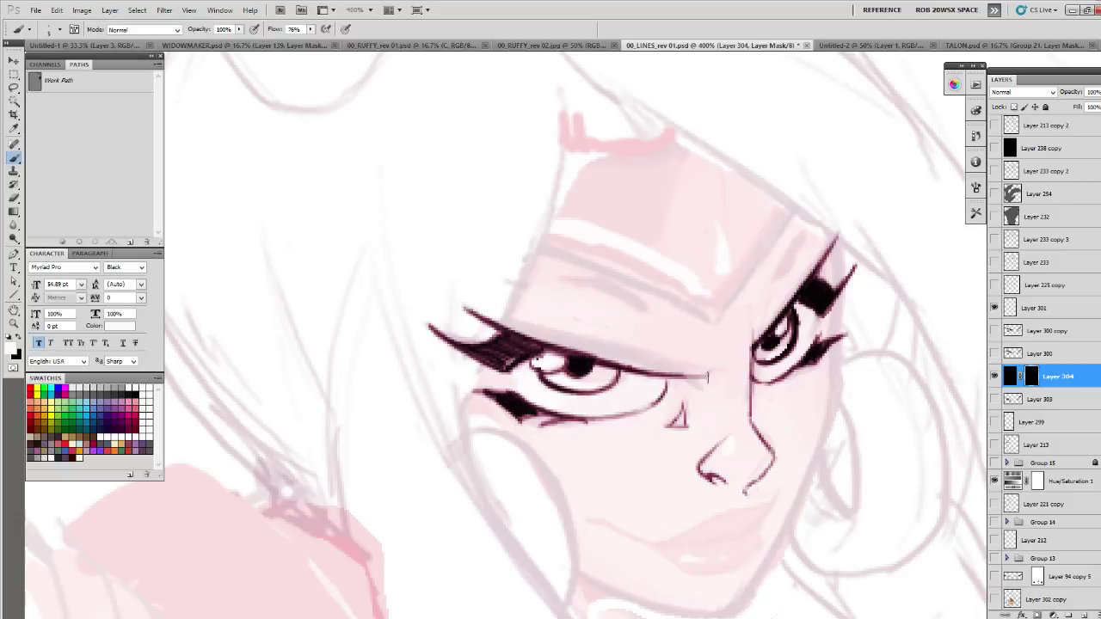
{"action": "key", "text": "z"}
{"action": "key", "text": "ctrl+1"}
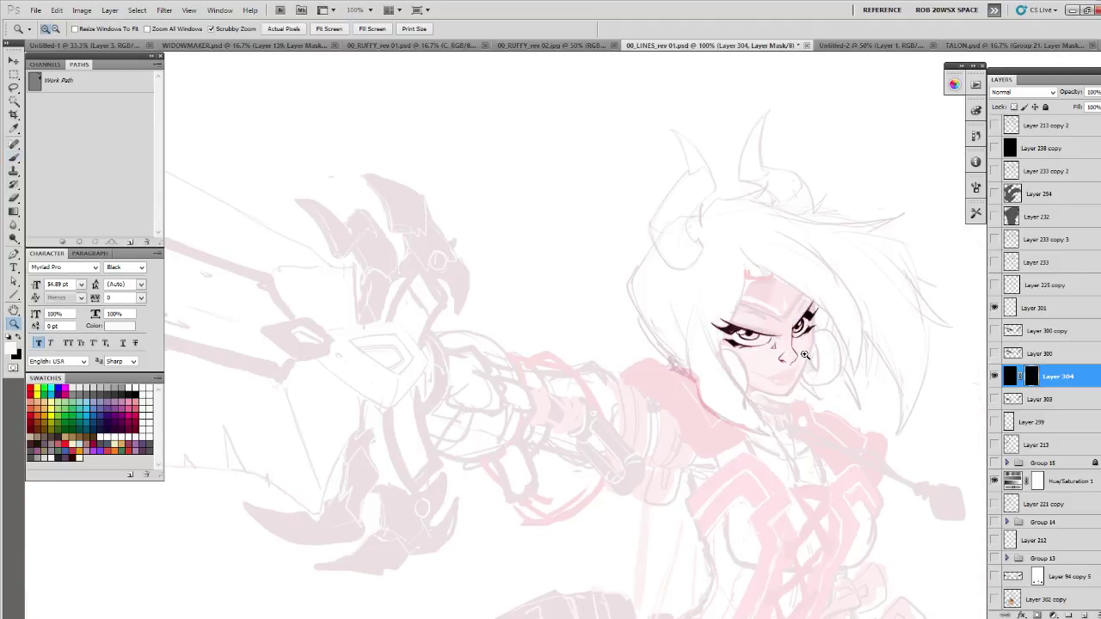
{"action": "left_click", "coordinate": [804, 351]}
{"action": "left_click", "coordinate": [804, 351]}
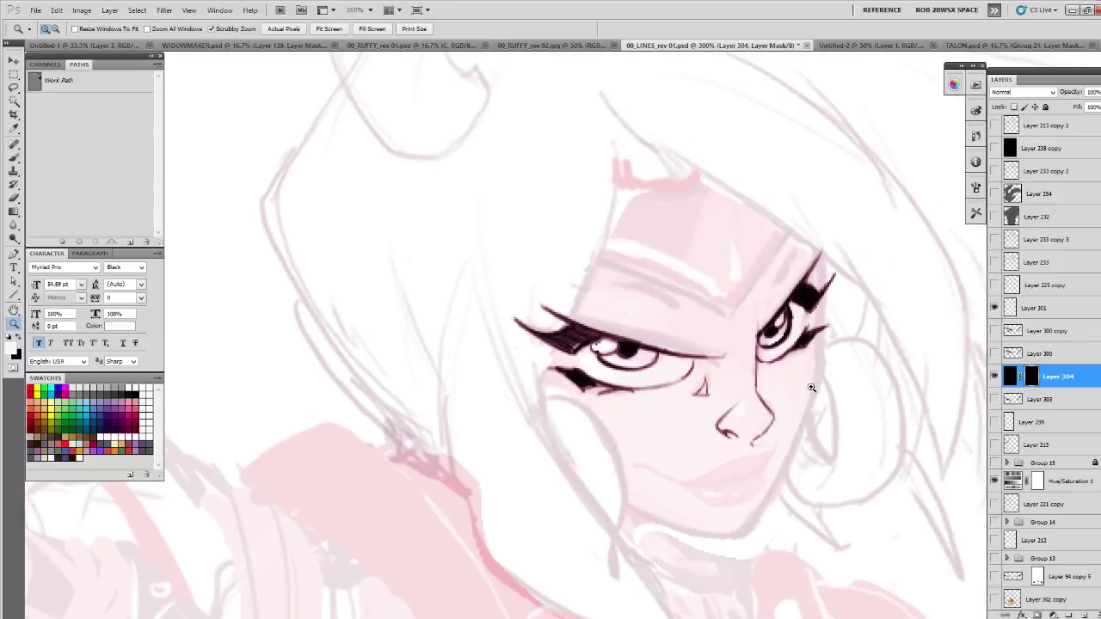
- Ink the face contour from the far eye's lashes down the cheek, around the chin and along the near jaw
{"action": "key", "text": "b"}
{"action": "left_click_drag", "start_coordinate": [849, 404], "coordinate": [843, 407]}
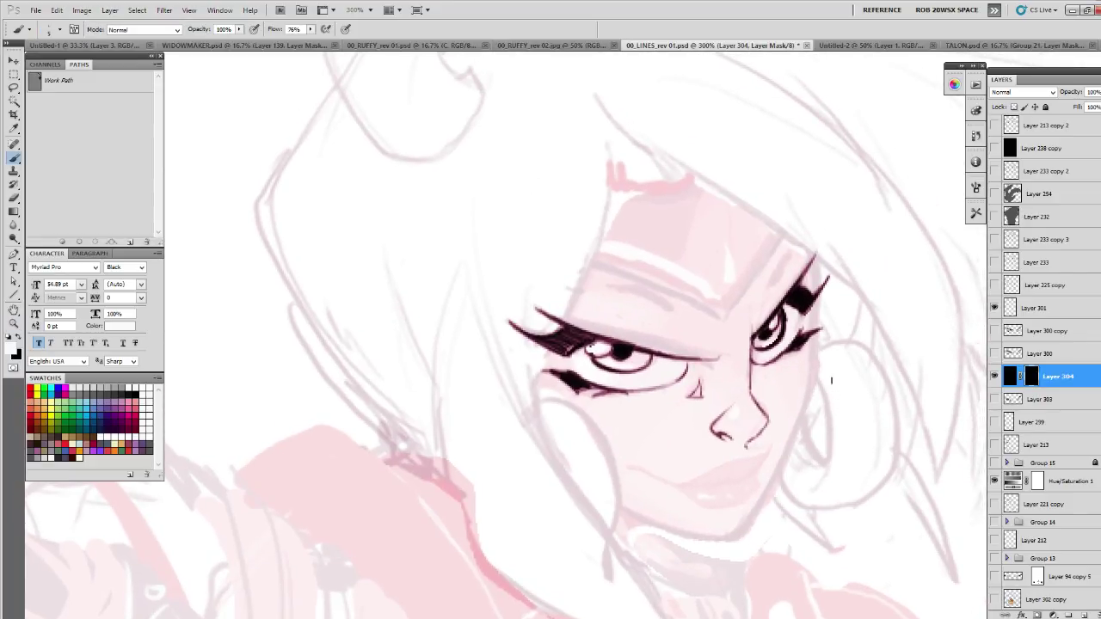
{"action": "scroll", "coordinate": [814, 259], "scroll_direction": "up", "scroll_amount": 1}
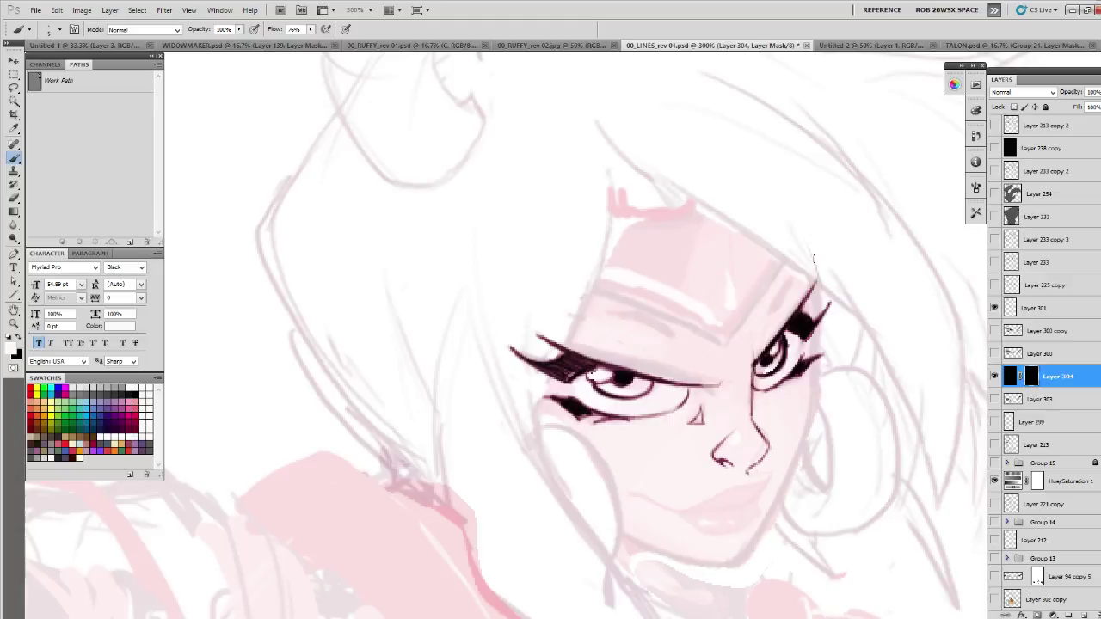
{"action": "left_click_drag", "start_coordinate": [817, 304], "coordinate": [812, 427]}
{"action": "mouse_move", "coordinate": [812, 427]}
{"action": "left_mouse_down"}
{"action": "mouse_move", "coordinate": [878, 368]}
{"action": "mouse_move", "coordinate": [870, 381]}
{"action": "mouse_move", "coordinate": [867, 350]}
{"action": "mouse_move", "coordinate": [865, 401]}
{"action": "mouse_move", "coordinate": [795, 530]}
{"action": "mouse_move", "coordinate": [800, 521]}
{"action": "mouse_move", "coordinate": [775, 530]}
{"action": "mouse_move", "coordinate": [691, 513]}
{"action": "left_mouse_up"}
{"action": "scroll", "coordinate": [874, 374], "scroll_direction": "up", "scroll_amount": 1}
{"action": "left_click_drag", "start_coordinate": [812, 531], "coordinate": [541, 476]}
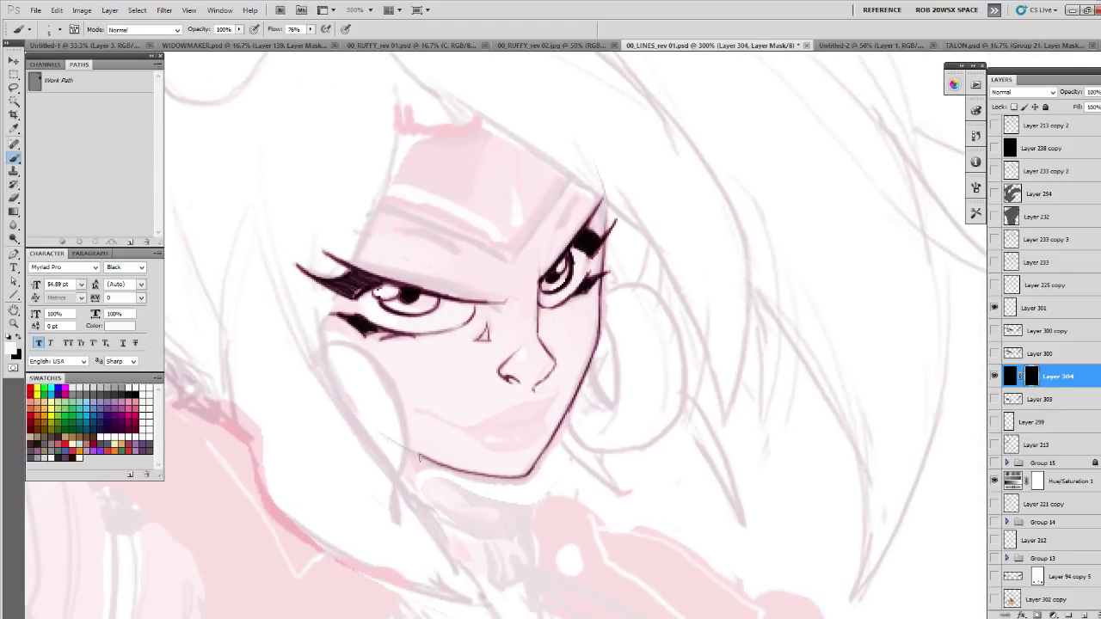
{"action": "mouse_move", "coordinate": [394, 446]}
{"action": "left_mouse_down"}
{"action": "mouse_move", "coordinate": [487, 476]}
{"action": "mouse_move", "coordinate": [530, 475]}
{"action": "left_mouse_up"}
{"action": "mouse_move", "coordinate": [632, 390]}
{"action": "left_mouse_down"}
{"action": "mouse_move", "coordinate": [714, 422]}
{"action": "mouse_move", "coordinate": [829, 401]}
{"action": "left_mouse_up"}
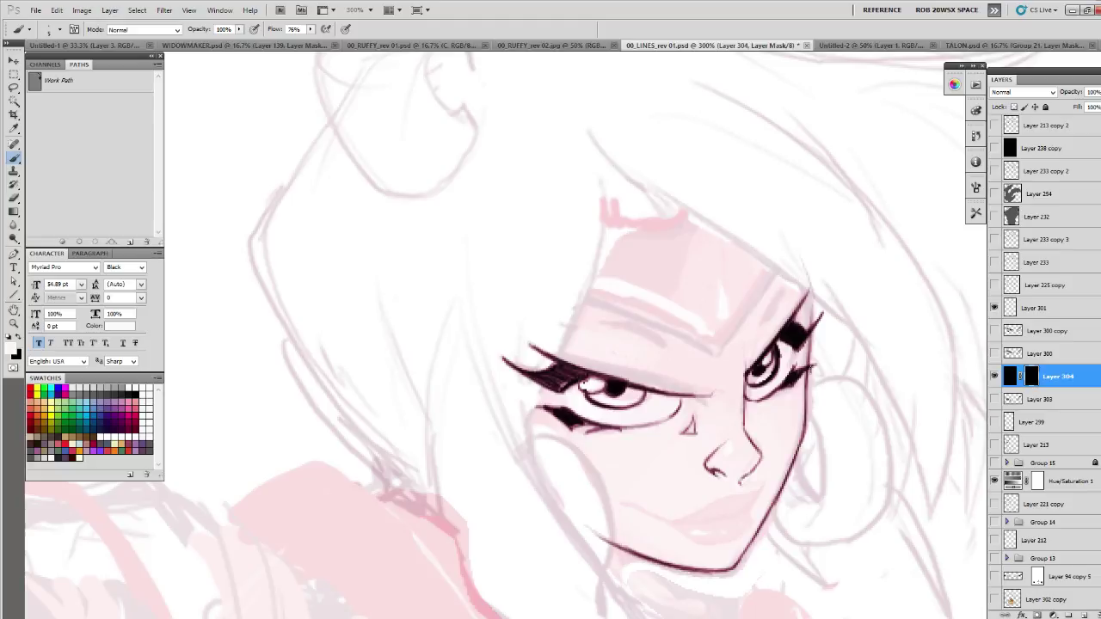
- Ink the smirking mouth line, the upper lip and the far edge of the lower lip on Layer 304's mask
{"action": "key", "text": "z"}
{"action": "left_click", "coordinate": [812, 402], "text": "alt"}
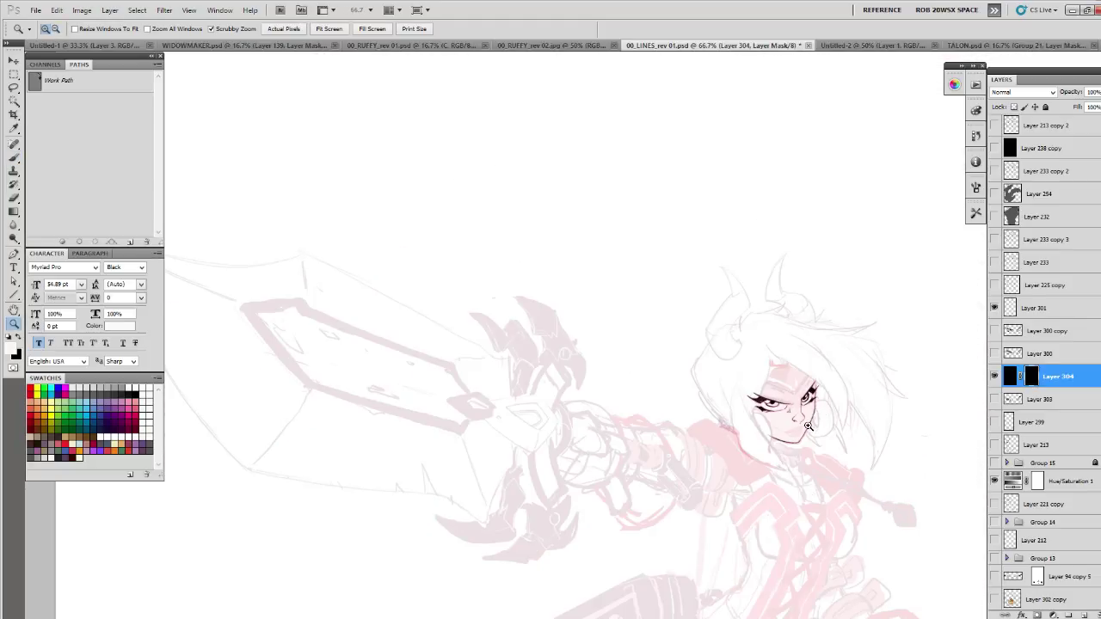
{"action": "left_click", "coordinate": [821, 413]}
{"action": "key", "text": "b"}
{"action": "scroll", "coordinate": [839, 430], "scroll_direction": "down", "scroll_amount": 2}
{"action": "mouse_move", "coordinate": [839, 430]}
{"action": "left_mouse_down"}
{"action": "mouse_move", "coordinate": [842, 415]}
{"action": "mouse_move", "coordinate": [830, 438]}
{"action": "mouse_move", "coordinate": [815, 428]}
{"action": "mouse_move", "coordinate": [792, 453]}
{"action": "mouse_move", "coordinate": [736, 463]}
{"action": "mouse_move", "coordinate": [779, 440]}
{"action": "mouse_move", "coordinate": [810, 441]}
{"action": "mouse_move", "coordinate": [831, 421]}
{"action": "mouse_move", "coordinate": [812, 443]}
{"action": "mouse_move", "coordinate": [728, 461]}
{"action": "mouse_move", "coordinate": [693, 445]}
{"action": "mouse_move", "coordinate": [727, 461]}
{"action": "left_mouse_up"}
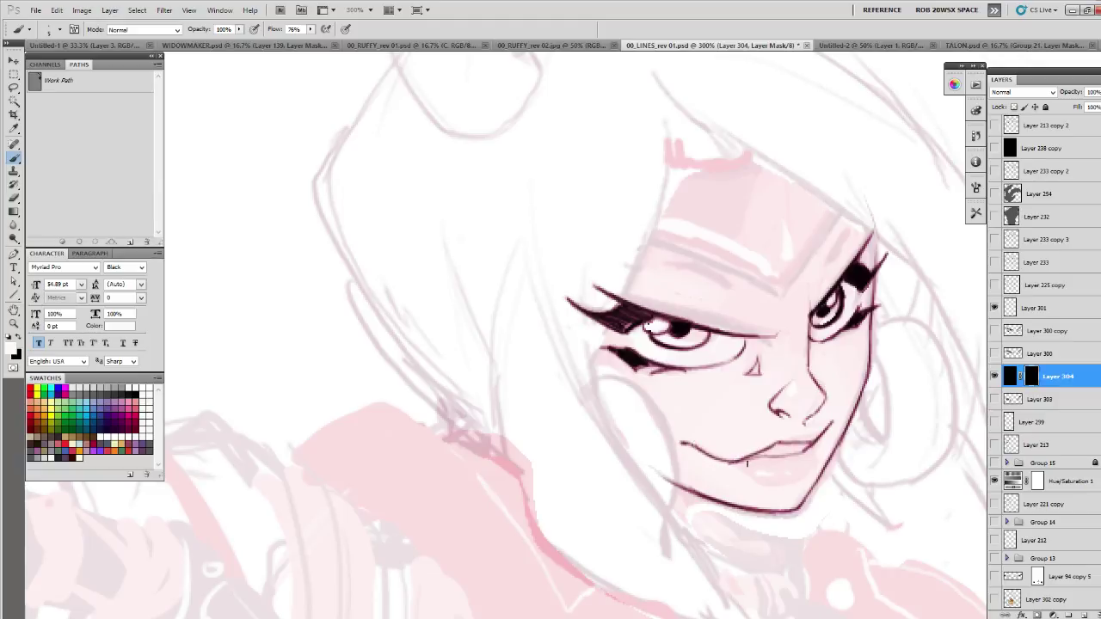
{"action": "mouse_move", "coordinate": [798, 451]}
{"action": "left_mouse_down"}
{"action": "mouse_move", "coordinate": [789, 458]}
{"action": "mouse_move", "coordinate": [831, 425]}
{"action": "mouse_move", "coordinate": [792, 456]}
{"action": "mouse_move", "coordinate": [787, 436]}
{"action": "left_mouse_up"}
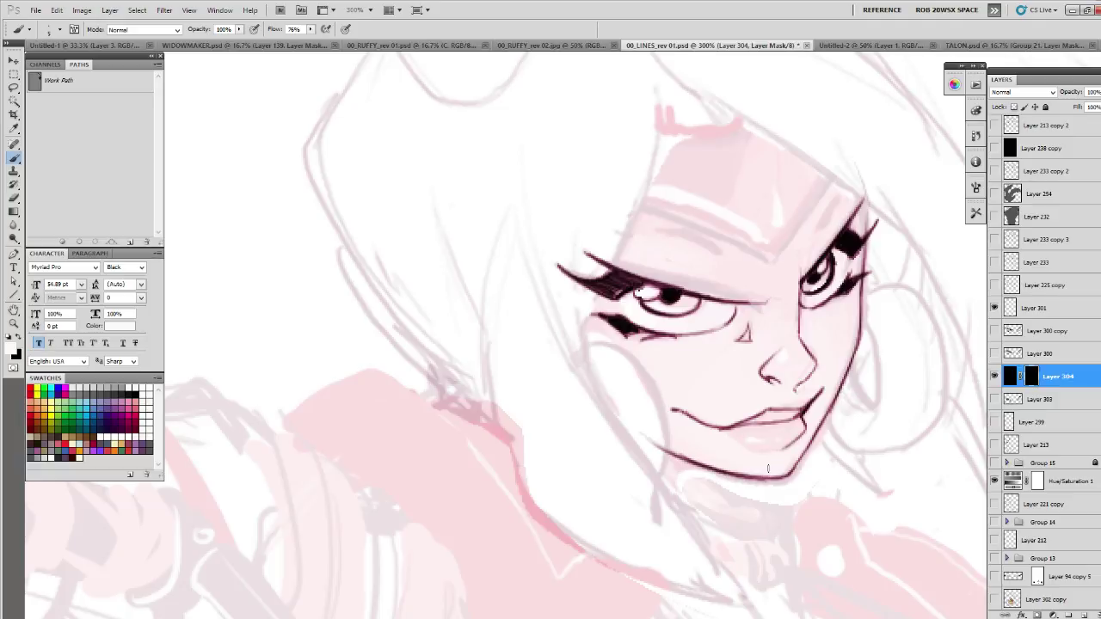
- Fill out the near eye's lower and upper lashes and touch up the far eye's upper lashes
{"action": "key", "text": "z"}
{"action": "left_click", "coordinate": [779, 449], "text": "alt"}
{"action": "left_click", "coordinate": [779, 449], "text": "alt"}
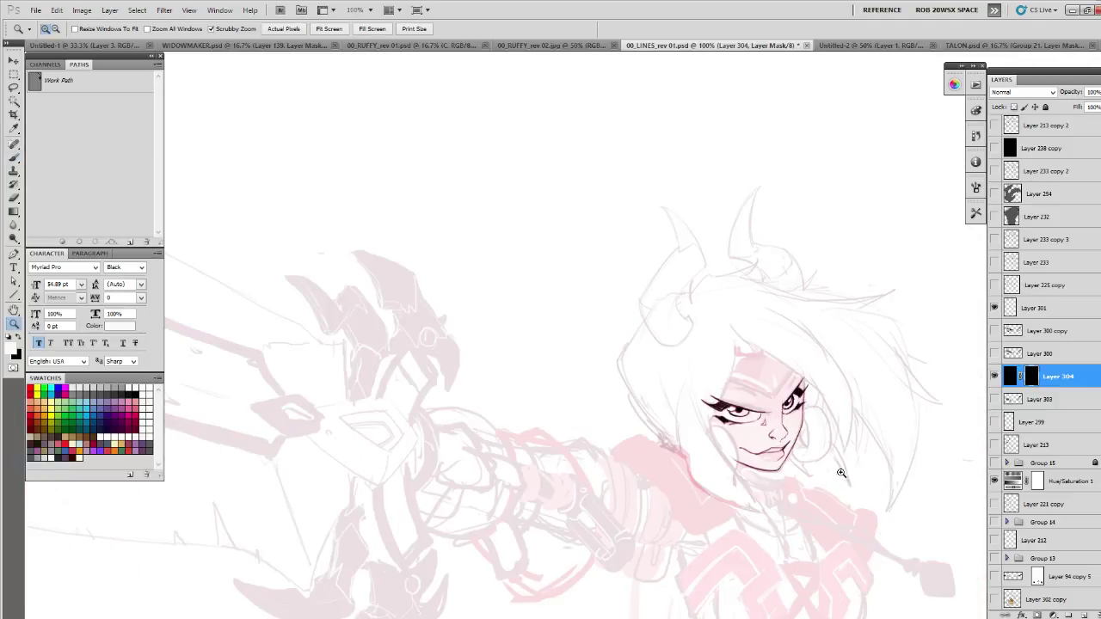
{"action": "left_click_drag", "start_coordinate": [837, 474], "coordinate": [770, 448]}
{"action": "left_click", "coordinate": [737, 415]}
{"action": "left_click", "coordinate": [736, 415]}
{"action": "key", "text": "b"}
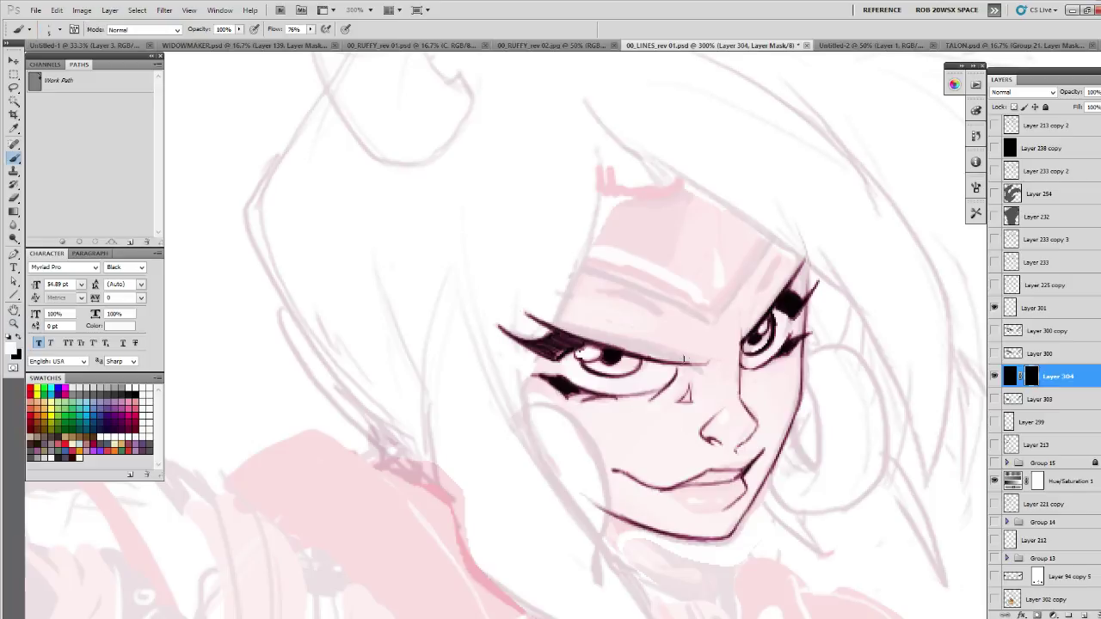
{"action": "mouse_move", "coordinate": [609, 394]}
{"action": "left_mouse_down"}
{"action": "mouse_move", "coordinate": [650, 395]}
{"action": "mouse_move", "coordinate": [566, 398]}
{"action": "mouse_move", "coordinate": [559, 377]}
{"action": "mouse_move", "coordinate": [581, 387]}
{"action": "left_mouse_up"}
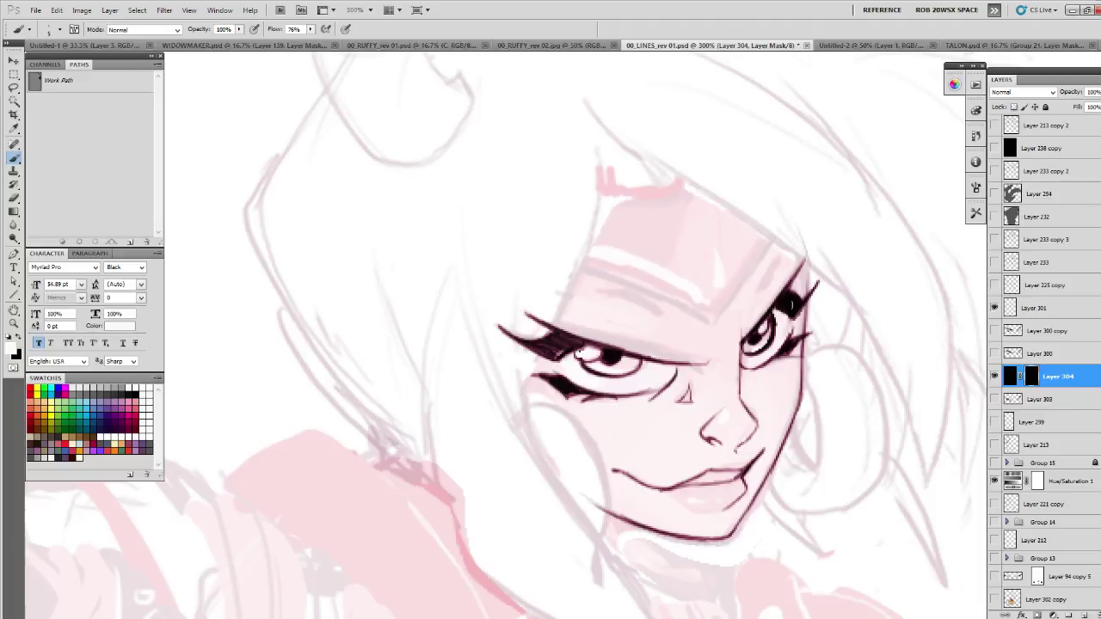
{"action": "left_click_drag", "start_coordinate": [800, 309], "coordinate": [813, 294]}
{"action": "left_click_drag", "start_coordinate": [516, 347], "coordinate": [568, 365]}
{"action": "left_click_drag", "start_coordinate": [508, 344], "coordinate": [563, 365]}
- Reshape the far eye's upper lashes and inner edge by alternately revealing and hiding paint on Layer 304's mask
{"action": "key", "text": "z"}
{"action": "left_click", "coordinate": [748, 400], "text": "alt"}
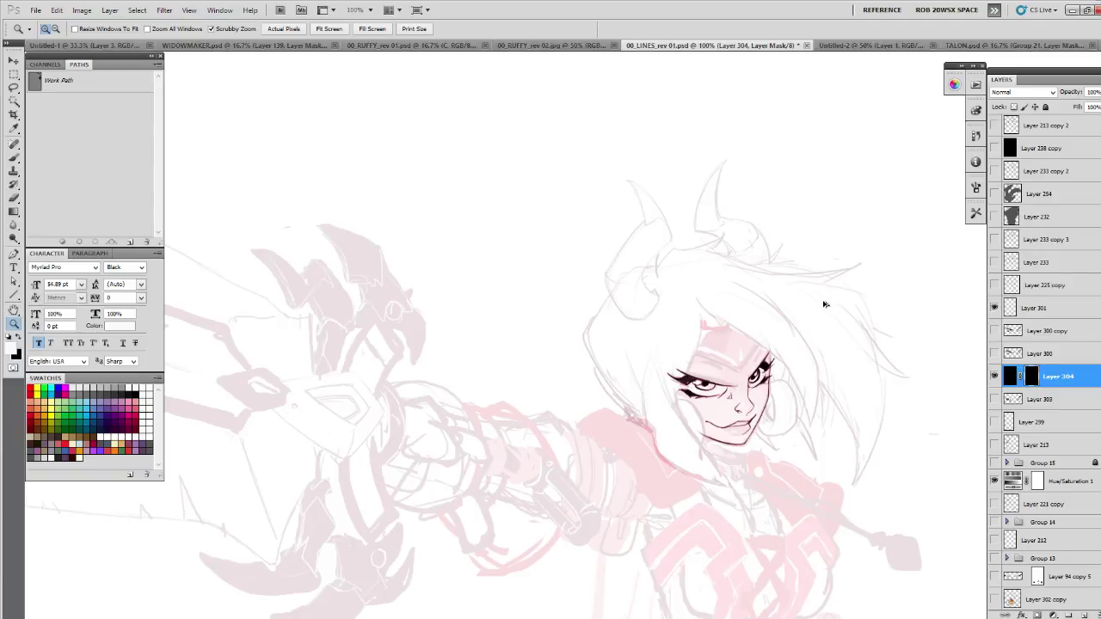
{"action": "left_click", "coordinate": [773, 365]}
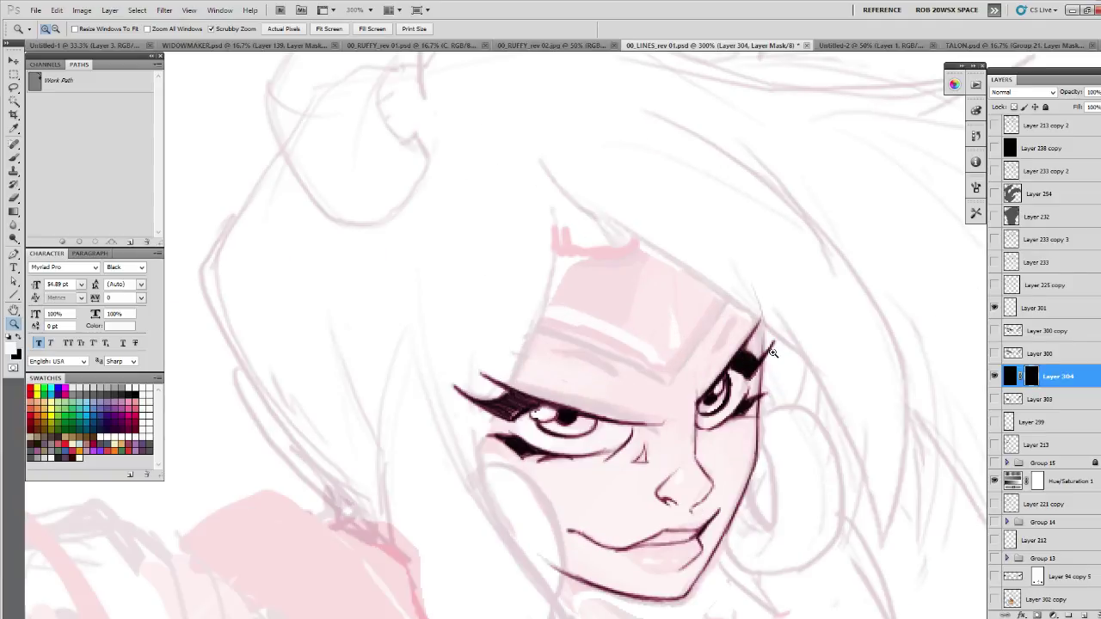
{"action": "key", "text": "b"}
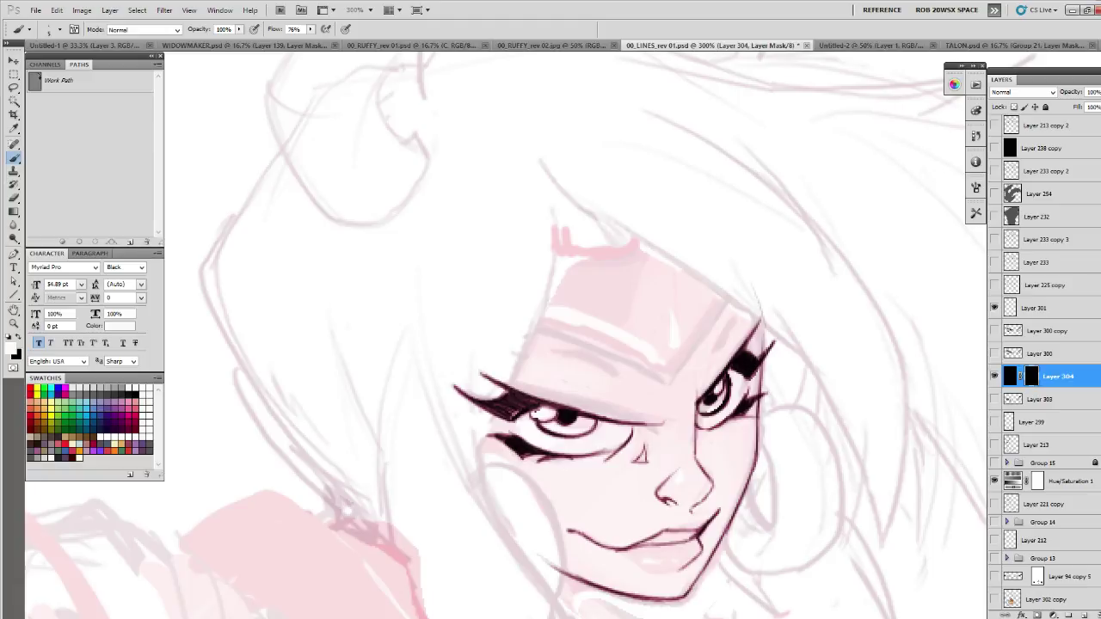
{"action": "key", "text": "x"}
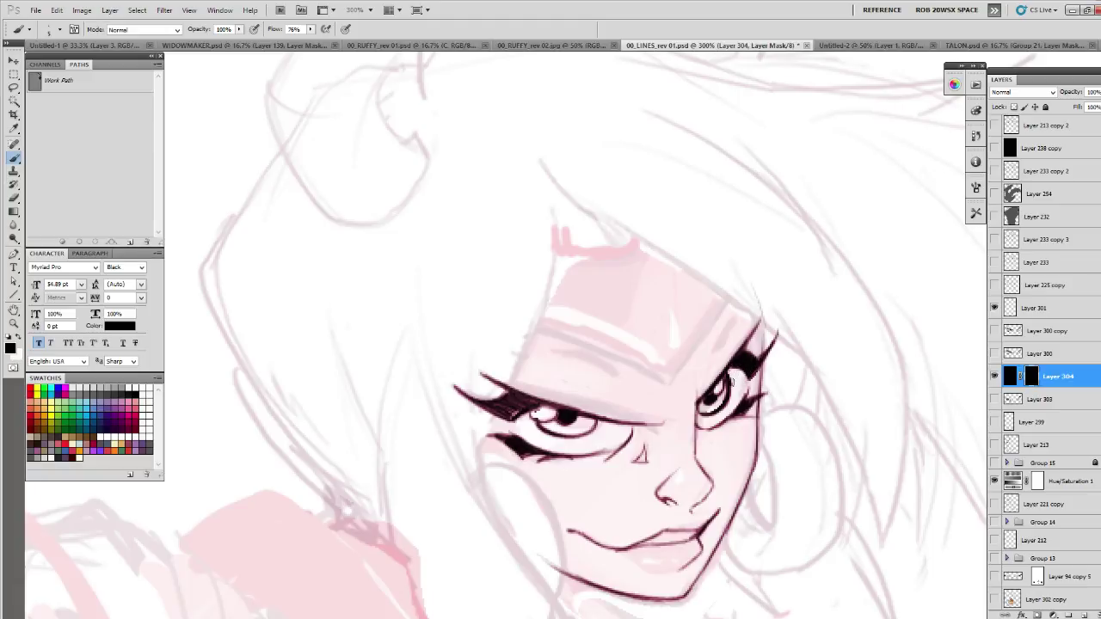
{"action": "key", "text": "x"}
{"action": "mouse_move", "coordinate": [693, 411]}
{"action": "left_mouse_down"}
{"action": "mouse_move", "coordinate": [714, 451]}
{"action": "mouse_move", "coordinate": [700, 445]}
{"action": "left_mouse_up"}
{"action": "key", "text": "ctrl+z"}
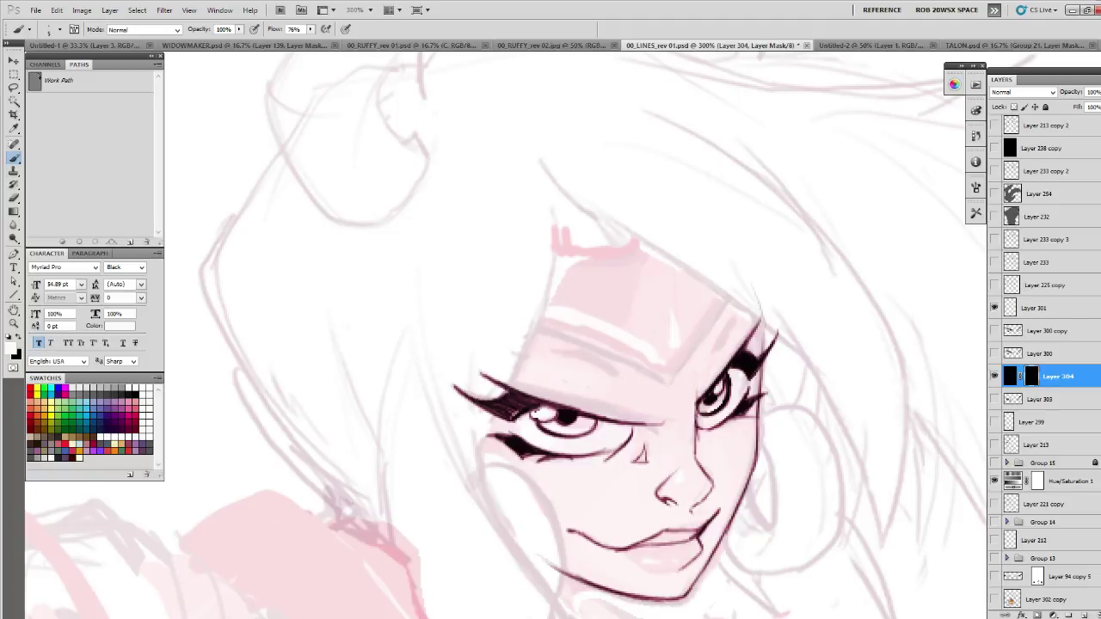
{"action": "scroll", "coordinate": [718, 384], "scroll_direction": "up", "scroll_amount": 1}
{"action": "key", "text": "z"}
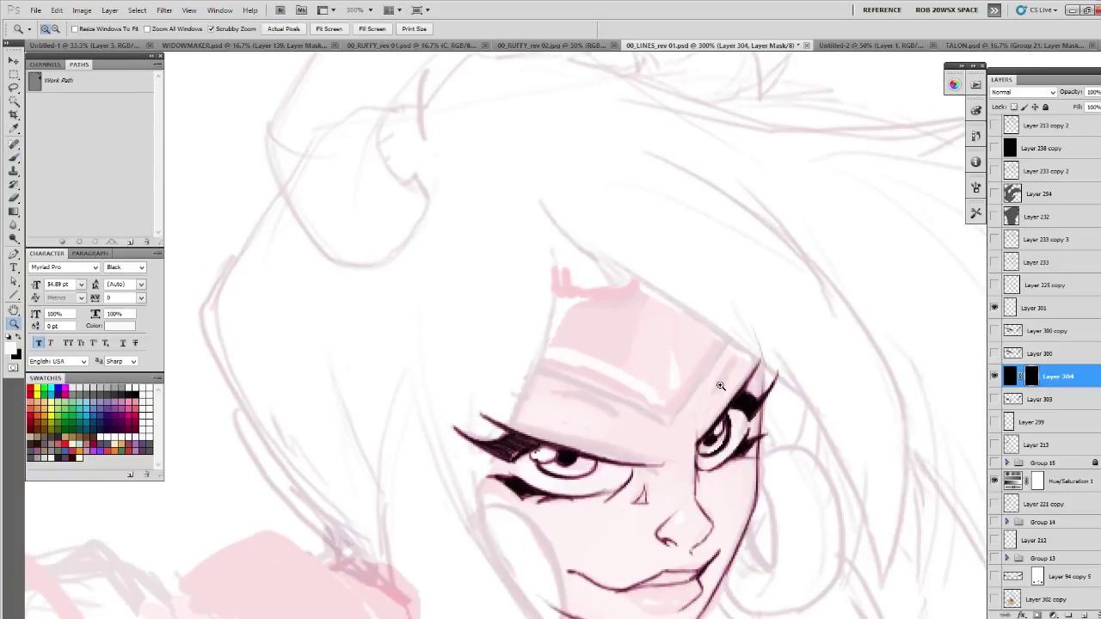
- Touch up the upper lip's far corner and the near eye's outer lashes on Layer 304's mask
{"action": "left_click", "coordinate": [721, 387], "text": "alt"}
{"action": "left_click", "coordinate": [731, 394]}
{"action": "left_click", "coordinate": [729, 396]}
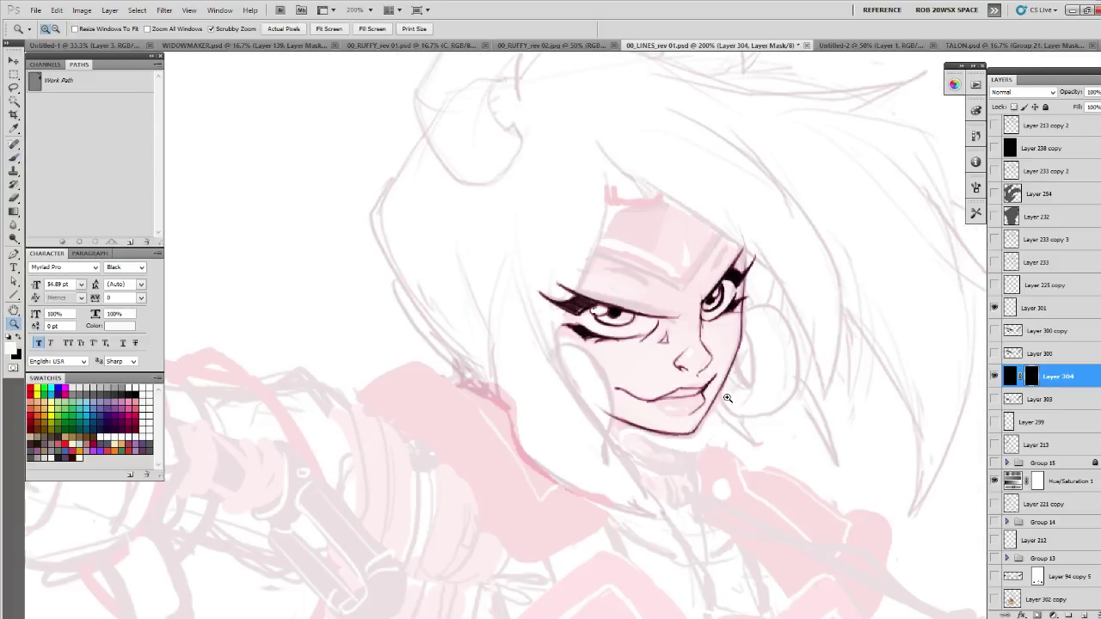
{"action": "key", "text": "b"}
{"action": "left_click_drag", "start_coordinate": [706, 381], "coordinate": [728, 413]}
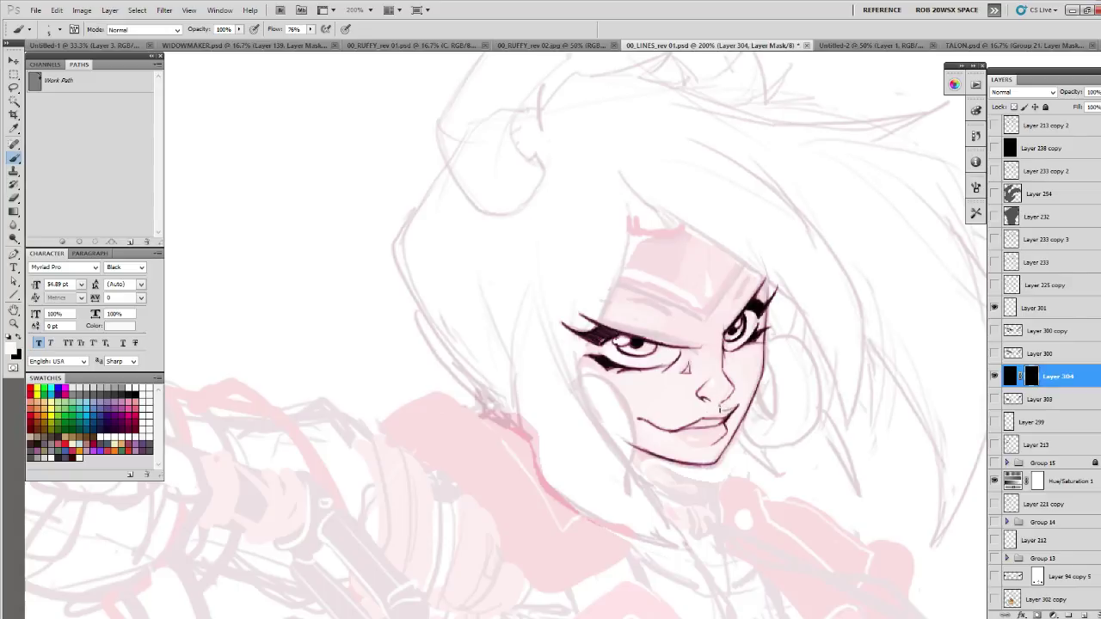
{"action": "key", "text": "x"}
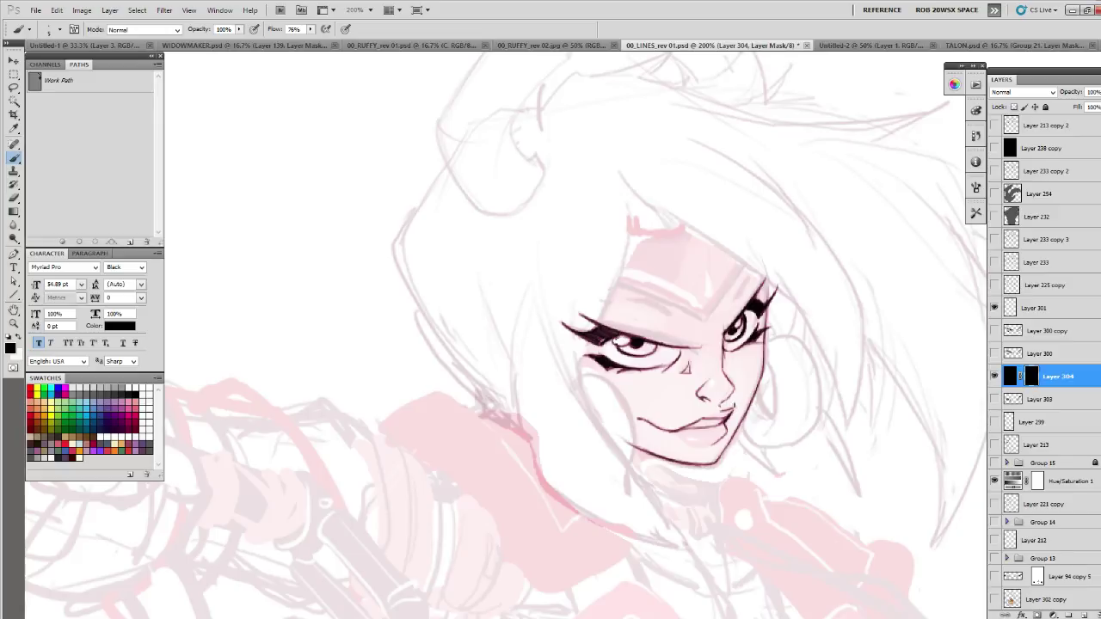
{"action": "key", "text": "x"}
{"action": "mouse_move", "coordinate": [595, 348]}
{"action": "left_mouse_down"}
{"action": "mouse_move", "coordinate": [615, 364]}
{"action": "mouse_move", "coordinate": [599, 349]}
{"action": "left_mouse_up"}
{"action": "left_click_drag", "start_coordinate": [754, 349], "coordinate": [750, 366]}
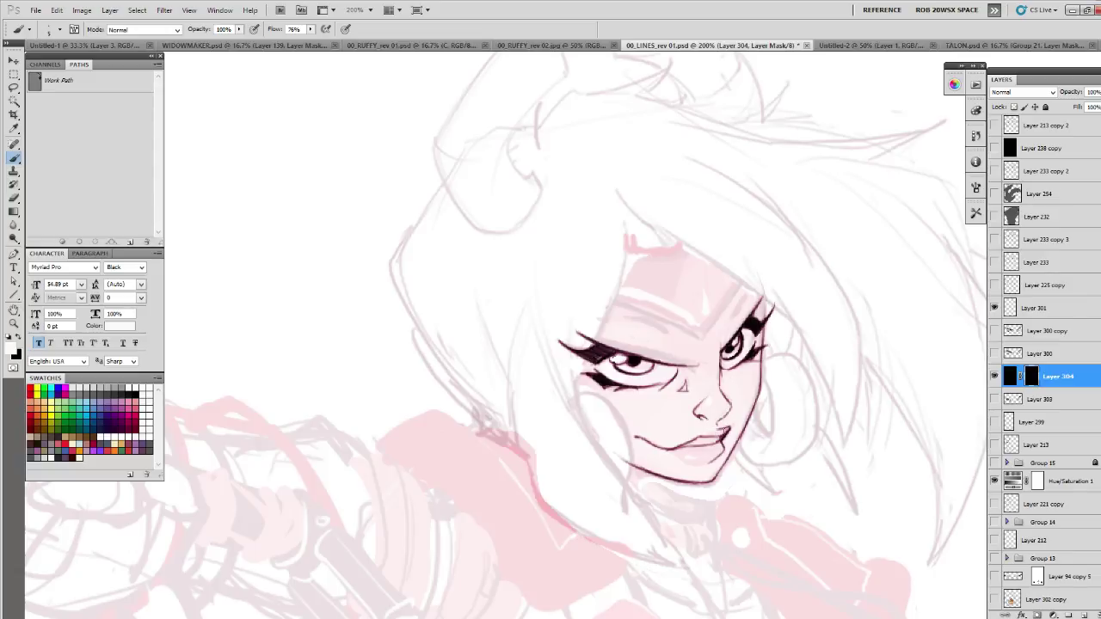
{"action": "key", "text": "x"}
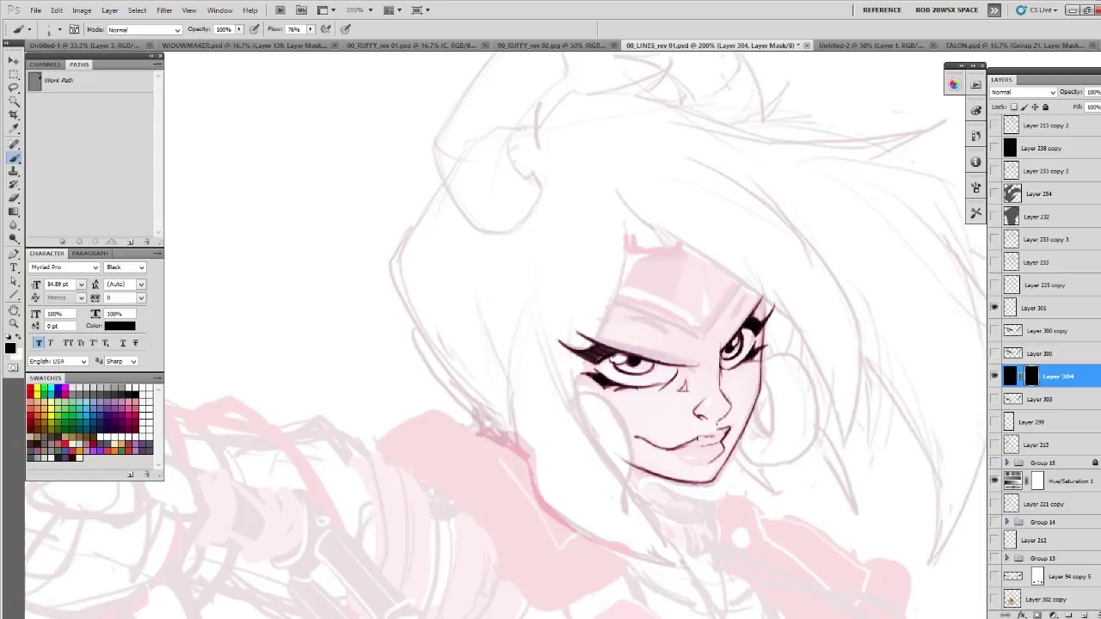
- Refine the parting line of the lips and the near mouth corner by alternately revealing and hiding paint on the mask
{"action": "key", "text": "x"}
{"action": "mouse_move", "coordinate": [669, 449]}
{"action": "left_mouse_down"}
{"action": "mouse_move", "coordinate": [721, 435]}
{"action": "mouse_move", "coordinate": [662, 451]}
{"action": "mouse_move", "coordinate": [710, 446]}
{"action": "mouse_move", "coordinate": [727, 427]}
{"action": "mouse_move", "coordinate": [722, 454]}
{"action": "mouse_move", "coordinate": [712, 421]}
{"action": "mouse_move", "coordinate": [626, 355]}
{"action": "left_mouse_up"}
{"action": "key", "text": "x"}
{"action": "key", "text": "x"}
{"action": "key", "text": "x"}
{"action": "key", "text": "x"}
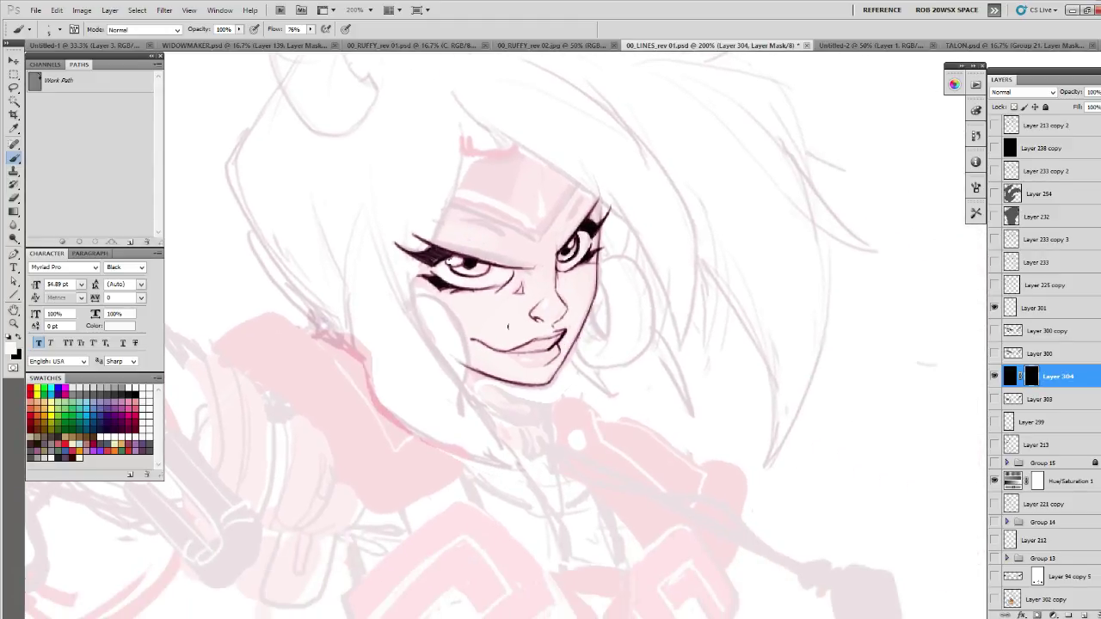
{"action": "key", "text": "x"}
{"action": "mouse_move", "coordinate": [472, 340]}
{"action": "left_mouse_down"}
{"action": "mouse_move", "coordinate": [511, 352]}
{"action": "mouse_move", "coordinate": [464, 333]}
{"action": "left_mouse_up"}
{"action": "key", "text": "x"}
{"action": "key", "text": "x"}
{"action": "key", "text": "x"}
- Reshape the smirk's near corner and trim the end of its crease line on Layer 304's mask
{"action": "left_click_drag", "start_coordinate": [502, 259], "coordinate": [674, 362]}
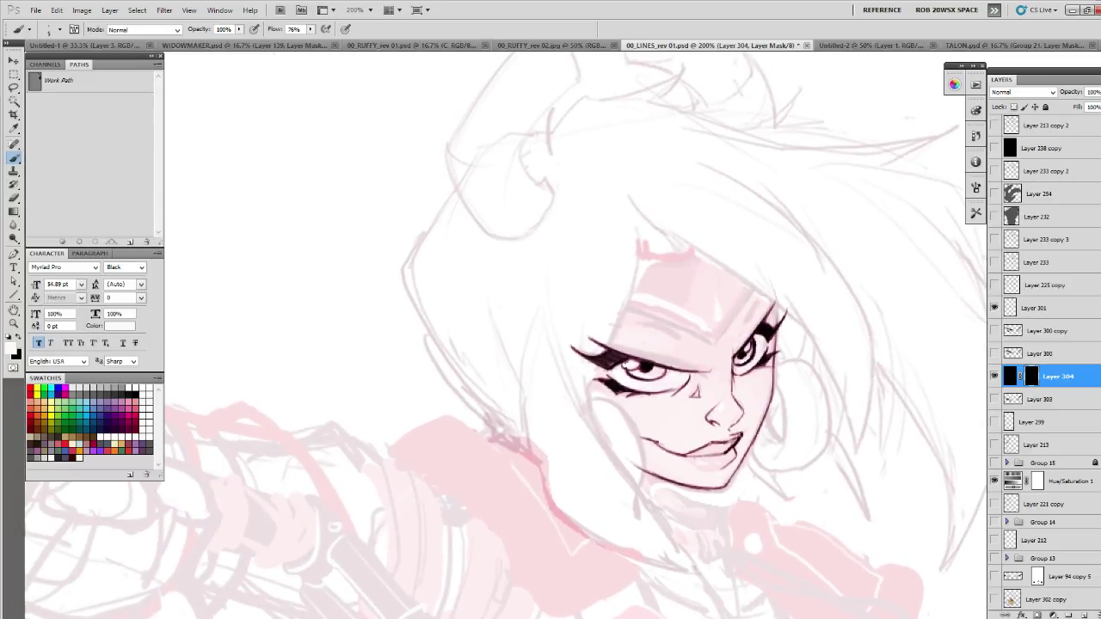
{"action": "key", "text": "x"}
{"action": "left_click_drag", "start_coordinate": [674, 440], "coordinate": [865, 397]}
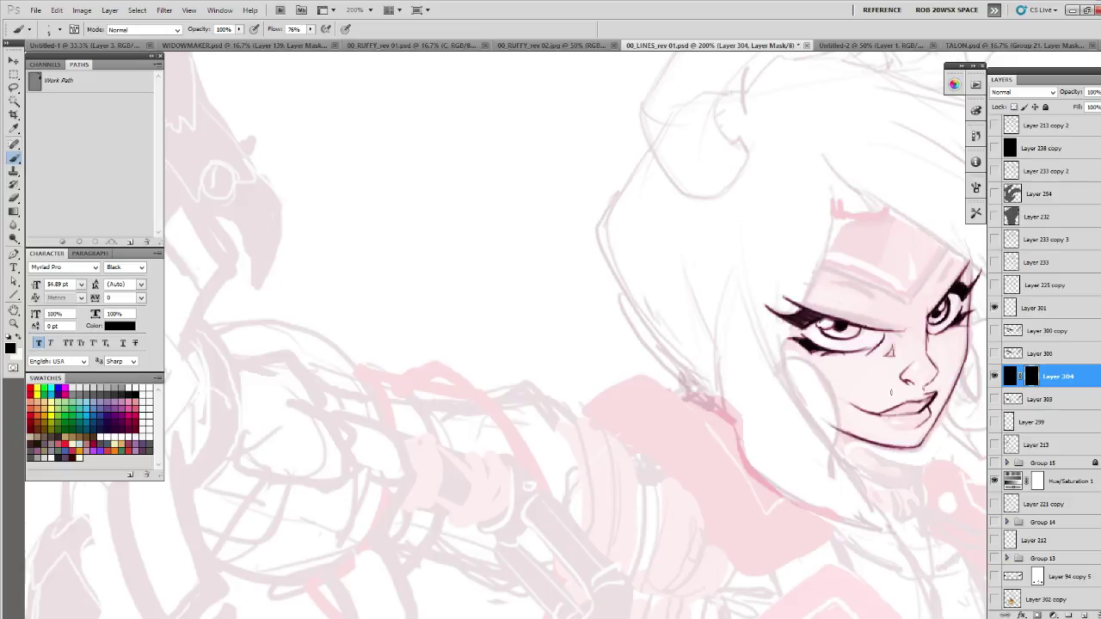
{"action": "key", "text": "x"}
{"action": "left_click_drag", "start_coordinate": [912, 423], "coordinate": [835, 429]}
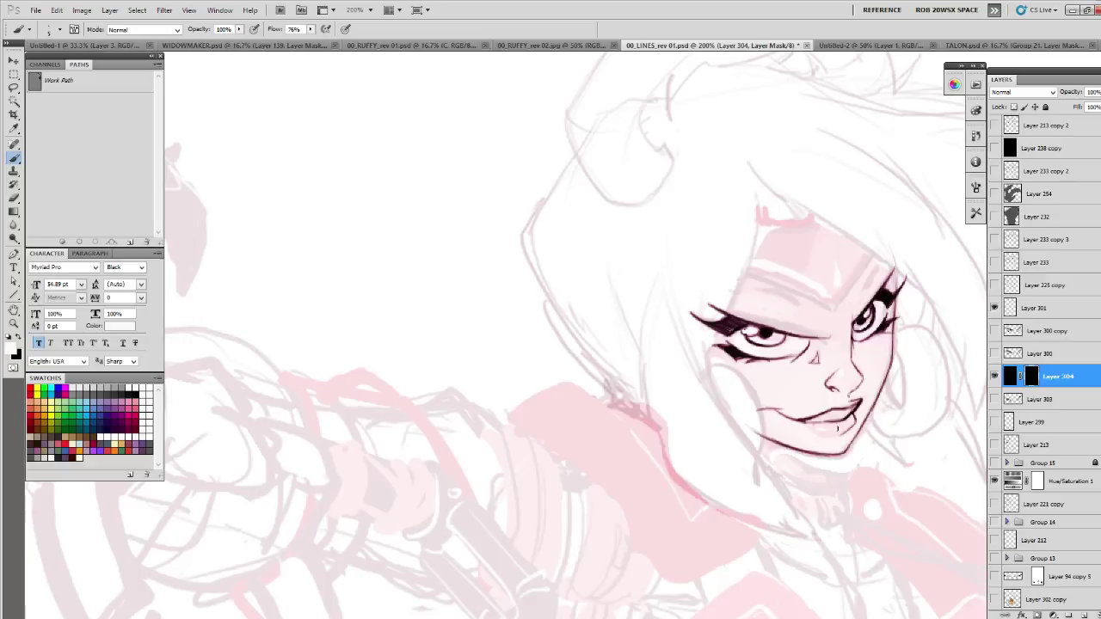
{"action": "mouse_move", "coordinate": [856, 410]}
{"action": "left_mouse_down"}
{"action": "mouse_move", "coordinate": [843, 437]}
{"action": "mouse_move", "coordinate": [786, 417]}
{"action": "left_mouse_up"}
{"action": "key", "text": "ctrl+z"}
{"action": "key", "text": "x"}
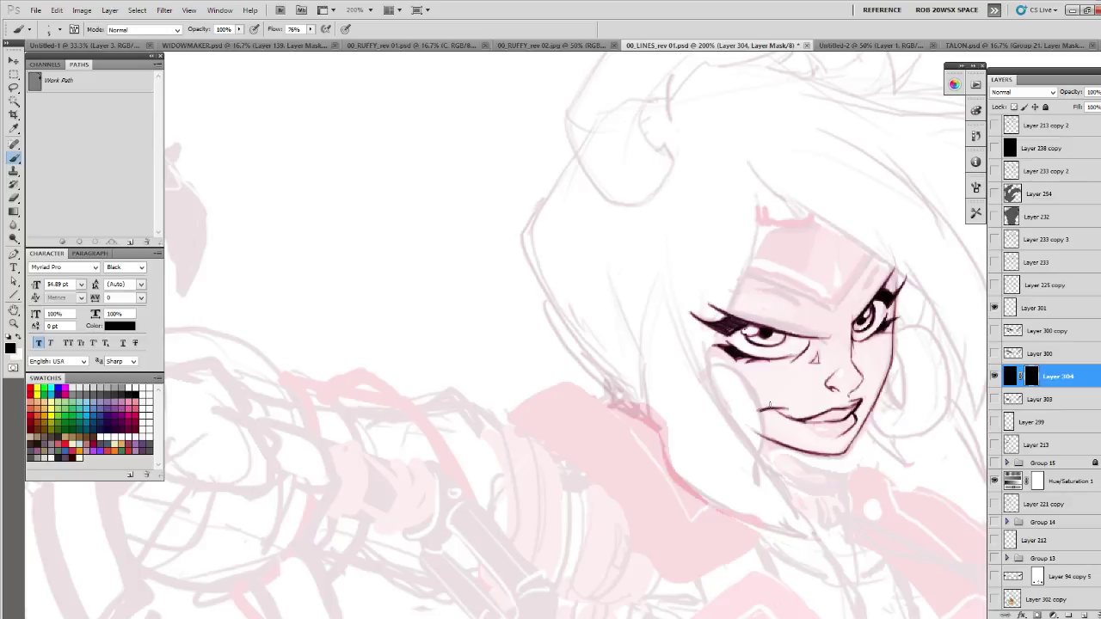
{"action": "left_click_drag", "start_coordinate": [754, 413], "coordinate": [764, 407]}
- Clean up and reinforce the far cheek contour just below the far eye's lashes
{"action": "left_click_drag", "start_coordinate": [909, 503], "coordinate": [786, 484]}
{"action": "left_click_drag", "start_coordinate": [776, 327], "coordinate": [772, 373]}
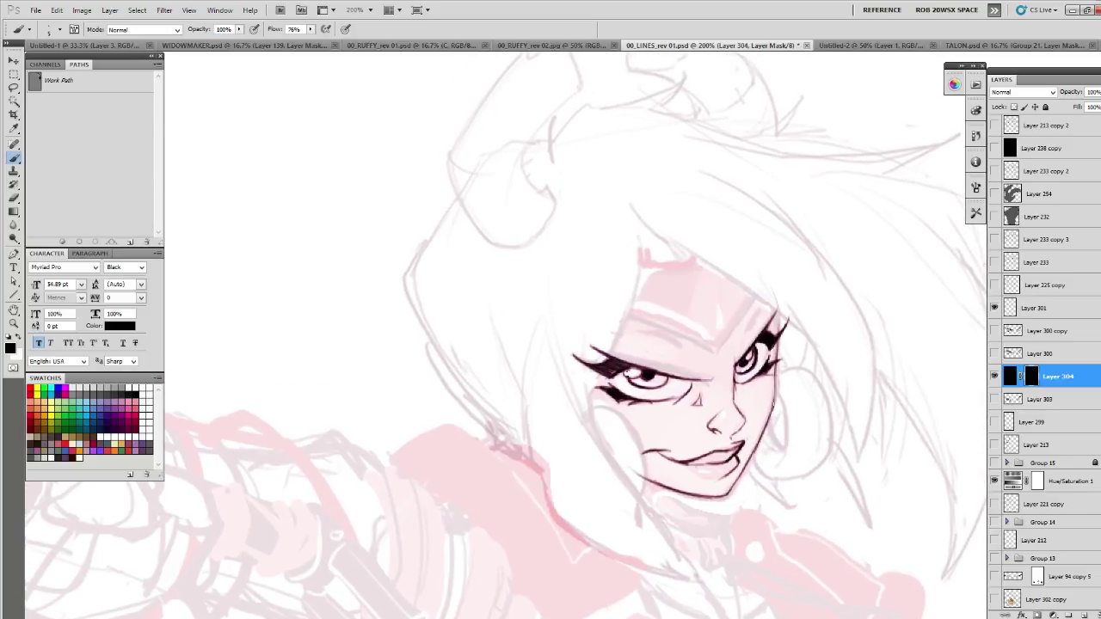
{"action": "key", "text": "x"}
{"action": "left_click_drag", "start_coordinate": [776, 362], "coordinate": [772, 399]}
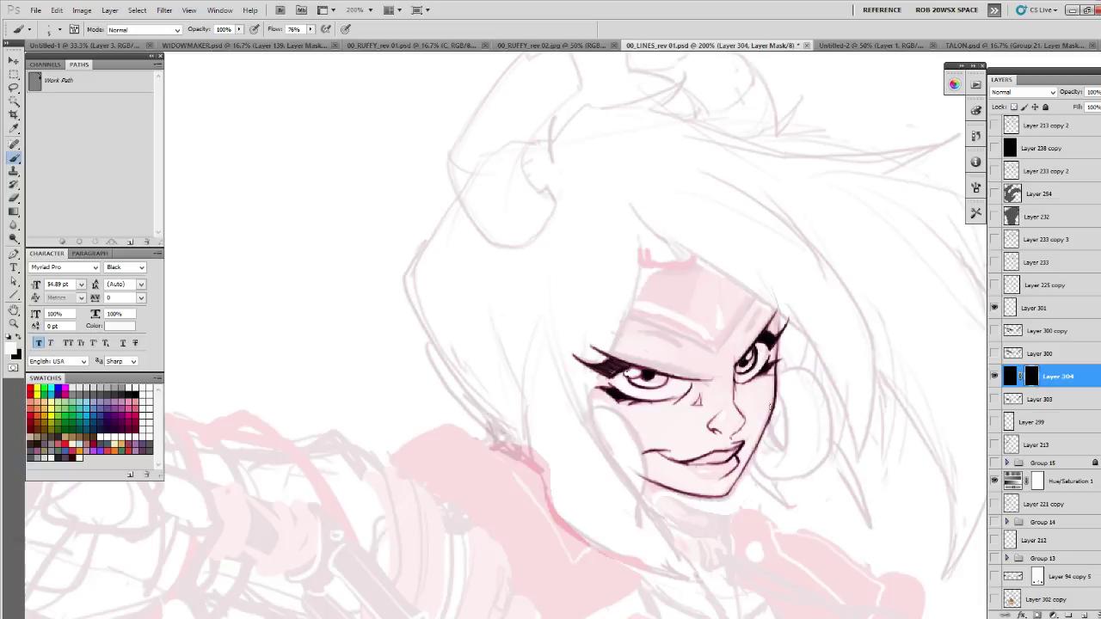
{"action": "key", "text": "x"}
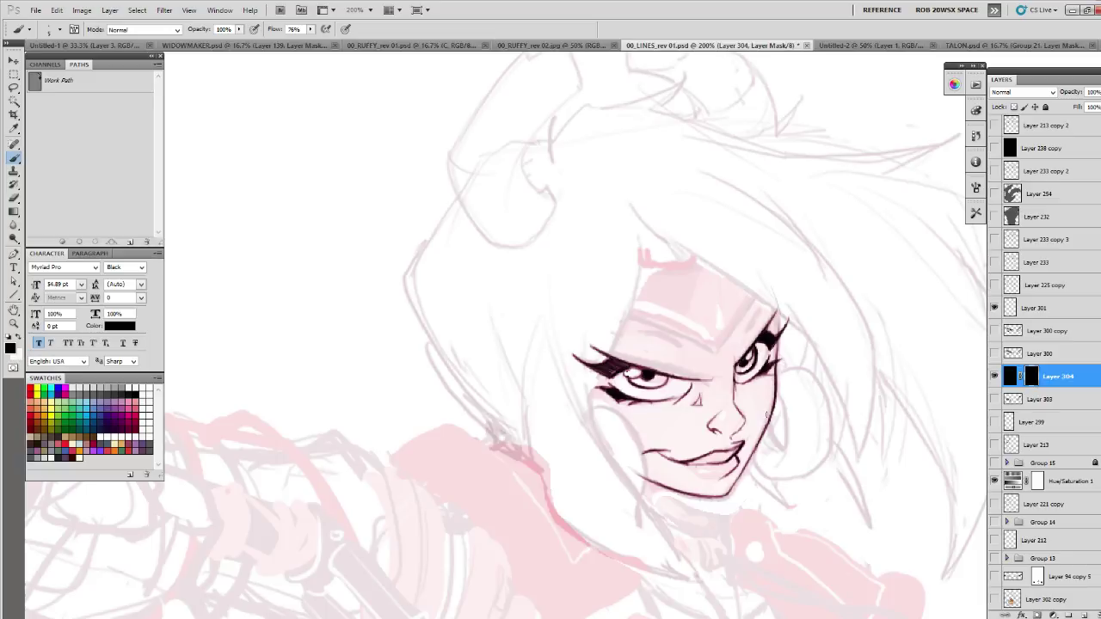
{"action": "key", "text": "x"}
- Ink the far eyebrow and the arched near eyebrow above the eyes on Layer 304's mask
{"action": "key", "text": "z"}
{"action": "left_click", "coordinate": [750, 477], "text": "alt"}
{"action": "left_click", "coordinate": [751, 478], "text": "alt"}
{"action": "mouse_move", "coordinate": [763, 486]}
{"action": "left_mouse_down"}
{"action": "mouse_move", "coordinate": [791, 391]}
{"action": "mouse_move", "coordinate": [754, 386]}
{"action": "left_mouse_up"}
{"action": "left_click", "coordinate": [782, 367]}
{"action": "left_click", "coordinate": [731, 301]}
{"action": "key", "text": "b"}
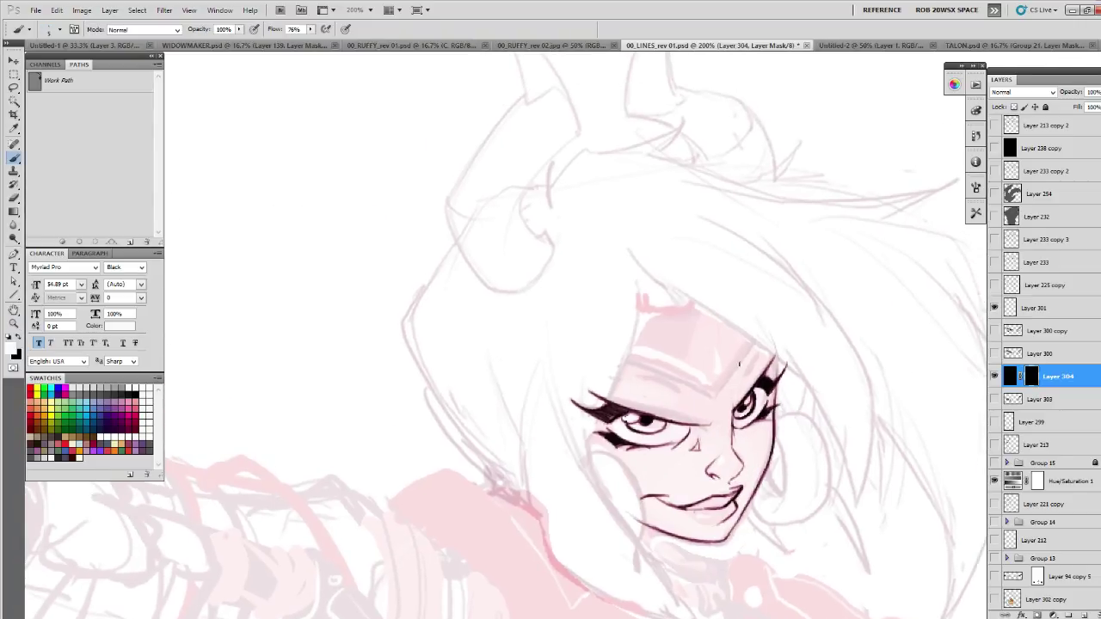
{"action": "left_click_drag", "start_coordinate": [737, 386], "coordinate": [755, 356]}
{"action": "left_click_drag", "start_coordinate": [800, 450], "coordinate": [643, 389]}
{"action": "left_click_drag", "start_coordinate": [468, 316], "coordinate": [530, 326]}
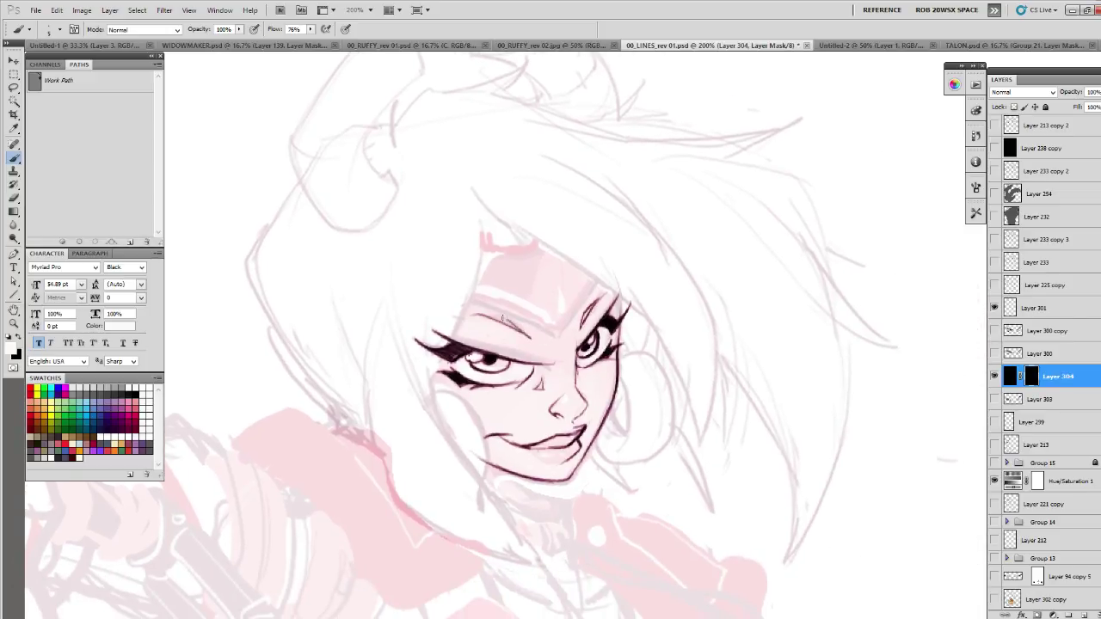
{"action": "left_click_drag", "start_coordinate": [466, 313], "coordinate": [527, 337]}
{"action": "left_click_drag", "start_coordinate": [460, 313], "coordinate": [525, 334]}
{"action": "key", "text": "x"}
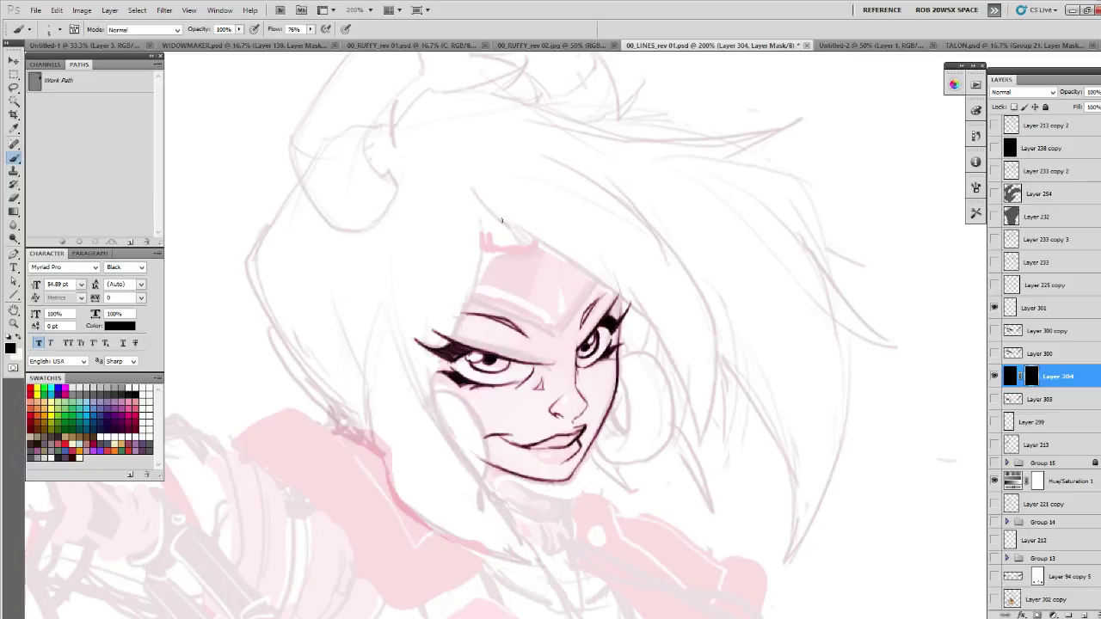
- Refine the inked eyebrows with small touch-ups, alternating between hiding and revealing paint on the mask
{"action": "mouse_move", "coordinate": [507, 264]}
{"action": "left_mouse_down"}
{"action": "mouse_move", "coordinate": [608, 306]}
{"action": "mouse_move", "coordinate": [674, 276]}
{"action": "left_mouse_up"}
{"action": "left_click", "coordinate": [638, 310], "text": "ctrl+alt"}
{"action": "left_click", "coordinate": [671, 312], "text": "ctrl"}
{"action": "key", "text": "b"}
{"action": "mouse_move", "coordinate": [668, 358]}
{"action": "left_mouse_down"}
{"action": "mouse_move", "coordinate": [744, 448]}
{"action": "mouse_move", "coordinate": [816, 456]}
{"action": "left_mouse_up"}
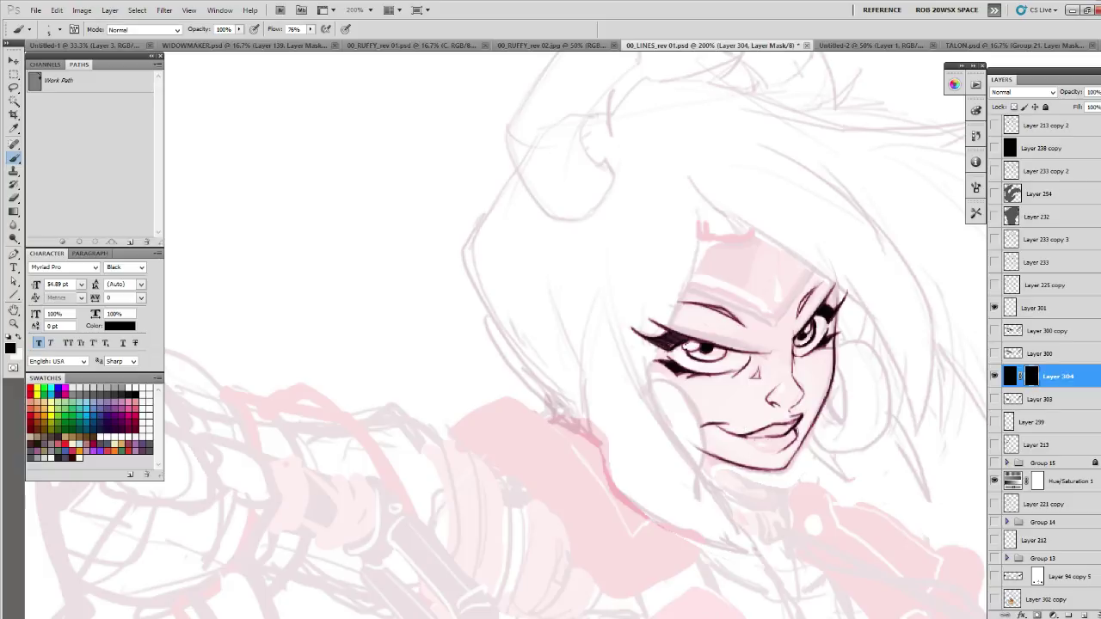
{"action": "key", "text": "x"}
{"action": "key", "text": "x"}
{"action": "left_click_drag", "start_coordinate": [707, 397], "coordinate": [713, 472]}
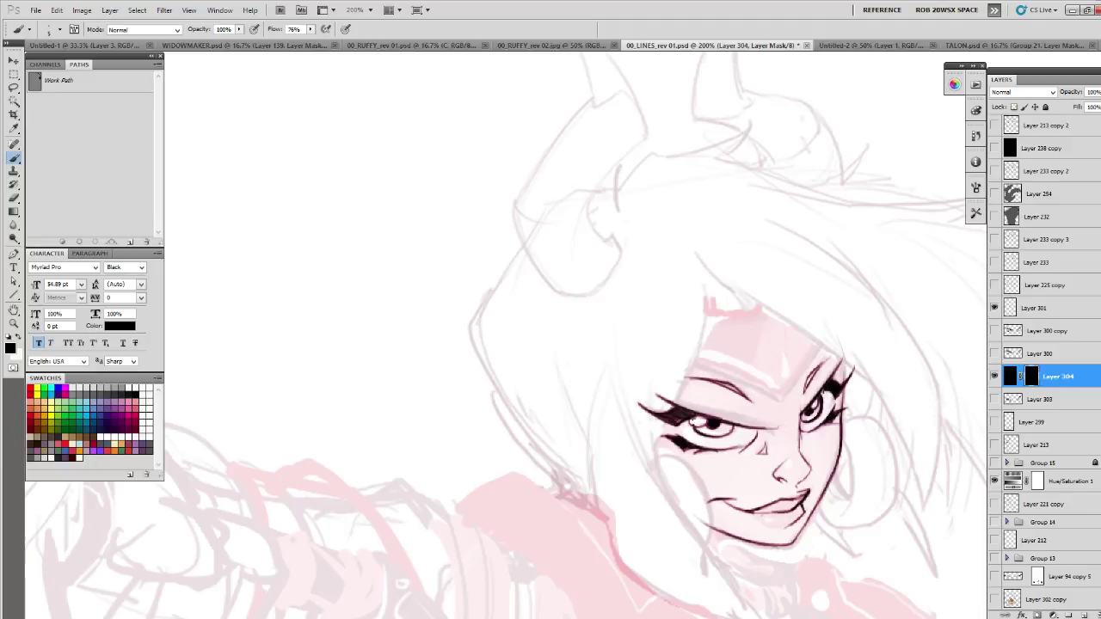
{"action": "key", "text": "x"}
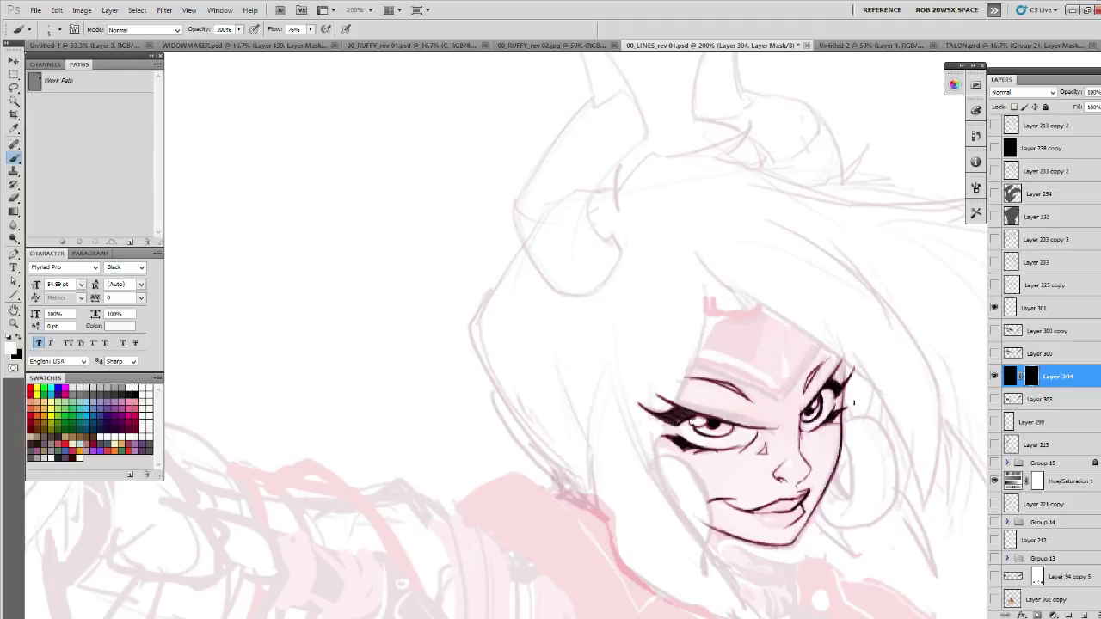
- Examine the inked face at several magnifications to judge how it reads within the whole figure
{"action": "key", "text": "z"}
{"action": "left_click", "coordinate": [825, 442], "text": "alt"}
{"action": "left_click", "coordinate": [825, 442], "text": "alt"}
{"action": "left_click_drag", "start_coordinate": [827, 446], "coordinate": [808, 427]}
{"action": "left_click", "coordinate": [809, 405]}
{"action": "left_click", "coordinate": [809, 406]}
{"action": "key", "text": "b"}
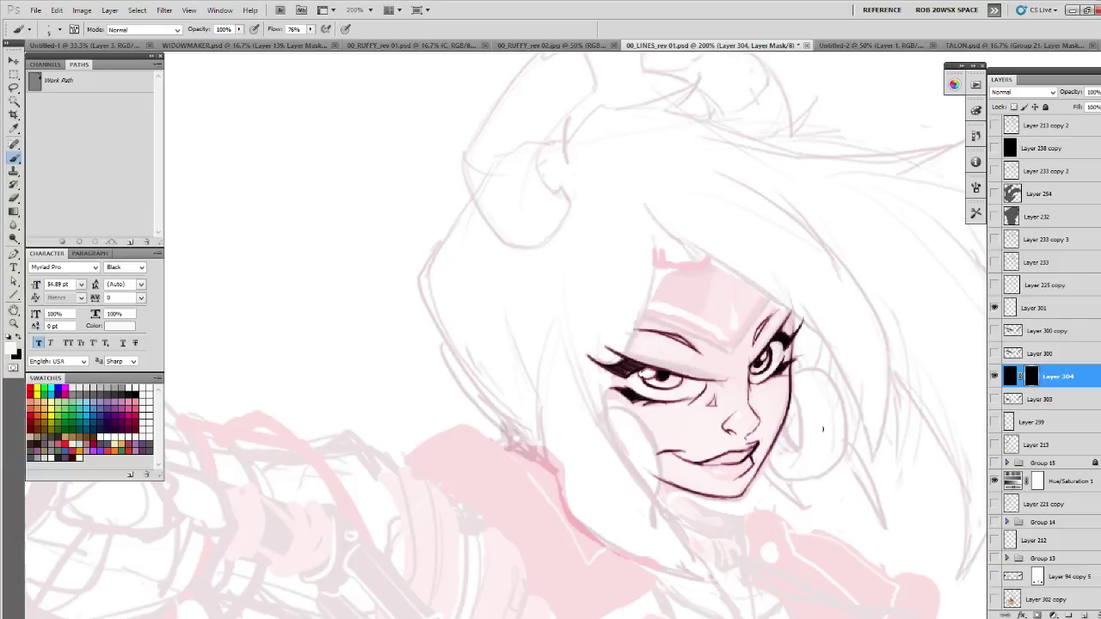
{"action": "key", "text": "z"}
{"action": "left_click", "coordinate": [787, 431], "text": "alt"}
{"action": "left_click", "coordinate": [802, 434], "text": "alt"}
{"action": "left_click_drag", "start_coordinate": [842, 494], "coordinate": [760, 465]}
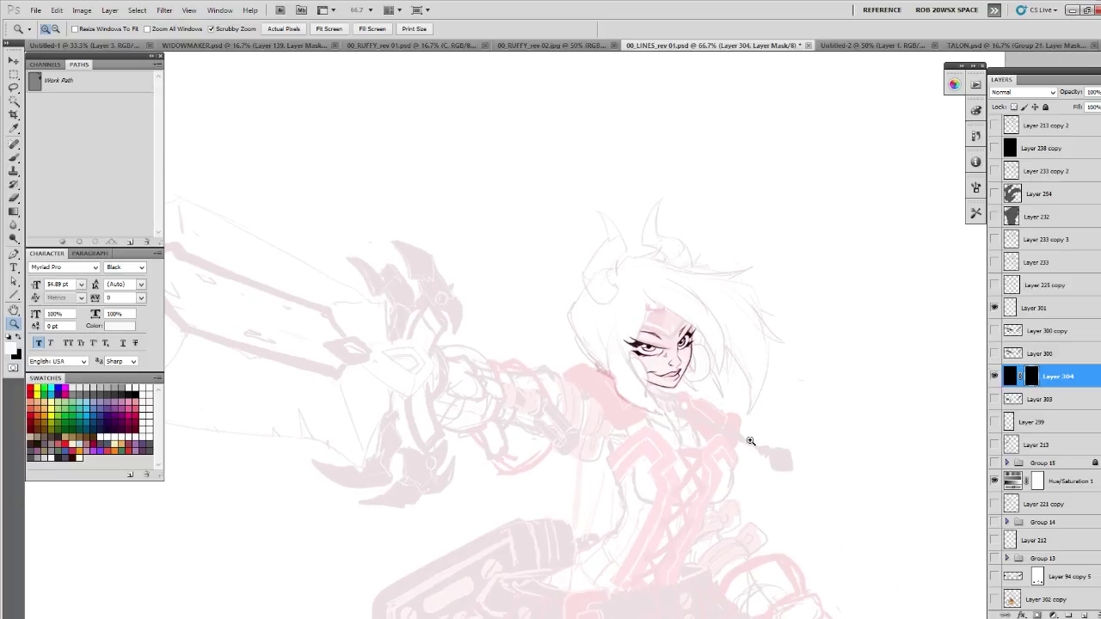
{"action": "left_click", "coordinate": [722, 380]}
{"action": "key", "text": "b"}
{"action": "left_click_drag", "start_coordinate": [732, 401], "coordinate": [706, 447]}
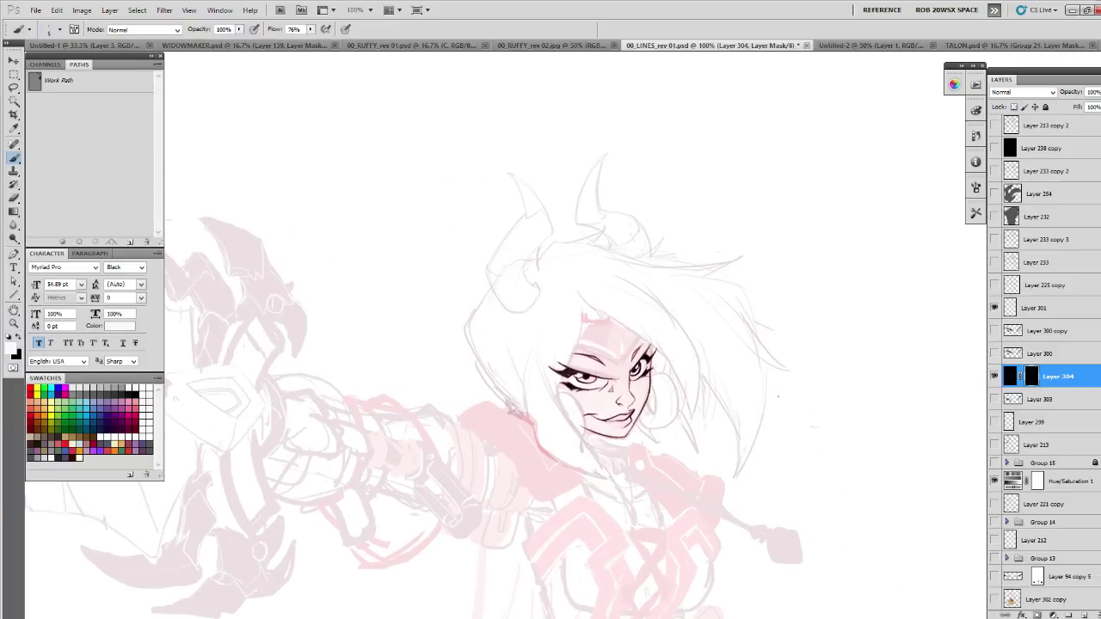
- Apply Layer 304's mask to the layer and lock the finished face line art
{"action": "right_click", "coordinate": [1032, 375]}
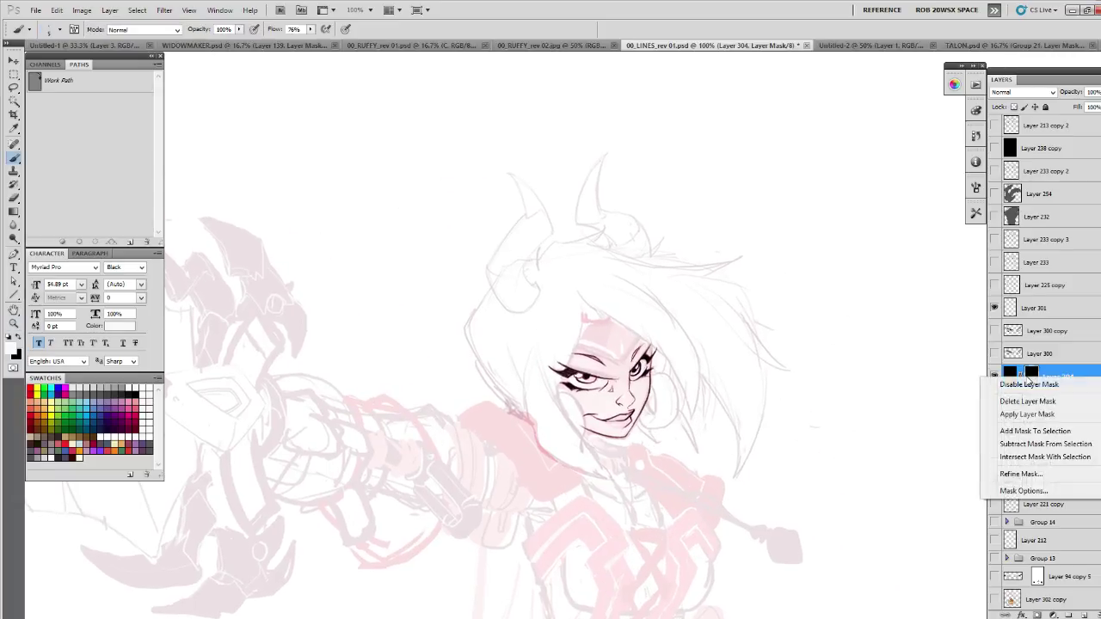
{"action": "left_click", "coordinate": [1011, 416]}
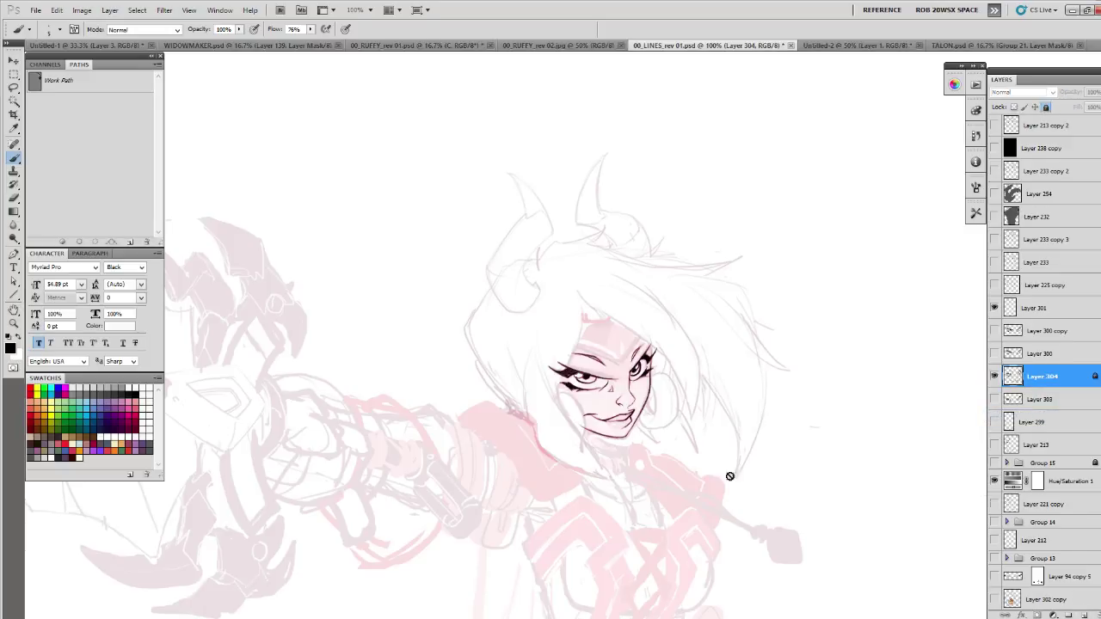
{"action": "key", "text": "z"}
{"action": "left_click", "coordinate": [615, 404]}
{"action": "key", "text": "b"}
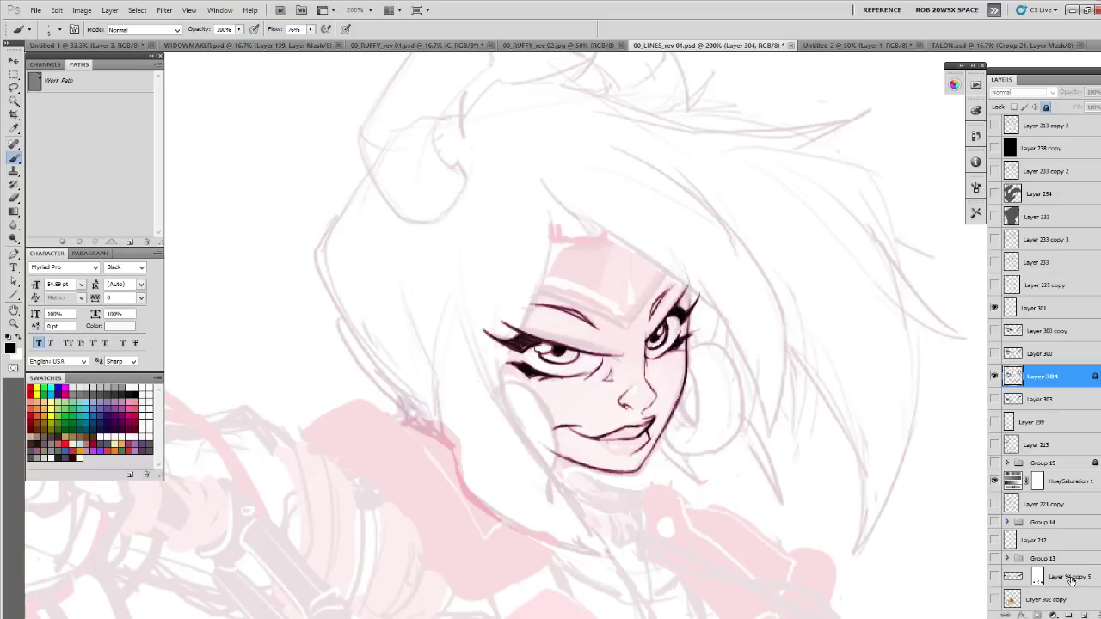
- Add a new layer above Layer 304 and begin the near hair lock's inner edge with the ROB_PENCIL DRAW FACE brush preset
{"action": "left_click", "coordinate": [1084, 615]}
{"action": "left_click_drag", "start_coordinate": [598, 427], "coordinate": [601, 449]}
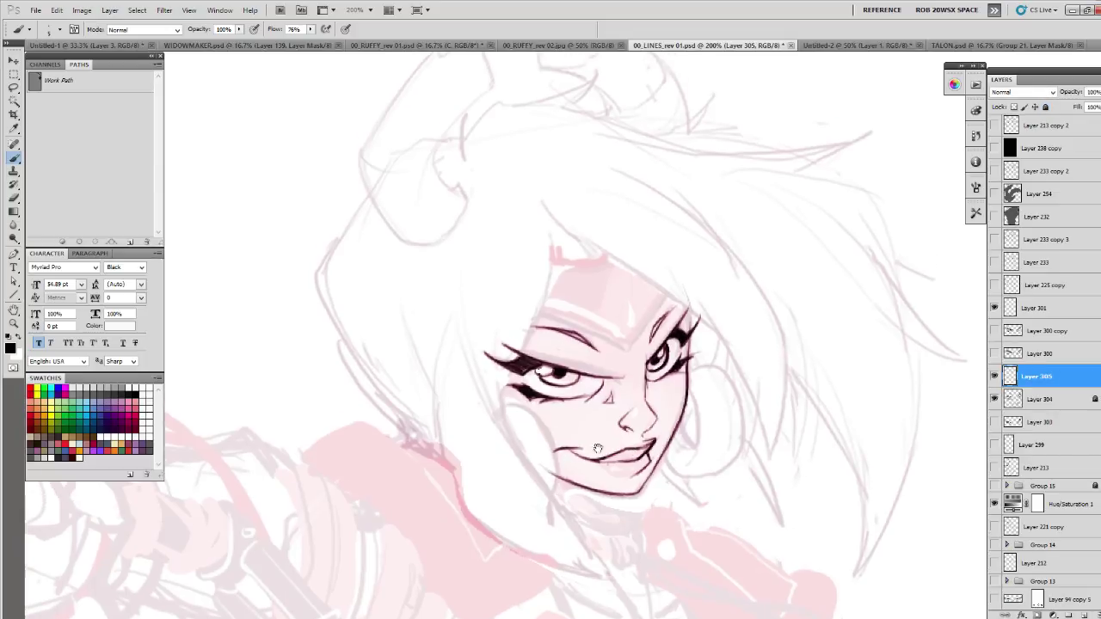
{"action": "right_click", "coordinate": [605, 438]}
{"action": "left_click", "coordinate": [975, 212]}
{"action": "scroll", "coordinate": [949, 377], "scroll_direction": "down", "scroll_amount": 3}
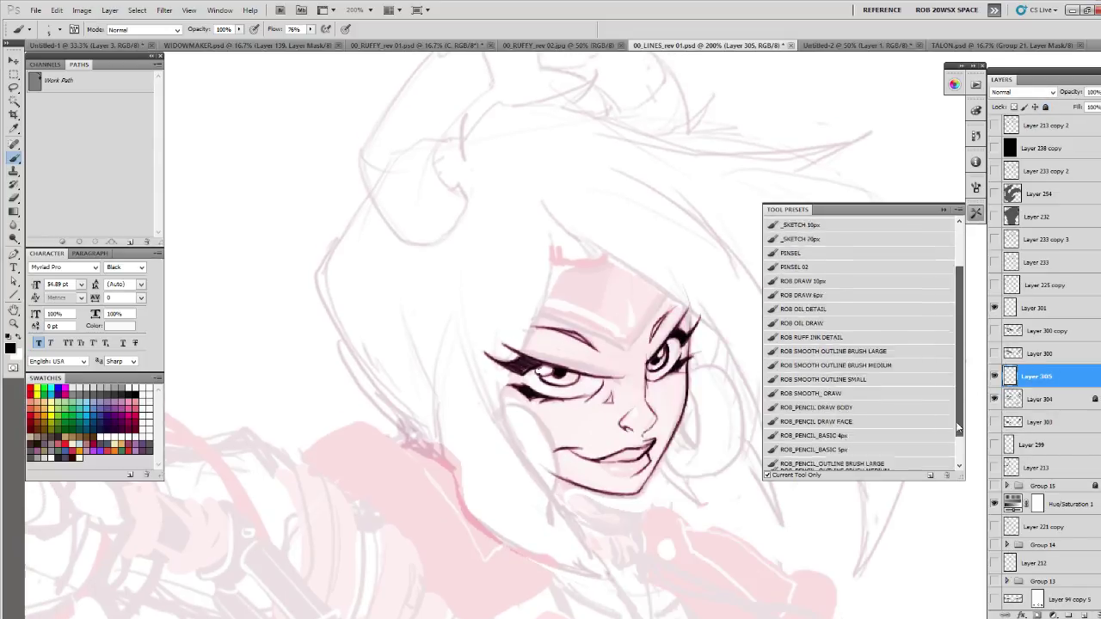
{"action": "left_click", "coordinate": [875, 380]}
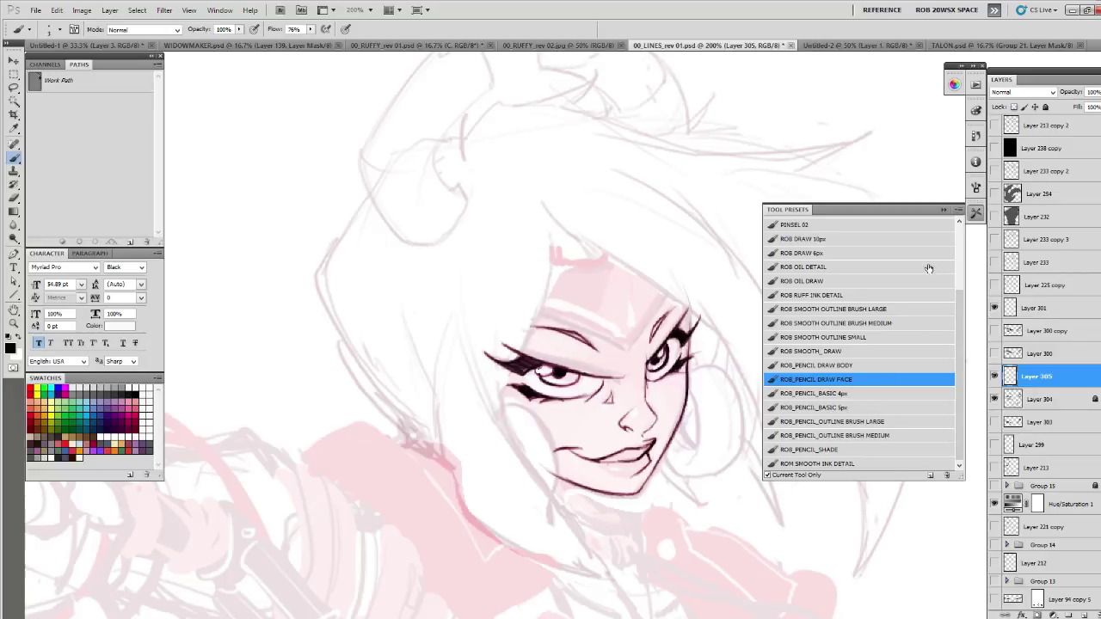
{"action": "left_click", "coordinate": [943, 209]}
{"action": "left_click_drag", "start_coordinate": [602, 429], "coordinate": [578, 426]}
{"action": "mouse_move", "coordinate": [447, 368]}
{"action": "left_mouse_down"}
{"action": "mouse_move", "coordinate": [504, 470]}
{"action": "mouse_move", "coordinate": [468, 415]}
{"action": "left_mouse_up"}
- Draw the near hair lock's inner edge down past the jaw to its tip with the ROB_PENCIL_BASIC 5px brush preset
{"action": "left_click", "coordinate": [975, 209]}
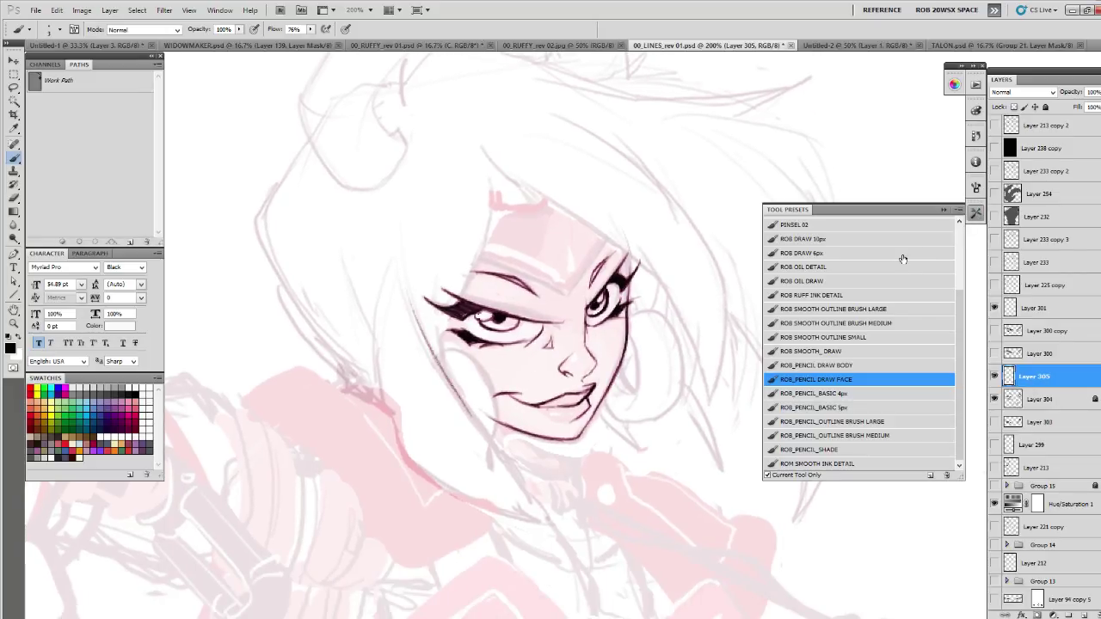
{"action": "left_click", "coordinate": [846, 406]}
{"action": "left_click", "coordinate": [950, 210]}
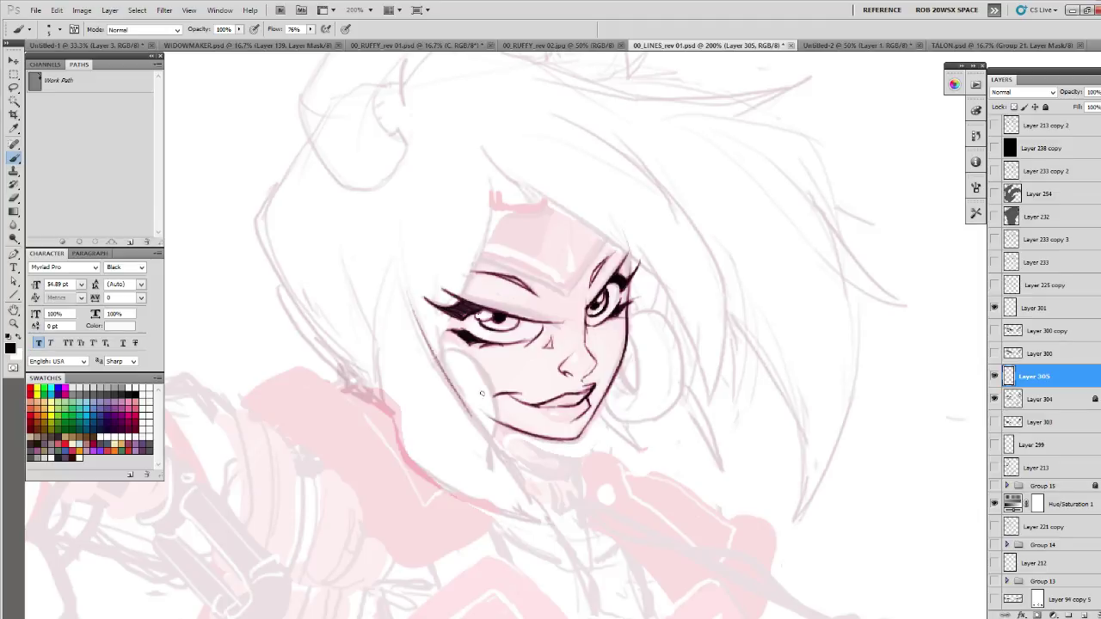
{"action": "left_click_drag", "start_coordinate": [430, 346], "coordinate": [480, 427]}
{"action": "left_click_drag", "start_coordinate": [450, 385], "coordinate": [504, 461]}
{"action": "left_click_drag", "start_coordinate": [464, 404], "coordinate": [526, 494]}
{"action": "left_click_drag", "start_coordinate": [485, 432], "coordinate": [553, 522]}
- Draw the near hair lock's outer edge curving down over the shoulder to meet the pointed tip
{"action": "mouse_move", "coordinate": [395, 261]}
{"action": "left_mouse_down"}
{"action": "mouse_move", "coordinate": [377, 332]}
{"action": "mouse_move", "coordinate": [407, 459]}
{"action": "left_mouse_up"}
{"action": "left_click_drag", "start_coordinate": [387, 396], "coordinate": [406, 461]}
{"action": "left_click_drag", "start_coordinate": [389, 416], "coordinate": [422, 475]}
{"action": "mouse_move", "coordinate": [488, 513]}
{"action": "left_mouse_down"}
{"action": "mouse_move", "coordinate": [408, 469]}
{"action": "mouse_move", "coordinate": [471, 507]}
{"action": "mouse_move", "coordinate": [565, 525]}
{"action": "left_mouse_up"}
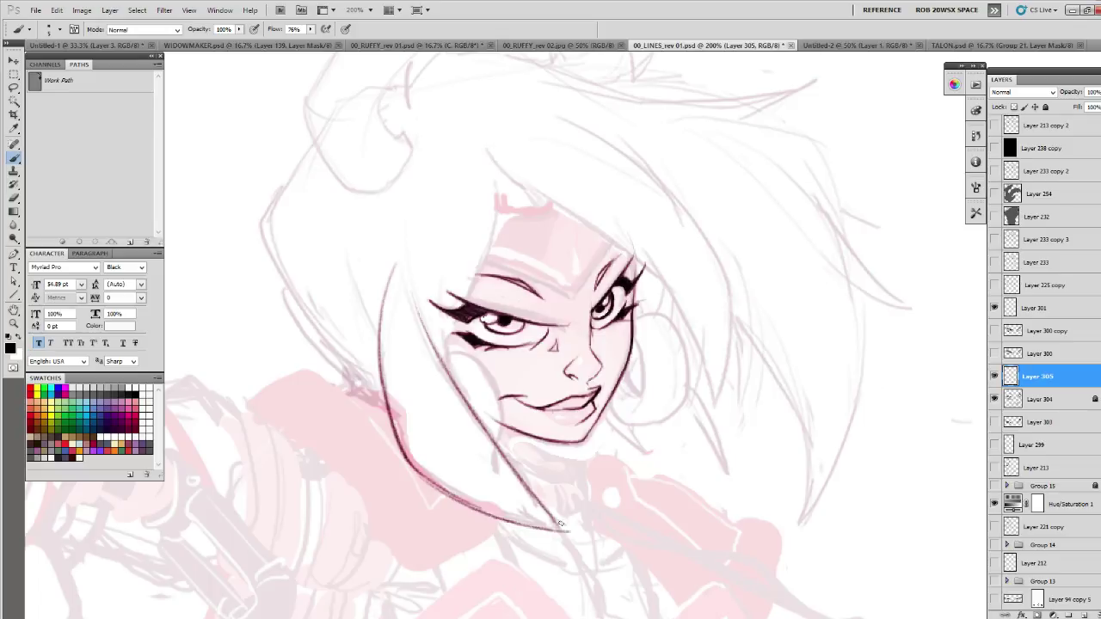
{"action": "mouse_move", "coordinate": [395, 440]}
{"action": "left_mouse_down"}
{"action": "mouse_move", "coordinate": [424, 480]}
{"action": "mouse_move", "coordinate": [456, 457]}
{"action": "mouse_move", "coordinate": [501, 500]}
{"action": "left_mouse_up"}
- Add an inner strand line beside the near eye and darken both edges of the near hair lock toward its tip
{"action": "mouse_move", "coordinate": [471, 309]}
{"action": "left_mouse_down"}
{"action": "mouse_move", "coordinate": [454, 379]}
{"action": "mouse_move", "coordinate": [497, 423]}
{"action": "left_mouse_up"}
{"action": "left_click_drag", "start_coordinate": [480, 353], "coordinate": [509, 447]}
{"action": "mouse_move", "coordinate": [486, 396]}
{"action": "left_mouse_down"}
{"action": "mouse_move", "coordinate": [520, 463]}
{"action": "mouse_move", "coordinate": [612, 574]}
{"action": "left_mouse_up"}
{"action": "mouse_move", "coordinate": [453, 506]}
{"action": "left_mouse_down"}
{"action": "mouse_move", "coordinate": [517, 550]}
{"action": "mouse_move", "coordinate": [613, 574]}
{"action": "left_mouse_up"}
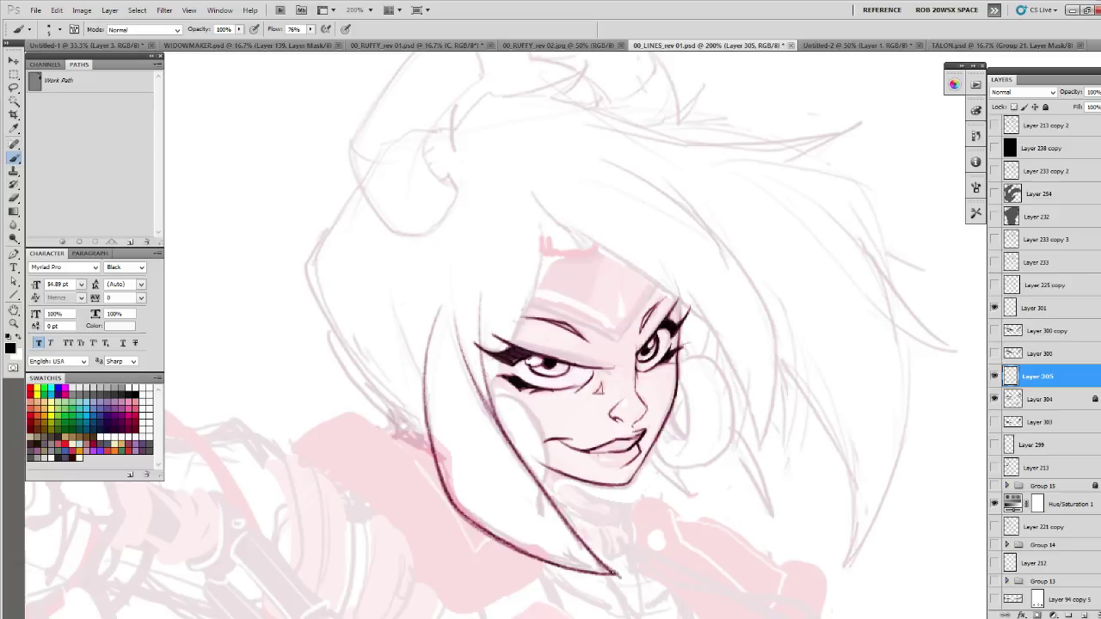
- Draw the fringe edge across the forehead and both edges of the hair lock sweeping down past the far eye
{"action": "scroll", "coordinate": [765, 387], "scroll_direction": "up", "scroll_amount": 5}
{"action": "mouse_move", "coordinate": [578, 332]}
{"action": "left_mouse_down"}
{"action": "mouse_move", "coordinate": [518, 311]}
{"action": "mouse_move", "coordinate": [561, 339]}
{"action": "left_mouse_up"}
{"action": "mouse_move", "coordinate": [514, 307]}
{"action": "left_mouse_down"}
{"action": "mouse_move", "coordinate": [690, 430]}
{"action": "mouse_move", "coordinate": [650, 384]}
{"action": "mouse_move", "coordinate": [689, 358]}
{"action": "mouse_move", "coordinate": [646, 345]}
{"action": "mouse_move", "coordinate": [680, 375]}
{"action": "mouse_move", "coordinate": [661, 370]}
{"action": "mouse_move", "coordinate": [686, 397]}
{"action": "mouse_move", "coordinate": [723, 483]}
{"action": "left_mouse_up"}
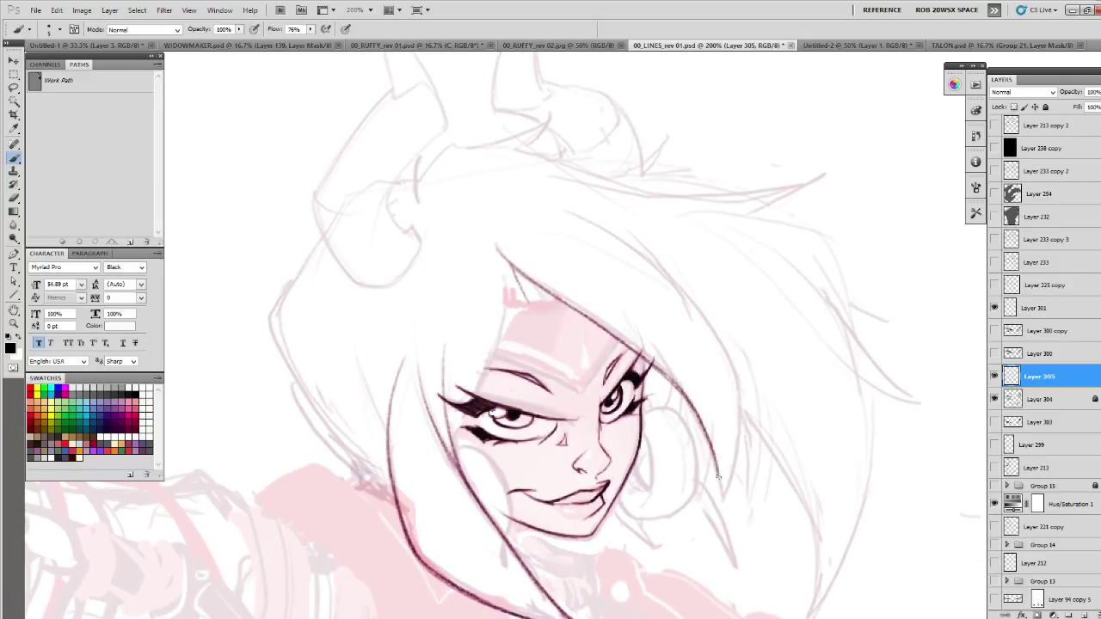
{"action": "mouse_move", "coordinate": [657, 351]}
{"action": "left_mouse_down"}
{"action": "mouse_move", "coordinate": [711, 445]}
{"action": "mouse_move", "coordinate": [727, 513]}
{"action": "left_mouse_up"}
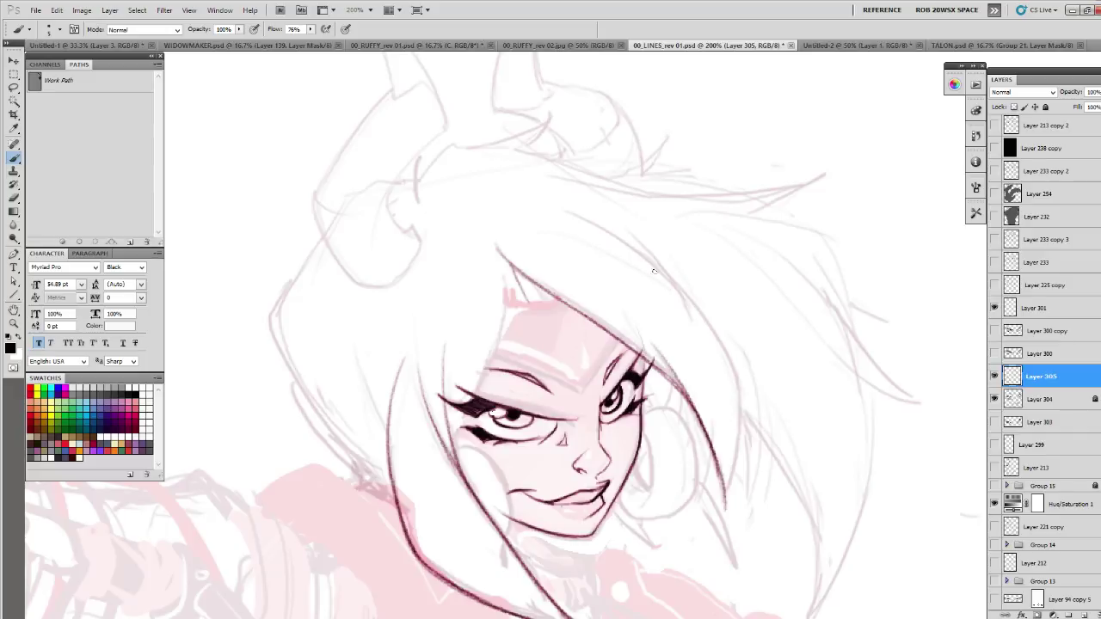
{"action": "mouse_move", "coordinate": [579, 213]}
{"action": "left_mouse_down"}
{"action": "mouse_move", "coordinate": [656, 263]}
{"action": "mouse_move", "coordinate": [727, 333]}
{"action": "mouse_move", "coordinate": [742, 447]}
{"action": "mouse_move", "coordinate": [744, 425]}
{"action": "mouse_move", "coordinate": [718, 521]}
{"action": "left_mouse_up"}
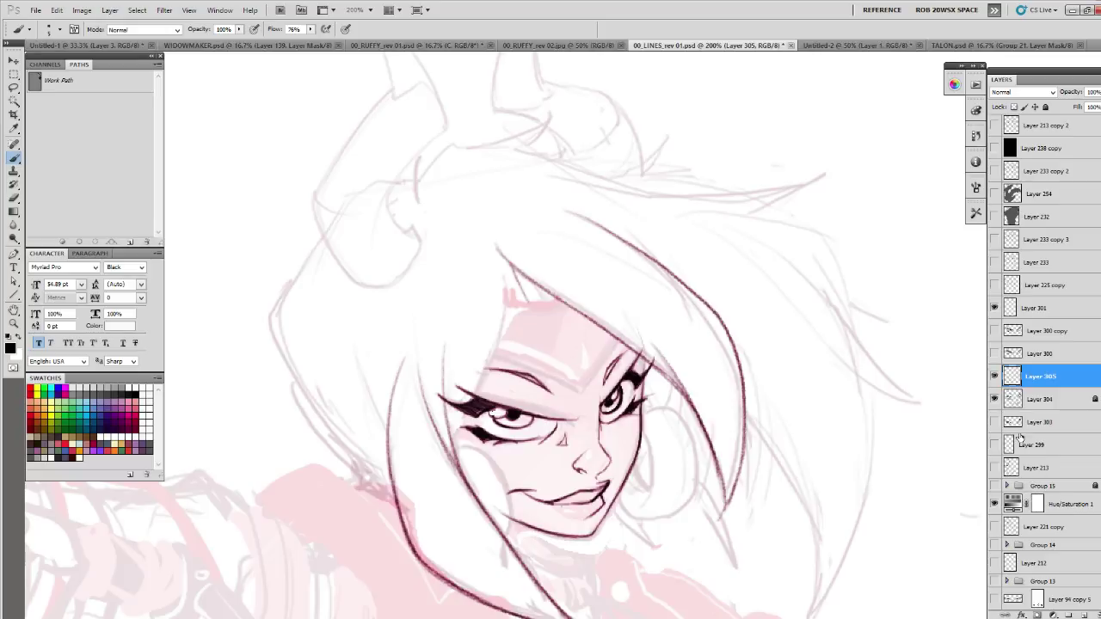
- Add a new layer above Layer 302, fill it with white, and lower its opacity to about 43% to fade the sketch
{"action": "scroll", "coordinate": [1087, 529], "scroll_direction": "down", "scroll_amount": 3}
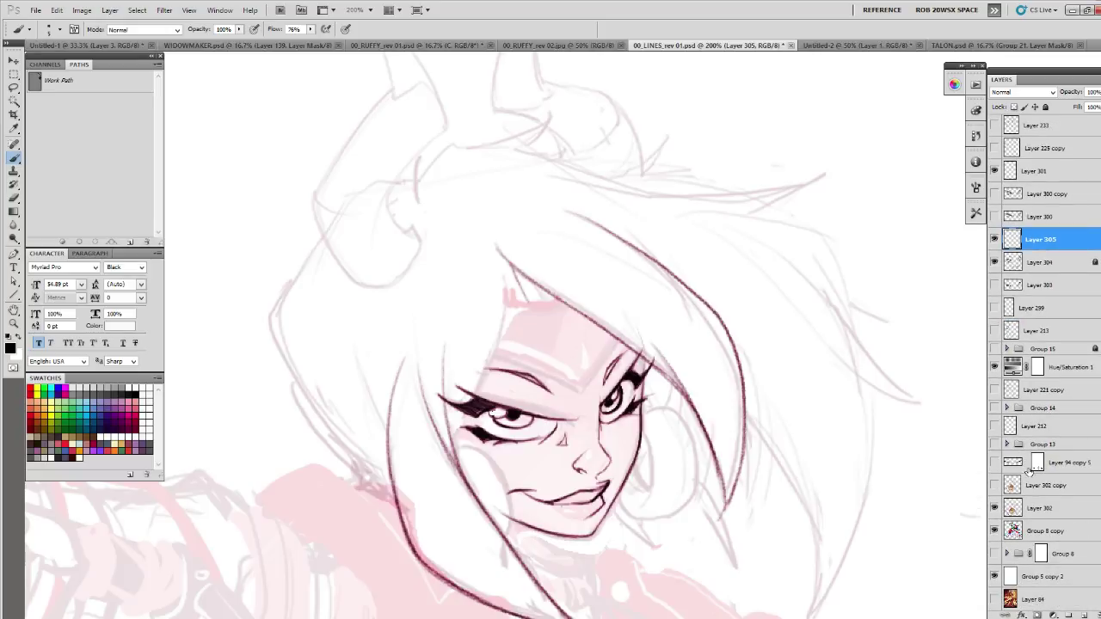
{"action": "left_click", "coordinate": [1037, 507]}
{"action": "left_click", "coordinate": [1081, 614]}
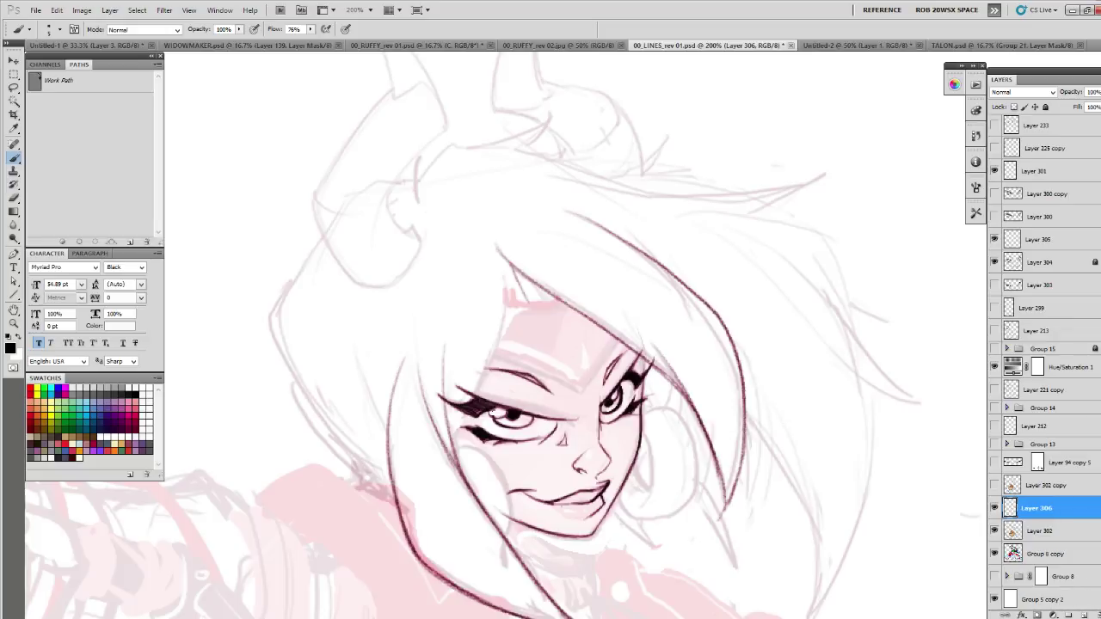
{"action": "key", "text": "ctrl+BackSpace"}
{"action": "left_click", "coordinate": [1097, 92]}
{"action": "left_click_drag", "start_coordinate": [1099, 106], "coordinate": [1080, 107]}
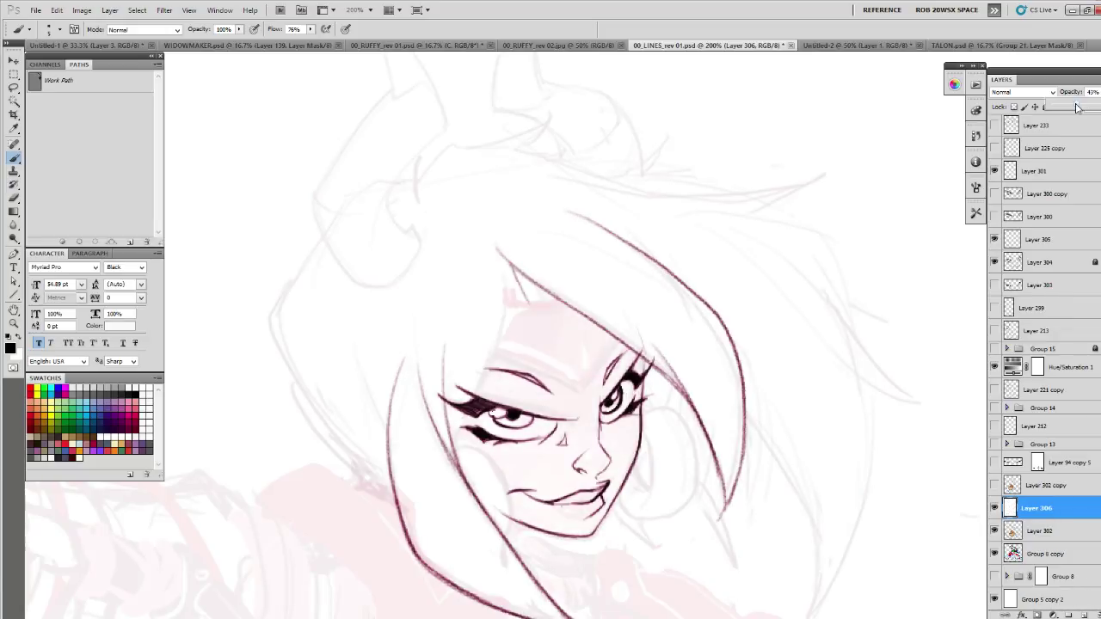
- On Layer 305, draw the near hair edge from the parting down to the near eye, plus the hairline and small strands at the parting
{"action": "left_click", "coordinate": [1020, 242]}
{"action": "left_click", "coordinate": [1020, 243]}
{"action": "mouse_move", "coordinate": [781, 397]}
{"action": "left_mouse_down"}
{"action": "mouse_move", "coordinate": [717, 432]}
{"action": "mouse_move", "coordinate": [541, 264]}
{"action": "mouse_move", "coordinate": [586, 251]}
{"action": "mouse_move", "coordinate": [667, 289]}
{"action": "mouse_move", "coordinate": [739, 342]}
{"action": "mouse_move", "coordinate": [678, 362]}
{"action": "left_mouse_up"}
{"action": "mouse_move", "coordinate": [674, 323]}
{"action": "left_mouse_down"}
{"action": "mouse_move", "coordinate": [662, 409]}
{"action": "mouse_move", "coordinate": [622, 471]}
{"action": "mouse_move", "coordinate": [640, 530]}
{"action": "left_mouse_up"}
{"action": "left_click_drag", "start_coordinate": [680, 362], "coordinate": [718, 356]}
{"action": "mouse_move", "coordinate": [670, 319]}
{"action": "left_mouse_down"}
{"action": "mouse_move", "coordinate": [669, 401]}
{"action": "mouse_move", "coordinate": [648, 440]}
{"action": "left_mouse_up"}
{"action": "key", "text": "ctrl+z"}
{"action": "mouse_move", "coordinate": [672, 312]}
{"action": "left_mouse_down"}
{"action": "mouse_move", "coordinate": [668, 397]}
{"action": "mouse_move", "coordinate": [631, 461]}
{"action": "left_mouse_up"}
{"action": "mouse_move", "coordinate": [678, 340]}
{"action": "left_mouse_down"}
{"action": "mouse_move", "coordinate": [668, 409]}
{"action": "mouse_move", "coordinate": [484, 328]}
{"action": "mouse_move", "coordinate": [481, 317]}
{"action": "mouse_move", "coordinate": [543, 332]}
{"action": "left_mouse_up"}
{"action": "mouse_move", "coordinate": [506, 301]}
{"action": "left_mouse_down"}
{"action": "mouse_move", "coordinate": [481, 277]}
{"action": "mouse_move", "coordinate": [535, 323]}
{"action": "left_mouse_up"}
{"action": "left_click_drag", "start_coordinate": [725, 339], "coordinate": [687, 349]}
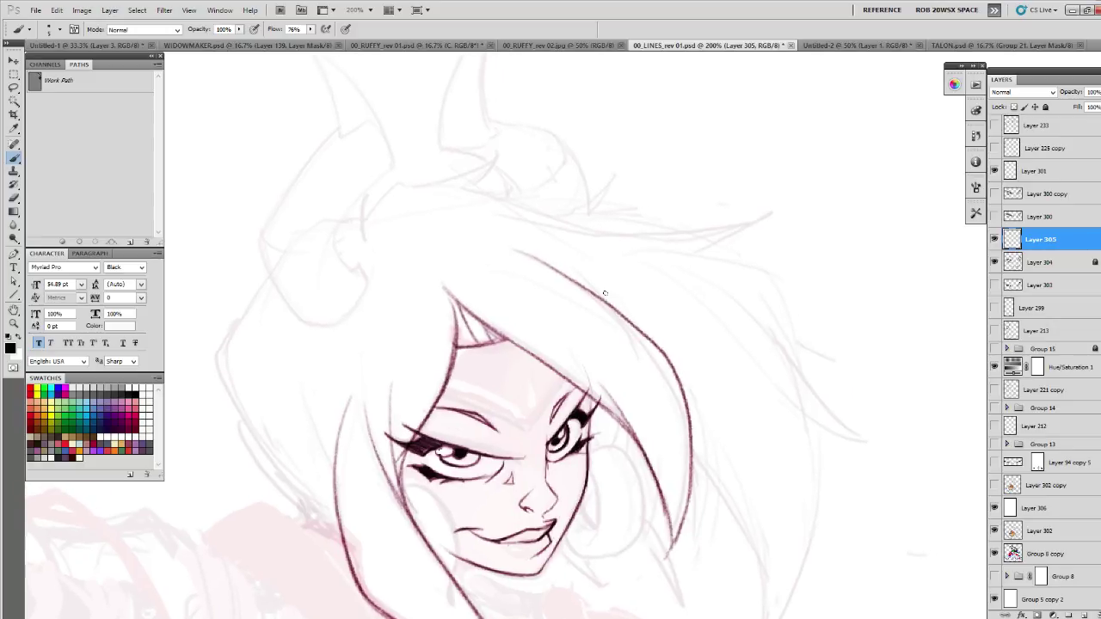
- Draw the long swept-back top lock to its pointed tip and the crown line running back from the near horn
{"action": "left_click_drag", "start_coordinate": [754, 307], "coordinate": [808, 513]}
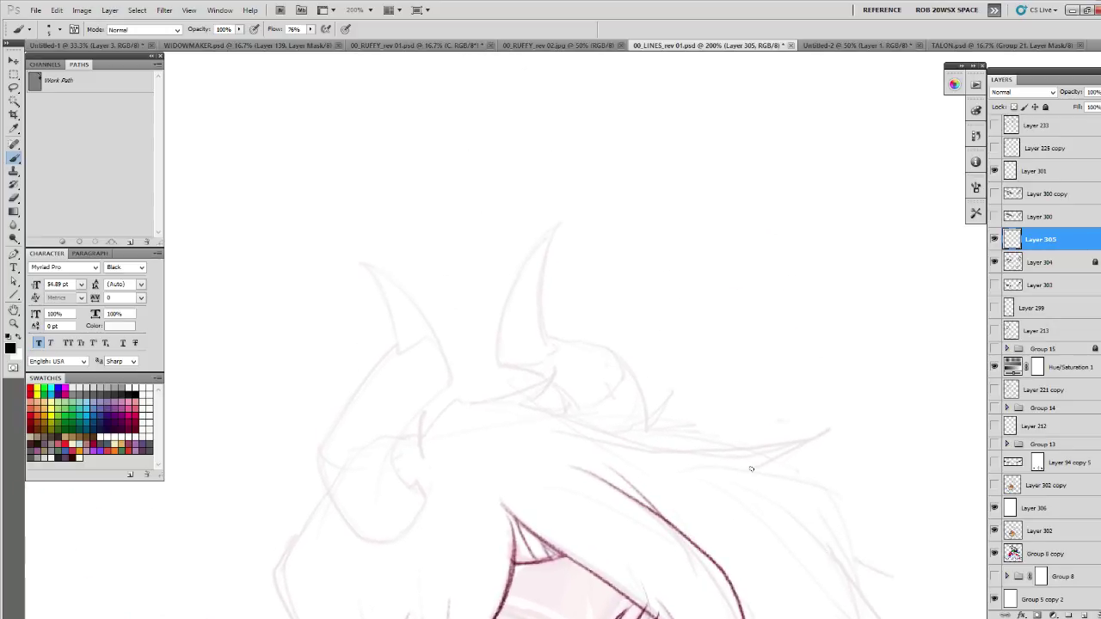
{"action": "mouse_move", "coordinate": [811, 436]}
{"action": "left_mouse_down"}
{"action": "mouse_move", "coordinate": [928, 396]}
{"action": "mouse_move", "coordinate": [851, 404]}
{"action": "mouse_move", "coordinate": [638, 392]}
{"action": "left_mouse_up"}
{"action": "left_click_drag", "start_coordinate": [850, 407], "coordinate": [893, 404]}
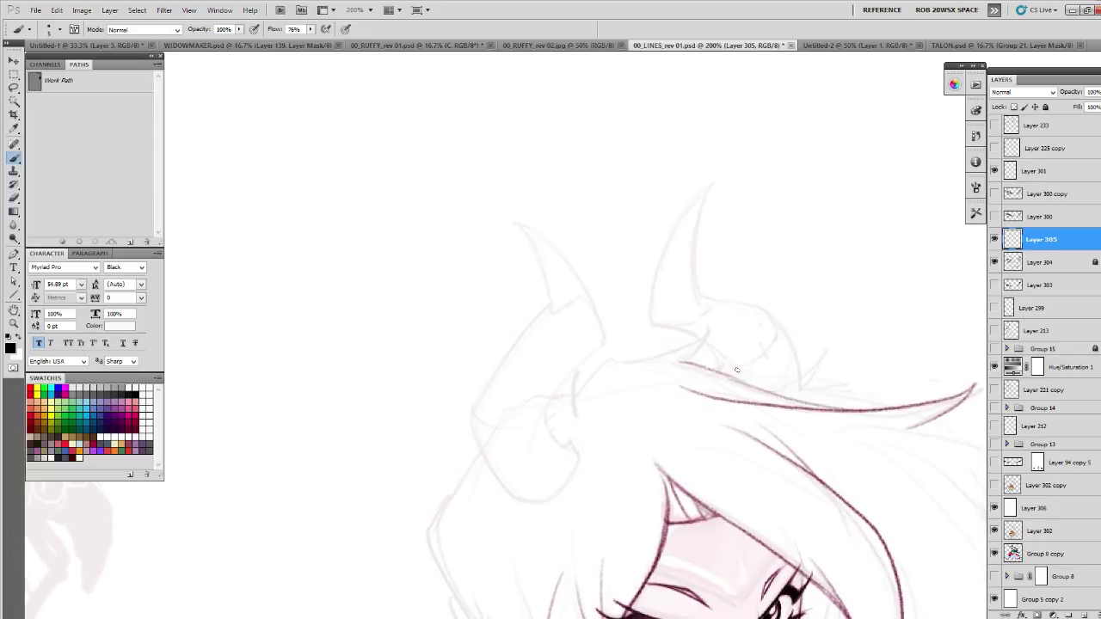
{"action": "key", "text": "ctrl+z"}
{"action": "mouse_move", "coordinate": [578, 393]}
{"action": "left_mouse_down"}
{"action": "mouse_move", "coordinate": [623, 354]}
{"action": "mouse_move", "coordinate": [793, 405]}
{"action": "mouse_move", "coordinate": [640, 358]}
{"action": "mouse_move", "coordinate": [808, 392]}
{"action": "left_mouse_up"}
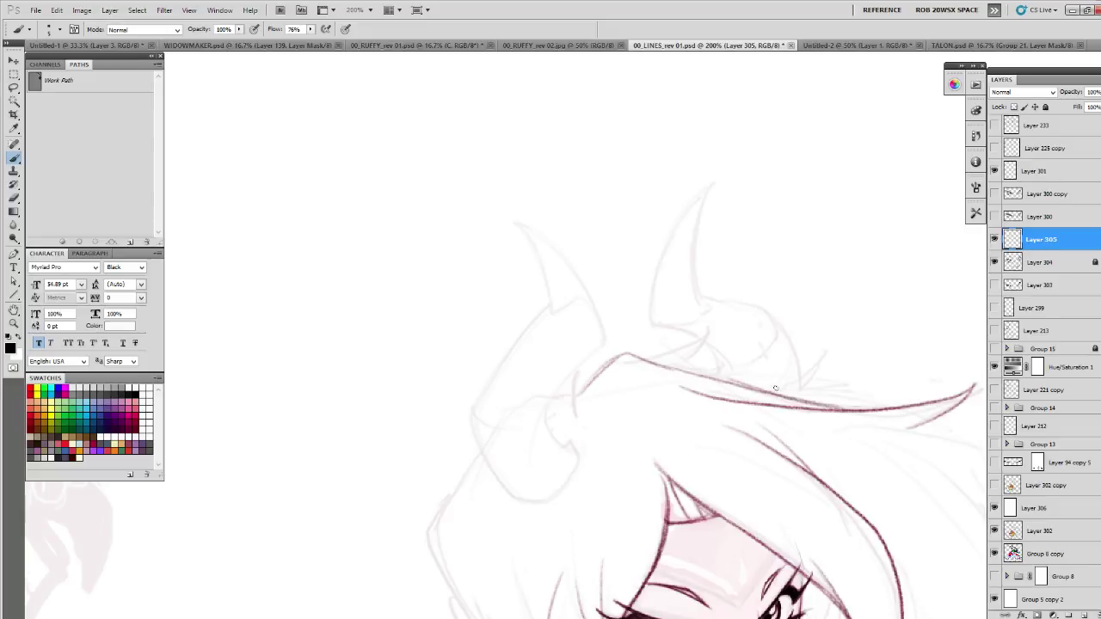
- Draw a small pointed tuft at the crown, erase the overlapping line, and darken the crown edge toward the near horn
{"action": "mouse_move", "coordinate": [626, 353]}
{"action": "left_mouse_down"}
{"action": "mouse_move", "coordinate": [703, 336]}
{"action": "mouse_move", "coordinate": [686, 345]}
{"action": "mouse_move", "coordinate": [710, 325]}
{"action": "left_mouse_up"}
{"action": "key", "text": "e"}
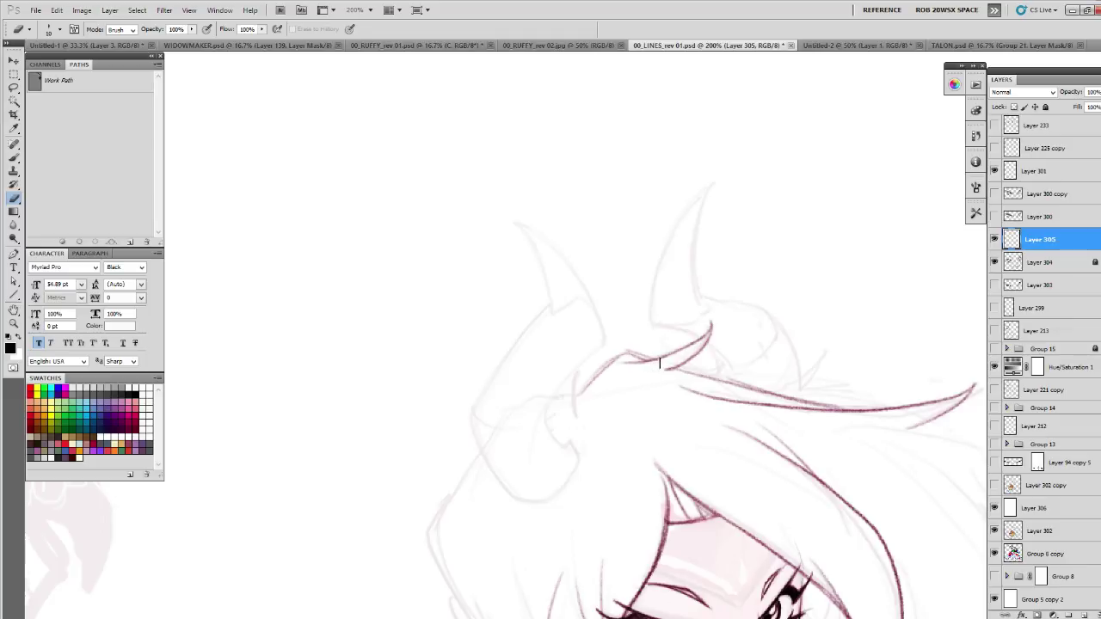
{"action": "key", "text": "b"}
{"action": "mouse_move", "coordinate": [651, 354]}
{"action": "left_mouse_down"}
{"action": "mouse_move", "coordinate": [621, 352]}
{"action": "mouse_move", "coordinate": [574, 394]}
{"action": "left_mouse_up"}
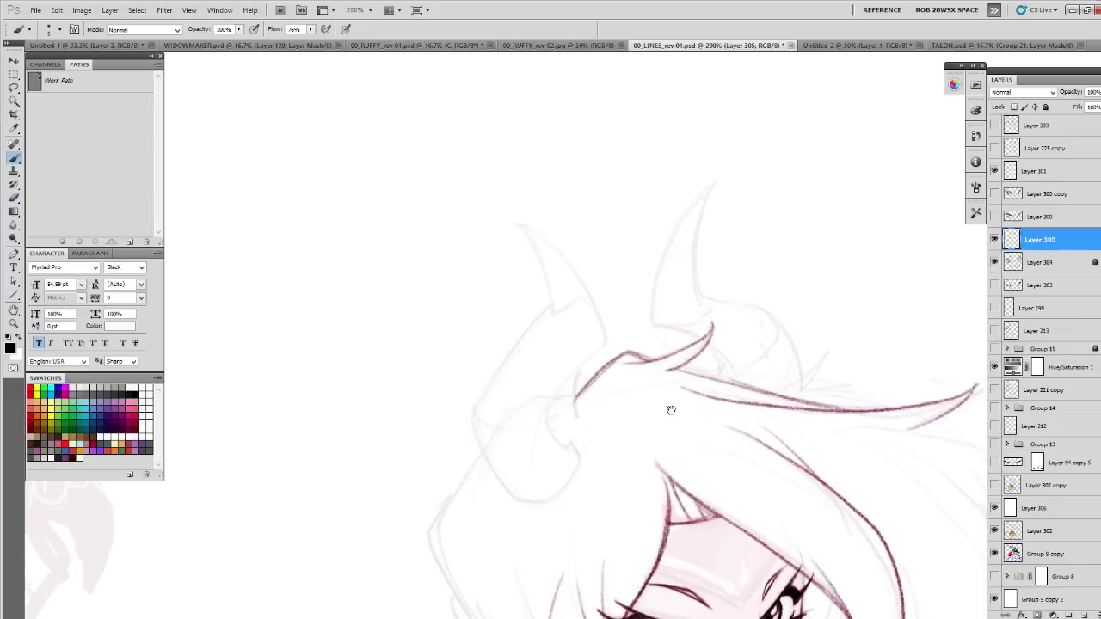
- Draw a second pointed tuft flicking up from the long swept-back lock at the top of the head
{"action": "left_click_drag", "start_coordinate": [880, 498], "coordinate": [594, 388]}
{"action": "mouse_move", "coordinate": [465, 312]}
{"action": "left_mouse_down"}
{"action": "mouse_move", "coordinate": [511, 319]}
{"action": "mouse_move", "coordinate": [493, 318]}
{"action": "mouse_move", "coordinate": [561, 303]}
{"action": "mouse_move", "coordinate": [483, 319]}
{"action": "mouse_move", "coordinate": [582, 285]}
{"action": "left_mouse_up"}
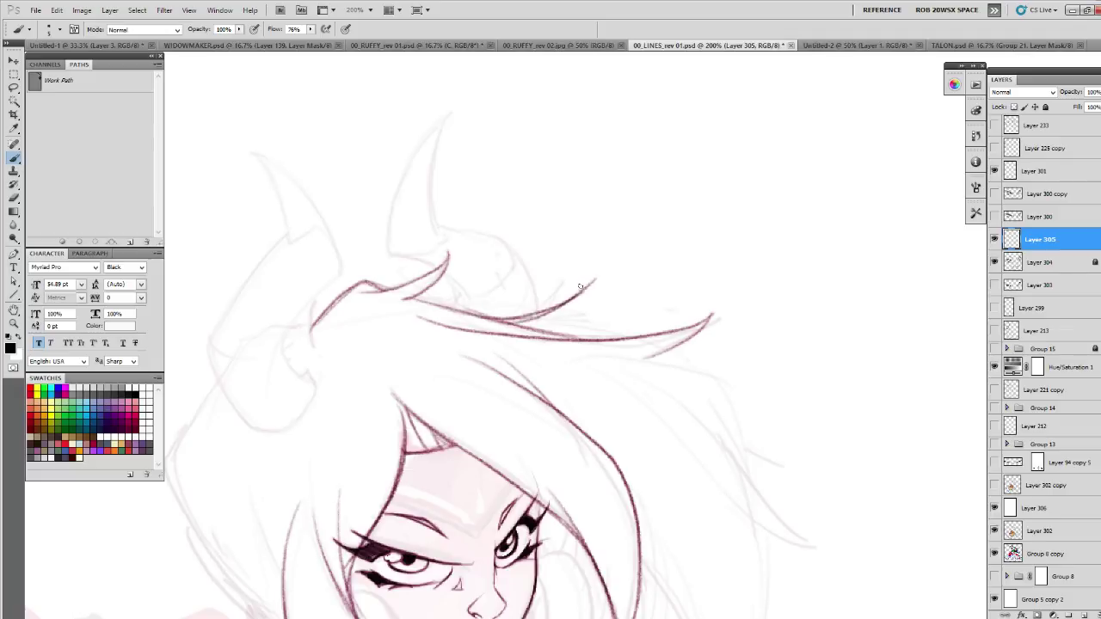
{"action": "left_click_drag", "start_coordinate": [515, 328], "coordinate": [588, 336]}
{"action": "left_click_drag", "start_coordinate": [666, 351], "coordinate": [604, 285]}
- Draw the back hair's upper edge, its angular bend, and the pointed lock flicking outward behind the head
{"action": "left_click_drag", "start_coordinate": [524, 285], "coordinate": [660, 321]}
{"action": "mouse_move", "coordinate": [700, 327]}
{"action": "left_mouse_down"}
{"action": "mouse_move", "coordinate": [662, 201]}
{"action": "mouse_move", "coordinate": [617, 192]}
{"action": "mouse_move", "coordinate": [651, 289]}
{"action": "left_mouse_up"}
{"action": "left_click_drag", "start_coordinate": [606, 220], "coordinate": [707, 348]}
{"action": "mouse_move", "coordinate": [595, 273]}
{"action": "left_mouse_down"}
{"action": "mouse_move", "coordinate": [735, 360]}
{"action": "mouse_move", "coordinate": [831, 300]}
{"action": "left_mouse_up"}
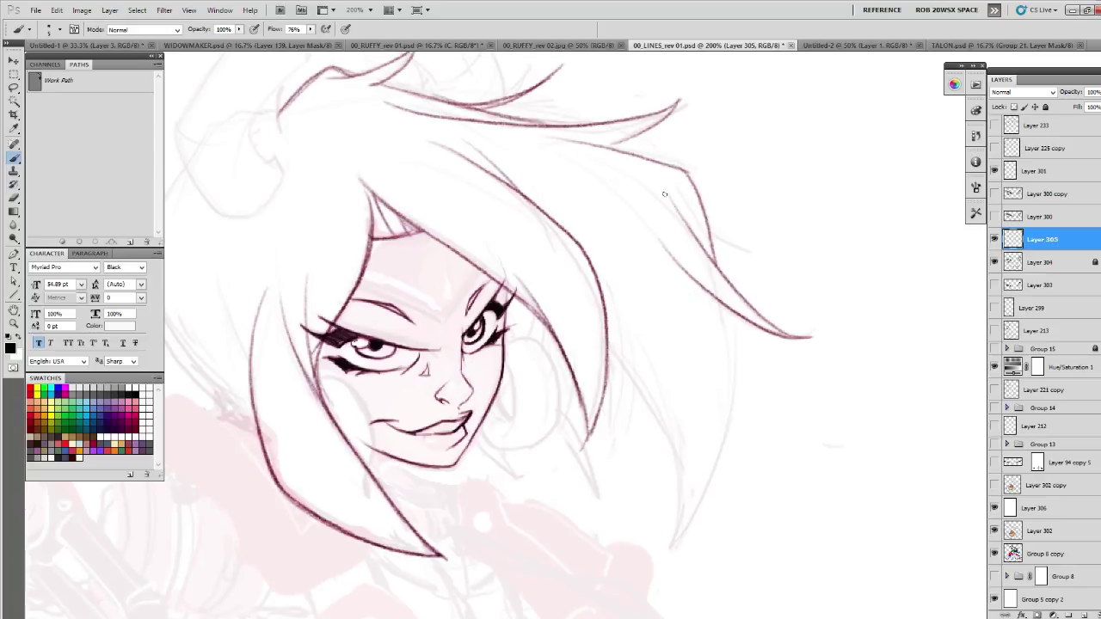
{"action": "left_click_drag", "start_coordinate": [764, 335], "coordinate": [791, 313]}
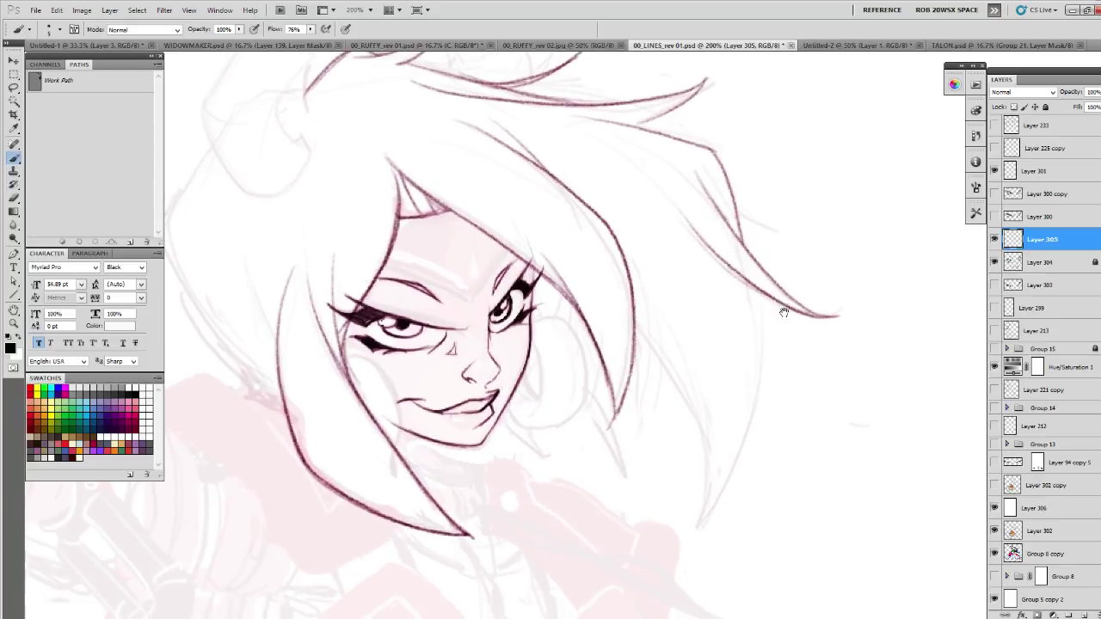
- Draw the back hair's outer edge curving down to its lower tip, then the inner edge and short strands behind the far lock
{"action": "mouse_move", "coordinate": [738, 271]}
{"action": "left_mouse_down"}
{"action": "mouse_move", "coordinate": [750, 352]}
{"action": "mouse_move", "coordinate": [691, 533]}
{"action": "left_mouse_up"}
{"action": "mouse_move", "coordinate": [667, 323]}
{"action": "left_mouse_down"}
{"action": "mouse_move", "coordinate": [702, 424]}
{"action": "mouse_move", "coordinate": [692, 526]}
{"action": "mouse_move", "coordinate": [715, 510]}
{"action": "left_mouse_up"}
{"action": "key", "text": "e"}
{"action": "key", "text": "b"}
{"action": "mouse_move", "coordinate": [661, 344]}
{"action": "left_mouse_down"}
{"action": "mouse_move", "coordinate": [694, 370]}
{"action": "mouse_move", "coordinate": [740, 495]}
{"action": "left_mouse_up"}
{"action": "left_click_drag", "start_coordinate": [662, 409], "coordinate": [641, 457]}
{"action": "mouse_move", "coordinate": [643, 392]}
{"action": "left_mouse_down"}
{"action": "mouse_move", "coordinate": [630, 471]}
{"action": "mouse_move", "coordinate": [644, 415]}
{"action": "mouse_move", "coordinate": [646, 444]}
{"action": "left_mouse_up"}
{"action": "left_click_drag", "start_coordinate": [623, 387], "coordinate": [777, 349]}
- Add interior strand lines to the near-side hair beside the near lock
{"action": "left_click_drag", "start_coordinate": [514, 281], "coordinate": [509, 378]}
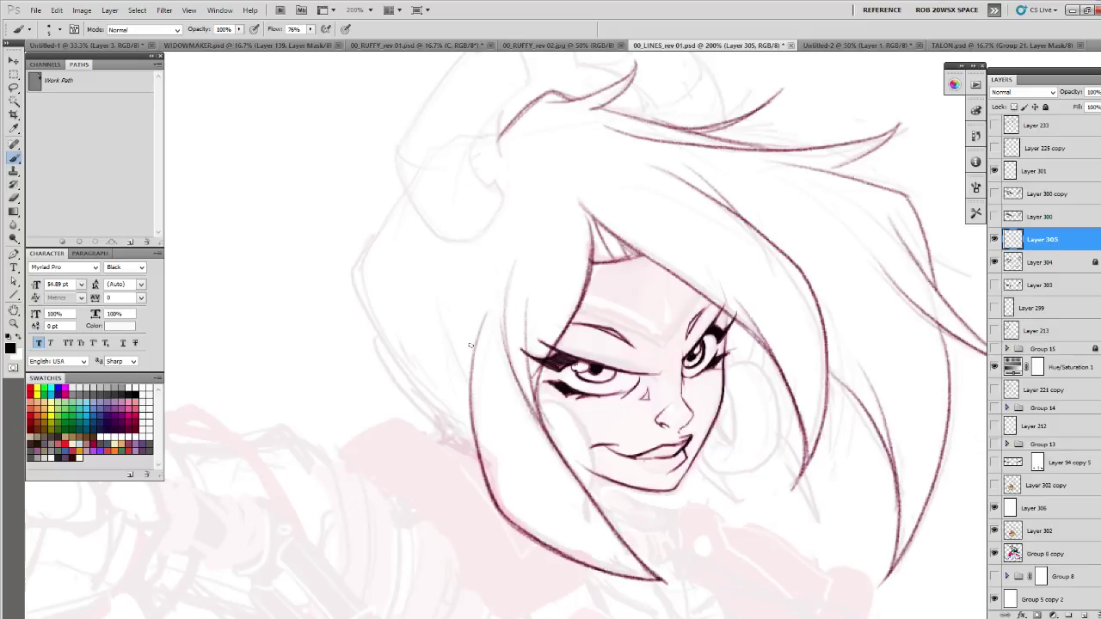
{"action": "left_click_drag", "start_coordinate": [447, 316], "coordinate": [454, 340]}
{"action": "left_click_drag", "start_coordinate": [448, 268], "coordinate": [454, 340]}
- Draw the near horn's pointed tip and its inner edge down to the hooked notch above the hair
{"action": "scroll", "coordinate": [560, 280], "scroll_direction": "up", "scroll_amount": 5}
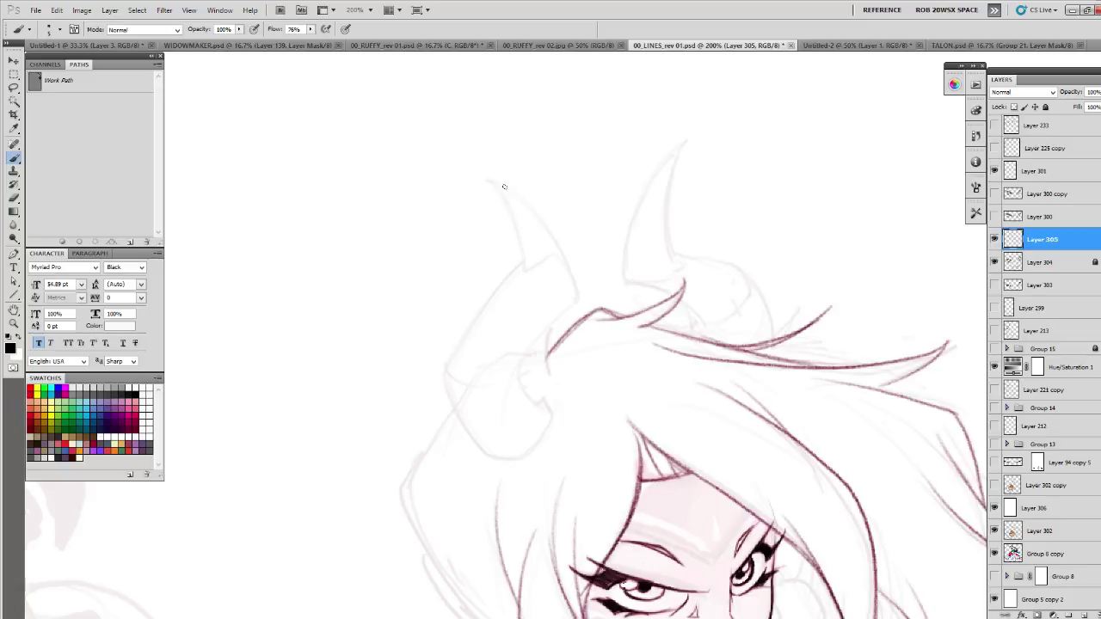
{"action": "mouse_move", "coordinate": [491, 181]}
{"action": "left_mouse_down"}
{"action": "mouse_move", "coordinate": [534, 217]}
{"action": "mouse_move", "coordinate": [576, 296]}
{"action": "mouse_move", "coordinate": [506, 397]}
{"action": "left_mouse_up"}
{"action": "mouse_move", "coordinate": [552, 322]}
{"action": "left_mouse_down"}
{"action": "mouse_move", "coordinate": [521, 367]}
{"action": "mouse_move", "coordinate": [526, 399]}
{"action": "mouse_move", "coordinate": [543, 411]}
{"action": "left_mouse_up"}
{"action": "left_click_drag", "start_coordinate": [497, 181], "coordinate": [519, 243]}
{"action": "mouse_move", "coordinate": [507, 204]}
{"action": "left_mouse_down"}
{"action": "mouse_move", "coordinate": [521, 262]}
{"action": "mouse_move", "coordinate": [615, 272]}
{"action": "mouse_move", "coordinate": [635, 260]}
{"action": "left_mouse_up"}
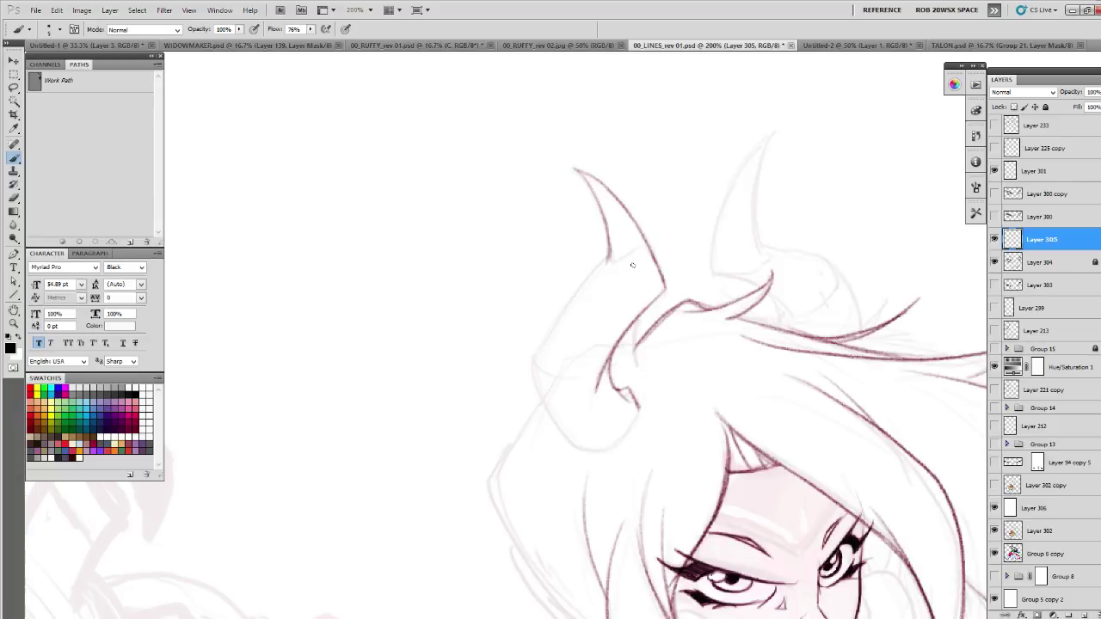
- Draw the near horn's outer edge around its blunt lower end, erase stray marks, and add the ridge line below the tip
{"action": "mouse_move", "coordinate": [612, 246]}
{"action": "left_mouse_down"}
{"action": "mouse_move", "coordinate": [513, 380]}
{"action": "mouse_move", "coordinate": [518, 371]}
{"action": "mouse_move", "coordinate": [538, 411]}
{"action": "mouse_move", "coordinate": [593, 439]}
{"action": "mouse_move", "coordinate": [567, 443]}
{"action": "mouse_move", "coordinate": [592, 450]}
{"action": "mouse_move", "coordinate": [634, 421]}
{"action": "mouse_move", "coordinate": [630, 404]}
{"action": "left_mouse_up"}
{"action": "key", "text": "e"}
{"action": "mouse_move", "coordinate": [527, 391]}
{"action": "left_mouse_down"}
{"action": "mouse_move", "coordinate": [515, 380]}
{"action": "mouse_move", "coordinate": [564, 311]}
{"action": "left_mouse_up"}
{"action": "key", "text": "b"}
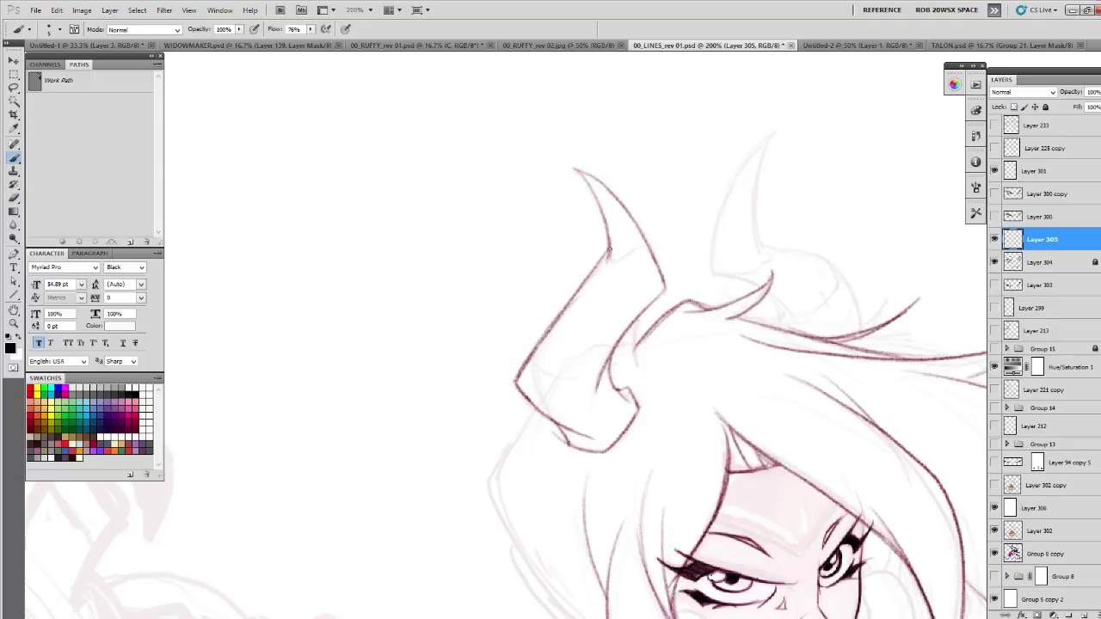
{"action": "left_click_drag", "start_coordinate": [586, 273], "coordinate": [635, 315]}
{"action": "key", "text": "ctrl+z"}
{"action": "left_click_drag", "start_coordinate": [582, 276], "coordinate": [644, 309]}
- Draw the far horn's pointed tip and curved body behind the top tufts, cleaning up the overlapping lines
{"action": "mouse_move", "coordinate": [886, 378]}
{"action": "left_mouse_down"}
{"action": "mouse_move", "coordinate": [836, 218]}
{"action": "mouse_move", "coordinate": [790, 457]}
{"action": "left_mouse_up"}
{"action": "mouse_move", "coordinate": [686, 307]}
{"action": "left_mouse_down"}
{"action": "mouse_move", "coordinate": [671, 225]}
{"action": "mouse_move", "coordinate": [685, 184]}
{"action": "mouse_move", "coordinate": [640, 268]}
{"action": "left_mouse_up"}
{"action": "mouse_move", "coordinate": [693, 199]}
{"action": "left_mouse_down"}
{"action": "mouse_move", "coordinate": [623, 307]}
{"action": "mouse_move", "coordinate": [693, 199]}
{"action": "mouse_move", "coordinate": [627, 297]}
{"action": "mouse_move", "coordinate": [616, 352]}
{"action": "mouse_move", "coordinate": [657, 364]}
{"action": "mouse_move", "coordinate": [586, 308]}
{"action": "mouse_move", "coordinate": [571, 310]}
{"action": "mouse_move", "coordinate": [602, 343]}
{"action": "mouse_move", "coordinate": [592, 350]}
{"action": "left_mouse_up"}
{"action": "key", "text": "e"}
{"action": "key", "text": "b"}
{"action": "mouse_move", "coordinate": [571, 269]}
{"action": "left_mouse_down"}
{"action": "mouse_move", "coordinate": [647, 289]}
{"action": "mouse_move", "coordinate": [629, 282]}
{"action": "mouse_move", "coordinate": [676, 351]}
{"action": "left_mouse_up"}
{"action": "mouse_move", "coordinate": [767, 409]}
{"action": "left_mouse_down"}
{"action": "mouse_move", "coordinate": [864, 425]}
{"action": "mouse_move", "coordinate": [894, 406]}
{"action": "mouse_move", "coordinate": [832, 424]}
{"action": "mouse_move", "coordinate": [802, 389]}
{"action": "mouse_move", "coordinate": [743, 380]}
{"action": "left_mouse_up"}
{"action": "left_click_drag", "start_coordinate": [646, 361], "coordinate": [756, 208]}
- Draw the near-side outer hair contour from beneath the horn down to the shoulder
{"action": "mouse_move", "coordinate": [592, 269]}
{"action": "left_mouse_down"}
{"action": "mouse_move", "coordinate": [574, 181]}
{"action": "mouse_move", "coordinate": [477, 266]}
{"action": "left_mouse_up"}
{"action": "mouse_move", "coordinate": [506, 220]}
{"action": "left_mouse_down"}
{"action": "mouse_move", "coordinate": [474, 272]}
{"action": "mouse_move", "coordinate": [517, 355]}
{"action": "left_mouse_up"}
{"action": "mouse_move", "coordinate": [484, 296]}
{"action": "left_mouse_down"}
{"action": "mouse_move", "coordinate": [537, 383]}
{"action": "mouse_move", "coordinate": [597, 443]}
{"action": "left_mouse_up"}
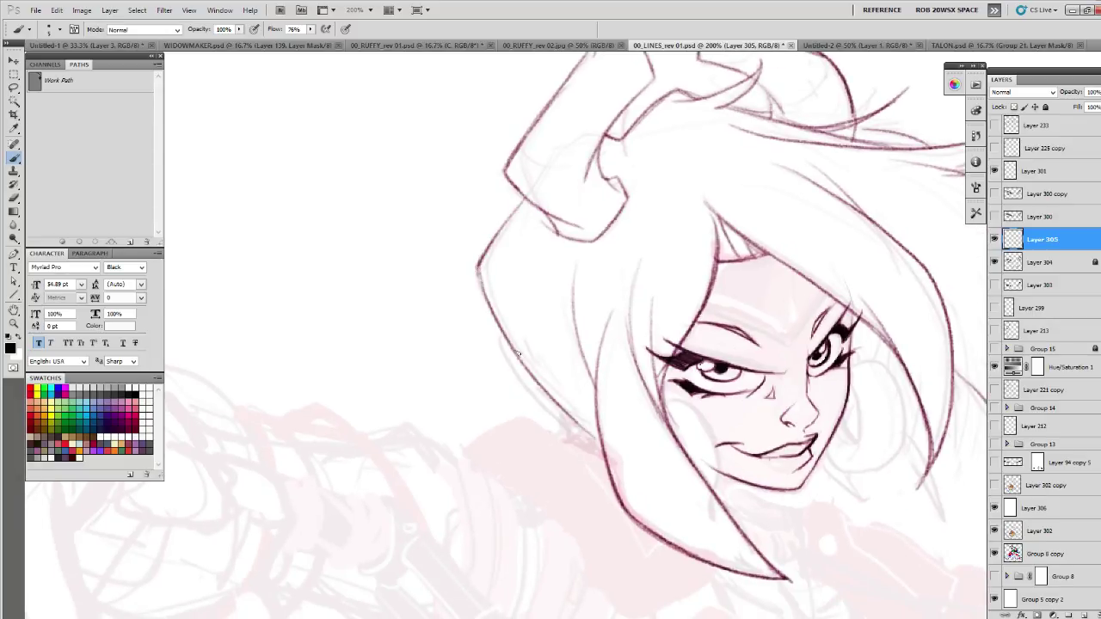
{"action": "left_click_drag", "start_coordinate": [509, 350], "coordinate": [598, 442]}
{"action": "mouse_move", "coordinate": [517, 354]}
{"action": "left_mouse_down"}
{"action": "mouse_move", "coordinate": [534, 397]}
{"action": "mouse_move", "coordinate": [572, 438]}
{"action": "left_mouse_up"}
- Erase the rough lower part of the near-side hair contour and redraw it with cleaner, darker lines
{"action": "key", "text": "e"}
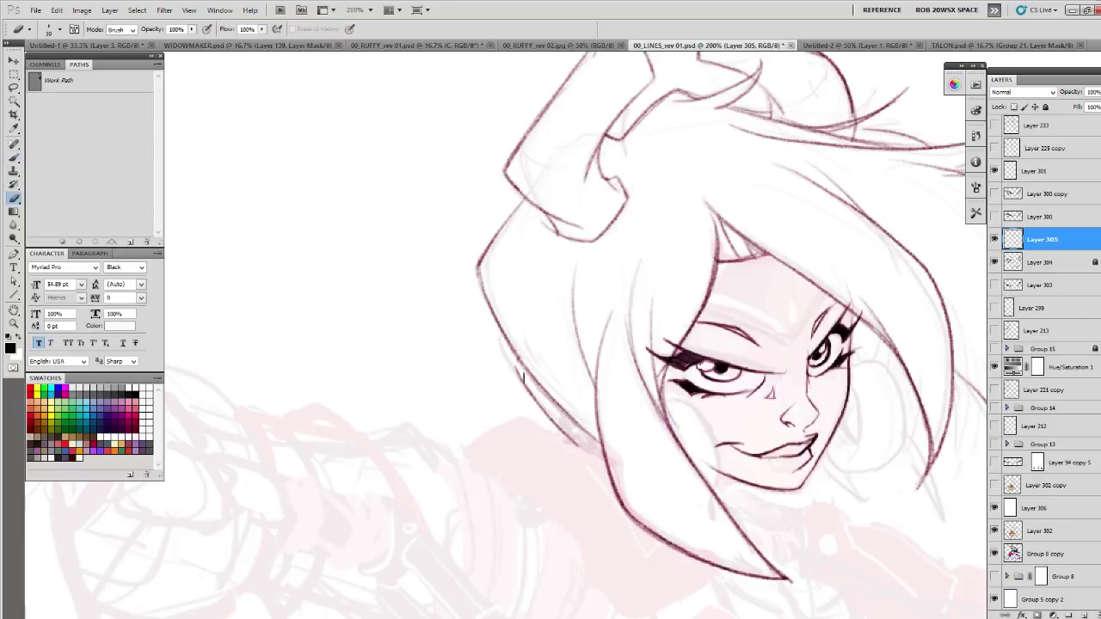
{"action": "key", "text": "b"}
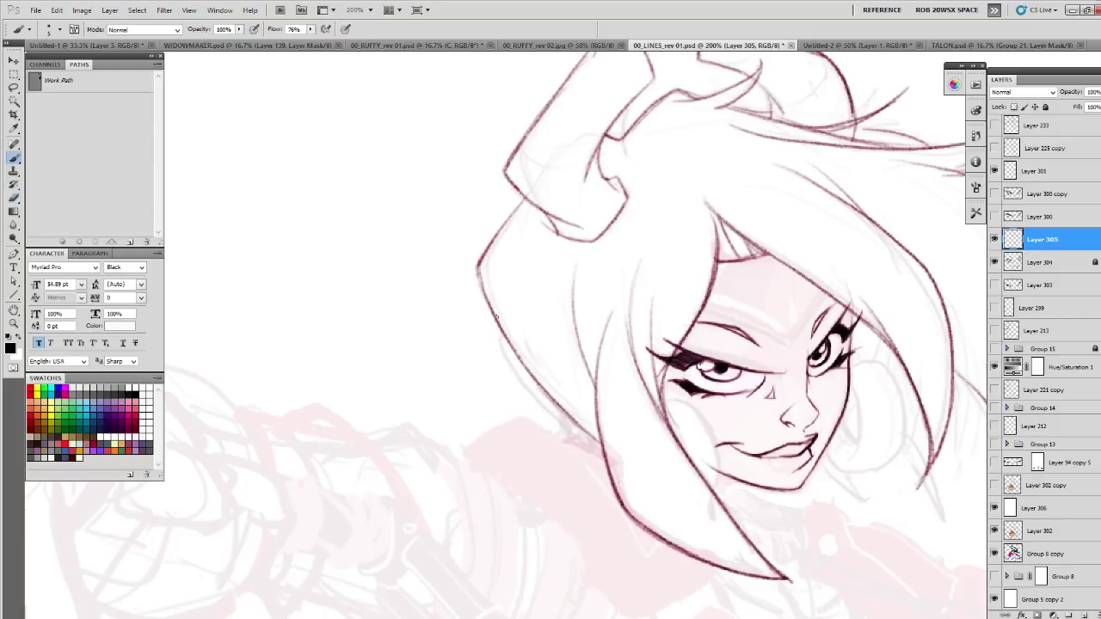
{"action": "left_click_drag", "start_coordinate": [492, 315], "coordinate": [600, 444]}
{"action": "mouse_move", "coordinate": [502, 325]}
{"action": "left_mouse_down"}
{"action": "mouse_move", "coordinate": [559, 419]}
{"action": "mouse_move", "coordinate": [600, 449]}
{"action": "mouse_move", "coordinate": [572, 440]}
{"action": "left_mouse_up"}
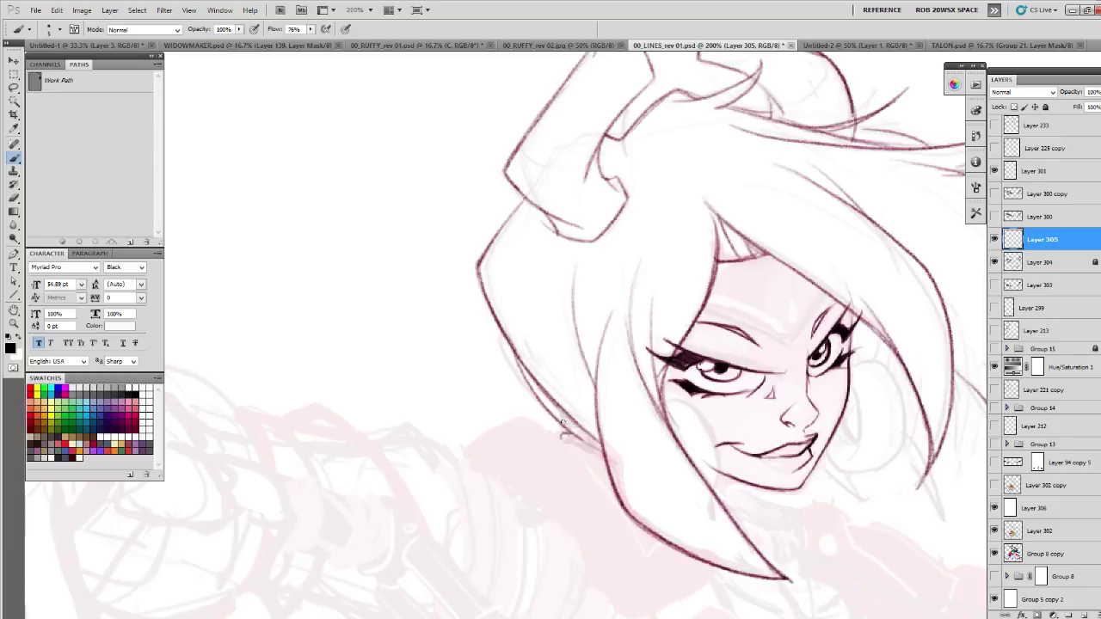
- Draw a short strand between the far locks and the near earring's curve beside the cheek
{"action": "left_click_drag", "start_coordinate": [931, 517], "coordinate": [674, 498]}
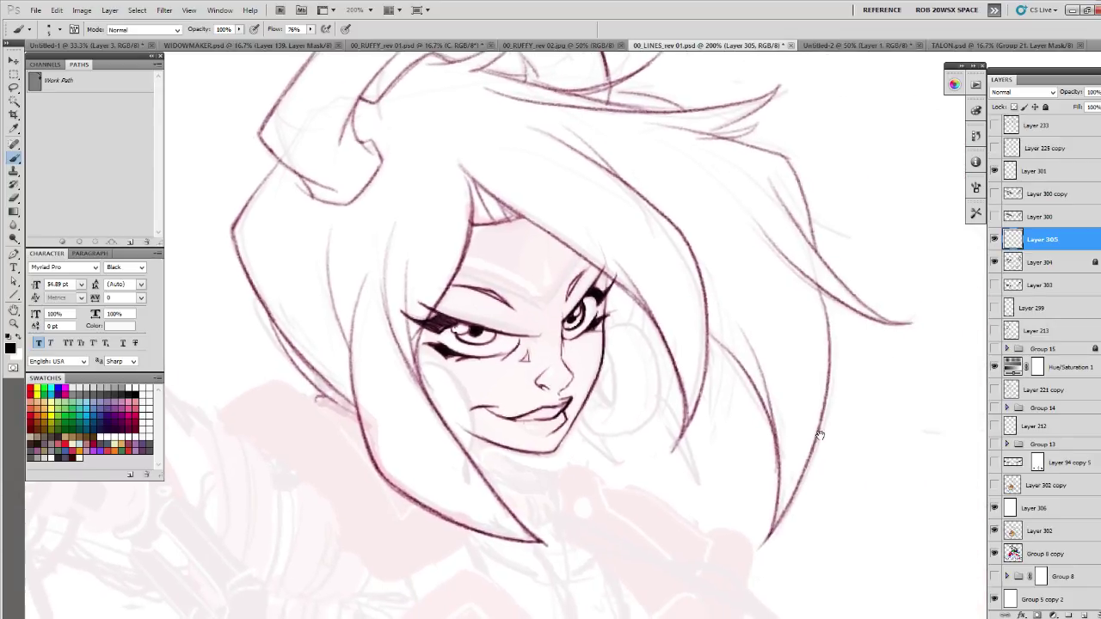
{"action": "left_click_drag", "start_coordinate": [741, 365], "coordinate": [779, 396]}
{"action": "left_click_drag", "start_coordinate": [757, 469], "coordinate": [839, 486]}
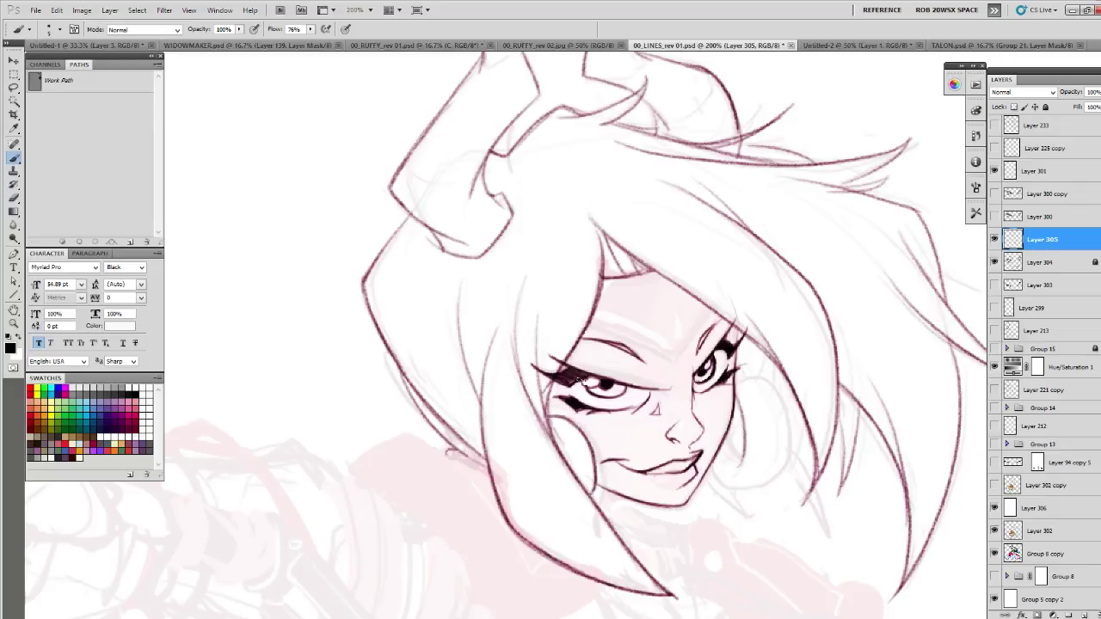
- Draw the outer and inner curves of the far hoop earring beside the jaw and begin the ear above it
{"action": "mouse_move", "coordinate": [736, 378]}
{"action": "left_mouse_down"}
{"action": "mouse_move", "coordinate": [780, 396]}
{"action": "mouse_move", "coordinate": [786, 460]}
{"action": "mouse_move", "coordinate": [789, 436]}
{"action": "mouse_move", "coordinate": [775, 471]}
{"action": "left_mouse_up"}
{"action": "left_click_drag", "start_coordinate": [744, 430], "coordinate": [729, 458]}
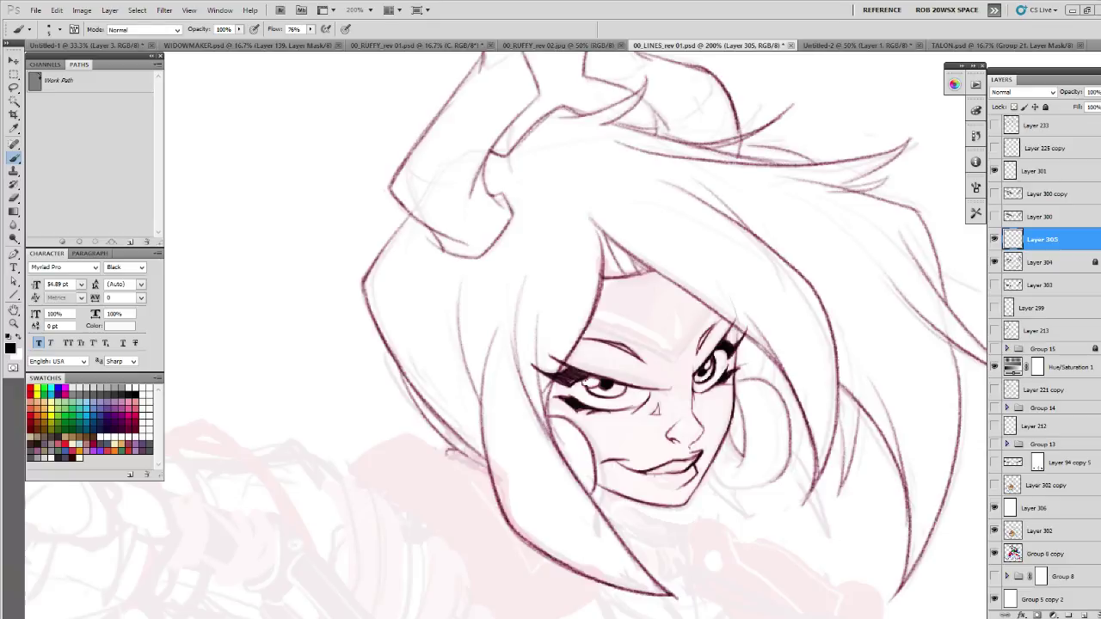
{"action": "mouse_move", "coordinate": [742, 486]}
{"action": "left_mouse_down"}
{"action": "mouse_move", "coordinate": [769, 484]}
{"action": "mouse_move", "coordinate": [740, 472]}
{"action": "mouse_move", "coordinate": [765, 487]}
{"action": "mouse_move", "coordinate": [799, 482]}
{"action": "mouse_move", "coordinate": [817, 429]}
{"action": "left_mouse_up"}
{"action": "left_click_drag", "start_coordinate": [818, 382], "coordinate": [778, 352]}
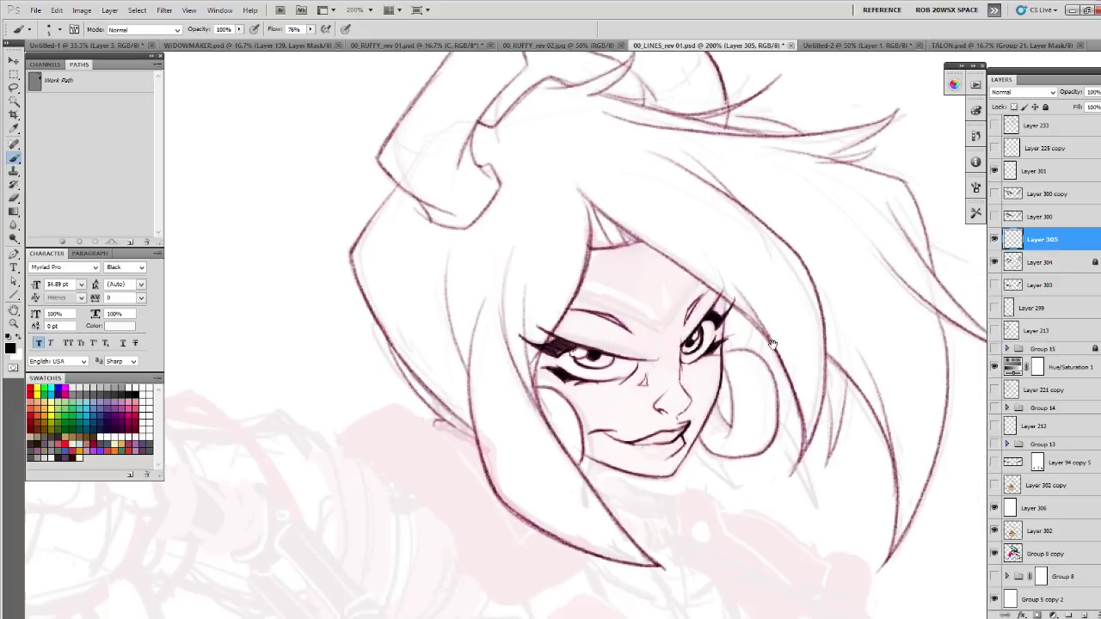
{"action": "left_click_drag", "start_coordinate": [741, 313], "coordinate": [740, 349]}
{"action": "mouse_move", "coordinate": [447, 327]}
{"action": "left_mouse_down"}
{"action": "mouse_move", "coordinate": [432, 370]}
{"action": "mouse_move", "coordinate": [440, 386]}
{"action": "mouse_move", "coordinate": [465, 377]}
{"action": "left_mouse_up"}
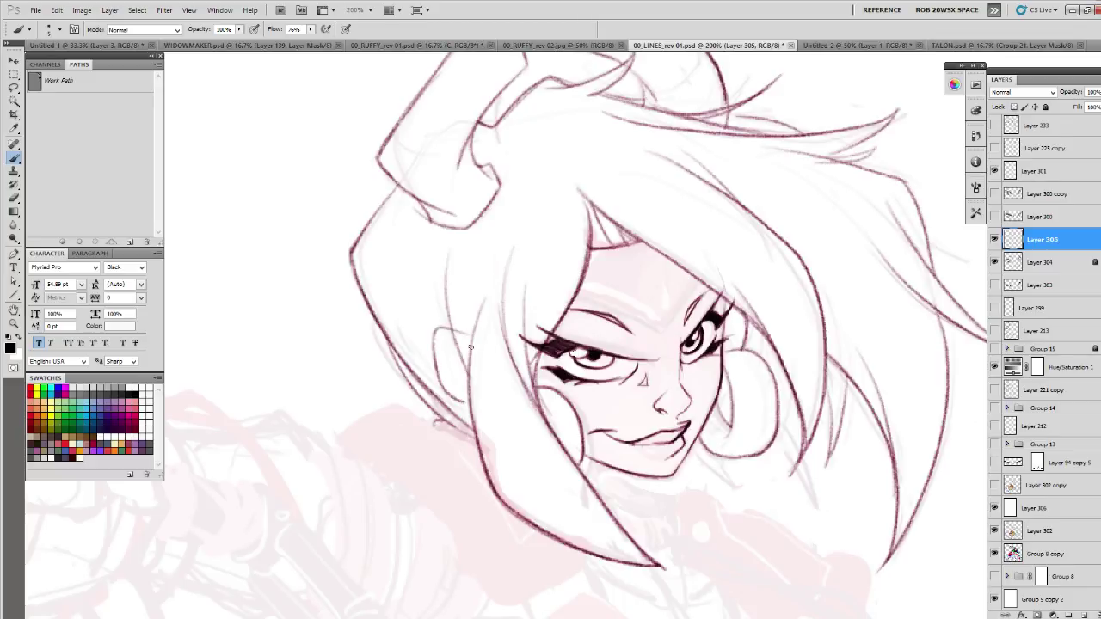
{"action": "key", "text": "ctrl+z"}
{"action": "key", "text": "ctrl+alt+z"}
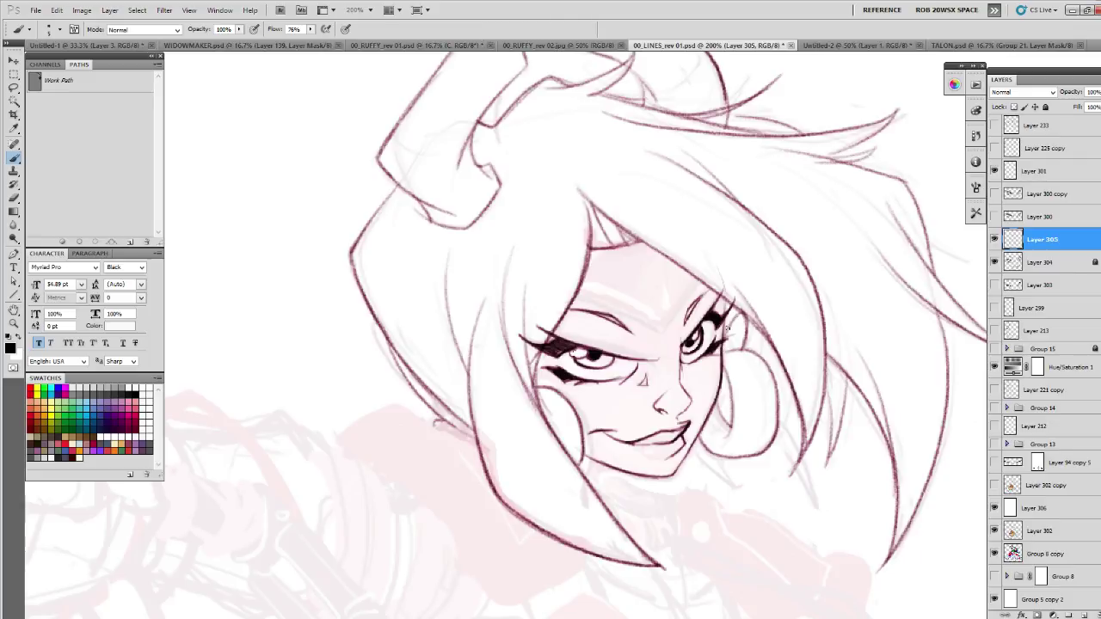
- Draw the far ear above the hoop earring and a pointed hair strand below the jaw
{"action": "left_click_drag", "start_coordinate": [737, 315], "coordinate": [740, 342]}
{"action": "key", "text": "ctrl+z"}
{"action": "left_click_drag", "start_coordinate": [753, 411], "coordinate": [765, 421]}
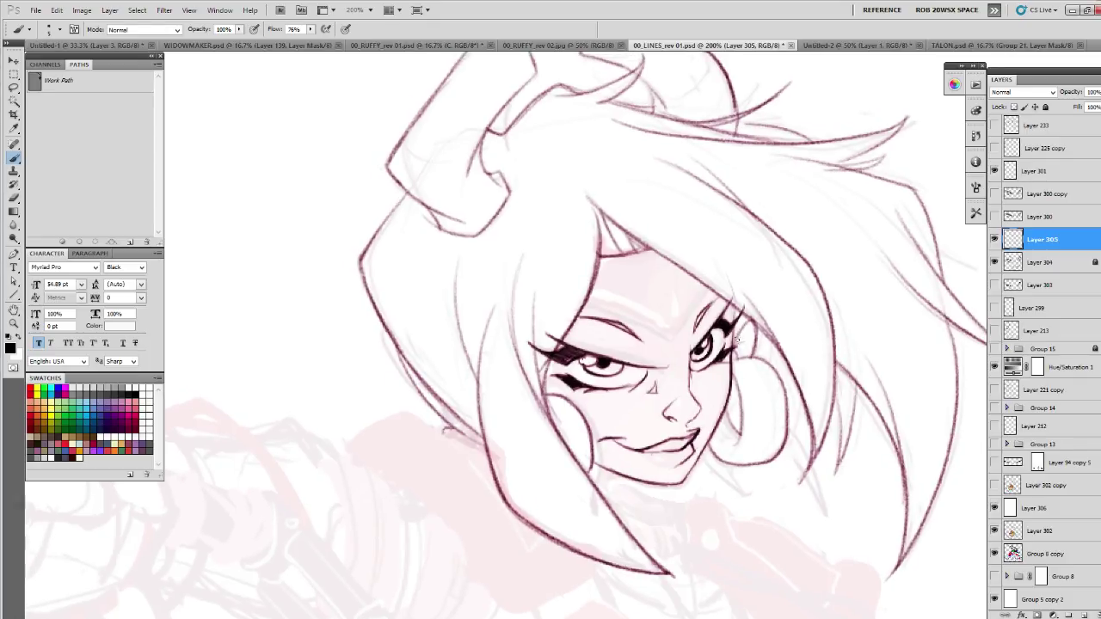
{"action": "mouse_move", "coordinate": [753, 318]}
{"action": "left_mouse_down"}
{"action": "mouse_move", "coordinate": [753, 353]}
{"action": "mouse_move", "coordinate": [739, 360]}
{"action": "mouse_move", "coordinate": [776, 368]}
{"action": "mouse_move", "coordinate": [784, 418]}
{"action": "left_mouse_up"}
{"action": "mouse_move", "coordinate": [783, 478]}
{"action": "left_mouse_down"}
{"action": "mouse_move", "coordinate": [552, 387]}
{"action": "mouse_move", "coordinate": [527, 414]}
{"action": "left_mouse_up"}
{"action": "mouse_move", "coordinate": [475, 369]}
{"action": "left_mouse_down"}
{"action": "mouse_move", "coordinate": [673, 537]}
{"action": "mouse_move", "coordinate": [784, 536]}
{"action": "left_mouse_up"}
{"action": "mouse_move", "coordinate": [799, 371]}
{"action": "left_mouse_down"}
{"action": "mouse_move", "coordinate": [754, 434]}
{"action": "mouse_move", "coordinate": [792, 395]}
{"action": "left_mouse_up"}
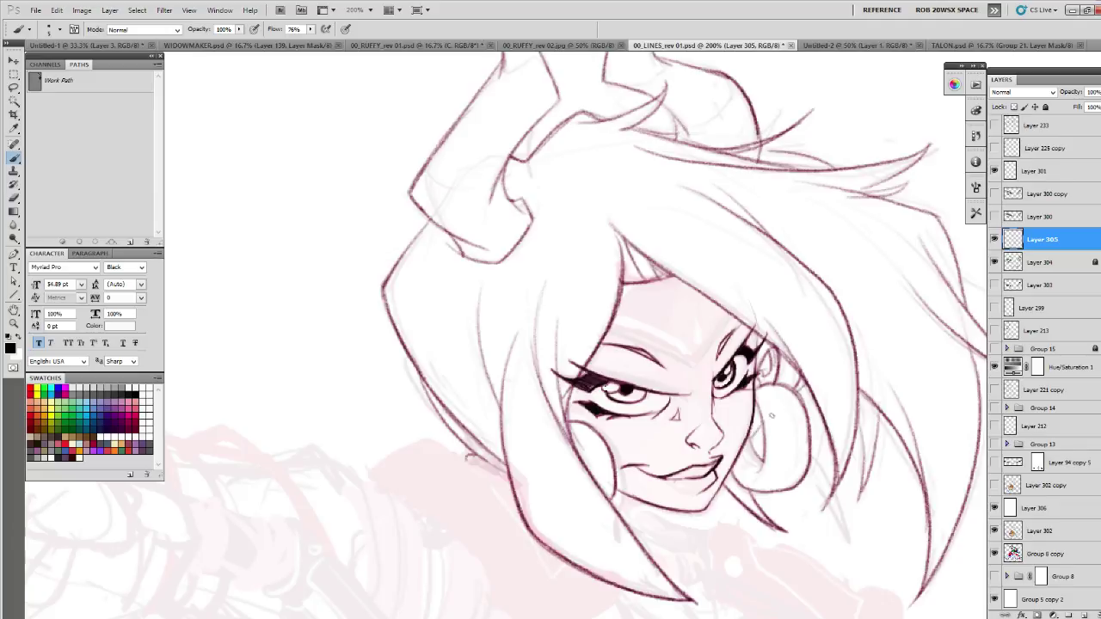
- Draw both edges of the thin pointed hair lock hanging behind the far hoop earring
{"action": "left_click_drag", "start_coordinate": [884, 496], "coordinate": [772, 406]}
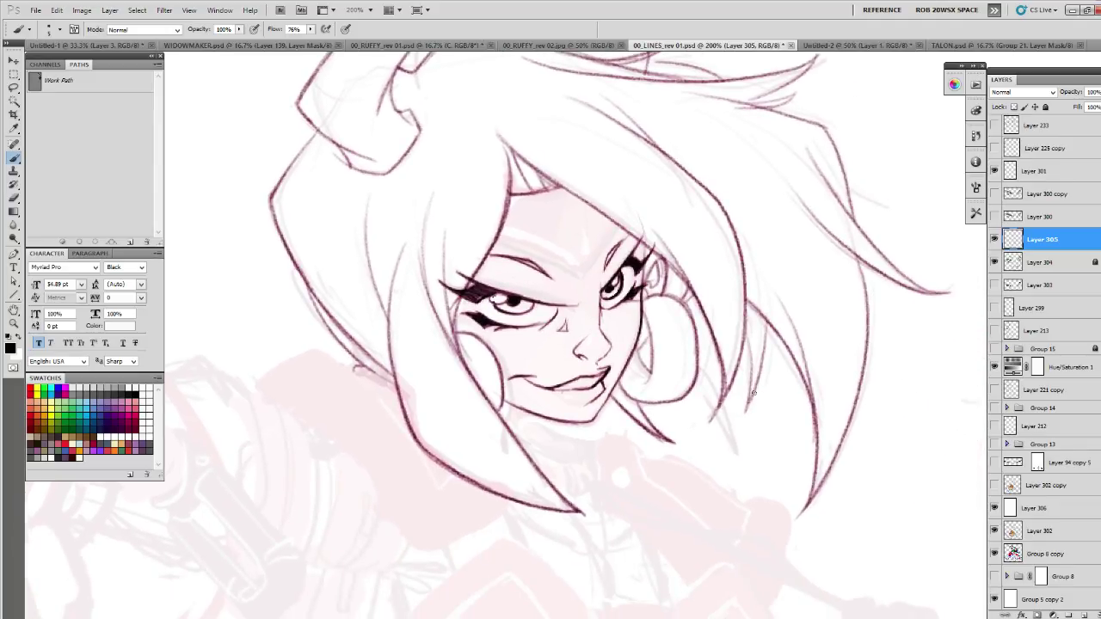
{"action": "mouse_move", "coordinate": [710, 373]}
{"action": "left_mouse_down"}
{"action": "mouse_move", "coordinate": [729, 430]}
{"action": "mouse_move", "coordinate": [693, 385]}
{"action": "mouse_move", "coordinate": [729, 445]}
{"action": "mouse_move", "coordinate": [734, 485]}
{"action": "left_mouse_up"}
{"action": "mouse_move", "coordinate": [712, 327]}
{"action": "left_mouse_down"}
{"action": "mouse_move", "coordinate": [706, 378]}
{"action": "mouse_move", "coordinate": [748, 370]}
{"action": "left_mouse_up"}
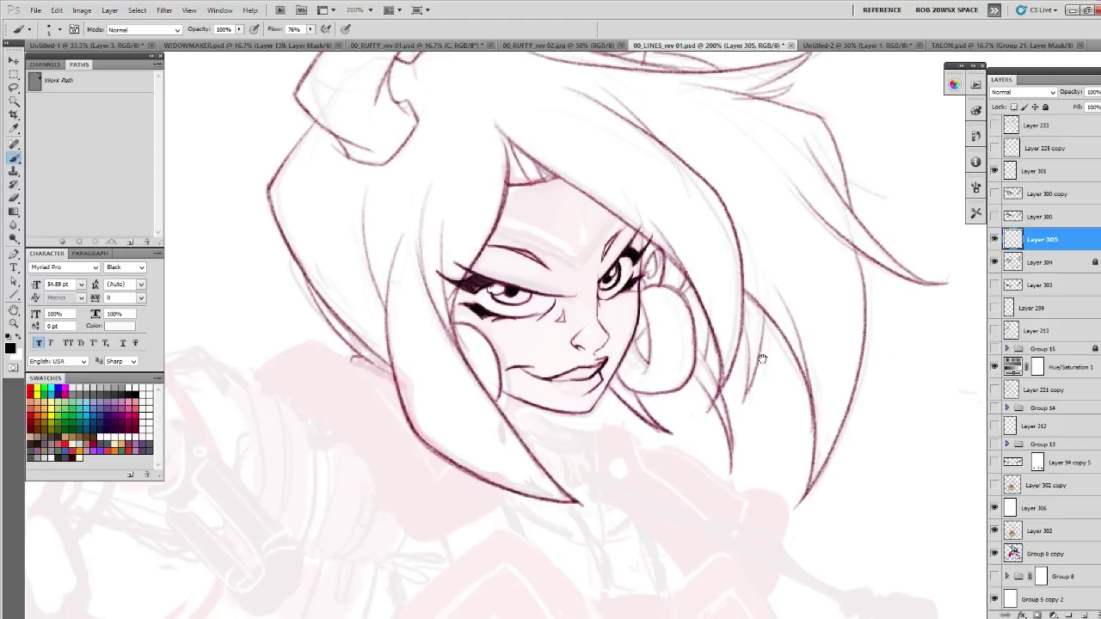
- Draw the neck lines running down from beneath the chin
{"action": "mouse_move", "coordinate": [595, 424]}
{"action": "left_mouse_down"}
{"action": "mouse_move", "coordinate": [784, 411]}
{"action": "mouse_move", "coordinate": [769, 446]}
{"action": "left_mouse_up"}
{"action": "mouse_move", "coordinate": [769, 406]}
{"action": "left_mouse_down"}
{"action": "mouse_move", "coordinate": [767, 456]}
{"action": "mouse_move", "coordinate": [769, 408]}
{"action": "mouse_move", "coordinate": [793, 483]}
{"action": "left_mouse_up"}
{"action": "left_click_drag", "start_coordinate": [786, 440], "coordinate": [794, 487]}
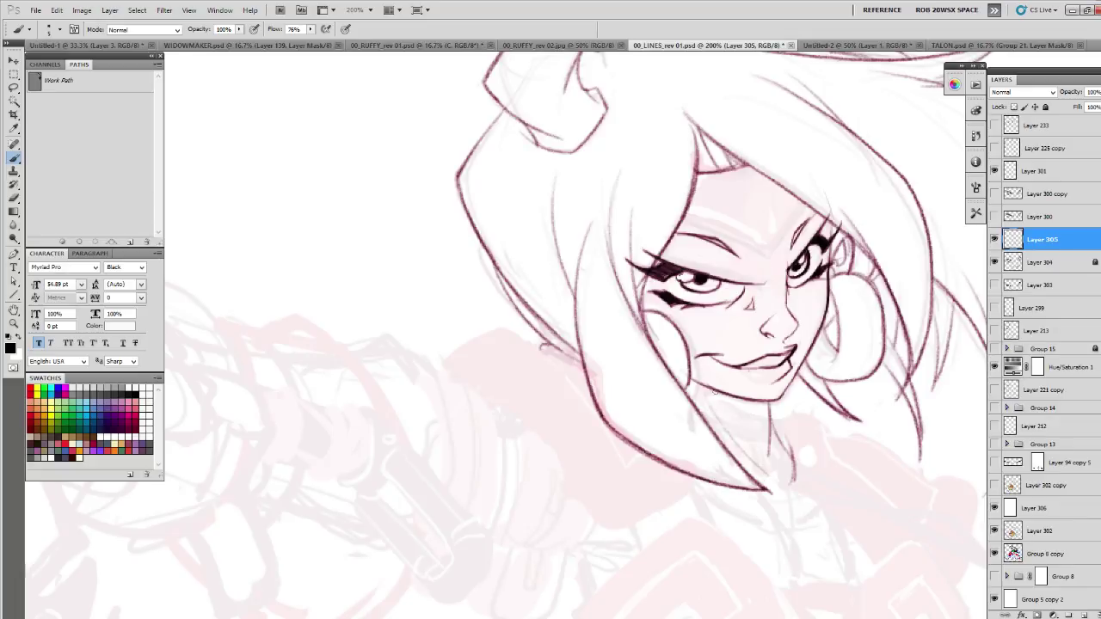
{"action": "left_click_drag", "start_coordinate": [710, 388], "coordinate": [767, 413]}
{"action": "key", "text": "ctrl+alt+z"}
{"action": "key", "text": "ctrl+alt+z"}
- Add an inner strand line following the near-side outer hair contour, and undo the extra mark outside its lower edge
{"action": "scroll", "coordinate": [851, 301], "scroll_direction": "up", "scroll_amount": 5}
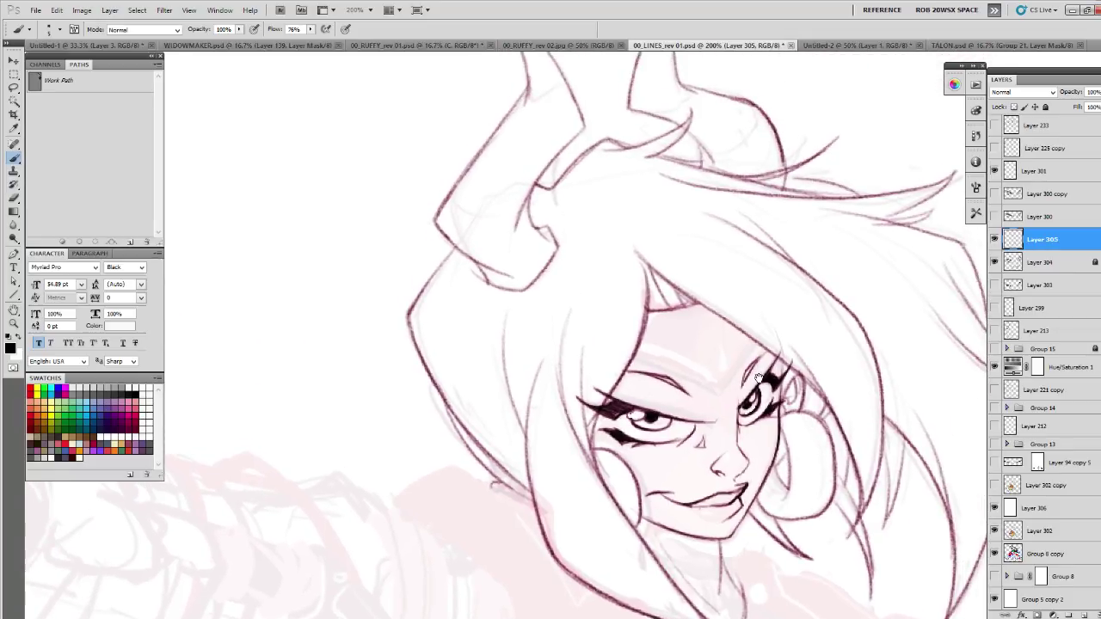
{"action": "mouse_move", "coordinate": [419, 288]}
{"action": "left_mouse_down"}
{"action": "mouse_move", "coordinate": [421, 333]}
{"action": "mouse_move", "coordinate": [448, 400]}
{"action": "mouse_move", "coordinate": [528, 481]}
{"action": "left_mouse_up"}
{"action": "left_click_drag", "start_coordinate": [442, 434], "coordinate": [465, 471]}
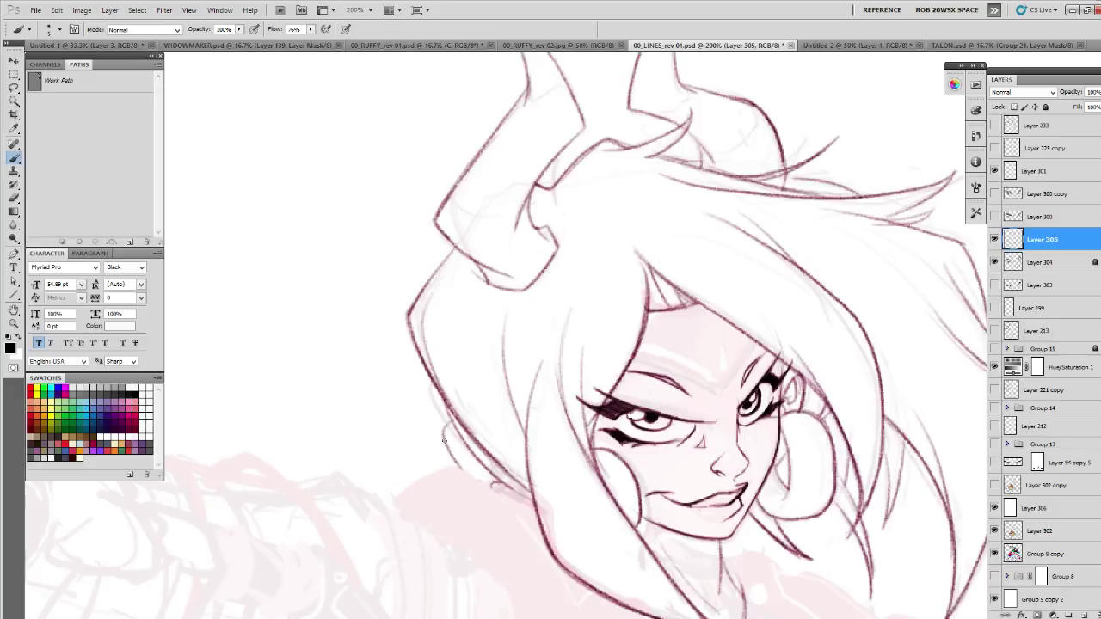
{"action": "key", "text": "ctrl+z"}
{"action": "mouse_move", "coordinate": [469, 393]}
{"action": "left_mouse_down"}
{"action": "mouse_move", "coordinate": [475, 400]}
{"action": "mouse_move", "coordinate": [508, 365]}
{"action": "mouse_move", "coordinate": [532, 407]}
{"action": "left_mouse_up"}
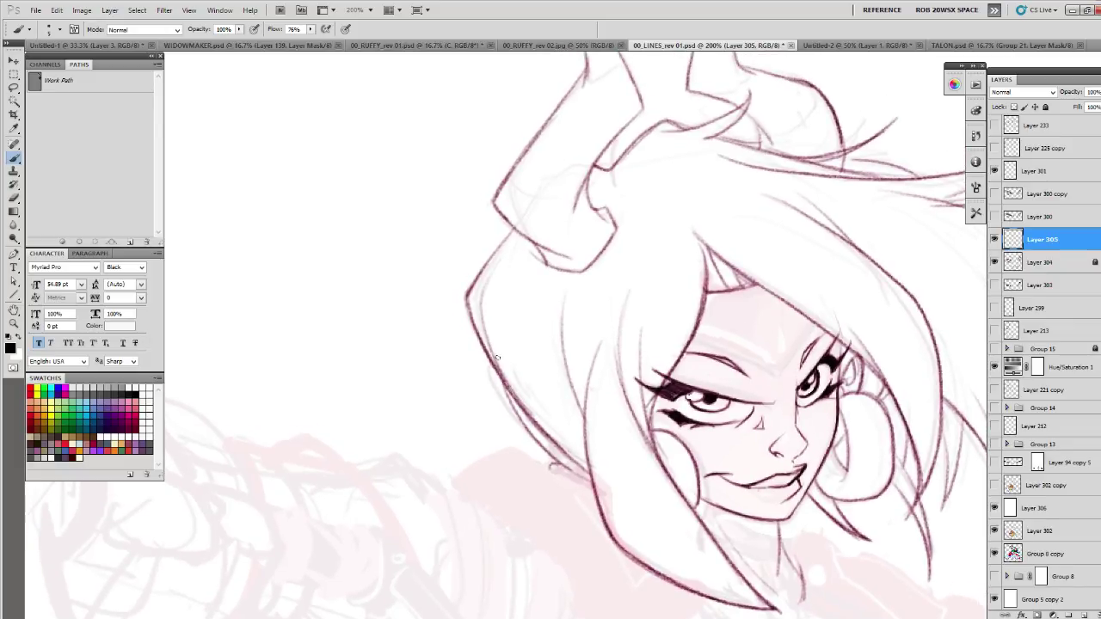
- Draw an interior strand line in the back hair leading into the outward-flicking lock
{"action": "mouse_move", "coordinate": [871, 462]}
{"action": "left_mouse_down"}
{"action": "mouse_move", "coordinate": [762, 499]}
{"action": "mouse_move", "coordinate": [825, 440]}
{"action": "mouse_move", "coordinate": [754, 420]}
{"action": "left_mouse_up"}
{"action": "left_click_drag", "start_coordinate": [765, 343], "coordinate": [723, 292]}
{"action": "left_click_drag", "start_coordinate": [751, 335], "coordinate": [694, 261]}
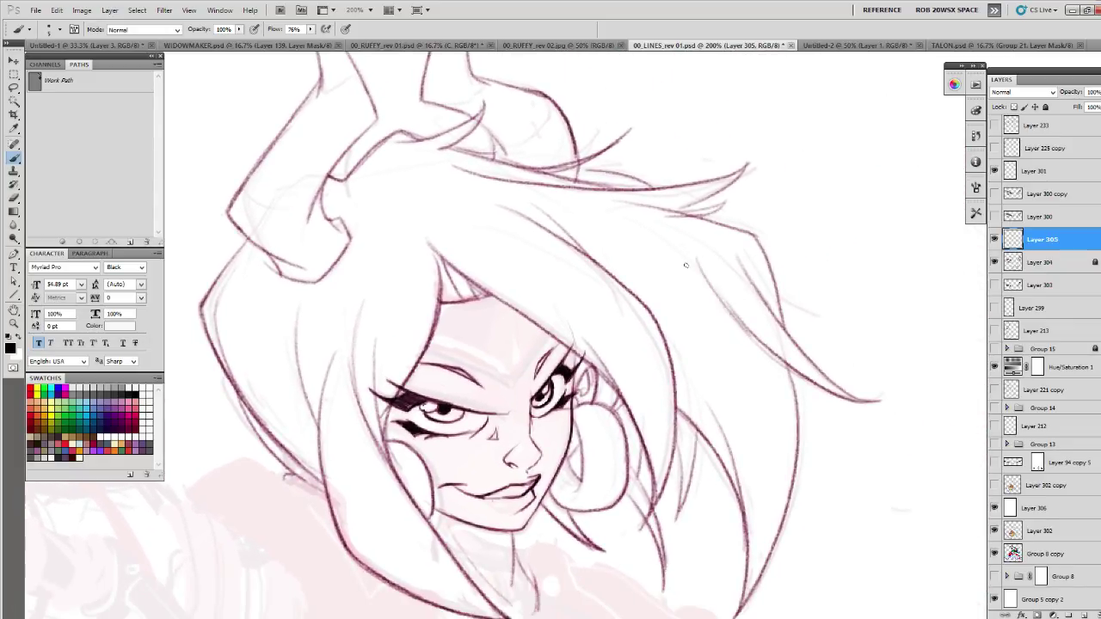
- Draw the inner rim line of the near-side hoop earring, undoing the two misplaced attempts
{"action": "left_click_drag", "start_coordinate": [771, 288], "coordinate": [817, 320]}
{"action": "left_click_drag", "start_coordinate": [732, 321], "coordinate": [817, 439]}
{"action": "mouse_move", "coordinate": [820, 498]}
{"action": "left_mouse_down"}
{"action": "mouse_move", "coordinate": [874, 330]}
{"action": "mouse_move", "coordinate": [775, 299]}
{"action": "mouse_move", "coordinate": [817, 299]}
{"action": "left_mouse_up"}
{"action": "key", "text": "z"}
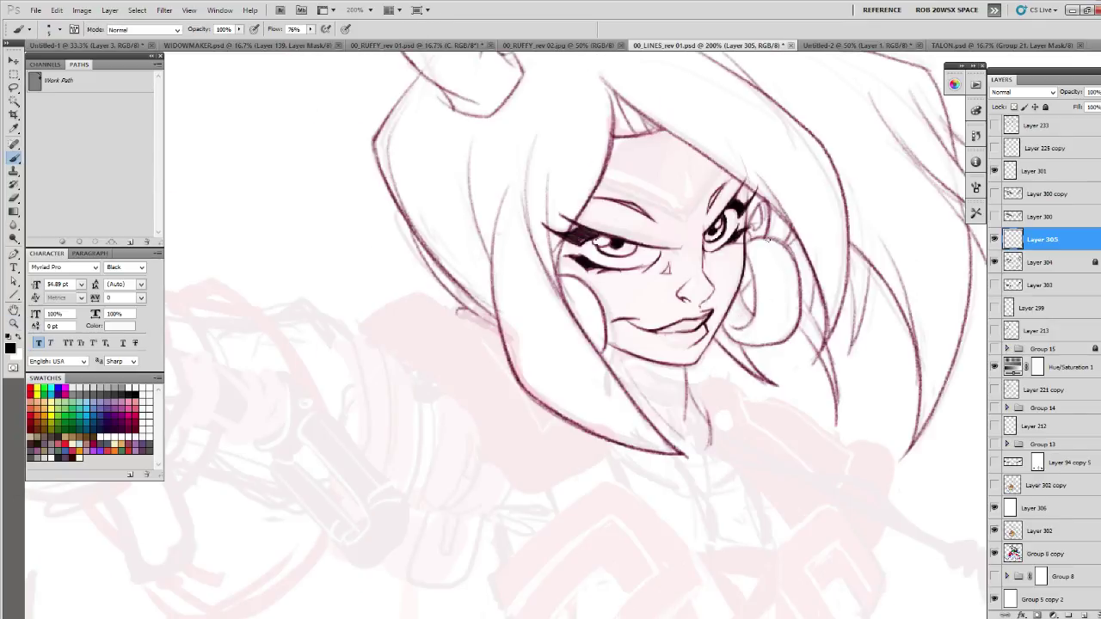
{"action": "left_click_drag", "start_coordinate": [771, 244], "coordinate": [773, 334]}
{"action": "left_click_drag", "start_coordinate": [555, 275], "coordinate": [602, 341]}
{"action": "key", "text": "ctrl+z"}
{"action": "left_click_drag", "start_coordinate": [574, 292], "coordinate": [602, 344]}
{"action": "key", "text": "ctrl+z"}
{"action": "left_click_drag", "start_coordinate": [577, 296], "coordinate": [597, 341]}
- Add an inner strand line along the upper near-side hair contour just below the near horn
{"action": "mouse_move", "coordinate": [834, 192]}
{"action": "left_mouse_down"}
{"action": "mouse_move", "coordinate": [831, 288]}
{"action": "mouse_move", "coordinate": [800, 212]}
{"action": "mouse_move", "coordinate": [818, 333]}
{"action": "left_mouse_up"}
{"action": "key", "text": "z"}
{"action": "left_click_drag", "start_coordinate": [787, 244], "coordinate": [799, 265]}
{"action": "key", "text": "b"}
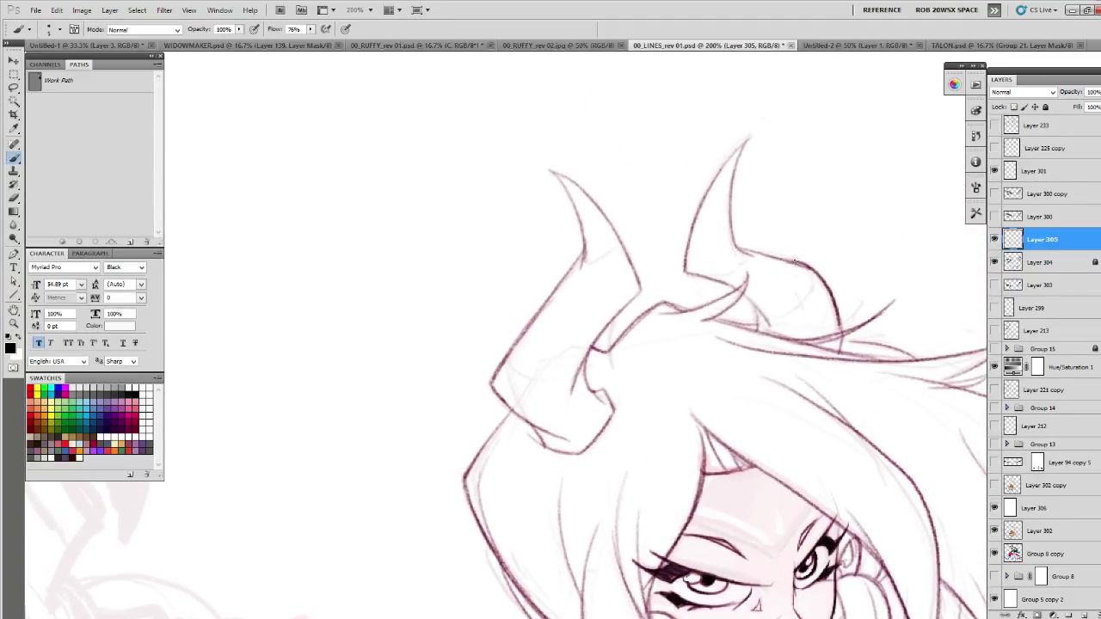
{"action": "left_click_drag", "start_coordinate": [604, 348], "coordinate": [653, 247]}
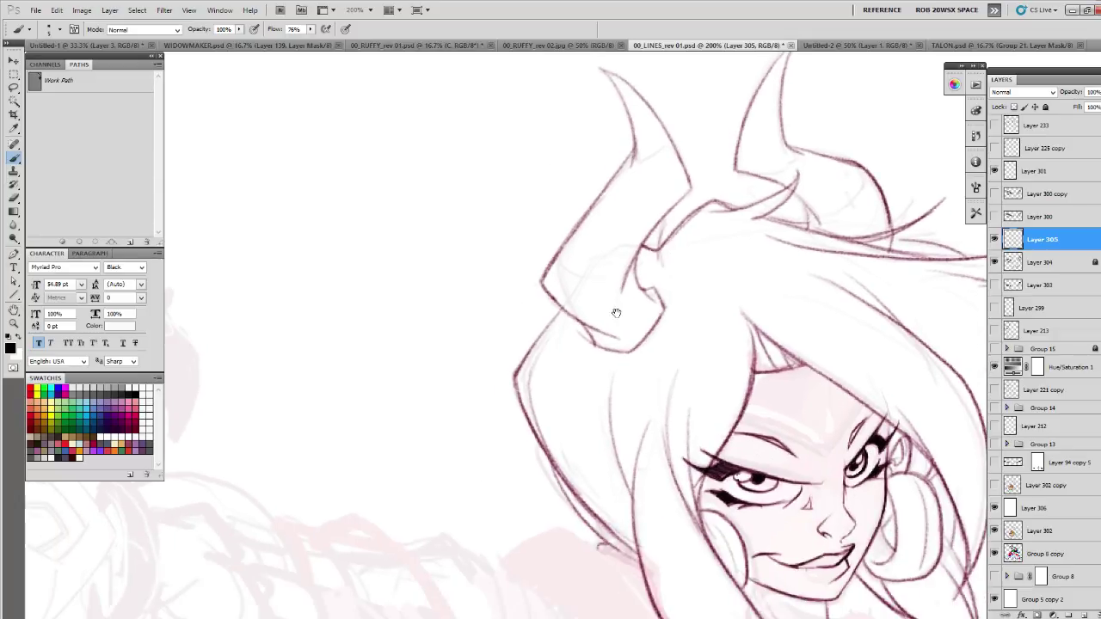
{"action": "left_click_drag", "start_coordinate": [536, 368], "coordinate": [521, 298]}
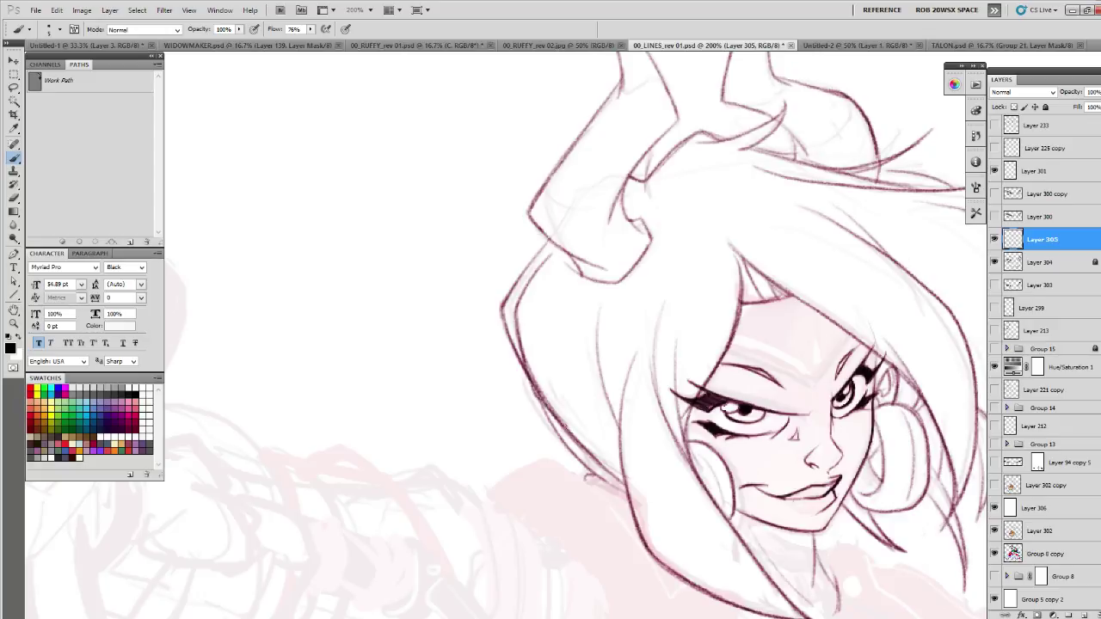
- Erase the rough stretch of the near-side outer hair contour at cheek height and redraw it down toward the shoulder
{"action": "key", "text": "e"}
{"action": "left_click_drag", "start_coordinate": [528, 365], "coordinate": [572, 429]}
{"action": "key", "text": "b"}
{"action": "key", "text": "e"}
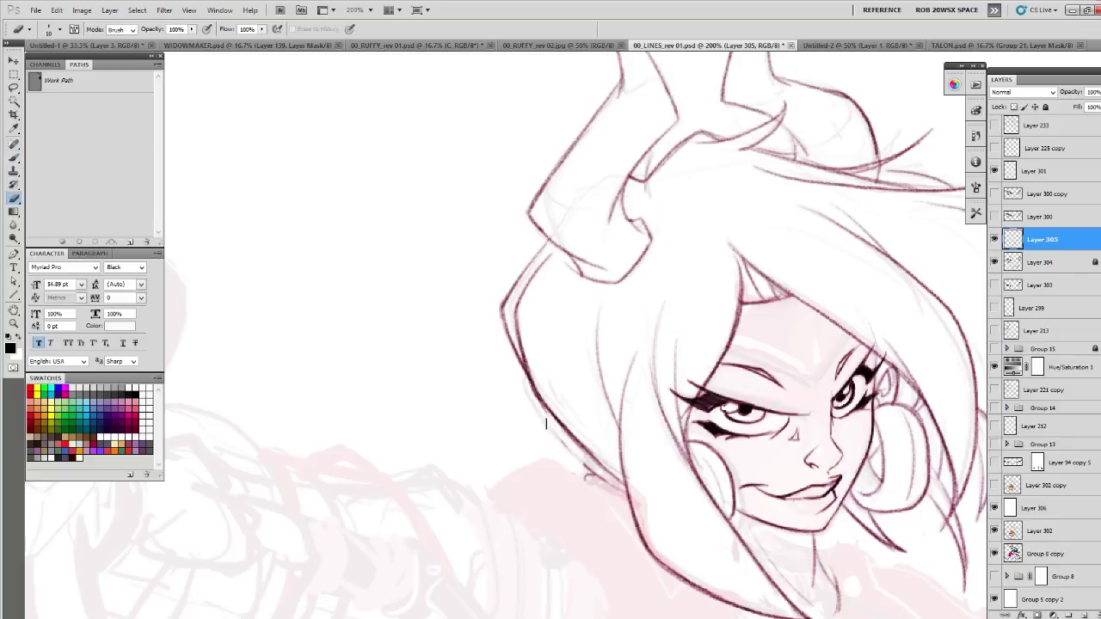
{"action": "key", "text": "b"}
{"action": "mouse_move", "coordinate": [550, 411]}
{"action": "left_mouse_down"}
{"action": "mouse_move", "coordinate": [554, 439]}
{"action": "mouse_move", "coordinate": [600, 488]}
{"action": "left_mouse_up"}
- Clean the lower end of the near-side hair contour and draw a small pointed hair tip poking out behind it
{"action": "key", "text": "e"}
{"action": "mouse_move", "coordinate": [594, 431]}
{"action": "left_mouse_down"}
{"action": "mouse_move", "coordinate": [563, 452]}
{"action": "mouse_move", "coordinate": [577, 456]}
{"action": "left_mouse_up"}
{"action": "key", "text": "b"}
{"action": "left_click_drag", "start_coordinate": [530, 386], "coordinate": [585, 462]}
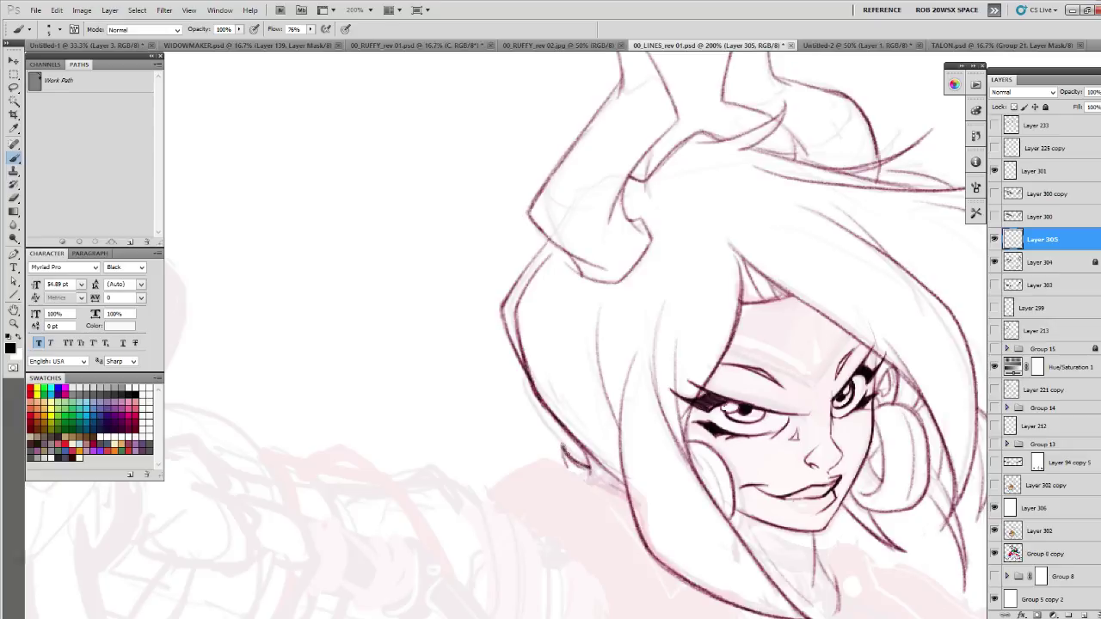
{"action": "key", "text": "e"}
{"action": "key", "text": "b"}
- On Layer 304, erase the bottom of the chin line and redraw the corner where it meets the far jaw
{"action": "left_click_drag", "start_coordinate": [711, 361], "coordinate": [652, 267]}
{"action": "key", "text": "z"}
{"action": "left_click", "coordinate": [696, 277], "text": "alt"}
{"action": "left_click", "coordinate": [696, 277], "text": "alt"}
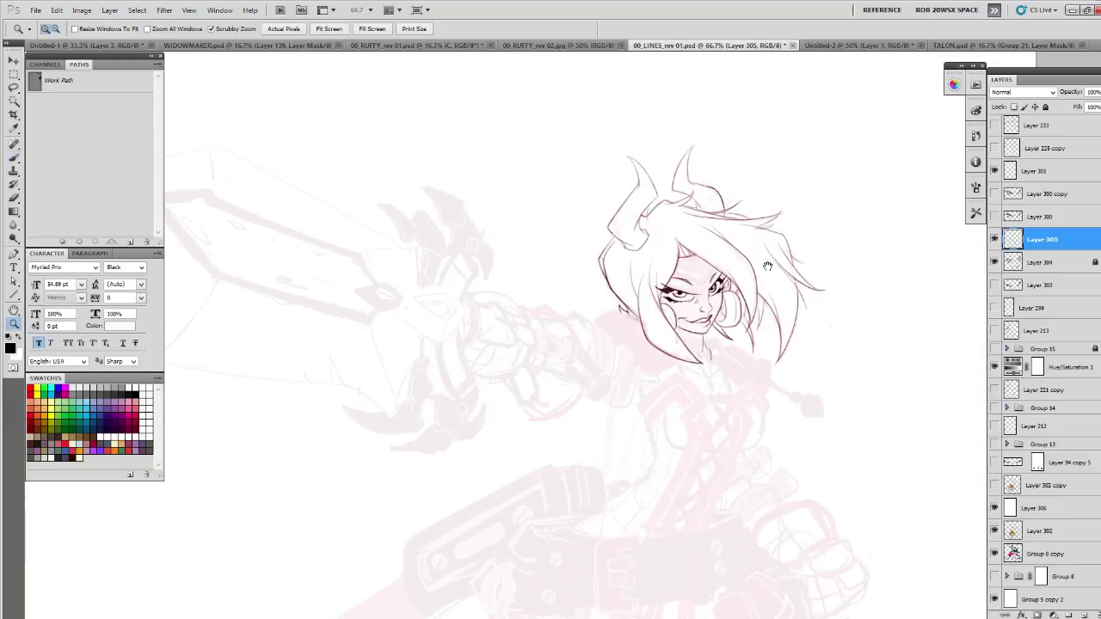
{"action": "left_click_drag", "start_coordinate": [765, 265], "coordinate": [759, 262]}
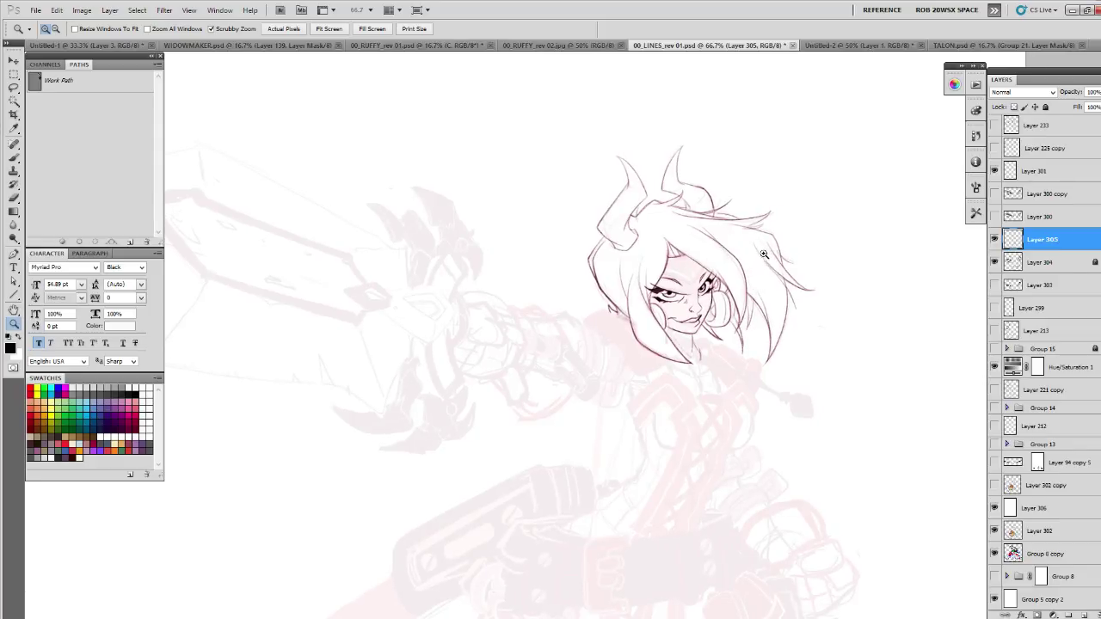
{"action": "left_click_drag", "start_coordinate": [710, 311], "coordinate": [1032, 269]}
{"action": "left_click", "coordinate": [1032, 265]}
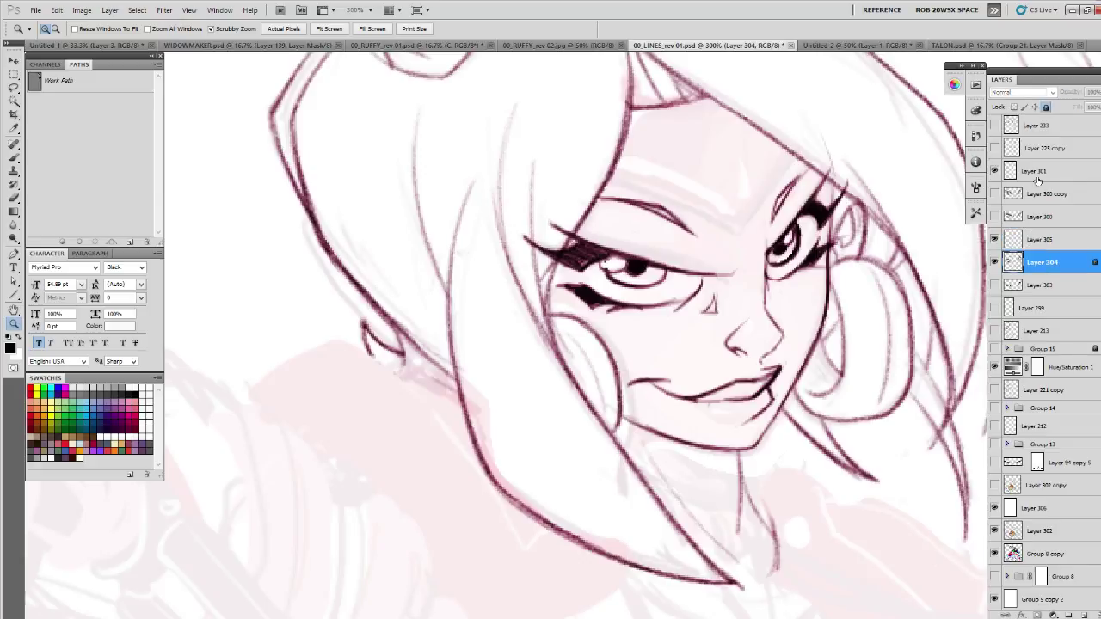
{"action": "key", "text": "b"}
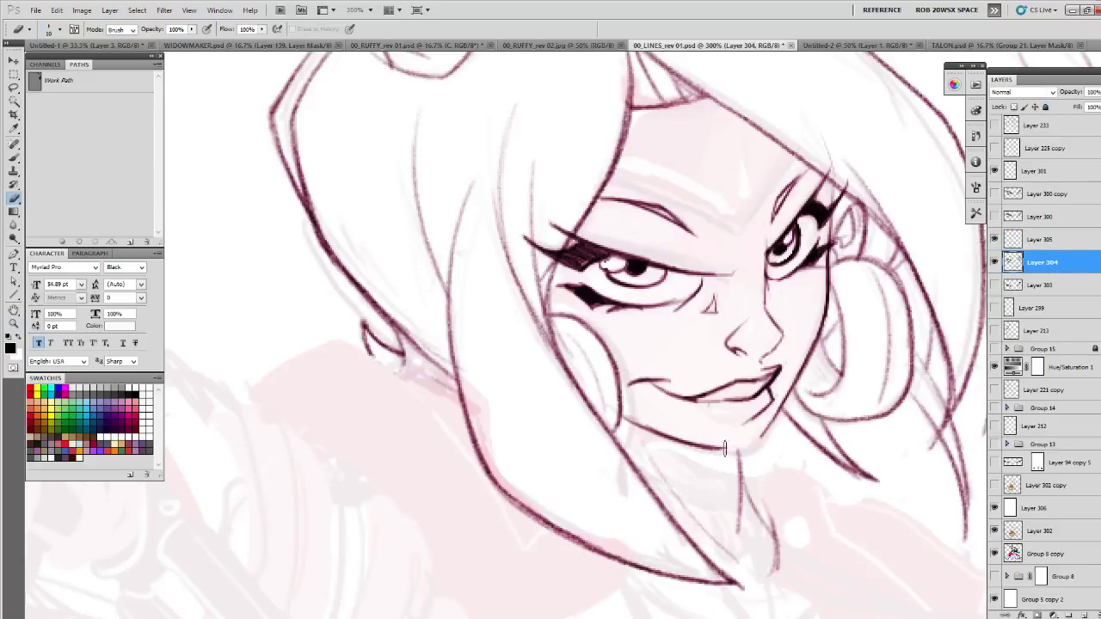
{"action": "key", "text": "b"}
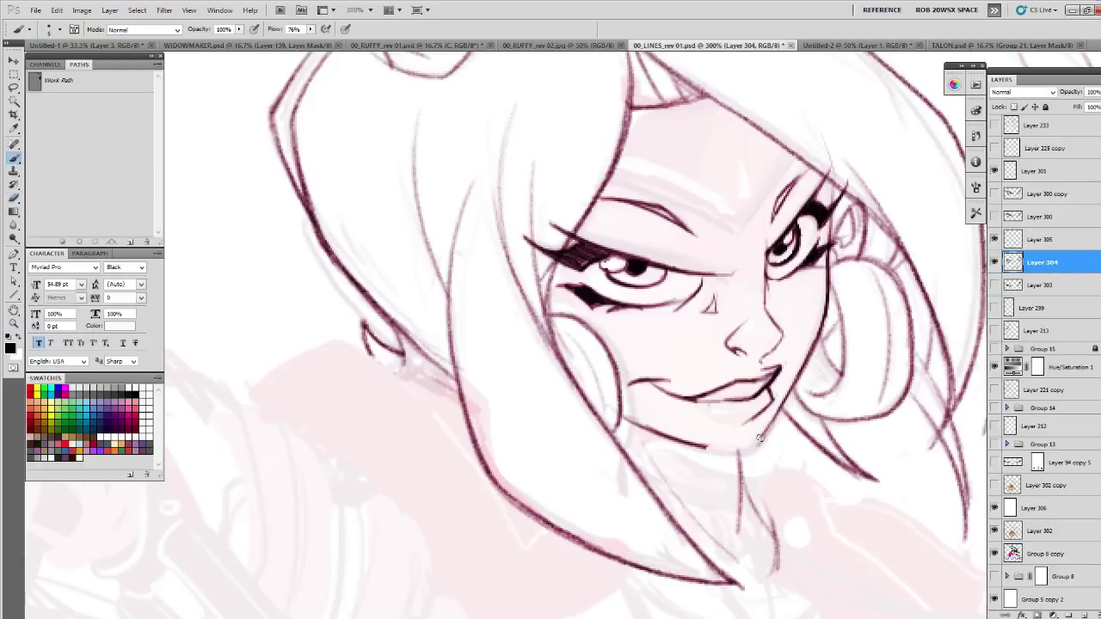
{"action": "mouse_move", "coordinate": [767, 426]}
{"action": "left_mouse_down"}
{"action": "mouse_move", "coordinate": [727, 451]}
{"action": "mouse_move", "coordinate": [697, 447]}
{"action": "mouse_move", "coordinate": [744, 449]}
{"action": "left_mouse_up"}
- Tidy the redrawn chin with the eraser and brush so the jaw line closes beneath the mouth
{"action": "key", "text": "e"}
{"action": "mouse_move", "coordinate": [779, 419]}
{"action": "left_mouse_down"}
{"action": "mouse_move", "coordinate": [759, 445]}
{"action": "mouse_move", "coordinate": [703, 442]}
{"action": "mouse_move", "coordinate": [388, 401]}
{"action": "mouse_move", "coordinate": [446, 419]}
{"action": "mouse_move", "coordinate": [364, 392]}
{"action": "mouse_move", "coordinate": [421, 413]}
{"action": "left_mouse_up"}
{"action": "key", "text": "b"}
{"action": "key", "text": "e"}
{"action": "key", "text": "b"}
{"action": "mouse_move", "coordinate": [346, 385]}
{"action": "left_mouse_down"}
{"action": "mouse_move", "coordinate": [382, 404]}
{"action": "mouse_move", "coordinate": [460, 416]}
{"action": "left_mouse_up"}
{"action": "key", "text": "z"}
{"action": "left_click", "coordinate": [803, 339], "text": "alt"}
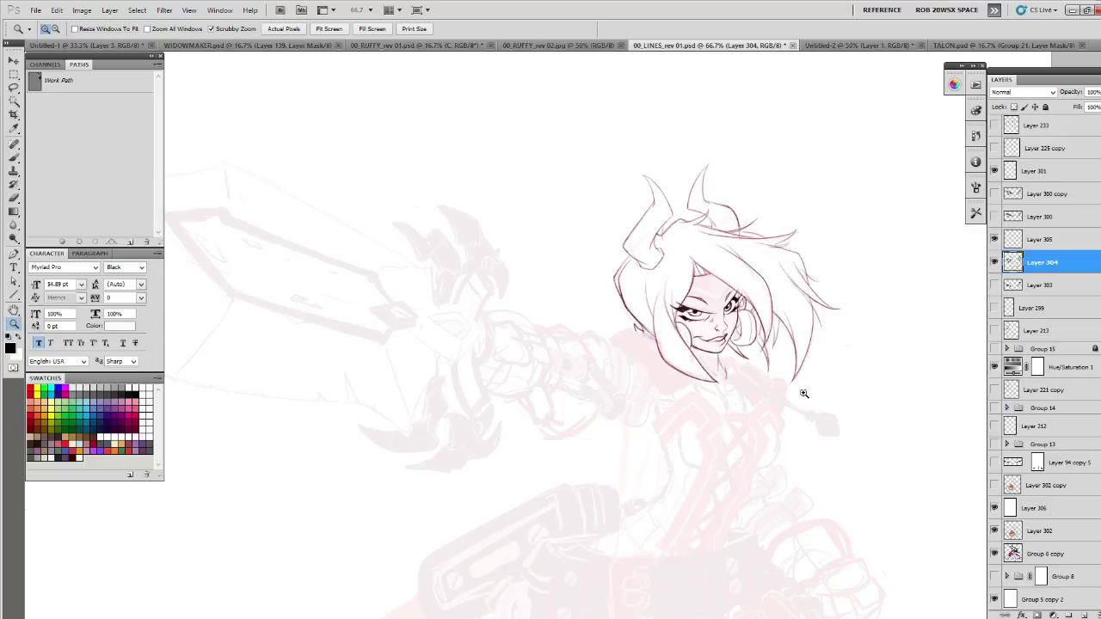
- On Layer 305, erase the outer edge of the far hoop earring and redraw it as a smoother curve
{"action": "left_click", "coordinate": [996, 238]}
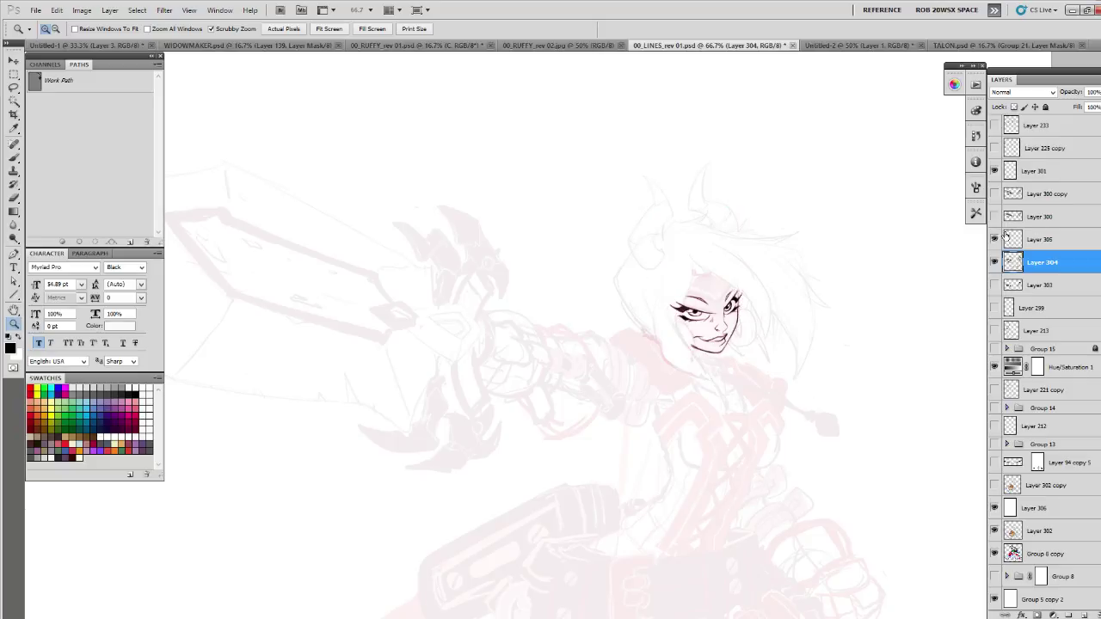
{"action": "left_click", "coordinate": [1000, 238]}
{"action": "left_click", "coordinate": [748, 330]}
{"action": "left_click", "coordinate": [748, 330]}
{"action": "left_click", "coordinate": [748, 330]}
{"action": "key", "text": "b"}
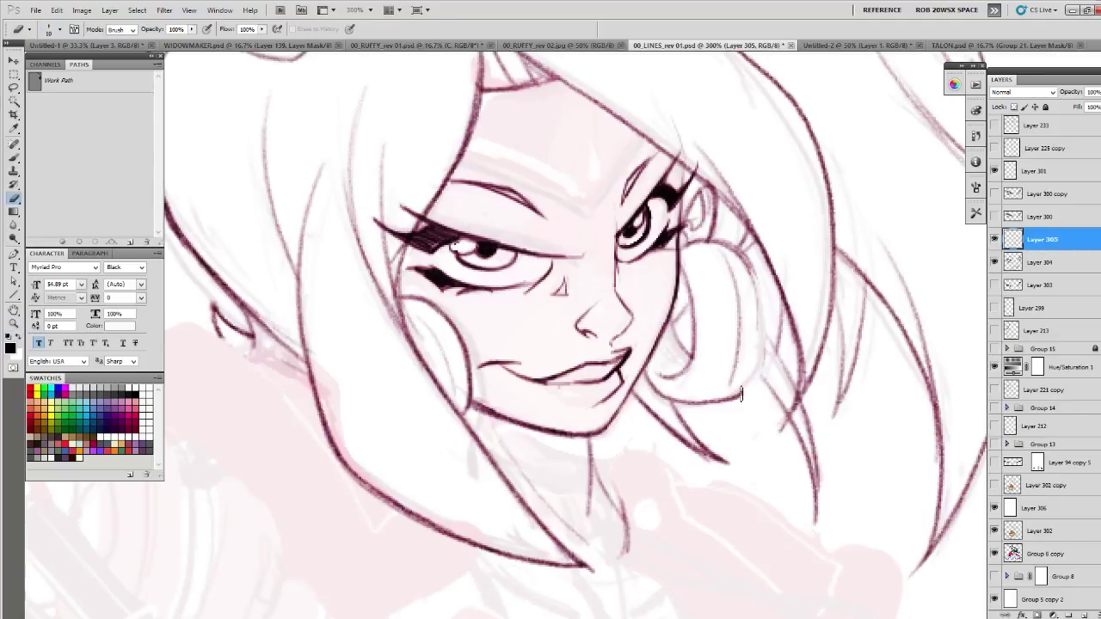
{"action": "key", "text": "b"}
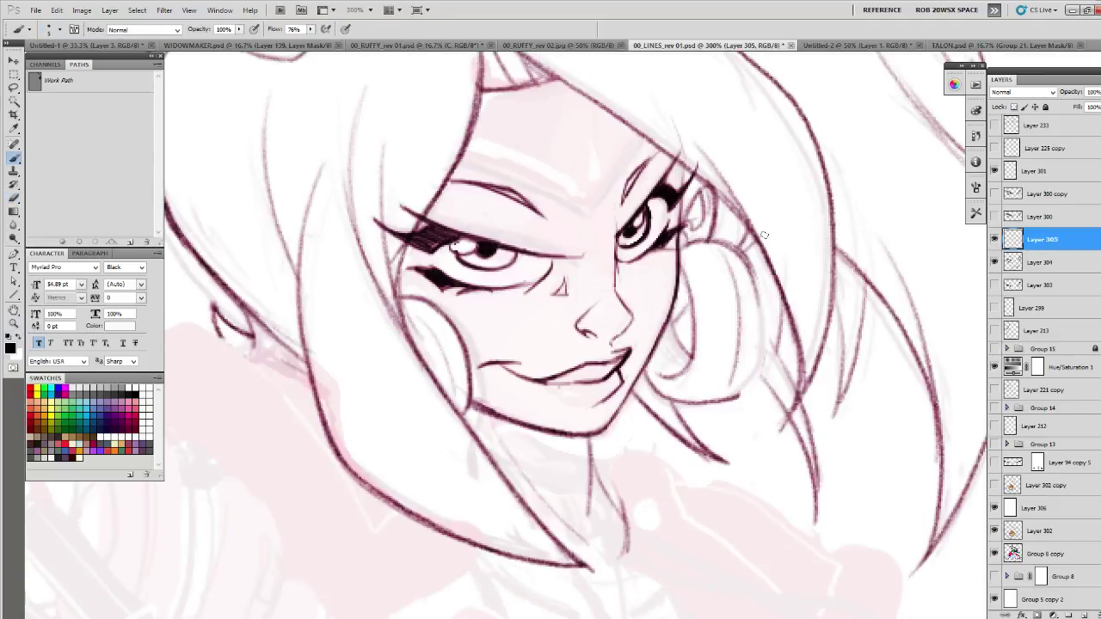
{"action": "mouse_move", "coordinate": [750, 262]}
{"action": "left_mouse_down"}
{"action": "mouse_move", "coordinate": [756, 344]}
{"action": "mouse_move", "coordinate": [735, 391]}
{"action": "left_mouse_up"}
{"action": "key", "text": "h"}
{"action": "left_click", "coordinate": [735, 391]}
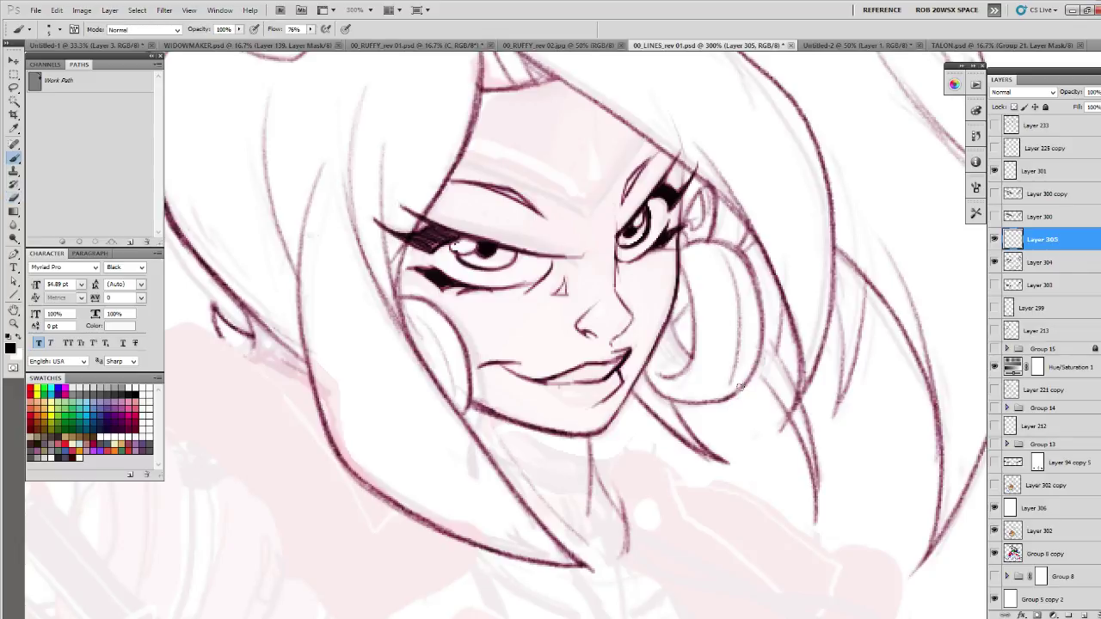
{"action": "left_click_drag", "start_coordinate": [764, 342], "coordinate": [834, 380]}
{"action": "key", "text": "h"}
{"action": "left_click", "coordinate": [815, 360]}
{"action": "key", "text": "h"}
{"action": "left_click", "coordinate": [813, 362]}
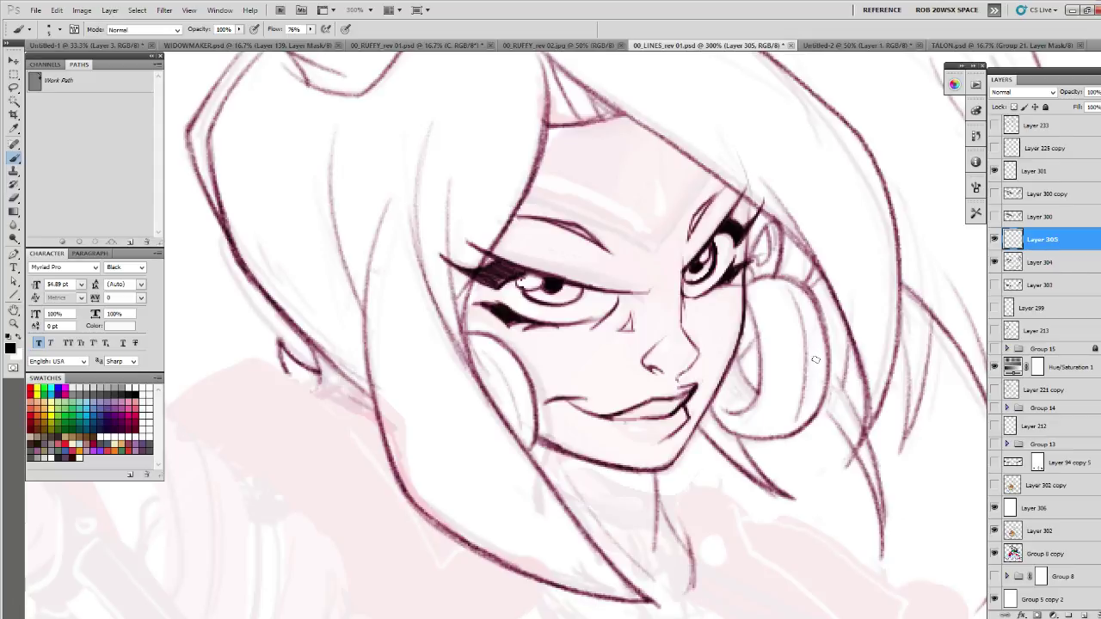
{"action": "key", "text": "h"}
{"action": "left_click", "coordinate": [815, 358]}
{"action": "key", "text": "h"}
{"action": "left_click", "coordinate": [815, 359]}
- Create a new layer above Layer 305 and draw curved strands from the hair parting over the crown toward the near horn
{"action": "left_click_drag", "start_coordinate": [744, 298], "coordinate": [826, 448]}
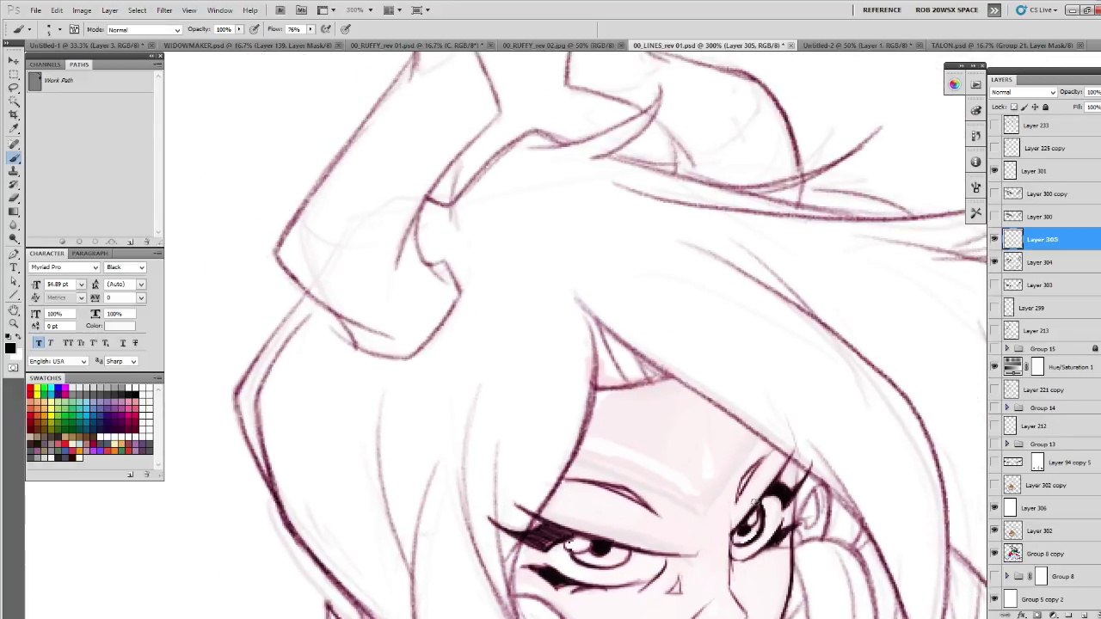
{"action": "left_click", "coordinate": [1075, 614]}
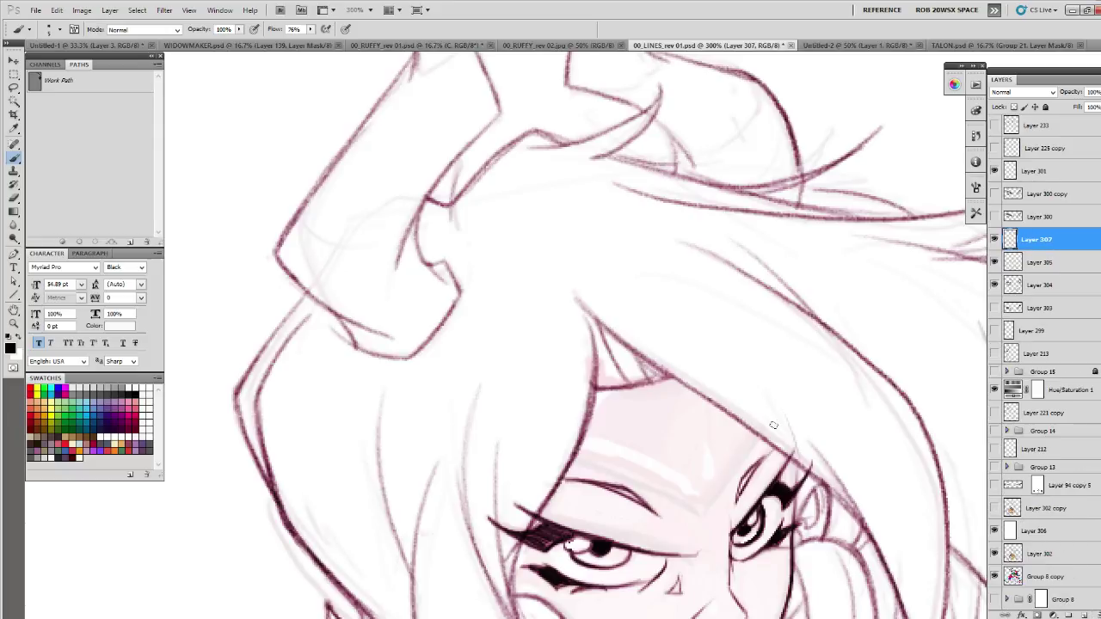
{"action": "scroll", "coordinate": [724, 447], "scroll_direction": "up", "scroll_amount": 3}
{"action": "mouse_move", "coordinate": [588, 380]}
{"action": "left_mouse_down"}
{"action": "mouse_move", "coordinate": [565, 354]}
{"action": "mouse_move", "coordinate": [602, 280]}
{"action": "left_mouse_up"}
{"action": "left_click_drag", "start_coordinate": [732, 326], "coordinate": [759, 331]}
{"action": "mouse_move", "coordinate": [661, 269]}
{"action": "left_mouse_down"}
{"action": "mouse_move", "coordinate": [602, 277]}
{"action": "mouse_move", "coordinate": [588, 356]}
{"action": "left_mouse_up"}
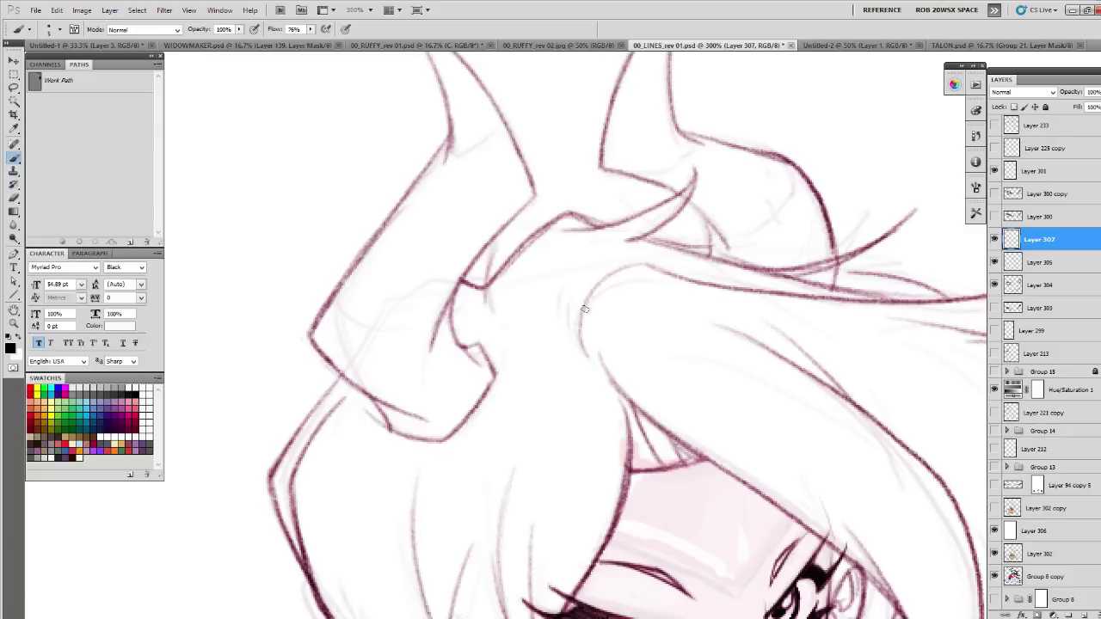
{"action": "left_click_drag", "start_coordinate": [561, 318], "coordinate": [486, 303]}
- Hide Layer 307 with the crown strands and add another new layer above it
{"action": "left_click", "coordinate": [692, 422], "text": "ctrl+alt"}
{"action": "left_click", "coordinate": [692, 422], "text": "ctrl+alt"}
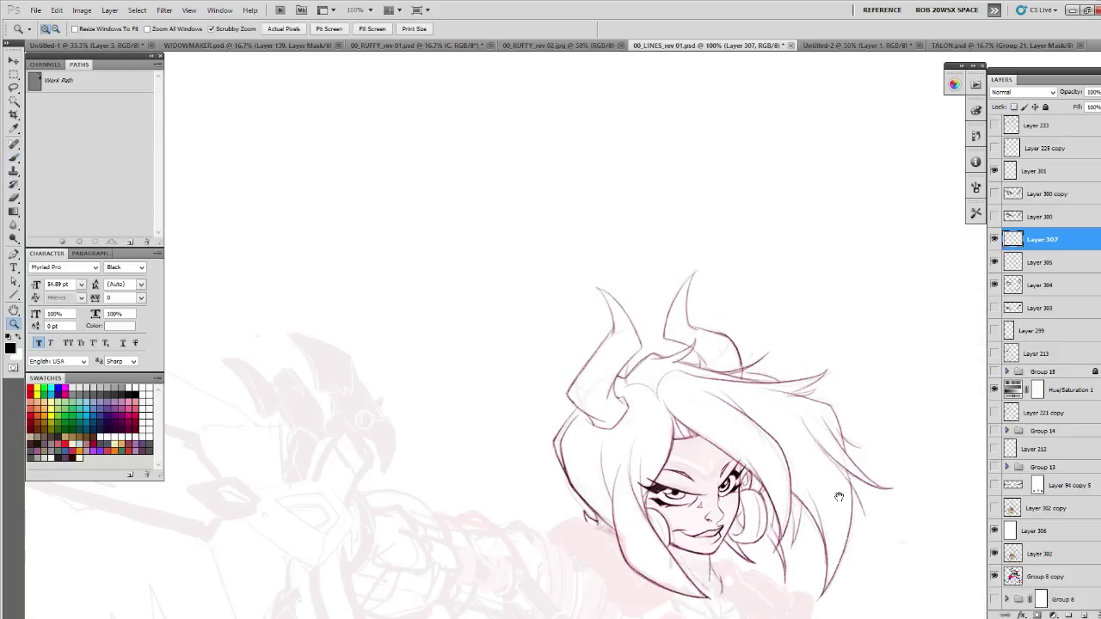
{"action": "left_click_drag", "start_coordinate": [828, 491], "coordinate": [370, 51]}
{"action": "left_click", "coordinate": [994, 239]}
{"action": "left_click_drag", "start_coordinate": [491, 412], "coordinate": [869, 573]}
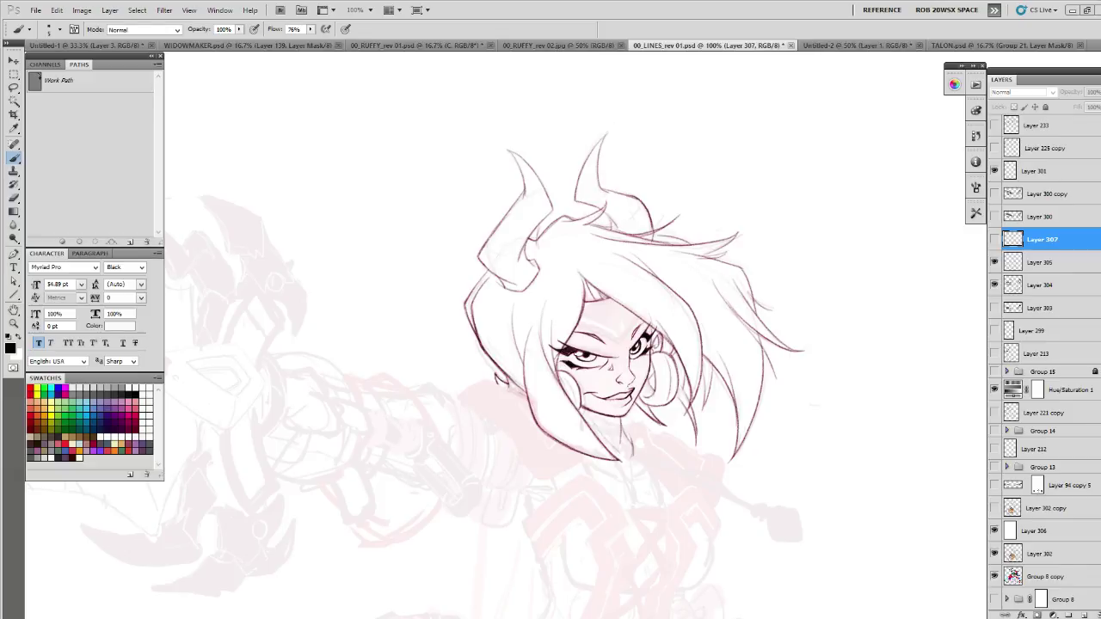
{"action": "key", "text": "z"}
{"action": "left_click", "coordinate": [540, 335]}
{"action": "key", "text": "b"}
{"action": "scroll", "coordinate": [536, 322], "scroll_direction": "up", "scroll_amount": 1}
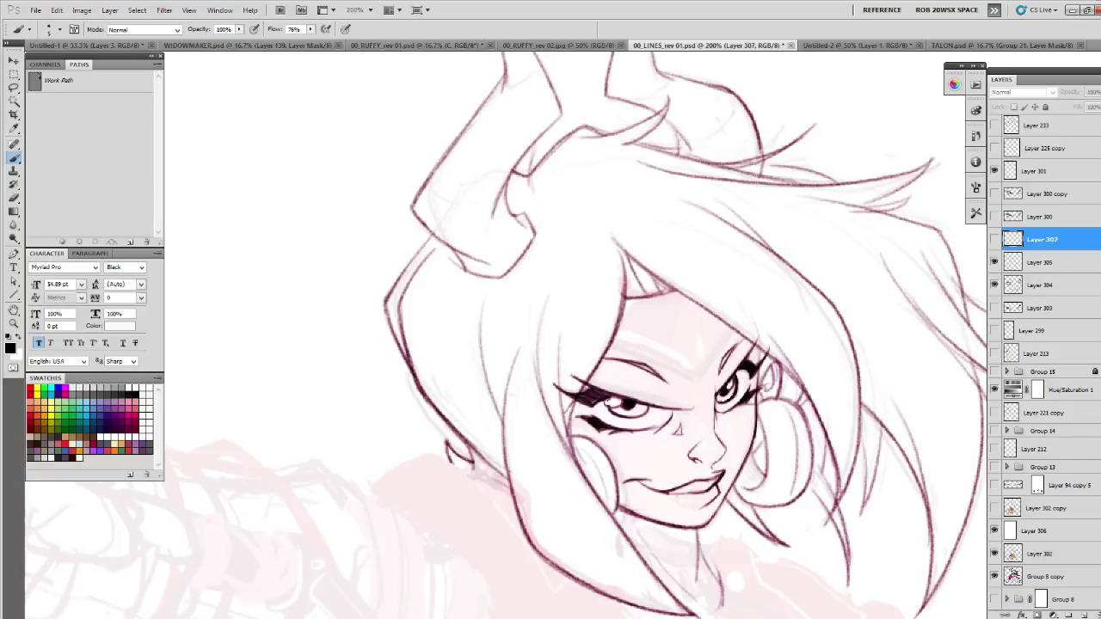
{"action": "left_click", "coordinate": [837, 474]}
{"action": "key", "text": "Return"}
{"action": "left_click", "coordinate": [1068, 614]}
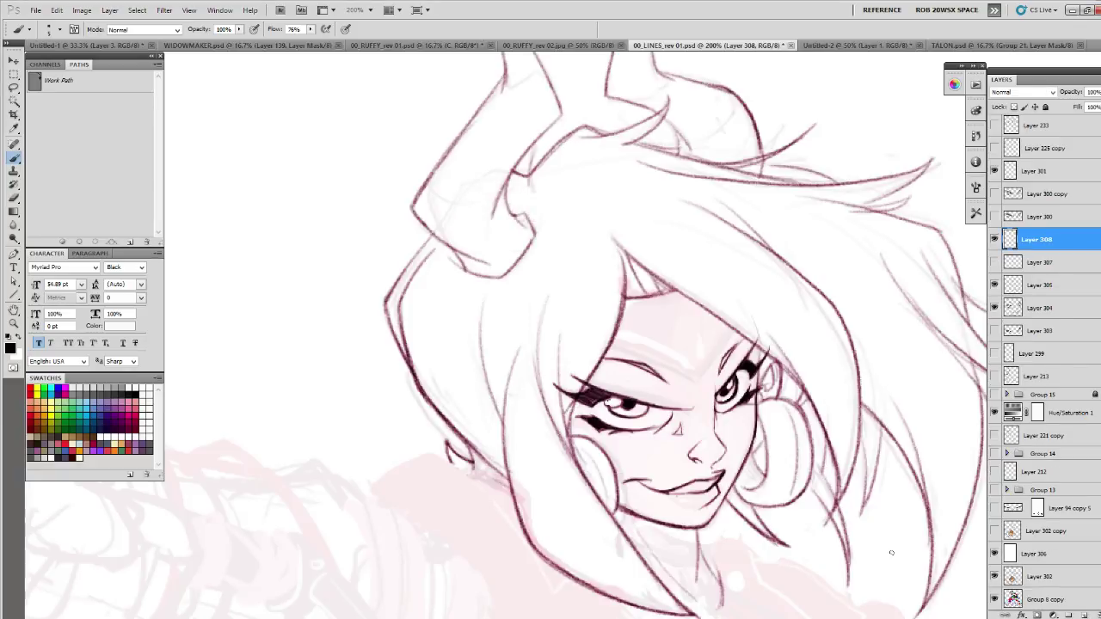
- Select Layer 305 and erase the neck lines beneath the chin
{"action": "left_click_drag", "start_coordinate": [827, 449], "coordinate": [751, 448]}
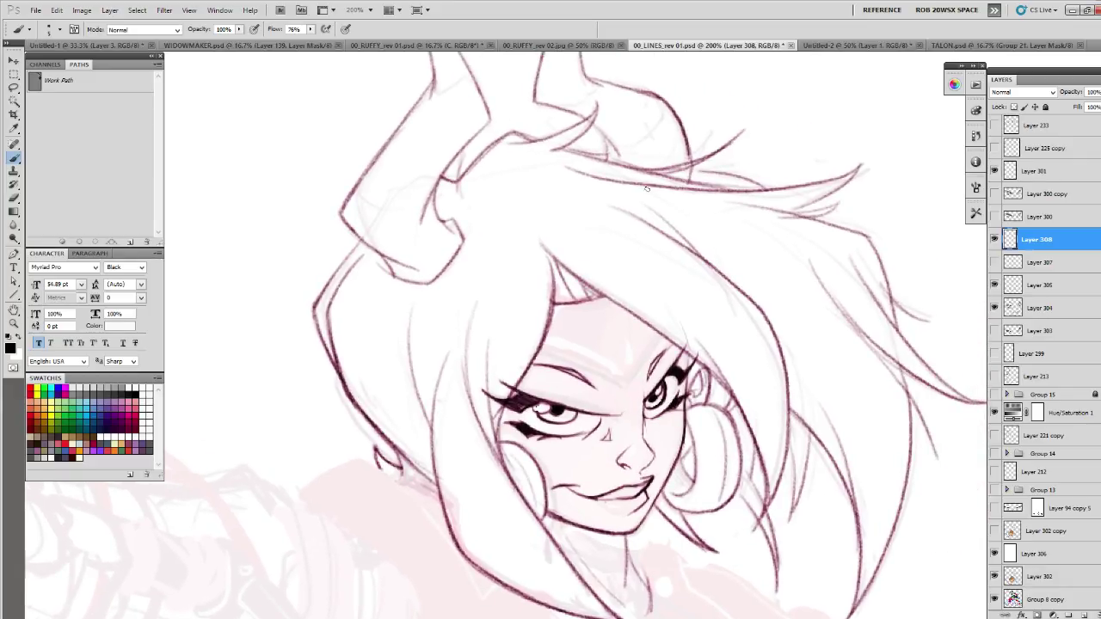
{"action": "left_click_drag", "start_coordinate": [644, 256], "coordinate": [648, 188]}
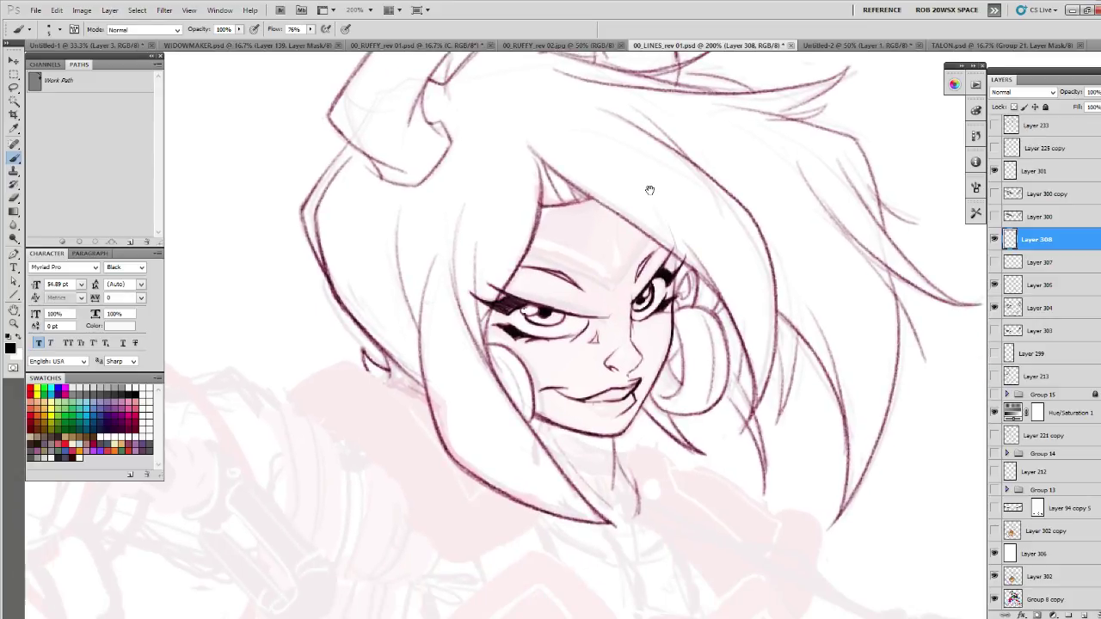
{"action": "left_click_drag", "start_coordinate": [663, 238], "coordinate": [679, 123]}
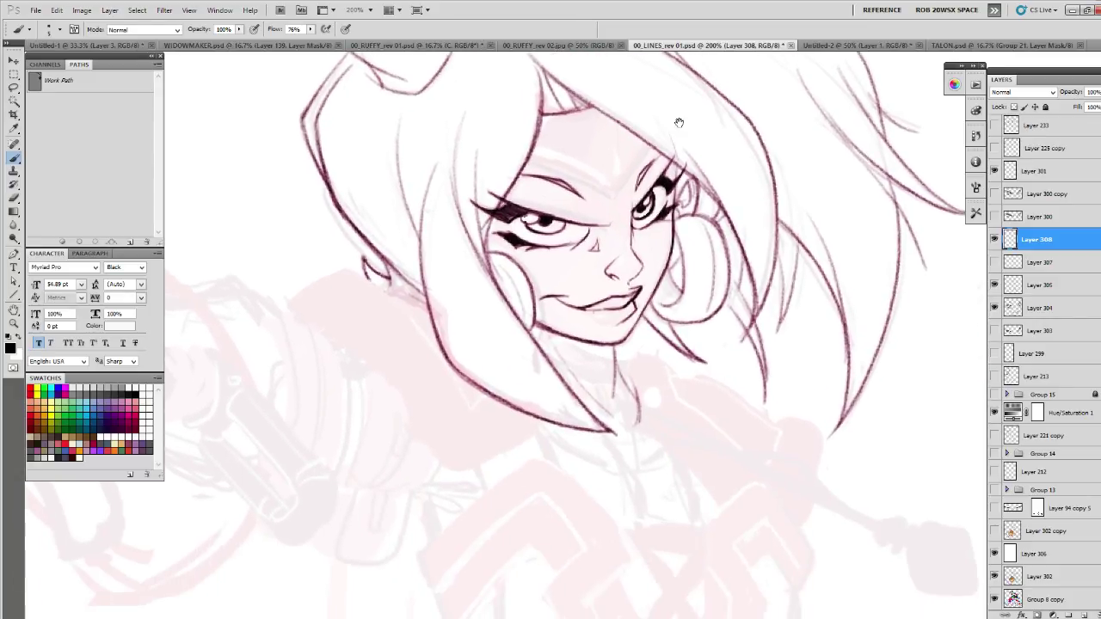
{"action": "left_click", "coordinate": [994, 285]}
{"action": "left_click", "coordinate": [994, 285]}
{"action": "left_click", "coordinate": [1041, 285]}
{"action": "key", "text": "e"}
{"action": "mouse_move", "coordinate": [628, 354]}
{"action": "left_mouse_down"}
{"action": "mouse_move", "coordinate": [635, 404]}
{"action": "mouse_move", "coordinate": [621, 400]}
{"action": "mouse_move", "coordinate": [617, 353]}
{"action": "mouse_move", "coordinate": [614, 382]}
{"action": "mouse_move", "coordinate": [577, 371]}
{"action": "mouse_move", "coordinate": [550, 337]}
{"action": "mouse_move", "coordinate": [598, 399]}
{"action": "mouse_move", "coordinate": [625, 372]}
{"action": "left_mouse_up"}
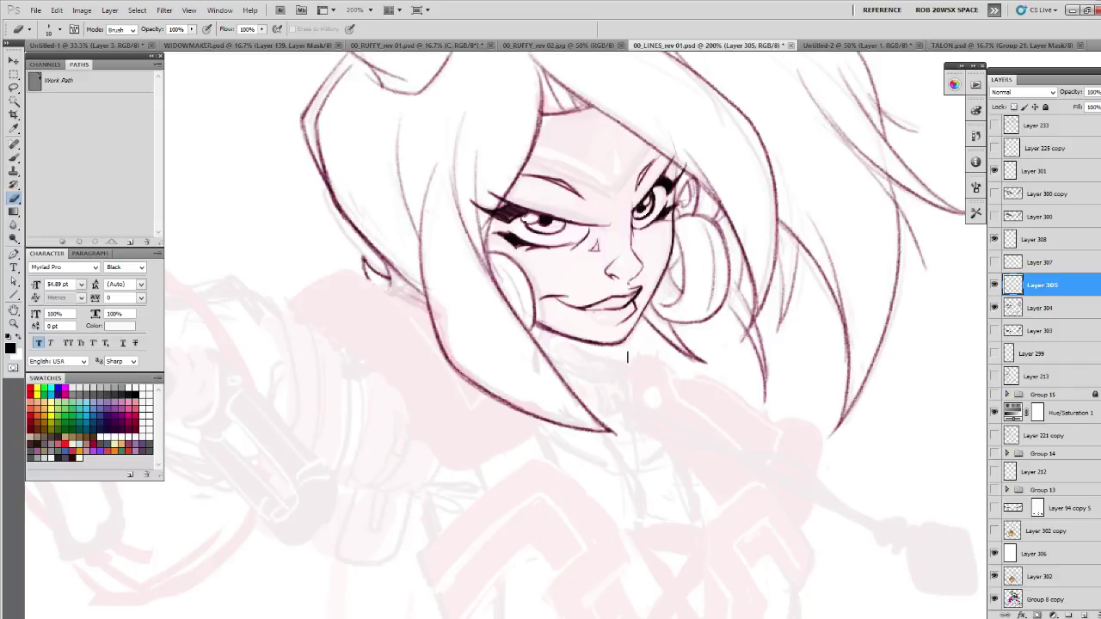
- Examine the inked face, hair and horns up close and at reduced zoom
{"action": "left_click_drag", "start_coordinate": [653, 308], "coordinate": [660, 380]}
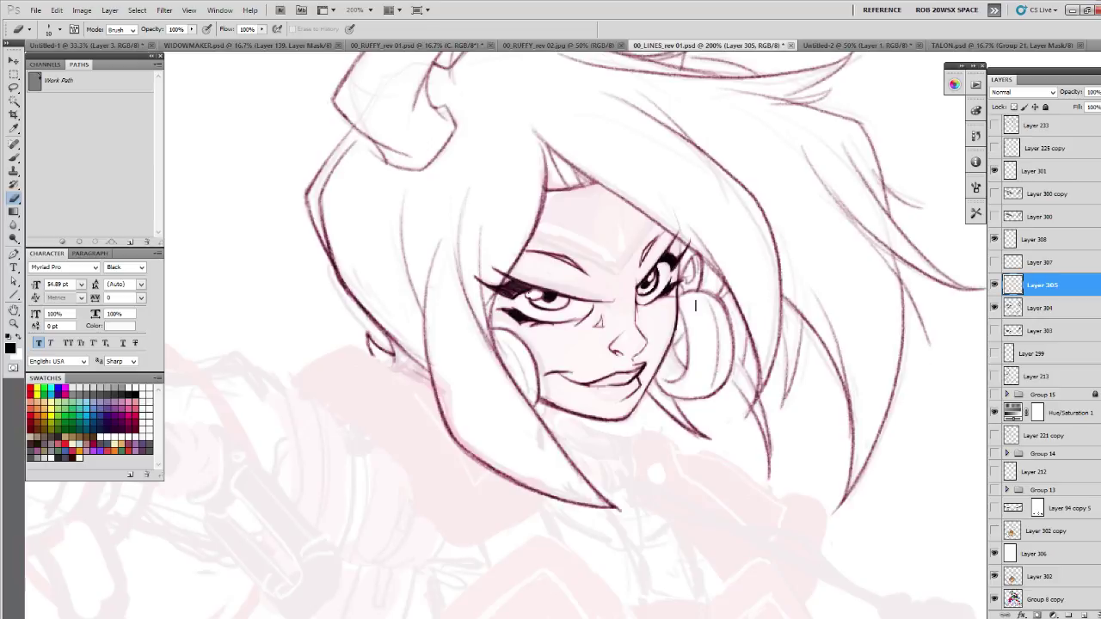
{"action": "left_click_drag", "start_coordinate": [760, 292], "coordinate": [661, 361]}
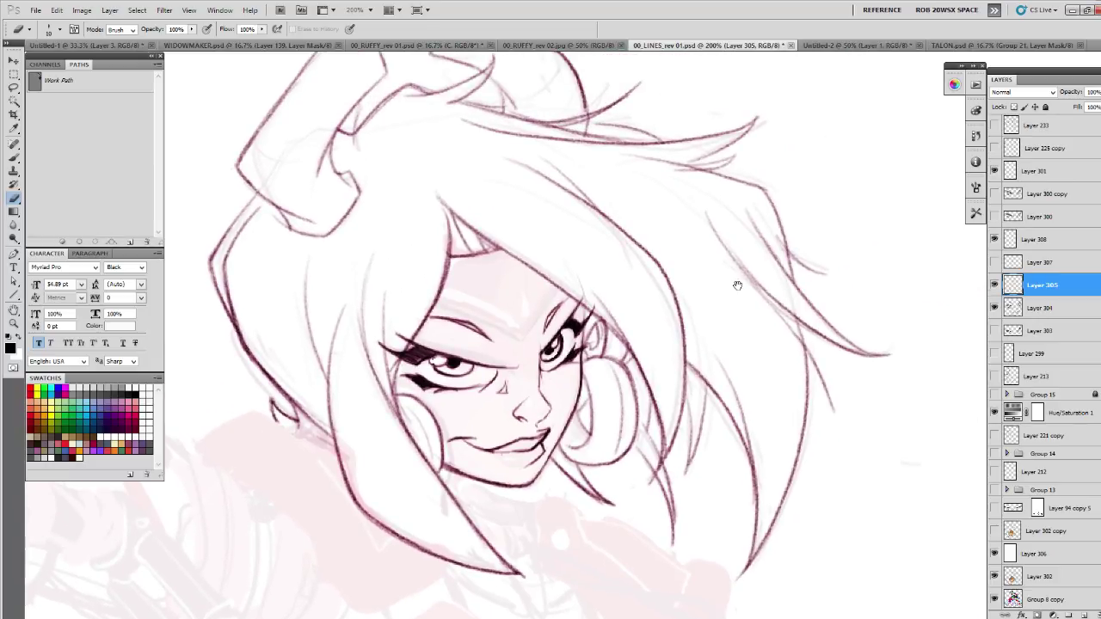
{"action": "left_click_drag", "start_coordinate": [664, 289], "coordinate": [736, 323]}
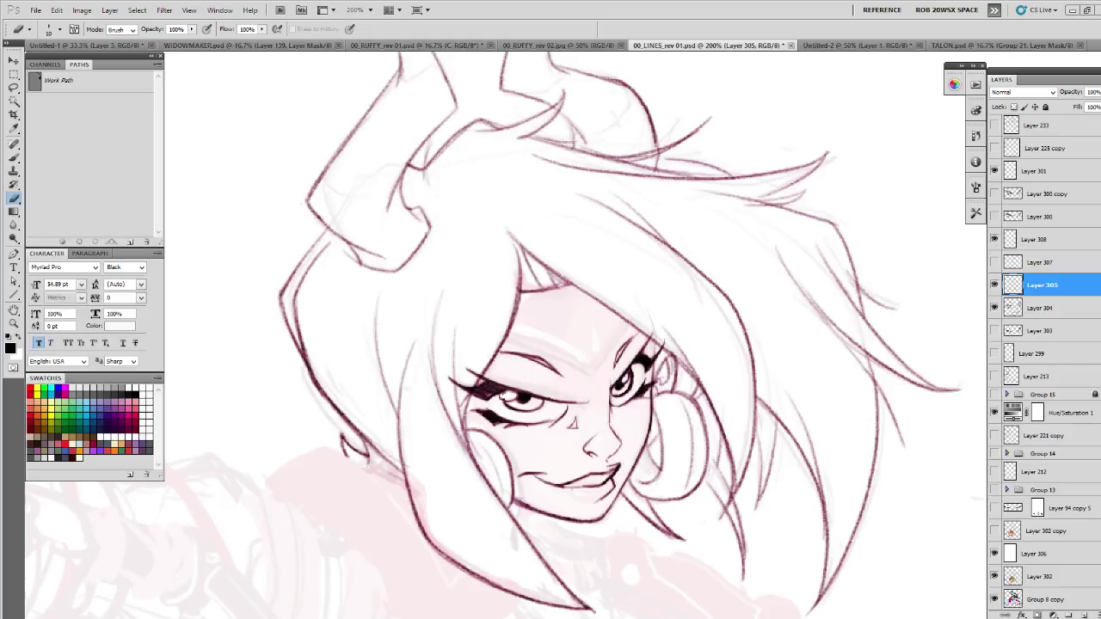
{"action": "key", "text": "z"}
{"action": "left_click", "coordinate": [775, 456], "text": "alt"}
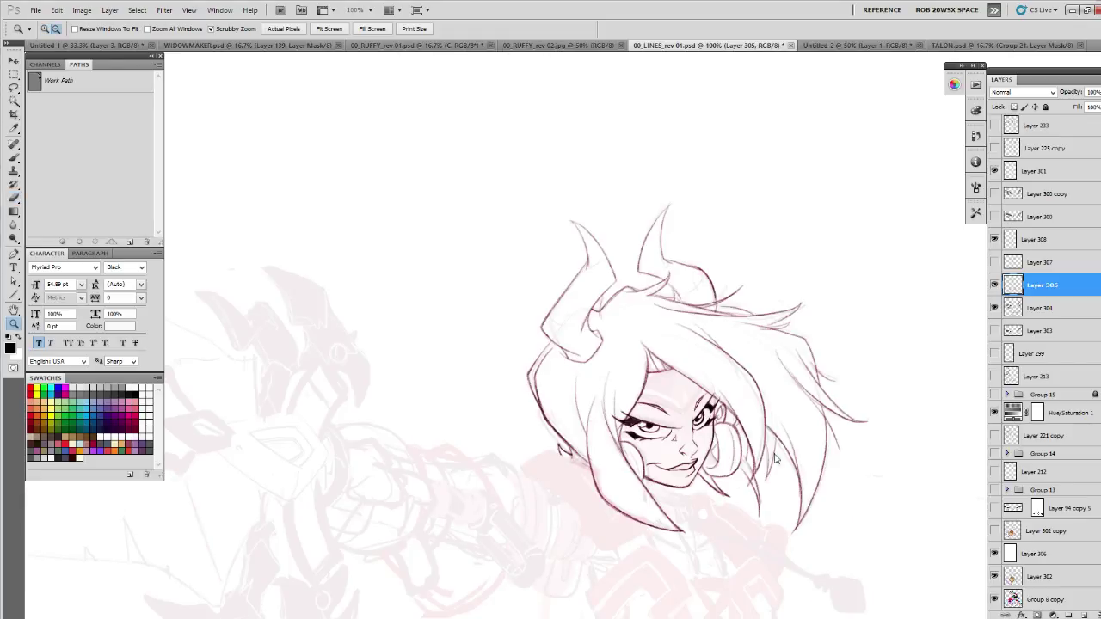
{"action": "left_click", "coordinate": [776, 456], "text": "alt"}
{"action": "key", "text": "h"}
{"action": "left_click_drag", "start_coordinate": [857, 522], "coordinate": [729, 525]}
- Draw the lower V-shaped edge of the forehead marking above the eyebrows on Layer 305
{"action": "key", "text": "ctrl+plus"}
{"action": "key", "text": "ctrl+plus"}
{"action": "key", "text": "b"}
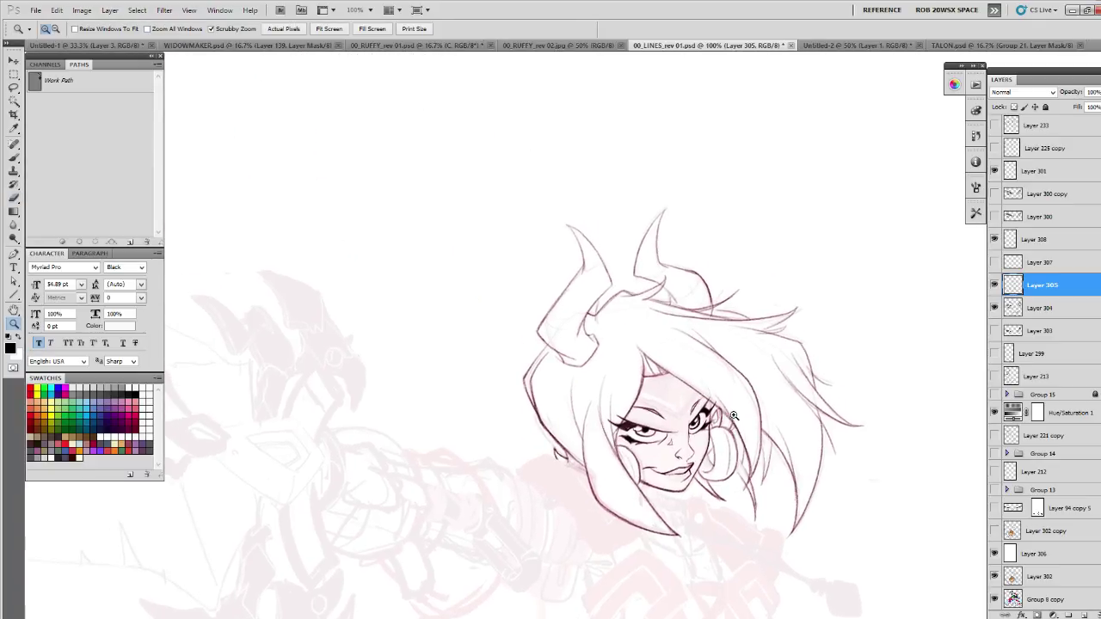
{"action": "left_click_drag", "start_coordinate": [704, 424], "coordinate": [642, 400]}
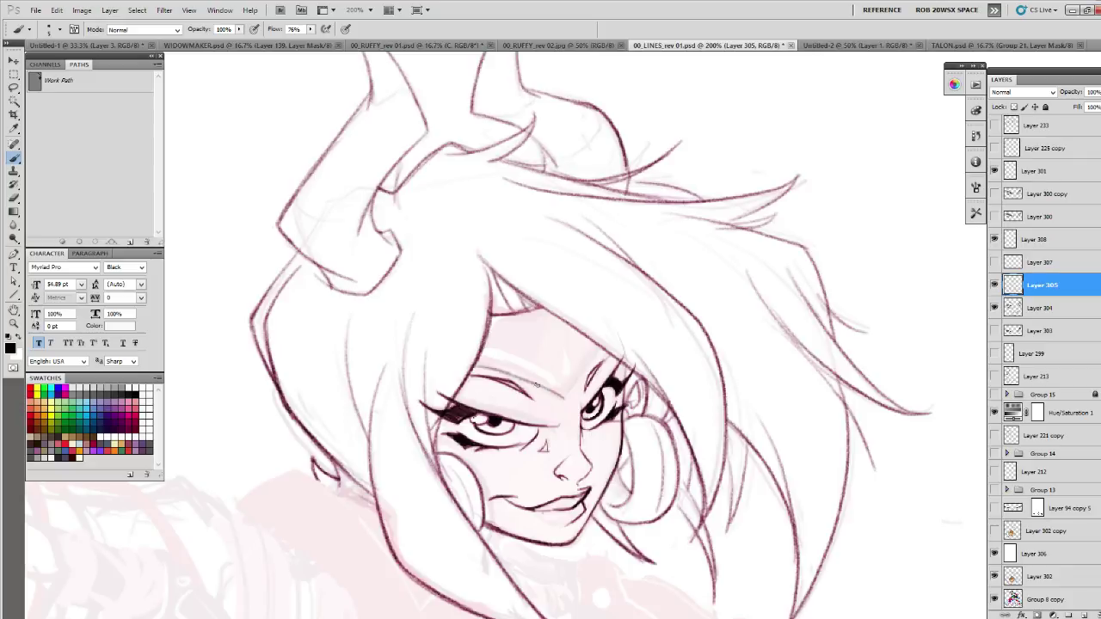
{"action": "mouse_move", "coordinate": [538, 387]}
{"action": "left_mouse_down"}
{"action": "mouse_move", "coordinate": [684, 432]}
{"action": "mouse_move", "coordinate": [717, 375]}
{"action": "mouse_move", "coordinate": [687, 425]}
{"action": "left_mouse_up"}
{"action": "mouse_move", "coordinate": [717, 379]}
{"action": "left_mouse_down"}
{"action": "mouse_move", "coordinate": [682, 429]}
{"action": "mouse_move", "coordinate": [593, 392]}
{"action": "left_mouse_up"}
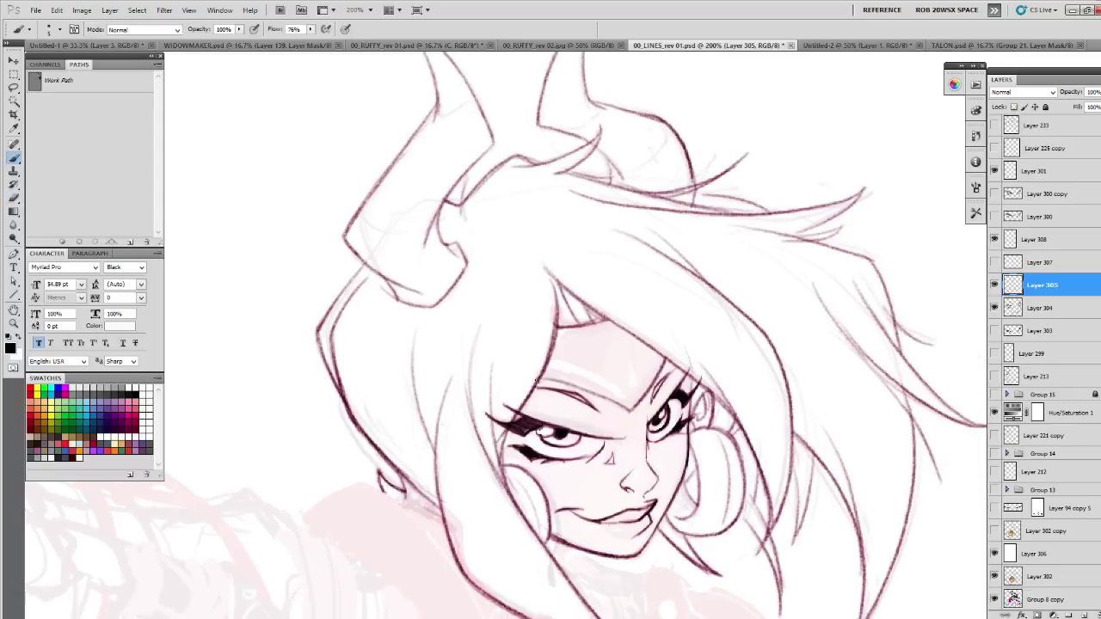
- Clean up the left end of the V-shaped forehead marking's edge where it meets the hair on Layer 305
{"action": "key", "text": "e"}
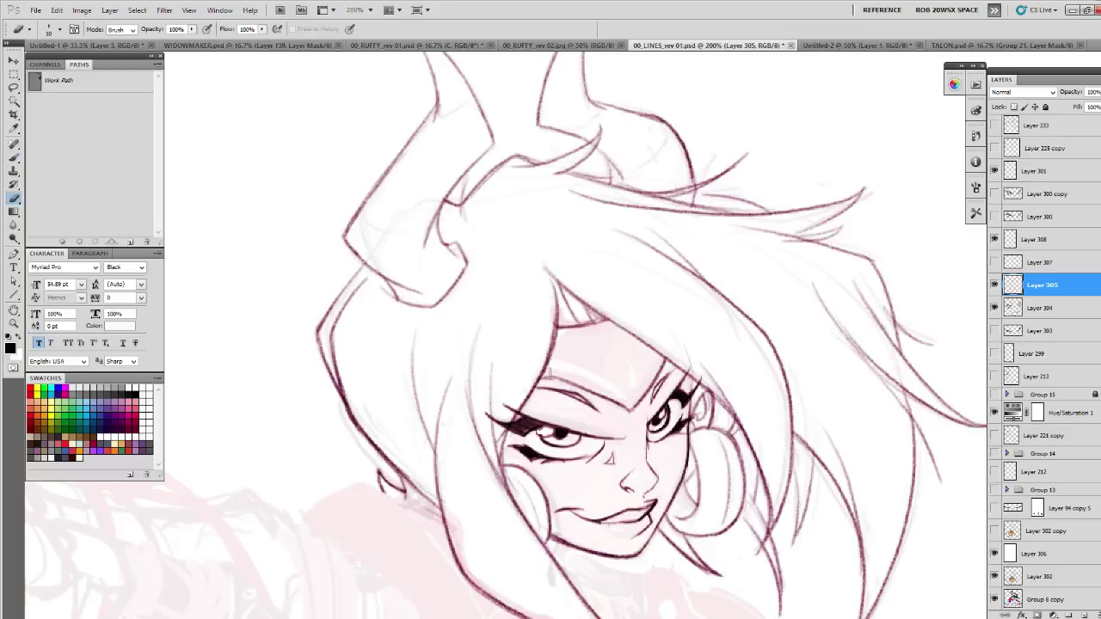
{"action": "key", "text": "b"}
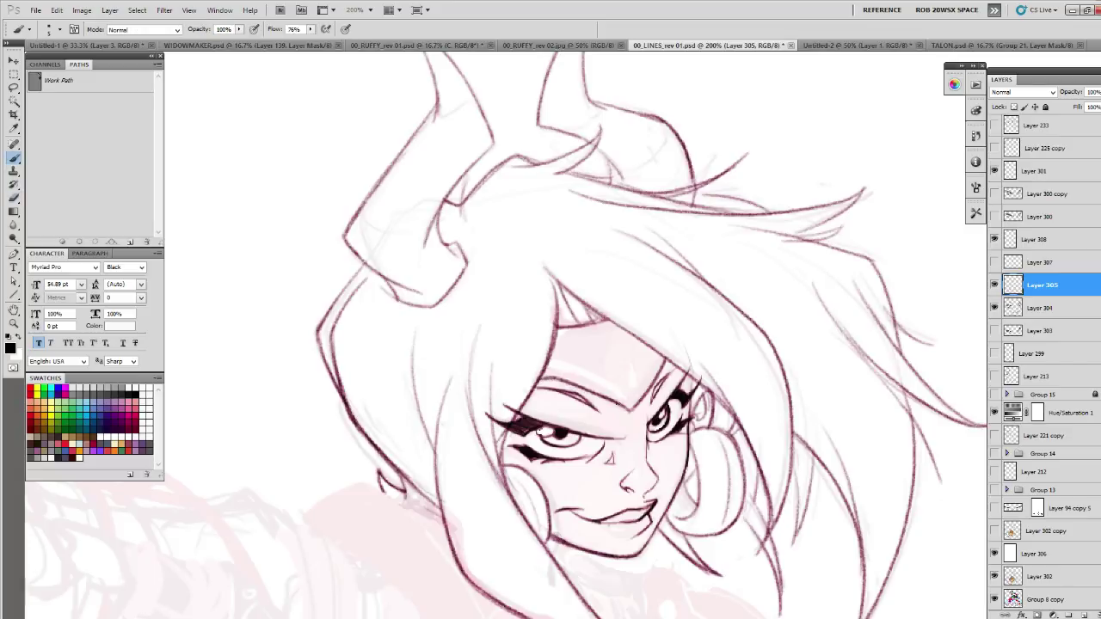
{"action": "left_click_drag", "start_coordinate": [657, 396], "coordinate": [672, 292]}
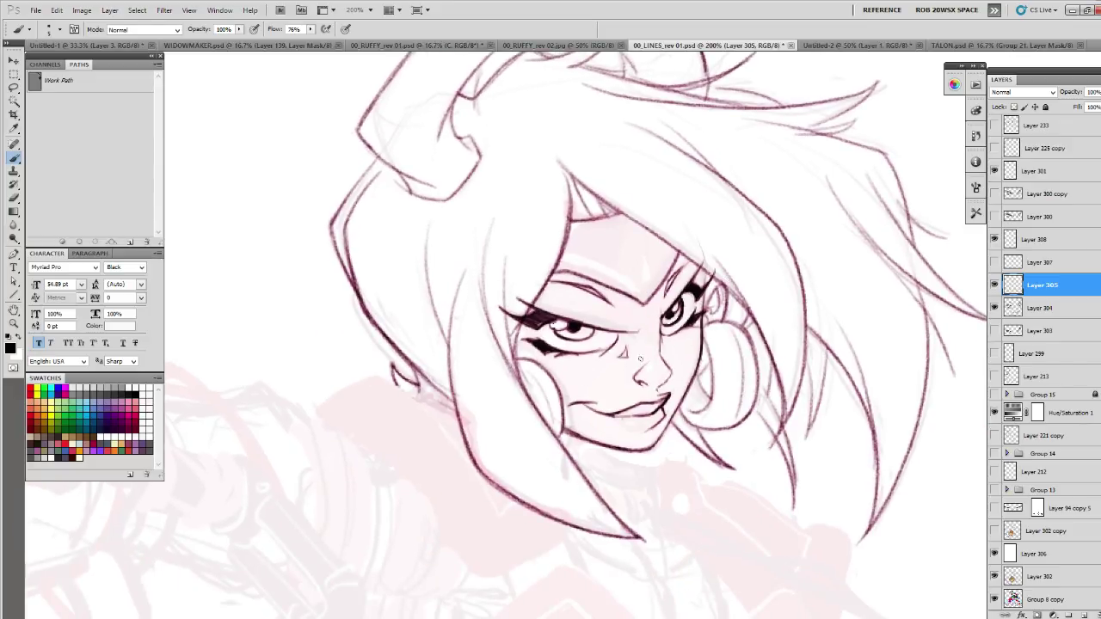
- Redraw the curve inside the earring on the near side of the face and reinforce the hair lock beside it
{"action": "key", "text": "e"}
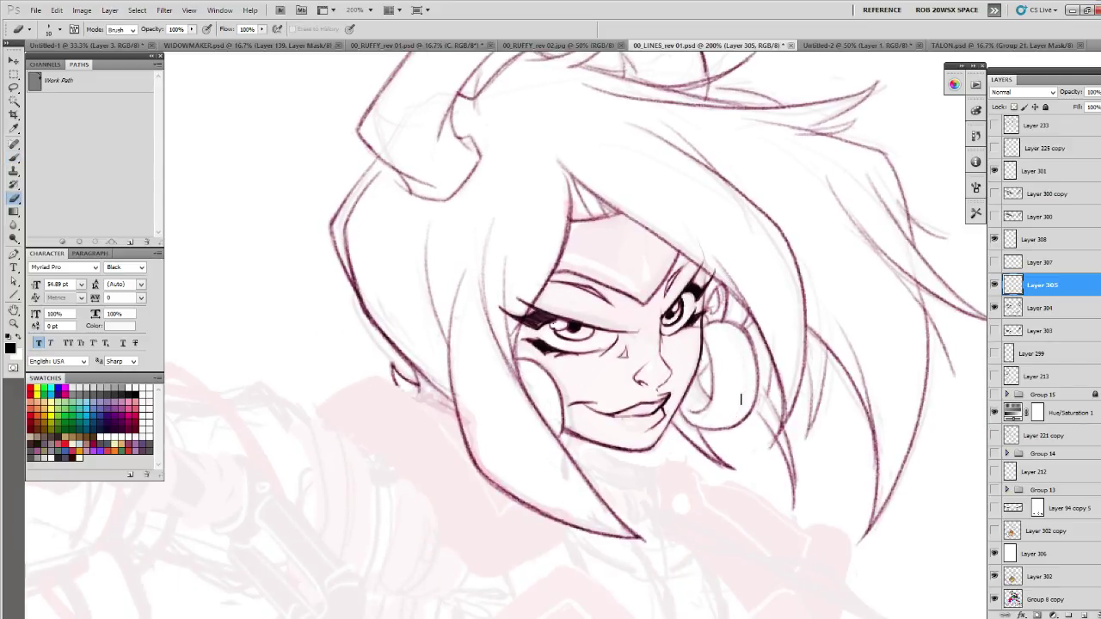
{"action": "key", "text": "b"}
{"action": "left_click_drag", "start_coordinate": [536, 375], "coordinate": [551, 428]}
{"action": "key", "text": "ctrl+z"}
{"action": "left_click_drag", "start_coordinate": [531, 371], "coordinate": [551, 430]}
{"action": "mouse_move", "coordinate": [456, 331]}
{"action": "left_mouse_down"}
{"action": "mouse_move", "coordinate": [458, 365]}
{"action": "mouse_move", "coordinate": [547, 519]}
{"action": "left_mouse_up"}
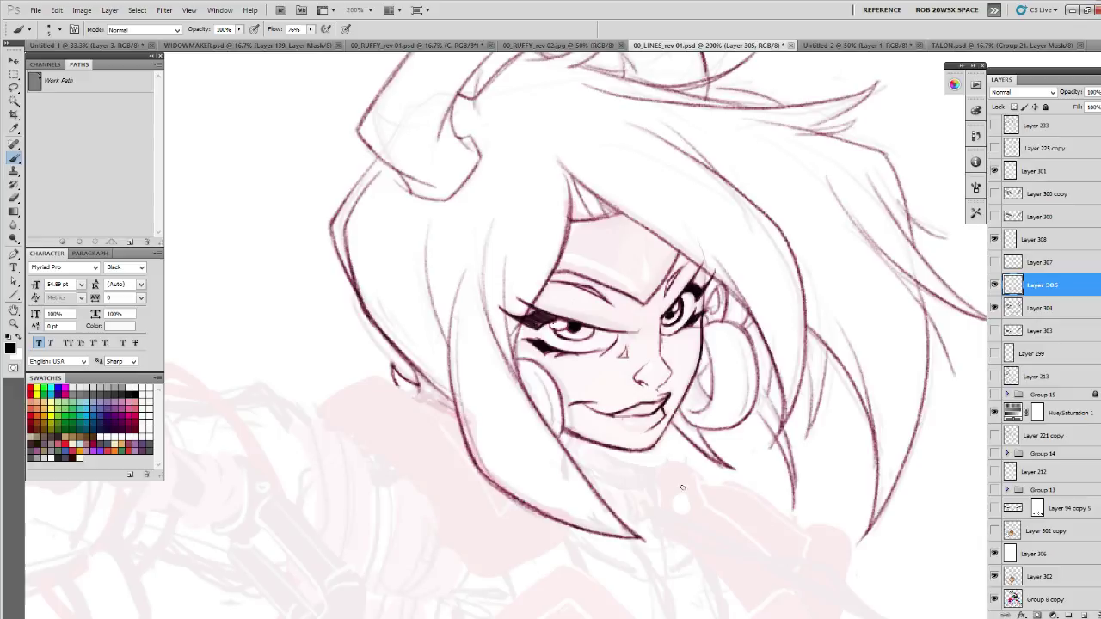
- Try adding long strand lines across the swept-back hair on Layer 305
{"action": "scroll", "coordinate": [805, 457], "scroll_direction": "up", "scroll_amount": 3}
{"action": "mouse_move", "coordinate": [667, 263]}
{"action": "left_mouse_down"}
{"action": "mouse_move", "coordinate": [687, 281]}
{"action": "mouse_move", "coordinate": [750, 439]}
{"action": "left_mouse_up"}
{"action": "left_click_drag", "start_coordinate": [814, 466], "coordinate": [779, 450]}
{"action": "left_click_drag", "start_coordinate": [793, 332], "coordinate": [810, 536]}
{"action": "scroll", "coordinate": [808, 482], "scroll_direction": "up", "scroll_amount": 4}
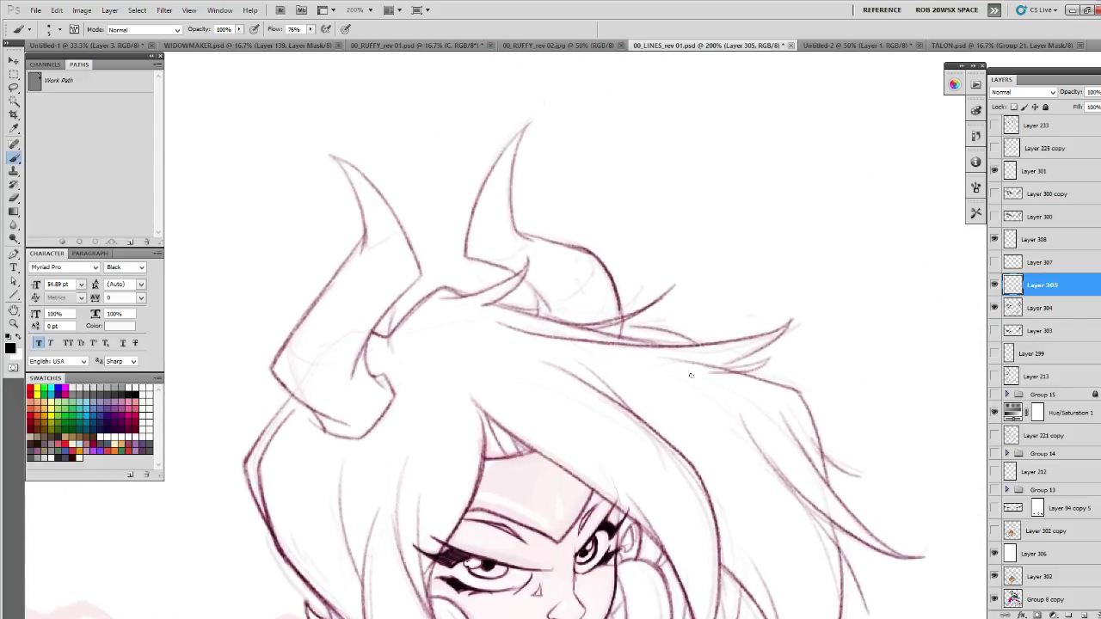
{"action": "left_click_drag", "start_coordinate": [643, 359], "coordinate": [800, 406]}
{"action": "key", "text": "ctrl+z"}
{"action": "left_click_drag", "start_coordinate": [600, 350], "coordinate": [807, 420]}
{"action": "key", "text": "ctrl+z"}
{"action": "mouse_move", "coordinate": [609, 350]}
{"action": "left_mouse_down"}
{"action": "mouse_move", "coordinate": [791, 404]}
{"action": "mouse_move", "coordinate": [737, 308]}
{"action": "left_mouse_up"}
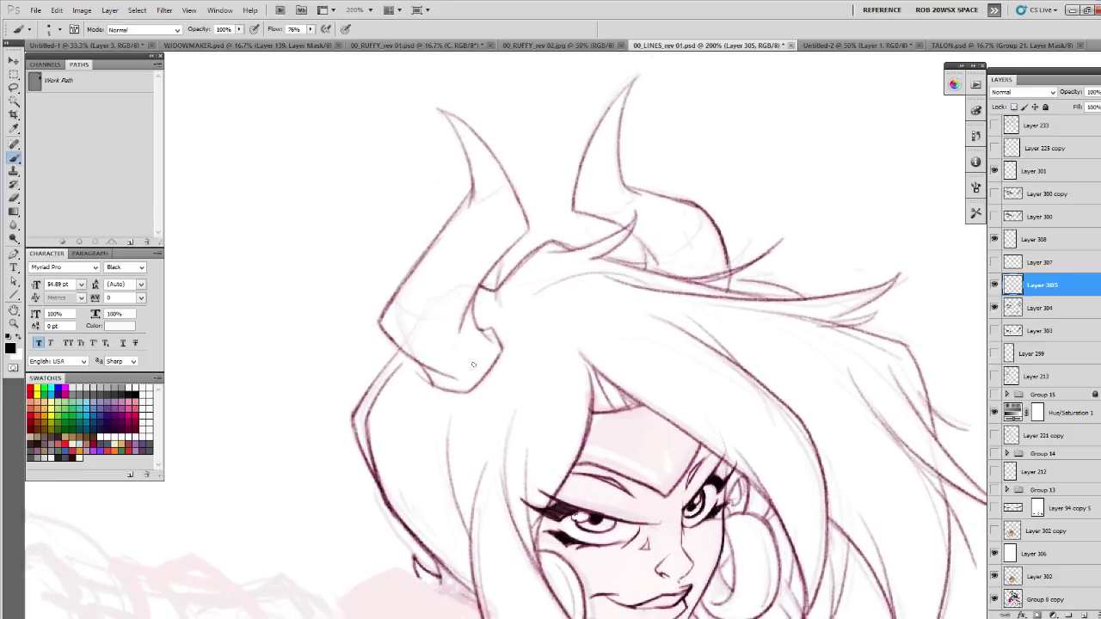
{"action": "left_click_drag", "start_coordinate": [642, 411], "coordinate": [651, 242]}
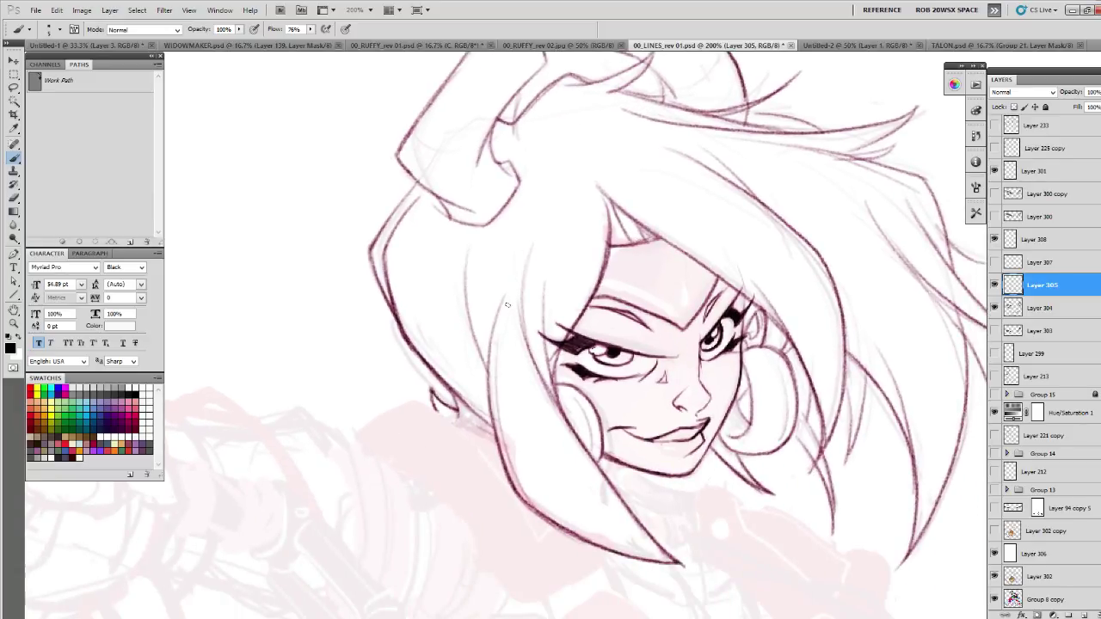
{"action": "left_click_drag", "start_coordinate": [569, 210], "coordinate": [585, 248]}
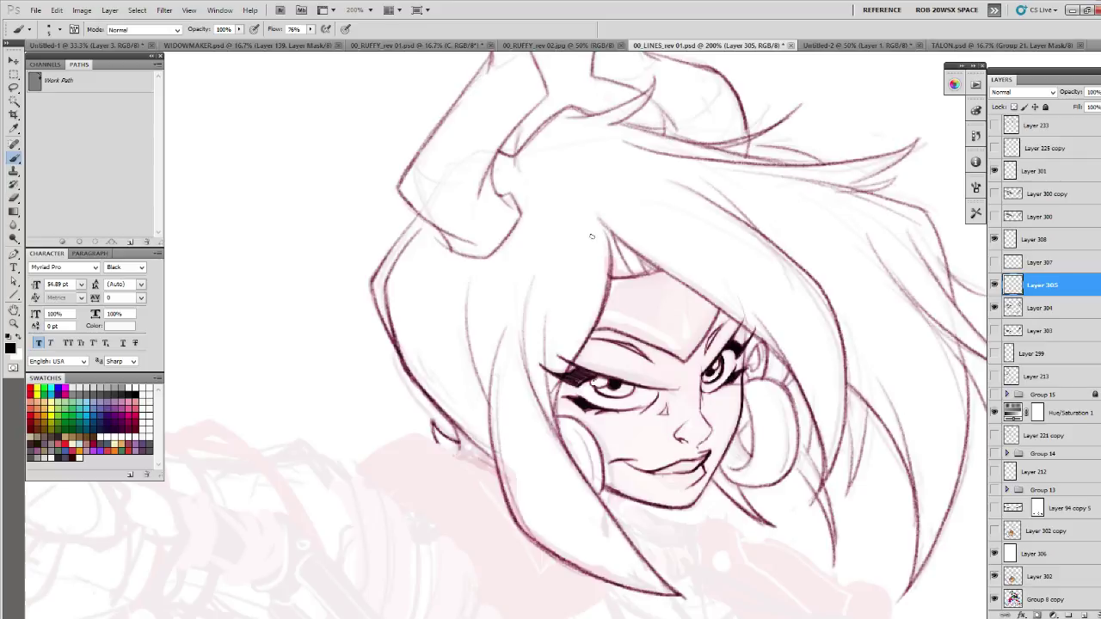
{"action": "left_click_drag", "start_coordinate": [595, 214], "coordinate": [579, 286]}
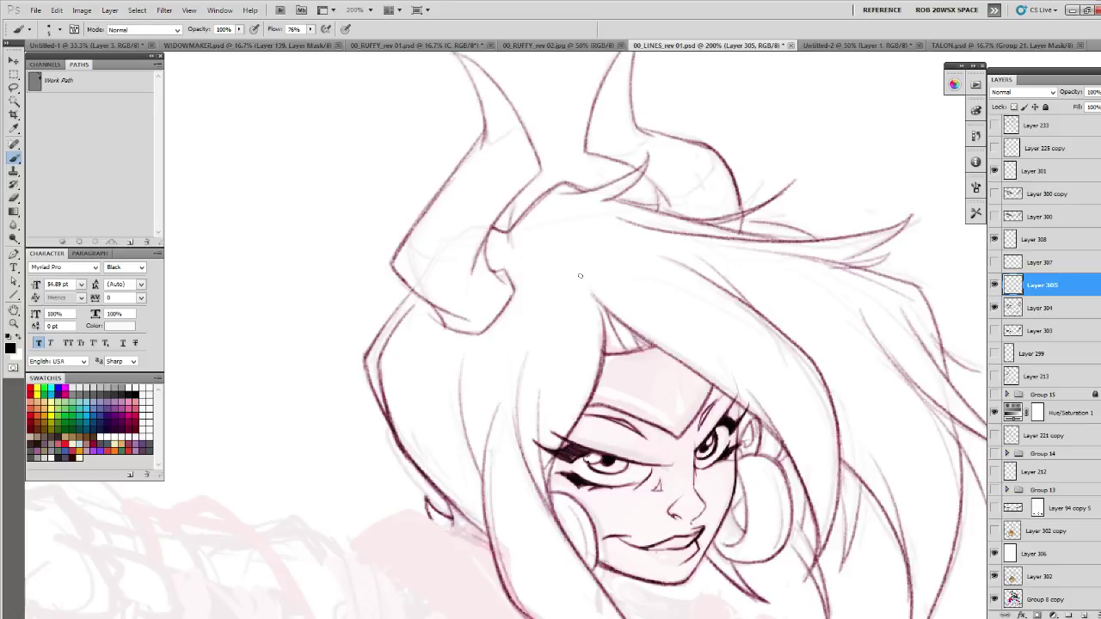
{"action": "scroll", "coordinate": [651, 153], "scroll_direction": "down", "scroll_amount": 5}
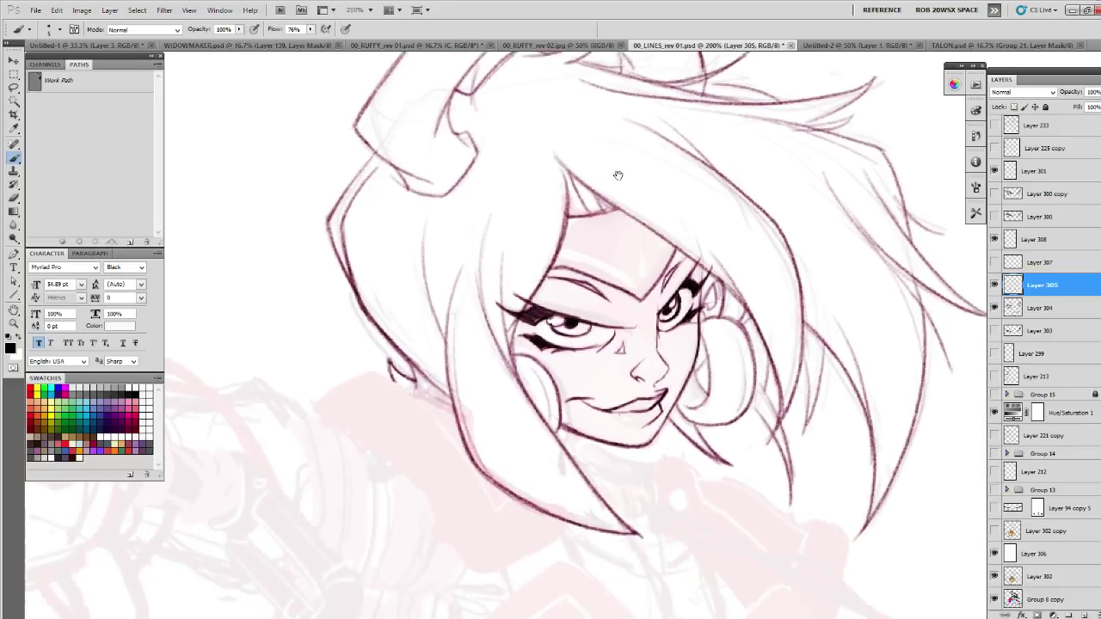
- Add a new layer above Layer 305 and sketch a rounded loop protruding behind the long front hair lock
{"action": "left_click", "coordinate": [1082, 615]}
{"action": "left_click_drag", "start_coordinate": [528, 267], "coordinate": [535, 276]}
{"action": "mouse_move", "coordinate": [464, 331]}
{"action": "left_mouse_down"}
{"action": "mouse_move", "coordinate": [410, 339]}
{"action": "mouse_move", "coordinate": [418, 397]}
{"action": "mouse_move", "coordinate": [457, 409]}
{"action": "left_mouse_up"}
{"action": "key", "text": "ctrl+z"}
{"action": "mouse_move", "coordinate": [454, 331]}
{"action": "left_mouse_down"}
{"action": "mouse_move", "coordinate": [417, 403]}
{"action": "mouse_move", "coordinate": [455, 416]}
{"action": "left_mouse_up"}
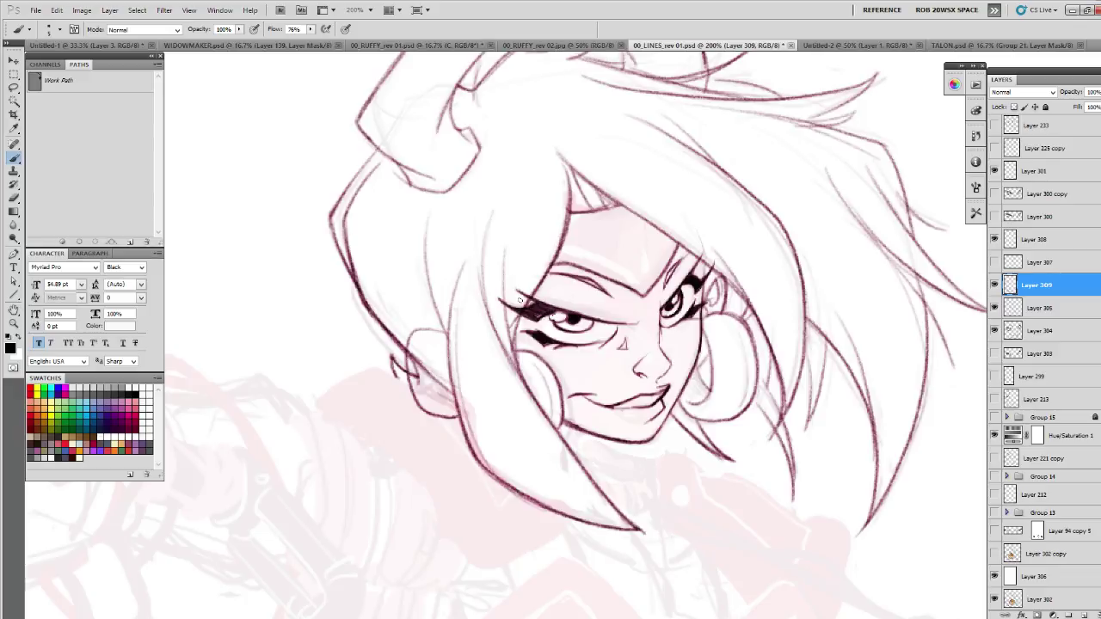
- Check the whole head at reduced zoom and hide Layer 309 with the rounded loop
{"action": "key", "text": "z"}
{"action": "left_click", "coordinate": [730, 278], "text": "alt"}
{"action": "left_click", "coordinate": [730, 278], "text": "alt"}
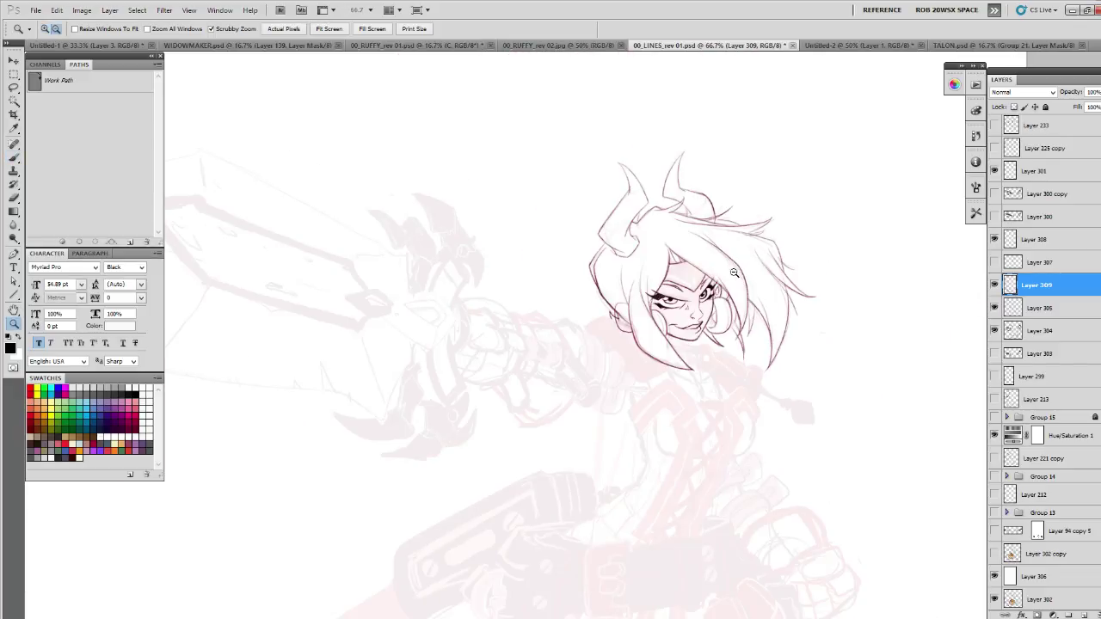
{"action": "left_click", "coordinate": [995, 284]}
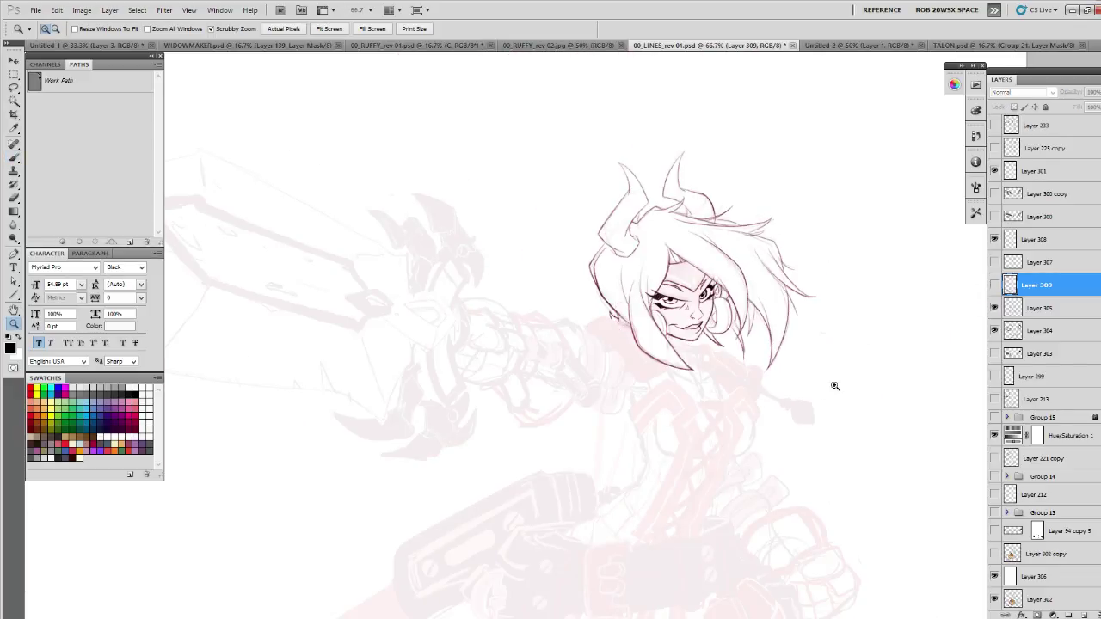
{"action": "key", "text": "b"}
{"action": "scroll", "coordinate": [791, 418], "scroll_direction": "right", "scroll_amount": 5}
{"action": "scroll", "coordinate": [791, 418], "scroll_direction": "down", "scroll_amount": 2}
{"action": "left_click_drag", "start_coordinate": [449, 435], "coordinate": [855, 555]}
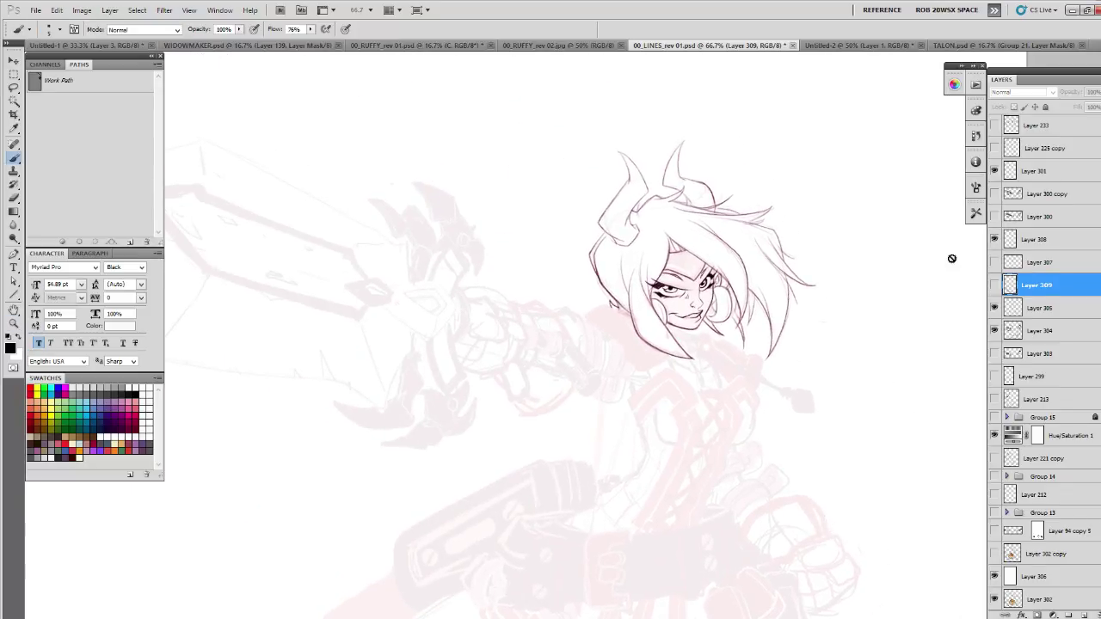
- Select Layer 305 and erase the outer hair contour below the near horn
{"action": "left_click", "coordinate": [994, 308]}
{"action": "left_click", "coordinate": [994, 308]}
{"action": "left_click", "coordinate": [1040, 307]}
{"action": "key", "text": "z"}
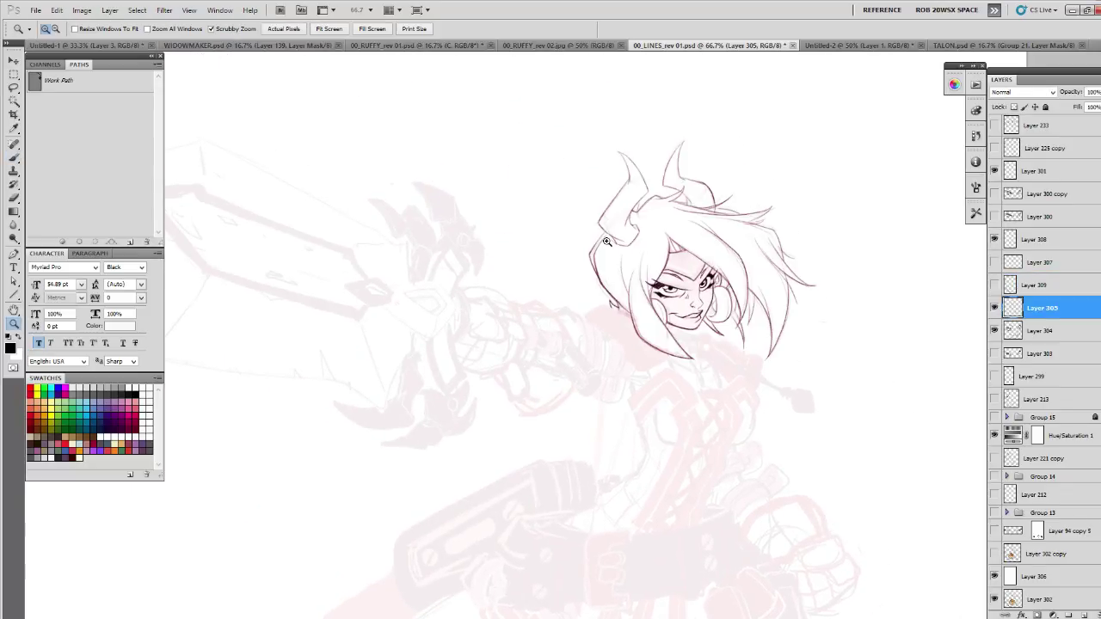
{"action": "left_click", "coordinate": [601, 228]}
{"action": "key", "text": "e"}
{"action": "mouse_move", "coordinate": [593, 215]}
{"action": "left_mouse_down"}
{"action": "mouse_move", "coordinate": [555, 264]}
{"action": "mouse_move", "coordinate": [595, 223]}
{"action": "mouse_move", "coordinate": [556, 284]}
{"action": "mouse_move", "coordinate": [584, 353]}
{"action": "left_mouse_up"}
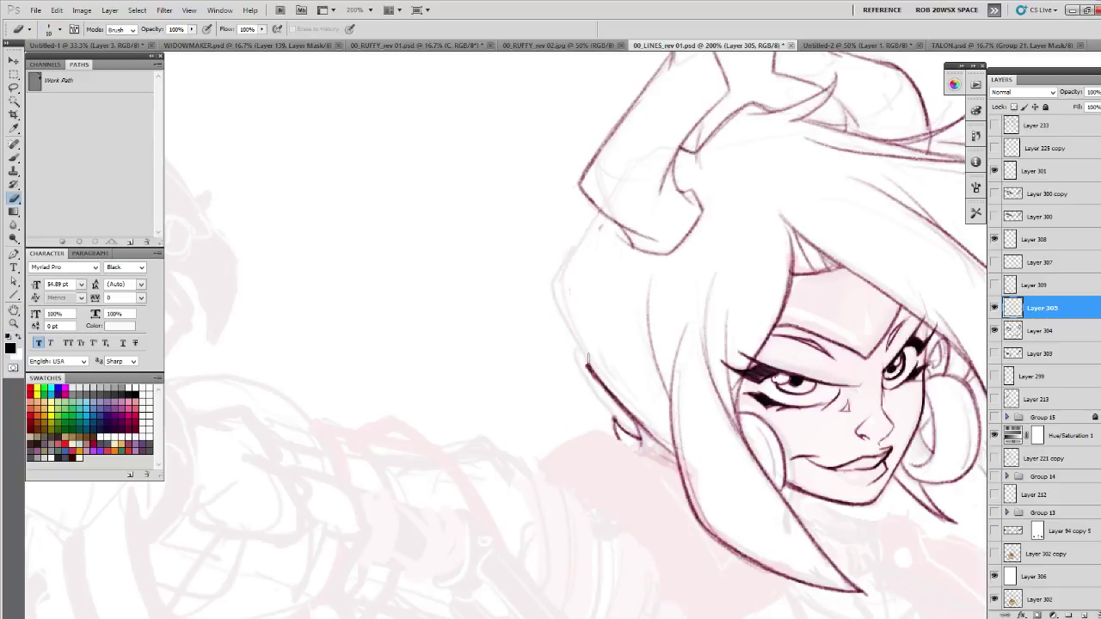
- Try redrawing the outer hair contour from the near horn's base down toward the shoulder
{"action": "key", "text": "b"}
{"action": "mouse_move", "coordinate": [600, 215]}
{"action": "left_mouse_down"}
{"action": "mouse_move", "coordinate": [564, 275]}
{"action": "mouse_move", "coordinate": [523, 303]}
{"action": "left_mouse_up"}
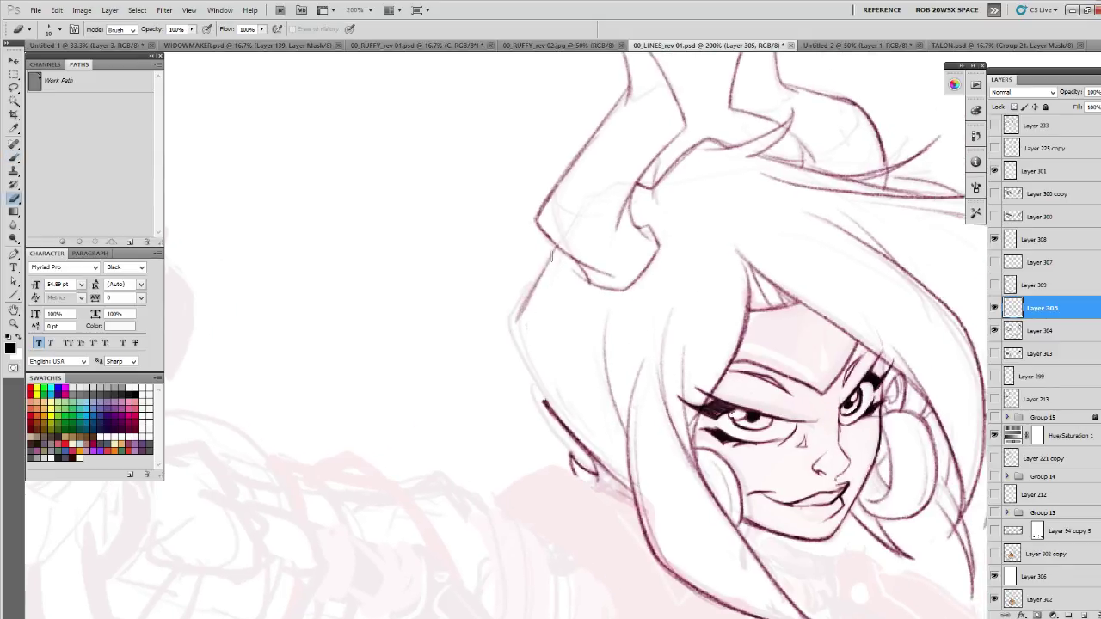
{"action": "left_click_drag", "start_coordinate": [557, 248], "coordinate": [518, 312]}
{"action": "mouse_move", "coordinate": [541, 274]}
{"action": "left_mouse_down"}
{"action": "mouse_move", "coordinate": [519, 313]}
{"action": "mouse_move", "coordinate": [534, 371]}
{"action": "mouse_move", "coordinate": [593, 443]}
{"action": "left_mouse_up"}
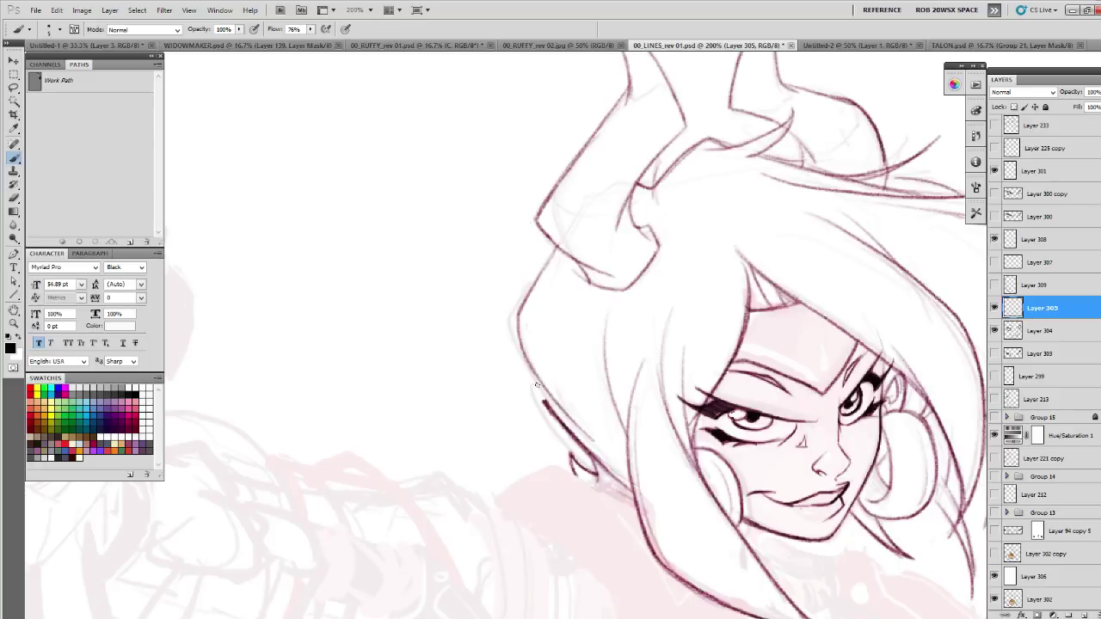
{"action": "mouse_move", "coordinate": [525, 303]}
{"action": "left_mouse_down"}
{"action": "mouse_move", "coordinate": [518, 340]}
{"action": "mouse_move", "coordinate": [561, 408]}
{"action": "mouse_move", "coordinate": [523, 359]}
{"action": "mouse_move", "coordinate": [576, 442]}
{"action": "left_mouse_up"}
{"action": "left_click_drag", "start_coordinate": [520, 348], "coordinate": [555, 417]}
{"action": "key", "text": "e"}
{"action": "key", "text": "b"}
{"action": "left_click_drag", "start_coordinate": [521, 352], "coordinate": [592, 452]}
{"action": "left_click_drag", "start_coordinate": [532, 371], "coordinate": [602, 451]}
{"action": "left_click_drag", "start_coordinate": [531, 375], "coordinate": [594, 453]}
- Erase the redrawn outer hair contour together with the upper part of the thick line beneath it
{"action": "key", "text": "e"}
{"action": "left_click_drag", "start_coordinate": [522, 365], "coordinate": [564, 427]}
{"action": "mouse_move", "coordinate": [516, 330]}
{"action": "left_mouse_down"}
{"action": "mouse_move", "coordinate": [580, 431]}
{"action": "mouse_move", "coordinate": [528, 357]}
{"action": "mouse_move", "coordinate": [532, 369]}
{"action": "mouse_move", "coordinate": [517, 304]}
{"action": "mouse_move", "coordinate": [552, 254]}
{"action": "left_mouse_up"}
{"action": "left_click_drag", "start_coordinate": [526, 379], "coordinate": [568, 429]}
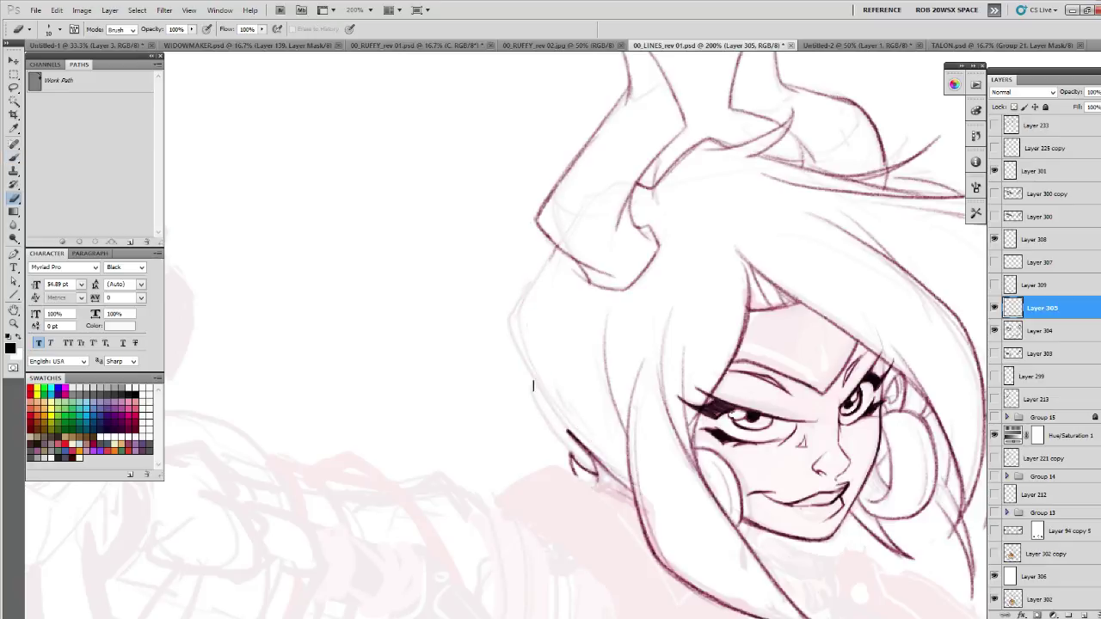
- Ink a new angular outer hair contour from the near horn's base to the front lock, replacing the stray marks behind it
{"action": "key", "text": "b"}
{"action": "mouse_move", "coordinate": [558, 245]}
{"action": "left_mouse_down"}
{"action": "mouse_move", "coordinate": [508, 314]}
{"action": "mouse_move", "coordinate": [552, 254]}
{"action": "mouse_move", "coordinate": [511, 315]}
{"action": "mouse_move", "coordinate": [521, 360]}
{"action": "mouse_move", "coordinate": [517, 308]}
{"action": "mouse_move", "coordinate": [513, 327]}
{"action": "mouse_move", "coordinate": [518, 351]}
{"action": "mouse_move", "coordinate": [567, 430]}
{"action": "left_mouse_up"}
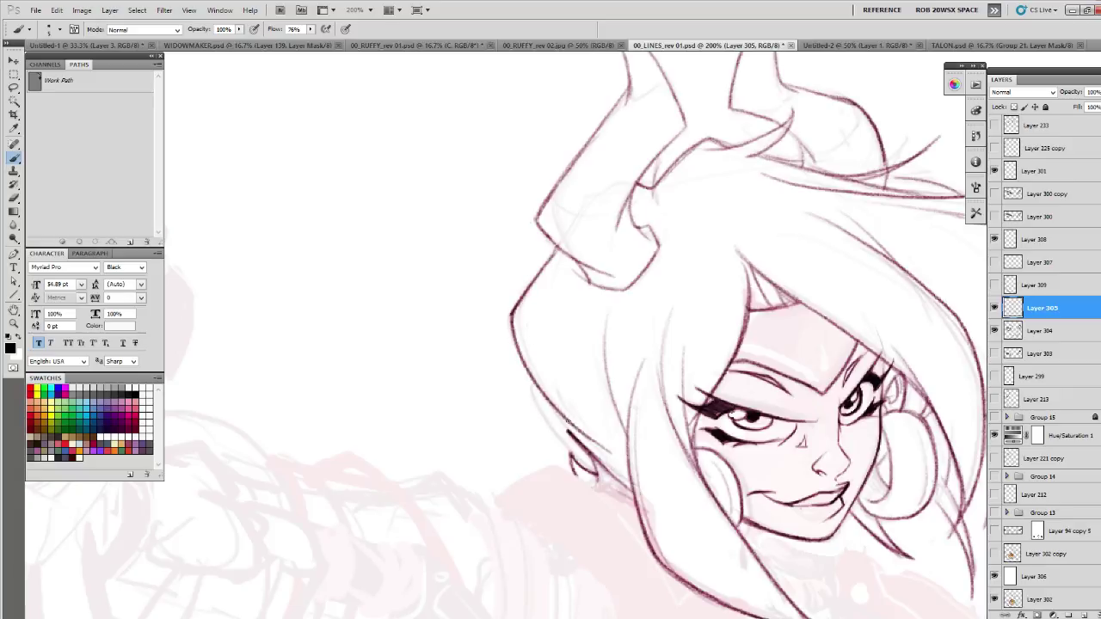
{"action": "mouse_move", "coordinate": [531, 375]}
{"action": "left_mouse_down"}
{"action": "mouse_move", "coordinate": [602, 473]}
{"action": "mouse_move", "coordinate": [572, 478]}
{"action": "mouse_move", "coordinate": [588, 449]}
{"action": "mouse_move", "coordinate": [542, 396]}
{"action": "mouse_move", "coordinate": [626, 487]}
{"action": "left_mouse_up"}
{"action": "key", "text": "e"}
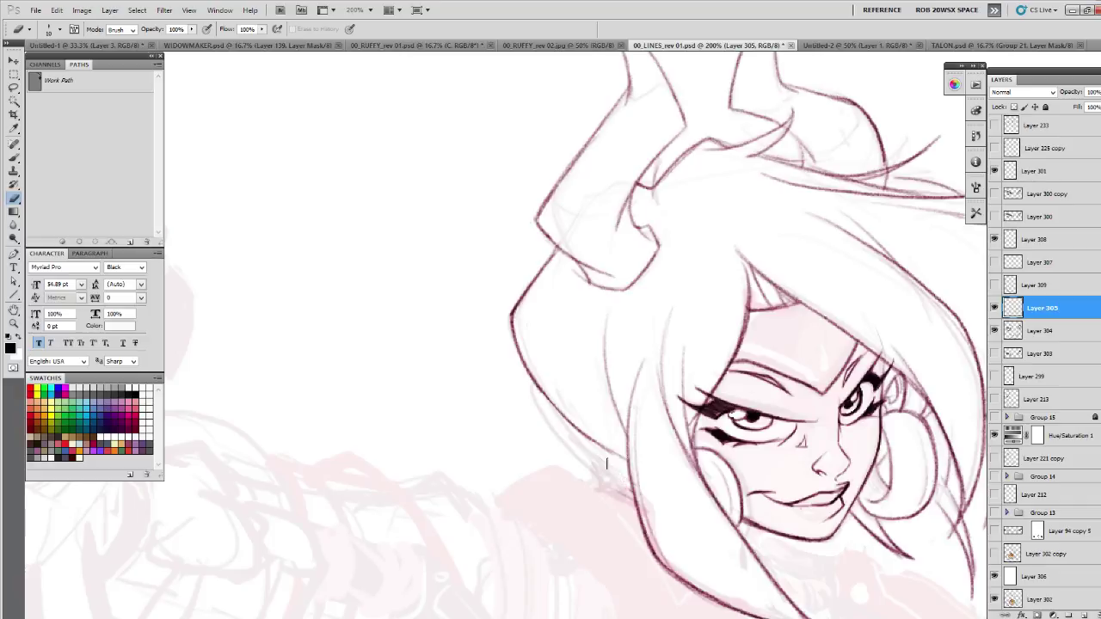
{"action": "key", "text": "b"}
{"action": "left_click_drag", "start_coordinate": [531, 370], "coordinate": [622, 485]}
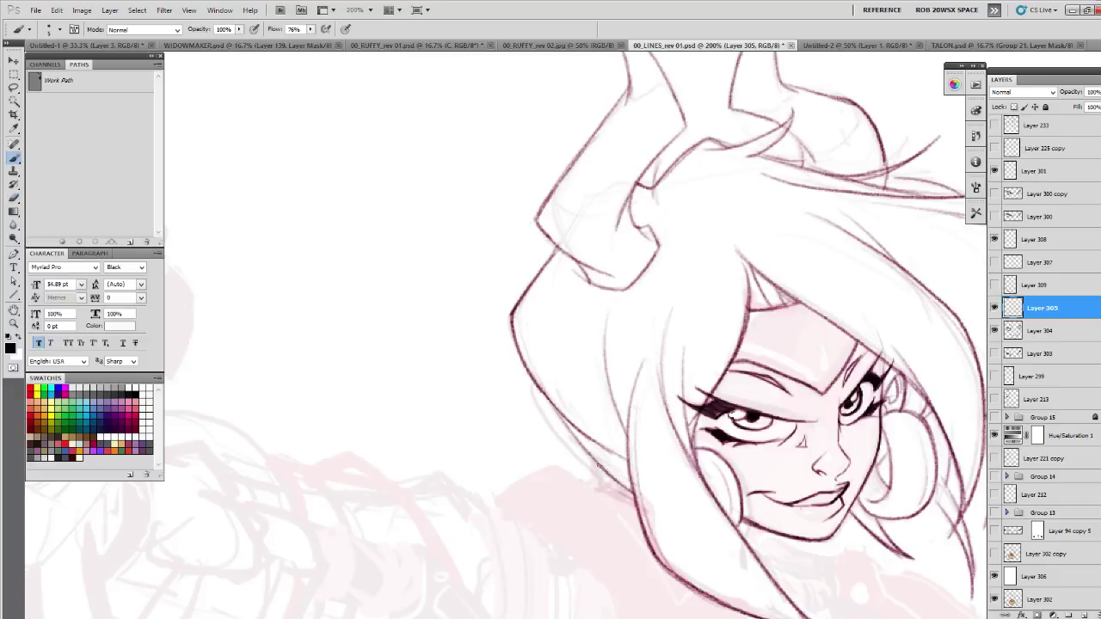
- Touch up the lower end of the outer hair contour and erase its rough edges near the shoulder
{"action": "mouse_move", "coordinate": [568, 450]}
{"action": "left_mouse_down"}
{"action": "mouse_move", "coordinate": [580, 479]}
{"action": "mouse_move", "coordinate": [570, 449]}
{"action": "mouse_move", "coordinate": [595, 467]}
{"action": "mouse_move", "coordinate": [573, 464]}
{"action": "mouse_move", "coordinate": [579, 476]}
{"action": "mouse_move", "coordinate": [567, 450]}
{"action": "mouse_move", "coordinate": [612, 480]}
{"action": "left_mouse_up"}
{"action": "key", "text": "e"}
{"action": "key", "text": "b"}
{"action": "key", "text": "e"}
{"action": "mouse_move", "coordinate": [570, 447]}
{"action": "left_mouse_down"}
{"action": "mouse_move", "coordinate": [577, 478]}
{"action": "mouse_move", "coordinate": [605, 478]}
{"action": "mouse_move", "coordinate": [595, 478]}
{"action": "left_mouse_up"}
{"action": "key", "text": "b"}
{"action": "mouse_move", "coordinate": [555, 405]}
{"action": "left_mouse_down"}
{"action": "mouse_move", "coordinate": [606, 461]}
{"action": "mouse_move", "coordinate": [622, 389]}
{"action": "mouse_move", "coordinate": [597, 364]}
{"action": "left_mouse_up"}
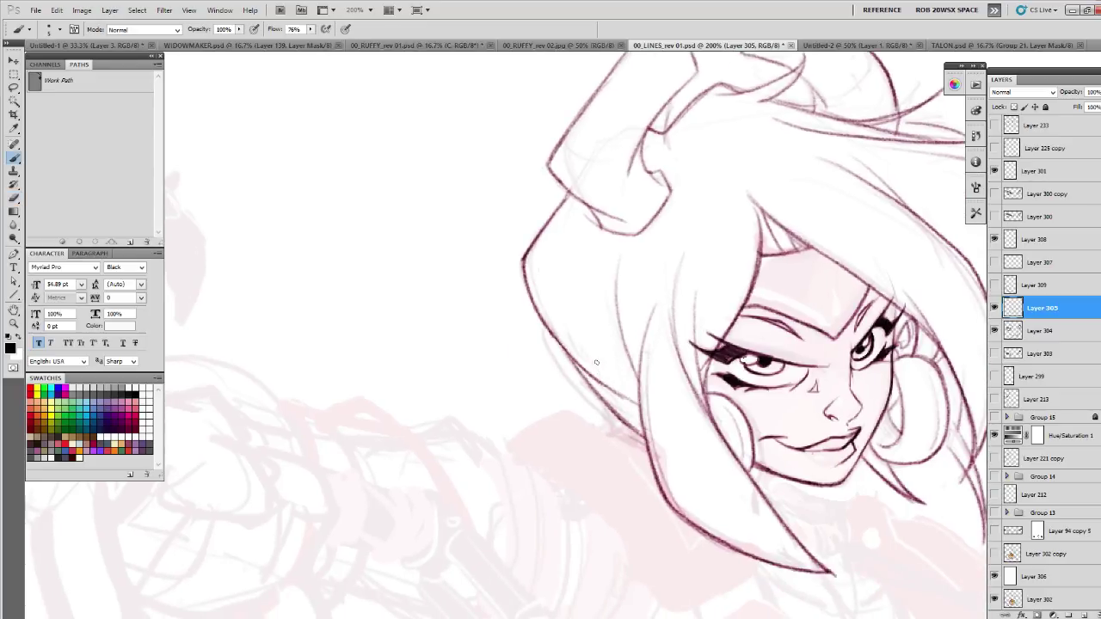
- Add a new layer above Layer 305 and sketch a pointed hair lock hanging beneath the far earring
{"action": "key", "text": "z"}
{"action": "left_click", "coordinate": [651, 300], "text": "alt"}
{"action": "left_click", "coordinate": [652, 300], "text": "alt"}
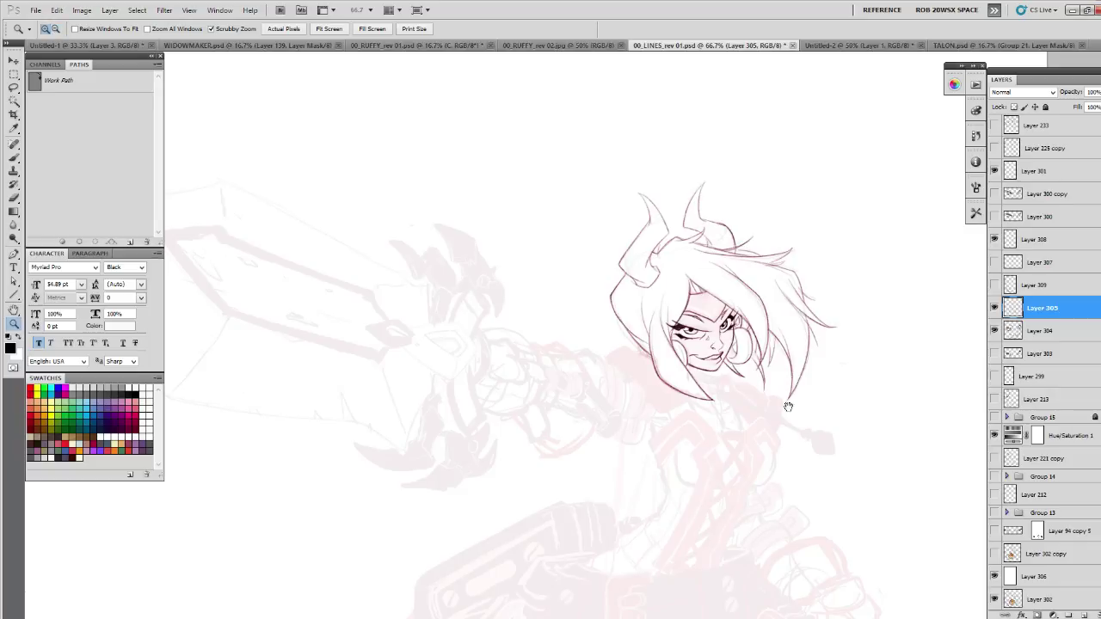
{"action": "left_click", "coordinate": [745, 371]}
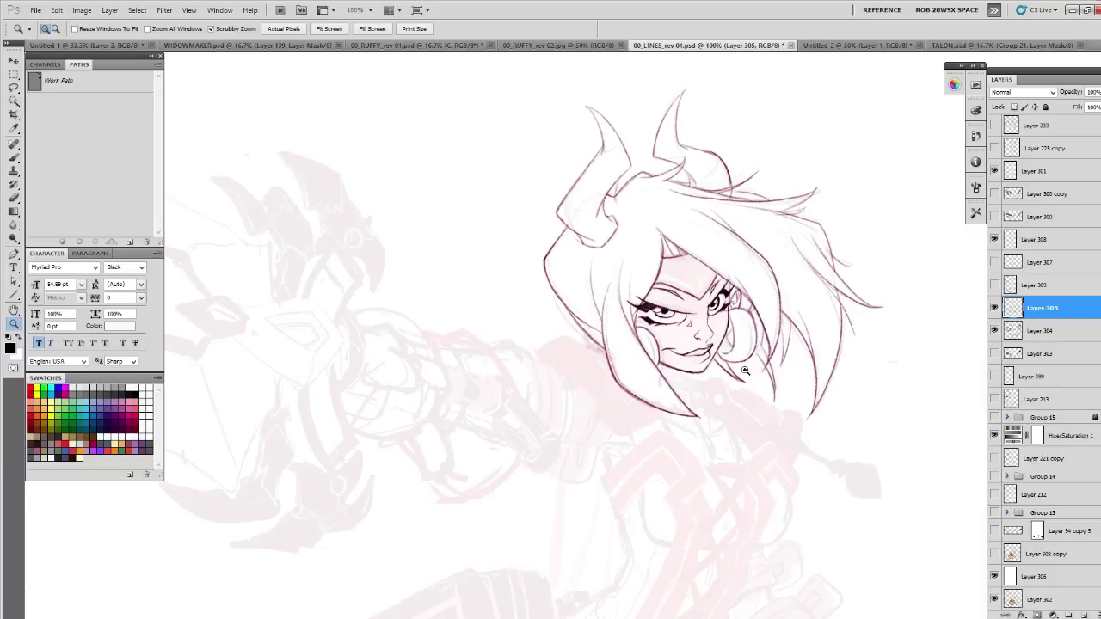
{"action": "key", "text": "b"}
{"action": "left_click_drag", "start_coordinate": [815, 436], "coordinate": [786, 455]}
{"action": "left_click", "coordinate": [1076, 612]}
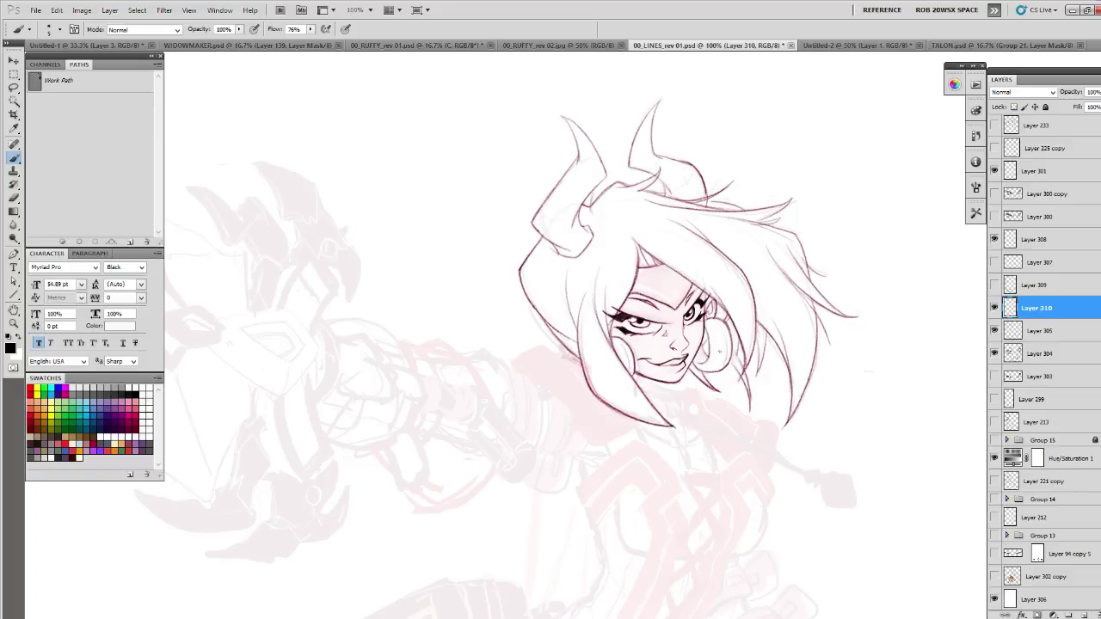
{"action": "left_click_drag", "start_coordinate": [736, 389], "coordinate": [742, 419]}
{"action": "left_click_drag", "start_coordinate": [690, 384], "coordinate": [739, 432]}
- Move the sketched pointed lock slightly up toward the far earring
{"action": "key", "text": "v"}
{"action": "left_click_drag", "start_coordinate": [762, 378], "coordinate": [756, 362]}
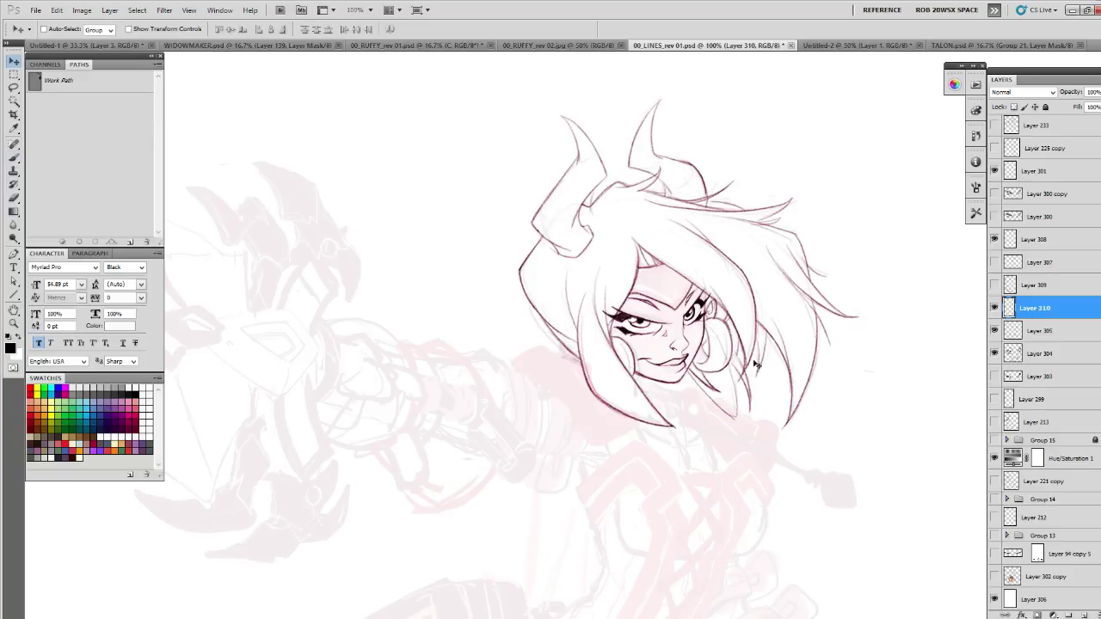
{"action": "key", "text": "b"}
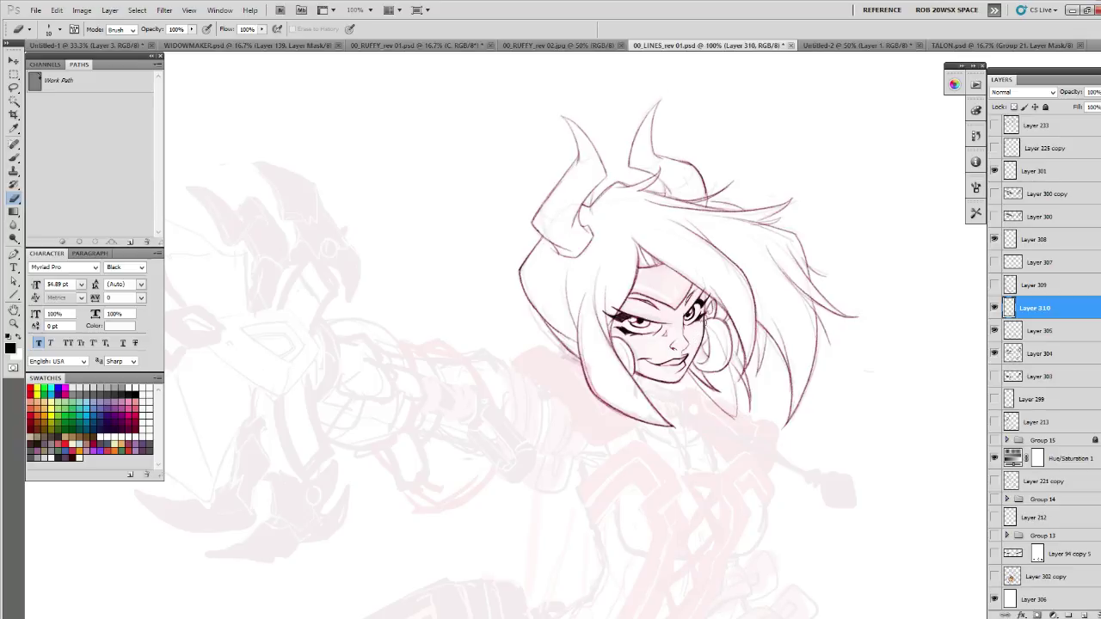
{"action": "key", "text": "b"}
- Ink both edges of the pointed lock on Layer 310 with darker lines and trim its upper end near the earring
{"action": "scroll", "coordinate": [718, 369], "scroll_direction": "up", "scroll_amount": 2}
{"action": "left_click_drag", "start_coordinate": [721, 420], "coordinate": [645, 436]}
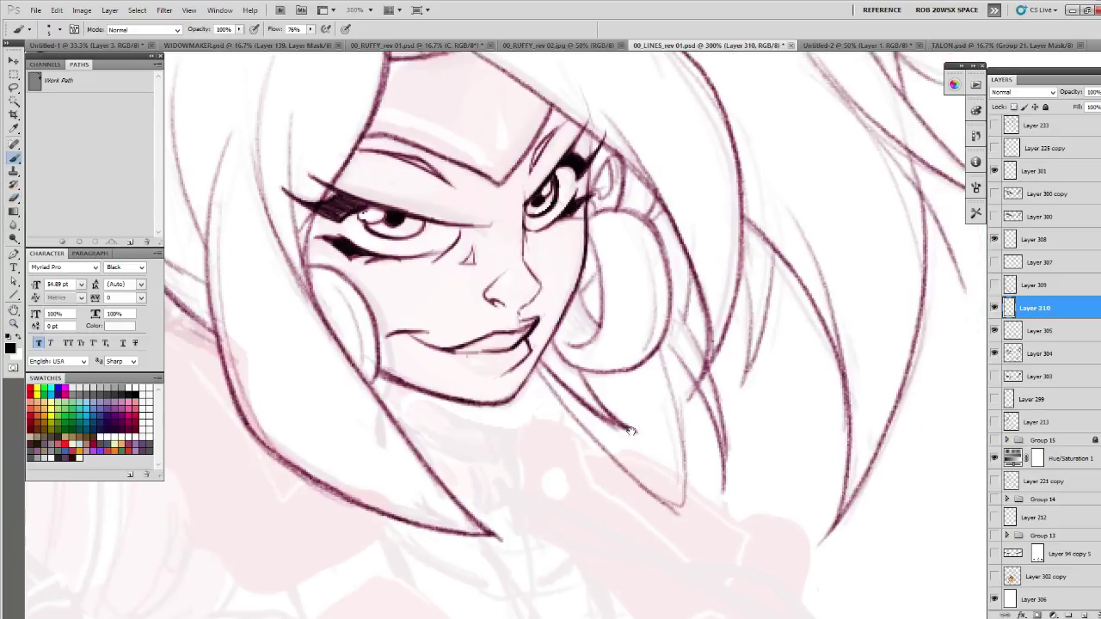
{"action": "left_click_drag", "start_coordinate": [533, 372], "coordinate": [680, 512]}
{"action": "left_click_drag", "start_coordinate": [659, 353], "coordinate": [681, 511]}
{"action": "key", "text": "e"}
{"action": "mouse_move", "coordinate": [672, 385]}
{"action": "left_mouse_down"}
{"action": "mouse_move", "coordinate": [677, 525]}
{"action": "mouse_move", "coordinate": [659, 368]}
{"action": "left_mouse_up"}
{"action": "key", "text": "b"}
- Compare the drawing with and without Layer 310 and examine the new lock at reduced and close zoom
{"action": "left_click", "coordinate": [994, 307]}
{"action": "left_click", "coordinate": [995, 307]}
{"action": "key", "text": "e"}
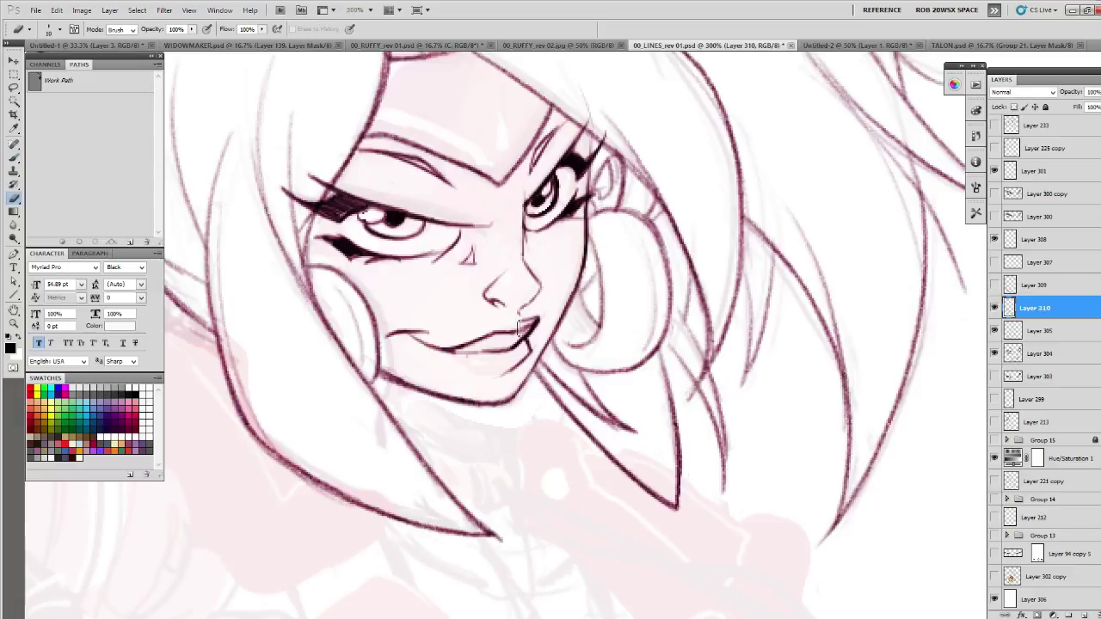
{"action": "key", "text": "z"}
{"action": "left_click", "coordinate": [686, 342], "text": "alt"}
{"action": "left_click", "coordinate": [688, 342], "text": "alt"}
{"action": "left_click", "coordinate": [689, 343], "text": "alt"}
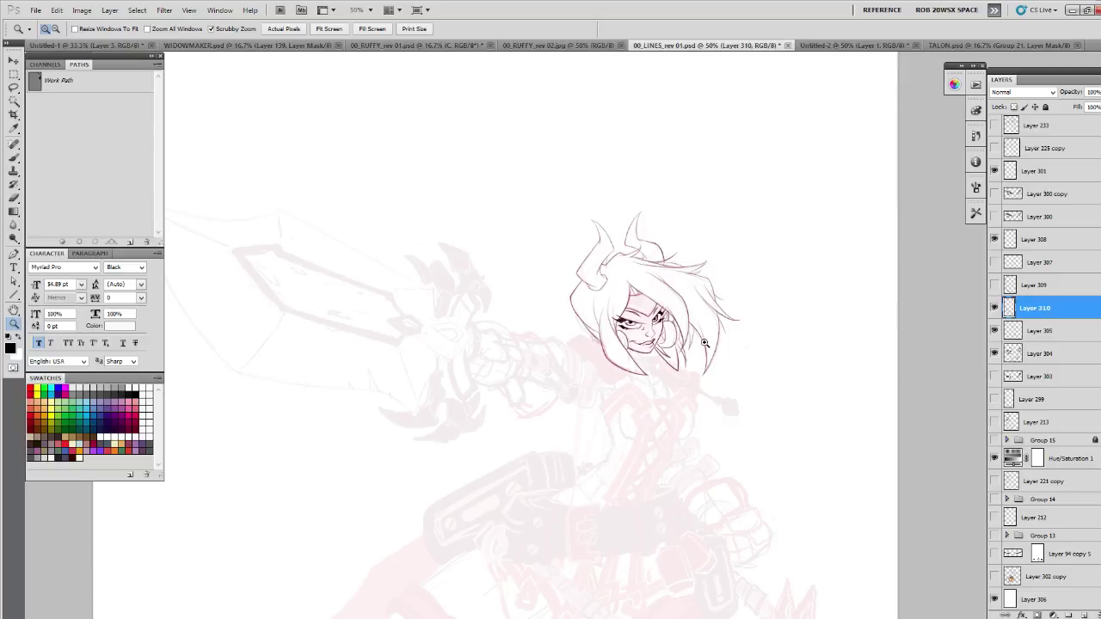
{"action": "left_click", "coordinate": [698, 345]}
{"action": "left_click", "coordinate": [697, 345]}
{"action": "key", "text": "e"}
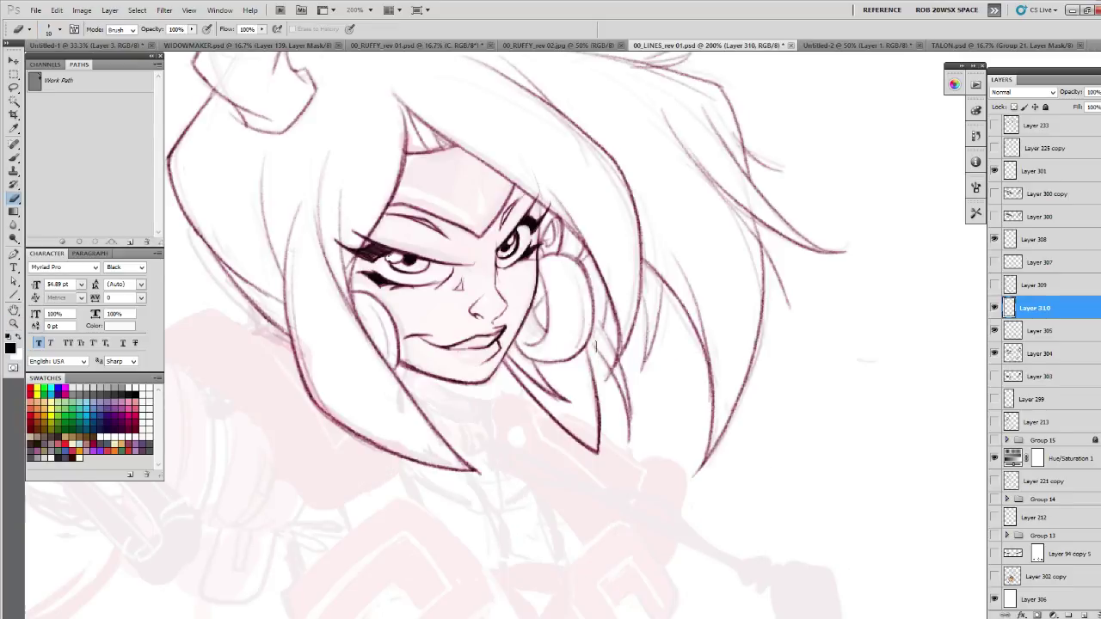
{"action": "key", "text": "b"}
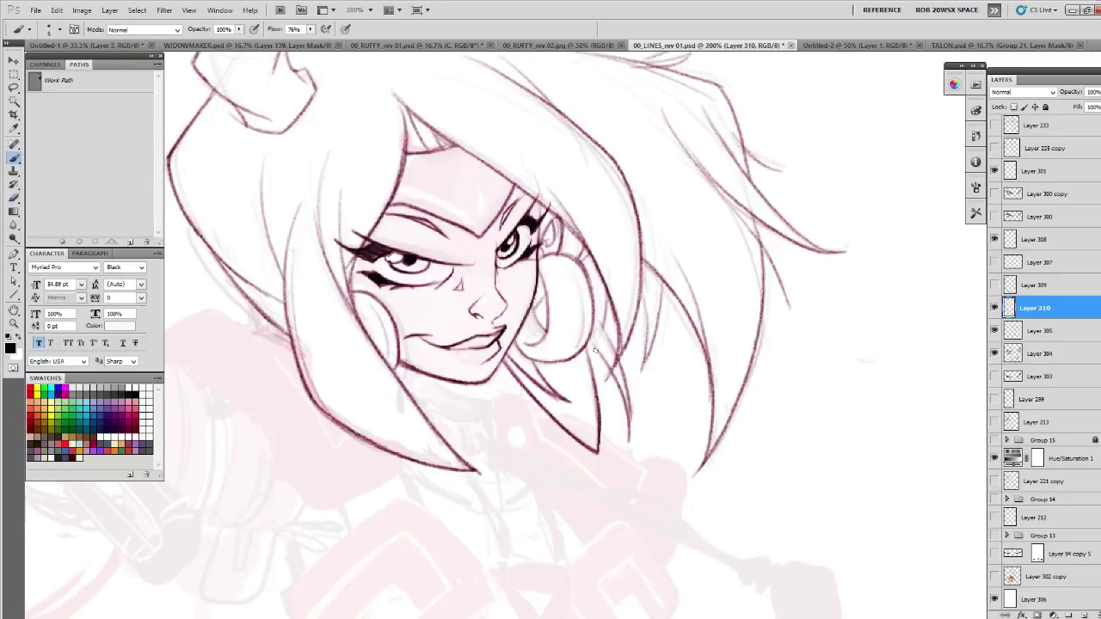
{"action": "mouse_move", "coordinate": [597, 298]}
{"action": "left_mouse_down"}
{"action": "mouse_move", "coordinate": [616, 375]}
{"action": "mouse_move", "coordinate": [644, 300]}
{"action": "left_mouse_up"}
{"action": "key", "text": "z"}
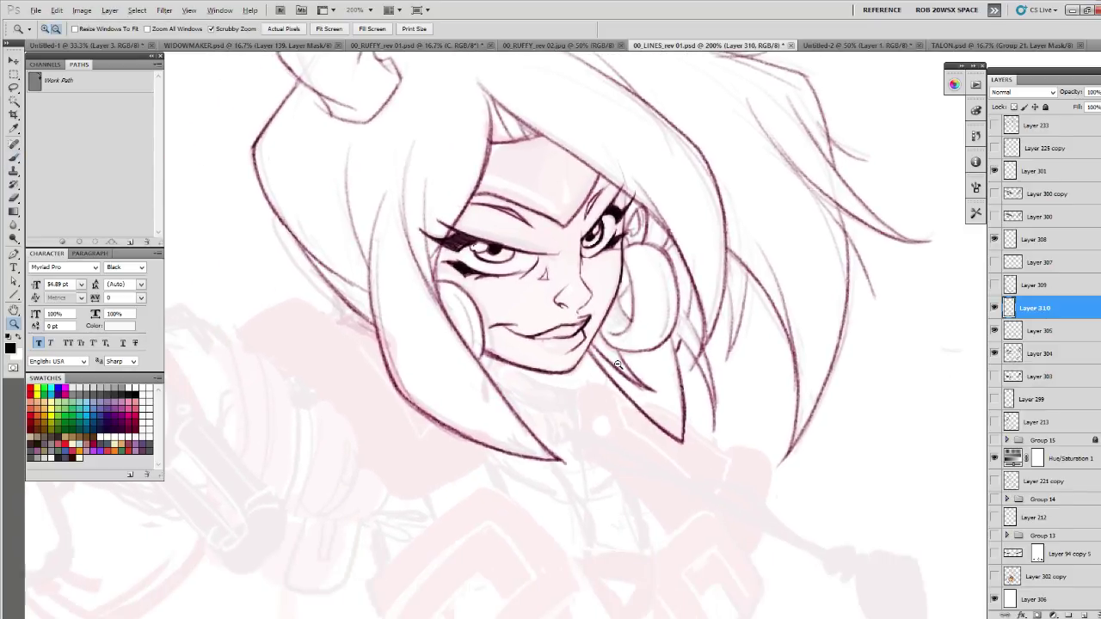
- Merge Layer 310 down into Layer 305 and compare the drawing with and without the merged layer
{"action": "left_click", "coordinate": [618, 372], "text": "alt"}
{"action": "left_click", "coordinate": [617, 372], "text": "alt"}
{"action": "left_click_drag", "start_coordinate": [631, 417], "coordinate": [694, 419]}
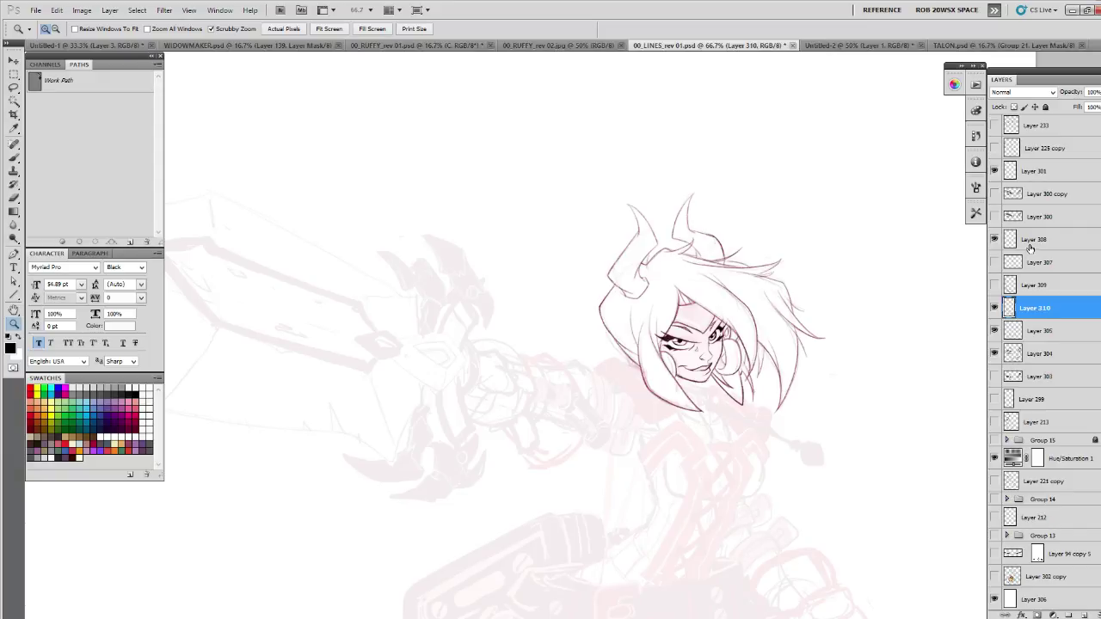
{"action": "key", "text": "ctrl+e"}
{"action": "left_click", "coordinate": [995, 308]}
{"action": "left_click", "coordinate": [995, 308]}
- Add a new layer above Layer 305 and draw jagged and curved band lines across the near horn and the far horn's base
{"action": "left_click", "coordinate": [695, 223]}
{"action": "left_click", "coordinate": [695, 222]}
{"action": "left_click_drag", "start_coordinate": [713, 250], "coordinate": [789, 301]}
{"action": "key", "text": "b"}
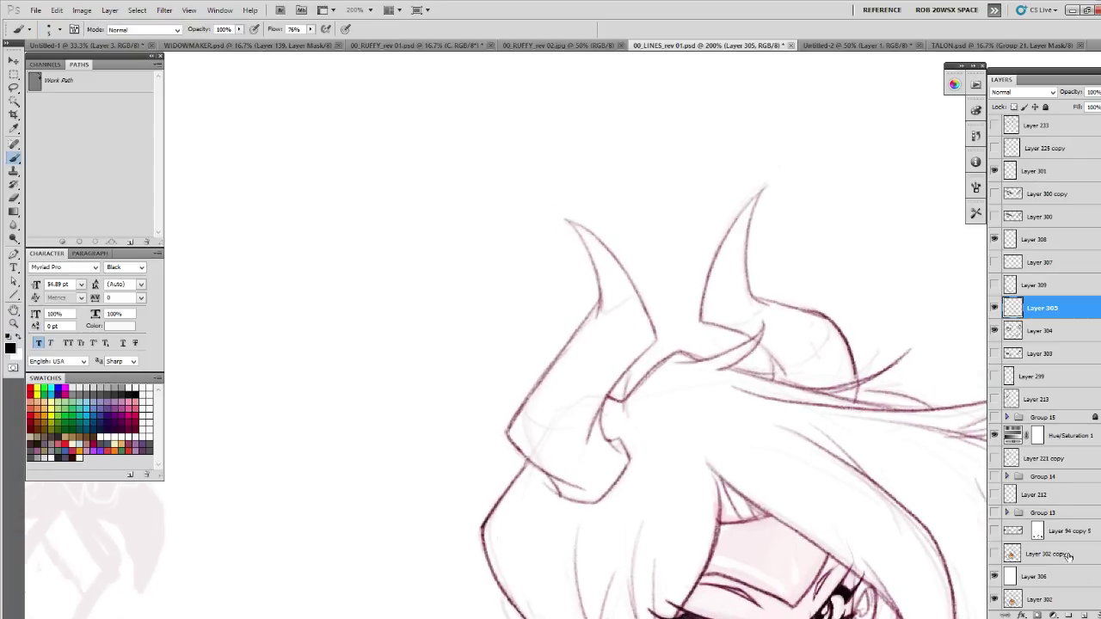
{"action": "left_click", "coordinate": [1083, 615]}
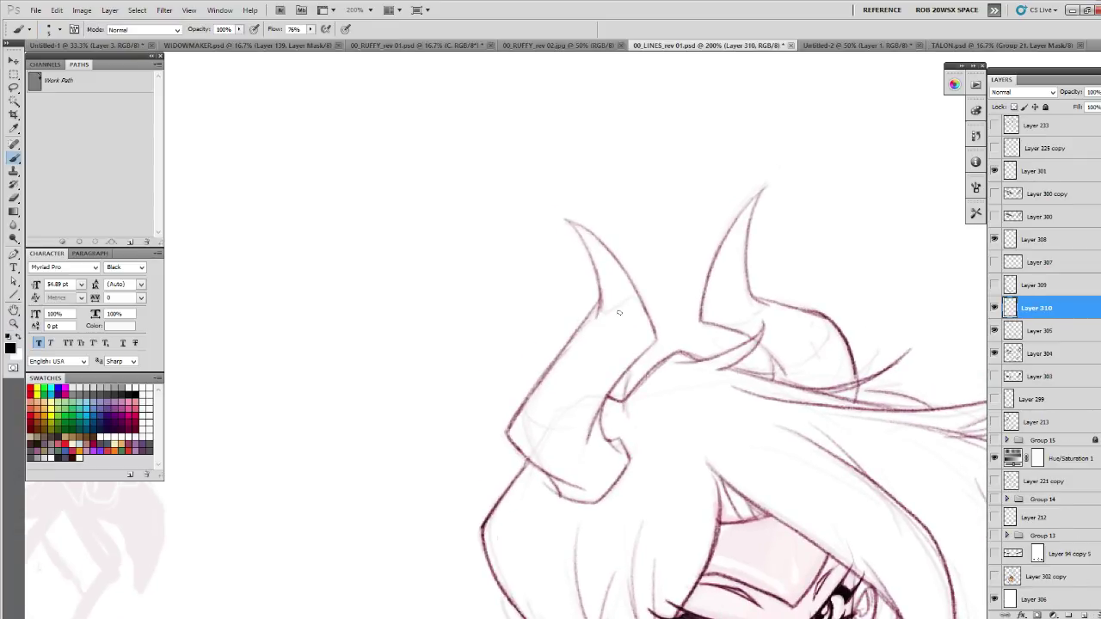
{"action": "mouse_move", "coordinate": [601, 322]}
{"action": "left_mouse_down"}
{"action": "mouse_move", "coordinate": [615, 314]}
{"action": "mouse_move", "coordinate": [655, 340]}
{"action": "mouse_move", "coordinate": [727, 328]}
{"action": "mouse_move", "coordinate": [757, 309]}
{"action": "left_mouse_up"}
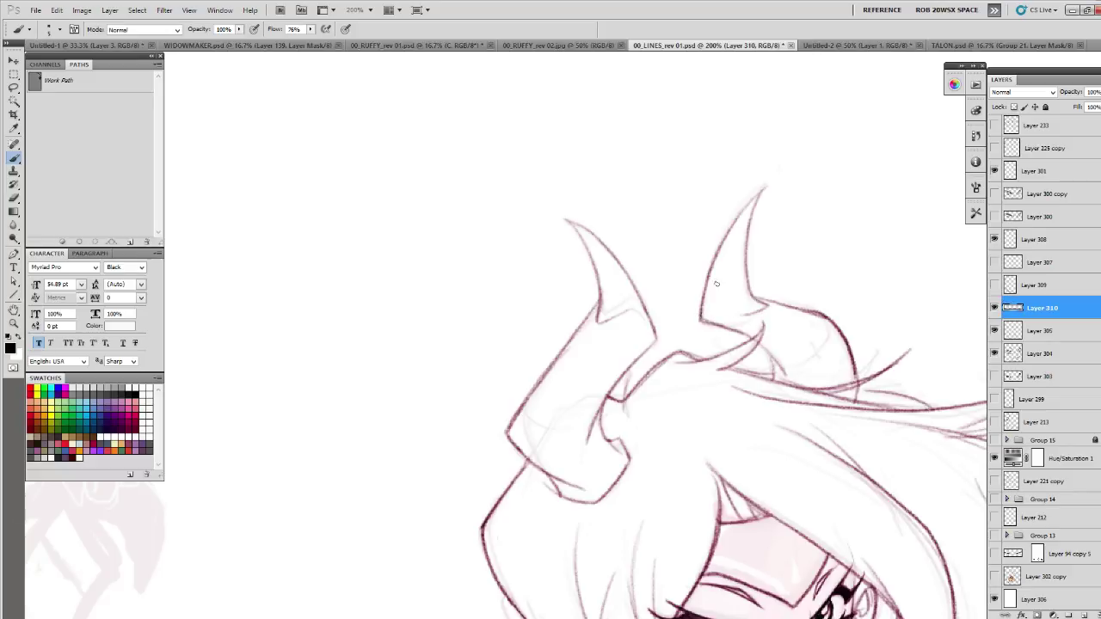
{"action": "mouse_move", "coordinate": [532, 425]}
{"action": "left_mouse_down"}
{"action": "mouse_move", "coordinate": [559, 398]}
{"action": "mouse_move", "coordinate": [593, 418]}
{"action": "mouse_move", "coordinate": [562, 398]}
{"action": "mouse_move", "coordinate": [522, 412]}
{"action": "left_mouse_up"}
{"action": "mouse_move", "coordinate": [559, 361]}
{"action": "left_mouse_down"}
{"action": "mouse_move", "coordinate": [582, 344]}
{"action": "mouse_move", "coordinate": [615, 380]}
{"action": "mouse_move", "coordinate": [618, 364]}
{"action": "mouse_move", "coordinate": [565, 345]}
{"action": "mouse_move", "coordinate": [562, 363]}
{"action": "mouse_move", "coordinate": [586, 345]}
{"action": "mouse_move", "coordinate": [620, 374]}
{"action": "mouse_move", "coordinate": [592, 345]}
{"action": "mouse_move", "coordinate": [564, 363]}
{"action": "mouse_move", "coordinate": [621, 375]}
{"action": "left_mouse_up"}
{"action": "key", "text": "ctrl+z"}
{"action": "left_click_drag", "start_coordinate": [832, 464], "coordinate": [747, 472]}
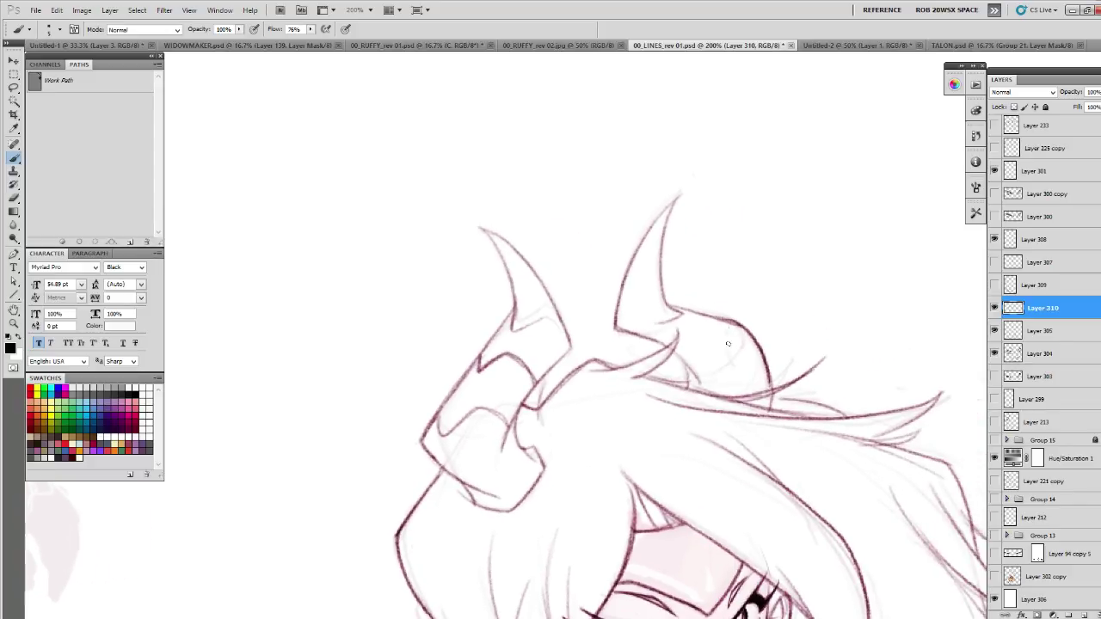
- Ink the curved band edge across the thick base of the far horn, reworking the stroke until it is clean
{"action": "mouse_move", "coordinate": [736, 321]}
{"action": "left_mouse_down"}
{"action": "mouse_move", "coordinate": [722, 321]}
{"action": "mouse_move", "coordinate": [739, 336]}
{"action": "mouse_move", "coordinate": [712, 329]}
{"action": "mouse_move", "coordinate": [686, 361]}
{"action": "left_mouse_up"}
{"action": "key", "text": "ctrl+z"}
{"action": "left_click_drag", "start_coordinate": [733, 318], "coordinate": [677, 354]}
{"action": "mouse_move", "coordinate": [737, 392]}
{"action": "left_mouse_down"}
{"action": "mouse_move", "coordinate": [759, 354]}
{"action": "mouse_move", "coordinate": [730, 331]}
{"action": "left_mouse_up"}
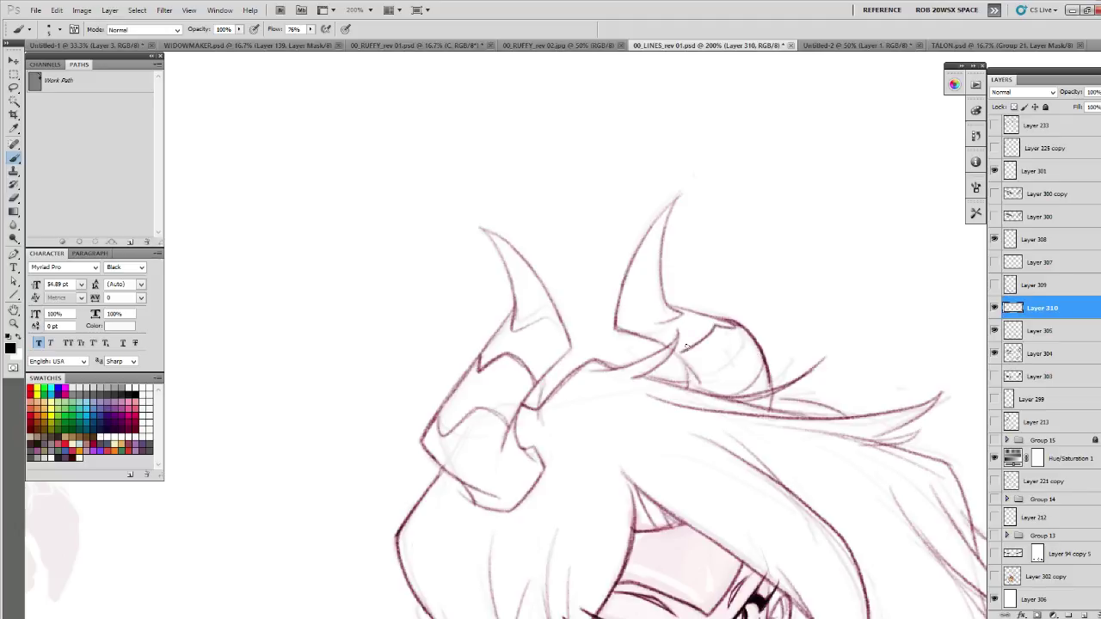
{"action": "key", "text": "e"}
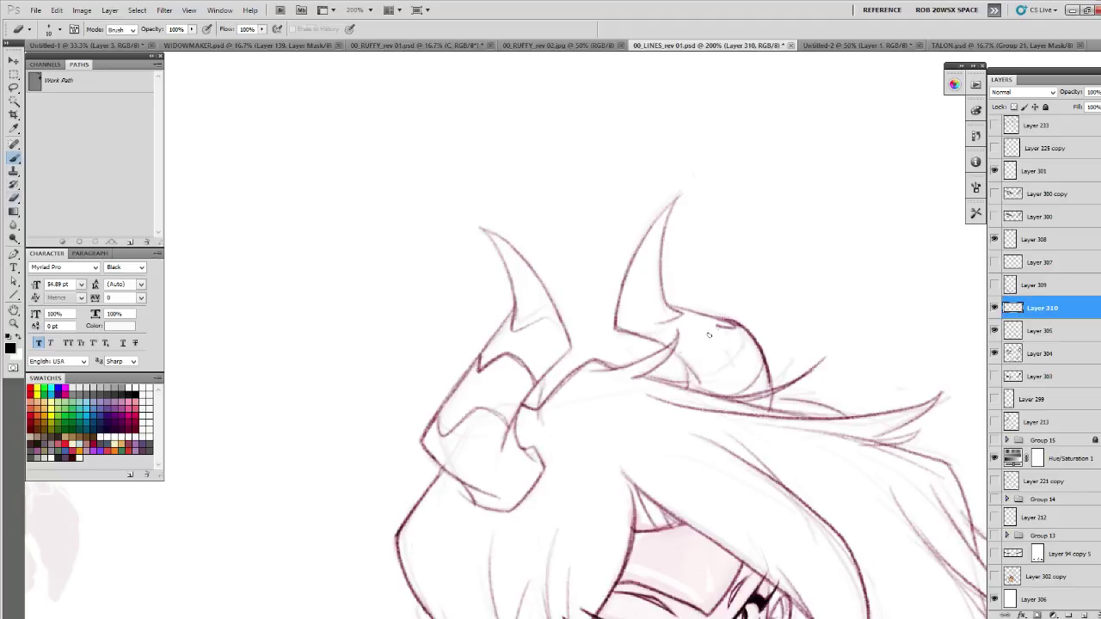
{"action": "key", "text": "b"}
{"action": "left_click_drag", "start_coordinate": [715, 328], "coordinate": [678, 353]}
- Refine the small notched line where the far horn's pointed tip meets its base
{"action": "key", "text": "e"}
{"action": "key", "text": "b"}
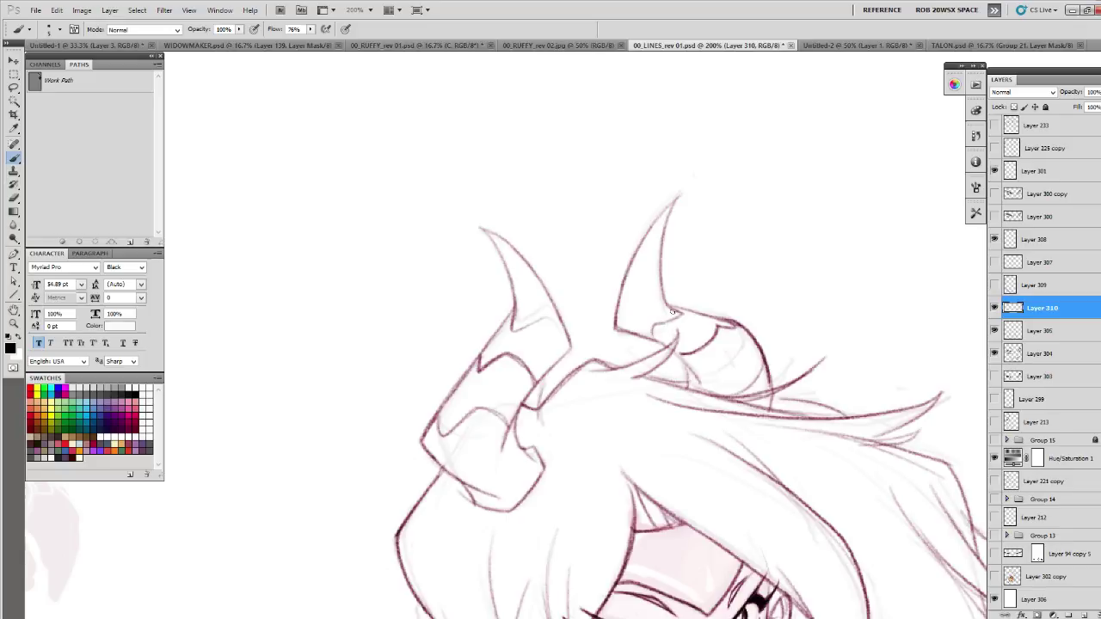
{"action": "key", "text": "e"}
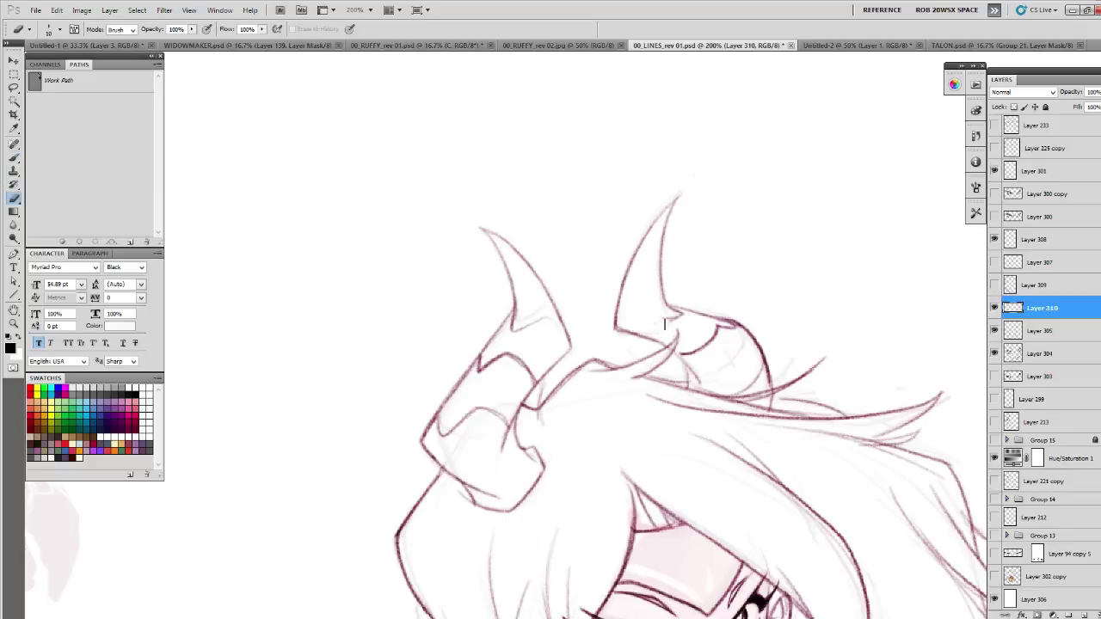
{"action": "key", "text": "b"}
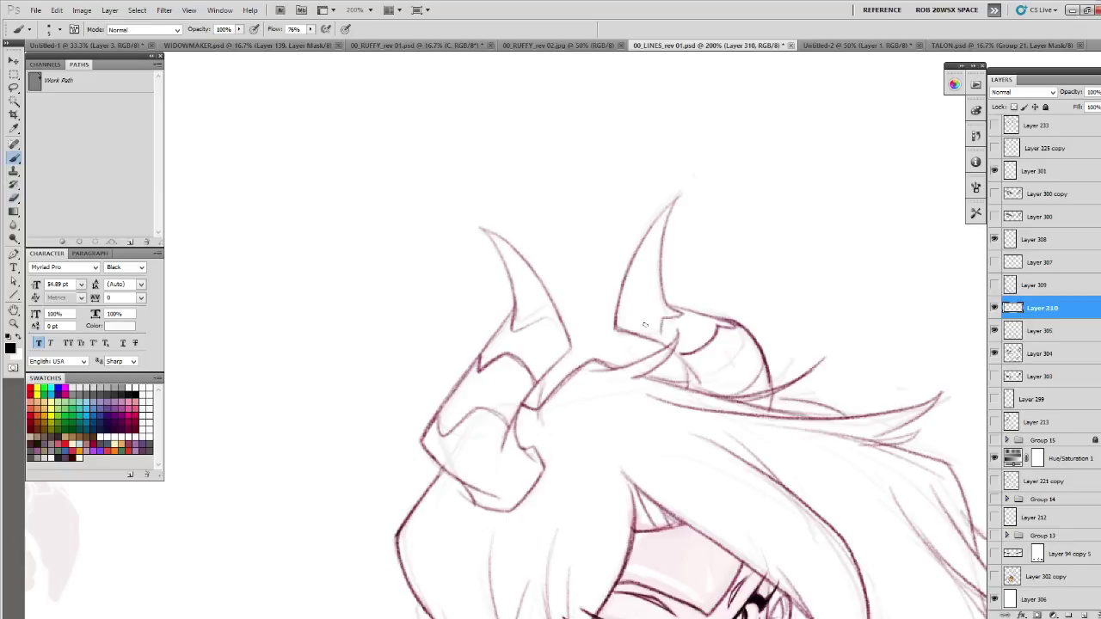
- Thicken the near horn's outer contour and add inner lines to its tip band and curled lower end
{"action": "mouse_move", "coordinate": [563, 351]}
{"action": "left_mouse_down"}
{"action": "mouse_move", "coordinate": [538, 318]}
{"action": "mouse_move", "coordinate": [492, 339]}
{"action": "mouse_move", "coordinate": [428, 420]}
{"action": "left_mouse_up"}
{"action": "key", "text": "ctrl+z"}
{"action": "mouse_move", "coordinate": [513, 300]}
{"action": "left_mouse_down"}
{"action": "mouse_move", "coordinate": [421, 437]}
{"action": "mouse_move", "coordinate": [426, 456]}
{"action": "mouse_move", "coordinate": [489, 494]}
{"action": "left_mouse_up"}
{"action": "key", "text": "e"}
{"action": "key", "text": "b"}
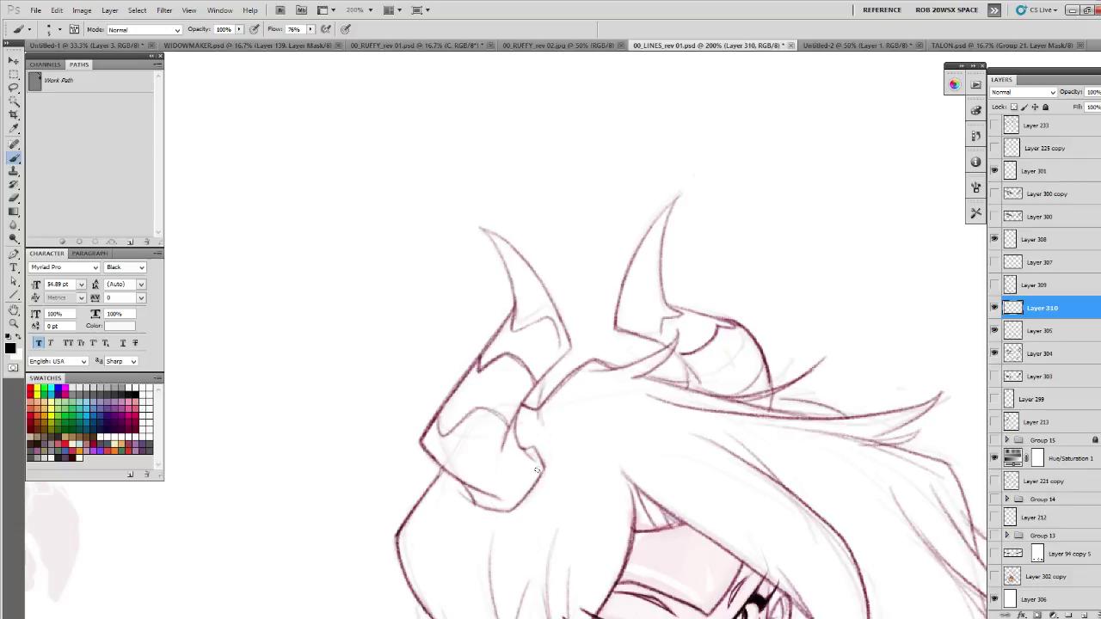
{"action": "left_click_drag", "start_coordinate": [534, 462], "coordinate": [538, 487]}
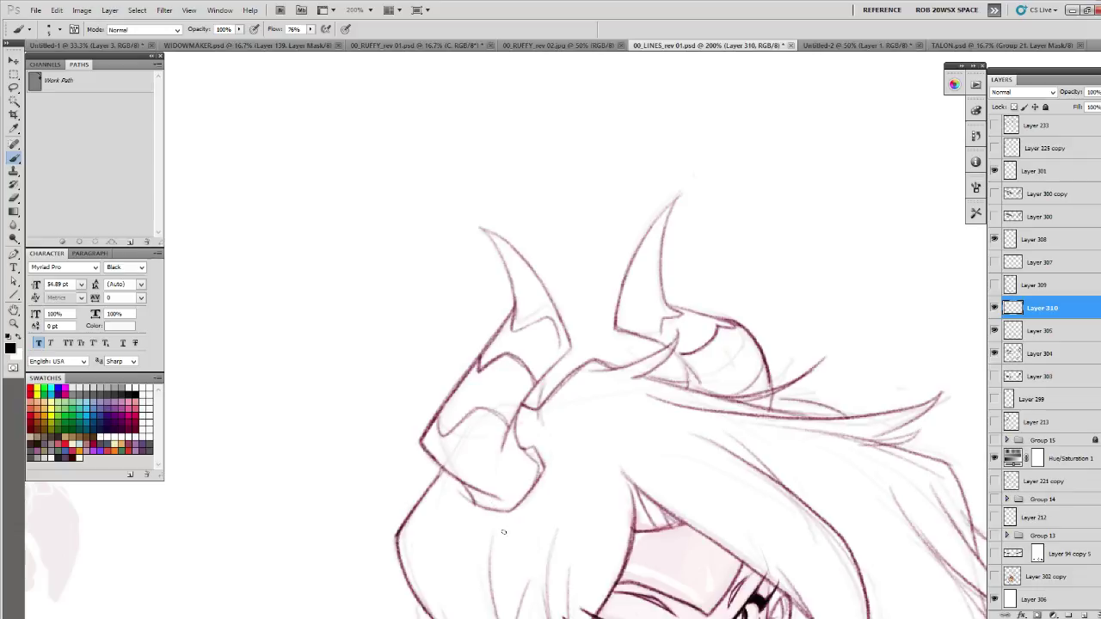
- Draw short pointed hair strands sweeping outward behind the base of the far horn
{"action": "key", "text": "z"}
{"action": "left_click", "coordinate": [781, 385]}
{"action": "left_click", "coordinate": [785, 389], "text": "alt"}
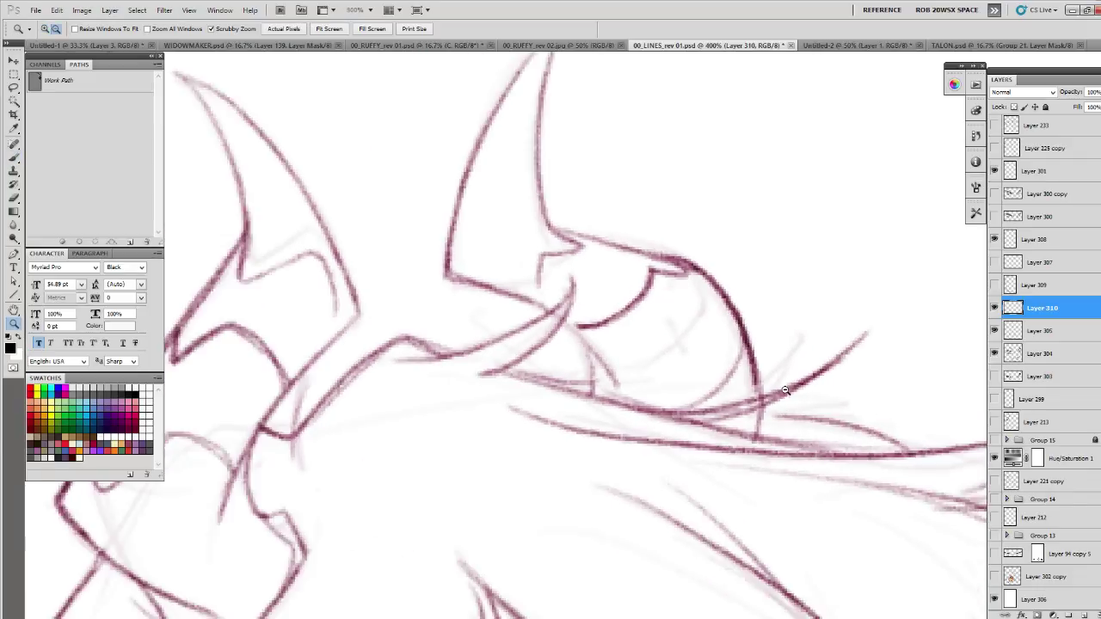
{"action": "left_click", "coordinate": [787, 391]}
{"action": "left_click", "coordinate": [787, 391]}
{"action": "key", "text": "b"}
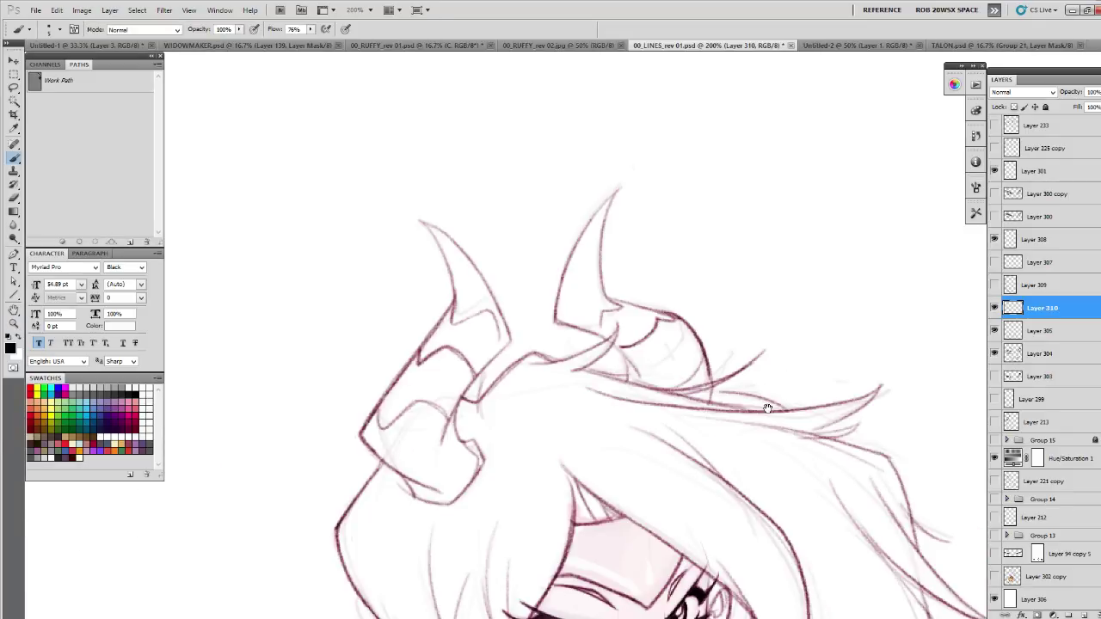
{"action": "left_click_drag", "start_coordinate": [768, 407], "coordinate": [725, 411]}
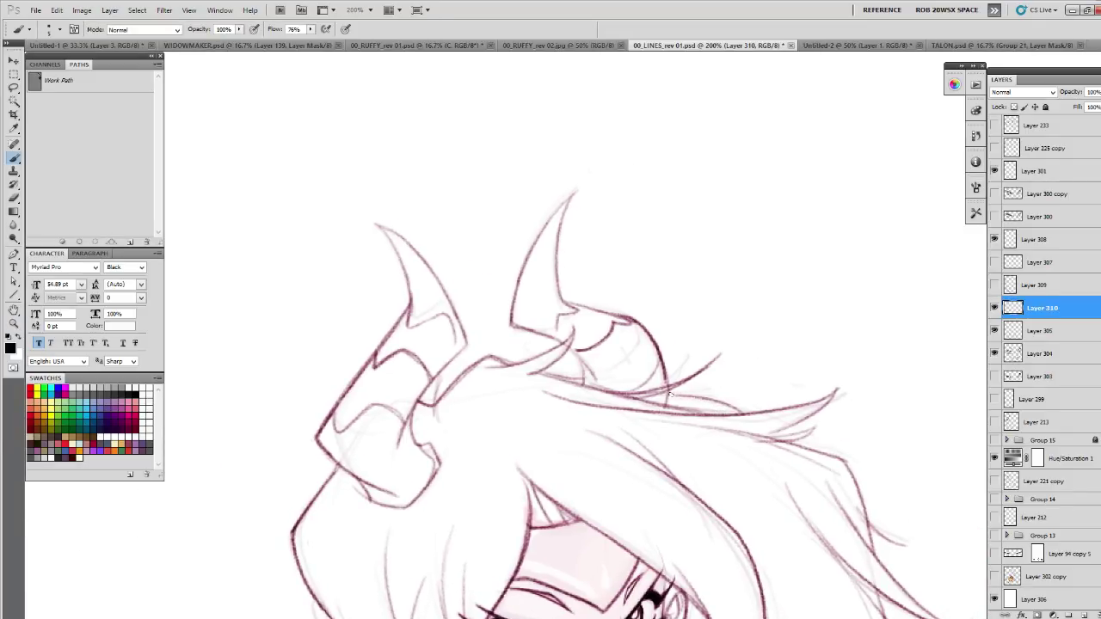
{"action": "mouse_move", "coordinate": [694, 391]}
{"action": "left_mouse_down"}
{"action": "mouse_move", "coordinate": [705, 350]}
{"action": "mouse_move", "coordinate": [664, 327]}
{"action": "left_mouse_up"}
{"action": "left_click_drag", "start_coordinate": [811, 457], "coordinate": [665, 384]}
{"action": "mouse_move", "coordinate": [664, 317]}
{"action": "left_mouse_down"}
{"action": "mouse_move", "coordinate": [727, 344]}
{"action": "mouse_move", "coordinate": [747, 331]}
{"action": "mouse_move", "coordinate": [760, 254]}
{"action": "mouse_move", "coordinate": [645, 353]}
{"action": "left_mouse_up"}
- Erase the stray line beneath the upper contour of the swept-back hair on Layer 305
{"action": "key", "text": "e"}
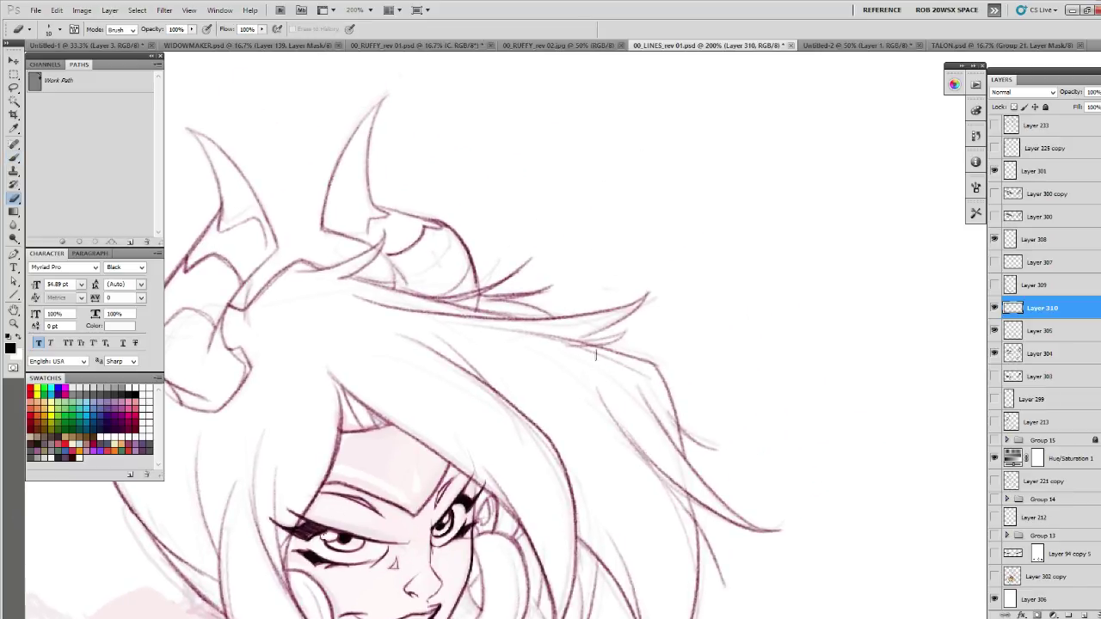
{"action": "left_click", "coordinate": [1036, 334]}
{"action": "key", "text": "ctrl+z"}
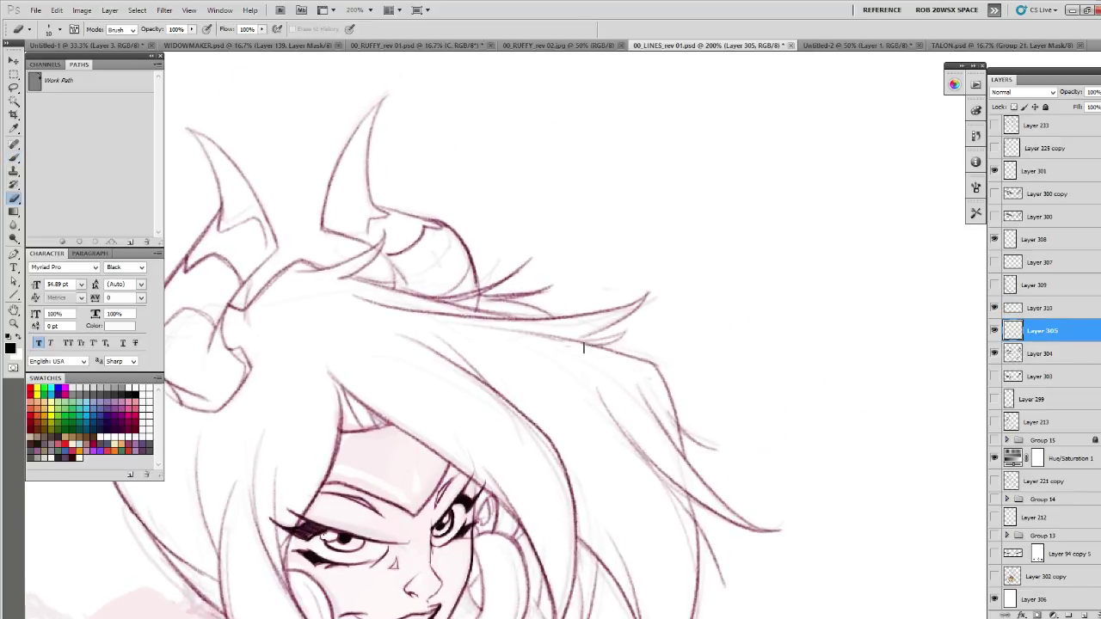
{"action": "key", "text": "z"}
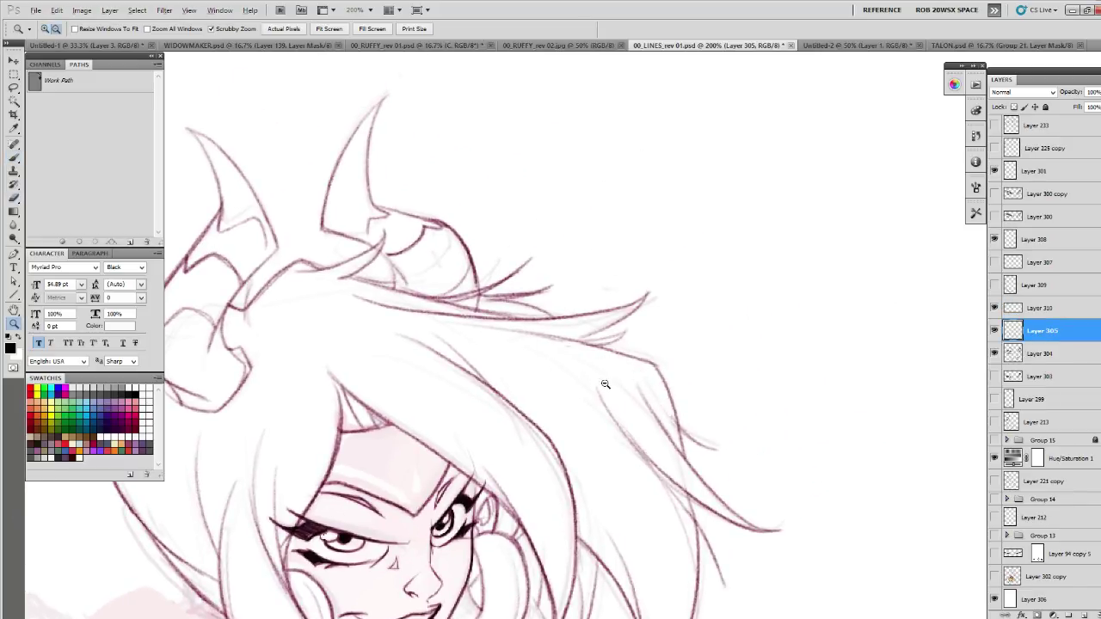
- Show the ANUBIS background group, select it and raise its opacity to 100%
{"action": "left_click", "coordinate": [610, 386], "text": "alt"}
{"action": "left_click", "coordinate": [686, 246], "text": "alt"}
{"action": "mouse_move", "coordinate": [689, 264]}
{"action": "left_mouse_down"}
{"action": "mouse_move", "coordinate": [695, 230]}
{"action": "mouse_move", "coordinate": [692, 241]}
{"action": "left_mouse_up"}
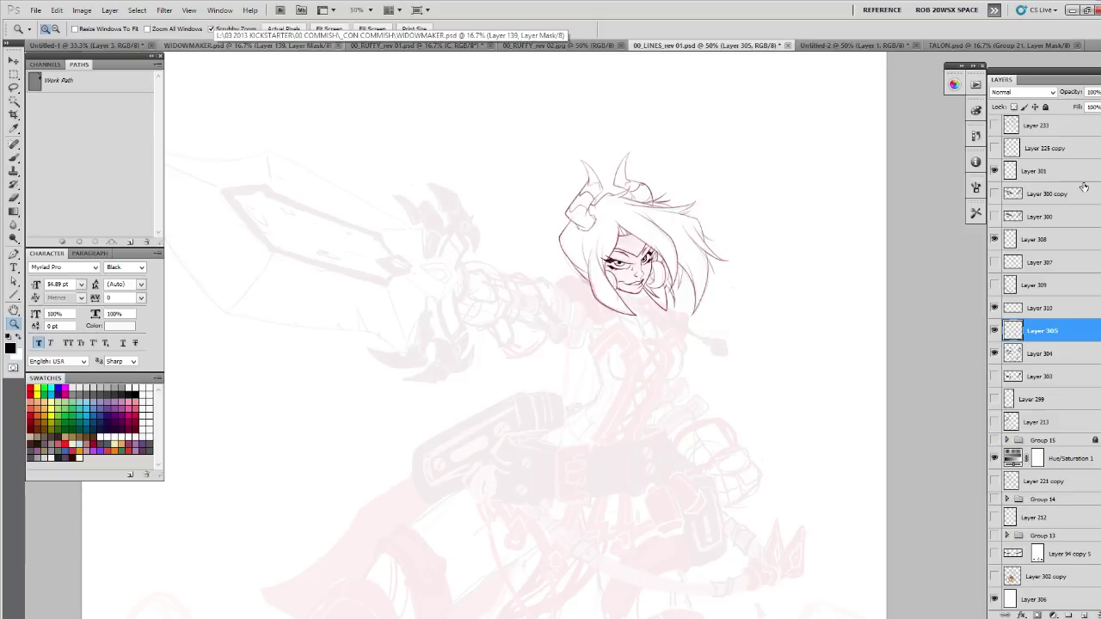
{"action": "scroll", "coordinate": [1049, 215], "scroll_direction": "up", "scroll_amount": 5}
{"action": "scroll", "coordinate": [1040, 226], "scroll_direction": "up", "scroll_amount": 3}
{"action": "left_click", "coordinate": [993, 304]}
{"action": "left_click", "coordinate": [1057, 305]}
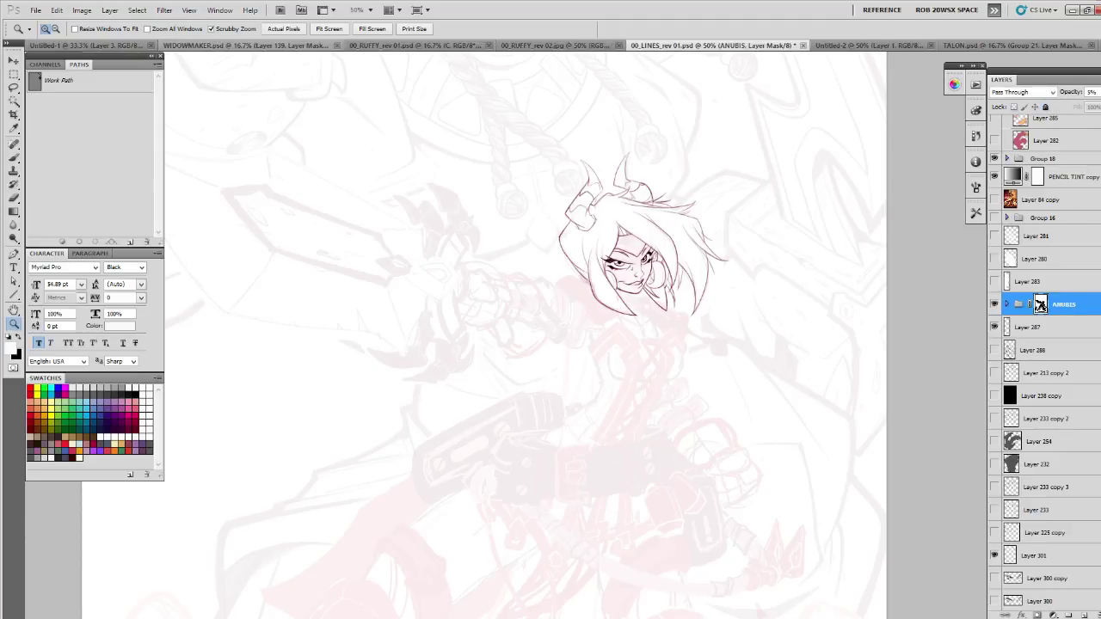
{"action": "left_click", "coordinate": [1094, 92]}
{"action": "left_click_drag", "start_coordinate": [1087, 107], "coordinate": [1099, 107]}
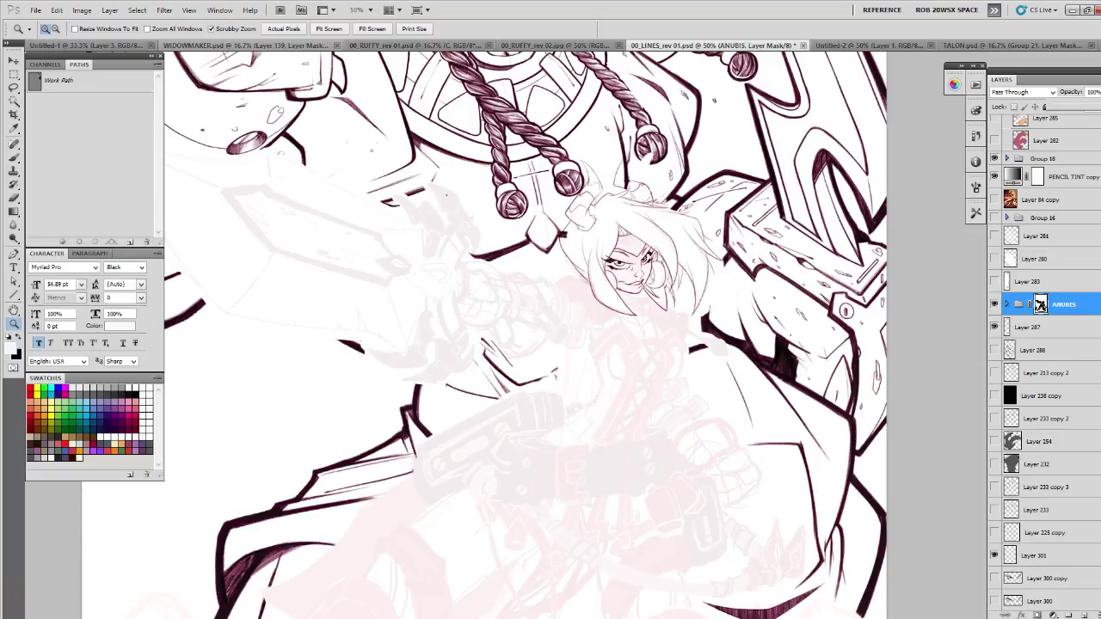
- Paint black on the ANUBIS group's mask to hide the background lines crossing the far horn
{"action": "scroll", "coordinate": [844, 304], "scroll_direction": "up", "scroll_amount": 4}
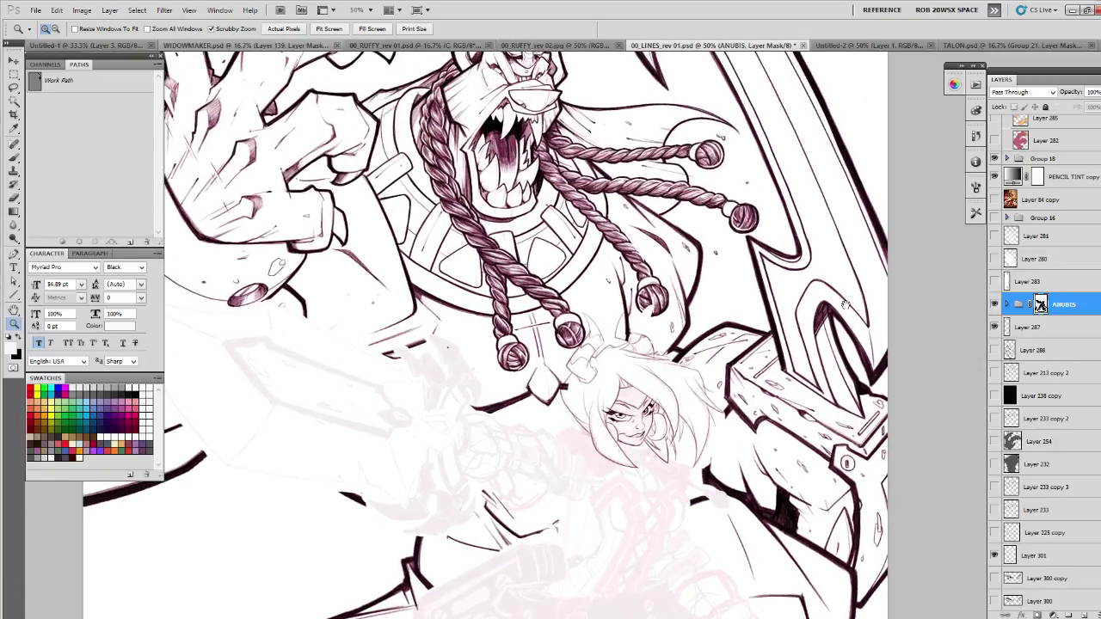
{"action": "left_click", "coordinate": [632, 338]}
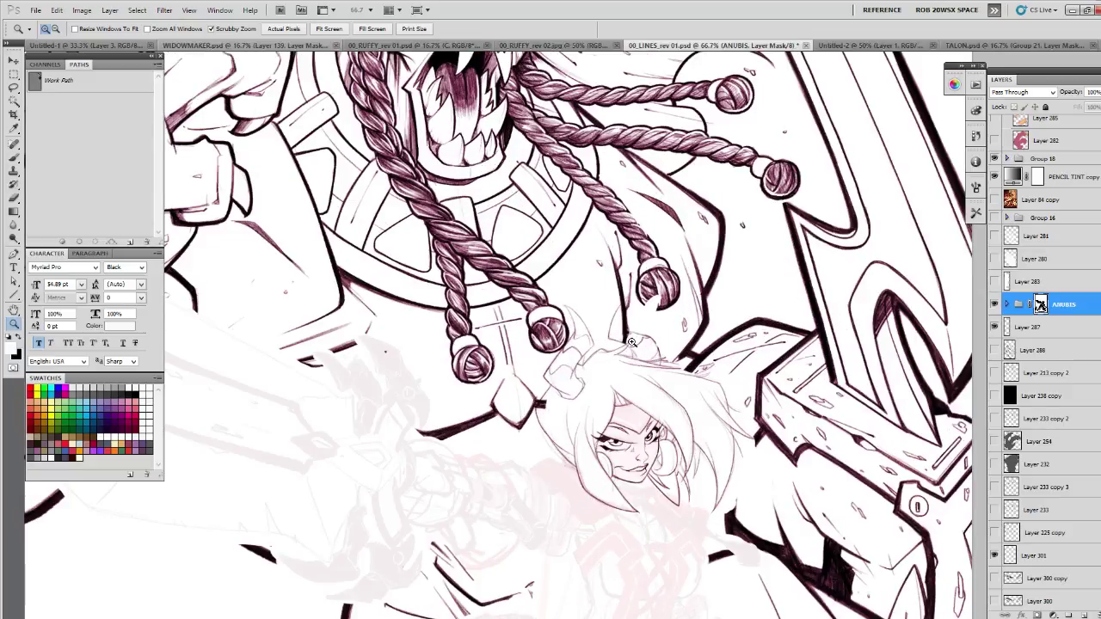
{"action": "left_click", "coordinate": [635, 343]}
{"action": "key", "text": "b"}
{"action": "right_click", "coordinate": [634, 341]}
{"action": "double_click", "coordinate": [658, 464]}
{"action": "key", "text": "x"}
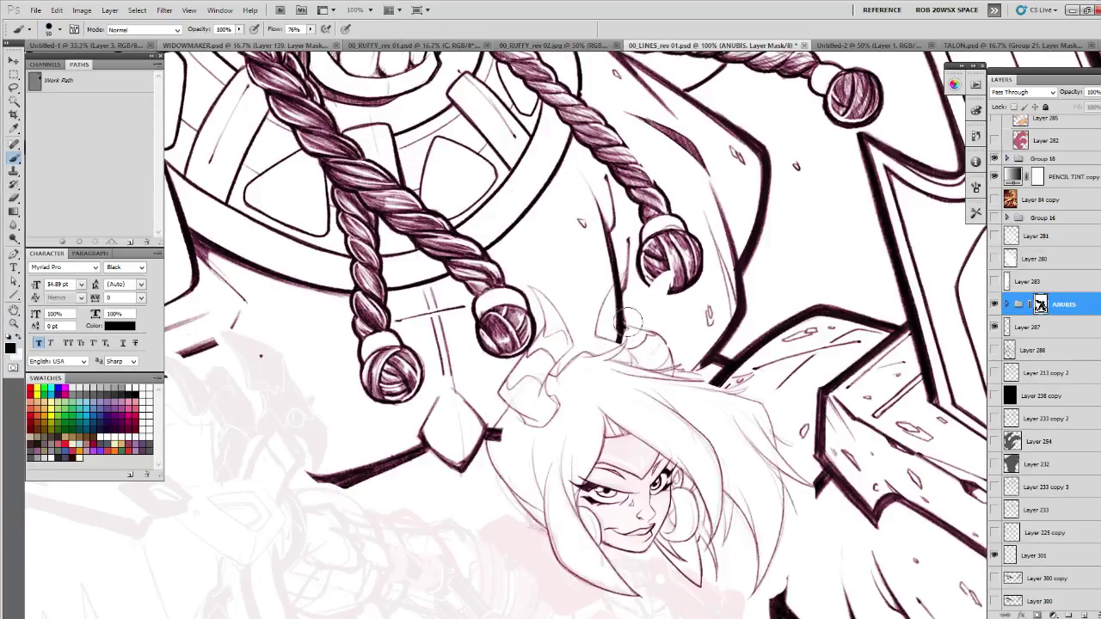
{"action": "mouse_move", "coordinate": [615, 325]}
{"action": "left_mouse_down"}
{"action": "mouse_move", "coordinate": [612, 288]}
{"action": "mouse_move", "coordinate": [618, 303]}
{"action": "mouse_move", "coordinate": [614, 284]}
{"action": "mouse_move", "coordinate": [631, 268]}
{"action": "left_mouse_up"}
- Try several brush presets, including ROB DRAW 10px and ROB OIL DRAW, and settle on a 50 px brush with 100% flow
{"action": "left_click", "coordinate": [975, 213]}
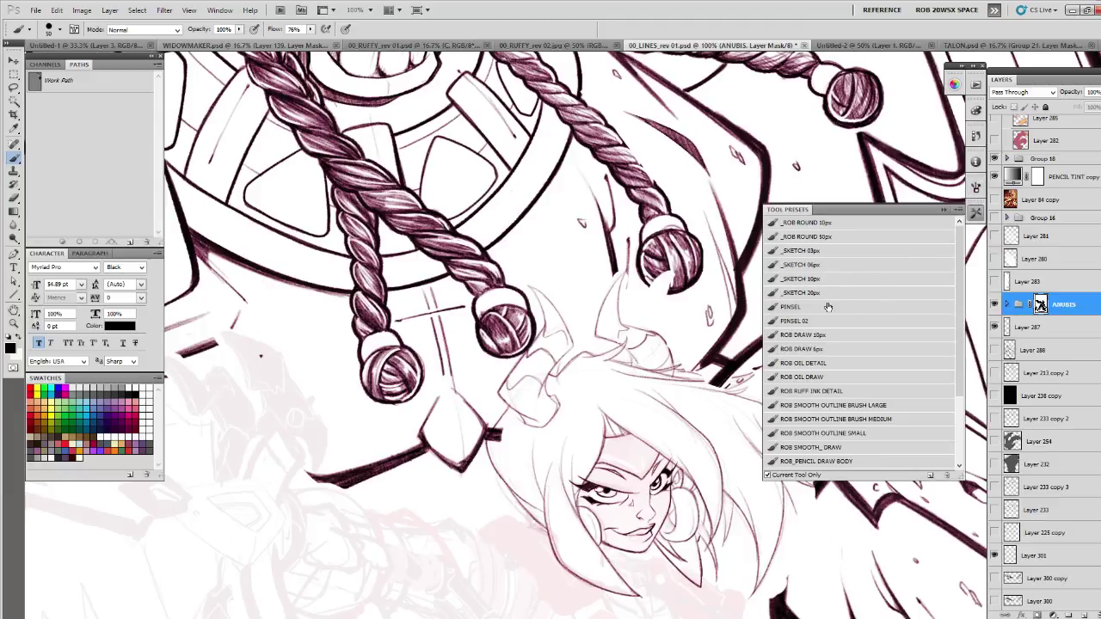
{"action": "left_click", "coordinate": [822, 337]}
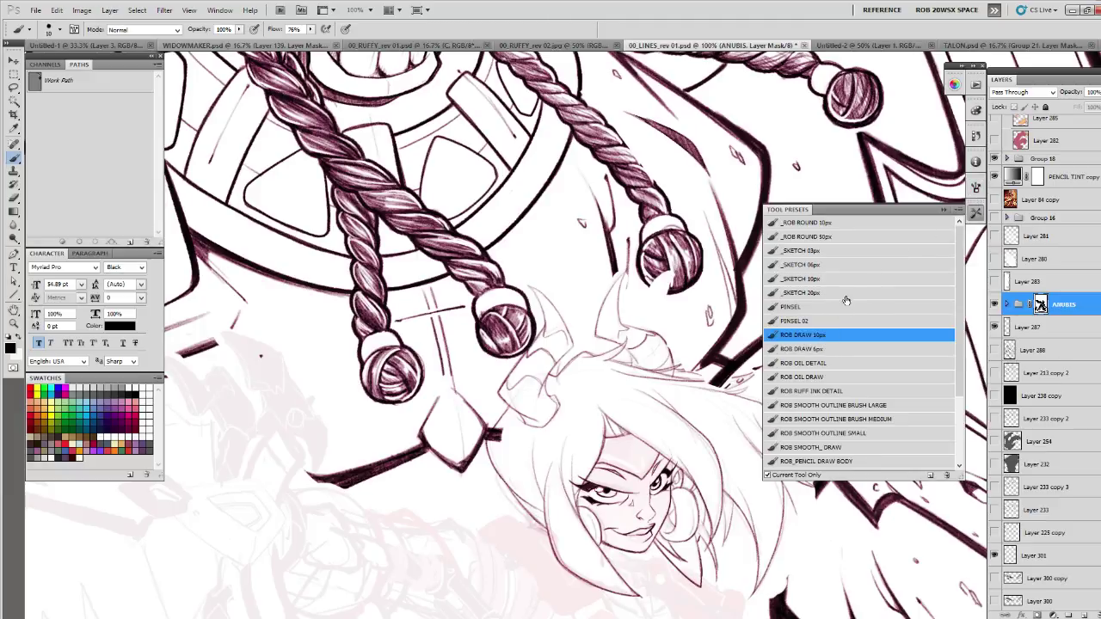
{"action": "left_click", "coordinate": [831, 379]}
{"action": "left_click", "coordinate": [882, 238]}
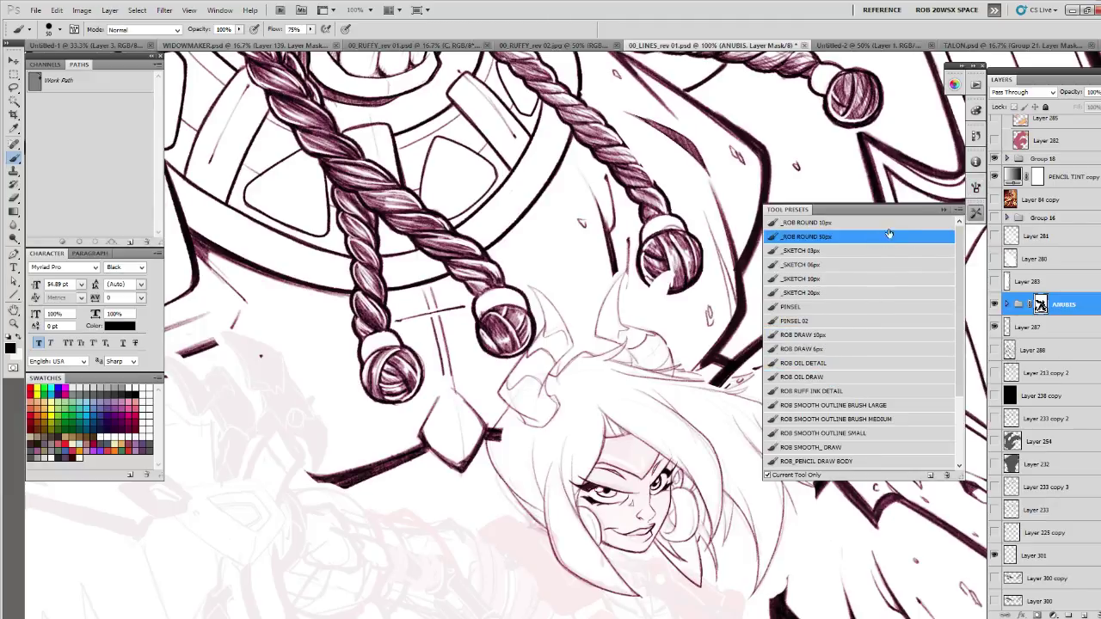
{"action": "left_click", "coordinate": [843, 379]}
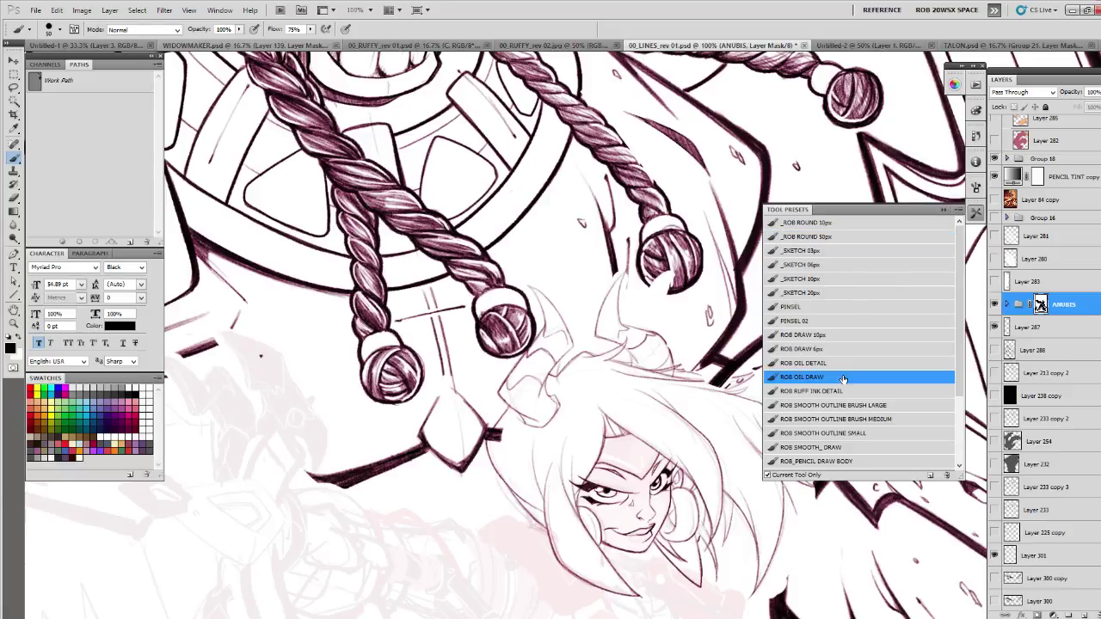
{"action": "left_click", "coordinate": [843, 337]}
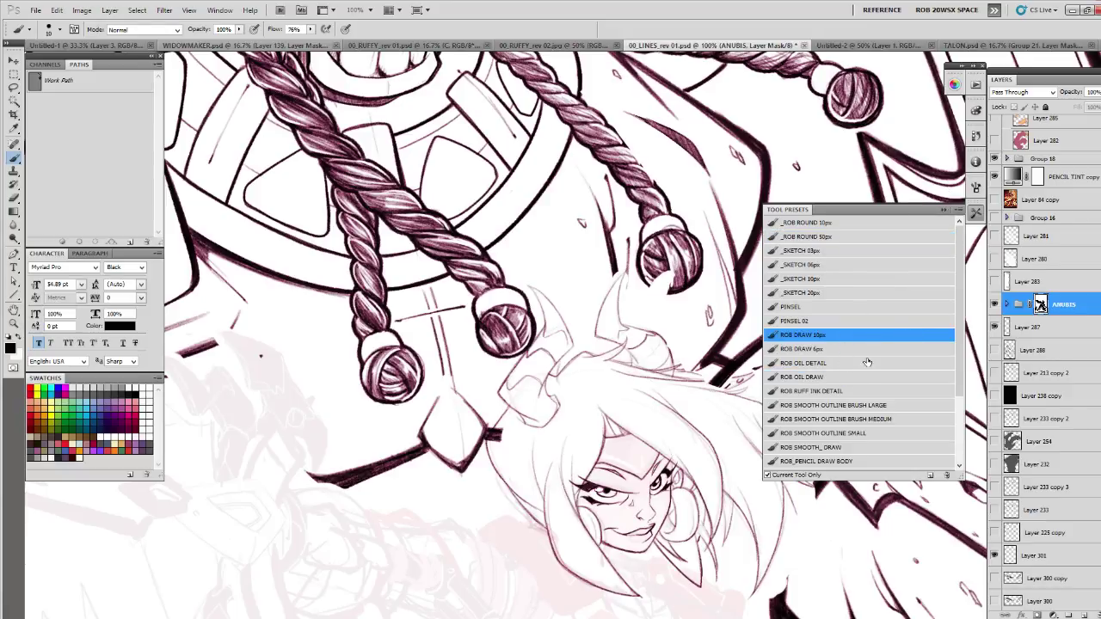
{"action": "left_click", "coordinate": [844, 377]}
{"action": "left_click", "coordinate": [945, 211]}
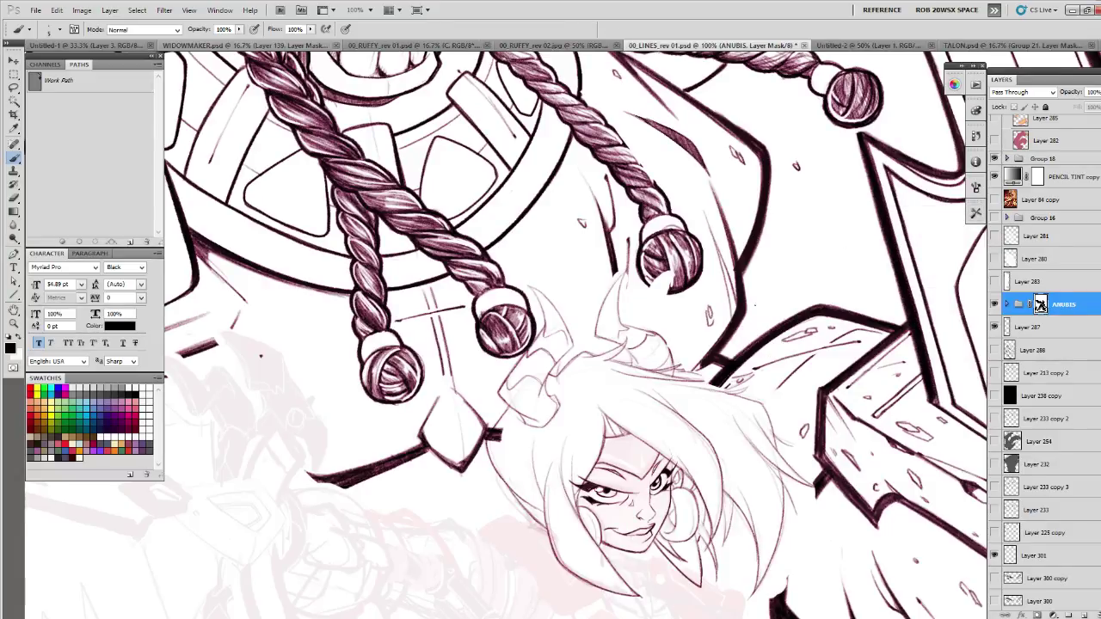
{"action": "left_click", "coordinate": [975, 211]}
{"action": "left_click", "coordinate": [838, 462]}
{"action": "left_click", "coordinate": [975, 210]}
- Clean up the ANUBIS mask where background lines run into the near hair contour and the hair behind the far horn
{"action": "key", "text": "x"}
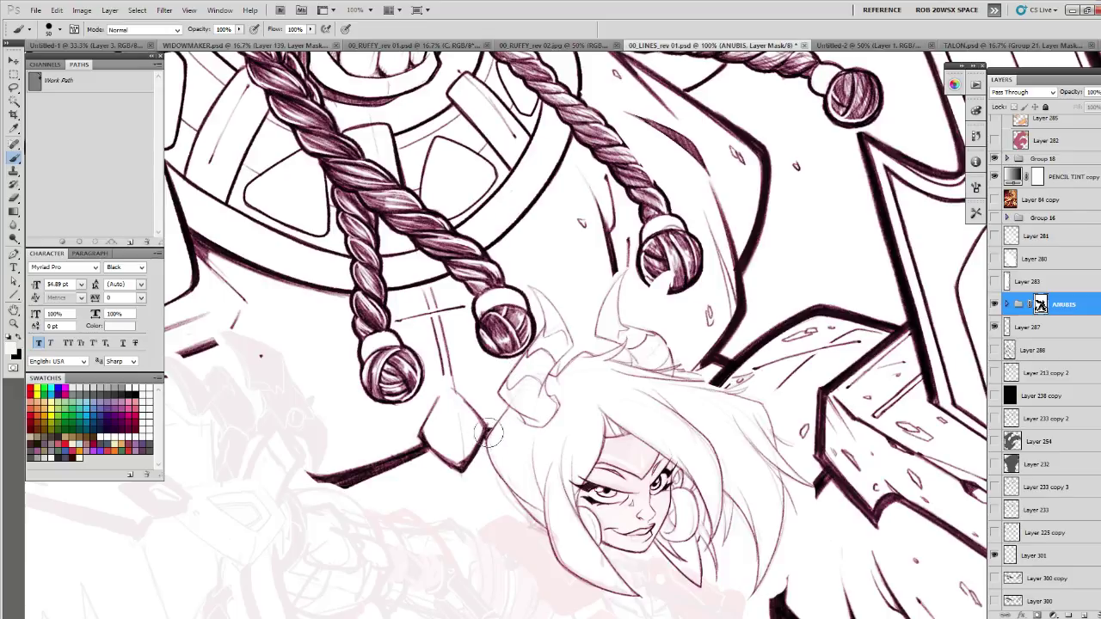
{"action": "key", "text": "x"}
{"action": "left_click_drag", "start_coordinate": [785, 391], "coordinate": [746, 385]}
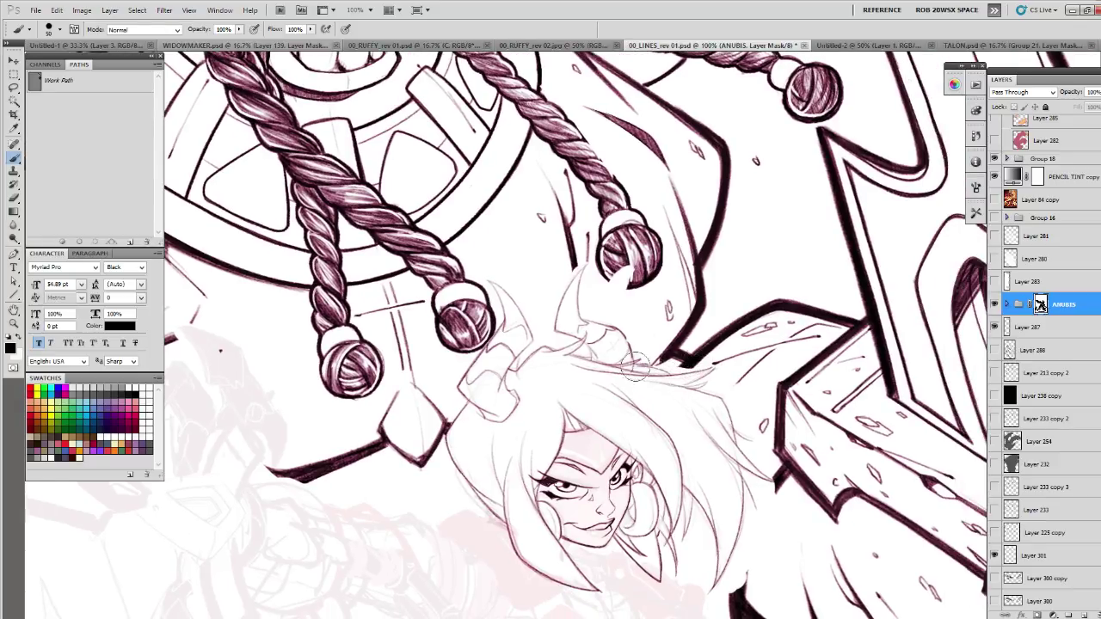
{"action": "mouse_move", "coordinate": [618, 358]}
{"action": "left_mouse_down"}
{"action": "mouse_move", "coordinate": [582, 324]}
{"action": "mouse_move", "coordinate": [613, 330]}
{"action": "left_mouse_up"}
{"action": "mouse_move", "coordinate": [761, 464]}
{"action": "left_mouse_down"}
{"action": "mouse_move", "coordinate": [705, 387]}
{"action": "mouse_move", "coordinate": [731, 411]}
{"action": "mouse_move", "coordinate": [715, 385]}
{"action": "left_mouse_up"}
- Paint white on the ANUBIS mask with a smaller brush to reveal the background outline beside the far hair tips
{"action": "key", "text": "x"}
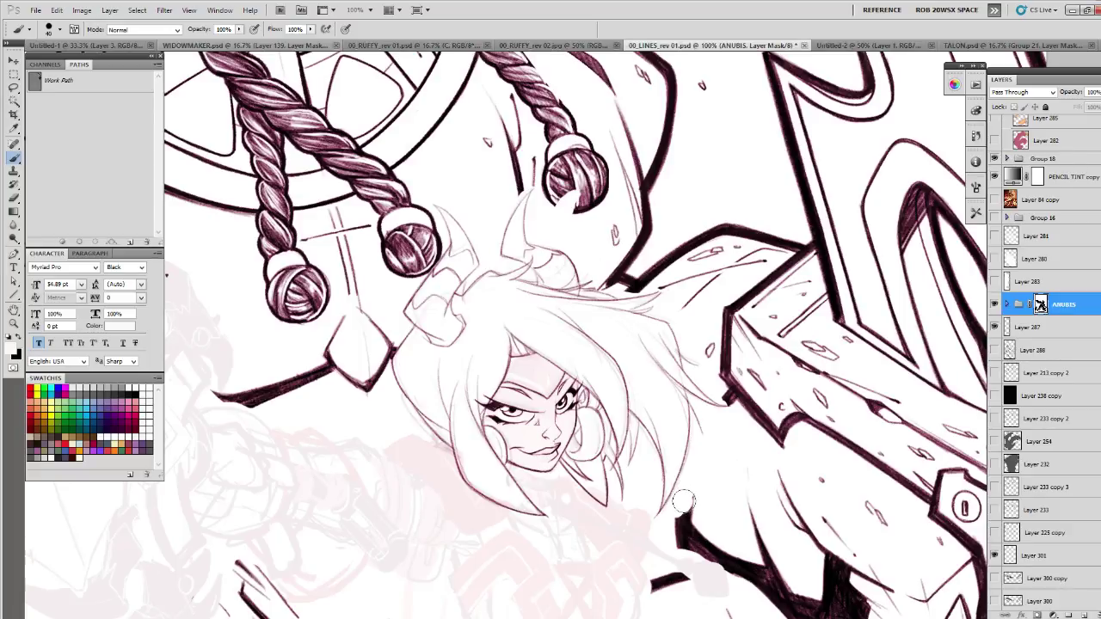
{"action": "mouse_move", "coordinate": [693, 474]}
{"action": "left_mouse_down"}
{"action": "mouse_move", "coordinate": [672, 520]}
{"action": "mouse_move", "coordinate": [686, 478]}
{"action": "mouse_move", "coordinate": [704, 465]}
{"action": "mouse_move", "coordinate": [708, 442]}
{"action": "mouse_move", "coordinate": [695, 443]}
{"action": "mouse_move", "coordinate": [686, 491]}
{"action": "mouse_move", "coordinate": [697, 440]}
{"action": "mouse_move", "coordinate": [721, 400]}
{"action": "left_mouse_up"}
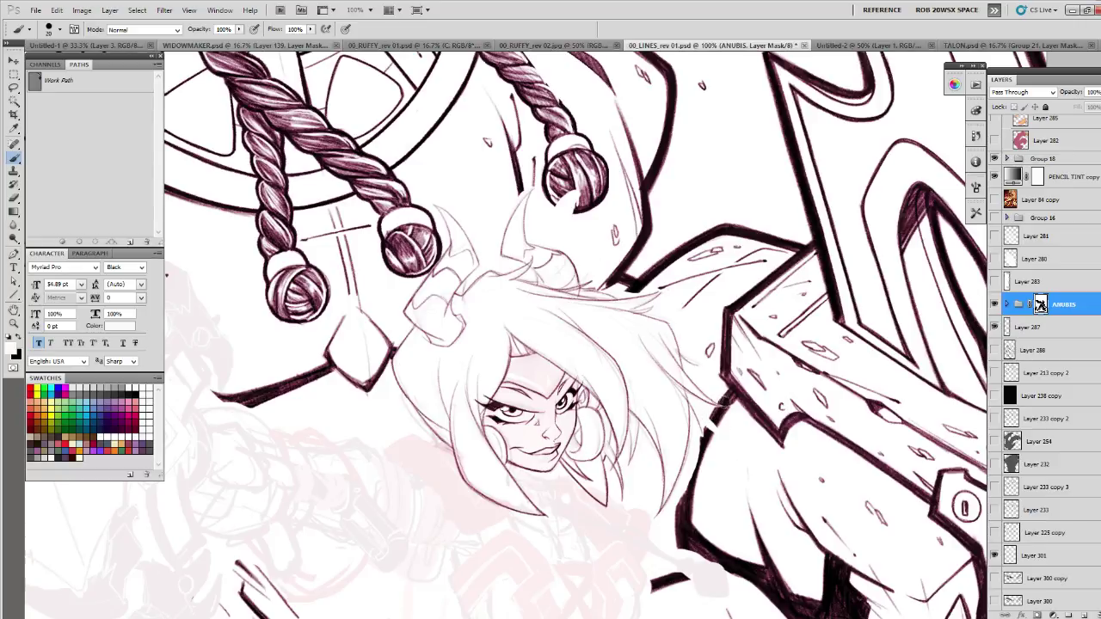
{"action": "mouse_move", "coordinate": [683, 531]}
{"action": "left_mouse_down"}
{"action": "mouse_move", "coordinate": [688, 550]}
{"action": "mouse_move", "coordinate": [590, 408]}
{"action": "mouse_move", "coordinate": [566, 297]}
{"action": "mouse_move", "coordinate": [582, 318]}
{"action": "mouse_move", "coordinate": [617, 332]}
{"action": "left_mouse_up"}
{"action": "key", "text": "x"}
{"action": "key", "text": "x"}
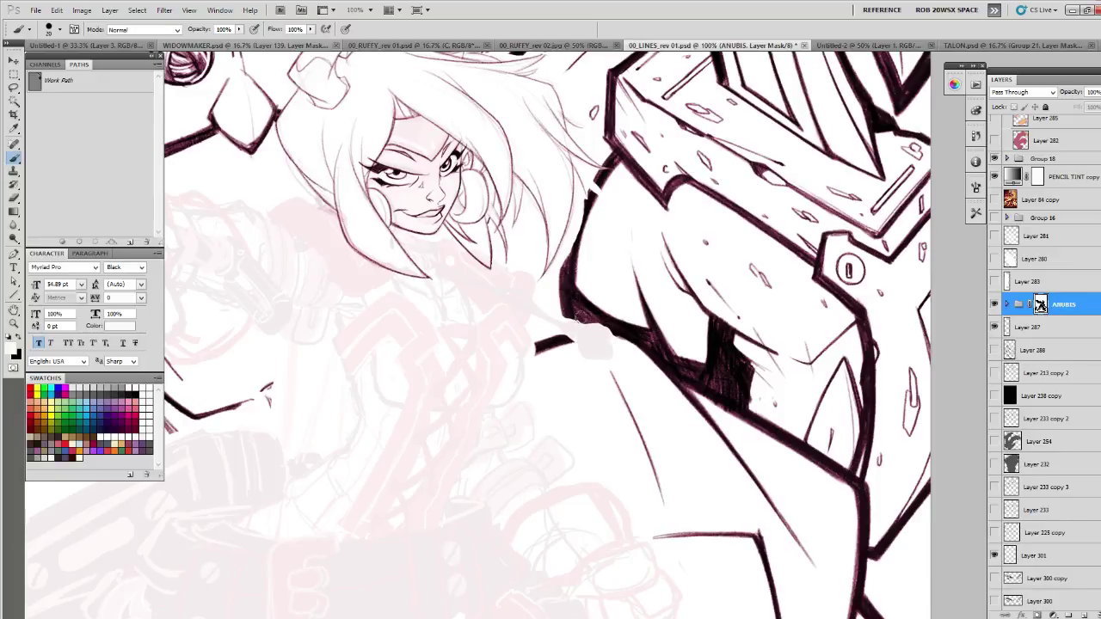
- Refine the ANUBIS group's layer mask where the woman's horn overlaps the bead at the end of the braid
{"action": "mouse_move", "coordinate": [568, 315]}
{"action": "left_mouse_down"}
{"action": "mouse_move", "coordinate": [601, 475]}
{"action": "mouse_move", "coordinate": [576, 318]}
{"action": "mouse_move", "coordinate": [615, 396]}
{"action": "left_mouse_up"}
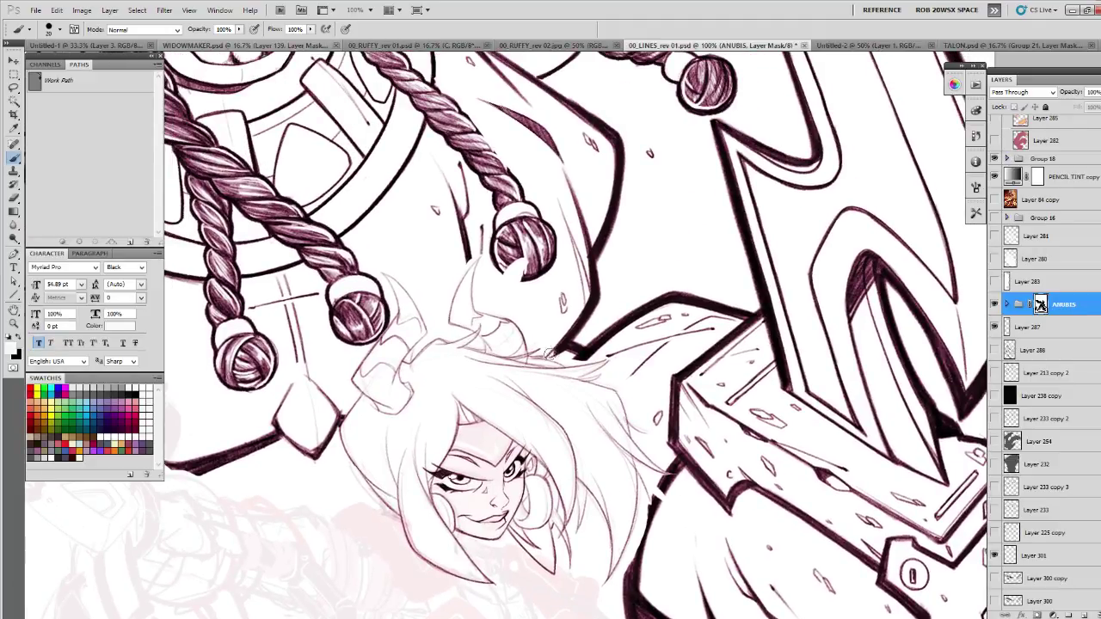
{"action": "key", "text": "x"}
{"action": "mouse_move", "coordinate": [526, 258]}
{"action": "left_mouse_down"}
{"action": "mouse_move", "coordinate": [516, 288]}
{"action": "mouse_move", "coordinate": [532, 293]}
{"action": "mouse_move", "coordinate": [587, 385]}
{"action": "left_mouse_up"}
{"action": "key", "text": "x"}
{"action": "mouse_move", "coordinate": [524, 331]}
{"action": "left_mouse_down"}
{"action": "mouse_move", "coordinate": [537, 358]}
{"action": "mouse_move", "coordinate": [532, 379]}
{"action": "mouse_move", "coordinate": [536, 343]}
{"action": "mouse_move", "coordinate": [535, 388]}
{"action": "left_mouse_up"}
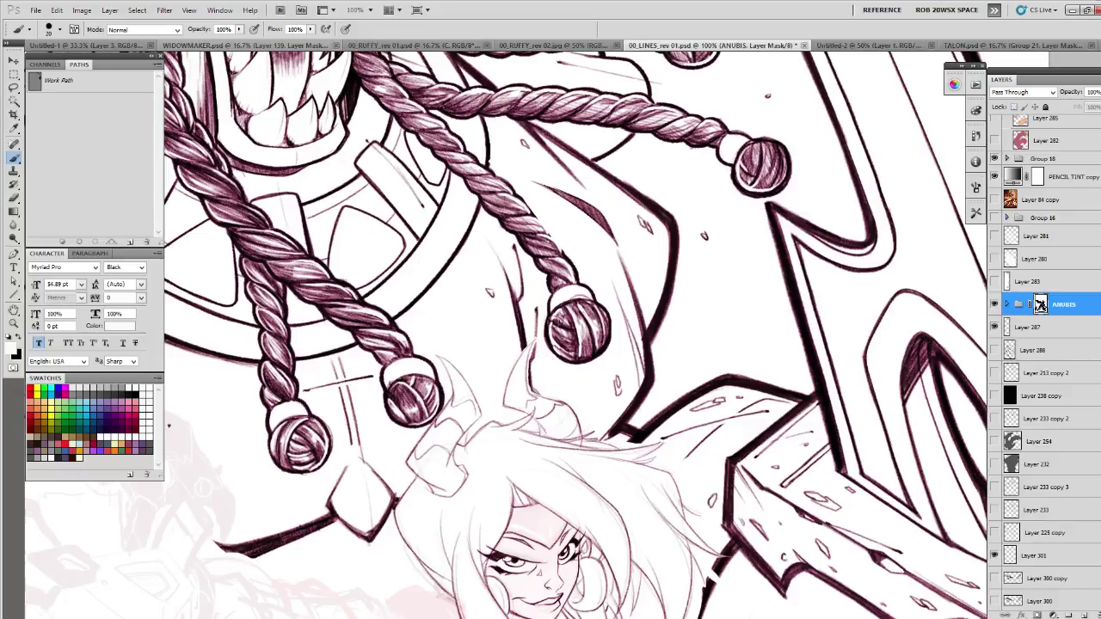
{"action": "left_click_drag", "start_coordinate": [550, 332], "coordinate": [594, 279]}
{"action": "key", "text": "x"}
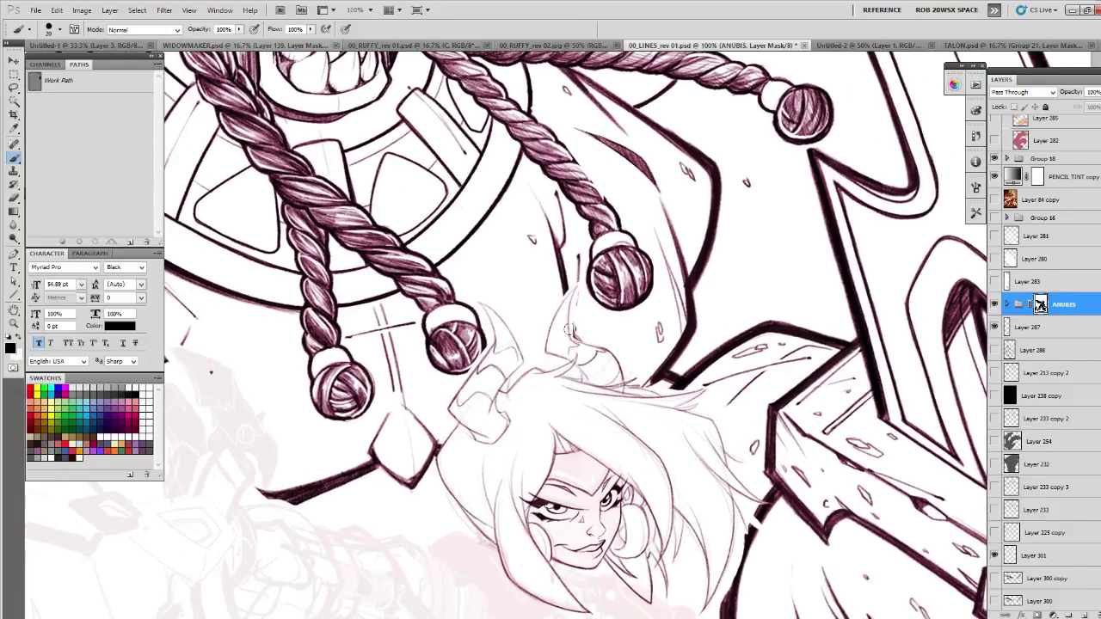
- Touch up the ANUBIS layer mask along the woman's hair tips where they meet the shoulder and armour lines
{"action": "left_click_drag", "start_coordinate": [832, 444], "coordinate": [774, 420]}
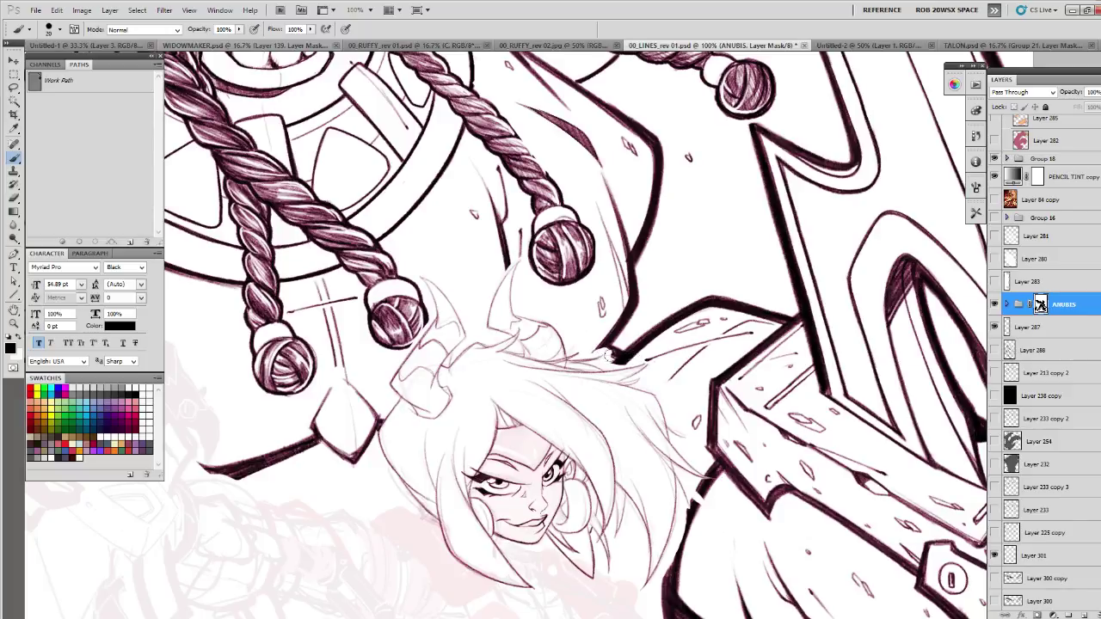
{"action": "key", "text": "x"}
{"action": "left_click_drag", "start_coordinate": [593, 351], "coordinate": [612, 352]}
{"action": "left_click_drag", "start_coordinate": [698, 503], "coordinate": [600, 370]}
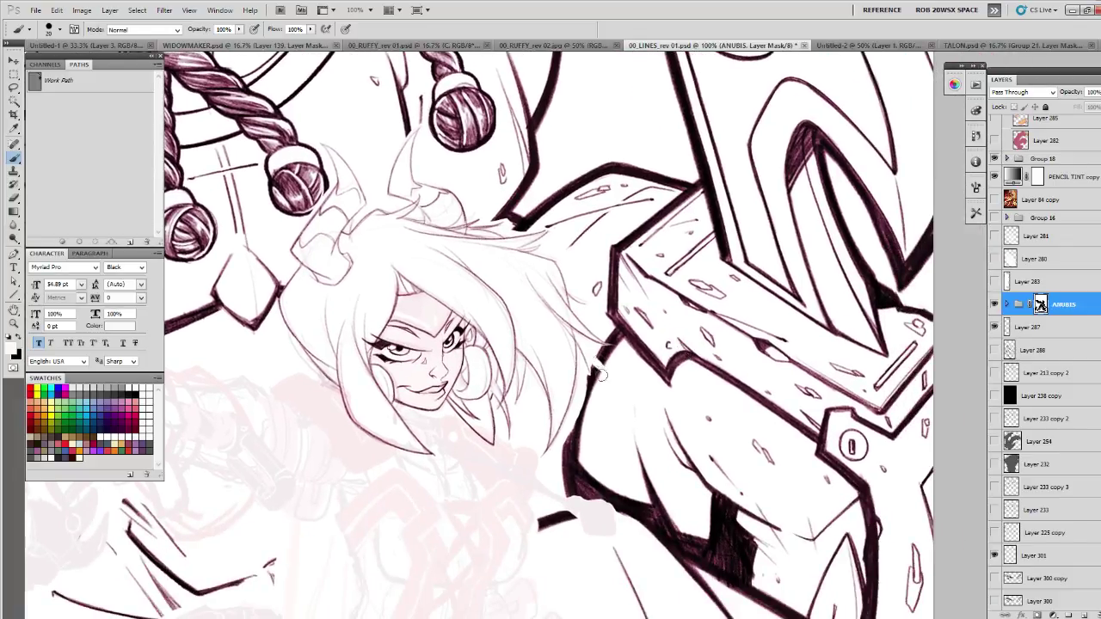
{"action": "key", "text": "x"}
{"action": "left_click_drag", "start_coordinate": [605, 374], "coordinate": [669, 384]}
- Touch up the ANUBIS layer mask at the edge of the hair beside the chest pendant
{"action": "key", "text": "z"}
{"action": "left_click", "coordinate": [668, 384], "text": "alt"}
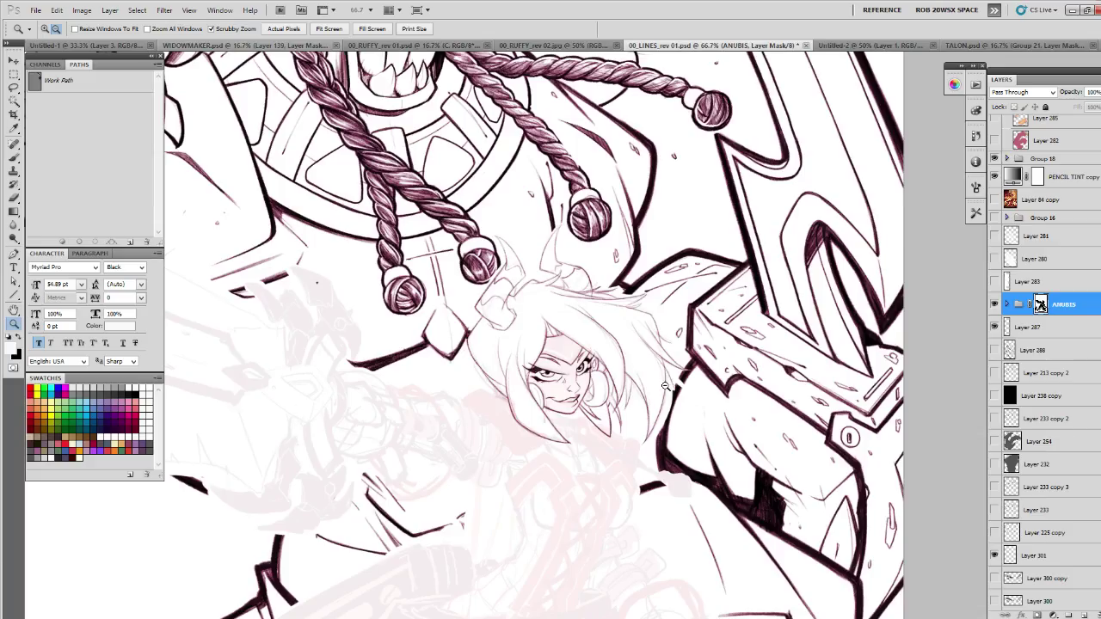
{"action": "left_click", "coordinate": [662, 390], "text": "alt"}
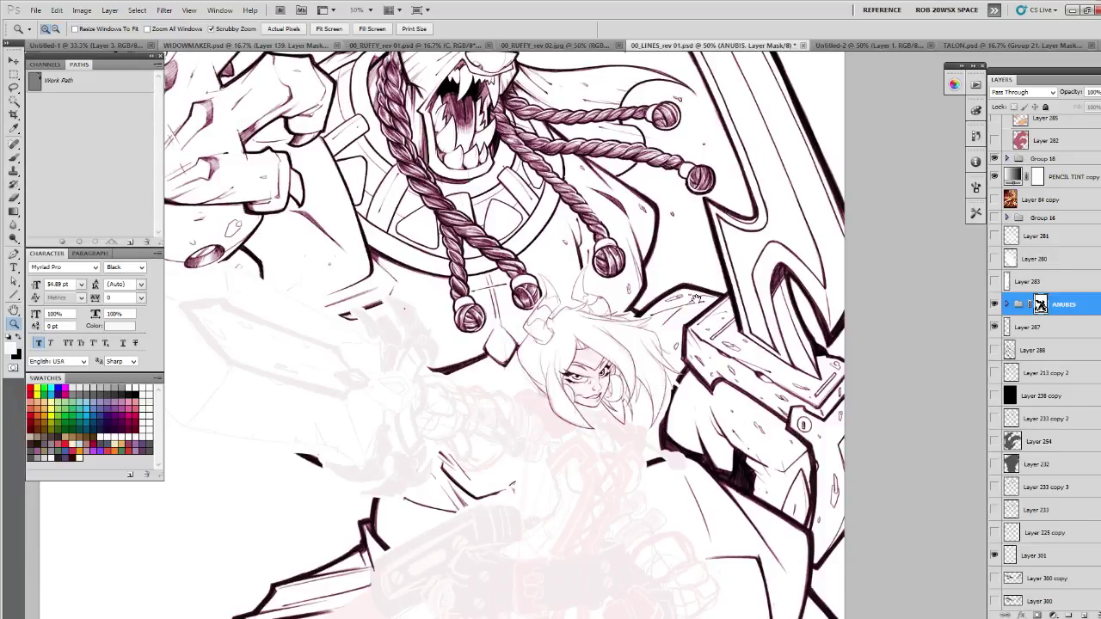
{"action": "left_click_drag", "start_coordinate": [709, 303], "coordinate": [708, 379]}
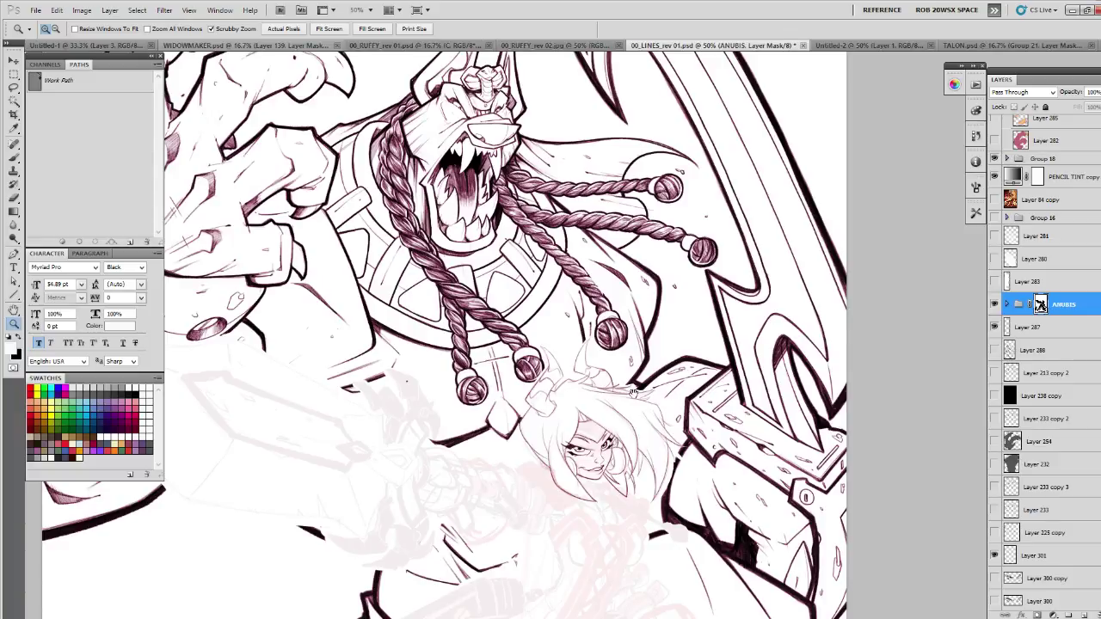
{"action": "left_click", "coordinate": [504, 427]}
{"action": "left_click", "coordinate": [507, 425]}
{"action": "key", "text": "b"}
{"action": "key", "text": "x"}
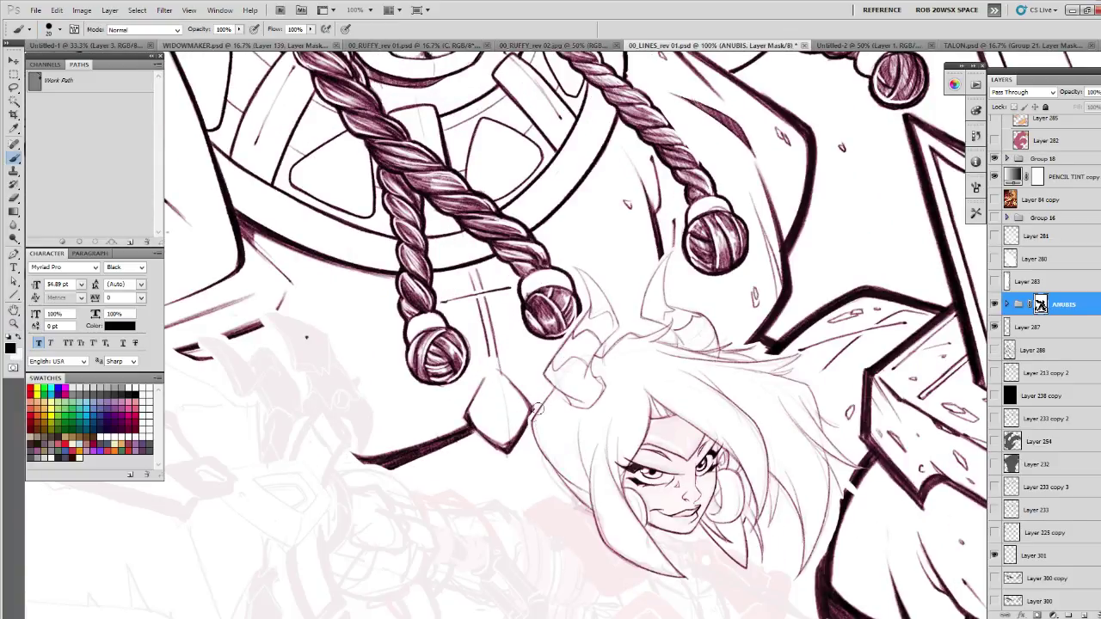
{"action": "left_click_drag", "start_coordinate": [781, 443], "coordinate": [731, 316]}
- Toggle the ANUBIS group's layer mask to compare the full torso linework with the masked version
{"action": "key", "text": "z"}
{"action": "left_click", "coordinate": [754, 365], "text": "alt"}
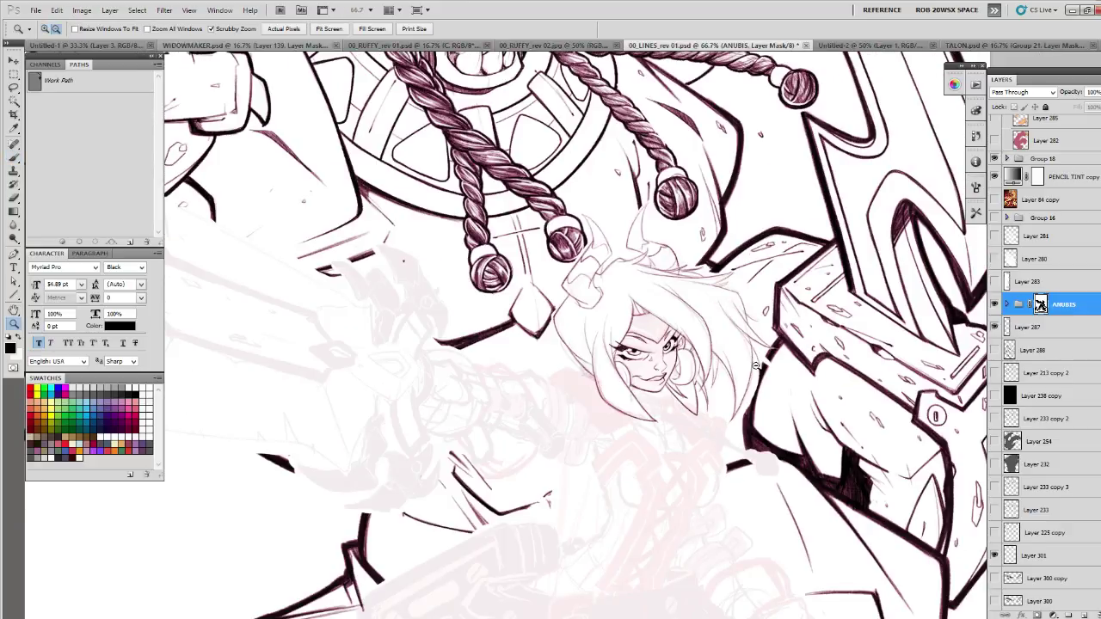
{"action": "left_click", "coordinate": [756, 367], "text": "alt"}
{"action": "left_click", "coordinate": [765, 417], "text": "alt"}
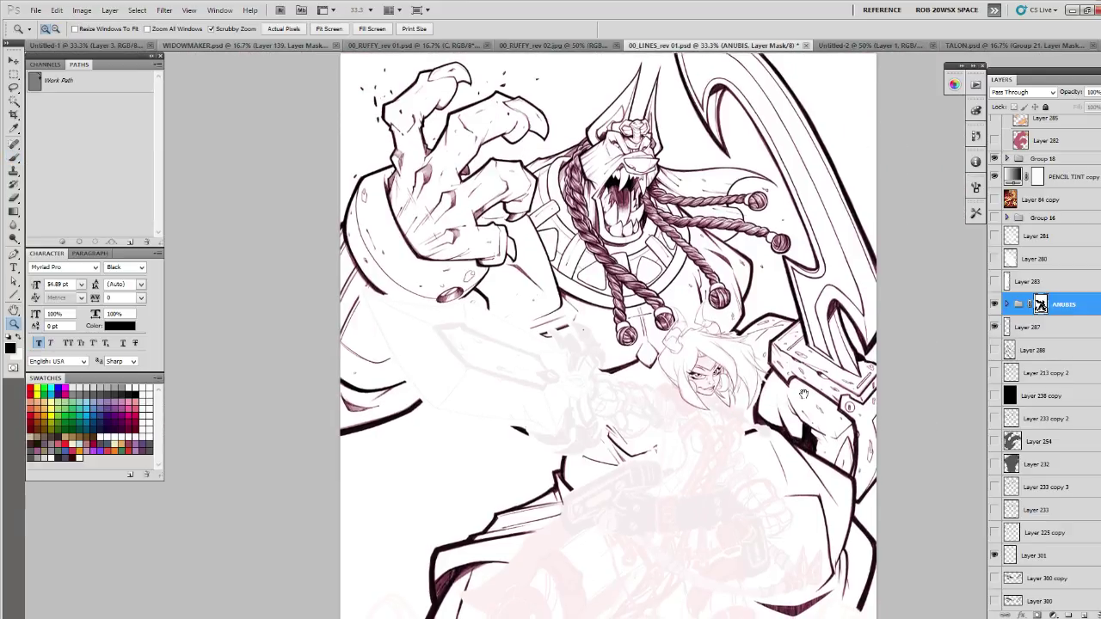
{"action": "left_click_drag", "start_coordinate": [802, 393], "coordinate": [790, 333]}
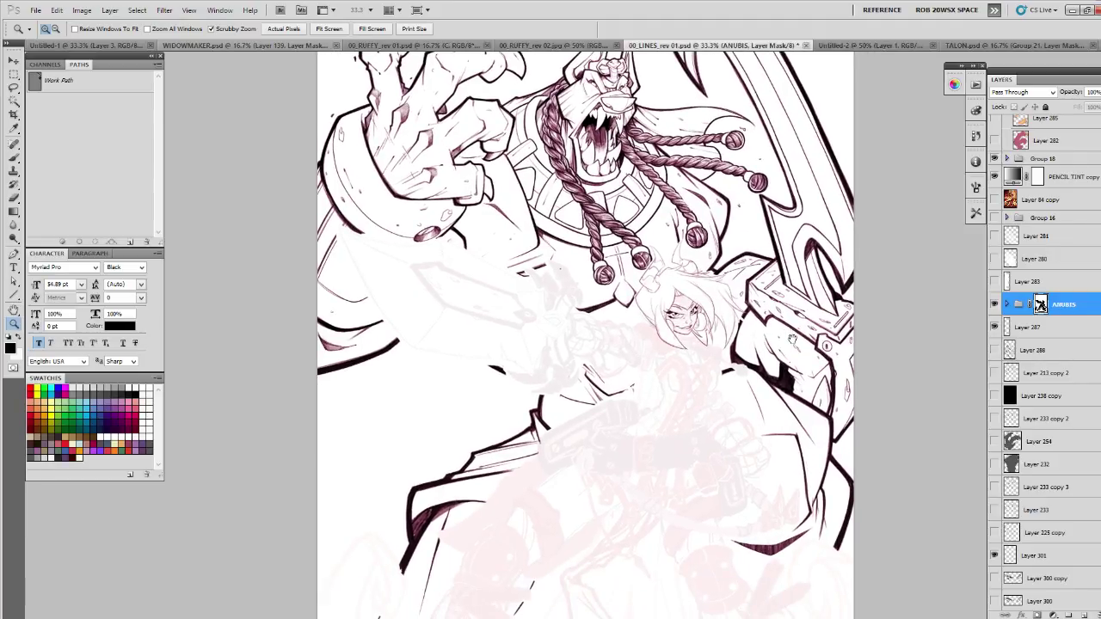
{"action": "key", "text": "b"}
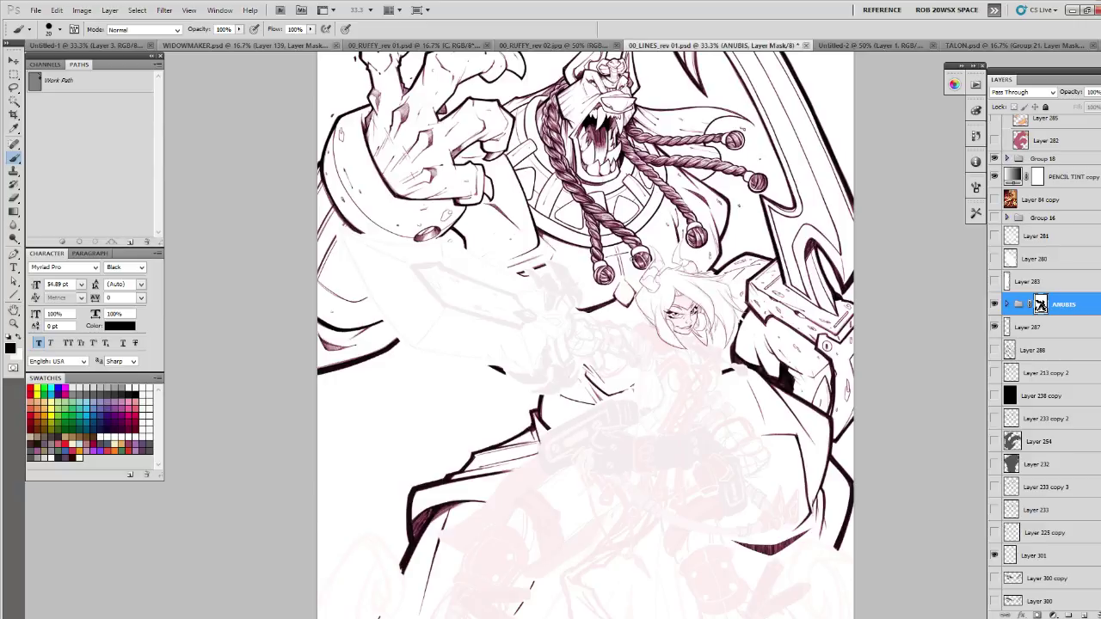
{"action": "right_click", "coordinate": [1038, 307]}
{"action": "left_click", "coordinate": [1038, 315]}
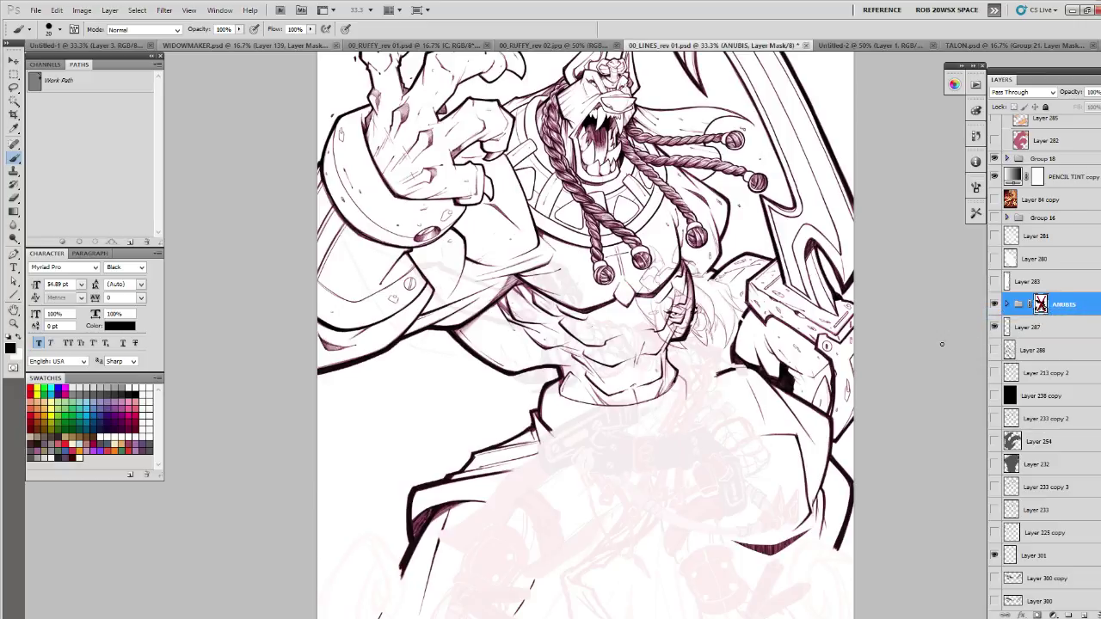
{"action": "scroll", "coordinate": [595, 428], "scroll_direction": "down", "scroll_amount": 5}
{"action": "scroll", "coordinate": [916, 430], "scroll_direction": "up", "scroll_amount": 5}
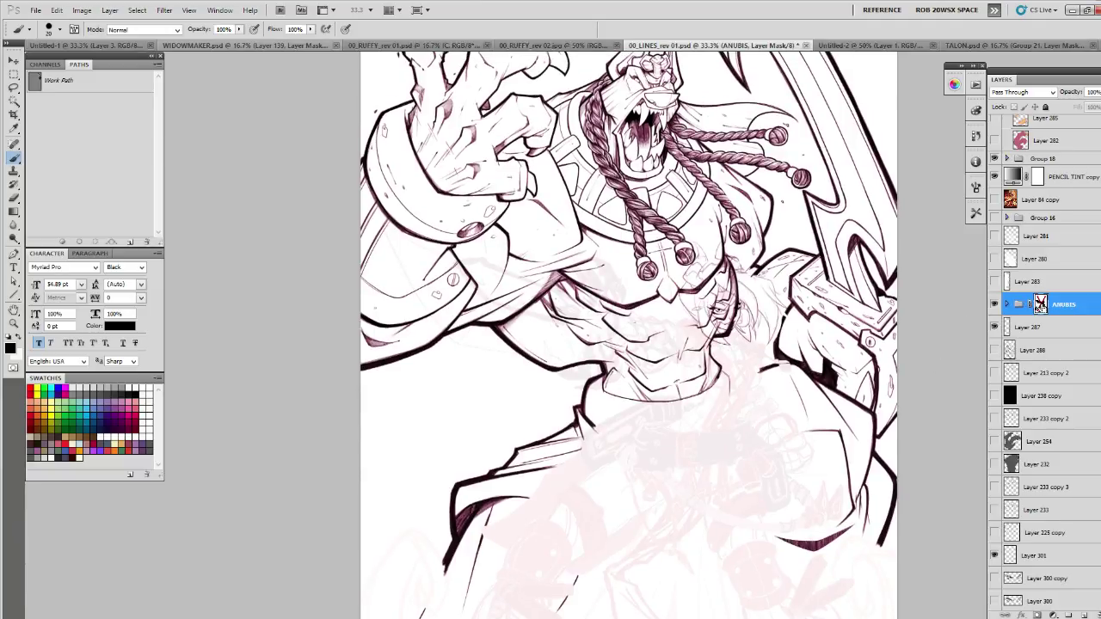
{"action": "right_click", "coordinate": [1040, 305]}
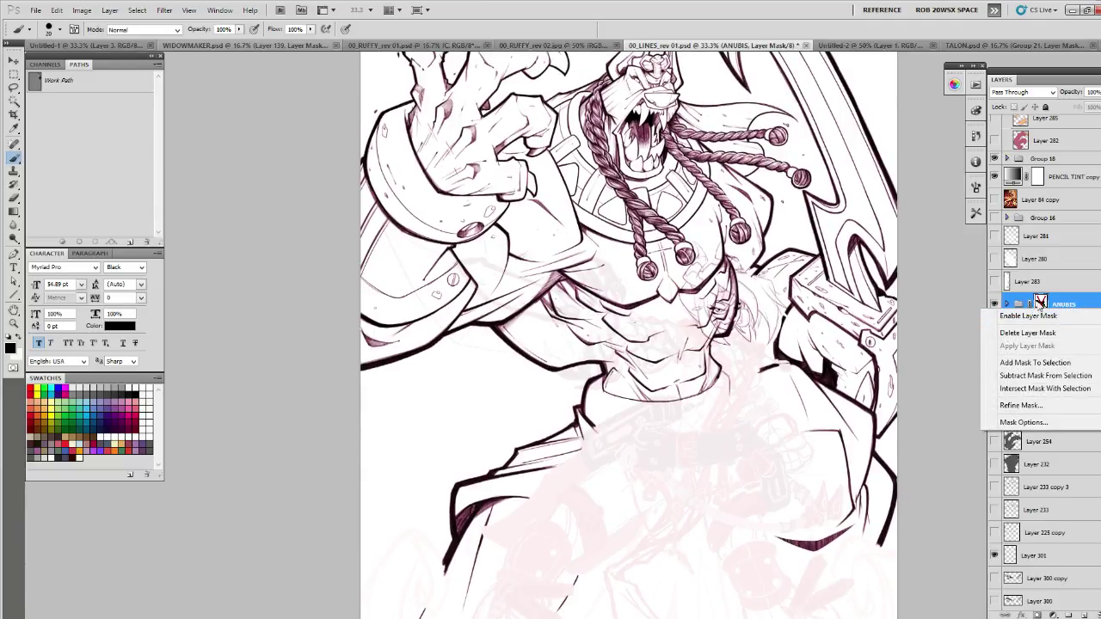
{"action": "left_click", "coordinate": [1039, 315]}
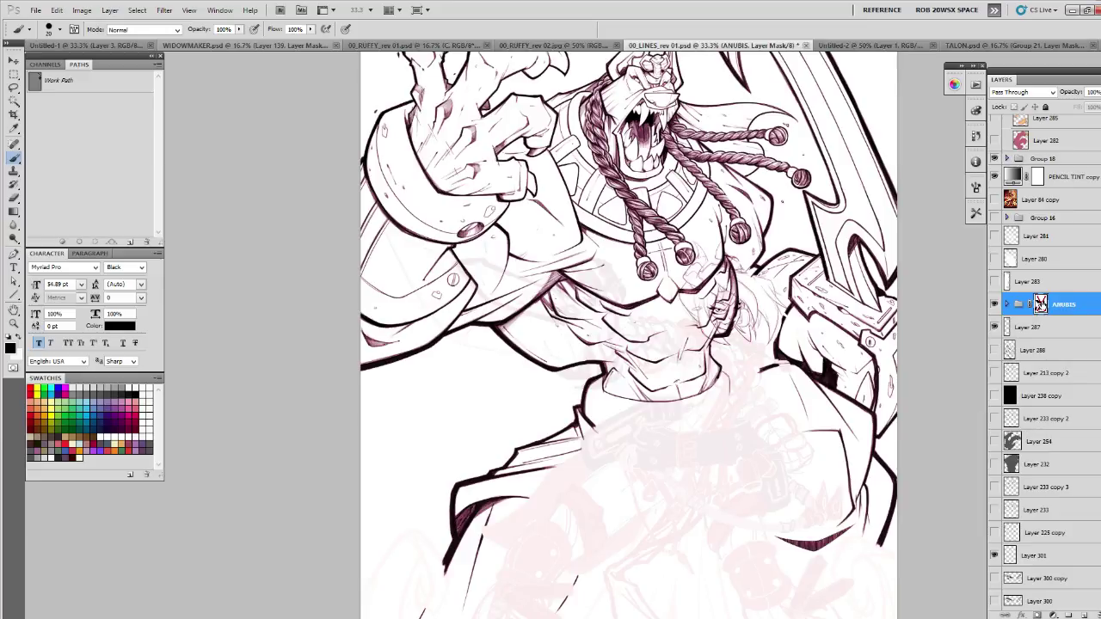
{"action": "right_click", "coordinate": [1039, 306]}
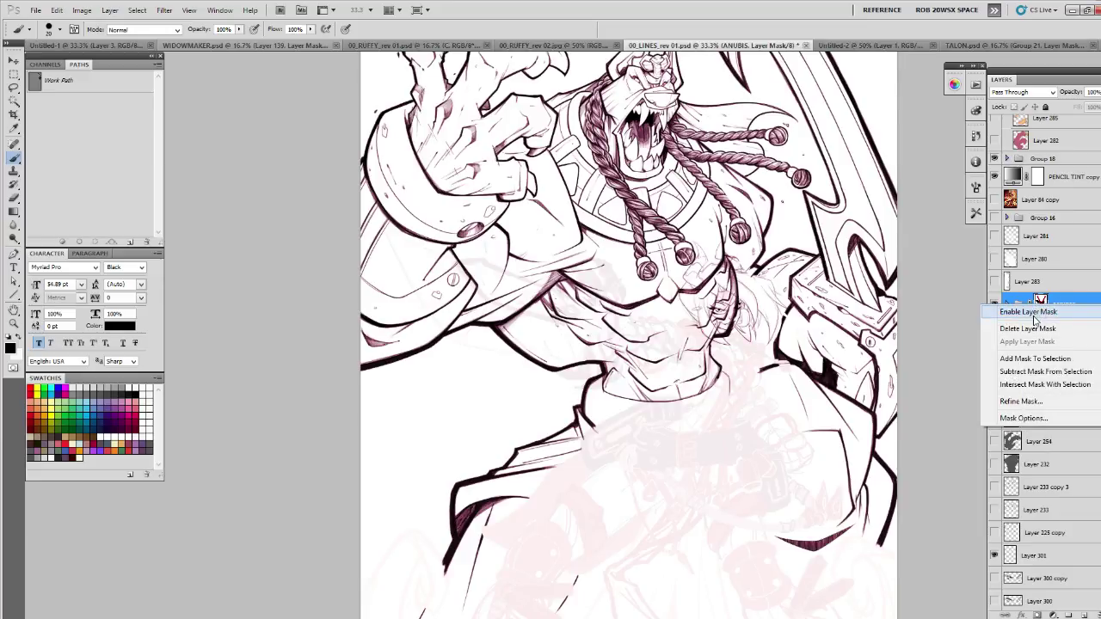
{"action": "left_click", "coordinate": [1040, 314]}
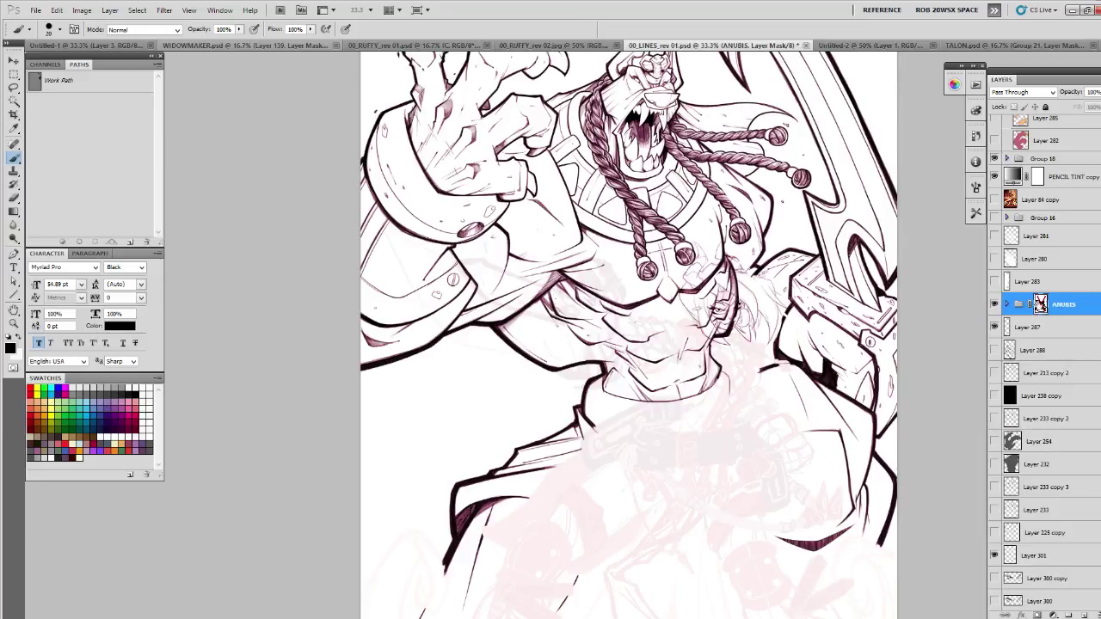
- Check the contents of the ANUBIS group, enable its layer mask and collapse the group again
{"action": "left_click", "coordinate": [1007, 305]}
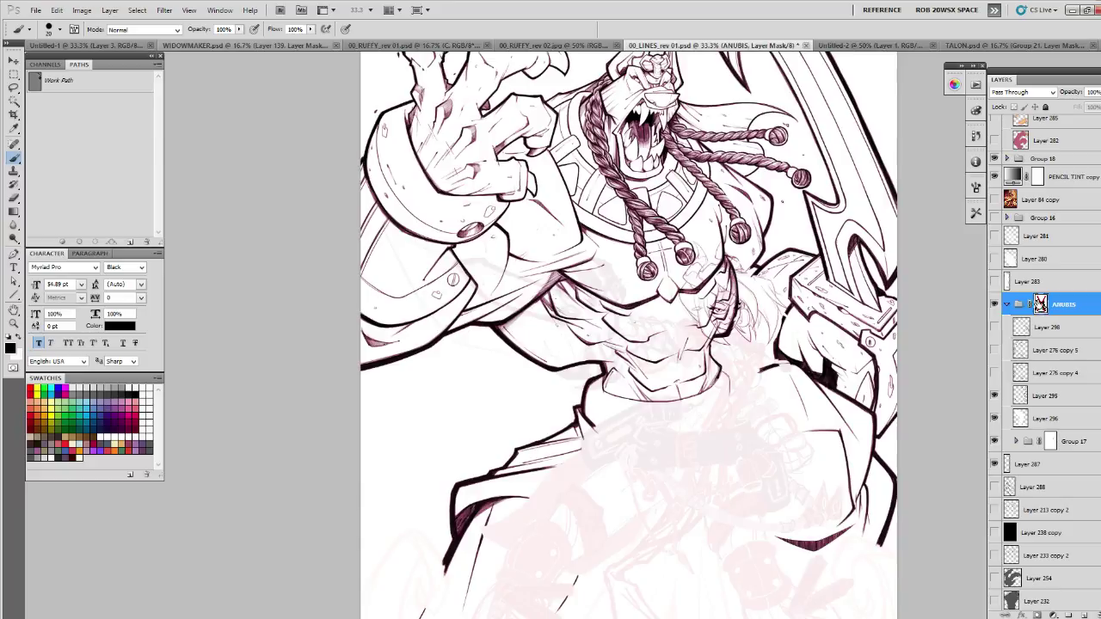
{"action": "left_click", "coordinate": [1015, 441]}
{"action": "left_click", "coordinate": [1016, 441]}
{"action": "right_click", "coordinate": [1042, 304]}
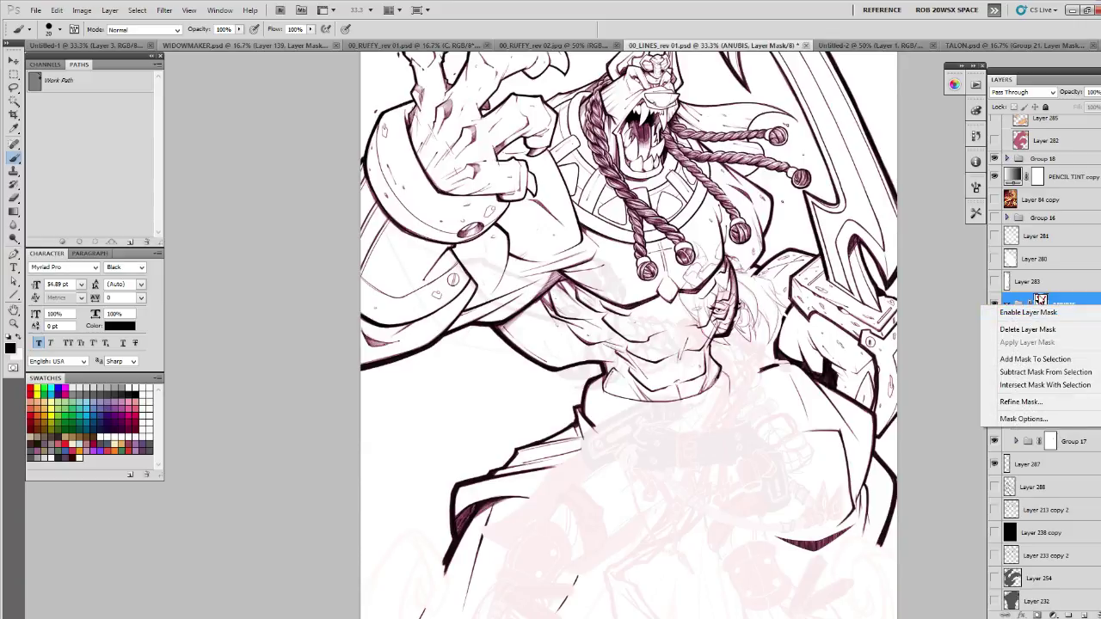
{"action": "left_click", "coordinate": [1036, 312]}
{"action": "mouse_move", "coordinate": [901, 333]}
{"action": "left_mouse_down"}
{"action": "mouse_move", "coordinate": [901, 348]}
{"action": "mouse_move", "coordinate": [916, 340]}
{"action": "left_mouse_up"}
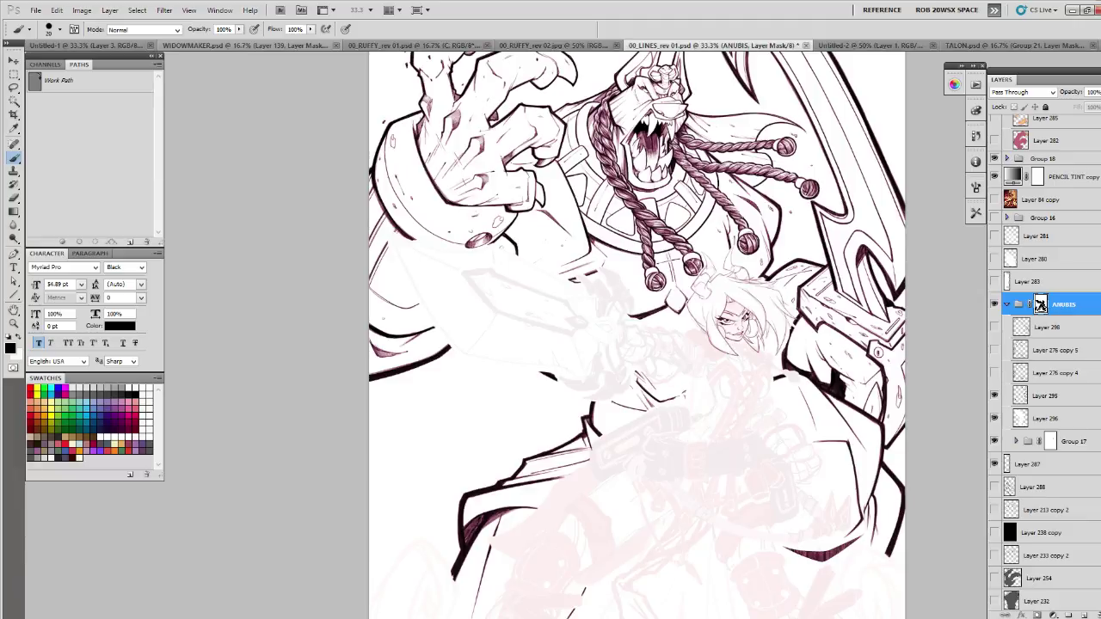
{"action": "left_click", "coordinate": [1008, 304]}
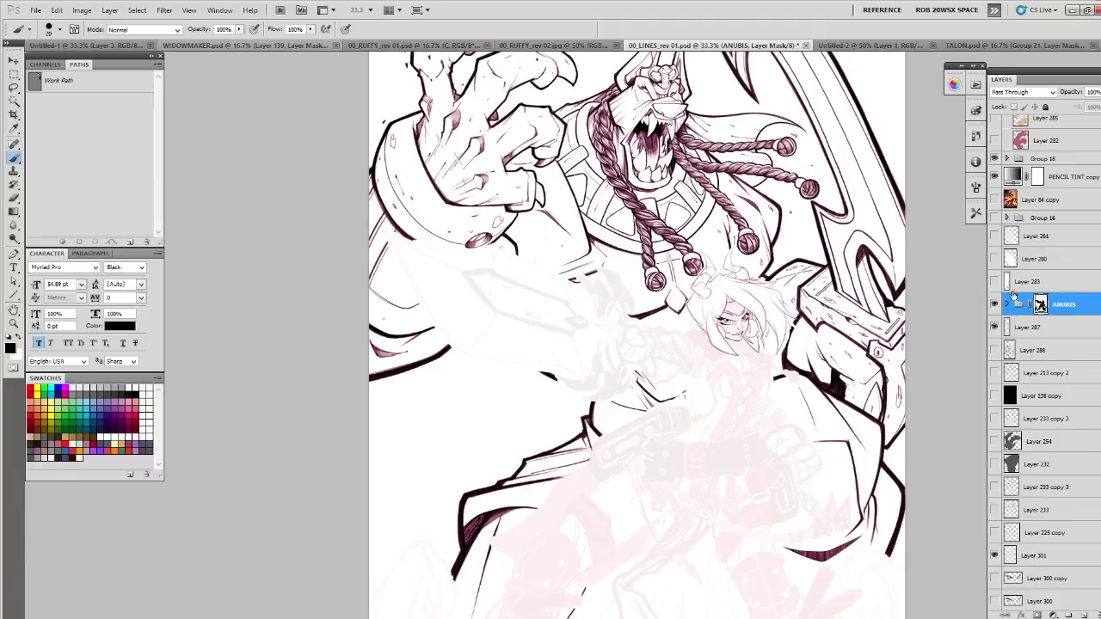
- Lock the ANUBIS group completely and hide it so only the woman's sketch remains
{"action": "key", "text": "z"}
{"action": "key", "text": "ctrl+plus"}
{"action": "key", "text": "ctrl+plus"}
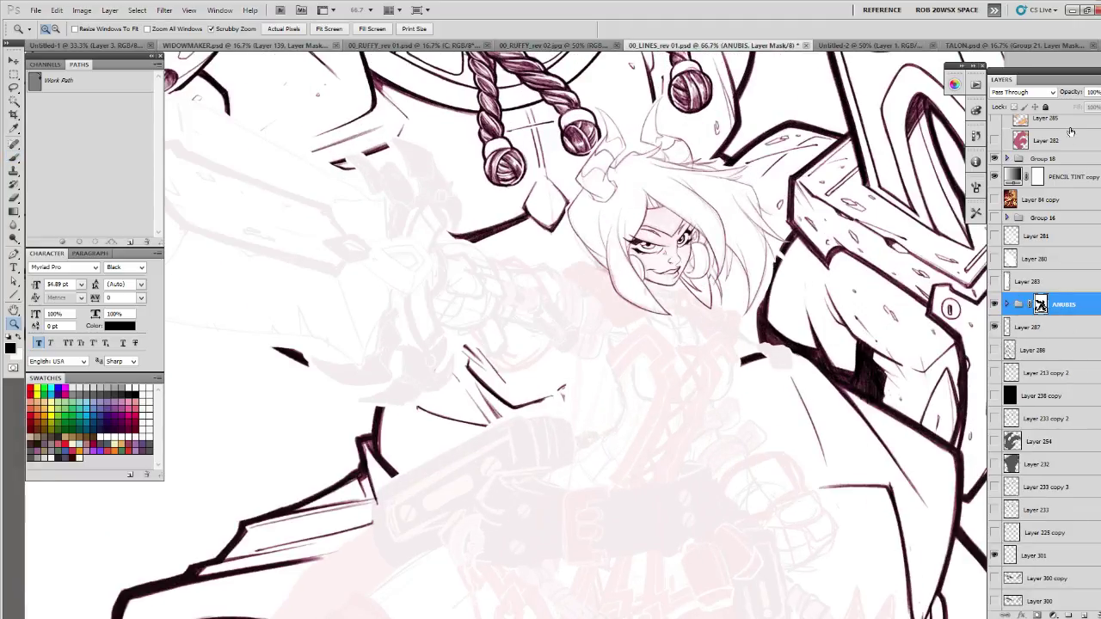
{"action": "left_click", "coordinate": [1044, 106]}
{"action": "left_click", "coordinate": [994, 305]}
{"action": "mouse_move", "coordinate": [911, 238]}
{"action": "left_mouse_down"}
{"action": "mouse_move", "coordinate": [935, 261]}
{"action": "mouse_move", "coordinate": [937, 234]}
{"action": "left_mouse_up"}
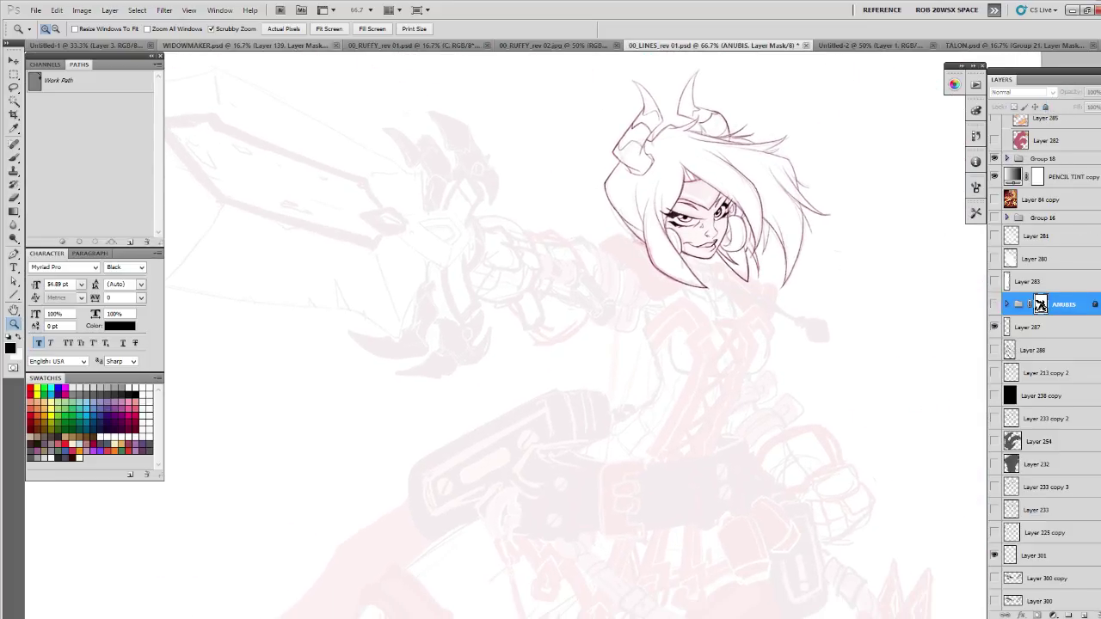
- Hide Layer 301, Layer 287 and Layer 308
{"action": "scroll", "coordinate": [1026, 299], "scroll_direction": "down", "scroll_amount": 5}
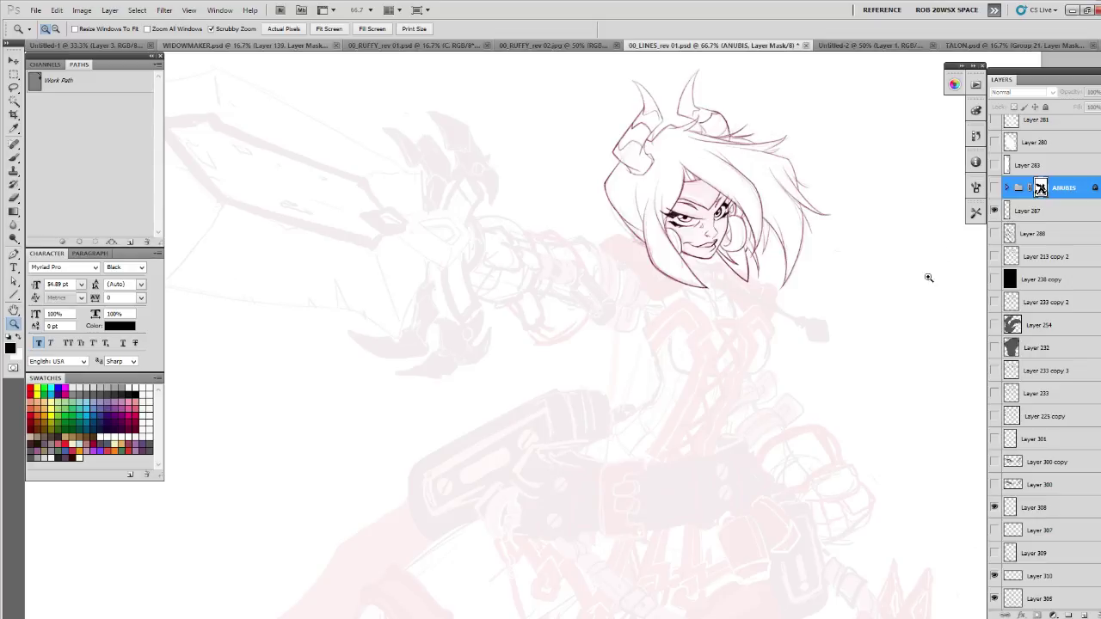
{"action": "left_click", "coordinate": [911, 304], "text": "alt"}
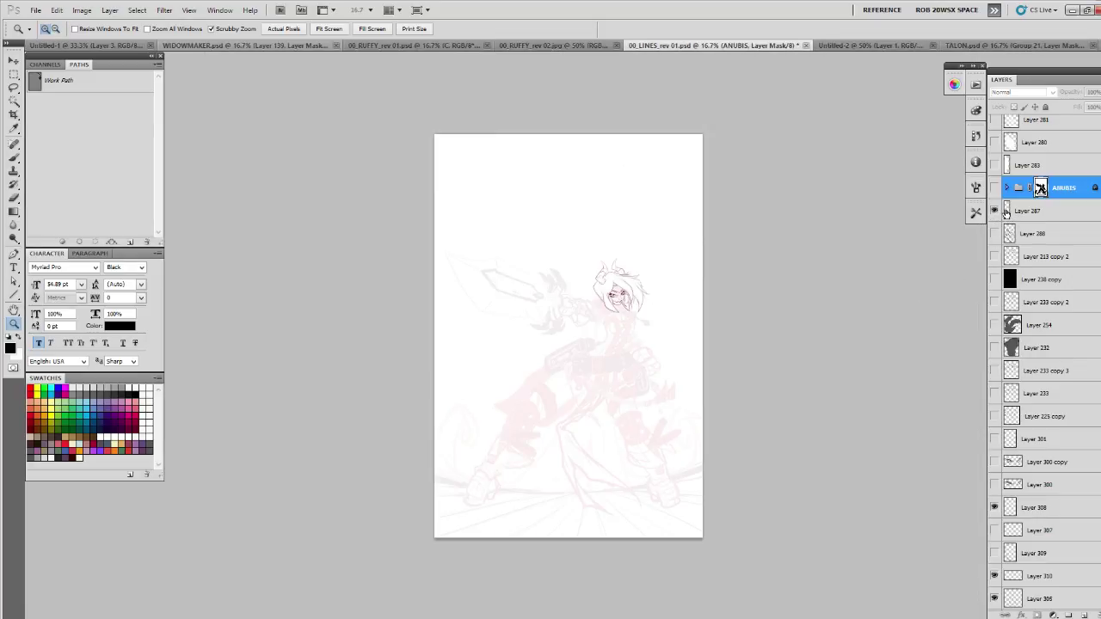
{"action": "left_click", "coordinate": [995, 211]}
{"action": "scroll", "coordinate": [1092, 293], "scroll_direction": "down", "scroll_amount": 5}
{"action": "left_click", "coordinate": [994, 390]}
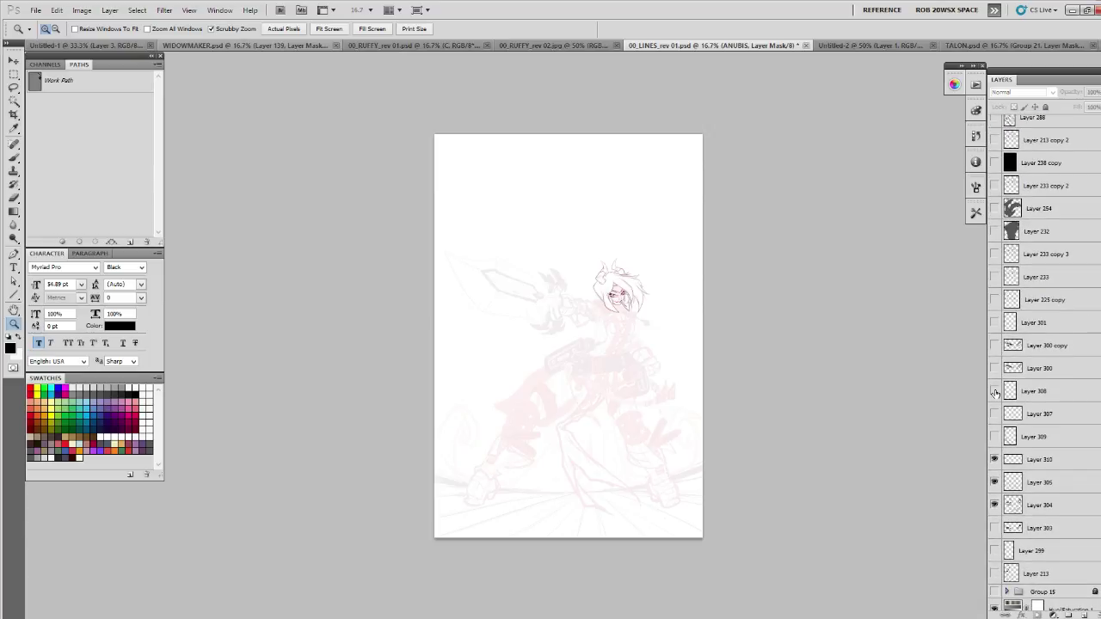
- Check what Layer 310 contains by toggling its visibility, and make it the active layer
{"action": "left_click", "coordinate": [994, 460]}
{"action": "left_click", "coordinate": [994, 460]}
{"action": "left_click", "coordinate": [1006, 462]}
- Choose the ROB_PENCIL_BASIC 5px brush preset for working on the woman's horns
{"action": "left_click", "coordinate": [607, 272]}
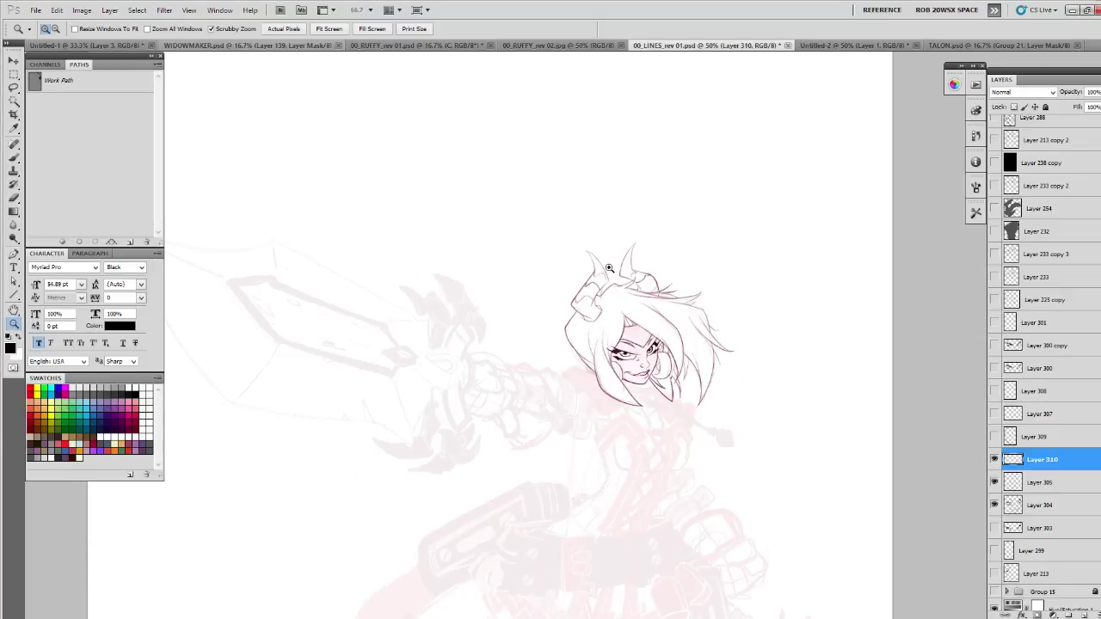
{"action": "left_click", "coordinate": [611, 275]}
{"action": "left_click", "coordinate": [613, 280]}
{"action": "left_click", "coordinate": [613, 279]}
{"action": "key", "text": "b"}
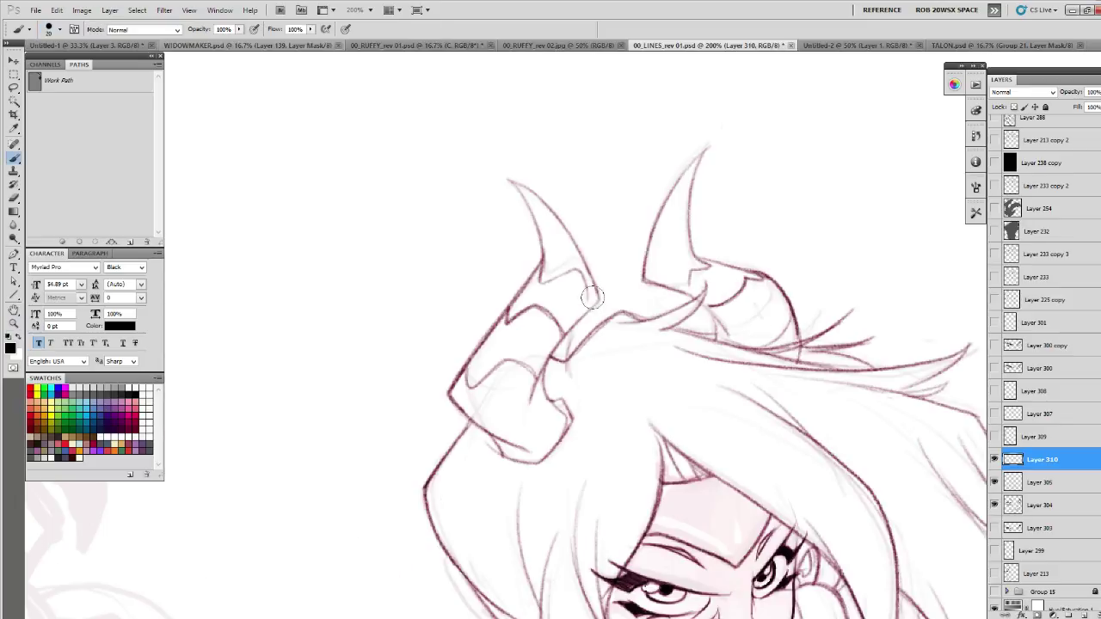
{"action": "right_click", "coordinate": [599, 301]}
{"action": "left_click", "coordinate": [974, 248]}
{"action": "left_click", "coordinate": [975, 211]}
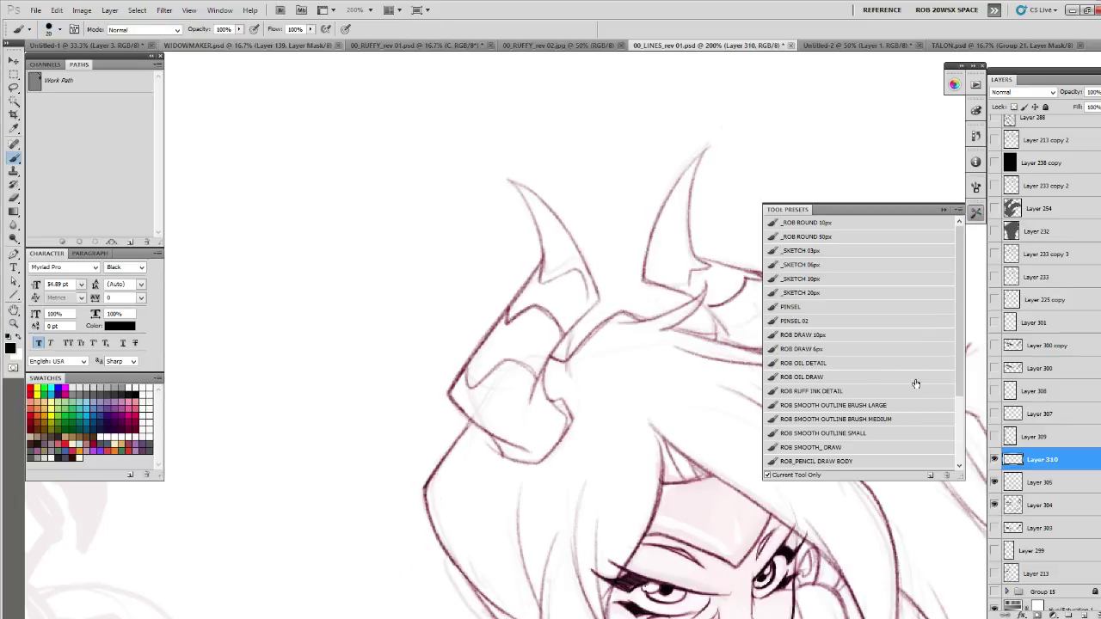
{"action": "scroll", "coordinate": [945, 387], "scroll_direction": "down", "scroll_amount": 1}
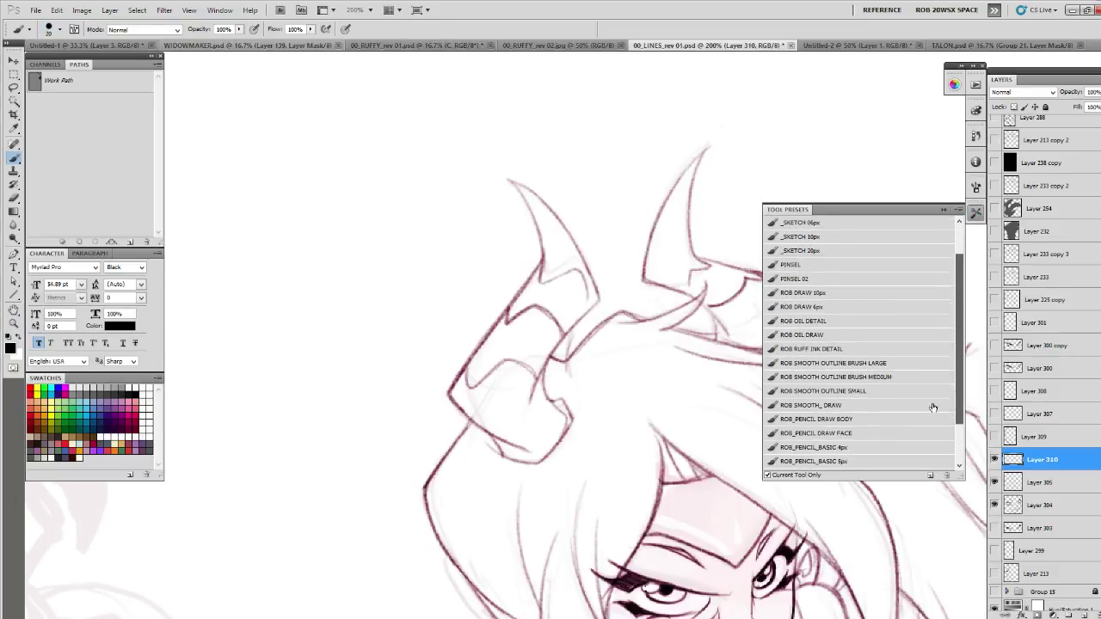
{"action": "left_click", "coordinate": [872, 459]}
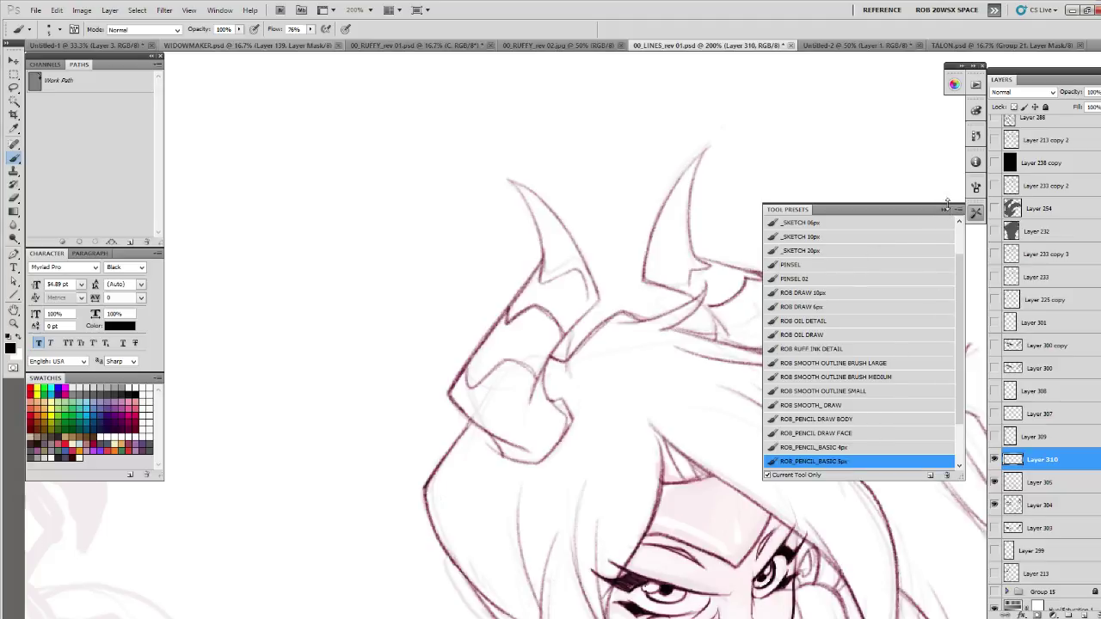
{"action": "left_click", "coordinate": [943, 209]}
{"action": "left_click_drag", "start_coordinate": [800, 338], "coordinate": [789, 351]}
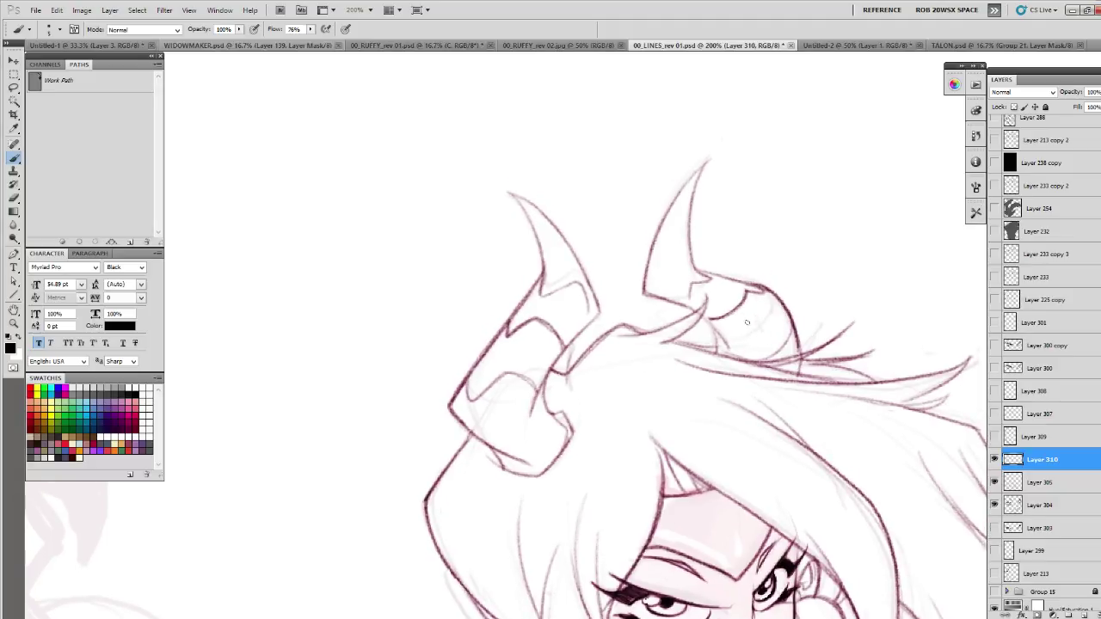
{"action": "left_click_drag", "start_coordinate": [780, 329], "coordinate": [733, 351]}
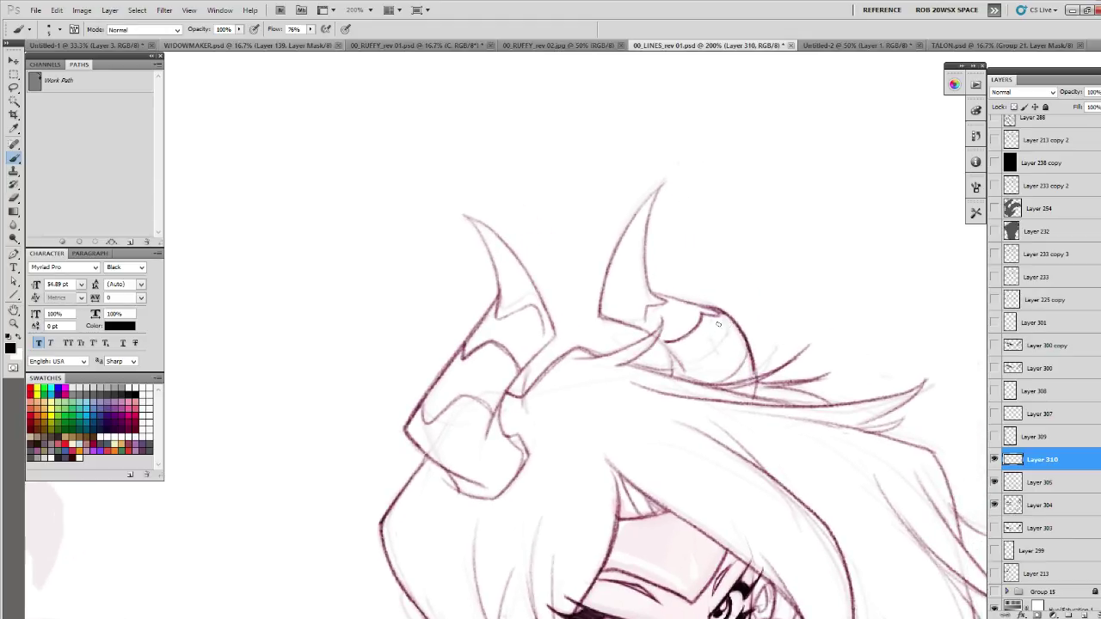
- Draw small pit marks along the woman's horn on the right, from its rounded base up towards the tip
{"action": "mouse_move", "coordinate": [717, 337]}
{"action": "left_mouse_down"}
{"action": "mouse_move", "coordinate": [717, 352]}
{"action": "mouse_move", "coordinate": [720, 323]}
{"action": "mouse_move", "coordinate": [718, 335]}
{"action": "left_mouse_up"}
{"action": "key", "text": "ctrl+z"}
{"action": "left_click_drag", "start_coordinate": [675, 304], "coordinate": [679, 308]}
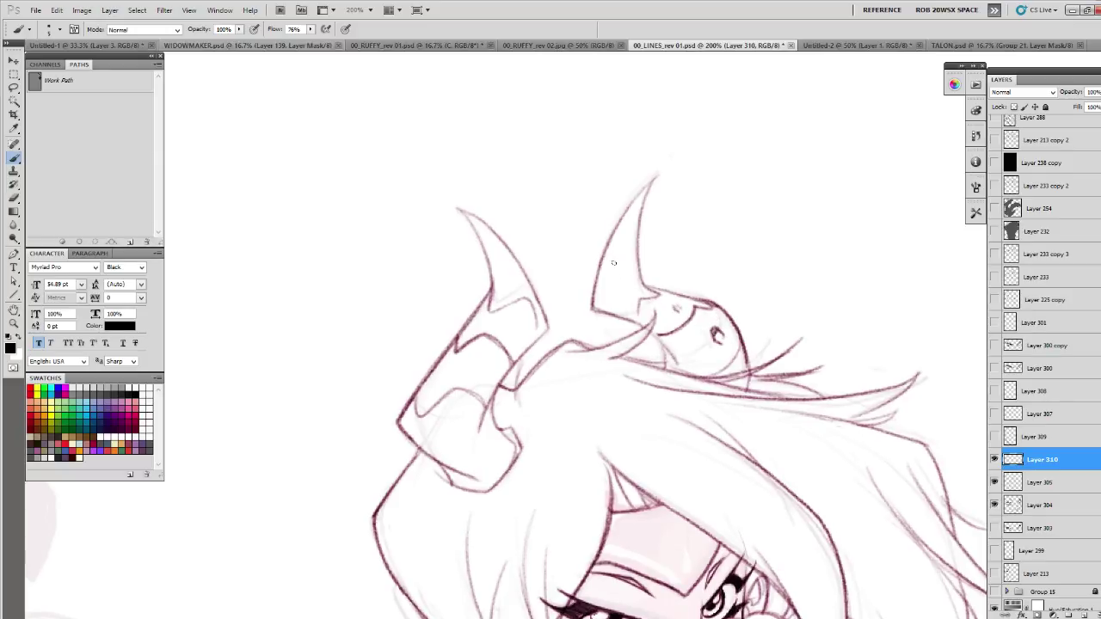
{"action": "mouse_move", "coordinate": [598, 266]}
{"action": "left_mouse_down"}
{"action": "mouse_move", "coordinate": [596, 308]}
{"action": "mouse_move", "coordinate": [655, 312]}
{"action": "mouse_move", "coordinate": [686, 341]}
{"action": "left_mouse_up"}
{"action": "left_click", "coordinate": [691, 355]}
{"action": "left_click_drag", "start_coordinate": [692, 301], "coordinate": [790, 325]}
{"action": "mouse_move", "coordinate": [747, 205]}
{"action": "left_mouse_down"}
{"action": "mouse_move", "coordinate": [723, 239]}
{"action": "mouse_move", "coordinate": [717, 293]}
{"action": "left_mouse_up"}
- Switch to the ROB_PENCIL DRAW FACE brush preset
{"action": "left_click", "coordinate": [975, 211]}
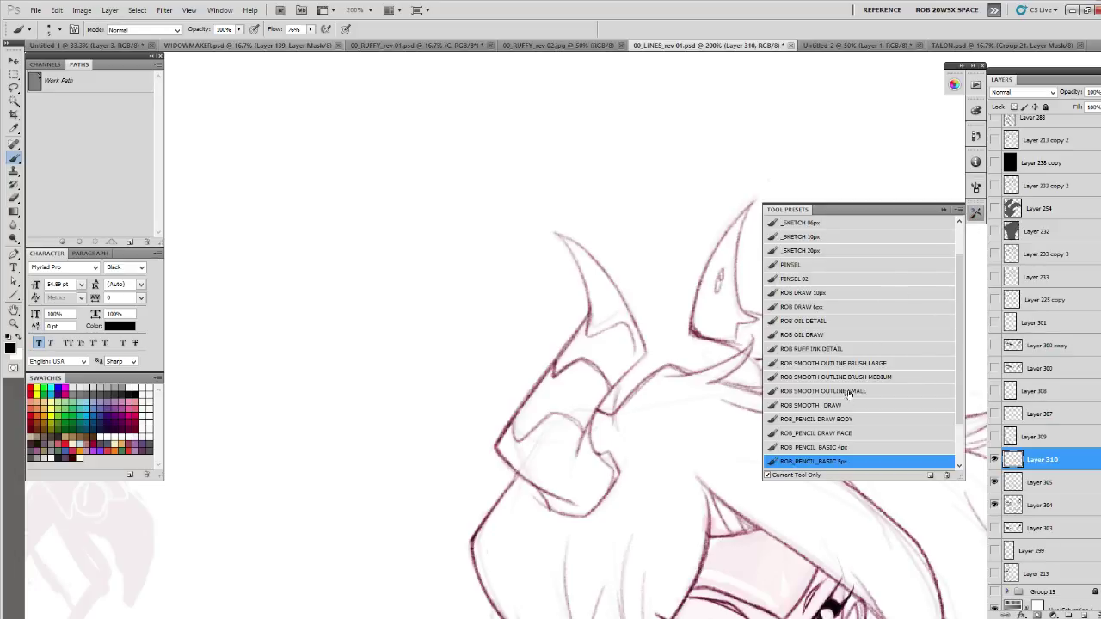
{"action": "left_click", "coordinate": [821, 433]}
{"action": "left_click", "coordinate": [943, 210]}
{"action": "left_click_drag", "start_coordinate": [803, 245], "coordinate": [820, 241]}
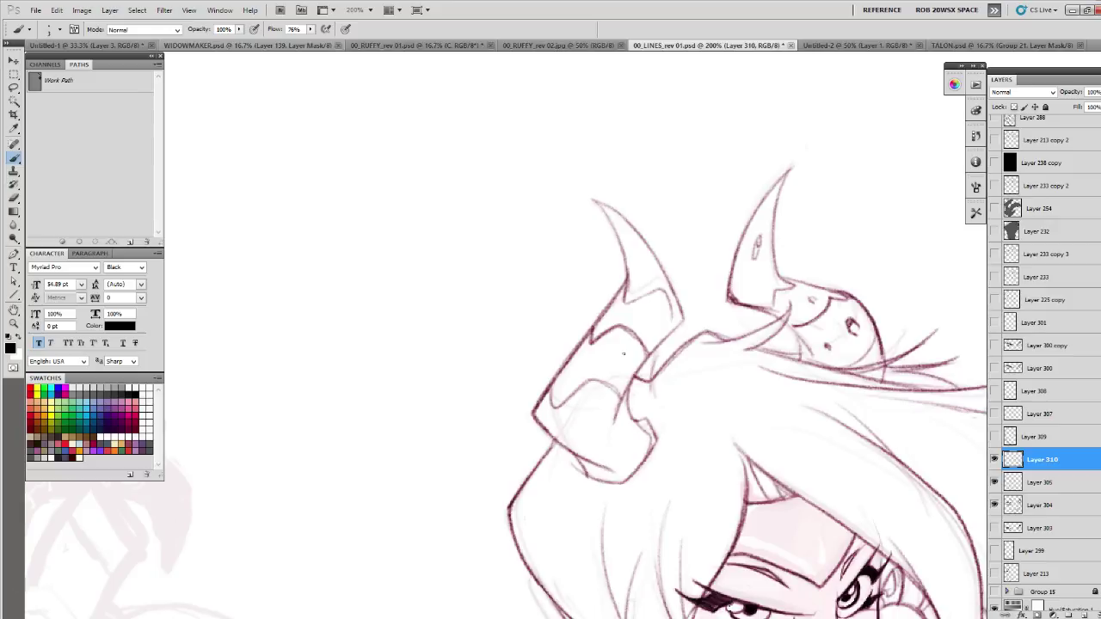
- Draw matching pit marks on the left horn's middle segment, base and tip
{"action": "mouse_move", "coordinate": [612, 352]}
{"action": "left_mouse_down"}
{"action": "mouse_move", "coordinate": [611, 365]}
{"action": "mouse_move", "coordinate": [619, 357]}
{"action": "left_mouse_up"}
{"action": "mouse_move", "coordinate": [561, 393]}
{"action": "left_mouse_down"}
{"action": "mouse_move", "coordinate": [544, 384]}
{"action": "mouse_move", "coordinate": [504, 302]}
{"action": "mouse_move", "coordinate": [378, 271]}
{"action": "mouse_move", "coordinate": [504, 321]}
{"action": "mouse_move", "coordinate": [487, 352]}
{"action": "mouse_move", "coordinate": [550, 385]}
{"action": "mouse_move", "coordinate": [522, 391]}
{"action": "mouse_move", "coordinate": [559, 397]}
{"action": "left_mouse_up"}
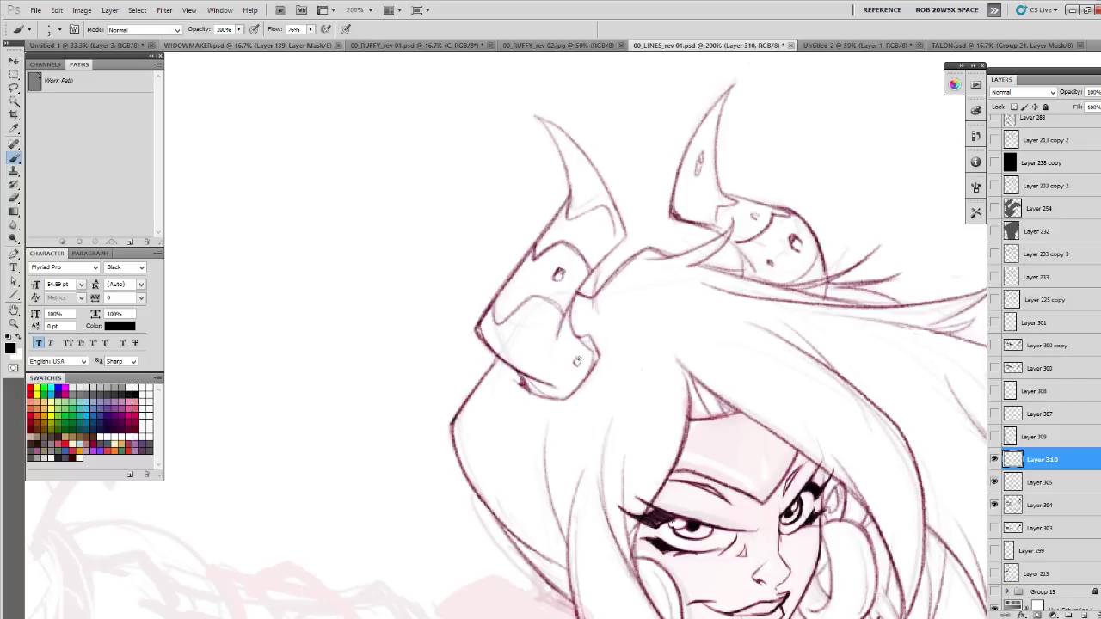
{"action": "left_click", "coordinate": [577, 362]}
{"action": "scroll", "coordinate": [599, 230], "scroll_direction": "up", "scroll_amount": 1}
{"action": "mouse_move", "coordinate": [511, 280]}
{"action": "left_mouse_down"}
{"action": "mouse_move", "coordinate": [506, 300]}
{"action": "mouse_move", "coordinate": [525, 266]}
{"action": "mouse_move", "coordinate": [496, 329]}
{"action": "left_mouse_up"}
{"action": "scroll", "coordinate": [561, 236], "scroll_direction": "up", "scroll_amount": 1}
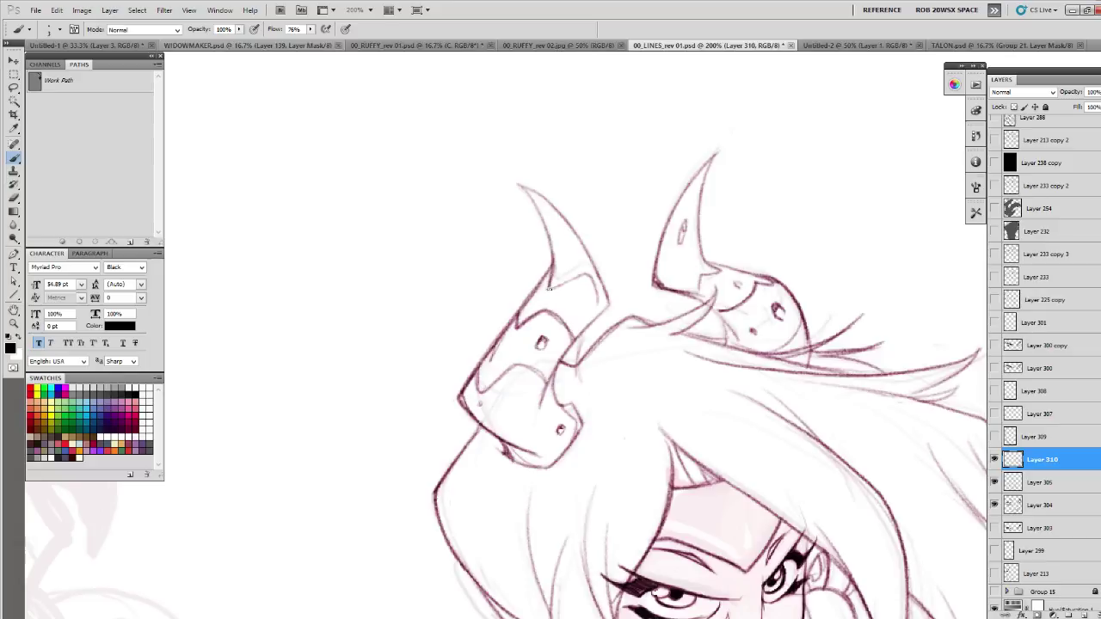
{"action": "left_click_drag", "start_coordinate": [564, 231], "coordinate": [567, 250]}
{"action": "left_click_drag", "start_coordinate": [705, 230], "coordinate": [636, 162]}
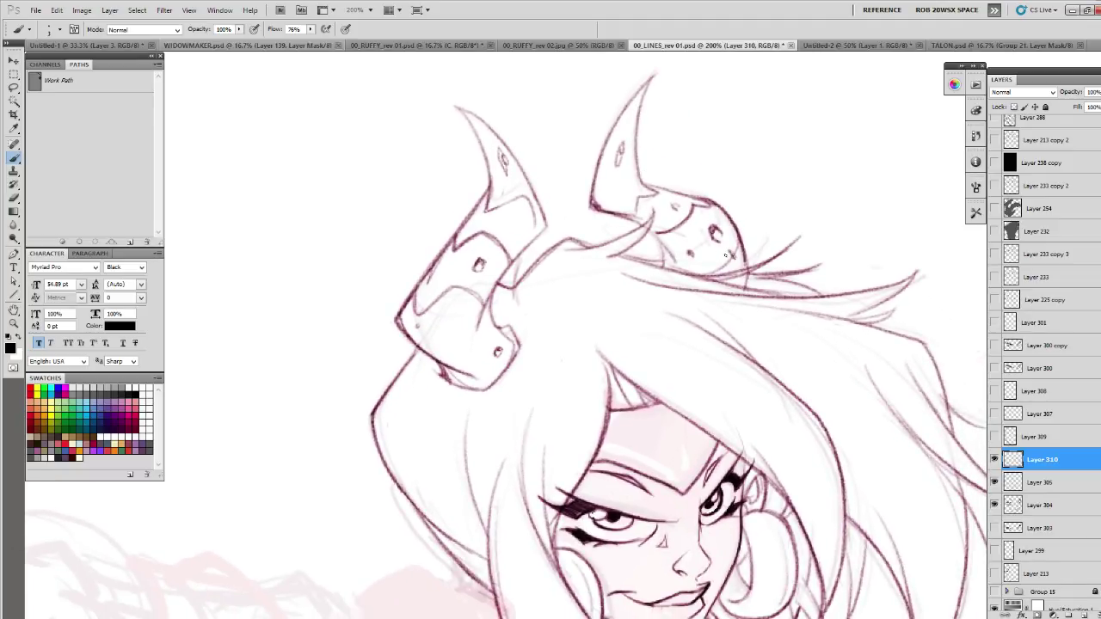
{"action": "scroll", "coordinate": [720, 432], "scroll_direction": "down", "scroll_amount": 3}
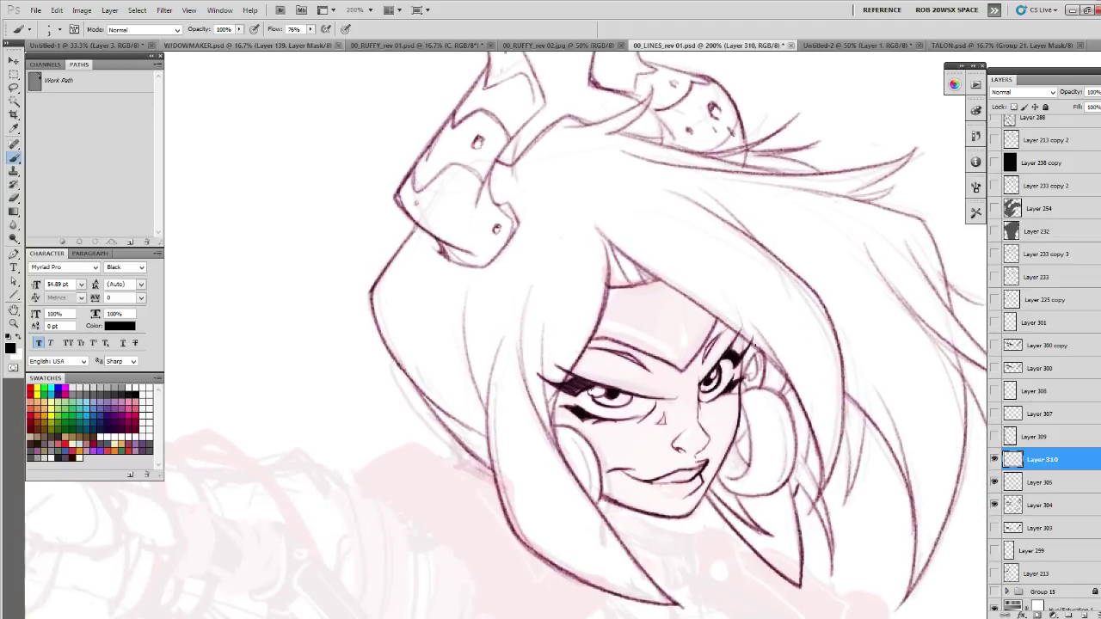
- Draw a thin crease line down the woman's forehead from the hairline to the point between her brows
{"action": "key", "text": "z"}
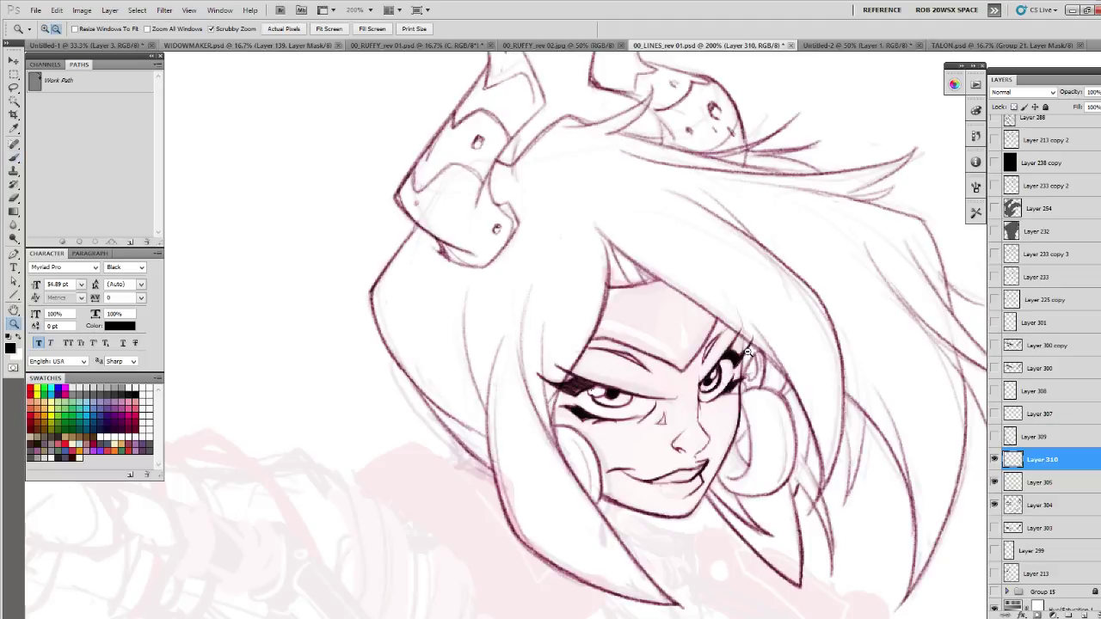
{"action": "left_click", "coordinate": [748, 355], "text": "alt"}
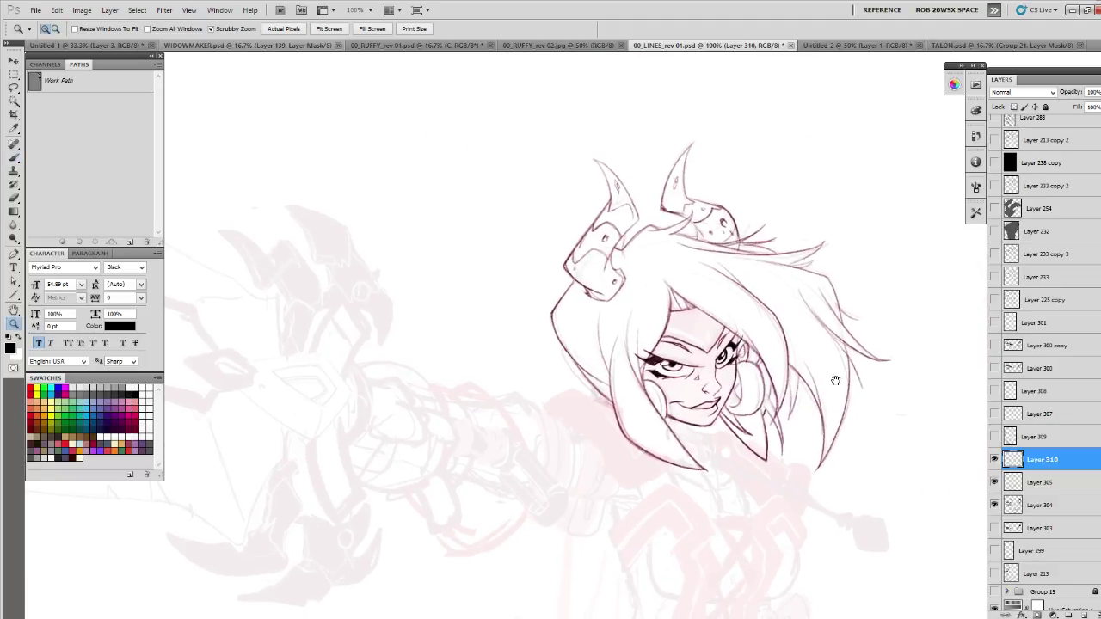
{"action": "left_click", "coordinate": [726, 342]}
{"action": "left_click", "coordinate": [726, 343]}
{"action": "key", "text": "b"}
{"action": "left_click_drag", "start_coordinate": [652, 266], "coordinate": [675, 361]}
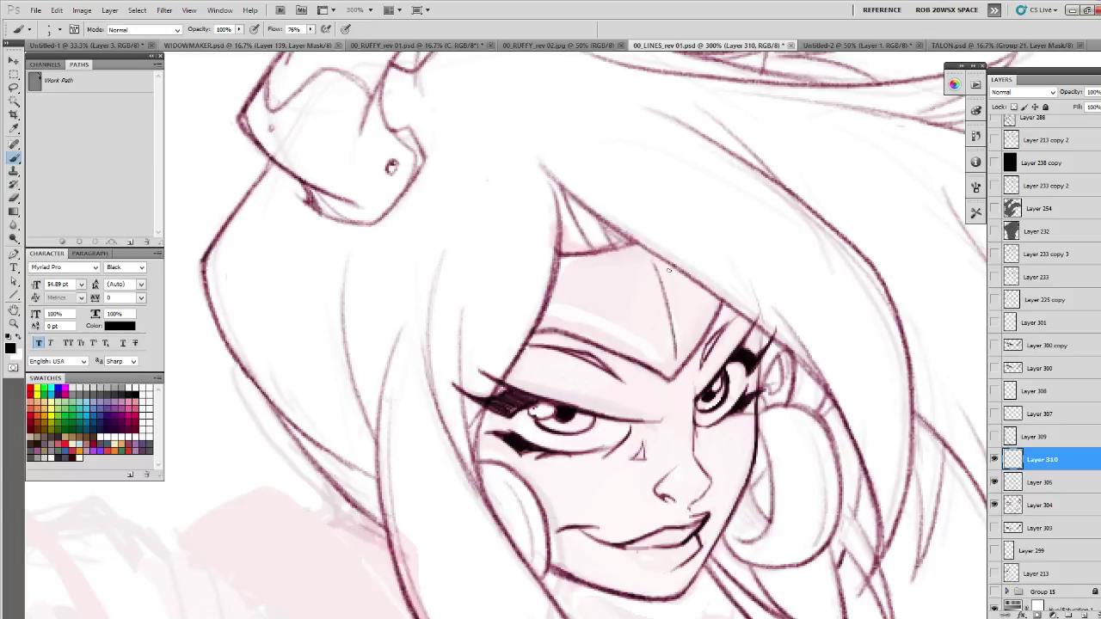
{"action": "left_click_drag", "start_coordinate": [820, 423], "coordinate": [785, 355]}
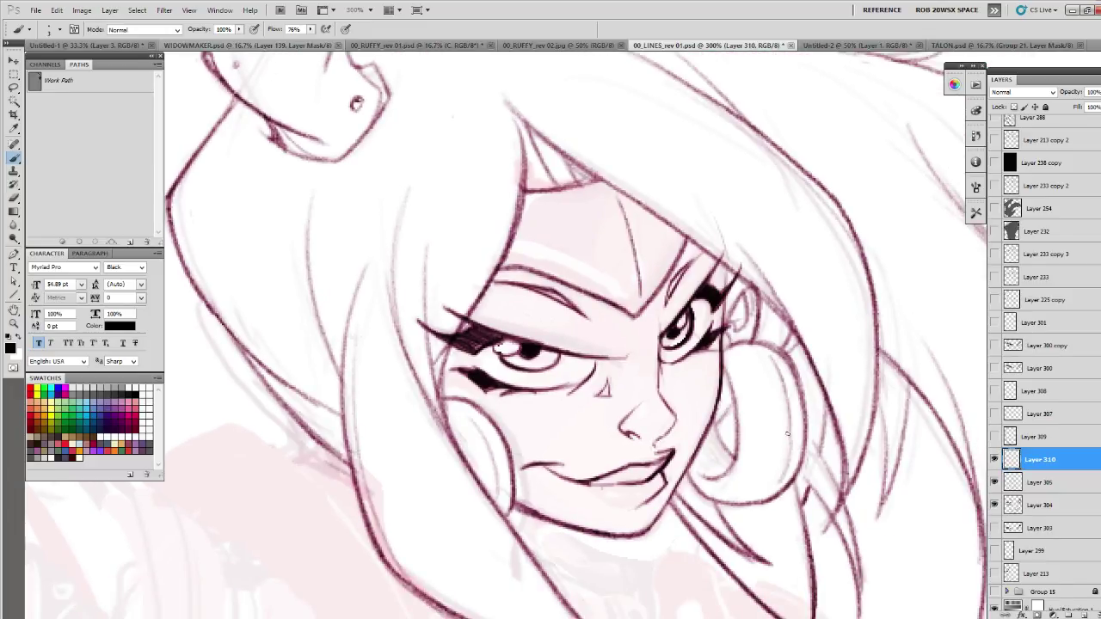
- Add more pit marks to the left horn's base segment and refine its inner edge below the tip
{"action": "key", "text": "z"}
{"action": "left_click", "coordinate": [760, 418], "text": "alt"}
{"action": "left_click", "coordinate": [760, 418], "text": "alt"}
{"action": "left_click", "coordinate": [760, 417], "text": "alt"}
{"action": "left_click", "coordinate": [760, 417], "text": "alt"}
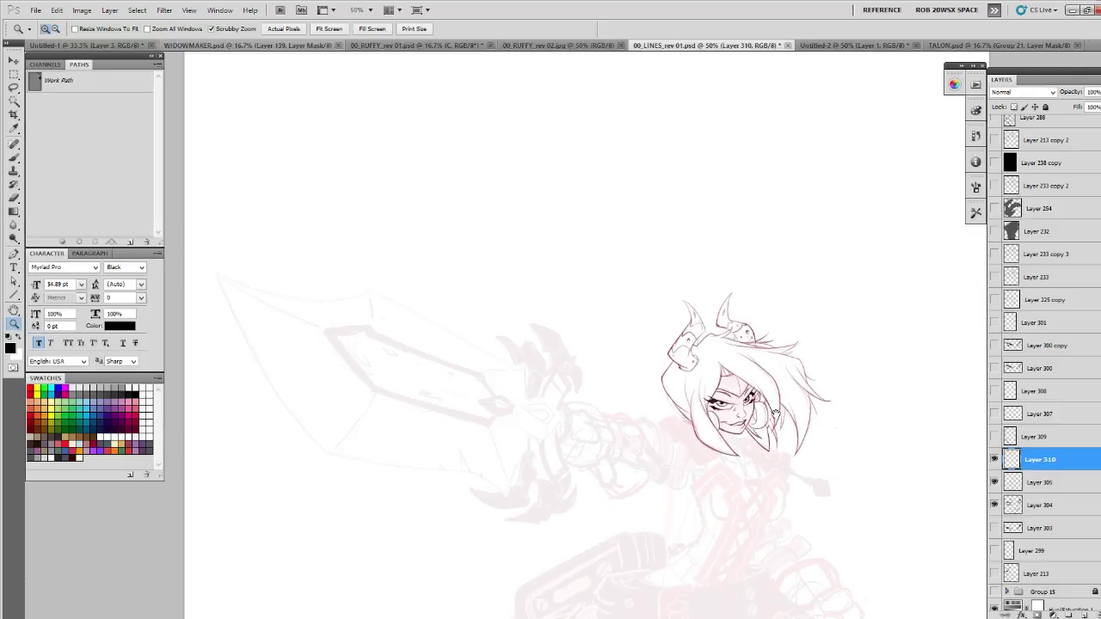
{"action": "left_click", "coordinate": [736, 352]}
{"action": "left_click", "coordinate": [734, 353]}
{"action": "left_click", "coordinate": [731, 354]}
{"action": "key", "text": "b"}
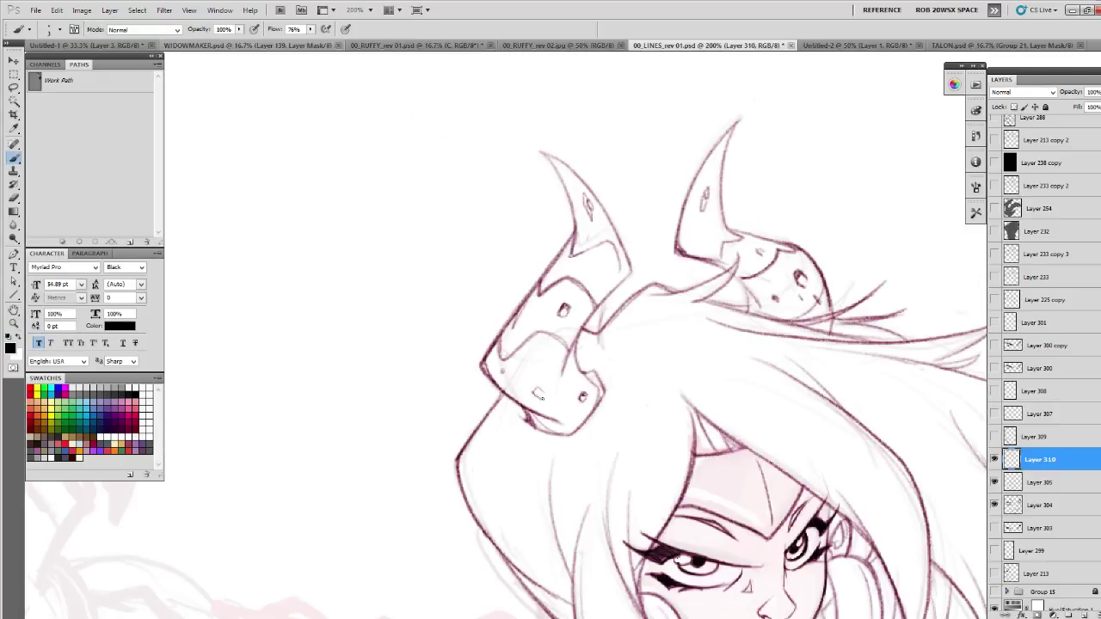
{"action": "left_click_drag", "start_coordinate": [538, 391], "coordinate": [536, 396]}
{"action": "left_click_drag", "start_coordinate": [533, 414], "coordinate": [559, 418]}
{"action": "left_click_drag", "start_coordinate": [539, 352], "coordinate": [540, 356]}
{"action": "scroll", "coordinate": [577, 327], "scroll_direction": "up", "scroll_amount": 2}
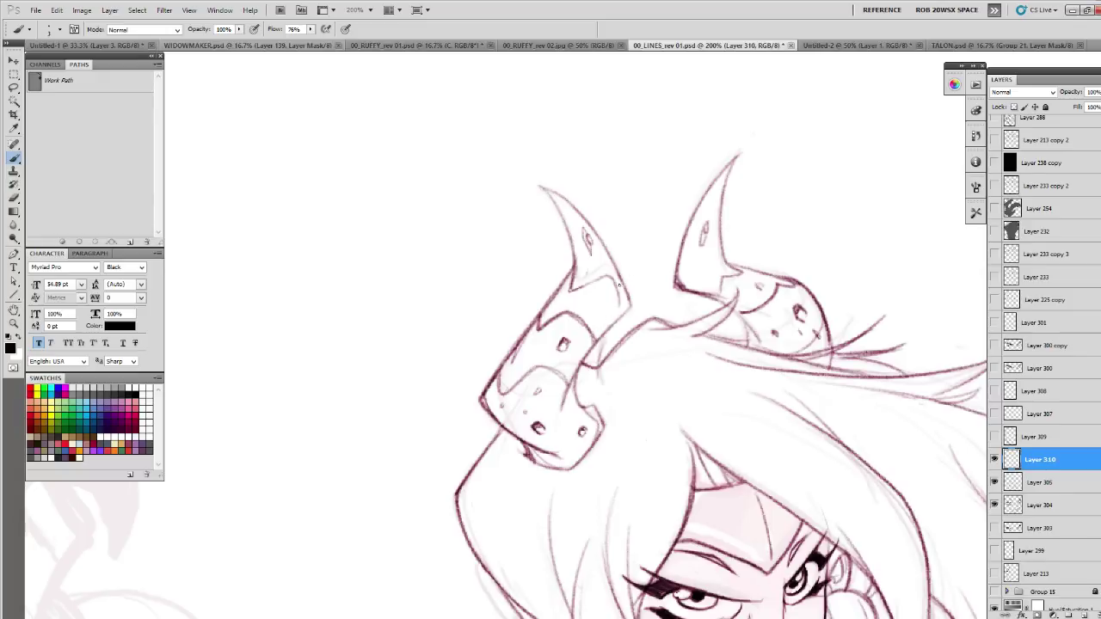
{"action": "mouse_move", "coordinate": [622, 299]}
{"action": "left_mouse_down"}
{"action": "mouse_move", "coordinate": [630, 319]}
{"action": "mouse_move", "coordinate": [616, 321]}
{"action": "left_mouse_up"}
- Check which lines Layer 310 and Layer 305 contain by toggling the visibility of each
{"action": "key", "text": "z"}
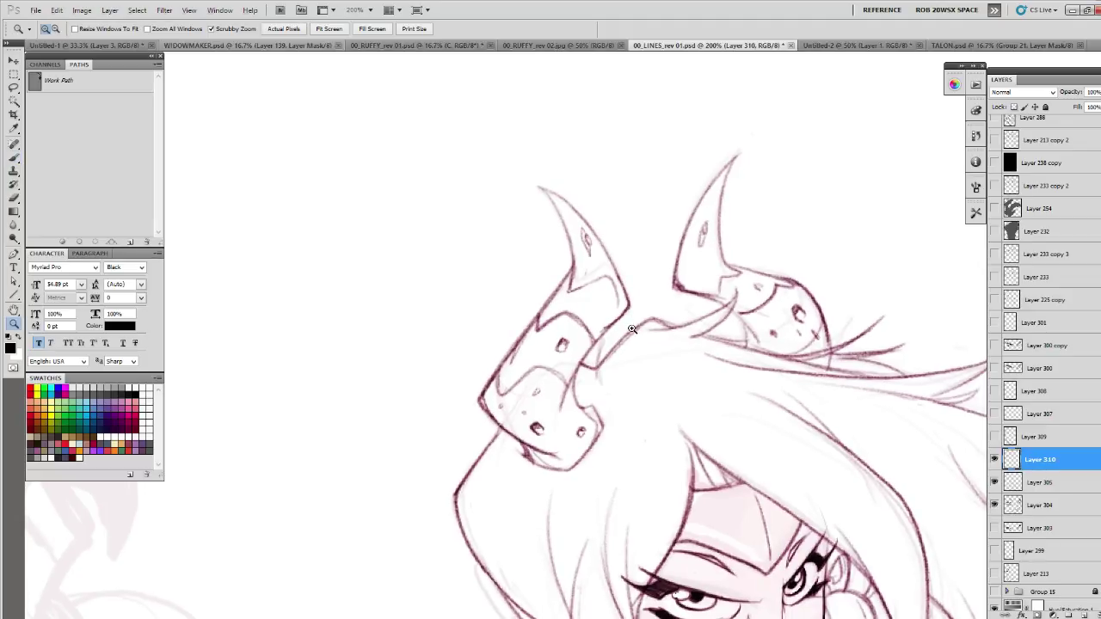
{"action": "left_click", "coordinate": [637, 318], "text": "alt"}
{"action": "left_click", "coordinate": [643, 326], "text": "alt"}
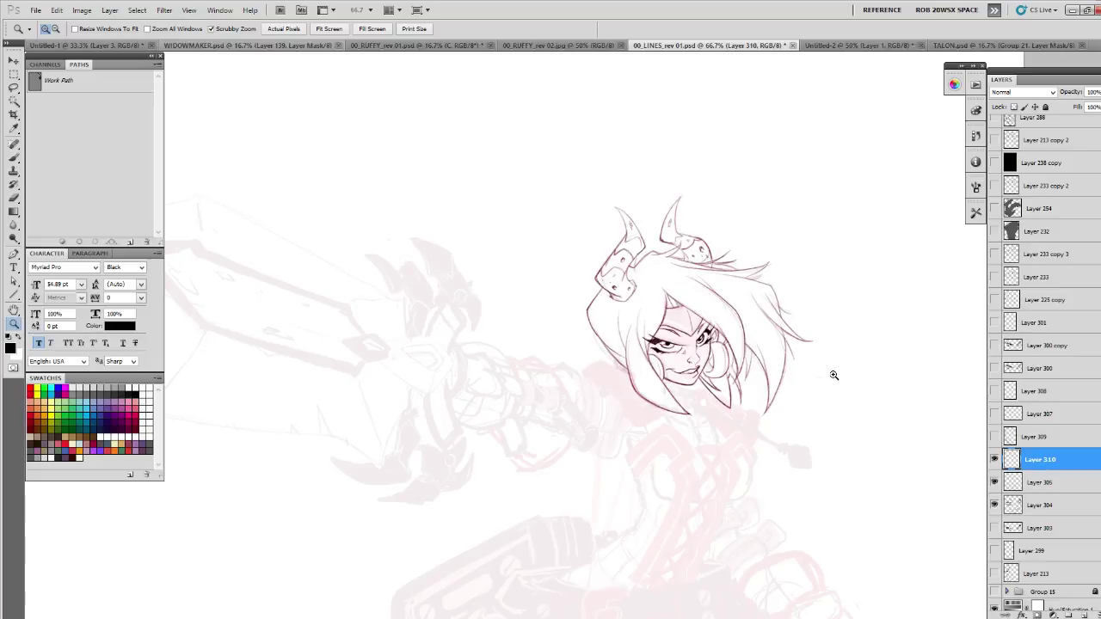
{"action": "left_click_drag", "start_coordinate": [830, 422], "coordinate": [828, 361]}
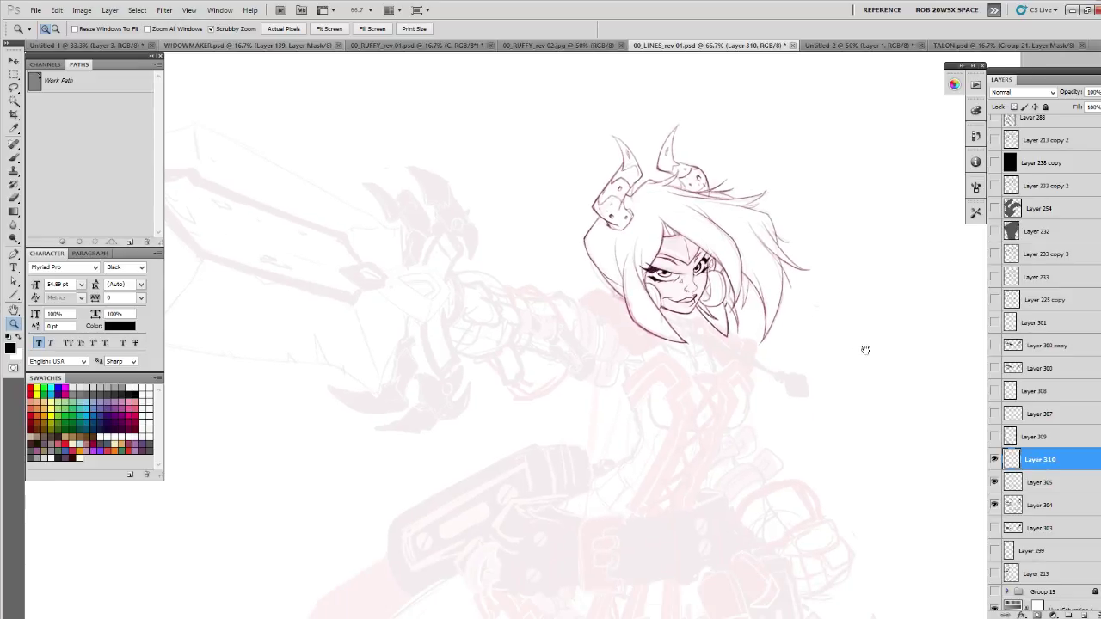
{"action": "left_click", "coordinate": [995, 459]}
{"action": "left_click", "coordinate": [995, 459]}
{"action": "left_click", "coordinate": [995, 482]}
{"action": "left_click", "coordinate": [995, 482]}
- Try merging Layer 310 down into Layer 305, and undo the merge
{"action": "key", "text": "ctrl+e"}
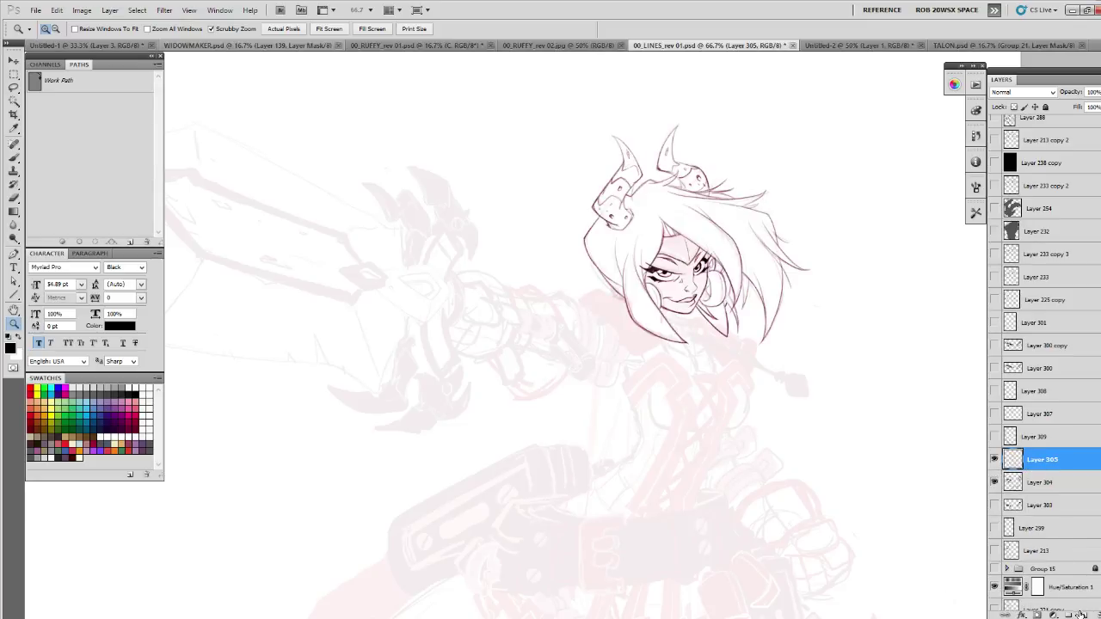
{"action": "key", "text": "ctrl+z"}
{"action": "scroll", "coordinate": [847, 412], "scroll_direction": "down", "scroll_amount": 4}
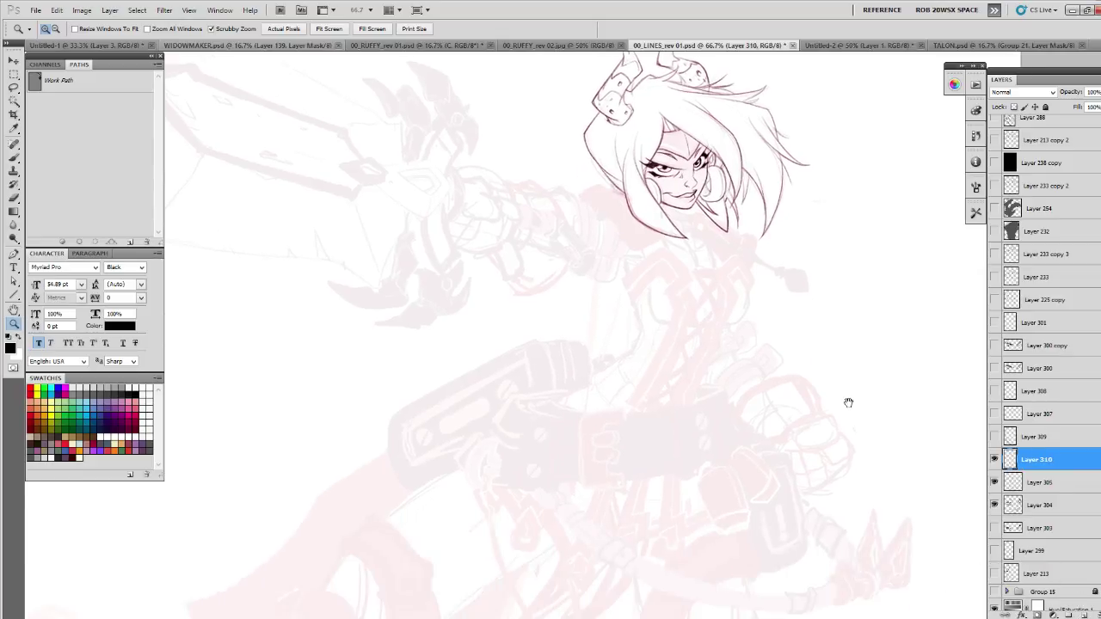
{"action": "key", "text": "b"}
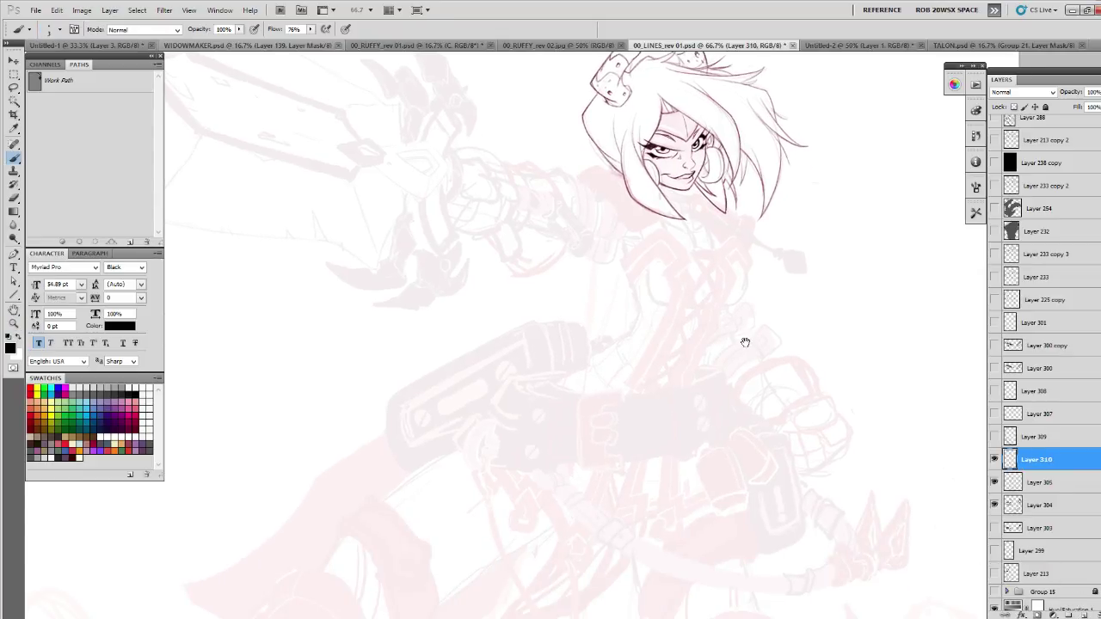
{"action": "scroll", "coordinate": [744, 336], "scroll_direction": "up", "scroll_amount": 5}
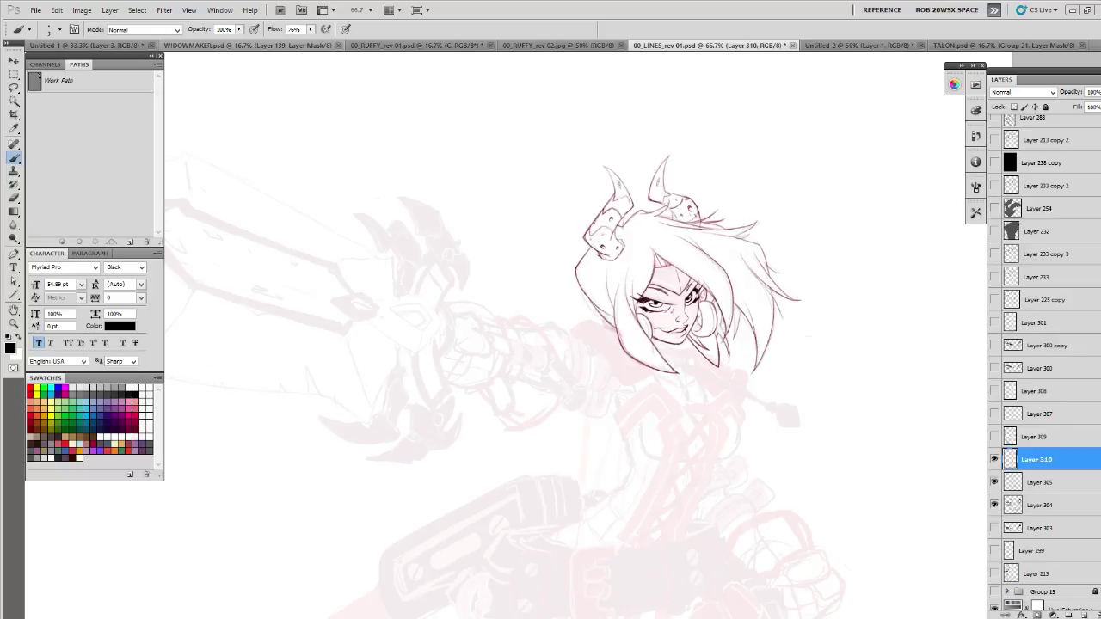
- Switch to the ROB_PENCIL DRAW BODY brush preset for drawing the area below the head
{"action": "key", "text": "z"}
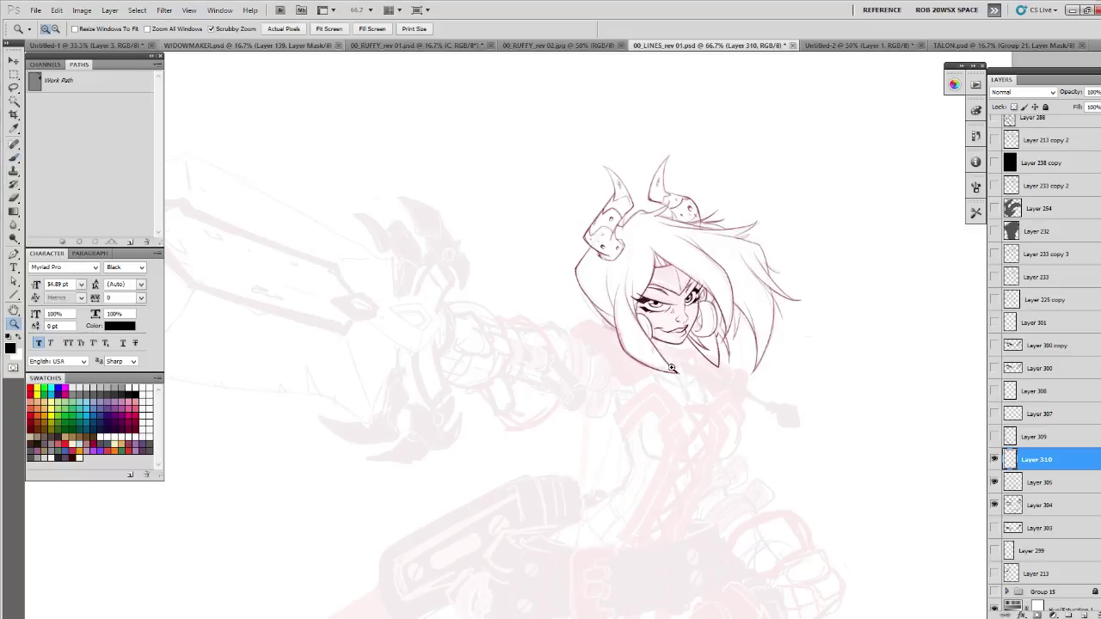
{"action": "left_click", "coordinate": [673, 368]}
{"action": "key", "text": "b"}
{"action": "left_click_drag", "start_coordinate": [673, 368], "coordinate": [651, 447]}
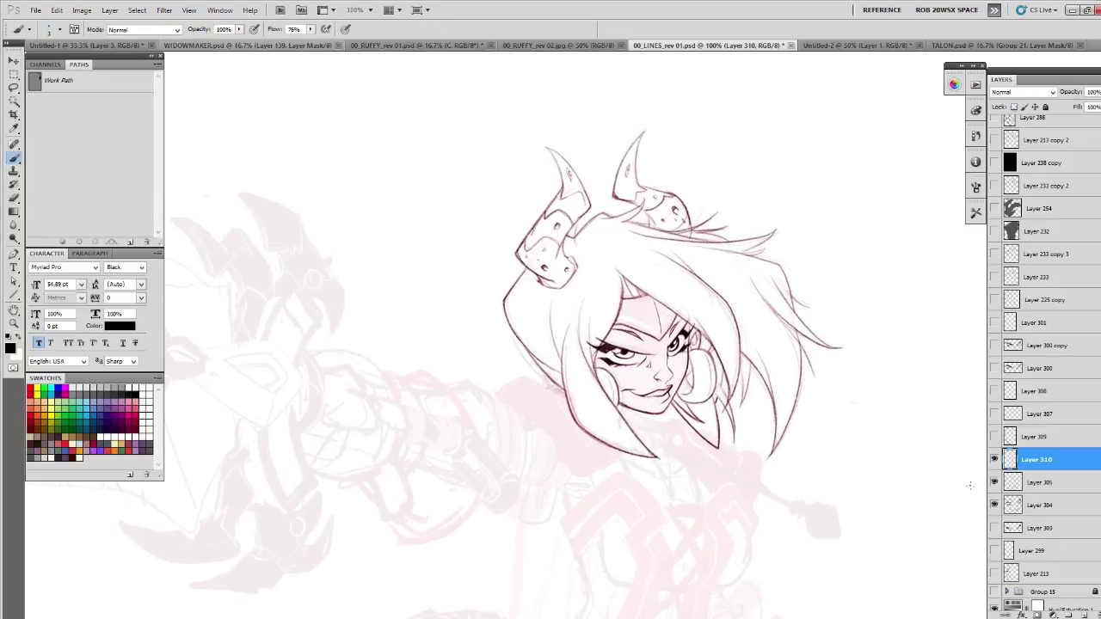
{"action": "left_click", "coordinate": [975, 213]}
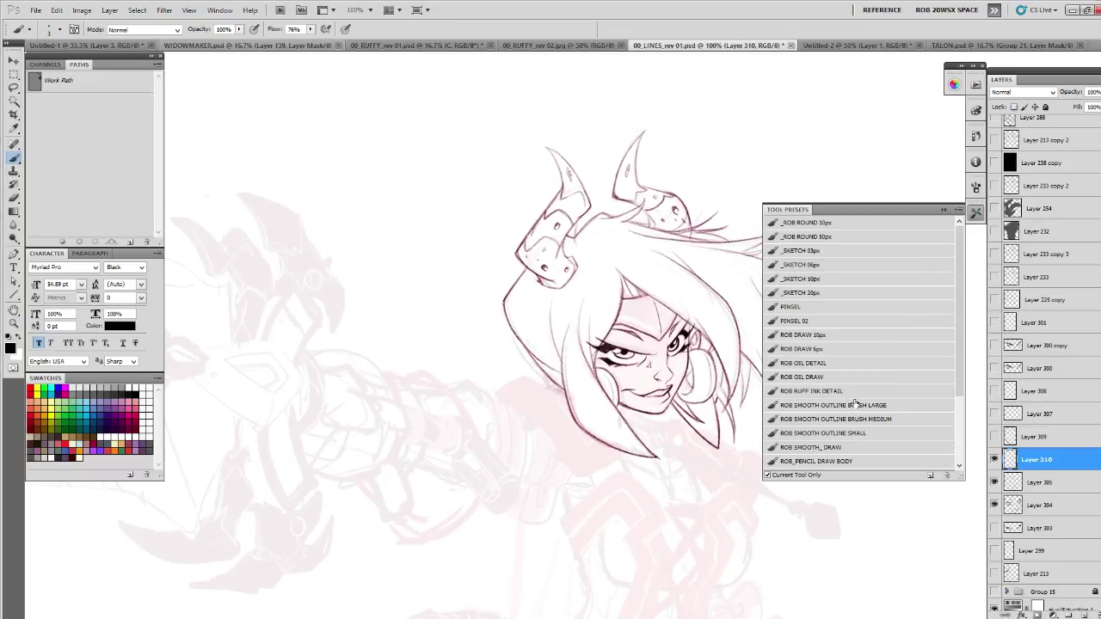
{"action": "left_click", "coordinate": [877, 458]}
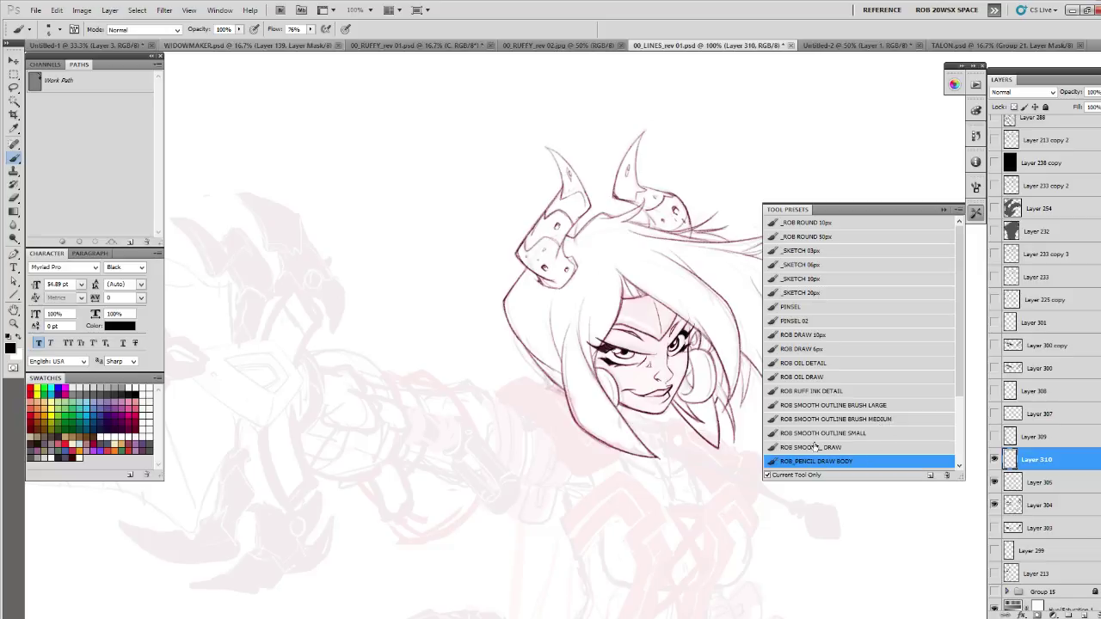
{"action": "left_click", "coordinate": [943, 210]}
{"action": "scroll", "coordinate": [648, 419], "scroll_direction": "down", "scroll_amount": 3}
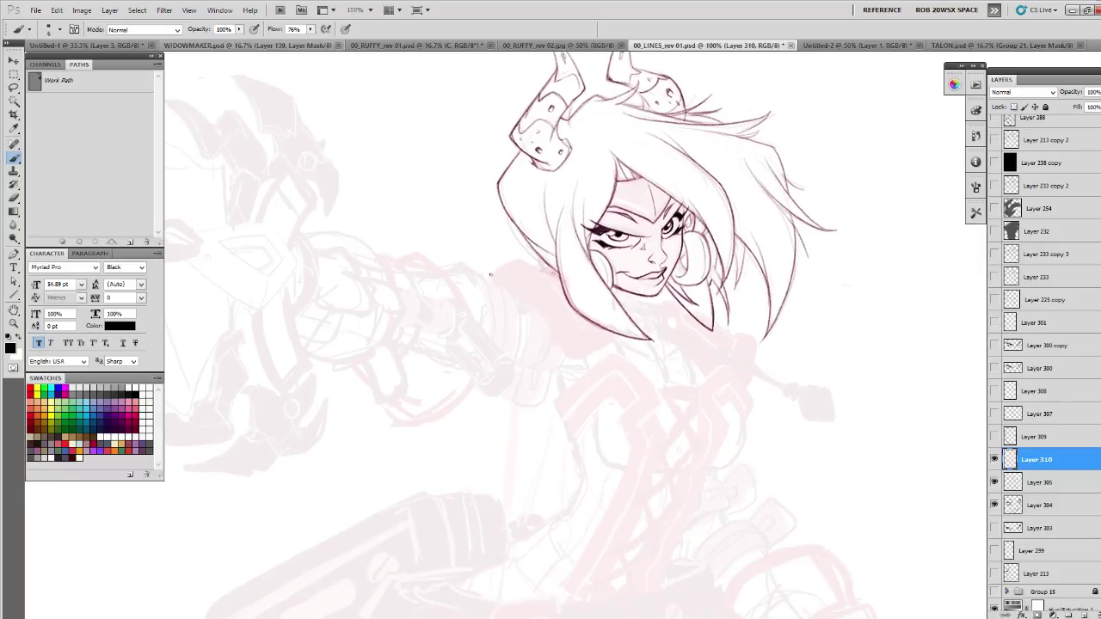
{"action": "left_click_drag", "start_coordinate": [488, 275], "coordinate": [542, 320]}
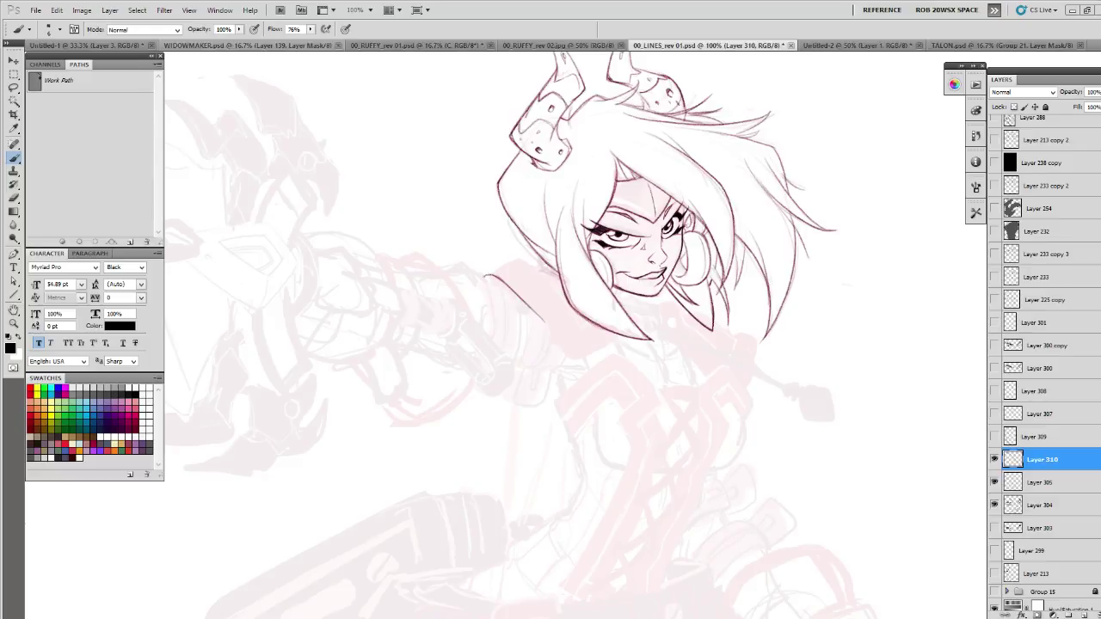
{"action": "left_click_drag", "start_coordinate": [494, 277], "coordinate": [533, 311]}
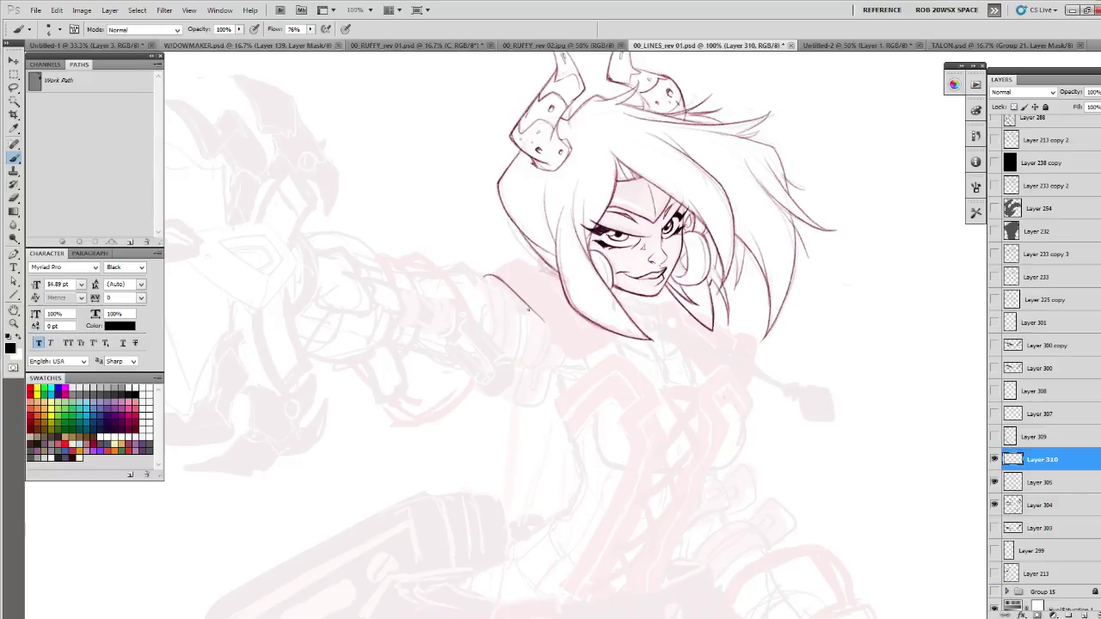
{"action": "key", "text": "e"}
{"action": "left_click_drag", "start_coordinate": [488, 273], "coordinate": [544, 322]}
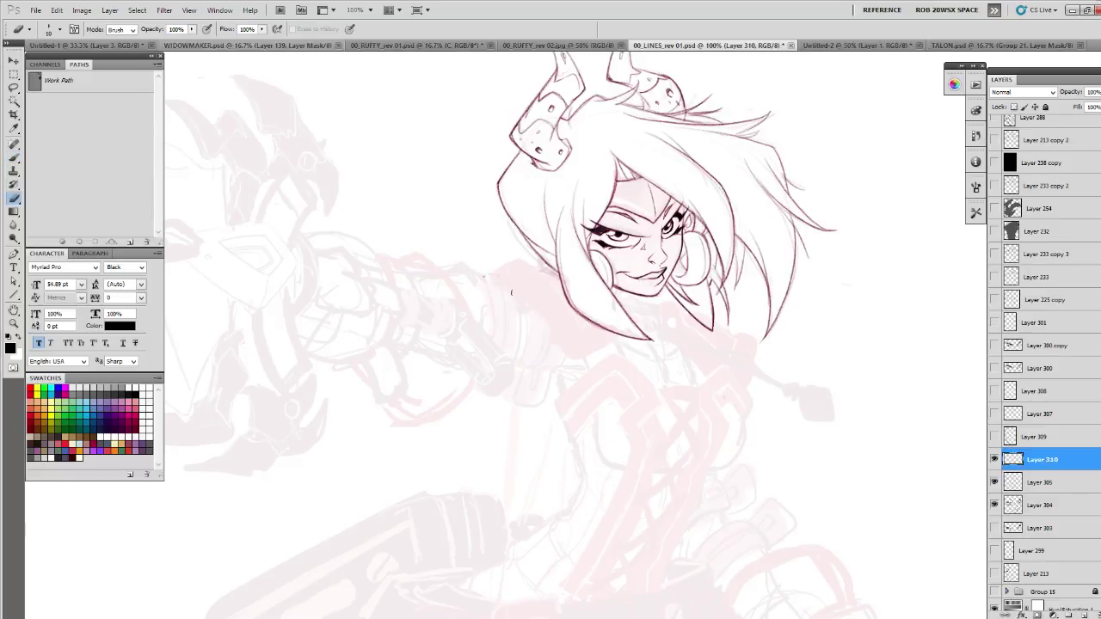
- Draw the collar's outline over the red sketch, from the outstretched arm's shoulder down and around beneath the hair
{"action": "key", "text": "b"}
{"action": "left_click_drag", "start_coordinate": [486, 276], "coordinate": [552, 335]}
{"action": "left_click_drag", "start_coordinate": [523, 297], "coordinate": [565, 355]}
{"action": "left_click_drag", "start_coordinate": [609, 390], "coordinate": [676, 442]}
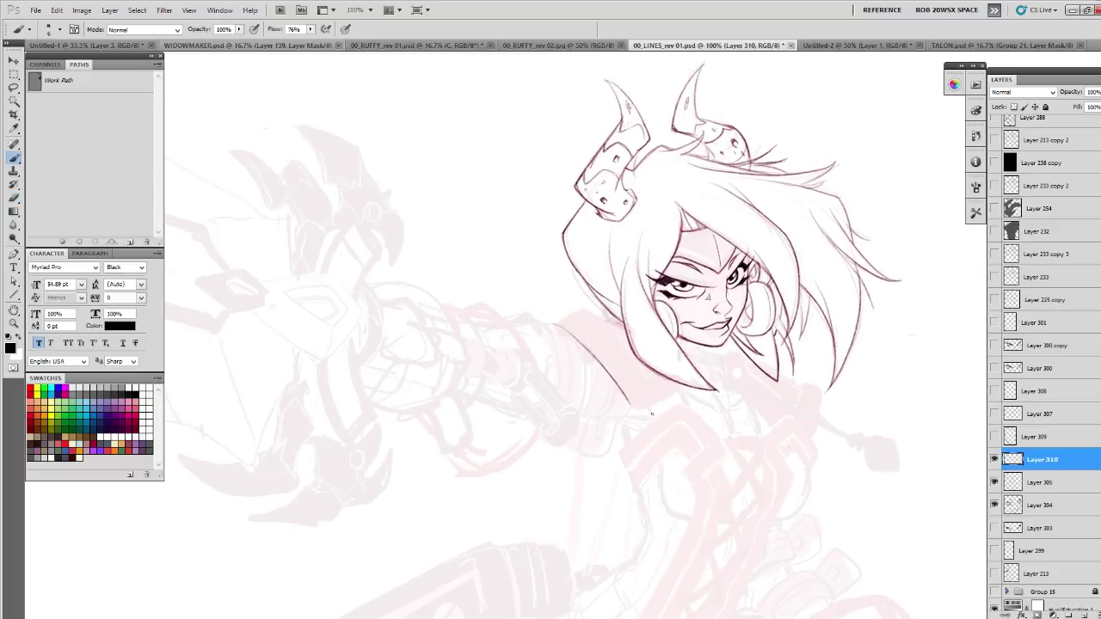
{"action": "mouse_move", "coordinate": [635, 410]}
{"action": "left_mouse_down"}
{"action": "mouse_move", "coordinate": [691, 388]}
{"action": "mouse_move", "coordinate": [721, 400]}
{"action": "left_mouse_up"}
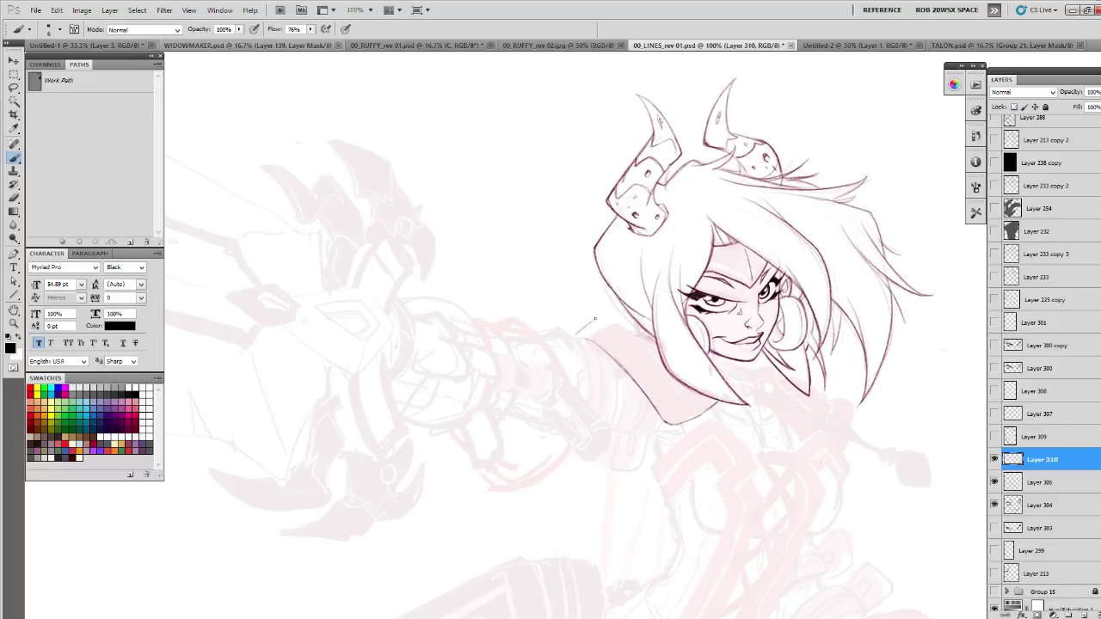
{"action": "mouse_move", "coordinate": [596, 317]}
{"action": "left_mouse_down"}
{"action": "mouse_move", "coordinate": [430, 280]}
{"action": "mouse_move", "coordinate": [501, 341]}
{"action": "left_mouse_up"}
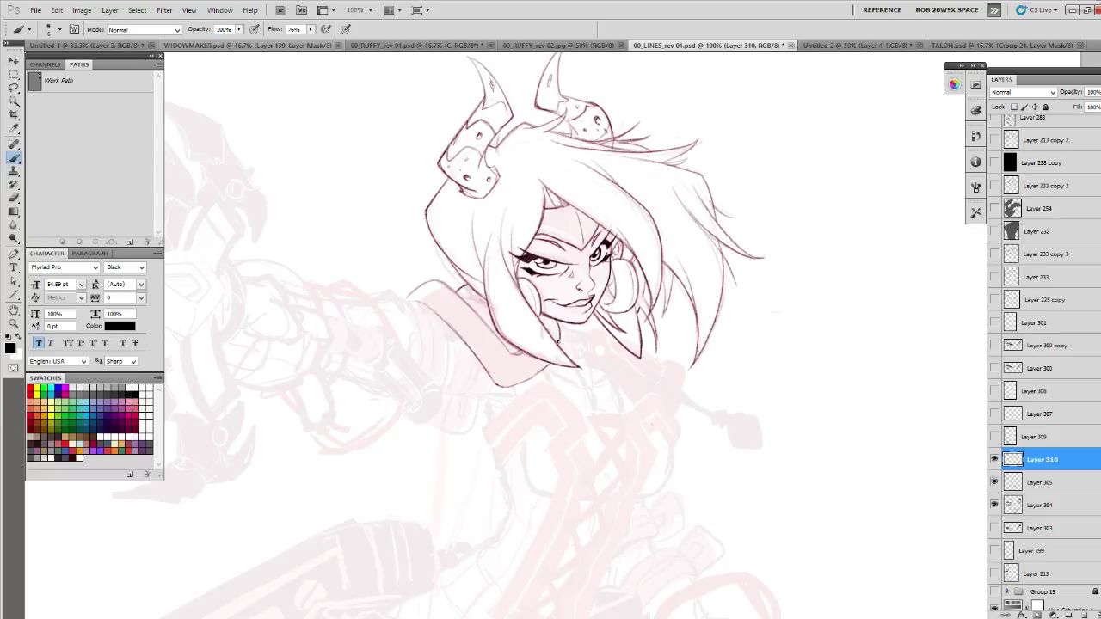
- Rework the collar's inner line by undoing strokes and erasing the stray marks where it meets the hair
{"action": "key", "text": "ctrl+z"}
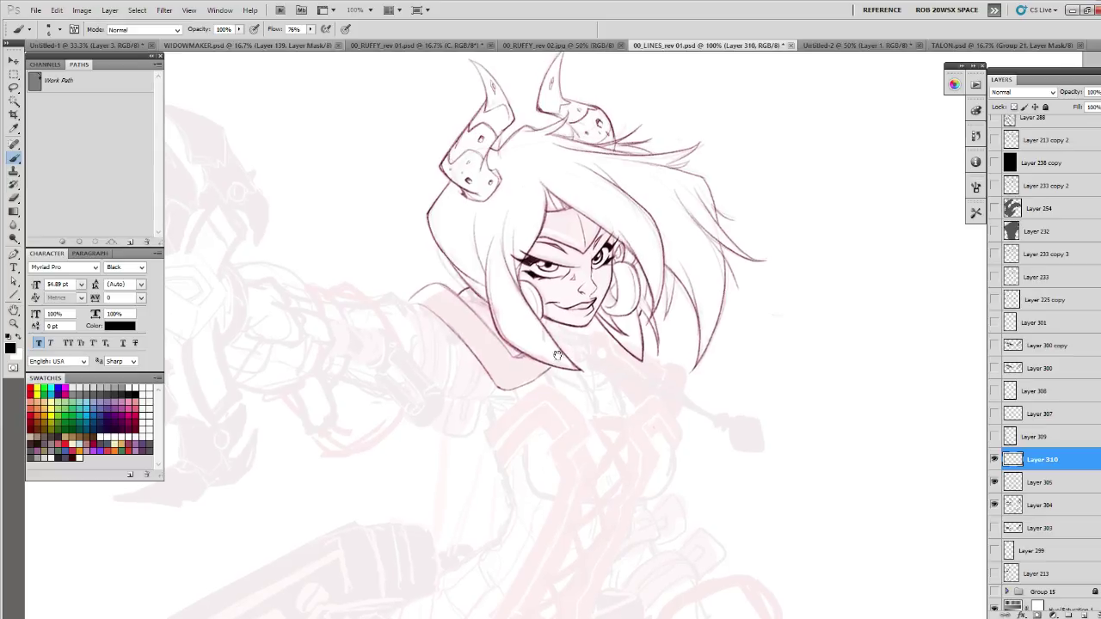
{"action": "key", "text": "ctrl+z"}
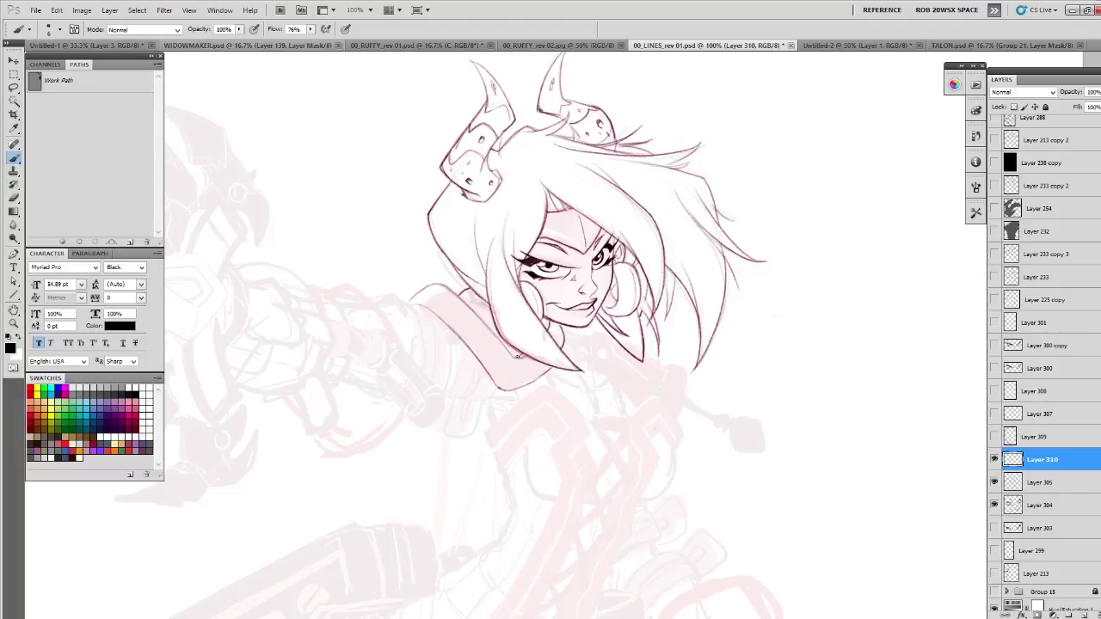
{"action": "key", "text": "e"}
{"action": "left_click_drag", "start_coordinate": [516, 334], "coordinate": [528, 351]}
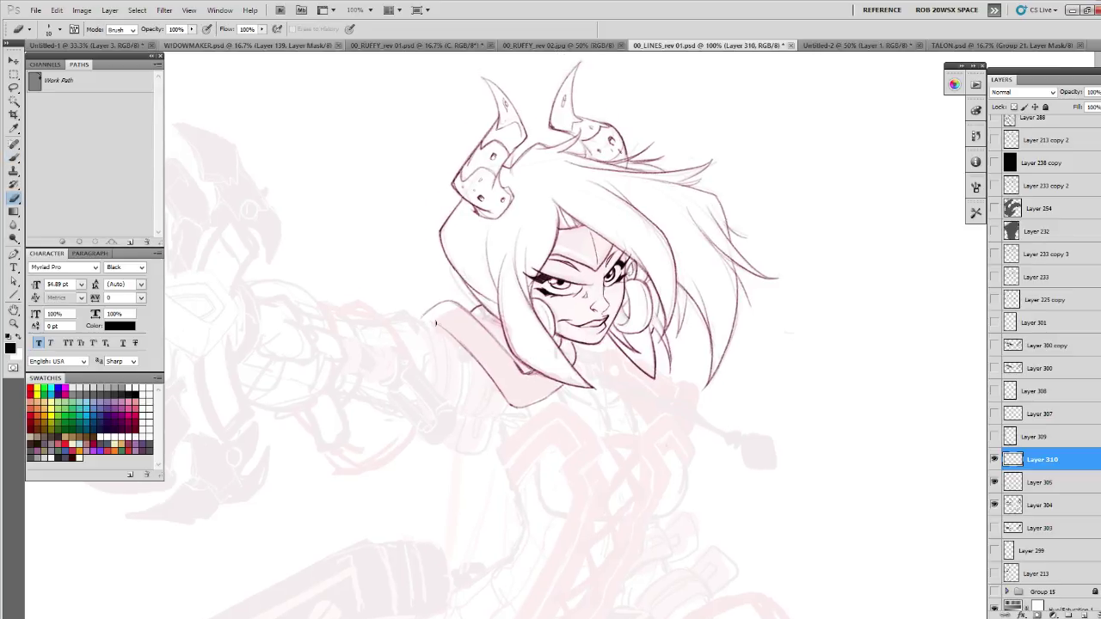
- Finish the collar's upper edge by extending its curved line over the shoulder of the outstretched arm
{"action": "key", "text": "b"}
{"action": "mouse_move", "coordinate": [422, 324]}
{"action": "left_mouse_down"}
{"action": "mouse_move", "coordinate": [440, 302]}
{"action": "mouse_move", "coordinate": [620, 295]}
{"action": "mouse_move", "coordinate": [688, 308]}
{"action": "left_mouse_up"}
{"action": "key", "text": "e"}
{"action": "key", "text": "b"}
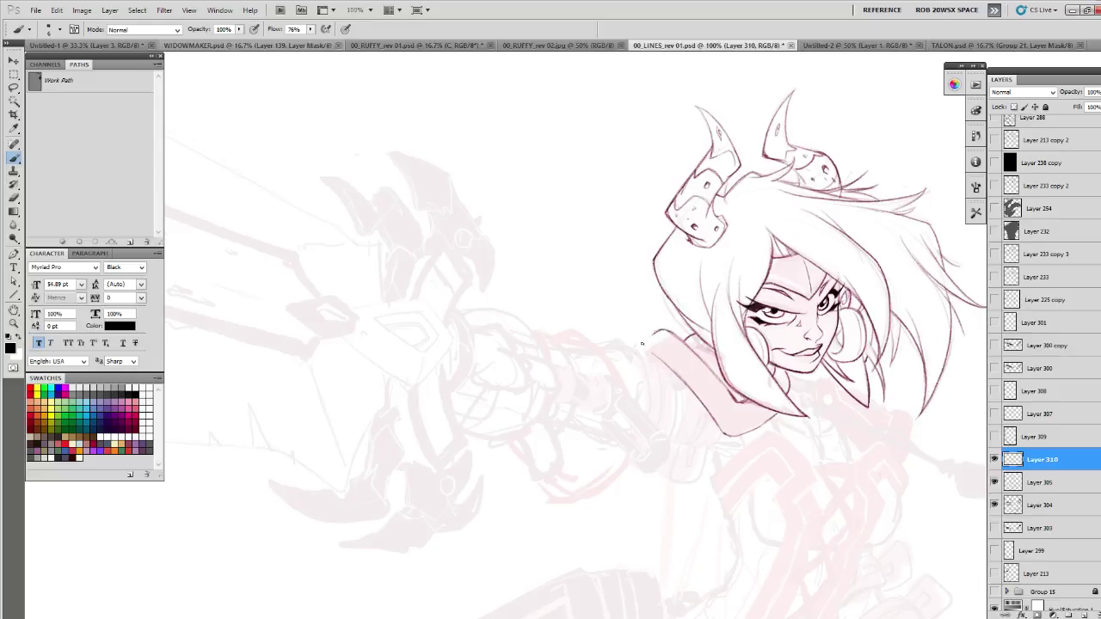
{"action": "left_click_drag", "start_coordinate": [639, 347], "coordinate": [675, 334]}
{"action": "mouse_move", "coordinate": [884, 482]}
{"action": "left_mouse_down"}
{"action": "mouse_move", "coordinate": [820, 473]}
{"action": "mouse_move", "coordinate": [693, 400]}
{"action": "left_mouse_up"}
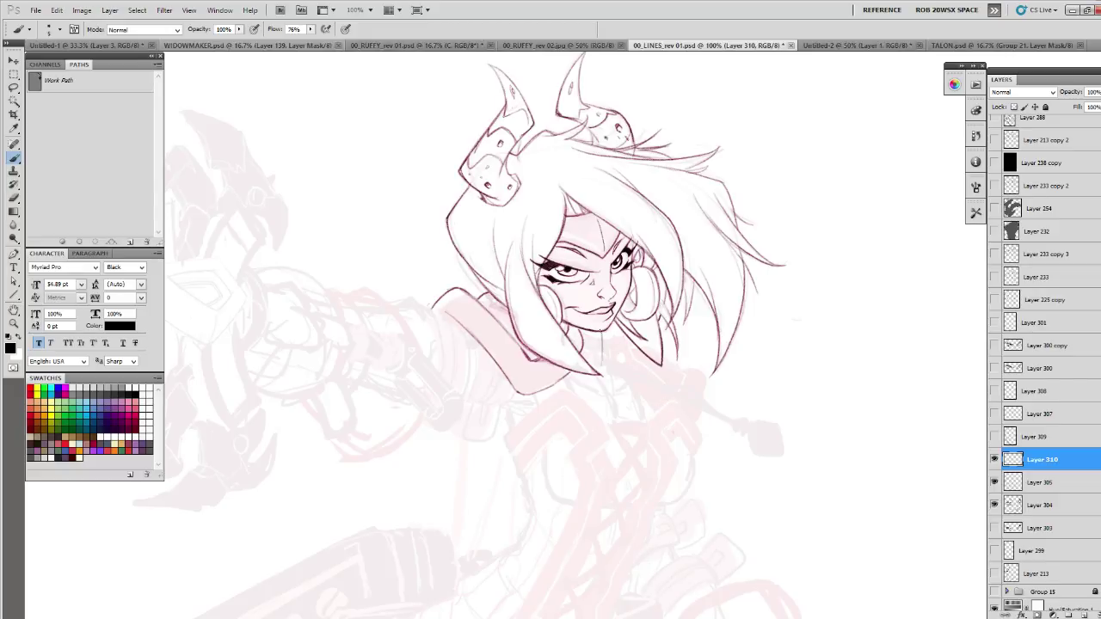
- Draw the neck and collarbone lines below the chin and a straight top edge across the chest
{"action": "left_click_drag", "start_coordinate": [601, 340], "coordinate": [614, 374]}
{"action": "left_click_drag", "start_coordinate": [706, 396], "coordinate": [604, 435]}
{"action": "left_click_drag", "start_coordinate": [610, 384], "coordinate": [922, 454]}
{"action": "mouse_move", "coordinate": [805, 409]}
{"action": "left_mouse_down"}
{"action": "mouse_move", "coordinate": [669, 419]}
{"action": "mouse_move", "coordinate": [690, 382]}
{"action": "mouse_move", "coordinate": [677, 388]}
{"action": "mouse_move", "coordinate": [705, 392]}
{"action": "left_mouse_up"}
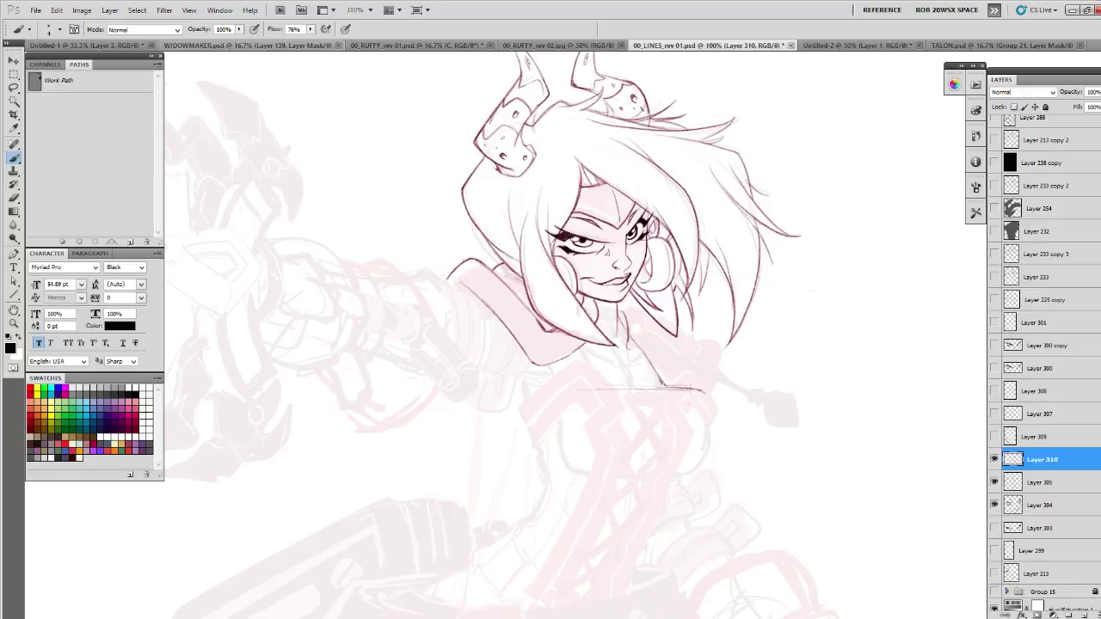
- Draw the outer curve of the chest on the far side, resizing the eraser to clean the line and redrawing it
{"action": "mouse_move", "coordinate": [684, 389]}
{"action": "left_mouse_down"}
{"action": "mouse_move", "coordinate": [705, 394]}
{"action": "mouse_move", "coordinate": [715, 412]}
{"action": "mouse_move", "coordinate": [707, 465]}
{"action": "mouse_move", "coordinate": [693, 473]}
{"action": "left_mouse_up"}
{"action": "key", "text": "e"}
{"action": "left_click_drag", "start_coordinate": [712, 397], "coordinate": [696, 469]}
{"action": "right_click", "coordinate": [711, 418]}
{"action": "double_click", "coordinate": [747, 465]}
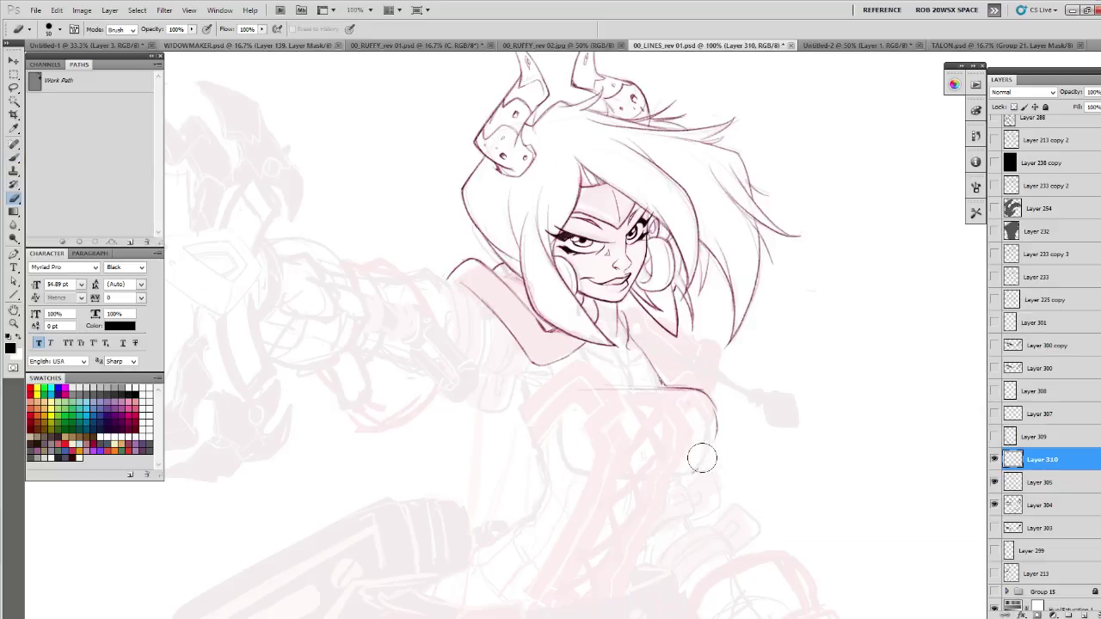
{"action": "key", "text": "b"}
{"action": "mouse_move", "coordinate": [713, 402]}
{"action": "left_mouse_down"}
{"action": "mouse_move", "coordinate": [717, 449]}
{"action": "mouse_move", "coordinate": [693, 473]}
{"action": "left_mouse_up"}
{"action": "mouse_move", "coordinate": [702, 465]}
{"action": "left_mouse_down"}
{"action": "mouse_move", "coordinate": [740, 425]}
{"action": "mouse_move", "coordinate": [643, 440]}
{"action": "left_mouse_up"}
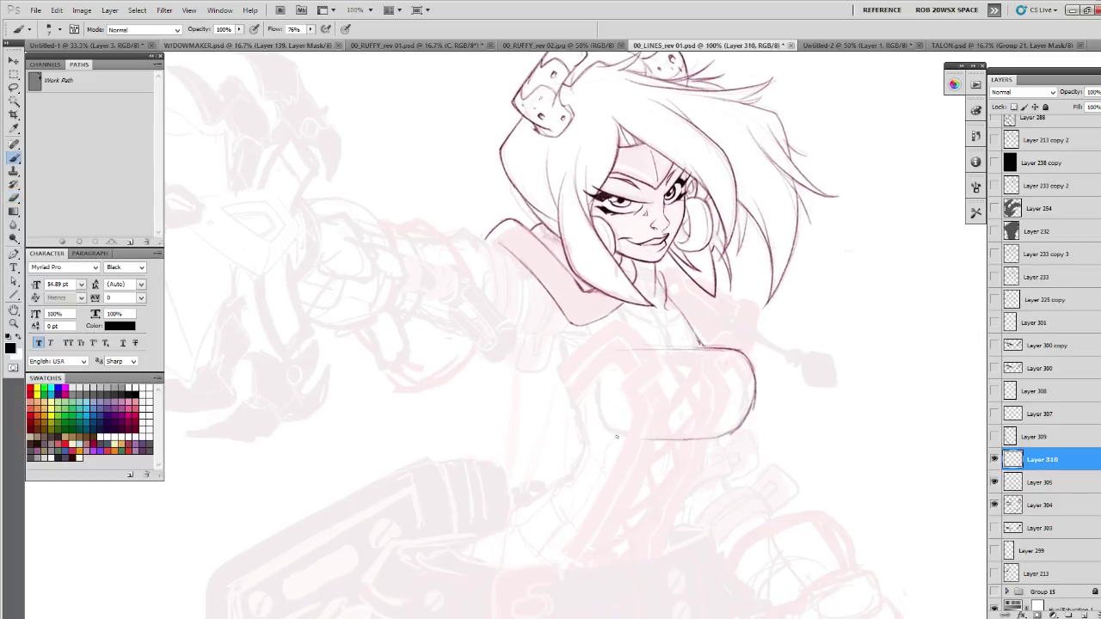
- Outline the bust's underside and near side over the sketch, and strengthen the far side's curve
{"action": "left_click_drag", "start_coordinate": [762, 438], "coordinate": [590, 430]}
{"action": "mouse_move", "coordinate": [467, 334]}
{"action": "left_mouse_down"}
{"action": "mouse_move", "coordinate": [414, 372]}
{"action": "mouse_move", "coordinate": [419, 343]}
{"action": "mouse_move", "coordinate": [413, 389]}
{"action": "mouse_move", "coordinate": [410, 377]}
{"action": "mouse_move", "coordinate": [427, 418]}
{"action": "mouse_move", "coordinate": [466, 434]}
{"action": "mouse_move", "coordinate": [513, 413]}
{"action": "mouse_move", "coordinate": [498, 425]}
{"action": "mouse_move", "coordinate": [511, 396]}
{"action": "mouse_move", "coordinate": [496, 341]}
{"action": "mouse_move", "coordinate": [519, 432]}
{"action": "mouse_move", "coordinate": [549, 426]}
{"action": "mouse_move", "coordinate": [565, 393]}
{"action": "mouse_move", "coordinate": [564, 356]}
{"action": "mouse_move", "coordinate": [564, 402]}
{"action": "mouse_move", "coordinate": [544, 430]}
{"action": "left_mouse_up"}
{"action": "key", "text": "e"}
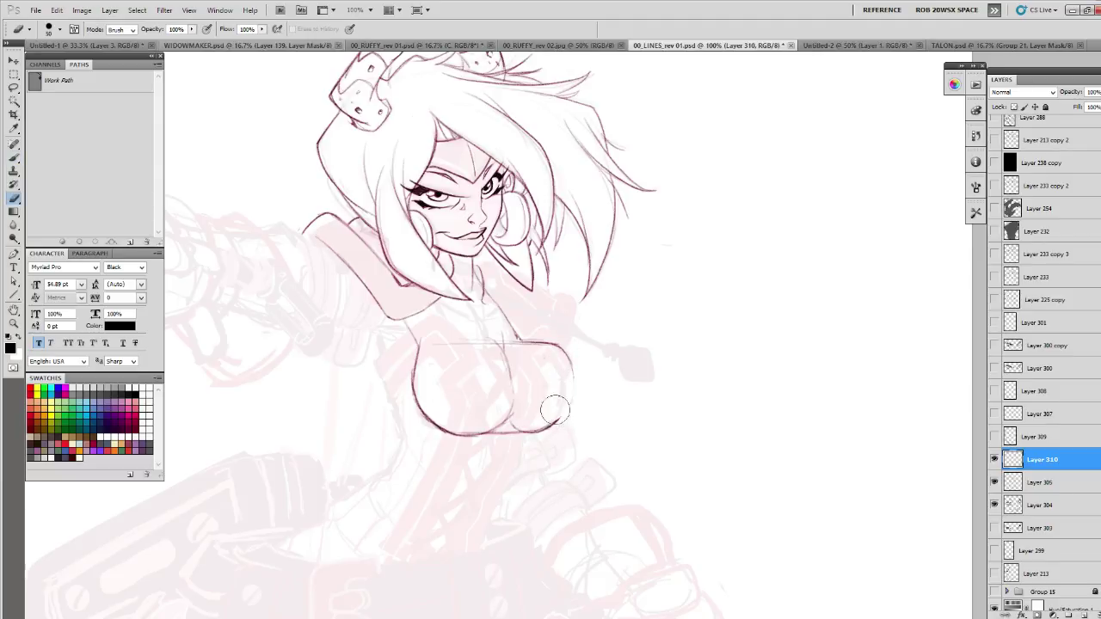
{"action": "key", "text": "b"}
{"action": "mouse_move", "coordinate": [560, 347]}
{"action": "left_mouse_down"}
{"action": "mouse_move", "coordinate": [564, 411]}
{"action": "mouse_move", "coordinate": [551, 428]}
{"action": "mouse_move", "coordinate": [571, 347]}
{"action": "mouse_move", "coordinate": [619, 417]}
{"action": "mouse_move", "coordinate": [564, 414]}
{"action": "mouse_move", "coordinate": [574, 424]}
{"action": "left_mouse_up"}
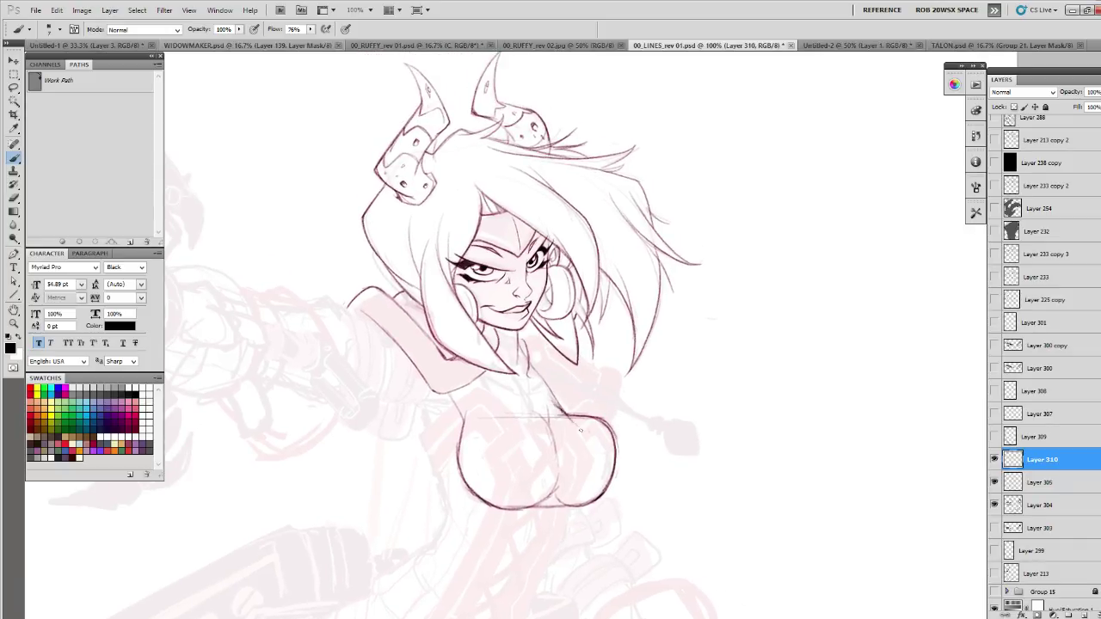
- Draw the shirt-opening lines running from beneath the collar down to the top of the bust
{"action": "mouse_move", "coordinate": [622, 465]}
{"action": "left_mouse_down"}
{"action": "mouse_move", "coordinate": [642, 393]}
{"action": "mouse_move", "coordinate": [624, 369]}
{"action": "mouse_move", "coordinate": [619, 386]}
{"action": "mouse_move", "coordinate": [572, 409]}
{"action": "mouse_move", "coordinate": [481, 363]}
{"action": "mouse_move", "coordinate": [498, 402]}
{"action": "left_mouse_up"}
{"action": "left_click_drag", "start_coordinate": [448, 361], "coordinate": [460, 367]}
{"action": "mouse_move", "coordinate": [456, 362]}
{"action": "left_mouse_down"}
{"action": "mouse_move", "coordinate": [479, 378]}
{"action": "mouse_move", "coordinate": [492, 372]}
{"action": "left_mouse_up"}
{"action": "left_click_drag", "start_coordinate": [491, 375], "coordinate": [465, 406]}
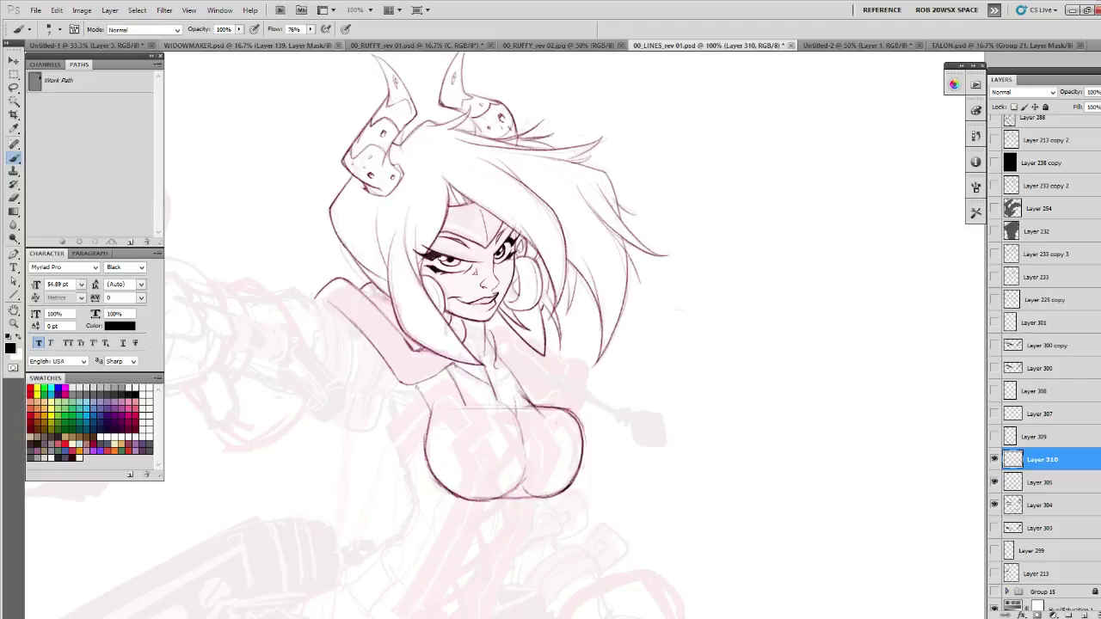
{"action": "scroll", "coordinate": [414, 389], "scroll_direction": "down", "scroll_amount": 1}
{"action": "scroll", "coordinate": [398, 391], "scroll_direction": "up", "scroll_amount": 1}
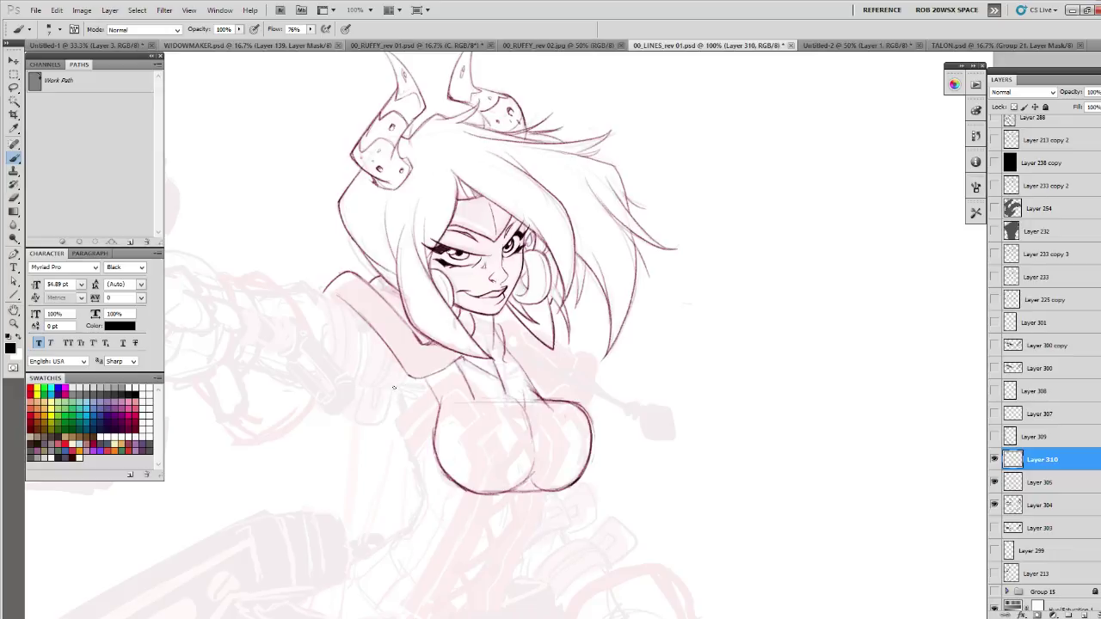
- Draw the armhole corner and the torso's side down to the waist, and add the far side's waist line
{"action": "mouse_move", "coordinate": [459, 377]}
{"action": "left_mouse_down"}
{"action": "mouse_move", "coordinate": [508, 403]}
{"action": "mouse_move", "coordinate": [437, 352]}
{"action": "mouse_move", "coordinate": [426, 365]}
{"action": "left_mouse_up"}
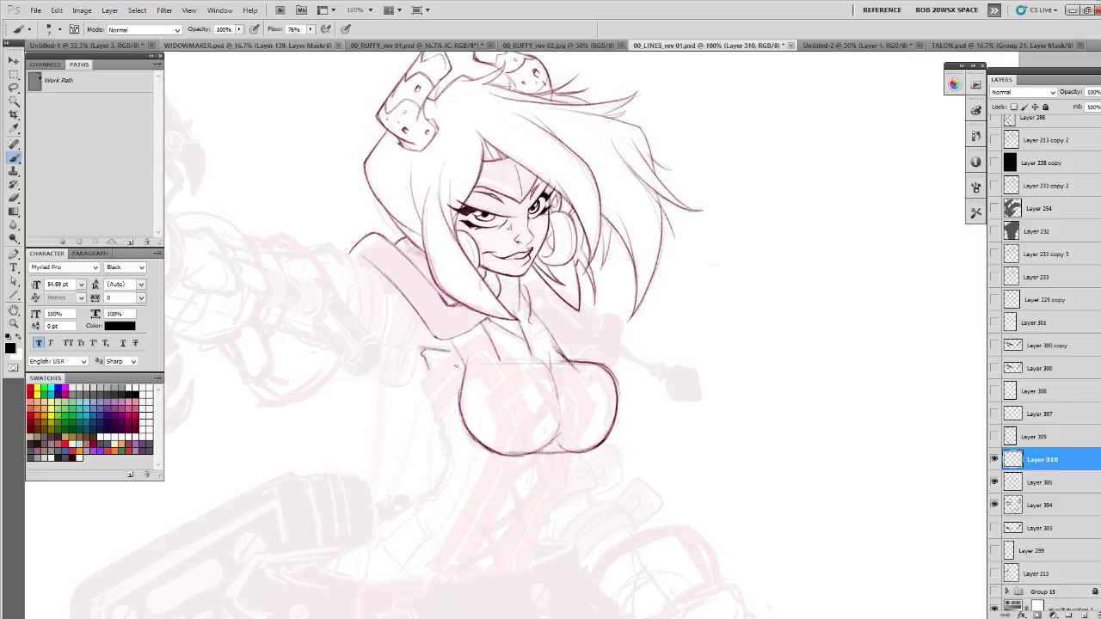
{"action": "left_click_drag", "start_coordinate": [589, 451], "coordinate": [585, 440]}
{"action": "left_click_drag", "start_coordinate": [423, 359], "coordinate": [459, 470]}
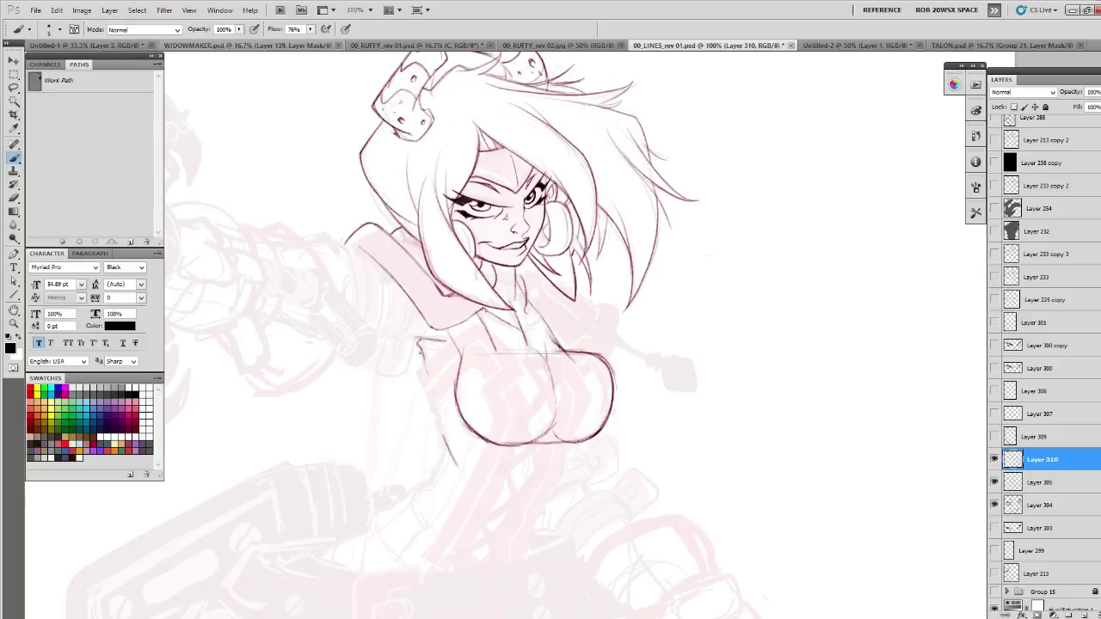
{"action": "mouse_move", "coordinate": [423, 363]}
{"action": "left_mouse_down"}
{"action": "mouse_move", "coordinate": [452, 455]}
{"action": "mouse_move", "coordinate": [442, 431]}
{"action": "mouse_move", "coordinate": [459, 423]}
{"action": "mouse_move", "coordinate": [453, 461]}
{"action": "mouse_move", "coordinate": [419, 494]}
{"action": "mouse_move", "coordinate": [436, 504]}
{"action": "left_mouse_up"}
{"action": "key", "text": "e"}
{"action": "key", "text": "b"}
{"action": "scroll", "coordinate": [633, 521], "scroll_direction": "down", "scroll_amount": 1}
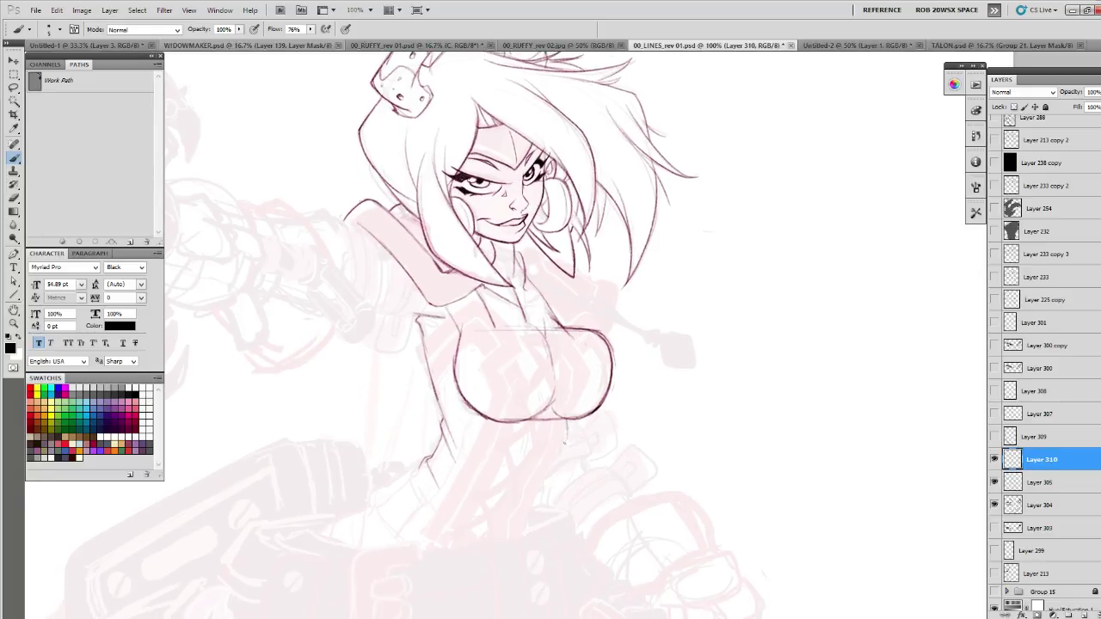
{"action": "mouse_move", "coordinate": [564, 441]}
{"action": "left_mouse_down"}
{"action": "mouse_move", "coordinate": [596, 418]}
{"action": "mouse_move", "coordinate": [545, 502]}
{"action": "mouse_move", "coordinate": [625, 479]}
{"action": "mouse_move", "coordinate": [638, 491]}
{"action": "mouse_move", "coordinate": [533, 445]}
{"action": "left_mouse_up"}
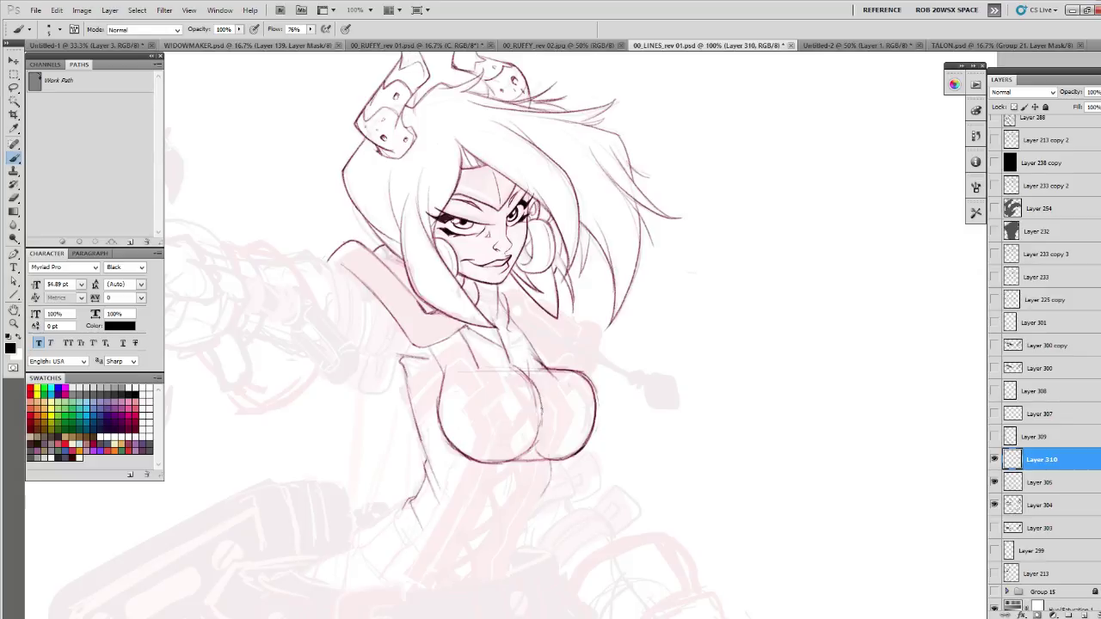
- Erase the rough centre line of the bust and redraw it as a clean, darker inner curve
{"action": "mouse_move", "coordinate": [521, 370]}
{"action": "left_mouse_down"}
{"action": "mouse_move", "coordinate": [536, 429]}
{"action": "mouse_move", "coordinate": [438, 370]}
{"action": "left_mouse_up"}
{"action": "key", "text": "e"}
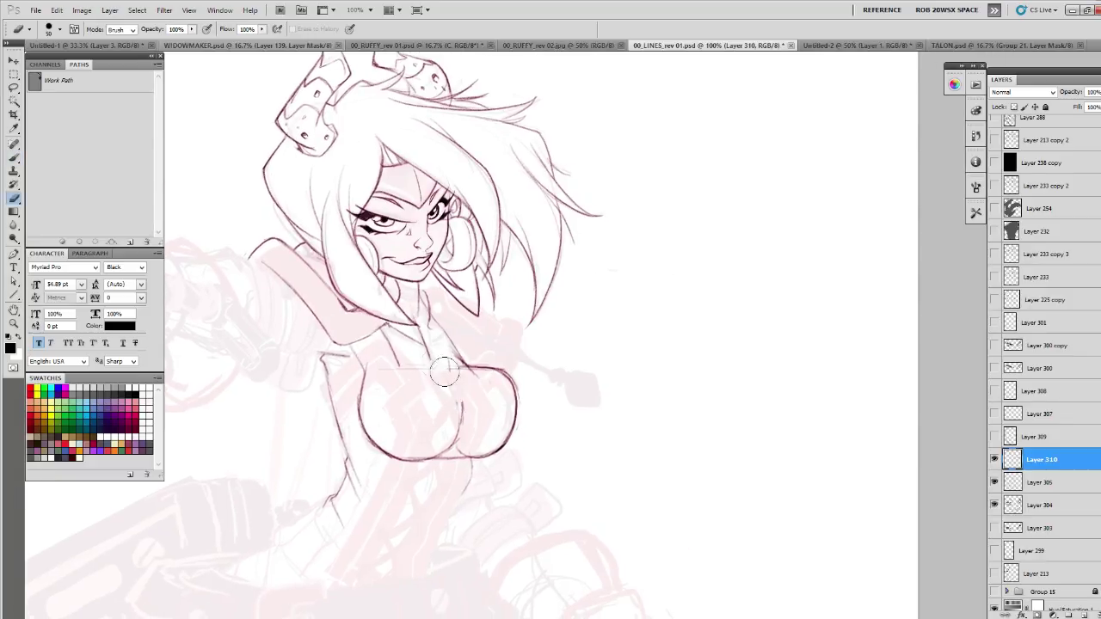
{"action": "key", "text": "b"}
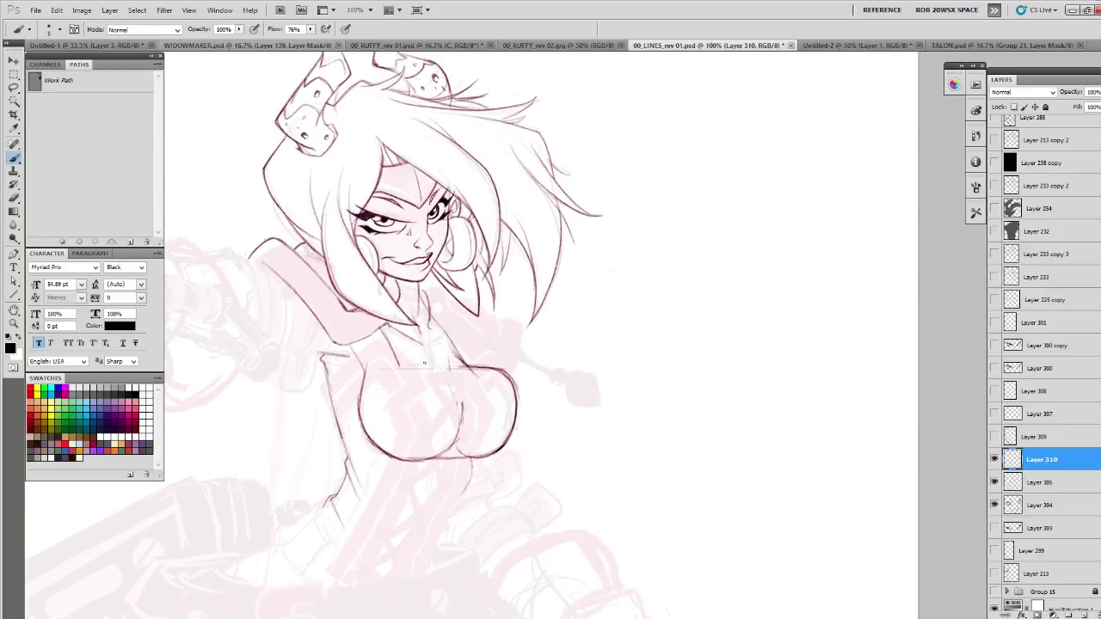
{"action": "left_click_drag", "start_coordinate": [451, 374], "coordinate": [458, 411]}
{"action": "mouse_move", "coordinate": [462, 370]}
{"action": "left_mouse_down"}
{"action": "mouse_move", "coordinate": [451, 442]}
{"action": "mouse_move", "coordinate": [461, 411]}
{"action": "left_mouse_up"}
{"action": "mouse_move", "coordinate": [445, 453]}
{"action": "left_mouse_down"}
{"action": "mouse_move", "coordinate": [462, 411]}
{"action": "mouse_move", "coordinate": [448, 448]}
{"action": "left_mouse_up"}
{"action": "key", "text": "e"}
{"action": "key", "text": "b"}
{"action": "mouse_move", "coordinate": [465, 397]}
{"action": "left_mouse_down"}
{"action": "mouse_move", "coordinate": [460, 422]}
{"action": "mouse_move", "coordinate": [603, 498]}
{"action": "left_mouse_up"}
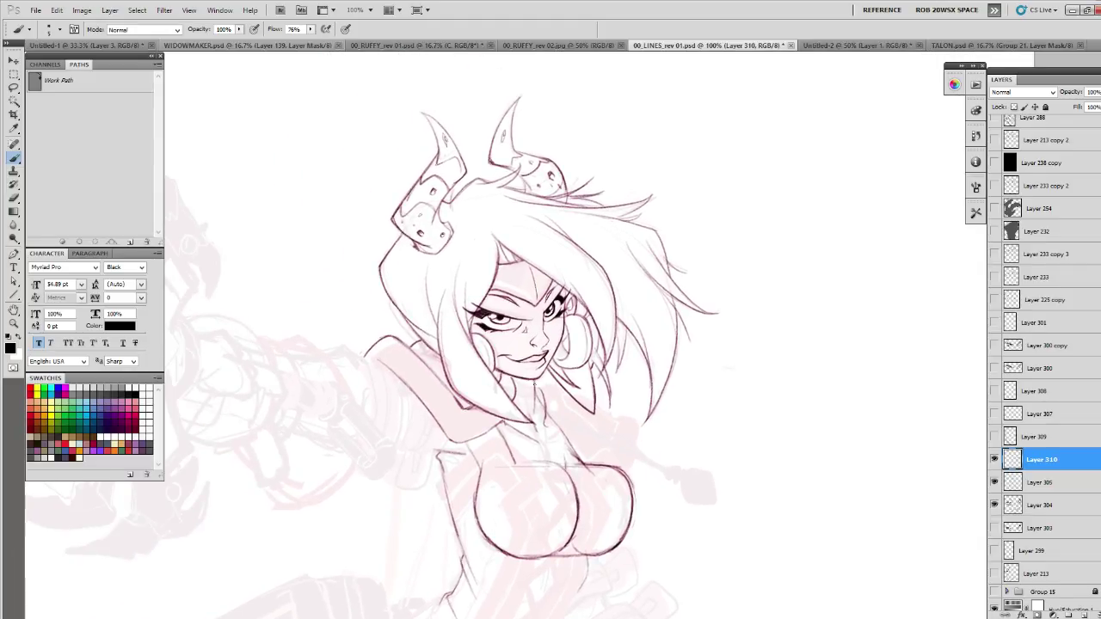
- Touch up the neck line and the collar's shoulder edge, and draw a small slotted screw on the collar's lower corner
{"action": "mouse_move", "coordinate": [530, 420]}
{"action": "left_mouse_down"}
{"action": "mouse_move", "coordinate": [535, 409]}
{"action": "mouse_move", "coordinate": [532, 425]}
{"action": "left_mouse_up"}
{"action": "mouse_move", "coordinate": [703, 478]}
{"action": "left_mouse_down"}
{"action": "mouse_move", "coordinate": [680, 383]}
{"action": "mouse_move", "coordinate": [710, 433]}
{"action": "left_mouse_up"}
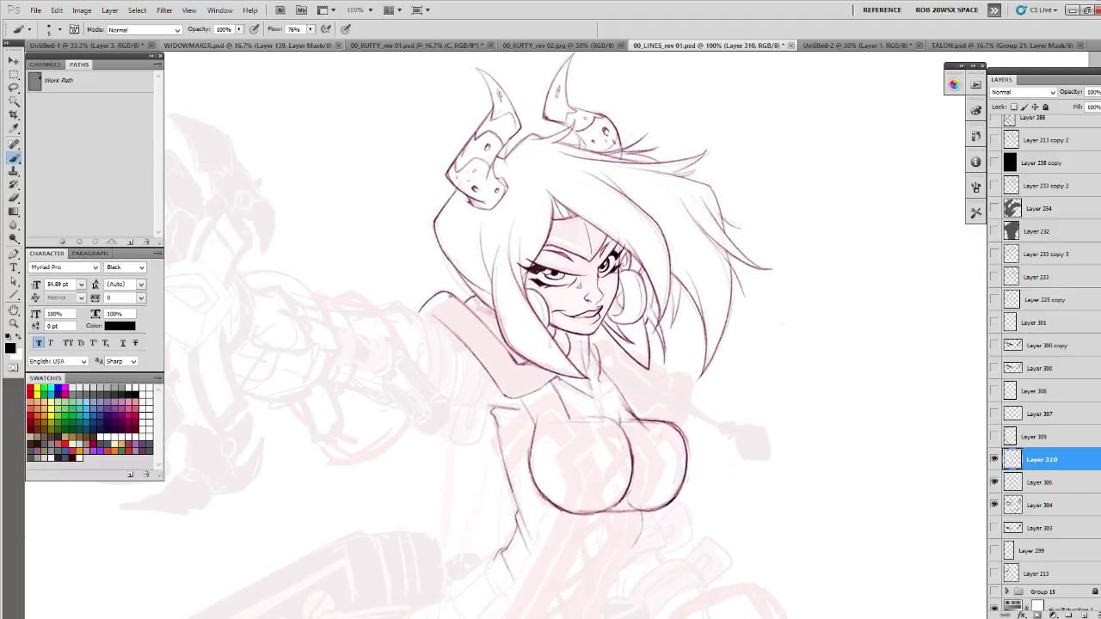
{"action": "left_click_drag", "start_coordinate": [426, 313], "coordinate": [437, 295]}
{"action": "mouse_move", "coordinate": [774, 499]}
{"action": "left_mouse_down"}
{"action": "mouse_move", "coordinate": [690, 442]}
{"action": "mouse_move", "coordinate": [710, 420]}
{"action": "mouse_move", "coordinate": [715, 384]}
{"action": "left_mouse_up"}
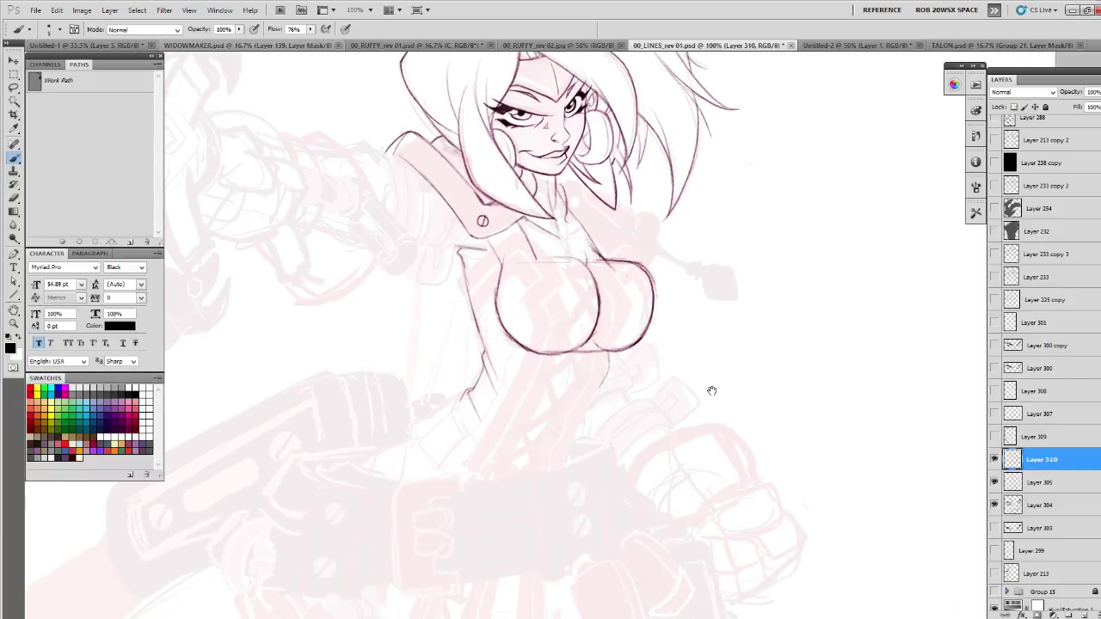
{"action": "left_click_drag", "start_coordinate": [662, 464], "coordinate": [658, 467]}
- Duplicate Layer 310 and hide the original so that the copy is the working layer
{"action": "left_click", "coordinate": [994, 460]}
{"action": "left_click", "coordinate": [994, 460]}
{"action": "key", "text": "e"}
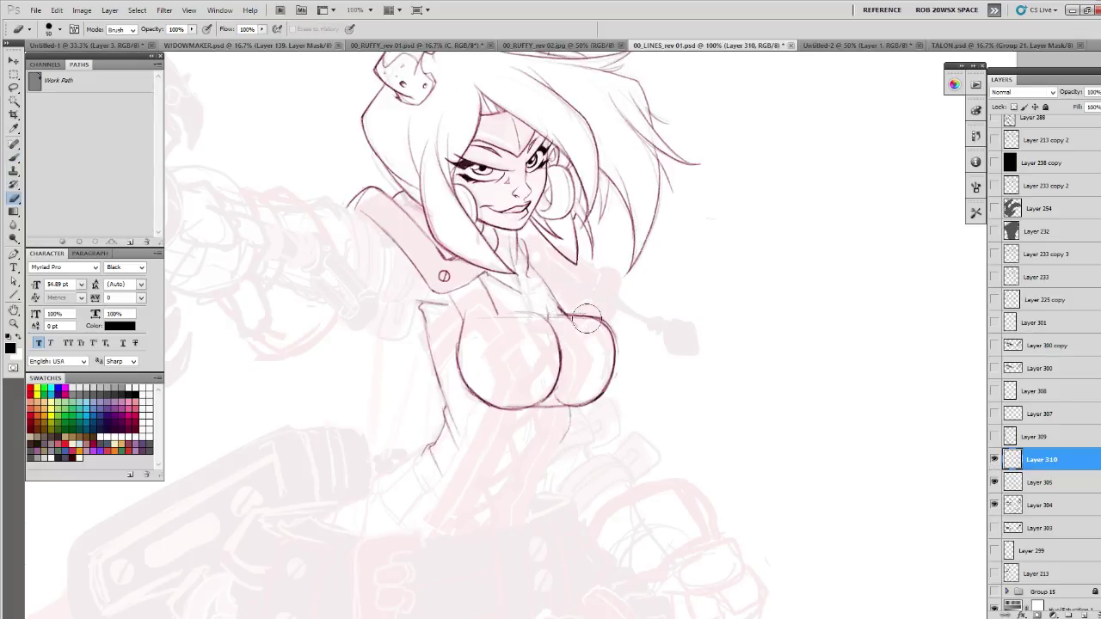
{"action": "key", "text": "ctrl+j"}
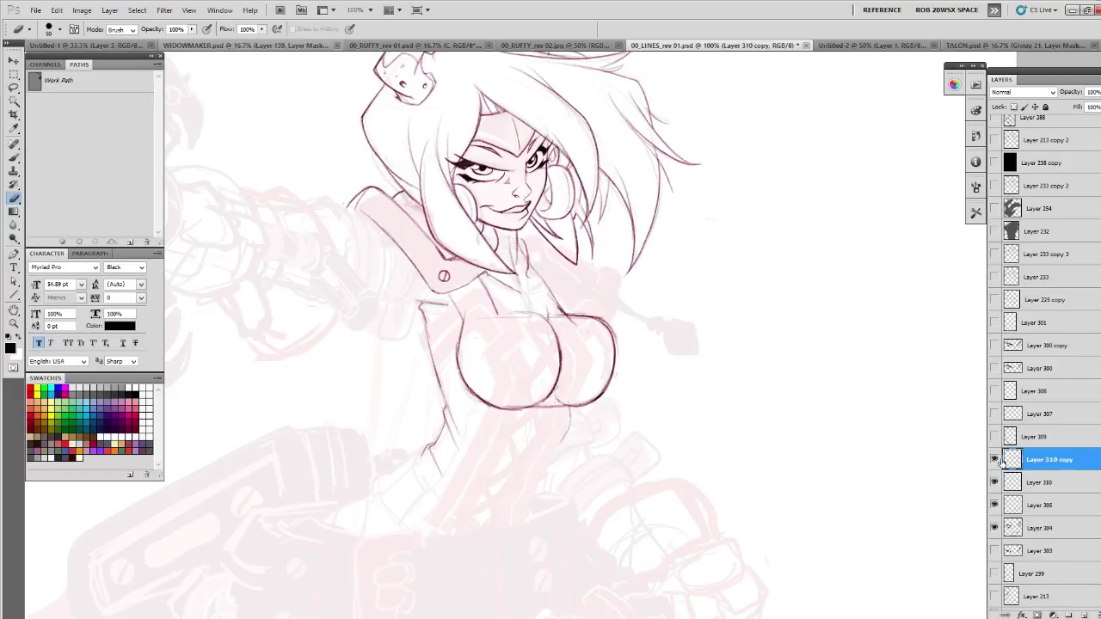
{"action": "left_click", "coordinate": [994, 482]}
- Erase the upper parts of the bust outline on Layer 310 copy
{"action": "mouse_move", "coordinate": [559, 333]}
{"action": "left_mouse_down"}
{"action": "mouse_move", "coordinate": [602, 315]}
{"action": "mouse_move", "coordinate": [562, 324]}
{"action": "left_mouse_up"}
{"action": "mouse_move", "coordinate": [497, 315]}
{"action": "left_mouse_down"}
{"action": "mouse_move", "coordinate": [480, 295]}
{"action": "mouse_move", "coordinate": [452, 341]}
{"action": "left_mouse_up"}
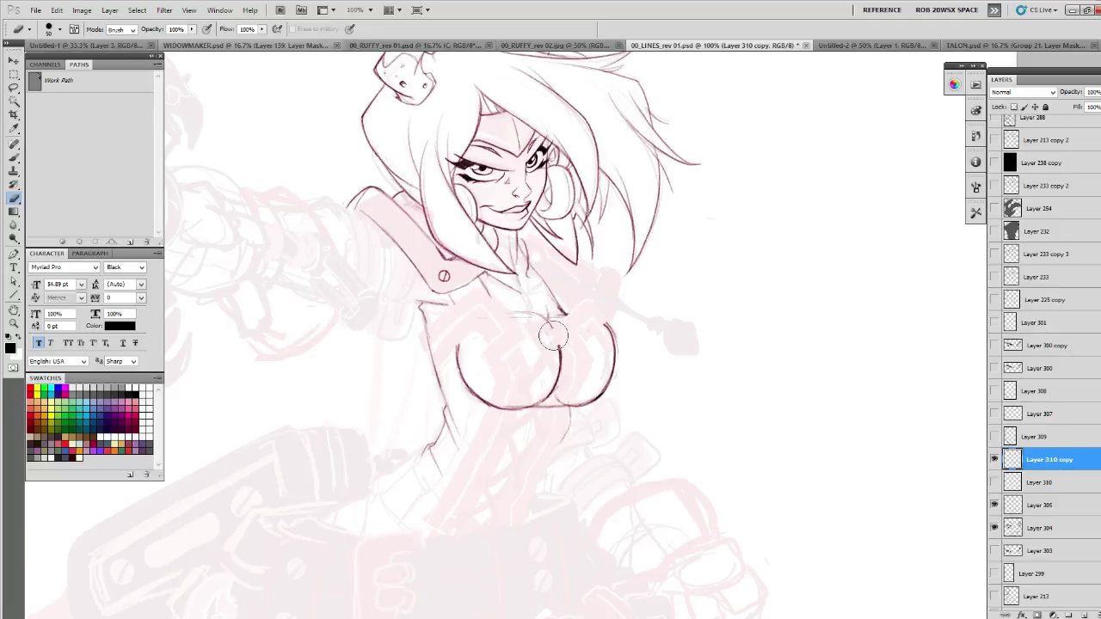
{"action": "mouse_move", "coordinate": [516, 361]}
{"action": "left_mouse_down"}
{"action": "mouse_move", "coordinate": [488, 387]}
{"action": "mouse_move", "coordinate": [431, 352]}
{"action": "left_mouse_up"}
{"action": "key", "text": "b"}
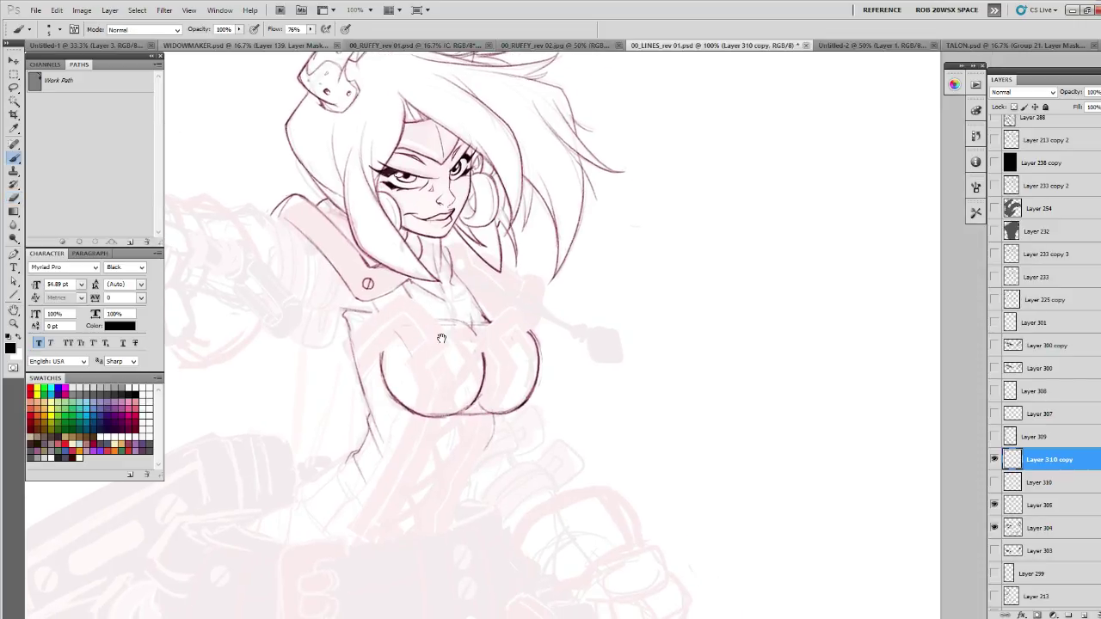
- Redraw the neckline between the bust curves and draw the angular corset trim on the near side of the chest
{"action": "left_click_drag", "start_coordinate": [408, 310], "coordinate": [407, 317]}
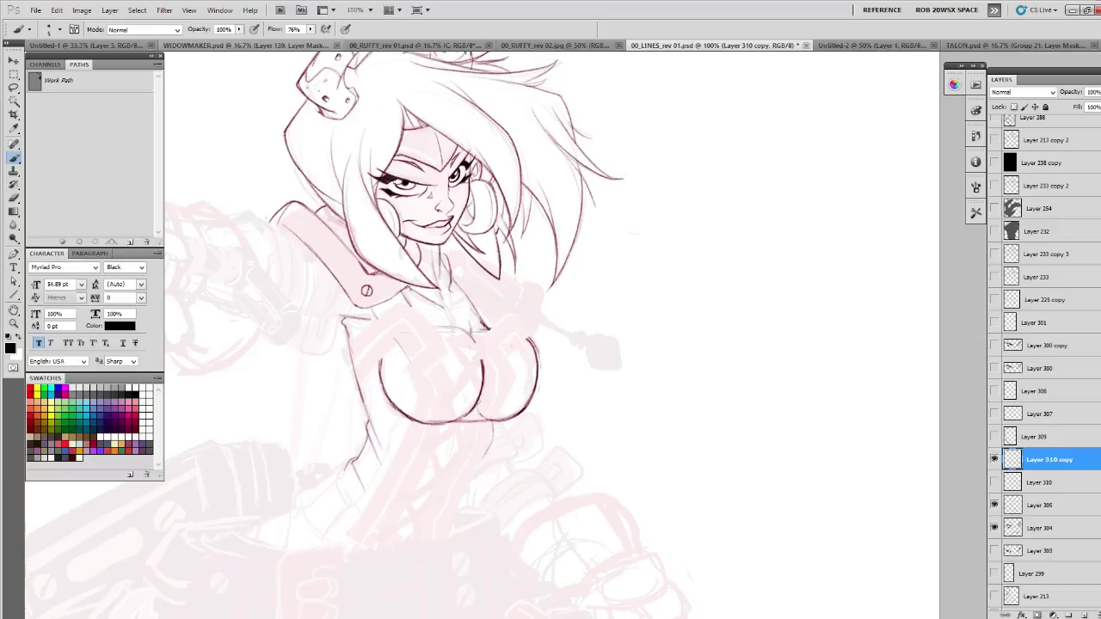
{"action": "left_click_drag", "start_coordinate": [422, 313], "coordinate": [351, 314]}
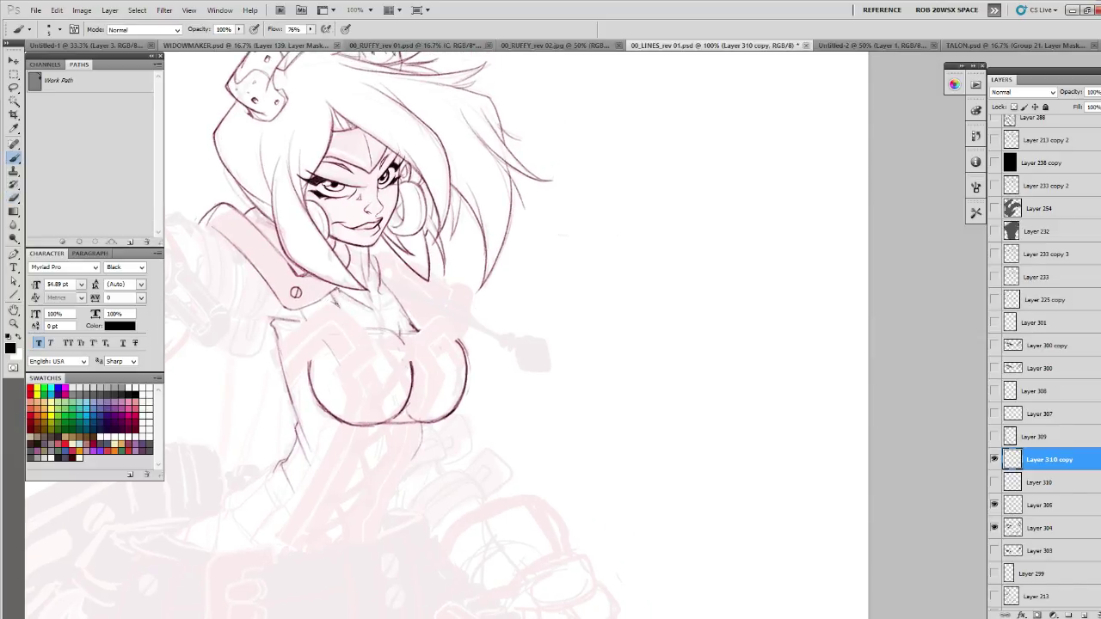
{"action": "mouse_move", "coordinate": [374, 337]}
{"action": "left_mouse_down"}
{"action": "mouse_move", "coordinate": [356, 374]}
{"action": "mouse_move", "coordinate": [372, 349]}
{"action": "mouse_move", "coordinate": [333, 367]}
{"action": "mouse_move", "coordinate": [345, 394]}
{"action": "mouse_move", "coordinate": [328, 365]}
{"action": "mouse_move", "coordinate": [346, 394]}
{"action": "left_mouse_up"}
{"action": "left_click_drag", "start_coordinate": [382, 360], "coordinate": [416, 337]}
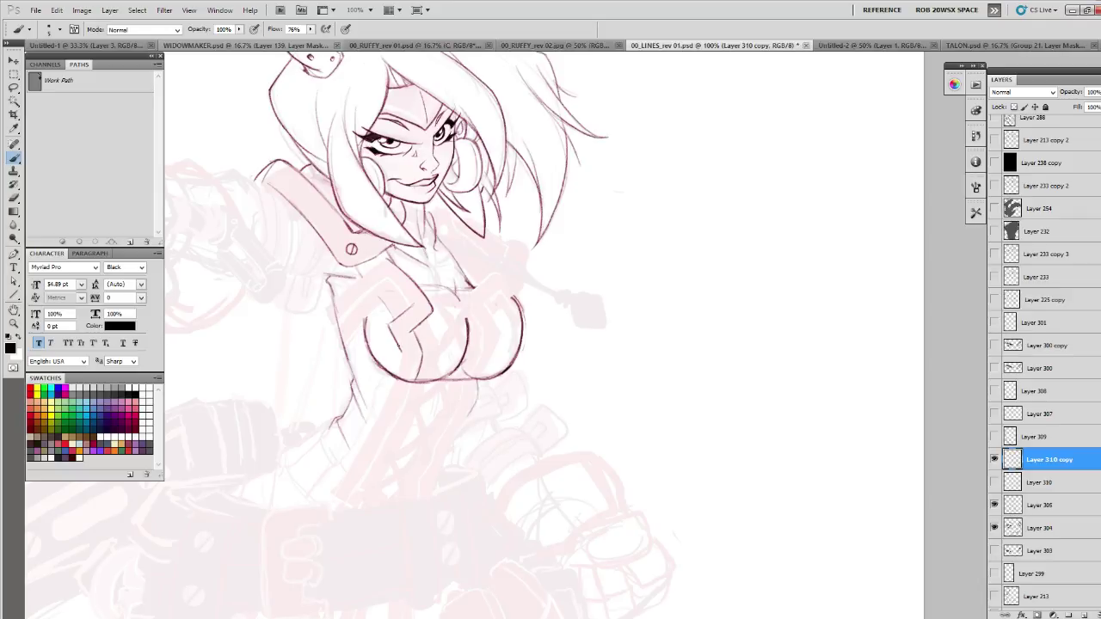
- Clean the bust line under the trim and extend the trim band's two edges down the torso to the belt
{"action": "key", "text": "e"}
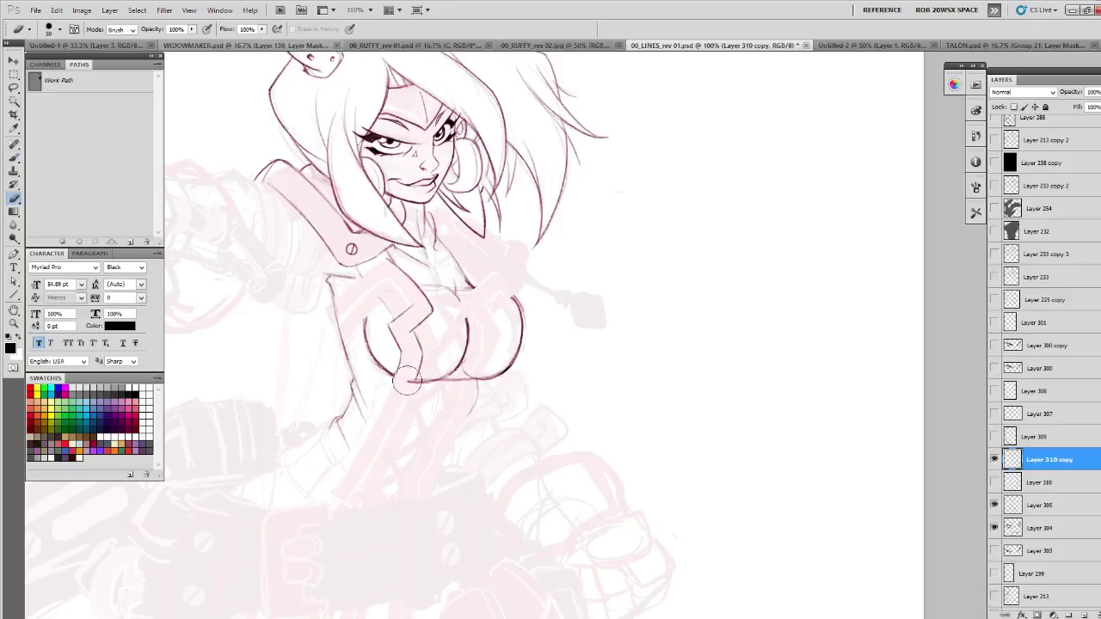
{"action": "key", "text": "b"}
{"action": "mouse_move", "coordinate": [420, 380]}
{"action": "left_mouse_down"}
{"action": "mouse_move", "coordinate": [522, 374]}
{"action": "mouse_move", "coordinate": [457, 478]}
{"action": "left_mouse_up"}
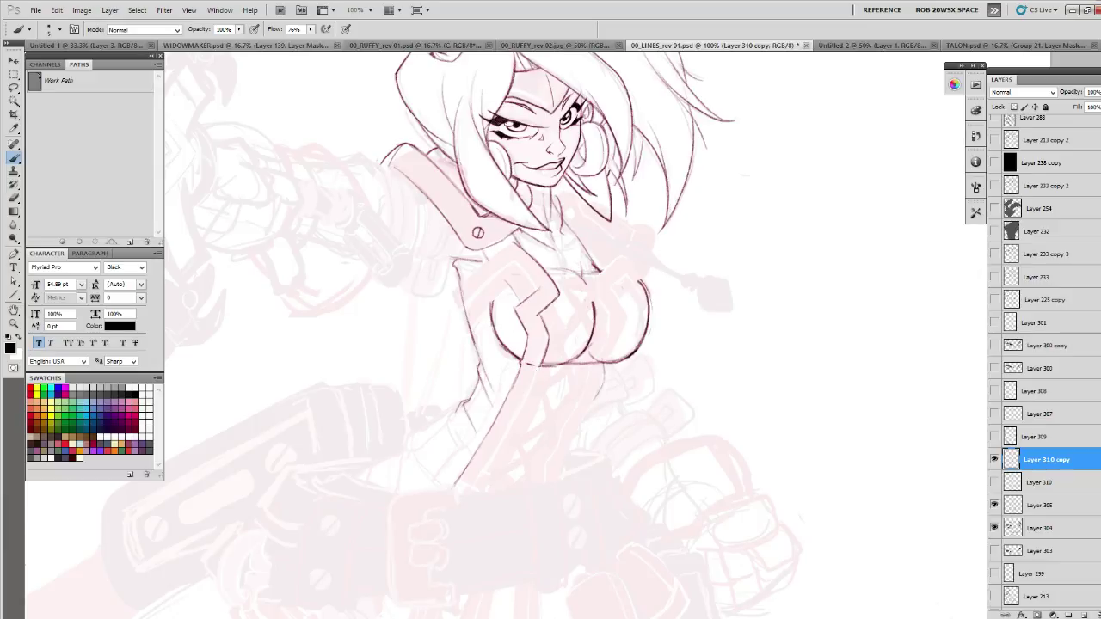
{"action": "left_click_drag", "start_coordinate": [535, 377], "coordinate": [500, 443]}
{"action": "left_click_drag", "start_coordinate": [527, 394], "coordinate": [472, 486]}
{"action": "left_click_drag", "start_coordinate": [525, 364], "coordinate": [344, 442]}
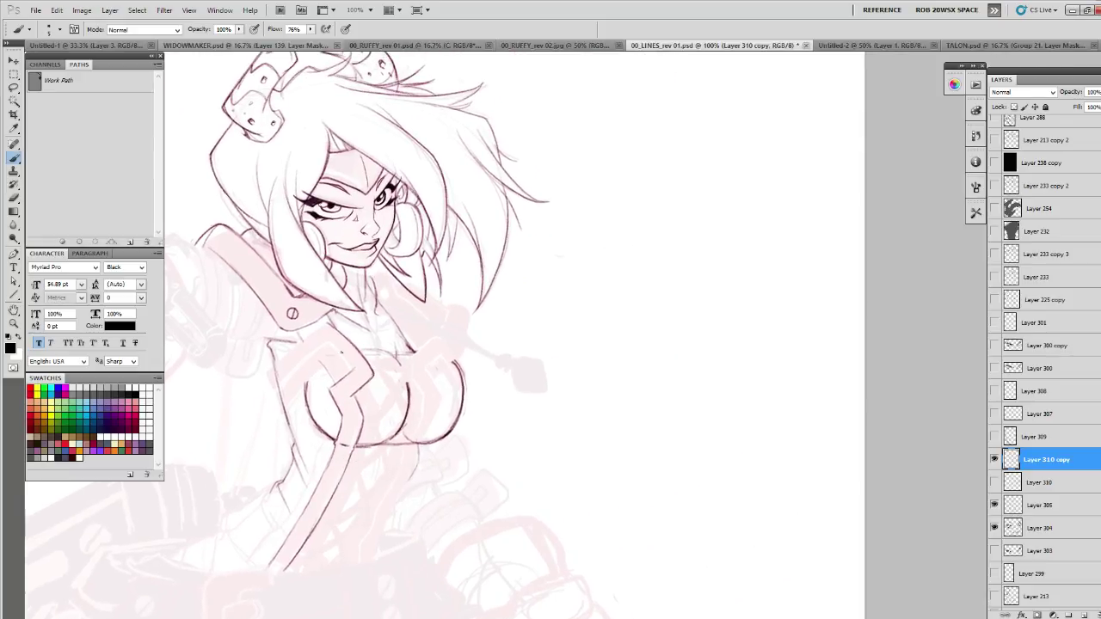
- Draw the trim band's inner and outer edges across the upper chest and close its end at the armhole
{"action": "left_click_drag", "start_coordinate": [332, 346], "coordinate": [351, 312]}
{"action": "key", "text": "e"}
{"action": "key", "text": "b"}
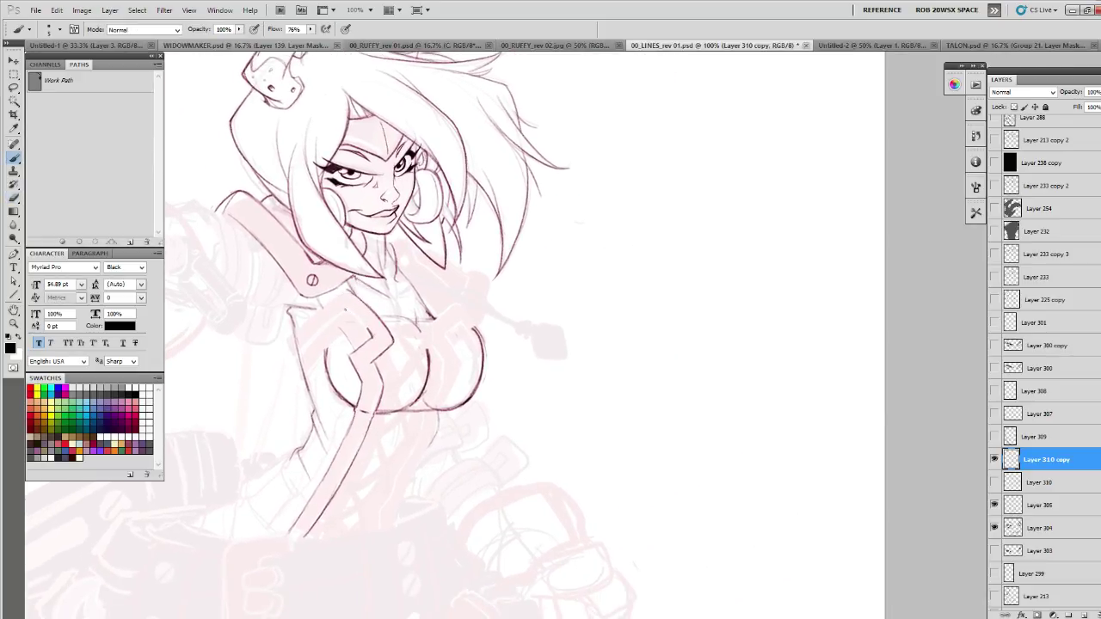
{"action": "mouse_move", "coordinate": [355, 312]}
{"action": "left_mouse_down"}
{"action": "mouse_move", "coordinate": [372, 298]}
{"action": "mouse_move", "coordinate": [332, 330]}
{"action": "mouse_move", "coordinate": [364, 300]}
{"action": "mouse_move", "coordinate": [330, 310]}
{"action": "mouse_move", "coordinate": [361, 285]}
{"action": "mouse_move", "coordinate": [411, 325]}
{"action": "left_mouse_up"}
{"action": "key", "text": "e"}
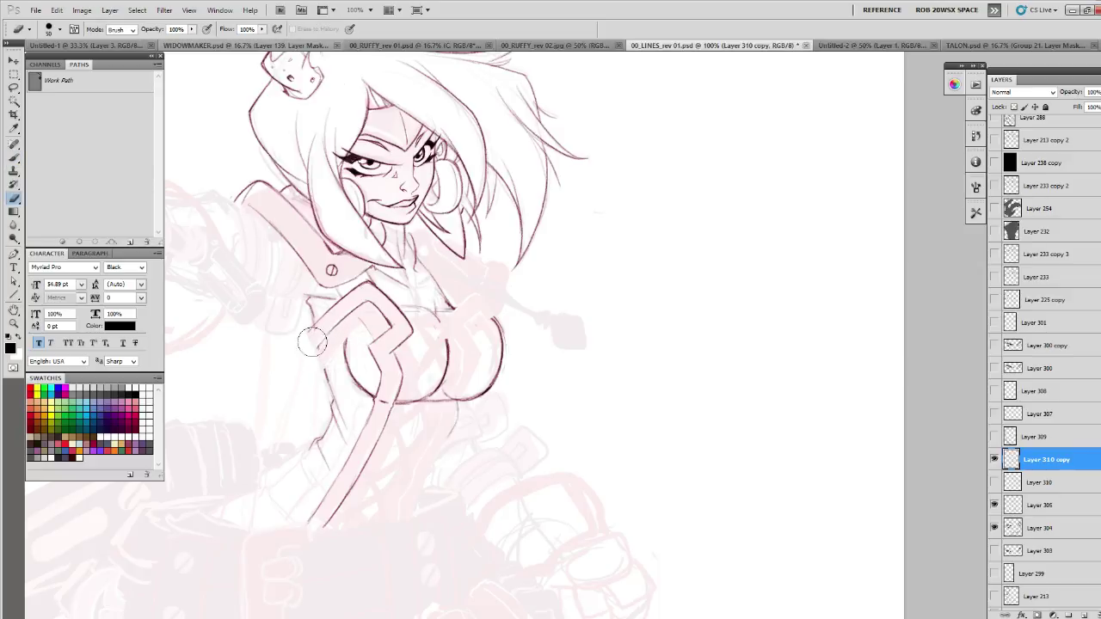
{"action": "key", "text": "b"}
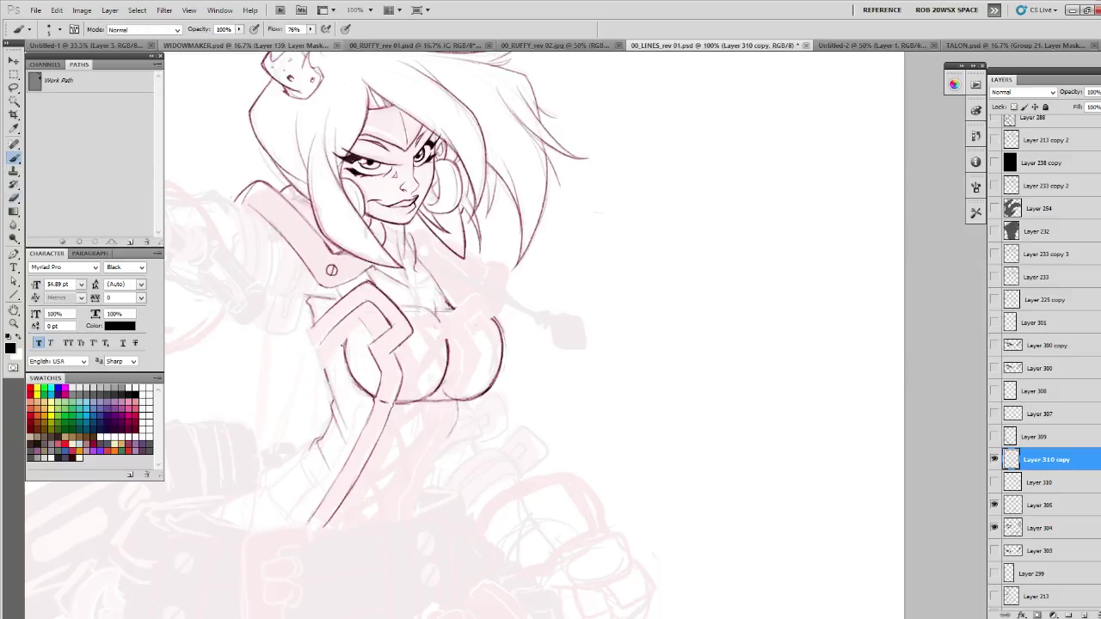
{"action": "mouse_move", "coordinate": [322, 370]}
{"action": "left_mouse_down"}
{"action": "mouse_move", "coordinate": [361, 326]}
{"action": "mouse_move", "coordinate": [373, 342]}
{"action": "mouse_move", "coordinate": [318, 347]}
{"action": "mouse_move", "coordinate": [318, 370]}
{"action": "left_mouse_up"}
{"action": "key", "text": "e"}
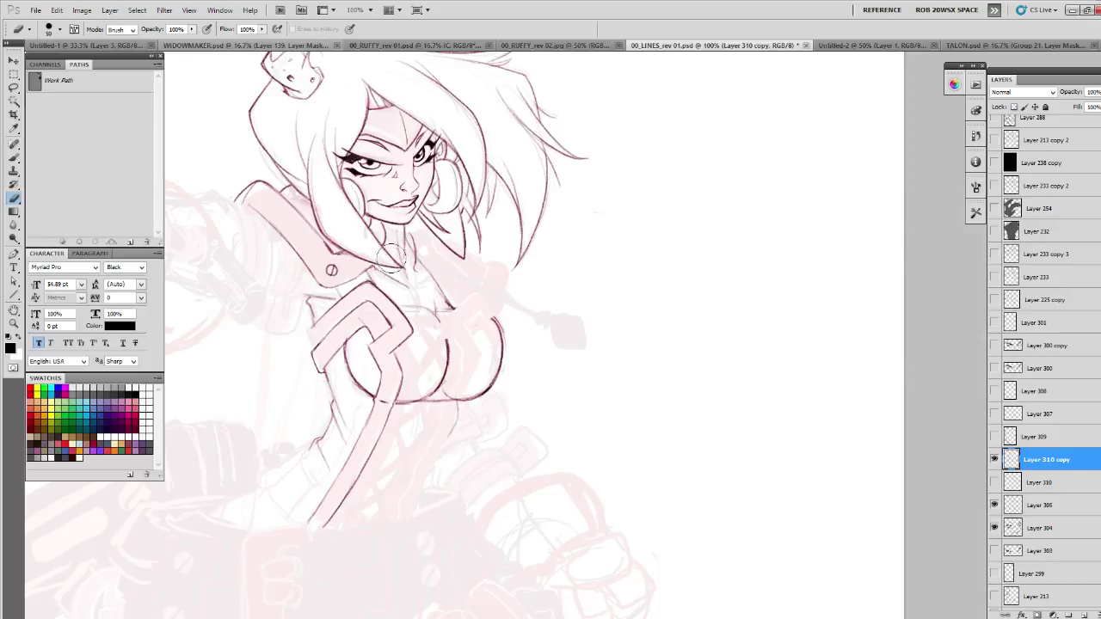
- Connect the armhole edge to the trim band and strengthen the torso's side line below it
{"action": "key", "text": "b"}
{"action": "scroll", "coordinate": [400, 259], "scroll_direction": "left", "scroll_amount": 3}
{"action": "scroll", "coordinate": [400, 259], "scroll_direction": "down", "scroll_amount": 2}
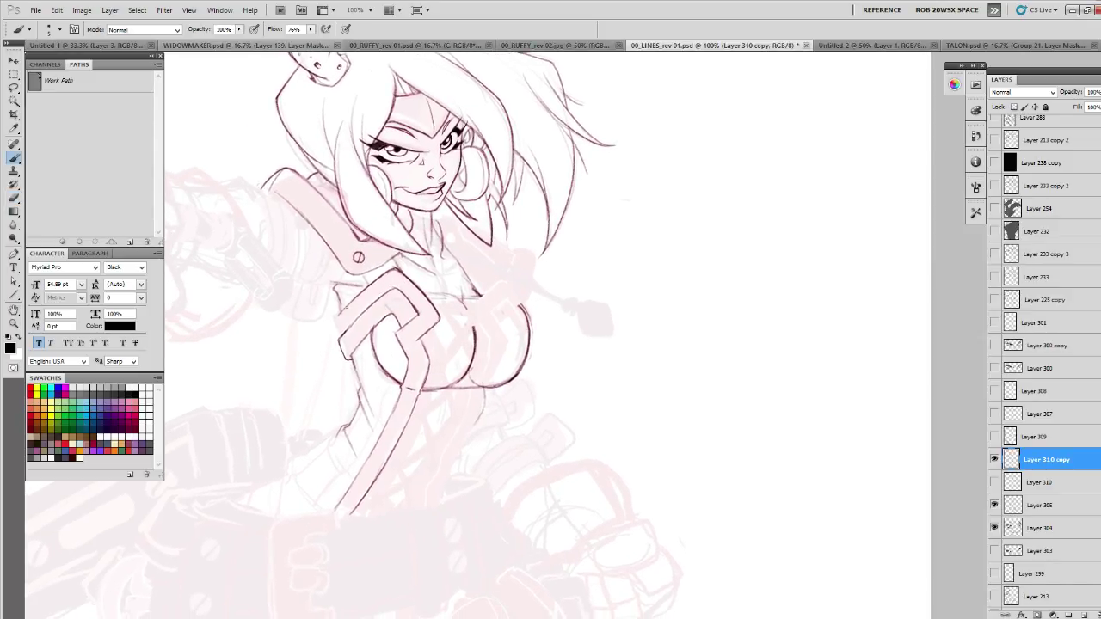
{"action": "mouse_move", "coordinate": [348, 305]}
{"action": "left_mouse_down"}
{"action": "mouse_move", "coordinate": [338, 338]}
{"action": "mouse_move", "coordinate": [353, 300]}
{"action": "left_mouse_up"}
{"action": "left_click_drag", "start_coordinate": [366, 405], "coordinate": [376, 417]}
{"action": "left_click_drag", "start_coordinate": [357, 375], "coordinate": [366, 400]}
- Refine the collarbone lines at the base of the neck and erase the upper end of the curve between the breasts
{"action": "left_click_drag", "start_coordinate": [451, 232], "coordinate": [419, 306]}
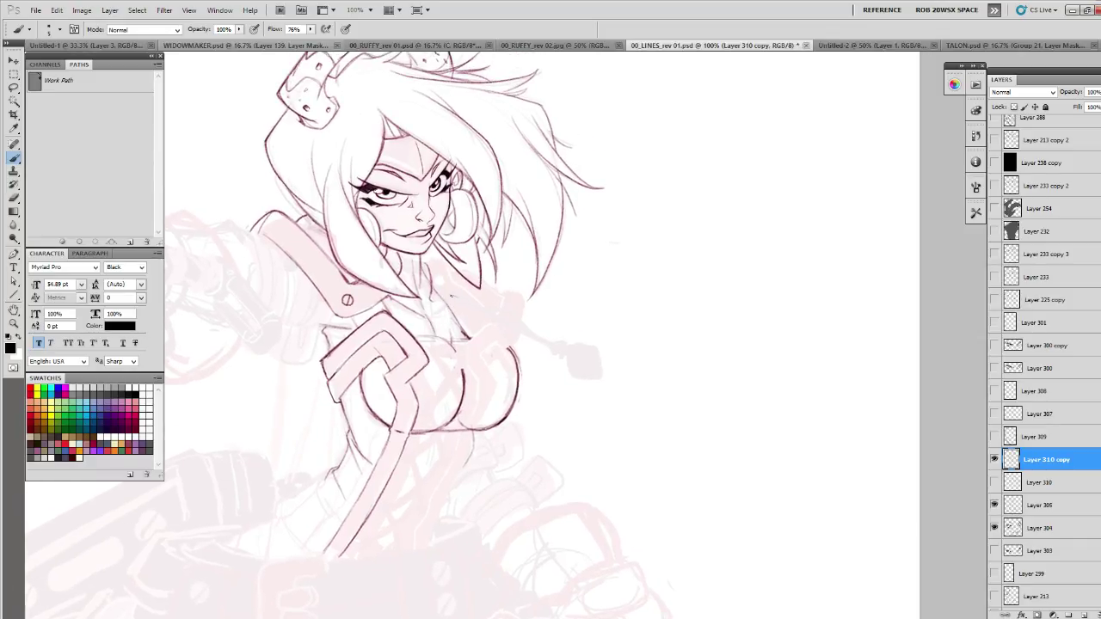
{"action": "left_click_drag", "start_coordinate": [428, 313], "coordinate": [422, 303]}
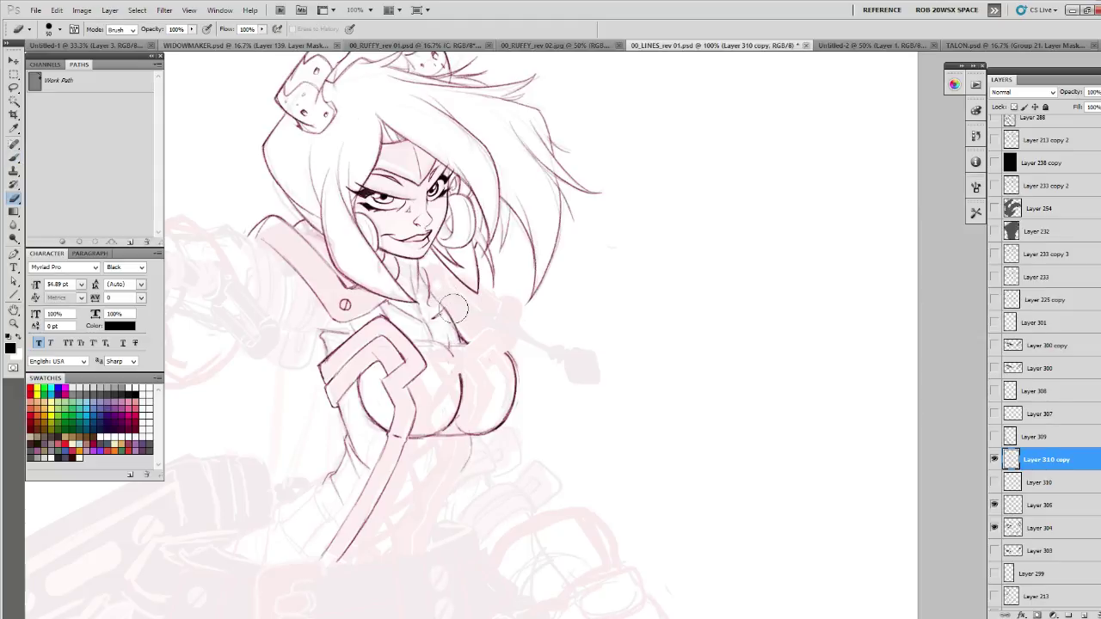
{"action": "left_click_drag", "start_coordinate": [467, 315], "coordinate": [459, 323]}
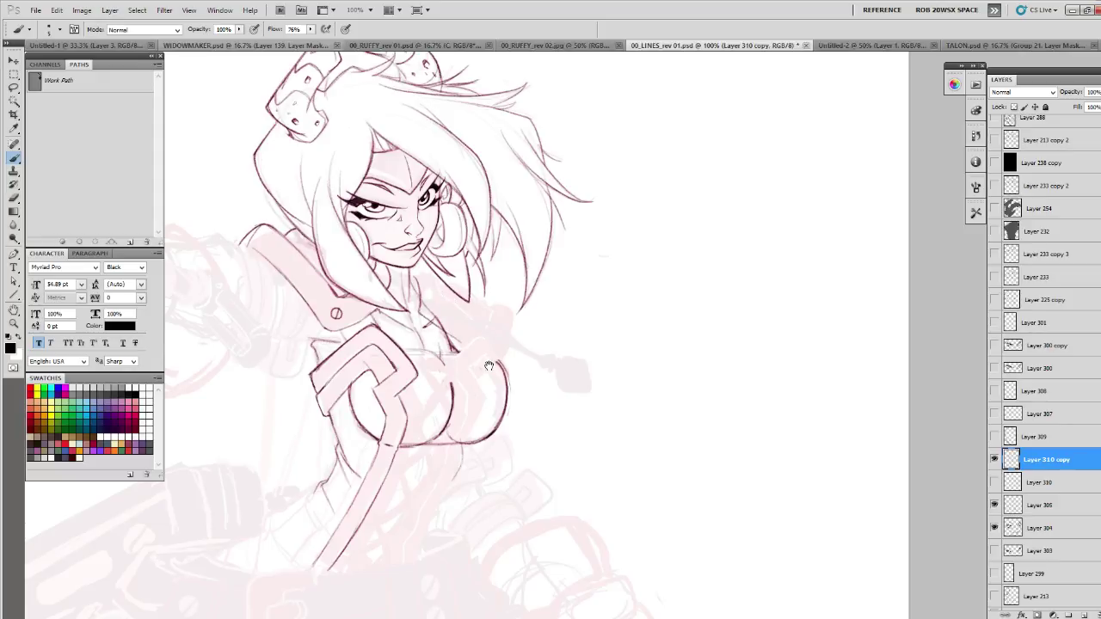
{"action": "key", "text": "e"}
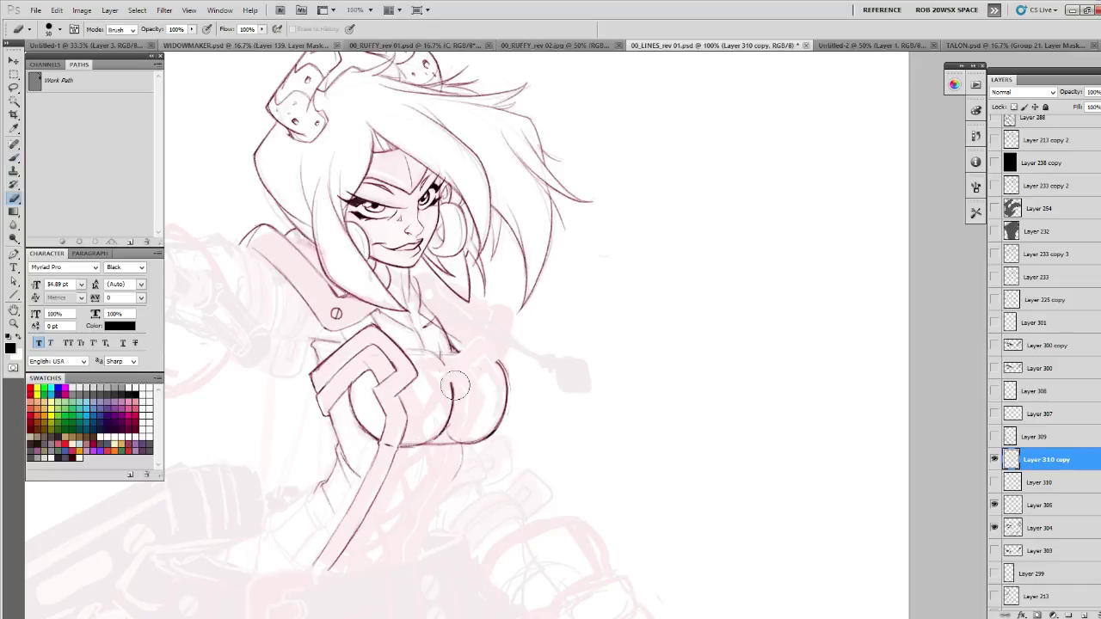
{"action": "key", "text": "b"}
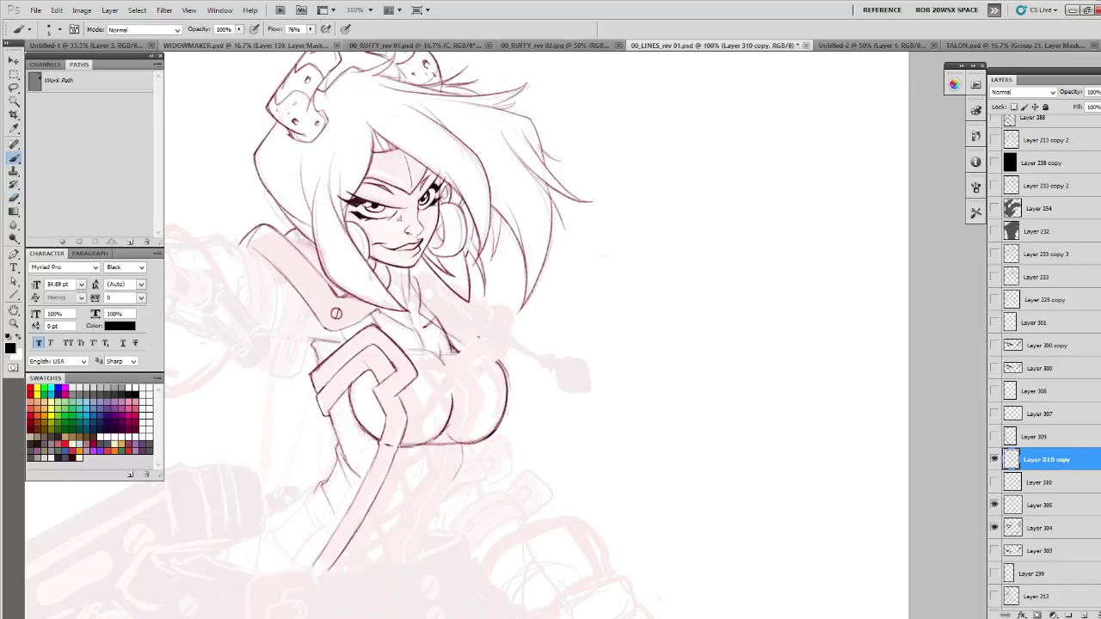
- Draw the angular corset trim's edges over the far breast, running from the neckline down to the underbust line
{"action": "mouse_move", "coordinate": [450, 366]}
{"action": "left_mouse_down"}
{"action": "mouse_move", "coordinate": [402, 318]}
{"action": "mouse_move", "coordinate": [419, 381]}
{"action": "mouse_move", "coordinate": [406, 394]}
{"action": "left_mouse_up"}
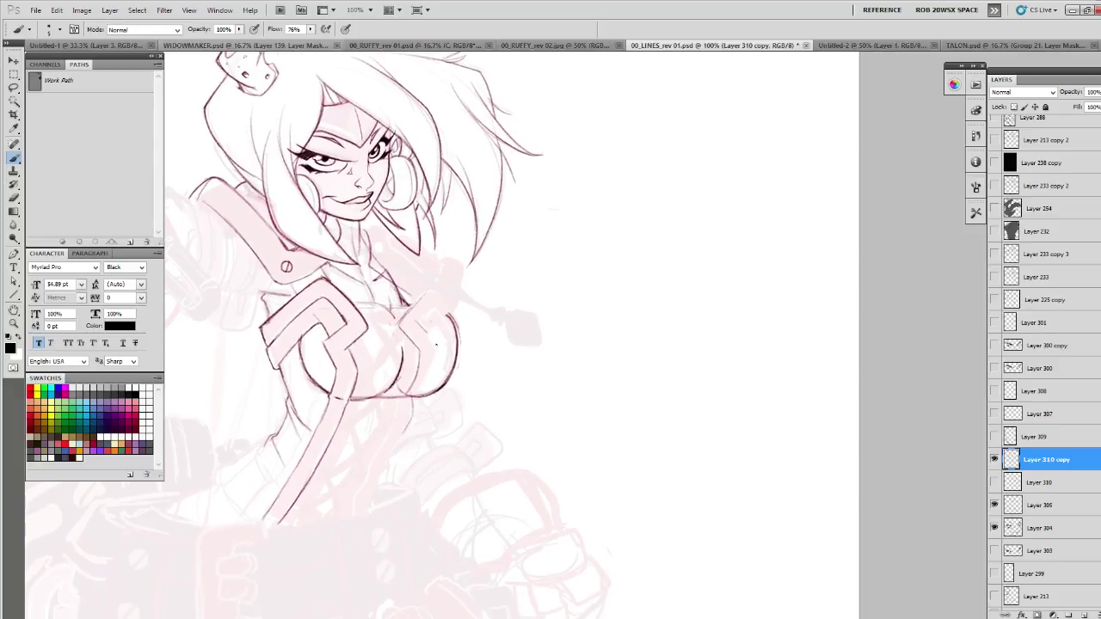
{"action": "mouse_move", "coordinate": [436, 343]}
{"action": "left_mouse_down"}
{"action": "mouse_move", "coordinate": [603, 302]}
{"action": "mouse_move", "coordinate": [586, 355]}
{"action": "mouse_move", "coordinate": [603, 301]}
{"action": "mouse_move", "coordinate": [582, 282]}
{"action": "left_mouse_up"}
{"action": "key", "text": "e"}
{"action": "mouse_move", "coordinate": [599, 322]}
{"action": "left_mouse_down"}
{"action": "mouse_move", "coordinate": [594, 344]}
{"action": "mouse_move", "coordinate": [602, 301]}
{"action": "mouse_move", "coordinate": [590, 344]}
{"action": "left_mouse_up"}
{"action": "key", "text": "b"}
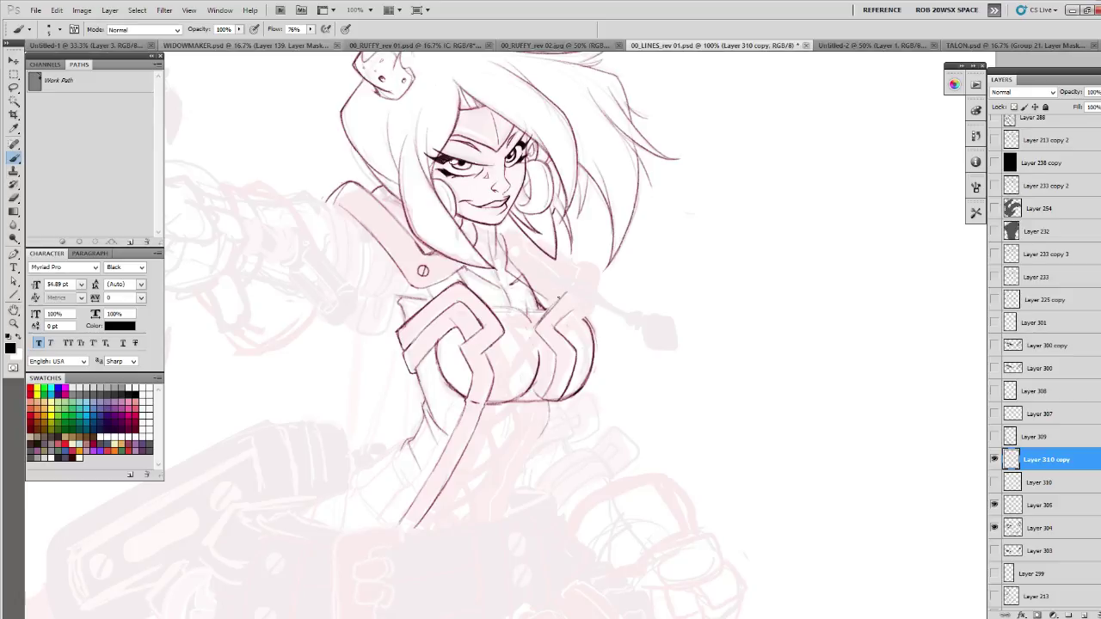
{"action": "key", "text": "e"}
{"action": "key", "text": "b"}
- Erase the bust outline overlapping the far trim, then draw the trim's bent outer section and close its end at the armhole
{"action": "mouse_move", "coordinate": [555, 303]}
{"action": "left_mouse_down"}
{"action": "mouse_move", "coordinate": [391, 244]}
{"action": "mouse_move", "coordinate": [399, 235]}
{"action": "mouse_move", "coordinate": [422, 252]}
{"action": "left_mouse_up"}
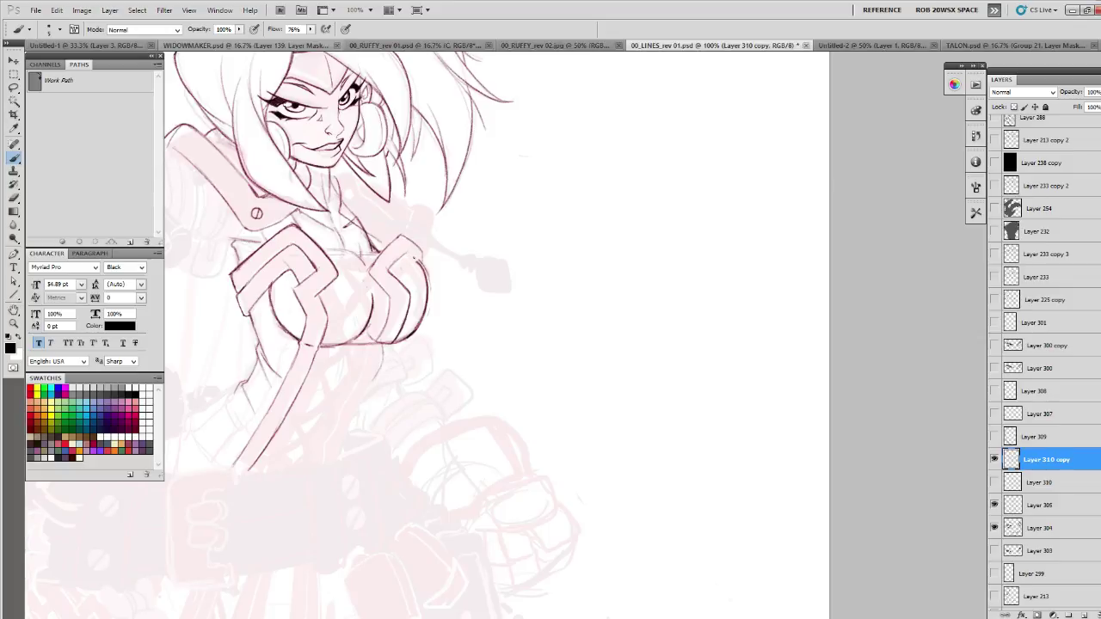
{"action": "key", "text": "ctrl+z"}
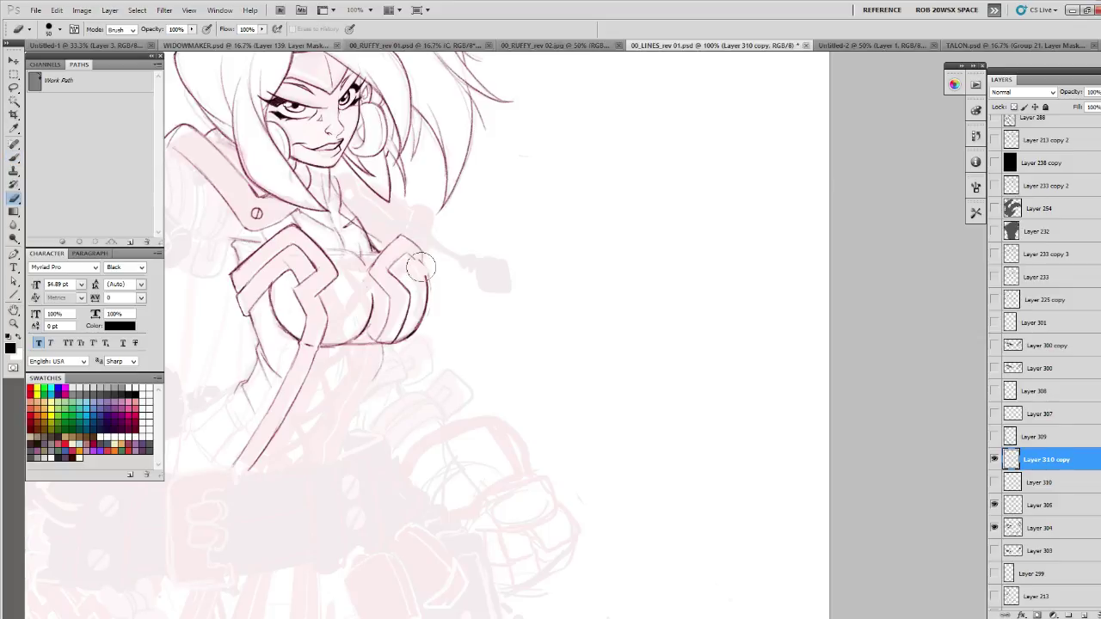
{"action": "left_click_drag", "start_coordinate": [408, 253], "coordinate": [427, 273]}
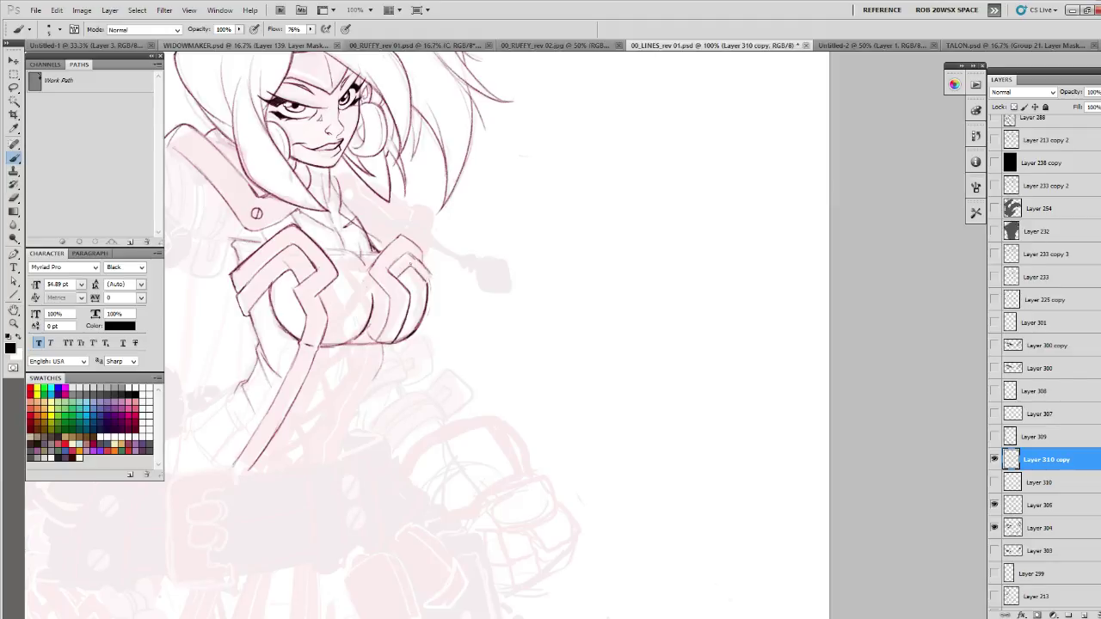
{"action": "key", "text": "e"}
{"action": "key", "text": "b"}
{"action": "left_click_drag", "start_coordinate": [421, 256], "coordinate": [433, 275]}
{"action": "mouse_move", "coordinate": [404, 236]}
{"action": "left_mouse_down"}
{"action": "mouse_move", "coordinate": [430, 243]}
{"action": "mouse_move", "coordinate": [412, 245]}
{"action": "mouse_move", "coordinate": [434, 235]}
{"action": "mouse_move", "coordinate": [420, 245]}
{"action": "mouse_move", "coordinate": [428, 288]}
{"action": "mouse_move", "coordinate": [403, 256]}
{"action": "mouse_move", "coordinate": [389, 274]}
{"action": "left_mouse_up"}
{"action": "mouse_move", "coordinate": [399, 284]}
{"action": "left_mouse_down"}
{"action": "mouse_move", "coordinate": [439, 263]}
{"action": "mouse_move", "coordinate": [430, 257]}
{"action": "left_mouse_up"}
{"action": "left_click_drag", "start_coordinate": [473, 225], "coordinate": [477, 228]}
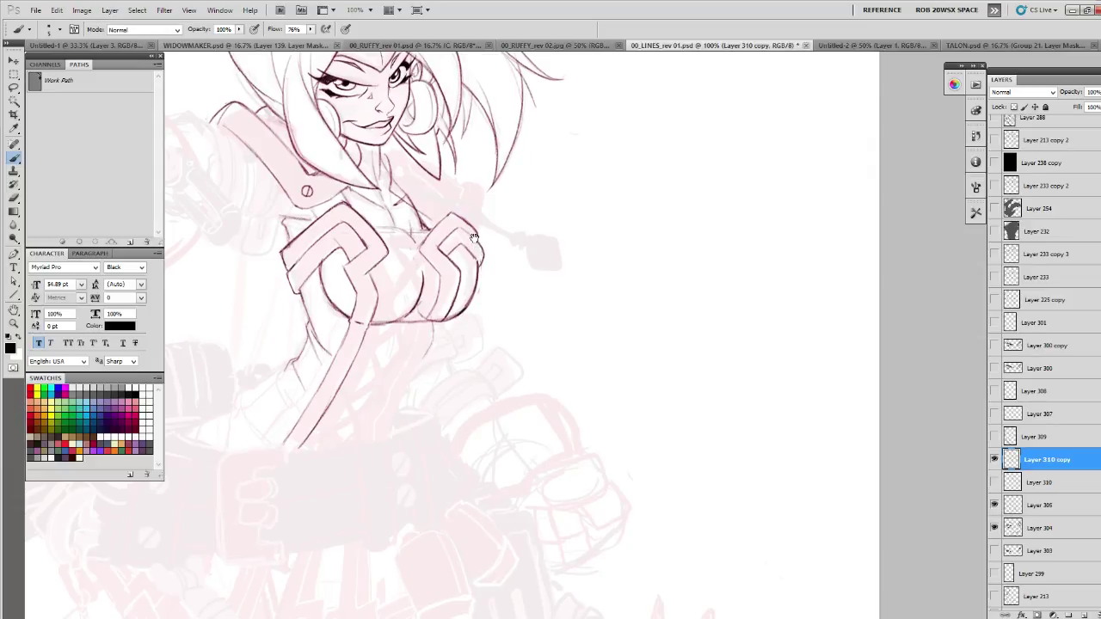
- Clean up the lines inside the far trim and extend its two edges from the underbust line down the torso
{"action": "key", "text": "e"}
{"action": "mouse_move", "coordinate": [445, 258]}
{"action": "left_mouse_down"}
{"action": "mouse_move", "coordinate": [468, 241]}
{"action": "mouse_move", "coordinate": [451, 256]}
{"action": "mouse_move", "coordinate": [456, 241]}
{"action": "mouse_move", "coordinate": [473, 250]}
{"action": "mouse_move", "coordinate": [464, 258]}
{"action": "mouse_move", "coordinate": [443, 238]}
{"action": "mouse_move", "coordinate": [515, 250]}
{"action": "left_mouse_up"}
{"action": "key", "text": "b"}
{"action": "key", "text": "e"}
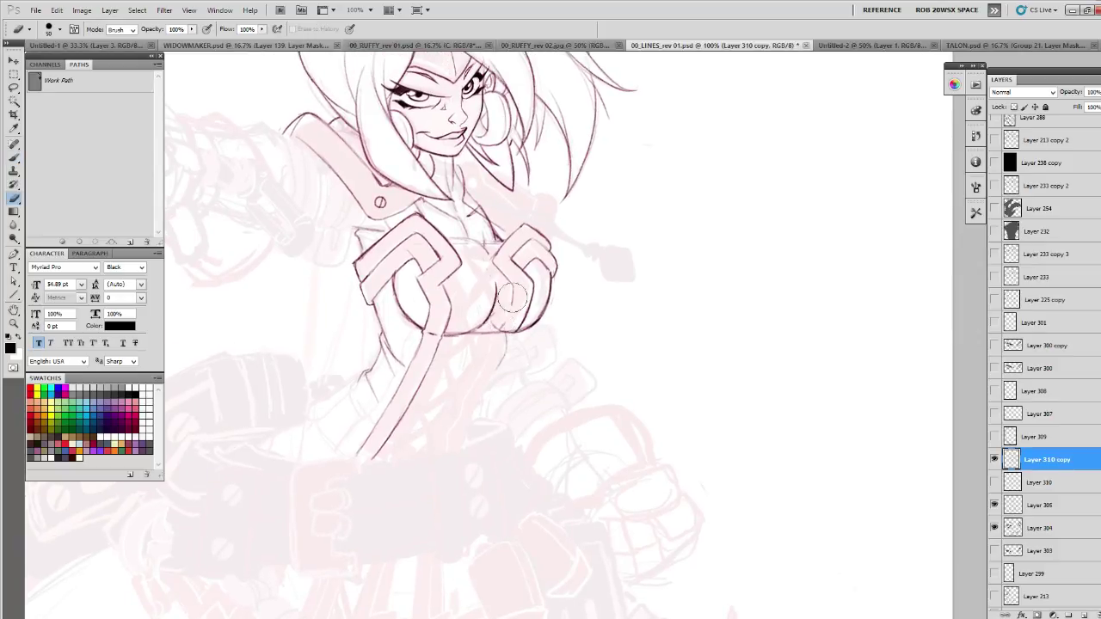
{"action": "key", "text": "b"}
{"action": "left_click_drag", "start_coordinate": [509, 286], "coordinate": [447, 435]}
{"action": "left_click_drag", "start_coordinate": [504, 345], "coordinate": [465, 420]}
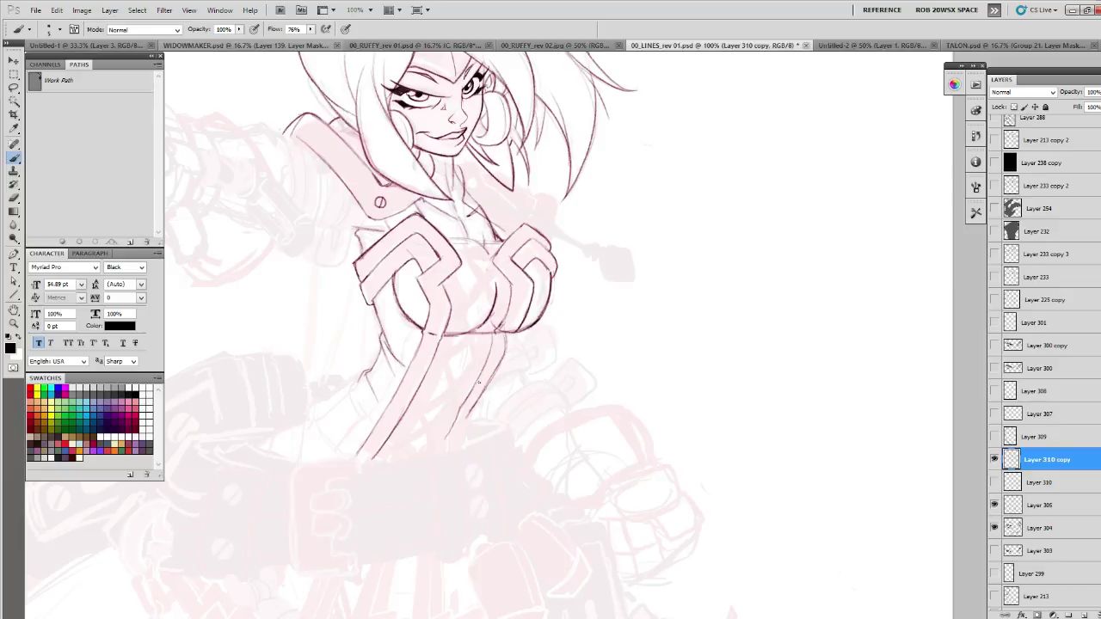
- Erase and redraw the lower torso section of the far trim band, bringing its edges down to the belt
{"action": "key", "text": "e"}
{"action": "left_click_drag", "start_coordinate": [475, 383], "coordinate": [447, 428]}
{"action": "key", "text": "b"}
{"action": "mouse_move", "coordinate": [483, 362]}
{"action": "left_mouse_down"}
{"action": "mouse_move", "coordinate": [450, 414]}
{"action": "mouse_move", "coordinate": [453, 440]}
{"action": "left_mouse_up"}
{"action": "mouse_move", "coordinate": [526, 443]}
{"action": "left_mouse_down"}
{"action": "mouse_move", "coordinate": [533, 482]}
{"action": "mouse_move", "coordinate": [533, 442]}
{"action": "left_mouse_up"}
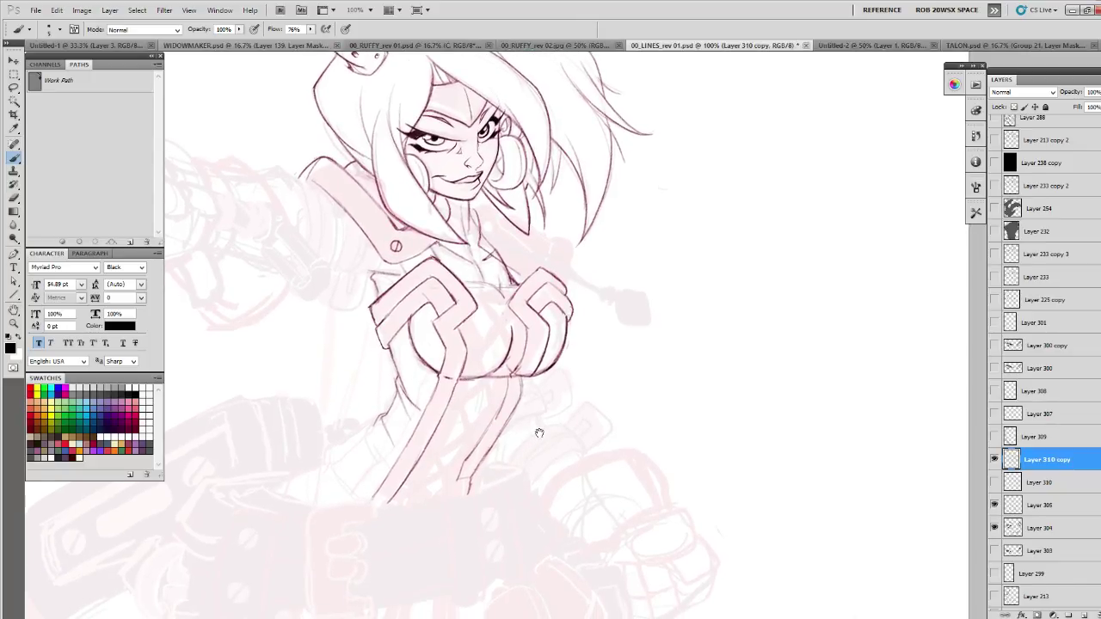
{"action": "key", "text": "e"}
{"action": "key", "text": "b"}
- Strengthen the far trim's lines from the neckline corner over the bust and down the torso
{"action": "left_click_drag", "start_coordinate": [463, 330], "coordinate": [467, 367]}
{"action": "key", "text": "e"}
{"action": "key", "text": "b"}
{"action": "left_click_drag", "start_coordinate": [441, 314], "coordinate": [514, 296]}
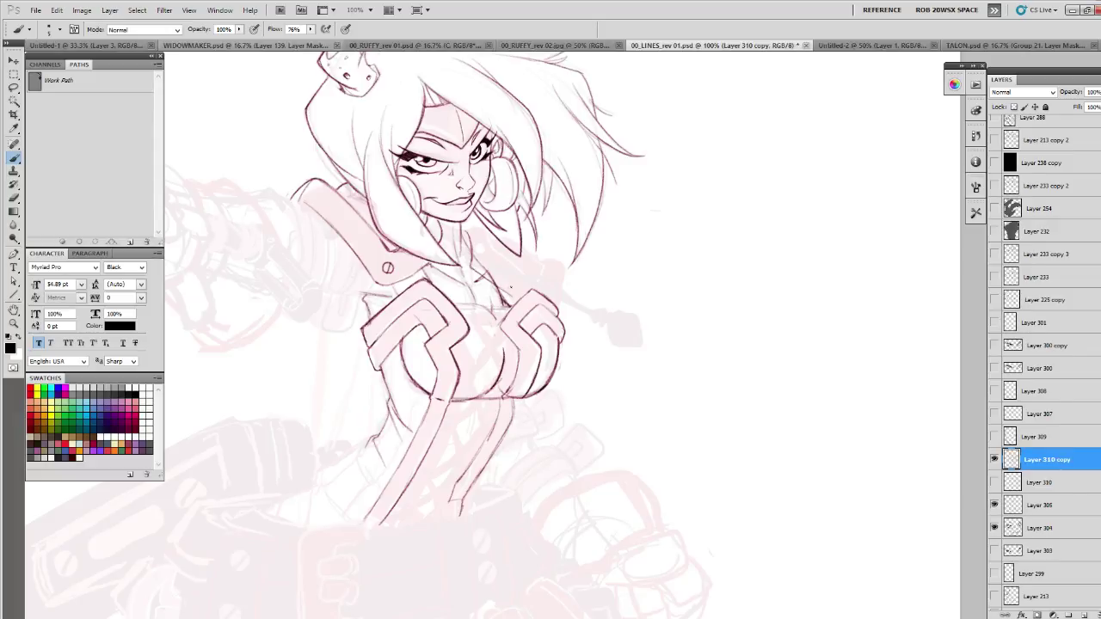
{"action": "left_click_drag", "start_coordinate": [514, 296], "coordinate": [541, 352]}
{"action": "key", "text": "e"}
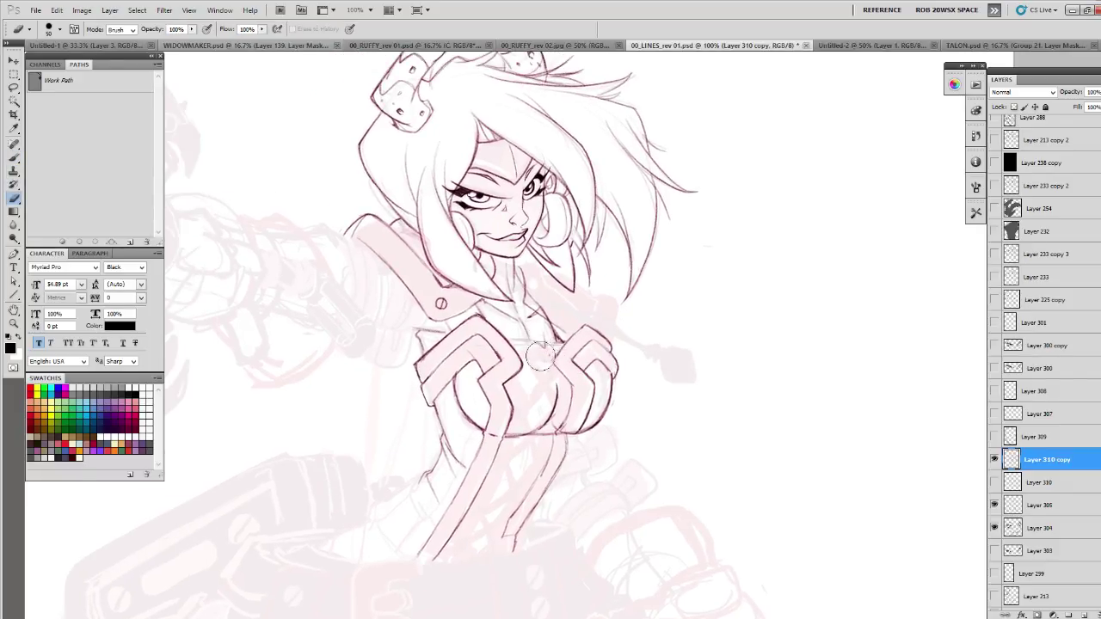
{"action": "key", "text": "b"}
{"action": "mouse_move", "coordinate": [559, 357]}
{"action": "left_mouse_down"}
{"action": "mouse_move", "coordinate": [611, 362]}
{"action": "mouse_move", "coordinate": [527, 303]}
{"action": "mouse_move", "coordinate": [529, 347]}
{"action": "mouse_move", "coordinate": [464, 476]}
{"action": "left_mouse_up"}
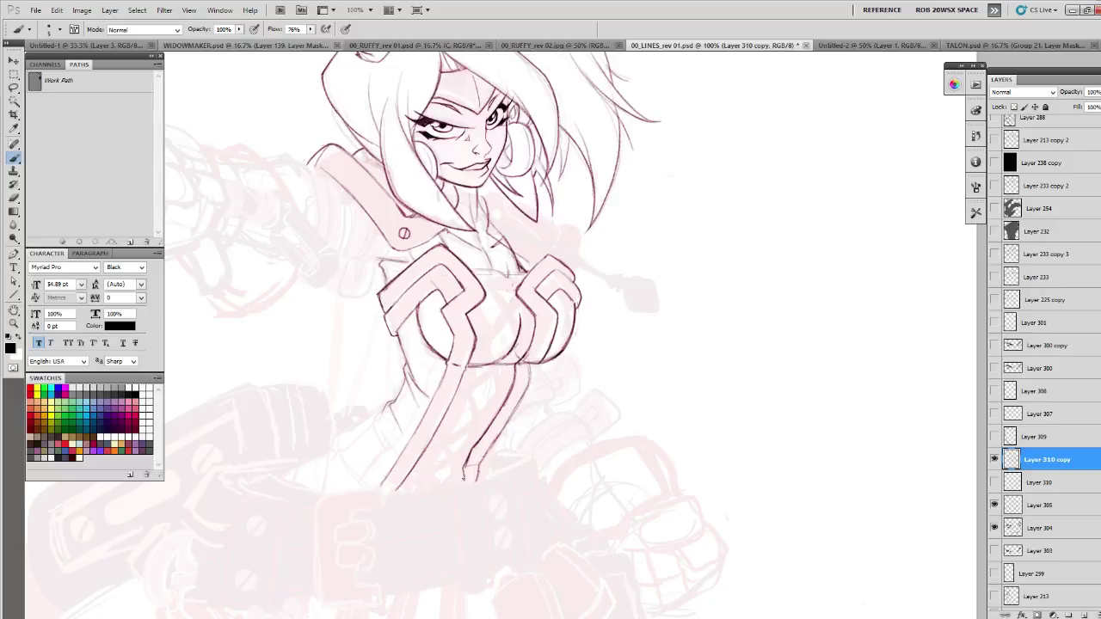
- Erase the lower part of the near trim band and draw a curved hem line across the waist above the belt
{"action": "key", "text": "e"}
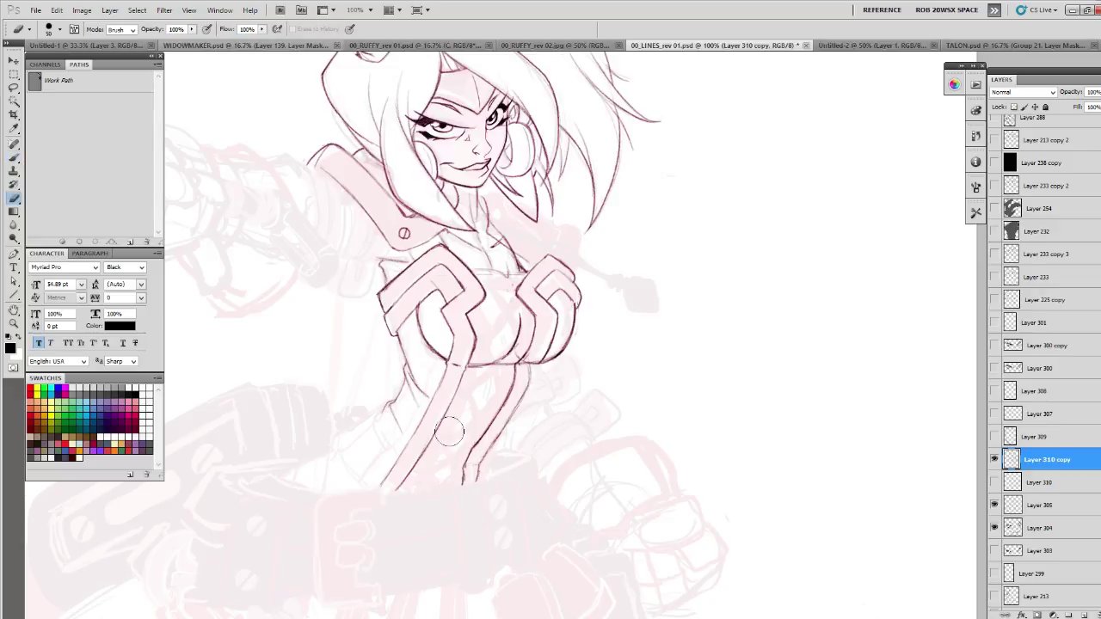
{"action": "left_click_drag", "start_coordinate": [541, 432], "coordinate": [629, 407]}
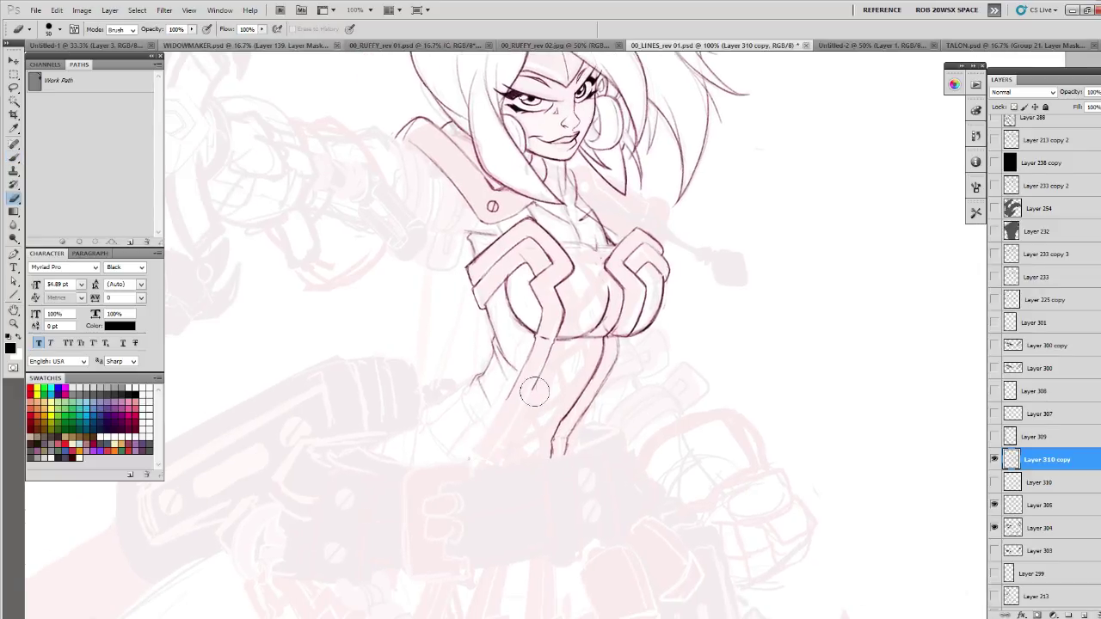
{"action": "key", "text": "b"}
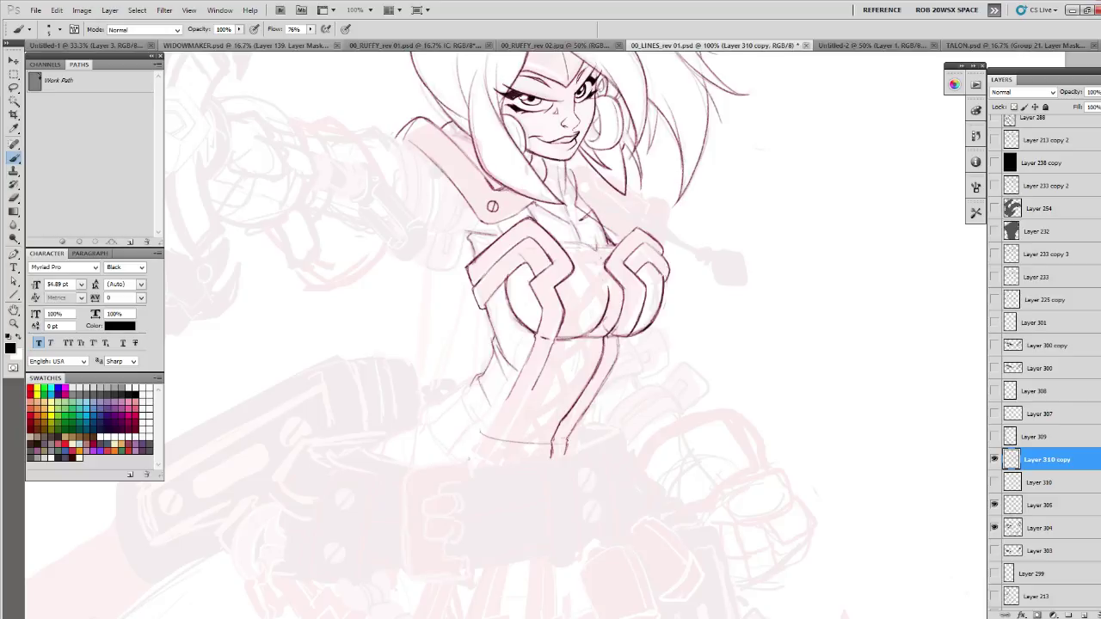
{"action": "key", "text": "e"}
{"action": "key", "text": "b"}
{"action": "left_click_drag", "start_coordinate": [488, 430], "coordinate": [566, 439]}
- Redraw the trim's inner edges near the waist and add short contour lines in the middle of the abdomen
{"action": "left_click_drag", "start_coordinate": [566, 401], "coordinate": [547, 426]}
{"action": "left_click_drag", "start_coordinate": [580, 366], "coordinate": [570, 390]}
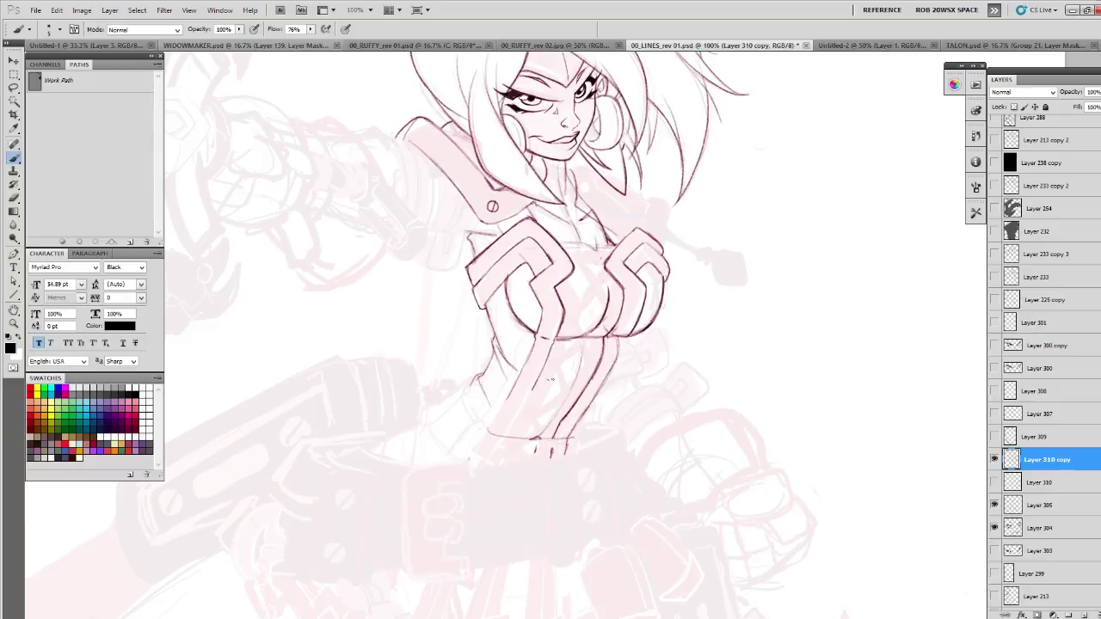
{"action": "mouse_move", "coordinate": [546, 382]}
{"action": "left_mouse_down"}
{"action": "mouse_move", "coordinate": [604, 379]}
{"action": "mouse_move", "coordinate": [603, 446]}
{"action": "left_mouse_up"}
{"action": "left_click_drag", "start_coordinate": [676, 438], "coordinate": [577, 409]}
- Erase and redraw the top corner and outer shoulder edge of the far trim band beside the neckline
{"action": "key", "text": "e"}
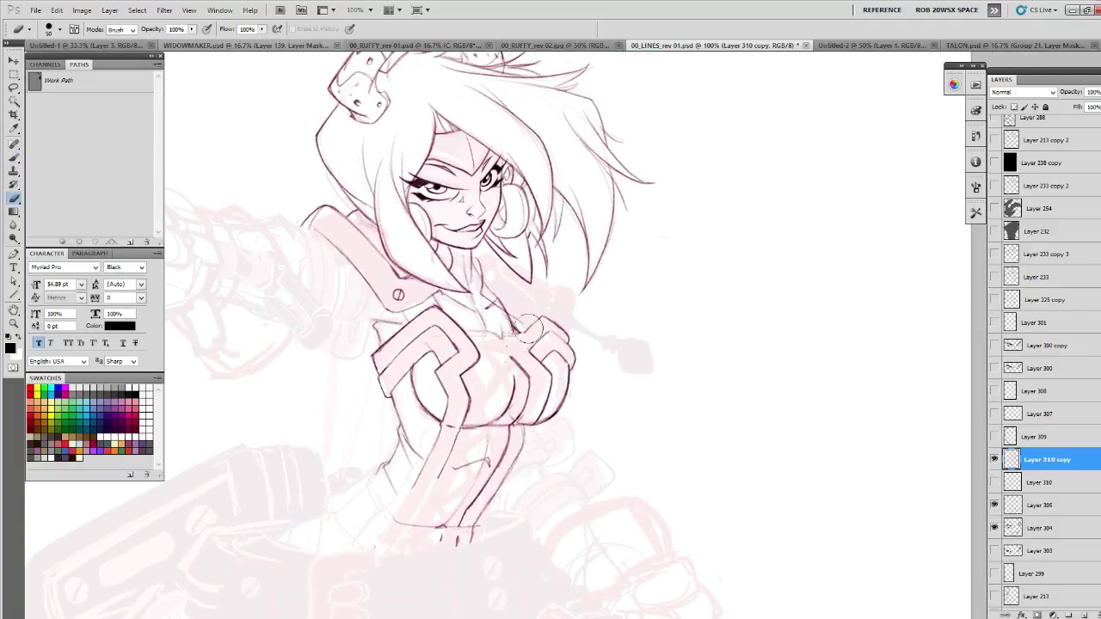
{"action": "key", "text": "b"}
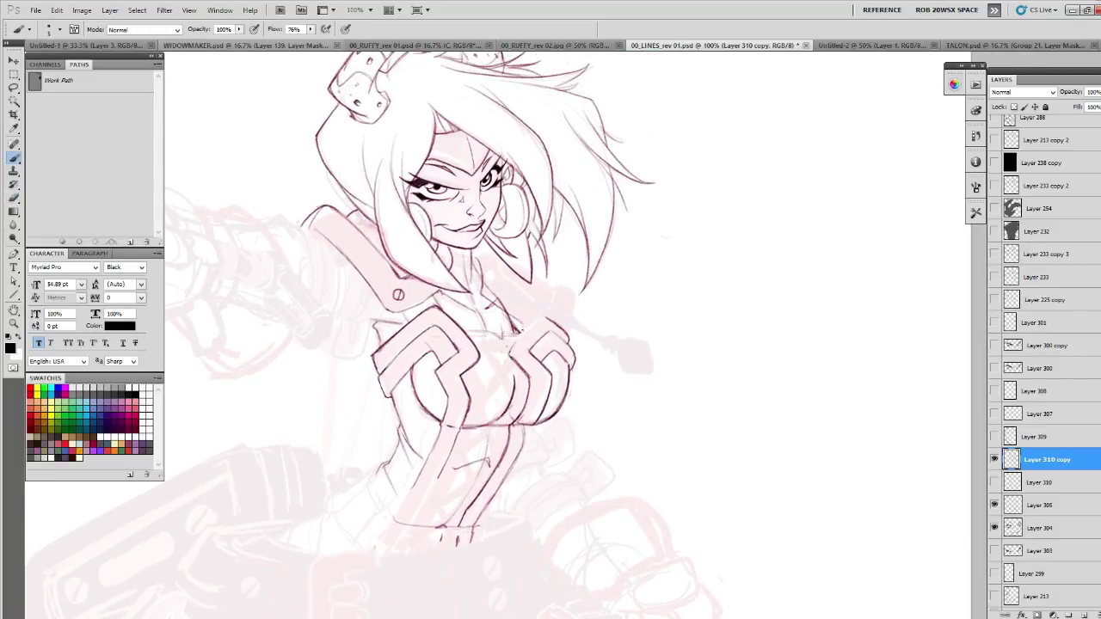
{"action": "left_click_drag", "start_coordinate": [526, 327], "coordinate": [395, 325]}
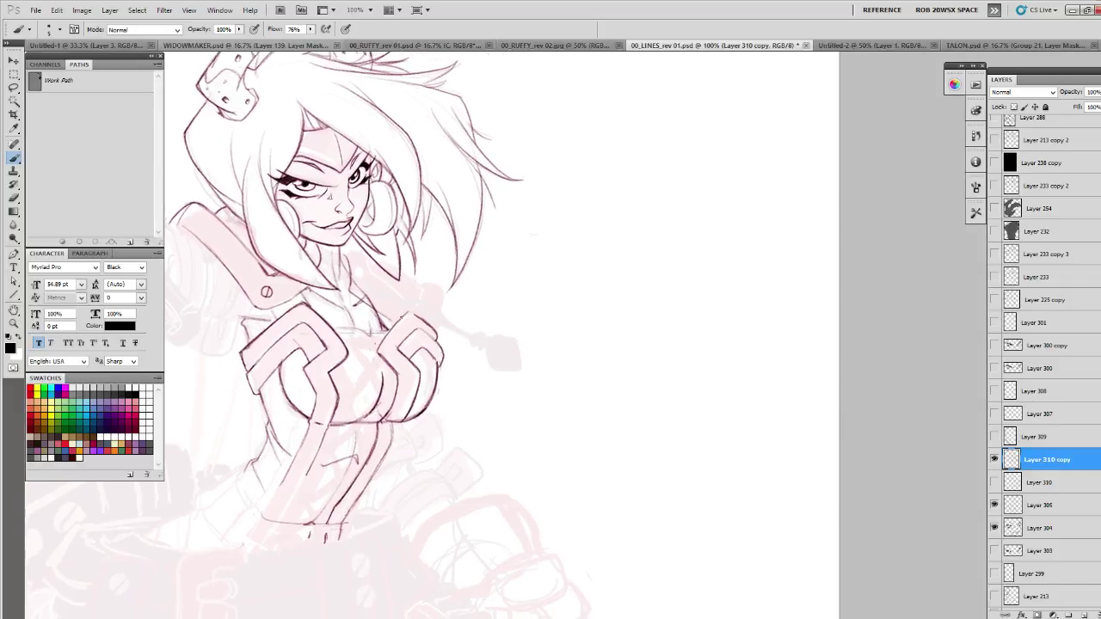
{"action": "key", "text": "e"}
{"action": "key", "text": "b"}
{"action": "key", "text": "e"}
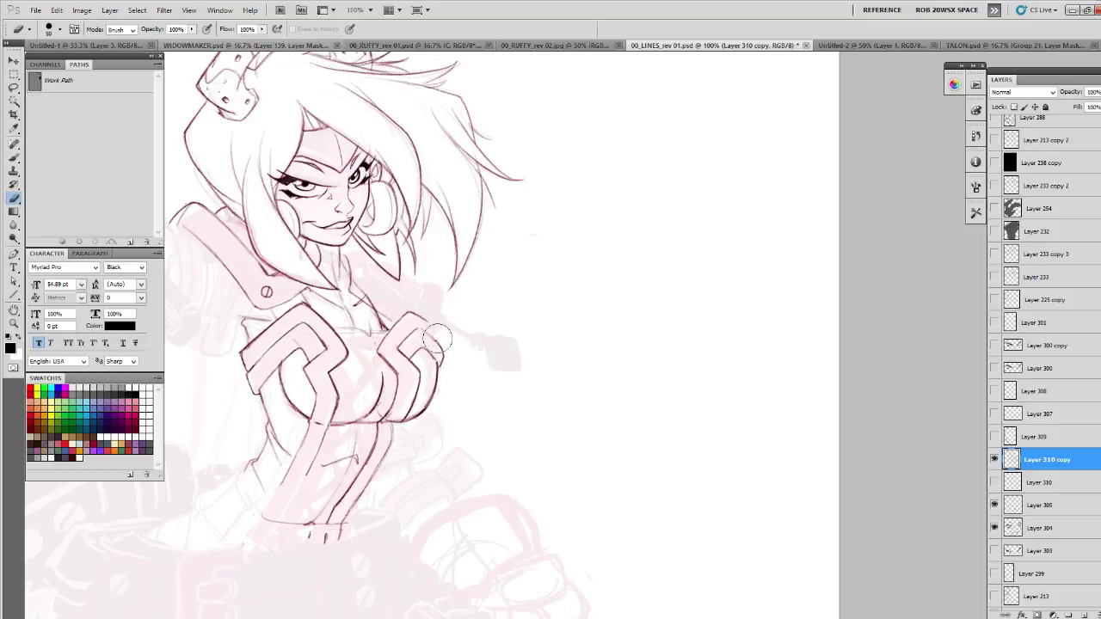
{"action": "key", "text": "b"}
{"action": "left_click_drag", "start_coordinate": [419, 317], "coordinate": [438, 341]}
{"action": "left_click_drag", "start_coordinate": [416, 297], "coordinate": [621, 283]}
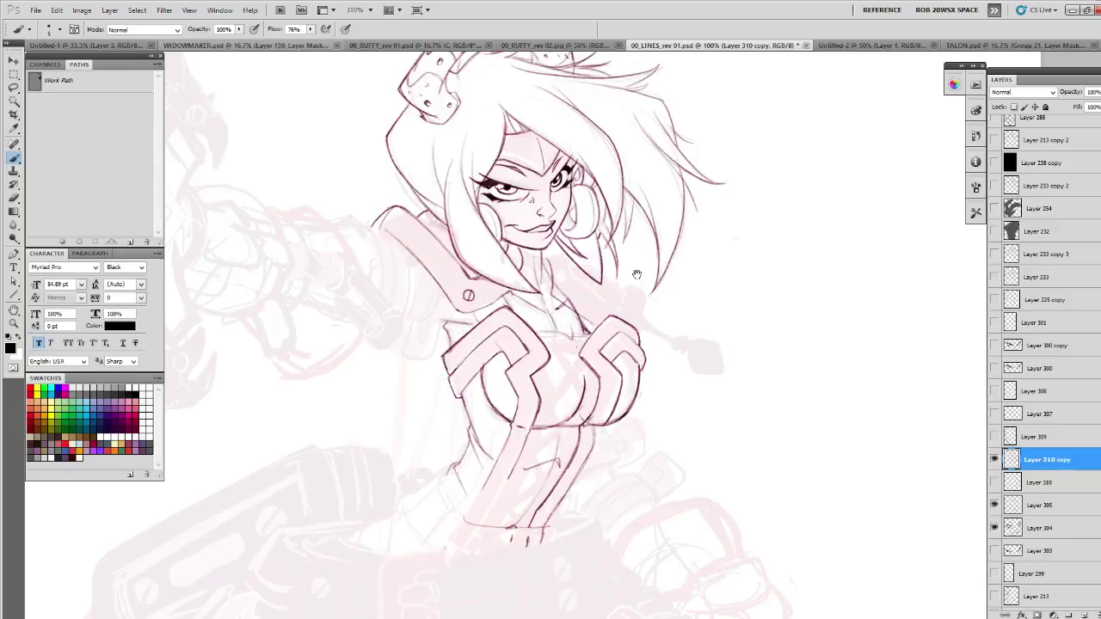
{"action": "left_click_drag", "start_coordinate": [645, 290], "coordinate": [550, 279]}
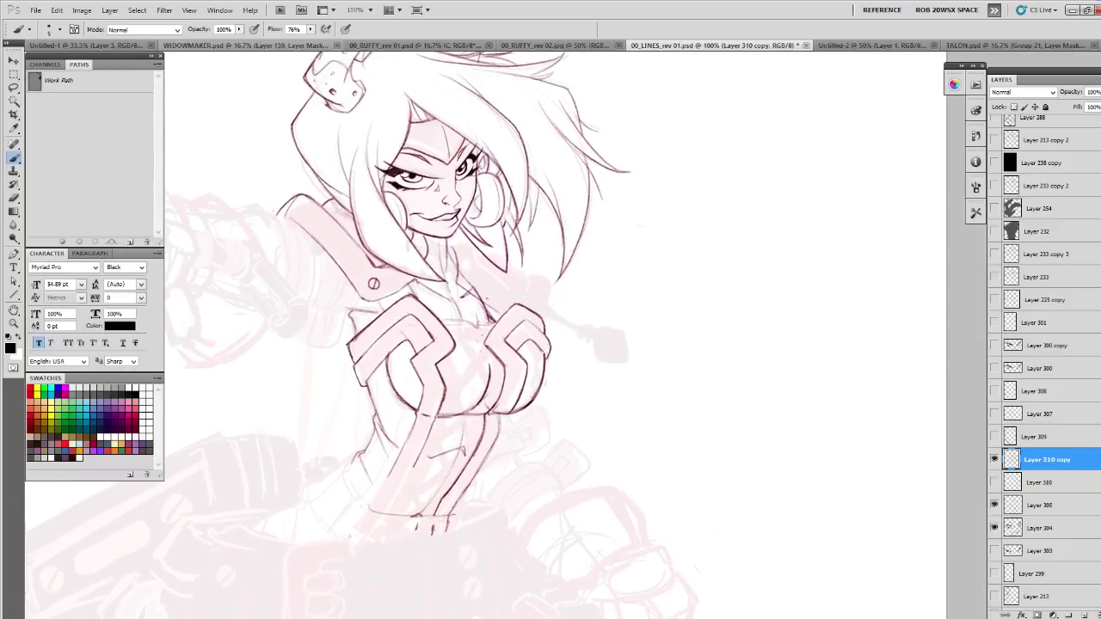
- Clear the stray lines beside the neck and draw the far collar's lower edge and rounded outer end
{"action": "key", "text": "e"}
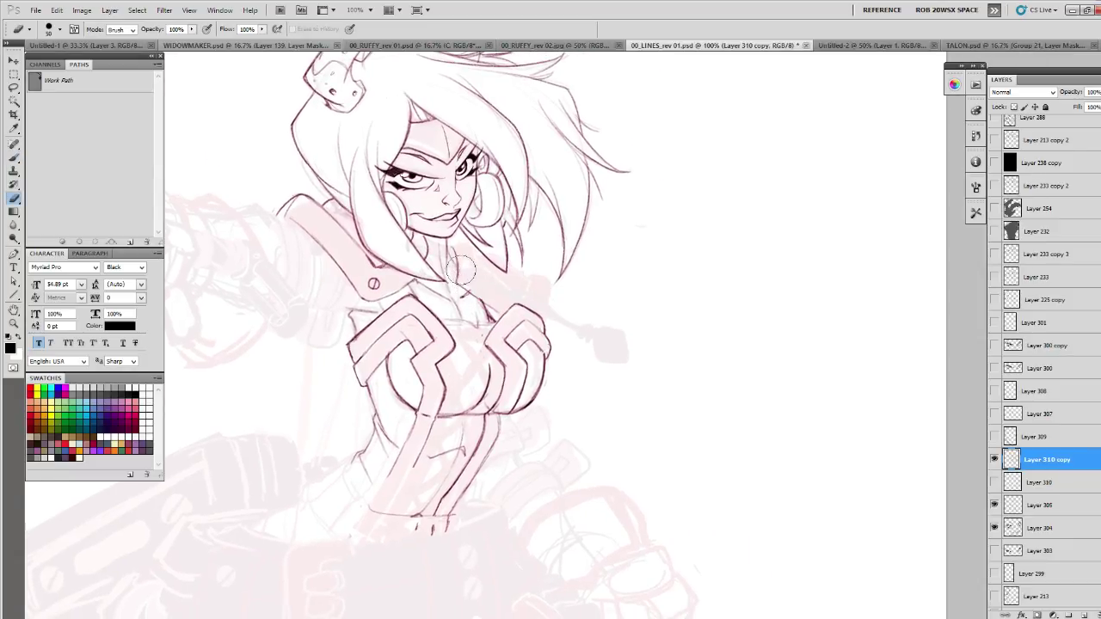
{"action": "mouse_move", "coordinate": [482, 271]}
{"action": "left_mouse_down"}
{"action": "mouse_move", "coordinate": [507, 211]}
{"action": "mouse_move", "coordinate": [475, 359]}
{"action": "left_mouse_up"}
{"action": "key", "text": "b"}
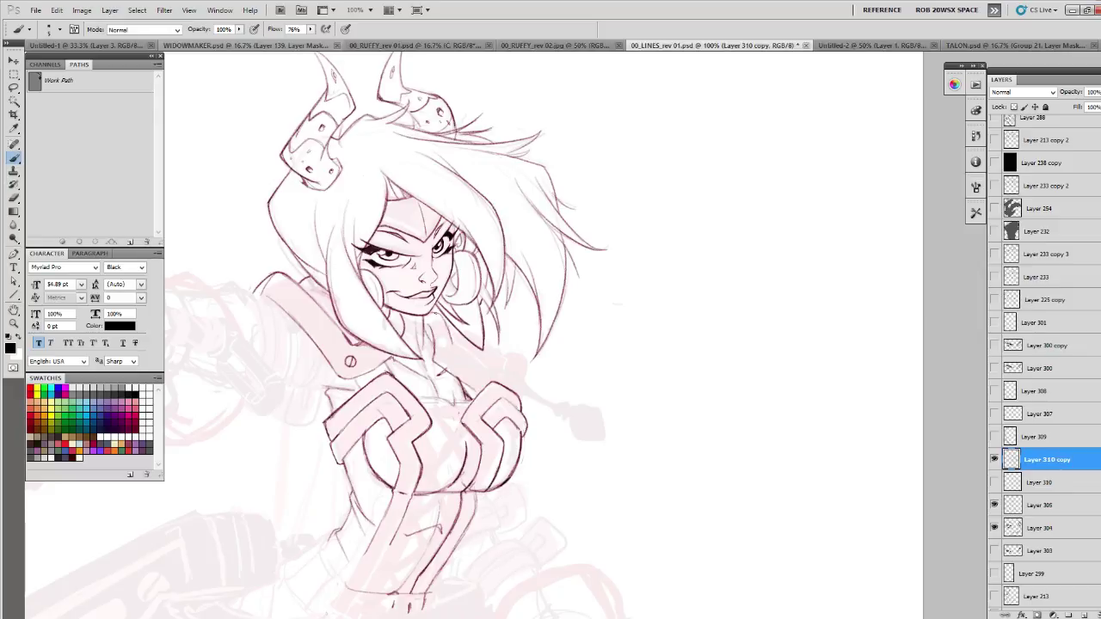
{"action": "left_click_drag", "start_coordinate": [503, 372], "coordinate": [367, 384]}
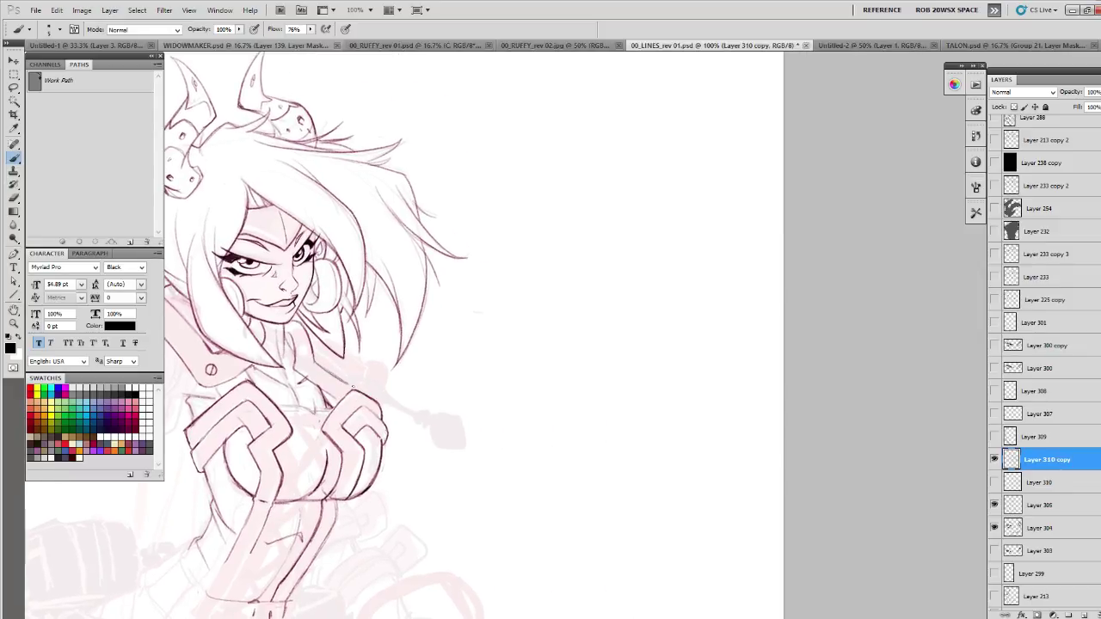
{"action": "mouse_move", "coordinate": [356, 346]}
{"action": "left_mouse_down"}
{"action": "mouse_move", "coordinate": [386, 370]}
{"action": "mouse_move", "coordinate": [382, 399]}
{"action": "left_mouse_up"}
{"action": "mouse_move", "coordinate": [344, 339]}
{"action": "left_mouse_down"}
{"action": "mouse_move", "coordinate": [367, 369]}
{"action": "mouse_move", "coordinate": [473, 353]}
{"action": "mouse_move", "coordinate": [602, 411]}
{"action": "mouse_move", "coordinate": [593, 436]}
{"action": "mouse_move", "coordinate": [362, 379]}
{"action": "left_mouse_up"}
{"action": "mouse_move", "coordinate": [284, 346]}
{"action": "left_mouse_down"}
{"action": "mouse_move", "coordinate": [325, 382]}
{"action": "mouse_move", "coordinate": [327, 347]}
{"action": "mouse_move", "coordinate": [410, 343]}
{"action": "left_mouse_up"}
- Draw the far collar's inner fold and upper edge beneath the hair, and clean up where it meets the neck
{"action": "key", "text": "e"}
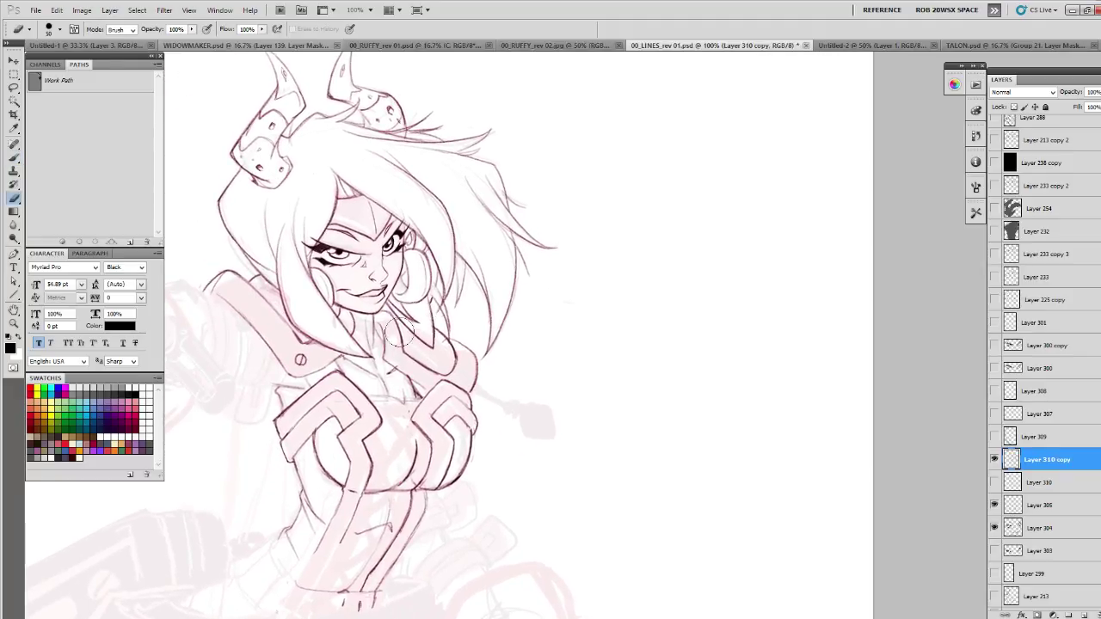
{"action": "key", "text": "b"}
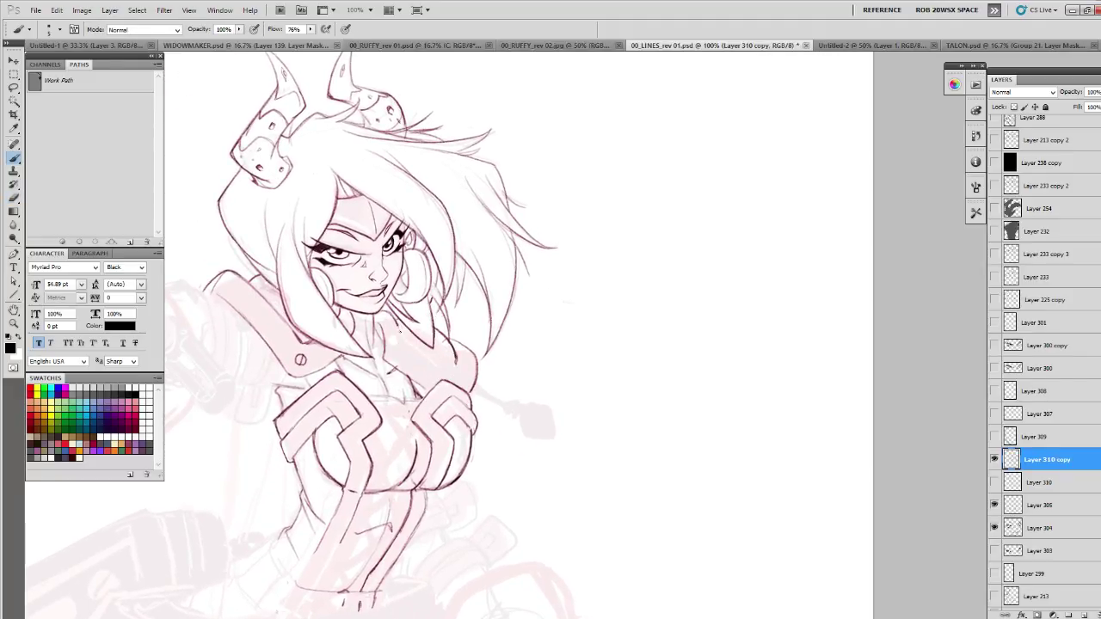
{"action": "mouse_move", "coordinate": [413, 348]}
{"action": "left_mouse_down"}
{"action": "mouse_move", "coordinate": [430, 360]}
{"action": "mouse_move", "coordinate": [454, 355]}
{"action": "left_mouse_up"}
{"action": "left_click_drag", "start_coordinate": [446, 310], "coordinate": [437, 297]}
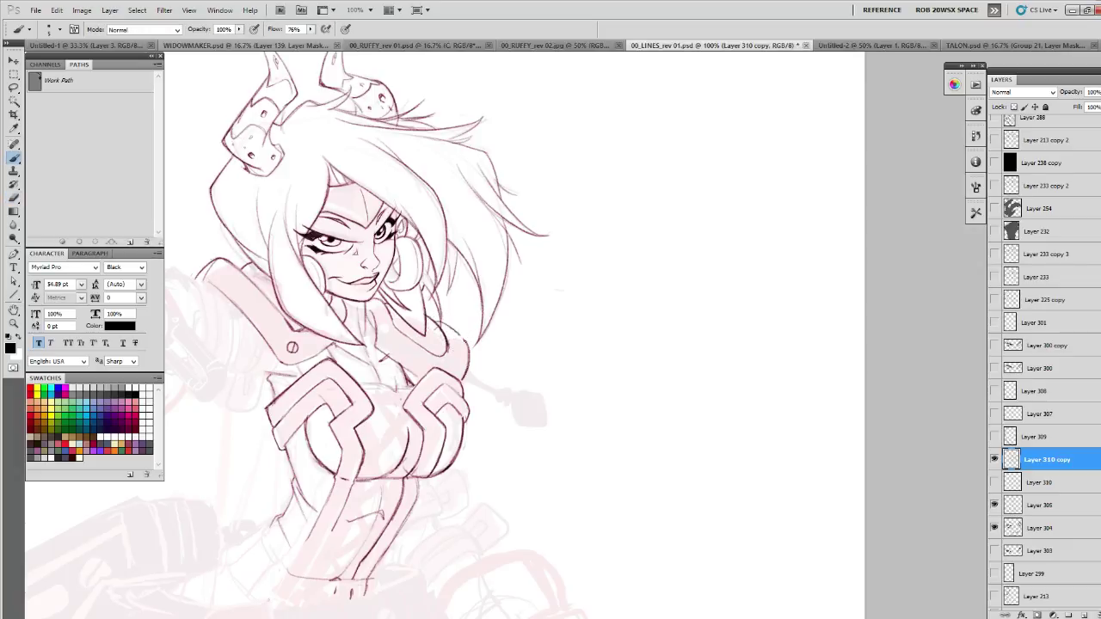
{"action": "key", "text": "e"}
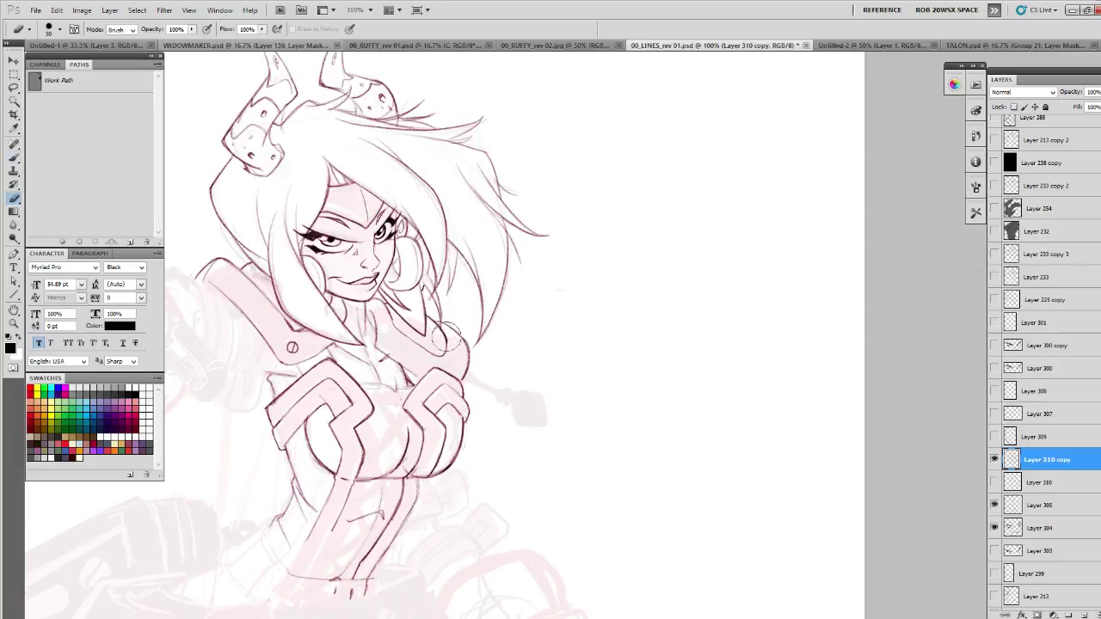
{"action": "key", "text": "b"}
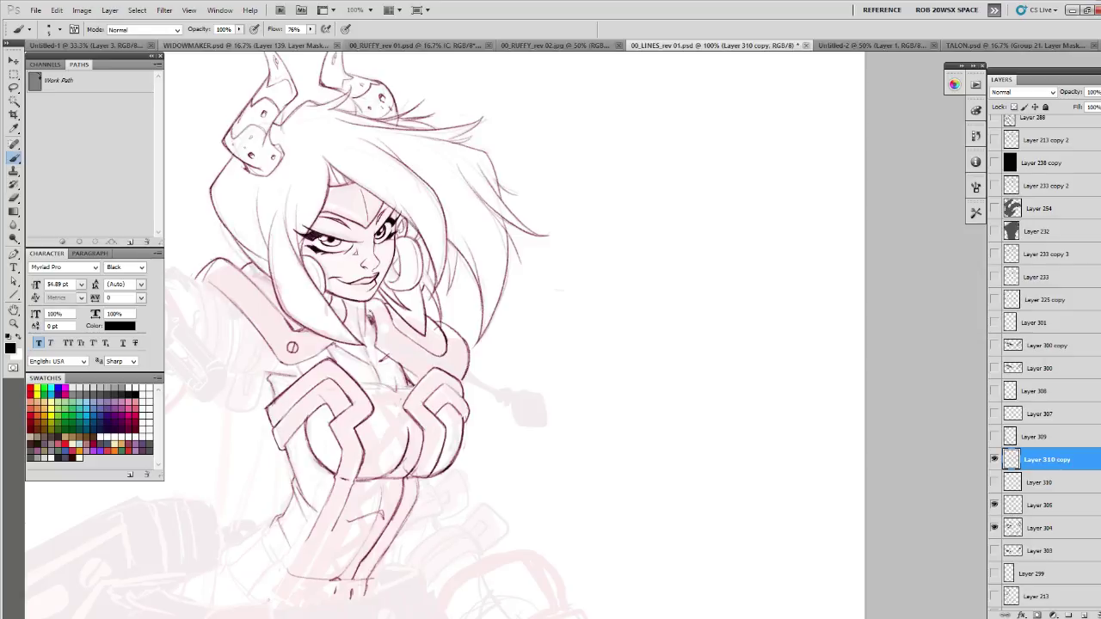
- Erase the stray marks where the far trim band meets the neckline and redraw the top edge of the bust
{"action": "left_click_drag", "start_coordinate": [391, 317], "coordinate": [402, 292]}
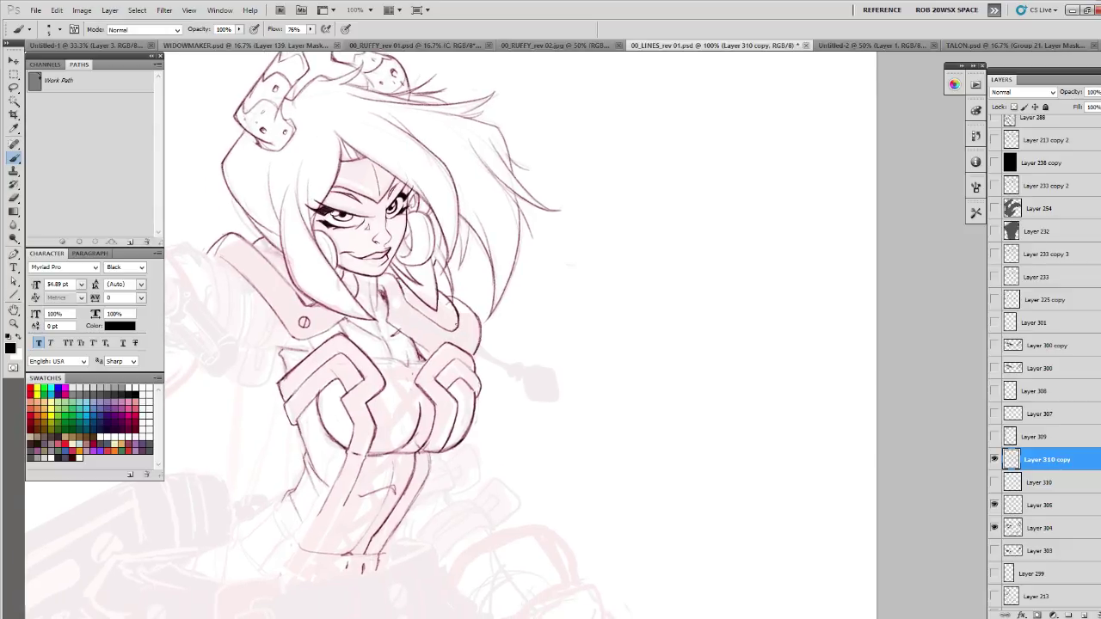
{"action": "mouse_move", "coordinate": [410, 363]}
{"action": "left_mouse_down"}
{"action": "mouse_move", "coordinate": [432, 328]}
{"action": "mouse_move", "coordinate": [559, 369]}
{"action": "left_mouse_up"}
{"action": "key", "text": "e"}
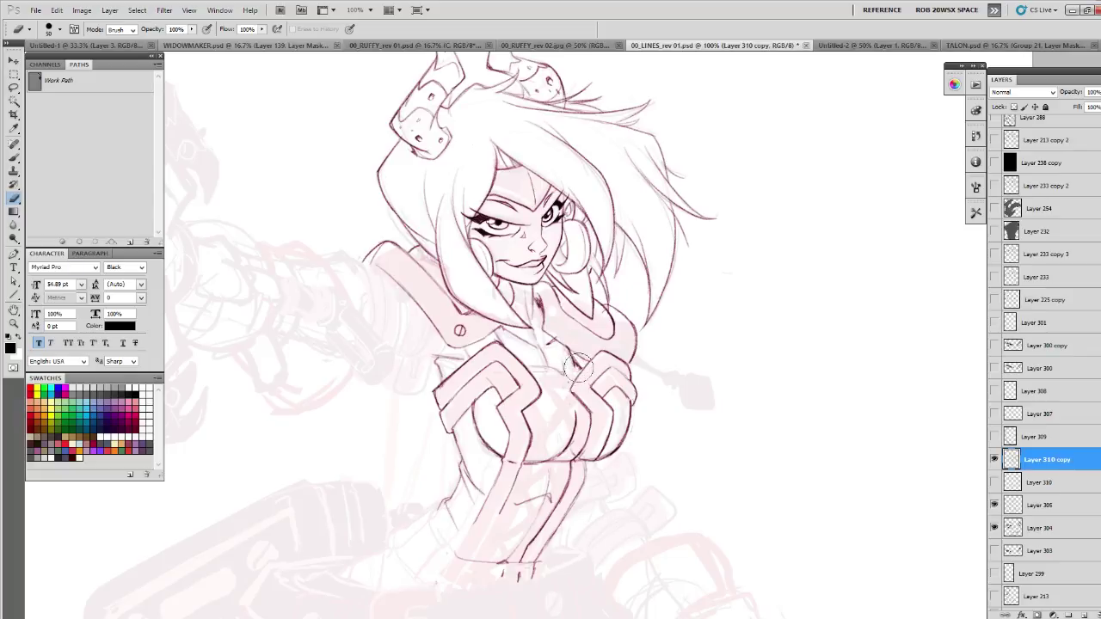
{"action": "key", "text": "b"}
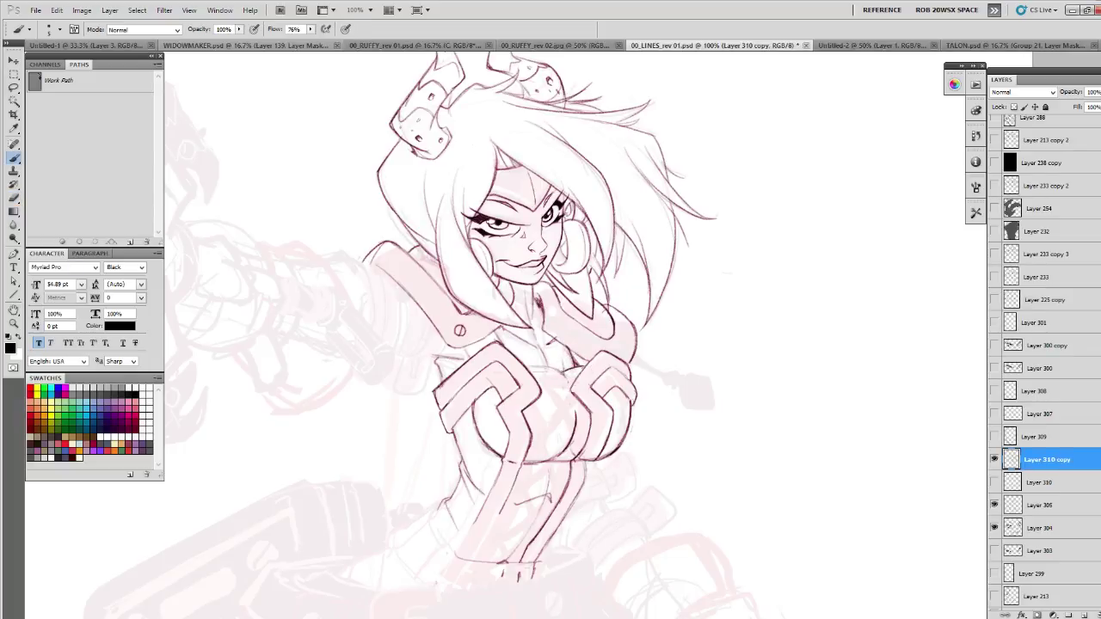
{"action": "left_click_drag", "start_coordinate": [548, 377], "coordinate": [562, 375]}
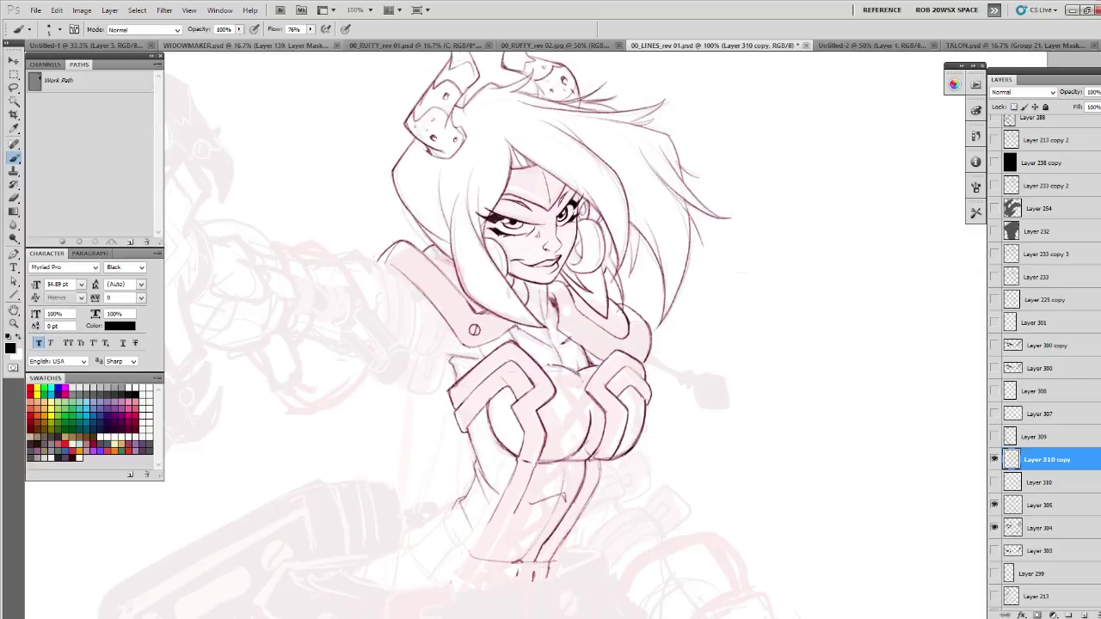
- Clean up the bust's lower edge between the trim bands and strengthen the near band's outer edge toward the waist
{"action": "scroll", "coordinate": [670, 455], "scroll_direction": "down", "scroll_amount": 5}
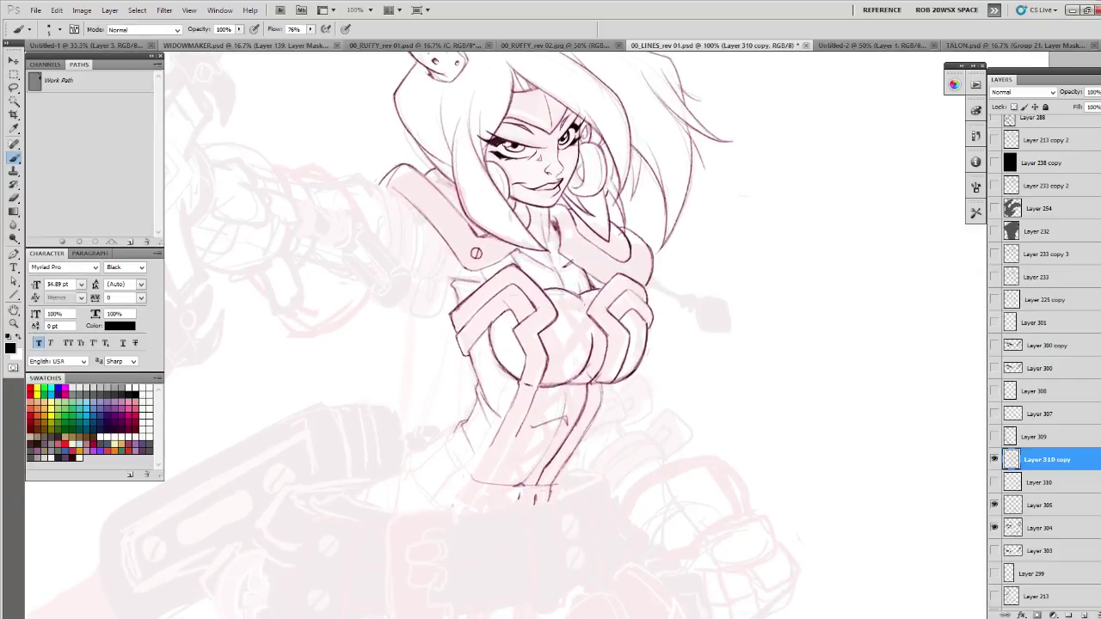
{"action": "key", "text": "e"}
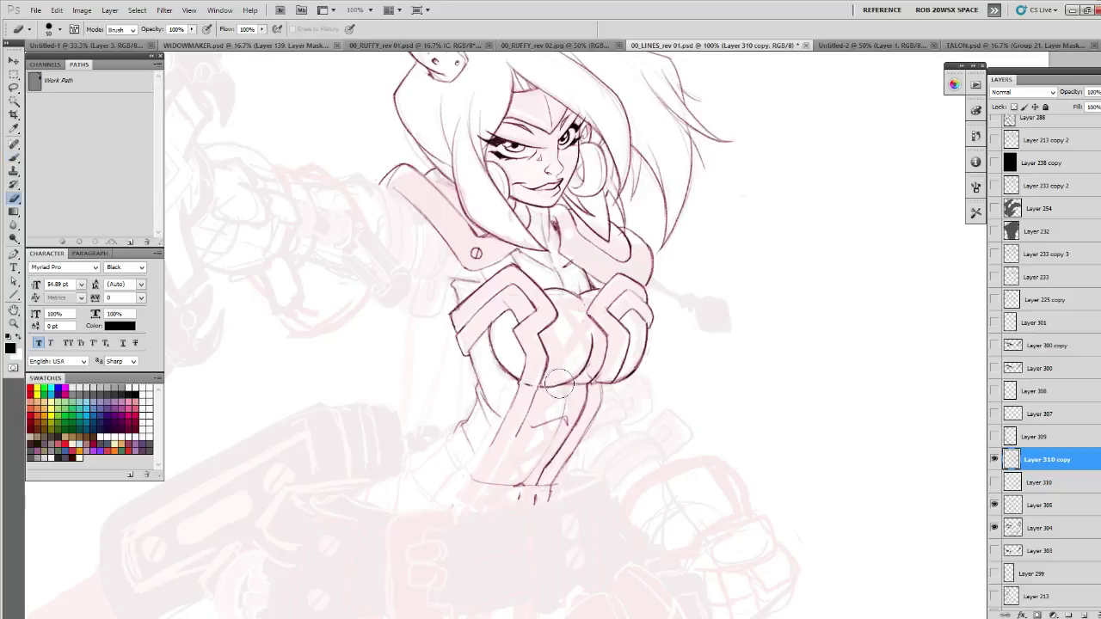
{"action": "key", "text": "b"}
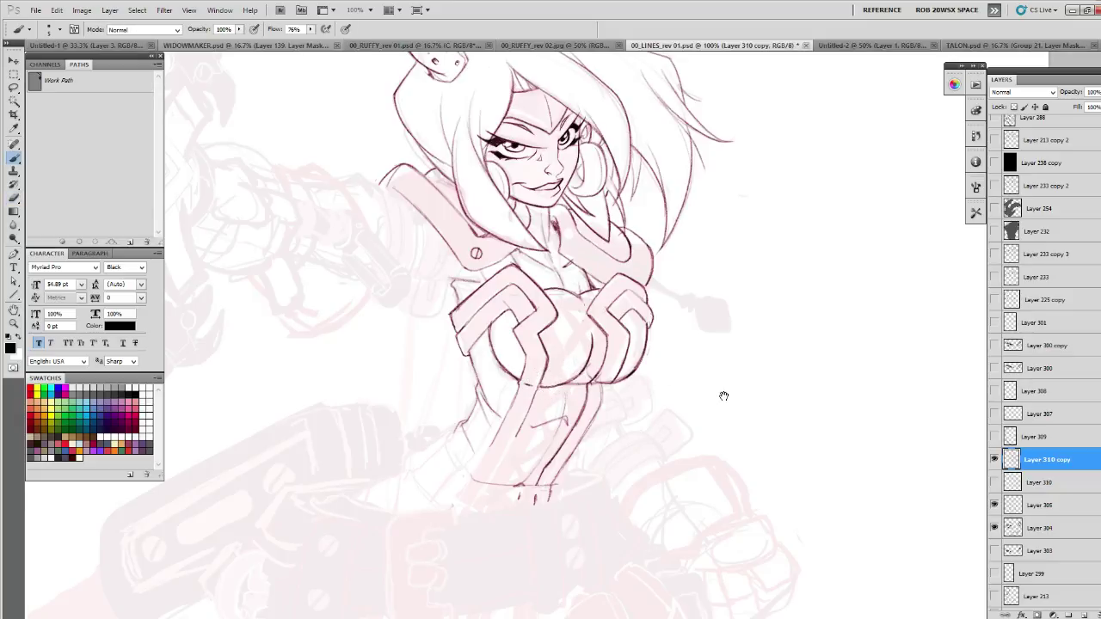
{"action": "left_click_drag", "start_coordinate": [717, 396], "coordinate": [710, 382]}
{"action": "left_click_drag", "start_coordinate": [510, 393], "coordinate": [486, 442]}
{"action": "left_click_drag", "start_coordinate": [583, 423], "coordinate": [541, 397]}
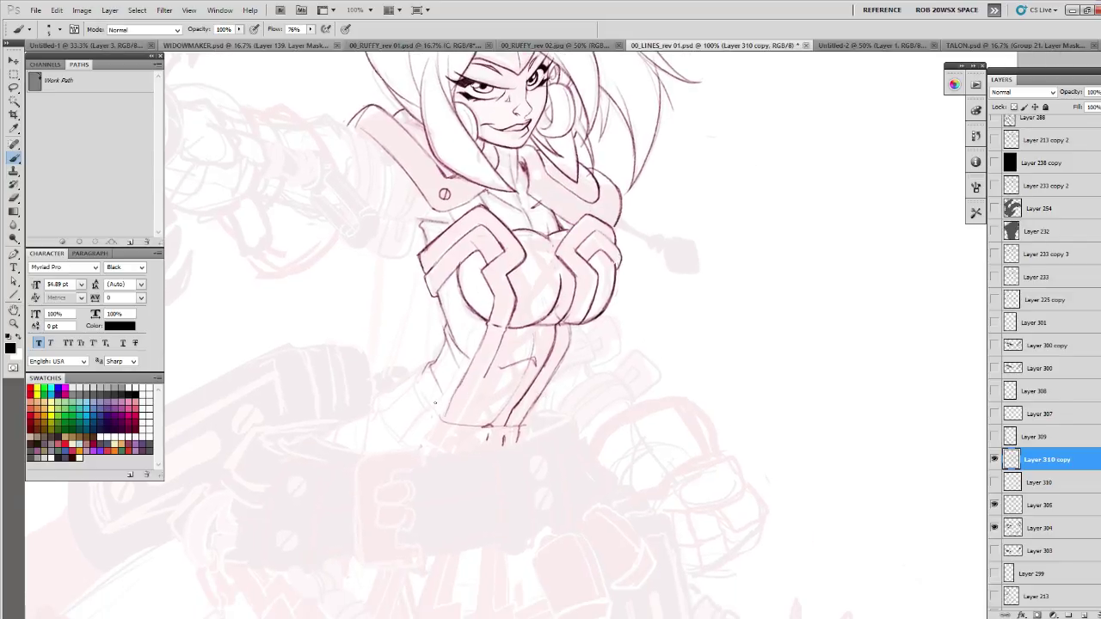
- Draw the hip contour flaring outward from the near side of the waist, plus a short line at the waist's far side
{"action": "left_click_drag", "start_coordinate": [422, 369], "coordinate": [406, 446]}
{"action": "mouse_move", "coordinate": [423, 372]}
{"action": "left_mouse_down"}
{"action": "mouse_move", "coordinate": [374, 397]}
{"action": "mouse_move", "coordinate": [369, 416]}
{"action": "mouse_move", "coordinate": [318, 437]}
{"action": "left_mouse_up"}
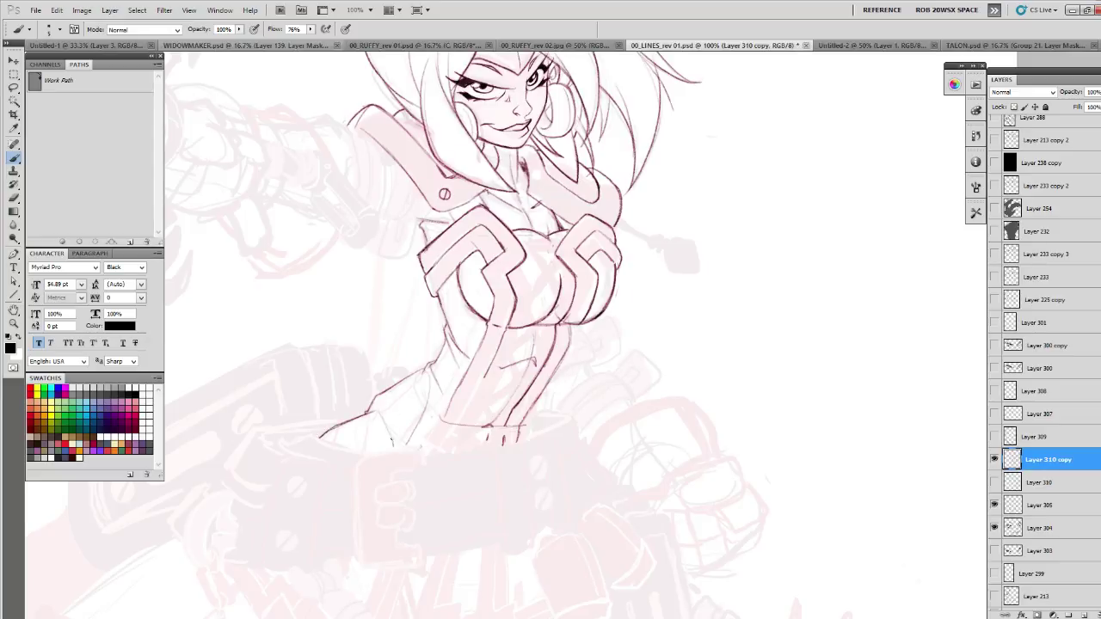
{"action": "left_click_drag", "start_coordinate": [533, 406], "coordinate": [527, 435]}
- Erase the flared hip contour's outer stretch and redraw it as a cleaner, darker line
{"action": "key", "text": "e"}
{"action": "left_click_drag", "start_coordinate": [369, 411], "coordinate": [318, 434]}
{"action": "key", "text": "b"}
{"action": "mouse_move", "coordinate": [368, 407]}
{"action": "left_mouse_down"}
{"action": "mouse_move", "coordinate": [316, 439]}
{"action": "mouse_move", "coordinate": [366, 407]}
{"action": "mouse_move", "coordinate": [328, 429]}
{"action": "left_mouse_up"}
{"action": "key", "text": "e"}
{"action": "mouse_move", "coordinate": [399, 380]}
{"action": "left_mouse_down"}
{"action": "mouse_move", "coordinate": [384, 390]}
{"action": "mouse_move", "coordinate": [411, 375]}
{"action": "mouse_move", "coordinate": [327, 430]}
{"action": "left_mouse_up"}
{"action": "key", "text": "b"}
{"action": "mouse_move", "coordinate": [624, 434]}
{"action": "left_mouse_down"}
{"action": "mouse_move", "coordinate": [616, 471]}
{"action": "mouse_move", "coordinate": [619, 456]}
{"action": "left_mouse_up"}
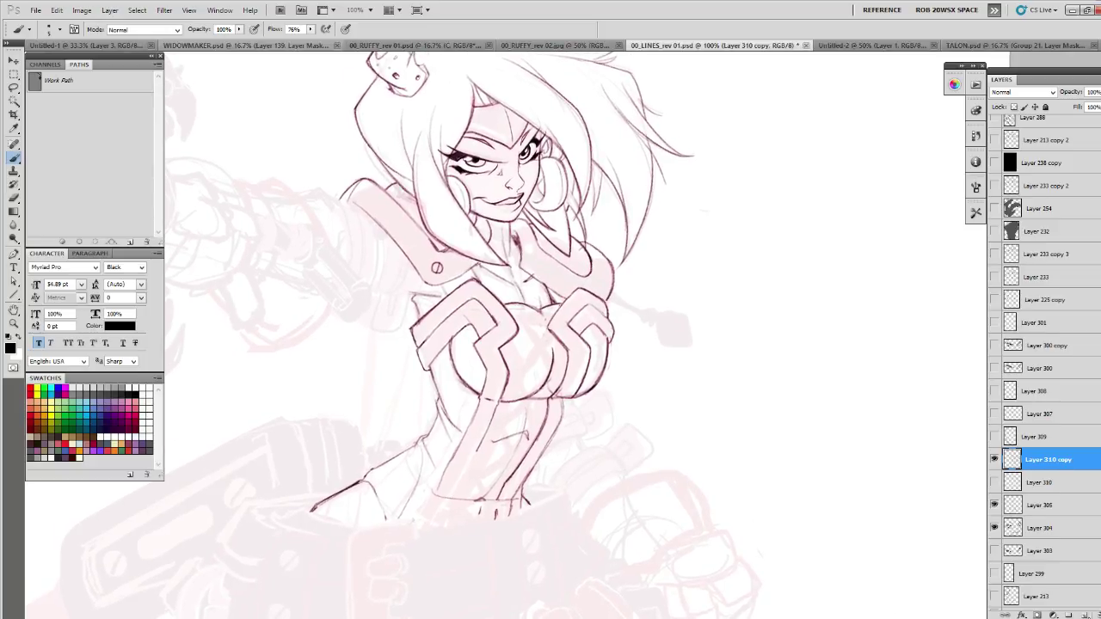
- Add a new layer and draw the corset's horizontal top border between the two trim bands
{"action": "left_click", "coordinate": [1075, 615]}
{"action": "left_click_drag", "start_coordinate": [588, 396], "coordinate": [645, 417]}
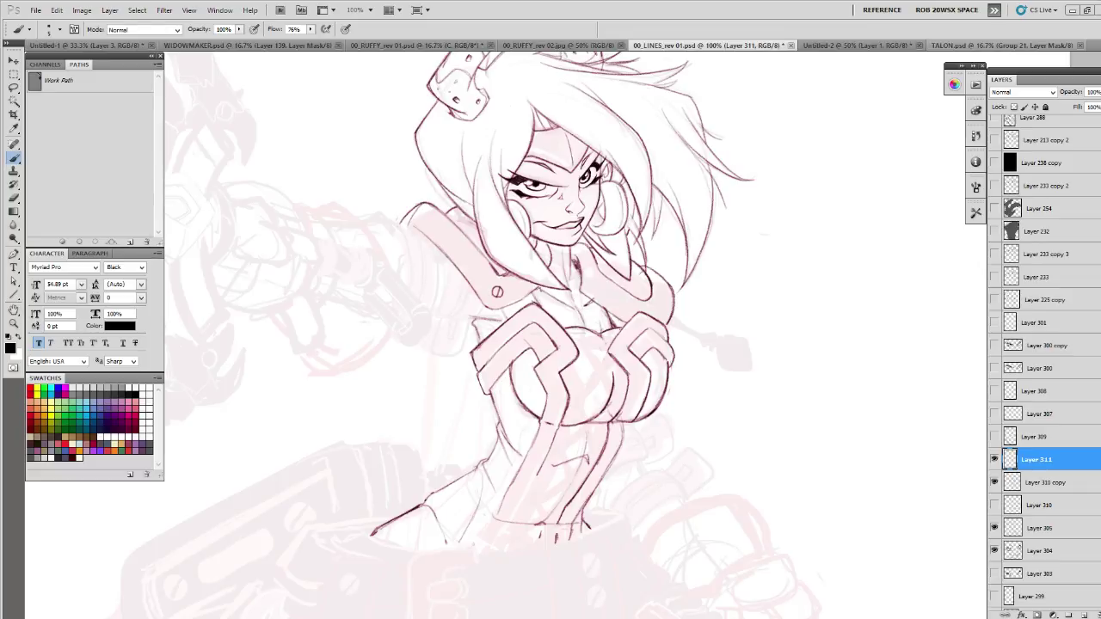
{"action": "mouse_move", "coordinate": [592, 360]}
{"action": "left_mouse_down"}
{"action": "mouse_move", "coordinate": [745, 371]}
{"action": "mouse_move", "coordinate": [732, 351]}
{"action": "mouse_move", "coordinate": [753, 352]}
{"action": "mouse_move", "coordinate": [736, 365]}
{"action": "mouse_move", "coordinate": [753, 353]}
{"action": "left_mouse_up"}
{"action": "left_click_drag", "start_coordinate": [832, 488], "coordinate": [806, 425]}
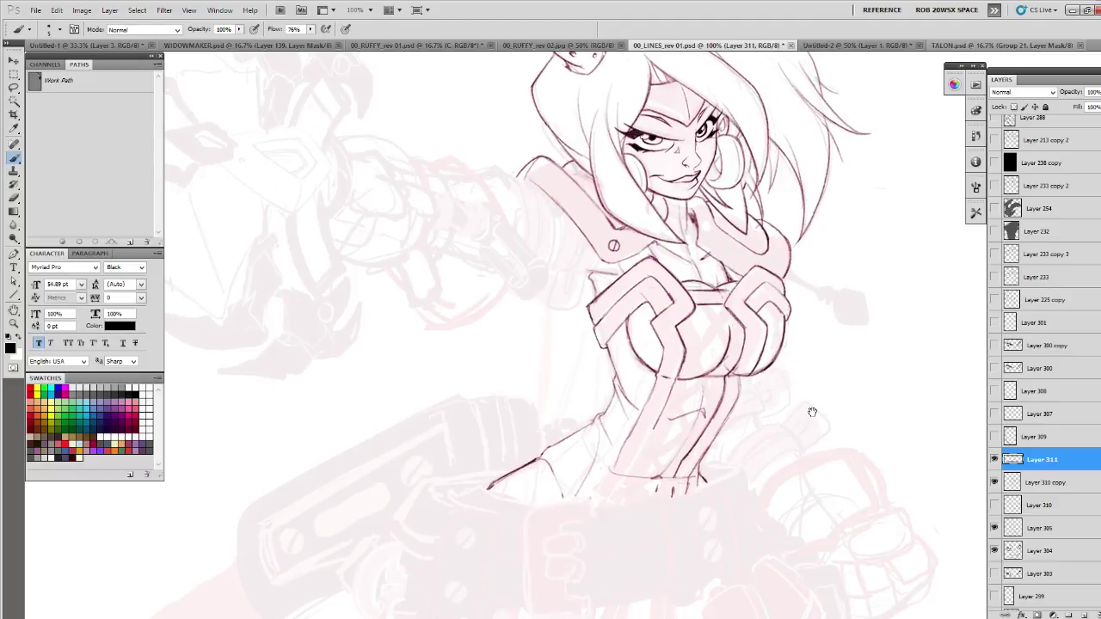
{"action": "left_click_drag", "start_coordinate": [807, 437], "coordinate": [563, 421]}
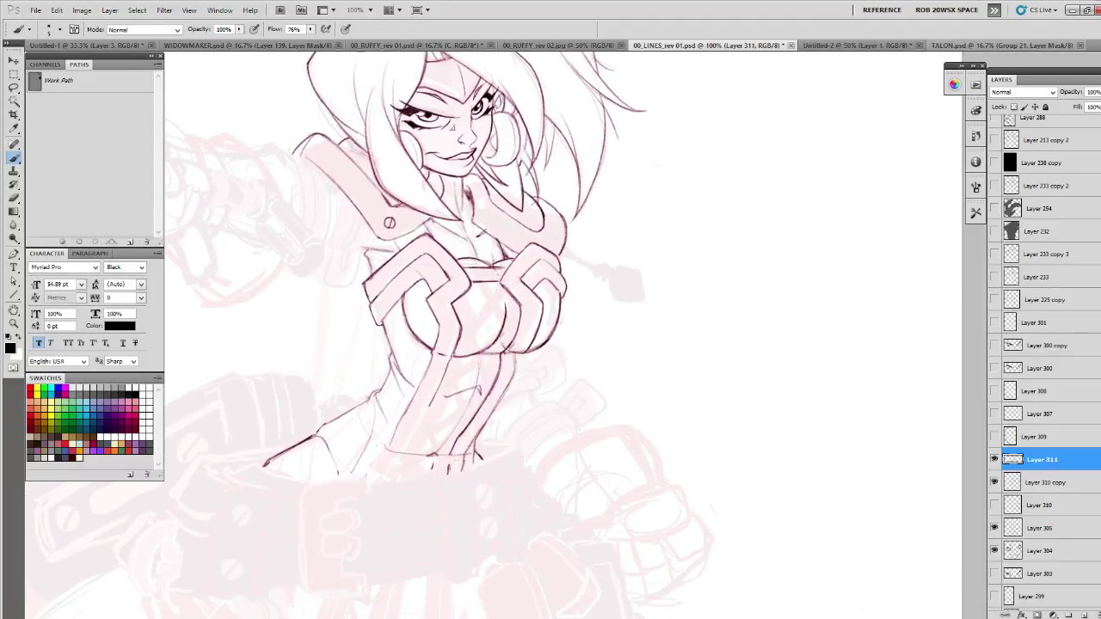
- On another new layer, set a hard brush to size 15 and draw the first thick black lace diagonally across the bust
{"action": "right_click", "coordinate": [506, 351]}
{"action": "double_click", "coordinate": [527, 459]}
{"action": "left_click", "coordinate": [1083, 615]}
{"action": "key", "text": "bracketleft"}
{"action": "key", "text": "bracketleft"}
{"action": "key", "text": "bracketleft"}
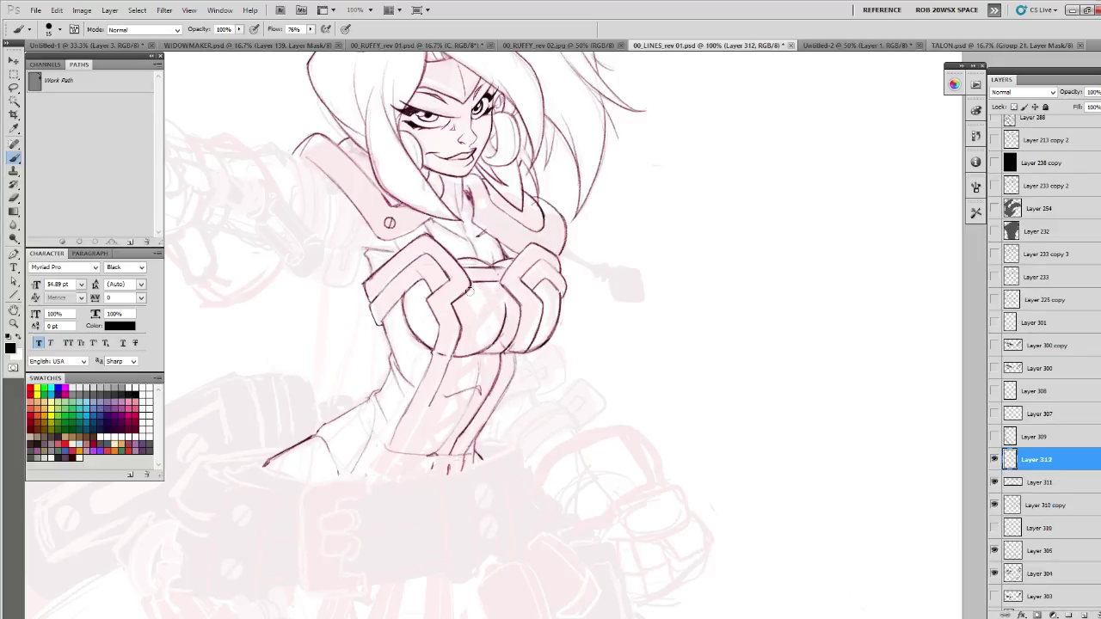
{"action": "left_click_drag", "start_coordinate": [469, 292], "coordinate": [516, 324]}
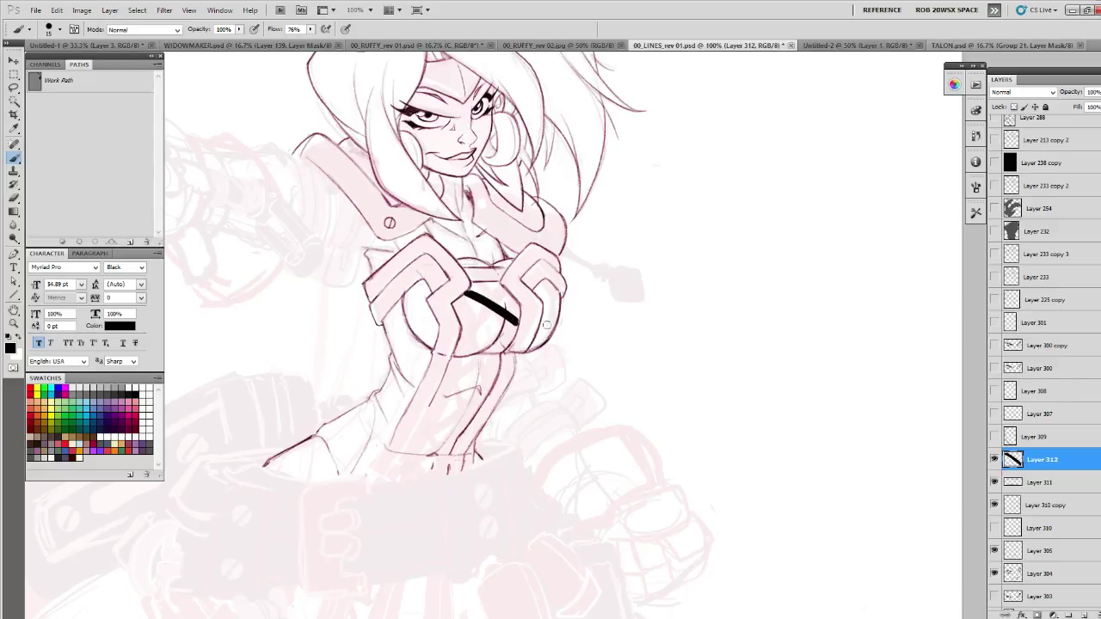
- Cross the first lace and continue the crisscross black lacing down to just below the bust
{"action": "left_click_drag", "start_coordinate": [547, 370], "coordinate": [662, 390]}
{"action": "mouse_move", "coordinate": [630, 319]}
{"action": "left_mouse_down"}
{"action": "mouse_move", "coordinate": [574, 346]}
{"action": "mouse_move", "coordinate": [625, 319]}
{"action": "mouse_move", "coordinate": [576, 344]}
{"action": "mouse_move", "coordinate": [612, 314]}
{"action": "left_mouse_up"}
{"action": "left_click_drag", "start_coordinate": [595, 353], "coordinate": [626, 397]}
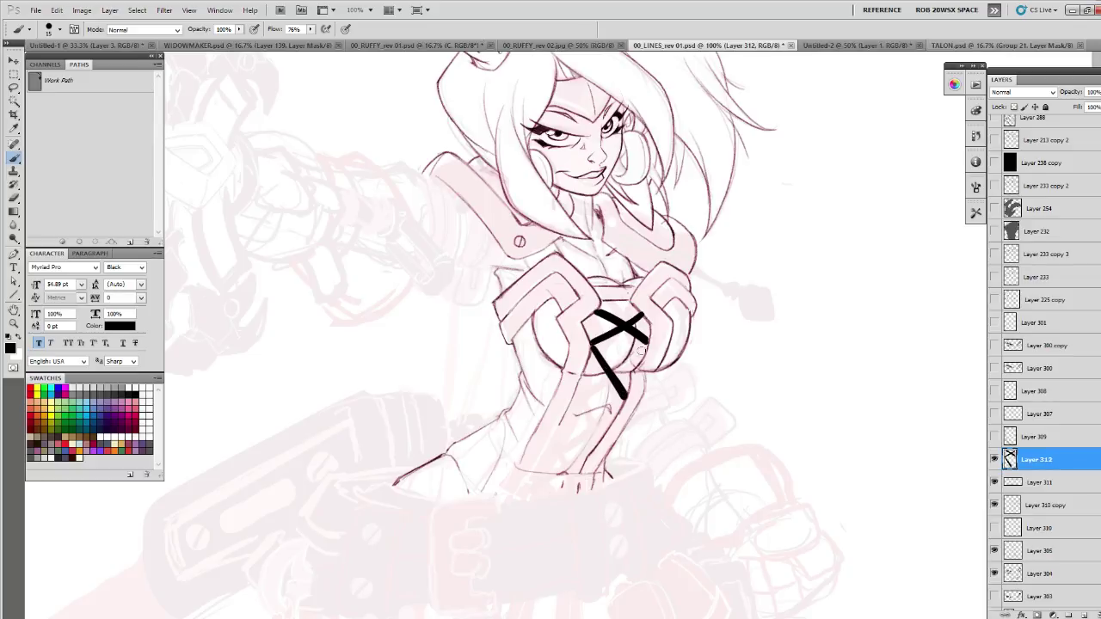
{"action": "mouse_move", "coordinate": [647, 342]}
{"action": "left_mouse_down"}
{"action": "mouse_move", "coordinate": [579, 388]}
{"action": "mouse_move", "coordinate": [661, 412]}
{"action": "mouse_move", "coordinate": [529, 373]}
{"action": "left_mouse_up"}
{"action": "mouse_move", "coordinate": [481, 330]}
{"action": "left_mouse_down"}
{"action": "mouse_move", "coordinate": [503, 382]}
{"action": "mouse_move", "coordinate": [469, 330]}
{"action": "mouse_move", "coordinate": [502, 374]}
{"action": "mouse_move", "coordinate": [490, 356]}
{"action": "mouse_move", "coordinate": [619, 424]}
{"action": "left_mouse_up"}
{"action": "mouse_move", "coordinate": [595, 385]}
{"action": "left_mouse_down"}
{"action": "mouse_move", "coordinate": [528, 423]}
{"action": "mouse_move", "coordinate": [524, 438]}
{"action": "left_mouse_up"}
- Tidy the lace ends, add another crossed pair of laces below the bust, and extend the near trim's edge at the waist
{"action": "key", "text": "e"}
{"action": "key", "text": "b"}
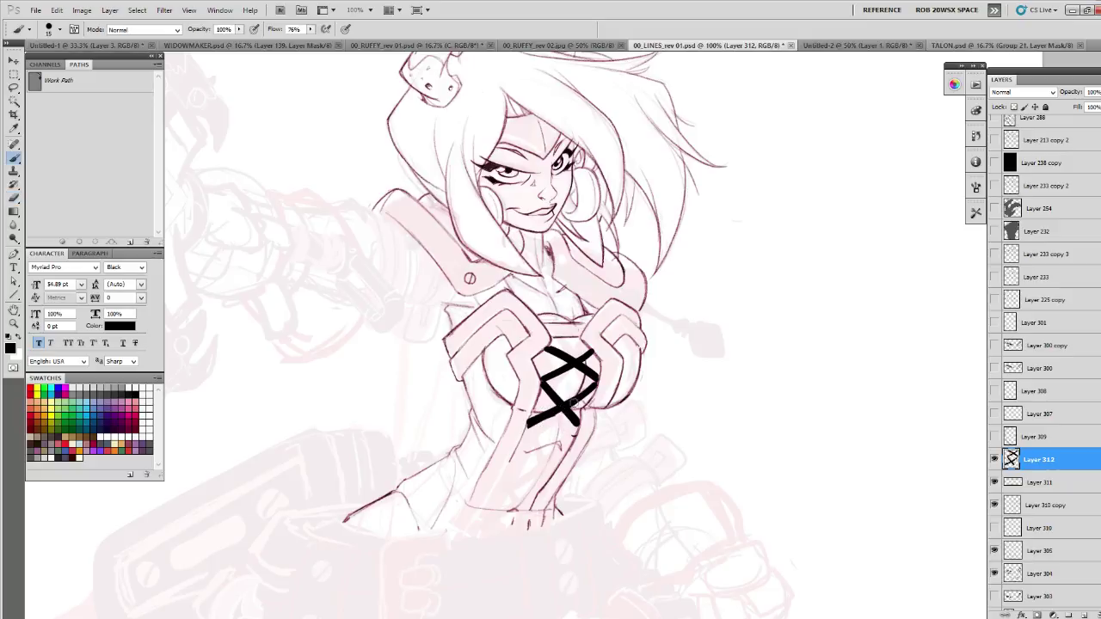
{"action": "left_click_drag", "start_coordinate": [590, 378], "coordinate": [627, 344]}
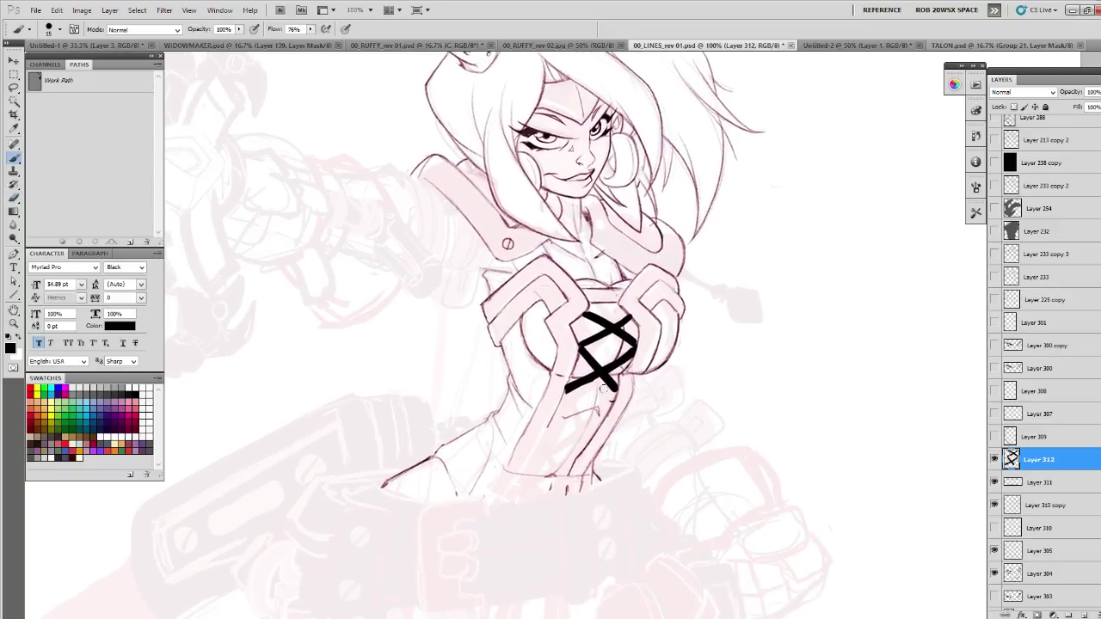
{"action": "left_click_drag", "start_coordinate": [565, 392], "coordinate": [588, 439]}
{"action": "left_click_drag", "start_coordinate": [616, 392], "coordinate": [545, 435]}
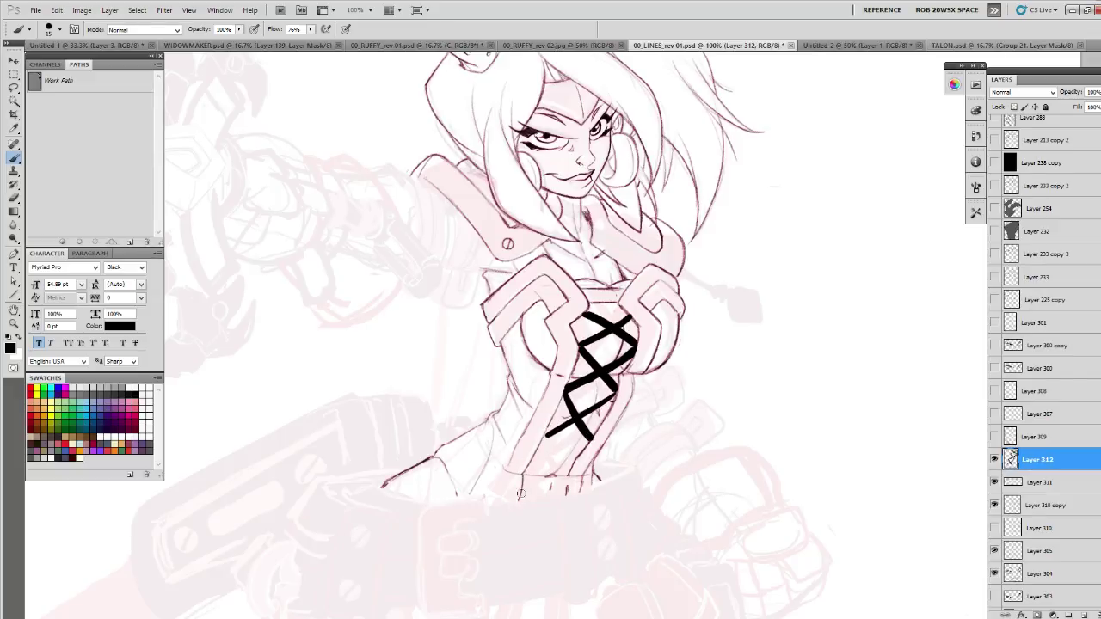
{"action": "left_click_drag", "start_coordinate": [504, 464], "coordinate": [493, 499]}
{"action": "left_click_drag", "start_coordinate": [543, 437], "coordinate": [573, 417]}
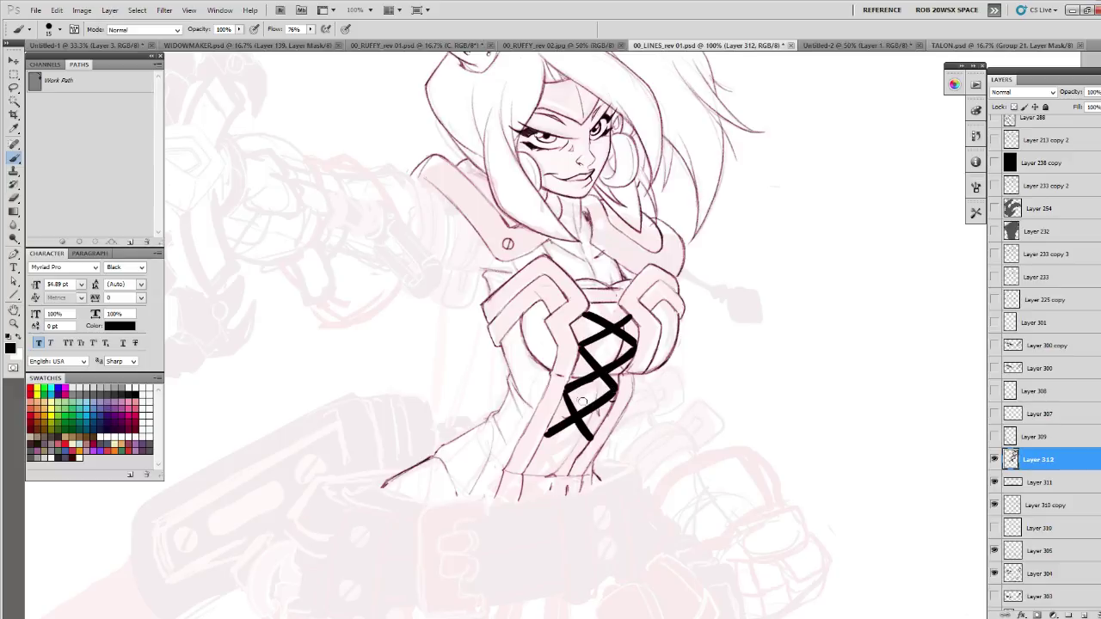
- Remove the lowest crossing lace over the abdomen and clean up the lace ends above it
{"action": "key", "text": "e"}
{"action": "mouse_move", "coordinate": [565, 392]}
{"action": "left_mouse_down"}
{"action": "mouse_move", "coordinate": [589, 439]}
{"action": "mouse_move", "coordinate": [559, 411]}
{"action": "mouse_move", "coordinate": [591, 435]}
{"action": "mouse_move", "coordinate": [581, 416]}
{"action": "mouse_move", "coordinate": [591, 438]}
{"action": "left_mouse_up"}
{"action": "key", "text": "b"}
{"action": "key", "text": "ctrl+alt+z"}
{"action": "key", "text": "ctrl+alt+z"}
{"action": "key", "text": "e"}
{"action": "mouse_move", "coordinate": [601, 391]}
{"action": "left_mouse_down"}
{"action": "mouse_move", "coordinate": [548, 435]}
{"action": "mouse_move", "coordinate": [606, 412]}
{"action": "mouse_move", "coordinate": [591, 382]}
{"action": "mouse_move", "coordinate": [644, 382]}
{"action": "left_mouse_up"}
{"action": "key", "text": "b"}
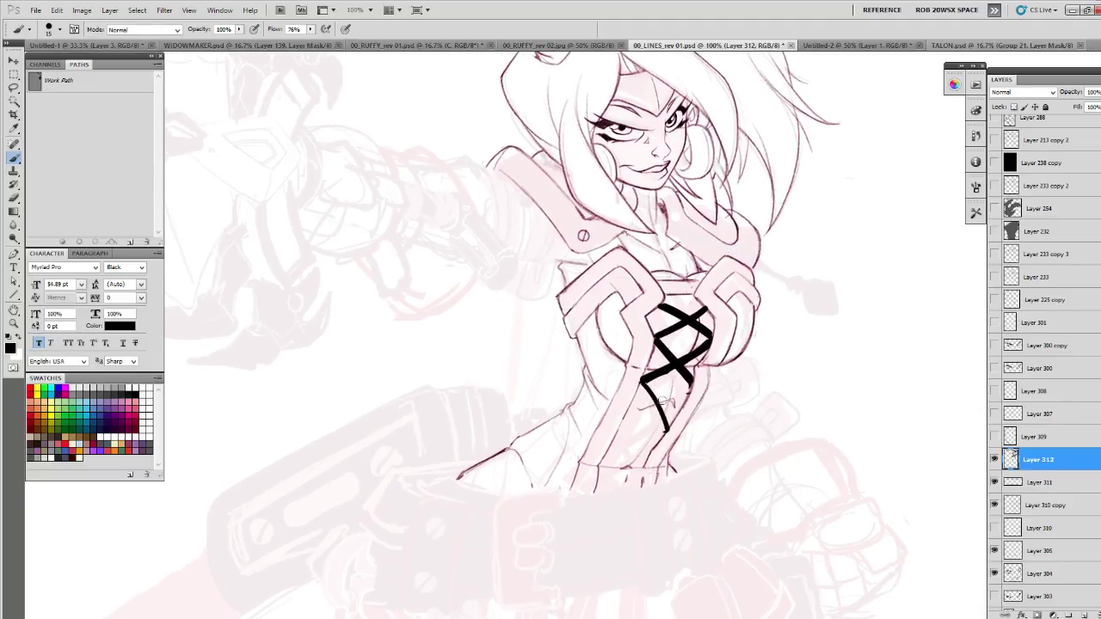
- Redraw the lower laces in a crisscross pattern between the trim bands, down to the waist
{"action": "left_click_drag", "start_coordinate": [640, 379], "coordinate": [666, 426]}
{"action": "left_click_drag", "start_coordinate": [689, 387], "coordinate": [624, 421]}
{"action": "mouse_move", "coordinate": [688, 388]}
{"action": "left_mouse_down"}
{"action": "mouse_move", "coordinate": [621, 423]}
{"action": "mouse_move", "coordinate": [688, 386]}
{"action": "mouse_move", "coordinate": [640, 383]}
{"action": "mouse_move", "coordinate": [665, 427]}
{"action": "mouse_move", "coordinate": [645, 464]}
{"action": "mouse_move", "coordinate": [622, 425]}
{"action": "mouse_move", "coordinate": [644, 459]}
{"action": "mouse_move", "coordinate": [666, 432]}
{"action": "mouse_move", "coordinate": [601, 461]}
{"action": "mouse_move", "coordinate": [656, 437]}
{"action": "mouse_move", "coordinate": [621, 430]}
{"action": "mouse_move", "coordinate": [650, 459]}
{"action": "mouse_move", "coordinate": [647, 449]}
{"action": "mouse_move", "coordinate": [626, 473]}
{"action": "mouse_move", "coordinate": [639, 480]}
{"action": "mouse_move", "coordinate": [593, 454]}
{"action": "mouse_move", "coordinate": [628, 464]}
{"action": "mouse_move", "coordinate": [595, 480]}
{"action": "mouse_move", "coordinate": [640, 453]}
{"action": "mouse_move", "coordinate": [597, 477]}
{"action": "mouse_move", "coordinate": [596, 456]}
{"action": "left_mouse_up"}
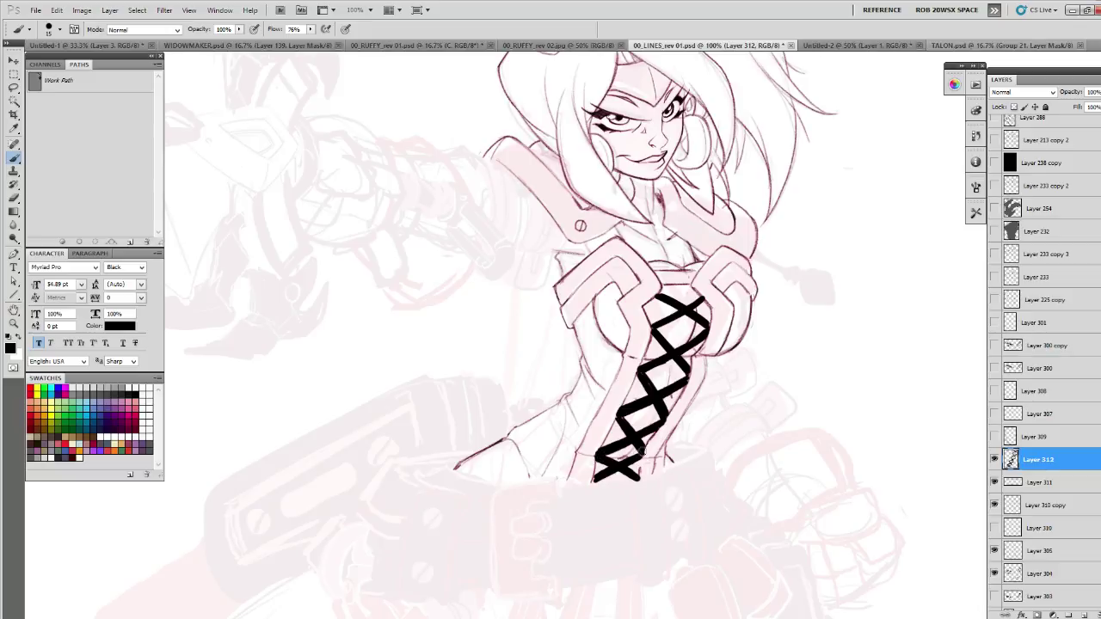
{"action": "mouse_move", "coordinate": [654, 440]}
{"action": "left_mouse_down"}
{"action": "mouse_move", "coordinate": [515, 404]}
{"action": "mouse_move", "coordinate": [335, 296]}
{"action": "left_mouse_up"}
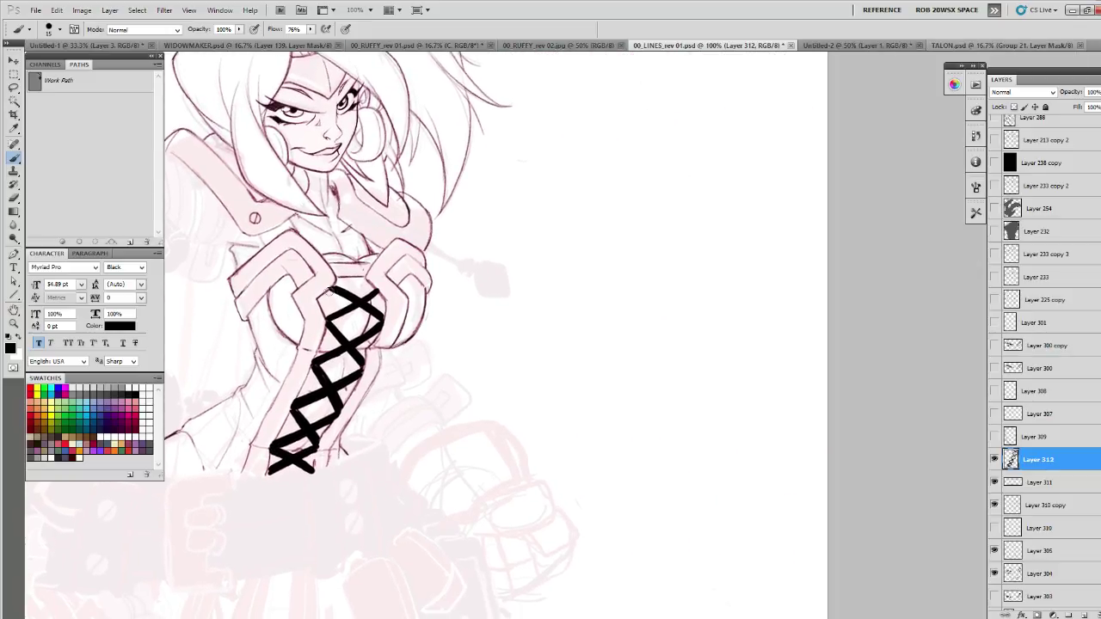
{"action": "left_click_drag", "start_coordinate": [334, 290], "coordinate": [619, 374]}
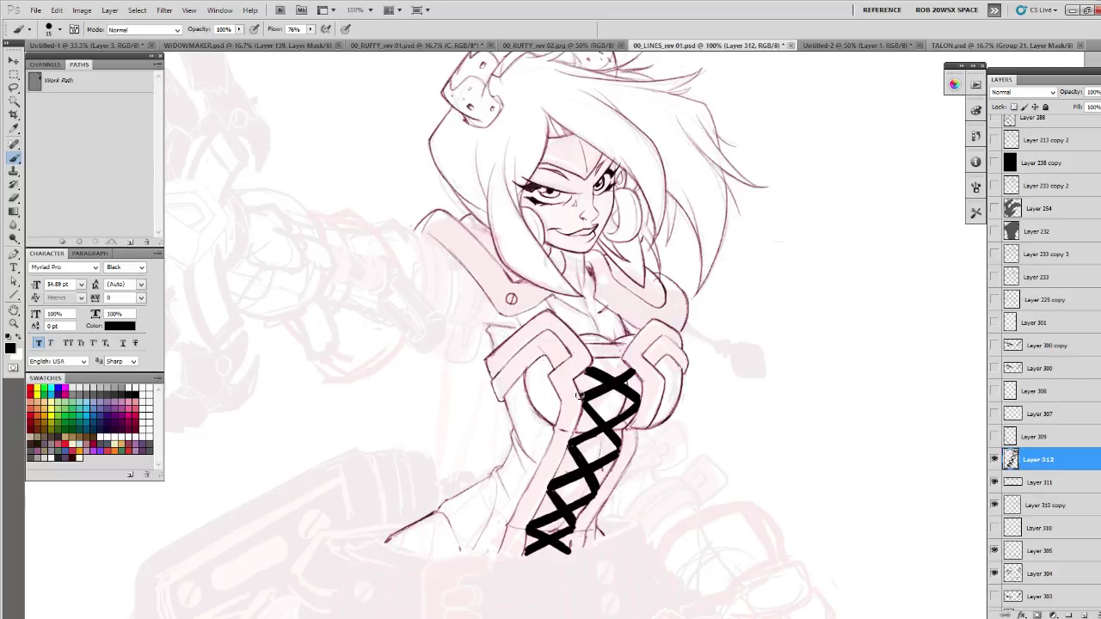
- Thicken the black laces and their crossings from the bust down to the waist
{"action": "left_click_drag", "start_coordinate": [592, 400], "coordinate": [636, 373]}
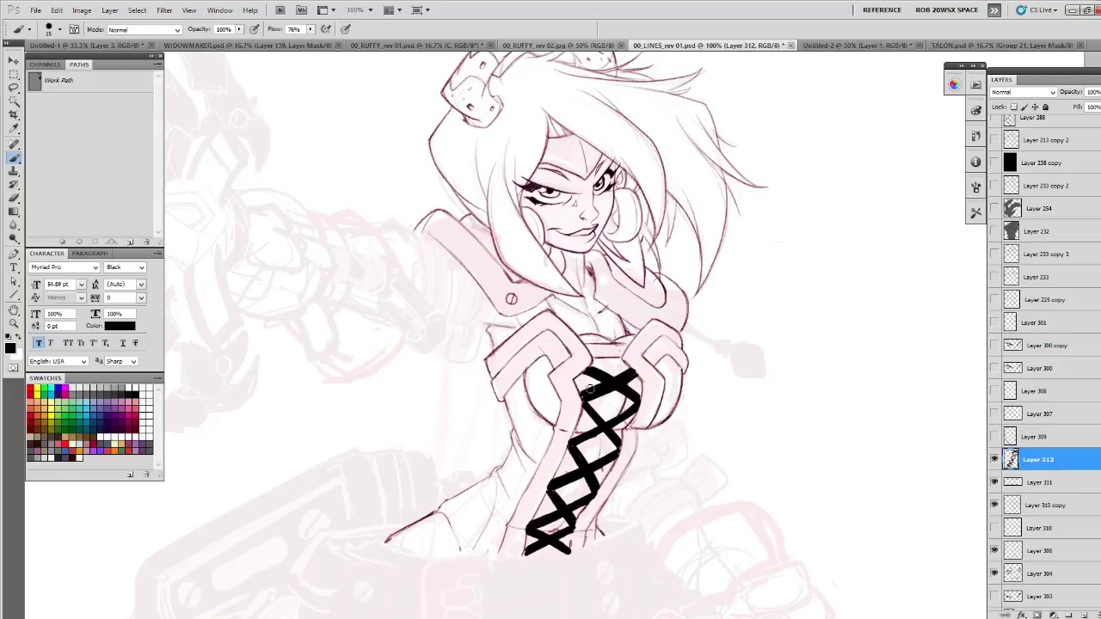
{"action": "mouse_move", "coordinate": [662, 422]}
{"action": "left_mouse_down"}
{"action": "mouse_move", "coordinate": [449, 317]}
{"action": "mouse_move", "coordinate": [459, 326]}
{"action": "left_mouse_up"}
{"action": "mouse_move", "coordinate": [442, 365]}
{"action": "left_mouse_down"}
{"action": "mouse_move", "coordinate": [464, 394]}
{"action": "mouse_move", "coordinate": [639, 364]}
{"action": "left_mouse_up"}
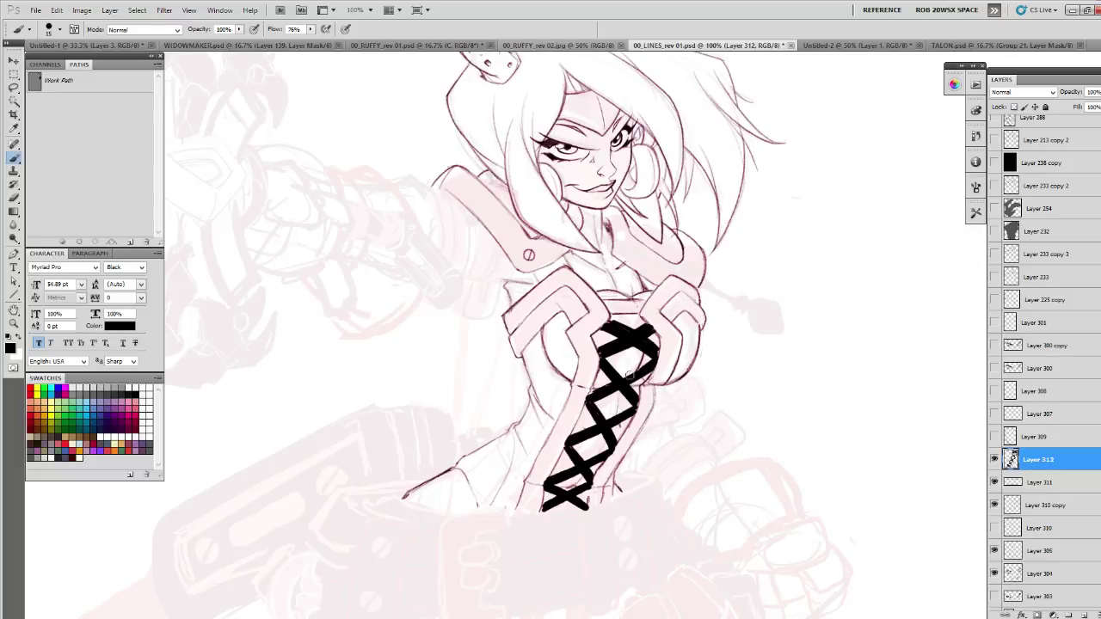
{"action": "left_click_drag", "start_coordinate": [613, 397], "coordinate": [533, 379]}
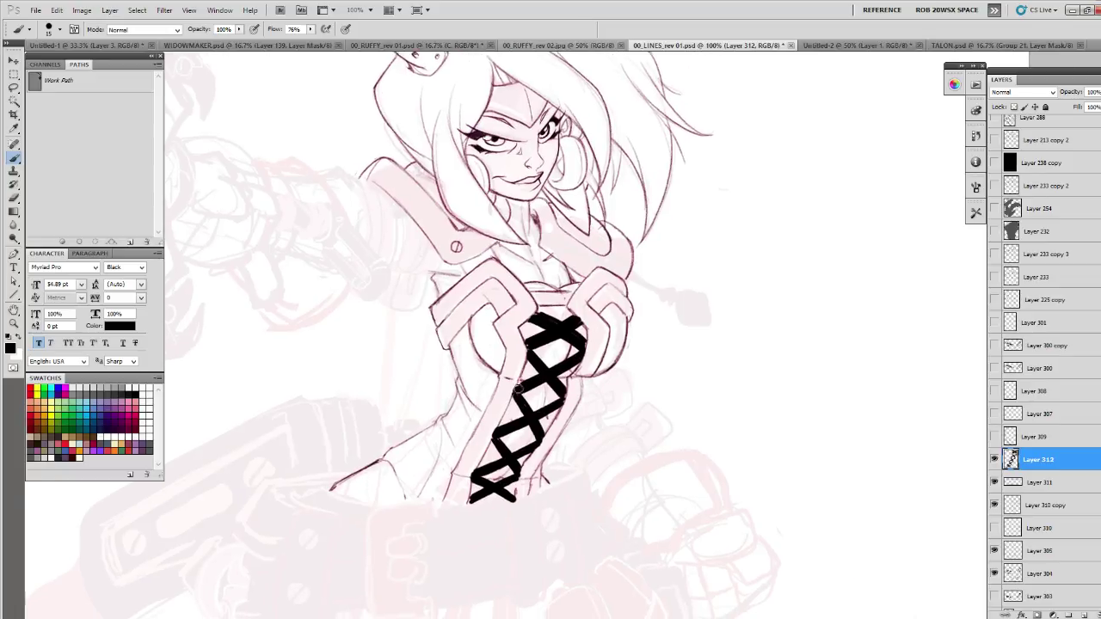
{"action": "left_click_drag", "start_coordinate": [549, 420], "coordinate": [584, 411]}
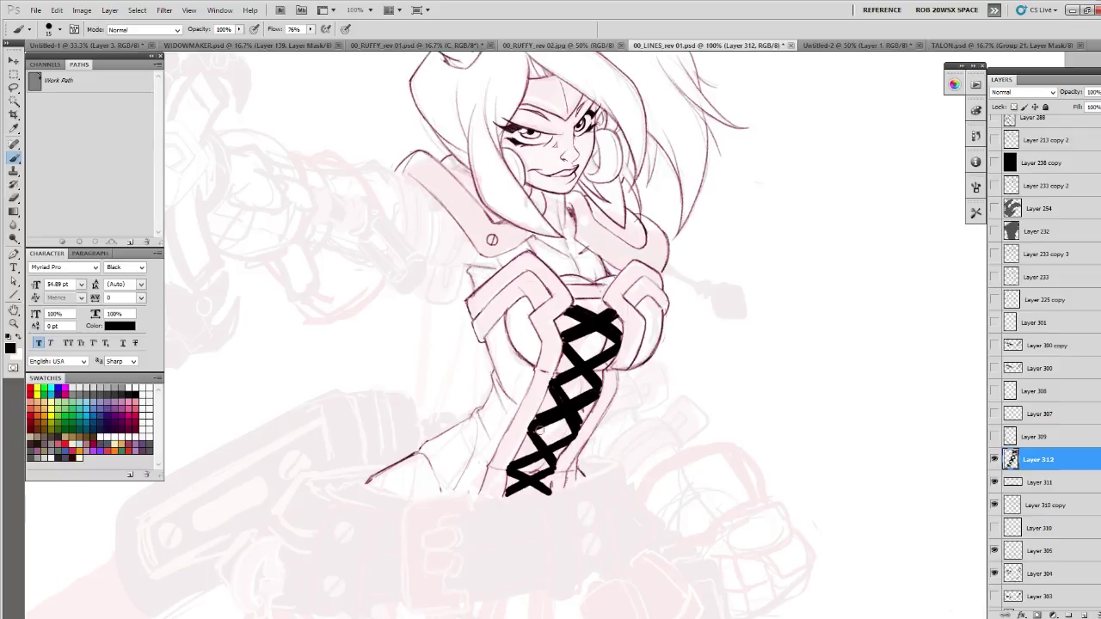
{"action": "mouse_move", "coordinate": [551, 441]}
{"action": "left_mouse_down"}
{"action": "mouse_move", "coordinate": [510, 467]}
{"action": "mouse_move", "coordinate": [541, 486]}
{"action": "mouse_move", "coordinate": [517, 467]}
{"action": "mouse_move", "coordinate": [509, 493]}
{"action": "mouse_move", "coordinate": [551, 461]}
{"action": "left_mouse_up"}
{"action": "left_click_drag", "start_coordinate": [560, 339], "coordinate": [551, 387]}
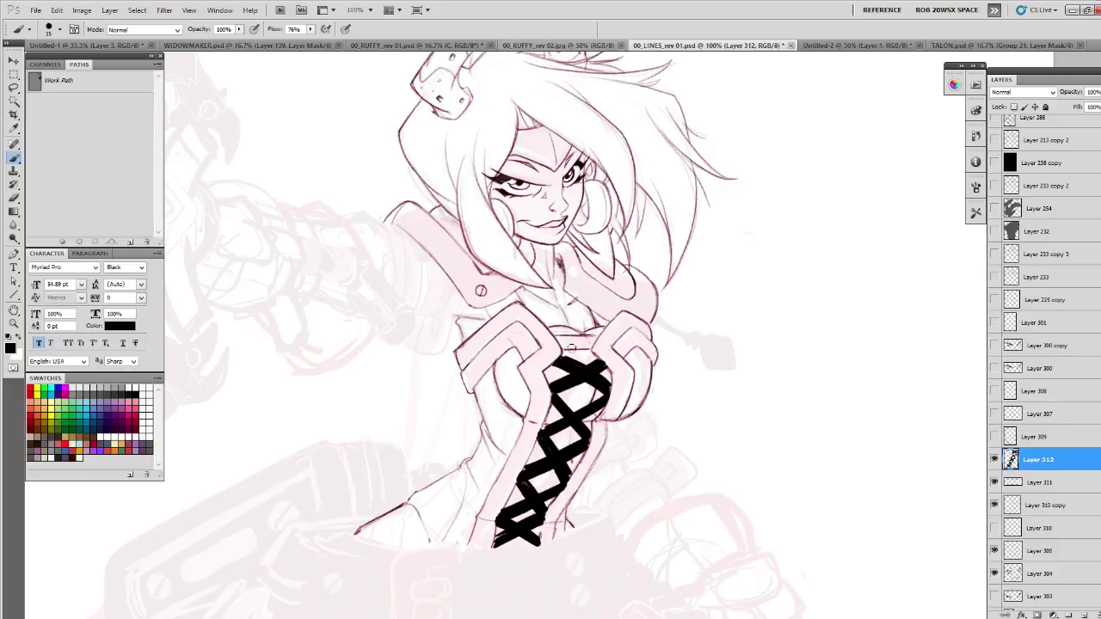
- Try drawing black eyelets with white rings at both ends of the top laces
{"action": "key", "text": "x"}
{"action": "key", "text": "x"}
{"action": "key", "text": "x"}
{"action": "key", "text": "x"}
{"action": "key", "text": "x"}
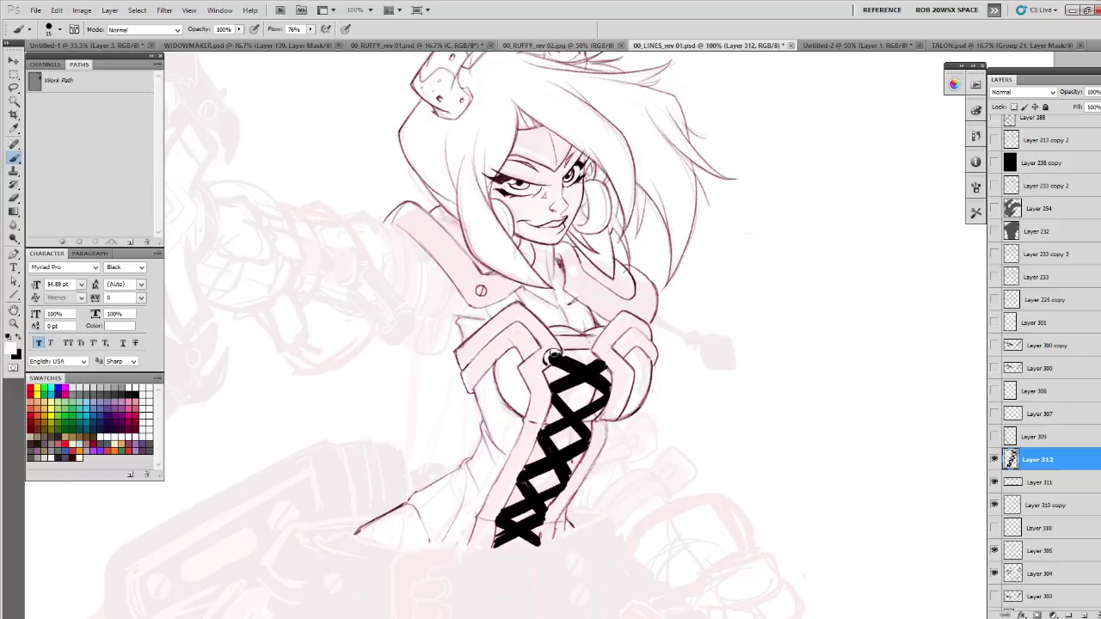
{"action": "key", "text": "x"}
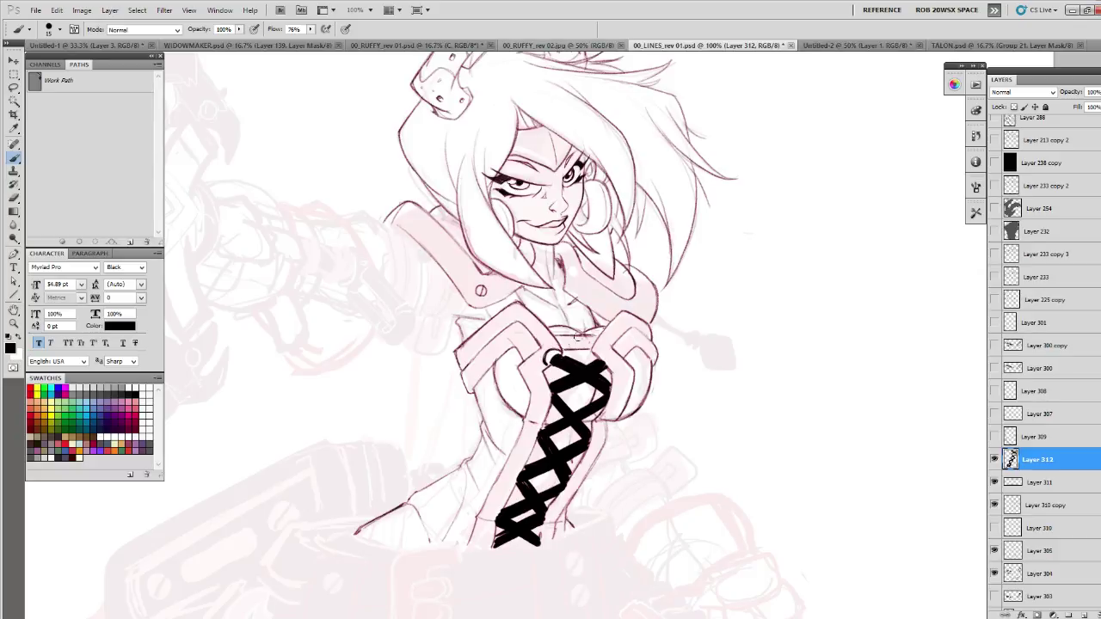
{"action": "mouse_move", "coordinate": [614, 355]}
{"action": "left_mouse_down"}
{"action": "mouse_move", "coordinate": [600, 357]}
{"action": "mouse_move", "coordinate": [611, 354]}
{"action": "mouse_move", "coordinate": [611, 368]}
{"action": "left_mouse_up"}
{"action": "key", "text": "x"}
{"action": "key", "text": "x"}
{"action": "key", "text": "x"}
{"action": "key", "text": "x"}
{"action": "left_click_drag", "start_coordinate": [549, 387], "coordinate": [550, 386]}
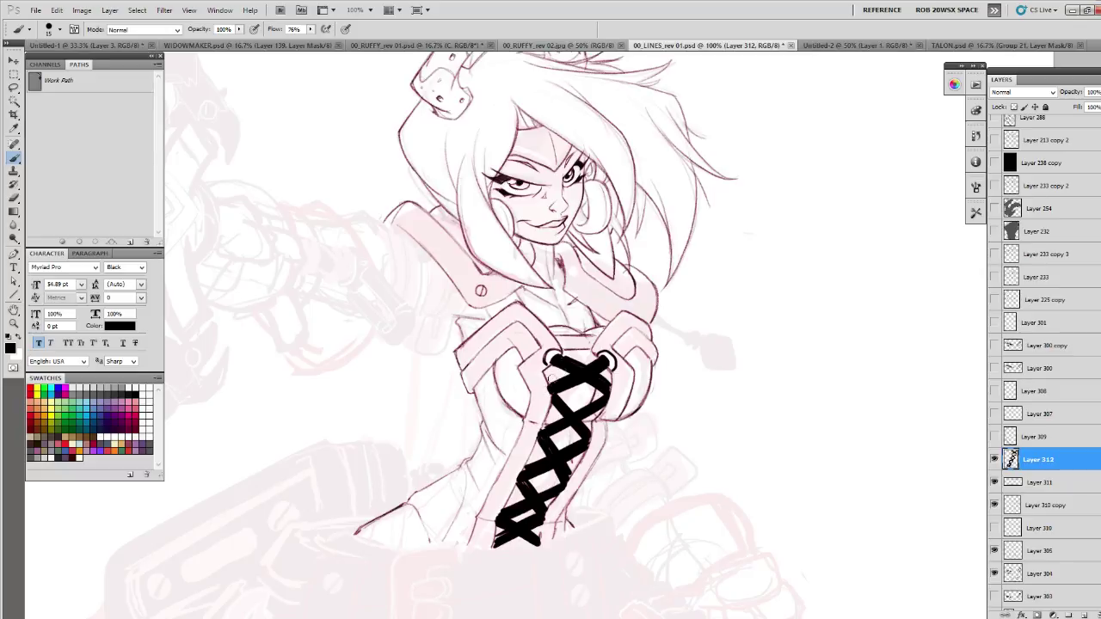
- Undo the ringed eyelets and erase what remains beside the near end of the top lace
{"action": "key", "text": "ctrl+z"}
{"action": "key", "text": "ctrl+z"}
{"action": "key", "text": "ctrl+z"}
{"action": "key", "text": "ctrl+z"}
{"action": "key", "text": "ctrl+z"}
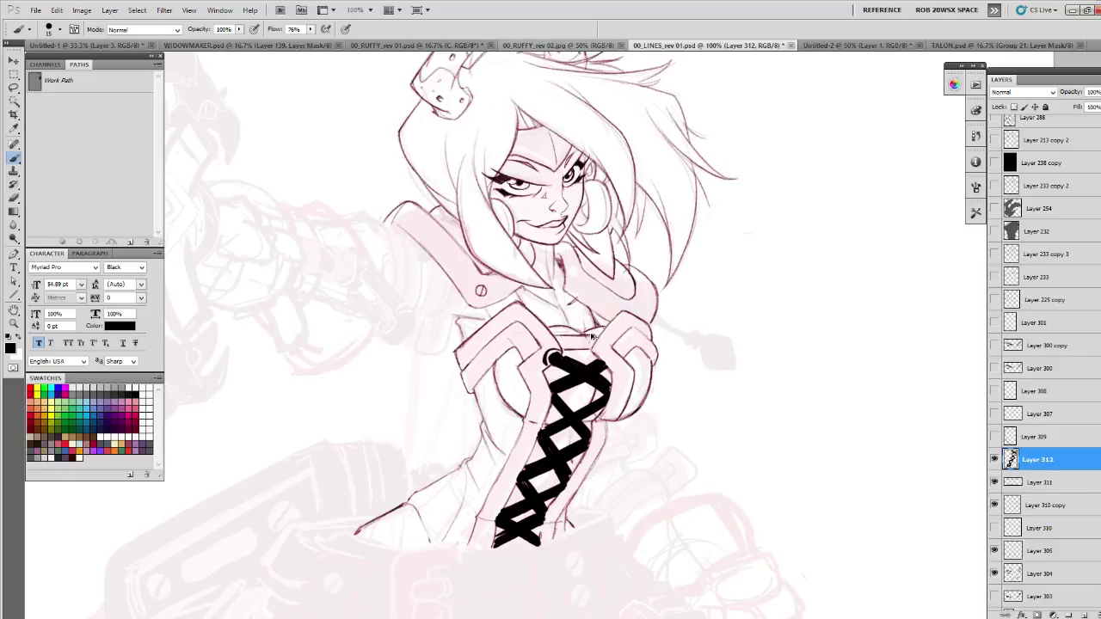
{"action": "key", "text": "e"}
{"action": "mouse_move", "coordinate": [555, 357]}
{"action": "left_mouse_down"}
{"action": "mouse_move", "coordinate": [549, 365]}
{"action": "mouse_move", "coordinate": [559, 354]}
{"action": "left_mouse_up"}
- Place four solid black eyelet dots on the trim bands beside the ends of the top laces
{"action": "key", "text": "b"}
{"action": "left_click", "coordinate": [549, 352]}
{"action": "left_click", "coordinate": [542, 392]}
{"action": "left_click", "coordinate": [615, 392]}
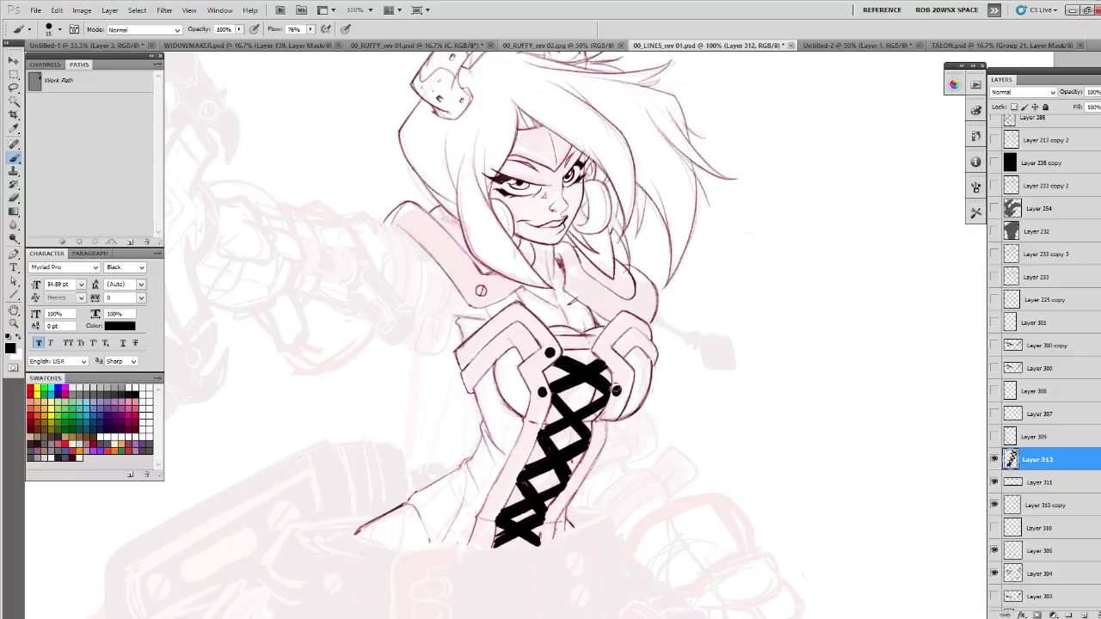
{"action": "left_click", "coordinate": [608, 355]}
{"action": "left_click_drag", "start_coordinate": [676, 404], "coordinate": [673, 403]}
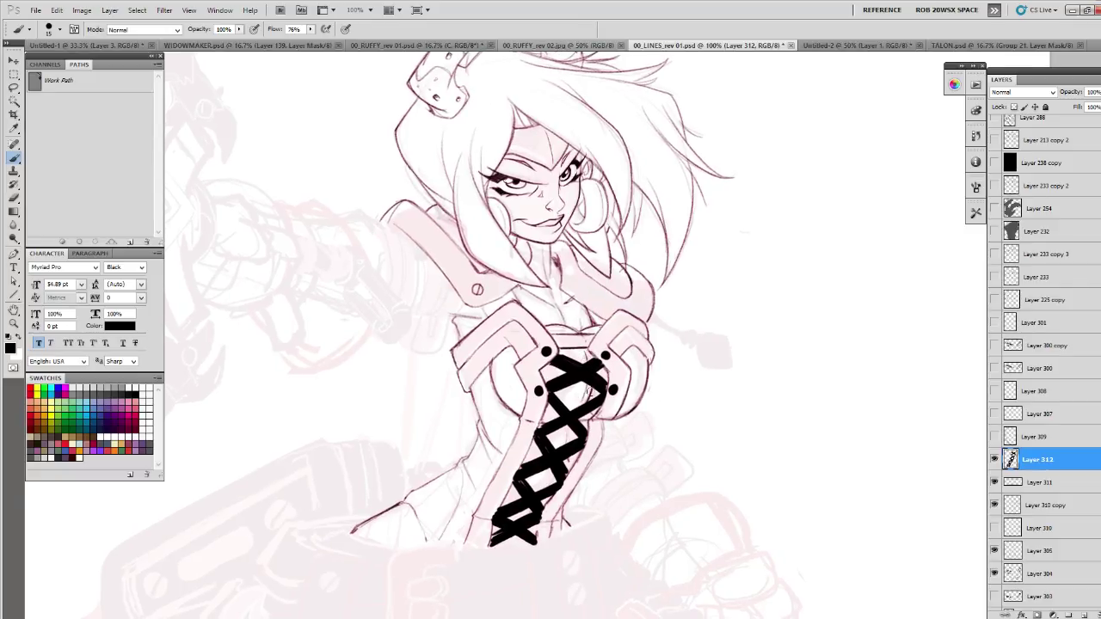
- Place six solid black eyelet dots along the trim bands beside the lower laces, from under the bust to the waist
{"action": "key", "text": "x"}
{"action": "key", "text": "x"}
{"action": "key", "text": "x"}
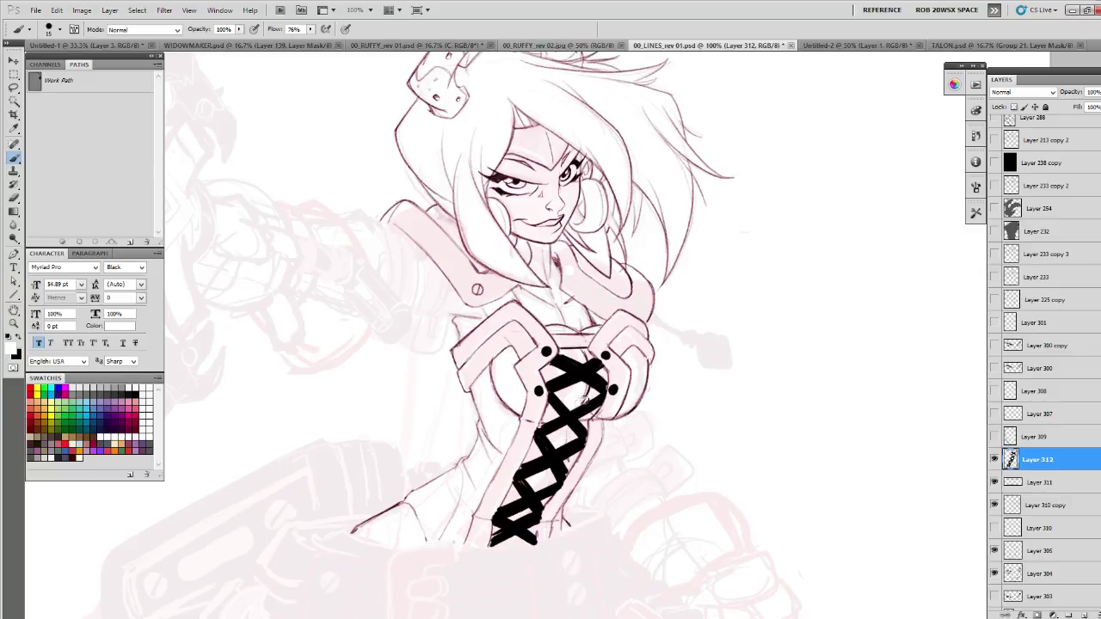
{"action": "key", "text": "x"}
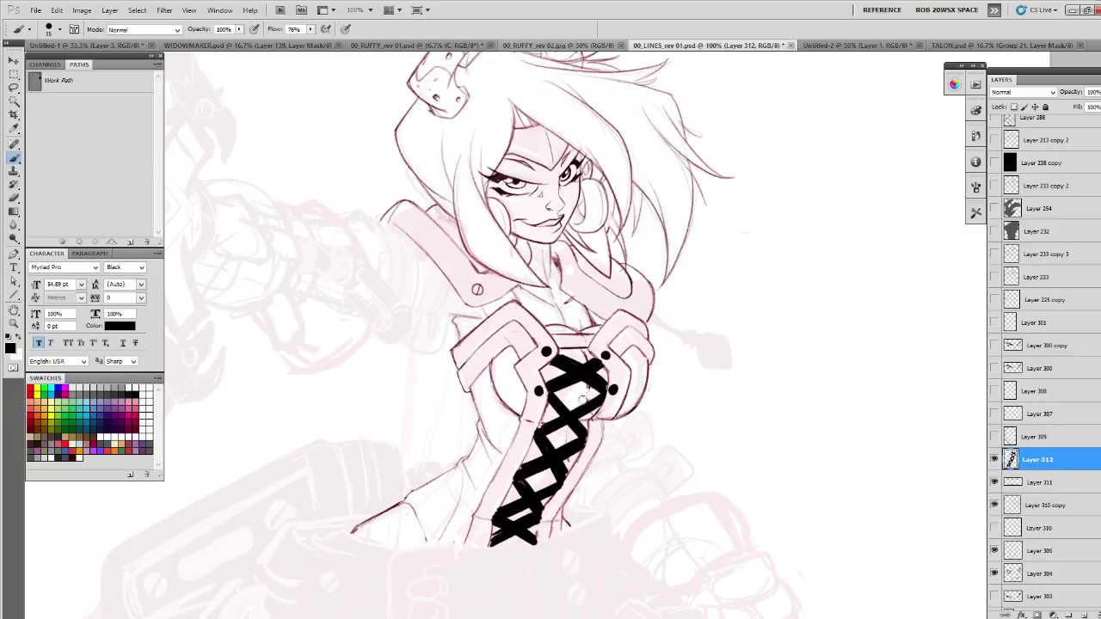
{"action": "key", "text": "x"}
{"action": "mouse_move", "coordinate": [652, 400]}
{"action": "left_mouse_down"}
{"action": "mouse_move", "coordinate": [662, 388]}
{"action": "mouse_move", "coordinate": [642, 373]}
{"action": "left_mouse_up"}
{"action": "key", "text": "x"}
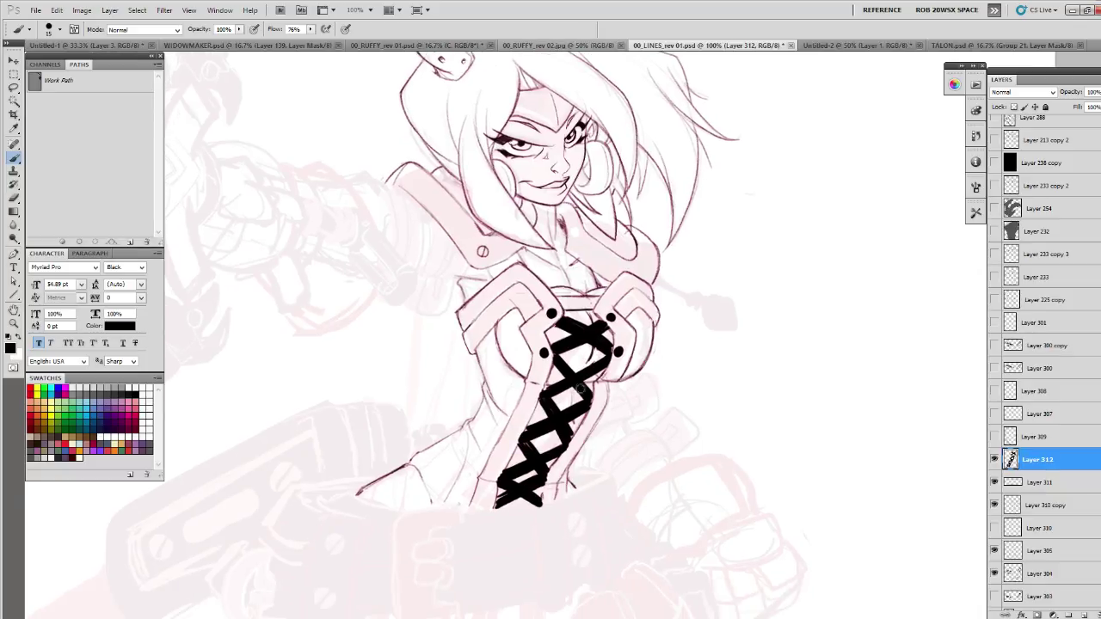
{"action": "left_click", "coordinate": [531, 392]}
{"action": "left_click", "coordinate": [598, 401]}
{"action": "left_click", "coordinate": [511, 434]}
{"action": "left_click_drag", "start_coordinate": [575, 447], "coordinate": [587, 428]}
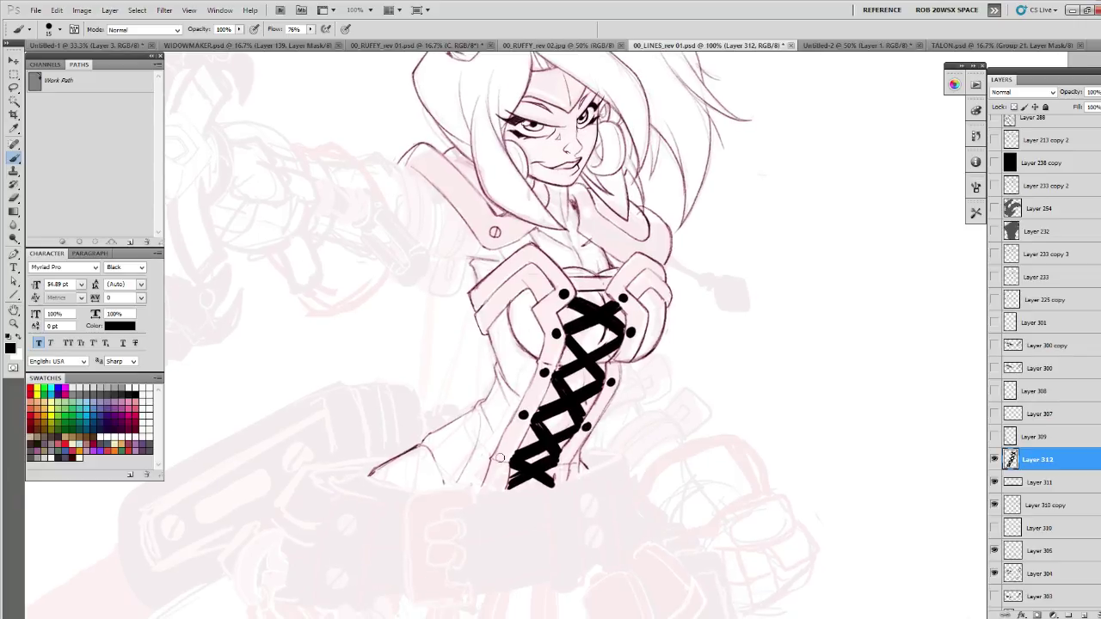
{"action": "left_click", "coordinate": [500, 459]}
{"action": "left_click_drag", "start_coordinate": [619, 375], "coordinate": [590, 463]}
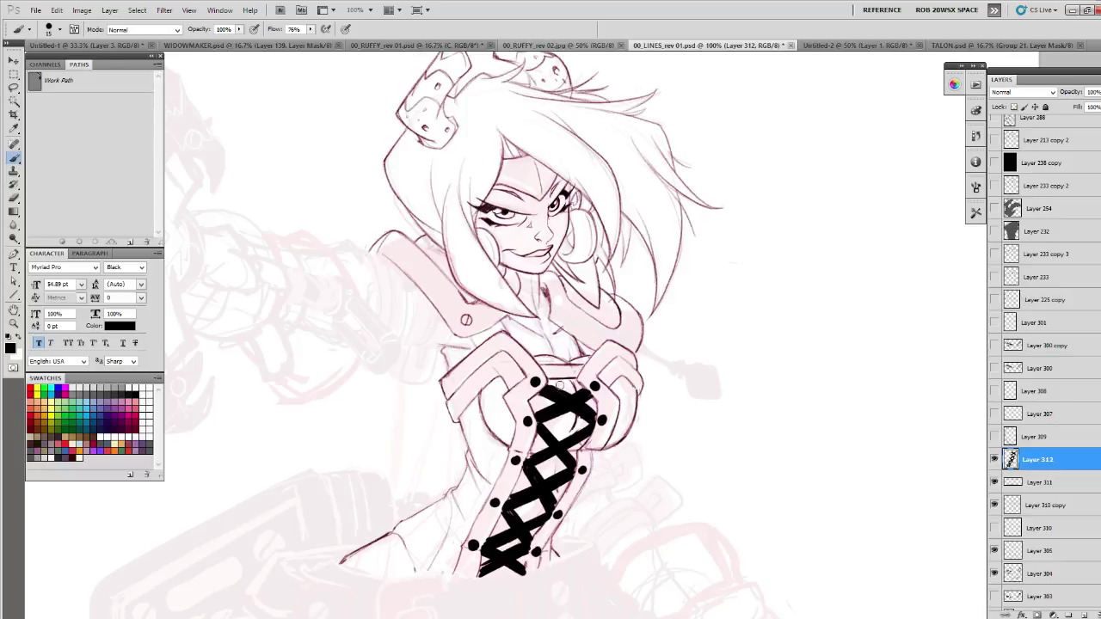
- Add small white highlights inside the upper eyelets beside the bust
{"action": "key", "text": "x"}
{"action": "mouse_move", "coordinate": [652, 454]}
{"action": "left_mouse_down"}
{"action": "mouse_move", "coordinate": [686, 324]}
{"action": "mouse_move", "coordinate": [671, 434]}
{"action": "left_mouse_up"}
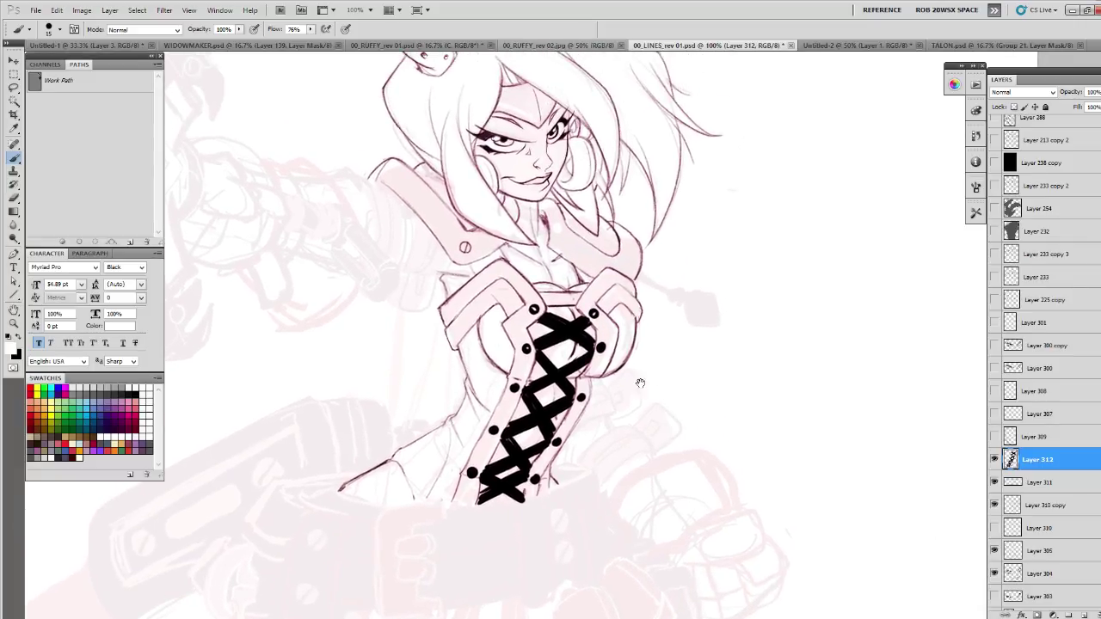
{"action": "left_click_drag", "start_coordinate": [606, 385], "coordinate": [597, 384]}
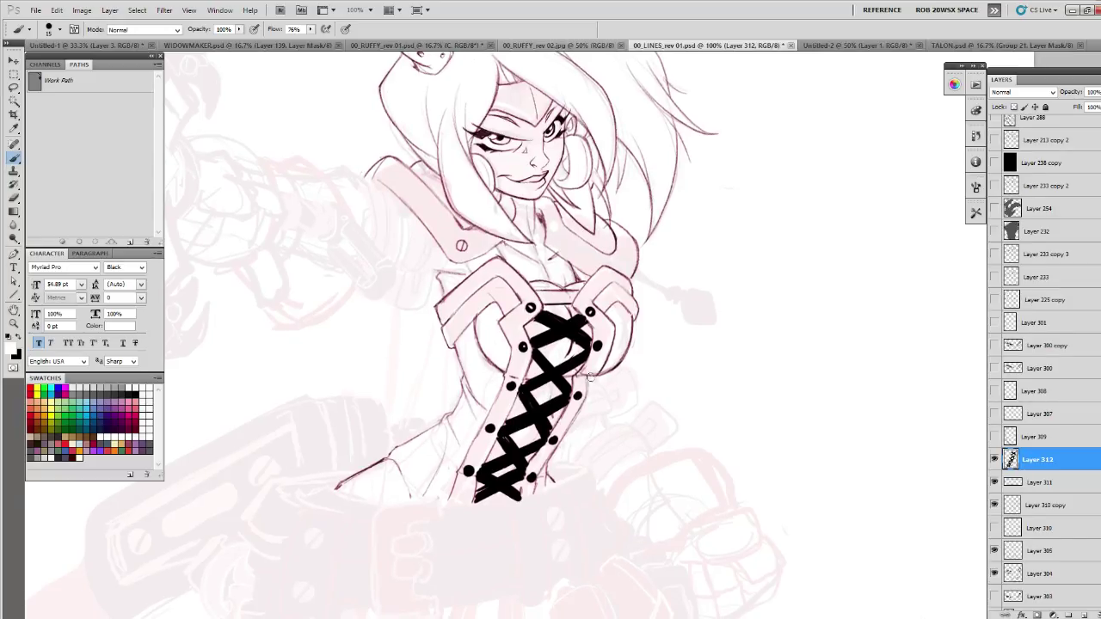
- Trace the corset's far edge in black from under the bust to the hip, thinning it and trimming the excess
{"action": "key", "text": "x"}
{"action": "mouse_move", "coordinate": [588, 398]}
{"action": "left_mouse_down"}
{"action": "mouse_move", "coordinate": [550, 465]}
{"action": "mouse_move", "coordinate": [564, 478]}
{"action": "left_mouse_up"}
{"action": "left_click_drag", "start_coordinate": [592, 381], "coordinate": [555, 460]}
{"action": "key", "text": "x"}
{"action": "left_click_drag", "start_coordinate": [588, 394], "coordinate": [557, 452]}
{"action": "key", "text": "e"}
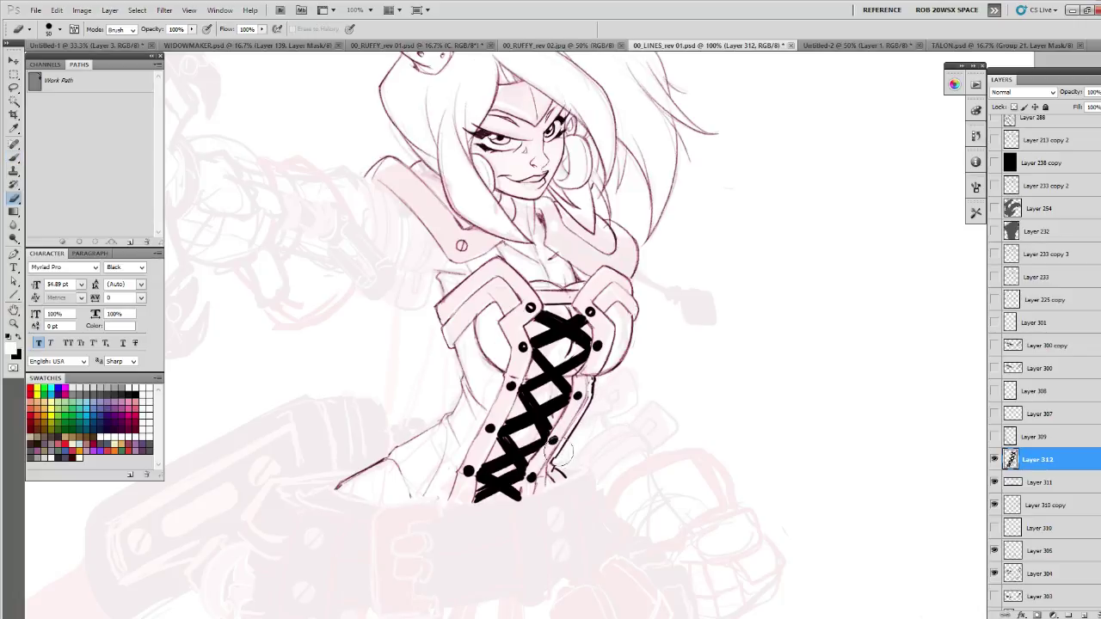
{"action": "key", "text": "b"}
{"action": "key", "text": "x"}
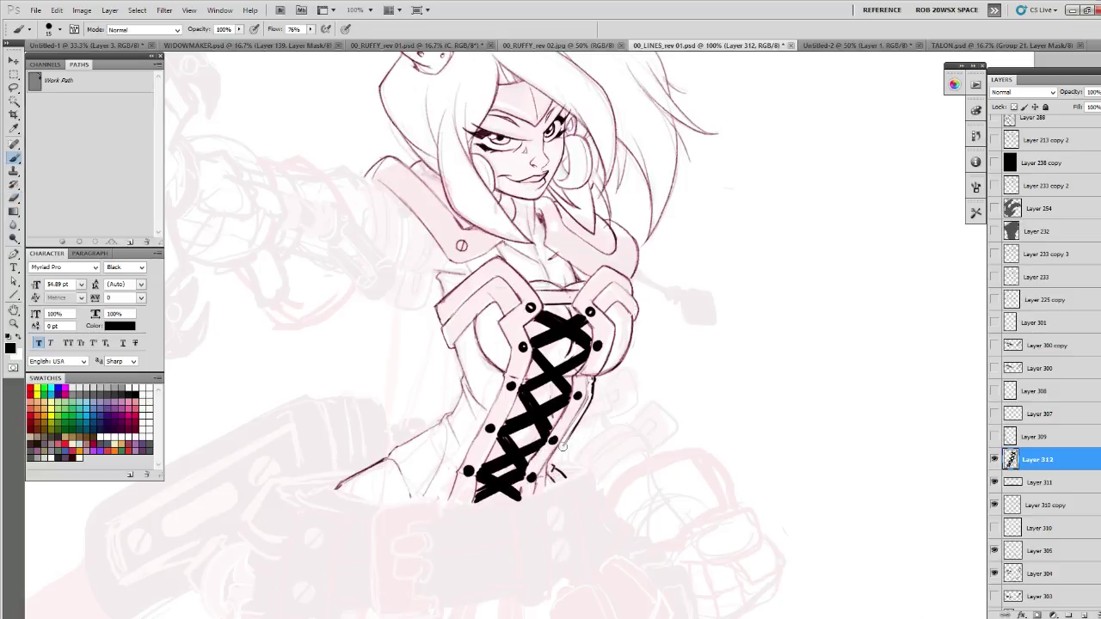
{"action": "left_click_drag", "start_coordinate": [556, 462], "coordinate": [566, 478]}
- Thicken the near hip contour and the outer curve of the far breast with black strokes, refining the curve's inner edge
{"action": "left_click_drag", "start_coordinate": [445, 416], "coordinate": [374, 465]}
{"action": "left_click_drag", "start_coordinate": [708, 397], "coordinate": [659, 457]}
{"action": "mouse_move", "coordinate": [553, 397]}
{"action": "left_mouse_down"}
{"action": "mouse_move", "coordinate": [587, 381]}
{"action": "mouse_move", "coordinate": [595, 338]}
{"action": "mouse_move", "coordinate": [587, 378]}
{"action": "mouse_move", "coordinate": [568, 388]}
{"action": "mouse_move", "coordinate": [588, 371]}
{"action": "mouse_move", "coordinate": [594, 339]}
{"action": "mouse_move", "coordinate": [578, 379]}
{"action": "left_mouse_up"}
{"action": "key", "text": "x"}
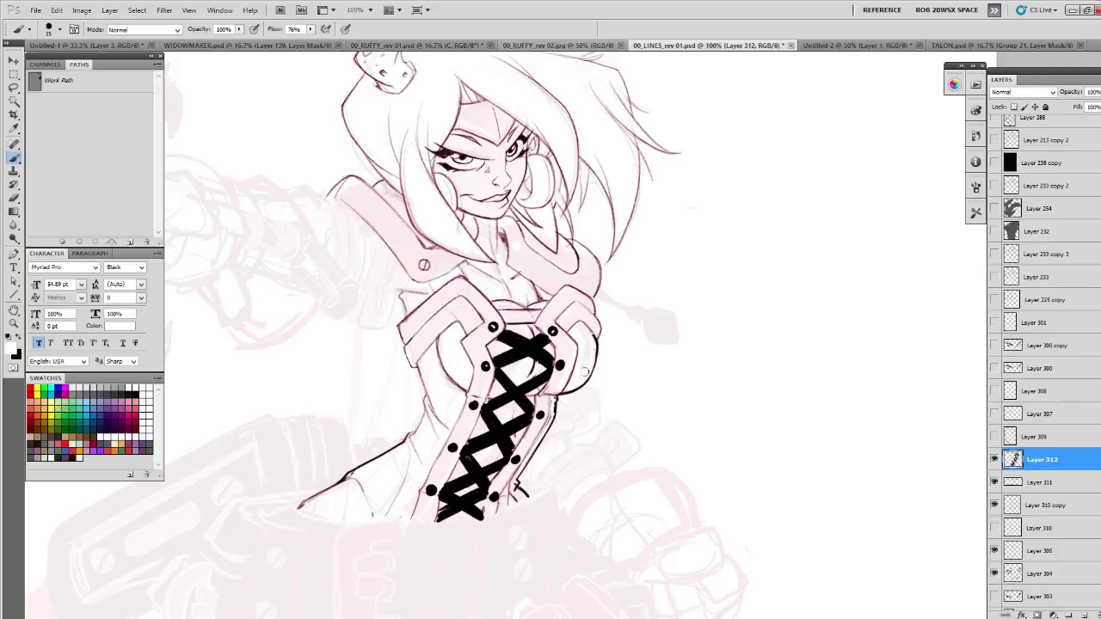
{"action": "key", "text": "x"}
{"action": "mouse_move", "coordinate": [589, 326]}
{"action": "left_mouse_down"}
{"action": "mouse_move", "coordinate": [595, 368]}
{"action": "mouse_move", "coordinate": [578, 389]}
{"action": "left_mouse_up"}
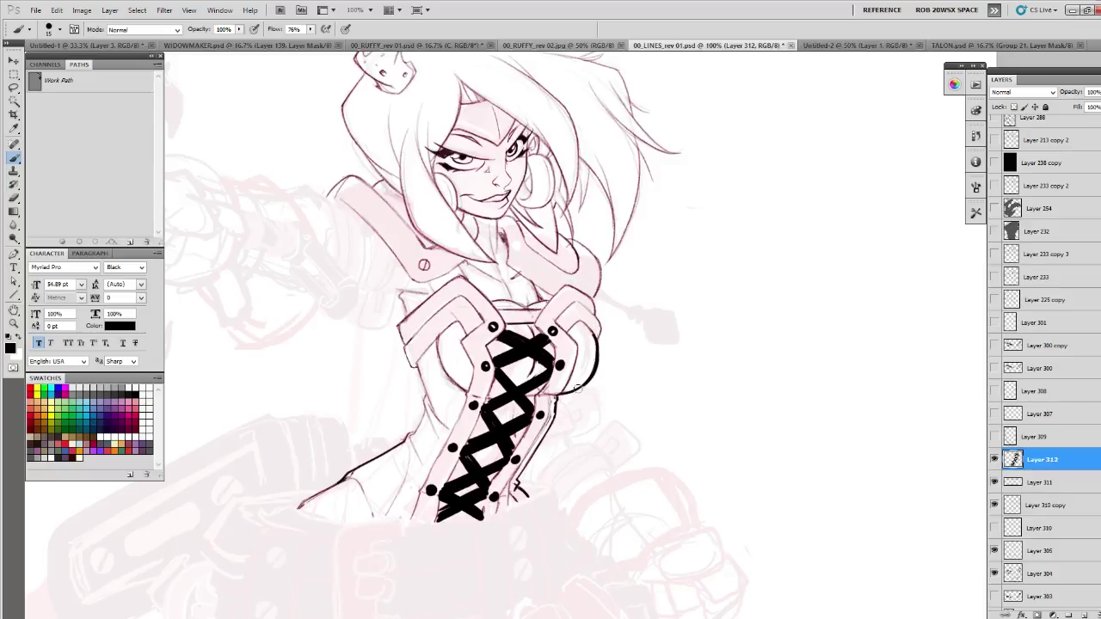
{"action": "key", "text": "x"}
- Touch up the lowest lace crossings at the waist with black
{"action": "key", "text": "z"}
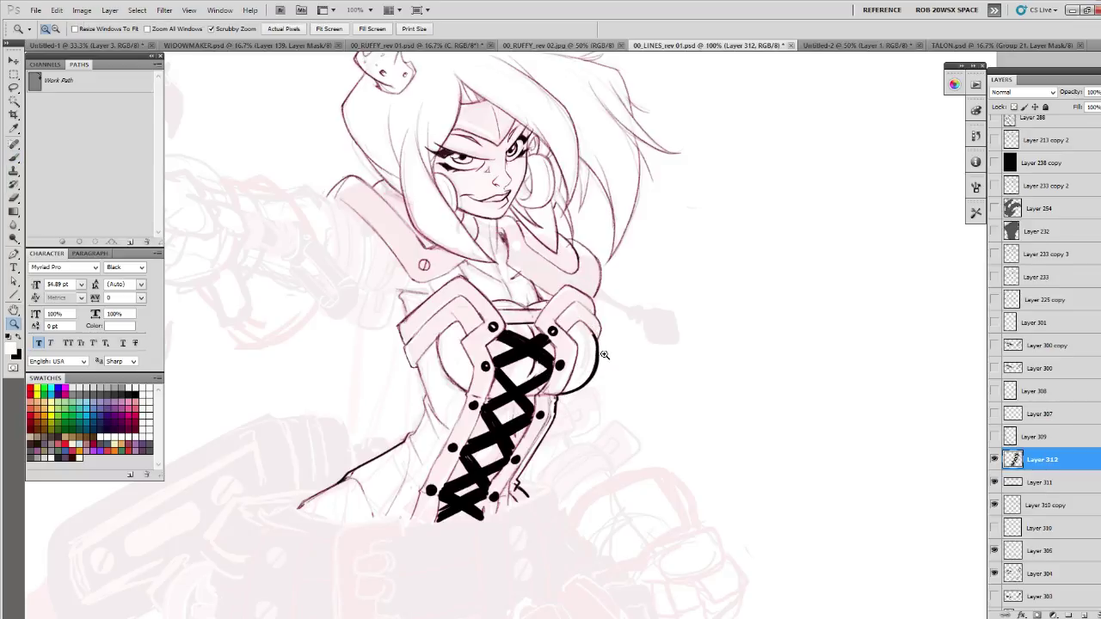
{"action": "left_click", "coordinate": [605, 353], "text": "alt"}
{"action": "left_click", "coordinate": [606, 356], "text": "alt"}
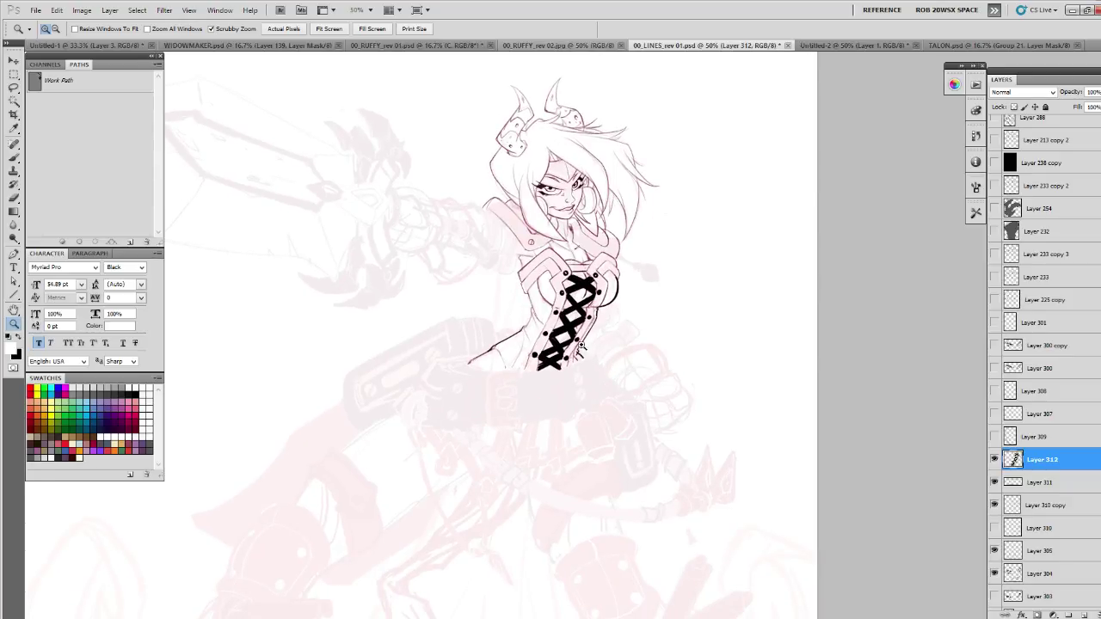
{"action": "left_click", "coordinate": [583, 342]}
{"action": "left_click", "coordinate": [583, 342]}
{"action": "key", "text": "b"}
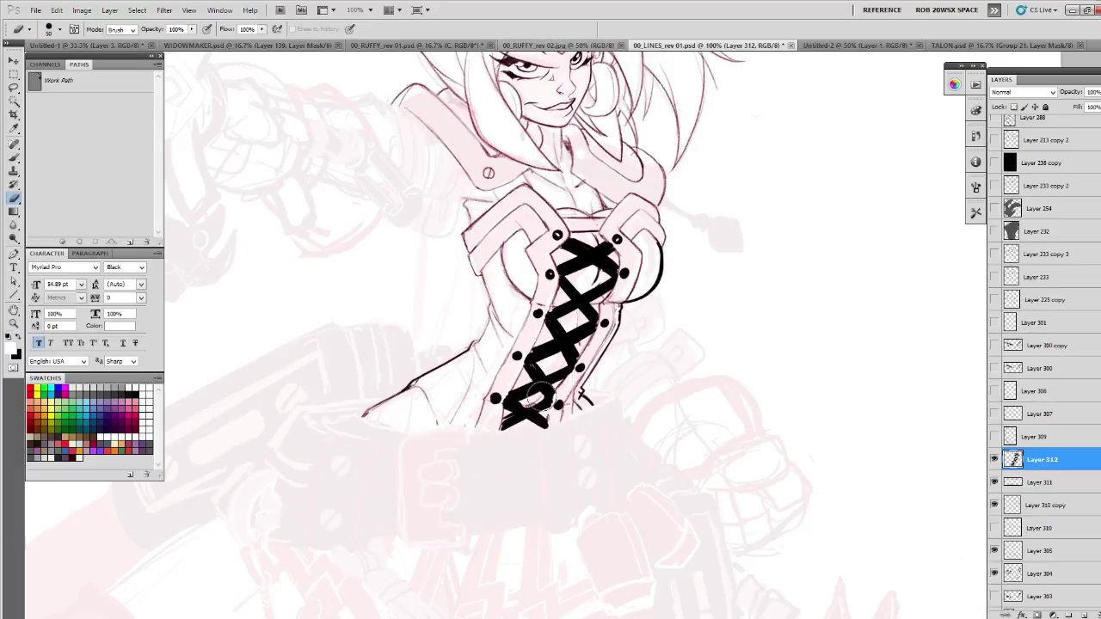
{"action": "key", "text": "b"}
{"action": "key", "text": "x"}
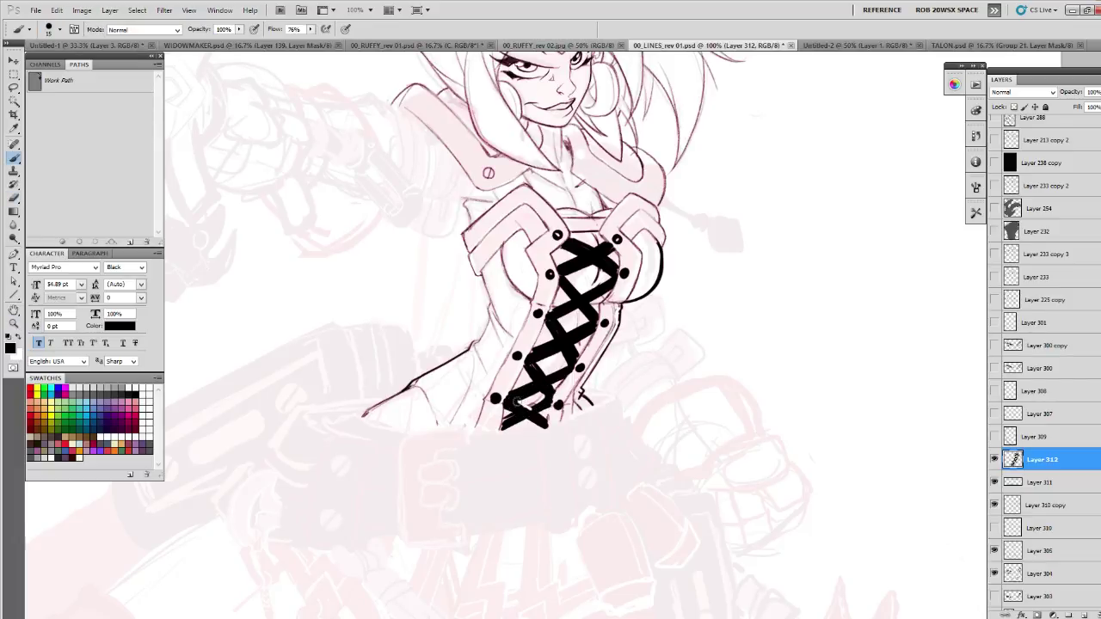
{"action": "mouse_move", "coordinate": [517, 400]}
{"action": "left_mouse_down"}
{"action": "mouse_move", "coordinate": [540, 415]}
{"action": "mouse_move", "coordinate": [505, 428]}
{"action": "mouse_move", "coordinate": [543, 409]}
{"action": "mouse_move", "coordinate": [535, 404]}
{"action": "mouse_move", "coordinate": [544, 419]}
{"action": "left_mouse_up"}
- Paint a solid black lace band across the corset's neckline between the top eyelets
{"action": "key", "text": "z"}
{"action": "left_click_drag", "start_coordinate": [567, 380], "coordinate": [585, 359]}
{"action": "key", "text": "ctrl+plus"}
{"action": "key", "text": "b"}
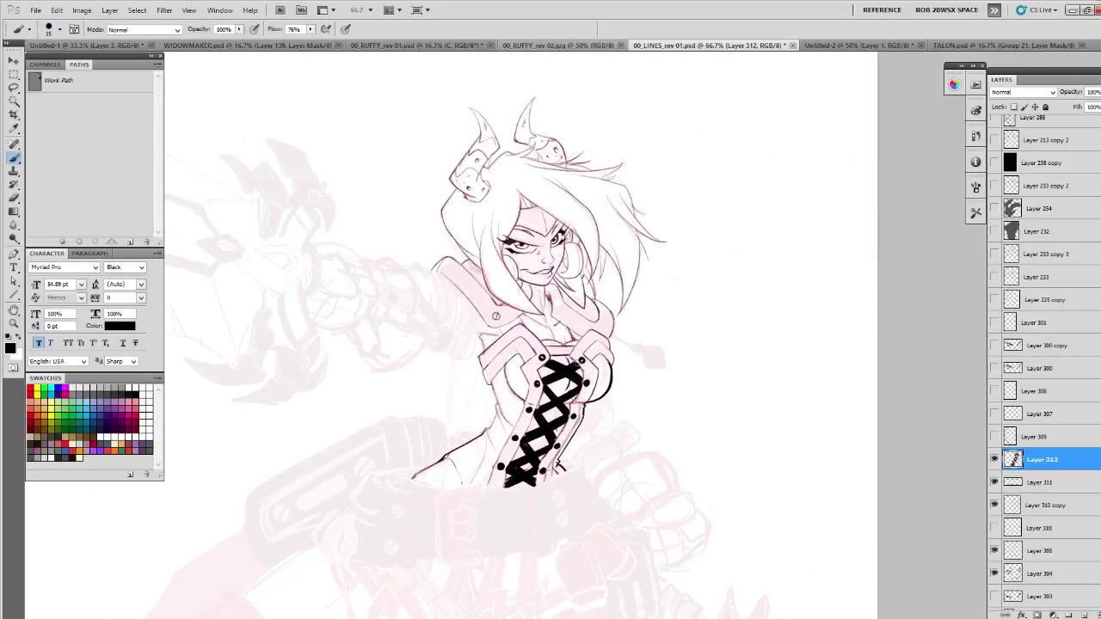
{"action": "mouse_move", "coordinate": [558, 357]}
{"action": "left_mouse_down"}
{"action": "mouse_move", "coordinate": [547, 351]}
{"action": "mouse_move", "coordinate": [569, 351]}
{"action": "mouse_move", "coordinate": [555, 356]}
{"action": "left_mouse_up"}
{"action": "mouse_move", "coordinate": [730, 462]}
{"action": "left_mouse_down"}
{"action": "mouse_move", "coordinate": [731, 429]}
{"action": "mouse_move", "coordinate": [612, 351]}
{"action": "left_mouse_up"}
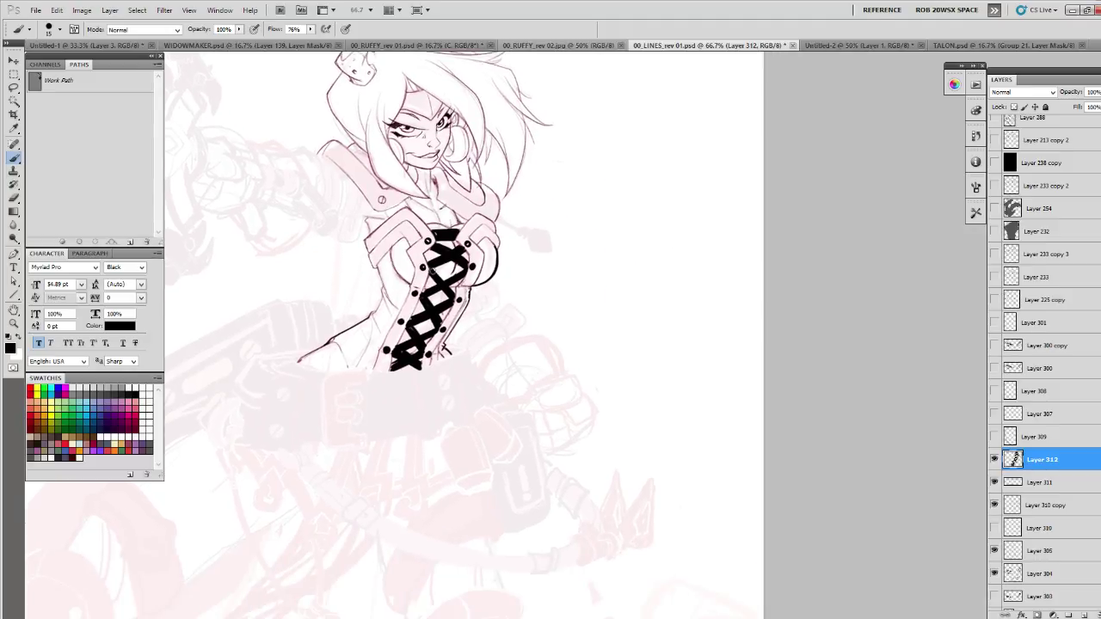
{"action": "left_click_drag", "start_coordinate": [434, 270], "coordinate": [452, 292]}
{"action": "left_click_drag", "start_coordinate": [463, 201], "coordinate": [465, 213]}
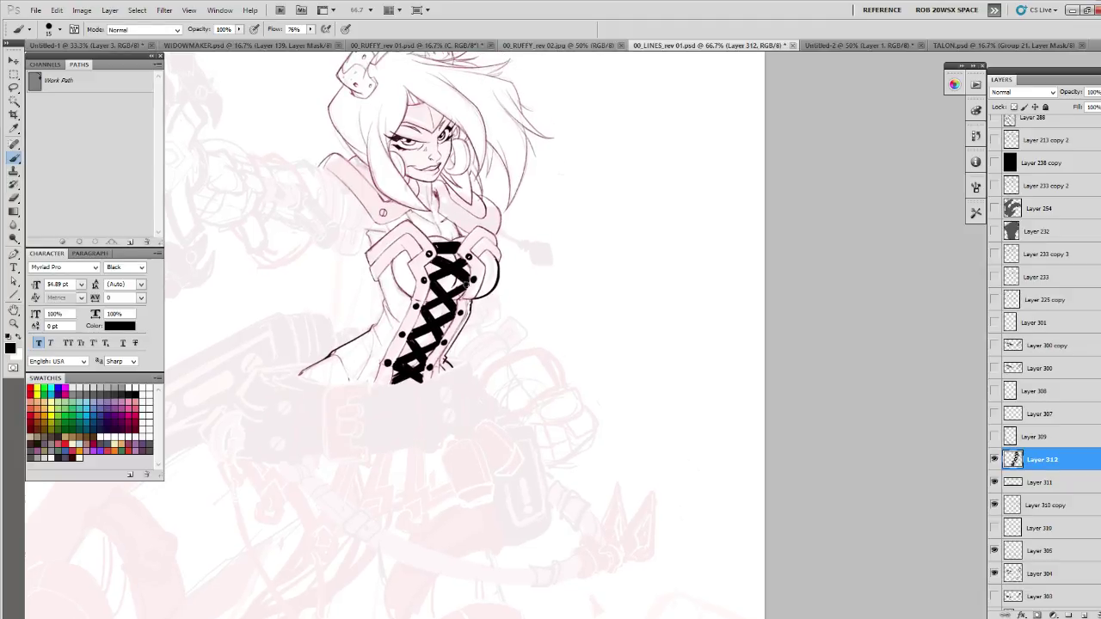
- Paint a solid black choker around her neck and clean up its shape
{"action": "left_click_drag", "start_coordinate": [455, 223], "coordinate": [807, 394]}
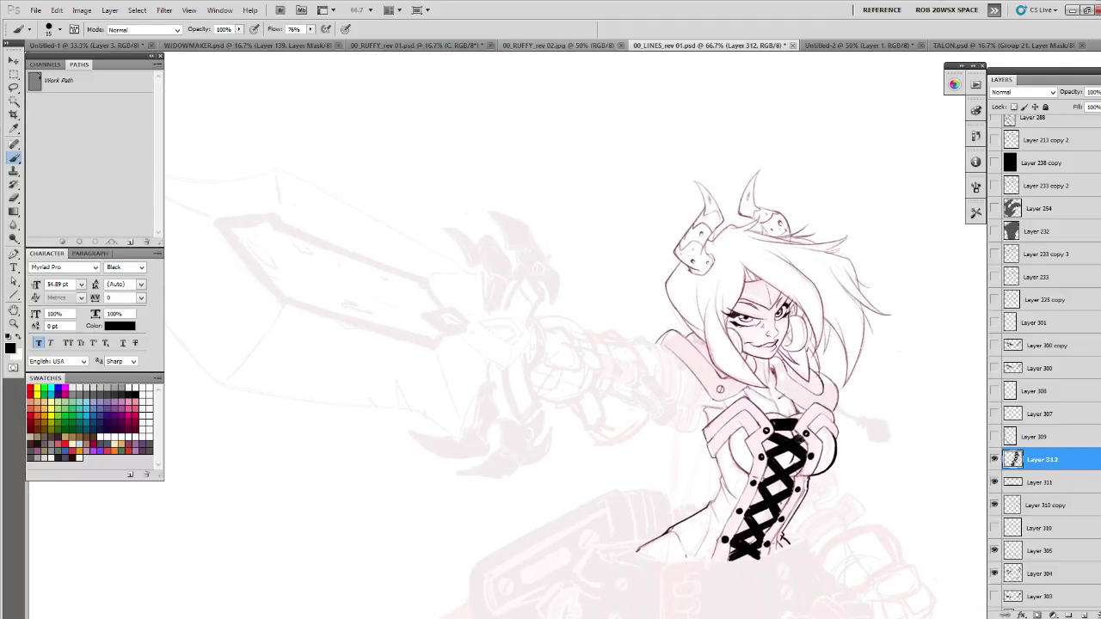
{"action": "mouse_move", "coordinate": [798, 436]}
{"action": "left_mouse_down"}
{"action": "mouse_move", "coordinate": [768, 451]}
{"action": "mouse_move", "coordinate": [781, 425]}
{"action": "mouse_move", "coordinate": [744, 410]}
{"action": "left_mouse_up"}
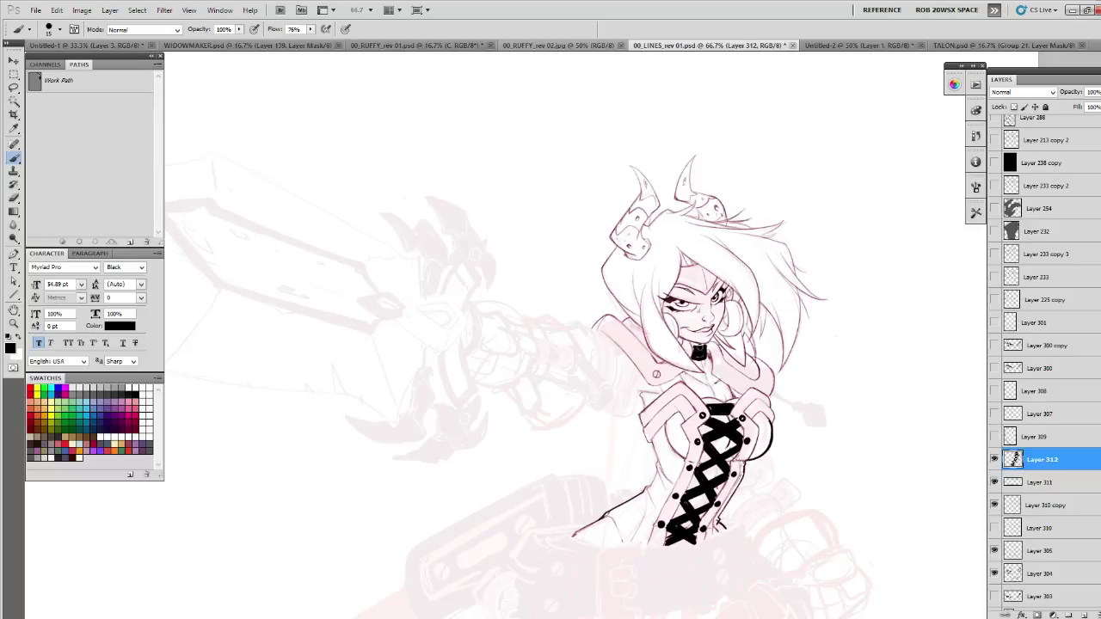
{"action": "key", "text": "ctrl+z"}
{"action": "key", "text": "e"}
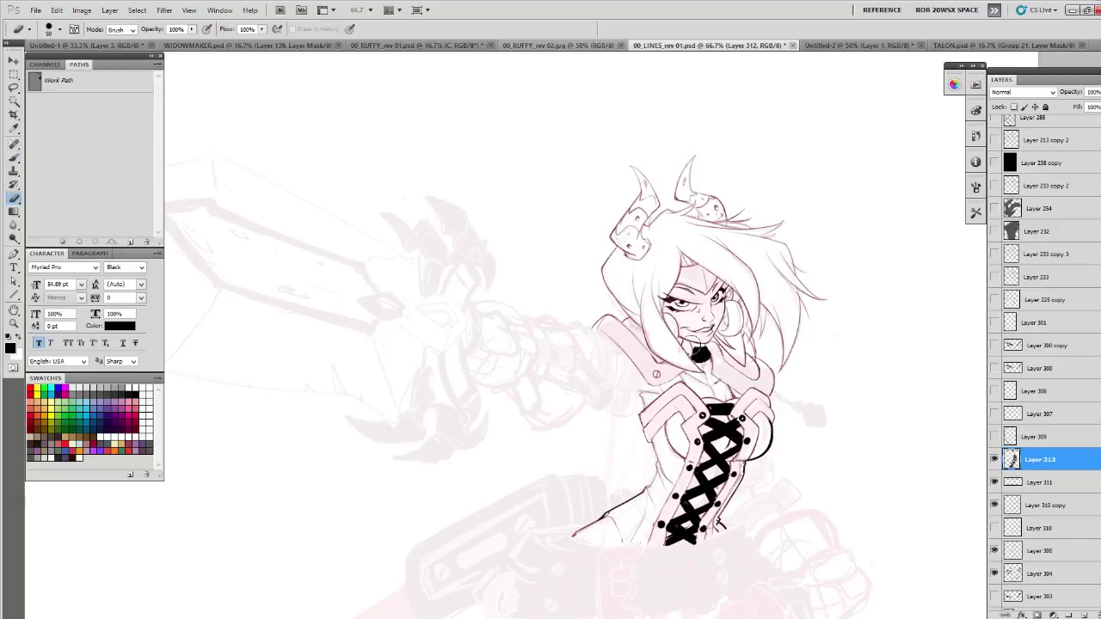
{"action": "key", "text": "b"}
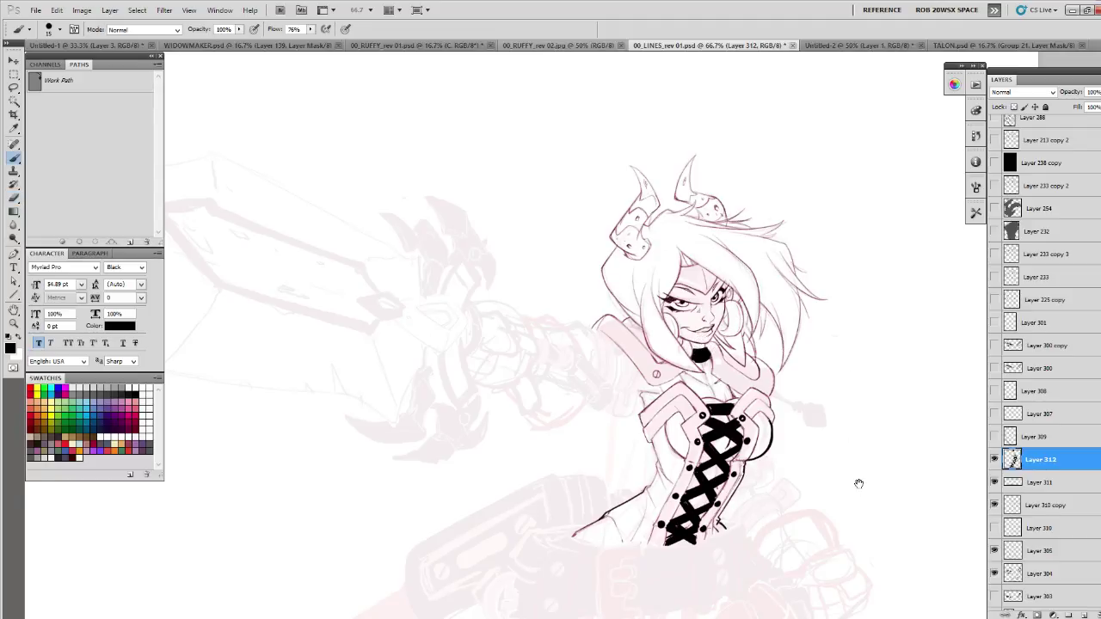
{"action": "left_click_drag", "start_coordinate": [860, 487], "coordinate": [789, 386]}
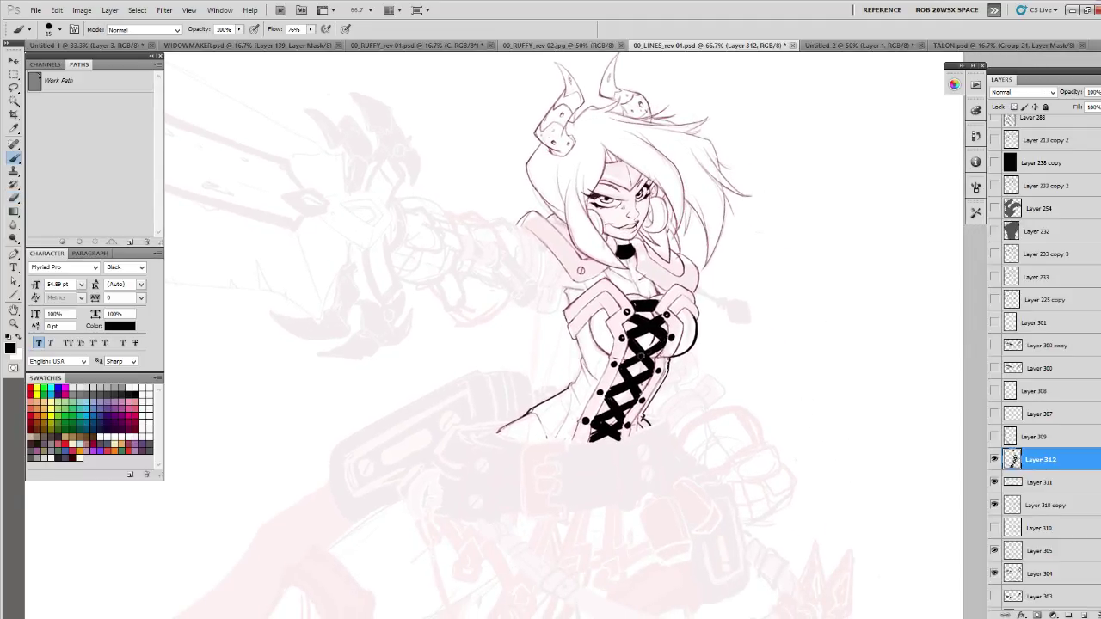
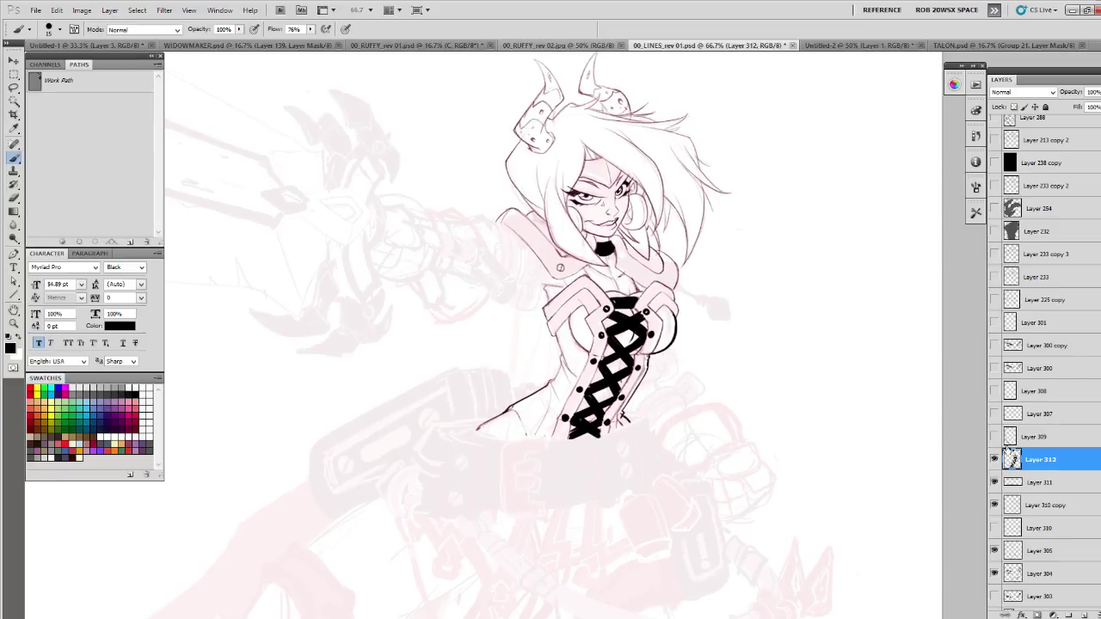
- Duplicate Layer 312, turn the copy's artwork white and set its opacity to 70%
{"action": "key", "text": "ctrl+j"}
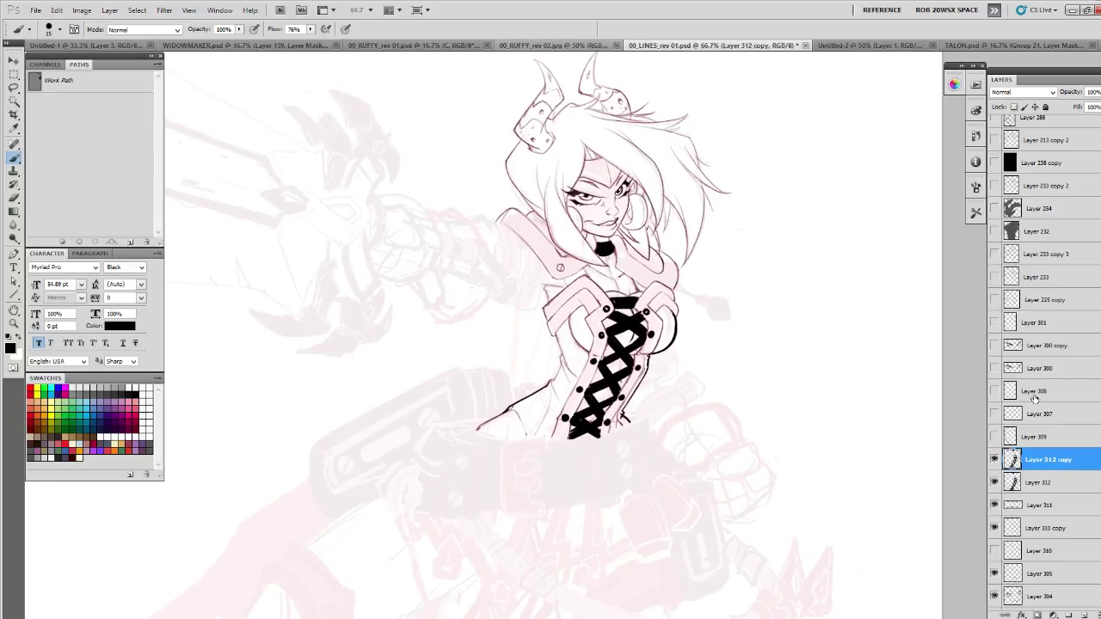
{"action": "key", "text": "Delete"}
{"action": "left_click", "coordinate": [1100, 92]}
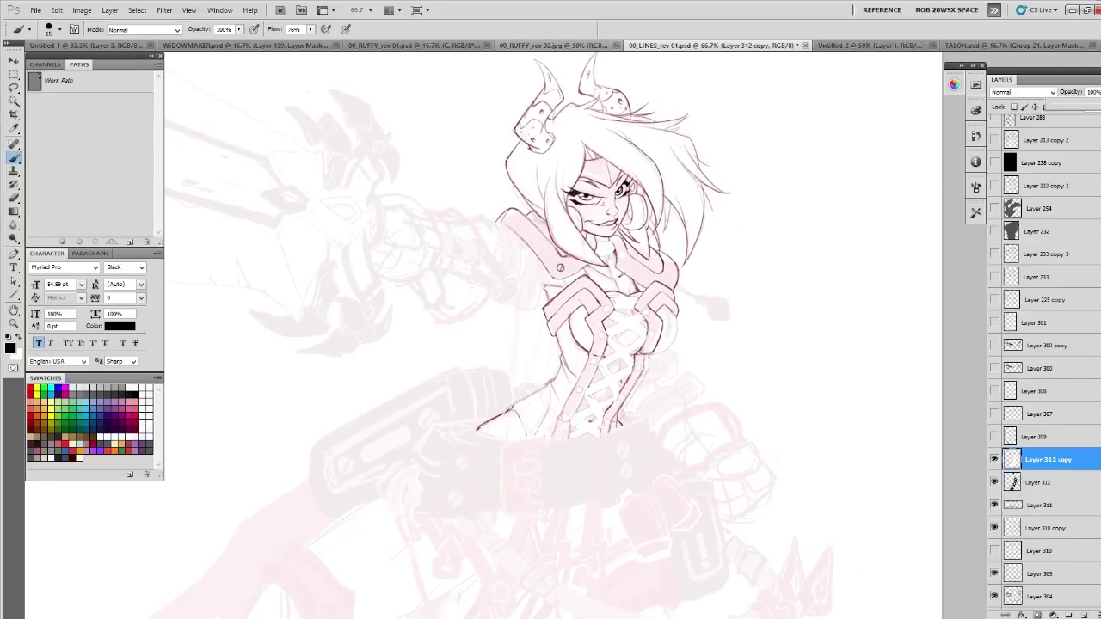
{"action": "left_click_drag", "start_coordinate": [1100, 106], "coordinate": [1095, 106]}
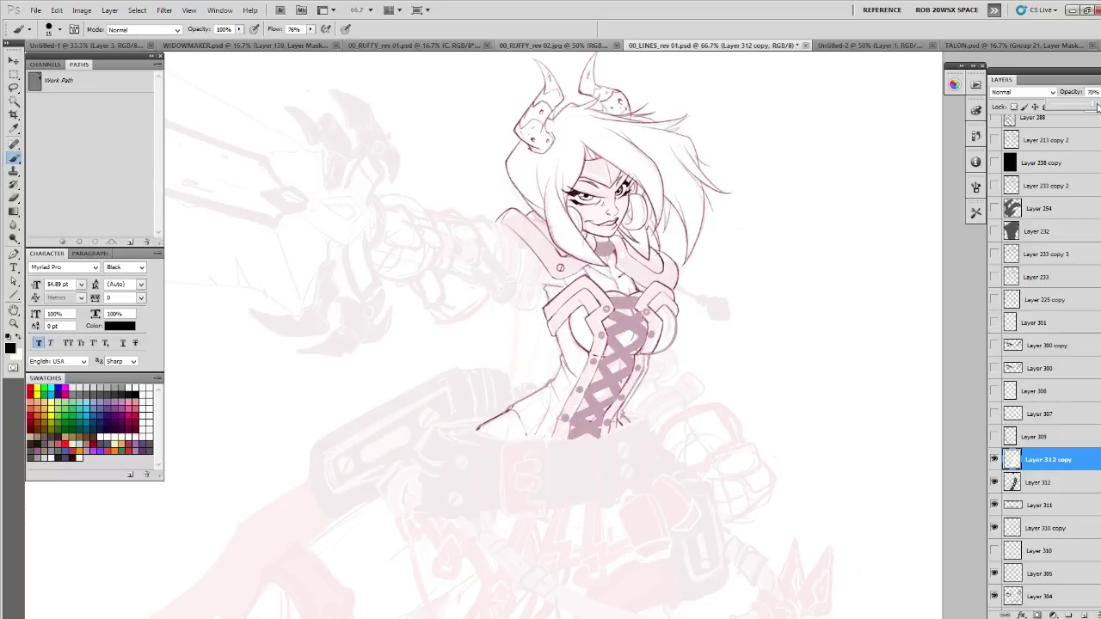
- Create a new layer above the white copy and choose the ROB_PENCIL_BASIC 5px brush preset
{"action": "left_click", "coordinate": [1071, 614]}
{"action": "left_click", "coordinate": [975, 213]}
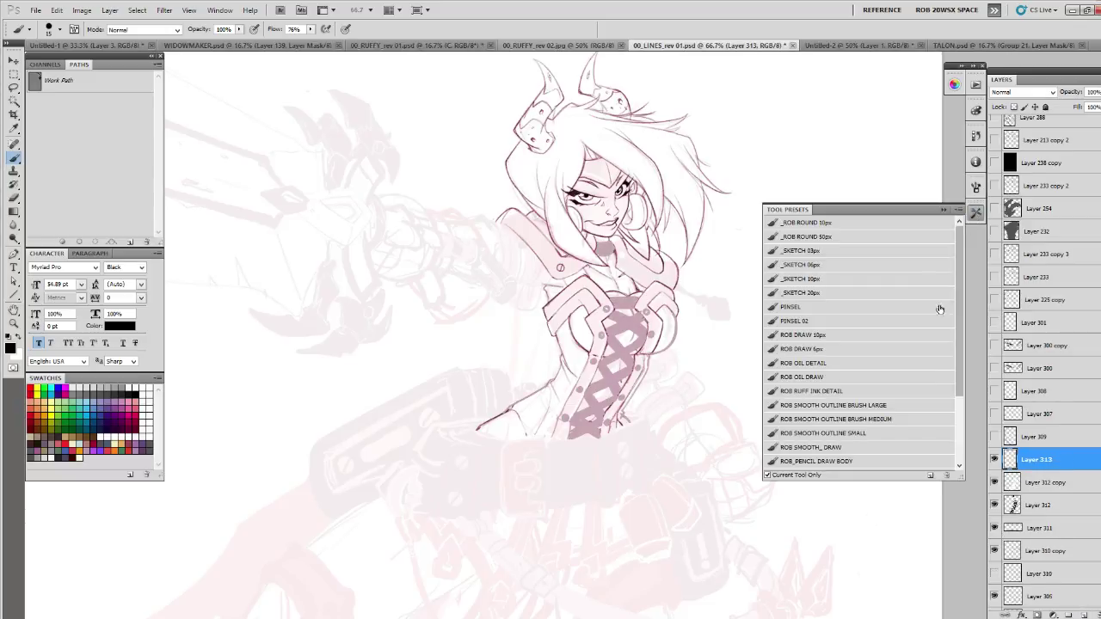
{"action": "scroll", "coordinate": [837, 395], "scroll_direction": "down", "scroll_amount": 2}
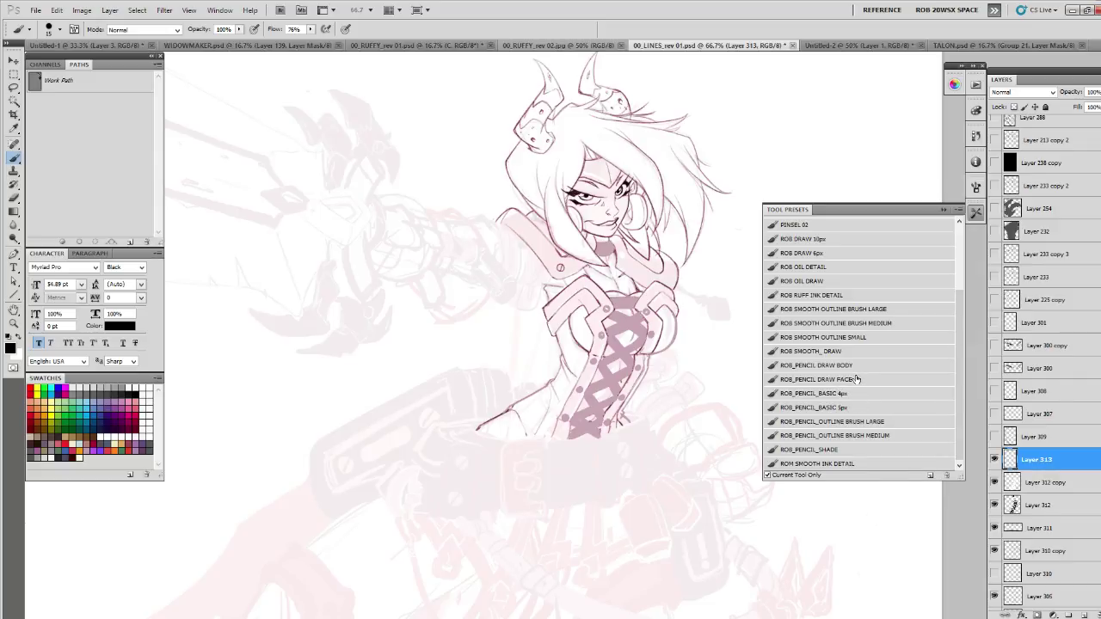
{"action": "left_click", "coordinate": [851, 407]}
{"action": "left_click", "coordinate": [943, 209]}
- Fade the laces further by raising the opacity of Layer 312 copy to 86%
{"action": "key", "text": "z"}
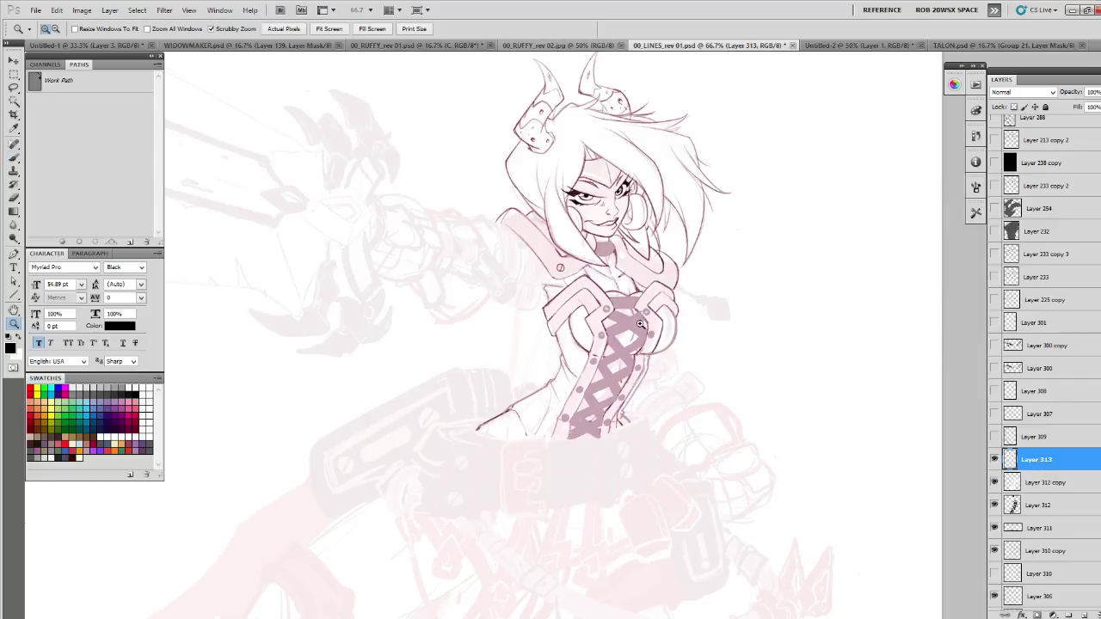
{"action": "left_click", "coordinate": [639, 324]}
{"action": "left_click", "coordinate": [643, 327]}
{"action": "key", "text": "b"}
{"action": "mouse_move", "coordinate": [642, 331]}
{"action": "left_mouse_down"}
{"action": "mouse_move", "coordinate": [667, 499]}
{"action": "mouse_move", "coordinate": [762, 569]}
{"action": "left_mouse_up"}
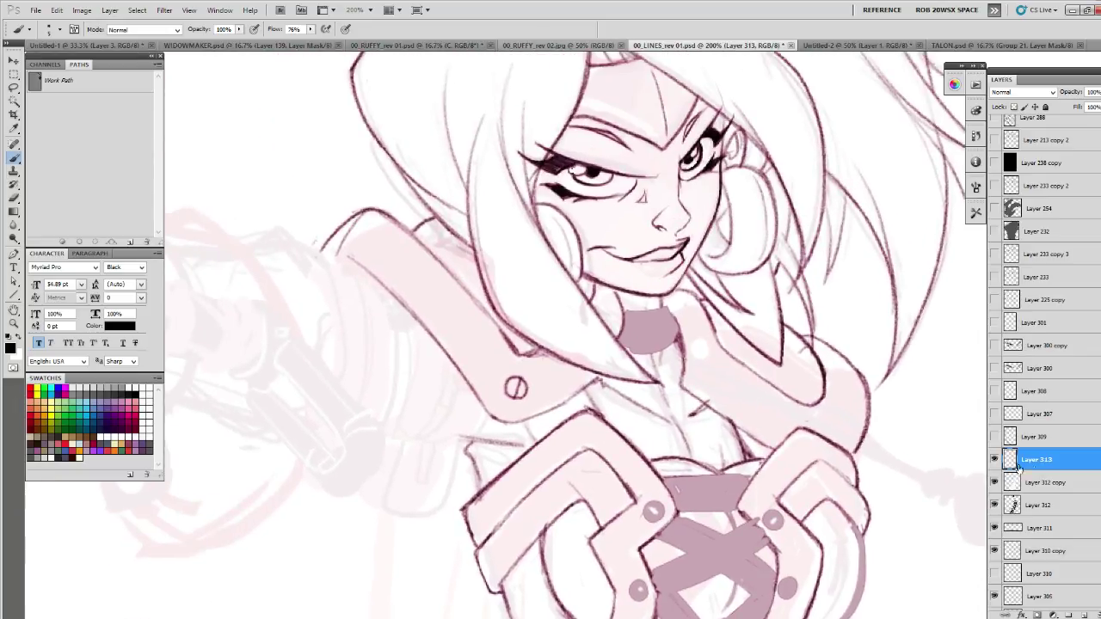
{"action": "left_click", "coordinate": [1038, 485]}
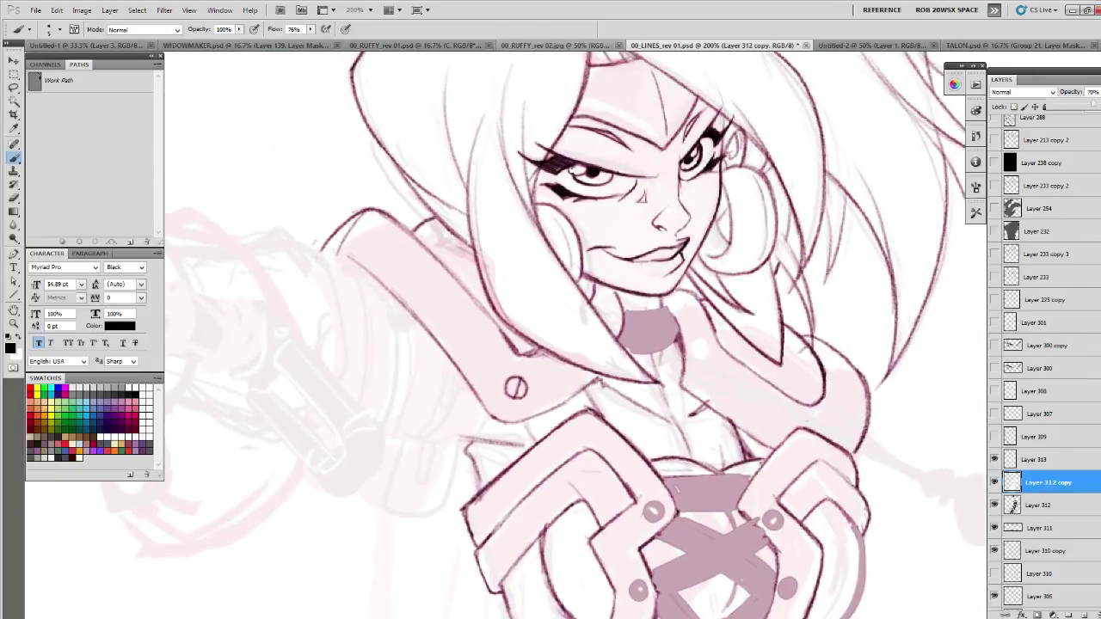
{"action": "left_click_drag", "start_coordinate": [1072, 92], "coordinate": [1051, 92]}
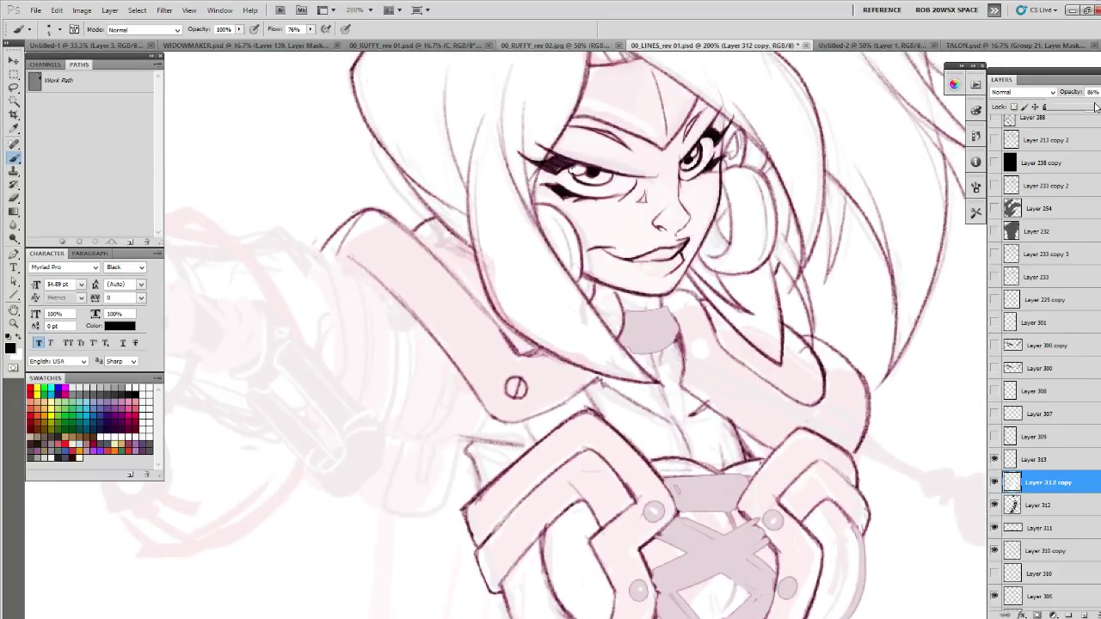
- Begin pencilling the outlines of the top lace band and its near eyelet on Layer 313
{"action": "left_click", "coordinate": [1036, 459]}
{"action": "mouse_move", "coordinate": [714, 499]}
{"action": "left_mouse_down"}
{"action": "mouse_move", "coordinate": [770, 437]}
{"action": "mouse_move", "coordinate": [808, 414]}
{"action": "mouse_move", "coordinate": [716, 417]}
{"action": "mouse_move", "coordinate": [705, 400]}
{"action": "mouse_move", "coordinate": [759, 399]}
{"action": "left_mouse_up"}
{"action": "key", "text": "z"}
{"action": "left_click", "coordinate": [764, 427], "text": "alt"}
{"action": "left_click_drag", "start_coordinate": [801, 488], "coordinate": [371, 306]}
{"action": "key", "text": "b"}
{"action": "left_click_drag", "start_coordinate": [300, 245], "coordinate": [317, 257]}
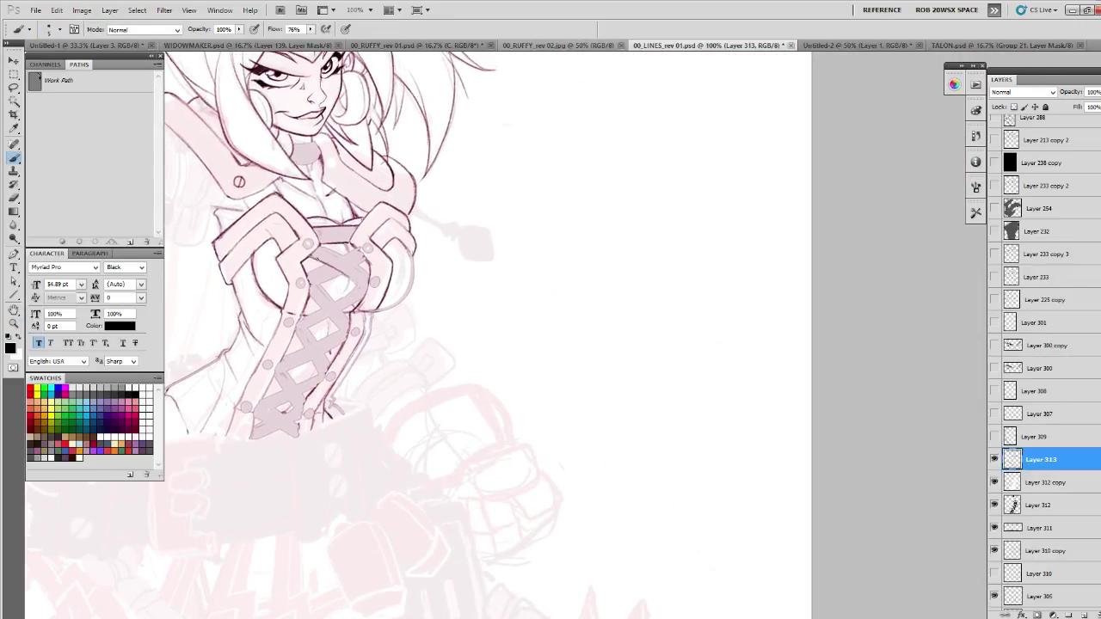
- Switch the brush to the ROB_PENCIL DRAW BODY preset
{"action": "left_click", "coordinate": [975, 210]}
{"action": "left_click", "coordinate": [847, 461]}
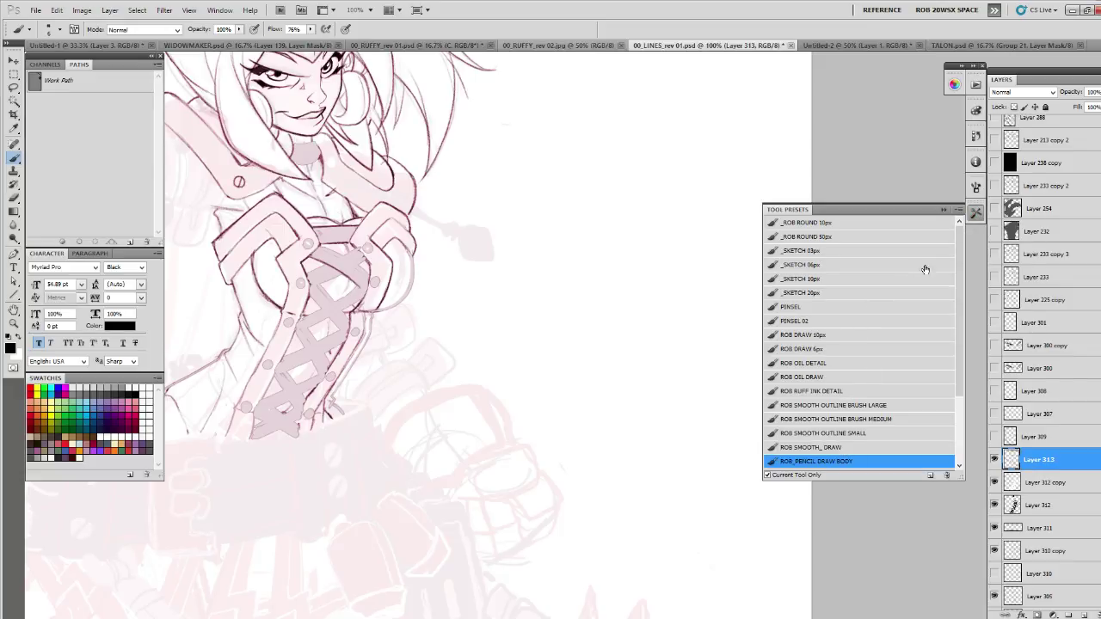
- Group Layer 312 copy with Layer 312, add a layer mask to the group and paint on it along the corset's near lace edge
{"action": "left_click", "coordinate": [941, 209]}
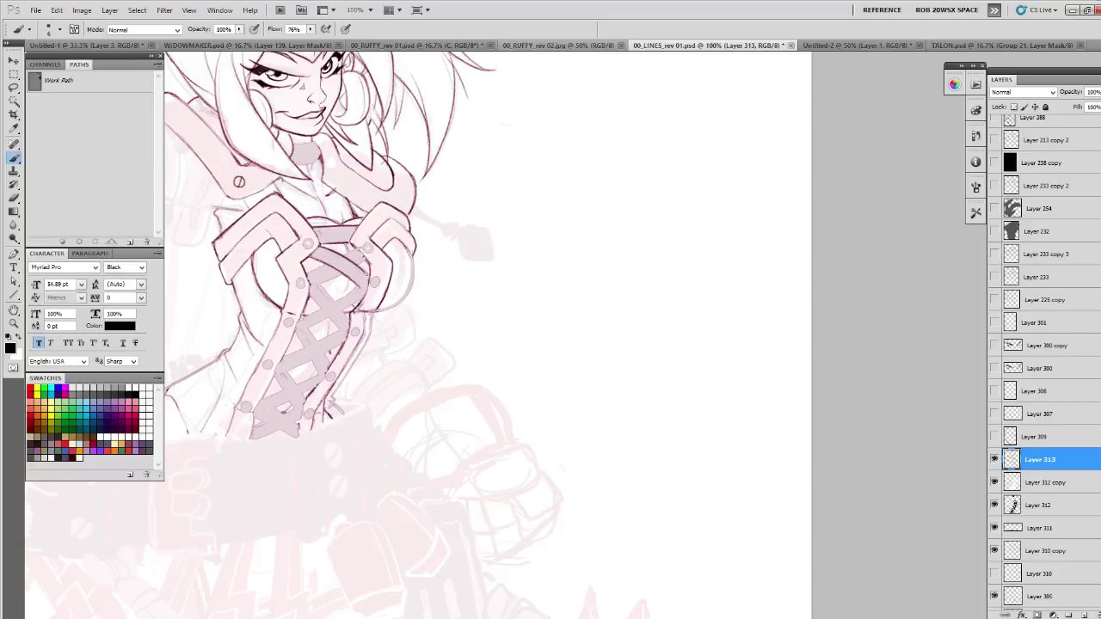
{"action": "mouse_move", "coordinate": [347, 248]}
{"action": "left_mouse_down"}
{"action": "mouse_move", "coordinate": [370, 241]}
{"action": "mouse_move", "coordinate": [772, 342]}
{"action": "mouse_move", "coordinate": [817, 323]}
{"action": "mouse_move", "coordinate": [590, 305]}
{"action": "left_mouse_up"}
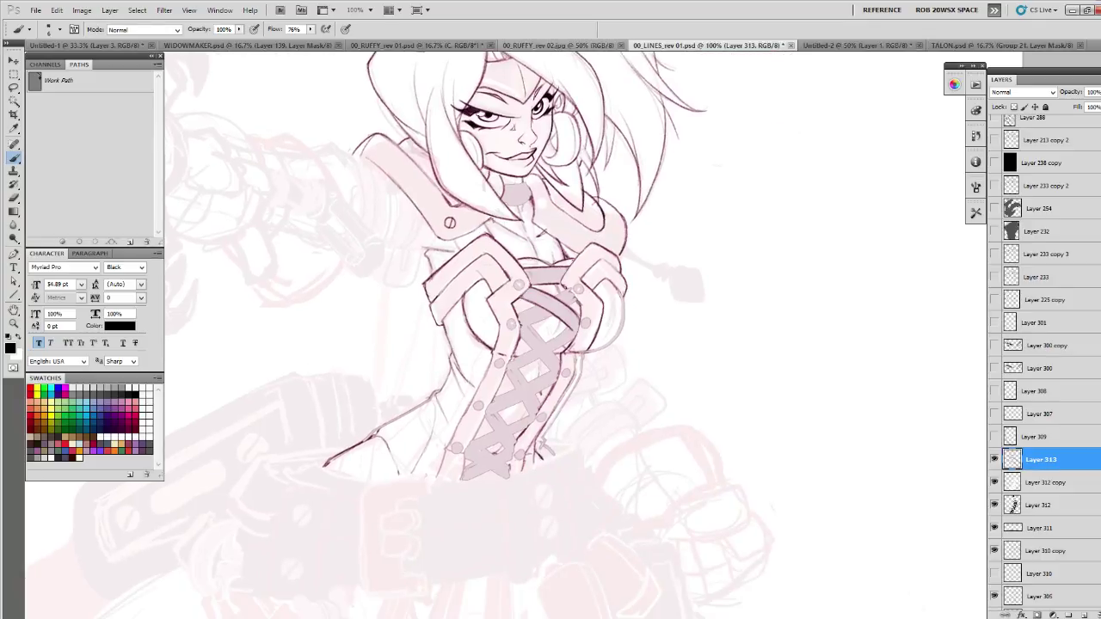
{"action": "left_click", "coordinate": [1023, 491]}
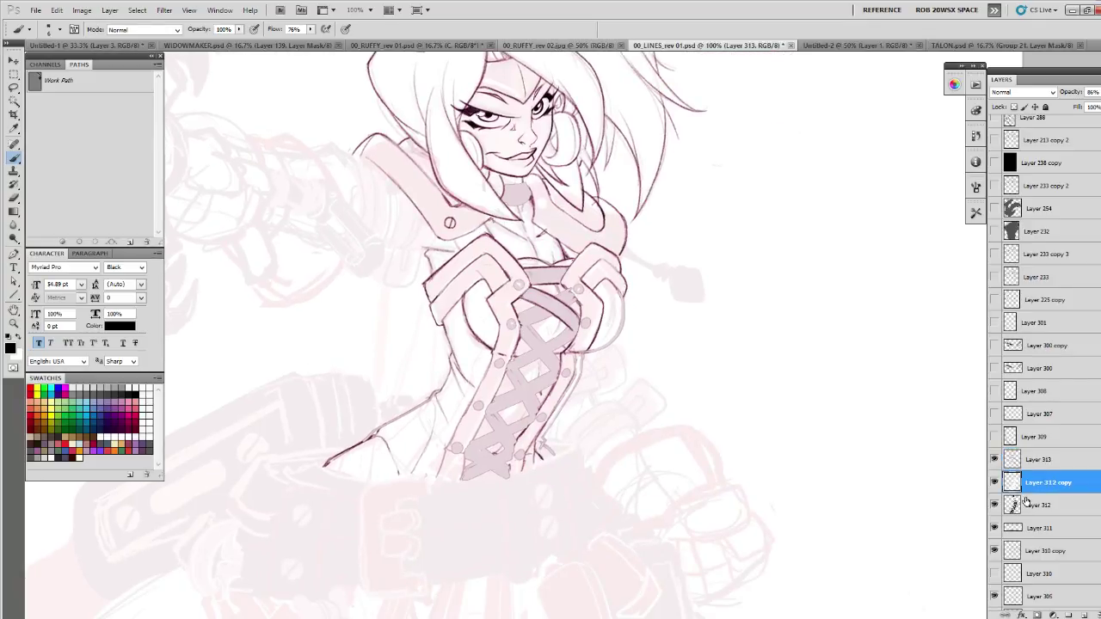
{"action": "left_click", "coordinate": [1023, 521], "text": "shift"}
{"action": "key", "text": "ctrl+g"}
{"action": "left_click", "coordinate": [1037, 615]}
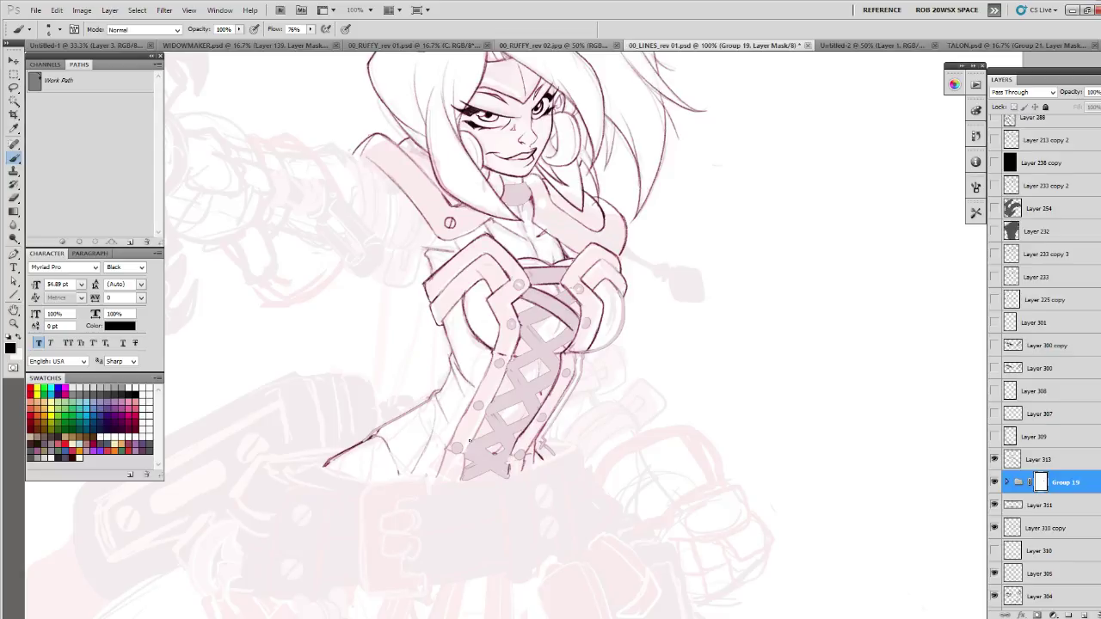
{"action": "left_click_drag", "start_coordinate": [470, 438], "coordinate": [495, 388]}
- On Layer 313, pencil the edges of the corset's lace opening and darken the waist and hip contour
{"action": "left_click", "coordinate": [1030, 461]}
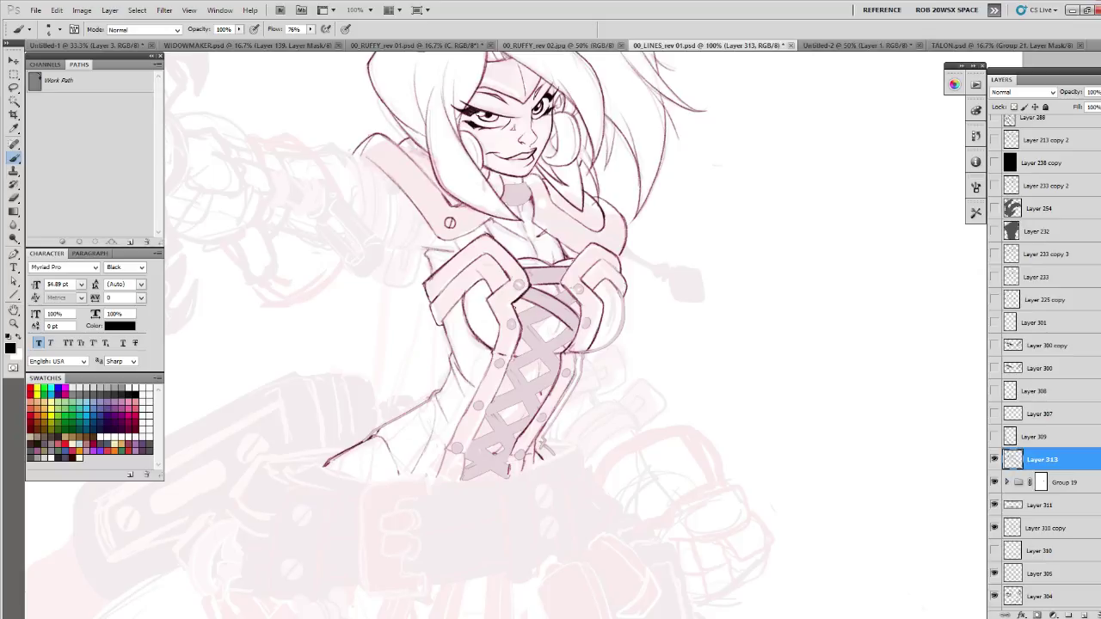
{"action": "mouse_move", "coordinate": [522, 340]}
{"action": "left_mouse_down"}
{"action": "mouse_move", "coordinate": [578, 323]}
{"action": "mouse_move", "coordinate": [519, 449]}
{"action": "left_mouse_up"}
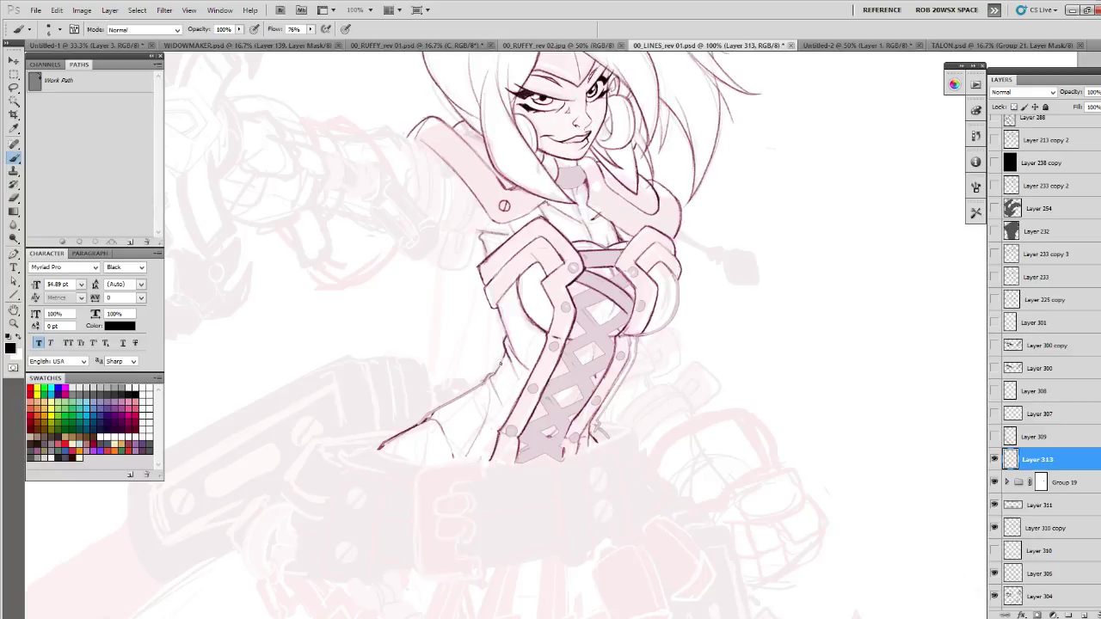
{"action": "left_click_drag", "start_coordinate": [490, 373], "coordinate": [481, 383]}
{"action": "mouse_move", "coordinate": [426, 417]}
{"action": "left_mouse_down"}
{"action": "mouse_move", "coordinate": [477, 386]}
{"action": "mouse_move", "coordinate": [387, 441]}
{"action": "left_mouse_up"}
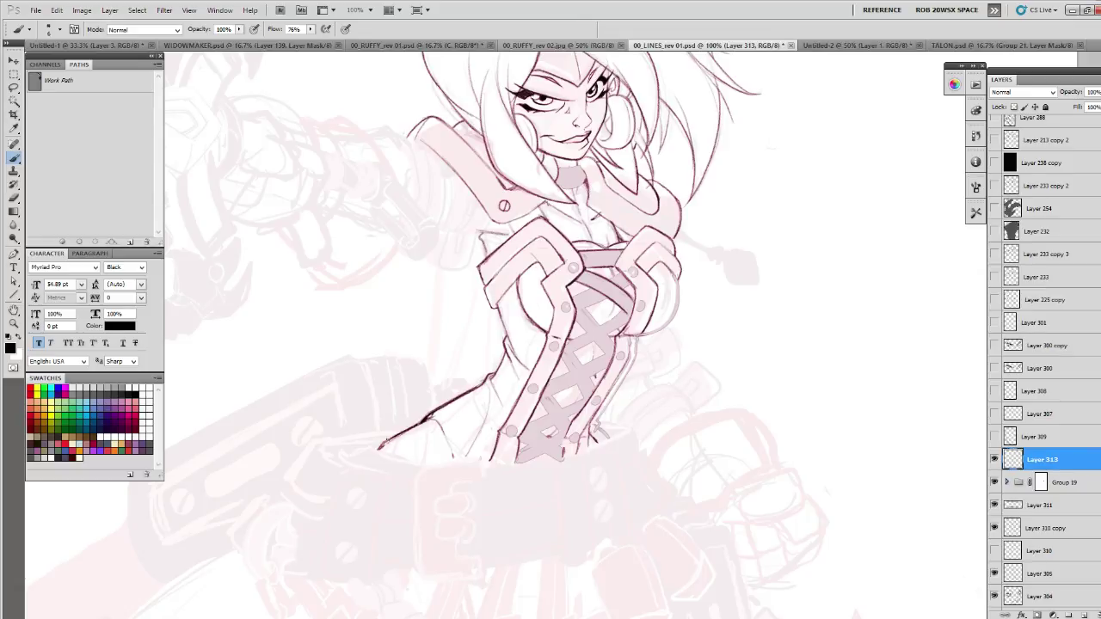
- Darken the outer contour of the far breast and the adjoining edge of the corset trim
{"action": "left_click_drag", "start_coordinate": [720, 413], "coordinate": [663, 471]}
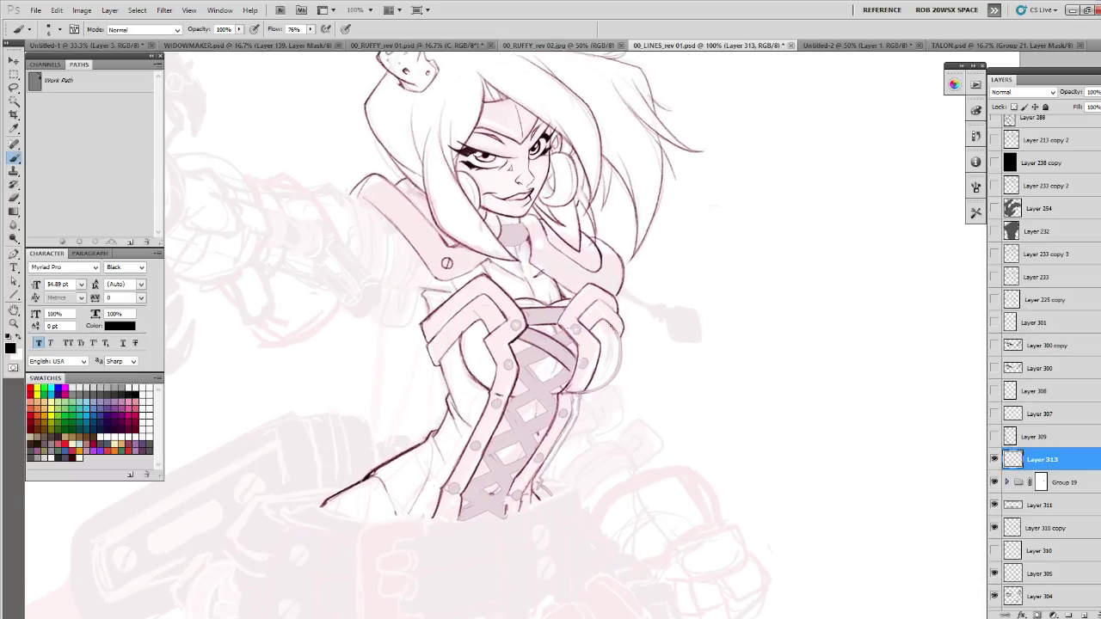
{"action": "mouse_move", "coordinate": [607, 324]}
{"action": "left_mouse_down"}
{"action": "mouse_move", "coordinate": [621, 372]}
{"action": "mouse_move", "coordinate": [576, 396]}
{"action": "left_mouse_up"}
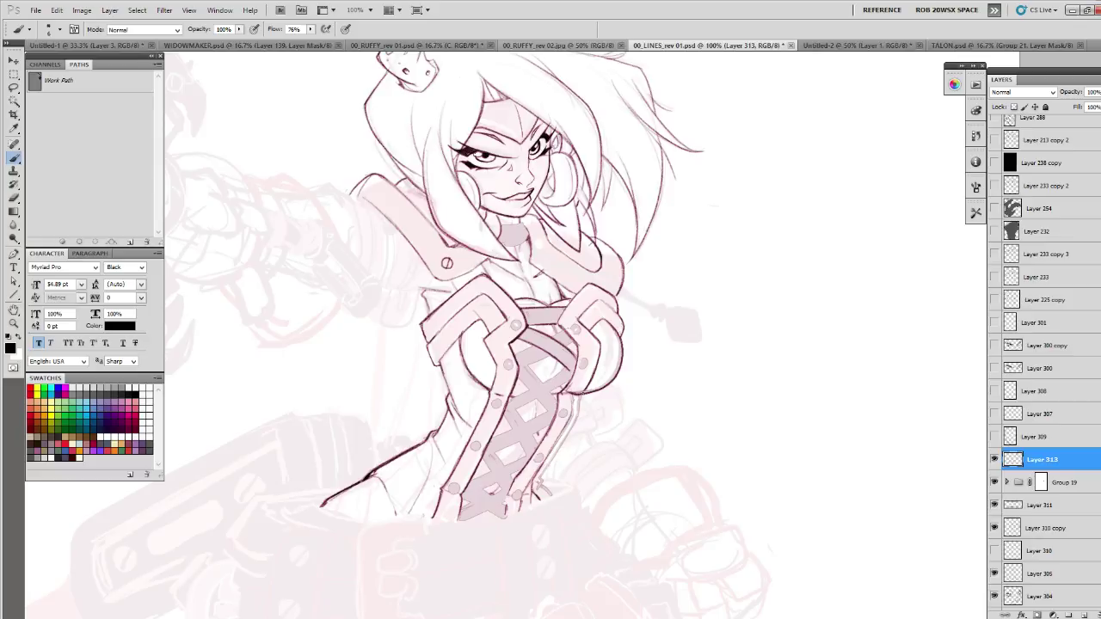
{"action": "left_click_drag", "start_coordinate": [585, 376], "coordinate": [600, 348]}
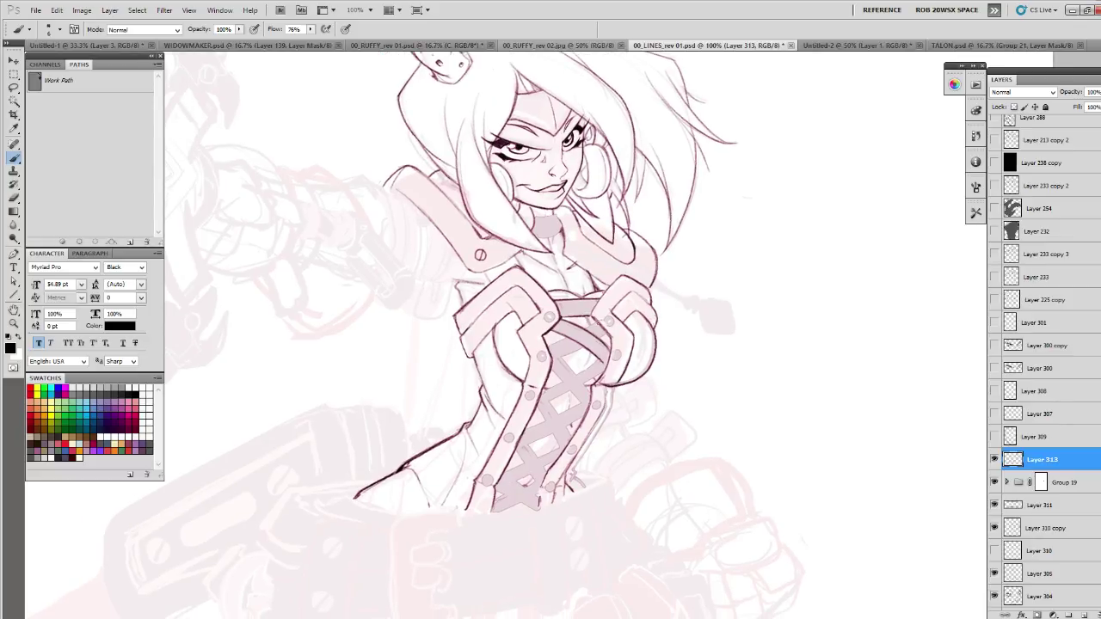
- Pencil the outlines of the upper crossing laces between the two corset edges
{"action": "mouse_move", "coordinate": [581, 366]}
{"action": "left_mouse_down"}
{"action": "mouse_move", "coordinate": [629, 364]}
{"action": "mouse_move", "coordinate": [577, 388]}
{"action": "mouse_move", "coordinate": [601, 378]}
{"action": "left_mouse_up"}
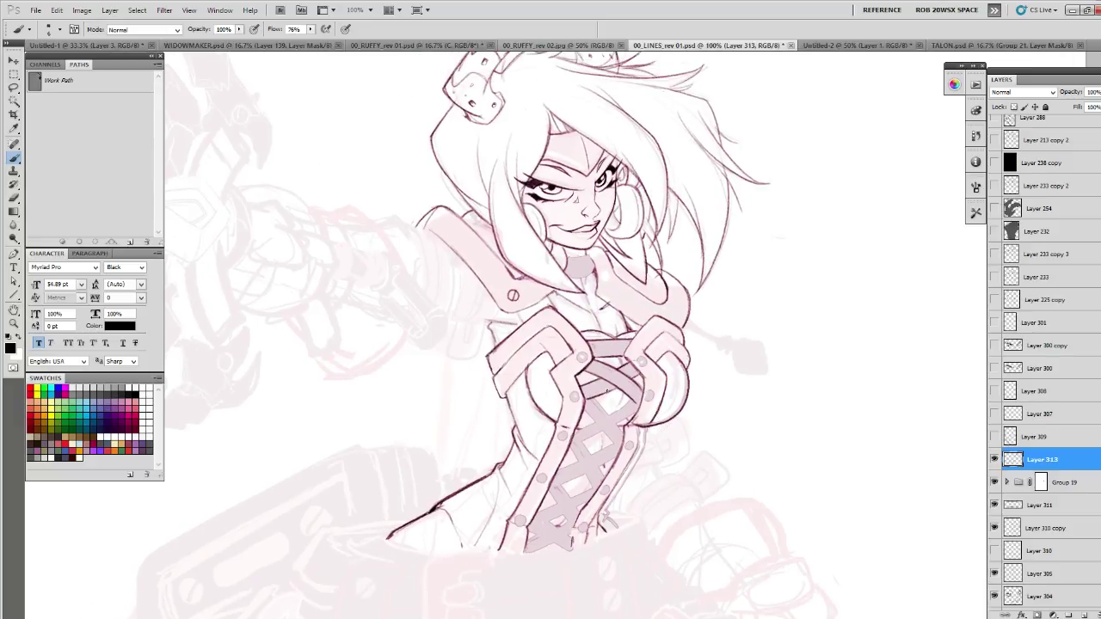
{"action": "left_click_drag", "start_coordinate": [679, 437], "coordinate": [440, 333]}
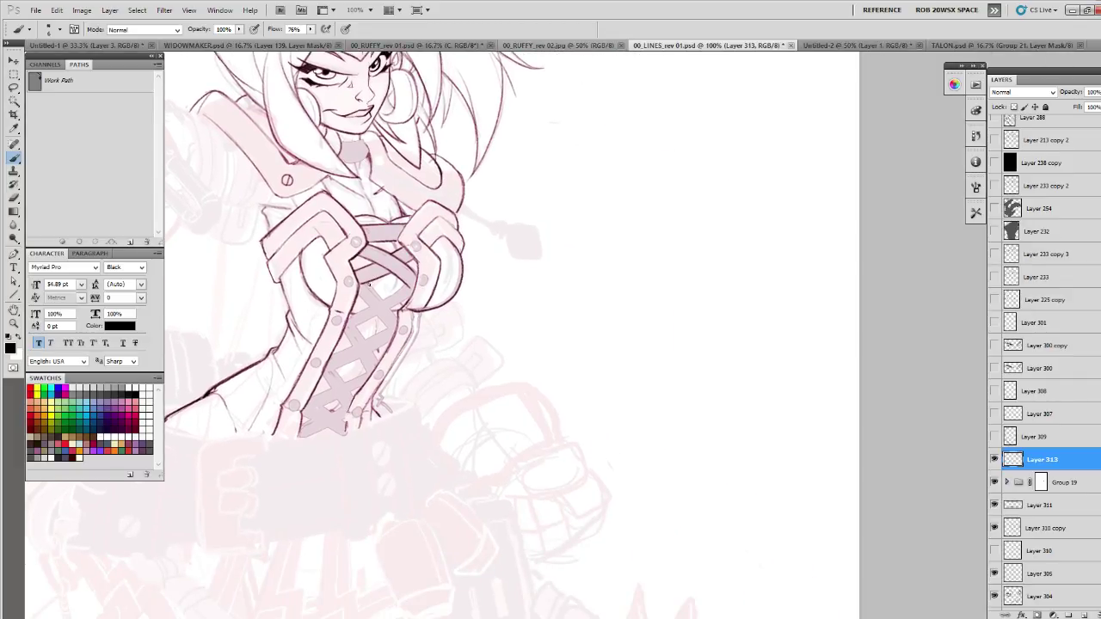
{"action": "mouse_move", "coordinate": [373, 289]}
{"action": "left_mouse_down"}
{"action": "mouse_move", "coordinate": [396, 311]}
{"action": "mouse_move", "coordinate": [372, 286]}
{"action": "mouse_move", "coordinate": [392, 310]}
{"action": "mouse_move", "coordinate": [362, 302]}
{"action": "mouse_move", "coordinate": [393, 330]}
{"action": "mouse_move", "coordinate": [356, 289]}
{"action": "mouse_move", "coordinate": [375, 312]}
{"action": "mouse_move", "coordinate": [412, 256]}
{"action": "mouse_move", "coordinate": [669, 327]}
{"action": "mouse_move", "coordinate": [676, 379]}
{"action": "left_mouse_up"}
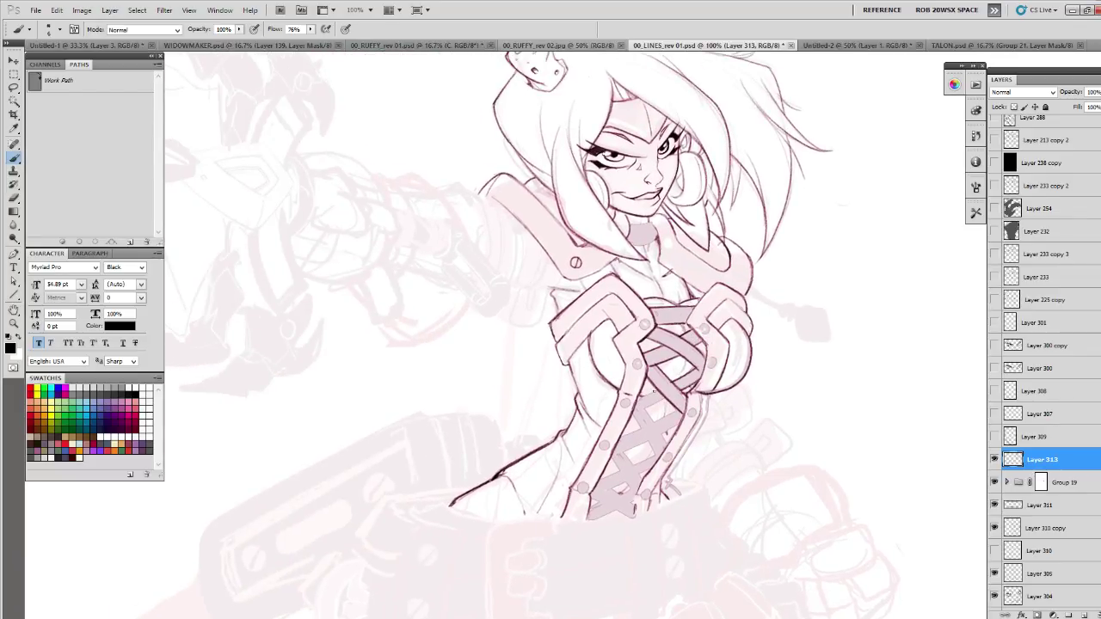
{"action": "mouse_move", "coordinate": [638, 398]}
{"action": "left_mouse_down"}
{"action": "mouse_move", "coordinate": [662, 390]}
{"action": "mouse_move", "coordinate": [576, 385]}
{"action": "mouse_move", "coordinate": [478, 337]}
{"action": "mouse_move", "coordinate": [498, 373]}
{"action": "mouse_move", "coordinate": [478, 337]}
{"action": "mouse_move", "coordinate": [491, 392]}
{"action": "mouse_move", "coordinate": [464, 344]}
{"action": "mouse_move", "coordinate": [489, 388]}
{"action": "left_mouse_up"}
{"action": "left_click_drag", "start_coordinate": [511, 326], "coordinate": [662, 353]}
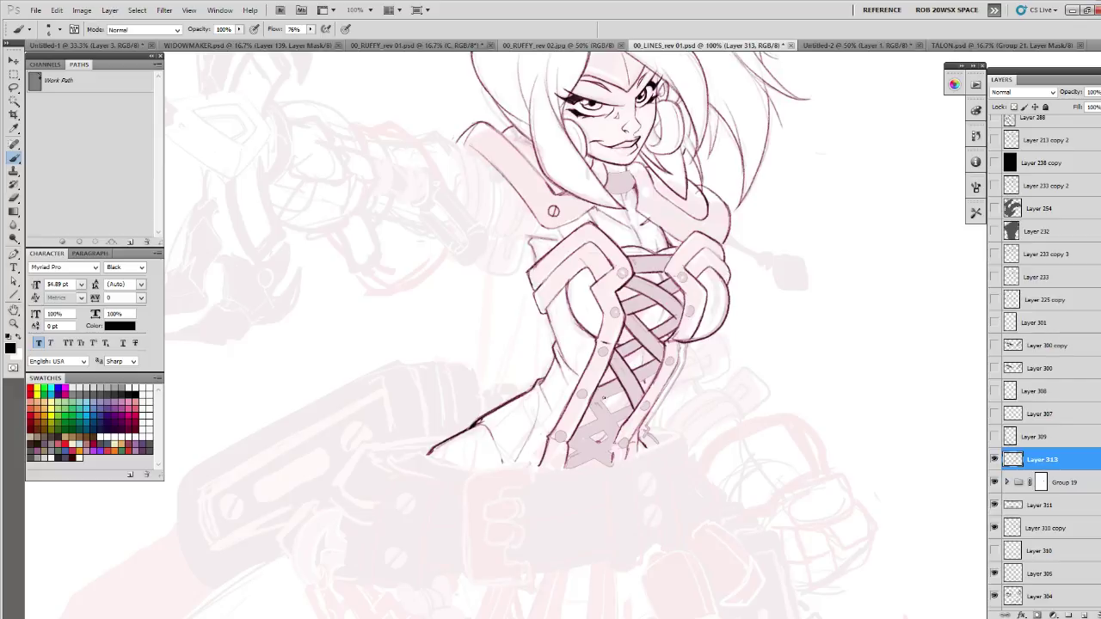
- Continue outlining the crossing laces down toward the corset's waist, including the lower edge of the lace opening
{"action": "left_click_drag", "start_coordinate": [588, 404], "coordinate": [622, 391]}
{"action": "left_click_drag", "start_coordinate": [681, 411], "coordinate": [336, 339]}
{"action": "mouse_move", "coordinate": [335, 340]}
{"action": "left_mouse_down"}
{"action": "mouse_move", "coordinate": [352, 288]}
{"action": "mouse_move", "coordinate": [364, 315]}
{"action": "left_mouse_up"}
{"action": "left_click_drag", "start_coordinate": [336, 281], "coordinate": [357, 305]}
{"action": "left_click_drag", "start_coordinate": [351, 283], "coordinate": [536, 317]}
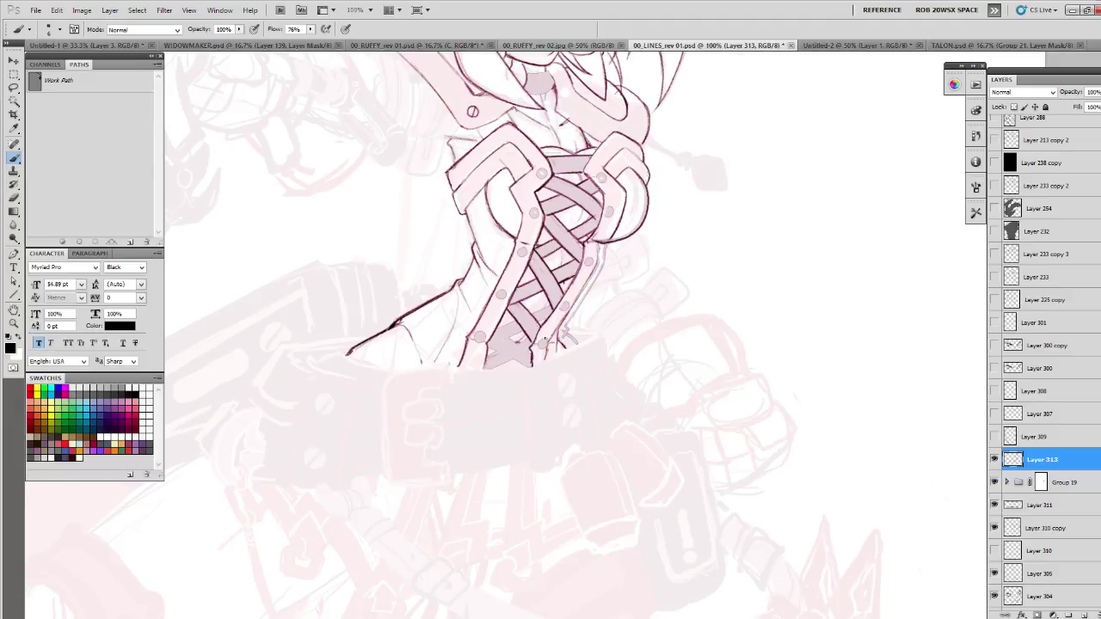
- Outline the three lower eyelets along the far edge of the corset
{"action": "left_click", "coordinate": [541, 331], "text": "ctrl"}
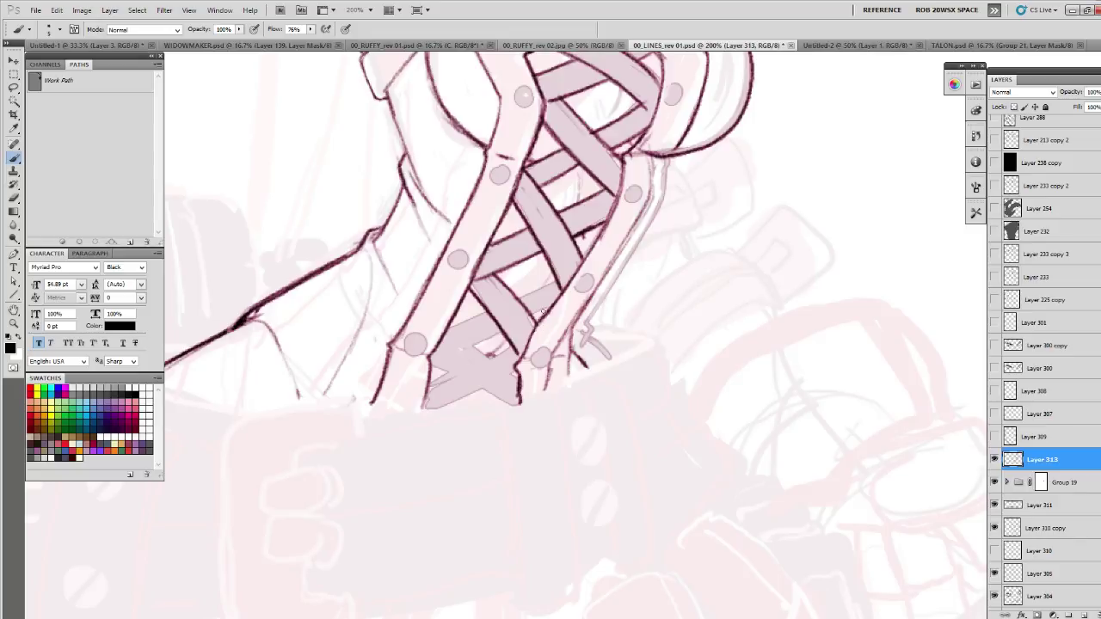
{"action": "left_click_drag", "start_coordinate": [540, 313], "coordinate": [667, 427]}
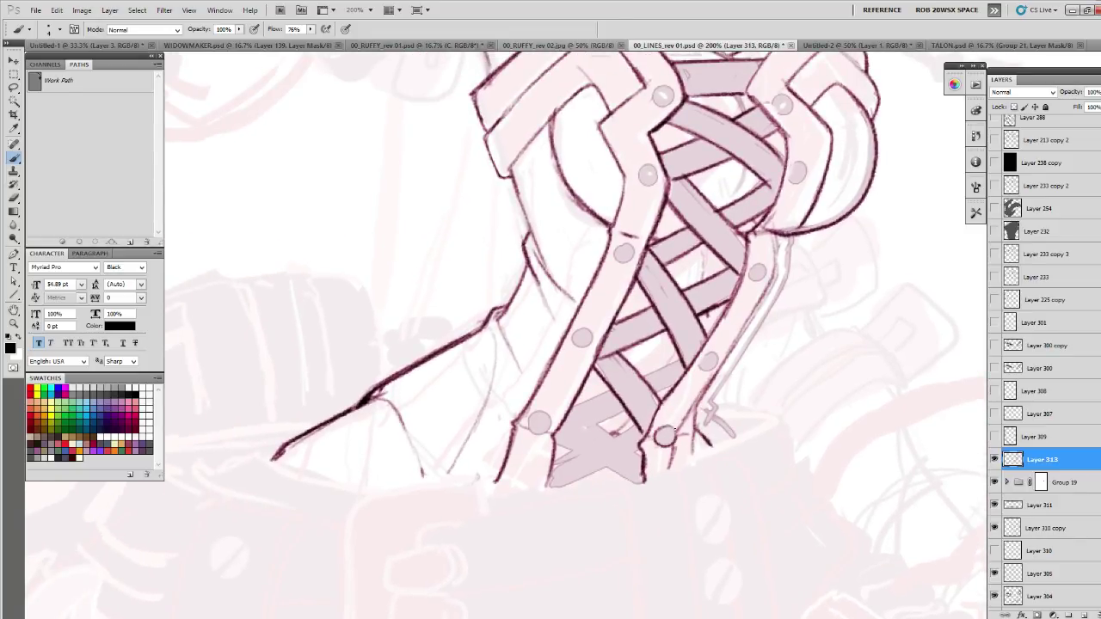
{"action": "mouse_move", "coordinate": [681, 405]}
{"action": "left_mouse_down"}
{"action": "mouse_move", "coordinate": [660, 446]}
{"action": "mouse_move", "coordinate": [673, 423]}
{"action": "left_mouse_up"}
{"action": "mouse_move", "coordinate": [718, 340]}
{"action": "left_mouse_down"}
{"action": "mouse_move", "coordinate": [706, 339]}
{"action": "mouse_move", "coordinate": [716, 351]}
{"action": "mouse_move", "coordinate": [718, 338]}
{"action": "left_mouse_up"}
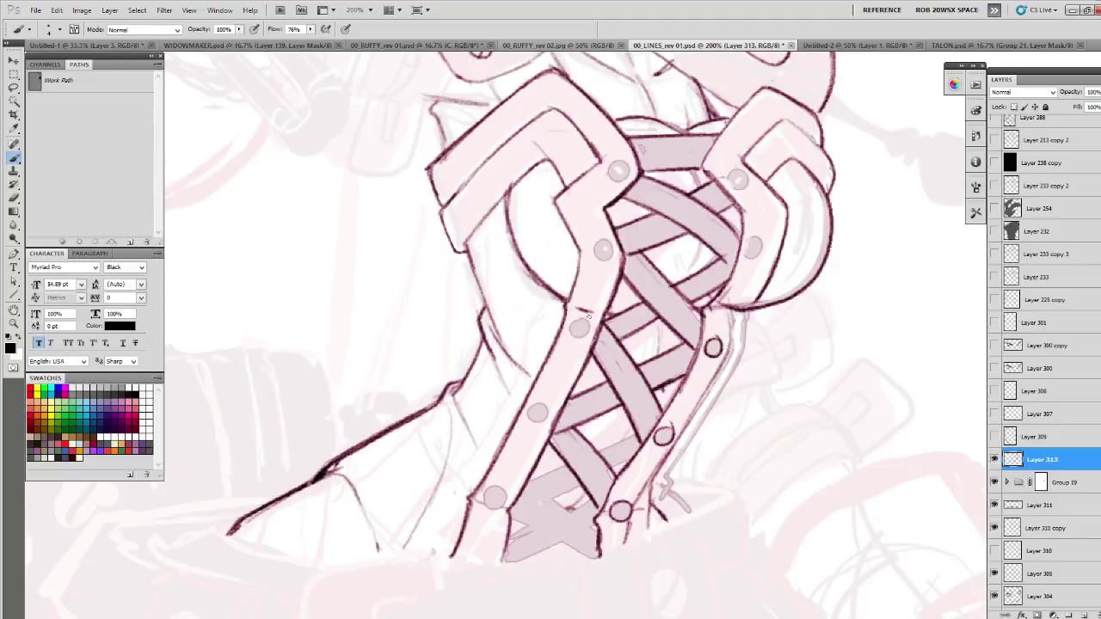
- Outline the upper eyelets on the near corset edge and the two eyelets beside the far breast
{"action": "mouse_move", "coordinate": [578, 317]}
{"action": "left_mouse_down"}
{"action": "mouse_move", "coordinate": [574, 337]}
{"action": "mouse_move", "coordinate": [589, 322]}
{"action": "mouse_move", "coordinate": [579, 315]}
{"action": "left_mouse_up"}
{"action": "mouse_move", "coordinate": [592, 255]}
{"action": "left_mouse_down"}
{"action": "mouse_move", "coordinate": [612, 249]}
{"action": "mouse_move", "coordinate": [607, 232]}
{"action": "left_mouse_up"}
{"action": "mouse_move", "coordinate": [602, 243]}
{"action": "left_mouse_down"}
{"action": "mouse_move", "coordinate": [563, 296]}
{"action": "mouse_move", "coordinate": [583, 282]}
{"action": "mouse_move", "coordinate": [574, 276]}
{"action": "left_mouse_up"}
{"action": "mouse_move", "coordinate": [693, 287]}
{"action": "left_mouse_down"}
{"action": "mouse_move", "coordinate": [683, 294]}
{"action": "mouse_move", "coordinate": [696, 287]}
{"action": "mouse_move", "coordinate": [704, 300]}
{"action": "mouse_move", "coordinate": [693, 252]}
{"action": "mouse_move", "coordinate": [689, 272]}
{"action": "mouse_move", "coordinate": [707, 249]}
{"action": "left_mouse_up"}
{"action": "scroll", "coordinate": [698, 292], "scroll_direction": "down", "scroll_amount": 3}
{"action": "left_click_drag", "start_coordinate": [680, 310], "coordinate": [683, 316]}
{"action": "mouse_move", "coordinate": [741, 168]}
{"action": "left_mouse_down"}
{"action": "mouse_move", "coordinate": [628, 325]}
{"action": "mouse_move", "coordinate": [643, 311]}
{"action": "mouse_move", "coordinate": [624, 297]}
{"action": "mouse_move", "coordinate": [585, 299]}
{"action": "left_mouse_up"}
{"action": "mouse_move", "coordinate": [560, 399]}
{"action": "left_mouse_down"}
{"action": "mouse_move", "coordinate": [673, 207]}
{"action": "mouse_move", "coordinate": [640, 285]}
{"action": "mouse_move", "coordinate": [590, 325]}
{"action": "left_mouse_up"}
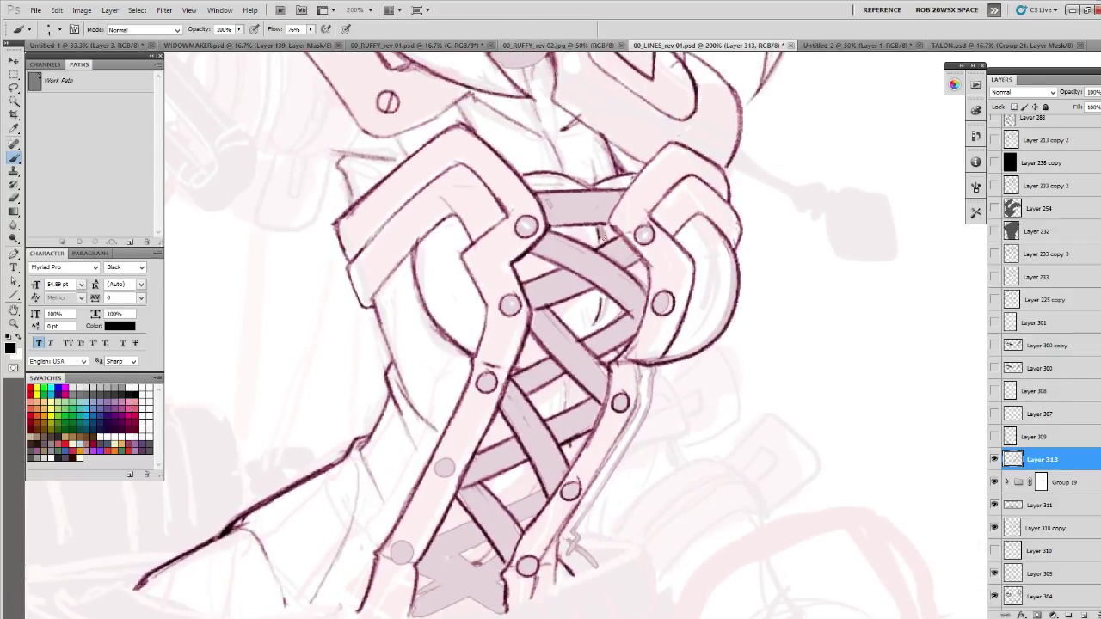
- Add short shading strokes in the gaps between the laces, redoing the first attempt
{"action": "left_click_drag", "start_coordinate": [599, 232], "coordinate": [602, 241]}
{"action": "key", "text": "ctrl+z"}
{"action": "left_click_drag", "start_coordinate": [613, 380], "coordinate": [633, 308]}
{"action": "left_click_drag", "start_coordinate": [571, 389], "coordinate": [585, 361]}
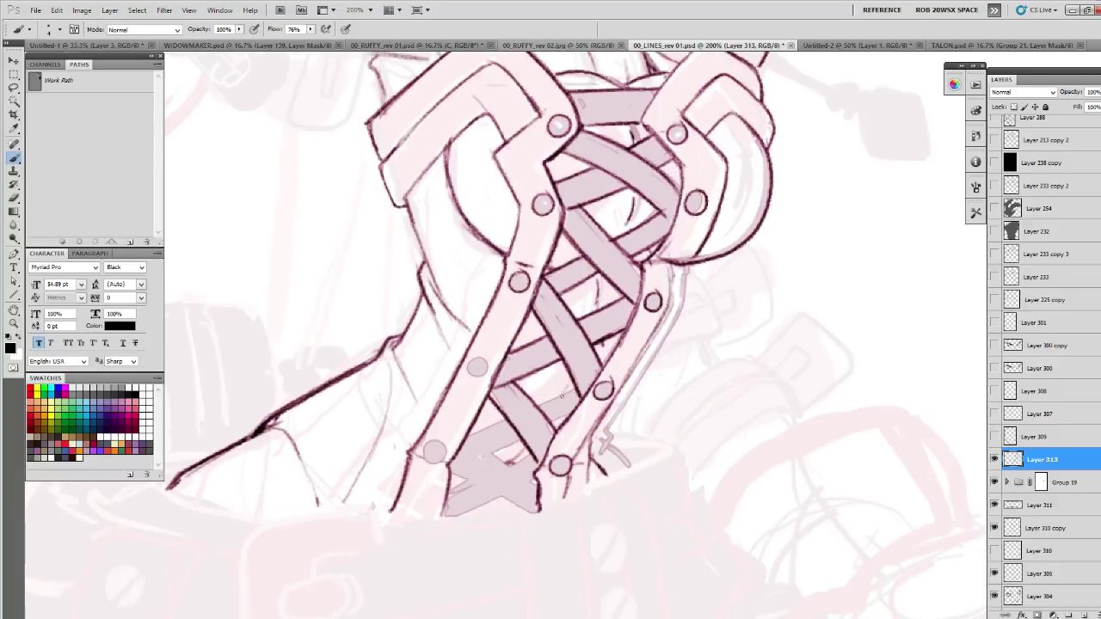
- Pencil the outlines of the lowest crossing laces where the corset meets the belt
{"action": "left_click_drag", "start_coordinate": [519, 452], "coordinate": [517, 407]}
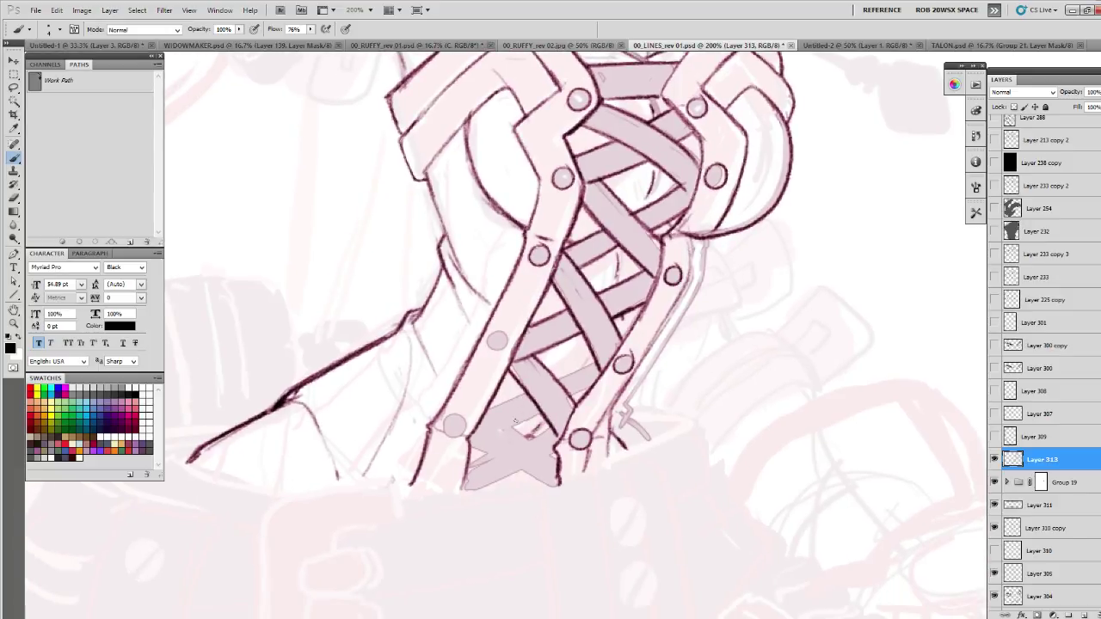
{"action": "mouse_move", "coordinate": [593, 364]}
{"action": "left_mouse_down"}
{"action": "mouse_move", "coordinate": [490, 411]}
{"action": "mouse_move", "coordinate": [498, 431]}
{"action": "mouse_move", "coordinate": [469, 440]}
{"action": "mouse_move", "coordinate": [542, 411]}
{"action": "mouse_move", "coordinate": [486, 410]}
{"action": "left_mouse_up"}
{"action": "left_click_drag", "start_coordinate": [604, 411], "coordinate": [519, 396]}
{"action": "mouse_move", "coordinate": [438, 423]}
{"action": "left_mouse_down"}
{"action": "mouse_move", "coordinate": [365, 394]}
{"action": "mouse_move", "coordinate": [327, 408]}
{"action": "mouse_move", "coordinate": [389, 438]}
{"action": "mouse_move", "coordinate": [314, 399]}
{"action": "left_mouse_up"}
{"action": "mouse_move", "coordinate": [399, 369]}
{"action": "left_mouse_down"}
{"action": "mouse_move", "coordinate": [581, 369]}
{"action": "mouse_move", "coordinate": [573, 385]}
{"action": "left_mouse_up"}
{"action": "mouse_move", "coordinate": [487, 430]}
{"action": "left_mouse_down"}
{"action": "mouse_move", "coordinate": [517, 413]}
{"action": "mouse_move", "coordinate": [493, 445]}
{"action": "left_mouse_up"}
- Darken the corset's far outer side contour from under the breast down to the belt
{"action": "left_click_drag", "start_coordinate": [708, 386], "coordinate": [600, 460]}
{"action": "mouse_move", "coordinate": [625, 269]}
{"action": "left_mouse_down"}
{"action": "mouse_move", "coordinate": [615, 315]}
{"action": "mouse_move", "coordinate": [534, 456]}
{"action": "mouse_move", "coordinate": [566, 376]}
{"action": "left_mouse_up"}
{"action": "left_click_drag", "start_coordinate": [542, 442], "coordinate": [566, 475]}
{"action": "left_click_drag", "start_coordinate": [436, 273], "coordinate": [458, 430]}
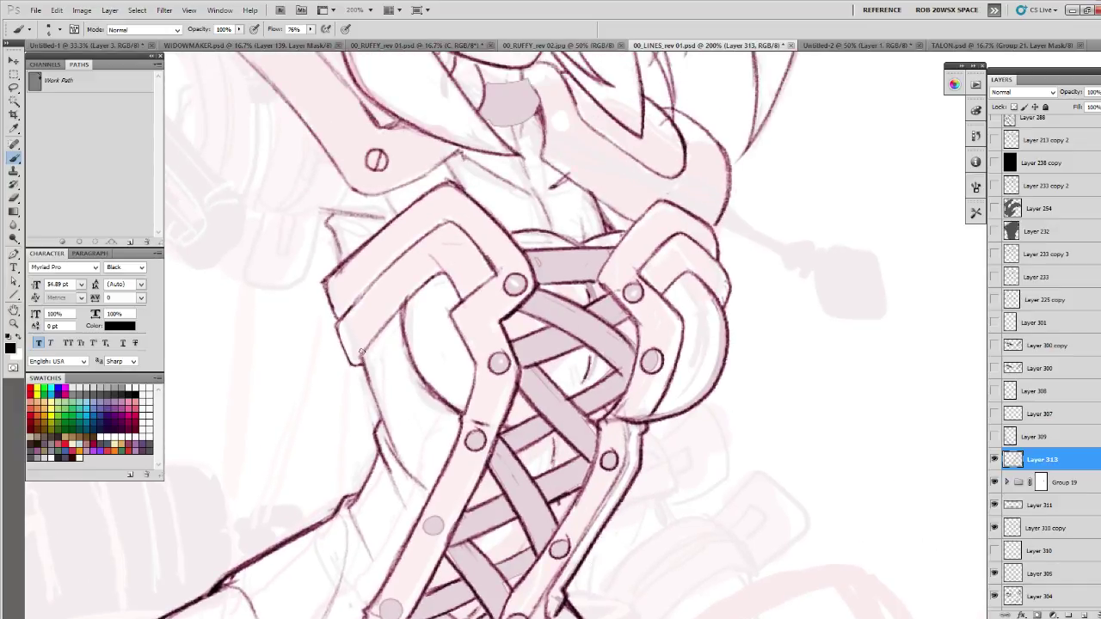
- Examine the laced corset linework and the overall figure at several zoom levels
{"action": "key", "text": "z"}
{"action": "left_click", "coordinate": [593, 280], "text": "alt"}
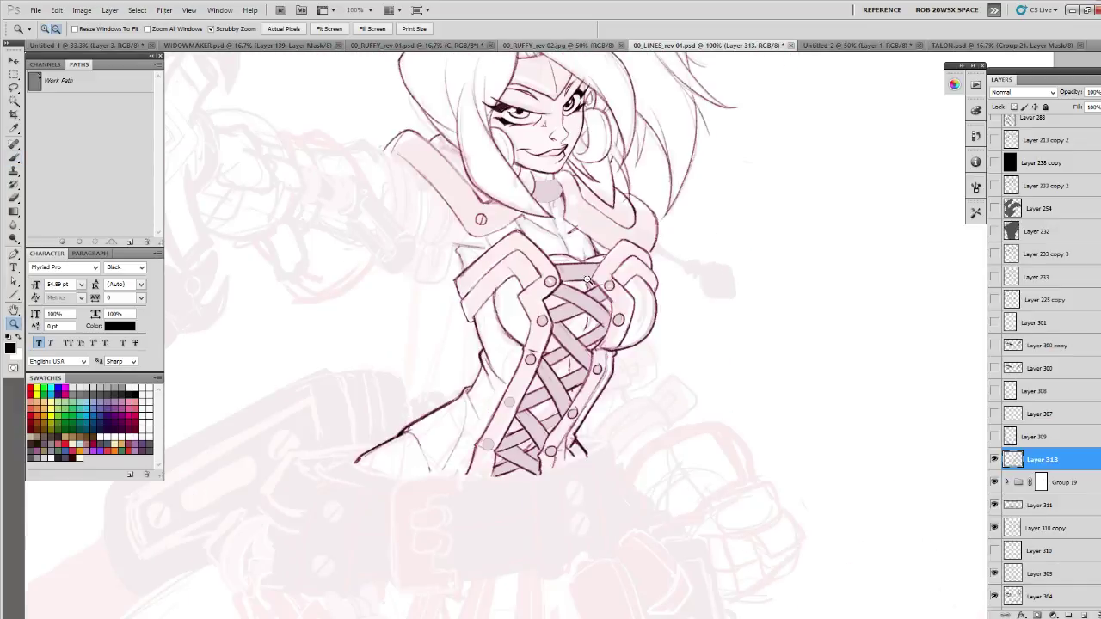
{"action": "left_click", "coordinate": [601, 275], "text": "alt"}
{"action": "left_click", "coordinate": [625, 266]}
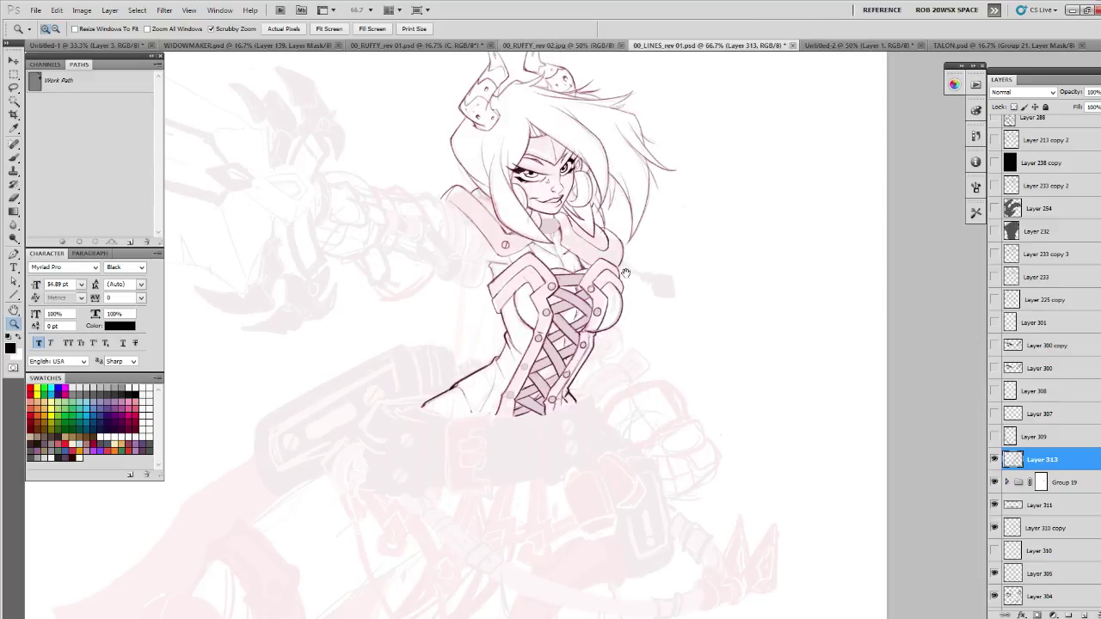
{"action": "left_click", "coordinate": [625, 269]}
{"action": "left_click", "coordinate": [621, 316]}
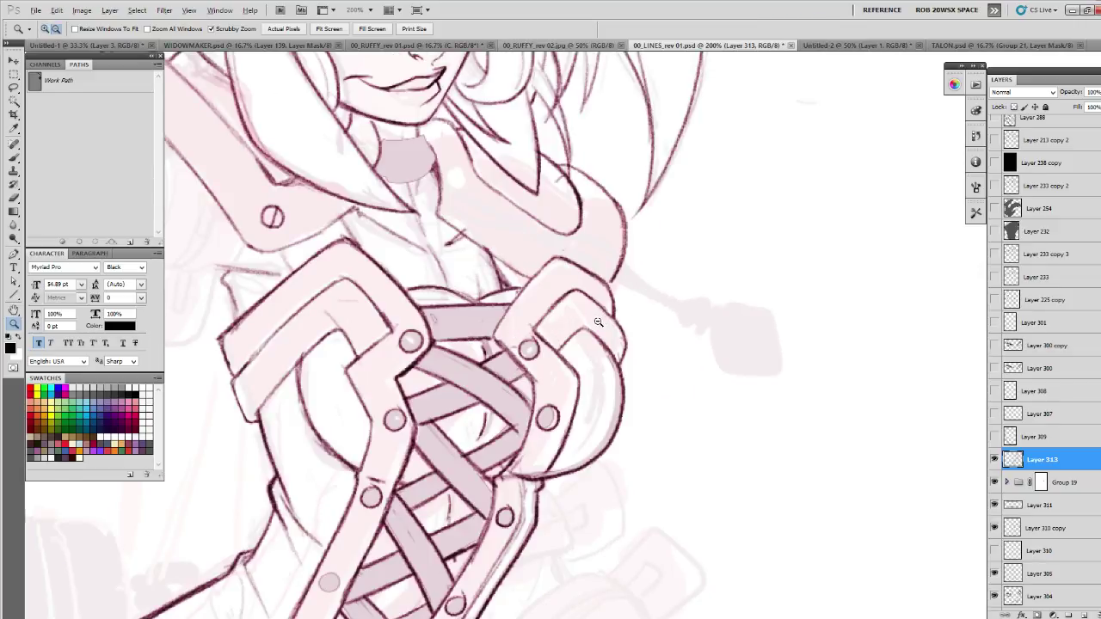
{"action": "left_click", "coordinate": [599, 320], "text": "alt"}
{"action": "left_click", "coordinate": [600, 320], "text": "alt"}
{"action": "left_click", "coordinate": [529, 360]}
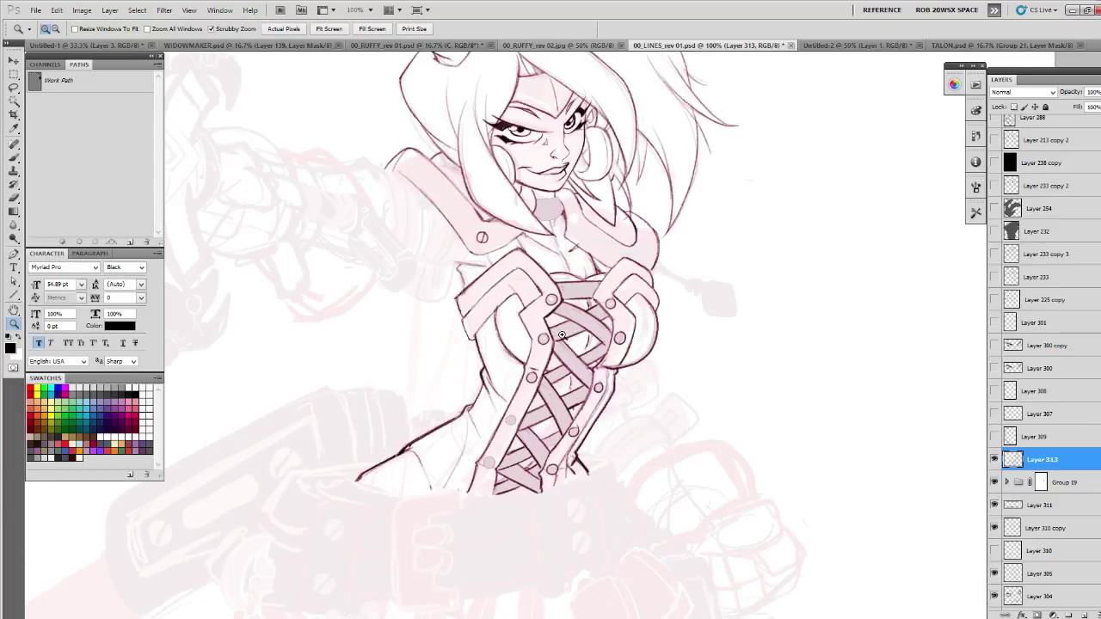
- Pencil seam and fold lines down the near side of the bodice and across the hip
{"action": "key", "text": "b"}
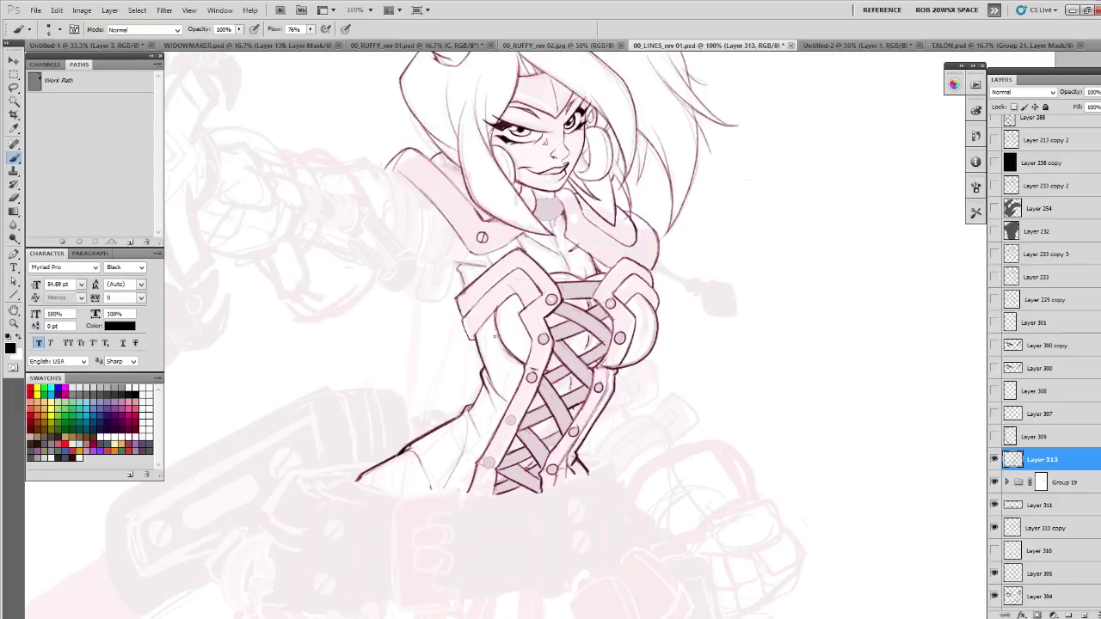
{"action": "mouse_move", "coordinate": [492, 321]}
{"action": "left_mouse_down"}
{"action": "mouse_move", "coordinate": [472, 416]}
{"action": "mouse_move", "coordinate": [385, 482]}
{"action": "left_mouse_up"}
{"action": "left_click_drag", "start_coordinate": [389, 478], "coordinate": [380, 487]}
{"action": "left_click_drag", "start_coordinate": [422, 457], "coordinate": [401, 469]}
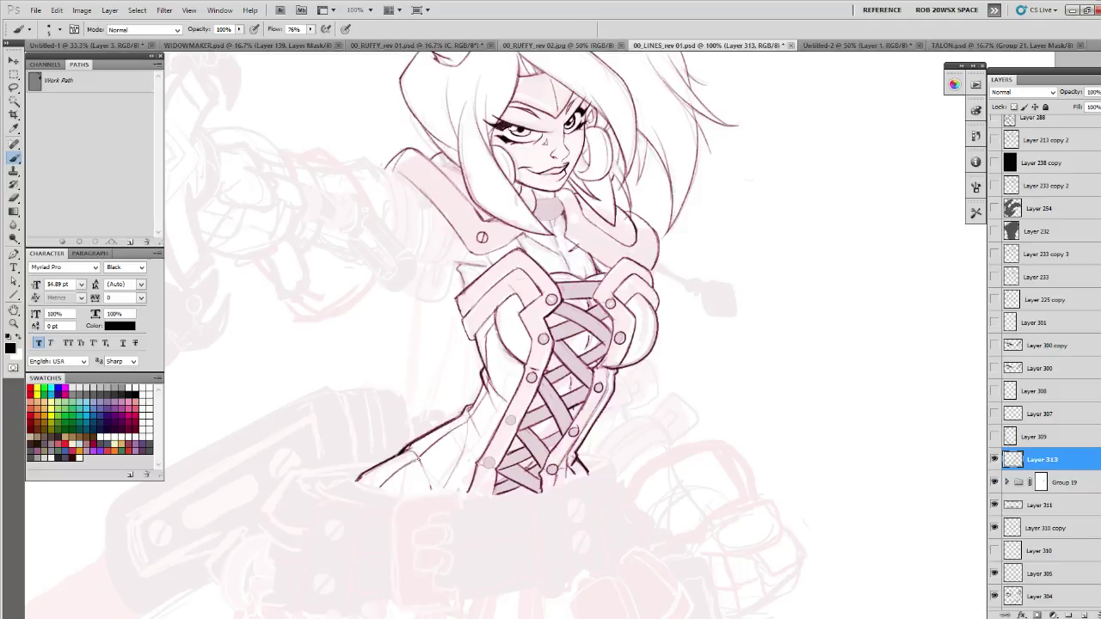
{"action": "mouse_move", "coordinate": [525, 335]}
{"action": "left_mouse_down"}
{"action": "mouse_move", "coordinate": [471, 456]}
{"action": "mouse_move", "coordinate": [448, 479]}
{"action": "left_mouse_up"}
- Add contour strokes to the far breast and lower corset edge, and outline the choker with vertical bands
{"action": "mouse_move", "coordinate": [640, 299]}
{"action": "left_mouse_down"}
{"action": "mouse_move", "coordinate": [647, 349]}
{"action": "mouse_move", "coordinate": [633, 365]}
{"action": "left_mouse_up"}
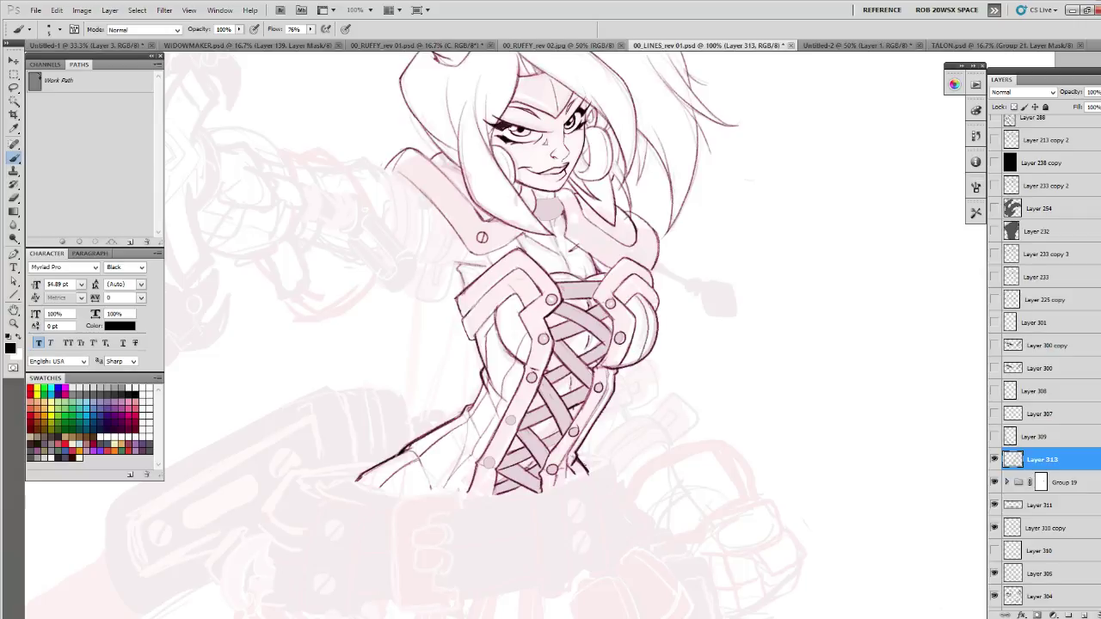
{"action": "left_click_drag", "start_coordinate": [575, 458], "coordinate": [584, 472]}
{"action": "mouse_move", "coordinate": [559, 194]}
{"action": "left_mouse_down"}
{"action": "mouse_move", "coordinate": [562, 213]}
{"action": "mouse_move", "coordinate": [542, 220]}
{"action": "mouse_move", "coordinate": [561, 210]}
{"action": "left_mouse_up"}
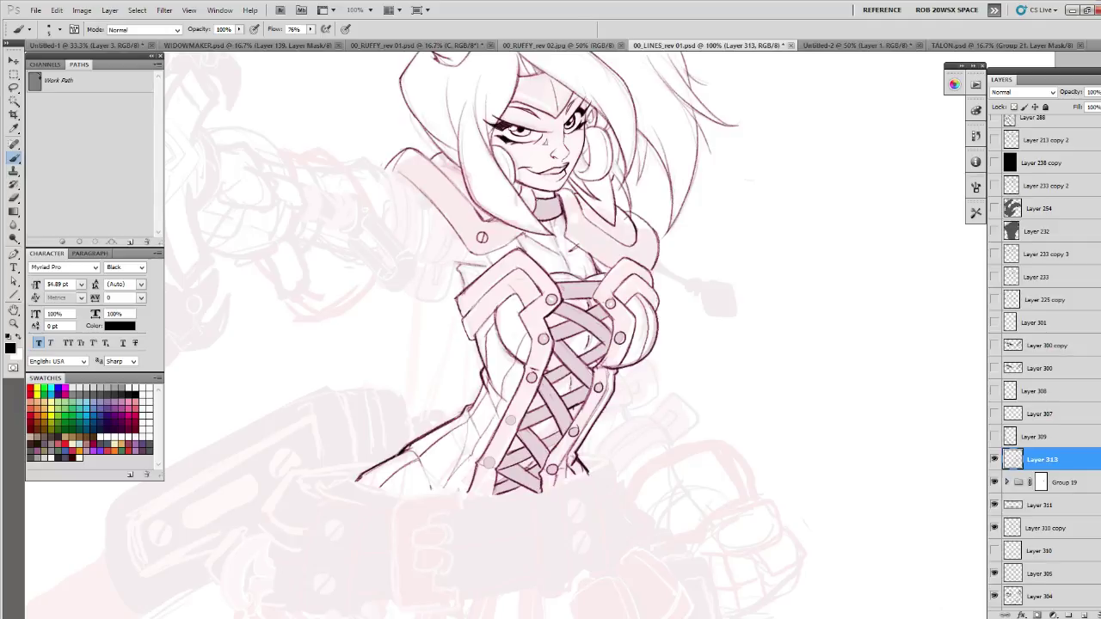
{"action": "left_click_drag", "start_coordinate": [555, 204], "coordinate": [557, 212]}
- Hide Group 19 and fill the shape of Layer 312 copy with white on a new layer placed directly below Layer 313
{"action": "left_click", "coordinate": [995, 484]}
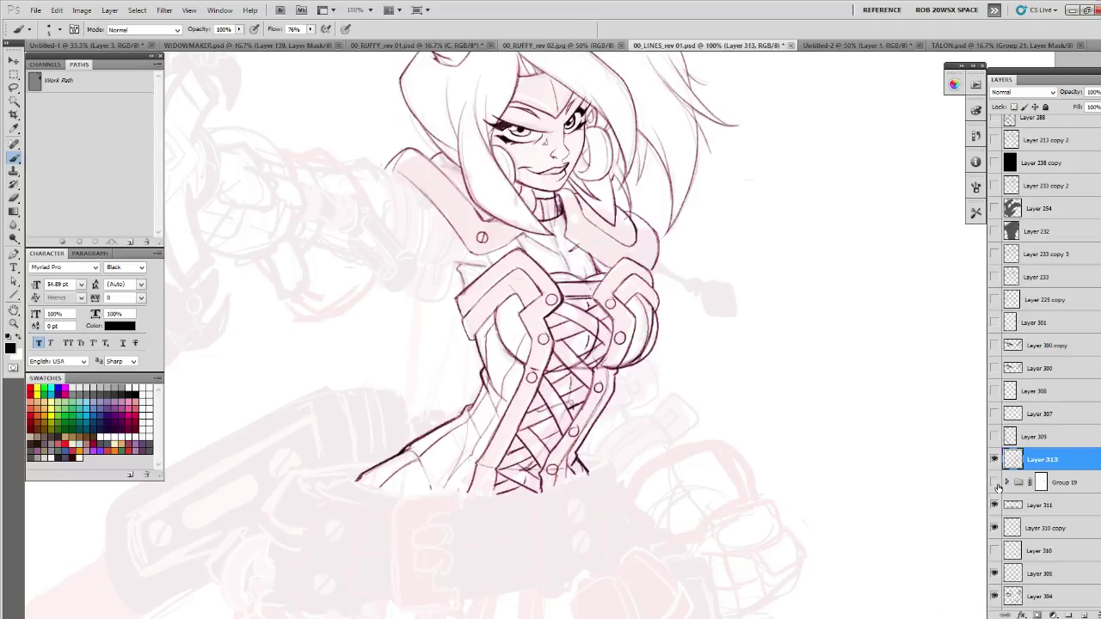
{"action": "left_click", "coordinate": [995, 484]}
{"action": "left_click", "coordinate": [995, 484]}
{"action": "left_click", "coordinate": [1006, 482]}
{"action": "left_click", "coordinate": [1020, 504], "text": "ctrl"}
{"action": "left_click", "coordinate": [1020, 505]}
{"action": "key", "text": "ctrl+shift+alt+n"}
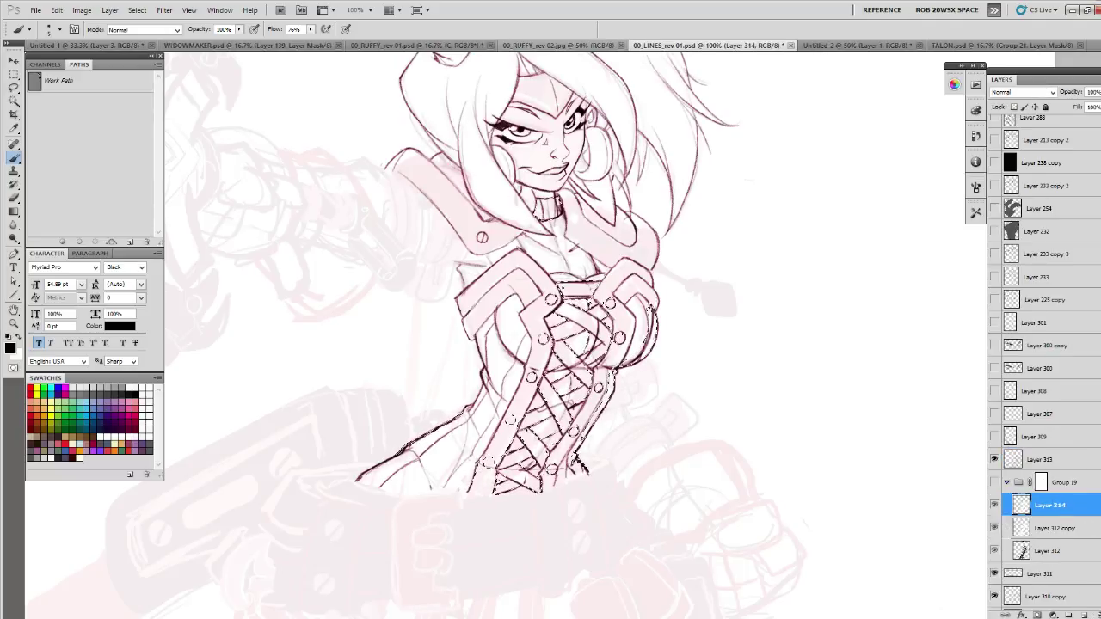
{"action": "left_click_drag", "start_coordinate": [1044, 506], "coordinate": [1046, 465]}
{"action": "key", "text": "ctrl+d"}
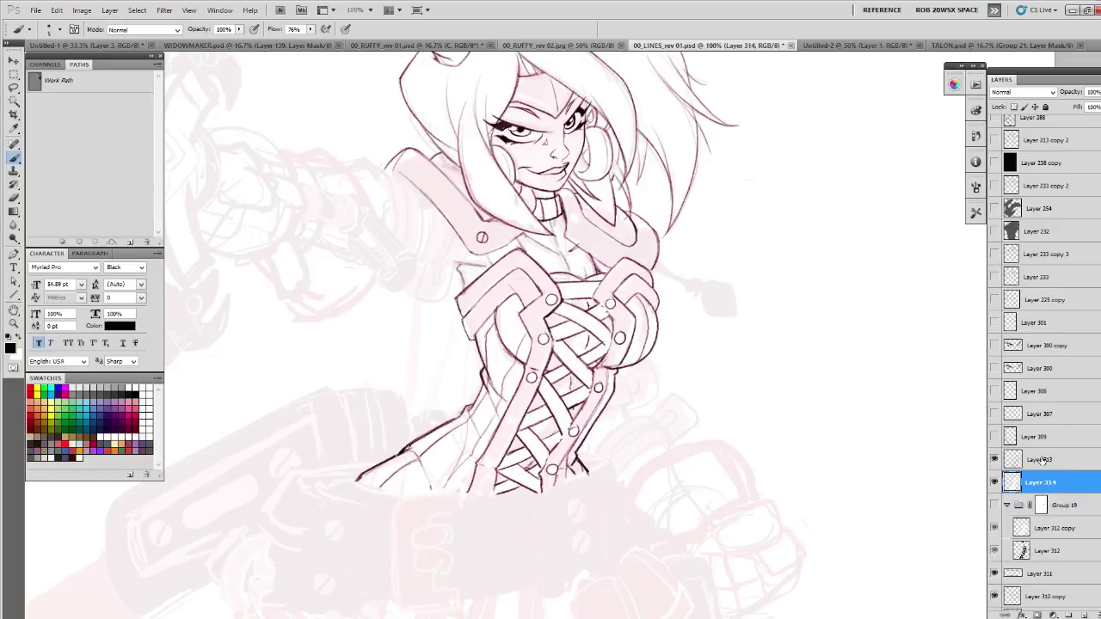
- Merge Layer 313 with the white-filled Layer 314 and switch to the Eraser tool
{"action": "key", "text": "e"}
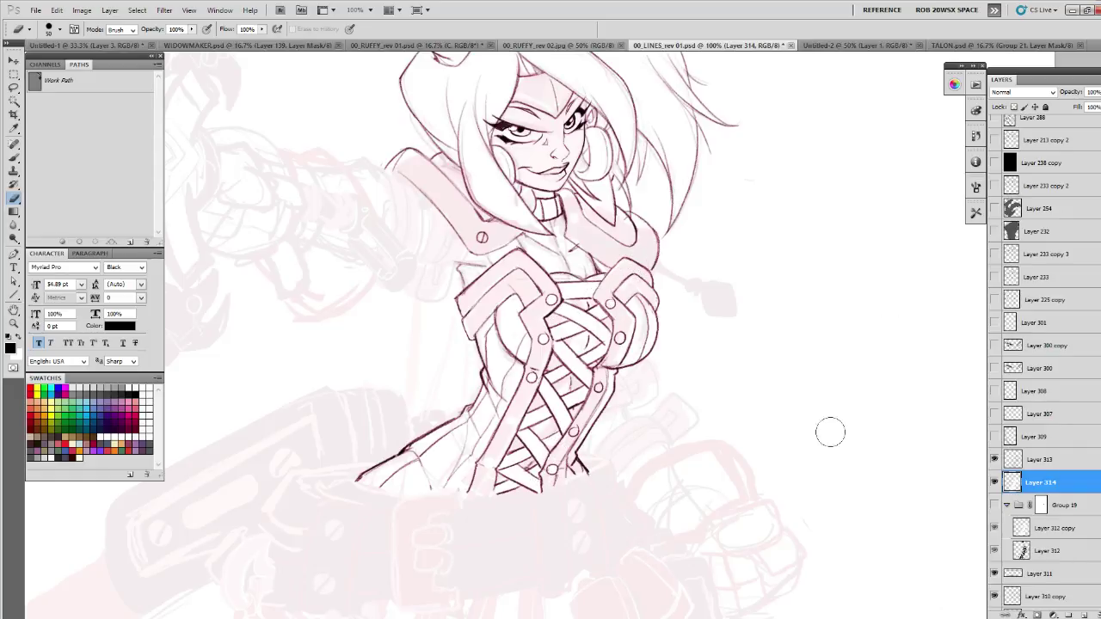
{"action": "left_click", "coordinate": [1016, 463]}
{"action": "key", "text": "ctrl+e"}
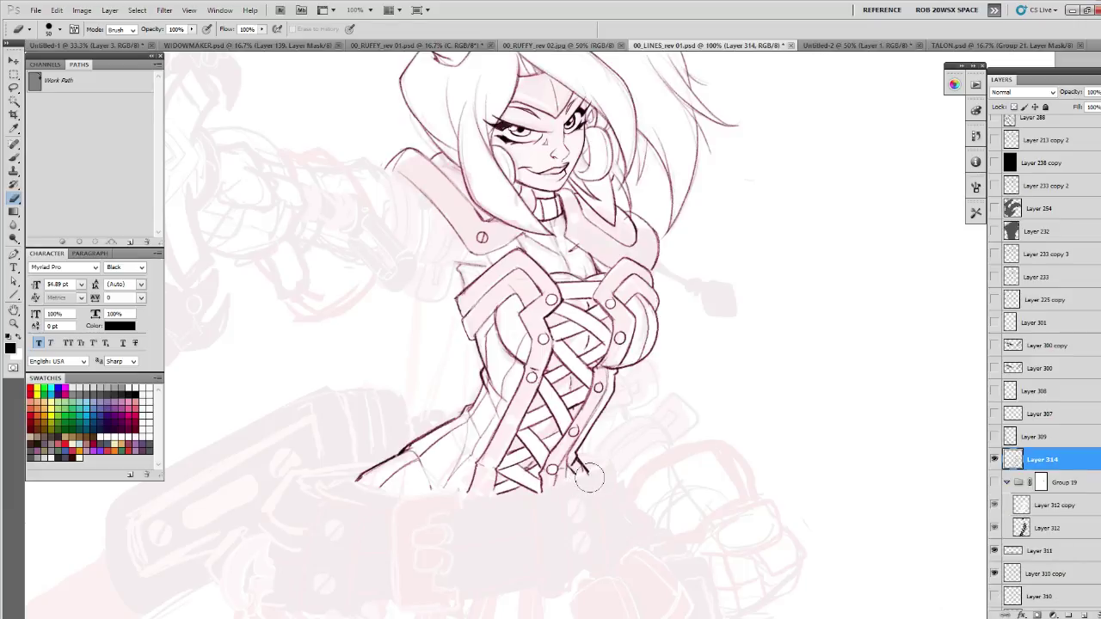
- Review the woman's corset, hair and face linework against the full-body sketch at reduced and full magnification
{"action": "scroll", "coordinate": [601, 456], "scroll_direction": "up", "scroll_amount": 2}
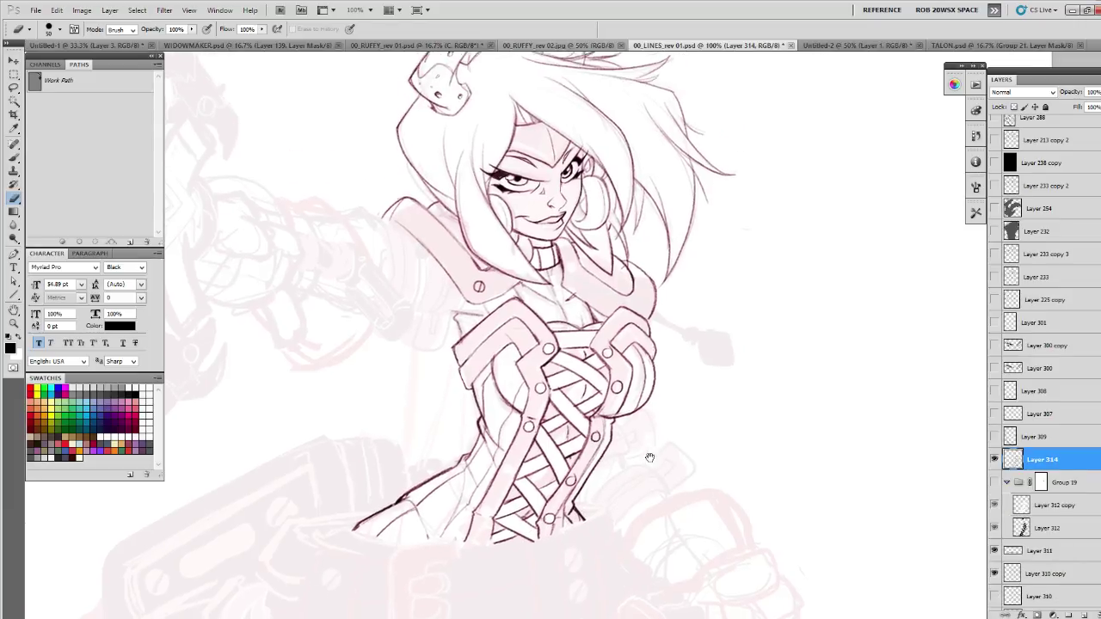
{"action": "key", "text": "z"}
{"action": "left_click", "coordinate": [611, 401], "text": "alt"}
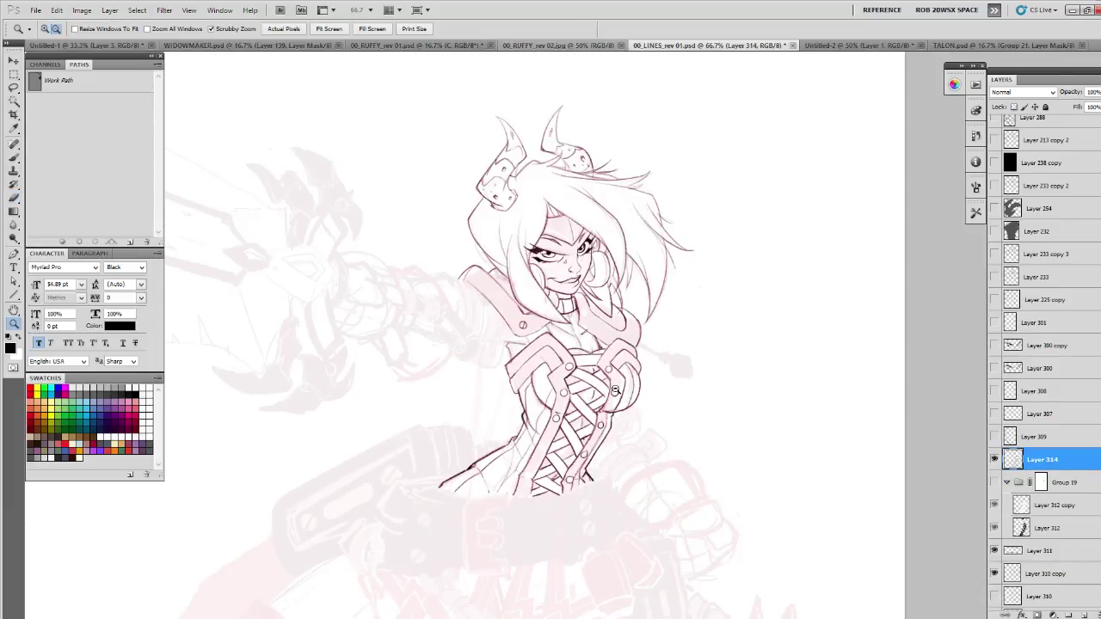
{"action": "left_click", "coordinate": [619, 383], "text": "alt"}
{"action": "left_click_drag", "start_coordinate": [612, 437], "coordinate": [648, 384]}
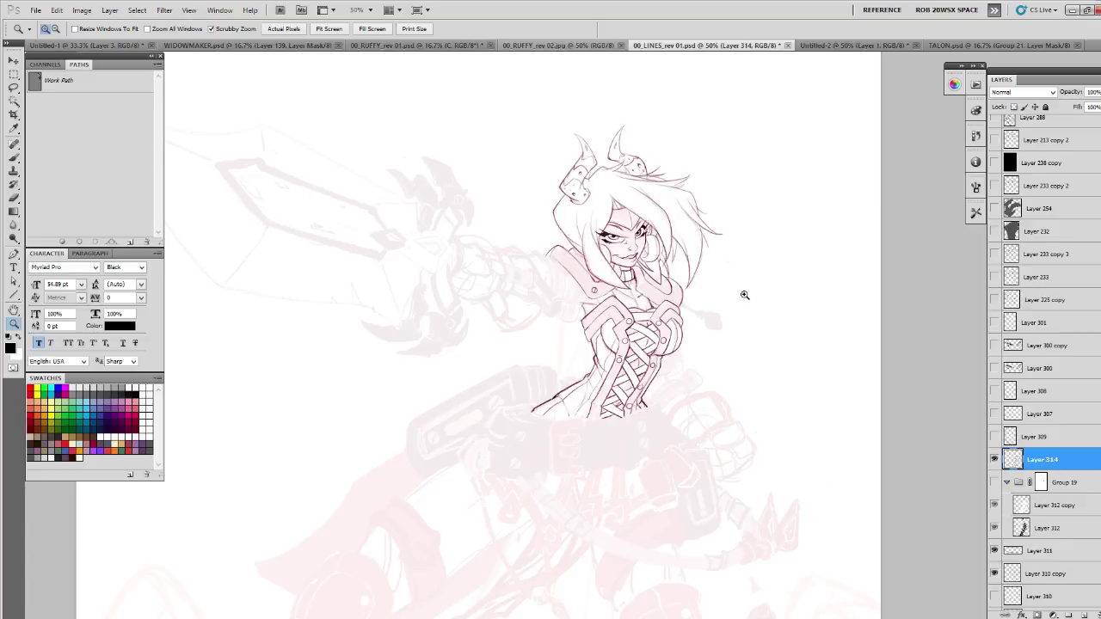
{"action": "left_click_drag", "start_coordinate": [655, 380], "coordinate": [659, 367]}
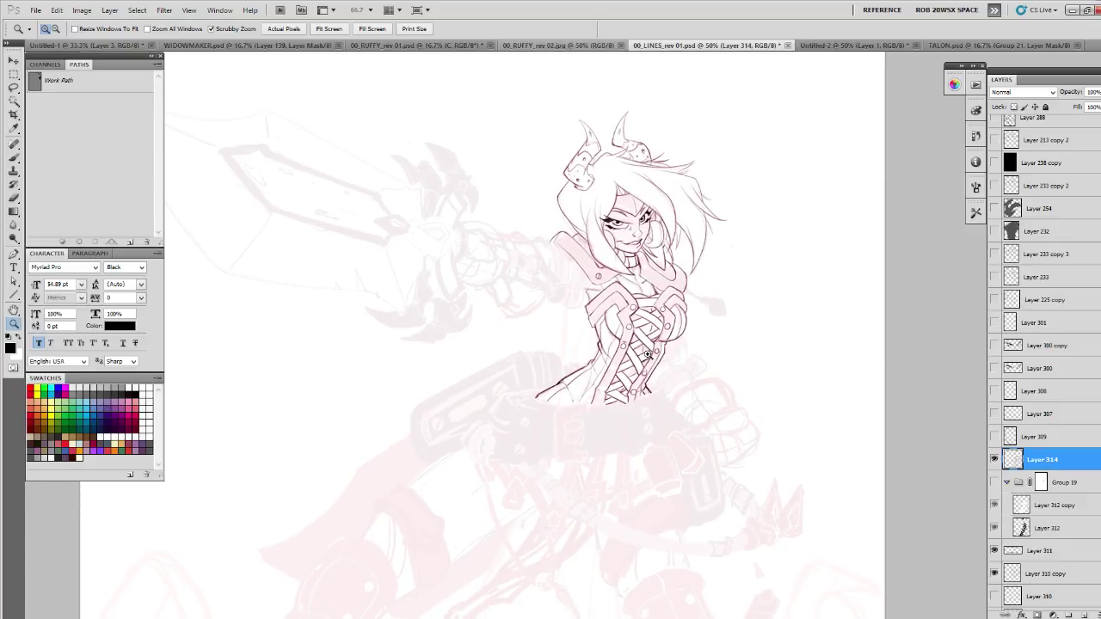
{"action": "left_click", "coordinate": [647, 356]}
{"action": "left_click", "coordinate": [642, 360]}
{"action": "key", "text": "b"}
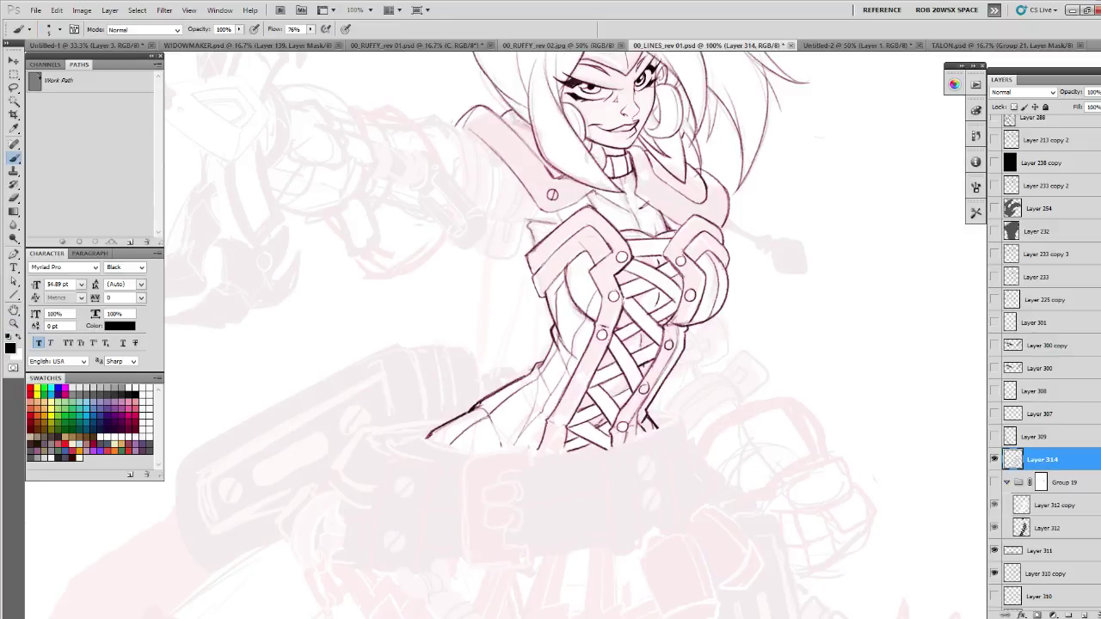
{"action": "left_click_drag", "start_coordinate": [485, 410], "coordinate": [498, 442]}
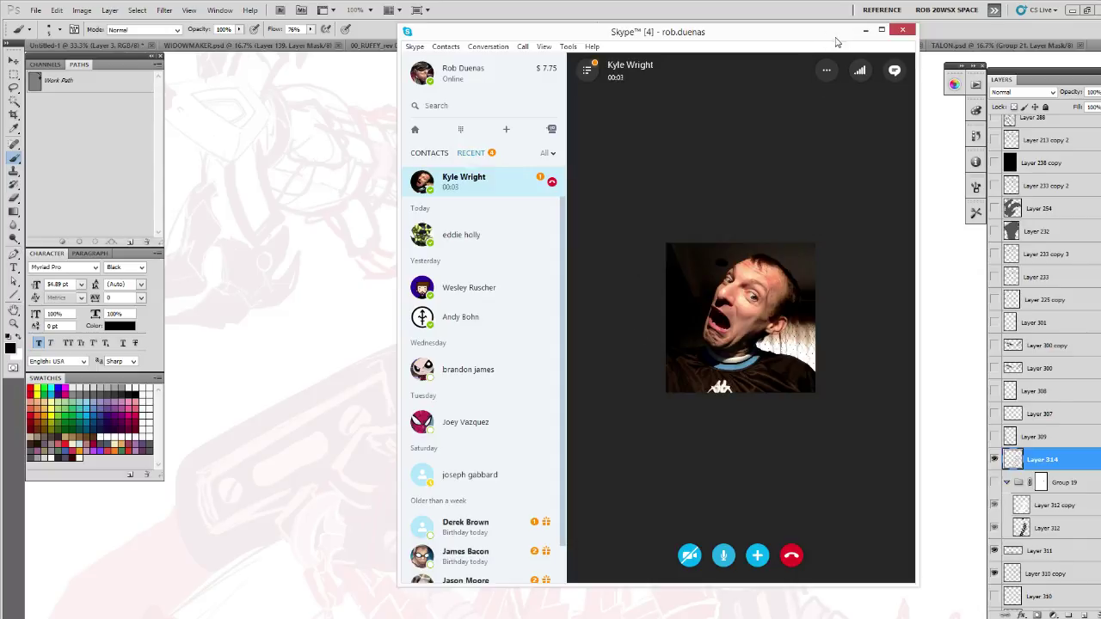
- Minimize the Skype call window and return to the corset area of the Photoshop drawing
{"action": "left_click", "coordinate": [865, 31]}
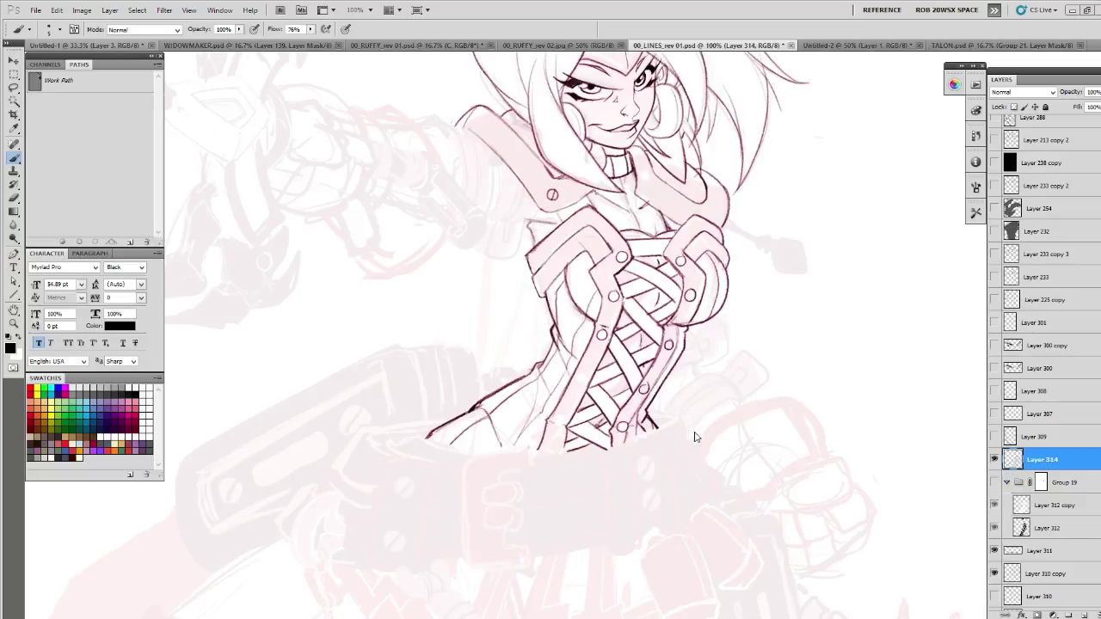
{"action": "scroll", "coordinate": [703, 435], "scroll_direction": "up", "scroll_amount": 3}
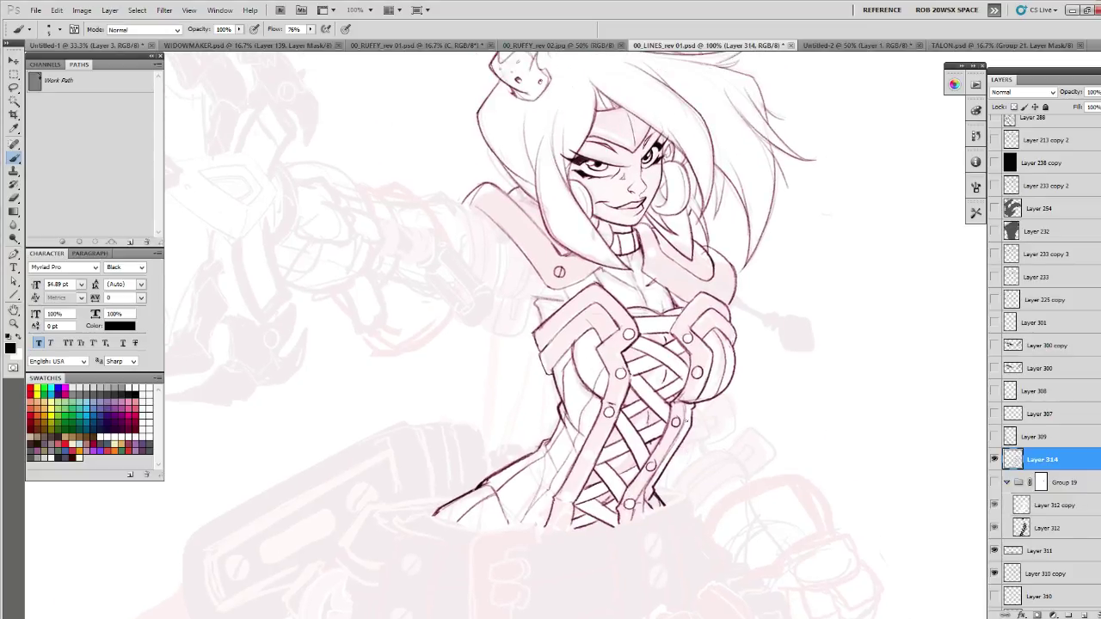
{"action": "scroll", "coordinate": [693, 477], "scroll_direction": "down", "scroll_amount": 5}
{"action": "scroll", "coordinate": [695, 364], "scroll_direction": "down", "scroll_amount": 1}
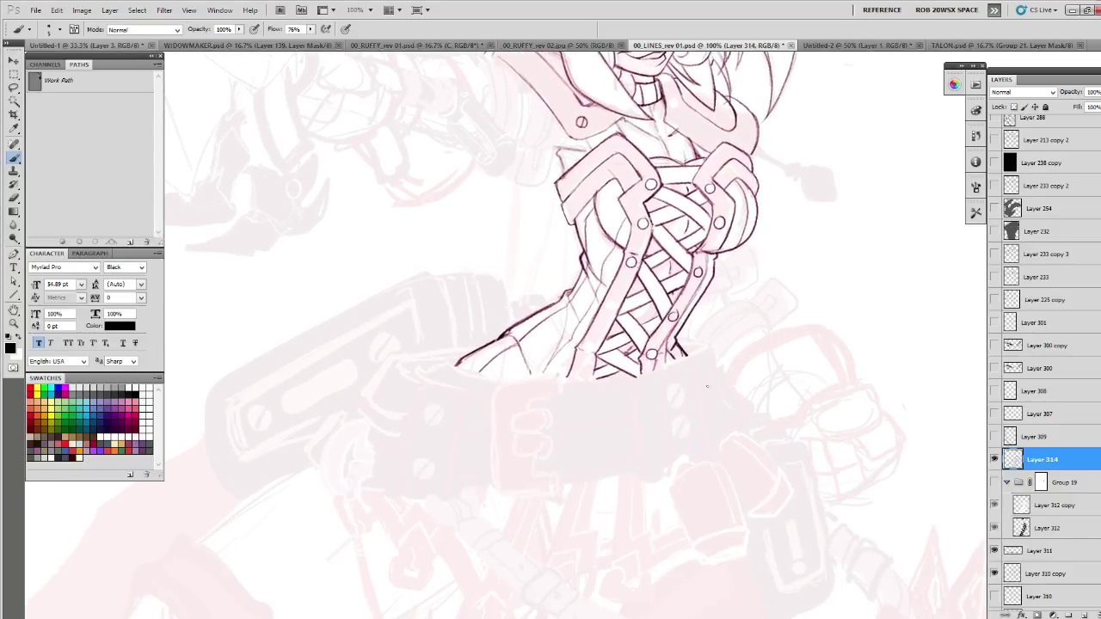
- Collapse Group 19, place Layer 314 directly below it and hide Layer 311
{"action": "left_click", "coordinate": [995, 460]}
{"action": "left_click", "coordinate": [995, 460]}
{"action": "left_click", "coordinate": [1008, 482]}
{"action": "left_click_drag", "start_coordinate": [1028, 459], "coordinate": [1015, 497]}
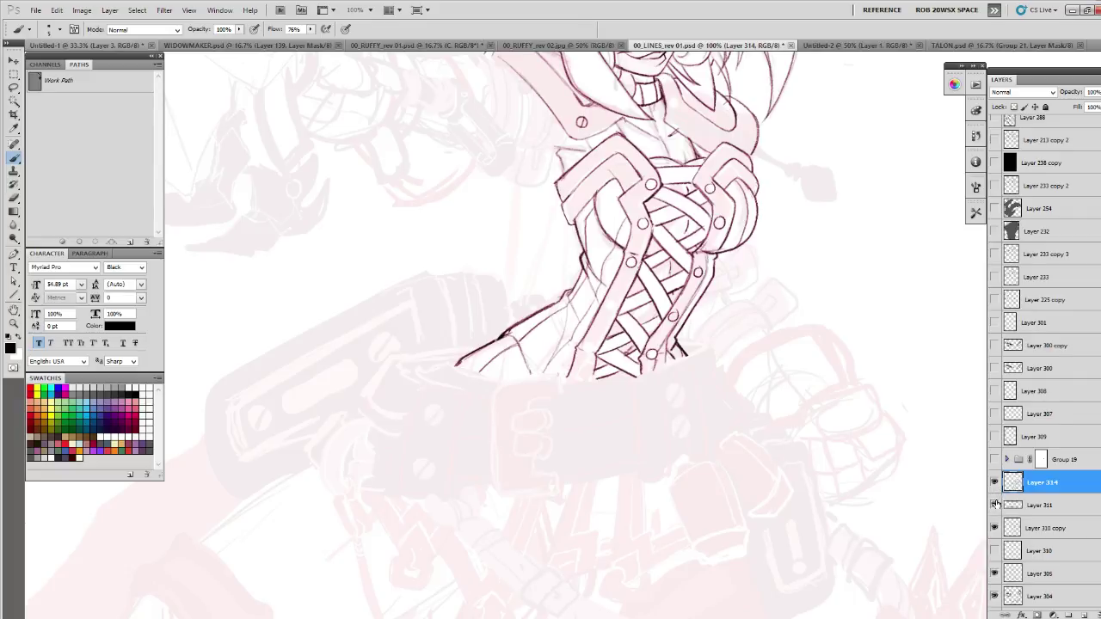
{"action": "left_click_drag", "start_coordinate": [918, 383], "coordinate": [942, 505]}
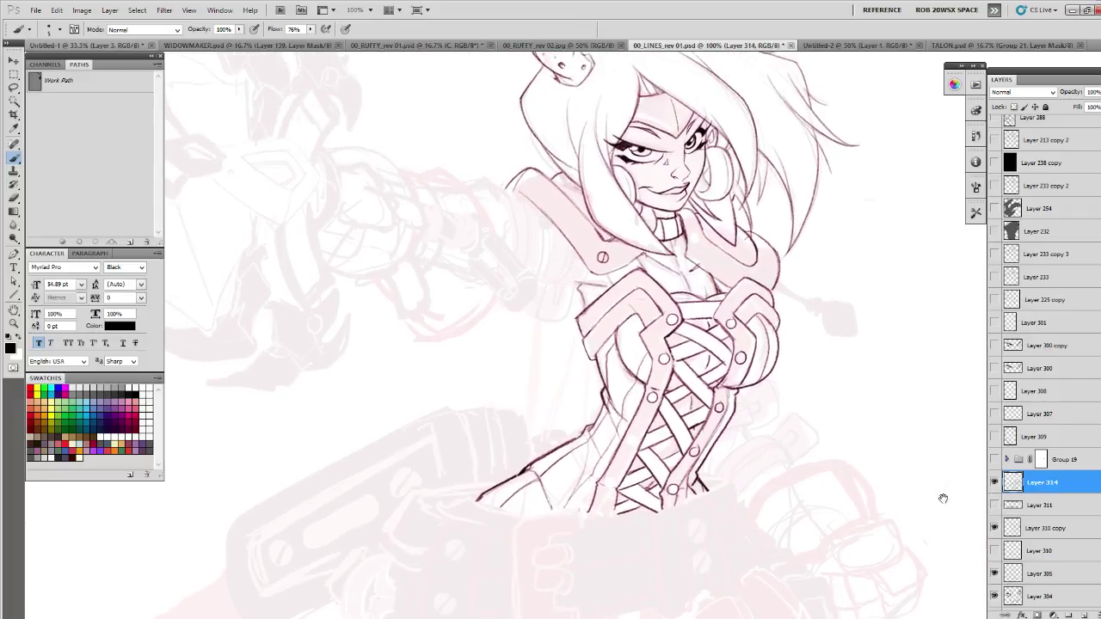
{"action": "left_click_drag", "start_coordinate": [872, 438], "coordinate": [692, 412]}
- Move Layer 314 below Layer 311 and merge it into Layer 310 copy
{"action": "key", "text": "e"}
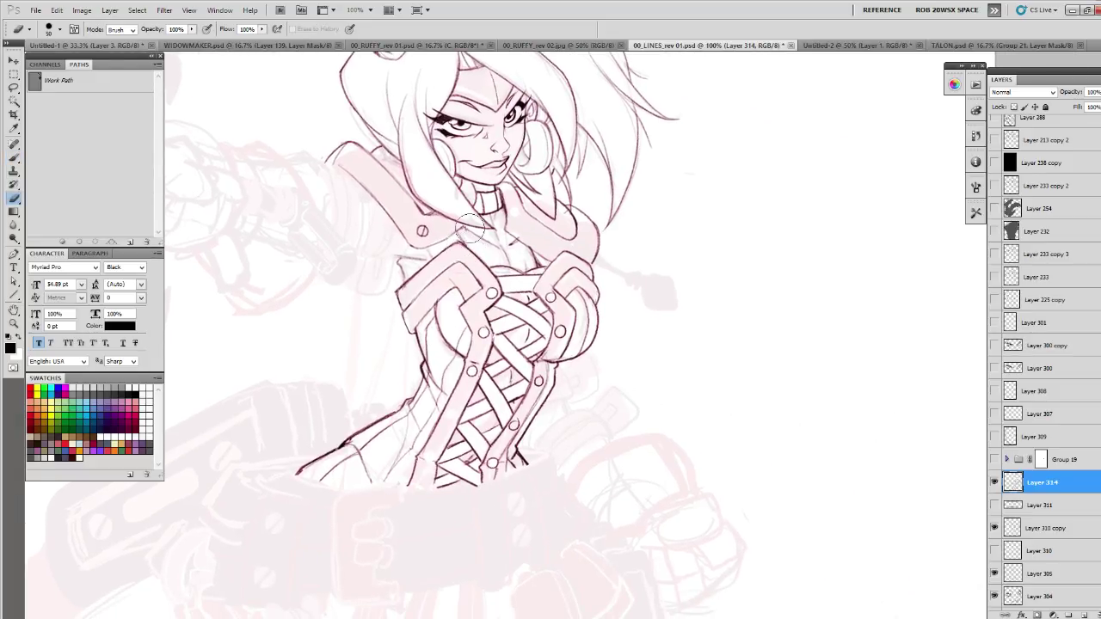
{"action": "left_click_drag", "start_coordinate": [1036, 484], "coordinate": [1035, 507]}
{"action": "left_click", "coordinate": [995, 528]}
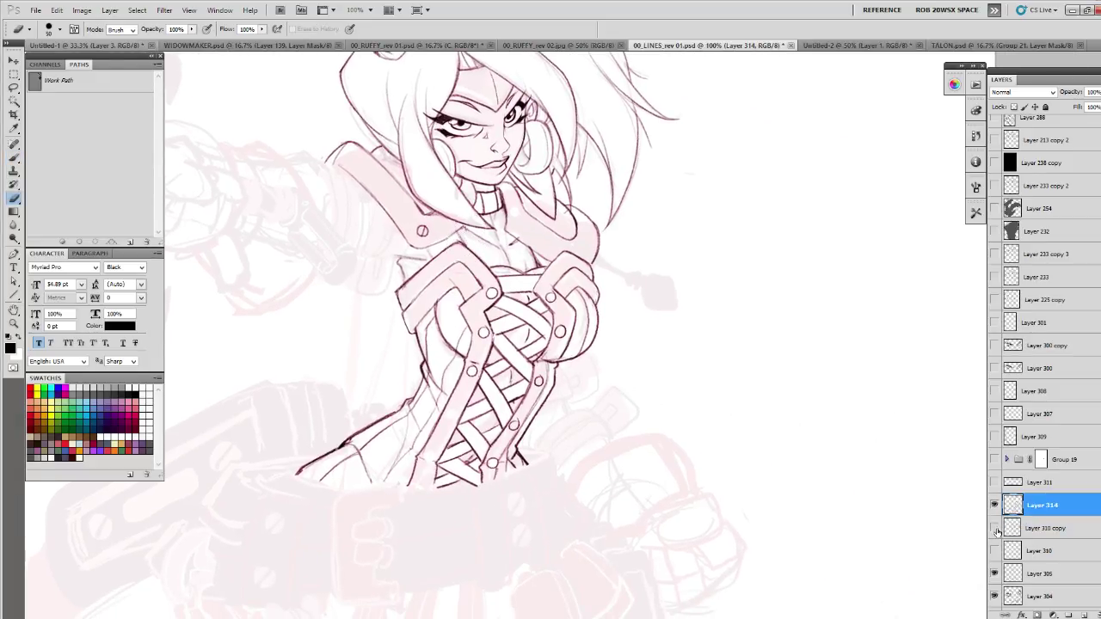
{"action": "left_click", "coordinate": [995, 528]}
{"action": "key", "text": "ctrl+e"}
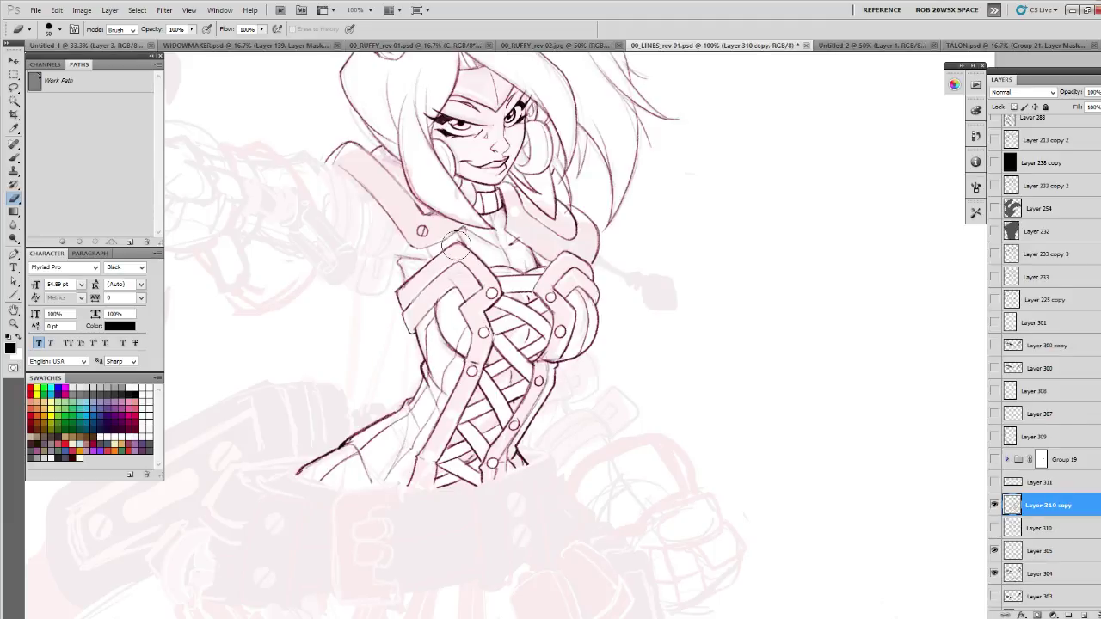
- Pencil crossing seam strokes on the near side of the lower bodice, just above the hip
{"action": "key", "text": "b"}
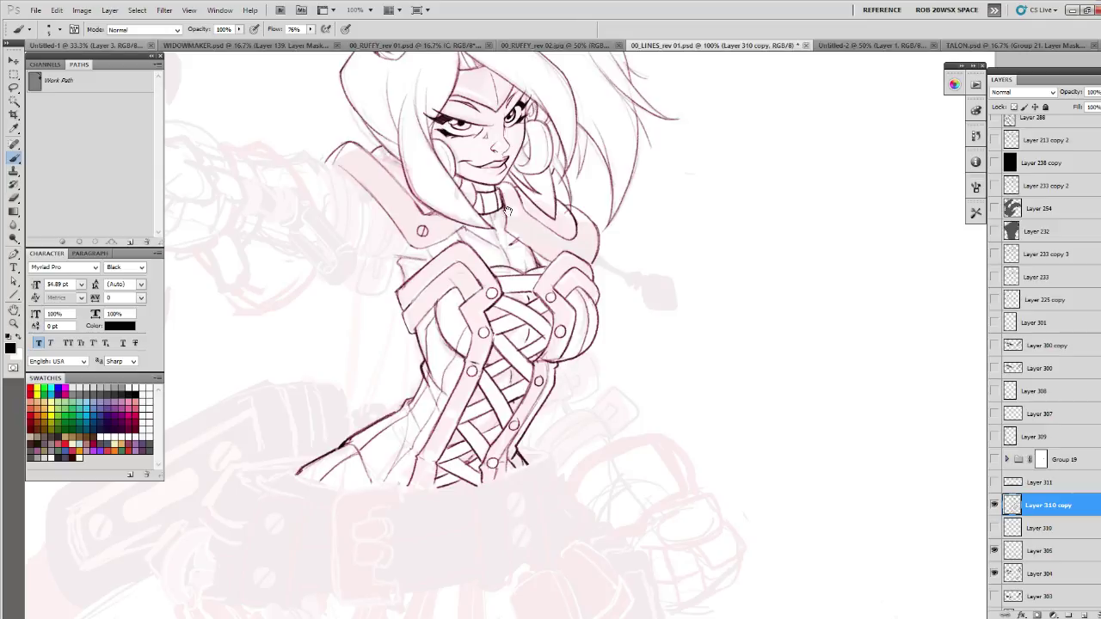
{"action": "left_click_drag", "start_coordinate": [498, 226], "coordinate": [509, 233]}
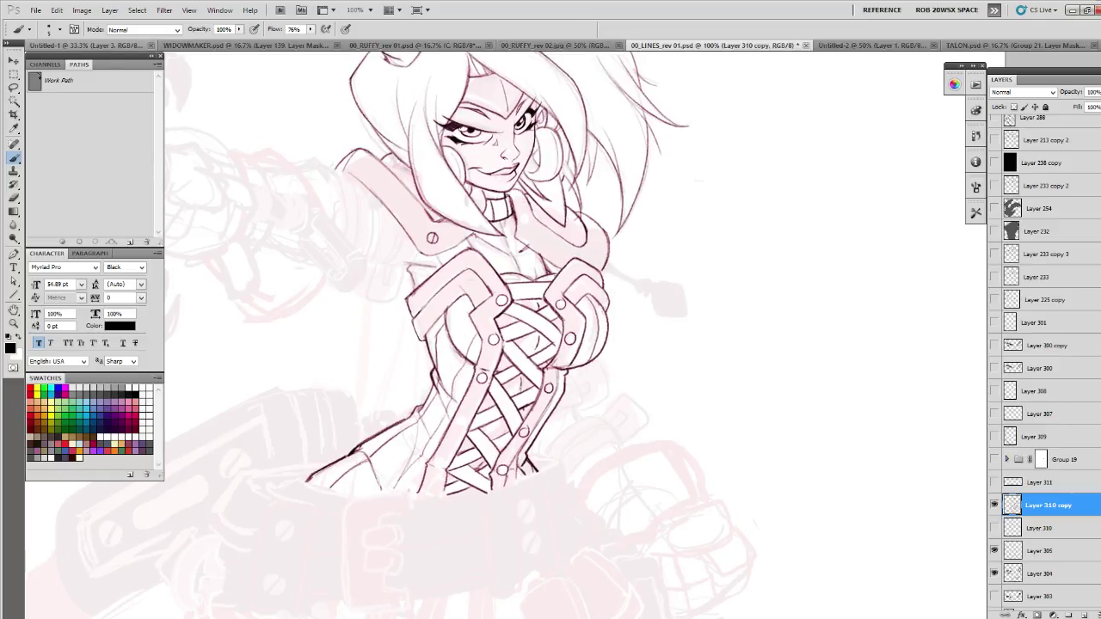
{"action": "left_click_drag", "start_coordinate": [565, 328], "coordinate": [568, 290]}
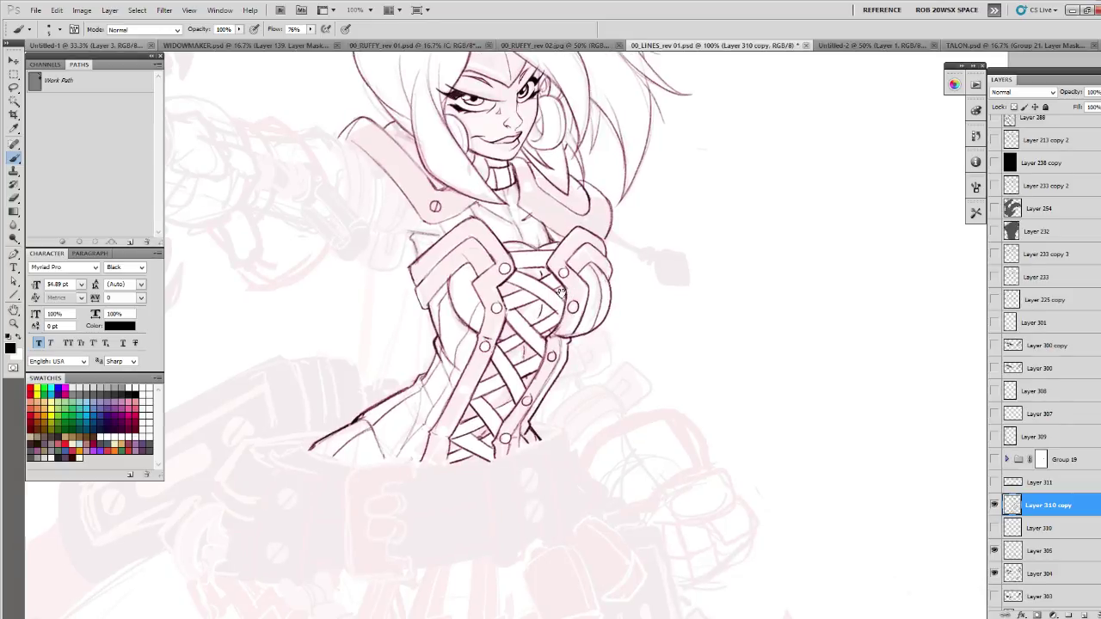
{"action": "left_click_drag", "start_coordinate": [521, 321], "coordinate": [557, 337]}
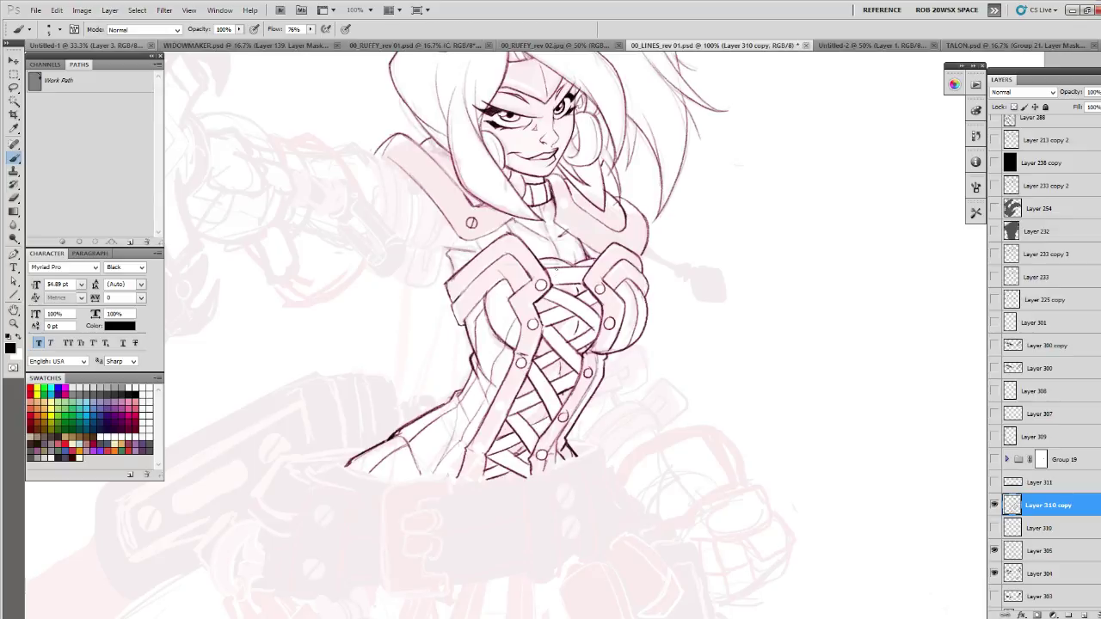
{"action": "left_click_drag", "start_coordinate": [568, 249], "coordinate": [528, 468]}
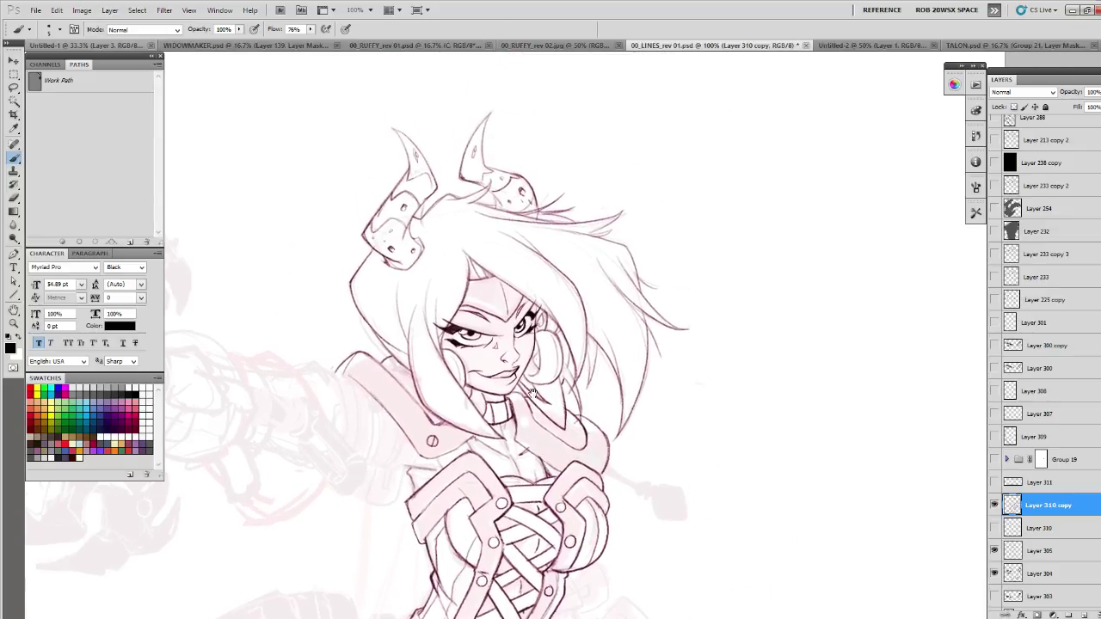
{"action": "mouse_move", "coordinate": [582, 272]}
{"action": "left_mouse_down"}
{"action": "mouse_move", "coordinate": [629, 258]}
{"action": "mouse_move", "coordinate": [591, 290]}
{"action": "mouse_move", "coordinate": [649, 255]}
{"action": "left_mouse_up"}
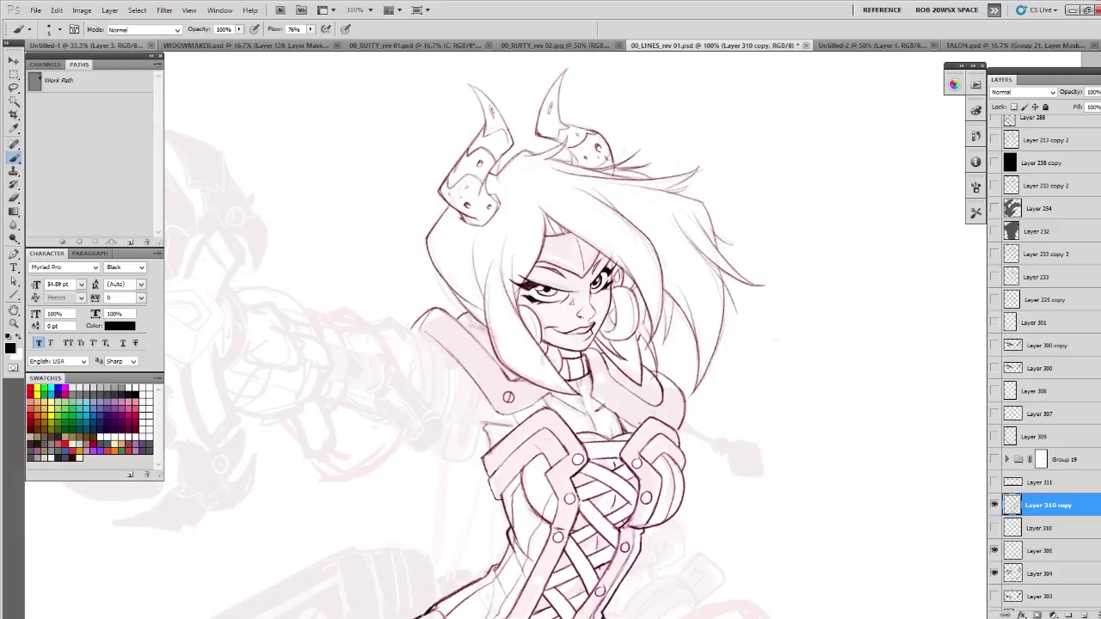
{"action": "mouse_move", "coordinate": [644, 507]}
{"action": "left_mouse_down"}
{"action": "mouse_move", "coordinate": [656, 423]}
{"action": "mouse_move", "coordinate": [688, 377]}
{"action": "left_mouse_up"}
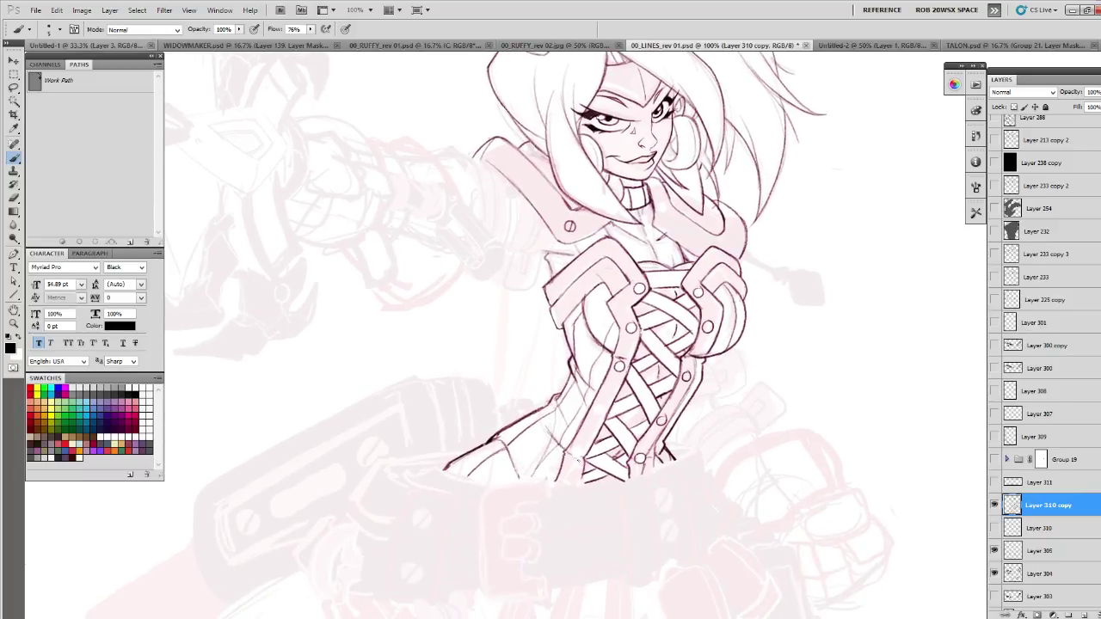
{"action": "mouse_move", "coordinate": [560, 447]}
{"action": "left_mouse_down"}
{"action": "mouse_move", "coordinate": [571, 457]}
{"action": "mouse_move", "coordinate": [519, 485]}
{"action": "mouse_move", "coordinate": [516, 477]}
{"action": "left_mouse_up"}
{"action": "left_click_drag", "start_coordinate": [668, 255], "coordinate": [675, 311]}
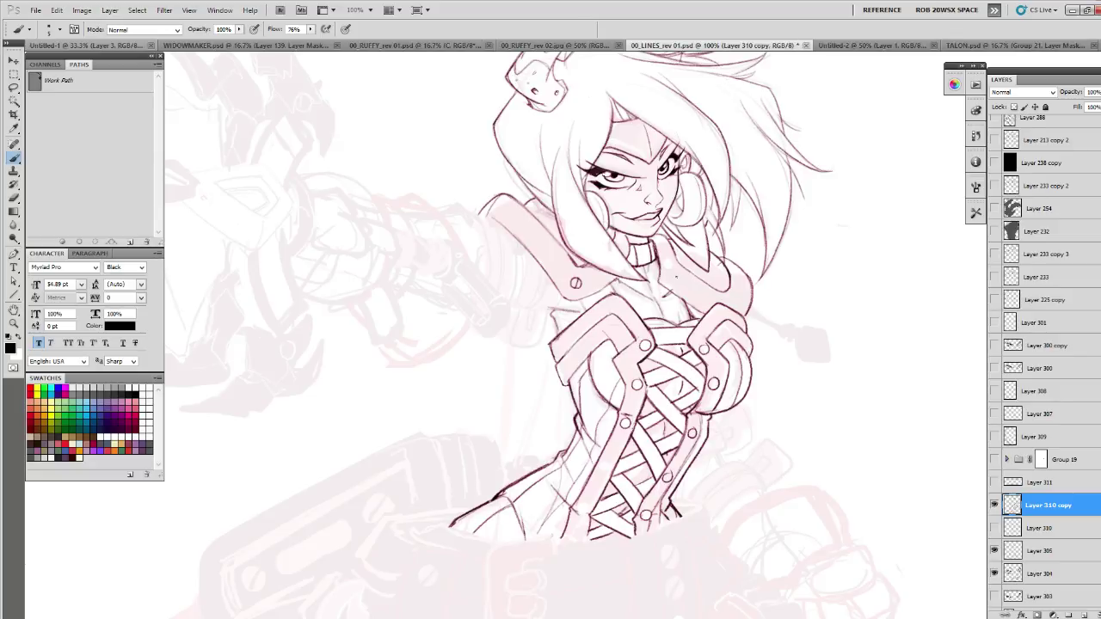
{"action": "left_click_drag", "start_coordinate": [664, 251], "coordinate": [663, 257]}
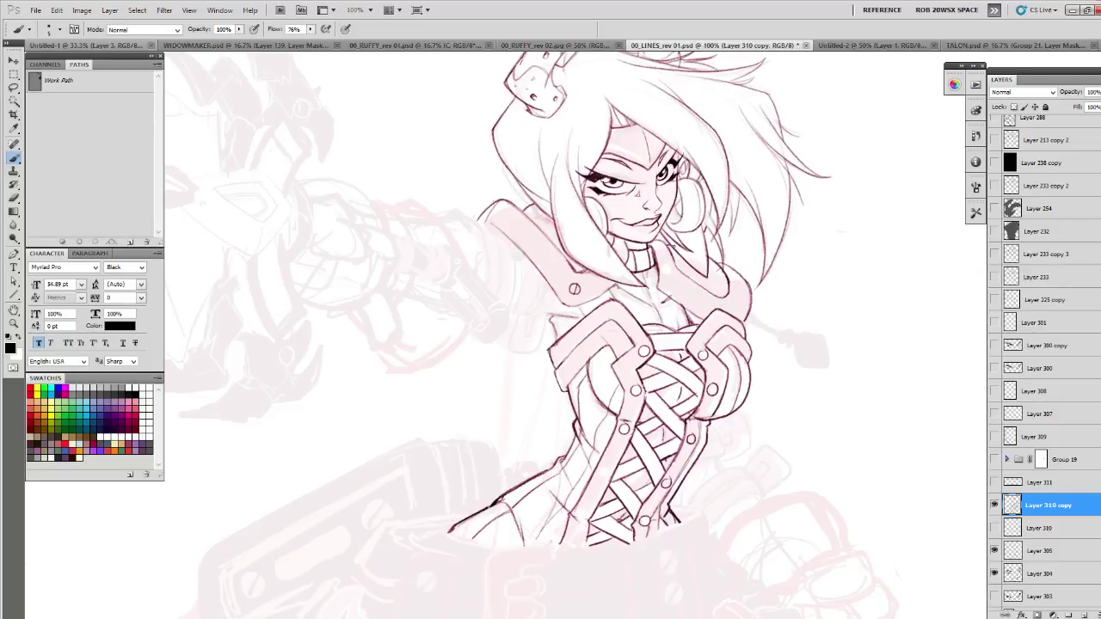
- Extend the hair parting above the forehead upward with a thin curved Brush stroke, redoing the first attempt
{"action": "left_click_drag", "start_coordinate": [687, 254], "coordinate": [761, 217]}
{"action": "key", "text": "z"}
{"action": "left_click", "coordinate": [526, 261]}
{"action": "key", "text": "b"}
{"action": "mouse_move", "coordinate": [509, 248]}
{"action": "left_mouse_down"}
{"action": "mouse_move", "coordinate": [521, 311]}
{"action": "mouse_move", "coordinate": [510, 334]}
{"action": "mouse_move", "coordinate": [535, 302]}
{"action": "left_mouse_up"}
{"action": "key", "text": "ctrl+z"}
{"action": "left_click_drag", "start_coordinate": [521, 257], "coordinate": [532, 289]}
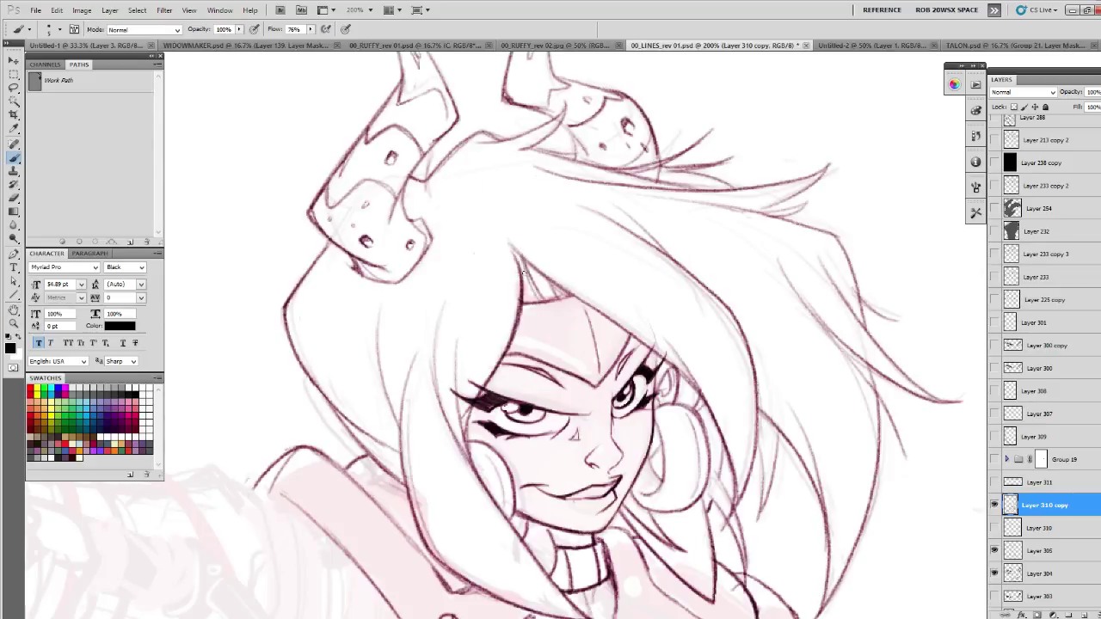
{"action": "left_click_drag", "start_coordinate": [507, 243], "coordinate": [522, 296]}
{"action": "left_click_drag", "start_coordinate": [492, 222], "coordinate": [522, 295]}
{"action": "left_click_drag", "start_coordinate": [501, 229], "coordinate": [521, 297]}
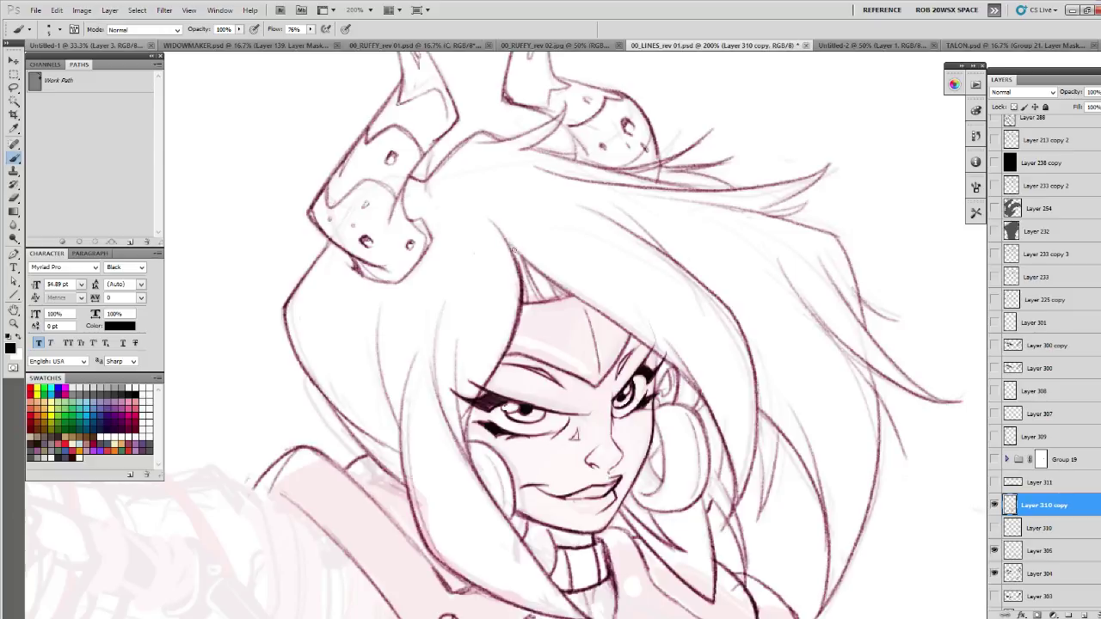
- Touch up the short crease mark in the gap between the upper corset laces
{"action": "mouse_move", "coordinate": [723, 371]}
{"action": "left_mouse_down"}
{"action": "mouse_move", "coordinate": [587, 269]}
{"action": "mouse_move", "coordinate": [557, 138]}
{"action": "left_mouse_up"}
{"action": "left_click_drag", "start_coordinate": [595, 219], "coordinate": [594, 290]}
{"action": "mouse_move", "coordinate": [616, 212]}
{"action": "left_mouse_down"}
{"action": "mouse_move", "coordinate": [587, 298]}
{"action": "mouse_move", "coordinate": [610, 196]}
{"action": "left_mouse_up"}
{"action": "key", "text": "z"}
{"action": "left_click", "coordinate": [570, 207], "text": "alt"}
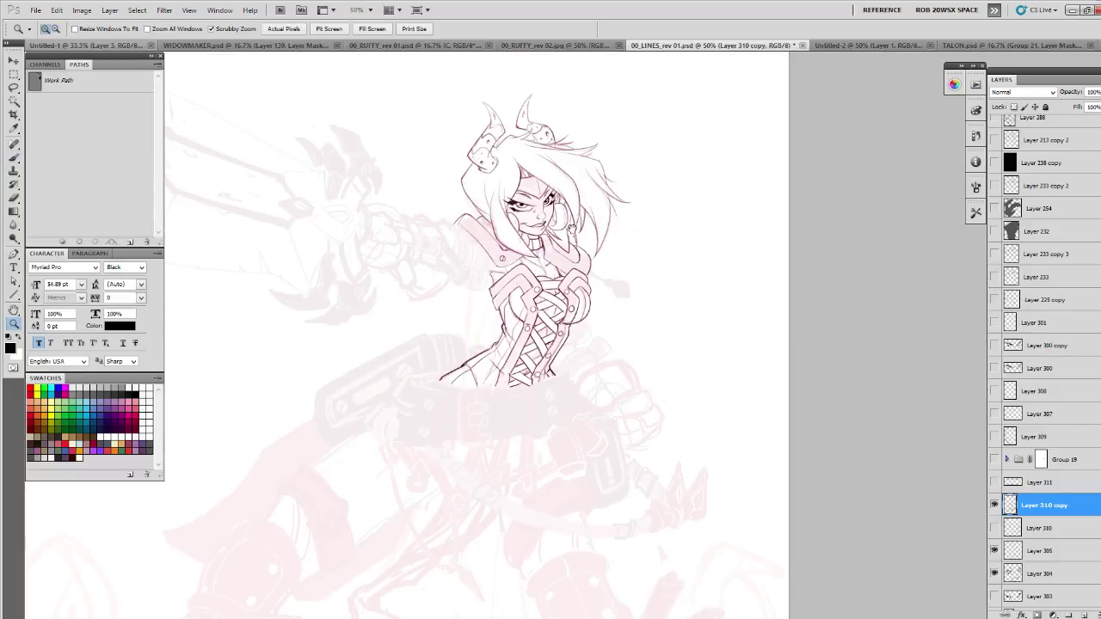
{"action": "left_click", "coordinate": [579, 265]}
{"action": "left_click", "coordinate": [580, 265]}
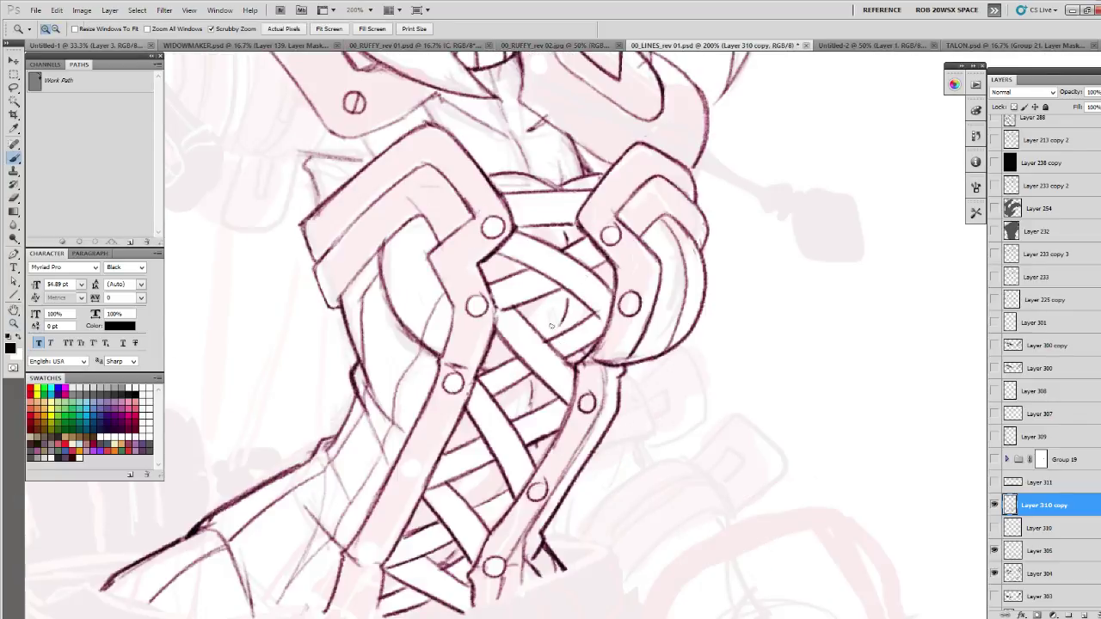
{"action": "key", "text": "b"}
{"action": "left_click_drag", "start_coordinate": [563, 335], "coordinate": [542, 361]}
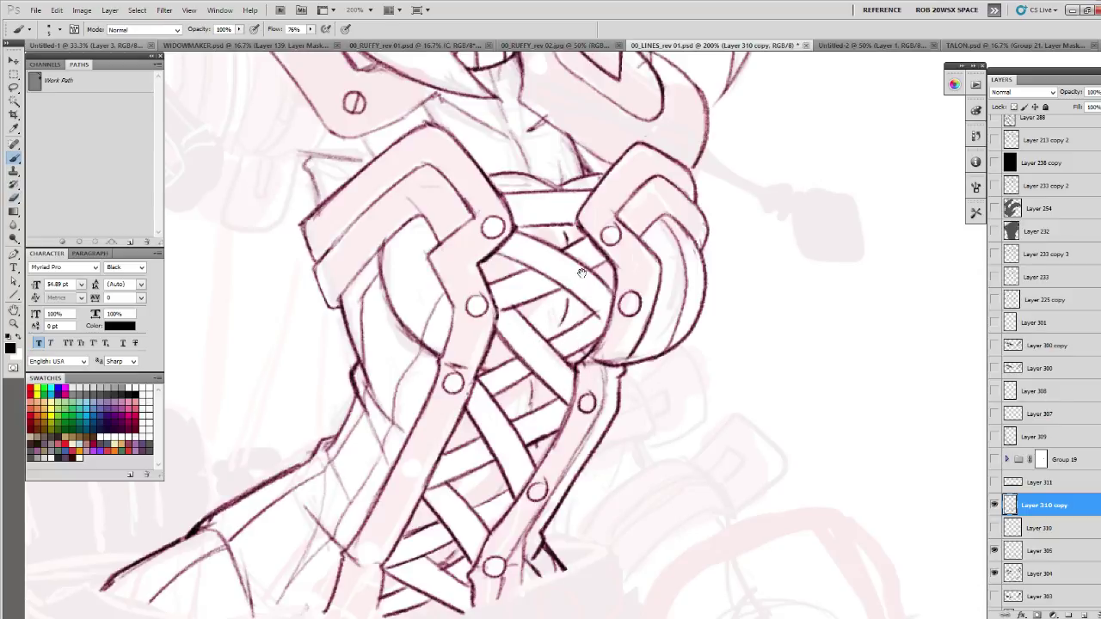
{"action": "left_click_drag", "start_coordinate": [581, 277], "coordinate": [576, 211]}
- Examine the corset and lacing linework within the whole figure at several magnifications
{"action": "key", "text": "z"}
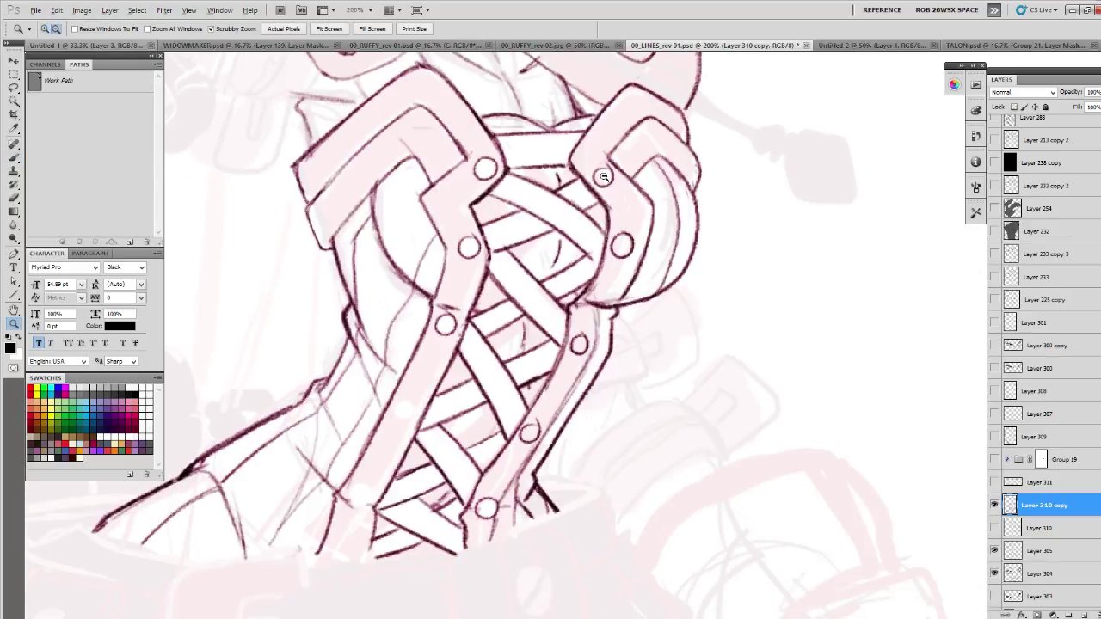
{"action": "left_click", "coordinate": [602, 177], "text": "alt"}
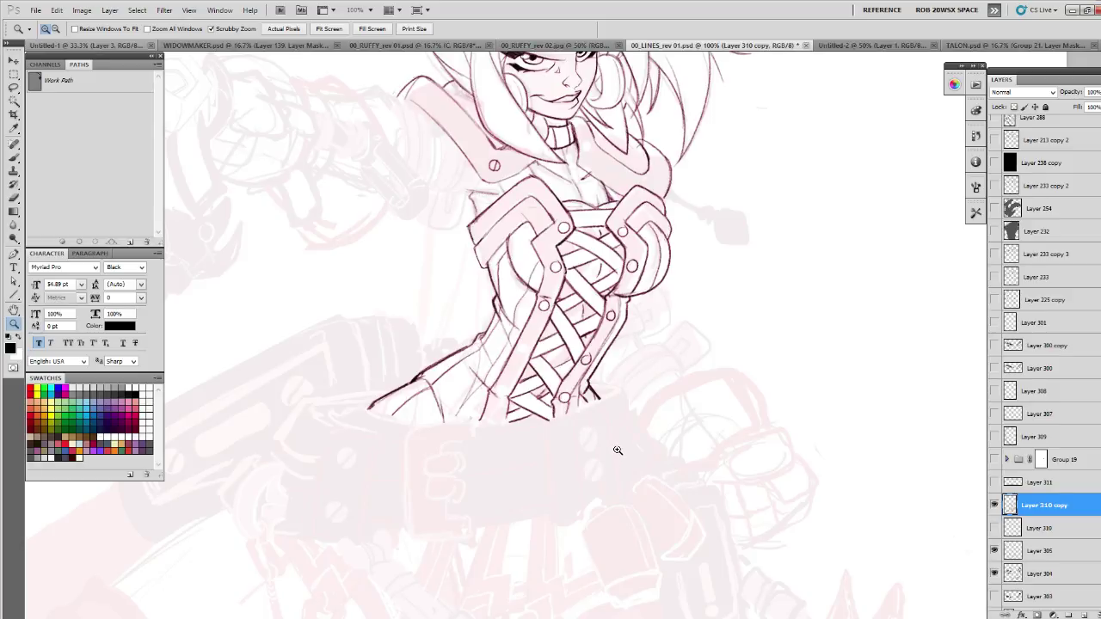
{"action": "scroll", "coordinate": [615, 412], "scroll_direction": "up", "scroll_amount": 3}
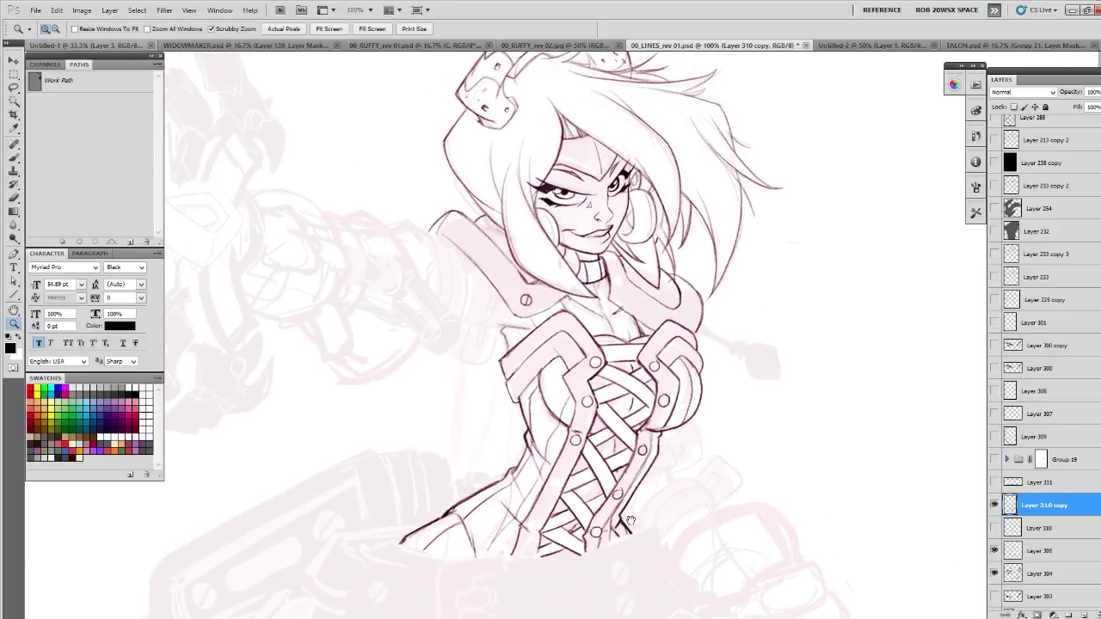
{"action": "left_click", "coordinate": [619, 450], "text": "alt"}
{"action": "left_click", "coordinate": [619, 451], "text": "alt"}
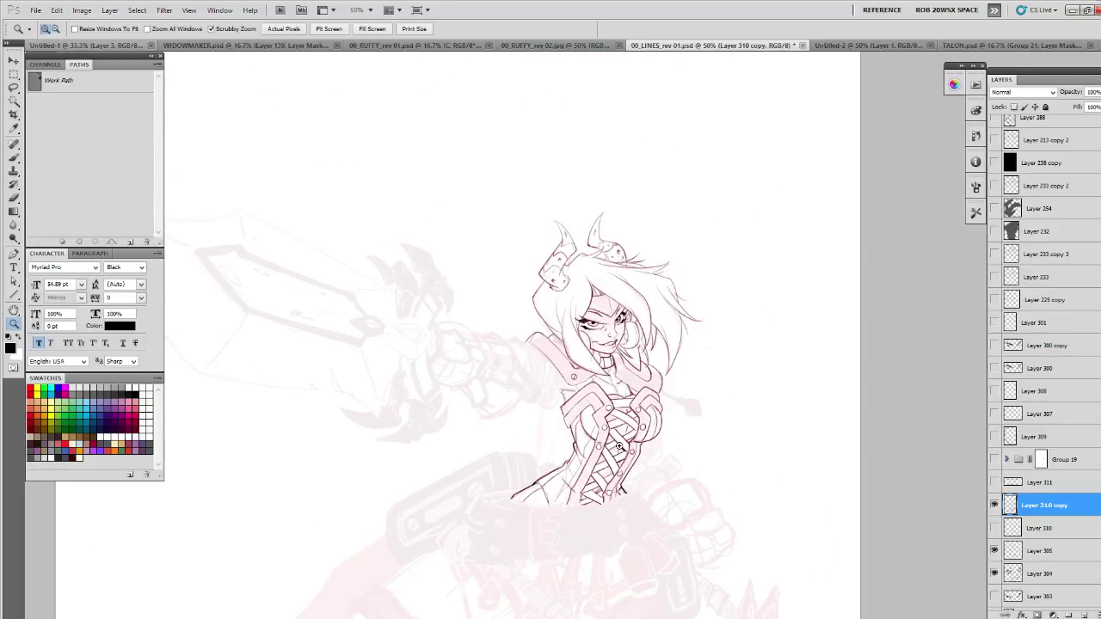
{"action": "left_click", "coordinate": [618, 445]}
{"action": "left_click", "coordinate": [617, 445]}
{"action": "key", "text": "b"}
{"action": "key", "text": "z"}
{"action": "left_click", "coordinate": [628, 461], "text": "alt"}
{"action": "left_click", "coordinate": [633, 438]}
{"action": "left_click_drag", "start_coordinate": [680, 463], "coordinate": [677, 432]}
{"action": "left_click", "coordinate": [674, 424]}
- Pencil small center marks inside the rivets along both lacing bands, from the bust down to the lower corset
{"action": "key", "text": "b"}
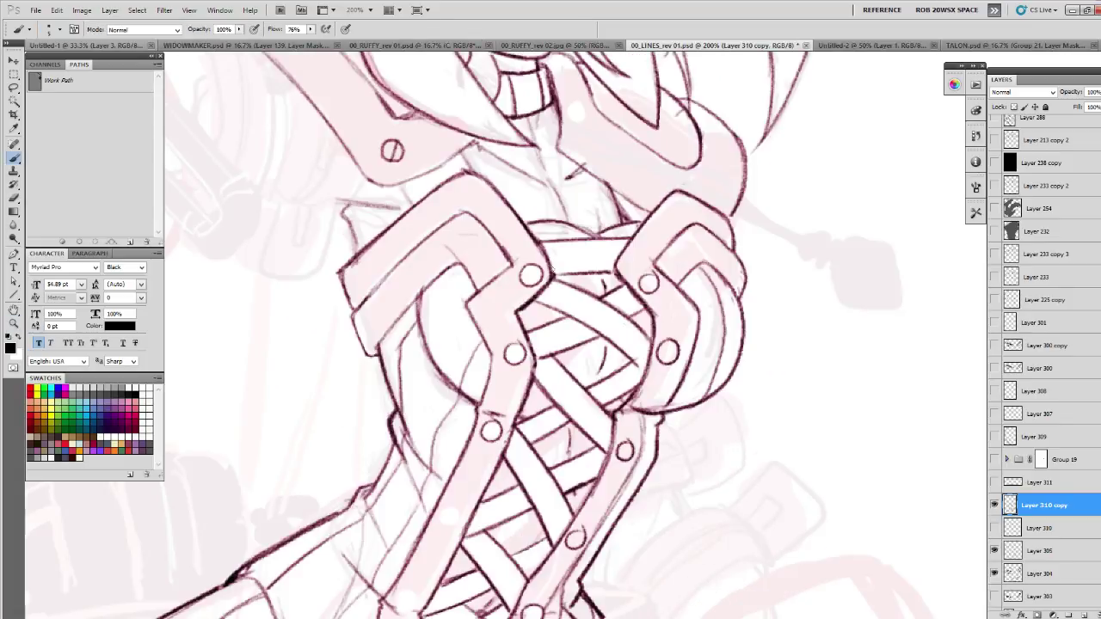
{"action": "left_click_drag", "start_coordinate": [533, 270], "coordinate": [531, 276]}
{"action": "left_click_drag", "start_coordinate": [647, 279], "coordinate": [645, 281]}
{"action": "scroll", "coordinate": [659, 277], "scroll_direction": "down", "scroll_amount": 2}
{"action": "left_click_drag", "start_coordinate": [519, 314], "coordinate": [519, 315]}
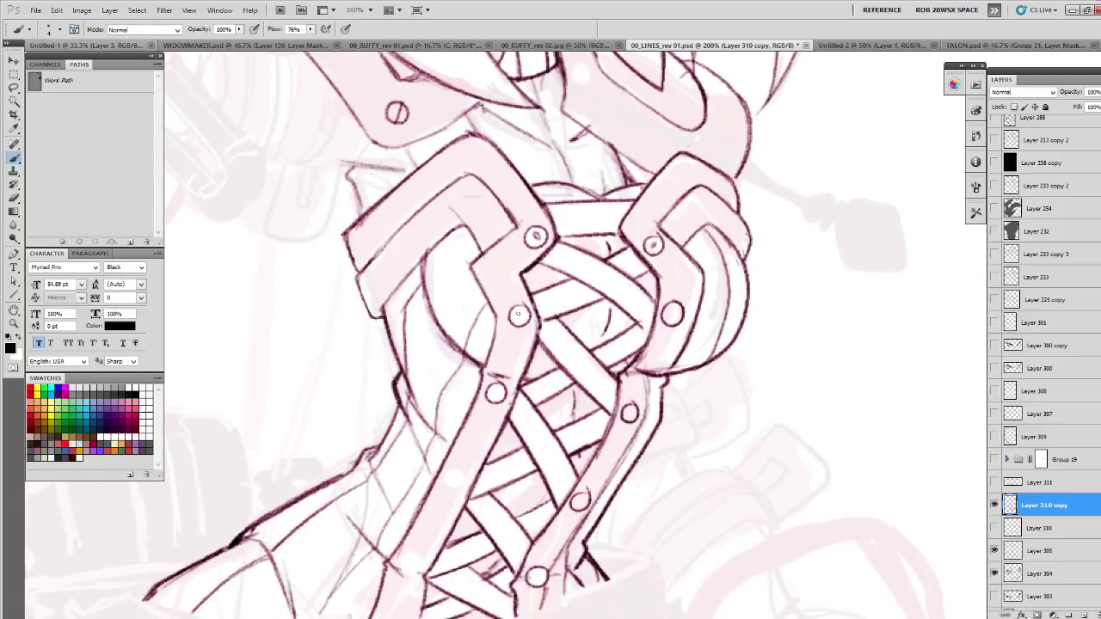
{"action": "left_click_drag", "start_coordinate": [519, 315], "coordinate": [521, 317]}
{"action": "left_click_drag", "start_coordinate": [671, 314], "coordinate": [672, 316]}
{"action": "left_click_drag", "start_coordinate": [627, 413], "coordinate": [630, 415]}
{"action": "mouse_move", "coordinate": [455, 475]}
{"action": "left_mouse_down"}
{"action": "mouse_move", "coordinate": [443, 482]}
{"action": "mouse_move", "coordinate": [463, 491]}
{"action": "mouse_move", "coordinate": [443, 475]}
{"action": "mouse_move", "coordinate": [454, 493]}
{"action": "mouse_move", "coordinate": [450, 471]}
{"action": "left_mouse_up"}
{"action": "left_click_drag", "start_coordinate": [577, 498], "coordinate": [583, 504]}
{"action": "left_click_drag", "start_coordinate": [450, 479], "coordinate": [455, 477]}
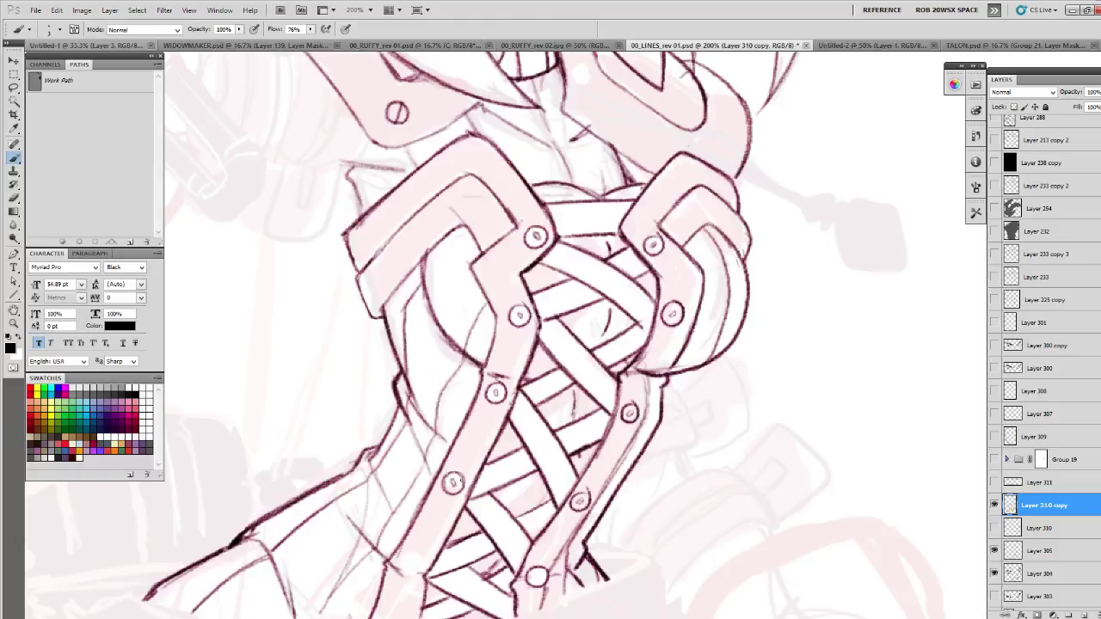
- Draw the missing bottom rivet on the near lacing band and add center marks to both bottom rivets
{"action": "left_click_drag", "start_coordinate": [565, 544], "coordinate": [636, 429]}
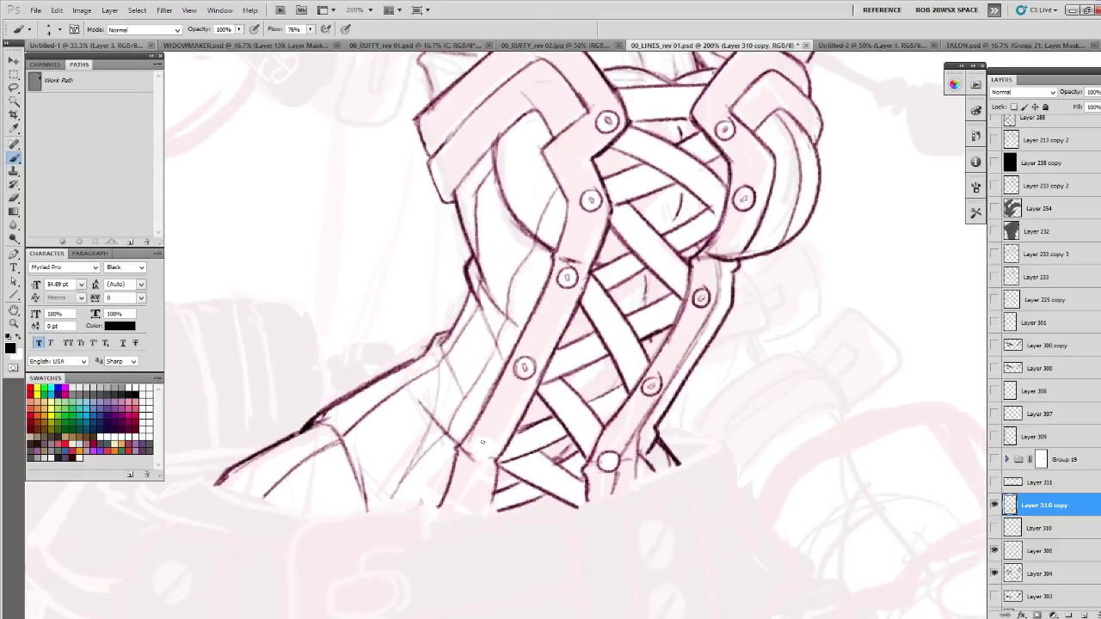
{"action": "mouse_move", "coordinate": [466, 457]}
{"action": "left_mouse_down"}
{"action": "mouse_move", "coordinate": [487, 464]}
{"action": "mouse_move", "coordinate": [473, 443]}
{"action": "mouse_move", "coordinate": [471, 465]}
{"action": "mouse_move", "coordinate": [489, 447]}
{"action": "left_mouse_up"}
{"action": "key", "text": "e"}
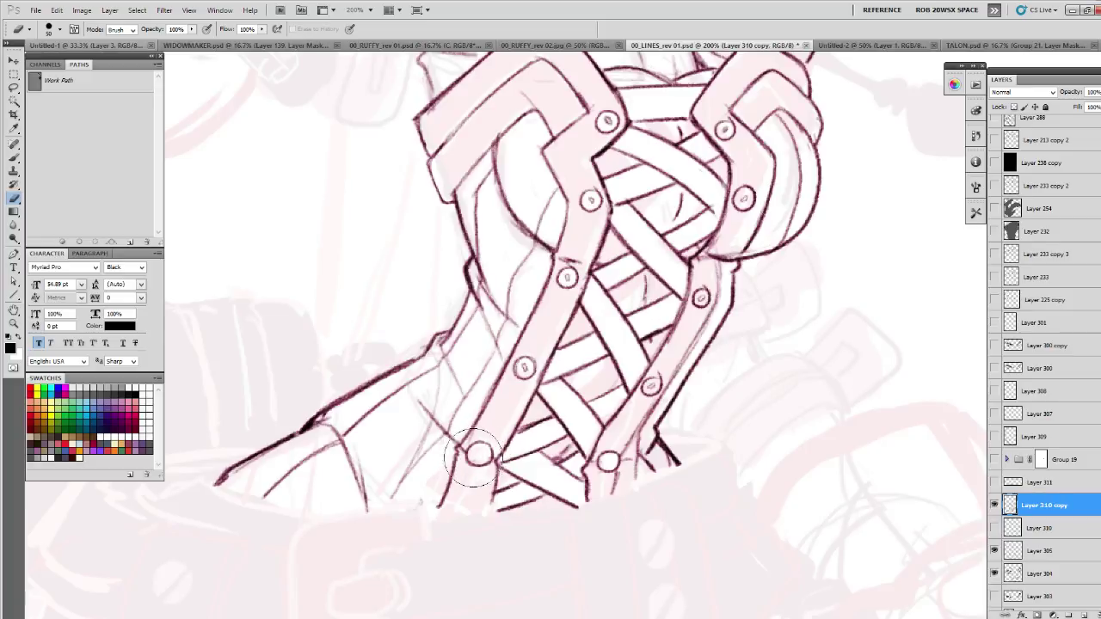
{"action": "key", "text": "b"}
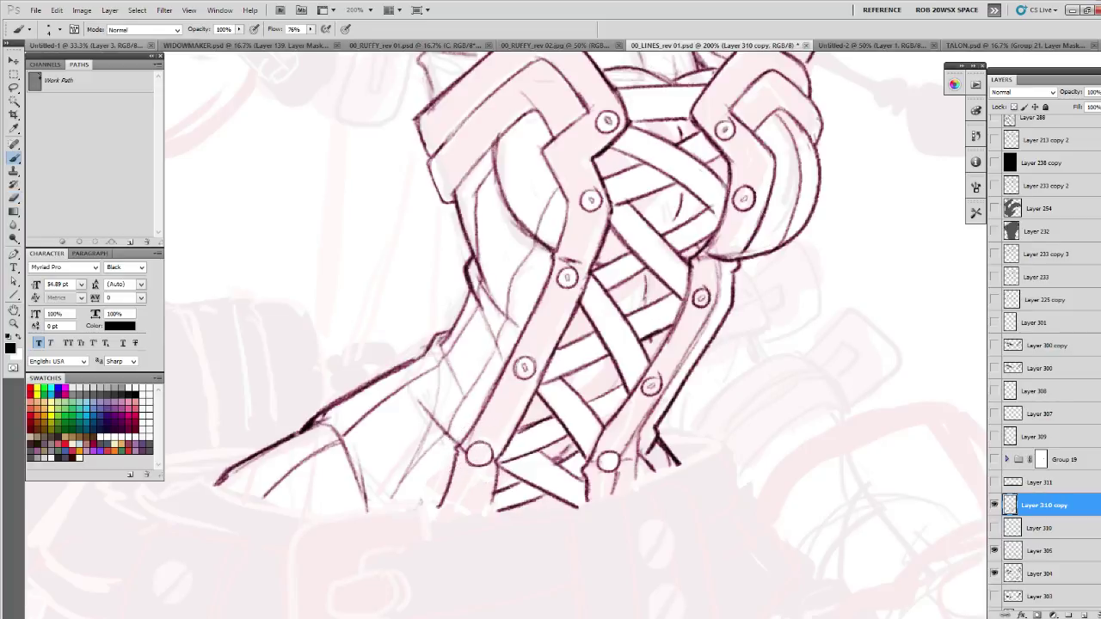
{"action": "key", "text": "e"}
{"action": "key", "text": "b"}
{"action": "mouse_move", "coordinate": [487, 457]}
{"action": "left_mouse_down"}
{"action": "mouse_move", "coordinate": [490, 467]}
{"action": "mouse_move", "coordinate": [482, 459]}
{"action": "left_mouse_up"}
{"action": "left_click_drag", "start_coordinate": [607, 459], "coordinate": [631, 427]}
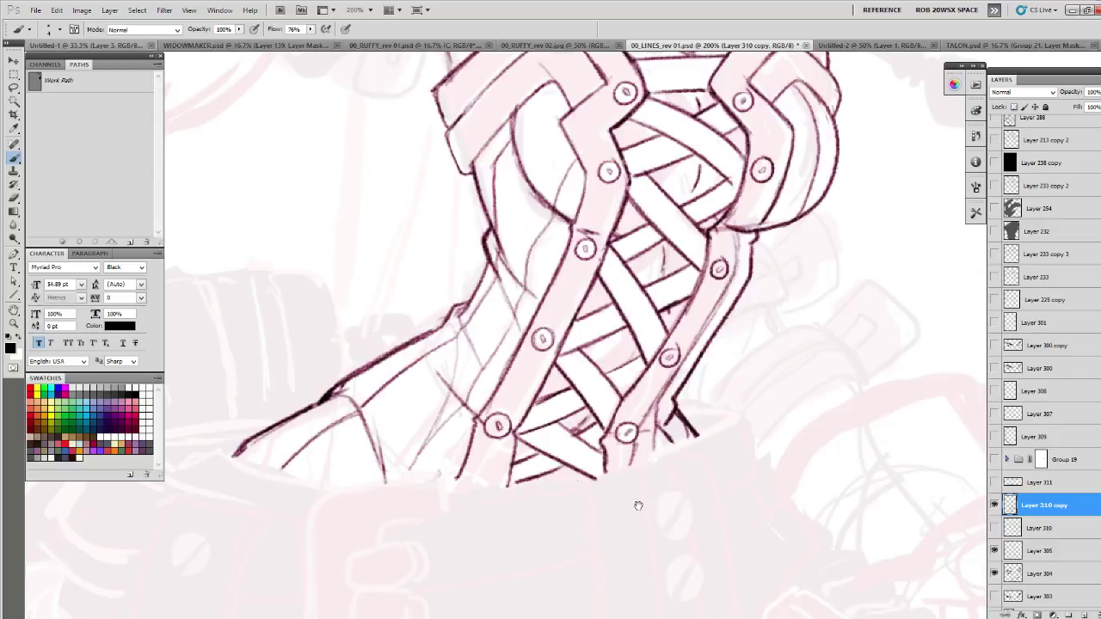
- Add short crease strokes to the bodice's near side panel and the near bust cup
{"action": "left_click_drag", "start_coordinate": [668, 514], "coordinate": [769, 498]}
{"action": "left_click_drag", "start_coordinate": [428, 375], "coordinate": [449, 361]}
{"action": "left_click_drag", "start_coordinate": [619, 304], "coordinate": [443, 586]}
{"action": "mouse_move", "coordinate": [419, 427]}
{"action": "left_mouse_down"}
{"action": "mouse_move", "coordinate": [428, 447]}
{"action": "mouse_move", "coordinate": [419, 442]}
{"action": "left_mouse_up"}
{"action": "key", "text": "x"}
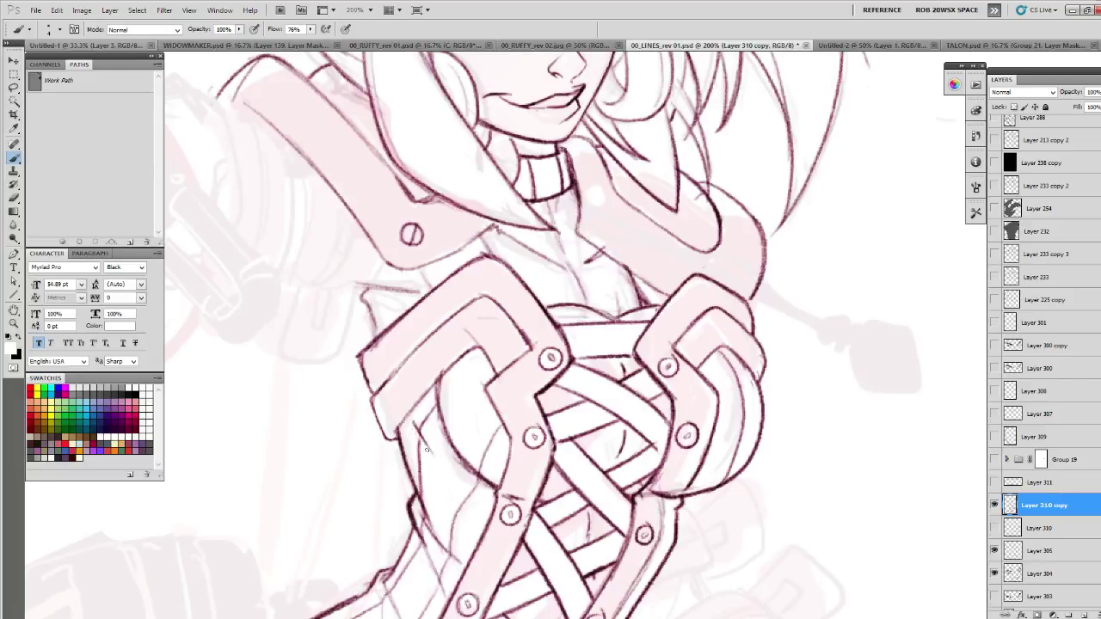
{"action": "key", "text": "x"}
{"action": "left_click_drag", "start_coordinate": [487, 424], "coordinate": [500, 463]}
{"action": "key", "text": "x"}
{"action": "key", "text": "x"}
{"action": "mouse_move", "coordinate": [730, 445]}
{"action": "left_mouse_down"}
{"action": "mouse_move", "coordinate": [736, 317]}
{"action": "mouse_move", "coordinate": [700, 396]}
{"action": "left_mouse_up"}
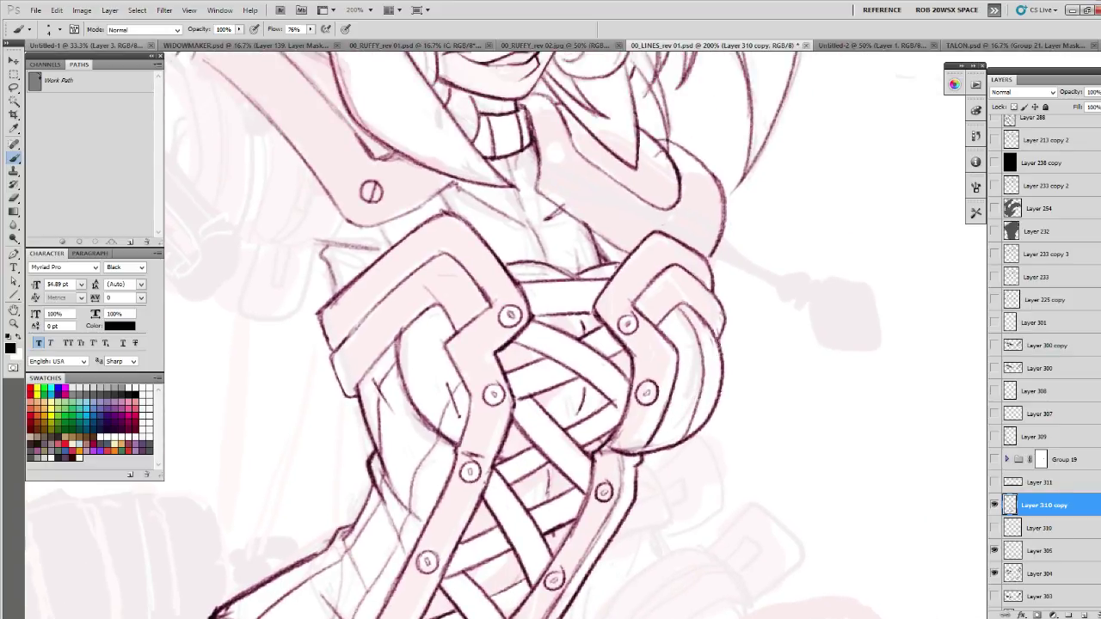
- Examine the whole figure zoomed out, comparing it with the corset line layer hidden and shown
{"action": "key", "text": "z"}
{"action": "left_click", "coordinate": [717, 351], "text": "alt"}
{"action": "key", "text": "alt"}
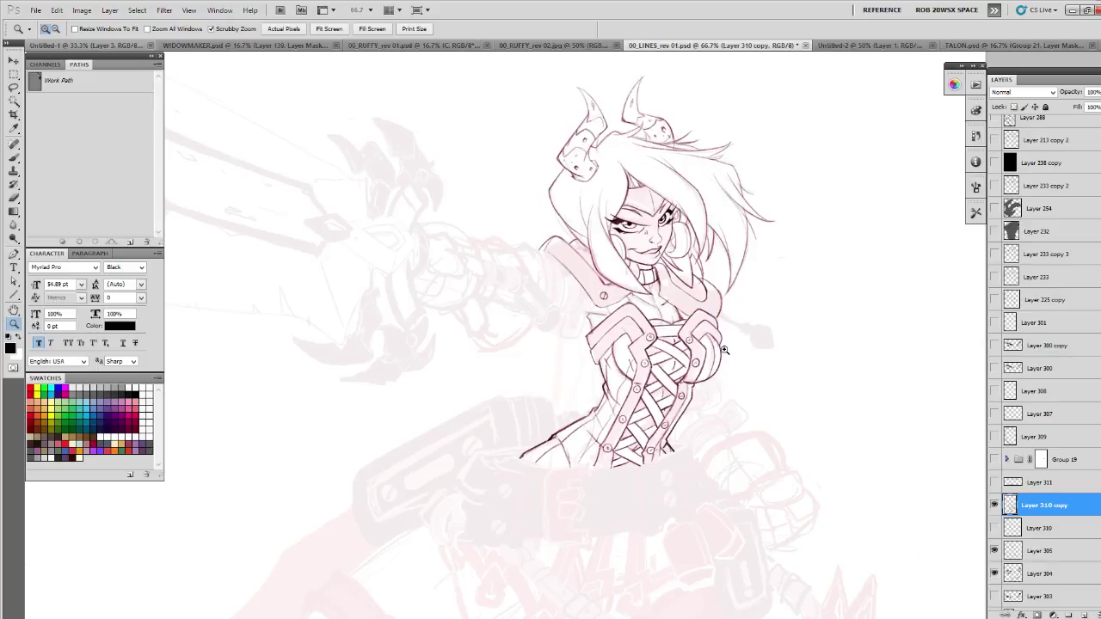
{"action": "left_click_drag", "start_coordinate": [724, 351], "coordinate": [701, 432]}
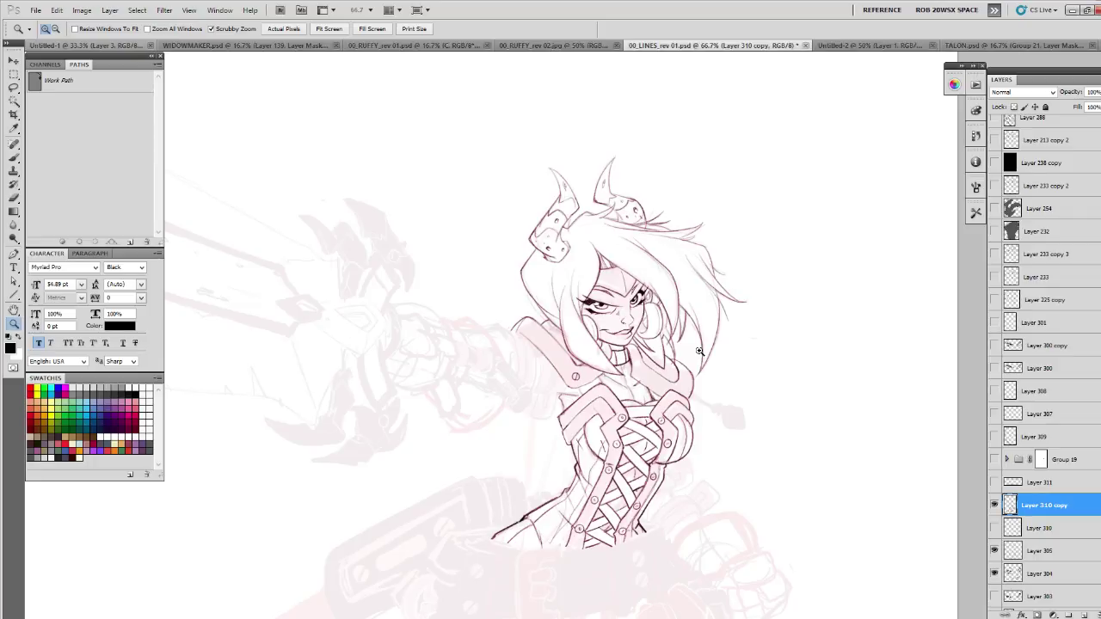
{"action": "left_click", "coordinate": [994, 505]}
{"action": "left_click", "coordinate": [994, 505]}
{"action": "left_click_drag", "start_coordinate": [774, 540], "coordinate": [766, 381]}
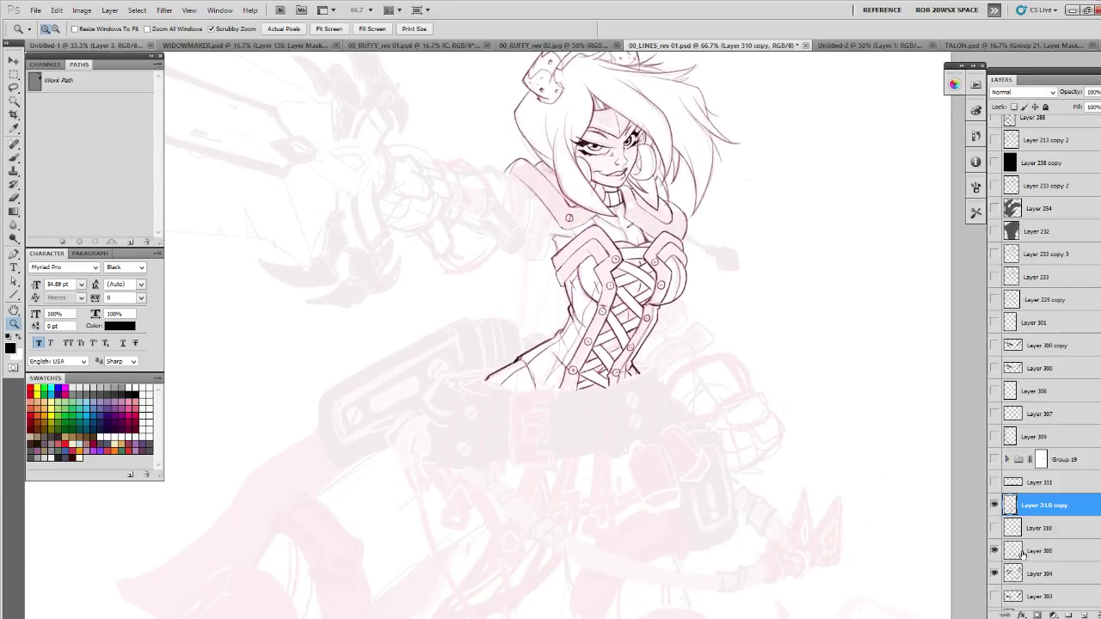
- Create a new layer above the corset lines and sketch the outer and inner contours of the belt buckle below the waist
{"action": "left_click", "coordinate": [1082, 614]}
{"action": "left_click", "coordinate": [559, 430]}
{"action": "key", "text": "b"}
{"action": "left_click_drag", "start_coordinate": [564, 424], "coordinate": [609, 462]}
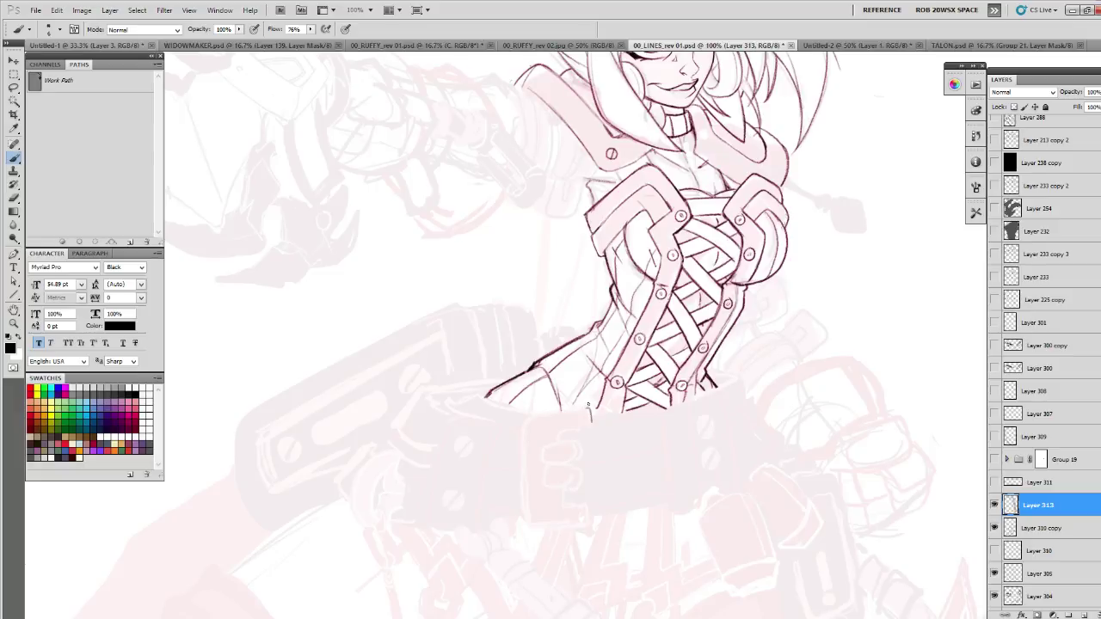
{"action": "mouse_move", "coordinate": [588, 411]}
{"action": "left_mouse_down"}
{"action": "mouse_move", "coordinate": [520, 422]}
{"action": "mouse_move", "coordinate": [529, 417]}
{"action": "mouse_move", "coordinate": [517, 427]}
{"action": "mouse_move", "coordinate": [527, 522]}
{"action": "left_mouse_up"}
{"action": "mouse_move", "coordinate": [584, 426]}
{"action": "left_mouse_down"}
{"action": "mouse_move", "coordinate": [558, 431]}
{"action": "mouse_move", "coordinate": [553, 454]}
{"action": "mouse_move", "coordinate": [553, 445]}
{"action": "mouse_move", "coordinate": [559, 512]}
{"action": "mouse_move", "coordinate": [593, 515]}
{"action": "left_mouse_up"}
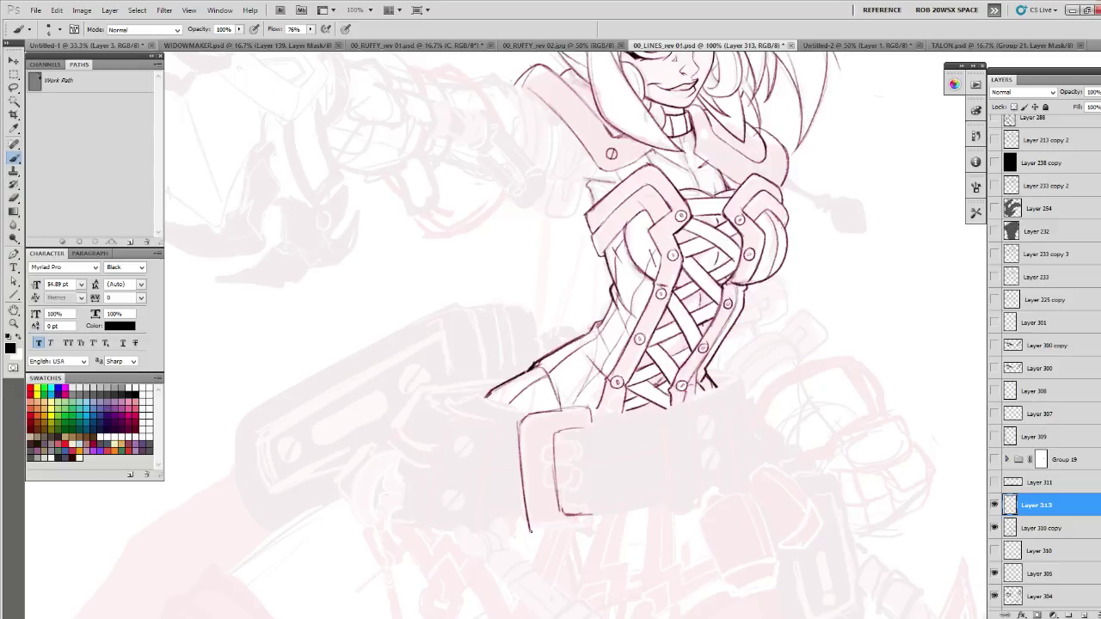
- Close the lower arm of the buckle frame and darken its outer and inner side edges
{"action": "mouse_move", "coordinate": [529, 534]}
{"action": "left_mouse_down"}
{"action": "mouse_move", "coordinate": [594, 532]}
{"action": "mouse_move", "coordinate": [595, 517]}
{"action": "mouse_move", "coordinate": [530, 538]}
{"action": "left_mouse_up"}
{"action": "left_click_drag", "start_coordinate": [522, 490], "coordinate": [529, 535]}
{"action": "left_click_drag", "start_coordinate": [520, 452], "coordinate": [528, 528]}
{"action": "left_click_drag", "start_coordinate": [555, 433], "coordinate": [557, 509]}
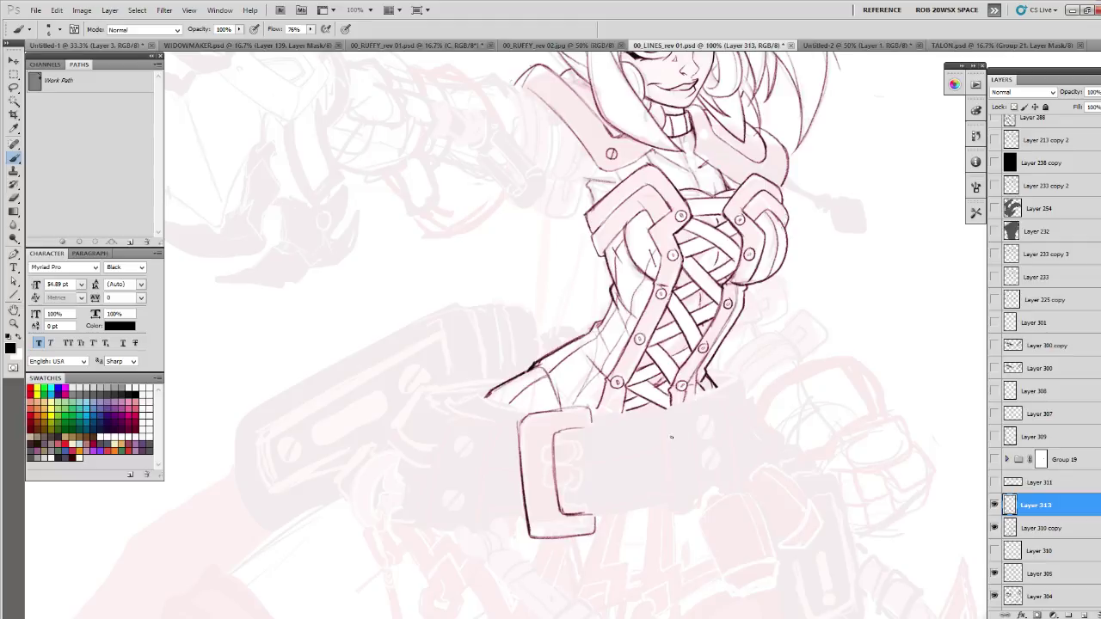
{"action": "left_click_drag", "start_coordinate": [738, 381], "coordinate": [627, 417]}
{"action": "mouse_move", "coordinate": [698, 397]}
{"action": "left_mouse_down"}
{"action": "mouse_move", "coordinate": [553, 435]}
{"action": "mouse_move", "coordinate": [593, 424]}
{"action": "left_mouse_up"}
{"action": "left_click_drag", "start_coordinate": [733, 387], "coordinate": [666, 411]}
{"action": "key", "text": "ctrl+alt+z"}
{"action": "key", "text": "ctrl+alt+z"}
{"action": "key", "text": "ctrl+alt+z"}
- Outline the front belt strap from the buckle around to the far hip, with its upper, end and lower edges
{"action": "mouse_move", "coordinate": [733, 415]}
{"action": "left_mouse_down"}
{"action": "mouse_move", "coordinate": [754, 433]}
{"action": "mouse_move", "coordinate": [683, 418]}
{"action": "mouse_move", "coordinate": [572, 449]}
{"action": "mouse_move", "coordinate": [738, 414]}
{"action": "mouse_move", "coordinate": [760, 394]}
{"action": "left_mouse_up"}
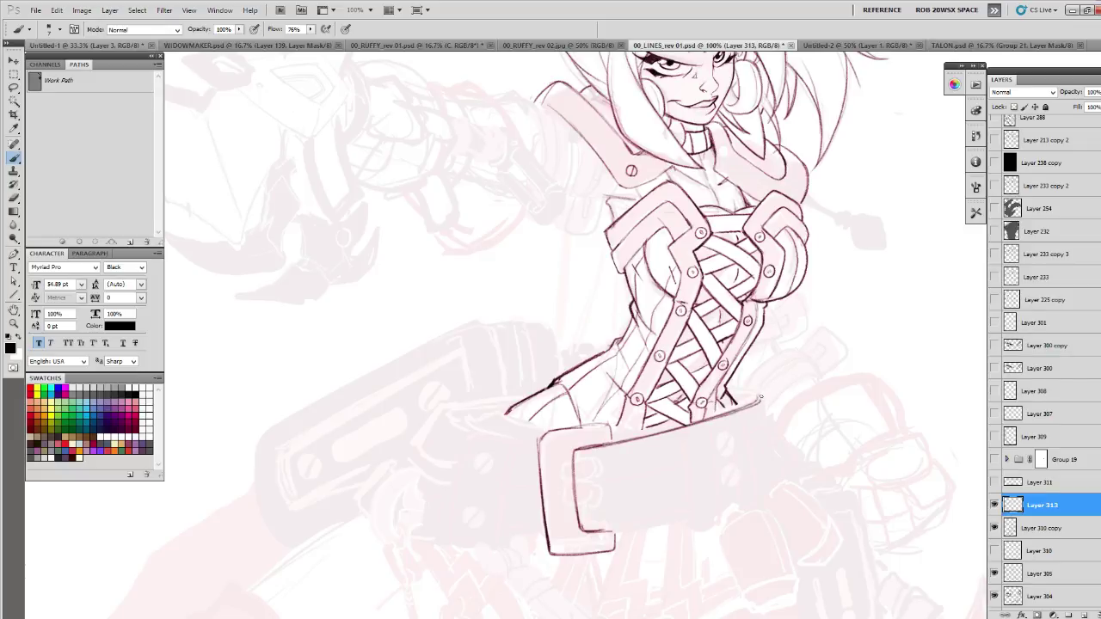
{"action": "left_click_drag", "start_coordinate": [787, 463], "coordinate": [725, 450]}
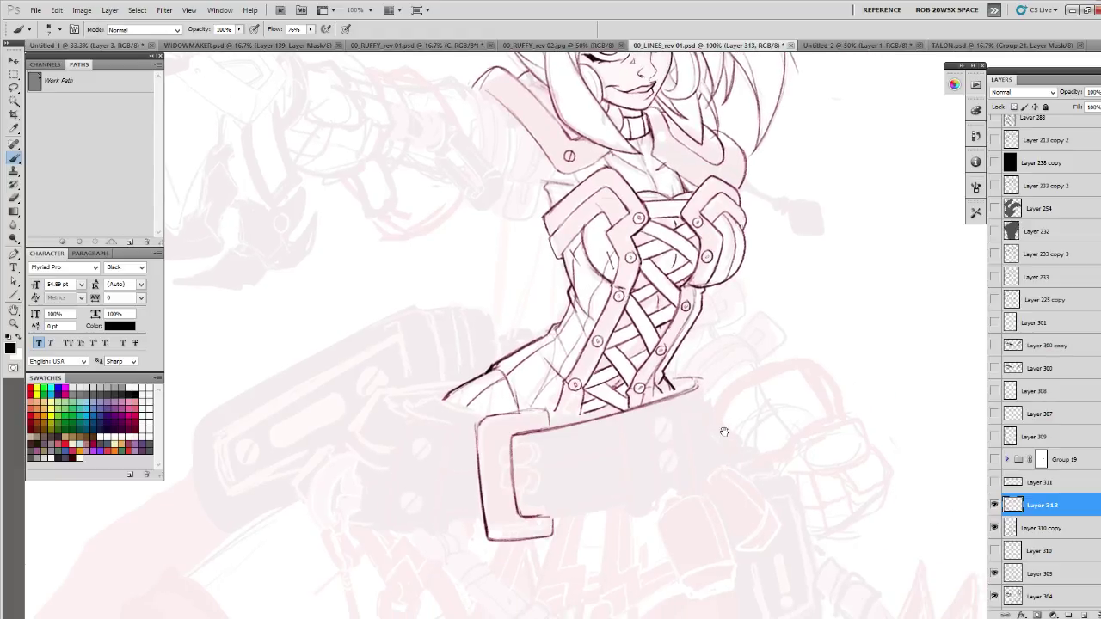
{"action": "mouse_move", "coordinate": [696, 376]}
{"action": "left_mouse_down"}
{"action": "mouse_move", "coordinate": [715, 462]}
{"action": "mouse_move", "coordinate": [772, 401]}
{"action": "mouse_move", "coordinate": [760, 425]}
{"action": "left_mouse_up"}
{"action": "mouse_move", "coordinate": [567, 469]}
{"action": "left_mouse_down"}
{"action": "mouse_move", "coordinate": [649, 460]}
{"action": "mouse_move", "coordinate": [758, 421]}
{"action": "mouse_move", "coordinate": [633, 462]}
{"action": "mouse_move", "coordinate": [568, 469]}
{"action": "left_mouse_up"}
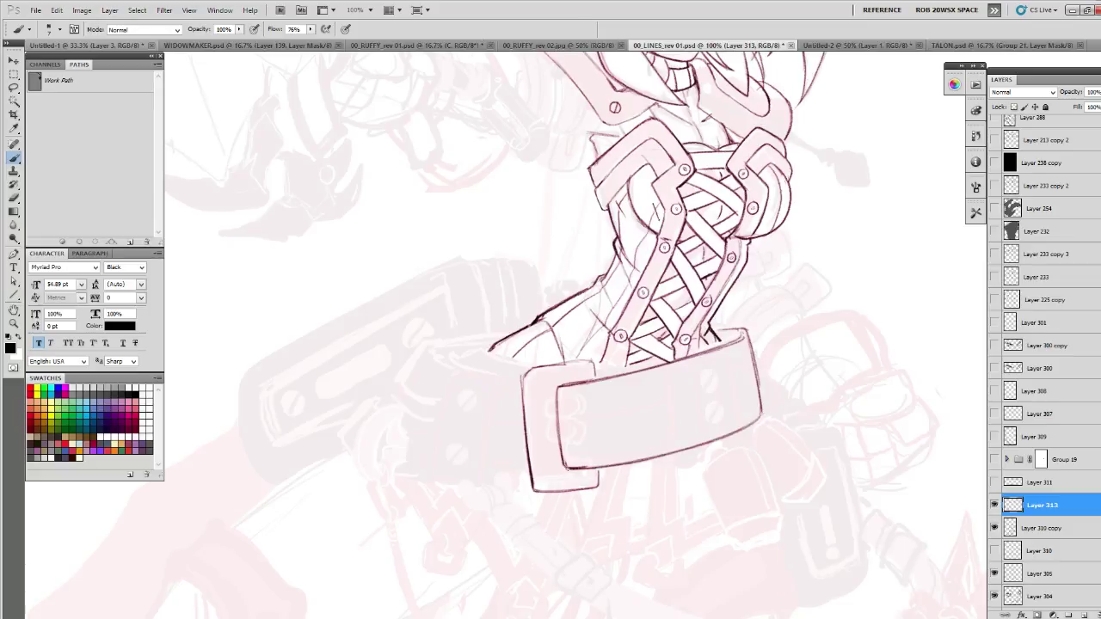
- Draw a curved lengthwise seam along the middle of the front strap and clean up the strap's far end
{"action": "mouse_move", "coordinate": [748, 378]}
{"action": "left_mouse_down"}
{"action": "mouse_move", "coordinate": [696, 403]}
{"action": "mouse_move", "coordinate": [561, 430]}
{"action": "left_mouse_up"}
{"action": "mouse_move", "coordinate": [562, 430]}
{"action": "left_mouse_down"}
{"action": "mouse_move", "coordinate": [754, 375]}
{"action": "mouse_move", "coordinate": [588, 427]}
{"action": "left_mouse_up"}
{"action": "key", "text": "e"}
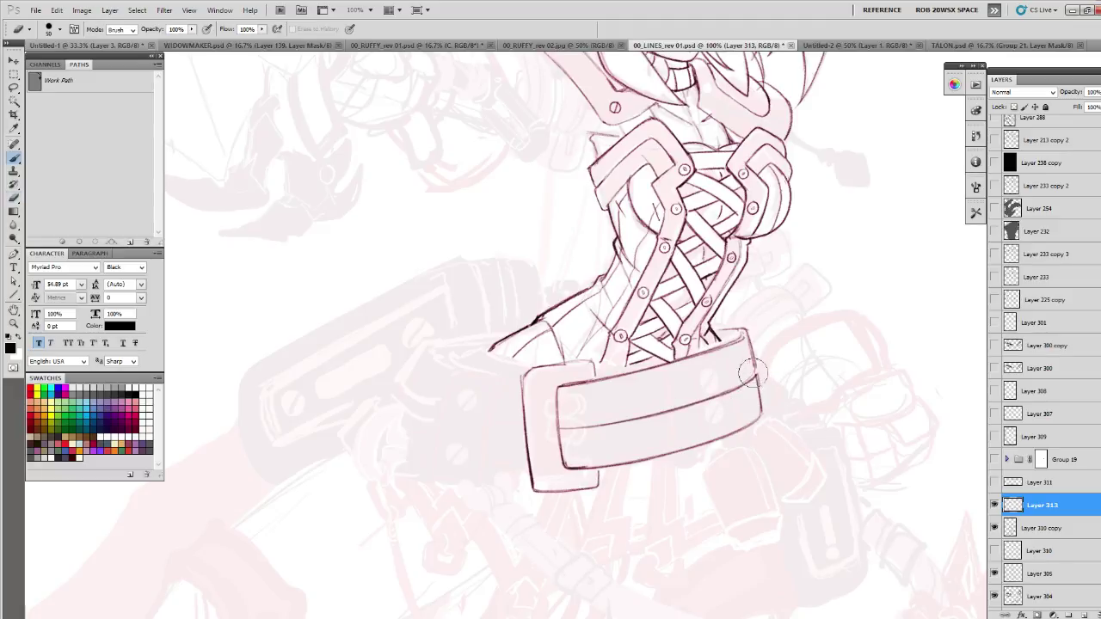
{"action": "key", "text": "b"}
{"action": "left_click_drag", "start_coordinate": [752, 343], "coordinate": [760, 405]}
{"action": "left_click_drag", "start_coordinate": [755, 361], "coordinate": [761, 352]}
{"action": "scroll", "coordinate": [759, 356], "scroll_direction": "up", "scroll_amount": 1}
{"action": "key", "text": "e"}
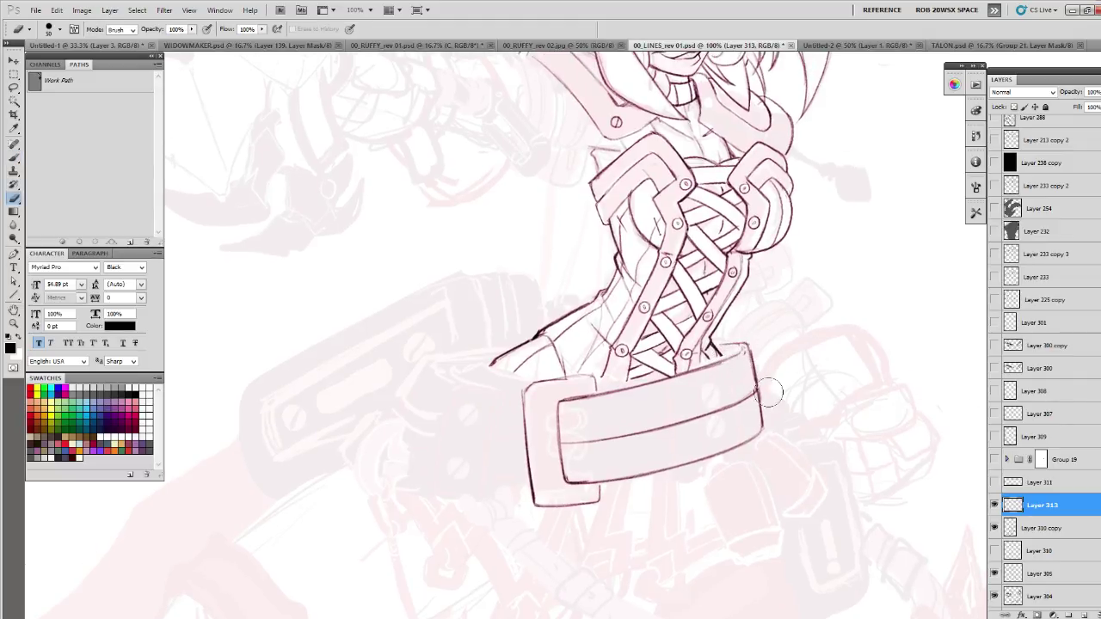
{"action": "left_click_drag", "start_coordinate": [677, 421], "coordinate": [680, 416]}
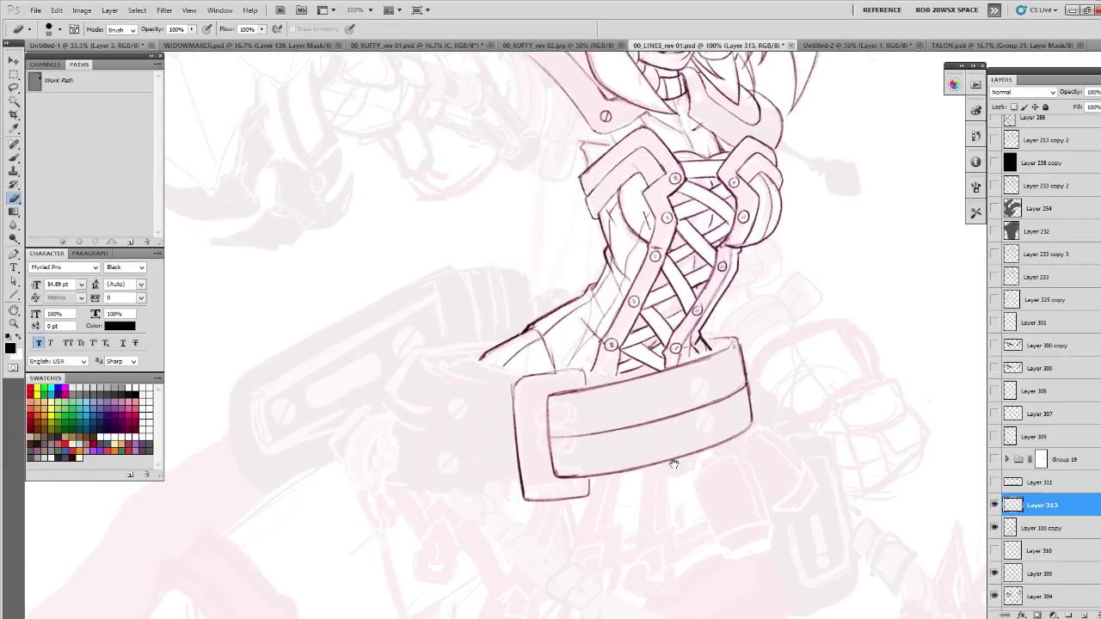
- Draw the rear belt section's upper rim behind the buckle and its slanted outer edge over the near hip
{"action": "left_click_drag", "start_coordinate": [687, 467], "coordinate": [632, 468]}
{"action": "key", "text": "b"}
{"action": "mouse_move", "coordinate": [386, 346]}
{"action": "left_mouse_down"}
{"action": "mouse_move", "coordinate": [349, 359]}
{"action": "mouse_move", "coordinate": [436, 385]}
{"action": "left_mouse_up"}
{"action": "mouse_move", "coordinate": [344, 327]}
{"action": "left_mouse_down"}
{"action": "mouse_move", "coordinate": [384, 348]}
{"action": "mouse_move", "coordinate": [391, 332]}
{"action": "mouse_move", "coordinate": [339, 282]}
{"action": "mouse_move", "coordinate": [410, 293]}
{"action": "mouse_move", "coordinate": [327, 373]}
{"action": "mouse_move", "coordinate": [393, 300]}
{"action": "left_mouse_up"}
{"action": "key", "text": "e"}
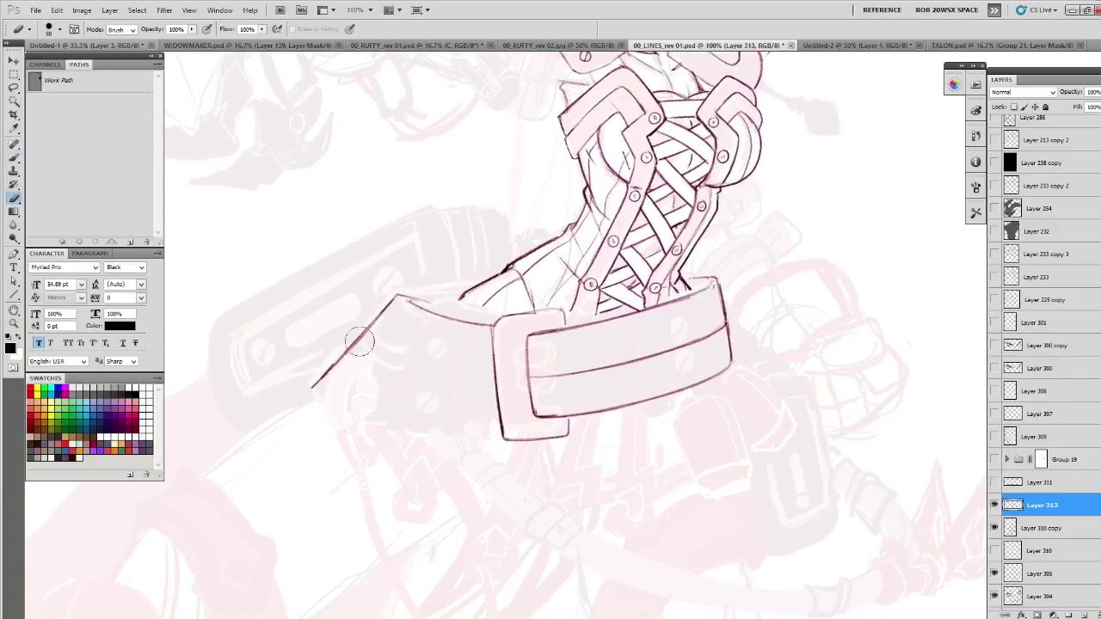
- Close the rear belt section with a rounded corner and a lower edge running back to the buckle
{"action": "key", "text": "b"}
{"action": "left_click_drag", "start_coordinate": [437, 342], "coordinate": [346, 398]}
{"action": "mouse_move", "coordinate": [227, 430]}
{"action": "left_mouse_down"}
{"action": "mouse_move", "coordinate": [274, 460]}
{"action": "mouse_move", "coordinate": [247, 476]}
{"action": "mouse_move", "coordinate": [221, 466]}
{"action": "mouse_move", "coordinate": [292, 483]}
{"action": "mouse_move", "coordinate": [241, 477]}
{"action": "mouse_move", "coordinate": [398, 487]}
{"action": "left_mouse_up"}
{"action": "mouse_move", "coordinate": [284, 307]}
{"action": "left_mouse_down"}
{"action": "mouse_move", "coordinate": [564, 332]}
{"action": "mouse_move", "coordinate": [581, 361]}
{"action": "mouse_move", "coordinate": [607, 360]}
{"action": "mouse_move", "coordinate": [564, 361]}
{"action": "mouse_move", "coordinate": [522, 387]}
{"action": "mouse_move", "coordinate": [461, 456]}
{"action": "mouse_move", "coordinate": [478, 483]}
{"action": "mouse_move", "coordinate": [461, 457]}
{"action": "left_mouse_up"}
{"action": "key", "text": "e"}
{"action": "key", "text": "b"}
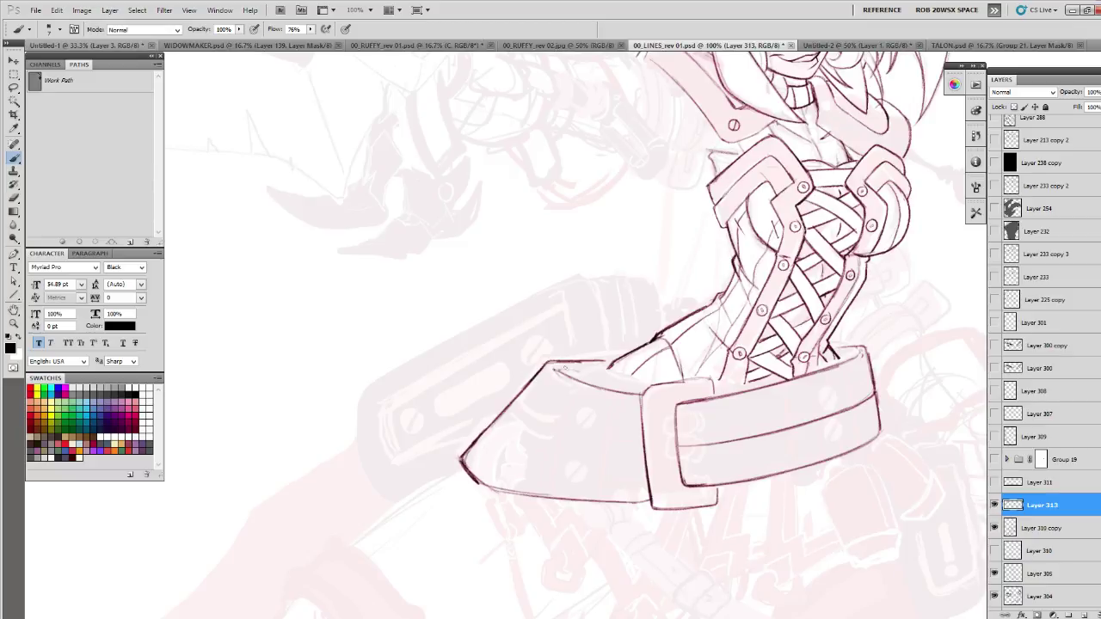
- Rework the rear belt section's inner rim below the waist and smooth its outer corner with Brush and Eraser
{"action": "left_click_drag", "start_coordinate": [555, 369], "coordinate": [588, 373]}
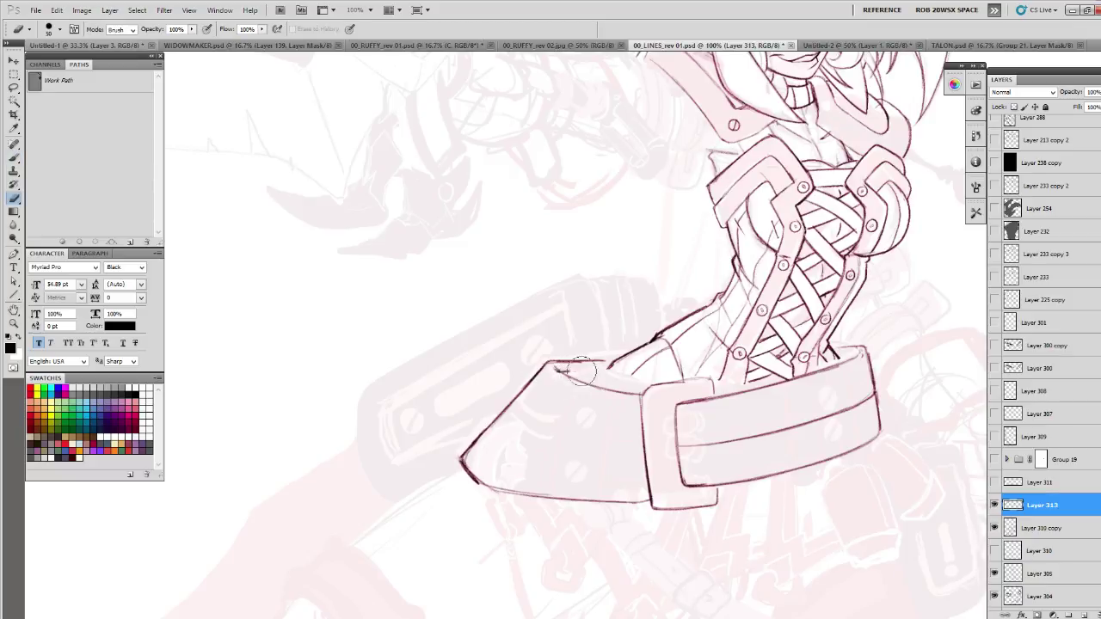
{"action": "left_click_drag", "start_coordinate": [780, 484], "coordinate": [513, 489]}
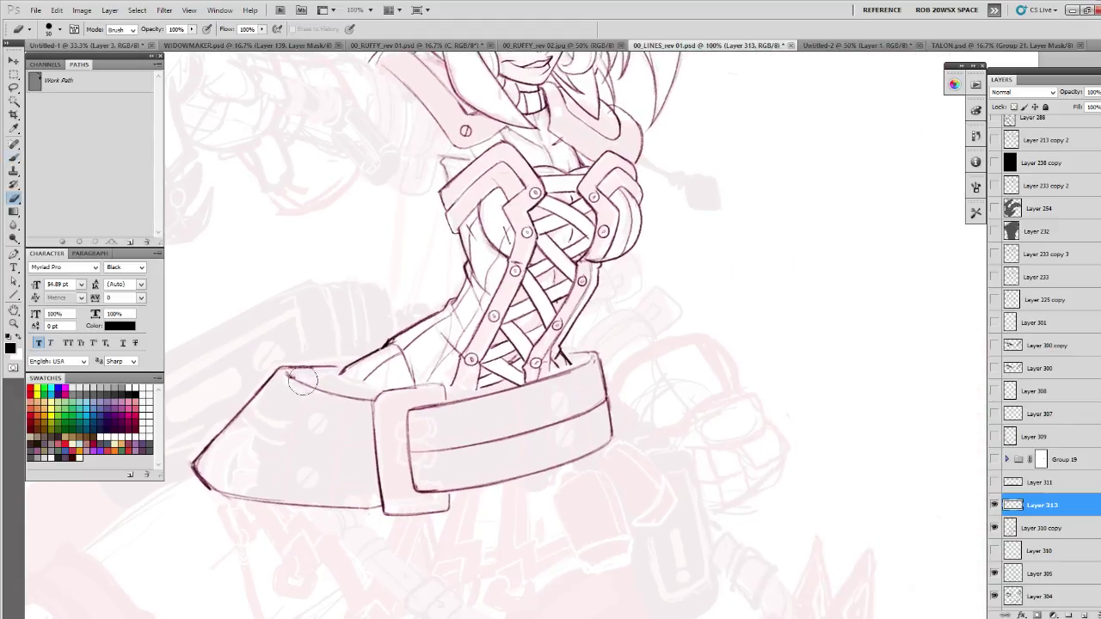
{"action": "left_click_drag", "start_coordinate": [289, 374], "coordinate": [381, 392]}
{"action": "left_click_drag", "start_coordinate": [310, 374], "coordinate": [372, 399]}
{"action": "mouse_move", "coordinate": [211, 477]}
{"action": "left_mouse_down"}
{"action": "mouse_move", "coordinate": [279, 391]}
{"action": "mouse_move", "coordinate": [265, 369]}
{"action": "mouse_move", "coordinate": [273, 393]}
{"action": "mouse_move", "coordinate": [302, 410]}
{"action": "mouse_move", "coordinate": [266, 374]}
{"action": "left_mouse_up"}
{"action": "key", "text": "e"}
{"action": "key", "text": "b"}
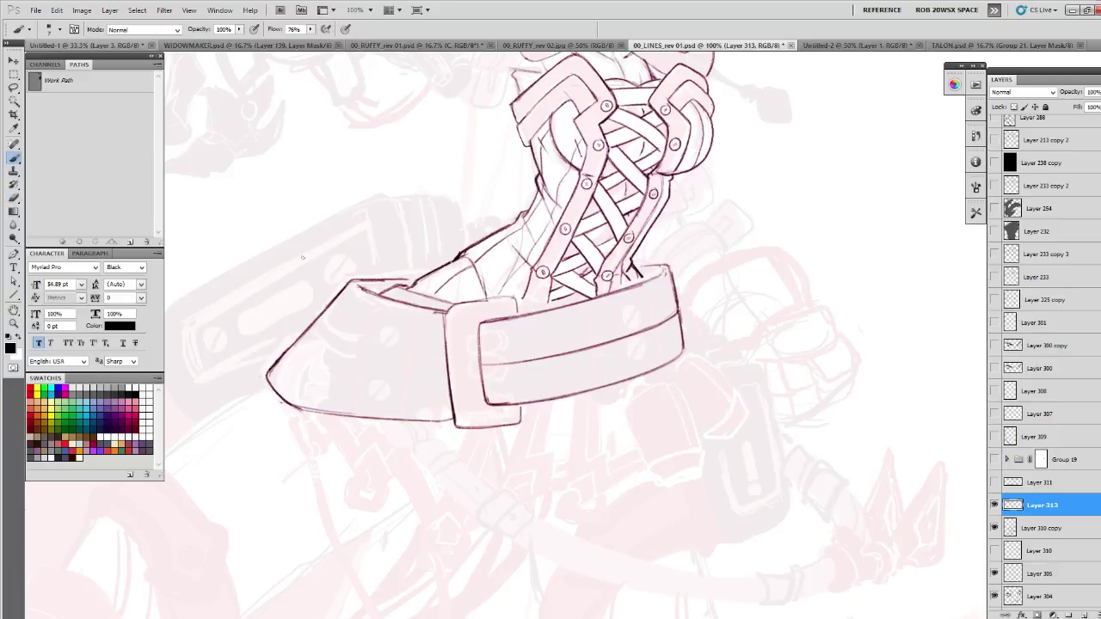
- Draw a vertical loop band across the front strap with two curved crossing lines, clearing the seam inside it
{"action": "left_click_drag", "start_coordinate": [420, 199], "coordinate": [521, 215]}
{"action": "left_click_drag", "start_coordinate": [787, 393], "coordinate": [683, 431]}
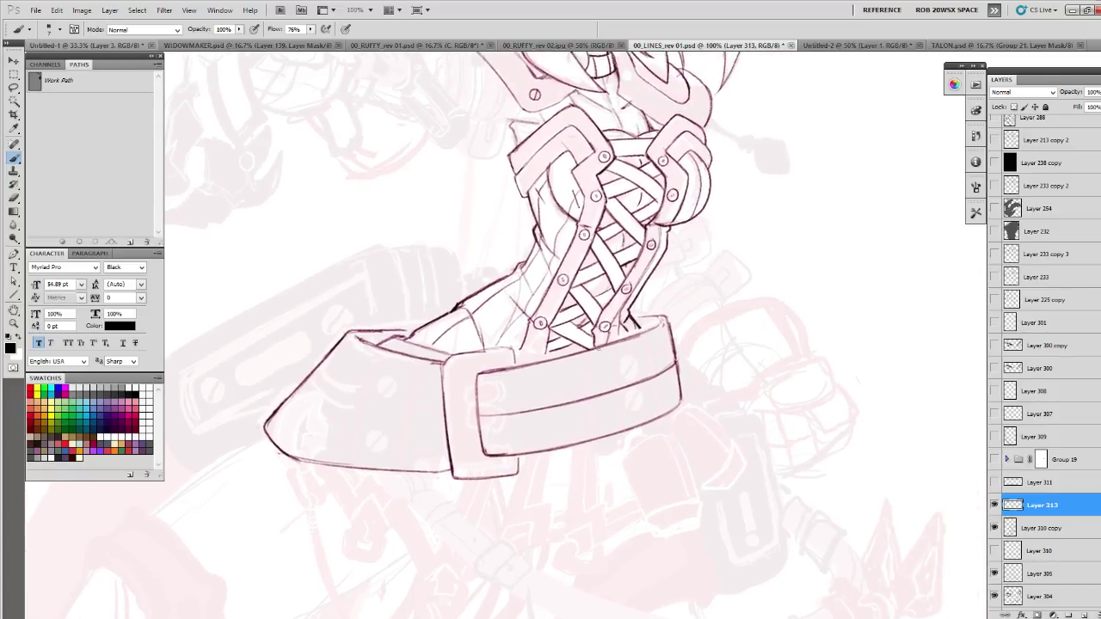
{"action": "mouse_move", "coordinate": [590, 397]}
{"action": "left_mouse_down"}
{"action": "mouse_move", "coordinate": [583, 356]}
{"action": "mouse_move", "coordinate": [597, 441]}
{"action": "left_mouse_up"}
{"action": "key", "text": "ctrl+z"}
{"action": "key", "text": "e"}
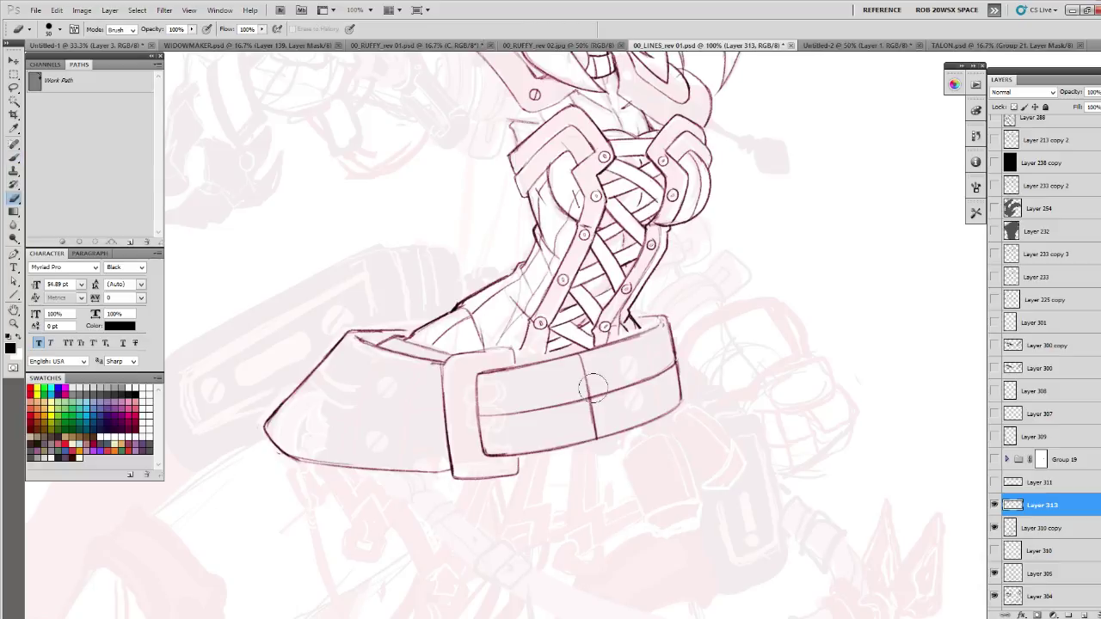
{"action": "key", "text": "b"}
{"action": "left_click_drag", "start_coordinate": [611, 344], "coordinate": [625, 421]}
{"action": "mouse_move", "coordinate": [619, 384]}
{"action": "left_mouse_down"}
{"action": "mouse_move", "coordinate": [628, 428]}
{"action": "mouse_move", "coordinate": [612, 342]}
{"action": "mouse_move", "coordinate": [626, 423]}
{"action": "left_mouse_up"}
{"action": "left_click_drag", "start_coordinate": [573, 352], "coordinate": [597, 442]}
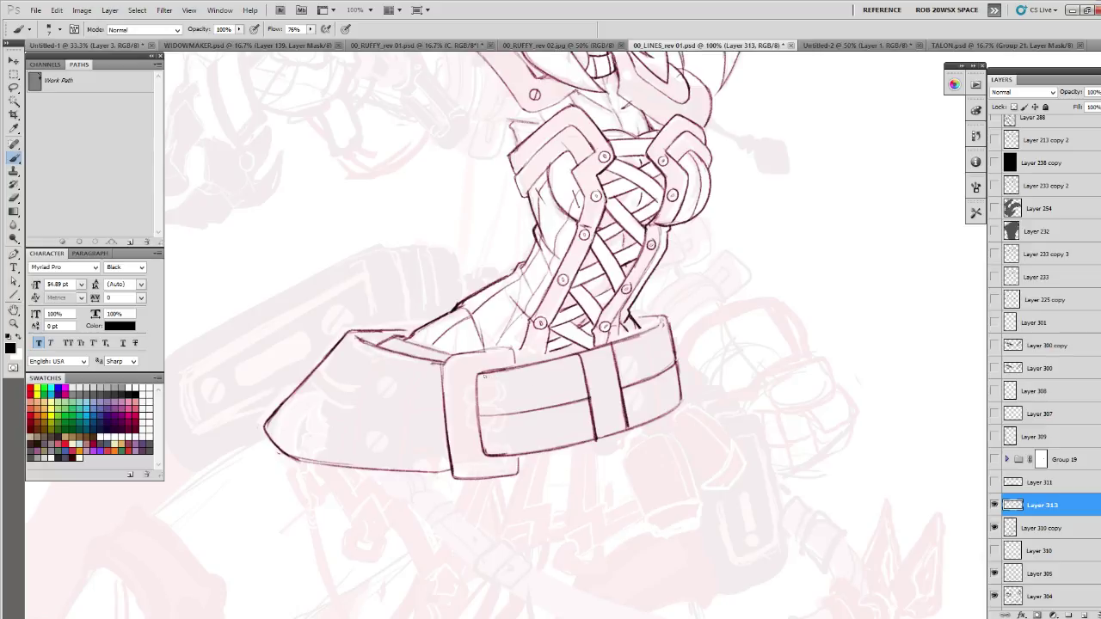
- Reinforce the front strap's upper edge with a second rim line and touch up the buckle's upper corner
{"action": "mouse_move", "coordinate": [612, 345]}
{"action": "left_mouse_down"}
{"action": "mouse_move", "coordinate": [659, 330]}
{"action": "mouse_move", "coordinate": [511, 363]}
{"action": "left_mouse_up"}
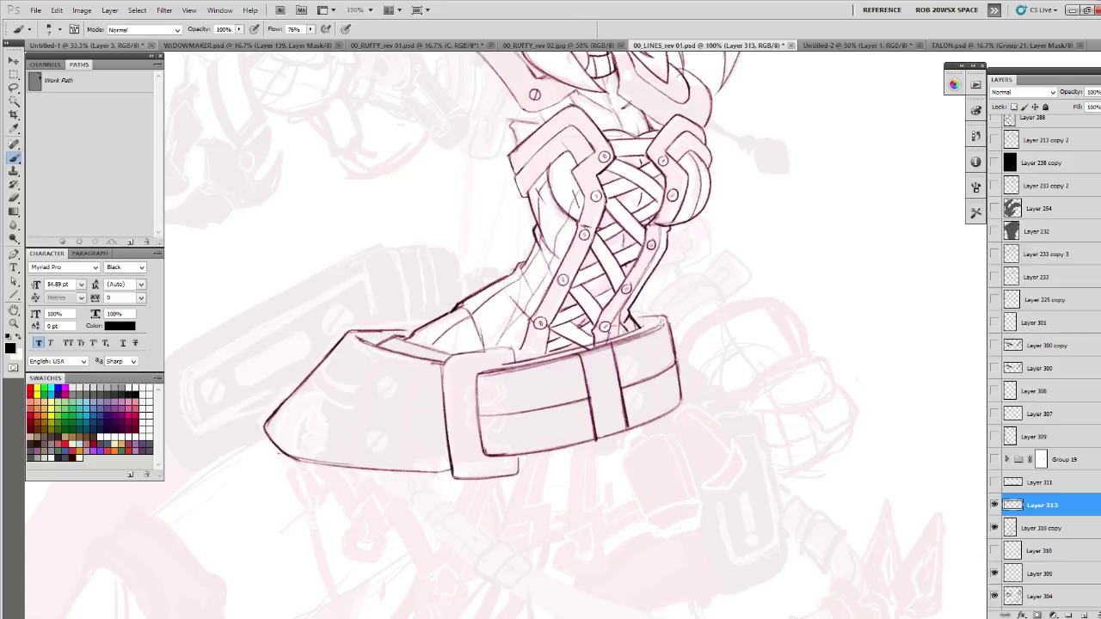
{"action": "key", "text": "x"}
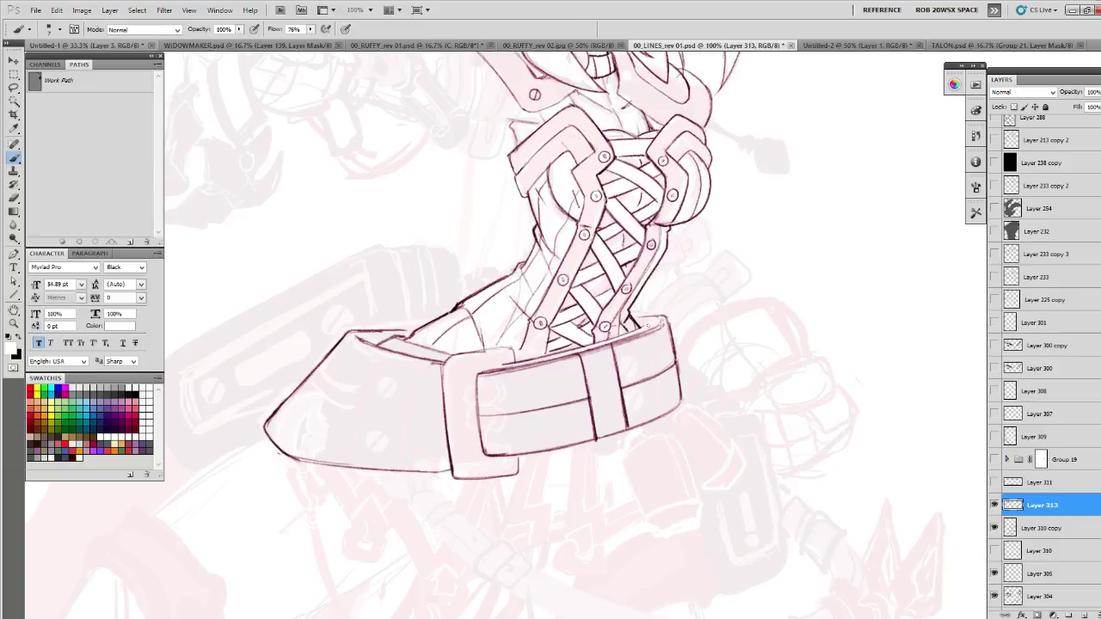
{"action": "key", "text": "x"}
{"action": "key", "text": "x"}
{"action": "left_click_drag", "start_coordinate": [521, 359], "coordinate": [491, 402]}
{"action": "key", "text": "x"}
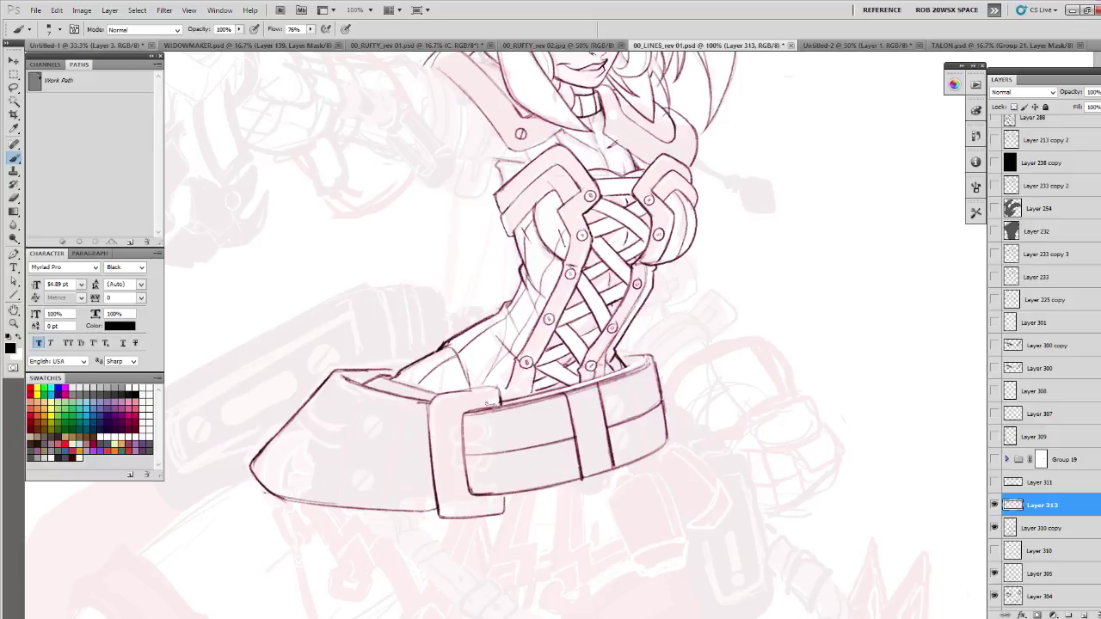
- Draw two small buckle prongs with surrounding belt holes where the strap meets the buckle frame
{"action": "mouse_move", "coordinate": [491, 407]}
{"action": "left_mouse_down"}
{"action": "mouse_move", "coordinate": [479, 397]}
{"action": "mouse_move", "coordinate": [501, 386]}
{"action": "mouse_move", "coordinate": [472, 430]}
{"action": "mouse_move", "coordinate": [488, 426]}
{"action": "mouse_move", "coordinate": [462, 412]}
{"action": "mouse_move", "coordinate": [464, 430]}
{"action": "mouse_move", "coordinate": [488, 425]}
{"action": "left_mouse_up"}
{"action": "key", "text": "e"}
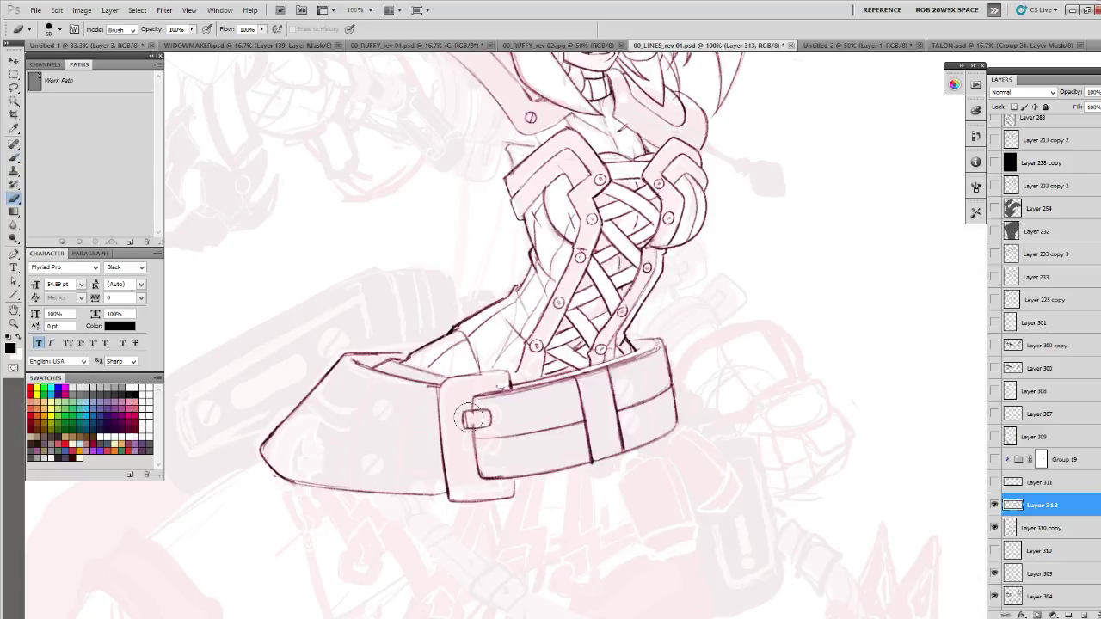
{"action": "key", "text": "b"}
{"action": "mouse_move", "coordinate": [469, 409]}
{"action": "left_mouse_down"}
{"action": "mouse_move", "coordinate": [492, 410]}
{"action": "mouse_move", "coordinate": [495, 426]}
{"action": "mouse_move", "coordinate": [499, 406]}
{"action": "mouse_move", "coordinate": [494, 447]}
{"action": "mouse_move", "coordinate": [469, 447]}
{"action": "left_mouse_up"}
{"action": "key", "text": "ctrl+z"}
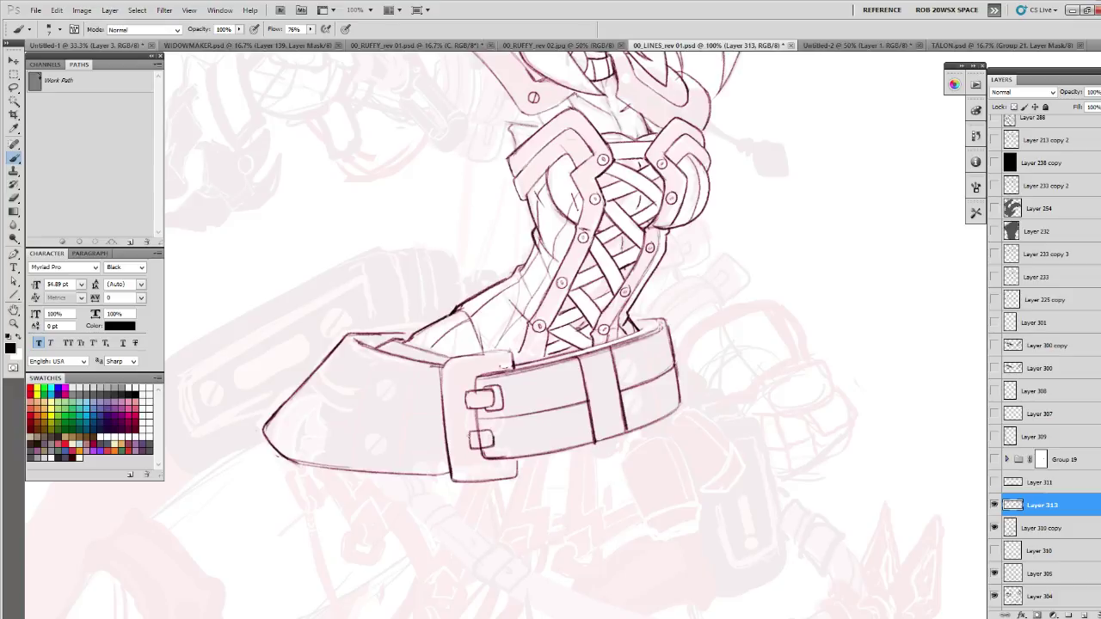
{"action": "mouse_move", "coordinate": [503, 432]}
{"action": "left_mouse_down"}
{"action": "mouse_move", "coordinate": [487, 450]}
{"action": "mouse_move", "coordinate": [500, 449]}
{"action": "mouse_move", "coordinate": [492, 442]}
{"action": "left_mouse_up"}
{"action": "key", "text": "e"}
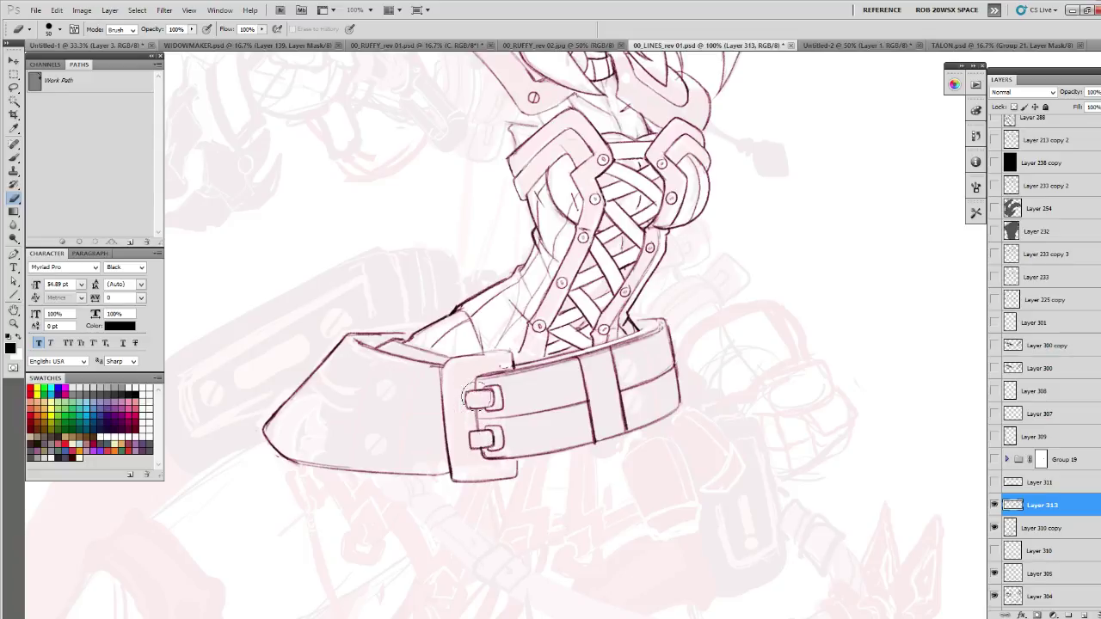
- Close the underside of the front strap's loop band with a short edge extending just below the belt
{"action": "key", "text": "b"}
{"action": "scroll", "coordinate": [636, 404], "scroll_direction": "right", "scroll_amount": 1}
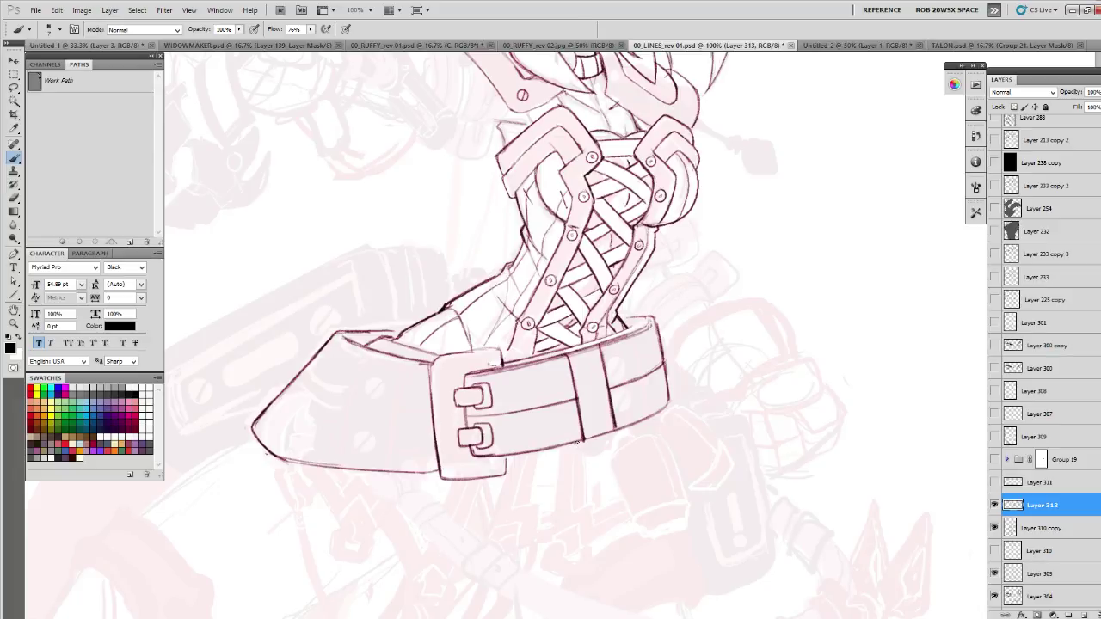
{"action": "mouse_move", "coordinate": [575, 442]}
{"action": "left_mouse_down"}
{"action": "mouse_move", "coordinate": [615, 435]}
{"action": "mouse_move", "coordinate": [572, 447]}
{"action": "mouse_move", "coordinate": [599, 445]}
{"action": "mouse_move", "coordinate": [580, 443]}
{"action": "mouse_move", "coordinate": [590, 445]}
{"action": "left_mouse_up"}
{"action": "key", "text": "e"}
{"action": "key", "text": "b"}
{"action": "left_click_drag", "start_coordinate": [632, 406], "coordinate": [600, 454]}
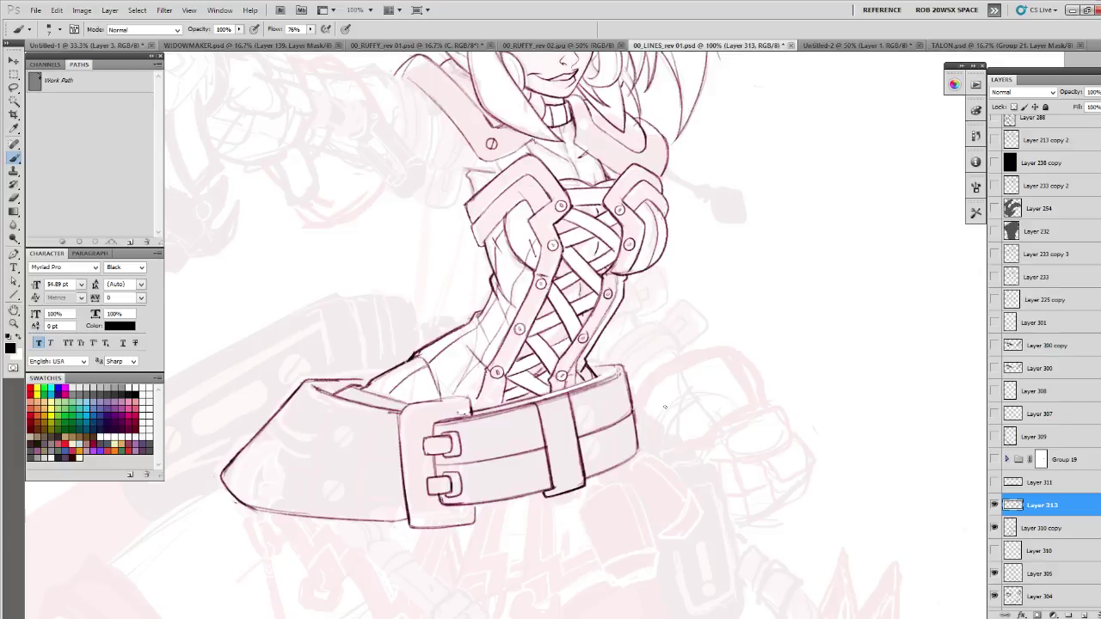
{"action": "left_click_drag", "start_coordinate": [605, 425], "coordinate": [593, 434]}
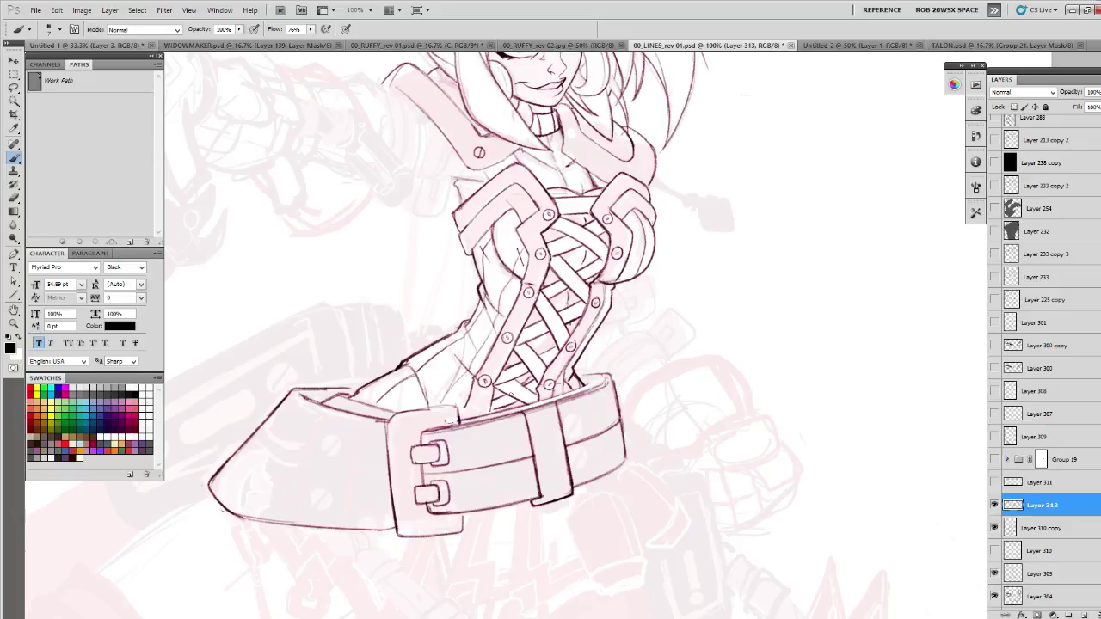
{"action": "left_click_drag", "start_coordinate": [549, 383], "coordinate": [693, 403]}
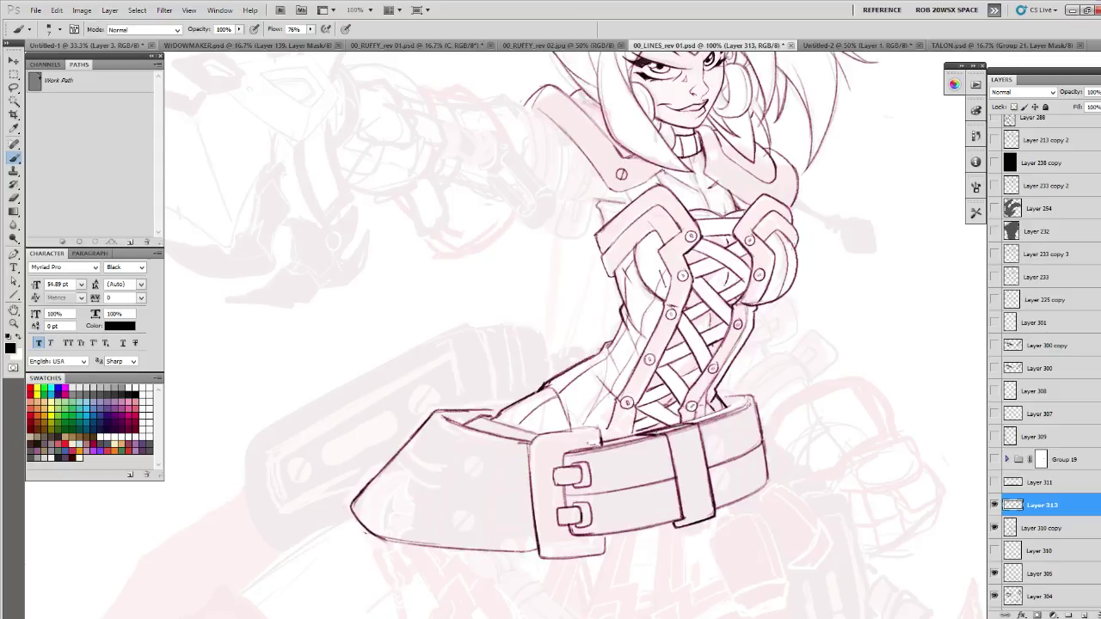
- Darken the front strap's upper rim where it meets the loop band
{"action": "key", "text": "x"}
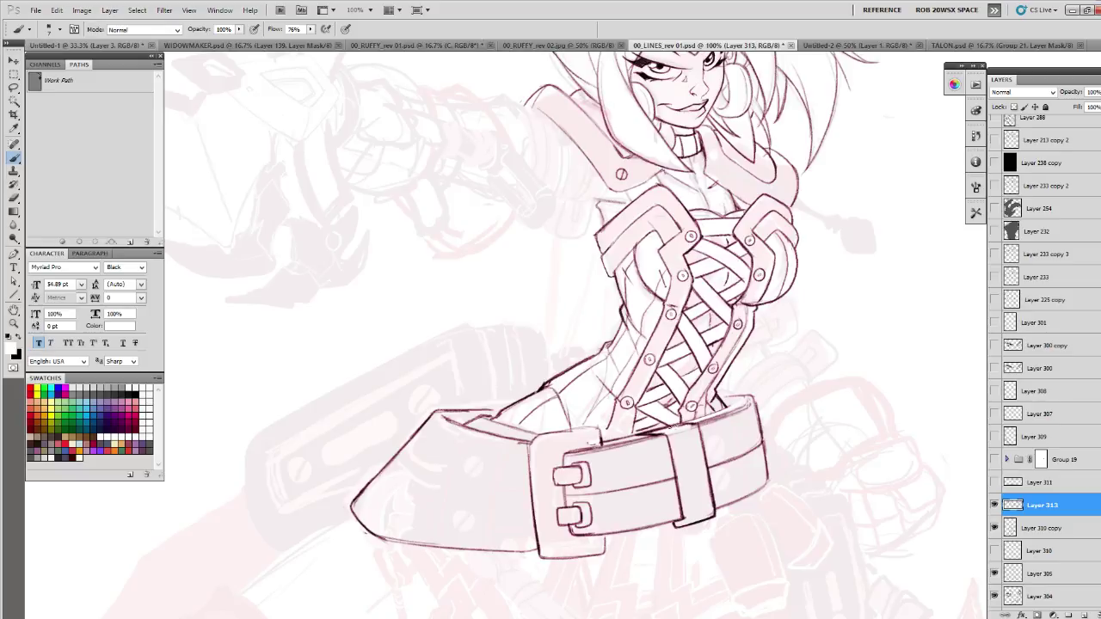
{"action": "key", "text": "x"}
{"action": "left_click_drag", "start_coordinate": [646, 432], "coordinate": [665, 434]}
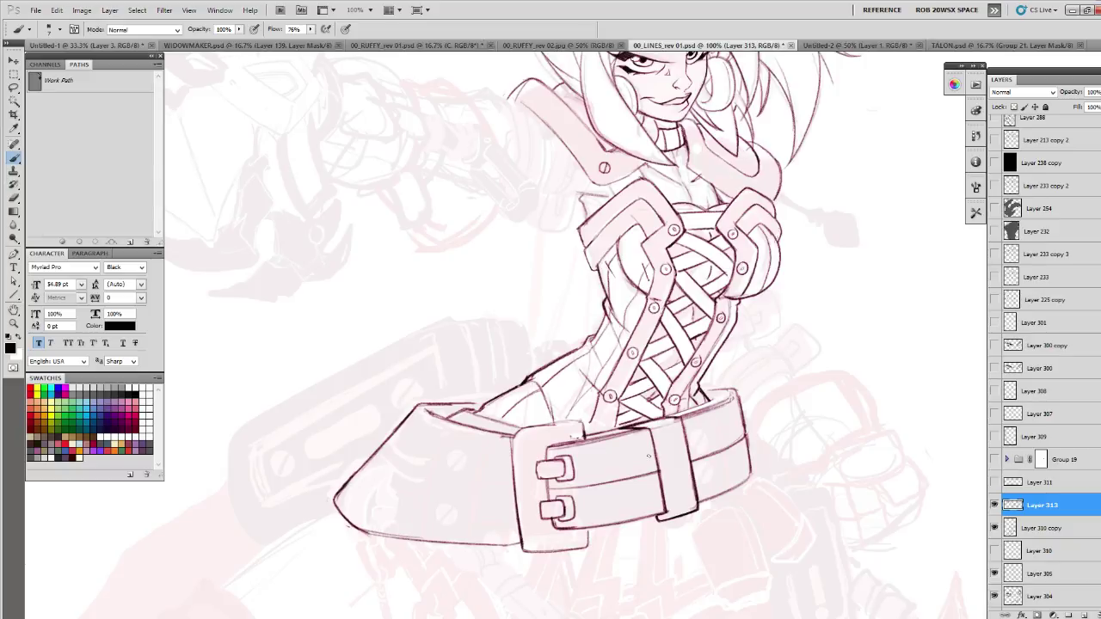
- Draw a curved seam along the middle of the rear belt section and notch the outer edge where it starts
{"action": "key", "text": "v"}
{"action": "scroll", "coordinate": [602, 464], "scroll_direction": "down", "scroll_amount": 1}
{"action": "scroll", "coordinate": [602, 465], "scroll_direction": "left", "scroll_amount": 1}
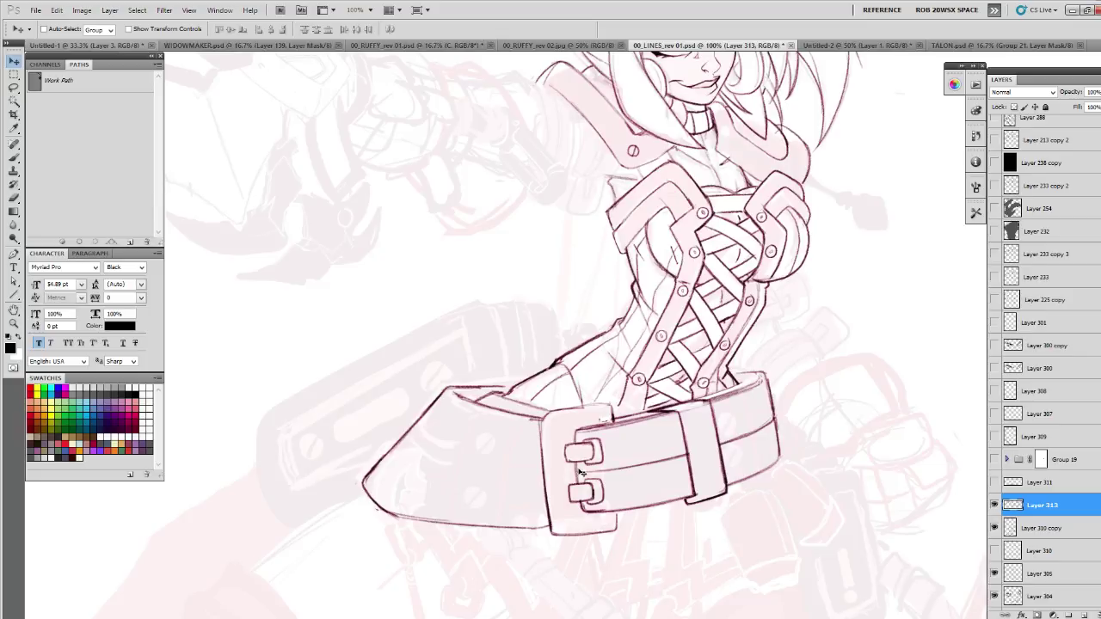
{"action": "key", "text": "b"}
{"action": "mouse_move", "coordinate": [580, 472]}
{"action": "left_mouse_down"}
{"action": "mouse_move", "coordinate": [739, 460]}
{"action": "mouse_move", "coordinate": [590, 447]}
{"action": "mouse_move", "coordinate": [363, 403]}
{"action": "mouse_move", "coordinate": [431, 425]}
{"action": "left_mouse_up"}
{"action": "key", "text": "ctrl+z"}
{"action": "left_click_drag", "start_coordinate": [366, 411], "coordinate": [452, 422]}
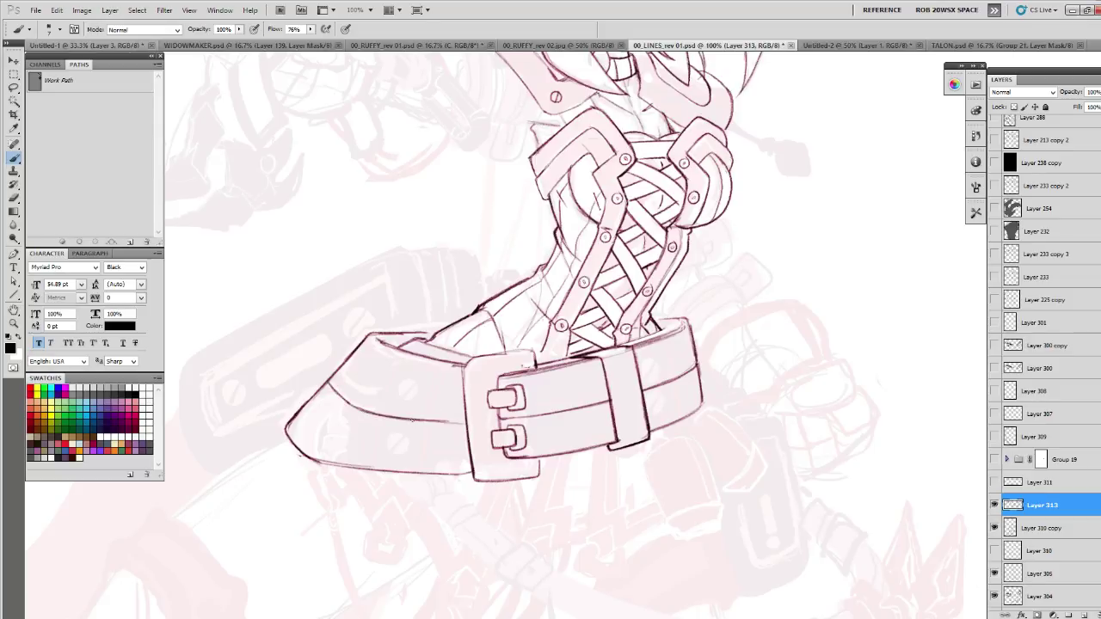
{"action": "key", "text": "e"}
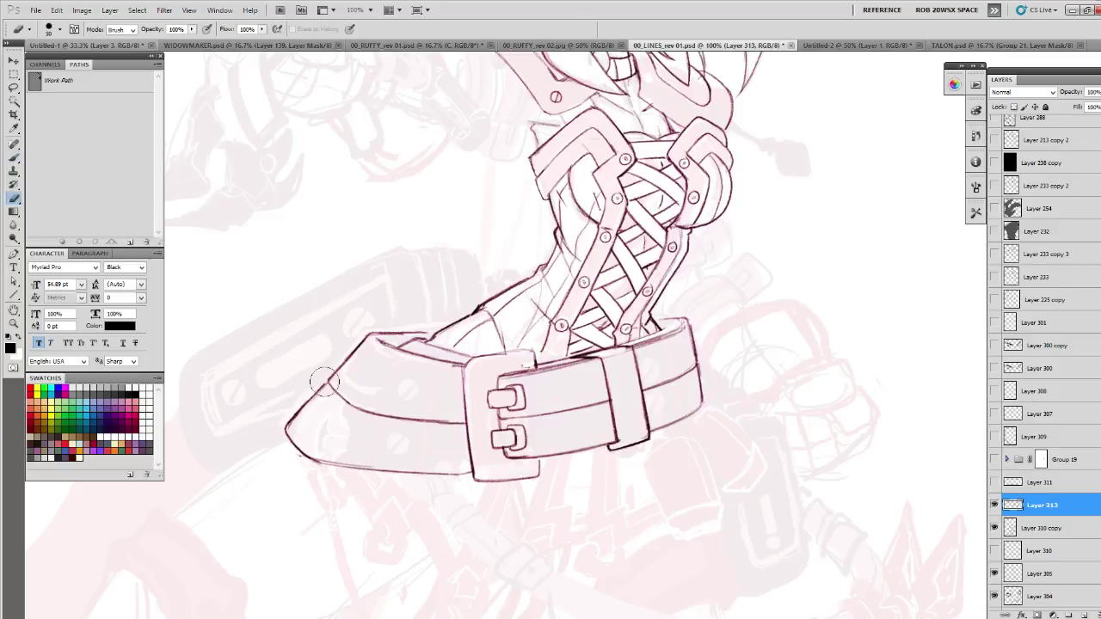
{"action": "key", "text": "b"}
{"action": "left_click_drag", "start_coordinate": [327, 382], "coordinate": [367, 412]}
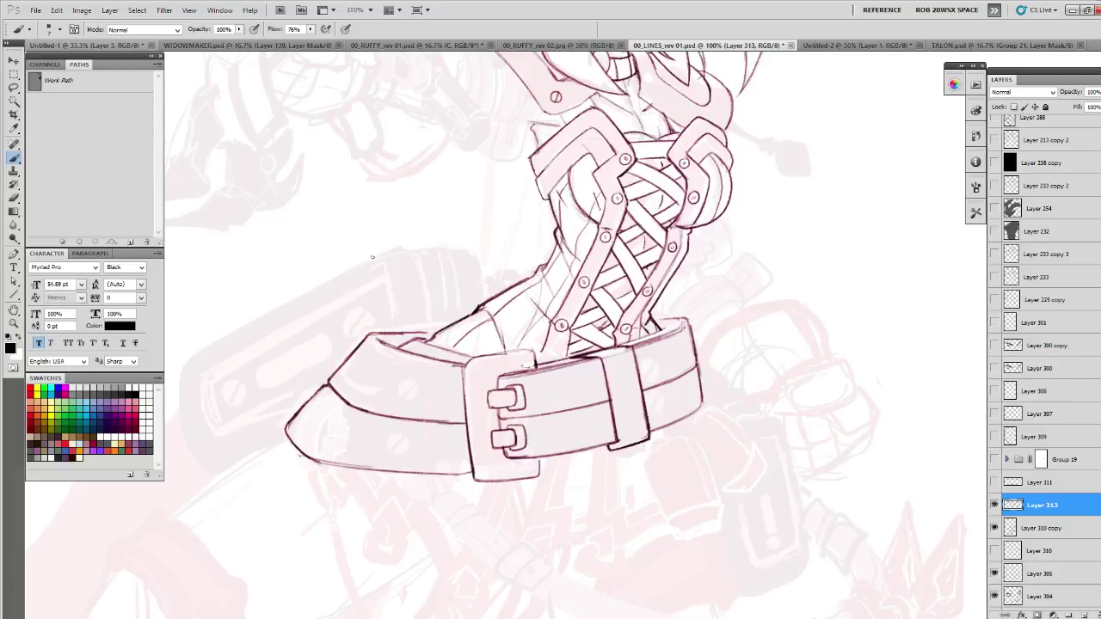
- Redraw the front strap's upper edge at its far end and erase the extra inner rim line there
{"action": "left_click_drag", "start_coordinate": [703, 363], "coordinate": [735, 436]}
{"action": "key", "text": "e"}
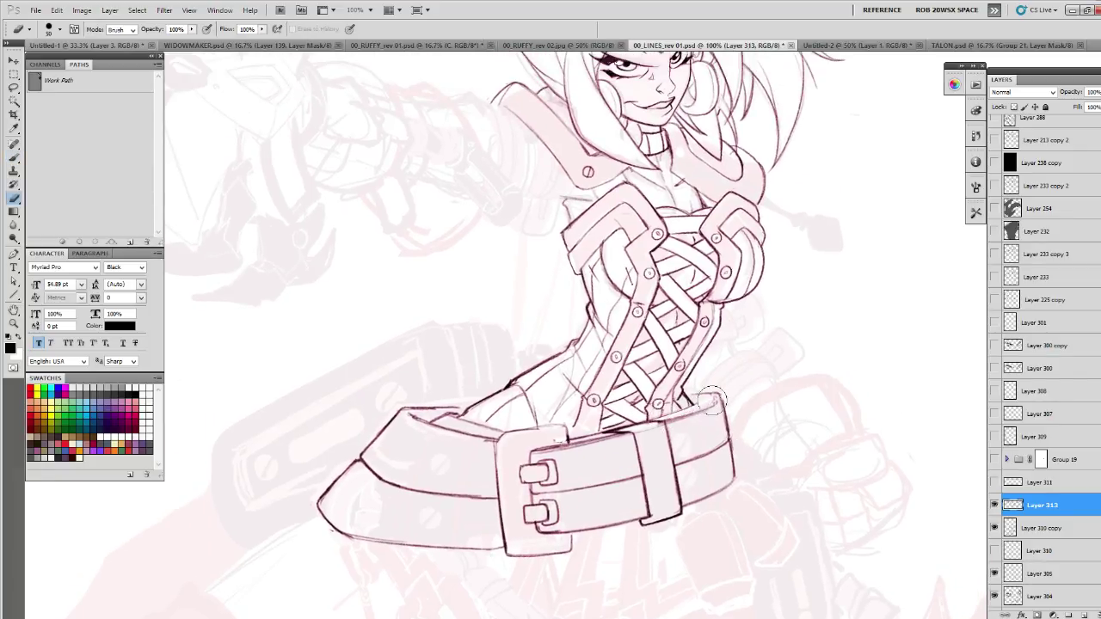
{"action": "key", "text": "b"}
{"action": "mouse_move", "coordinate": [669, 420]}
{"action": "left_mouse_down"}
{"action": "mouse_move", "coordinate": [546, 451]}
{"action": "mouse_move", "coordinate": [620, 441]}
{"action": "mouse_move", "coordinate": [607, 440]}
{"action": "mouse_move", "coordinate": [713, 398]}
{"action": "left_mouse_up"}
{"action": "key", "text": "e"}
{"action": "key", "text": "b"}
{"action": "key", "text": "e"}
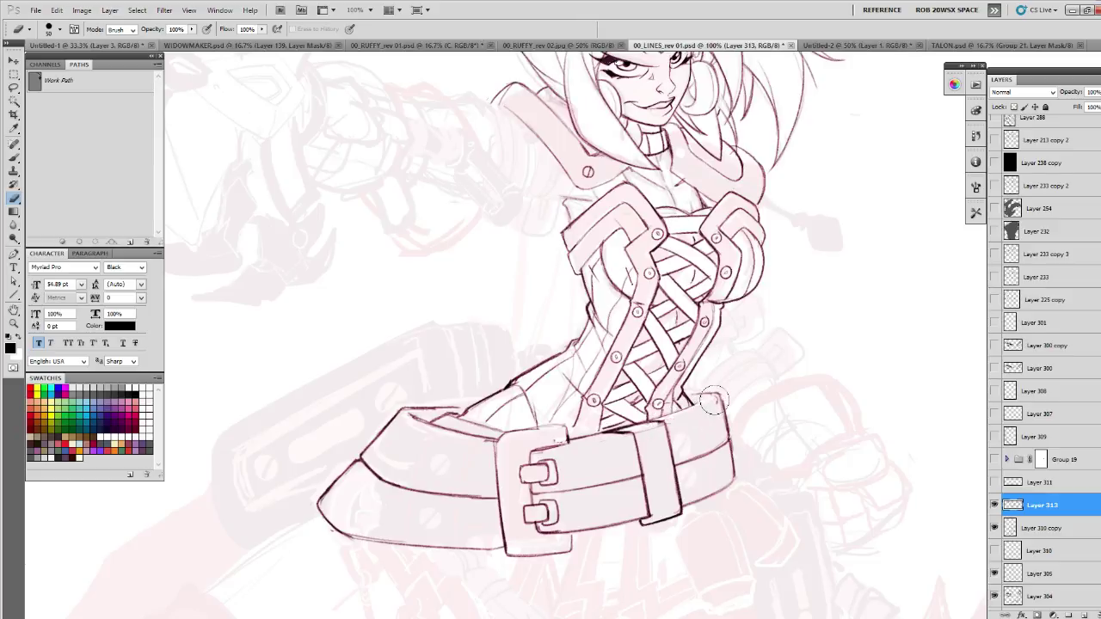
{"action": "key", "text": "b"}
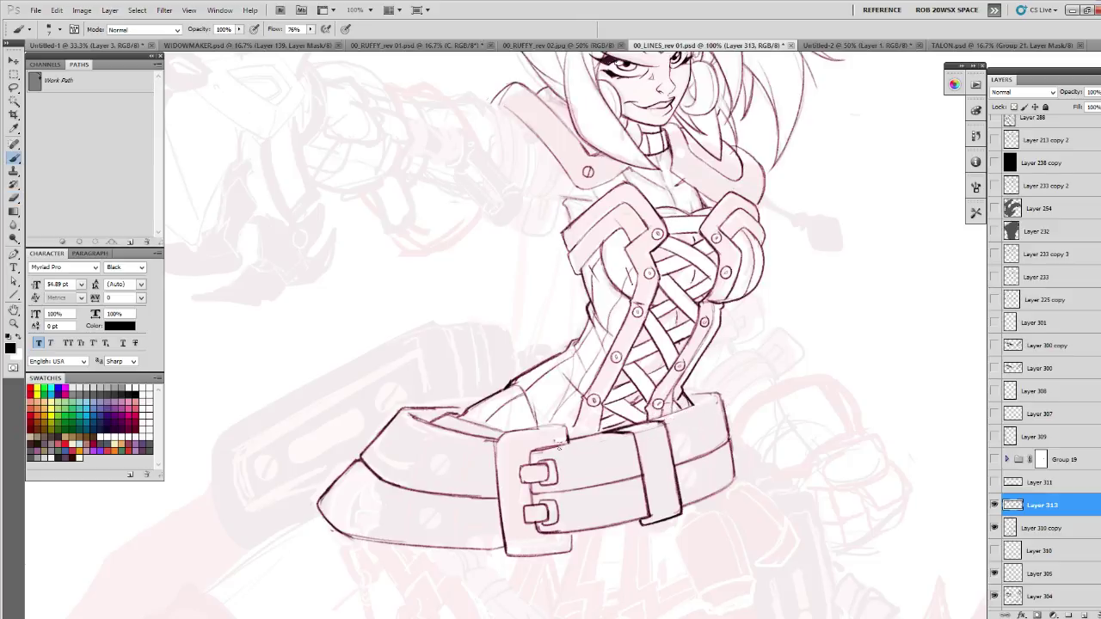
- Draw two slanted side lines for a loop band across the rear belt section and clear the seam between them
{"action": "mouse_move", "coordinate": [550, 448]}
{"action": "left_mouse_down"}
{"action": "mouse_move", "coordinate": [573, 276]}
{"action": "mouse_move", "coordinate": [666, 407]}
{"action": "mouse_move", "coordinate": [607, 414]}
{"action": "mouse_move", "coordinate": [609, 509]}
{"action": "left_mouse_up"}
{"action": "mouse_move", "coordinate": [587, 422]}
{"action": "left_mouse_down"}
{"action": "mouse_move", "coordinate": [605, 358]}
{"action": "mouse_move", "coordinate": [617, 383]}
{"action": "mouse_move", "coordinate": [647, 387]}
{"action": "mouse_move", "coordinate": [619, 495]}
{"action": "left_mouse_up"}
{"action": "mouse_move", "coordinate": [633, 385]}
{"action": "left_mouse_down"}
{"action": "mouse_move", "coordinate": [678, 415]}
{"action": "mouse_move", "coordinate": [655, 521]}
{"action": "left_mouse_up"}
{"action": "mouse_move", "coordinate": [641, 399]}
{"action": "left_mouse_down"}
{"action": "mouse_move", "coordinate": [679, 383]}
{"action": "mouse_move", "coordinate": [639, 501]}
{"action": "mouse_move", "coordinate": [702, 505]}
{"action": "left_mouse_up"}
{"action": "key", "text": "e"}
{"action": "mouse_move", "coordinate": [651, 437]}
{"action": "left_mouse_down"}
{"action": "mouse_move", "coordinate": [692, 453]}
{"action": "mouse_move", "coordinate": [698, 409]}
{"action": "mouse_move", "coordinate": [683, 396]}
{"action": "left_mouse_up"}
{"action": "key", "text": "b"}
{"action": "left_click_drag", "start_coordinate": [727, 510], "coordinate": [679, 486]}
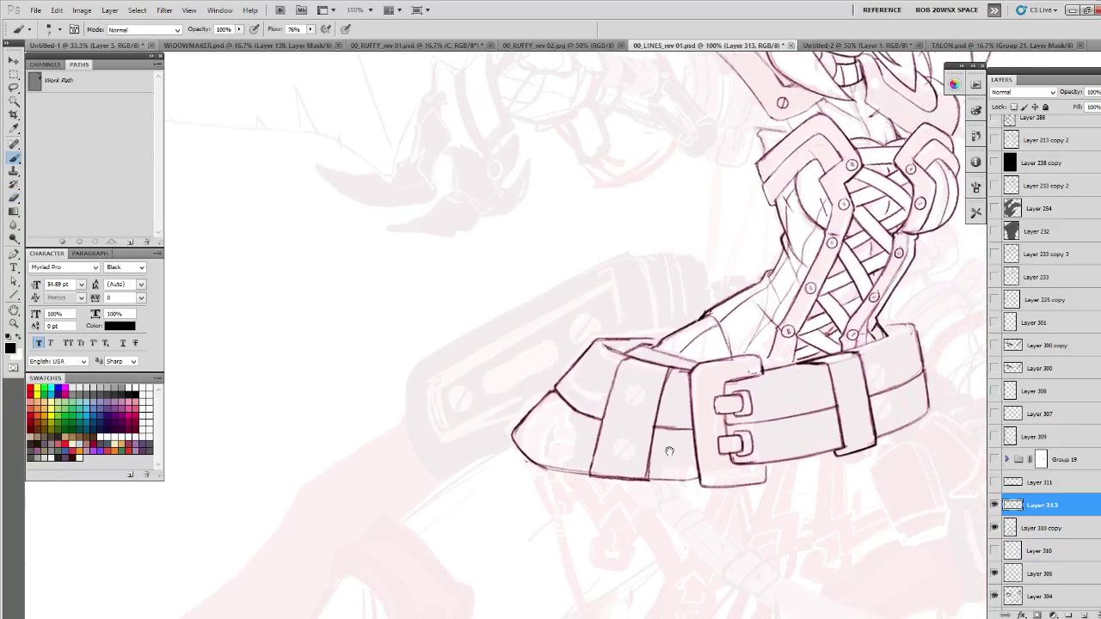
- Darken the rear loop band's sides and replace the belt outline between them with top and bottom edges
{"action": "left_click_drag", "start_coordinate": [657, 413], "coordinate": [644, 482]}
{"action": "mouse_move", "coordinate": [635, 354]}
{"action": "left_mouse_down"}
{"action": "mouse_move", "coordinate": [619, 361]}
{"action": "mouse_move", "coordinate": [589, 473]}
{"action": "mouse_move", "coordinate": [697, 451]}
{"action": "mouse_move", "coordinate": [748, 459]}
{"action": "mouse_move", "coordinate": [722, 462]}
{"action": "left_mouse_up"}
{"action": "key", "text": "e"}
{"action": "key", "text": "b"}
{"action": "mouse_move", "coordinate": [723, 463]}
{"action": "left_mouse_down"}
{"action": "mouse_move", "coordinate": [735, 461]}
{"action": "mouse_move", "coordinate": [704, 454]}
{"action": "mouse_move", "coordinate": [763, 460]}
{"action": "mouse_move", "coordinate": [704, 457]}
{"action": "mouse_move", "coordinate": [705, 440]}
{"action": "left_mouse_up"}
{"action": "mouse_move", "coordinate": [878, 445]}
{"action": "left_mouse_down"}
{"action": "mouse_move", "coordinate": [781, 443]}
{"action": "mouse_move", "coordinate": [724, 462]}
{"action": "left_mouse_up"}
{"action": "key", "text": "e"}
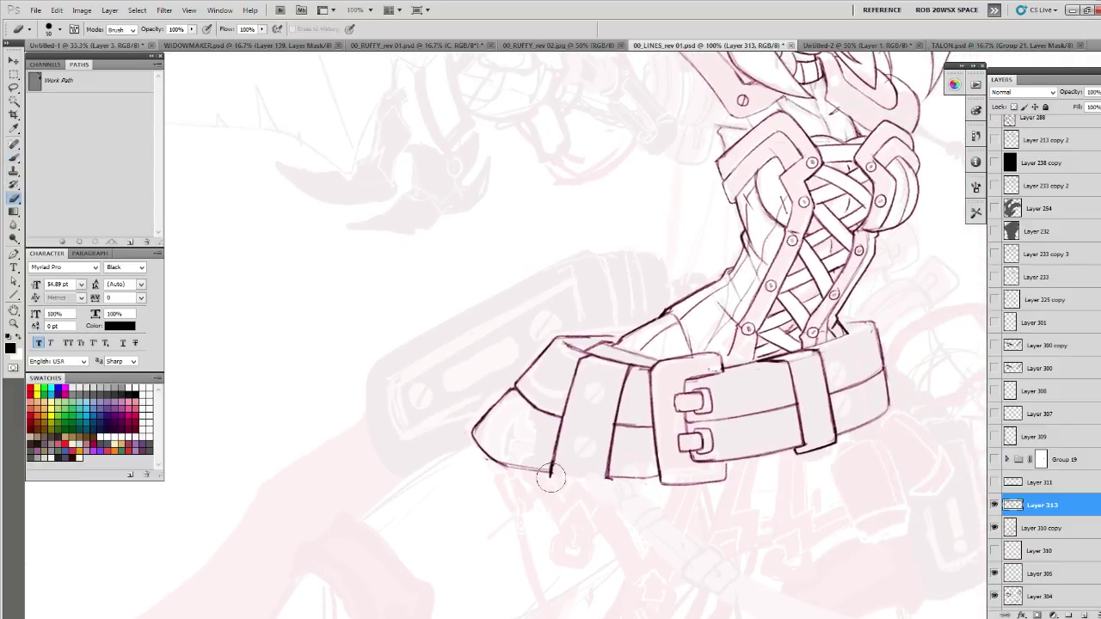
{"action": "key", "text": "b"}
{"action": "left_click_drag", "start_coordinate": [552, 471], "coordinate": [695, 484]}
{"action": "mouse_move", "coordinate": [852, 488]}
{"action": "left_mouse_down"}
{"action": "mouse_move", "coordinate": [749, 484]}
{"action": "mouse_move", "coordinate": [861, 474]}
{"action": "mouse_move", "coordinate": [883, 497]}
{"action": "mouse_move", "coordinate": [791, 509]}
{"action": "mouse_move", "coordinate": [727, 473]}
{"action": "mouse_move", "coordinate": [722, 486]}
{"action": "mouse_move", "coordinate": [757, 467]}
{"action": "mouse_move", "coordinate": [707, 491]}
{"action": "mouse_move", "coordinate": [744, 483]}
{"action": "mouse_move", "coordinate": [753, 443]}
{"action": "mouse_move", "coordinate": [750, 505]}
{"action": "left_mouse_up"}
- Erase the front strap's upper edge beside the loop band and redraw it as a bolder raised line
{"action": "key", "text": "e"}
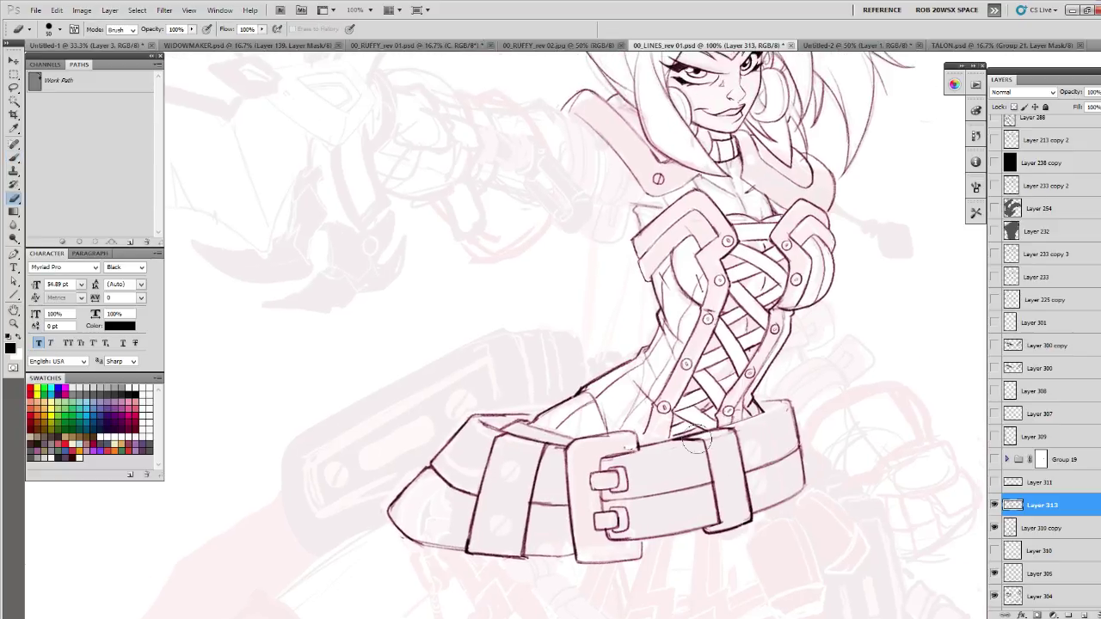
{"action": "mouse_move", "coordinate": [713, 434]}
{"action": "left_mouse_down"}
{"action": "mouse_move", "coordinate": [727, 429]}
{"action": "mouse_move", "coordinate": [676, 435]}
{"action": "left_mouse_up"}
{"action": "key", "text": "b"}
{"action": "key", "text": "x"}
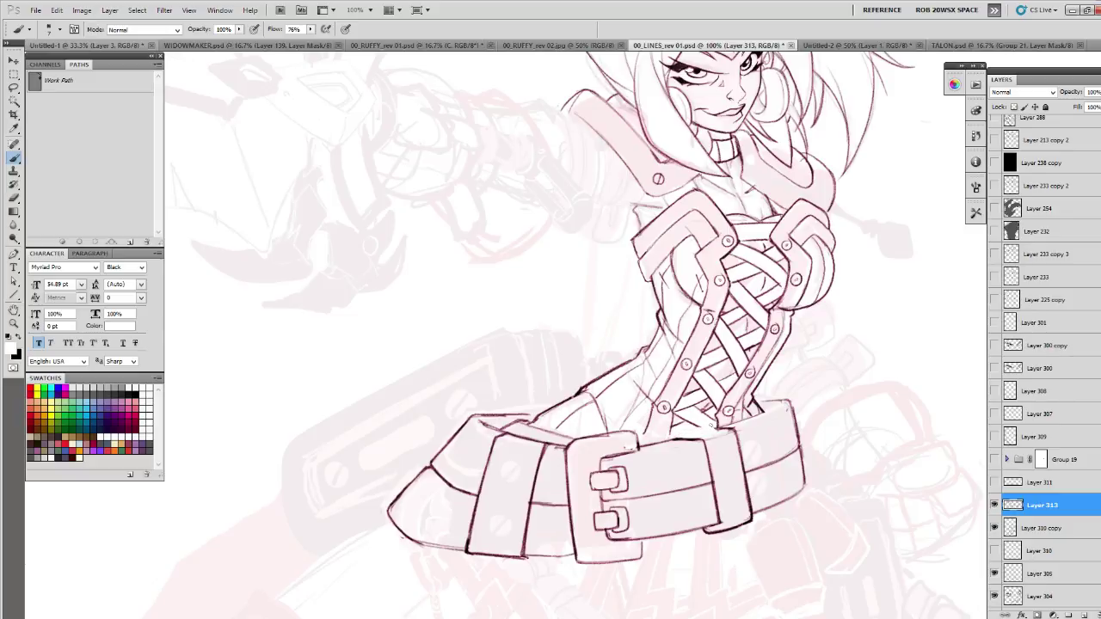
{"action": "key", "text": "x"}
{"action": "left_click_drag", "start_coordinate": [686, 432], "coordinate": [673, 433]}
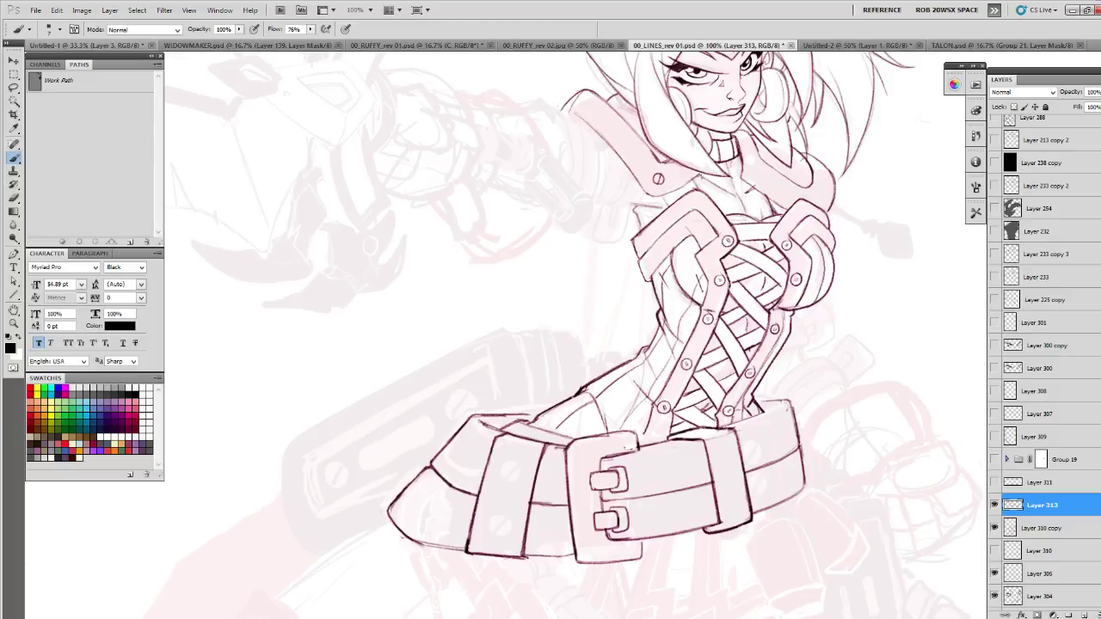
{"action": "key", "text": "x"}
{"action": "key", "text": "x"}
{"action": "left_click_drag", "start_coordinate": [728, 433], "coordinate": [721, 436]}
- Touch up the rear loop band's top edge where it folds over the belt rim
{"action": "left_click_drag", "start_coordinate": [649, 437], "coordinate": [734, 454]}
{"action": "mouse_move", "coordinate": [620, 454]}
{"action": "left_mouse_down"}
{"action": "mouse_move", "coordinate": [623, 389]}
{"action": "mouse_move", "coordinate": [659, 432]}
{"action": "mouse_move", "coordinate": [899, 552]}
{"action": "mouse_move", "coordinate": [870, 466]}
{"action": "mouse_move", "coordinate": [884, 463]}
{"action": "mouse_move", "coordinate": [785, 440]}
{"action": "mouse_move", "coordinate": [813, 446]}
{"action": "left_mouse_up"}
{"action": "key", "text": "ctrl+z"}
{"action": "key", "text": "x"}
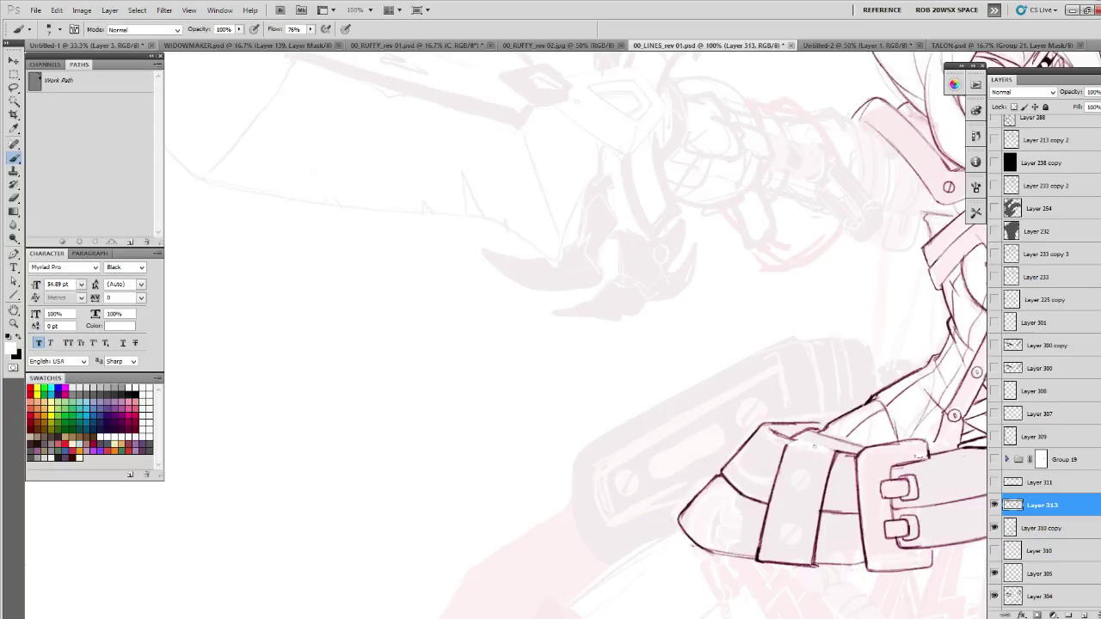
{"action": "key", "text": "x"}
{"action": "mouse_move", "coordinate": [844, 449]}
{"action": "left_mouse_down"}
{"action": "mouse_move", "coordinate": [388, 394]}
{"action": "mouse_move", "coordinate": [413, 369]}
{"action": "mouse_move", "coordinate": [318, 344]}
{"action": "mouse_move", "coordinate": [304, 357]}
{"action": "mouse_move", "coordinate": [362, 363]}
{"action": "mouse_move", "coordinate": [304, 358]}
{"action": "left_mouse_up"}
{"action": "key", "text": "x"}
{"action": "key", "text": "x"}
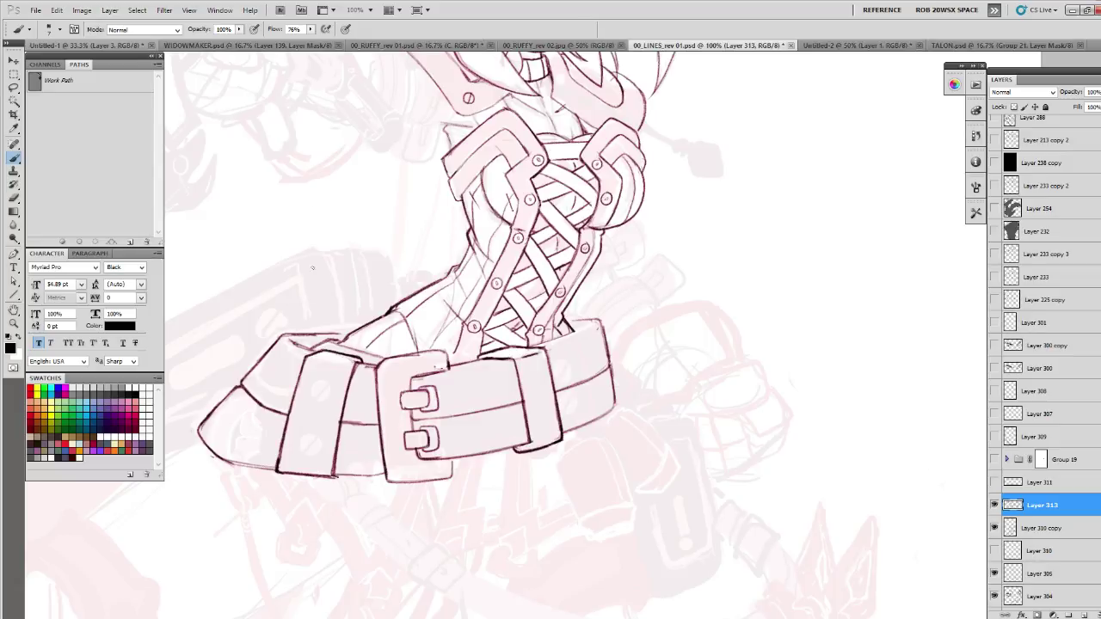
- Erase the rear loop band's bottom edge and redraw it thicker with rounded corners hanging below the belt
{"action": "left_click_drag", "start_coordinate": [313, 250], "coordinate": [349, 231]}
{"action": "key", "text": "e"}
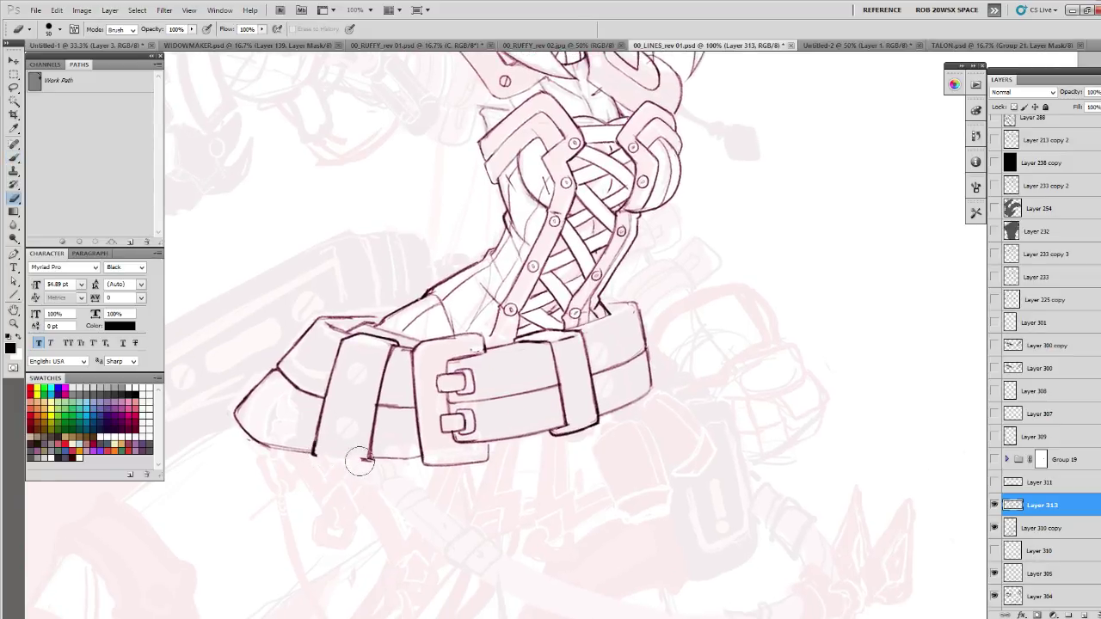
{"action": "key", "text": "b"}
{"action": "mouse_move", "coordinate": [362, 484]}
{"action": "left_mouse_down"}
{"action": "mouse_move", "coordinate": [485, 458]}
{"action": "mouse_move", "coordinate": [498, 441]}
{"action": "mouse_move", "coordinate": [632, 490]}
{"action": "left_mouse_up"}
{"action": "mouse_move", "coordinate": [580, 456]}
{"action": "left_mouse_down"}
{"action": "mouse_move", "coordinate": [610, 472]}
{"action": "mouse_move", "coordinate": [652, 463]}
{"action": "mouse_move", "coordinate": [607, 472]}
{"action": "mouse_move", "coordinate": [583, 462]}
{"action": "mouse_move", "coordinate": [607, 430]}
{"action": "left_mouse_up"}
{"action": "key", "text": "e"}
{"action": "key", "text": "b"}
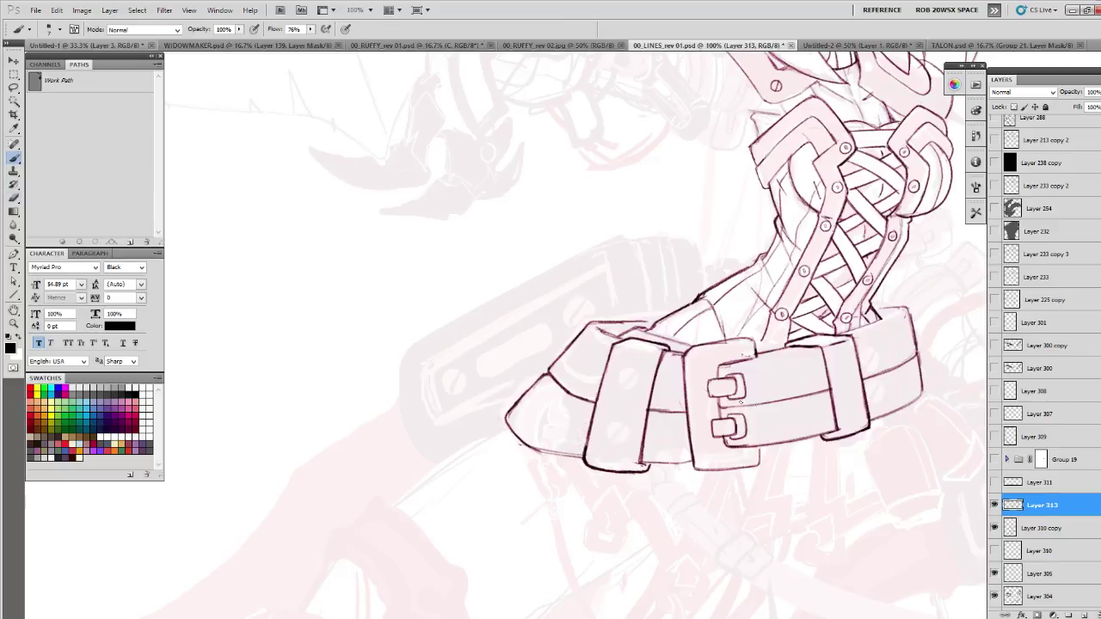
- Clean up the rear belt section's inner rim around the top of its loop band with Eraser and Brush
{"action": "left_click_drag", "start_coordinate": [848, 479], "coordinate": [718, 500]}
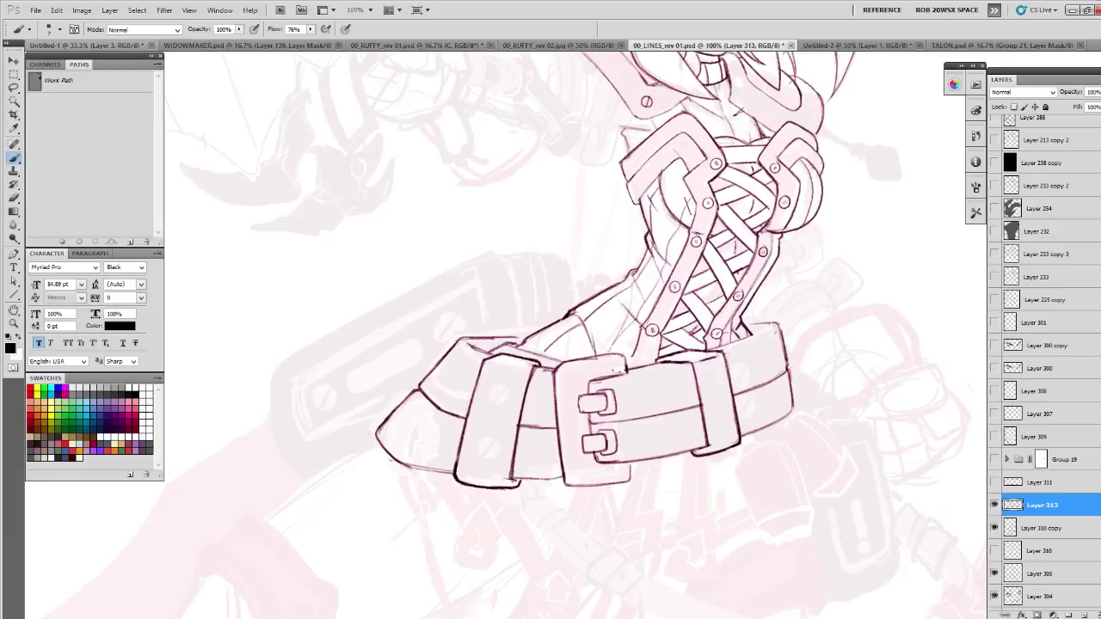
{"action": "left_click_drag", "start_coordinate": [789, 341], "coordinate": [777, 363]}
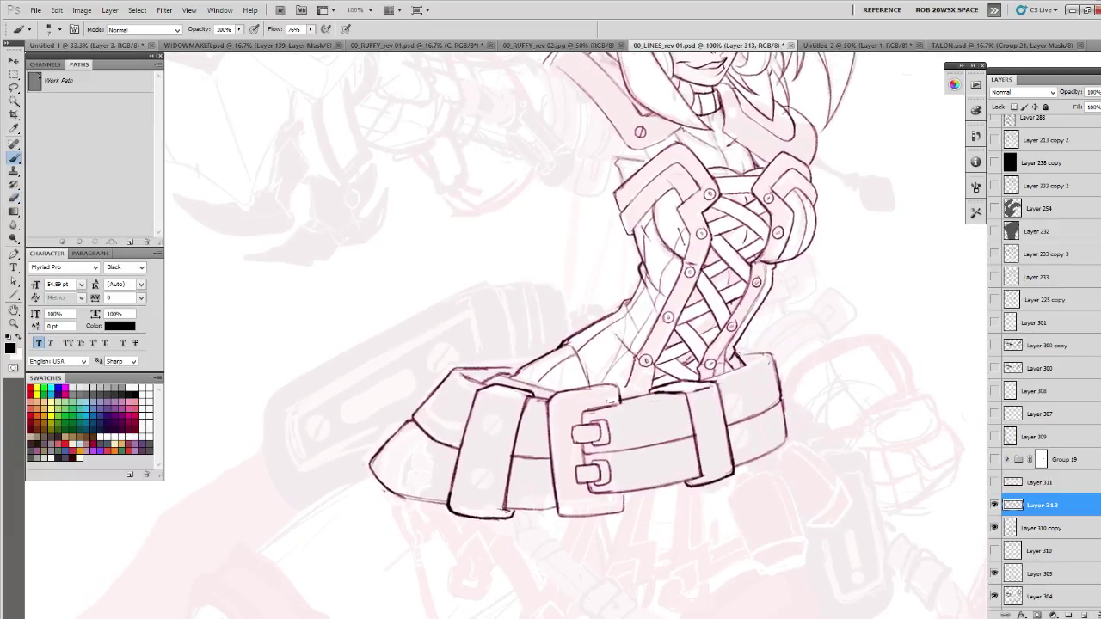
{"action": "left_click_drag", "start_coordinate": [620, 387], "coordinate": [660, 383]}
{"action": "key", "text": "e"}
{"action": "mouse_move", "coordinate": [501, 376]}
{"action": "left_mouse_down"}
{"action": "mouse_move", "coordinate": [491, 368]}
{"action": "mouse_move", "coordinate": [503, 371]}
{"action": "mouse_move", "coordinate": [468, 388]}
{"action": "left_mouse_up"}
{"action": "key", "text": "b"}
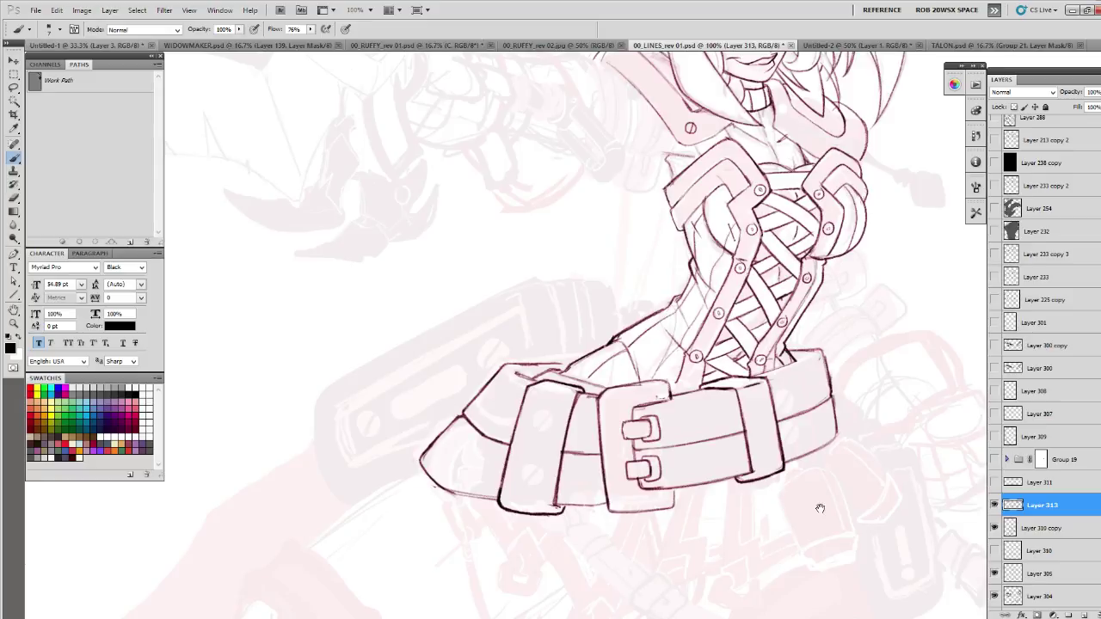
{"action": "left_click_drag", "start_coordinate": [811, 501], "coordinate": [733, 472]}
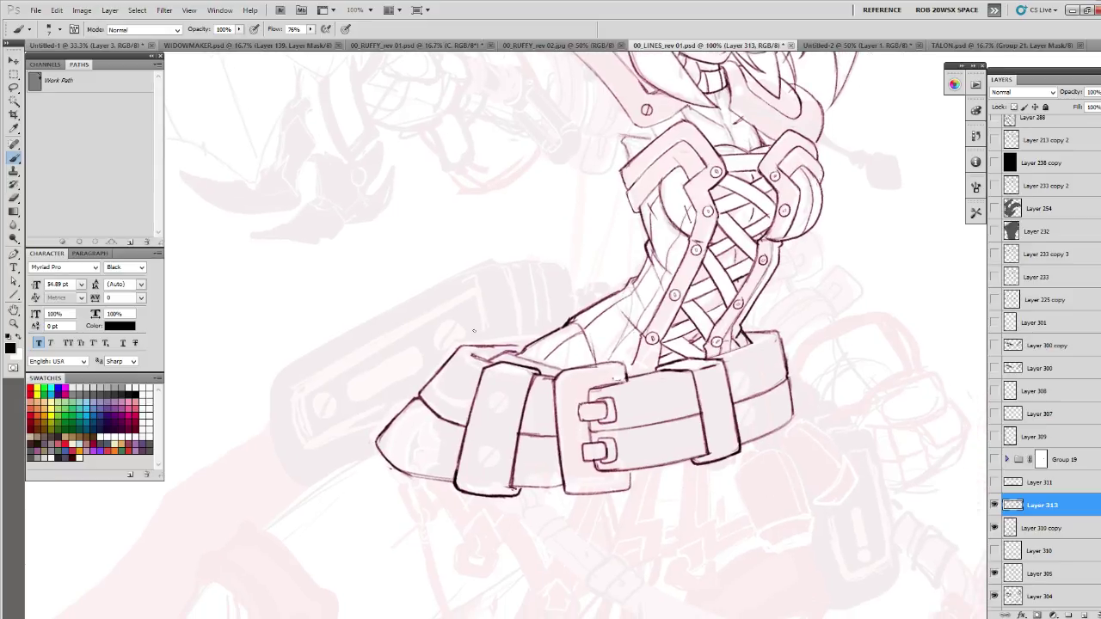
- Add a thin fold line beneath the rear loop band's top edge and refine its upper corners
{"action": "mouse_move", "coordinate": [521, 402]}
{"action": "left_mouse_down"}
{"action": "mouse_move", "coordinate": [568, 425]}
{"action": "mouse_move", "coordinate": [624, 394]}
{"action": "mouse_move", "coordinate": [719, 398]}
{"action": "mouse_move", "coordinate": [676, 393]}
{"action": "left_mouse_up"}
{"action": "key", "text": "e"}
{"action": "key", "text": "b"}
{"action": "left_click_drag", "start_coordinate": [903, 490], "coordinate": [699, 500]}
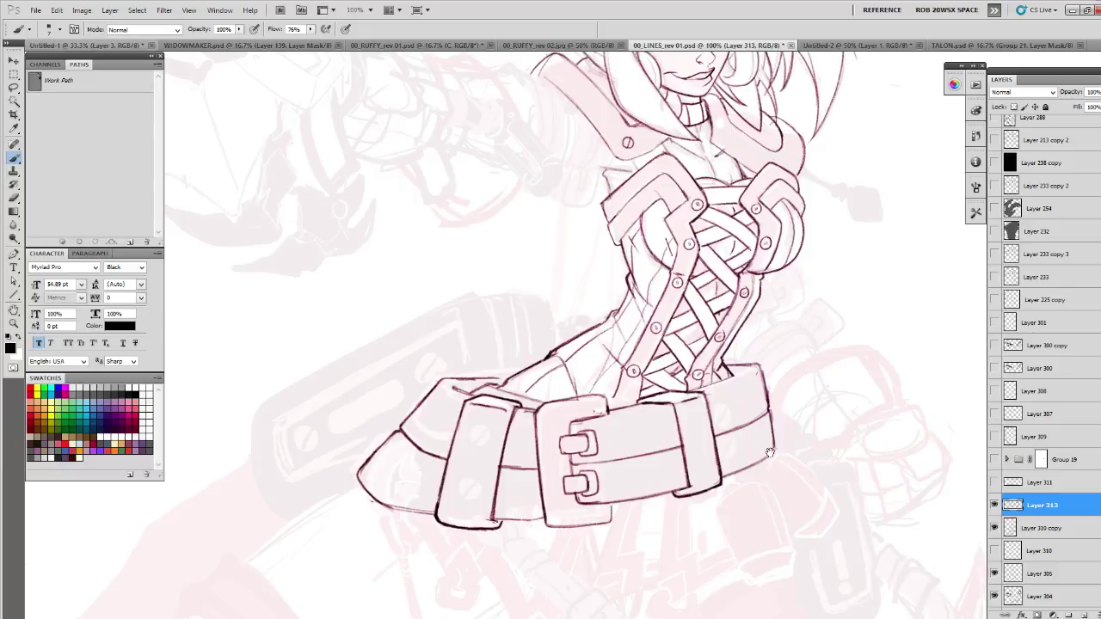
{"action": "left_click_drag", "start_coordinate": [569, 474], "coordinate": [571, 455]}
{"action": "scroll", "coordinate": [803, 383], "scroll_direction": "up", "scroll_amount": 3}
{"action": "mouse_move", "coordinate": [509, 422]}
{"action": "left_mouse_down"}
{"action": "mouse_move", "coordinate": [675, 397]}
{"action": "mouse_move", "coordinate": [619, 401]}
{"action": "mouse_move", "coordinate": [549, 480]}
{"action": "left_mouse_up"}
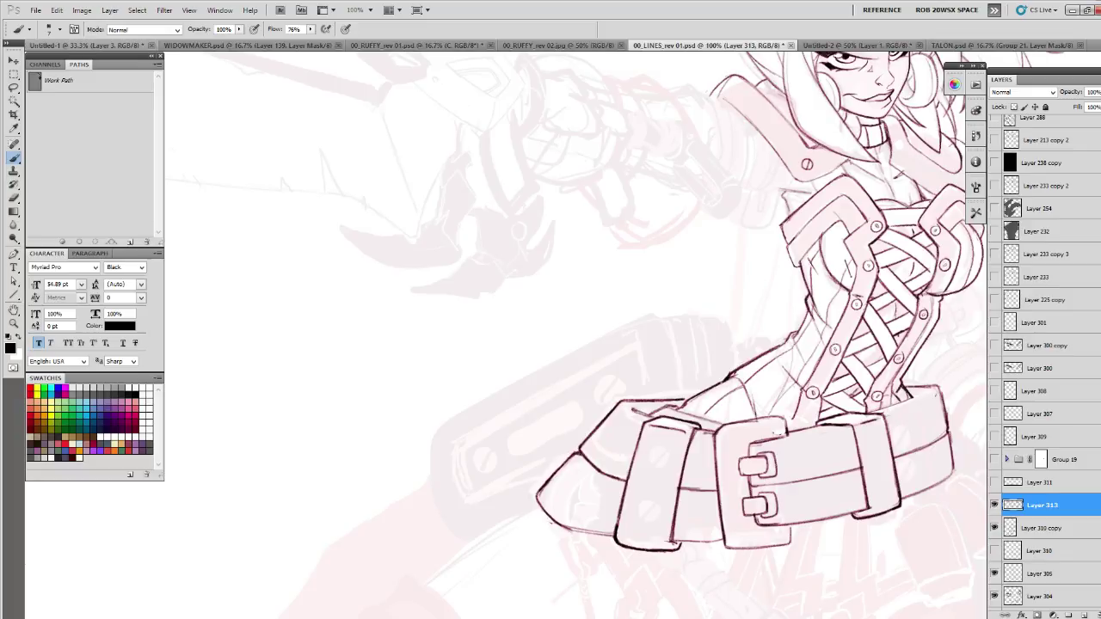
- Toggle the belt line layer's visibility to compare it with the underlying sketch
{"action": "mouse_move", "coordinate": [921, 545]}
{"action": "left_mouse_down"}
{"action": "mouse_move", "coordinate": [823, 559]}
{"action": "mouse_move", "coordinate": [607, 462]}
{"action": "mouse_move", "coordinate": [754, 443]}
{"action": "left_mouse_up"}
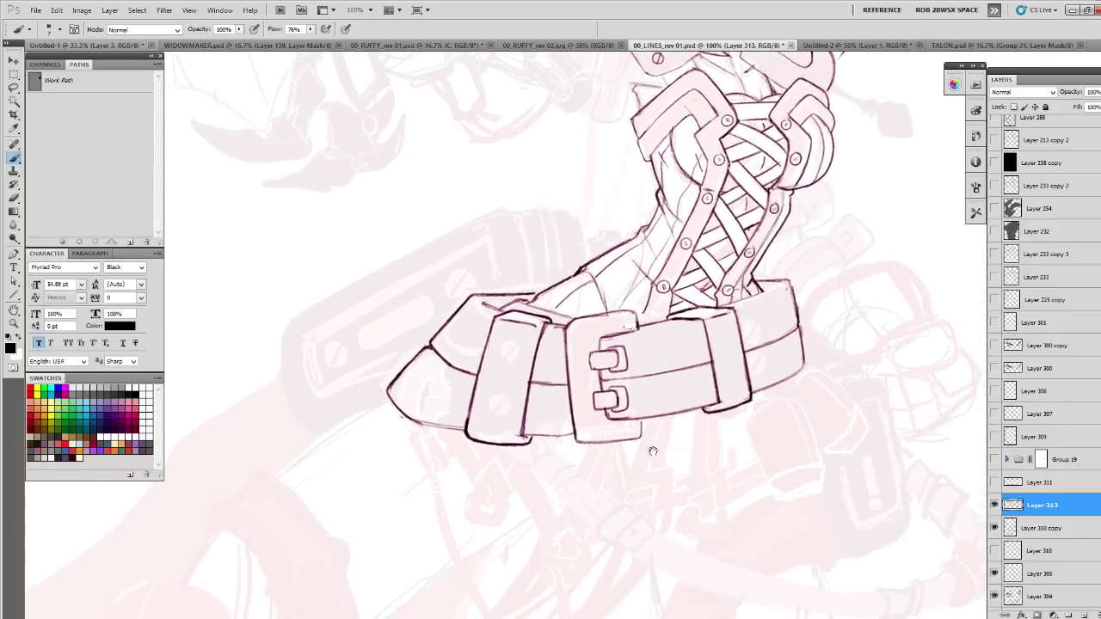
{"action": "left_click_drag", "start_coordinate": [609, 451], "coordinate": [671, 459]}
{"action": "left_click", "coordinate": [994, 505]}
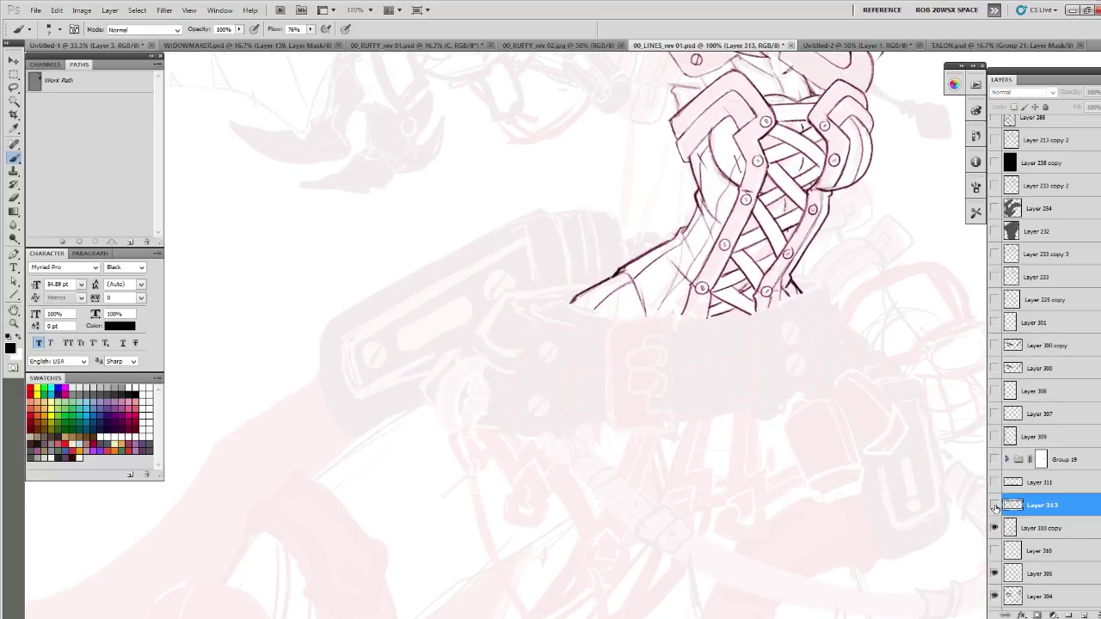
{"action": "left_click", "coordinate": [994, 506]}
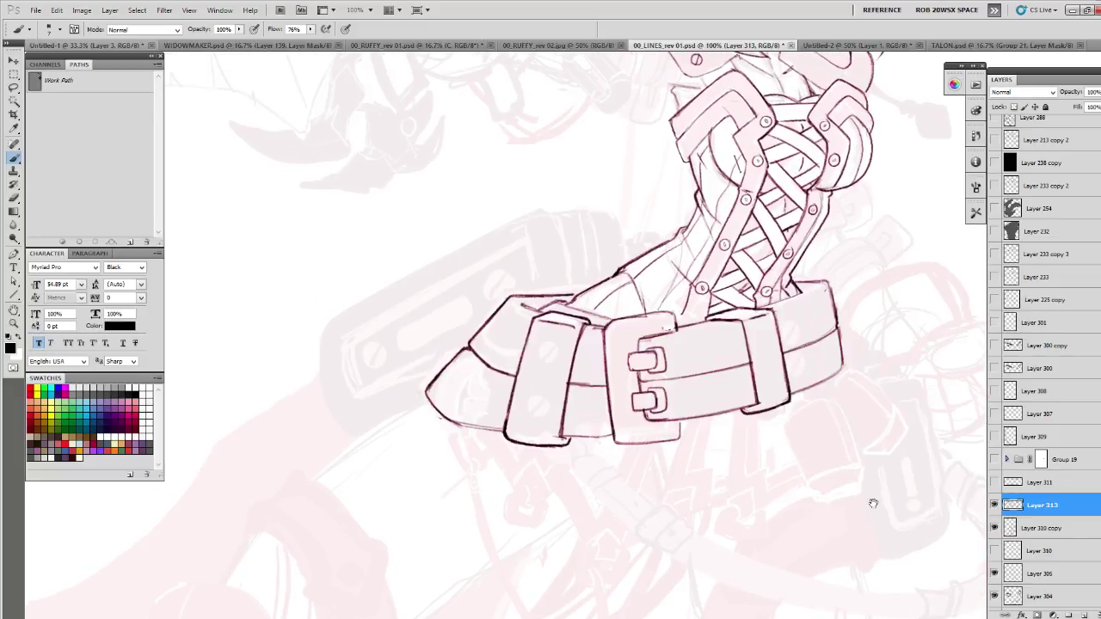
- Erase the rear belt section's outer edges and redraw them as a cleaner, angular contour around the seam
{"action": "key", "text": "e"}
{"action": "mouse_move", "coordinate": [453, 396]}
{"action": "left_mouse_down"}
{"action": "mouse_move", "coordinate": [429, 382]}
{"action": "mouse_move", "coordinate": [471, 418]}
{"action": "mouse_move", "coordinate": [442, 373]}
{"action": "mouse_move", "coordinate": [468, 360]}
{"action": "mouse_move", "coordinate": [499, 369]}
{"action": "mouse_move", "coordinate": [472, 338]}
{"action": "mouse_move", "coordinate": [513, 294]}
{"action": "left_mouse_up"}
{"action": "key", "text": "b"}
{"action": "mouse_move", "coordinate": [467, 341]}
{"action": "left_mouse_down"}
{"action": "mouse_move", "coordinate": [514, 376]}
{"action": "mouse_move", "coordinate": [497, 366]}
{"action": "left_mouse_up"}
{"action": "mouse_move", "coordinate": [424, 378]}
{"action": "left_mouse_down"}
{"action": "mouse_move", "coordinate": [453, 411]}
{"action": "mouse_move", "coordinate": [429, 389]}
{"action": "left_mouse_up"}
{"action": "key", "text": "e"}
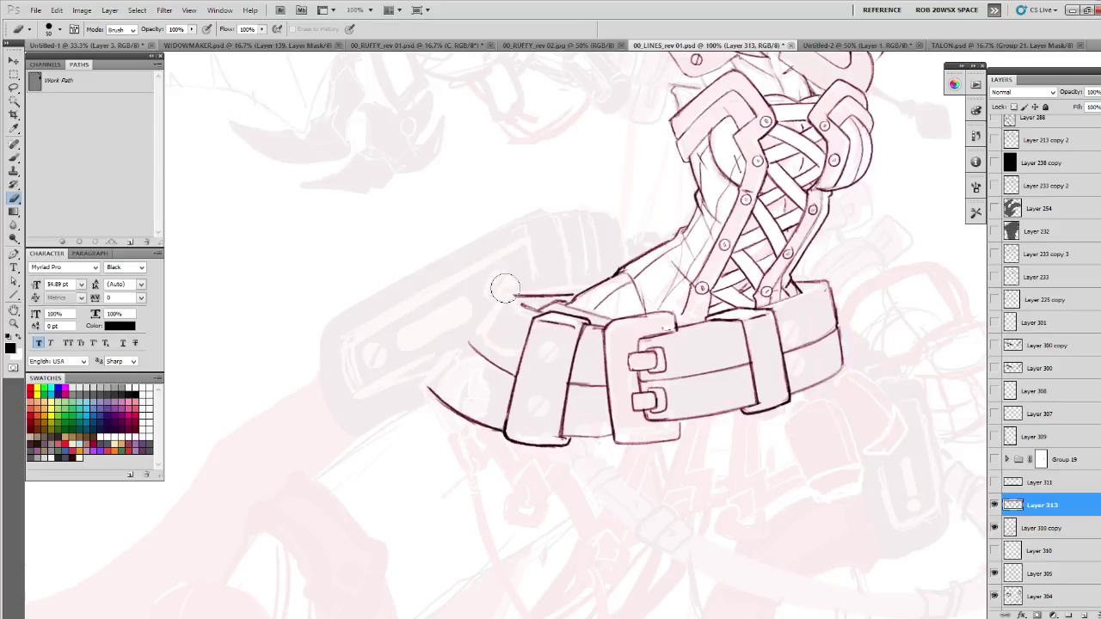
{"action": "left_click_drag", "start_coordinate": [508, 282], "coordinate": [623, 373]}
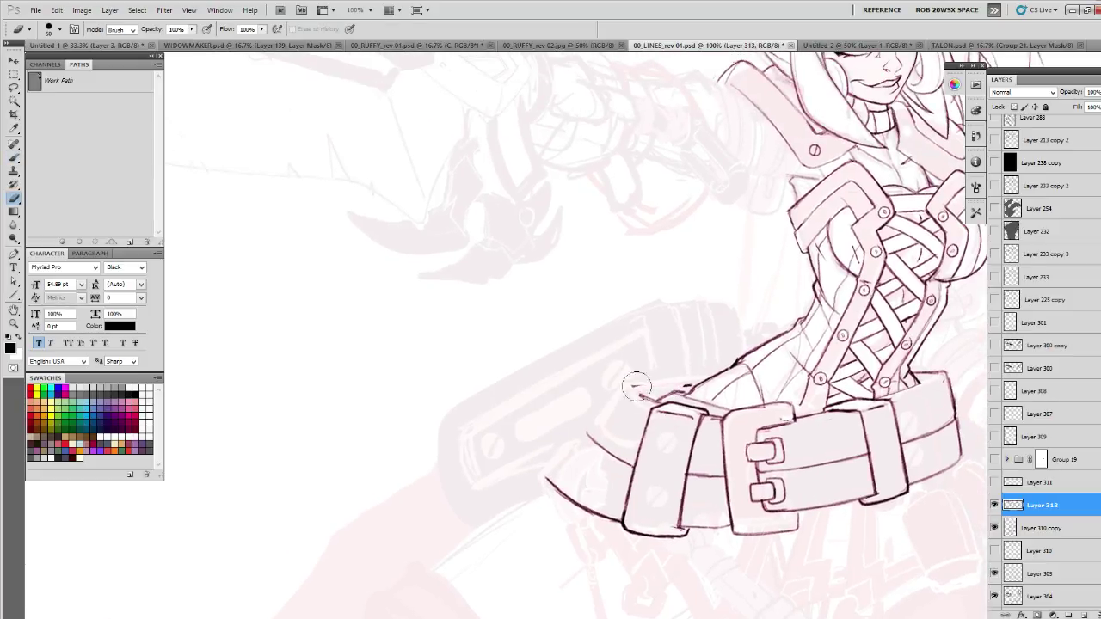
{"action": "key", "text": "b"}
{"action": "mouse_move", "coordinate": [630, 383]}
{"action": "left_mouse_down"}
{"action": "mouse_move", "coordinate": [695, 381]}
{"action": "mouse_move", "coordinate": [623, 384]}
{"action": "mouse_move", "coordinate": [585, 437]}
{"action": "mouse_move", "coordinate": [626, 383]}
{"action": "left_mouse_up"}
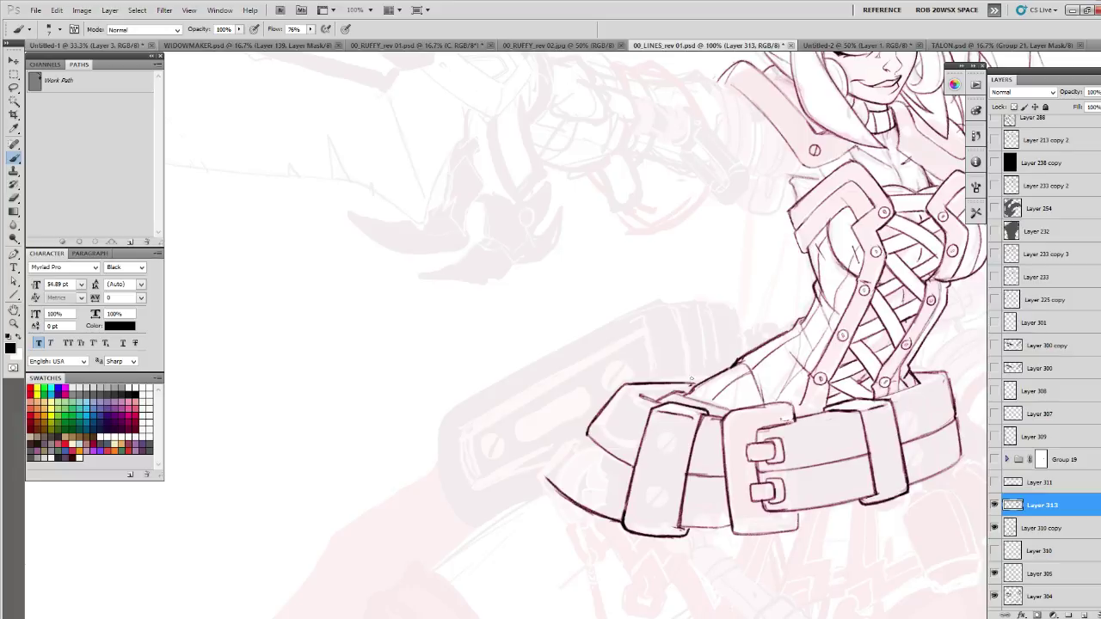
{"action": "mouse_move", "coordinate": [597, 433]}
{"action": "left_mouse_down"}
{"action": "mouse_move", "coordinate": [606, 418]}
{"action": "mouse_move", "coordinate": [556, 464]}
{"action": "mouse_move", "coordinate": [591, 422]}
{"action": "left_mouse_up"}
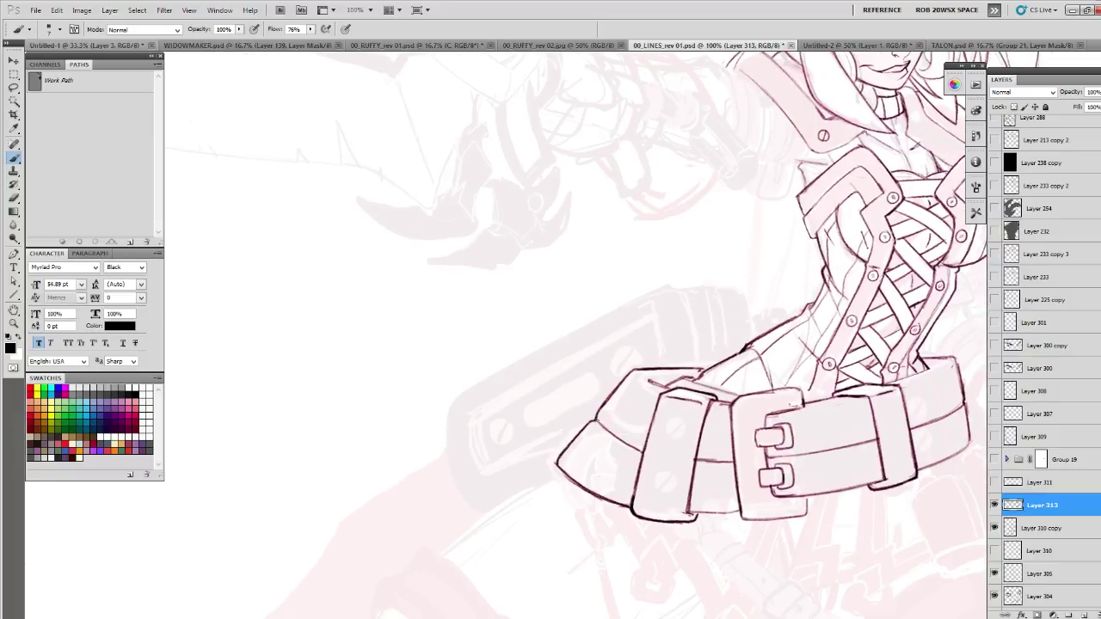
- Draw a round screw head near the top of the rear belt loop band and clean up its circular outline
{"action": "mouse_move", "coordinate": [636, 450]}
{"action": "left_mouse_down"}
{"action": "mouse_move", "coordinate": [412, 416]}
{"action": "mouse_move", "coordinate": [398, 387]}
{"action": "mouse_move", "coordinate": [434, 417]}
{"action": "left_mouse_up"}
{"action": "key", "text": "e"}
{"action": "key", "text": "b"}
{"action": "mouse_move", "coordinate": [337, 435]}
{"action": "left_mouse_down"}
{"action": "mouse_move", "coordinate": [331, 404]}
{"action": "mouse_move", "coordinate": [392, 434]}
{"action": "left_mouse_up"}
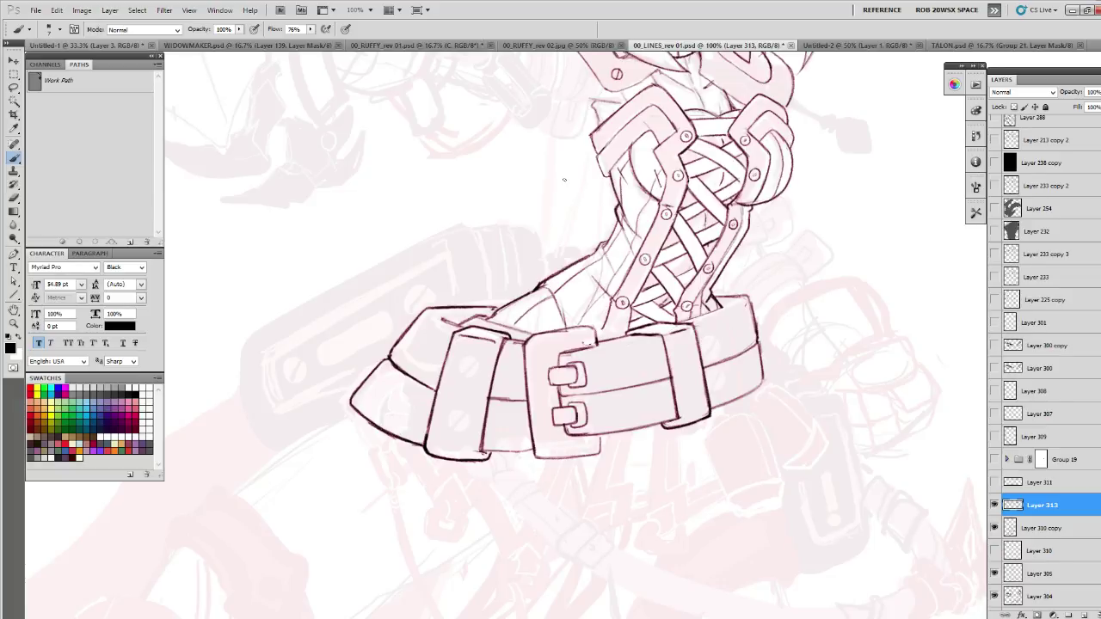
{"action": "left_click_drag", "start_coordinate": [493, 233], "coordinate": [555, 253]}
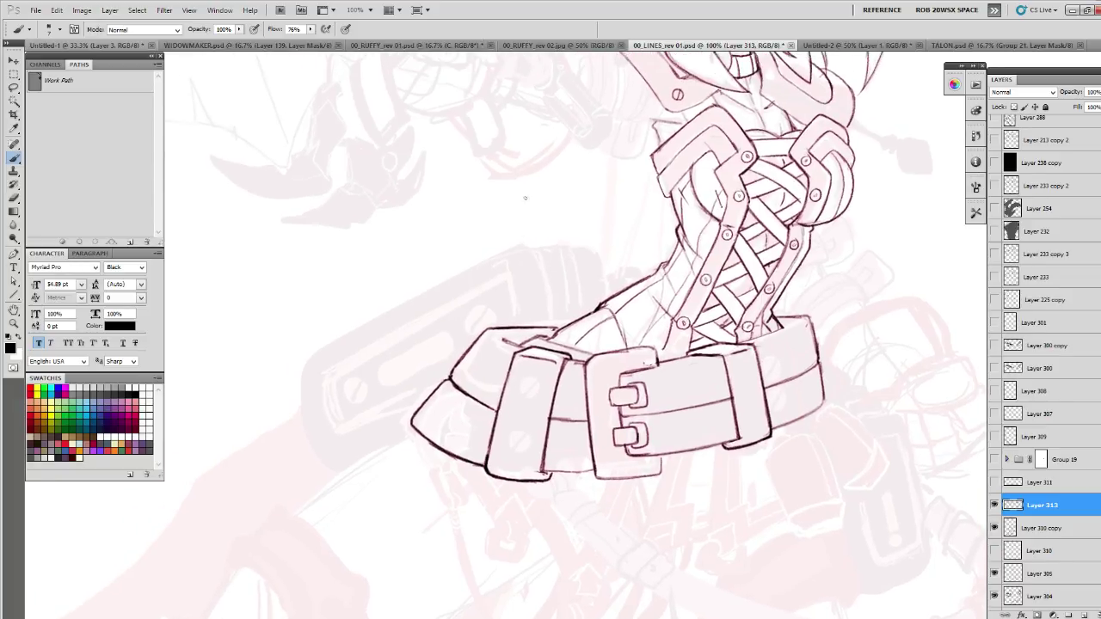
{"action": "mouse_move", "coordinate": [555, 374]}
{"action": "left_mouse_down"}
{"action": "mouse_move", "coordinate": [589, 398]}
{"action": "mouse_move", "coordinate": [574, 413]}
{"action": "mouse_move", "coordinate": [555, 397]}
{"action": "mouse_move", "coordinate": [550, 418]}
{"action": "mouse_move", "coordinate": [570, 420]}
{"action": "left_mouse_up"}
{"action": "key", "text": "e"}
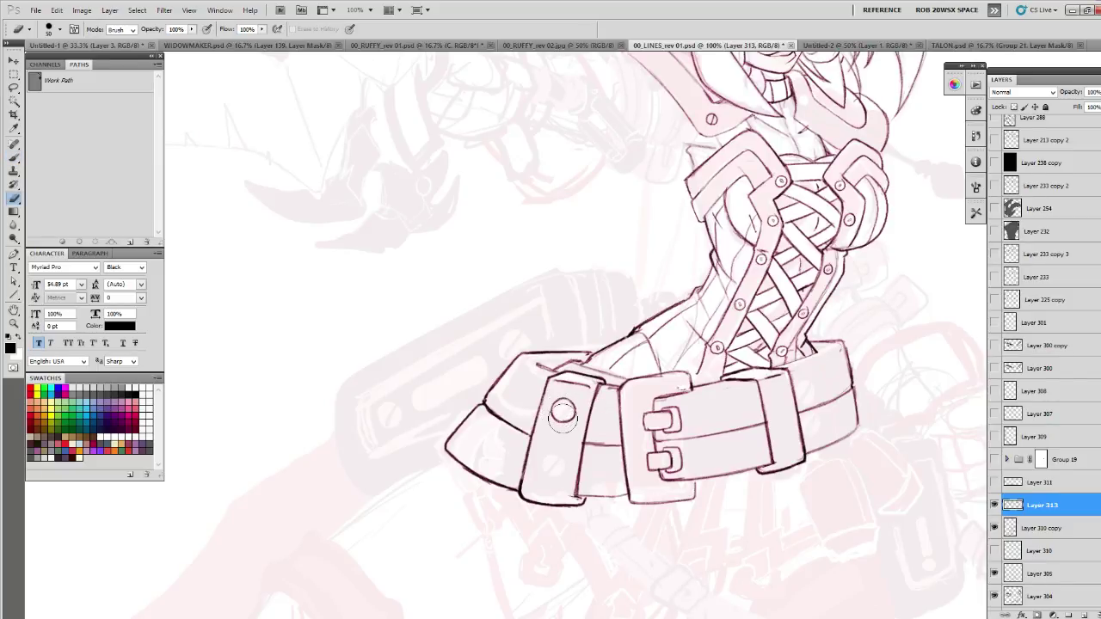
{"action": "key", "text": "b"}
{"action": "left_click_drag", "start_coordinate": [564, 410], "coordinate": [569, 392]}
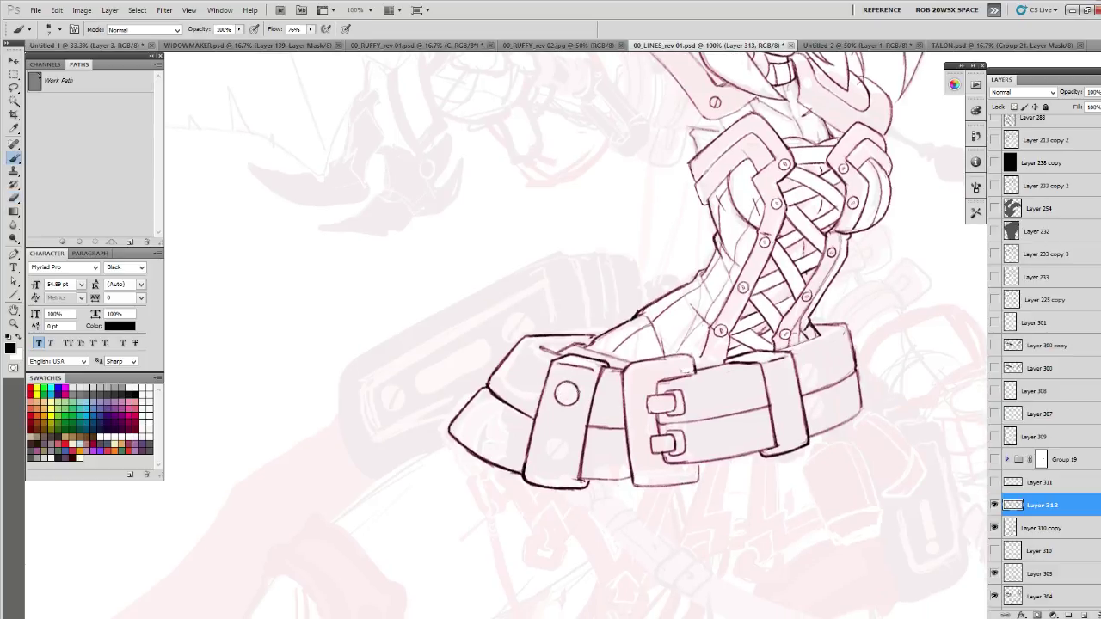
{"action": "scroll", "coordinate": [563, 404], "scroll_direction": "down", "scroll_amount": 1}
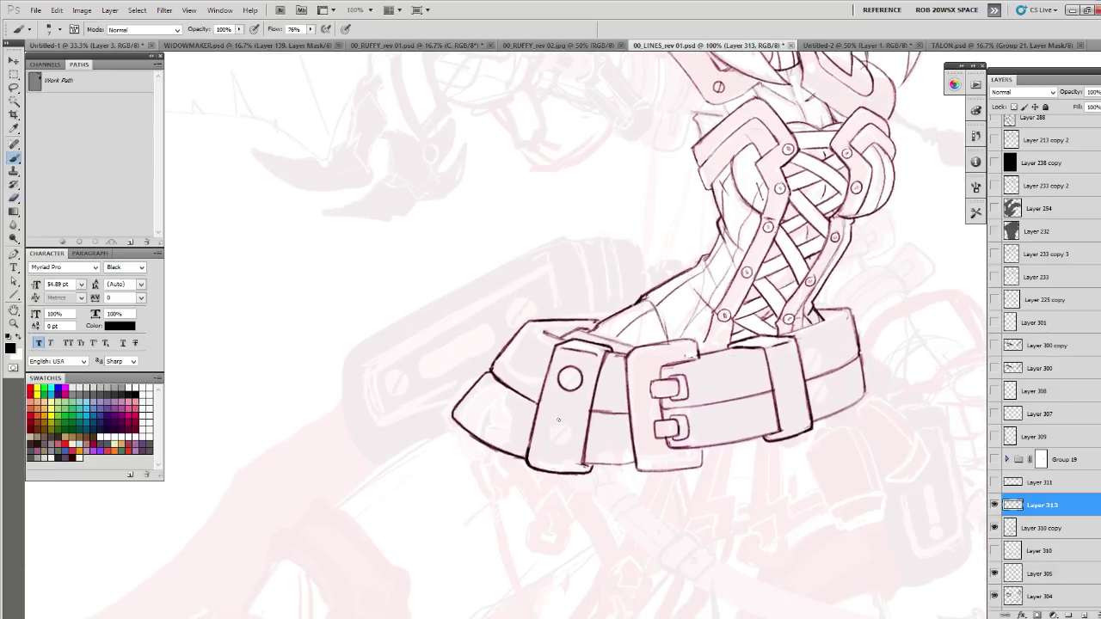
- Draw a second round screw head near the bottom of the rear loop band and add diagonal slots to both screws
{"action": "mouse_move", "coordinate": [546, 426]}
{"action": "left_mouse_down"}
{"action": "mouse_move", "coordinate": [551, 446]}
{"action": "mouse_move", "coordinate": [569, 442]}
{"action": "mouse_move", "coordinate": [550, 421]}
{"action": "mouse_move", "coordinate": [547, 441]}
{"action": "mouse_move", "coordinate": [571, 440]}
{"action": "mouse_move", "coordinate": [552, 421]}
{"action": "mouse_move", "coordinate": [545, 441]}
{"action": "left_mouse_up"}
{"action": "left_click_drag", "start_coordinate": [568, 376], "coordinate": [560, 385]}
{"action": "mouse_move", "coordinate": [579, 367]}
{"action": "left_mouse_down"}
{"action": "mouse_move", "coordinate": [561, 385]}
{"action": "mouse_move", "coordinate": [498, 382]}
{"action": "left_mouse_up"}
{"action": "mouse_move", "coordinate": [490, 423]}
{"action": "left_mouse_down"}
{"action": "mouse_move", "coordinate": [497, 396]}
{"action": "mouse_move", "coordinate": [484, 416]}
{"action": "left_mouse_up"}
{"action": "key", "text": "ctrl+z"}
{"action": "mouse_move", "coordinate": [758, 418]}
{"action": "left_mouse_down"}
{"action": "mouse_move", "coordinate": [712, 496]}
{"action": "mouse_move", "coordinate": [612, 437]}
{"action": "left_mouse_up"}
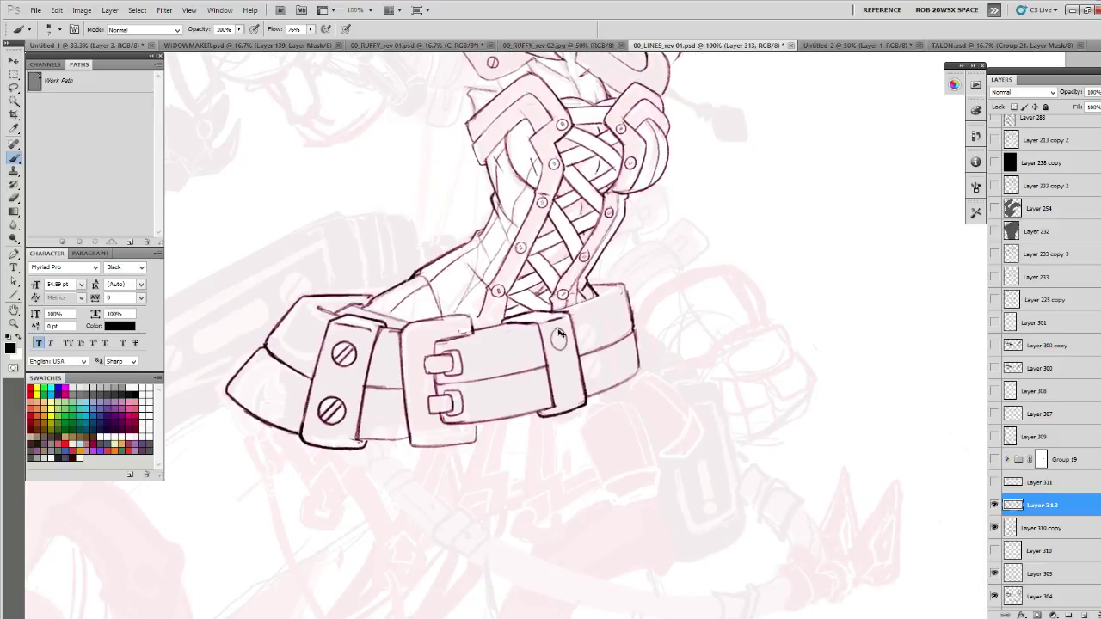
- Draw two round screw heads, one above the other, on the strap beside the belt's right end
{"action": "mouse_move", "coordinate": [557, 327]}
{"action": "left_mouse_down"}
{"action": "mouse_move", "coordinate": [553, 347]}
{"action": "mouse_move", "coordinate": [566, 330]}
{"action": "left_mouse_up"}
{"action": "key", "text": "ctrl+z"}
{"action": "scroll", "coordinate": [563, 335], "scroll_direction": "down", "scroll_amount": 1}
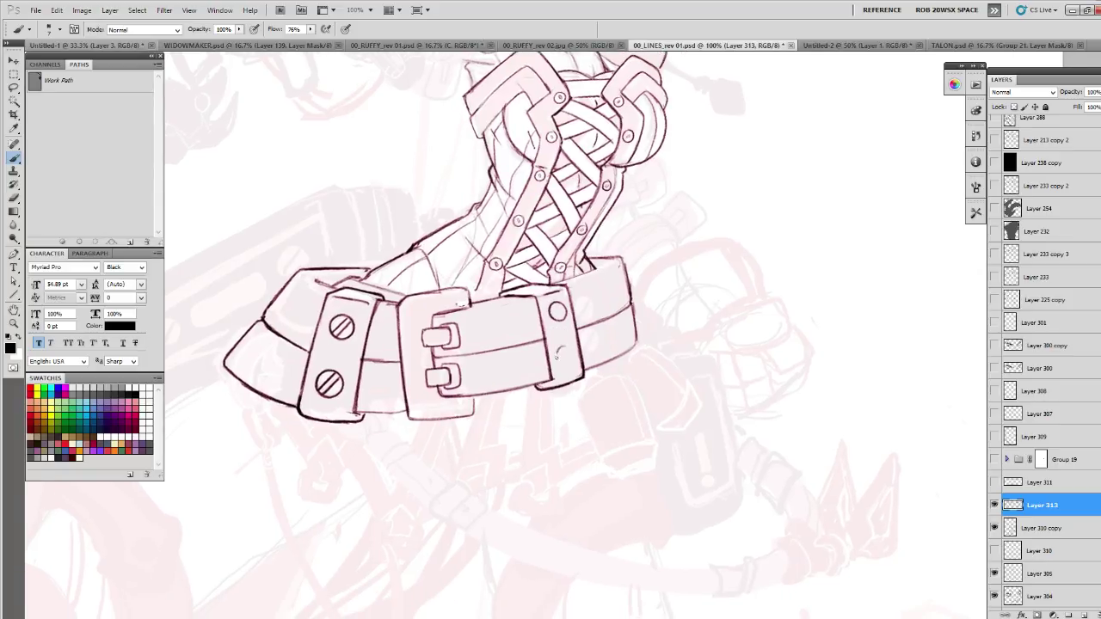
{"action": "key", "text": "ctrl+z"}
{"action": "key", "text": "e"}
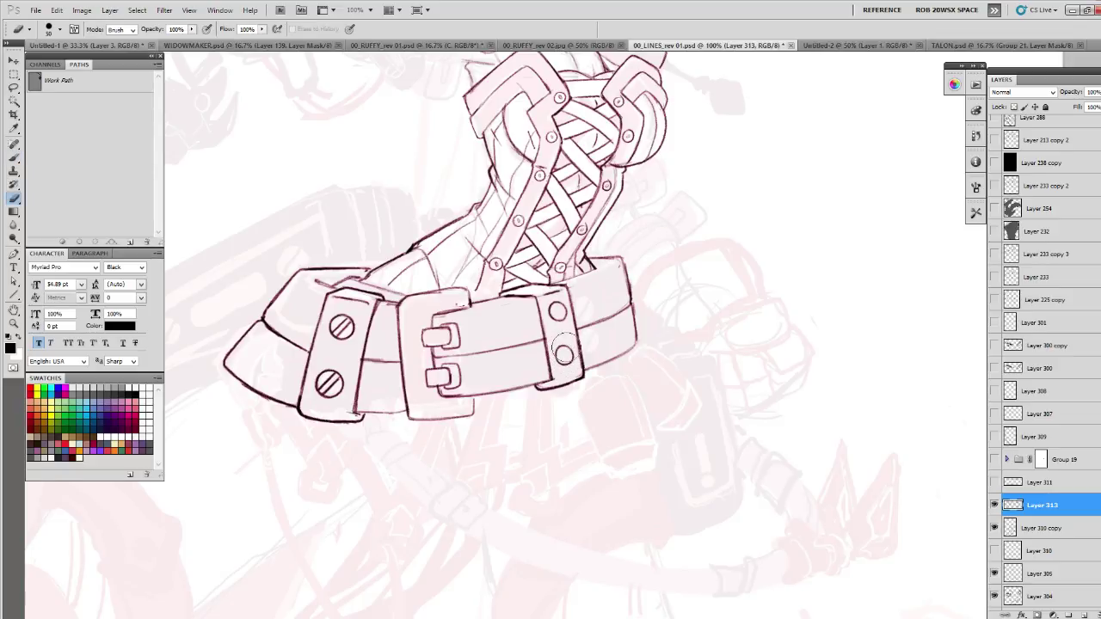
{"action": "key", "text": "b"}
{"action": "left_click_drag", "start_coordinate": [567, 305], "coordinate": [550, 360]}
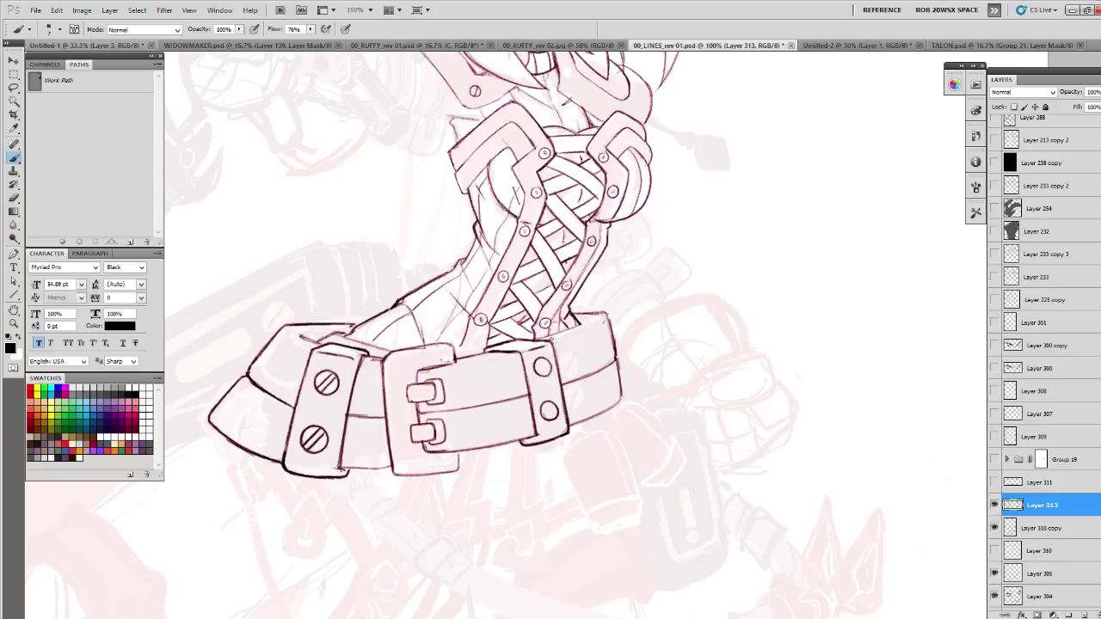
{"action": "left_click_drag", "start_coordinate": [552, 365], "coordinate": [589, 390]}
- Erase the striped slots inside the left strap's two screws and redraw each as a short slanted slot
{"action": "key", "text": "e"}
{"action": "left_click_drag", "start_coordinate": [391, 426], "coordinate": [404, 413]}
{"action": "left_click_drag", "start_coordinate": [384, 477], "coordinate": [374, 485]}
{"action": "key", "text": "b"}
{"action": "mouse_move", "coordinate": [398, 407]}
{"action": "left_mouse_down"}
{"action": "mouse_move", "coordinate": [407, 417]}
{"action": "mouse_move", "coordinate": [387, 430]}
{"action": "mouse_move", "coordinate": [404, 415]}
{"action": "left_mouse_up"}
{"action": "key", "text": "ctrl+z"}
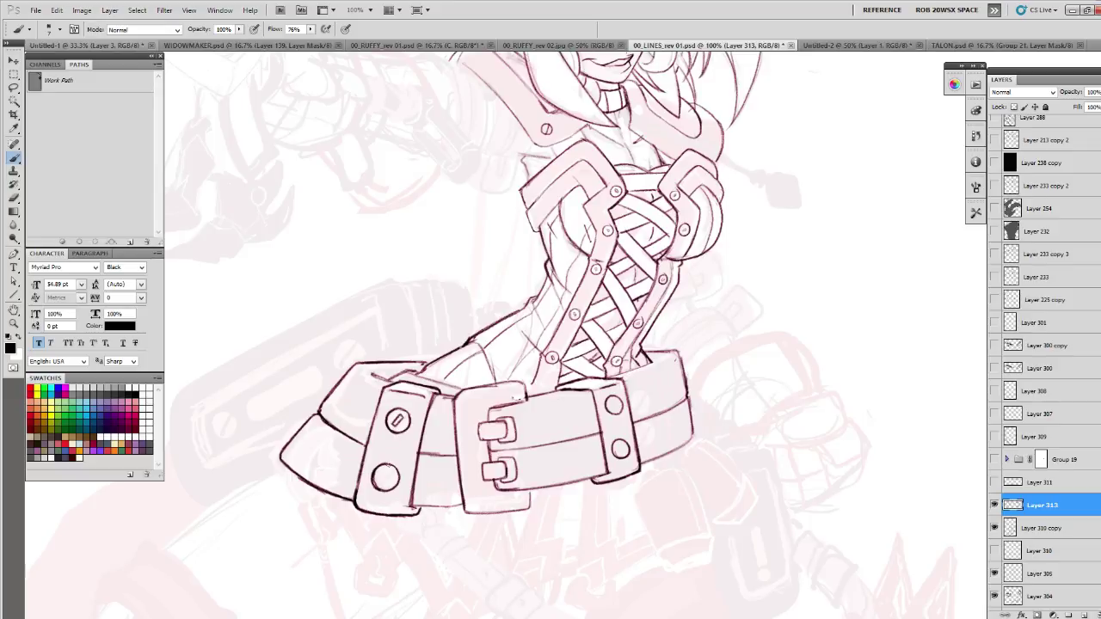
{"action": "left_click_drag", "start_coordinate": [381, 472], "coordinate": [387, 483]}
- Add matching short slots to the right strap's screws and compare the artwork with the belt layer, Layer 313, hidden and shown
{"action": "mouse_move", "coordinate": [638, 434]}
{"action": "left_mouse_down"}
{"action": "mouse_move", "coordinate": [544, 422]}
{"action": "mouse_move", "coordinate": [488, 299]}
{"action": "left_mouse_up"}
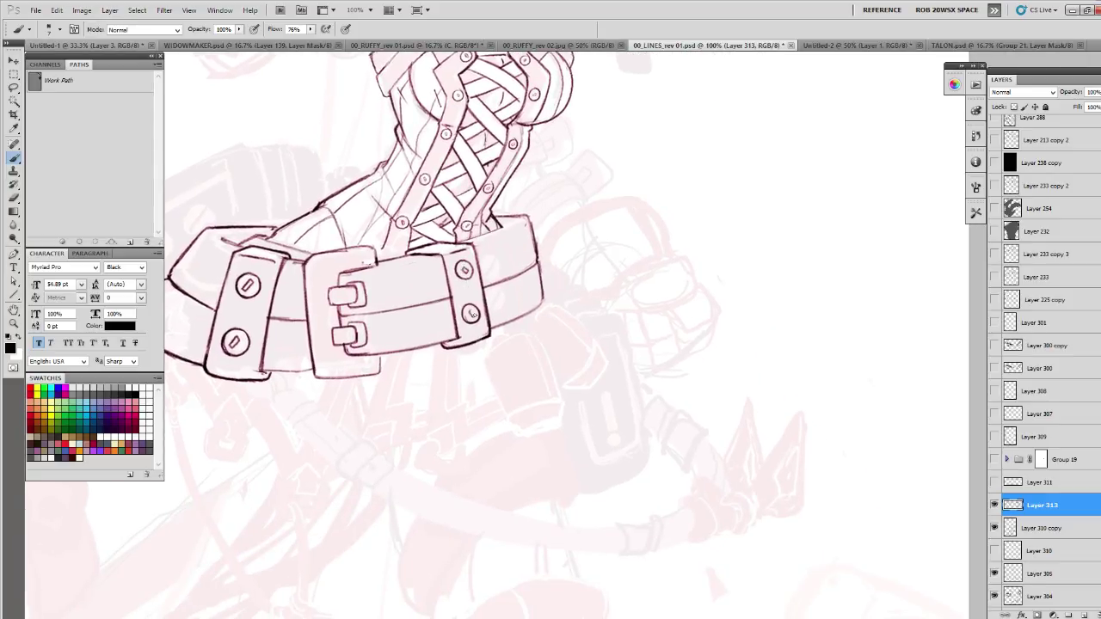
{"action": "left_click_drag", "start_coordinate": [444, 244], "coordinate": [515, 315]}
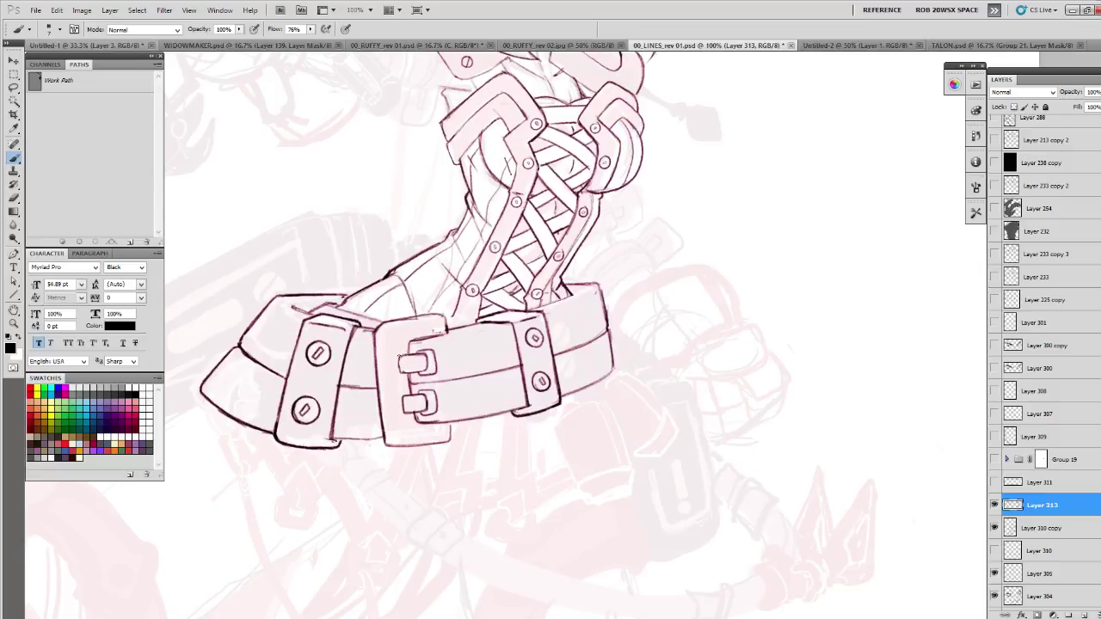
{"action": "mouse_move", "coordinate": [402, 294]}
{"action": "left_mouse_down"}
{"action": "mouse_move", "coordinate": [465, 290]}
{"action": "mouse_move", "coordinate": [458, 284]}
{"action": "mouse_move", "coordinate": [516, 246]}
{"action": "left_mouse_up"}
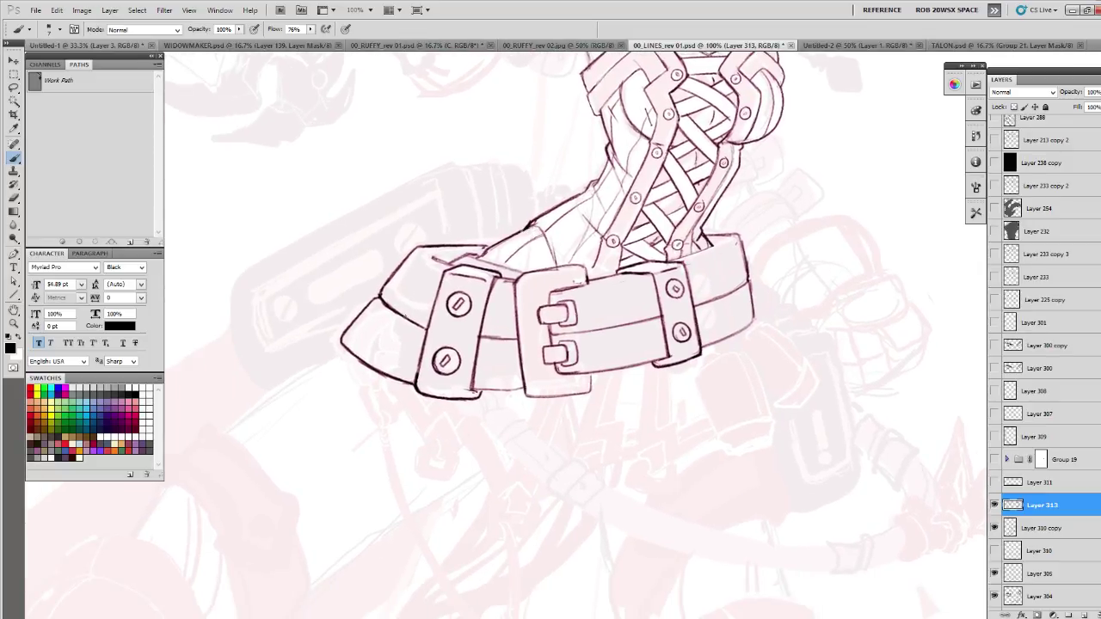
{"action": "left_click", "coordinate": [995, 505]}
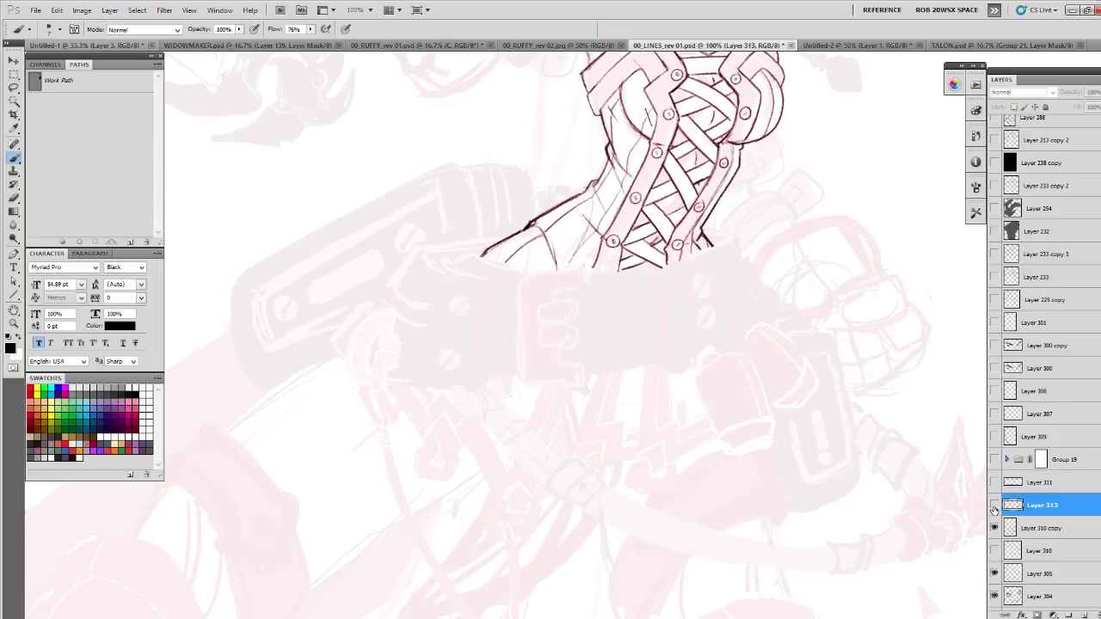
{"action": "left_click", "coordinate": [994, 504]}
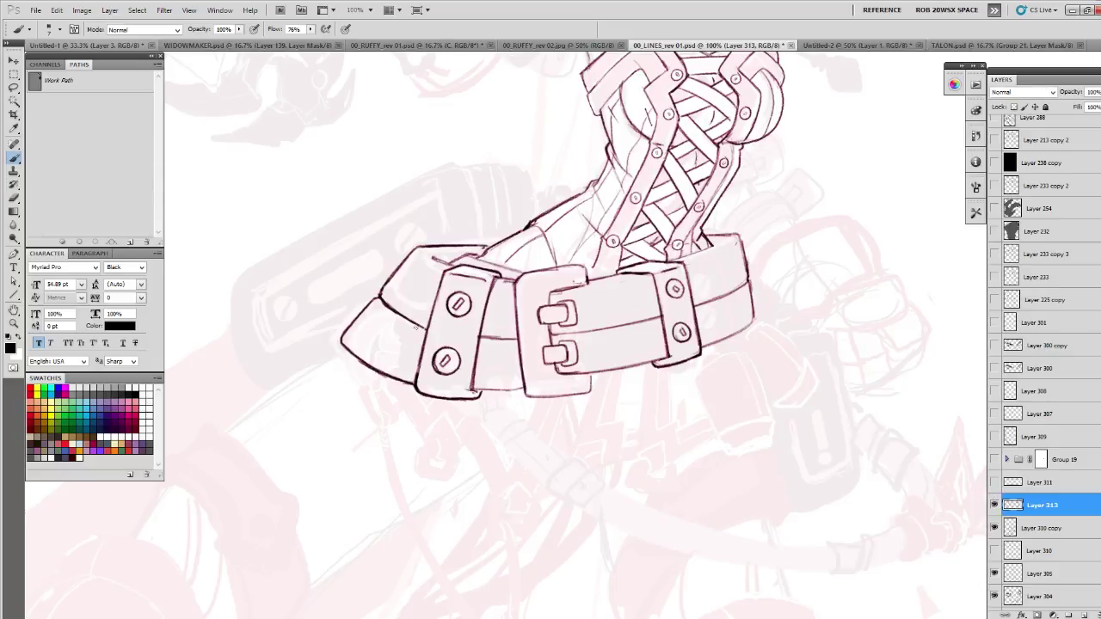
- Draw a narrow loop wrapped around the belt's lower left end and erase the lines overlapping it
{"action": "mouse_move", "coordinate": [414, 325]}
{"action": "left_mouse_down"}
{"action": "mouse_move", "coordinate": [397, 378]}
{"action": "mouse_move", "coordinate": [410, 344]}
{"action": "mouse_move", "coordinate": [369, 365]}
{"action": "left_mouse_up"}
{"action": "mouse_move", "coordinate": [398, 311]}
{"action": "left_mouse_down"}
{"action": "mouse_move", "coordinate": [366, 368]}
{"action": "mouse_move", "coordinate": [389, 385]}
{"action": "mouse_move", "coordinate": [371, 376]}
{"action": "mouse_move", "coordinate": [397, 308]}
{"action": "mouse_move", "coordinate": [419, 318]}
{"action": "mouse_move", "coordinate": [416, 327]}
{"action": "mouse_move", "coordinate": [394, 310]}
{"action": "mouse_move", "coordinate": [414, 323]}
{"action": "mouse_move", "coordinate": [397, 309]}
{"action": "mouse_move", "coordinate": [375, 360]}
{"action": "mouse_move", "coordinate": [383, 380]}
{"action": "mouse_move", "coordinate": [394, 335]}
{"action": "mouse_move", "coordinate": [408, 318]}
{"action": "mouse_move", "coordinate": [395, 377]}
{"action": "mouse_move", "coordinate": [418, 325]}
{"action": "mouse_move", "coordinate": [392, 309]}
{"action": "mouse_move", "coordinate": [371, 363]}
{"action": "mouse_move", "coordinate": [398, 307]}
{"action": "mouse_move", "coordinate": [426, 309]}
{"action": "mouse_move", "coordinate": [428, 339]}
{"action": "left_mouse_up"}
{"action": "key", "text": "e"}
{"action": "key", "text": "b"}
{"action": "key", "text": "e"}
{"action": "key", "text": "b"}
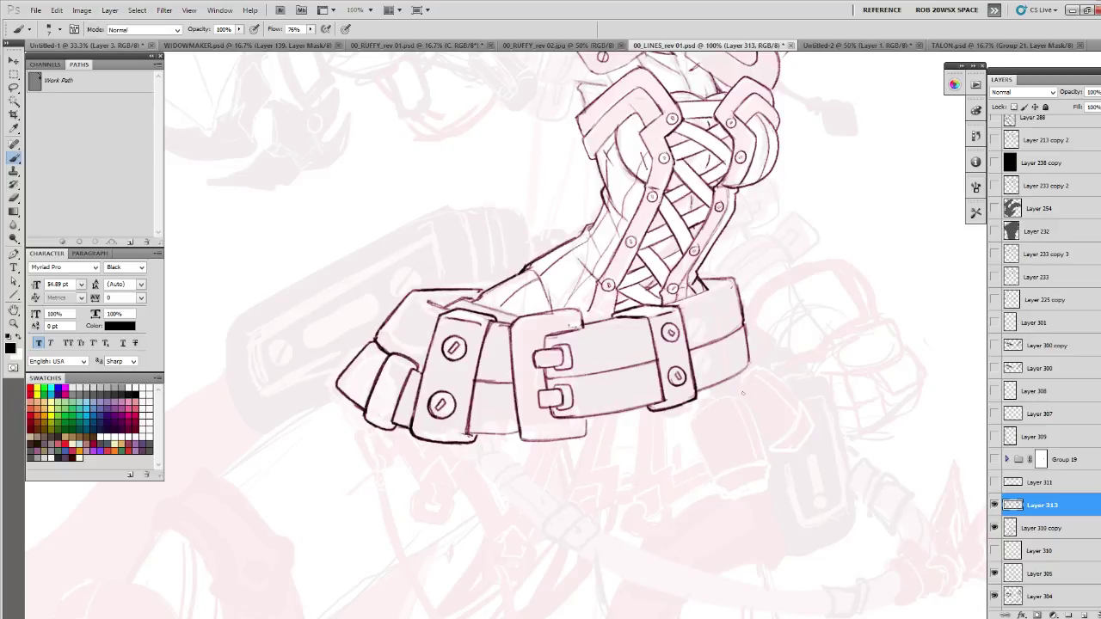
- Draw the outline of a tapered canister hanging below the belt's right strap, undoing and redrawing the initial strokes
{"action": "mouse_move", "coordinate": [749, 405]}
{"action": "left_mouse_down"}
{"action": "mouse_move", "coordinate": [742, 451]}
{"action": "mouse_move", "coordinate": [724, 474]}
{"action": "mouse_move", "coordinate": [705, 439]}
{"action": "mouse_move", "coordinate": [719, 456]}
{"action": "mouse_move", "coordinate": [603, 379]}
{"action": "left_mouse_up"}
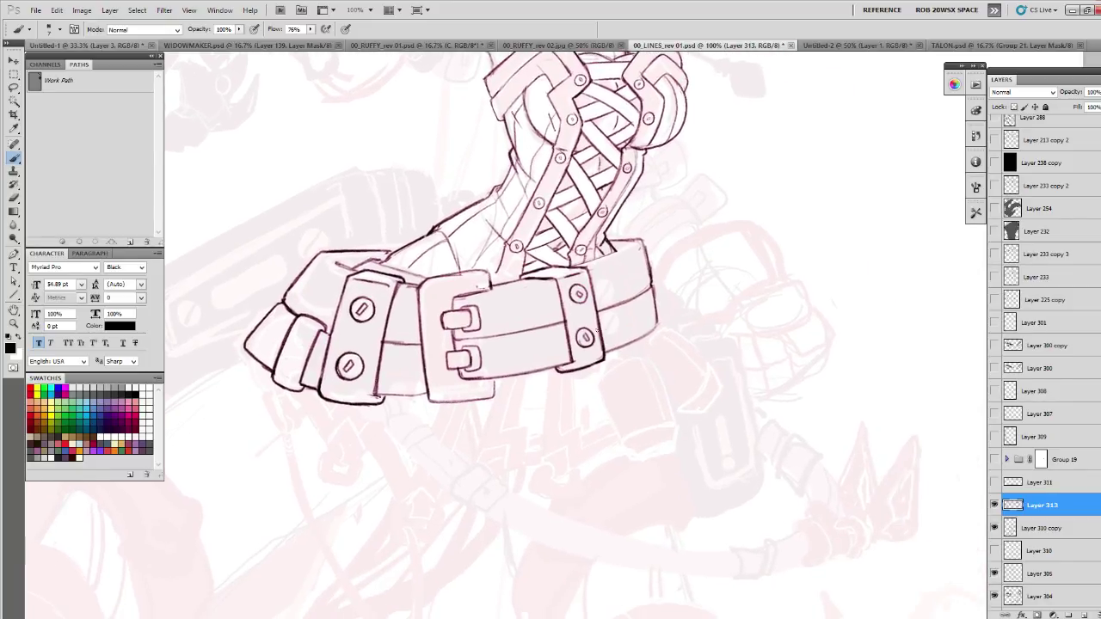
{"action": "left_click_drag", "start_coordinate": [610, 336], "coordinate": [608, 331]}
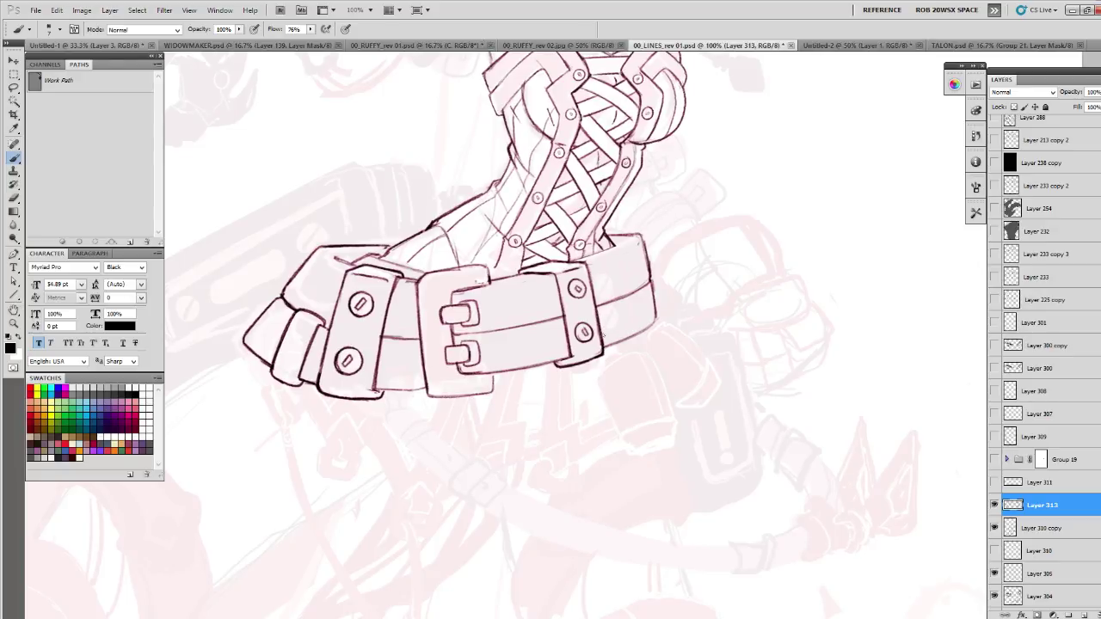
{"action": "mouse_move", "coordinate": [602, 335]}
{"action": "left_mouse_down"}
{"action": "mouse_move", "coordinate": [623, 354]}
{"action": "mouse_move", "coordinate": [605, 337]}
{"action": "mouse_move", "coordinate": [616, 326]}
{"action": "mouse_move", "coordinate": [626, 356]}
{"action": "mouse_move", "coordinate": [604, 335]}
{"action": "mouse_move", "coordinate": [602, 364]}
{"action": "mouse_move", "coordinate": [637, 311]}
{"action": "mouse_move", "coordinate": [577, 335]}
{"action": "mouse_move", "coordinate": [593, 393]}
{"action": "left_mouse_up"}
{"action": "key", "text": "ctrl+alt+z"}
{"action": "key", "text": "ctrl+alt+z"}
{"action": "mouse_move", "coordinate": [576, 351]}
{"action": "left_mouse_down"}
{"action": "mouse_move", "coordinate": [609, 410]}
{"action": "mouse_move", "coordinate": [602, 390]}
{"action": "mouse_move", "coordinate": [657, 376]}
{"action": "left_mouse_up"}
{"action": "mouse_move", "coordinate": [595, 391]}
{"action": "left_mouse_down"}
{"action": "mouse_move", "coordinate": [612, 413]}
{"action": "mouse_move", "coordinate": [661, 399]}
{"action": "mouse_move", "coordinate": [642, 400]}
{"action": "mouse_move", "coordinate": [657, 398]}
{"action": "mouse_move", "coordinate": [647, 377]}
{"action": "left_mouse_up"}
{"action": "left_click_drag", "start_coordinate": [622, 319], "coordinate": [645, 378]}
{"action": "left_click_drag", "start_coordinate": [560, 340], "coordinate": [581, 400]}
{"action": "key", "text": "e"}
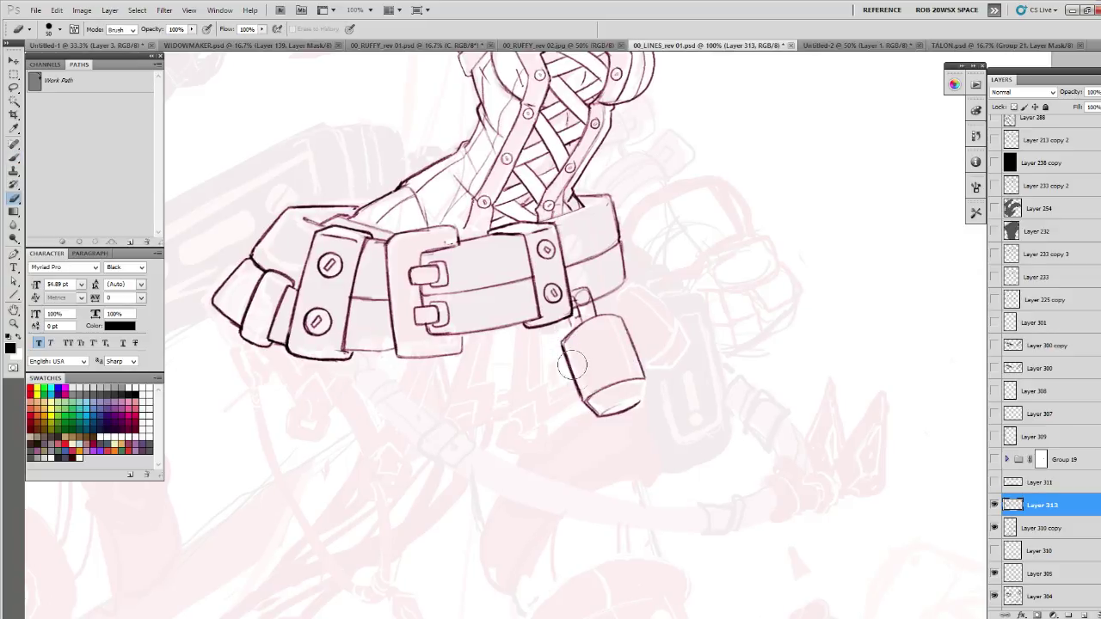
- Draw the clip with a round hole joining the canister to the belt and clean up the overlapping lines
{"action": "key", "text": "b"}
{"action": "mouse_move", "coordinate": [570, 318]}
{"action": "left_mouse_down"}
{"action": "mouse_move", "coordinate": [565, 333]}
{"action": "mouse_move", "coordinate": [594, 293]}
{"action": "mouse_move", "coordinate": [585, 313]}
{"action": "mouse_move", "coordinate": [595, 334]}
{"action": "mouse_move", "coordinate": [580, 326]}
{"action": "left_mouse_up"}
{"action": "key", "text": "e"}
{"action": "key", "text": "b"}
{"action": "key", "text": "e"}
{"action": "key", "text": "b"}
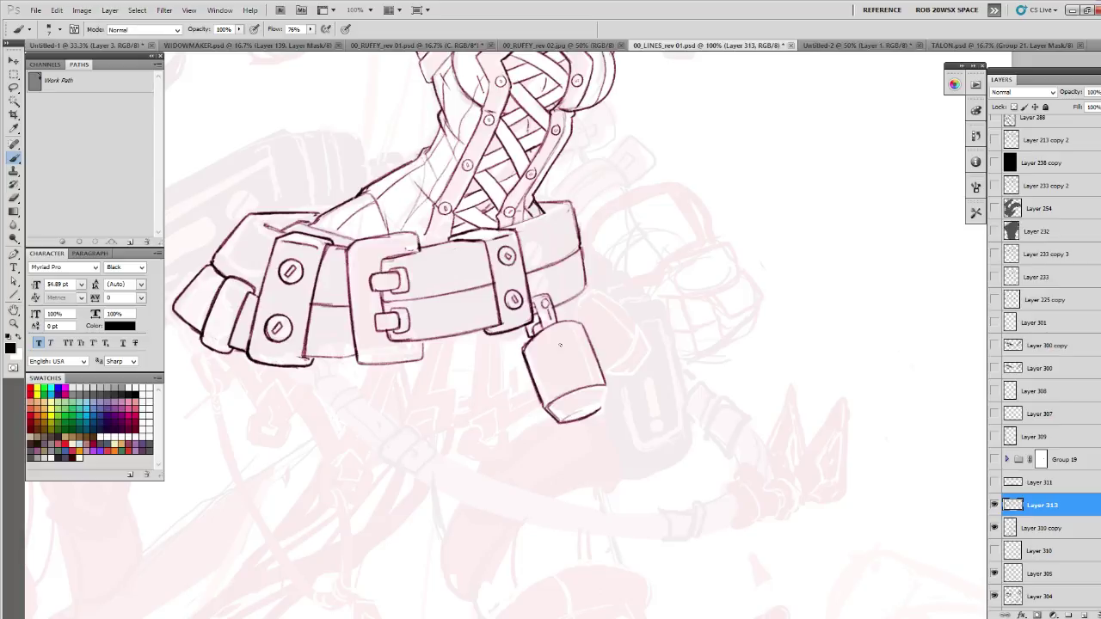
{"action": "mouse_move", "coordinate": [598, 316]}
{"action": "left_mouse_down"}
{"action": "mouse_move", "coordinate": [588, 344]}
{"action": "mouse_move", "coordinate": [570, 322]}
{"action": "mouse_move", "coordinate": [529, 325]}
{"action": "left_mouse_up"}
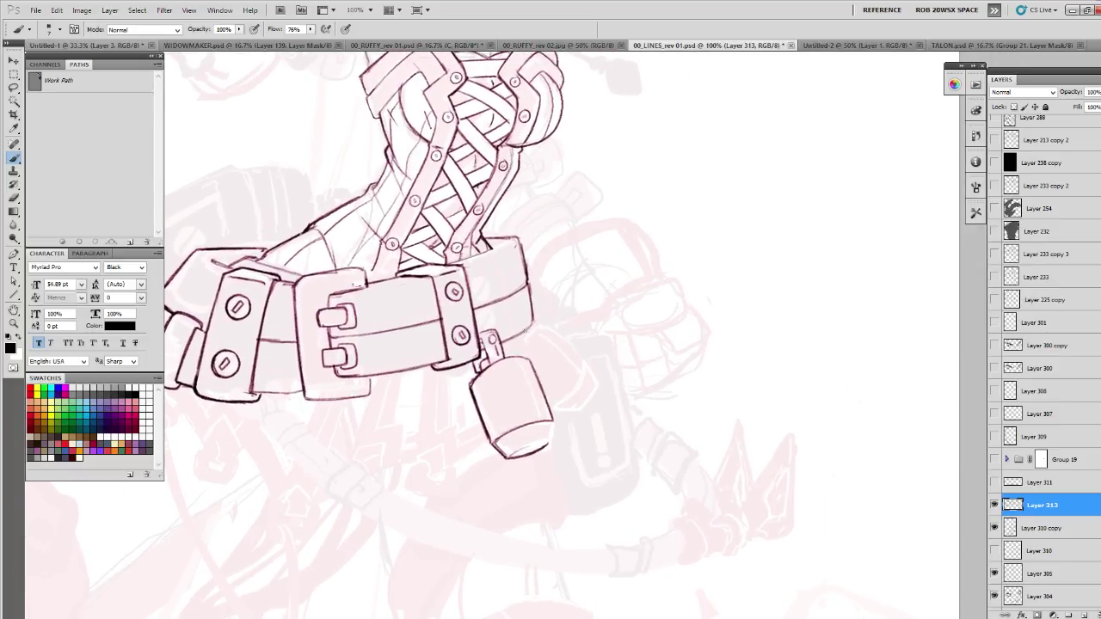
{"action": "key", "text": "e"}
{"action": "mouse_move", "coordinate": [482, 370]}
{"action": "left_mouse_down"}
{"action": "mouse_move", "coordinate": [471, 382]}
{"action": "mouse_move", "coordinate": [507, 359]}
{"action": "mouse_move", "coordinate": [526, 364]}
{"action": "mouse_move", "coordinate": [478, 371]}
{"action": "mouse_move", "coordinate": [507, 354]}
{"action": "mouse_move", "coordinate": [412, 366]}
{"action": "mouse_move", "coordinate": [436, 361]}
{"action": "mouse_move", "coordinate": [483, 293]}
{"action": "mouse_move", "coordinate": [448, 315]}
{"action": "mouse_move", "coordinate": [441, 336]}
{"action": "left_mouse_up"}
{"action": "key", "text": "b"}
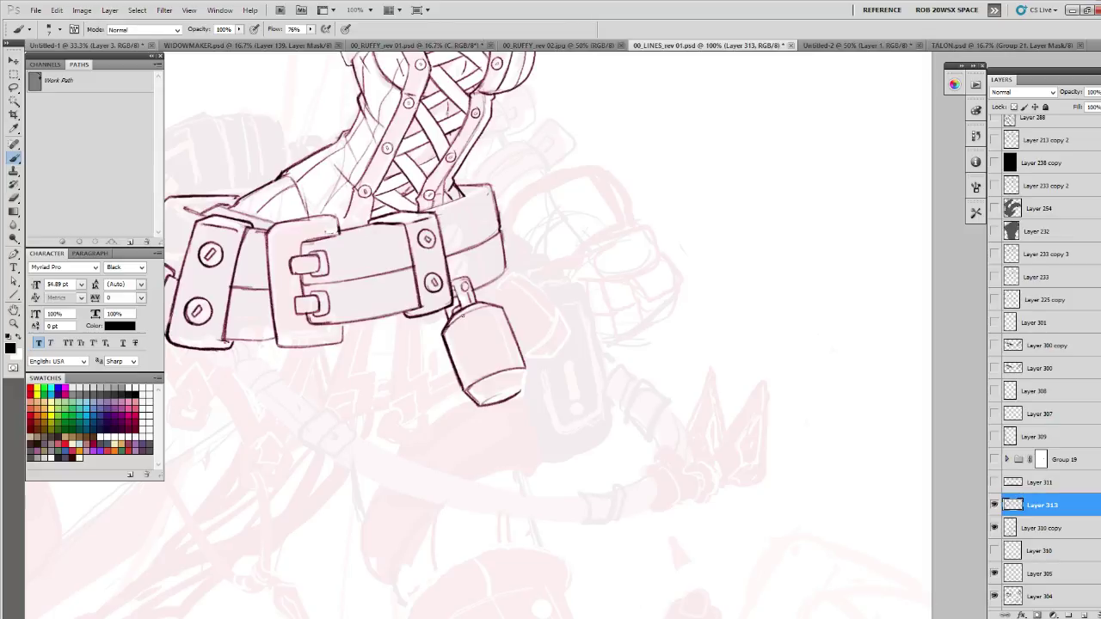
- Draw long narrow slots along both sides of the canister and an oval opening on its lower end
{"action": "mouse_move", "coordinate": [453, 340]}
{"action": "left_mouse_down"}
{"action": "mouse_move", "coordinate": [466, 372]}
{"action": "mouse_move", "coordinate": [465, 356]}
{"action": "left_mouse_up"}
{"action": "left_click_drag", "start_coordinate": [494, 313], "coordinate": [512, 365]}
{"action": "mouse_move", "coordinate": [506, 350]}
{"action": "left_mouse_down"}
{"action": "mouse_move", "coordinate": [494, 318]}
{"action": "mouse_move", "coordinate": [512, 362]}
{"action": "left_mouse_up"}
{"action": "left_click_drag", "start_coordinate": [509, 336], "coordinate": [496, 278]}
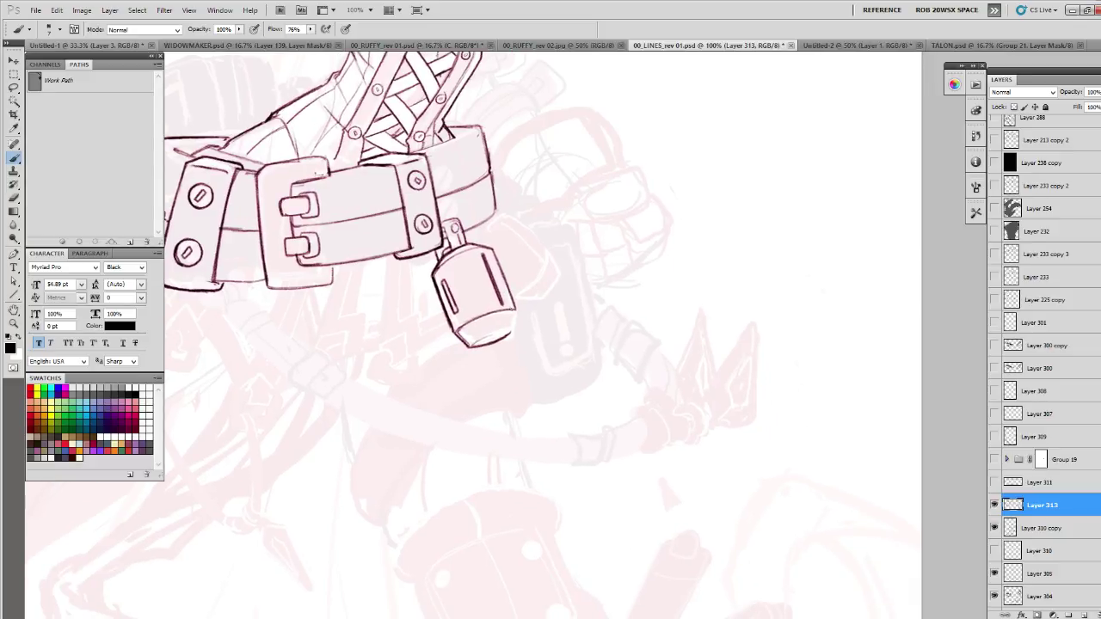
{"action": "mouse_move", "coordinate": [514, 316]}
{"action": "left_mouse_down"}
{"action": "mouse_move", "coordinate": [509, 332]}
{"action": "mouse_move", "coordinate": [572, 300]}
{"action": "mouse_move", "coordinate": [656, 372]}
{"action": "mouse_move", "coordinate": [621, 384]}
{"action": "mouse_move", "coordinate": [644, 381]}
{"action": "mouse_move", "coordinate": [547, 457]}
{"action": "left_mouse_up"}
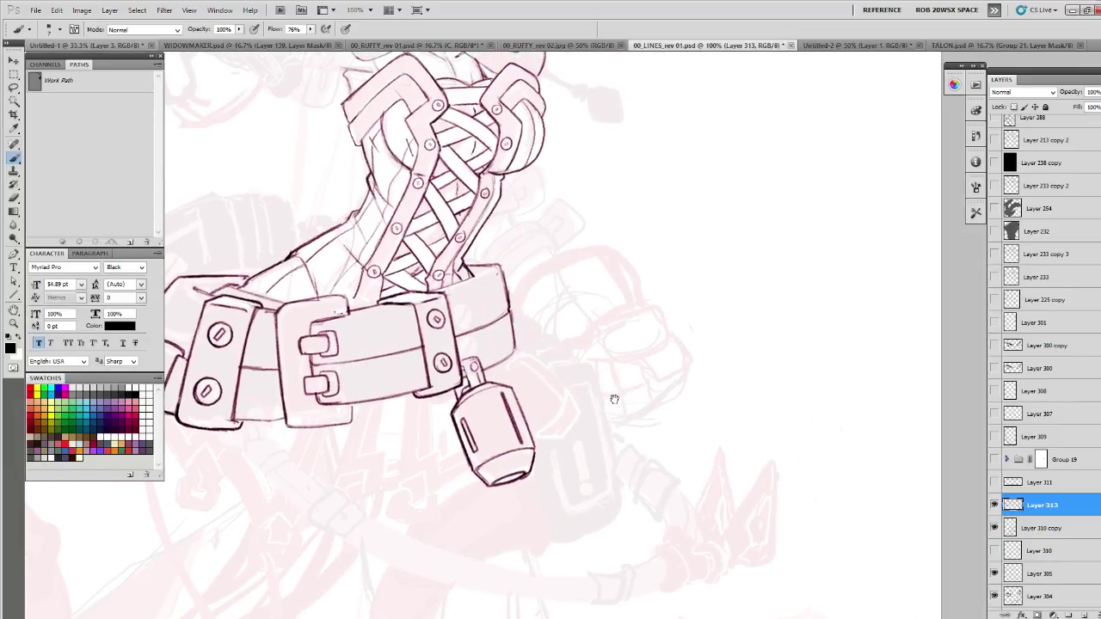
{"action": "left_click_drag", "start_coordinate": [602, 399], "coordinate": [577, 393]}
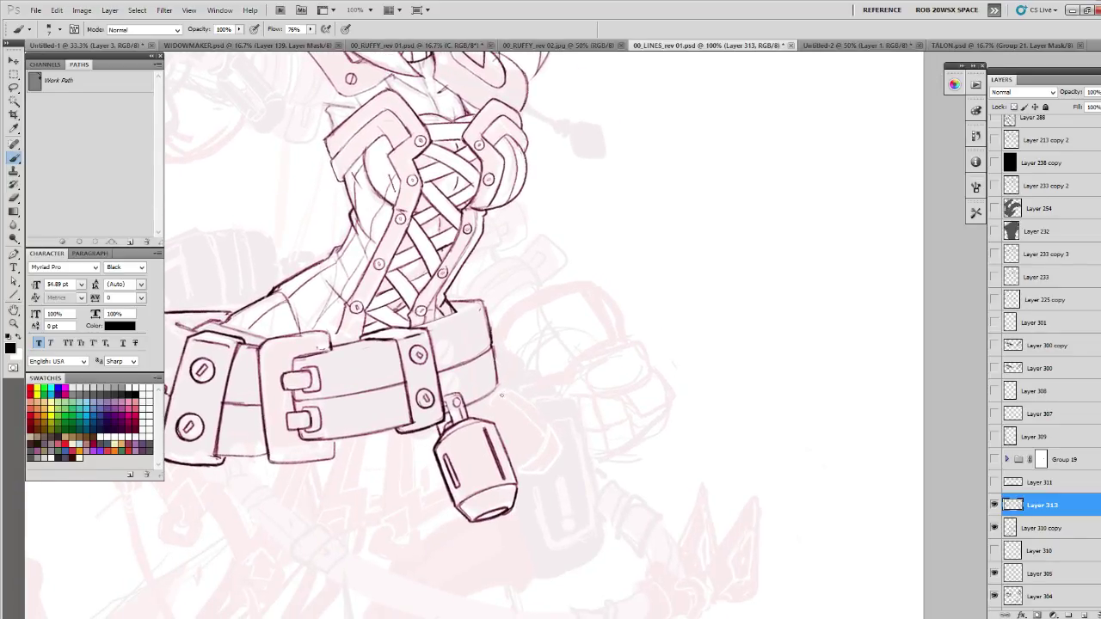
- Create a new layer above Layer 313 and draw a second canister with its clip, tucked behind the first
{"action": "left_click", "coordinate": [1066, 613]}
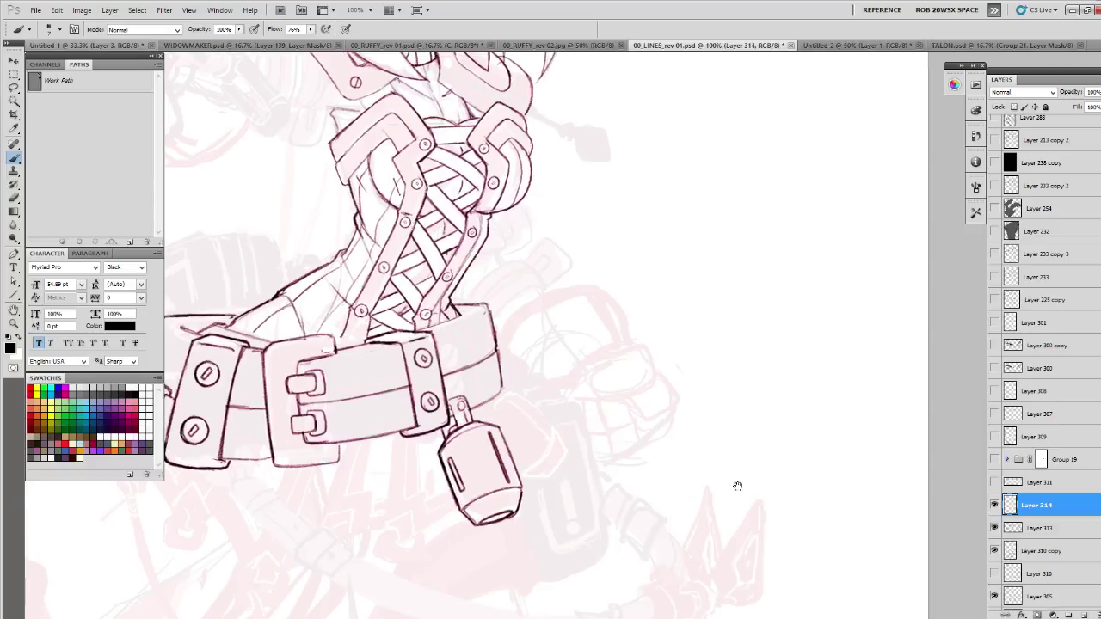
{"action": "left_click_drag", "start_coordinate": [609, 456], "coordinate": [633, 467]}
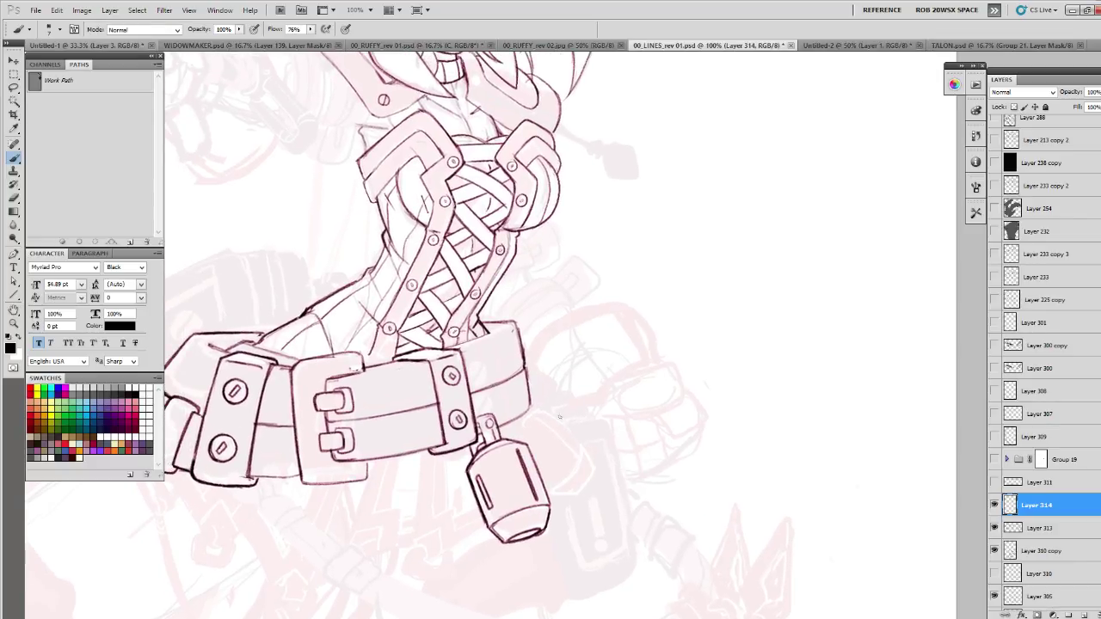
{"action": "mouse_move", "coordinate": [591, 471]}
{"action": "left_mouse_down"}
{"action": "mouse_move", "coordinate": [403, 388]}
{"action": "mouse_move", "coordinate": [536, 360]}
{"action": "mouse_move", "coordinate": [544, 400]}
{"action": "mouse_move", "coordinate": [510, 433]}
{"action": "left_mouse_up"}
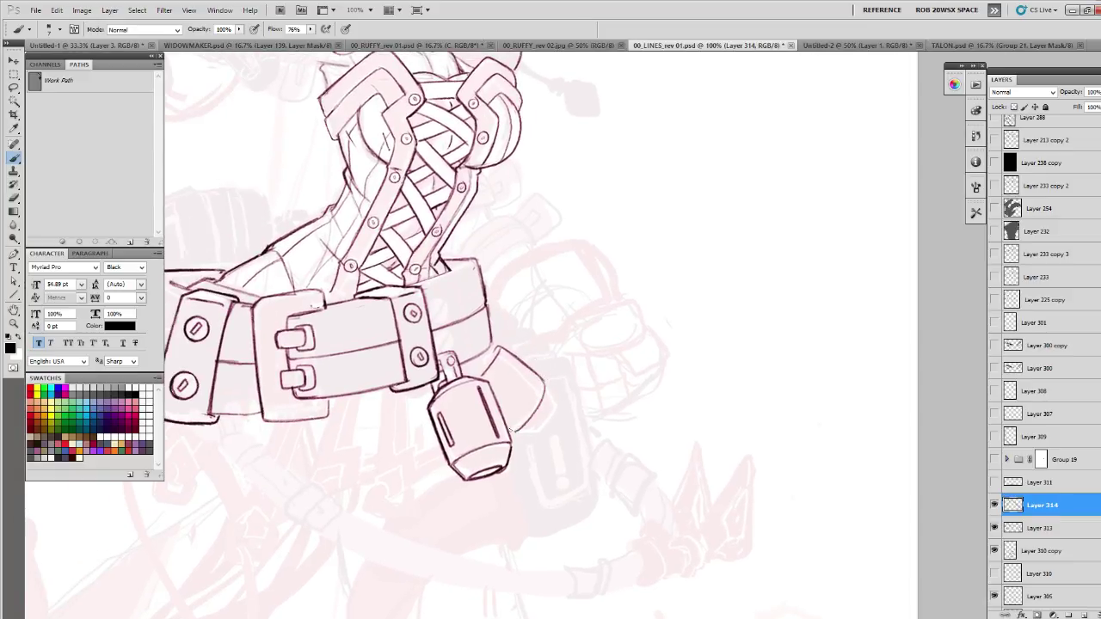
{"action": "left_click_drag", "start_coordinate": [539, 380], "coordinate": [406, 379]}
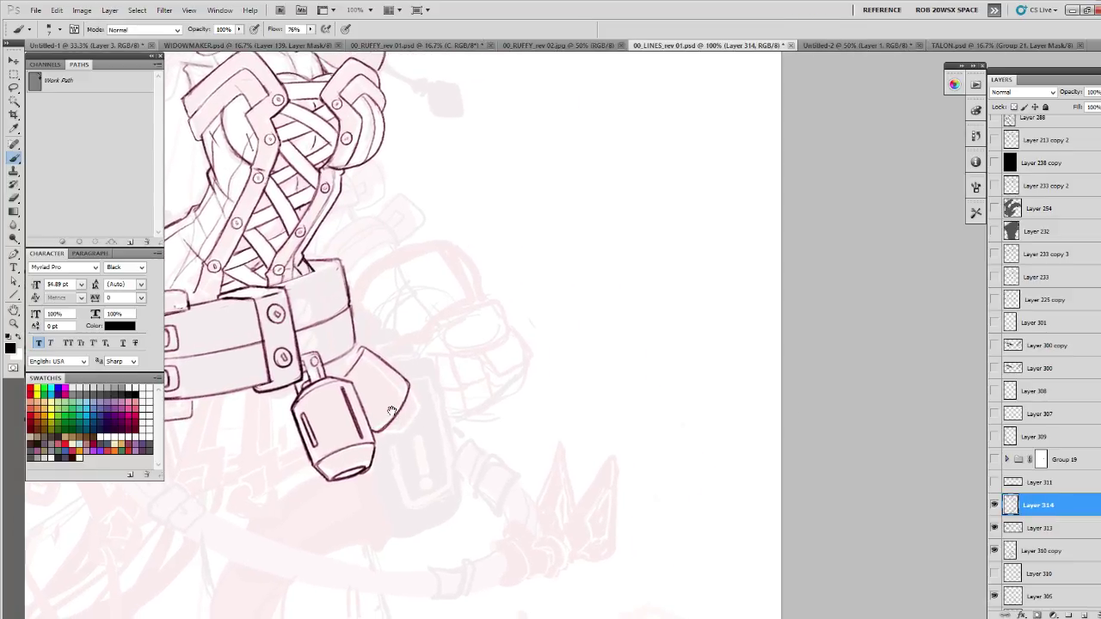
{"action": "mouse_move", "coordinate": [378, 431]}
{"action": "left_mouse_down"}
{"action": "mouse_move", "coordinate": [412, 424]}
{"action": "mouse_move", "coordinate": [383, 432]}
{"action": "mouse_move", "coordinate": [406, 384]}
{"action": "mouse_move", "coordinate": [517, 394]}
{"action": "mouse_move", "coordinate": [548, 415]}
{"action": "left_mouse_up"}
{"action": "mouse_move", "coordinate": [471, 430]}
{"action": "left_mouse_down"}
{"action": "mouse_move", "coordinate": [505, 407]}
{"action": "mouse_move", "coordinate": [478, 411]}
{"action": "mouse_move", "coordinate": [475, 399]}
{"action": "mouse_move", "coordinate": [486, 405]}
{"action": "mouse_move", "coordinate": [478, 393]}
{"action": "mouse_move", "coordinate": [459, 409]}
{"action": "mouse_move", "coordinate": [464, 420]}
{"action": "left_mouse_up"}
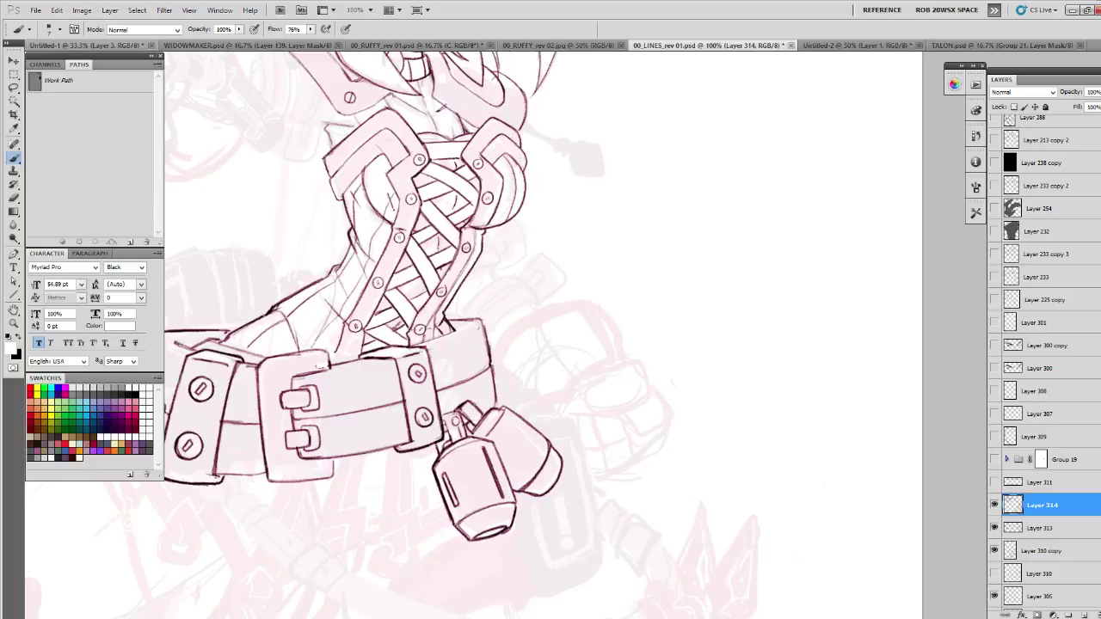
- Detail the second canister with a long slot, holes in its clip and a small round knob beside the first canister
{"action": "key", "text": "x"}
{"action": "key", "text": "x"}
{"action": "key", "text": "x"}
{"action": "left_click_drag", "start_coordinate": [524, 432], "coordinate": [402, 366]}
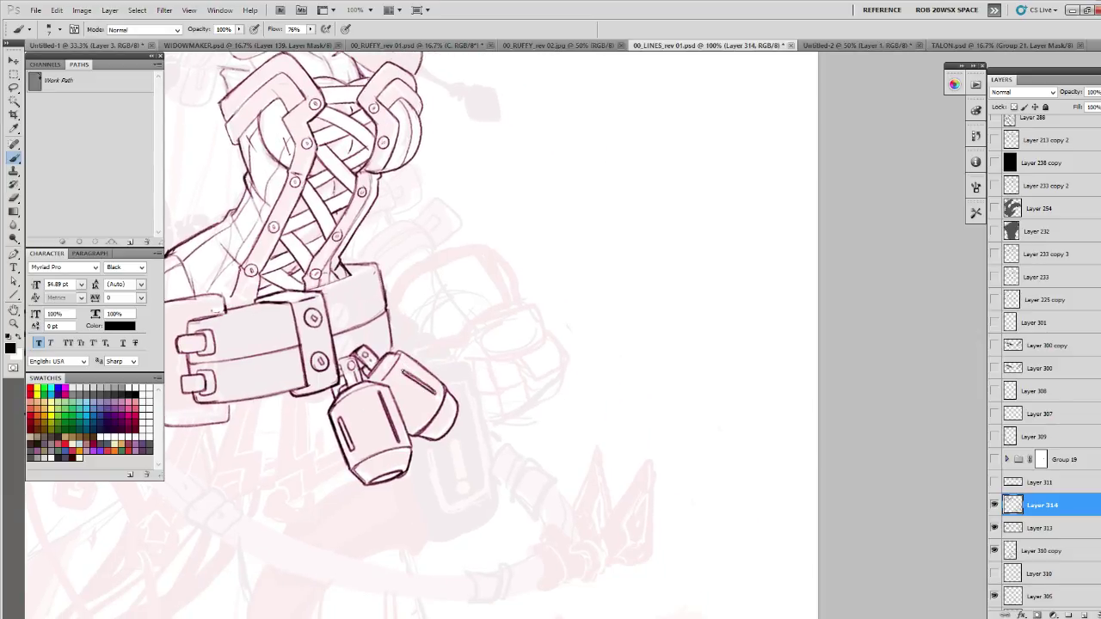
{"action": "left_click_drag", "start_coordinate": [398, 354], "coordinate": [392, 312]}
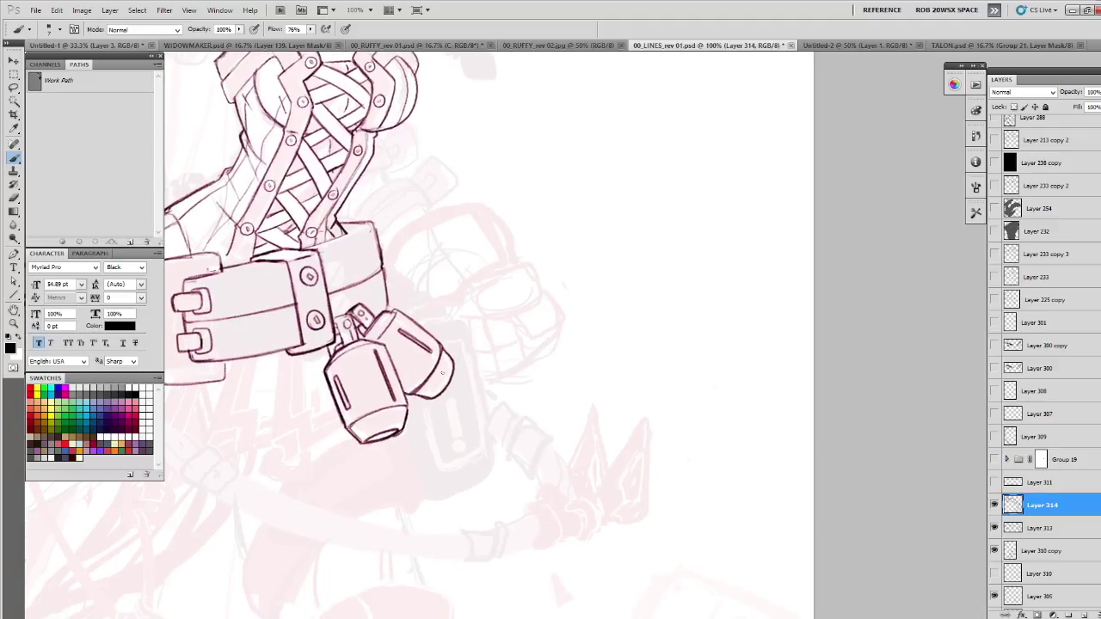
{"action": "mouse_move", "coordinate": [417, 359]}
{"action": "left_mouse_down"}
{"action": "mouse_move", "coordinate": [447, 389]}
{"action": "mouse_move", "coordinate": [429, 410]}
{"action": "mouse_move", "coordinate": [439, 400]}
{"action": "left_mouse_up"}
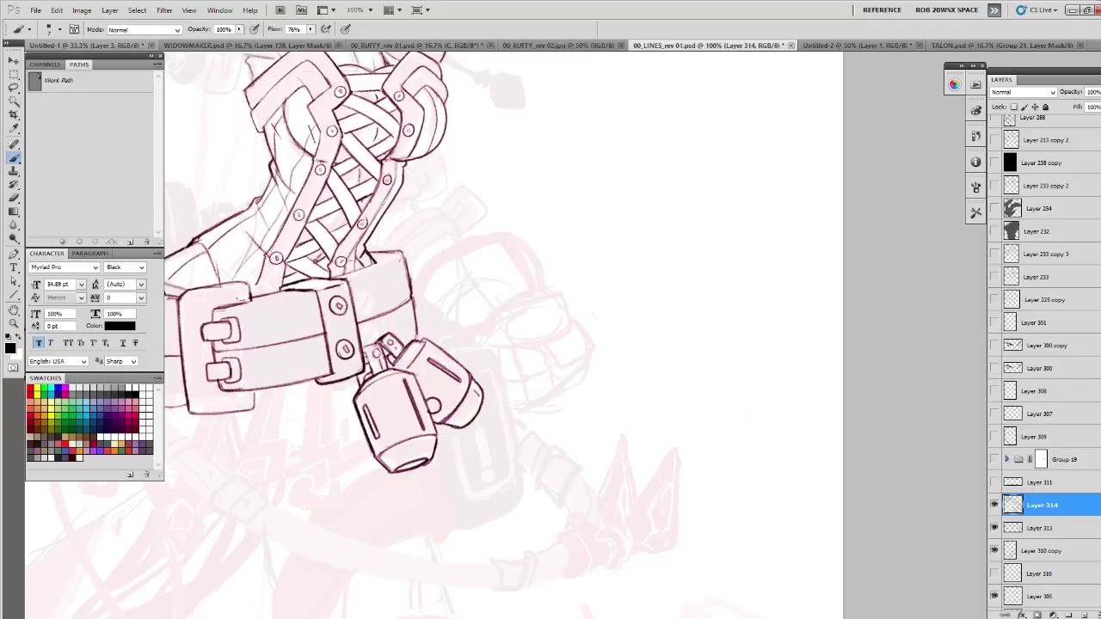
- Retouch the belt outline around its left corner on Layer 314, alternating white and black brush strokes
{"action": "mouse_move", "coordinate": [439, 215]}
{"action": "left_mouse_down"}
{"action": "mouse_move", "coordinate": [459, 295]}
{"action": "mouse_move", "coordinate": [545, 350]}
{"action": "mouse_move", "coordinate": [612, 245]}
{"action": "left_mouse_up"}
{"action": "key", "text": "x"}
{"action": "mouse_move", "coordinate": [239, 370]}
{"action": "left_mouse_down"}
{"action": "mouse_move", "coordinate": [245, 384]}
{"action": "mouse_move", "coordinate": [237, 368]}
{"action": "left_mouse_up"}
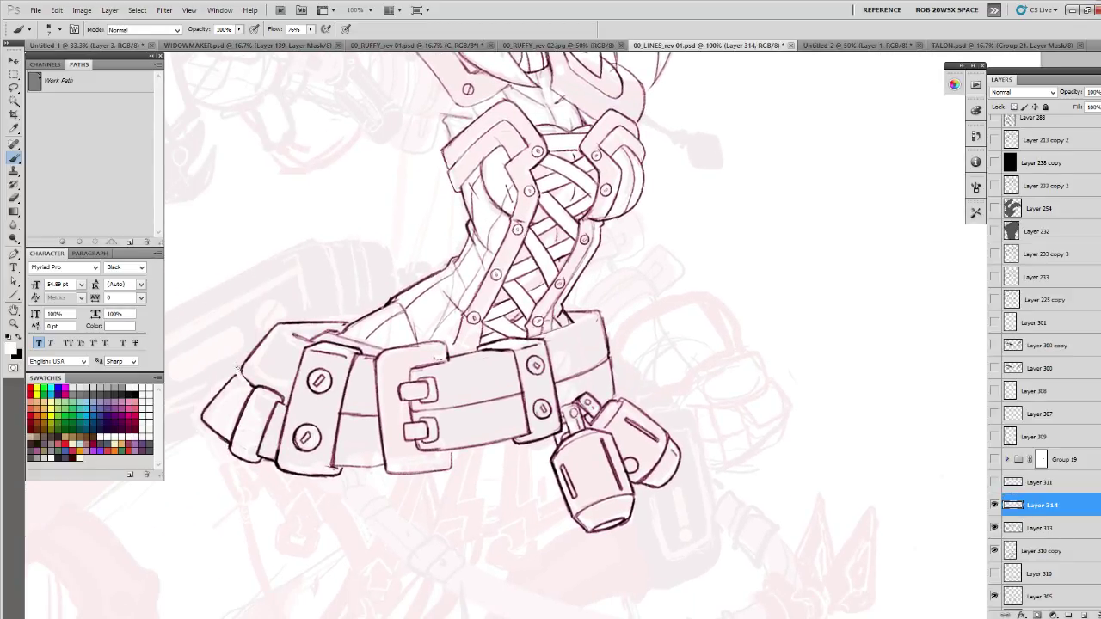
{"action": "key", "text": "x"}
{"action": "key", "text": "x"}
{"action": "key", "text": "x"}
{"action": "mouse_move", "coordinate": [606, 321]}
{"action": "left_mouse_down"}
{"action": "mouse_move", "coordinate": [641, 394]}
{"action": "mouse_move", "coordinate": [632, 383]}
{"action": "mouse_move", "coordinate": [586, 397]}
{"action": "left_mouse_up"}
{"action": "key", "text": "x"}
{"action": "key", "text": "x"}
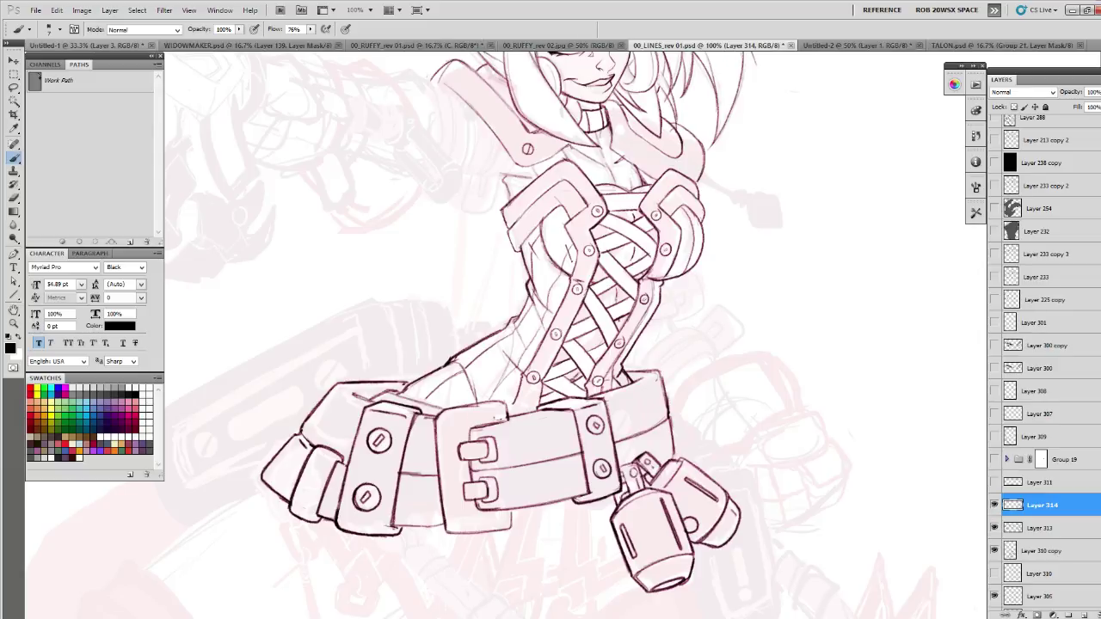
{"action": "left_click_drag", "start_coordinate": [590, 440], "coordinate": [653, 404]}
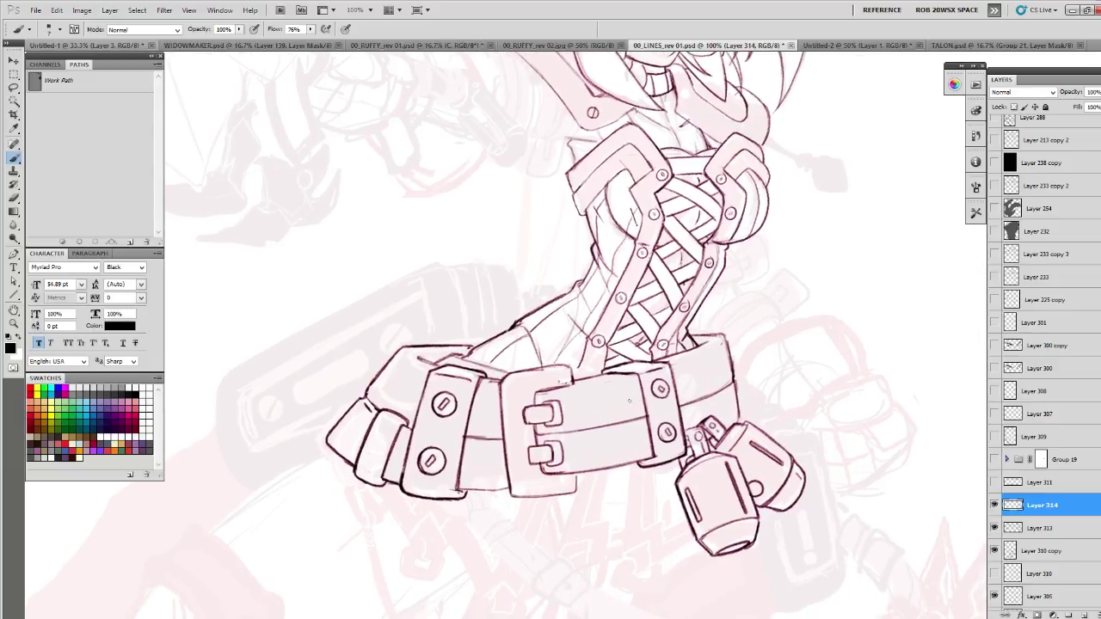
{"action": "left_click_drag", "start_coordinate": [585, 411], "coordinate": [653, 366]}
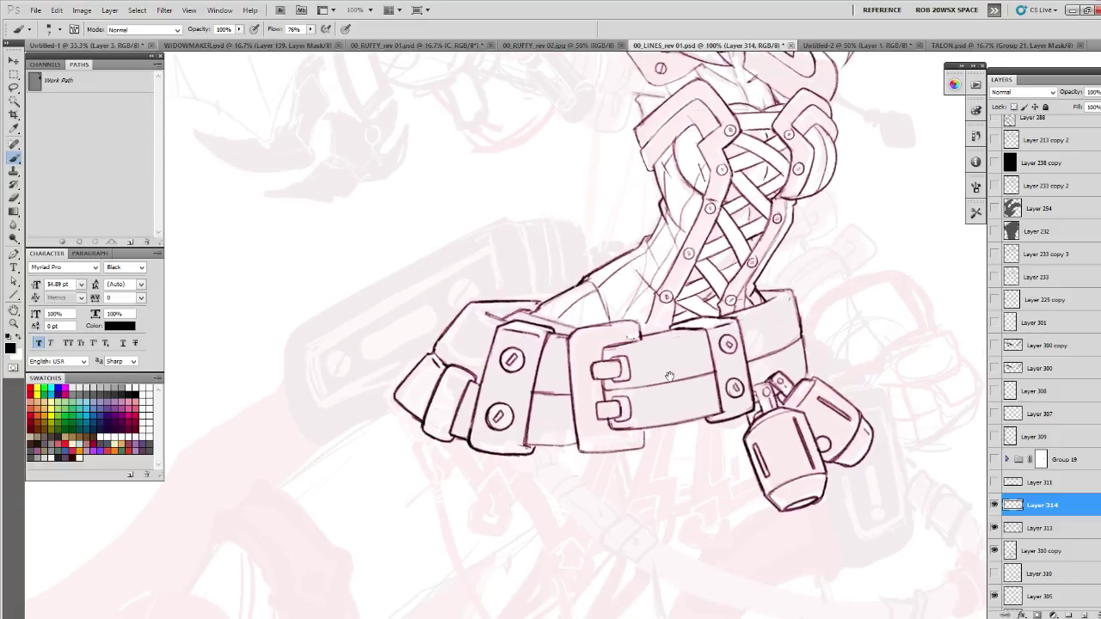
{"action": "left_click_drag", "start_coordinate": [759, 502], "coordinate": [661, 398]}
{"action": "left_click_drag", "start_coordinate": [818, 487], "coordinate": [782, 444]}
{"action": "left_click", "coordinate": [1086, 617]}
{"action": "key", "text": "ctrl+z"}
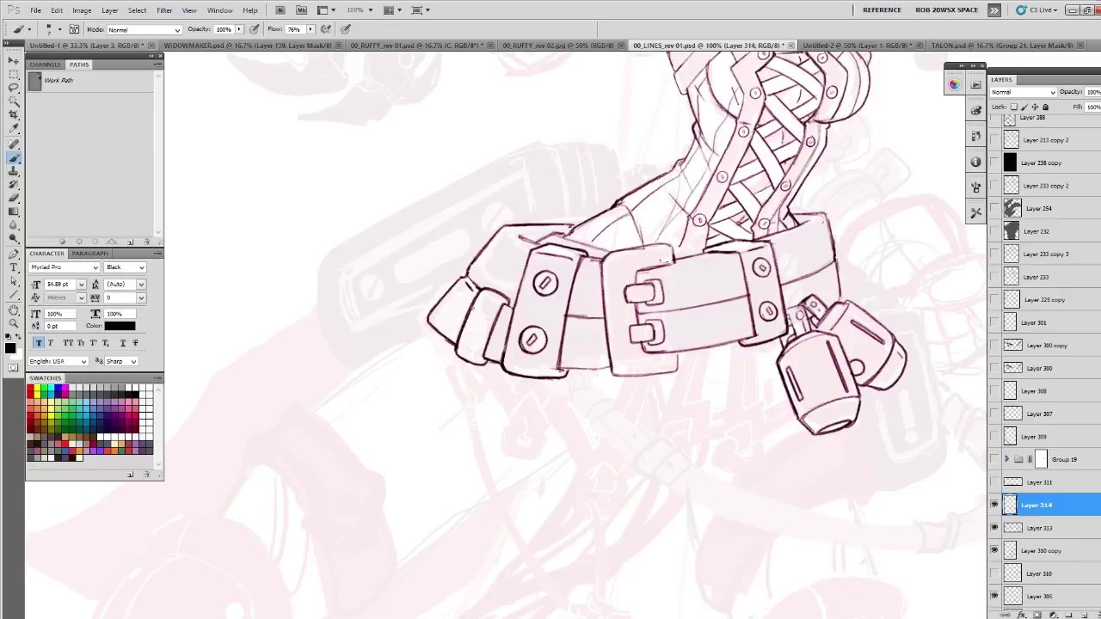
- Sketch short lines over the belt's left loop, lasso that area, hide it on Layer 313 with a layer mask, and return to Layer 314
{"action": "left_click_drag", "start_coordinate": [486, 315], "coordinate": [480, 346]}
{"action": "left_click_drag", "start_coordinate": [473, 309], "coordinate": [468, 316]}
{"action": "key", "text": "l"}
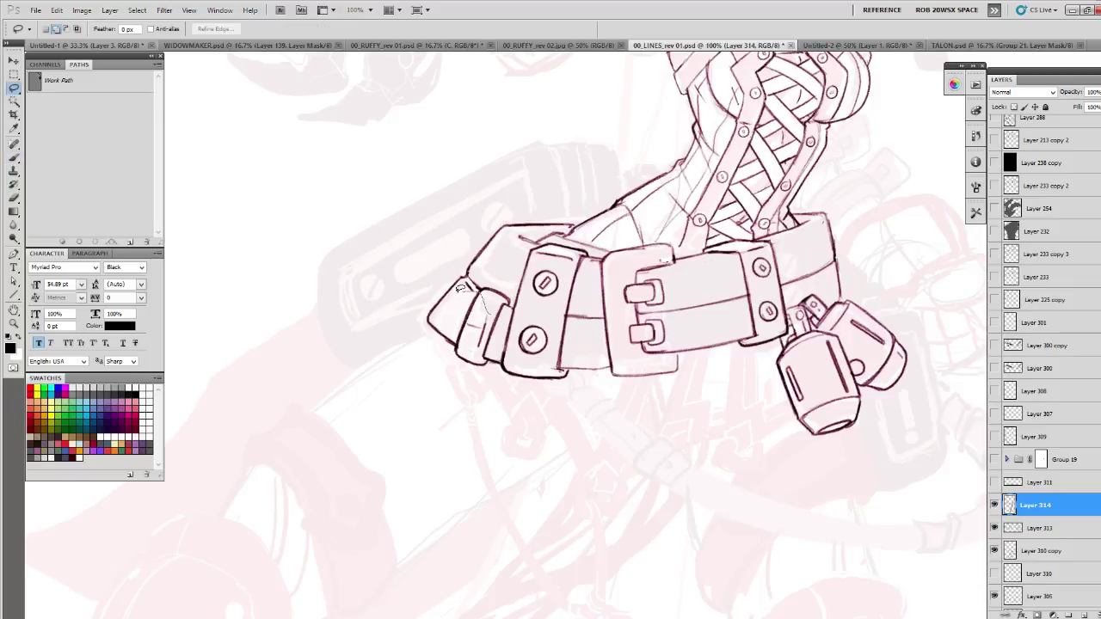
{"action": "mouse_move", "coordinate": [453, 290]}
{"action": "left_mouse_down"}
{"action": "mouse_move", "coordinate": [445, 356]}
{"action": "mouse_move", "coordinate": [459, 363]}
{"action": "mouse_move", "coordinate": [486, 354]}
{"action": "mouse_move", "coordinate": [507, 289]}
{"action": "left_mouse_up"}
{"action": "left_click", "coordinate": [1031, 528]}
{"action": "left_click", "coordinate": [995, 527]}
{"action": "left_click", "coordinate": [995, 527]}
{"action": "left_click", "coordinate": [1036, 616], "text": "alt"}
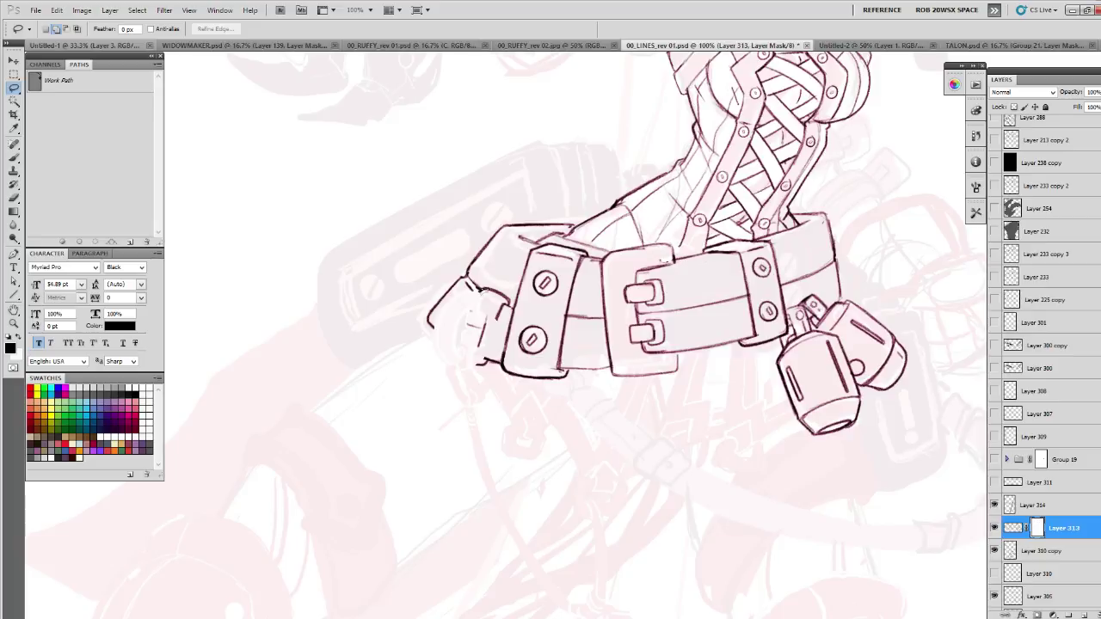
{"action": "mouse_move", "coordinate": [486, 293]}
{"action": "left_mouse_down"}
{"action": "mouse_move", "coordinate": [462, 285]}
{"action": "mouse_move", "coordinate": [475, 351]}
{"action": "mouse_move", "coordinate": [482, 291]}
{"action": "left_mouse_up"}
{"action": "key", "text": "ctrl+d"}
{"action": "left_click", "coordinate": [1034, 505]}
{"action": "key", "text": "b"}
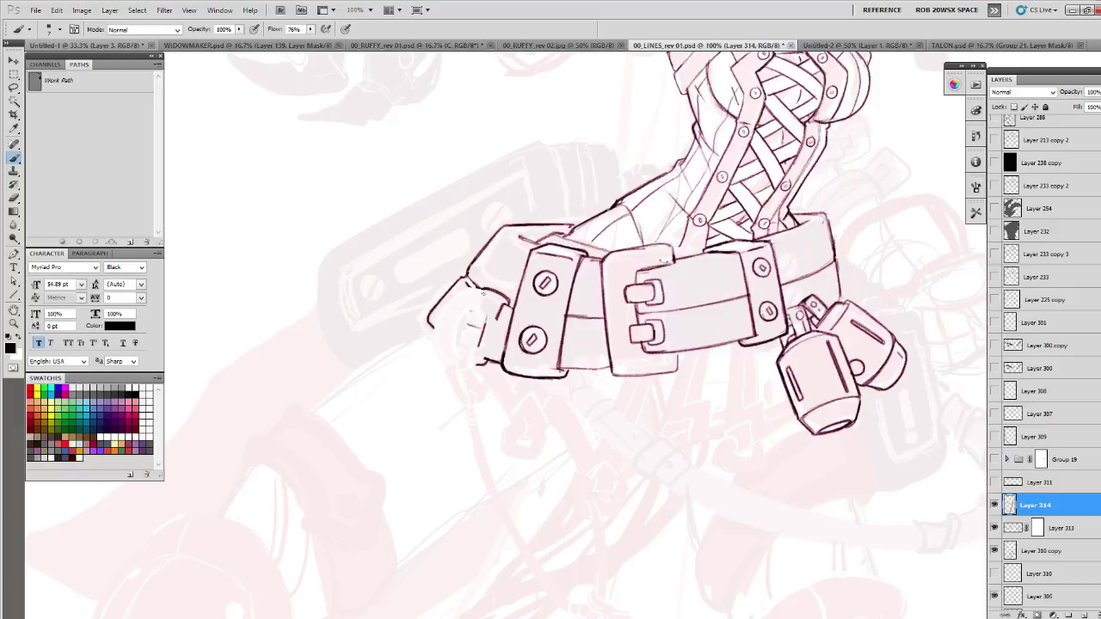
- Ink a thick rounded hook at the belt's left end, erasing the stray marks inside it
{"action": "mouse_move", "coordinate": [464, 291]}
{"action": "left_mouse_down"}
{"action": "mouse_move", "coordinate": [433, 332]}
{"action": "mouse_move", "coordinate": [432, 357]}
{"action": "mouse_move", "coordinate": [461, 369]}
{"action": "mouse_move", "coordinate": [459, 330]}
{"action": "mouse_move", "coordinate": [481, 313]}
{"action": "left_mouse_up"}
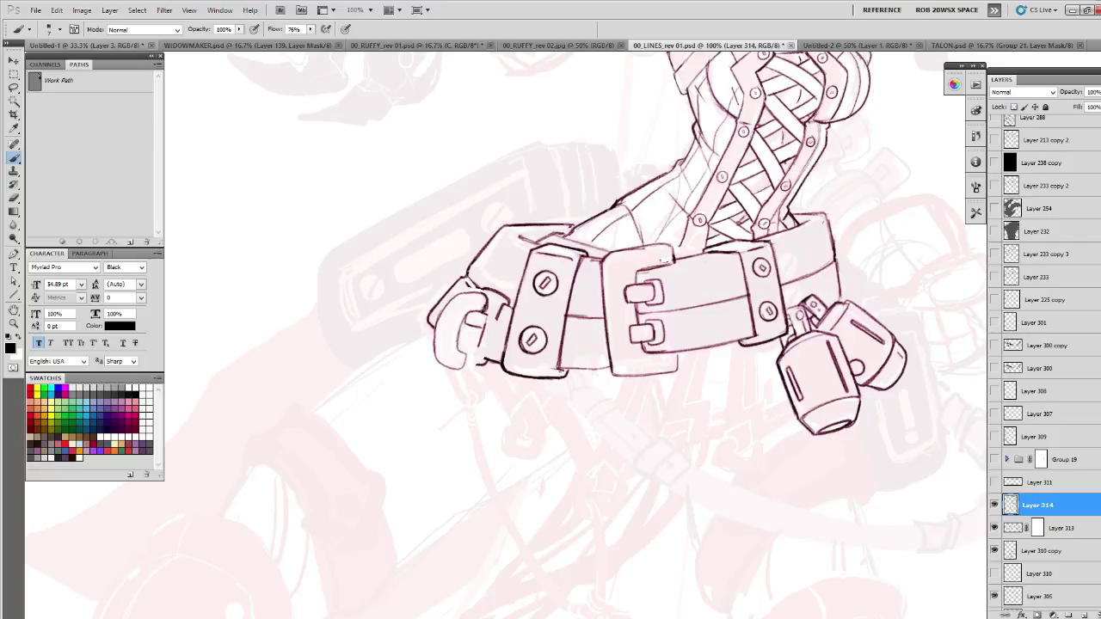
{"action": "key", "text": "e"}
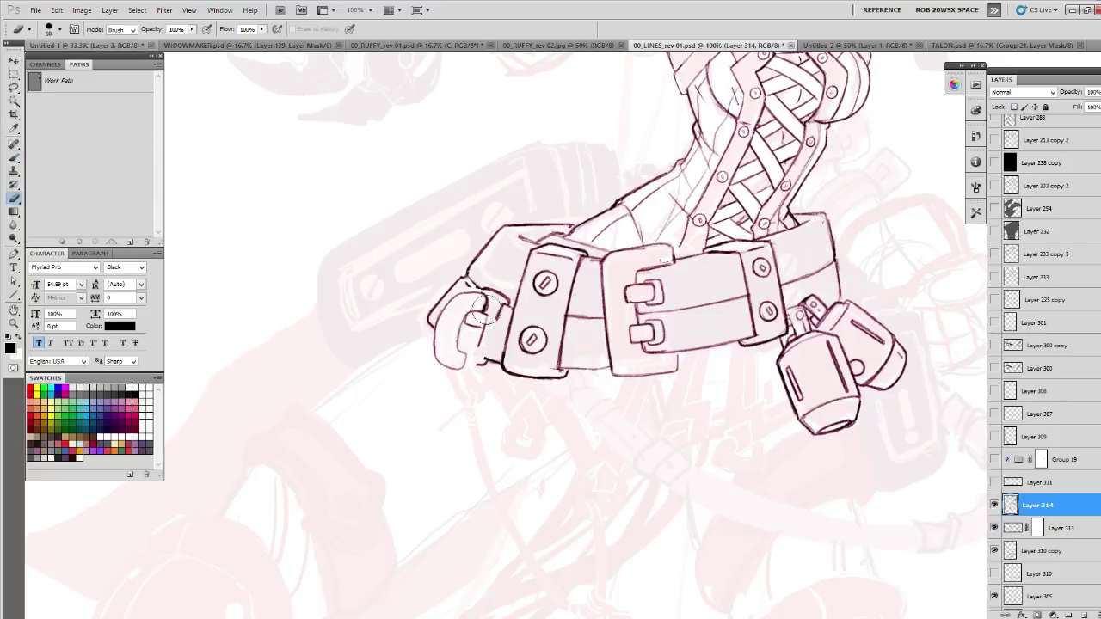
{"action": "mouse_move", "coordinate": [475, 312]}
{"action": "left_mouse_down"}
{"action": "mouse_move", "coordinate": [457, 337]}
{"action": "mouse_move", "coordinate": [459, 349]}
{"action": "mouse_move", "coordinate": [473, 346]}
{"action": "mouse_move", "coordinate": [469, 327]}
{"action": "mouse_move", "coordinate": [461, 350]}
{"action": "left_mouse_up"}
{"action": "key", "text": "b"}
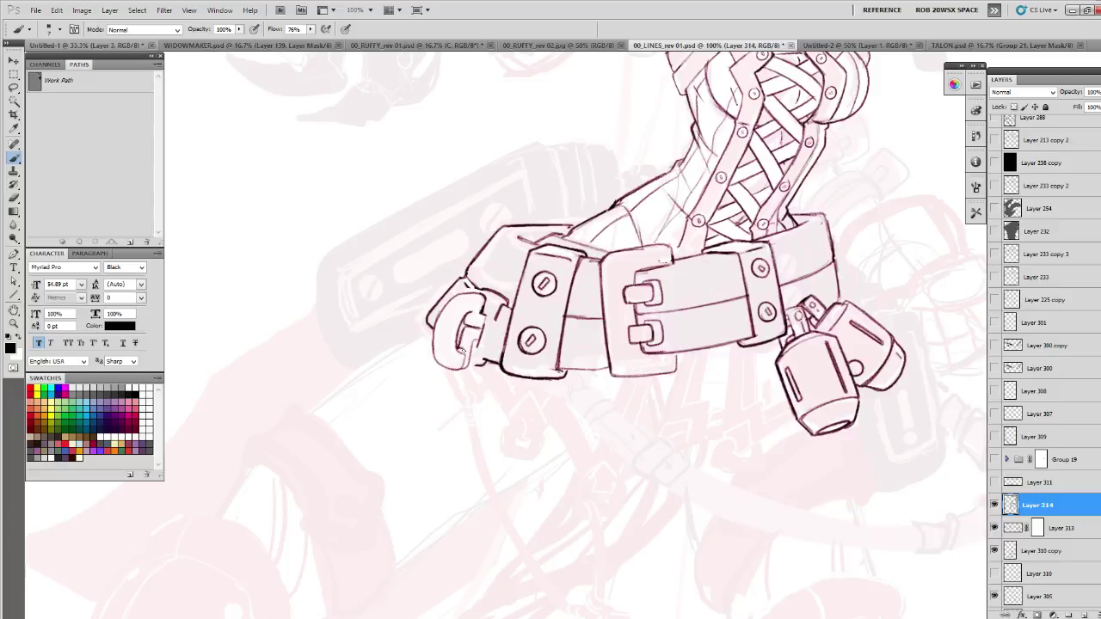
{"action": "left_click_drag", "start_coordinate": [472, 341], "coordinate": [469, 345]}
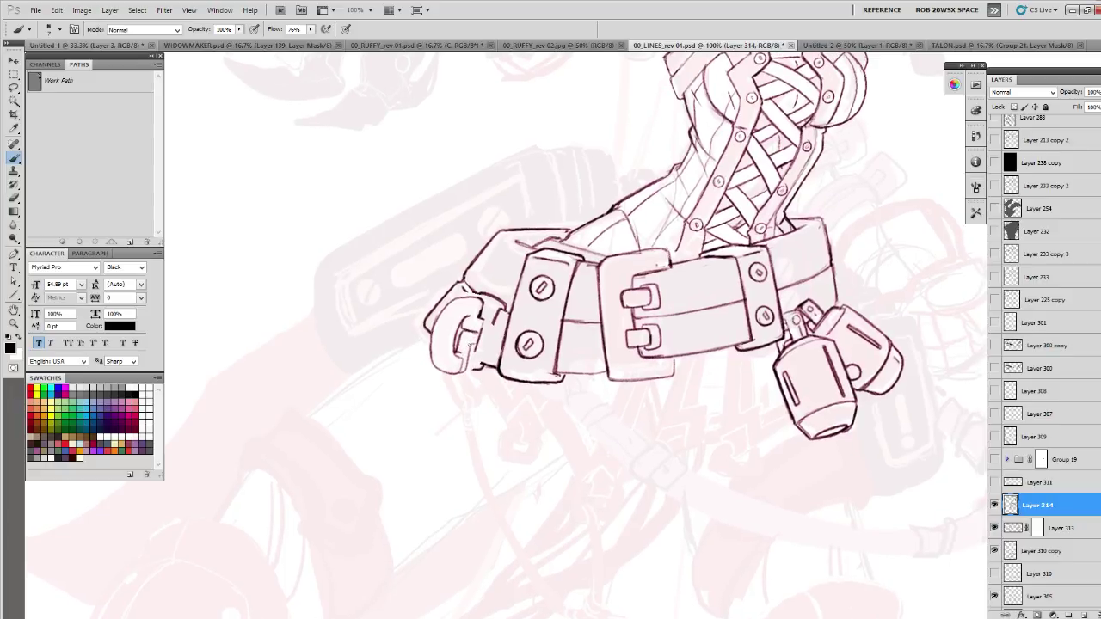
{"action": "key", "text": "e"}
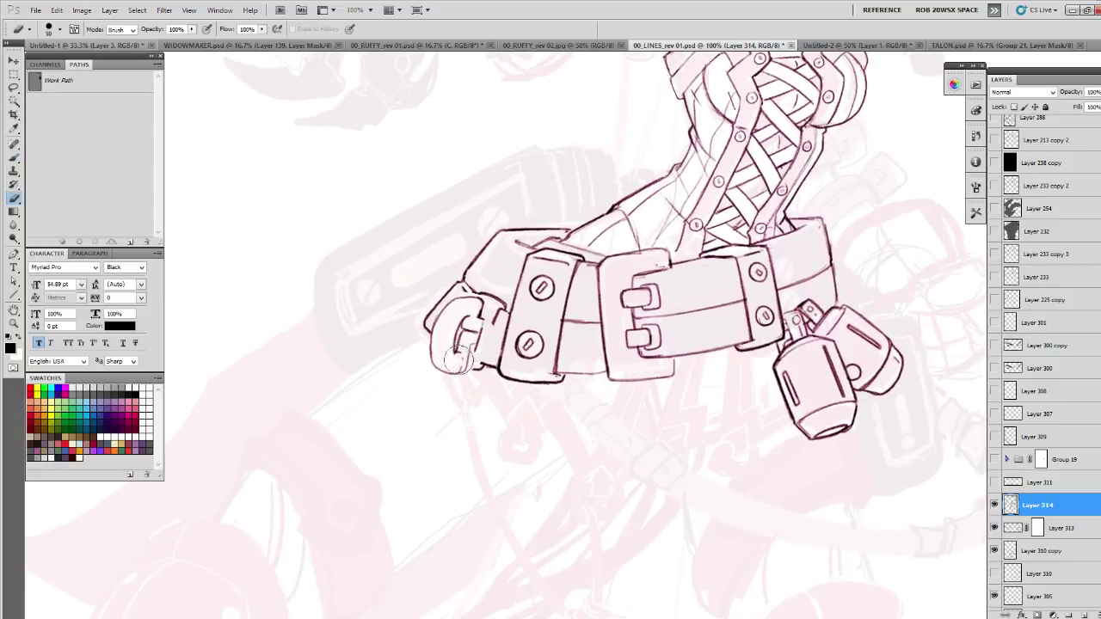
{"action": "mouse_move", "coordinate": [447, 344]}
{"action": "left_mouse_down"}
{"action": "mouse_move", "coordinate": [463, 365]}
{"action": "mouse_move", "coordinate": [458, 350]}
{"action": "left_mouse_up"}
{"action": "key", "text": "b"}
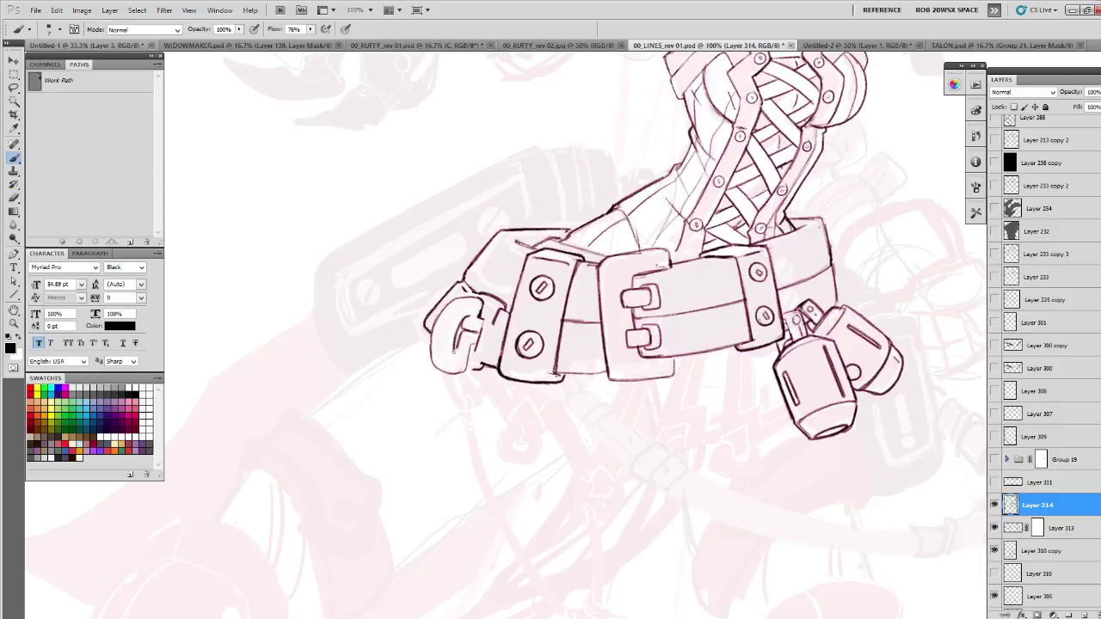
- Redraw the hook's inner opening, undoing the first strokes, and add short lines linking it to the strap
{"action": "mouse_move", "coordinate": [456, 338]}
{"action": "left_mouse_down"}
{"action": "mouse_move", "coordinate": [456, 353]}
{"action": "mouse_move", "coordinate": [467, 327]}
{"action": "mouse_move", "coordinate": [458, 326]}
{"action": "left_mouse_up"}
{"action": "left_click_drag", "start_coordinate": [463, 321], "coordinate": [454, 337]}
{"action": "key", "text": "ctrl+alt+z"}
{"action": "key", "text": "ctrl+alt+z"}
{"action": "mouse_move", "coordinate": [465, 317]}
{"action": "left_mouse_down"}
{"action": "mouse_move", "coordinate": [447, 302]}
{"action": "mouse_move", "coordinate": [428, 362]}
{"action": "mouse_move", "coordinate": [468, 370]}
{"action": "mouse_move", "coordinate": [470, 347]}
{"action": "mouse_move", "coordinate": [558, 401]}
{"action": "mouse_move", "coordinate": [523, 423]}
{"action": "mouse_move", "coordinate": [526, 404]}
{"action": "mouse_move", "coordinate": [537, 409]}
{"action": "mouse_move", "coordinate": [517, 427]}
{"action": "mouse_move", "coordinate": [543, 404]}
{"action": "left_mouse_up"}
{"action": "key", "text": "e"}
{"action": "key", "text": "b"}
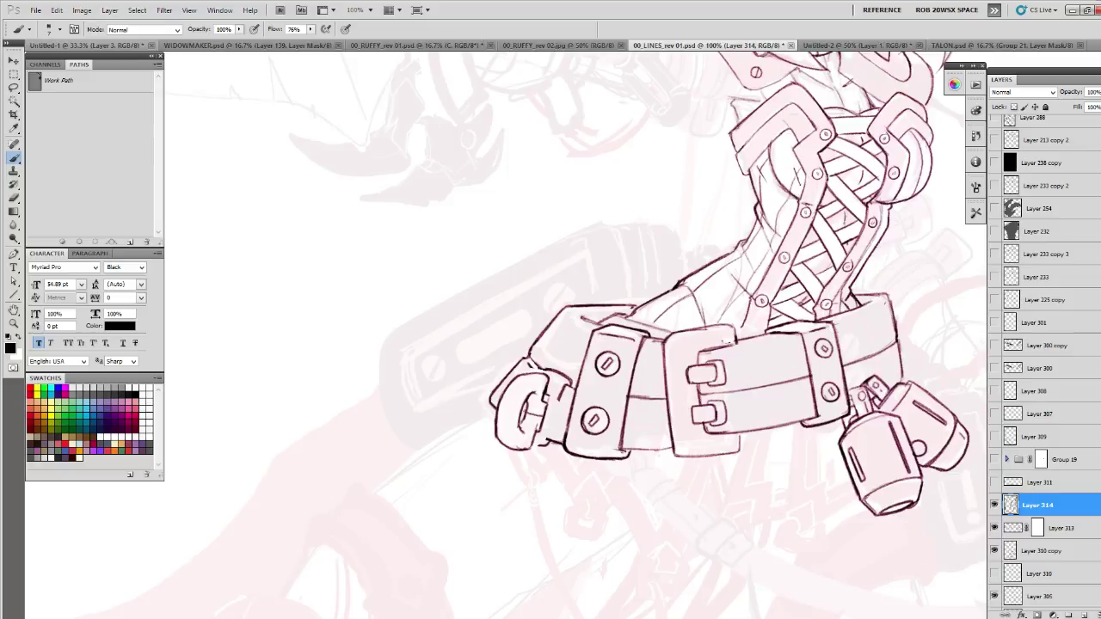
{"action": "mouse_move", "coordinate": [521, 415]}
{"action": "left_mouse_down"}
{"action": "mouse_move", "coordinate": [544, 404]}
{"action": "mouse_move", "coordinate": [528, 383]}
{"action": "mouse_move", "coordinate": [565, 362]}
{"action": "mouse_move", "coordinate": [578, 377]}
{"action": "mouse_move", "coordinate": [562, 390]}
{"action": "mouse_move", "coordinate": [539, 456]}
{"action": "mouse_move", "coordinate": [546, 389]}
{"action": "mouse_move", "coordinate": [564, 405]}
{"action": "mouse_move", "coordinate": [544, 434]}
{"action": "left_mouse_up"}
- Shape a small tab across the hook's opening with alternating white and black brush strokes
{"action": "key", "text": "x"}
{"action": "key", "text": "e"}
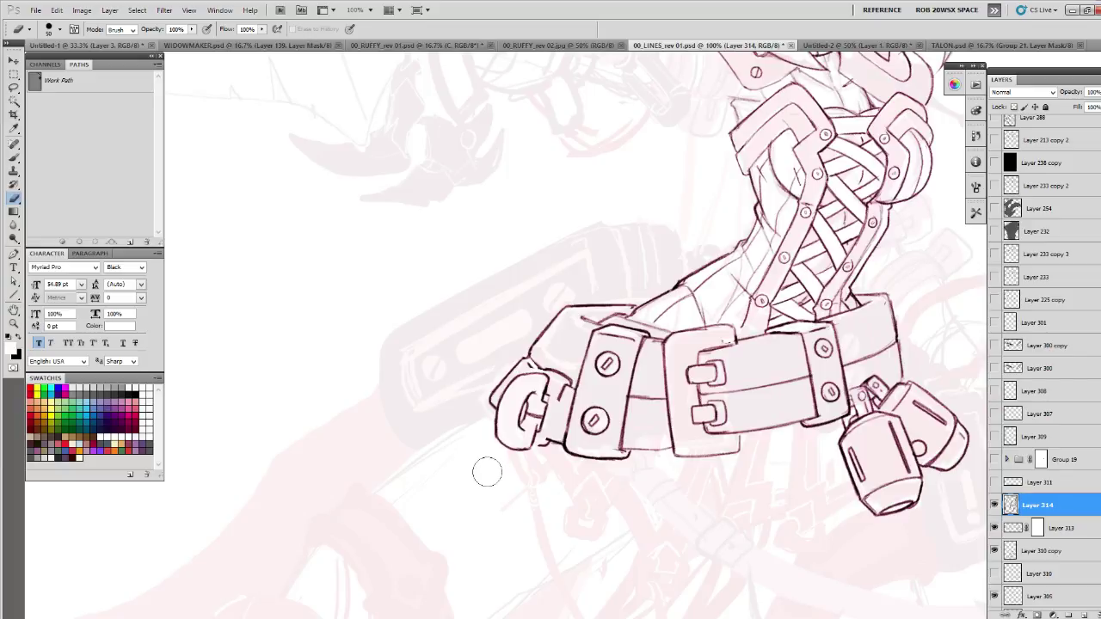
{"action": "left_click_drag", "start_coordinate": [532, 472], "coordinate": [544, 484]}
{"action": "key", "text": "b"}
{"action": "left_click_drag", "start_coordinate": [538, 429], "coordinate": [538, 456]}
{"action": "key", "text": "x"}
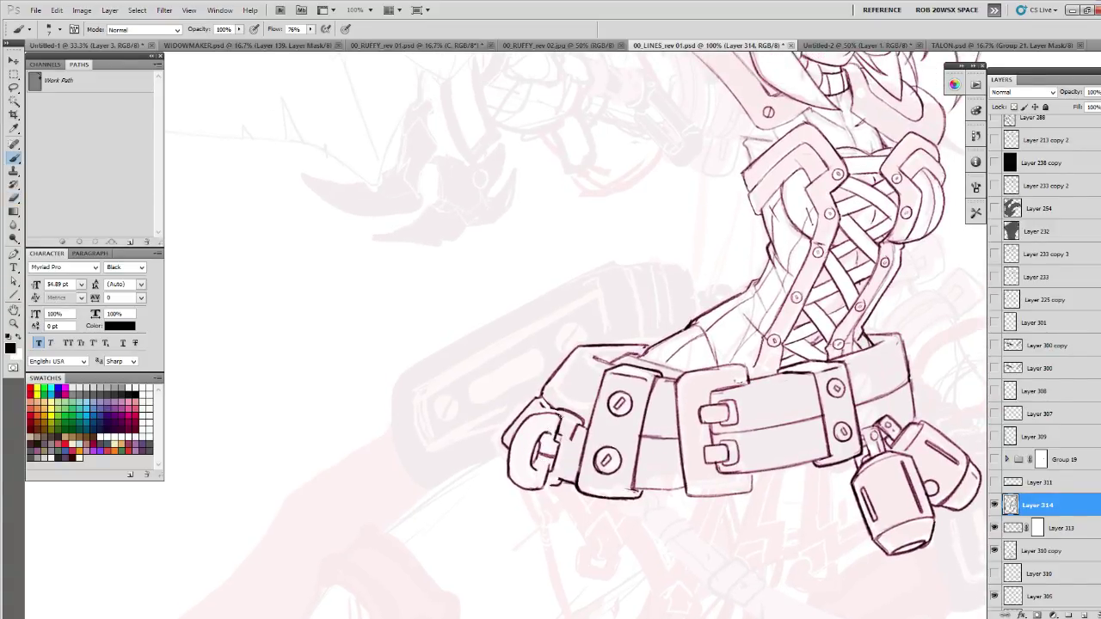
{"action": "key", "text": "x"}
{"action": "mouse_move", "coordinate": [557, 443]}
{"action": "left_mouse_down"}
{"action": "mouse_move", "coordinate": [553, 472]}
{"action": "mouse_move", "coordinate": [554, 425]}
{"action": "mouse_move", "coordinate": [533, 463]}
{"action": "left_mouse_up"}
{"action": "key", "text": "x"}
{"action": "key", "text": "x"}
{"action": "key", "text": "x"}
{"action": "key", "text": "x"}
{"action": "key", "text": "x"}
{"action": "key", "text": "x"}
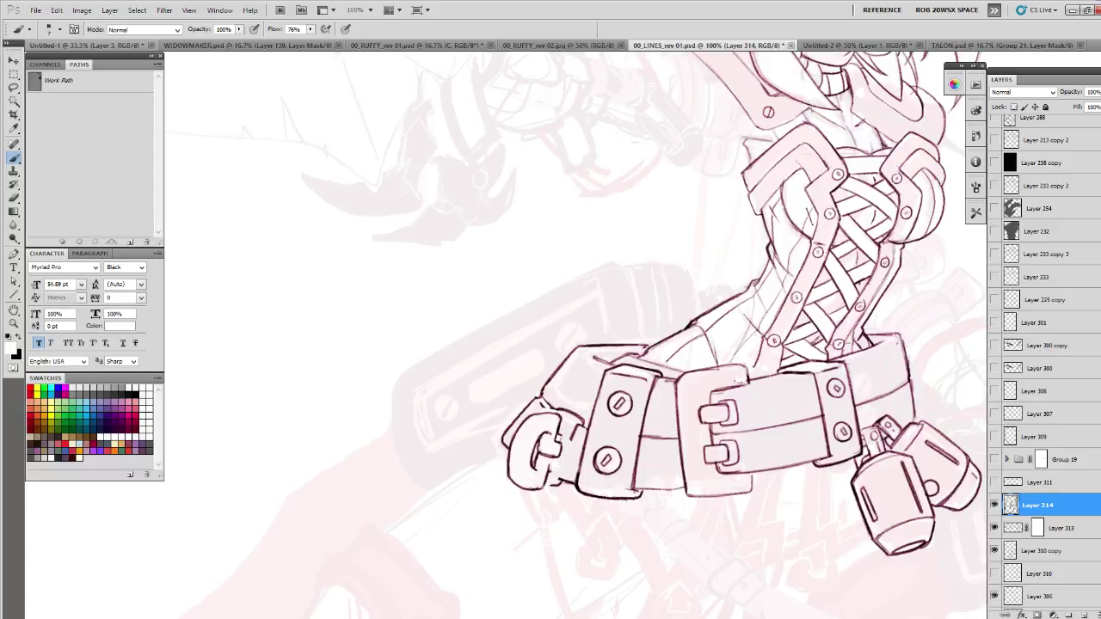
- Refine the tab's lower edge and the hook's upper end with alternating black and white strokes
{"action": "key", "text": "x"}
{"action": "key", "text": "x"}
{"action": "key", "text": "x"}
{"action": "mouse_move", "coordinate": [558, 459]}
{"action": "left_mouse_down"}
{"action": "mouse_move", "coordinate": [552, 473]}
{"action": "mouse_move", "coordinate": [557, 441]}
{"action": "mouse_move", "coordinate": [533, 468]}
{"action": "left_mouse_up"}
{"action": "key", "text": "x"}
{"action": "key", "text": "x"}
{"action": "key", "text": "x"}
{"action": "key", "text": "x"}
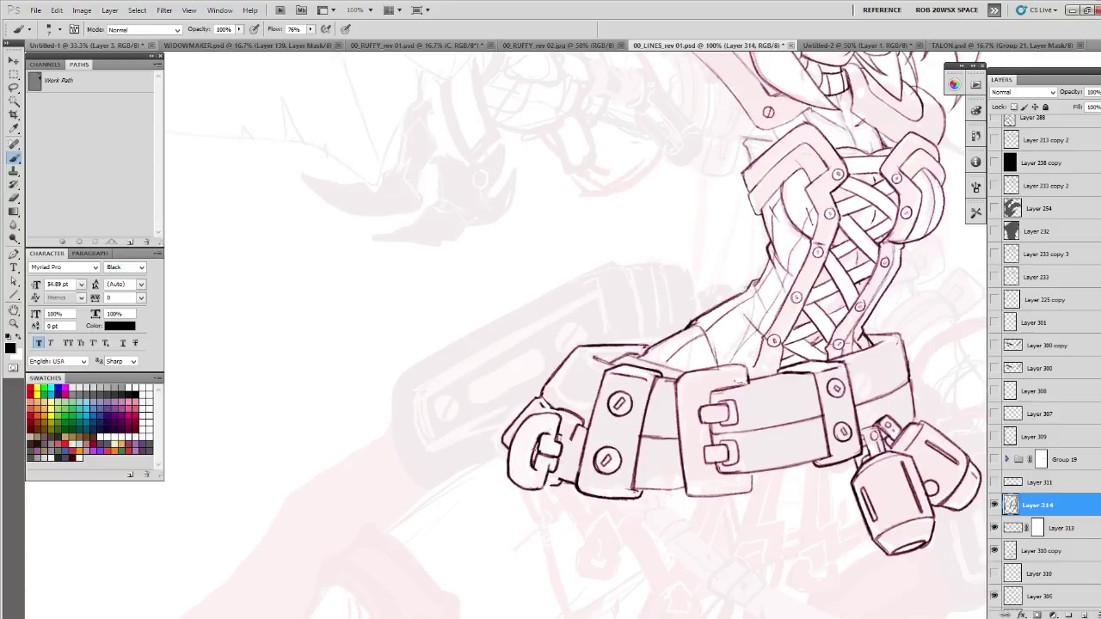
{"action": "key", "text": "x"}
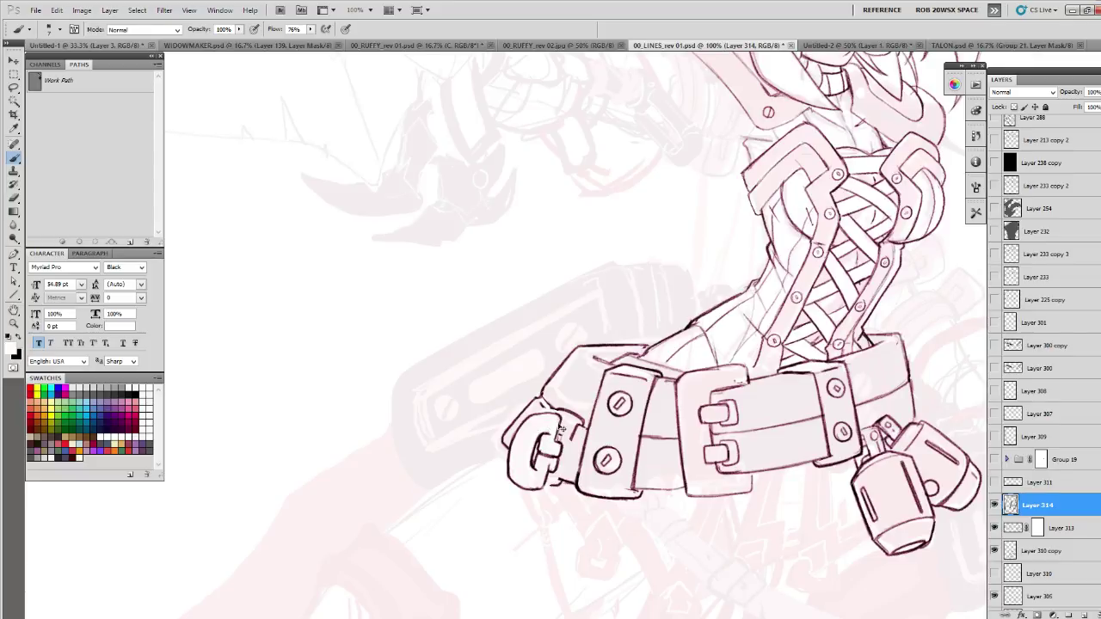
{"action": "key", "text": "x"}
{"action": "key", "text": "x"}
{"action": "key", "text": "x"}
{"action": "mouse_move", "coordinate": [560, 416]}
{"action": "left_mouse_down"}
{"action": "mouse_move", "coordinate": [559, 433]}
{"action": "mouse_move", "coordinate": [548, 412]}
{"action": "mouse_move", "coordinate": [531, 412]}
{"action": "mouse_move", "coordinate": [512, 446]}
{"action": "mouse_move", "coordinate": [516, 434]}
{"action": "left_mouse_up"}
{"action": "key", "text": "x"}
- Clean up the curve at the hook's lower end with small white and black strokes
{"action": "scroll", "coordinate": [575, 421], "scroll_direction": "down", "scroll_amount": 3}
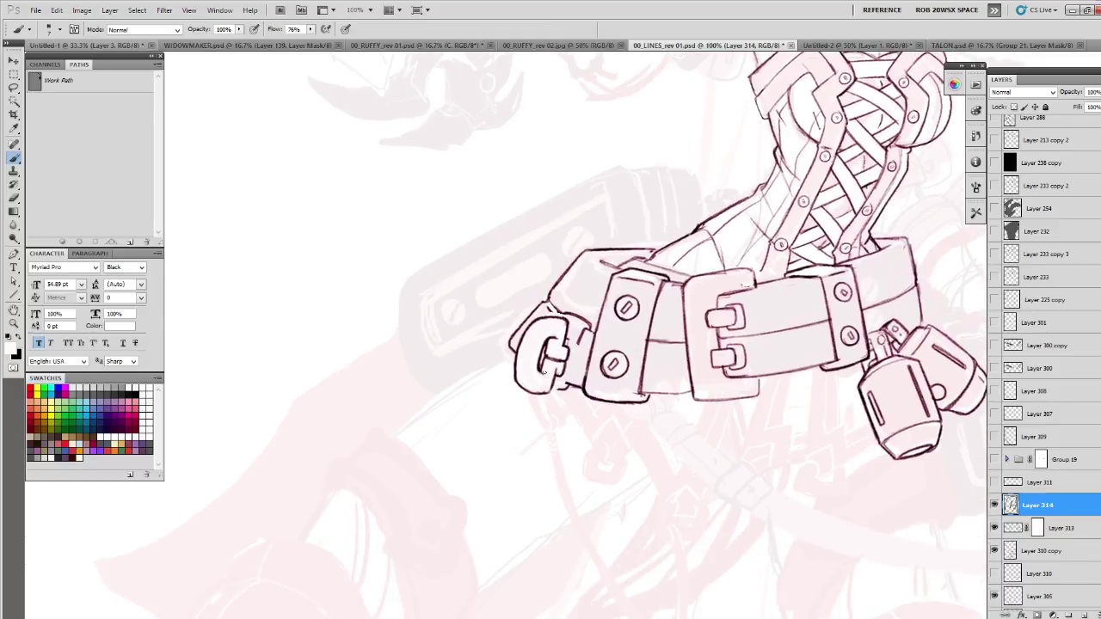
{"action": "key", "text": "x"}
{"action": "mouse_move", "coordinate": [538, 377]}
{"action": "left_mouse_down"}
{"action": "mouse_move", "coordinate": [557, 373]}
{"action": "mouse_move", "coordinate": [552, 388]}
{"action": "left_mouse_up"}
{"action": "key", "text": "x"}
{"action": "key", "text": "x"}
{"action": "mouse_move", "coordinate": [545, 394]}
{"action": "left_mouse_down"}
{"action": "mouse_move", "coordinate": [556, 371]}
{"action": "mouse_move", "coordinate": [533, 394]}
{"action": "mouse_move", "coordinate": [552, 391]}
{"action": "left_mouse_up"}
{"action": "key", "text": "x"}
- Paint out part of the hook's lower end and ink a slotted link hanging down from it
{"action": "left_click_drag", "start_coordinate": [661, 377], "coordinate": [574, 294]}
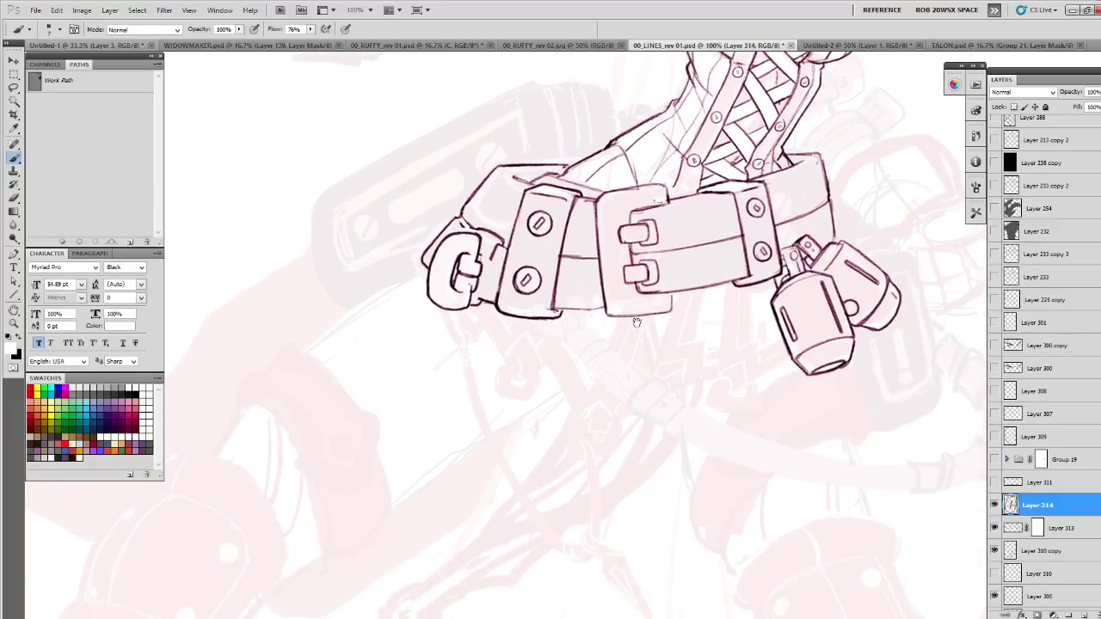
{"action": "left_click_drag", "start_coordinate": [601, 329], "coordinate": [565, 363]}
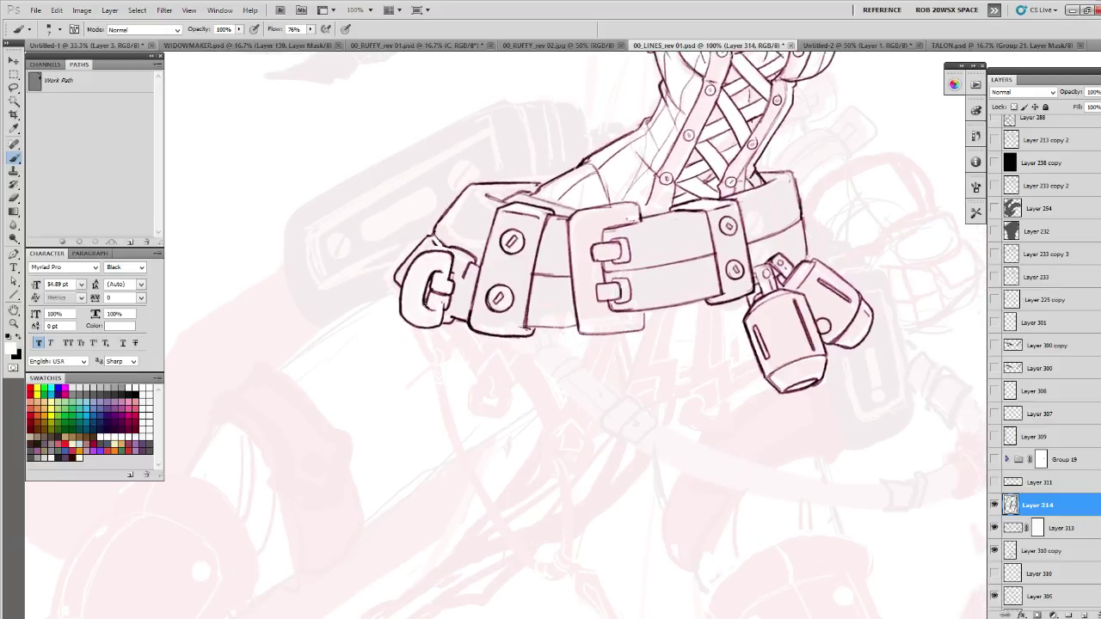
{"action": "mouse_move", "coordinate": [425, 303]}
{"action": "left_mouse_down"}
{"action": "mouse_move", "coordinate": [433, 313]}
{"action": "mouse_move", "coordinate": [441, 284]}
{"action": "left_mouse_up"}
{"action": "key", "text": "x"}
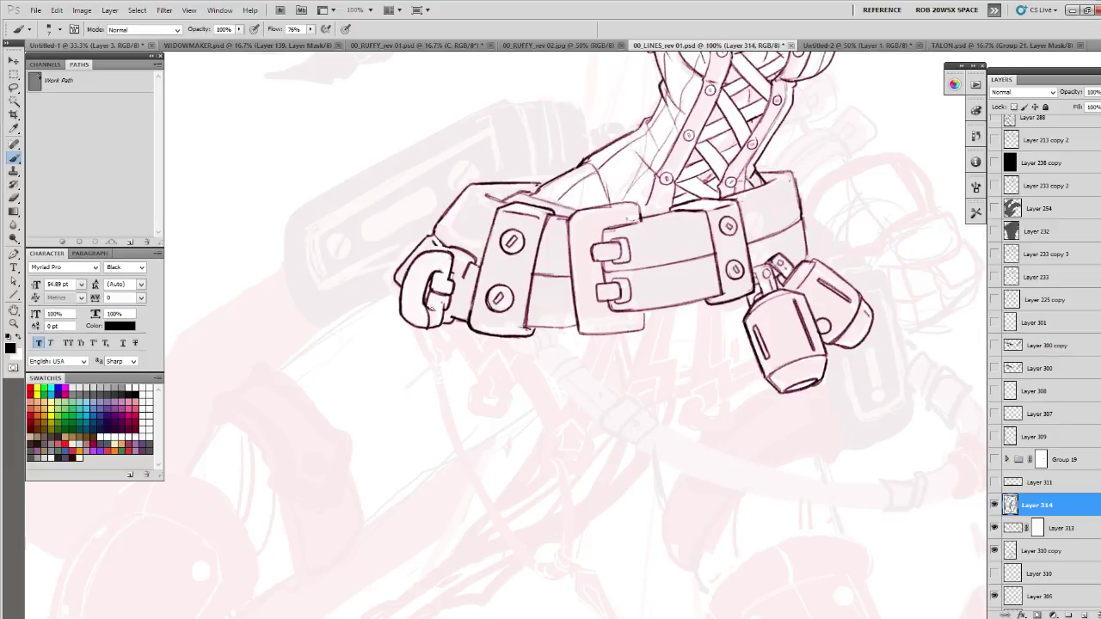
{"action": "mouse_move", "coordinate": [444, 320]}
{"action": "left_mouse_down"}
{"action": "mouse_move", "coordinate": [449, 360]}
{"action": "mouse_move", "coordinate": [427, 364]}
{"action": "left_mouse_up"}
{"action": "mouse_move", "coordinate": [411, 325]}
{"action": "left_mouse_down"}
{"action": "mouse_move", "coordinate": [425, 365]}
{"action": "mouse_move", "coordinate": [447, 359]}
{"action": "mouse_move", "coordinate": [430, 349]}
{"action": "left_mouse_up"}
{"action": "key", "text": "x"}
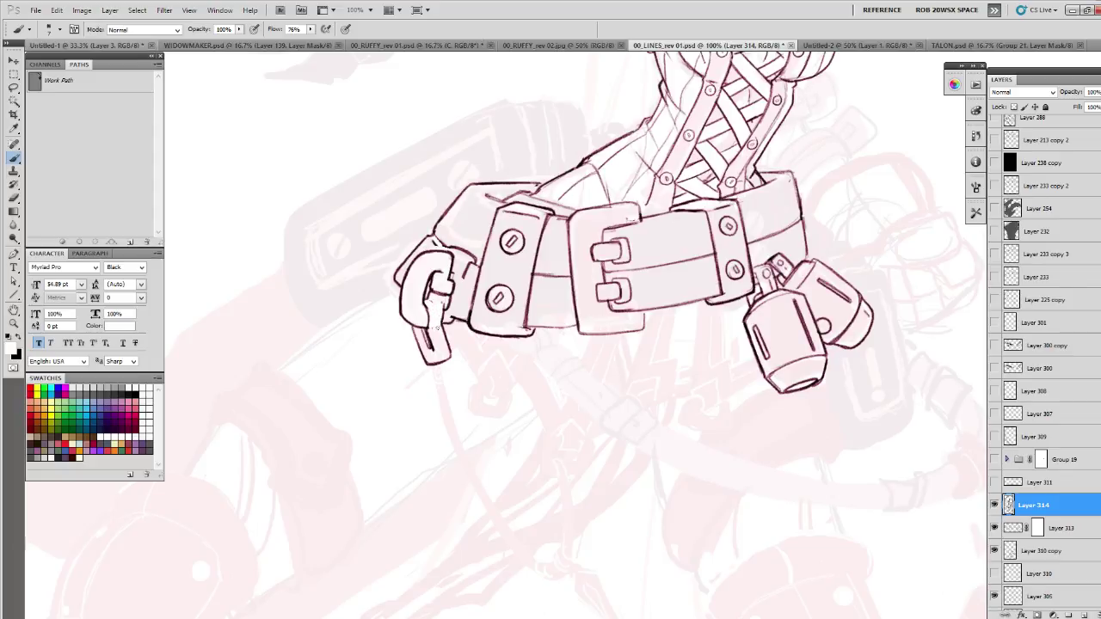
- Clean the join between hook and hanging link, and narrow the link's lower end into a small square tip
{"action": "key", "text": "x"}
{"action": "key", "text": "x"}
{"action": "key", "text": "x"}
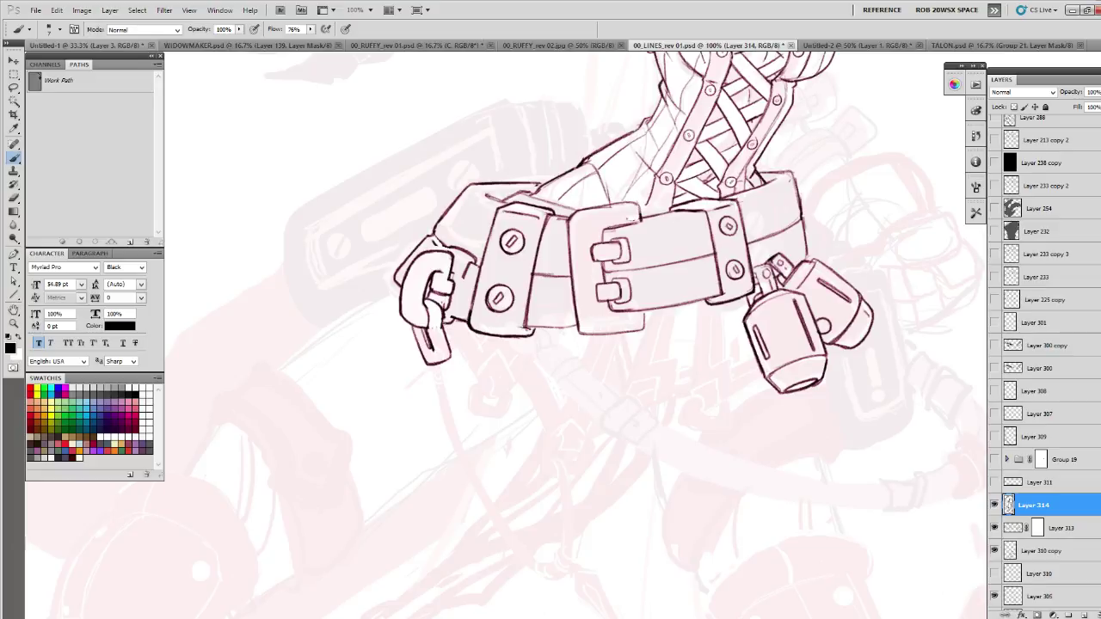
{"action": "key", "text": "x"}
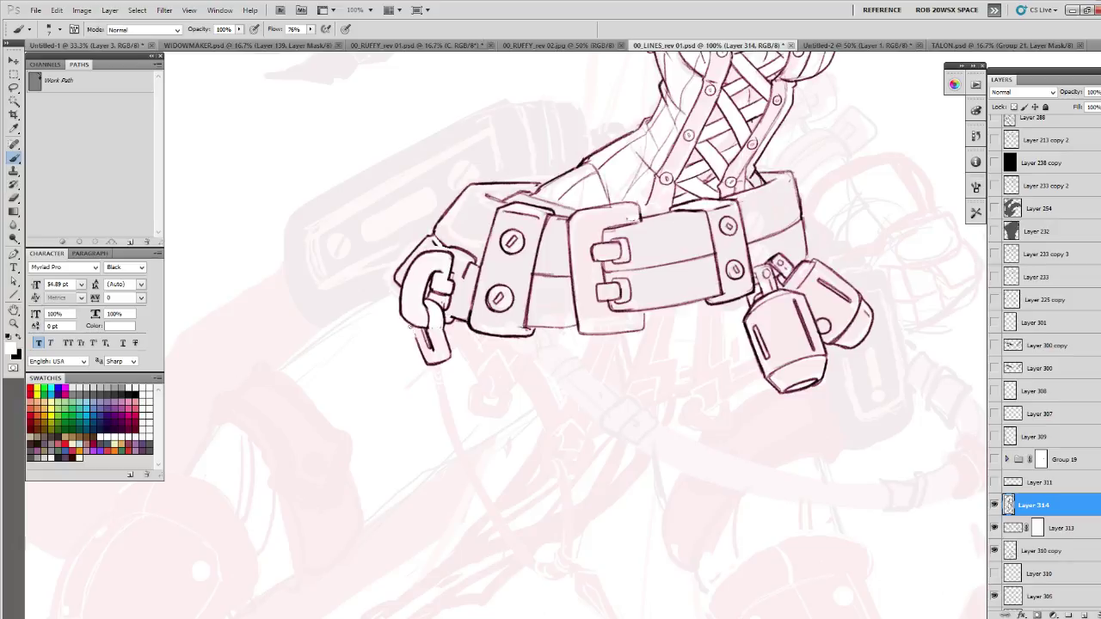
{"action": "key", "text": "x"}
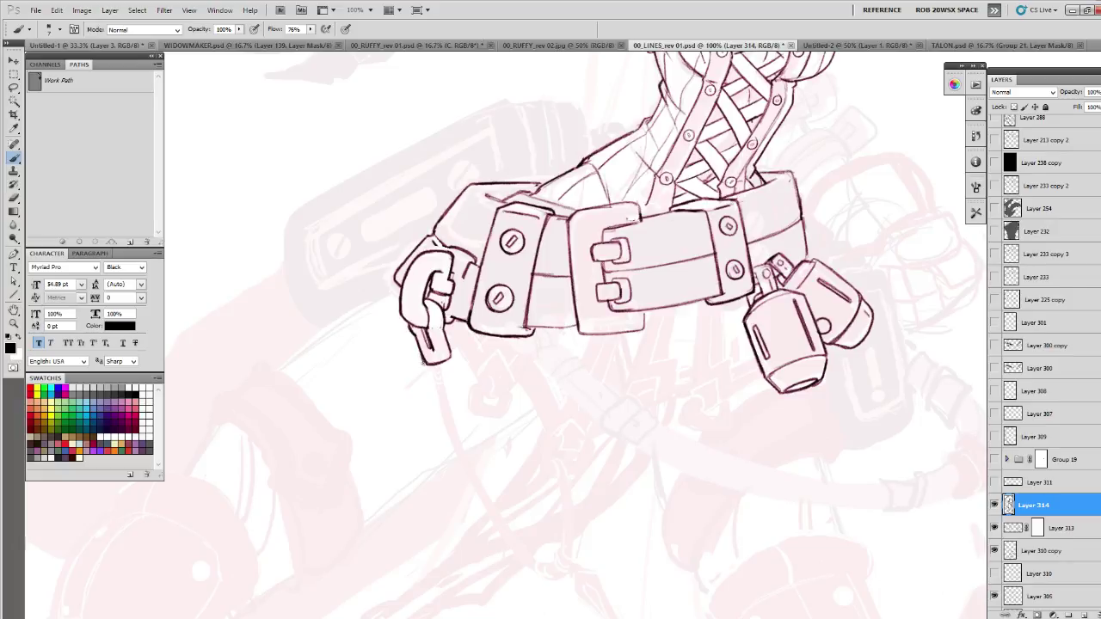
{"action": "key", "text": "x"}
{"action": "left_click_drag", "start_coordinate": [426, 344], "coordinate": [415, 327]}
{"action": "key", "text": "x"}
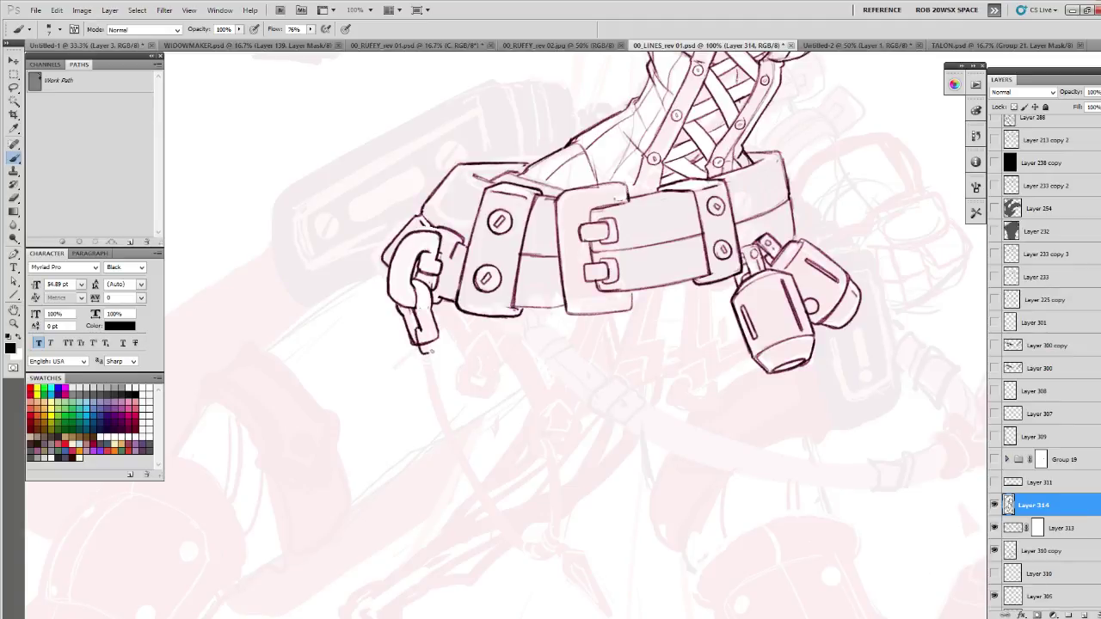
{"action": "key", "text": "x"}
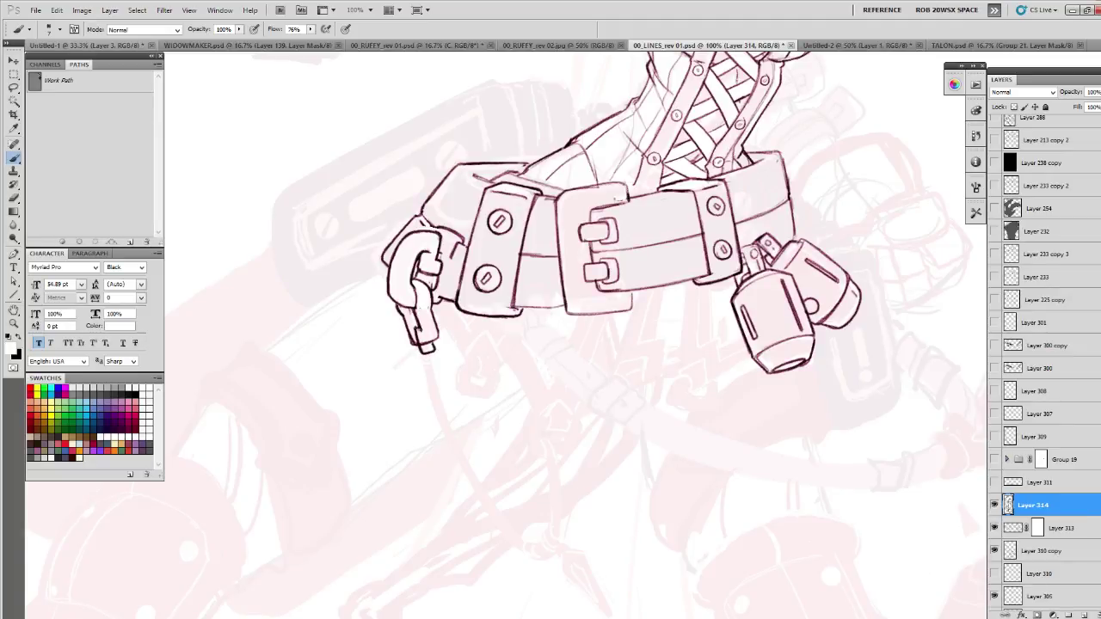
- Refine the hanging link's lower edge and extend its tip with a small stepped stub
{"action": "key", "text": "x"}
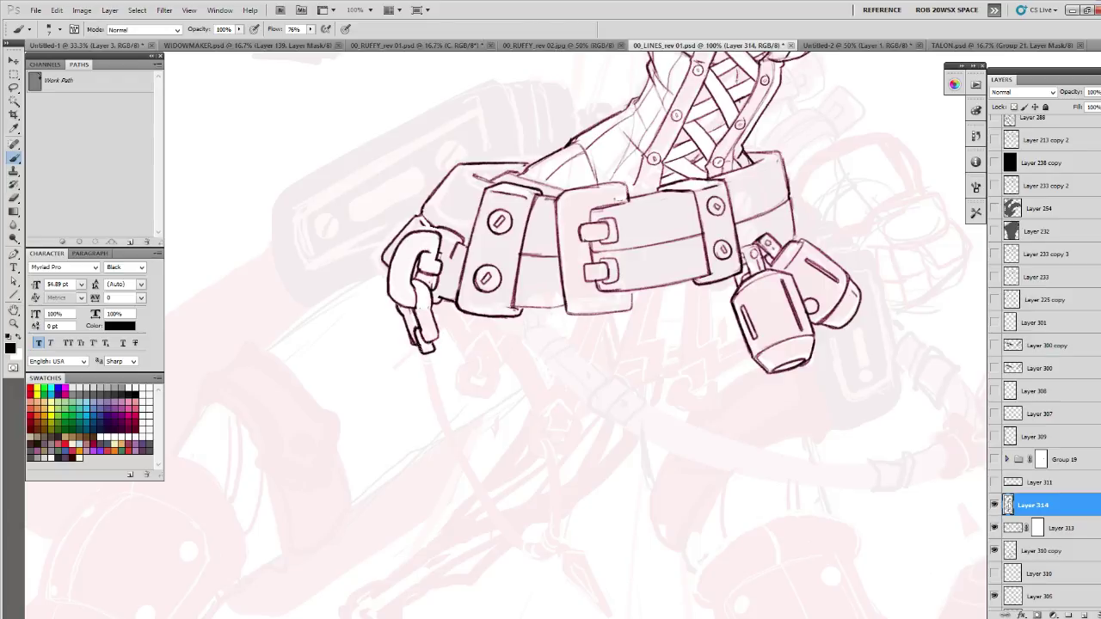
{"action": "key", "text": "x"}
{"action": "key", "text": "x"}
{"action": "mouse_move", "coordinate": [428, 356]}
{"action": "left_mouse_down"}
{"action": "mouse_move", "coordinate": [438, 366]}
{"action": "mouse_move", "coordinate": [428, 366]}
{"action": "left_mouse_up"}
{"action": "key", "text": "x"}
{"action": "key", "text": "x"}
{"action": "left_click_drag", "start_coordinate": [468, 246], "coordinate": [450, 317]}
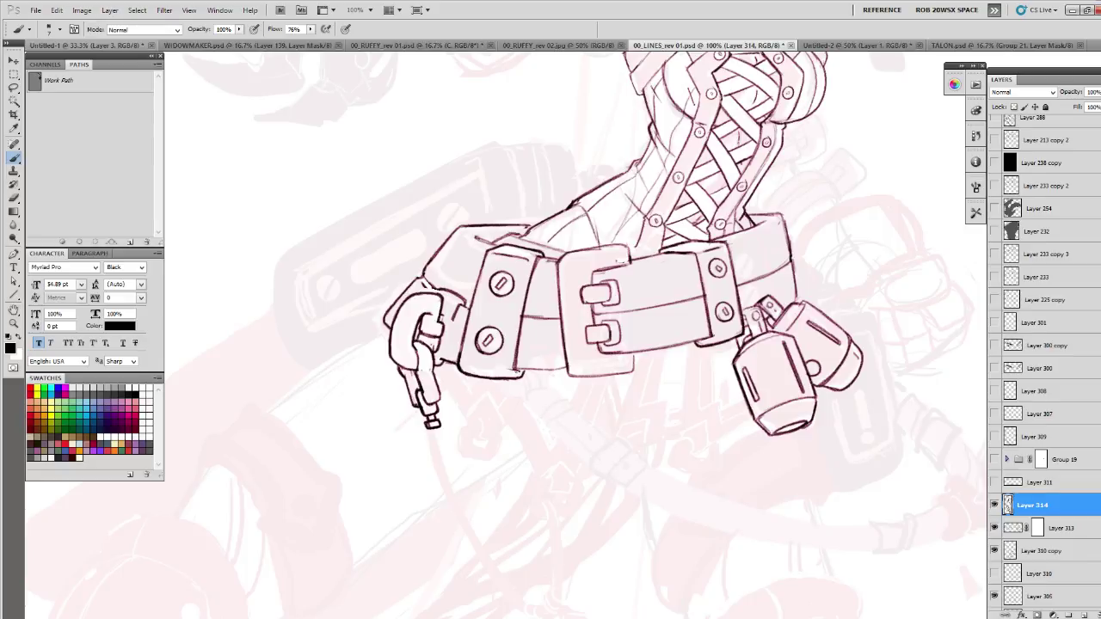
- Add an outer contour along the hanging link's left side and a short slot line on the hook's face
{"action": "key", "text": "x"}
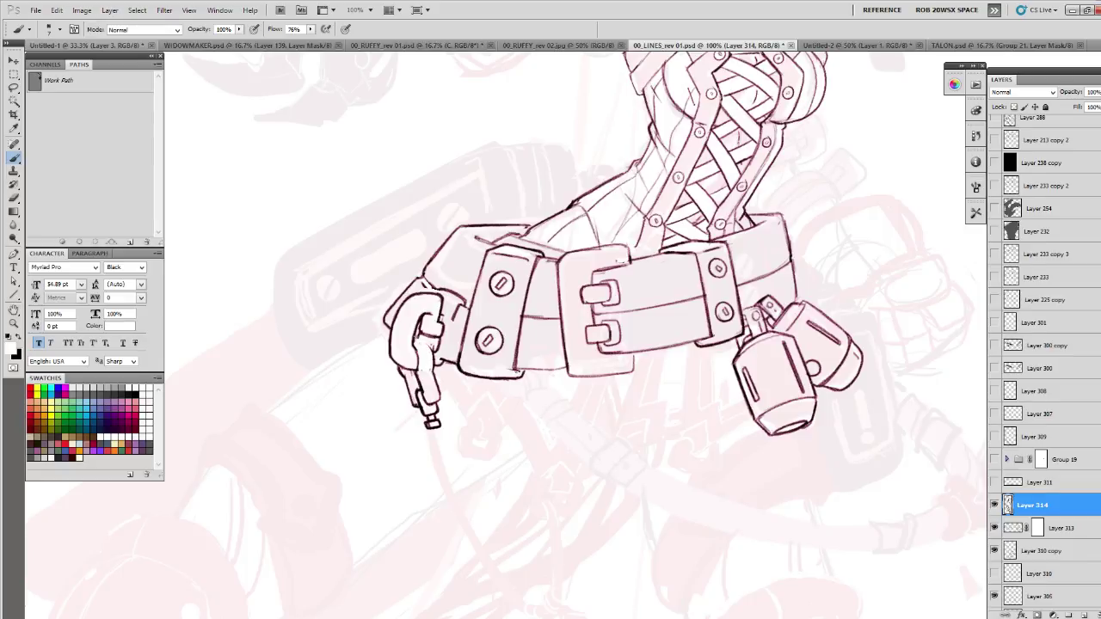
{"action": "key", "text": "x"}
{"action": "left_click_drag", "start_coordinate": [432, 358], "coordinate": [434, 374]}
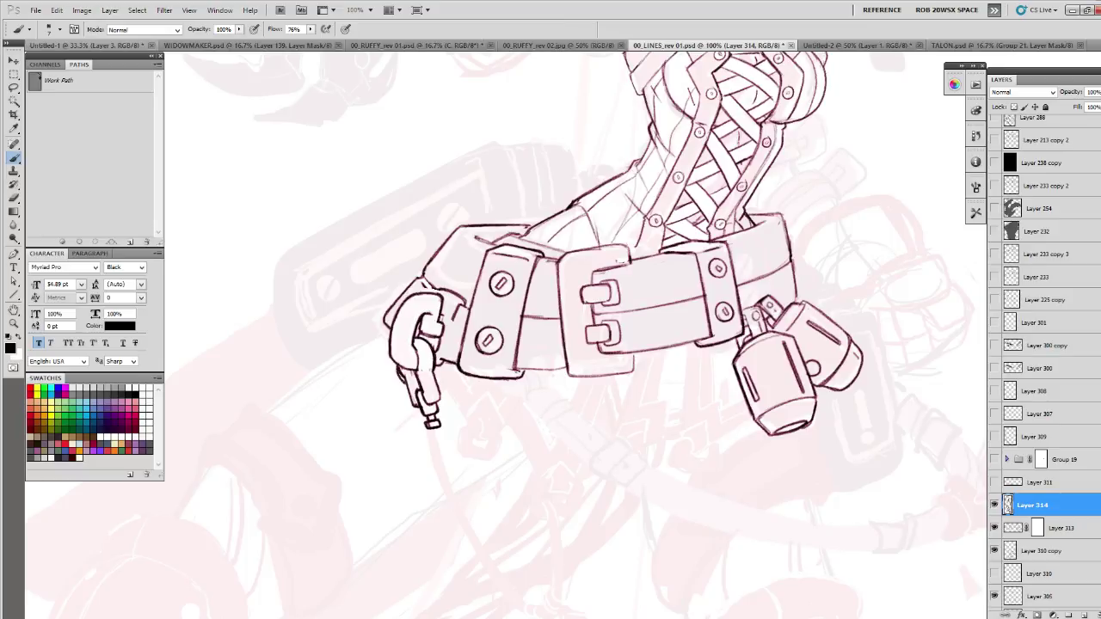
{"action": "key", "text": "x"}
{"action": "left_click_drag", "start_coordinate": [401, 370], "coordinate": [411, 404]}
{"action": "key", "text": "x"}
{"action": "key", "text": "x"}
{"action": "mouse_move", "coordinate": [418, 355]}
{"action": "left_mouse_down"}
{"action": "mouse_move", "coordinate": [421, 394]}
{"action": "mouse_move", "coordinate": [416, 355]}
{"action": "left_mouse_up"}
{"action": "key", "text": "x"}
{"action": "left_click_drag", "start_coordinate": [444, 282], "coordinate": [453, 341]}
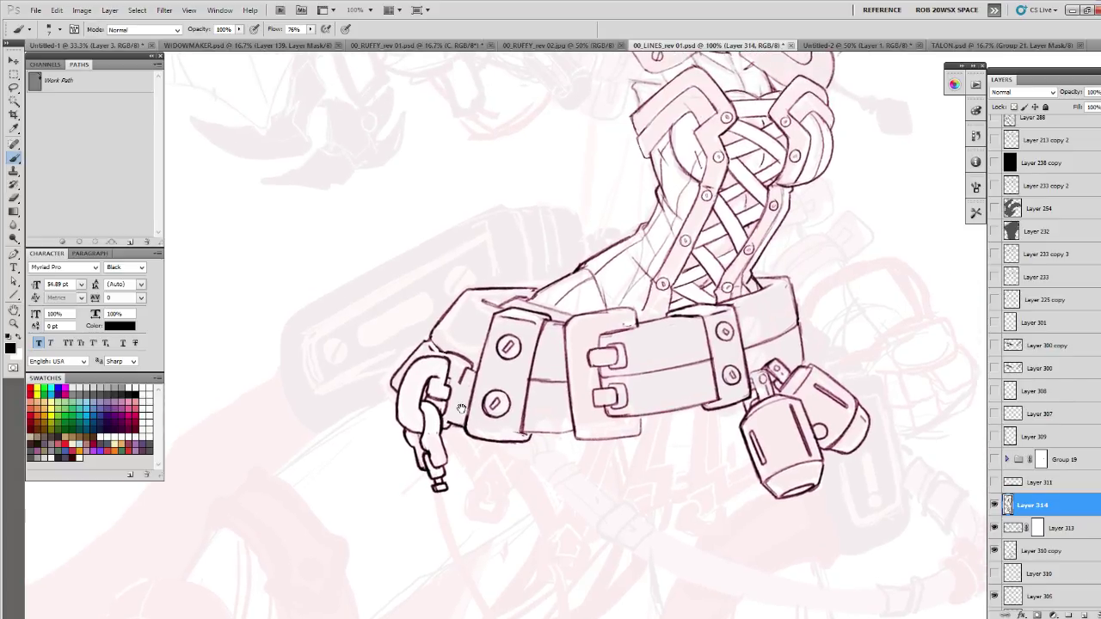
{"action": "left_click_drag", "start_coordinate": [457, 405], "coordinate": [458, 417]}
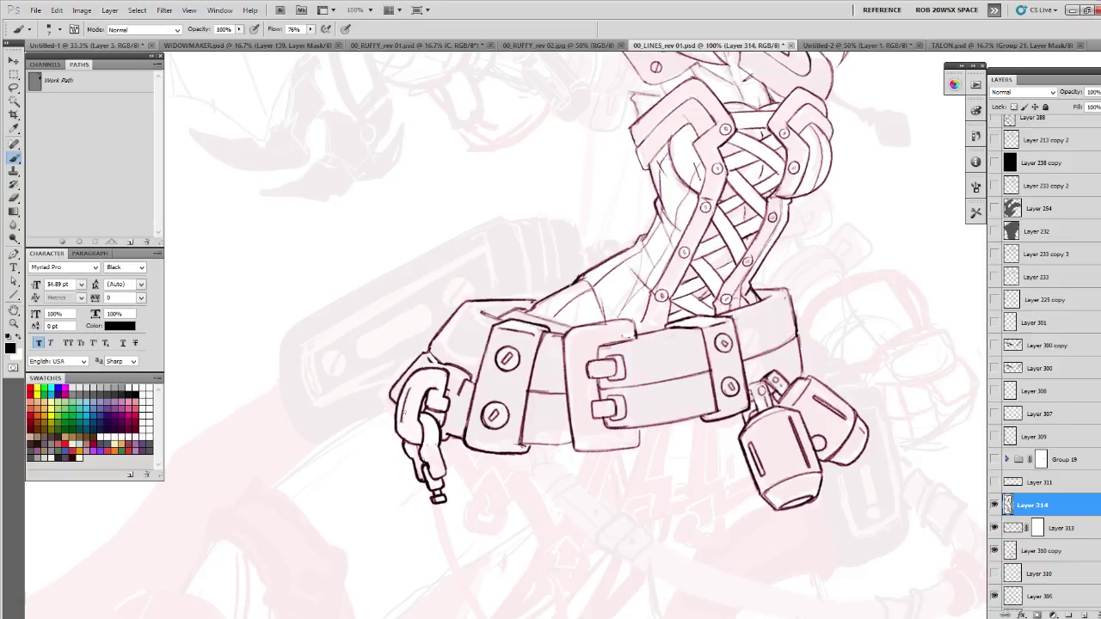
- Ink a small rounded clasp under the belt, between the screwed strap and the large buckle
{"action": "scroll", "coordinate": [757, 403], "scroll_direction": "up", "scroll_amount": 3}
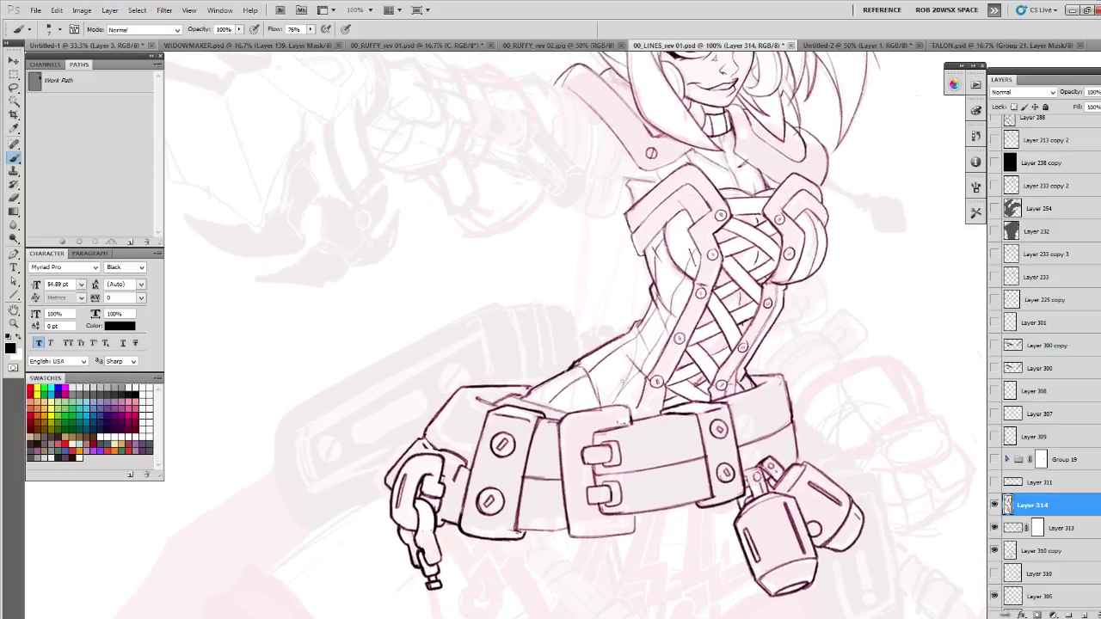
{"action": "left_click_drag", "start_coordinate": [902, 542], "coordinate": [786, 336]}
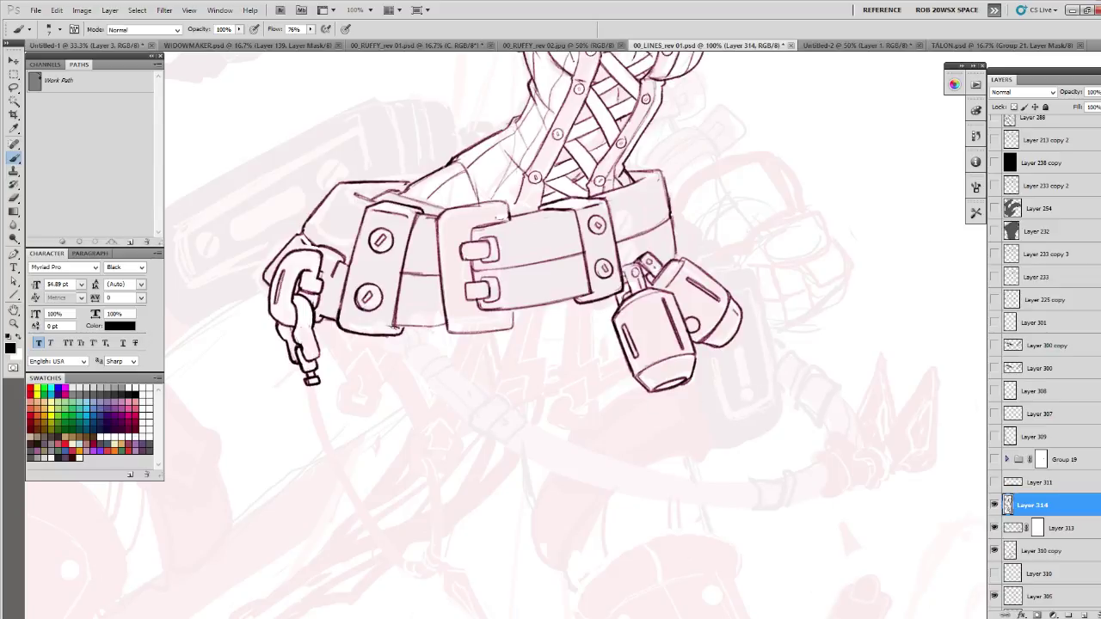
{"action": "mouse_move", "coordinate": [379, 332]}
{"action": "left_mouse_down"}
{"action": "mouse_move", "coordinate": [384, 355]}
{"action": "mouse_move", "coordinate": [409, 356]}
{"action": "mouse_move", "coordinate": [435, 338]}
{"action": "mouse_move", "coordinate": [410, 341]}
{"action": "mouse_move", "coordinate": [428, 335]}
{"action": "mouse_move", "coordinate": [419, 330]}
{"action": "mouse_move", "coordinate": [435, 330]}
{"action": "mouse_move", "coordinate": [428, 353]}
{"action": "mouse_move", "coordinate": [376, 344]}
{"action": "mouse_move", "coordinate": [386, 356]}
{"action": "mouse_move", "coordinate": [415, 339]}
{"action": "mouse_move", "coordinate": [403, 356]}
{"action": "mouse_move", "coordinate": [400, 334]}
{"action": "mouse_move", "coordinate": [419, 356]}
{"action": "mouse_move", "coordinate": [411, 338]}
{"action": "mouse_move", "coordinate": [409, 362]}
{"action": "mouse_move", "coordinate": [417, 344]}
{"action": "mouse_move", "coordinate": [402, 334]}
{"action": "mouse_move", "coordinate": [420, 335]}
{"action": "mouse_move", "coordinate": [411, 360]}
{"action": "mouse_move", "coordinate": [399, 356]}
{"action": "left_mouse_up"}
{"action": "key", "text": "e"}
{"action": "key", "text": "b"}
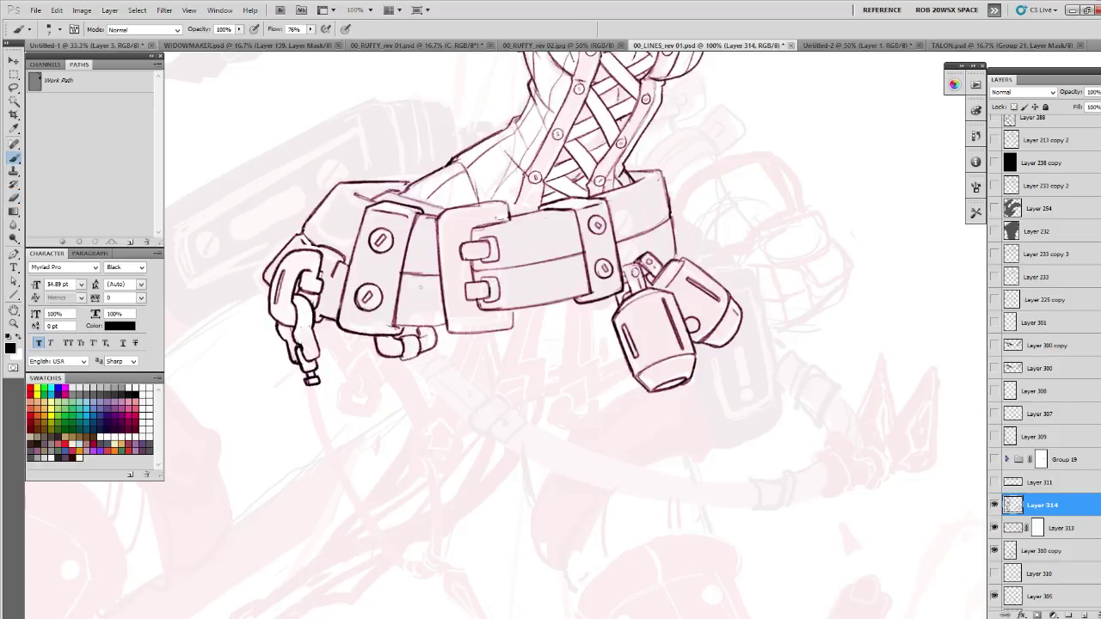
{"action": "left_click_drag", "start_coordinate": [872, 518], "coordinate": [829, 517]}
{"action": "left_click_drag", "start_coordinate": [707, 474], "coordinate": [543, 473]}
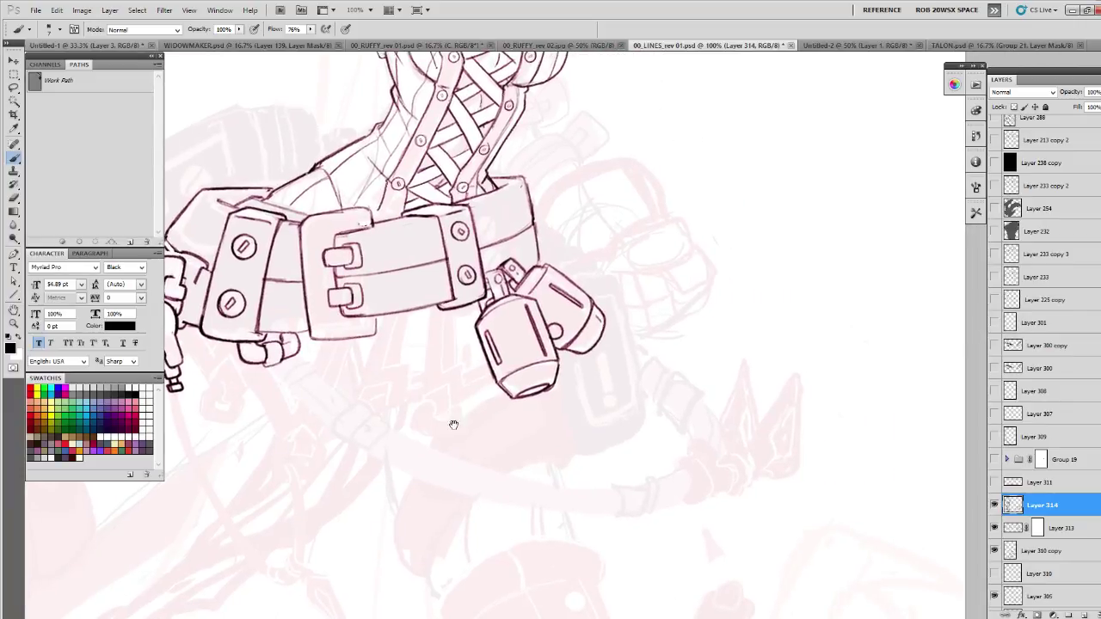
{"action": "left_click_drag", "start_coordinate": [262, 361], "coordinate": [283, 361]}
- Add a small round rivet to the link hanging from the belt's left hook
{"action": "left_click_drag", "start_coordinate": [290, 273], "coordinate": [378, 320]}
{"action": "key", "text": "z"}
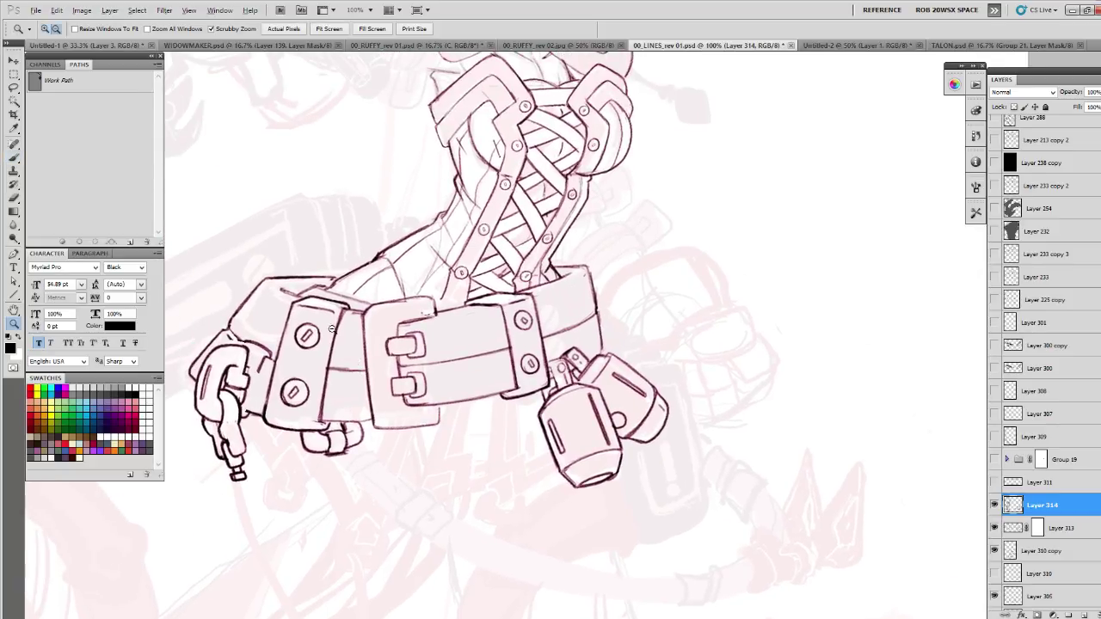
{"action": "left_click", "coordinate": [266, 382], "text": "alt"}
{"action": "left_click", "coordinate": [267, 383]}
{"action": "key", "text": "b"}
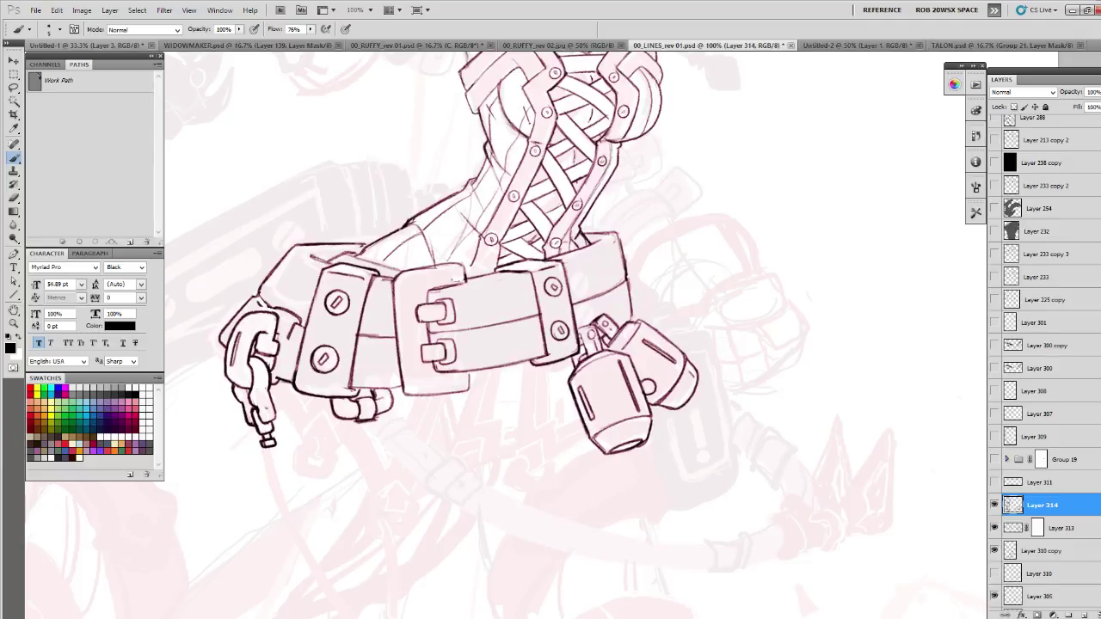
{"action": "left_click_drag", "start_coordinate": [269, 409], "coordinate": [264, 391]}
{"action": "left_click_drag", "start_coordinate": [737, 536], "coordinate": [730, 401]}
{"action": "left_click_drag", "start_coordinate": [848, 438], "coordinate": [713, 455]}
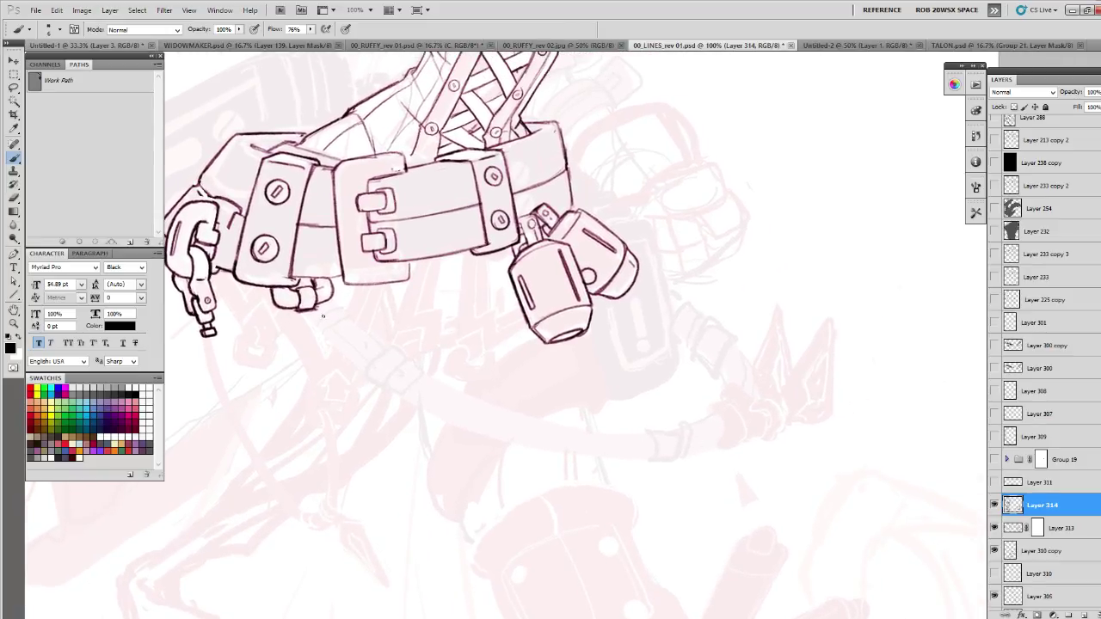
- Ink a small rounded knob beneath the clasp hanging under the belt
{"action": "left_click_drag", "start_coordinate": [287, 313], "coordinate": [300, 327]}
{"action": "key", "text": "ctrl+z"}
{"action": "key", "text": "ctrl+z"}
{"action": "left_click_drag", "start_coordinate": [329, 291], "coordinate": [450, 256]}
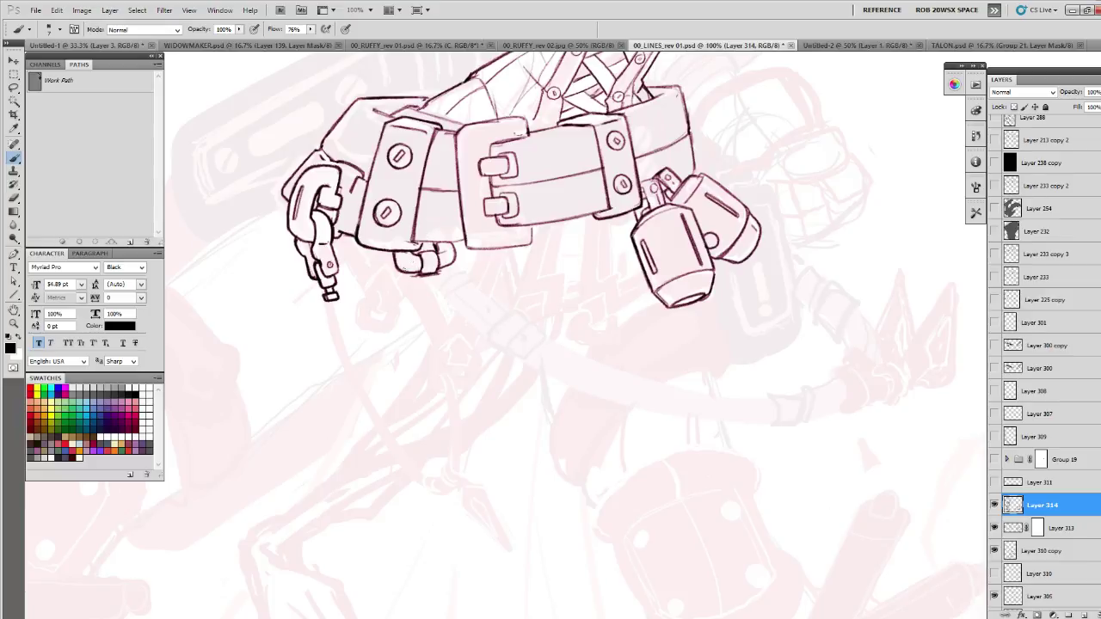
{"action": "mouse_move", "coordinate": [411, 273]}
{"action": "left_mouse_down"}
{"action": "mouse_move", "coordinate": [430, 281]}
{"action": "mouse_move", "coordinate": [414, 303]}
{"action": "left_mouse_up"}
{"action": "key", "text": "ctrl+z"}
- Ink the long pouch's upper outline and the curved edges of its corner band behind the belt
{"action": "key", "text": "z"}
{"action": "left_click", "coordinate": [759, 421], "text": "alt"}
{"action": "left_click_drag", "start_coordinate": [756, 424], "coordinate": [663, 579]}
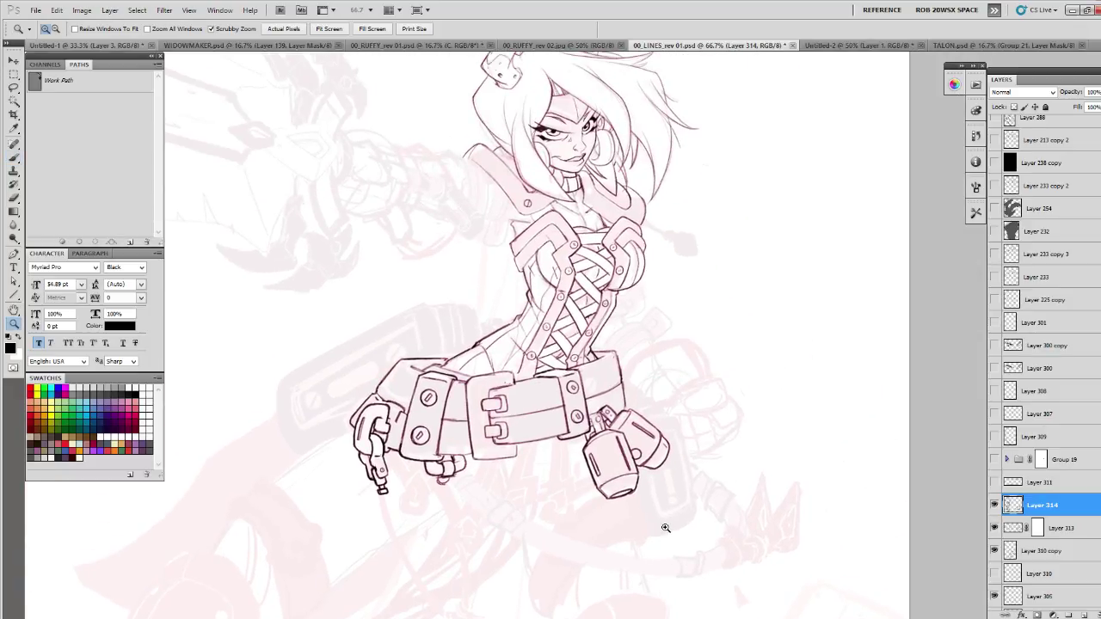
{"action": "left_click_drag", "start_coordinate": [662, 522], "coordinate": [679, 486]}
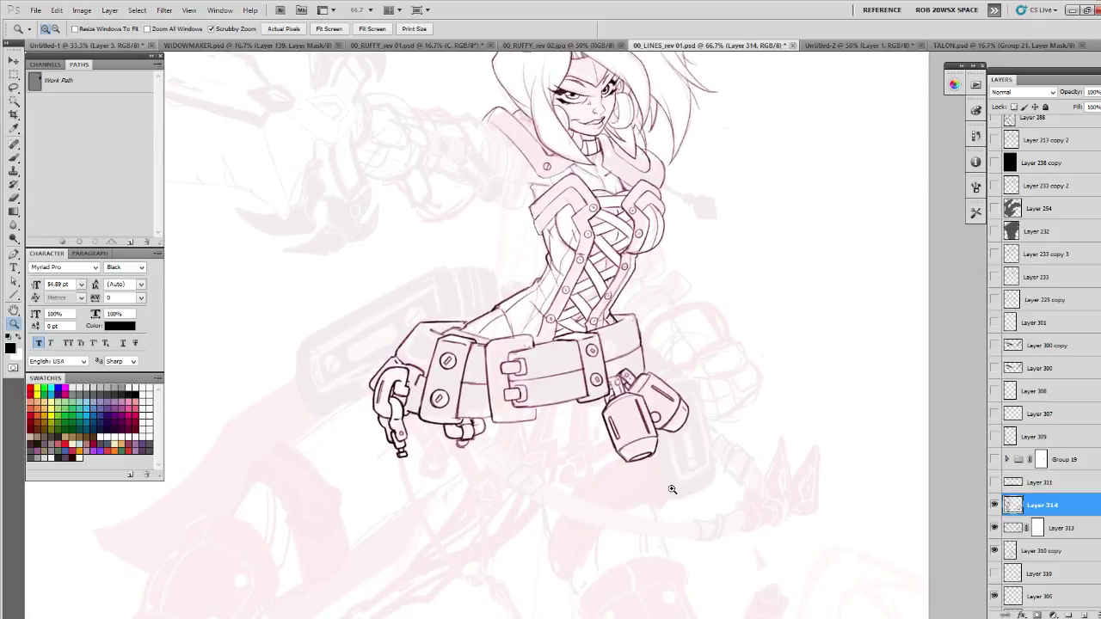
{"action": "left_click", "coordinate": [628, 422]}
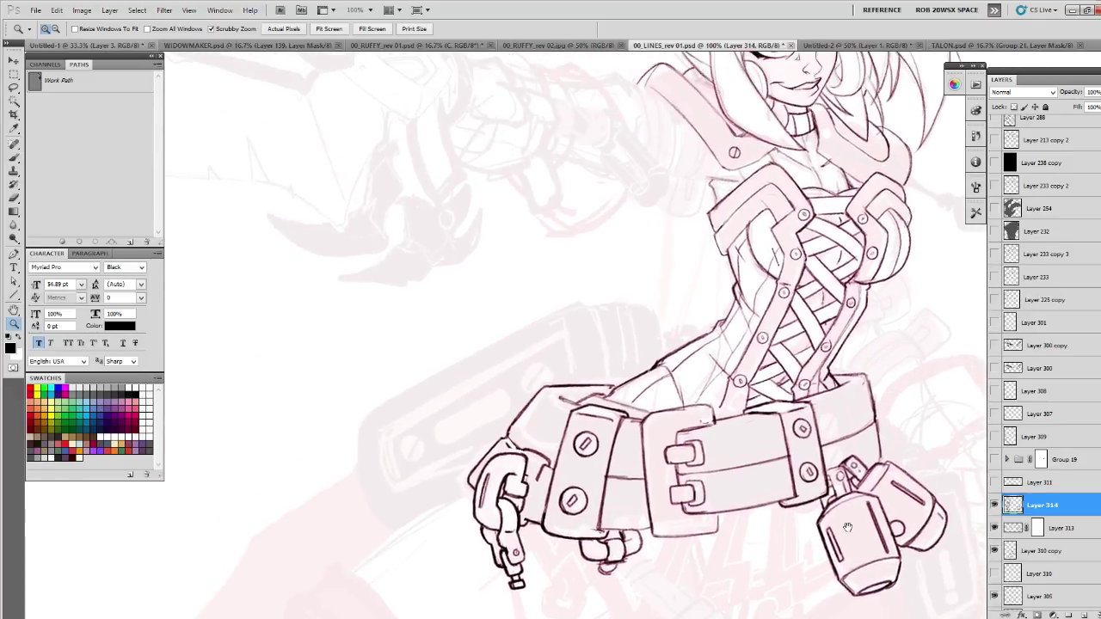
{"action": "key", "text": "b"}
{"action": "mouse_move", "coordinate": [535, 325]}
{"action": "left_mouse_down"}
{"action": "mouse_move", "coordinate": [564, 327]}
{"action": "mouse_move", "coordinate": [573, 371]}
{"action": "left_mouse_up"}
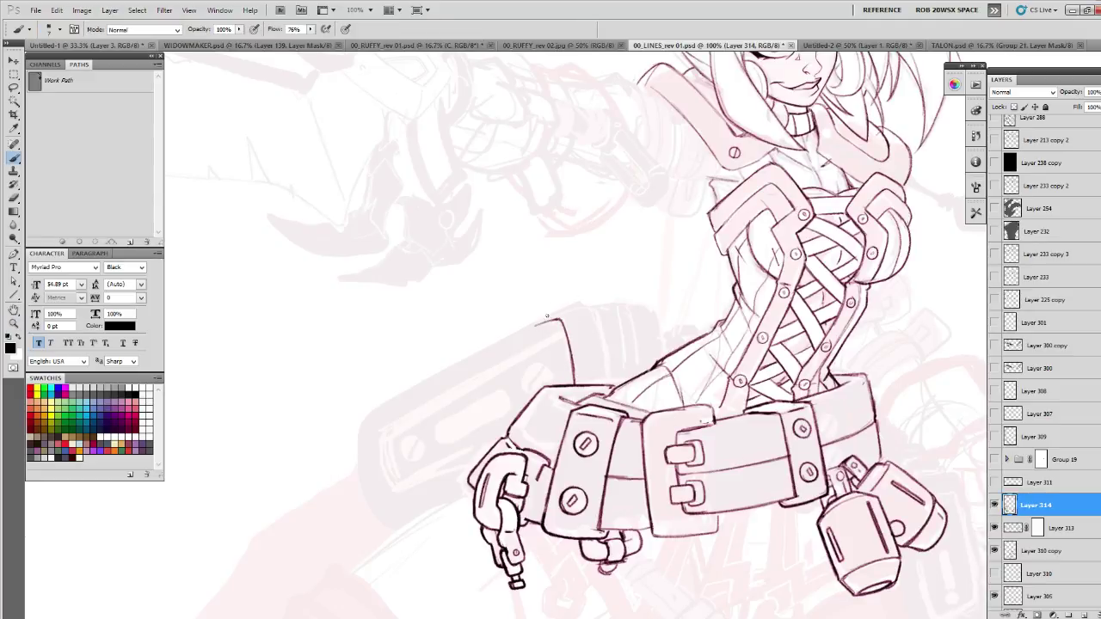
{"action": "left_click_drag", "start_coordinate": [591, 312], "coordinate": [561, 303]}
{"action": "mouse_move", "coordinate": [503, 334]}
{"action": "left_mouse_down"}
{"action": "mouse_move", "coordinate": [445, 348]}
{"action": "mouse_move", "coordinate": [302, 430]}
{"action": "left_mouse_up"}
{"action": "mouse_move", "coordinate": [400, 371]}
{"action": "left_mouse_down"}
{"action": "mouse_move", "coordinate": [504, 318]}
{"action": "mouse_move", "coordinate": [531, 319]}
{"action": "mouse_move", "coordinate": [551, 384]}
{"action": "left_mouse_up"}
{"action": "left_click_drag", "start_coordinate": [538, 336], "coordinate": [557, 402]}
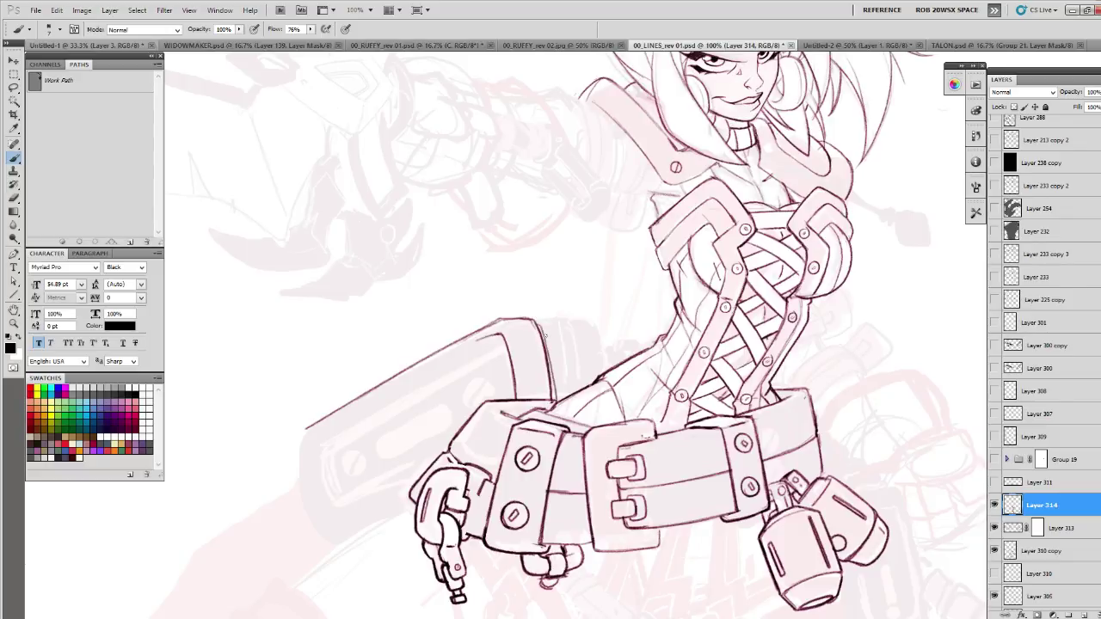
- Clean up the pouch's corner band and outline the rear section between that band and the waist
{"action": "key", "text": "e"}
{"action": "left_click_drag", "start_coordinate": [538, 327], "coordinate": [553, 393]}
{"action": "key", "text": "b"}
{"action": "mouse_move", "coordinate": [536, 323]}
{"action": "left_mouse_down"}
{"action": "mouse_move", "coordinate": [577, 325]}
{"action": "mouse_move", "coordinate": [588, 387]}
{"action": "left_mouse_up"}
{"action": "mouse_move", "coordinate": [574, 328]}
{"action": "left_mouse_down"}
{"action": "mouse_move", "coordinate": [588, 380]}
{"action": "mouse_move", "coordinate": [564, 320]}
{"action": "mouse_move", "coordinate": [596, 322]}
{"action": "mouse_move", "coordinate": [608, 368]}
{"action": "mouse_move", "coordinate": [595, 320]}
{"action": "mouse_move", "coordinate": [536, 320]}
{"action": "mouse_move", "coordinate": [566, 320]}
{"action": "mouse_move", "coordinate": [624, 290]}
{"action": "mouse_move", "coordinate": [566, 283]}
{"action": "mouse_move", "coordinate": [366, 368]}
{"action": "mouse_move", "coordinate": [526, 283]}
{"action": "mouse_move", "coordinate": [361, 366]}
{"action": "mouse_move", "coordinate": [353, 418]}
{"action": "left_mouse_up"}
- Ink the pouch's curved far end and the border of the recessed panel on its face
{"action": "key", "text": "e"}
{"action": "key", "text": "b"}
{"action": "left_click_drag", "start_coordinate": [353, 373], "coordinate": [365, 435]}
{"action": "left_click_drag", "start_coordinate": [355, 396], "coordinate": [369, 440]}
{"action": "mouse_move", "coordinate": [354, 368]}
{"action": "left_mouse_down"}
{"action": "mouse_move", "coordinate": [373, 445]}
{"action": "mouse_move", "coordinate": [459, 414]}
{"action": "left_mouse_up"}
{"action": "mouse_move", "coordinate": [343, 374]}
{"action": "left_mouse_down"}
{"action": "mouse_move", "coordinate": [352, 435]}
{"action": "mouse_move", "coordinate": [379, 475]}
{"action": "mouse_move", "coordinate": [343, 380]}
{"action": "mouse_move", "coordinate": [365, 456]}
{"action": "left_mouse_up"}
{"action": "left_click_drag", "start_coordinate": [343, 369], "coordinate": [351, 425]}
{"action": "left_click_drag", "start_coordinate": [549, 361], "coordinate": [526, 381]}
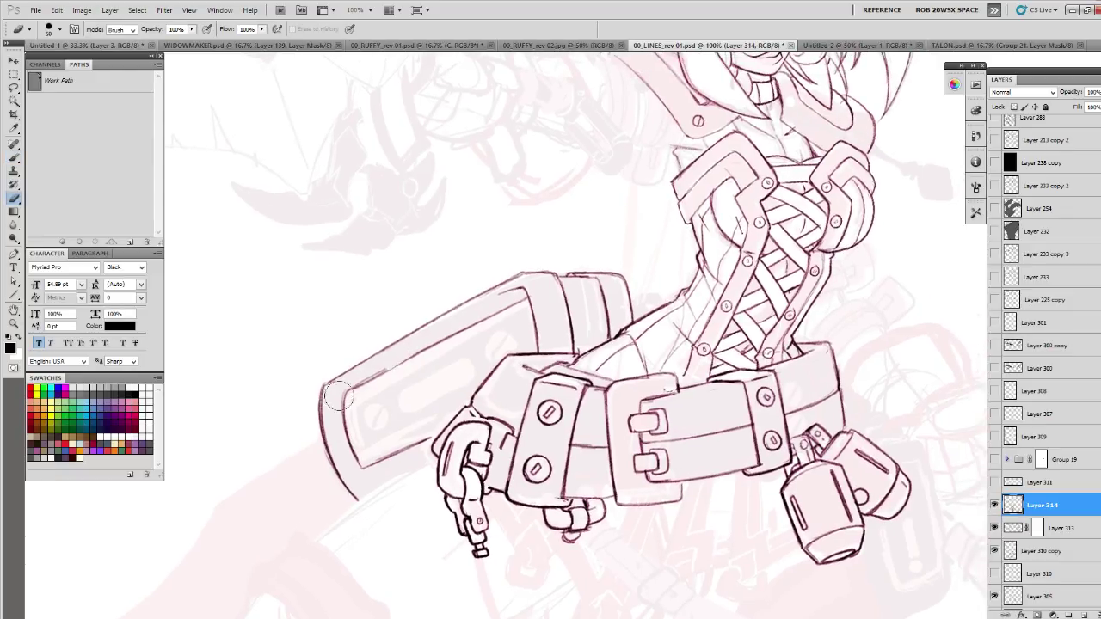
- Erase and redraw the recessed panel's outer corner, and strengthen its upper and lower edges
{"action": "mouse_move", "coordinate": [346, 393]}
{"action": "left_mouse_down"}
{"action": "mouse_move", "coordinate": [424, 349]}
{"action": "mouse_move", "coordinate": [349, 392]}
{"action": "left_mouse_up"}
{"action": "mouse_move", "coordinate": [449, 341]}
{"action": "left_mouse_down"}
{"action": "mouse_move", "coordinate": [354, 389]}
{"action": "mouse_move", "coordinate": [344, 427]}
{"action": "mouse_move", "coordinate": [361, 466]}
{"action": "left_mouse_up"}
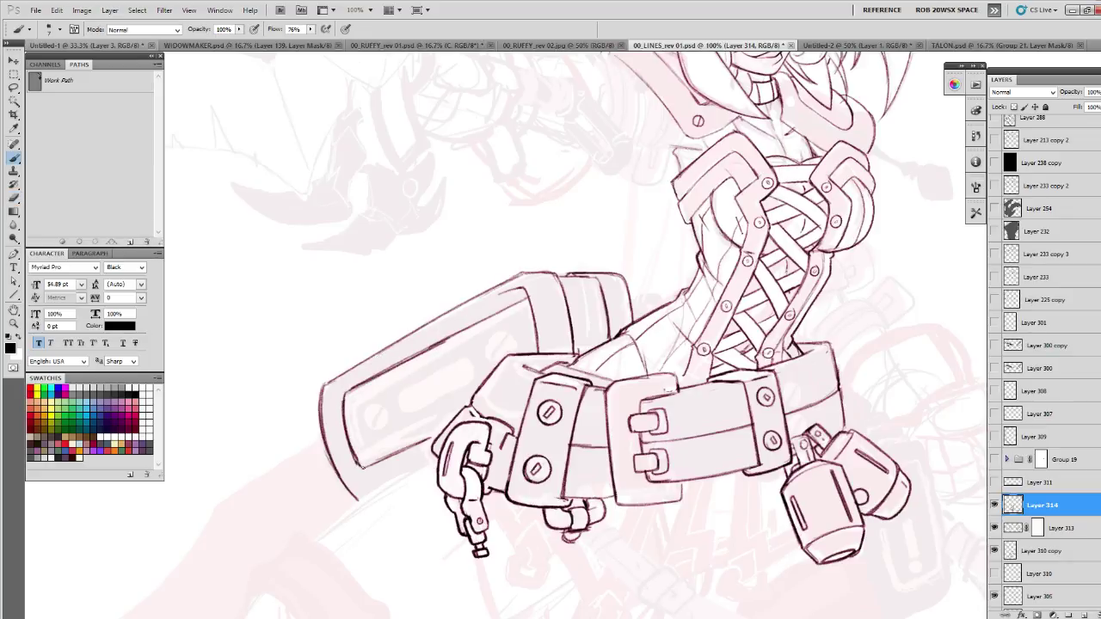
{"action": "mouse_move", "coordinate": [346, 394]}
{"action": "left_mouse_down"}
{"action": "mouse_move", "coordinate": [345, 422]}
{"action": "mouse_move", "coordinate": [378, 473]}
{"action": "left_mouse_up"}
{"action": "mouse_move", "coordinate": [346, 396]}
{"action": "left_mouse_down"}
{"action": "mouse_move", "coordinate": [347, 434]}
{"action": "mouse_move", "coordinate": [373, 465]}
{"action": "left_mouse_up"}
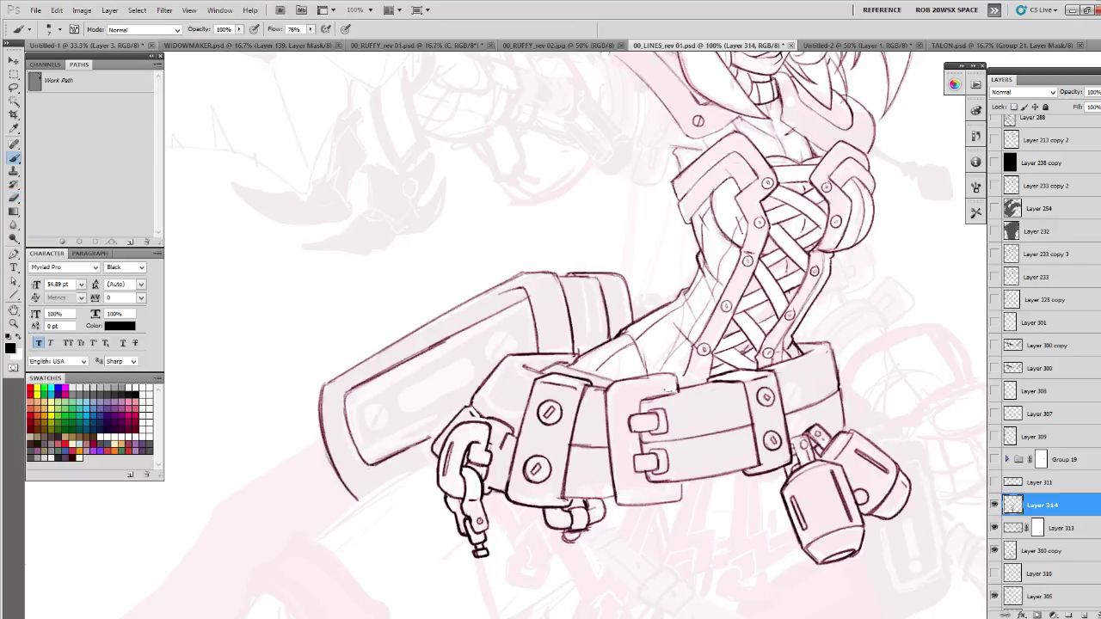
{"action": "mouse_move", "coordinate": [435, 437]}
{"action": "left_mouse_down"}
{"action": "mouse_move", "coordinate": [375, 464]}
{"action": "mouse_move", "coordinate": [425, 437]}
{"action": "left_mouse_up"}
{"action": "key", "text": "e"}
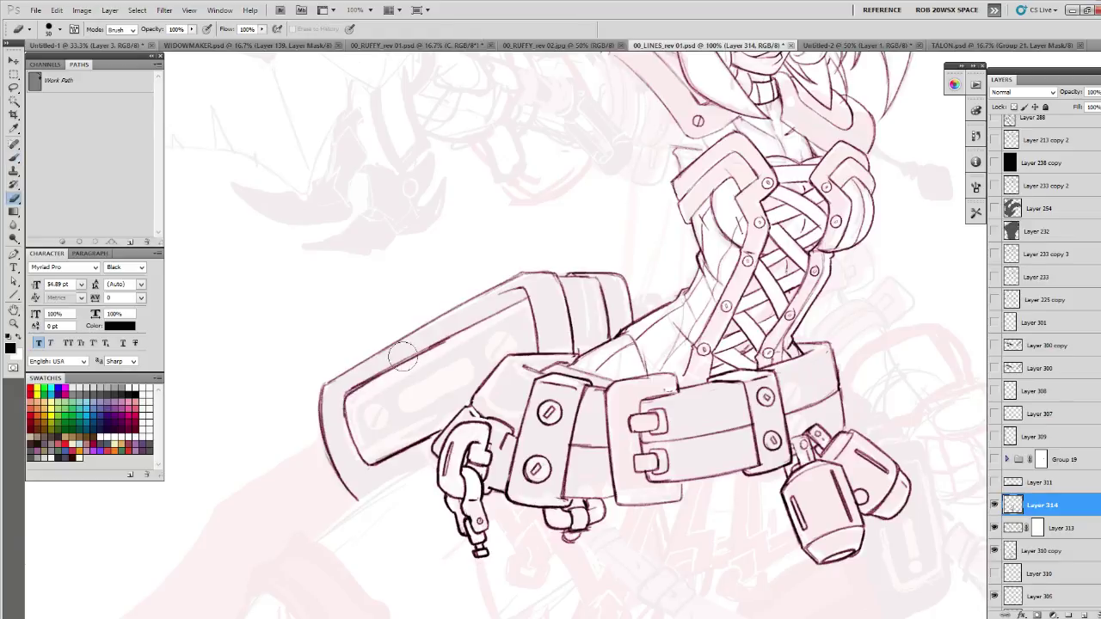
{"action": "key", "text": "b"}
{"action": "left_click_drag", "start_coordinate": [342, 396], "coordinate": [423, 351]}
{"action": "left_click_drag", "start_coordinate": [540, 278], "coordinate": [546, 267]}
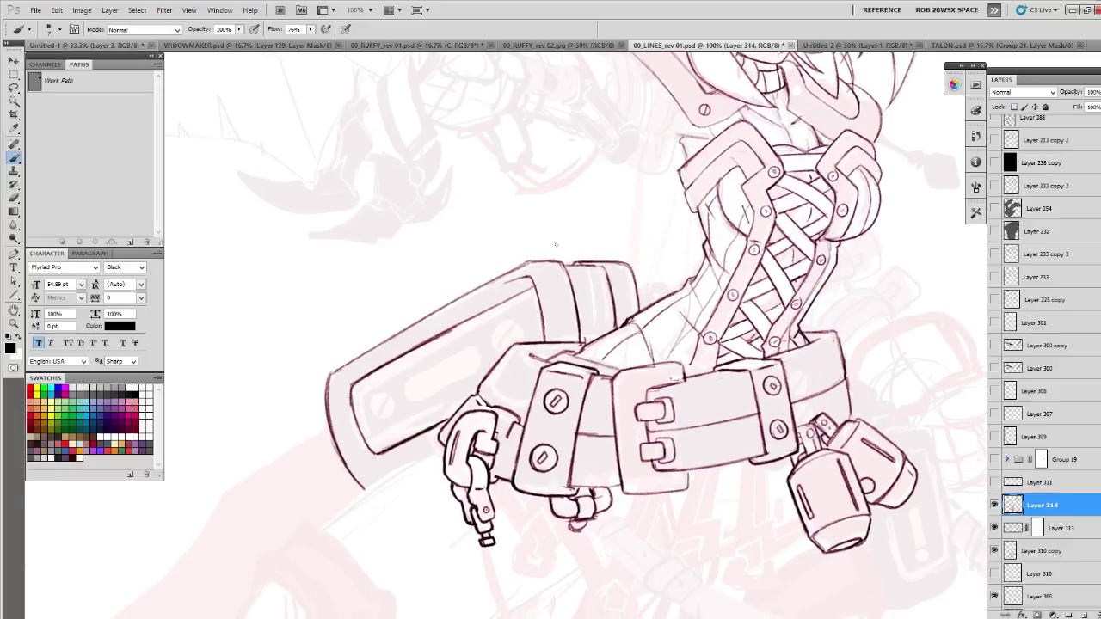
{"action": "key", "text": "e"}
{"action": "key", "text": "b"}
{"action": "left_click_drag", "start_coordinate": [447, 365], "coordinate": [442, 374]}
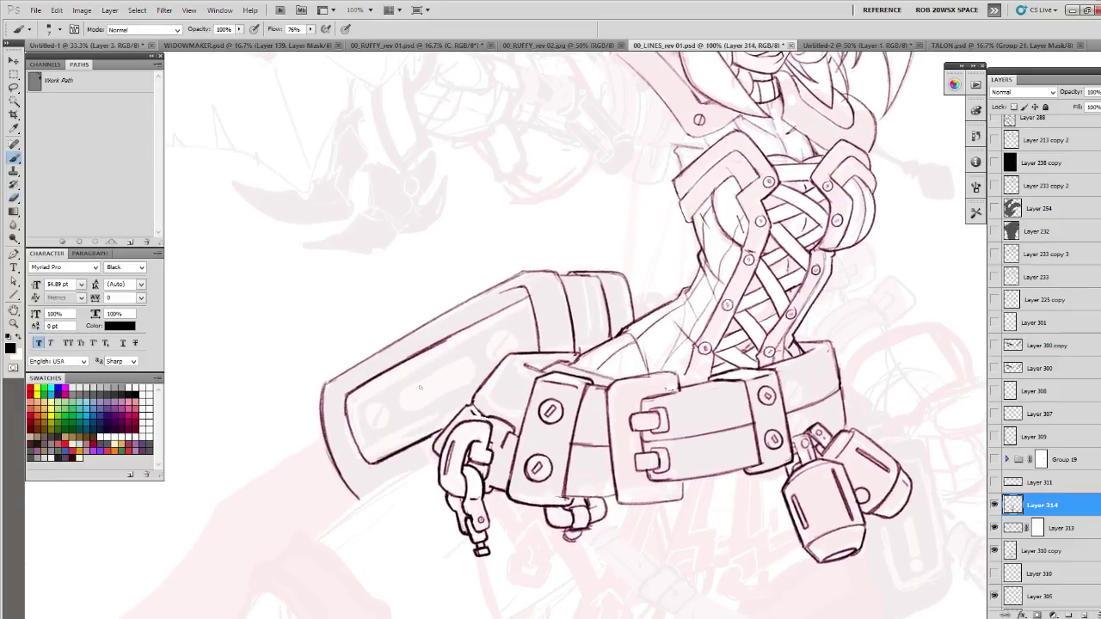
- Ink an inset plate outline inside the pouch's recessed panel, following the panel's edges
{"action": "mouse_move", "coordinate": [357, 406]}
{"action": "left_mouse_down"}
{"action": "mouse_move", "coordinate": [361, 445]}
{"action": "mouse_move", "coordinate": [360, 408]}
{"action": "left_mouse_up"}
{"action": "mouse_move", "coordinate": [360, 407]}
{"action": "left_mouse_down"}
{"action": "mouse_move", "coordinate": [333, 386]}
{"action": "mouse_move", "coordinate": [342, 374]}
{"action": "mouse_move", "coordinate": [475, 297]}
{"action": "left_mouse_up"}
{"action": "key", "text": "ctrl+z"}
{"action": "left_click_drag", "start_coordinate": [335, 377], "coordinate": [478, 298]}
{"action": "key", "text": "ctrl+z"}
{"action": "mouse_move", "coordinate": [340, 374]}
{"action": "left_mouse_down"}
{"action": "mouse_move", "coordinate": [467, 306]}
{"action": "mouse_move", "coordinate": [360, 363]}
{"action": "left_mouse_up"}
{"action": "left_click_drag", "start_coordinate": [338, 374], "coordinate": [484, 297]}
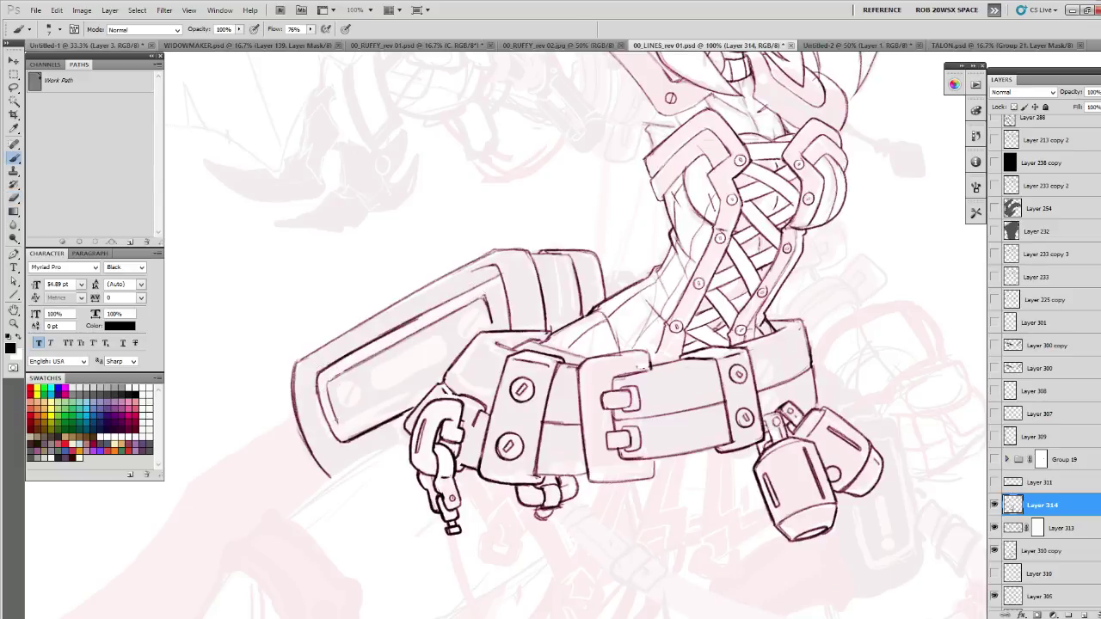
{"action": "mouse_move", "coordinate": [343, 427]}
{"action": "left_mouse_down"}
{"action": "mouse_move", "coordinate": [380, 410]}
{"action": "mouse_move", "coordinate": [359, 418]}
{"action": "left_mouse_up"}
{"action": "left_click_drag", "start_coordinate": [414, 392], "coordinate": [342, 426]}
{"action": "left_click_drag", "start_coordinate": [353, 368], "coordinate": [327, 382]}
{"action": "key", "text": "e"}
{"action": "key", "text": "b"}
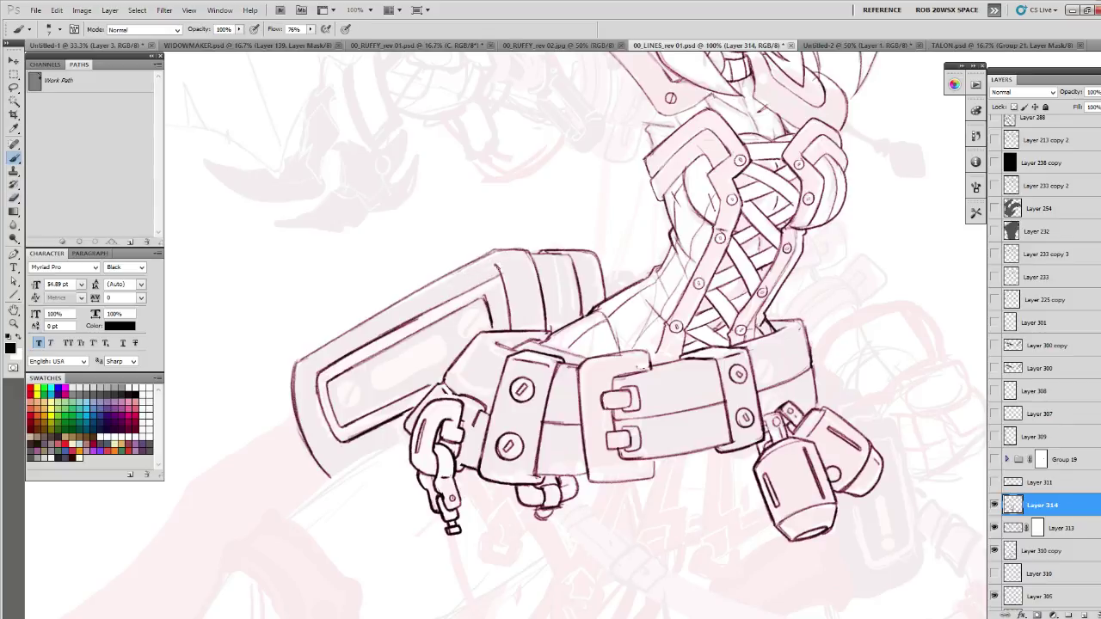
- Clean up the pouch's upper corner and add narrow slot lines on the front and rear bands
{"action": "key", "text": "e"}
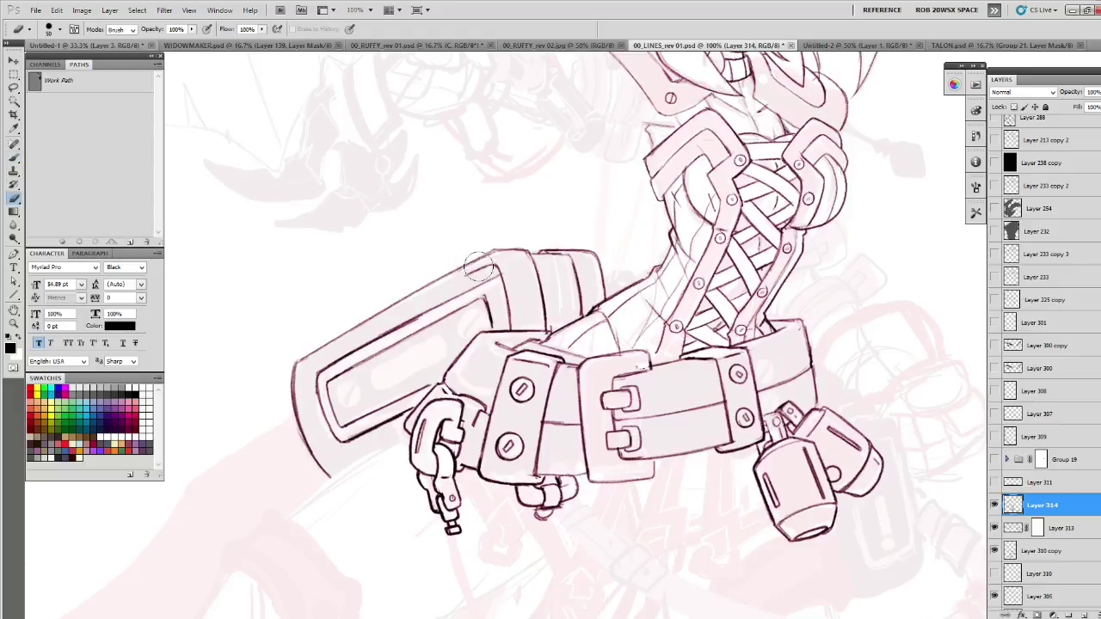
{"action": "left_click_drag", "start_coordinate": [491, 259], "coordinate": [495, 263]}
{"action": "key", "text": "b"}
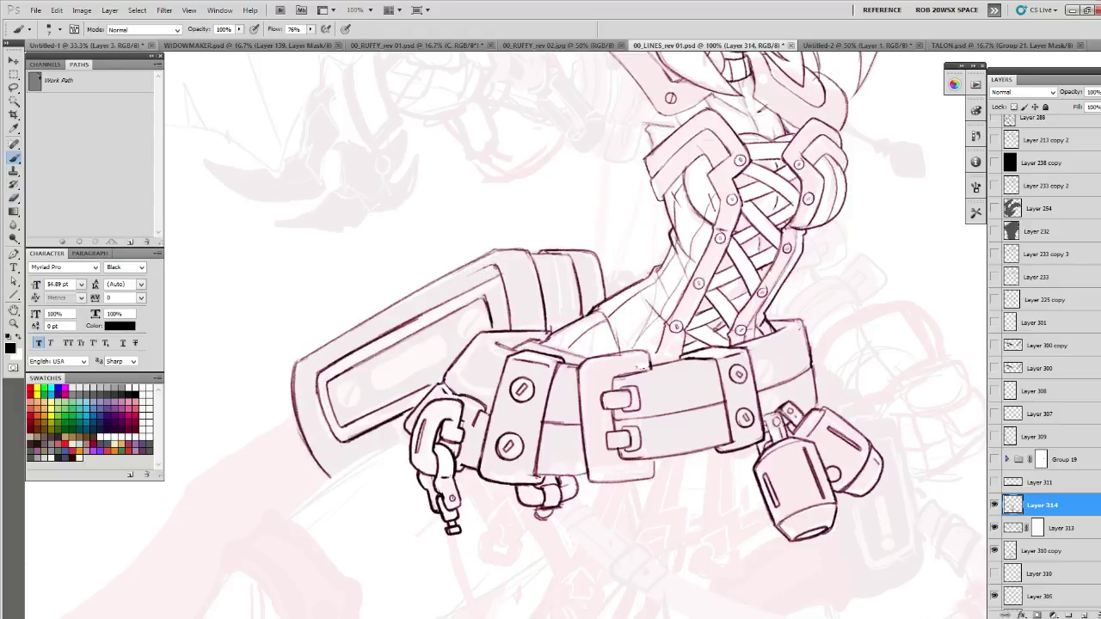
{"action": "key", "text": "e"}
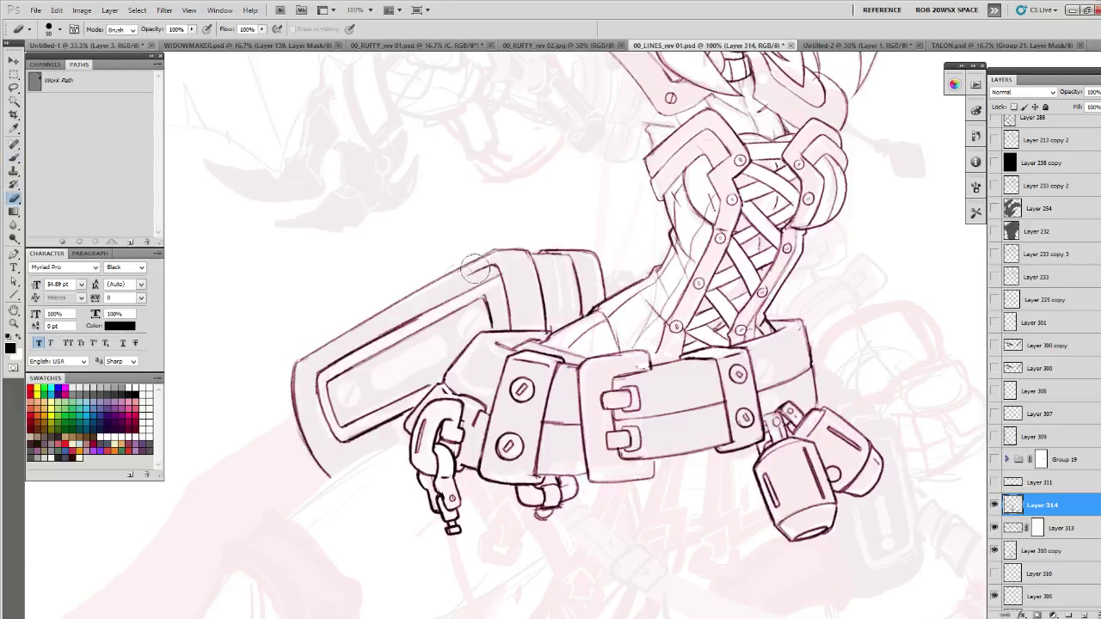
{"action": "key", "text": "b"}
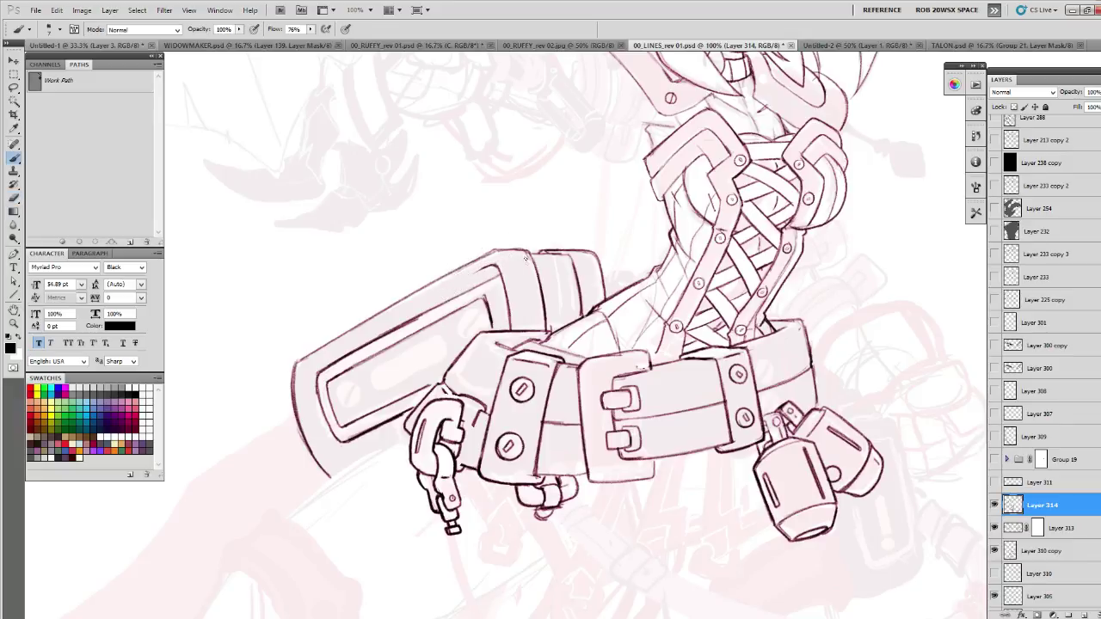
{"action": "left_click_drag", "start_coordinate": [520, 255], "coordinate": [533, 317]}
{"action": "key", "text": "ctrl+z"}
{"action": "left_click_drag", "start_coordinate": [526, 273], "coordinate": [534, 318]}
{"action": "mouse_move", "coordinate": [592, 285]}
{"action": "left_mouse_down"}
{"action": "mouse_move", "coordinate": [595, 301]}
{"action": "mouse_move", "coordinate": [594, 284]}
{"action": "left_mouse_up"}
{"action": "left_click_drag", "start_coordinate": [594, 282], "coordinate": [597, 302]}
{"action": "left_click_drag", "start_coordinate": [554, 294], "coordinate": [558, 216]}
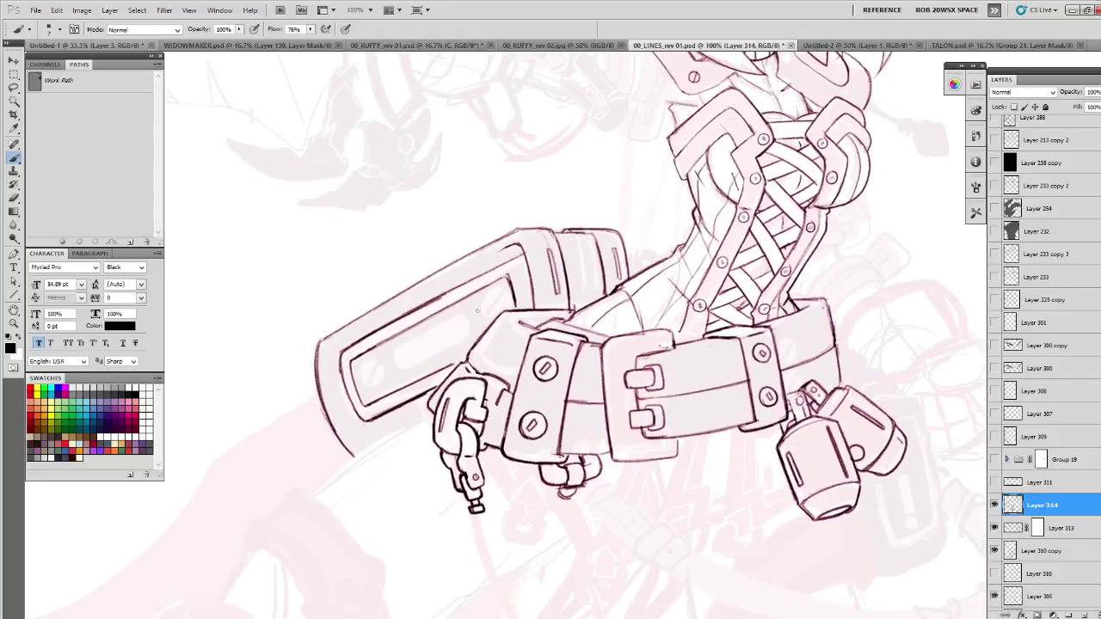
- Draw a round screw head at each end of the pouch's inset plate, with an elongated slot between them
{"action": "mouse_move", "coordinate": [366, 362]}
{"action": "left_mouse_down"}
{"action": "mouse_move", "coordinate": [362, 380]}
{"action": "mouse_move", "coordinate": [383, 377]}
{"action": "mouse_move", "coordinate": [365, 363]}
{"action": "left_mouse_up"}
{"action": "mouse_move", "coordinate": [441, 323]}
{"action": "left_mouse_down"}
{"action": "mouse_move", "coordinate": [501, 296]}
{"action": "mouse_move", "coordinate": [482, 302]}
{"action": "mouse_move", "coordinate": [484, 321]}
{"action": "mouse_move", "coordinate": [503, 302]}
{"action": "mouse_move", "coordinate": [398, 343]}
{"action": "mouse_move", "coordinate": [430, 323]}
{"action": "mouse_move", "coordinate": [425, 332]}
{"action": "left_mouse_up"}
{"action": "mouse_move", "coordinate": [425, 332]}
{"action": "left_mouse_down"}
{"action": "mouse_move", "coordinate": [393, 349]}
{"action": "mouse_move", "coordinate": [399, 367]}
{"action": "mouse_move", "coordinate": [465, 332]}
{"action": "mouse_move", "coordinate": [455, 318]}
{"action": "mouse_move", "coordinate": [404, 342]}
{"action": "mouse_move", "coordinate": [399, 363]}
{"action": "mouse_move", "coordinate": [465, 331]}
{"action": "mouse_move", "coordinate": [423, 329]}
{"action": "left_mouse_up"}
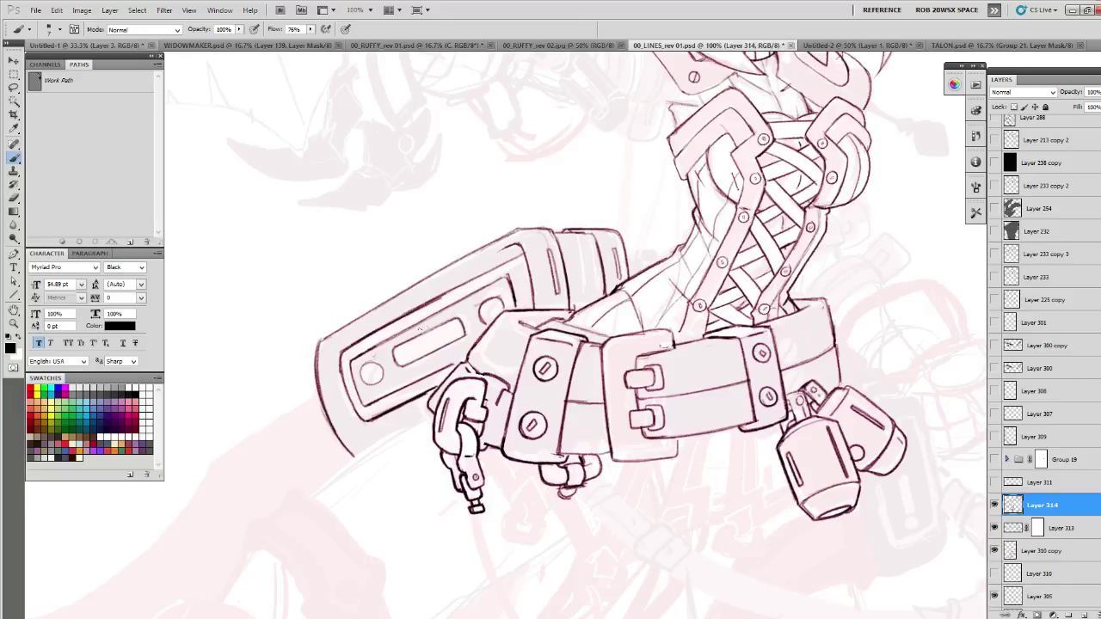
{"action": "mouse_move", "coordinate": [371, 371]}
{"action": "left_mouse_down"}
{"action": "mouse_move", "coordinate": [370, 382]}
{"action": "mouse_move", "coordinate": [370, 373]}
{"action": "left_mouse_up"}
{"action": "key", "text": "ctrl+z"}
{"action": "left_click_drag", "start_coordinate": [430, 311], "coordinate": [439, 315]}
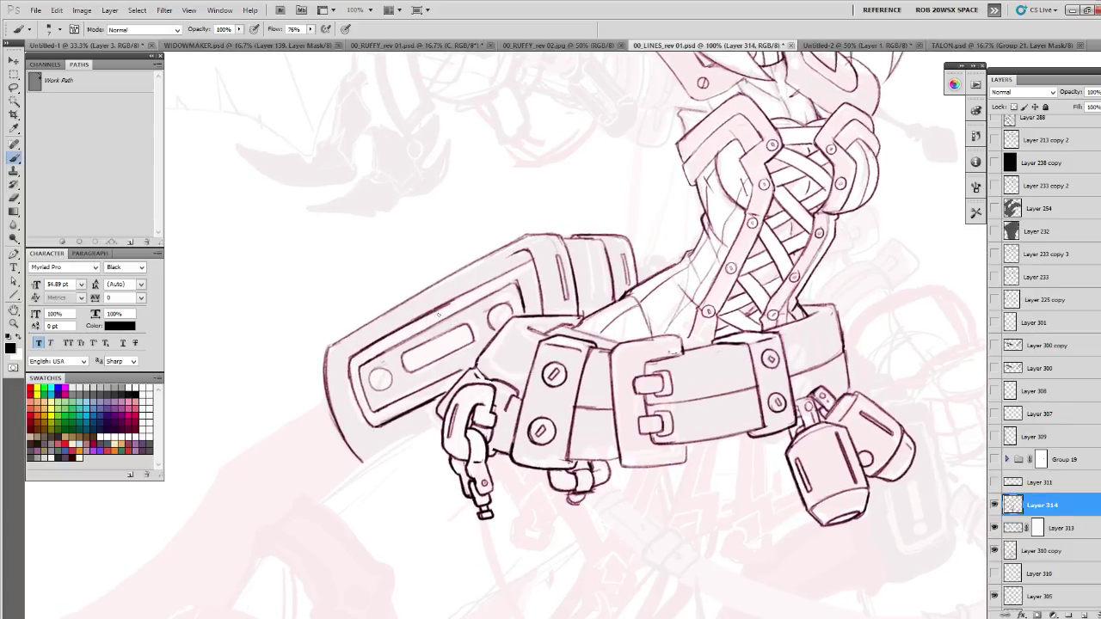
- Add slotted grooves to the plate's two screw heads and an inner edge line to the elongated slot
{"action": "scroll", "coordinate": [443, 309], "scroll_direction": "down", "scroll_amount": 1}
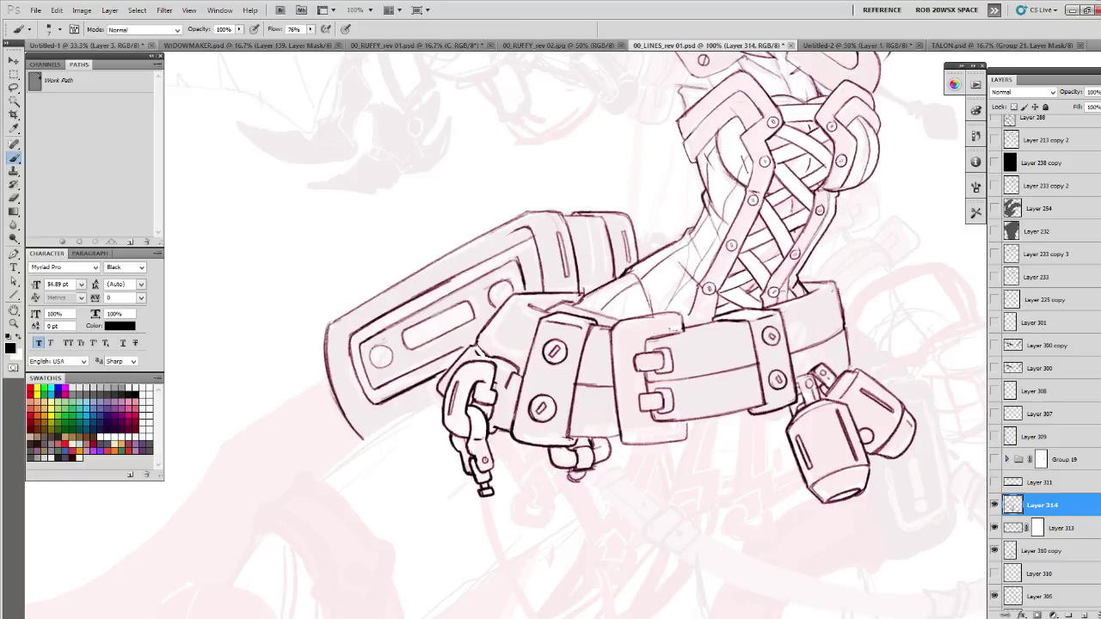
{"action": "key", "text": "e"}
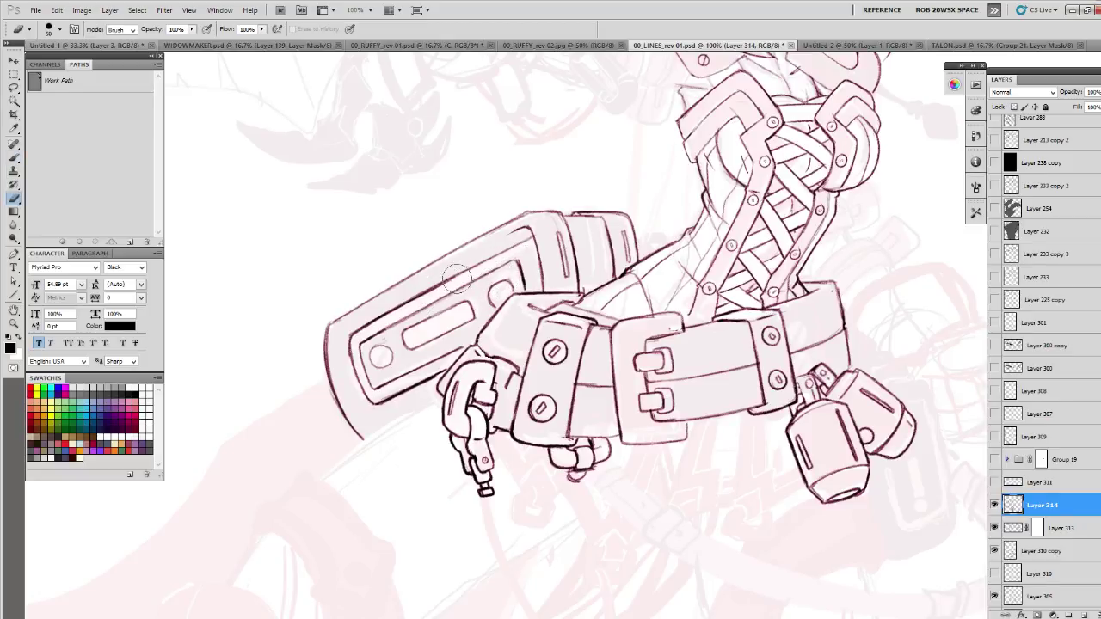
{"action": "key", "text": "b"}
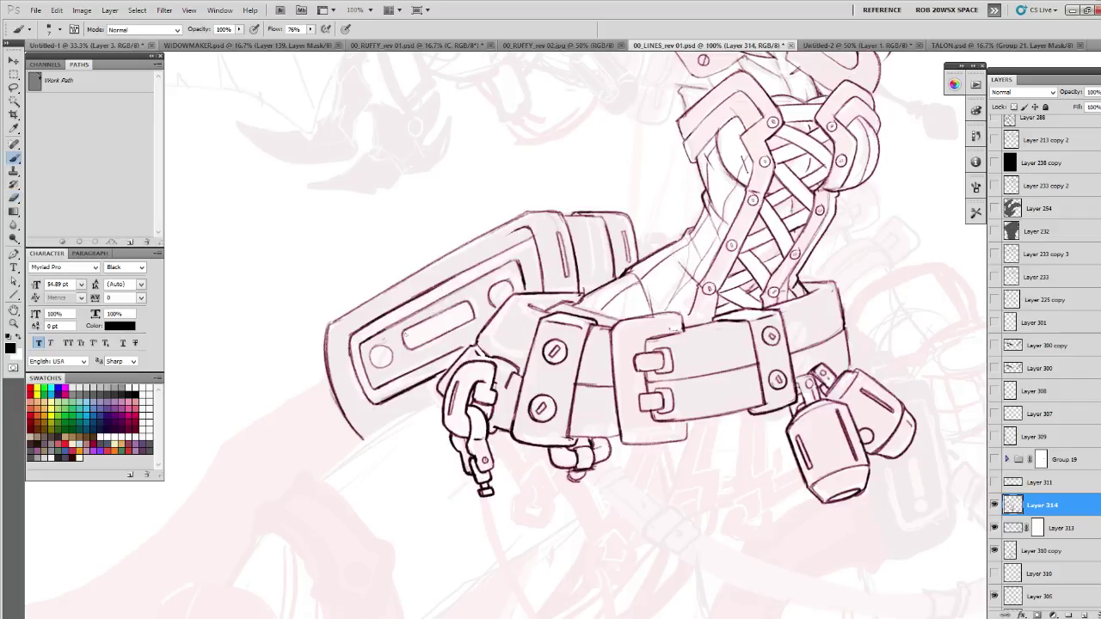
{"action": "mouse_move", "coordinate": [402, 335]}
{"action": "left_mouse_down"}
{"action": "mouse_move", "coordinate": [459, 303]}
{"action": "mouse_move", "coordinate": [434, 340]}
{"action": "mouse_move", "coordinate": [404, 349]}
{"action": "left_mouse_up"}
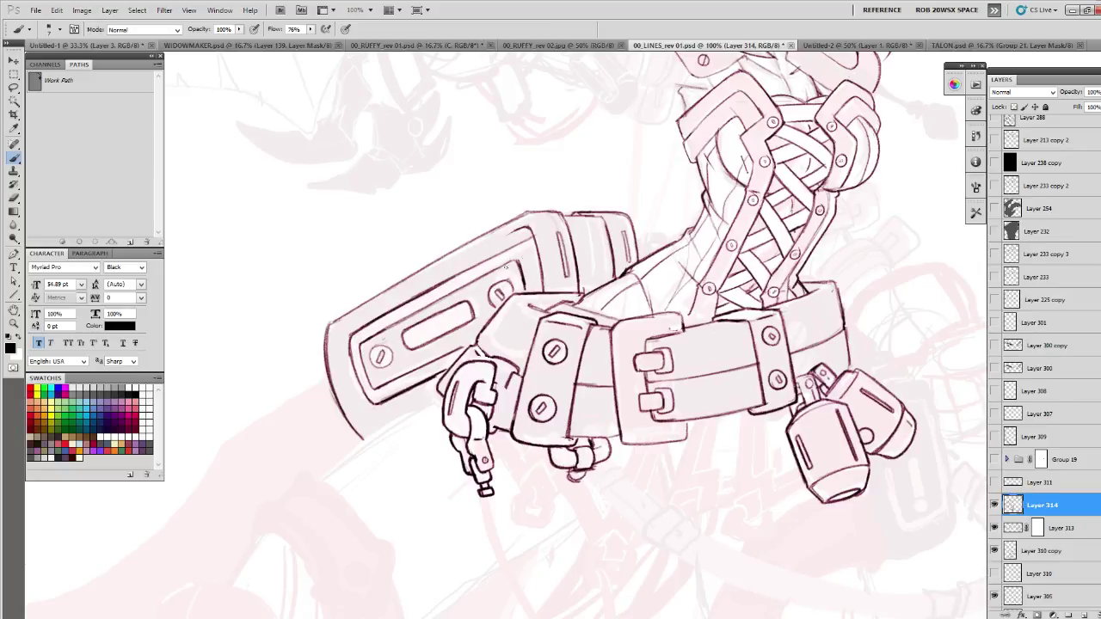
{"action": "left_click_drag", "start_coordinate": [404, 301], "coordinate": [525, 239]}
{"action": "mouse_move", "coordinate": [347, 331]}
{"action": "left_mouse_down"}
{"action": "mouse_move", "coordinate": [372, 408]}
{"action": "mouse_move", "coordinate": [449, 372]}
{"action": "left_mouse_up"}
- Strengthen the top edge of the pouch's rear section and add a vertical seam line down it
{"action": "left_click_drag", "start_coordinate": [578, 308], "coordinate": [466, 407]}
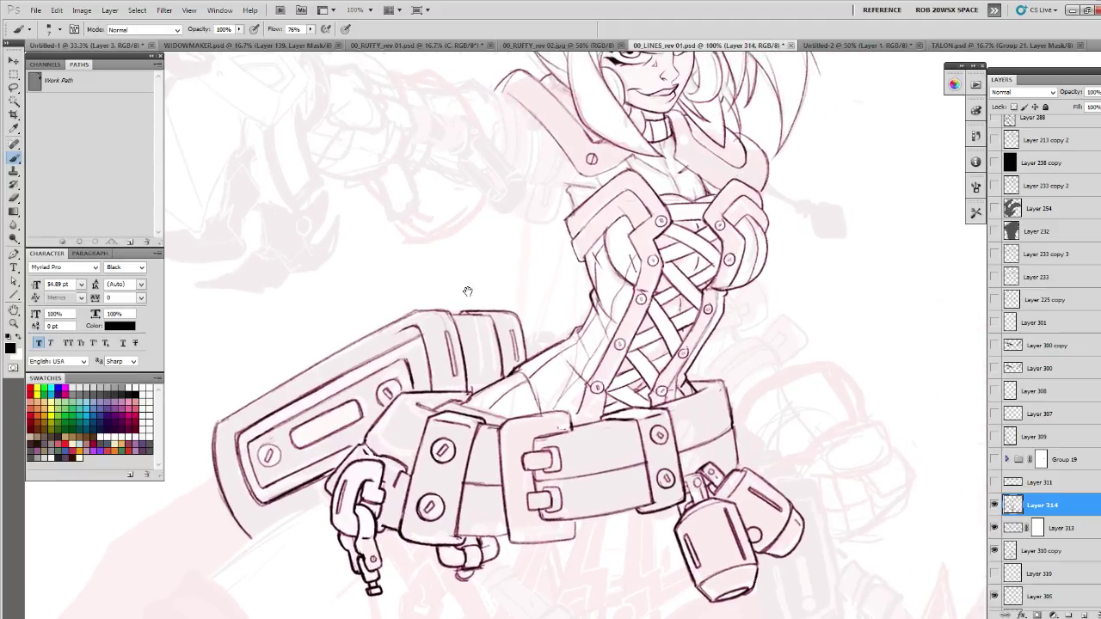
{"action": "left_click_drag", "start_coordinate": [469, 293], "coordinate": [498, 277]}
{"action": "left_click_drag", "start_coordinate": [604, 276], "coordinate": [588, 290]}
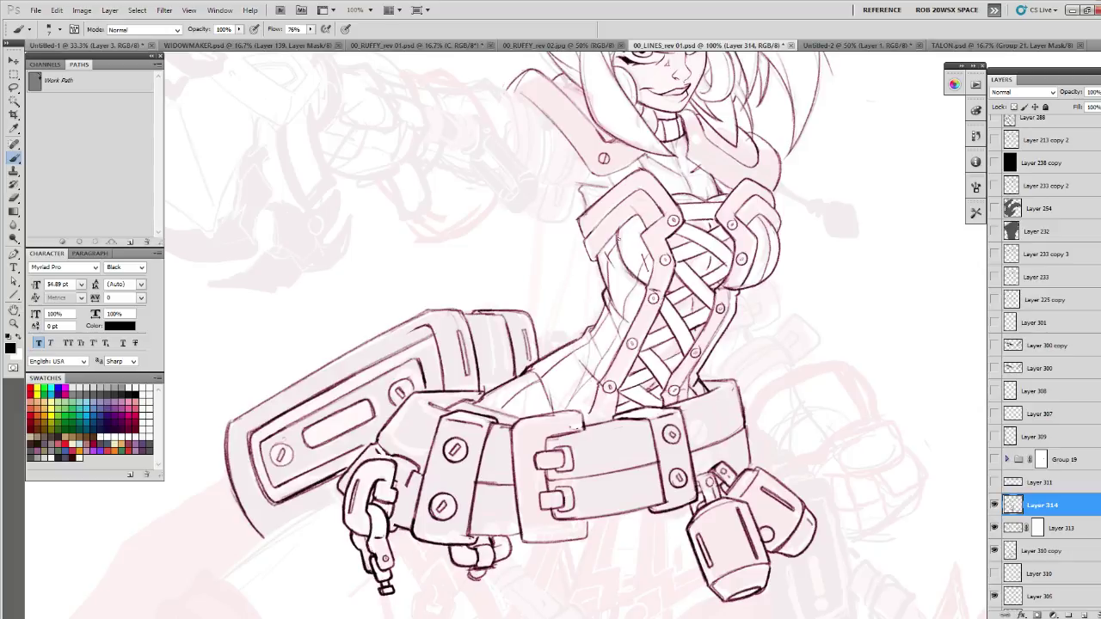
{"action": "left_click_drag", "start_coordinate": [318, 526], "coordinate": [451, 431]}
{"action": "mouse_move", "coordinate": [621, 225]}
{"action": "left_mouse_down"}
{"action": "mouse_move", "coordinate": [550, 274]}
{"action": "mouse_move", "coordinate": [518, 328]}
{"action": "mouse_move", "coordinate": [602, 316]}
{"action": "left_mouse_up"}
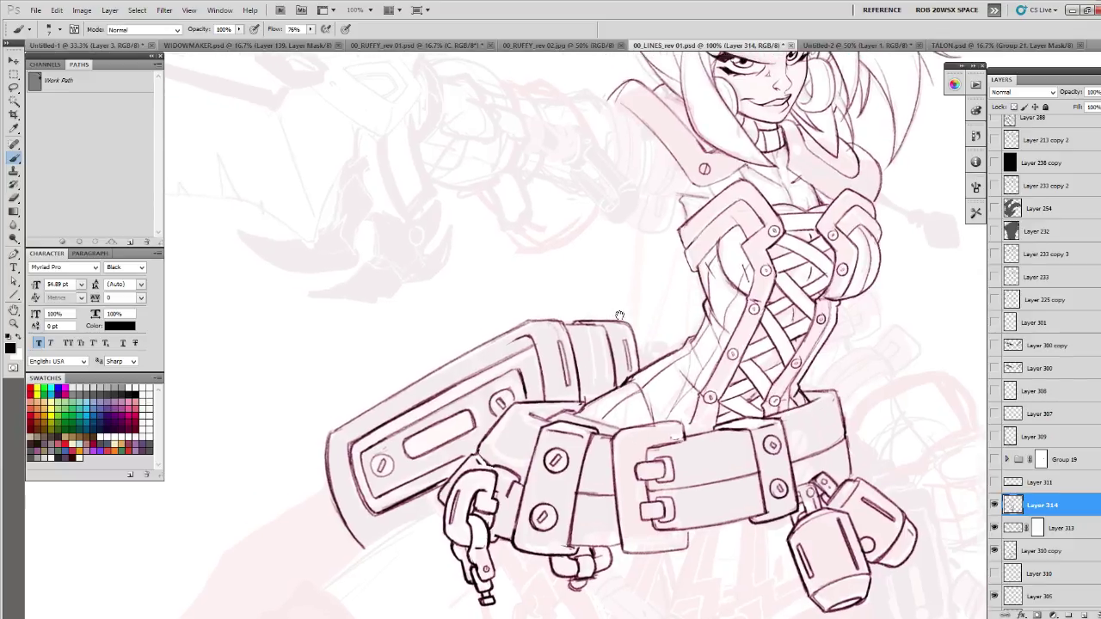
{"action": "key", "text": "e"}
{"action": "key", "text": "b"}
{"action": "left_click_drag", "start_coordinate": [566, 321], "coordinate": [614, 321]}
{"action": "mouse_move", "coordinate": [593, 348]}
{"action": "left_mouse_down"}
{"action": "mouse_move", "coordinate": [601, 392]}
{"action": "mouse_move", "coordinate": [600, 382]}
{"action": "left_mouse_up"}
{"action": "left_click_drag", "start_coordinate": [488, 436], "coordinate": [521, 339]}
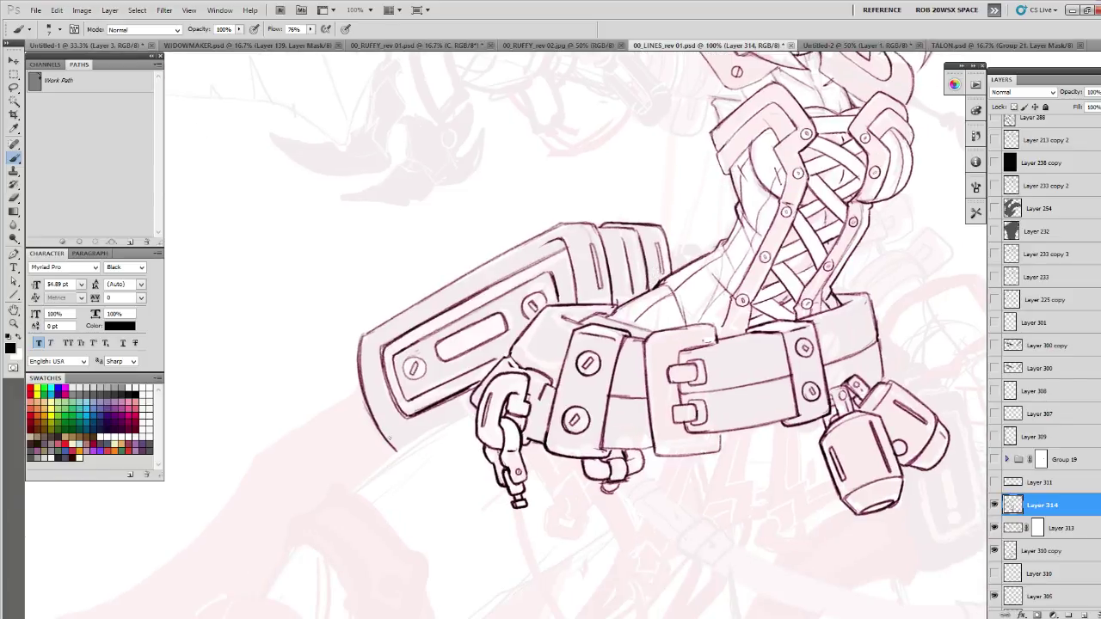
{"action": "left_click_drag", "start_coordinate": [794, 539], "coordinate": [700, 326]}
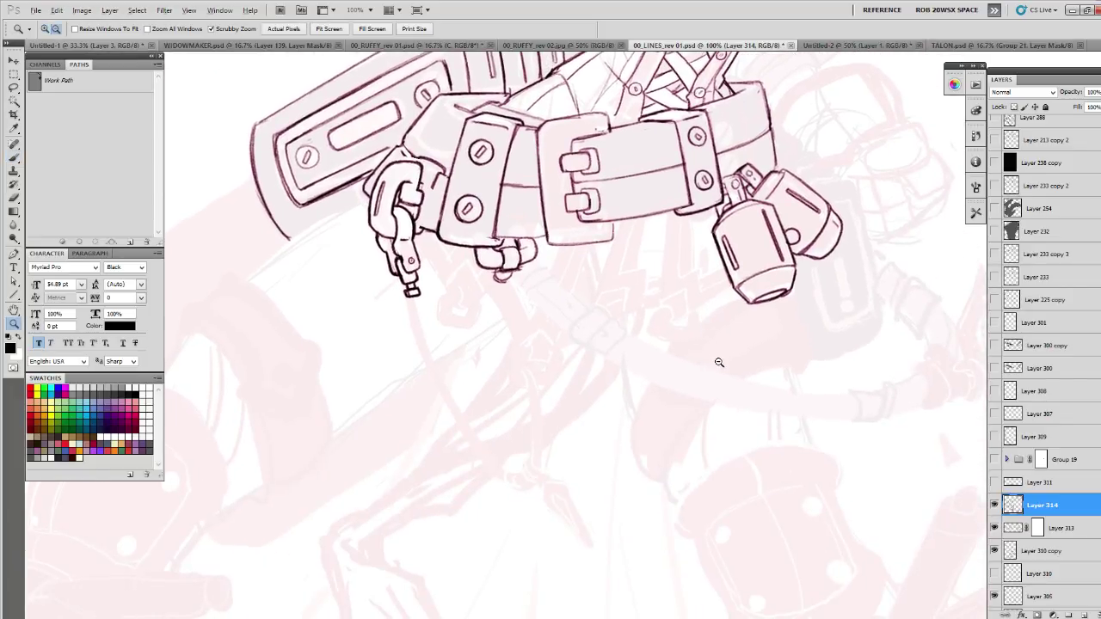
{"action": "left_click", "coordinate": [717, 362], "text": "alt"}
{"action": "left_click_drag", "start_coordinate": [750, 384], "coordinate": [735, 390]}
{"action": "scroll", "coordinate": [734, 389], "scroll_direction": "up", "scroll_amount": 5}
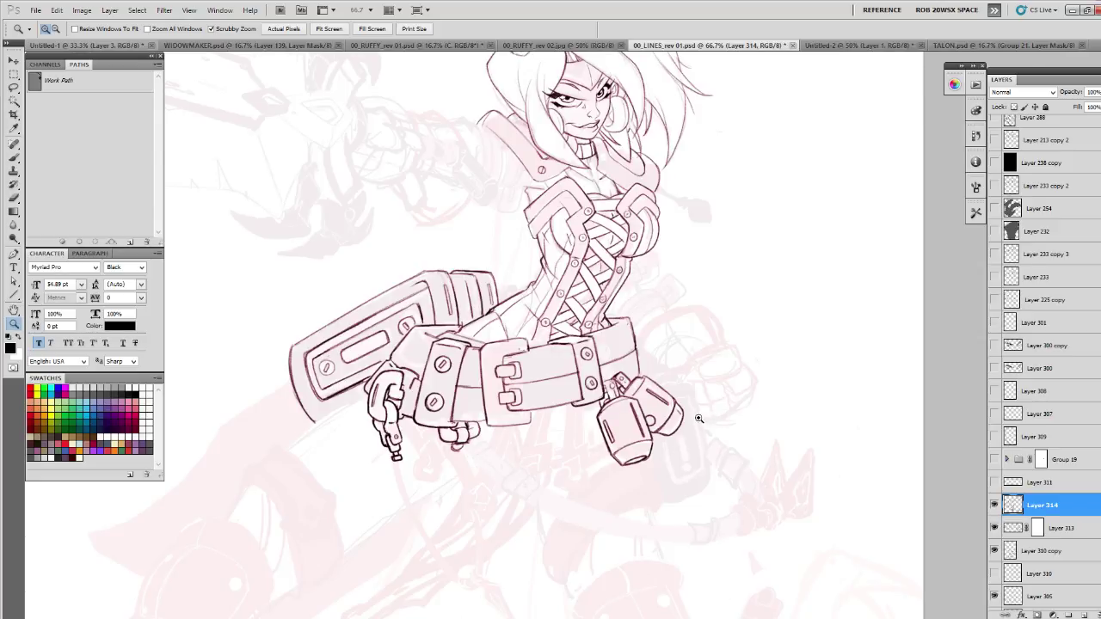
{"action": "left_click", "coordinate": [700, 416]}
{"action": "key", "text": "b"}
{"action": "scroll", "coordinate": [692, 378], "scroll_direction": "down", "scroll_amount": 3}
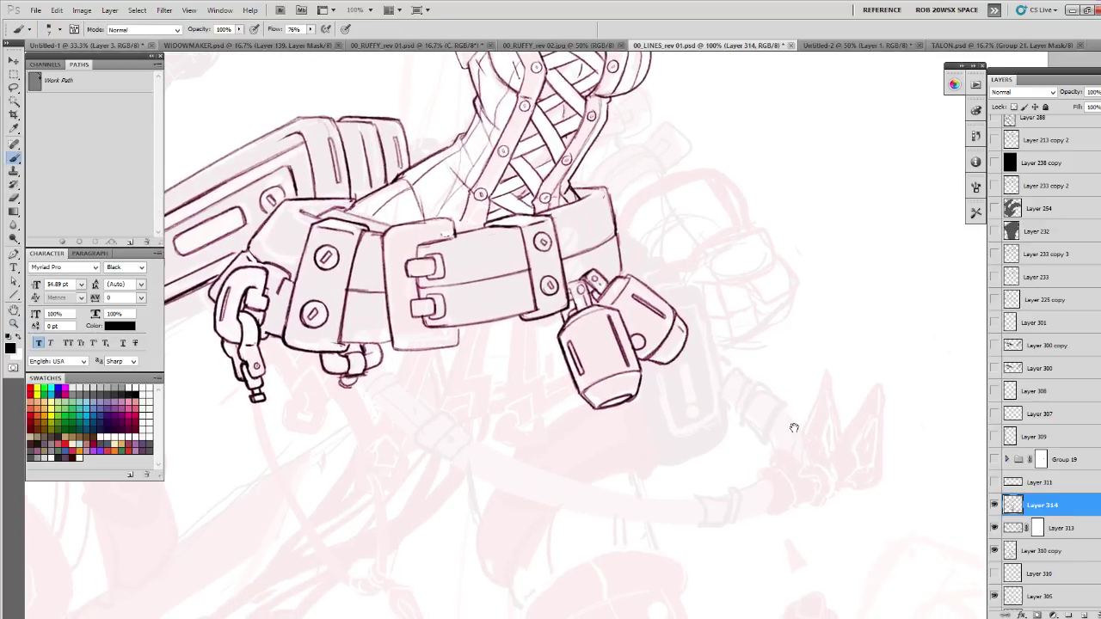
{"action": "left_click_drag", "start_coordinate": [578, 443], "coordinate": [590, 386]}
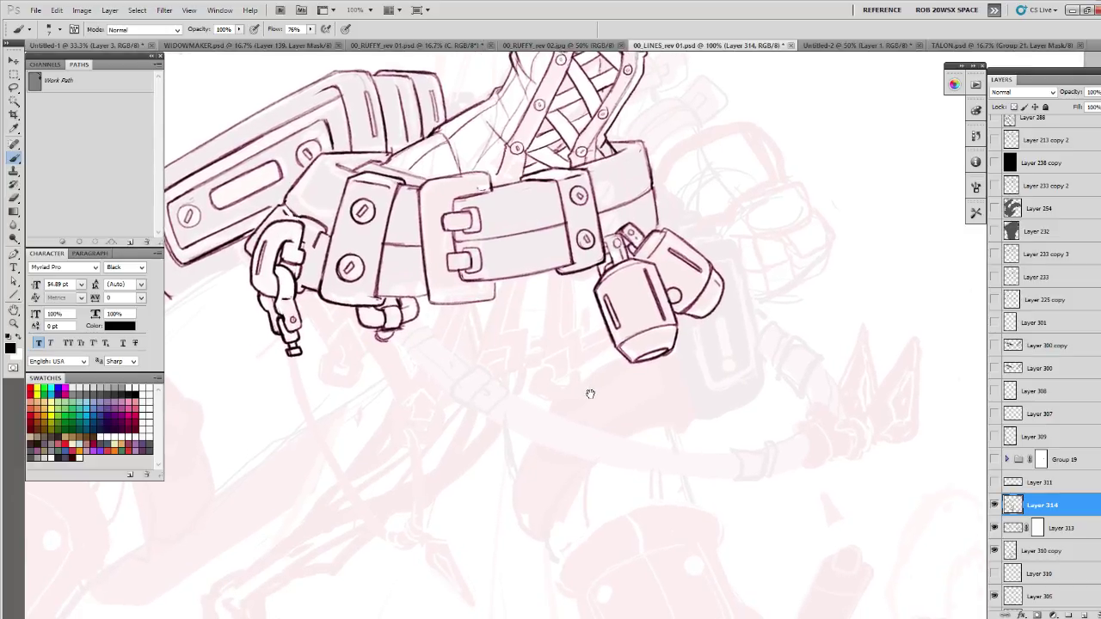
{"action": "scroll", "coordinate": [1092, 464], "scroll_direction": "down", "scroll_amount": 5}
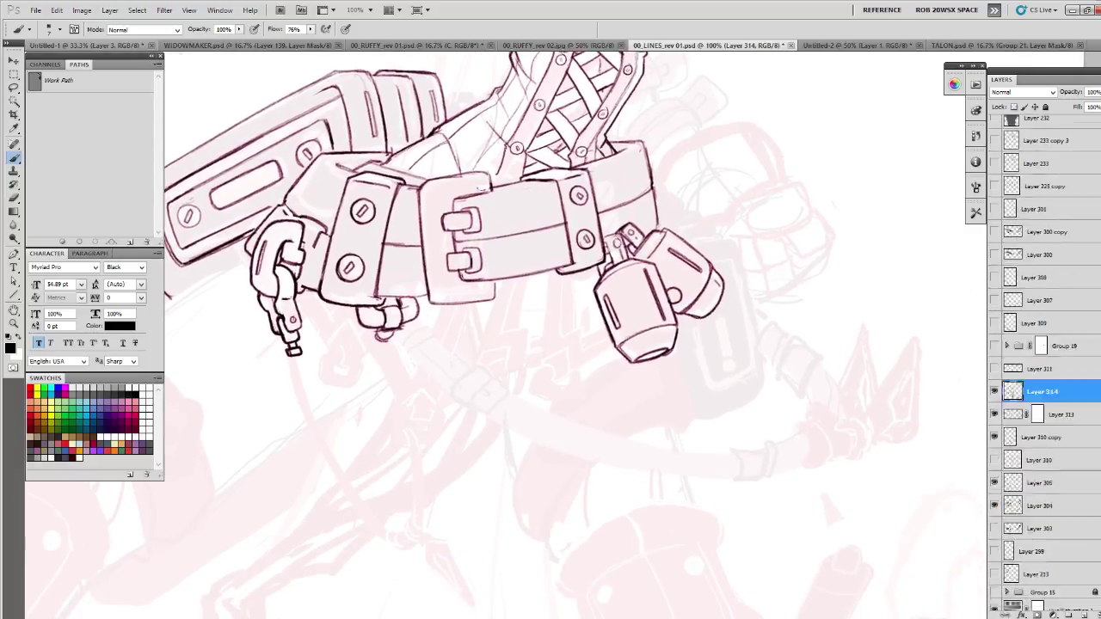
- Check Layer 314's line art by hiding and showing it, and keep Layer 314 as the active layer
{"action": "left_click", "coordinate": [1034, 550]}
{"action": "key", "text": "c"}
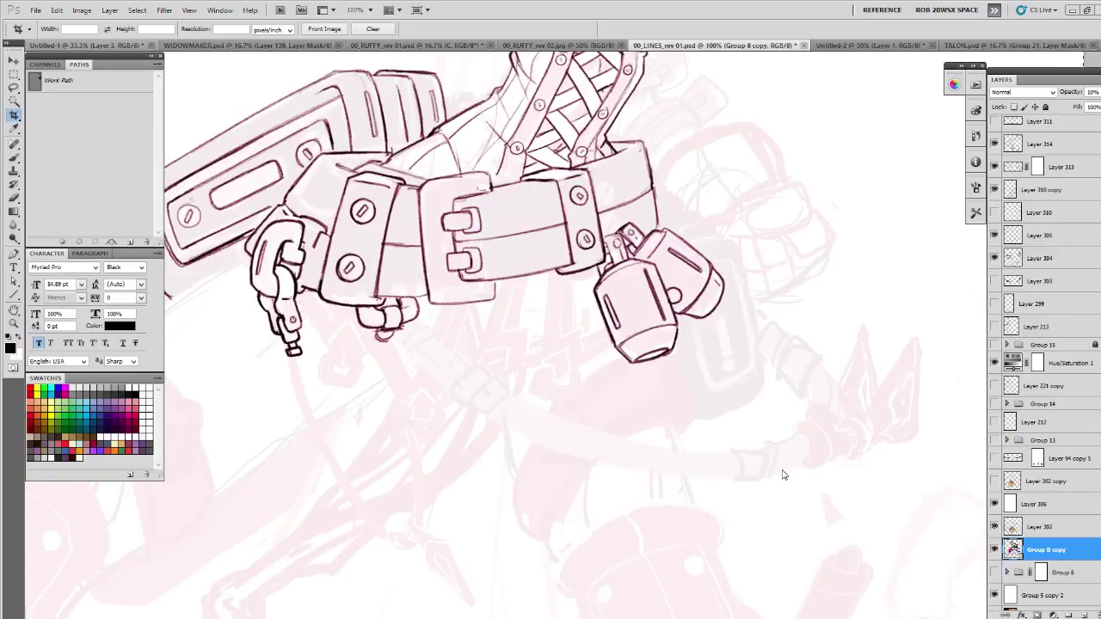
{"action": "left_click_drag", "start_coordinate": [516, 473], "coordinate": [584, 397]}
{"action": "key", "text": "b"}
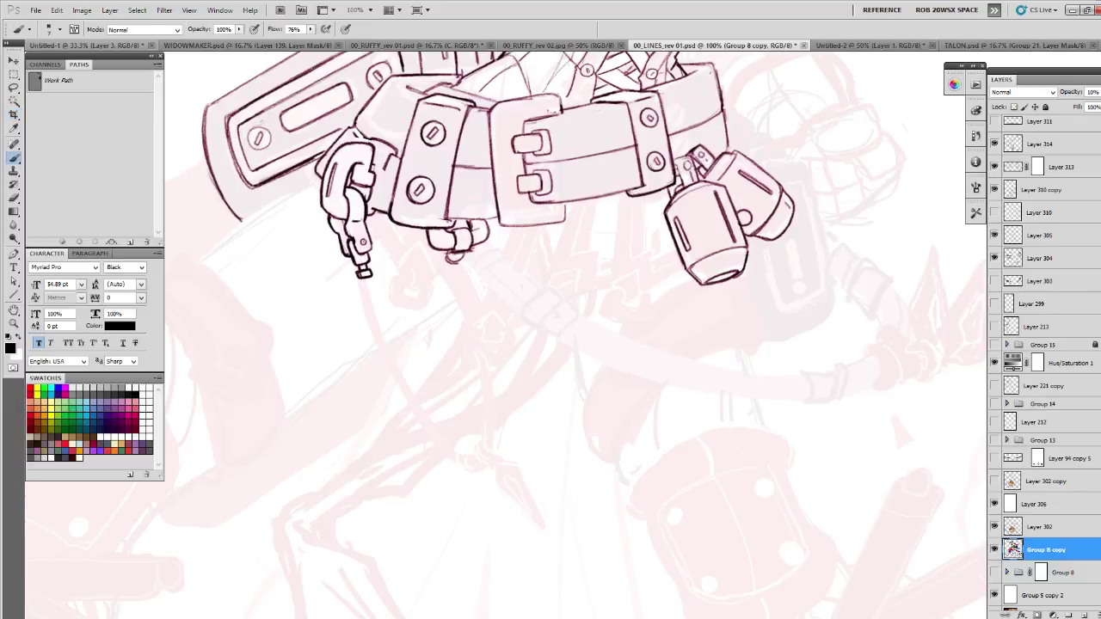
{"action": "scroll", "coordinate": [1005, 384], "scroll_direction": "up", "scroll_amount": 8}
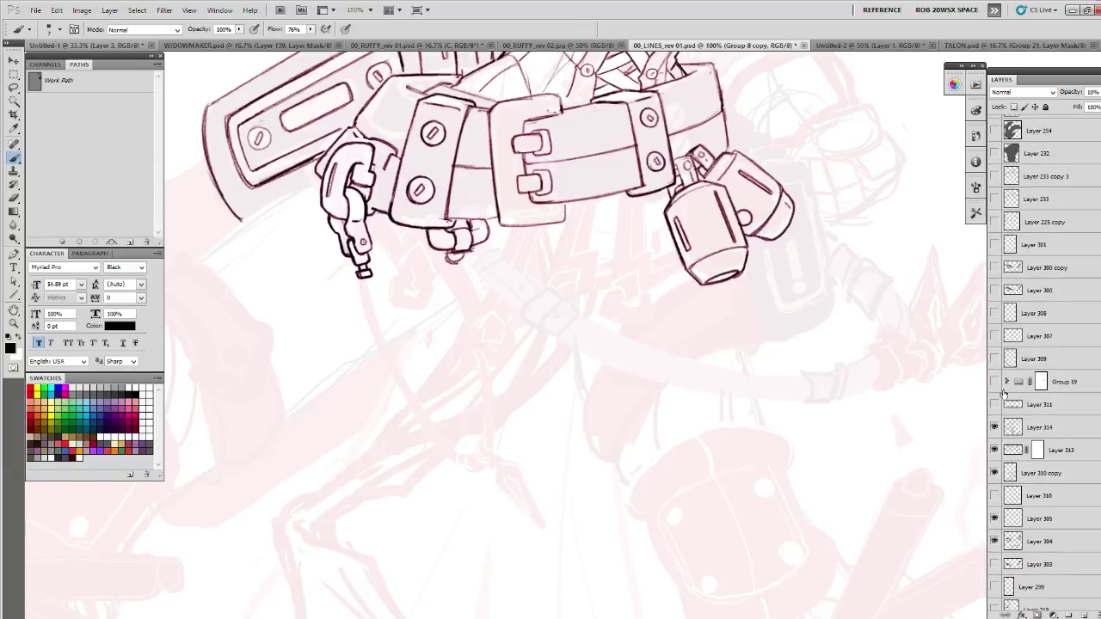
{"action": "left_click", "coordinate": [994, 426]}
{"action": "left_click", "coordinate": [994, 426]}
{"action": "left_click", "coordinate": [1004, 427]}
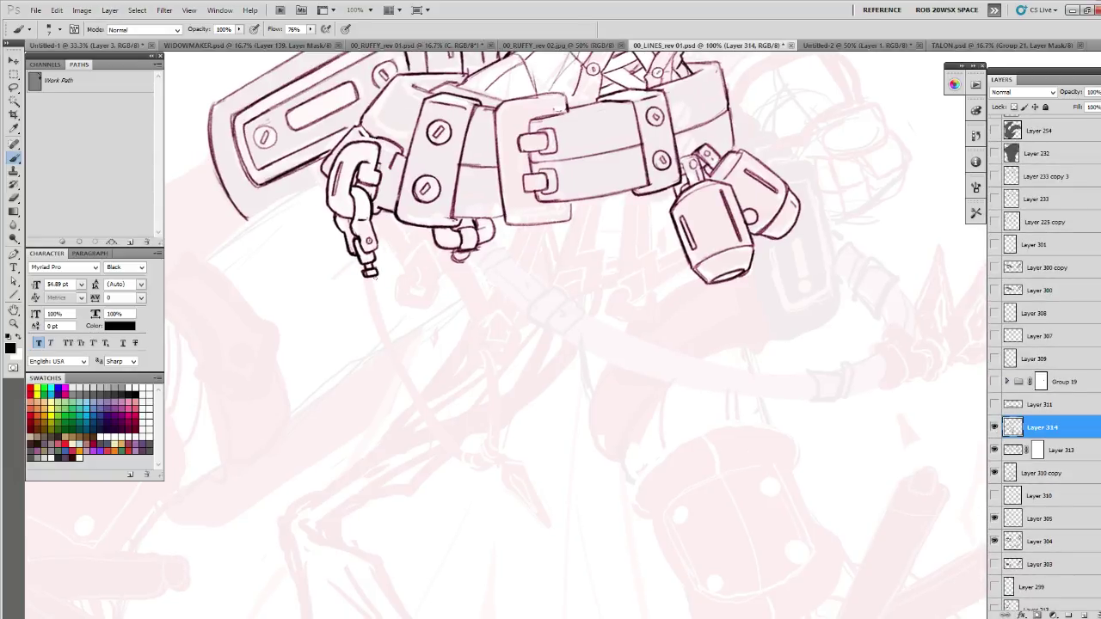
- Draw a thin cable's long outer edge from the tip of the belt hook, looping it up into a rounded free end
{"action": "mouse_move", "coordinate": [369, 277]}
{"action": "left_mouse_down"}
{"action": "mouse_move", "coordinate": [410, 392]}
{"action": "mouse_move", "coordinate": [400, 374]}
{"action": "mouse_move", "coordinate": [451, 450]}
{"action": "left_mouse_up"}
{"action": "mouse_move", "coordinate": [411, 394]}
{"action": "left_mouse_down"}
{"action": "mouse_move", "coordinate": [461, 459]}
{"action": "mouse_move", "coordinate": [496, 456]}
{"action": "left_mouse_up"}
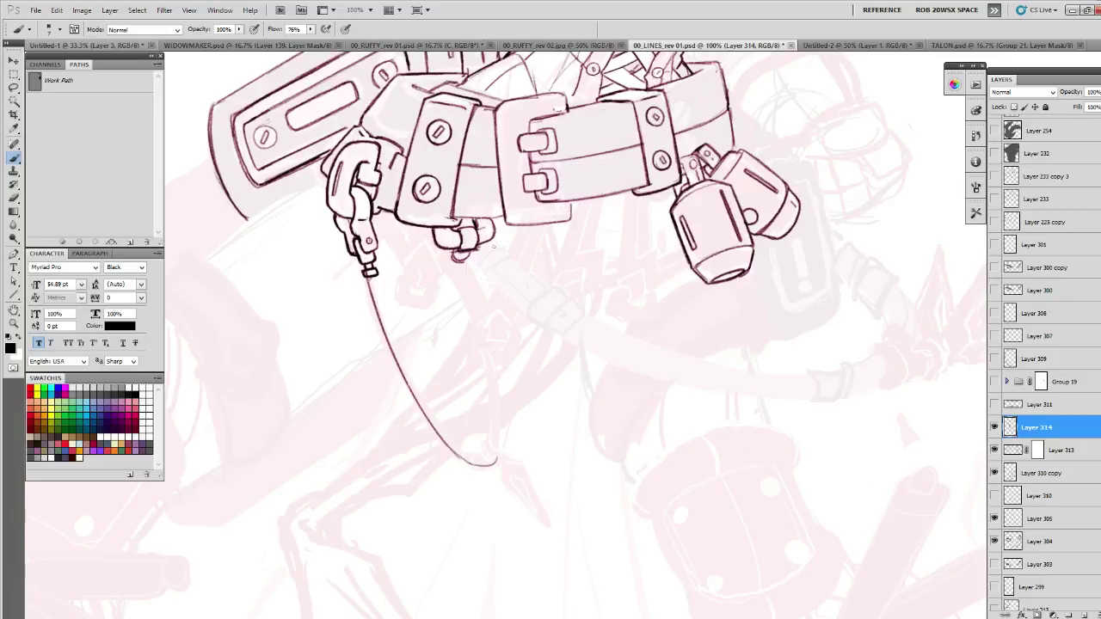
{"action": "left_click_drag", "start_coordinate": [486, 354], "coordinate": [497, 440]}
{"action": "left_click_drag", "start_coordinate": [495, 401], "coordinate": [488, 458]}
{"action": "mouse_move", "coordinate": [490, 350]}
{"action": "left_mouse_down"}
{"action": "mouse_move", "coordinate": [507, 438]}
{"action": "mouse_move", "coordinate": [488, 464]}
{"action": "left_mouse_up"}
{"action": "key", "text": "e"}
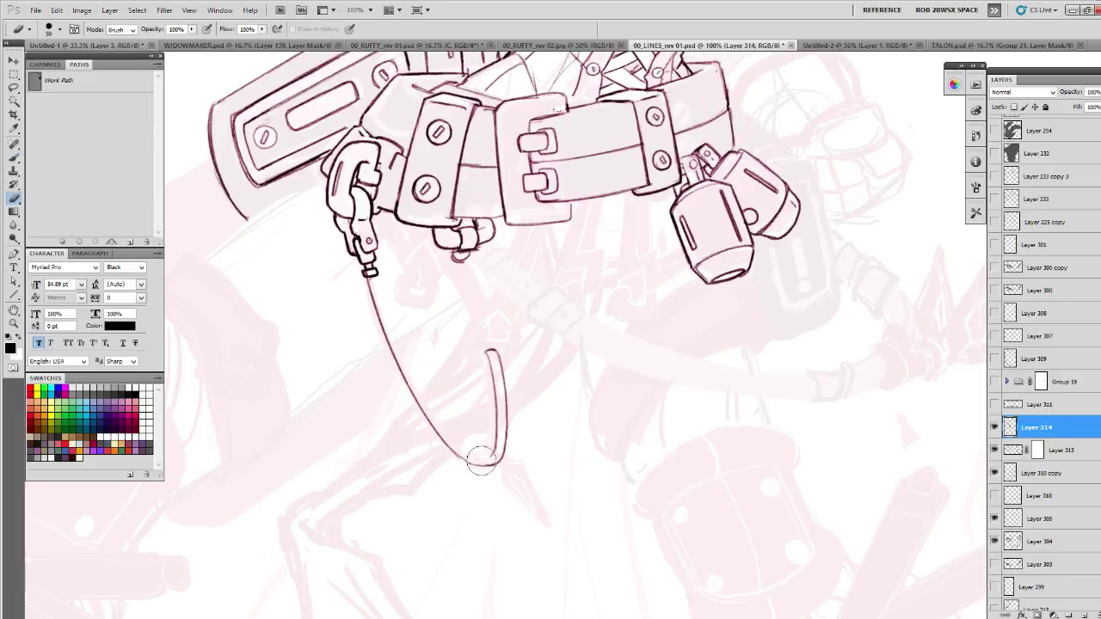
- Add the parallel second edge down the thin cable from the hook to its bottom bend
{"action": "key", "text": "b"}
{"action": "left_click_drag", "start_coordinate": [375, 276], "coordinate": [408, 361]}
{"action": "mouse_move", "coordinate": [387, 316]}
{"action": "left_mouse_down"}
{"action": "mouse_move", "coordinate": [451, 423]}
{"action": "mouse_move", "coordinate": [434, 408]}
{"action": "left_mouse_up"}
{"action": "key", "text": "e"}
{"action": "key", "text": "b"}
{"action": "mouse_move", "coordinate": [399, 343]}
{"action": "left_mouse_down"}
{"action": "mouse_move", "coordinate": [451, 439]}
{"action": "mouse_move", "coordinate": [455, 416]}
{"action": "mouse_move", "coordinate": [465, 449]}
{"action": "mouse_move", "coordinate": [496, 448]}
{"action": "mouse_move", "coordinate": [438, 429]}
{"action": "mouse_move", "coordinate": [465, 452]}
{"action": "left_mouse_up"}
- Draw the two parallel edges of a wide hose sweeping from the clasp beneath the belt across to the clawed hand
{"action": "scroll", "coordinate": [508, 361], "scroll_direction": "up", "scroll_amount": 4}
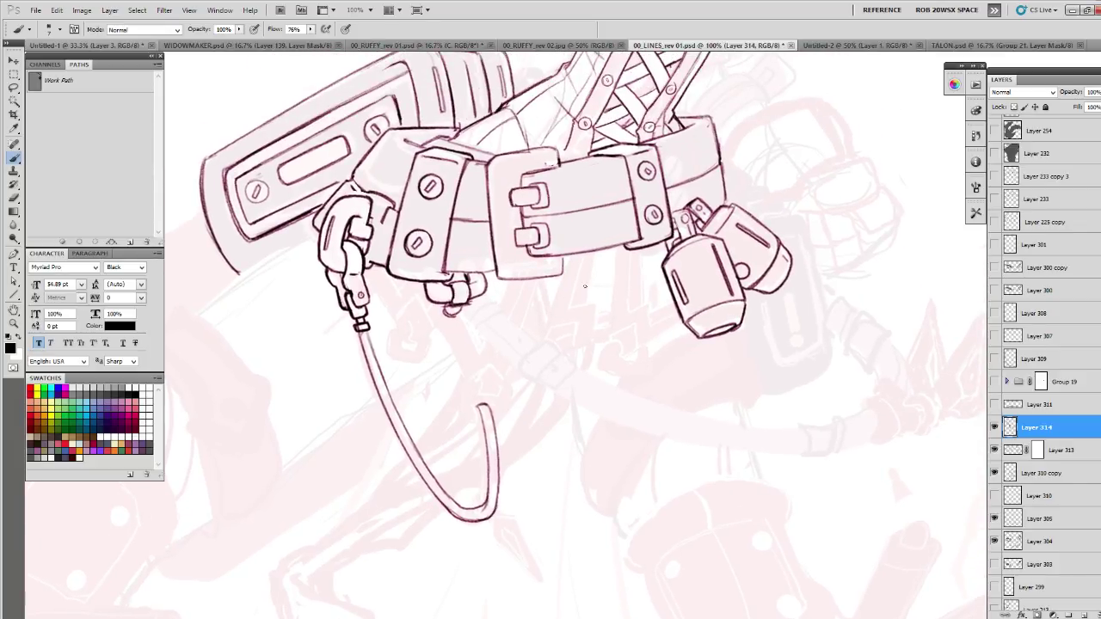
{"action": "left_click_drag", "start_coordinate": [445, 320], "coordinate": [471, 314]}
{"action": "scroll", "coordinate": [750, 459], "scroll_direction": "right", "scroll_amount": 5}
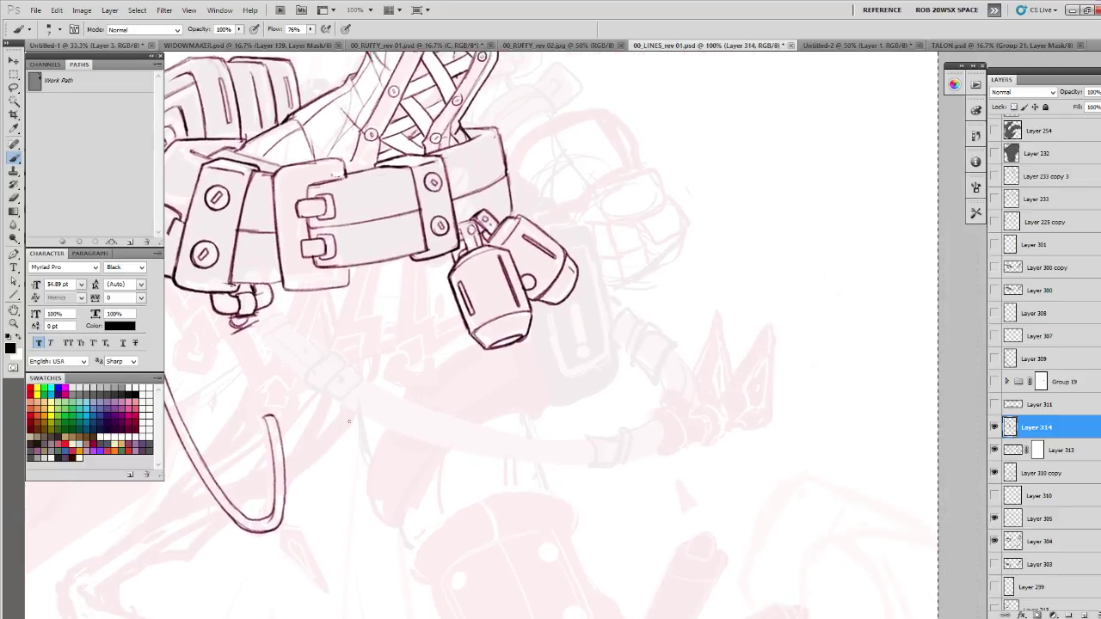
{"action": "left_click_drag", "start_coordinate": [225, 335], "coordinate": [265, 370]}
{"action": "mouse_move", "coordinate": [225, 336]}
{"action": "left_mouse_down"}
{"action": "mouse_move", "coordinate": [324, 404]}
{"action": "mouse_move", "coordinate": [399, 435]}
{"action": "left_mouse_up"}
{"action": "mouse_move", "coordinate": [264, 320]}
{"action": "left_mouse_down"}
{"action": "mouse_move", "coordinate": [405, 401]}
{"action": "mouse_move", "coordinate": [339, 373]}
{"action": "mouse_move", "coordinate": [443, 413]}
{"action": "left_mouse_up"}
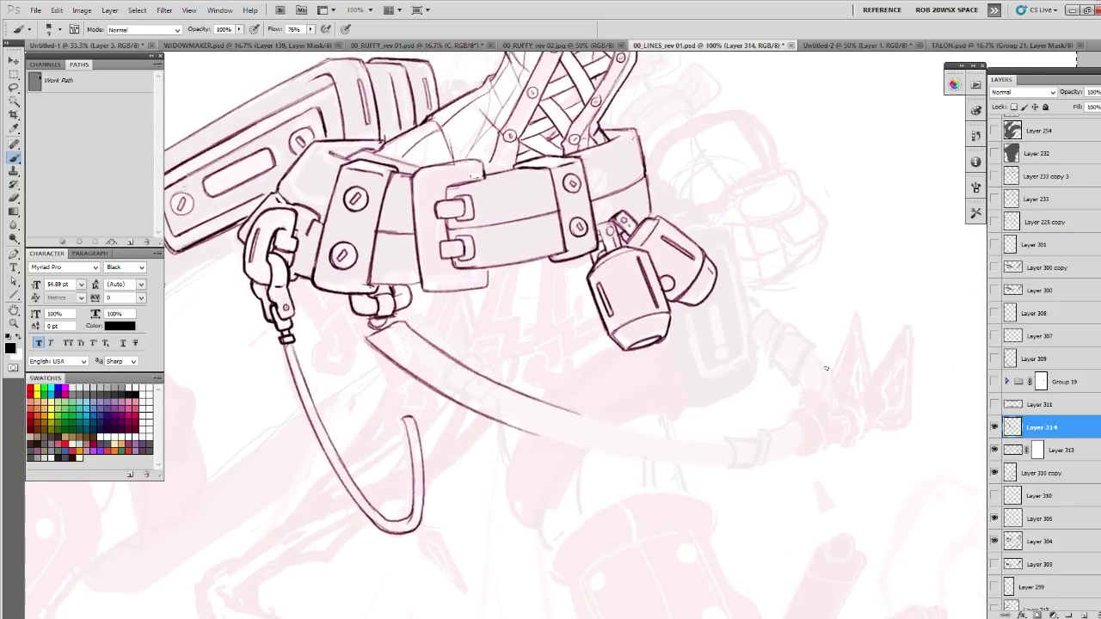
{"action": "mouse_move", "coordinate": [822, 372]}
{"action": "left_mouse_down"}
{"action": "mouse_move", "coordinate": [805, 413]}
{"action": "mouse_move", "coordinate": [761, 434]}
{"action": "mouse_move", "coordinate": [690, 436]}
{"action": "mouse_move", "coordinate": [494, 385]}
{"action": "left_mouse_up"}
{"action": "mouse_move", "coordinate": [834, 406]}
{"action": "left_mouse_down"}
{"action": "mouse_move", "coordinate": [797, 453]}
{"action": "mouse_move", "coordinate": [727, 469]}
{"action": "mouse_move", "coordinate": [618, 460]}
{"action": "mouse_move", "coordinate": [439, 396]}
{"action": "mouse_move", "coordinate": [371, 343]}
{"action": "mouse_move", "coordinate": [378, 322]}
{"action": "mouse_move", "coordinate": [405, 319]}
{"action": "left_mouse_up"}
{"action": "left_click_drag", "start_coordinate": [810, 521], "coordinate": [598, 519]}
- Clean up and thicken the wide hose's lower edge along its first section near the clasp
{"action": "key", "text": "e"}
{"action": "left_click_drag", "start_coordinate": [263, 372], "coordinate": [344, 393]}
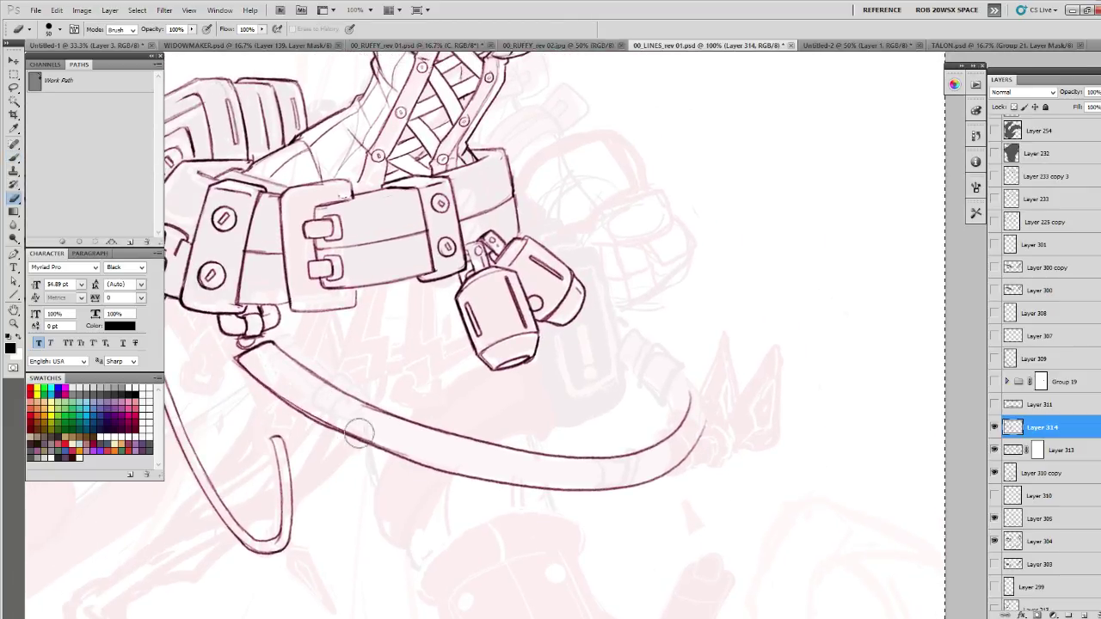
{"action": "key", "text": "b"}
{"action": "left_click_drag", "start_coordinate": [234, 355], "coordinate": [342, 431]}
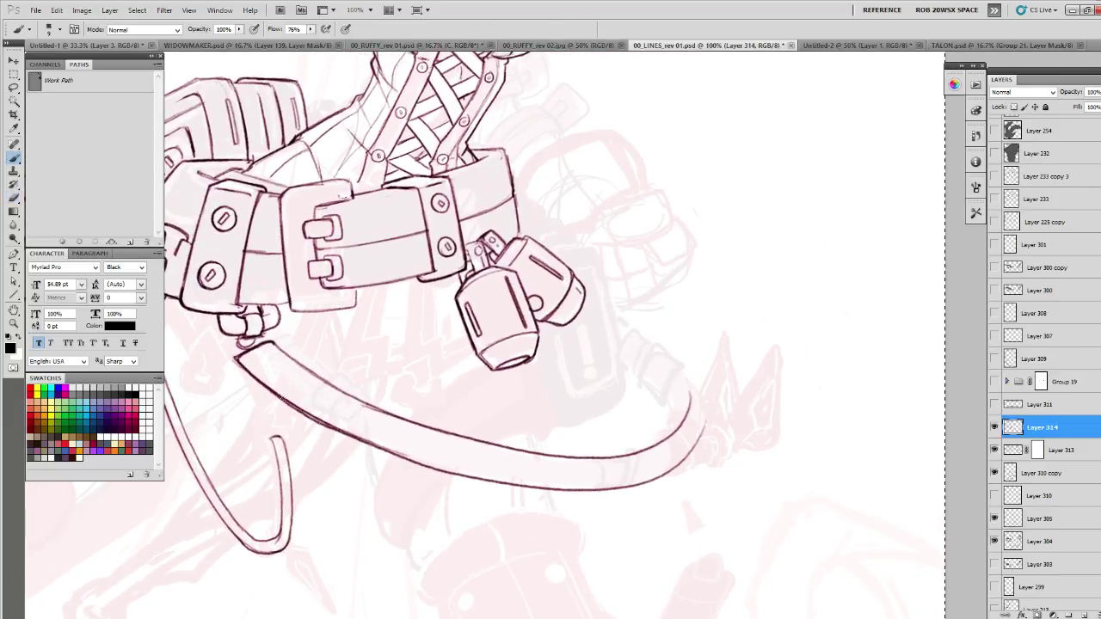
{"action": "key", "text": "e"}
{"action": "left_click_drag", "start_coordinate": [410, 460], "coordinate": [387, 438]}
{"action": "key", "text": "b"}
{"action": "left_click_drag", "start_coordinate": [270, 385], "coordinate": [387, 440]}
{"action": "left_click_drag", "start_coordinate": [325, 414], "coordinate": [408, 445]}
- Strengthen the wide hose's upper edge and its squared end below the clasp
{"action": "mouse_move", "coordinate": [349, 390]}
{"action": "left_mouse_down"}
{"action": "mouse_move", "coordinate": [358, 396]}
{"action": "mouse_move", "coordinate": [338, 389]}
{"action": "mouse_move", "coordinate": [367, 401]}
{"action": "left_mouse_up"}
{"action": "key", "text": "e"}
{"action": "key", "text": "b"}
{"action": "left_click_drag", "start_coordinate": [260, 328], "coordinate": [359, 393]}
{"action": "left_click_drag", "start_coordinate": [256, 335], "coordinate": [329, 297]}
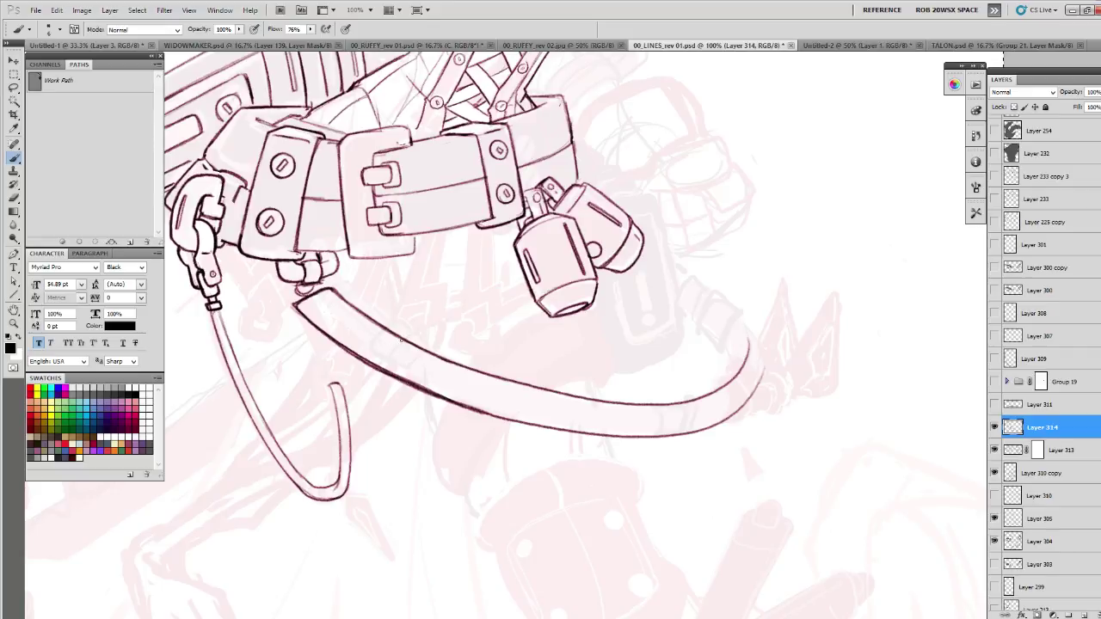
- Draw a raised collar wrapping around the wide hose a short way from its clasp end, erasing the hose edges inside it
{"action": "mouse_move", "coordinate": [398, 345]}
{"action": "left_mouse_down"}
{"action": "mouse_move", "coordinate": [383, 368]}
{"action": "mouse_move", "coordinate": [404, 329]}
{"action": "mouse_move", "coordinate": [359, 362]}
{"action": "mouse_move", "coordinate": [383, 330]}
{"action": "left_mouse_up"}
{"action": "key", "text": "e"}
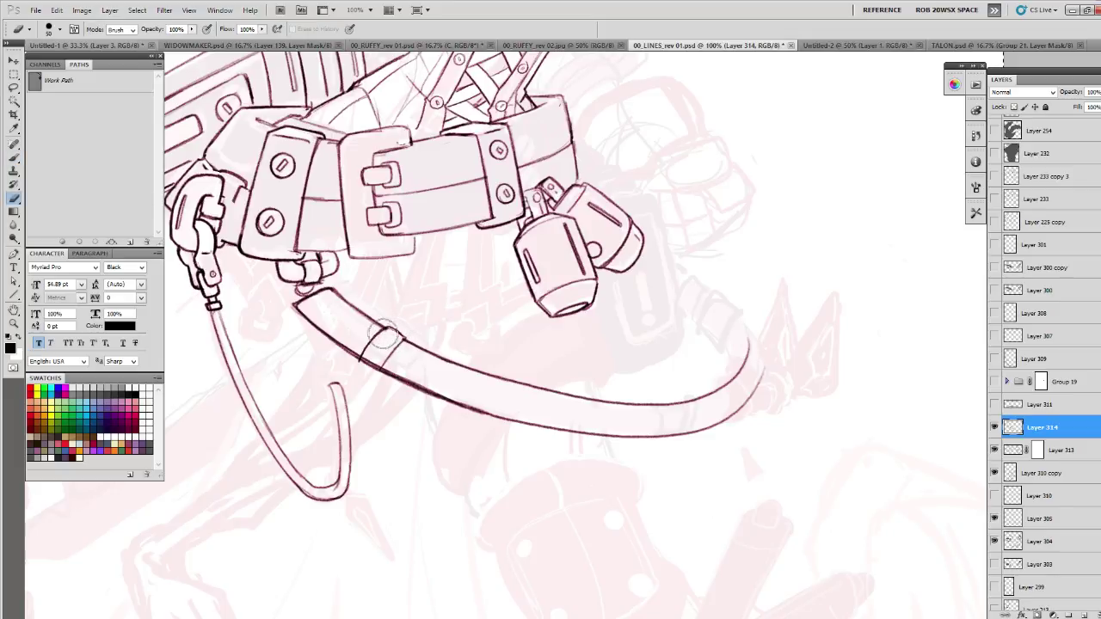
{"action": "left_click_drag", "start_coordinate": [364, 362], "coordinate": [383, 365]}
{"action": "key", "text": "b"}
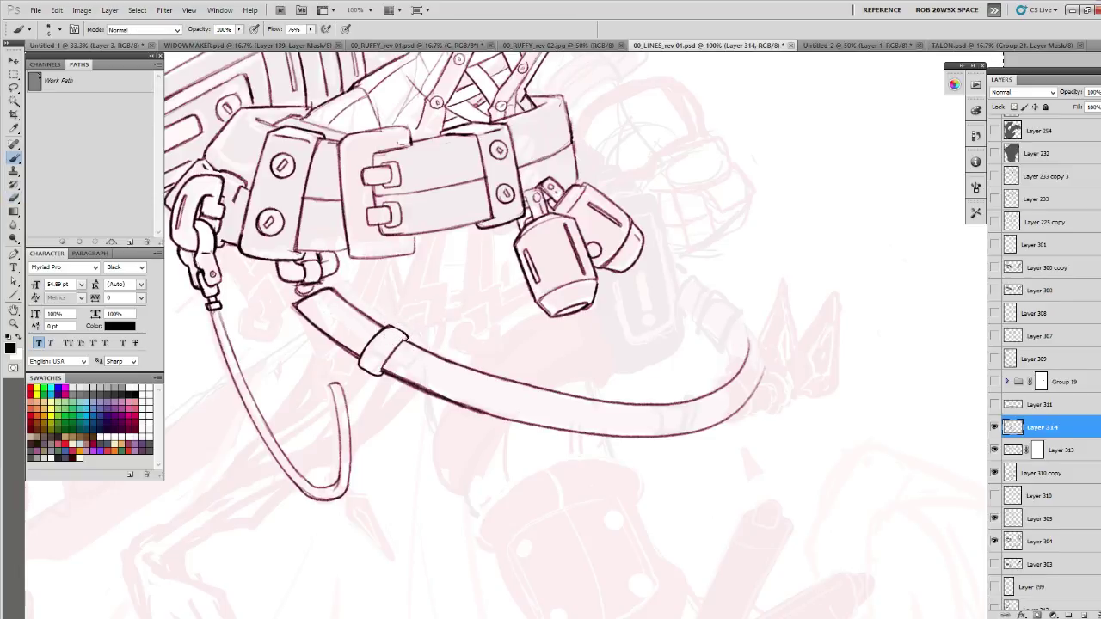
{"action": "mouse_move", "coordinate": [399, 341]}
{"action": "left_mouse_down"}
{"action": "mouse_move", "coordinate": [382, 367]}
{"action": "mouse_move", "coordinate": [389, 356]}
{"action": "left_mouse_up"}
{"action": "left_click_drag", "start_coordinate": [409, 320], "coordinate": [408, 342]}
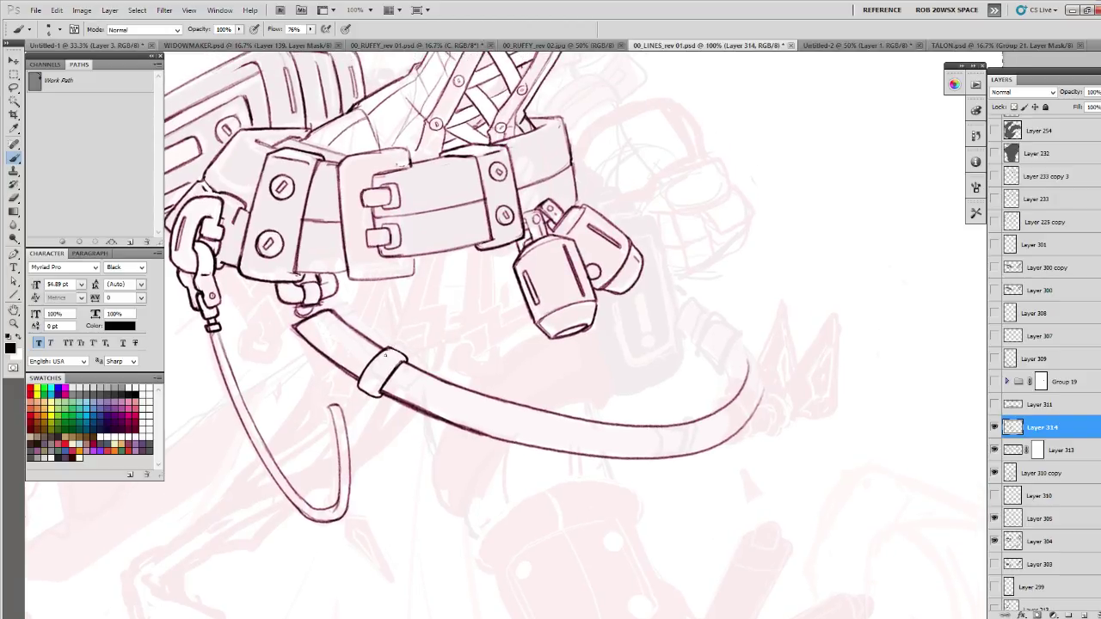
{"action": "left_click_drag", "start_coordinate": [397, 355], "coordinate": [394, 371]}
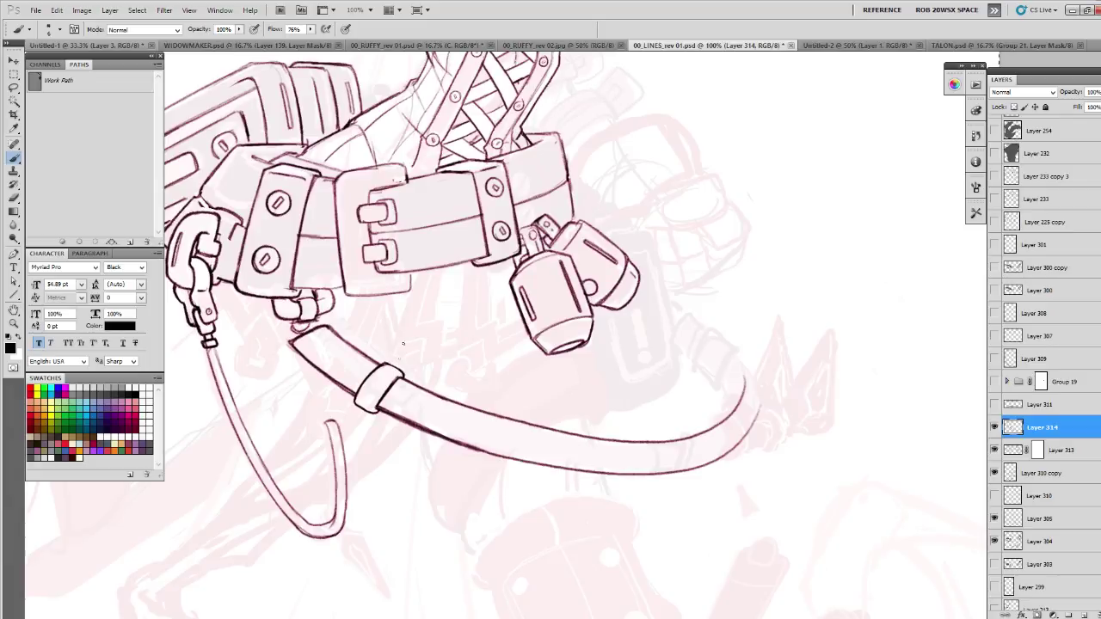
- Add a second raised segment directly beside the hose's collar and clean up the overlapping lines
{"action": "key", "text": "e"}
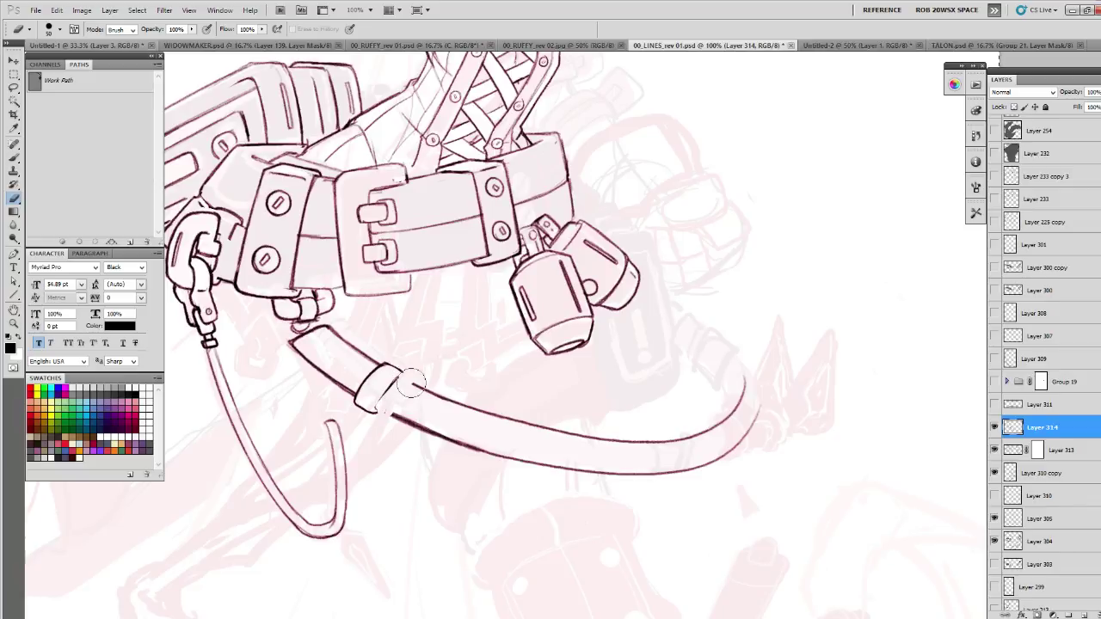
{"action": "key", "text": "b"}
{"action": "left_click_drag", "start_coordinate": [384, 393], "coordinate": [374, 410]}
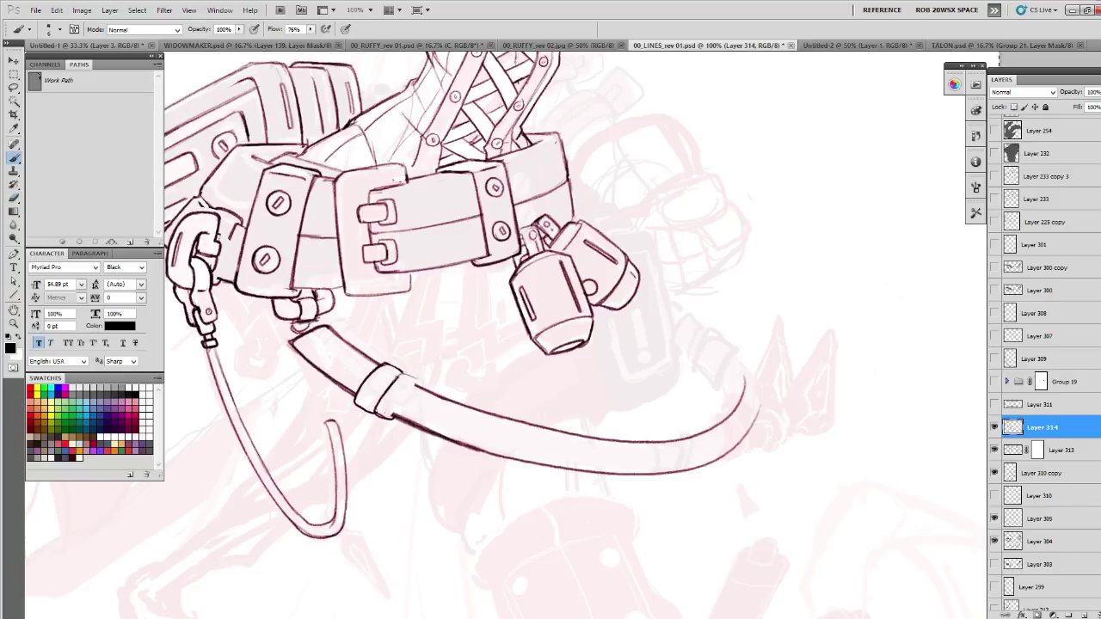
{"action": "mouse_move", "coordinate": [420, 379]}
{"action": "left_mouse_down"}
{"action": "mouse_move", "coordinate": [394, 414]}
{"action": "mouse_move", "coordinate": [384, 410]}
{"action": "mouse_move", "coordinate": [399, 376]}
{"action": "mouse_move", "coordinate": [416, 380]}
{"action": "mouse_move", "coordinate": [400, 368]}
{"action": "mouse_move", "coordinate": [423, 380]}
{"action": "mouse_move", "coordinate": [398, 419]}
{"action": "left_mouse_up"}
{"action": "key", "text": "e"}
{"action": "key", "text": "b"}
{"action": "left_click_drag", "start_coordinate": [368, 378], "coordinate": [373, 411]}
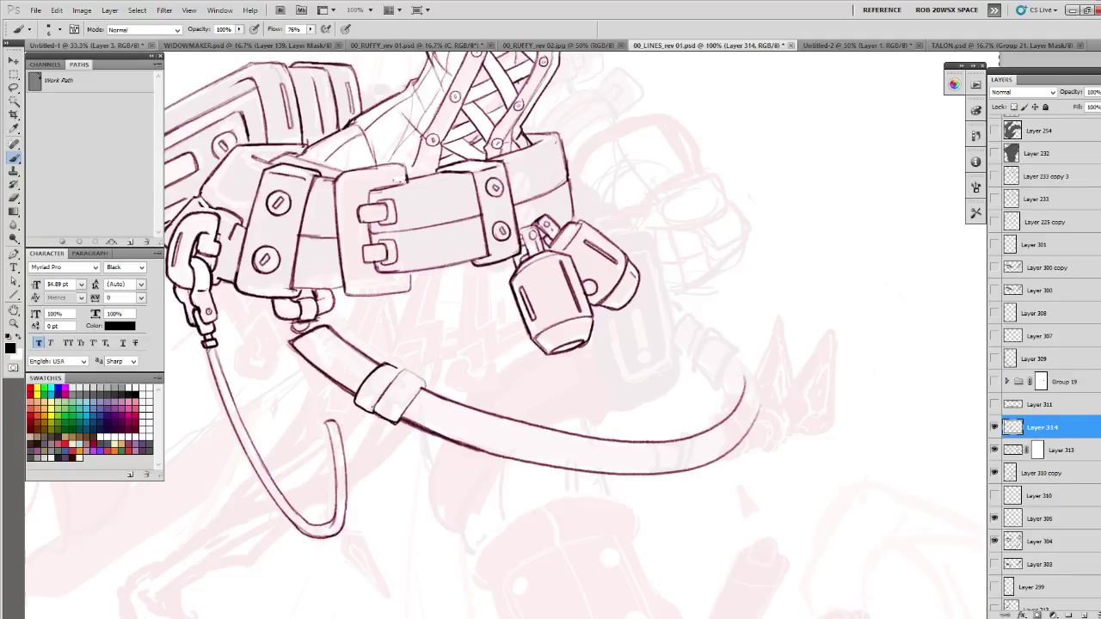
{"action": "key", "text": "e"}
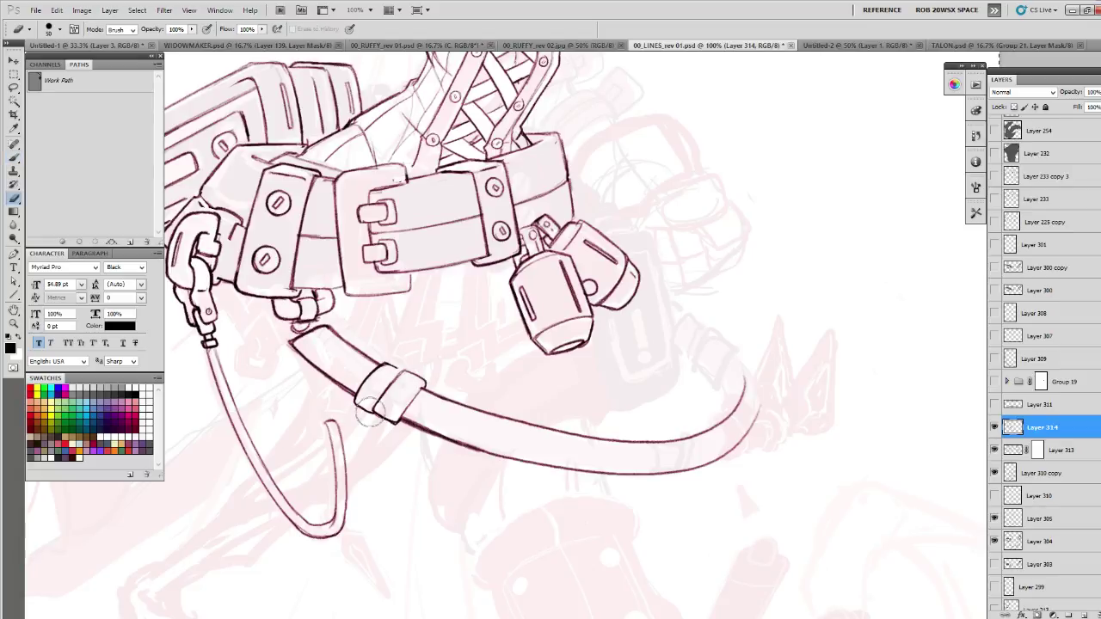
{"action": "key", "text": "b"}
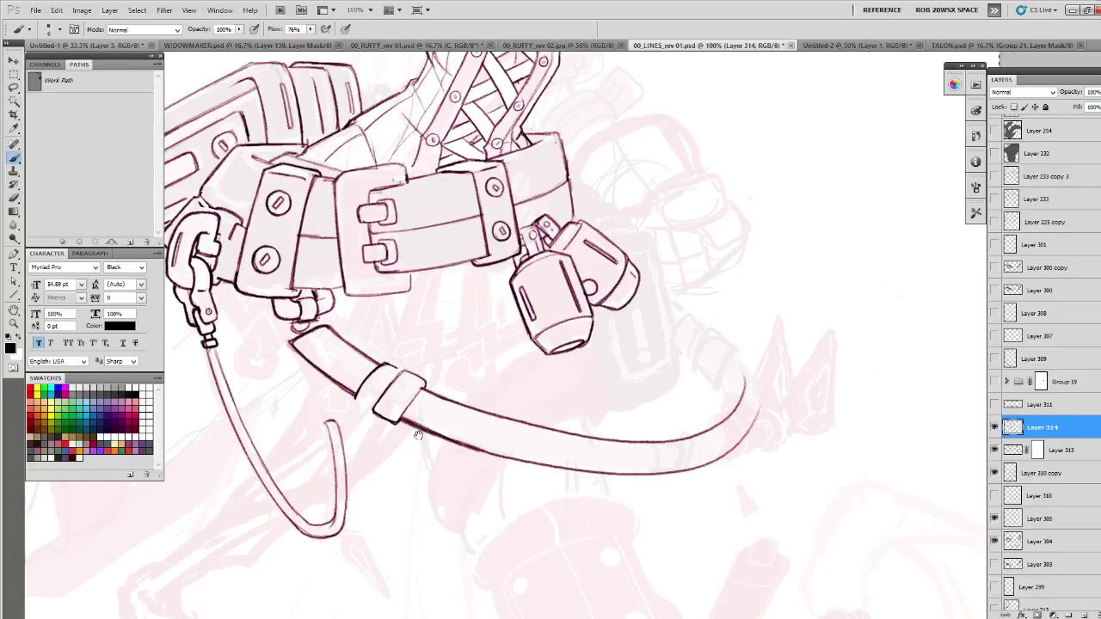
- Draw another raised collar around the wide hose close to its clasp end, erasing the lines it covers
{"action": "left_click_drag", "start_coordinate": [418, 404], "coordinate": [337, 370]}
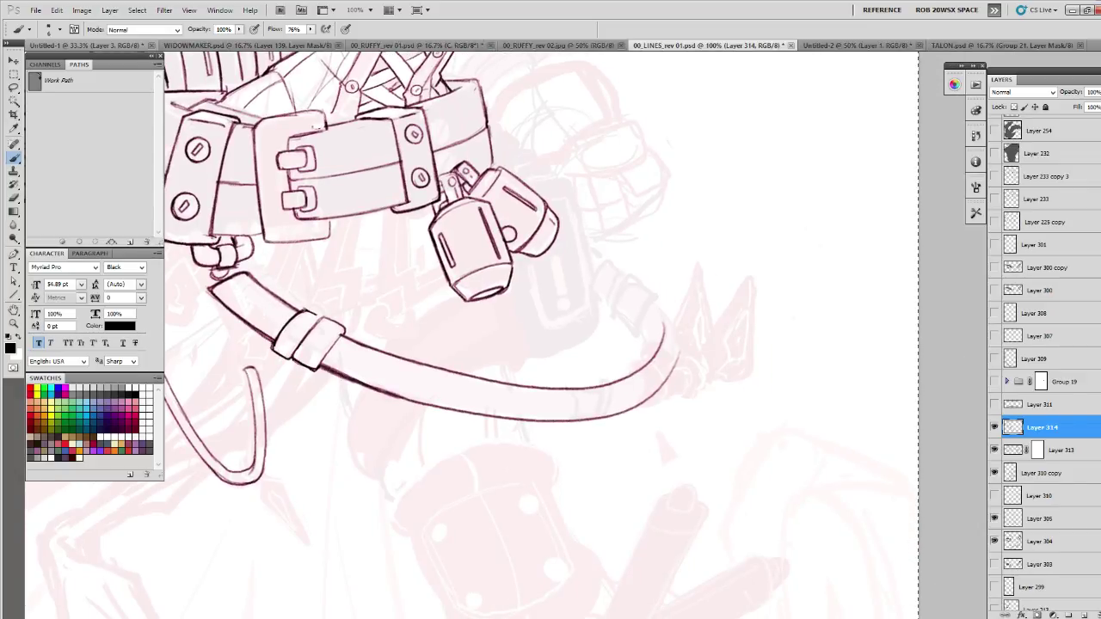
{"action": "mouse_move", "coordinate": [266, 280]}
{"action": "left_mouse_down"}
{"action": "mouse_move", "coordinate": [473, 397]}
{"action": "mouse_move", "coordinate": [430, 423]}
{"action": "mouse_move", "coordinate": [468, 389]}
{"action": "left_mouse_up"}
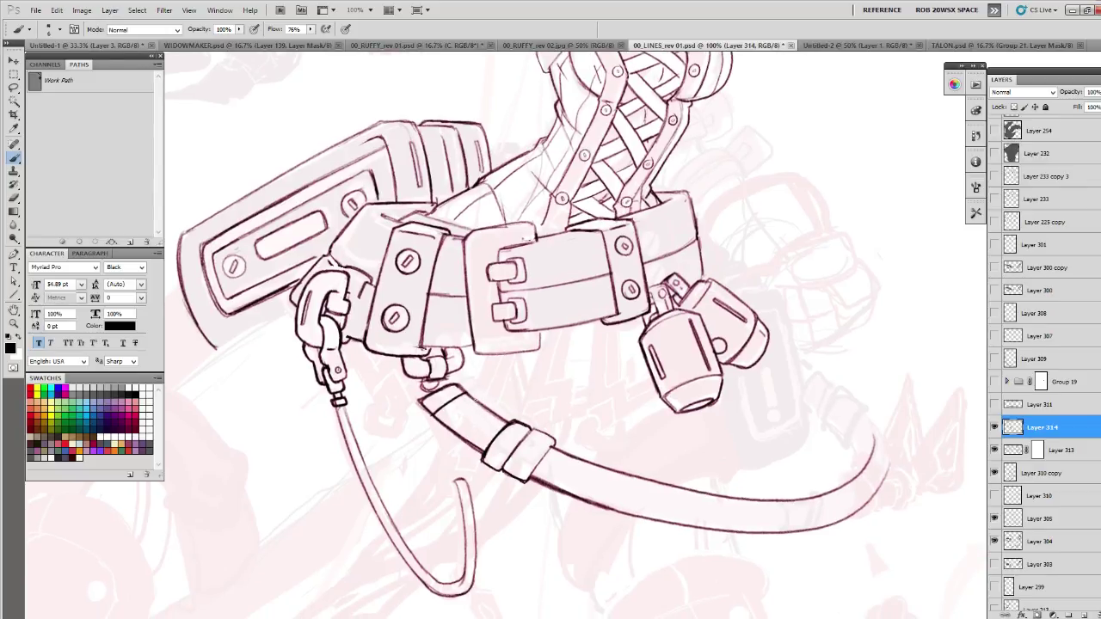
{"action": "left_click_drag", "start_coordinate": [472, 401], "coordinate": [444, 429]}
{"action": "left_click_drag", "start_coordinate": [427, 417], "coordinate": [443, 429]}
{"action": "key", "text": "e"}
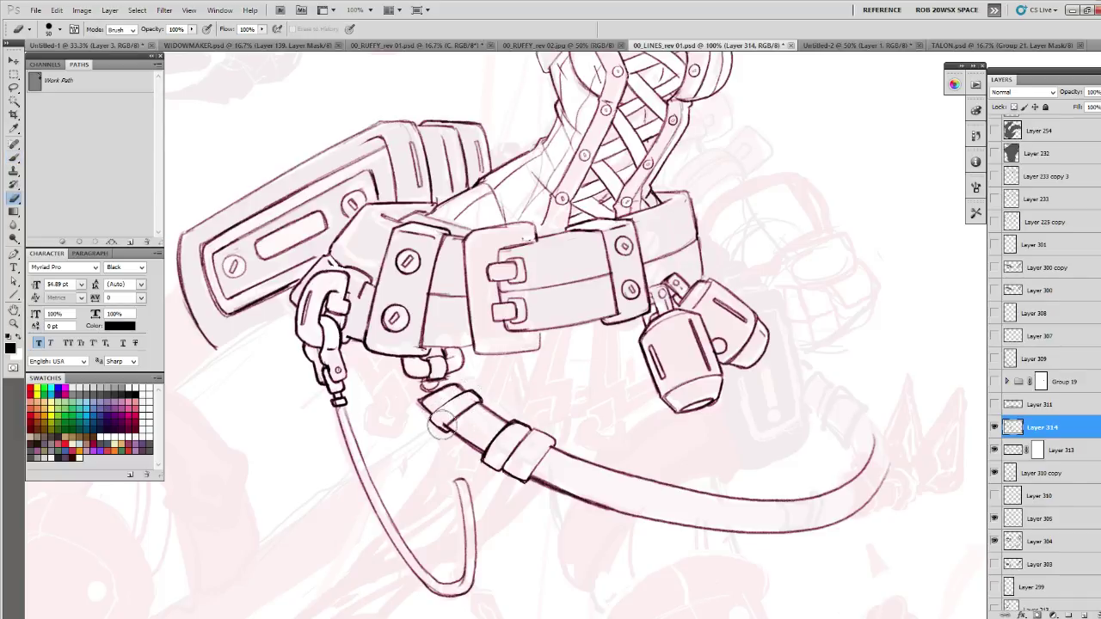
{"action": "mouse_move", "coordinate": [436, 416]}
{"action": "left_mouse_down"}
{"action": "mouse_move", "coordinate": [480, 398]}
{"action": "mouse_move", "coordinate": [428, 418]}
{"action": "mouse_move", "coordinate": [469, 387]}
{"action": "left_mouse_up"}
{"action": "key", "text": "b"}
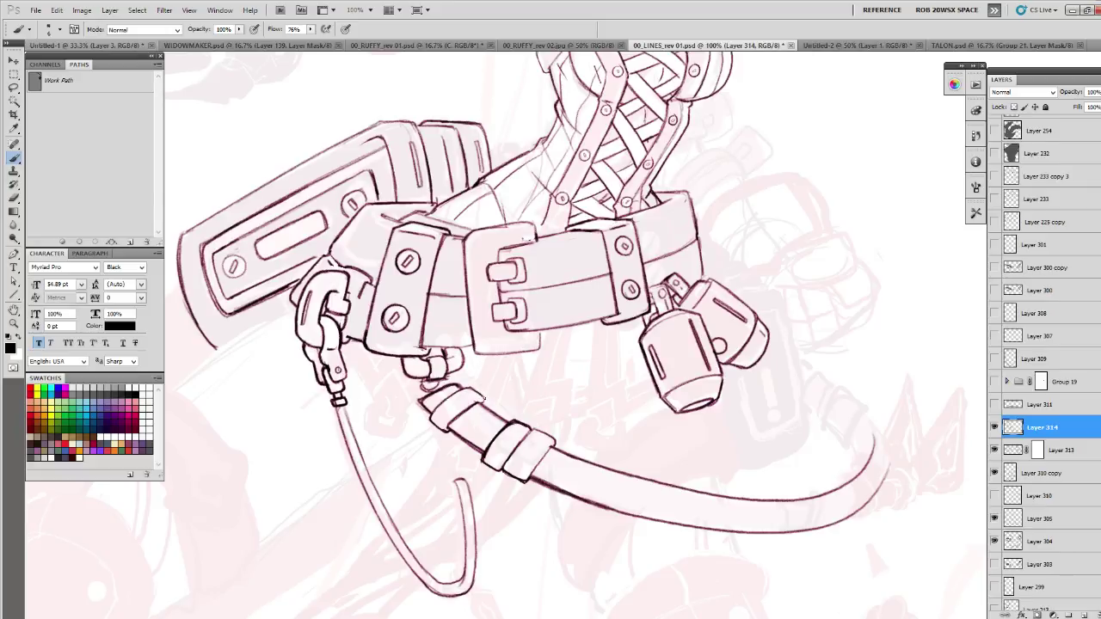
{"action": "left_click_drag", "start_coordinate": [447, 427], "coordinate": [470, 388]}
- Redraw the double collar's outline and dividing seams on the wide hose with cleaner, darker lines
{"action": "left_click_drag", "start_coordinate": [587, 472], "coordinate": [607, 432]}
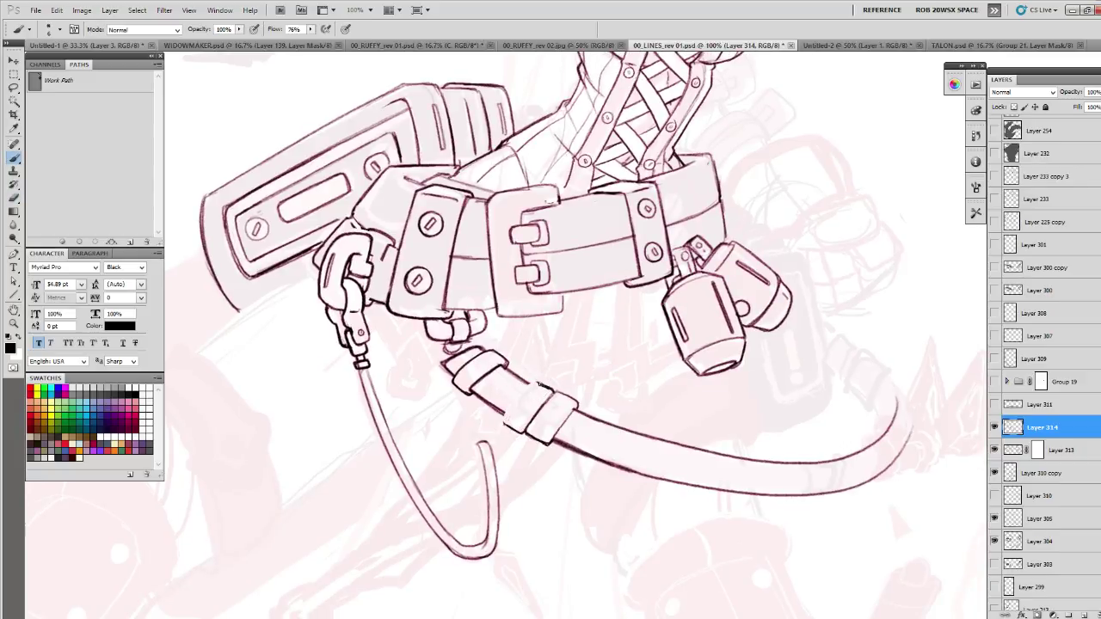
{"action": "mouse_move", "coordinate": [517, 393]}
{"action": "left_mouse_down"}
{"action": "mouse_move", "coordinate": [499, 424]}
{"action": "mouse_move", "coordinate": [535, 383]}
{"action": "mouse_move", "coordinate": [506, 410]}
{"action": "mouse_move", "coordinate": [555, 430]}
{"action": "left_mouse_up"}
{"action": "key", "text": "e"}
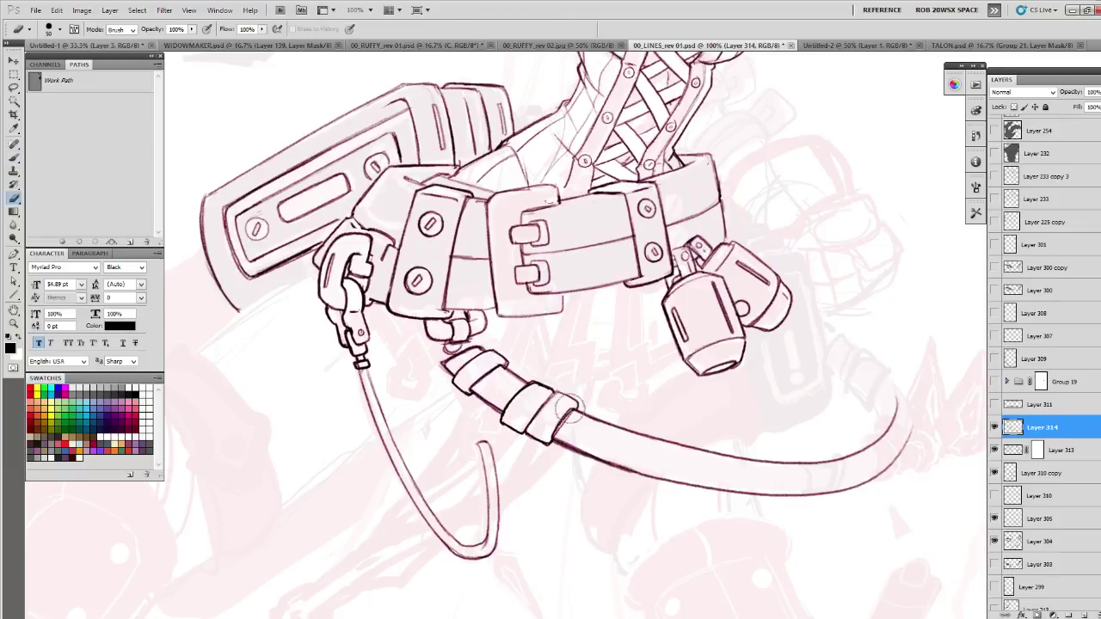
{"action": "key", "text": "b"}
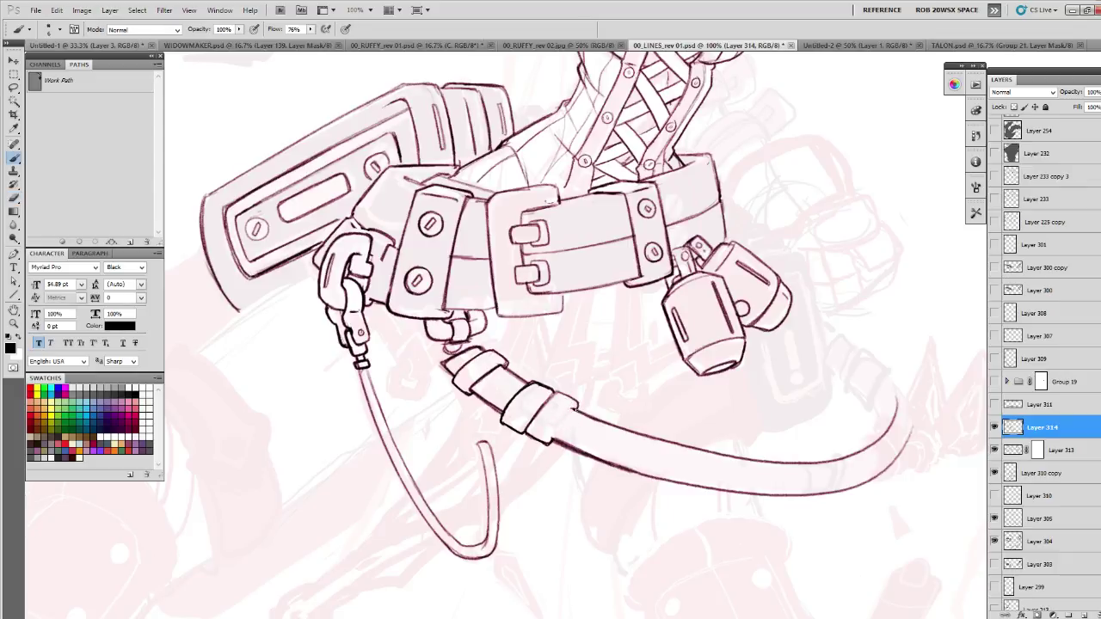
{"action": "mouse_move", "coordinate": [560, 416]}
{"action": "left_mouse_down"}
{"action": "mouse_move", "coordinate": [549, 438]}
{"action": "mouse_move", "coordinate": [560, 418]}
{"action": "mouse_move", "coordinate": [523, 430]}
{"action": "left_mouse_up"}
{"action": "key", "text": "e"}
{"action": "key", "text": "b"}
{"action": "left_click_drag", "start_coordinate": [553, 392], "coordinate": [490, 448]}
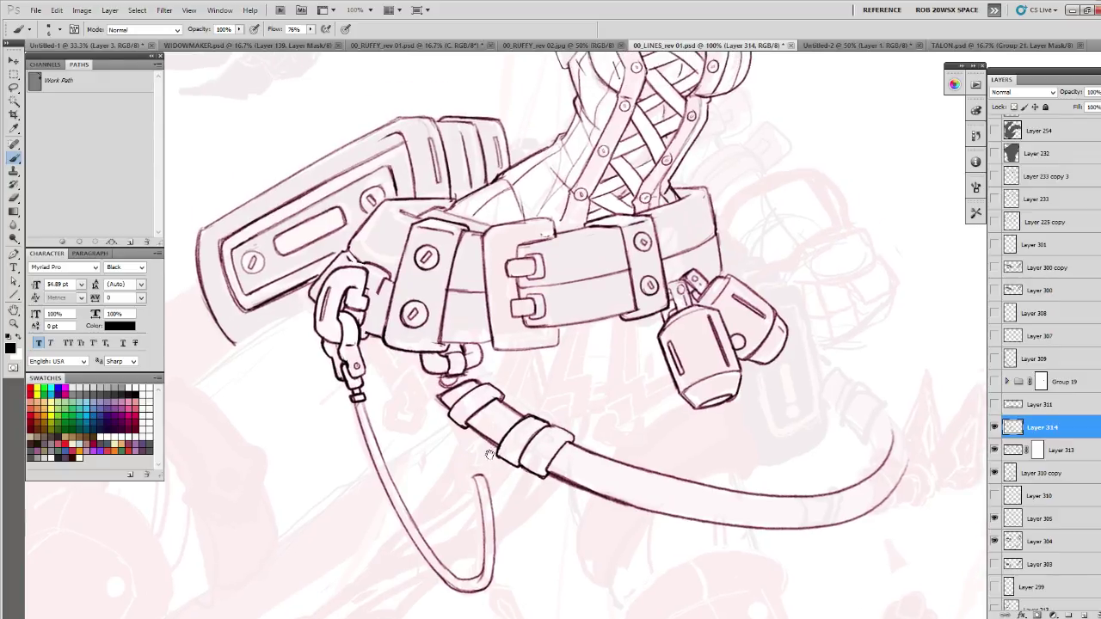
{"action": "left_click_drag", "start_coordinate": [456, 385], "coordinate": [448, 423]}
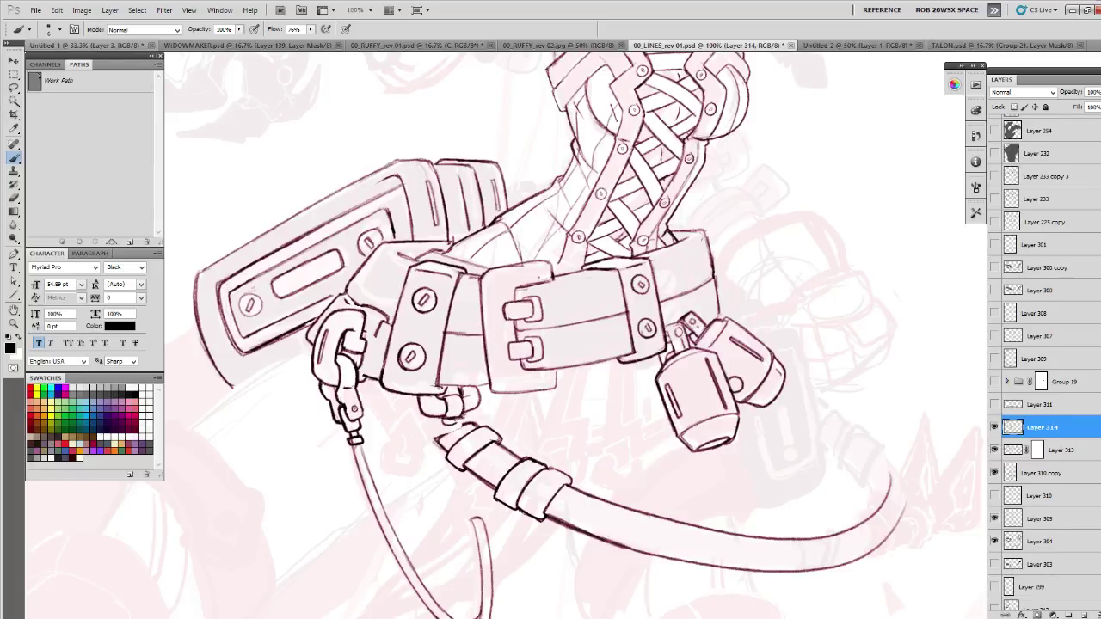
- Ink the small link joining the belt clasp to the wide hose's pointed end and clean up the overlapping lines
{"action": "left_click_drag", "start_coordinate": [438, 434], "coordinate": [469, 424]}
{"action": "key", "text": "e"}
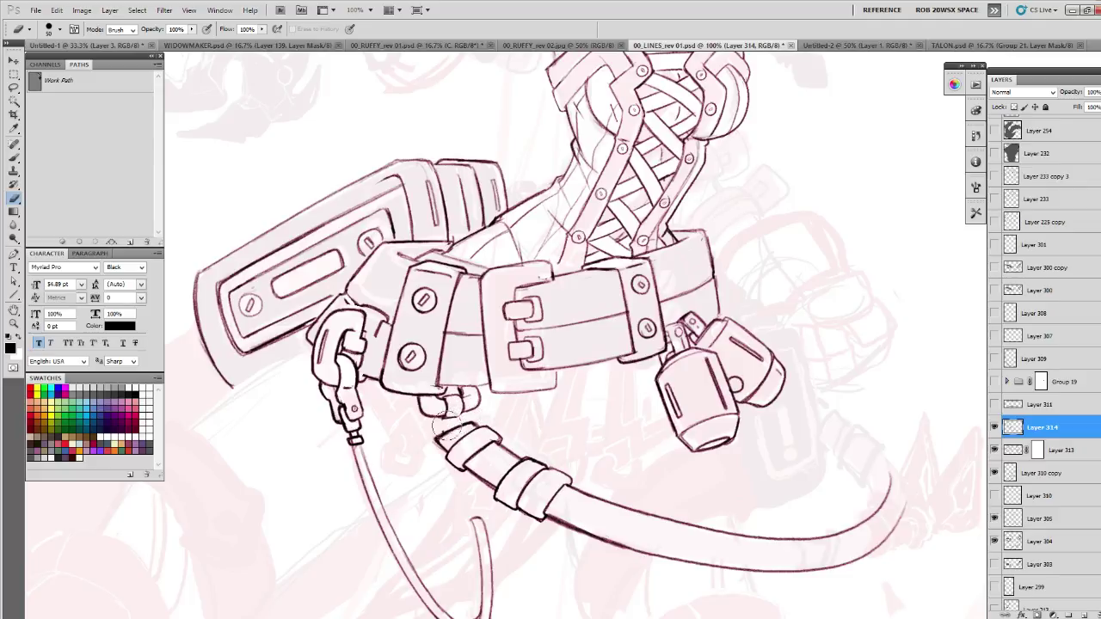
{"action": "key", "text": "b"}
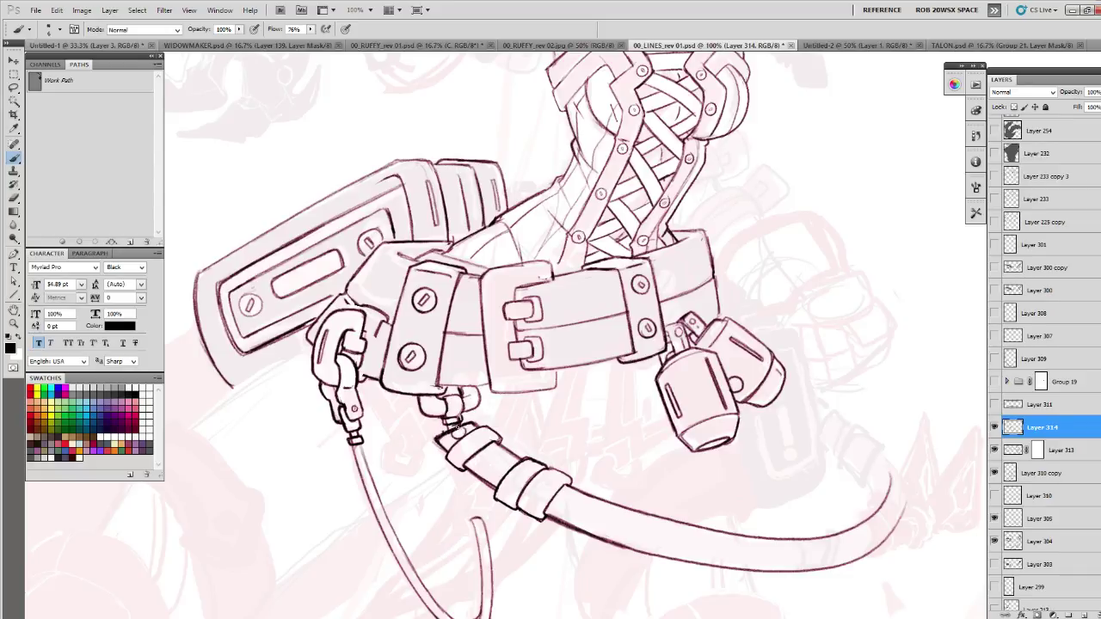
- Draw a raised collar around the far part of the wide hose, just before its upward bend, erasing the hose edges inside it
{"action": "left_click_drag", "start_coordinate": [766, 504], "coordinate": [512, 383]}
{"action": "mouse_move", "coordinate": [547, 420]}
{"action": "left_mouse_down"}
{"action": "mouse_move", "coordinate": [573, 443]}
{"action": "mouse_move", "coordinate": [585, 411]}
{"action": "mouse_move", "coordinate": [589, 427]}
{"action": "mouse_move", "coordinate": [580, 451]}
{"action": "mouse_move", "coordinate": [574, 417]}
{"action": "mouse_move", "coordinate": [581, 440]}
{"action": "mouse_move", "coordinate": [570, 452]}
{"action": "mouse_move", "coordinate": [574, 417]}
{"action": "left_mouse_up"}
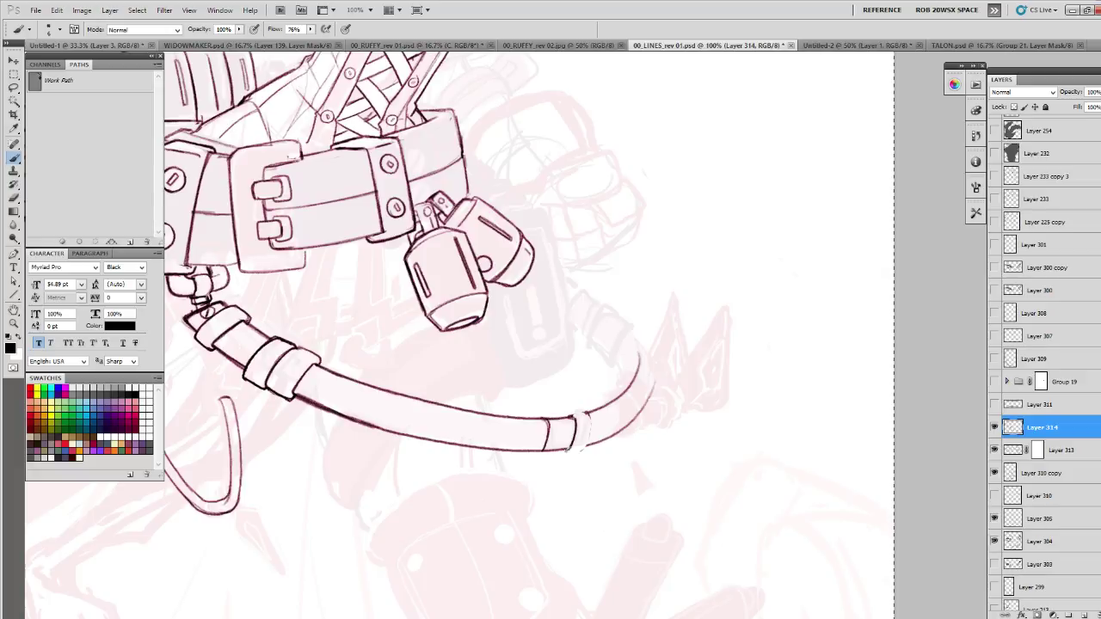
{"action": "left_click_drag", "start_coordinate": [590, 416], "coordinate": [583, 447]}
{"action": "key", "text": "e"}
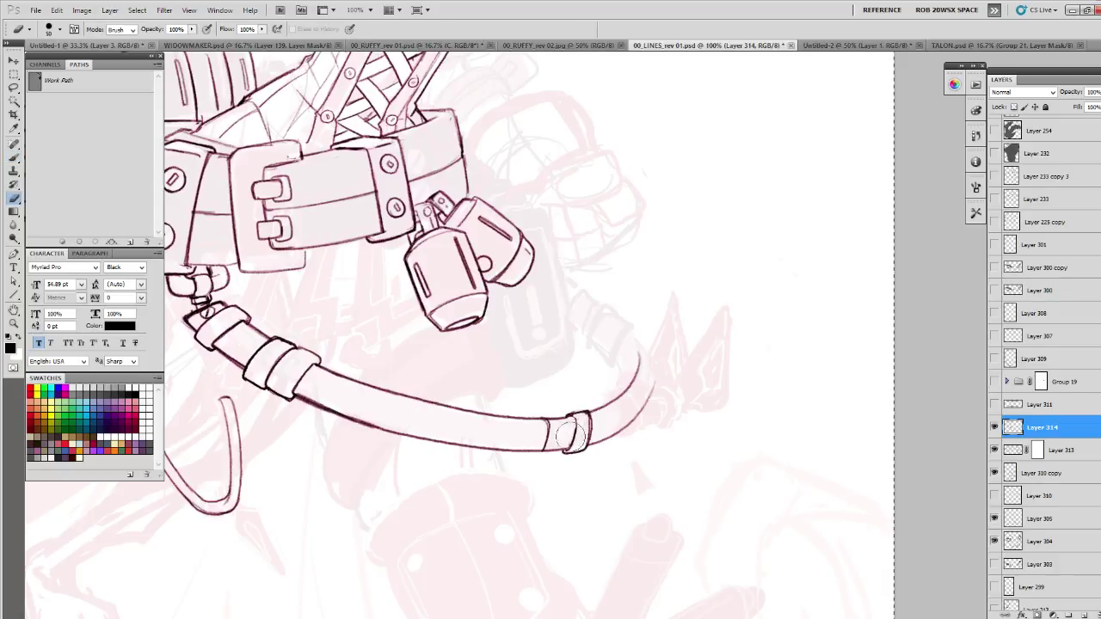
{"action": "left_click_drag", "start_coordinate": [580, 438], "coordinate": [576, 406]}
{"action": "key", "text": "b"}
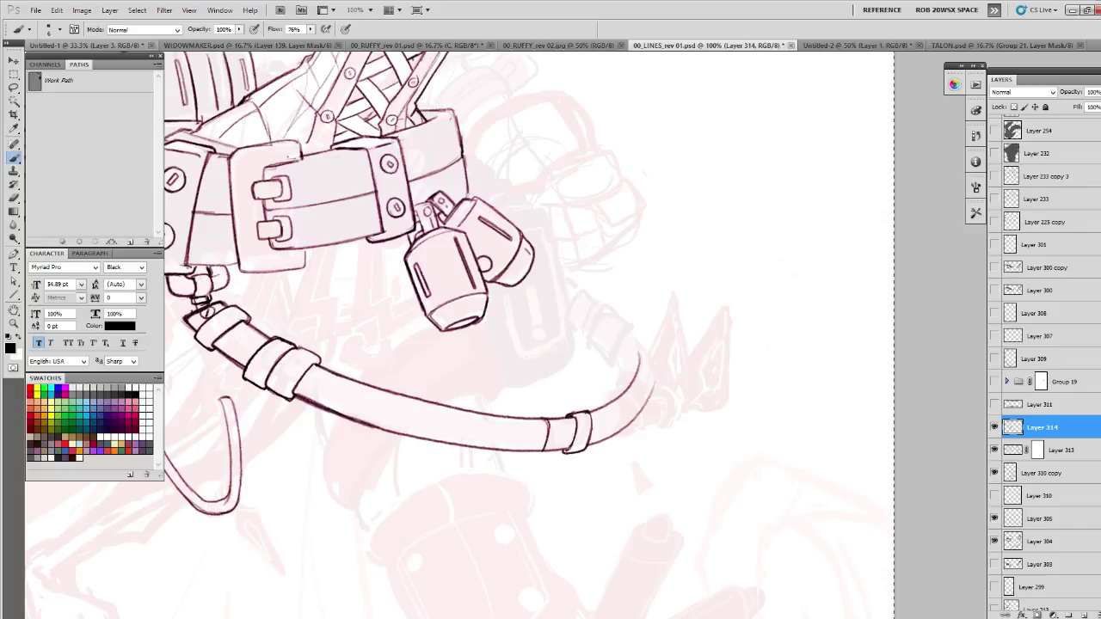
- Add a narrow double-line stripe across the hose beside the far collar and tidy the collar's edges
{"action": "key", "text": "e"}
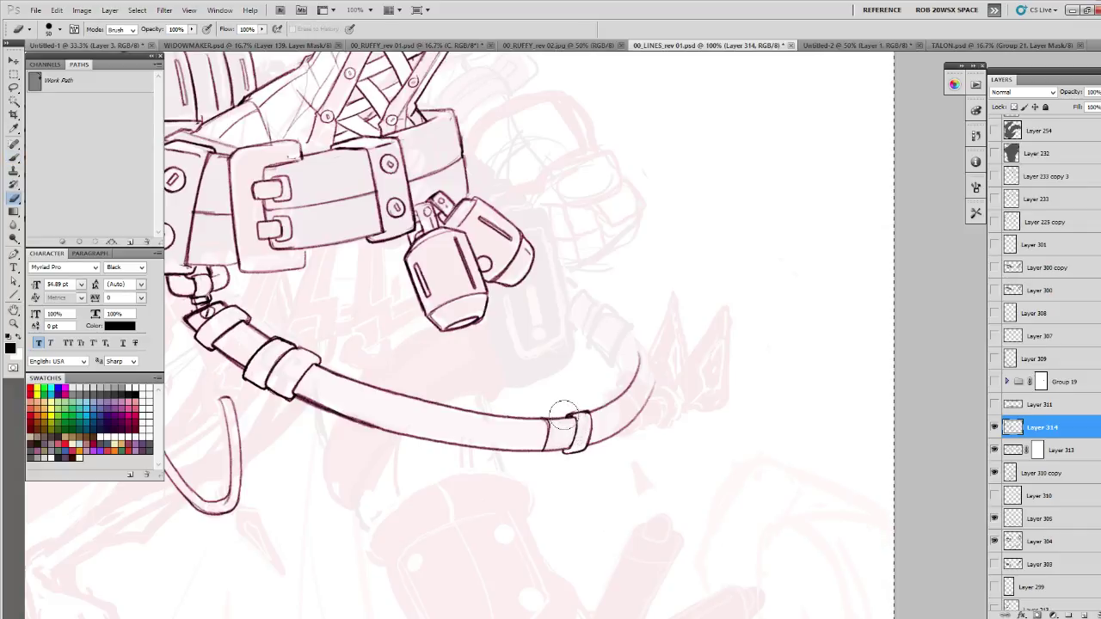
{"action": "key", "text": "b"}
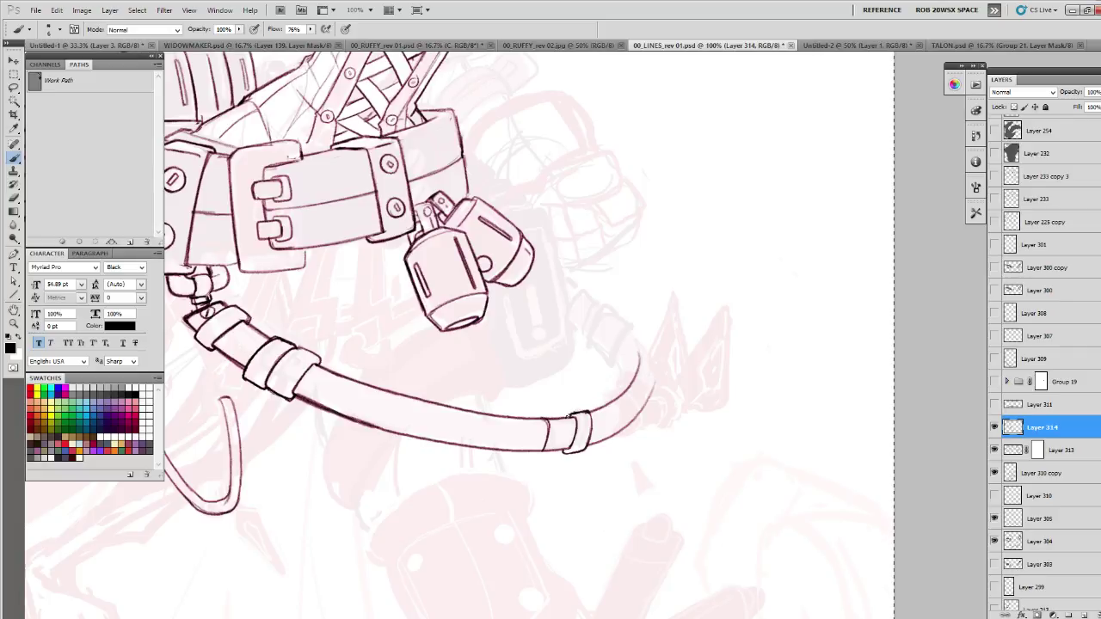
{"action": "key", "text": "e"}
{"action": "mouse_move", "coordinate": [546, 414]}
{"action": "left_mouse_down"}
{"action": "mouse_move", "coordinate": [533, 439]}
{"action": "mouse_move", "coordinate": [550, 453]}
{"action": "mouse_move", "coordinate": [552, 440]}
{"action": "mouse_move", "coordinate": [538, 449]}
{"action": "left_mouse_up"}
{"action": "key", "text": "b"}
{"action": "key", "text": "ctrl+z"}
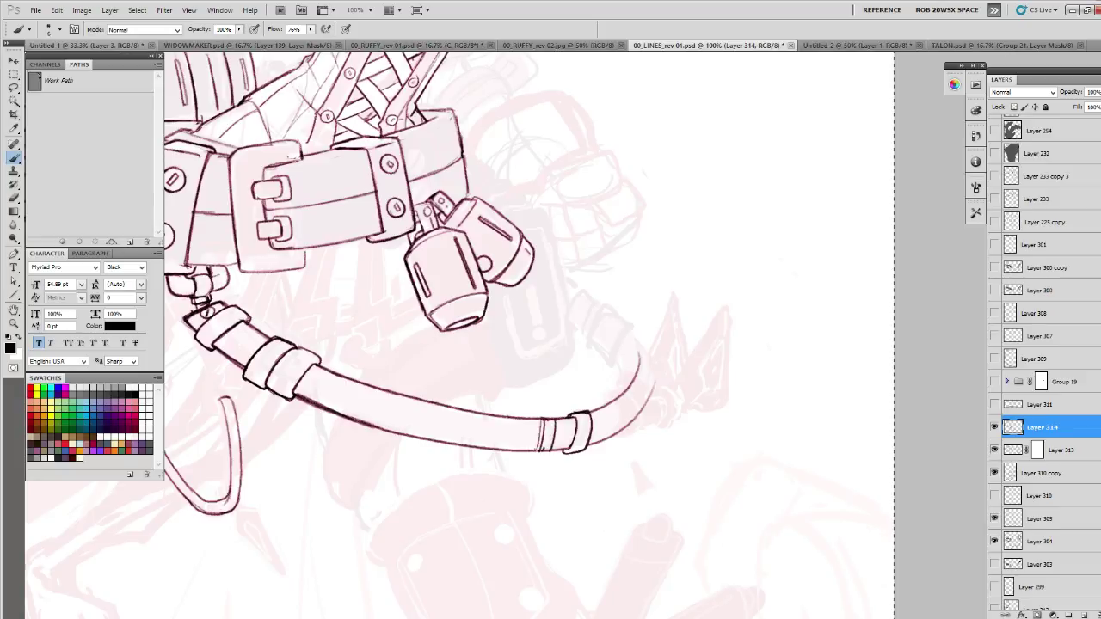
{"action": "key", "text": "e"}
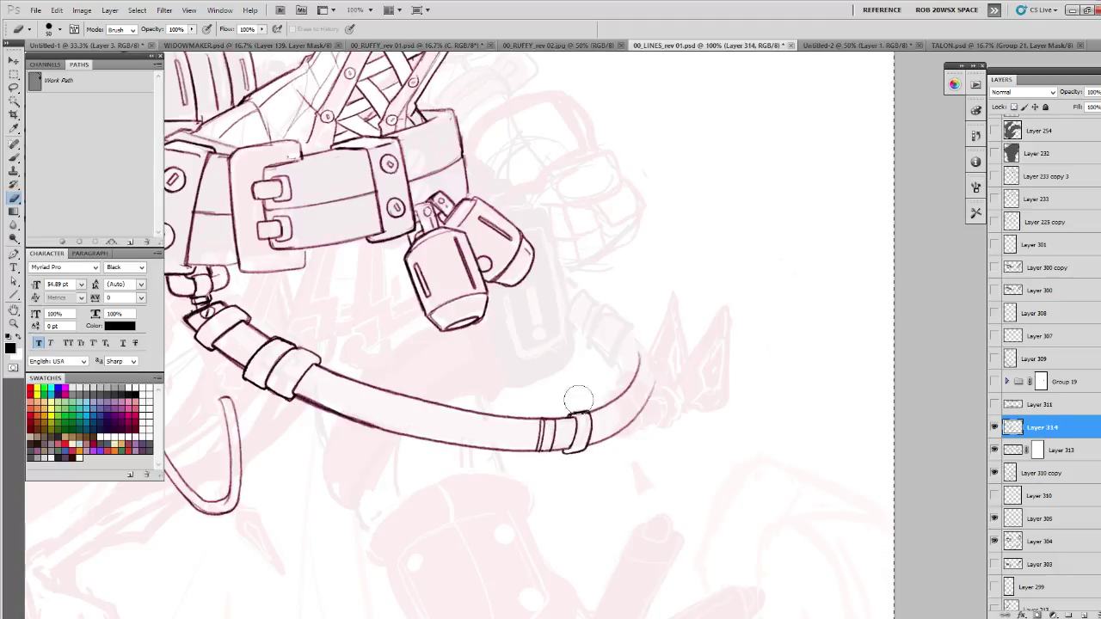
{"action": "key", "text": "b"}
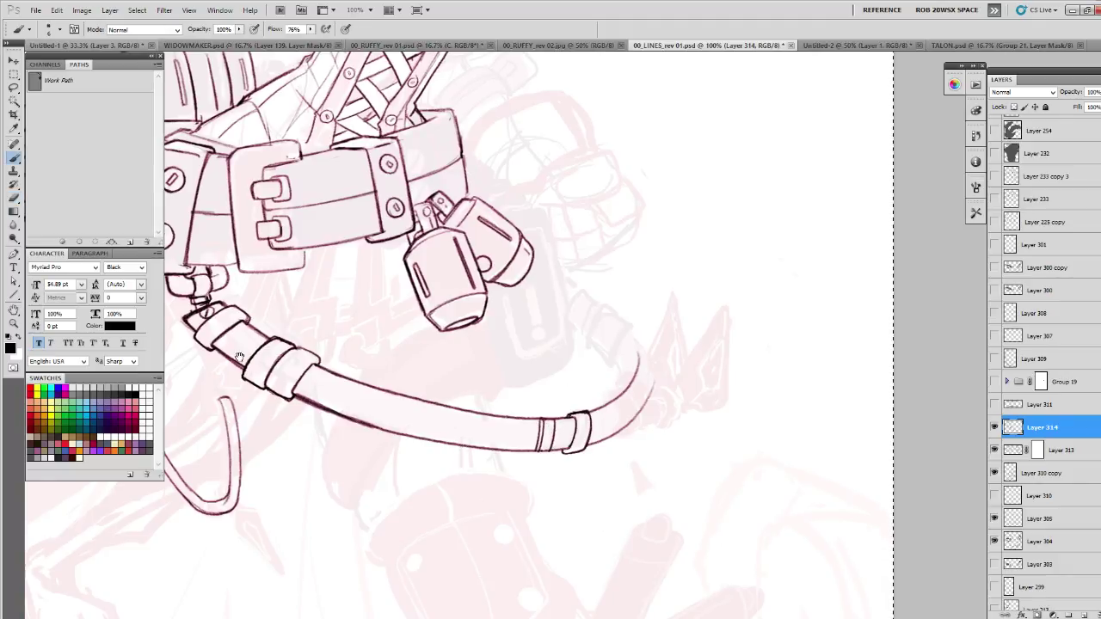
- Draw two slotted screws on the double collar near the clasp and clean up the hose lines around it
{"action": "key", "text": "e"}
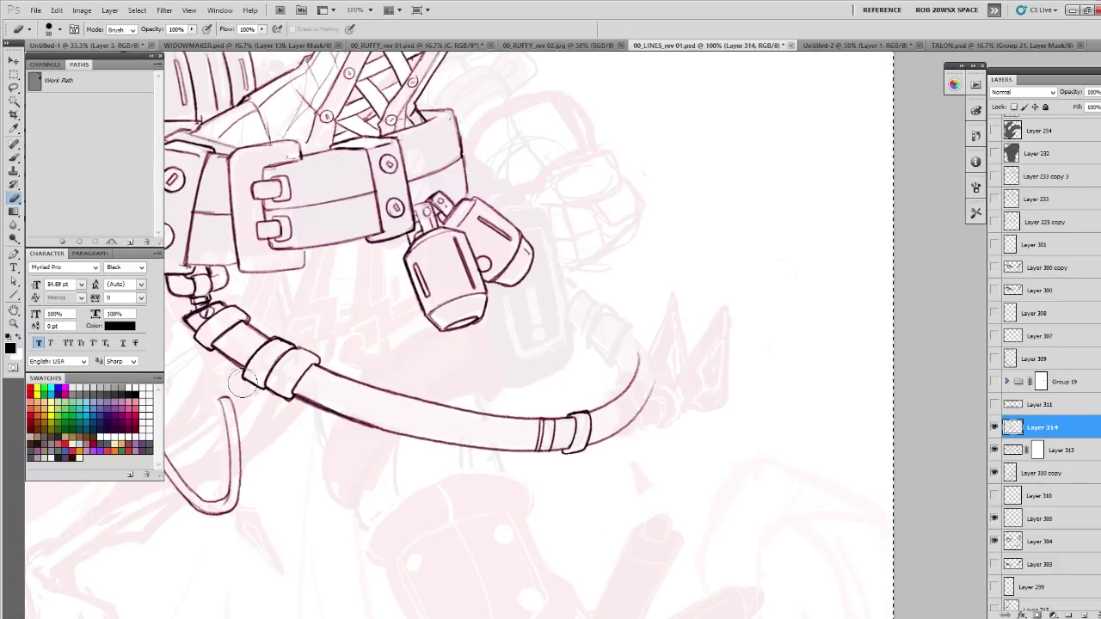
{"action": "key", "text": "b"}
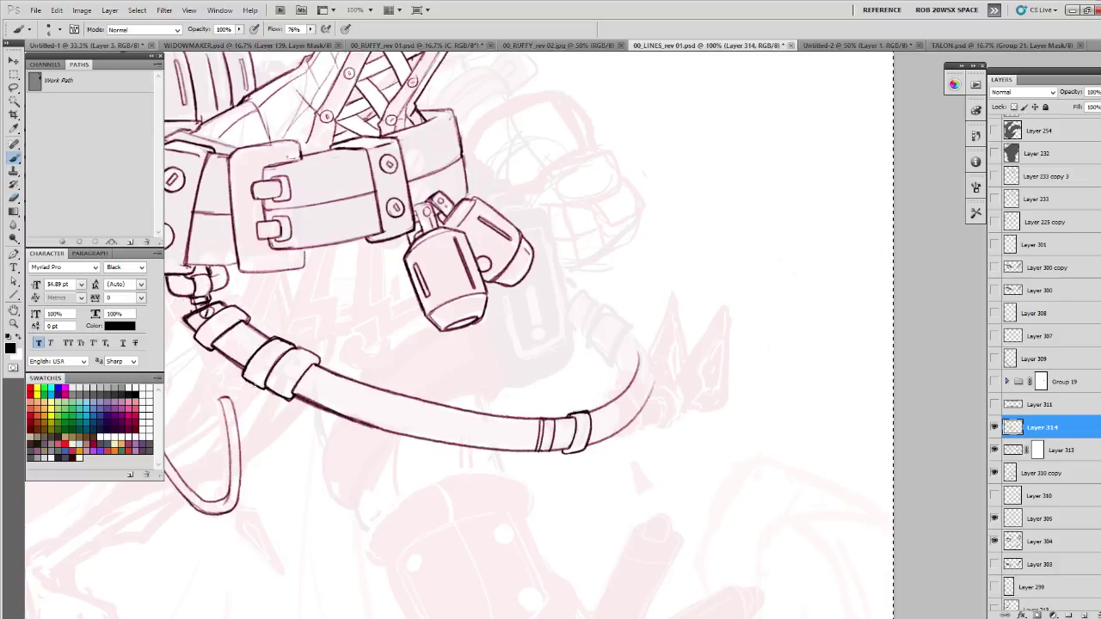
{"action": "key", "text": "e"}
{"action": "left_click_drag", "start_coordinate": [262, 378], "coordinate": [290, 401]}
{"action": "key", "text": "b"}
{"action": "mouse_move", "coordinate": [277, 321]}
{"action": "left_mouse_down"}
{"action": "mouse_move", "coordinate": [555, 406]}
{"action": "mouse_move", "coordinate": [545, 462]}
{"action": "left_mouse_up"}
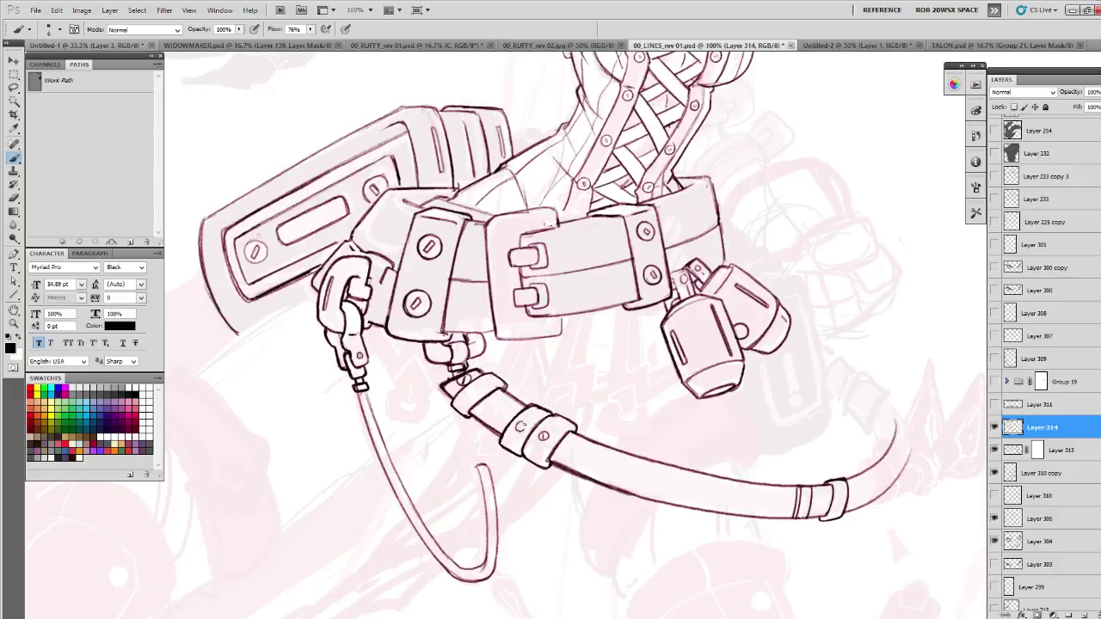
{"action": "mouse_move", "coordinate": [796, 496]}
{"action": "left_mouse_down"}
{"action": "mouse_move", "coordinate": [809, 545]}
{"action": "mouse_move", "coordinate": [684, 528]}
{"action": "mouse_move", "coordinate": [673, 469]}
{"action": "mouse_move", "coordinate": [662, 494]}
{"action": "left_mouse_up"}
- Ink the inner and outer edges of the wide hose as it bends back up behind the canisters
{"action": "mouse_move", "coordinate": [765, 446]}
{"action": "left_mouse_down"}
{"action": "mouse_move", "coordinate": [662, 475]}
{"action": "mouse_move", "coordinate": [547, 502]}
{"action": "left_mouse_up"}
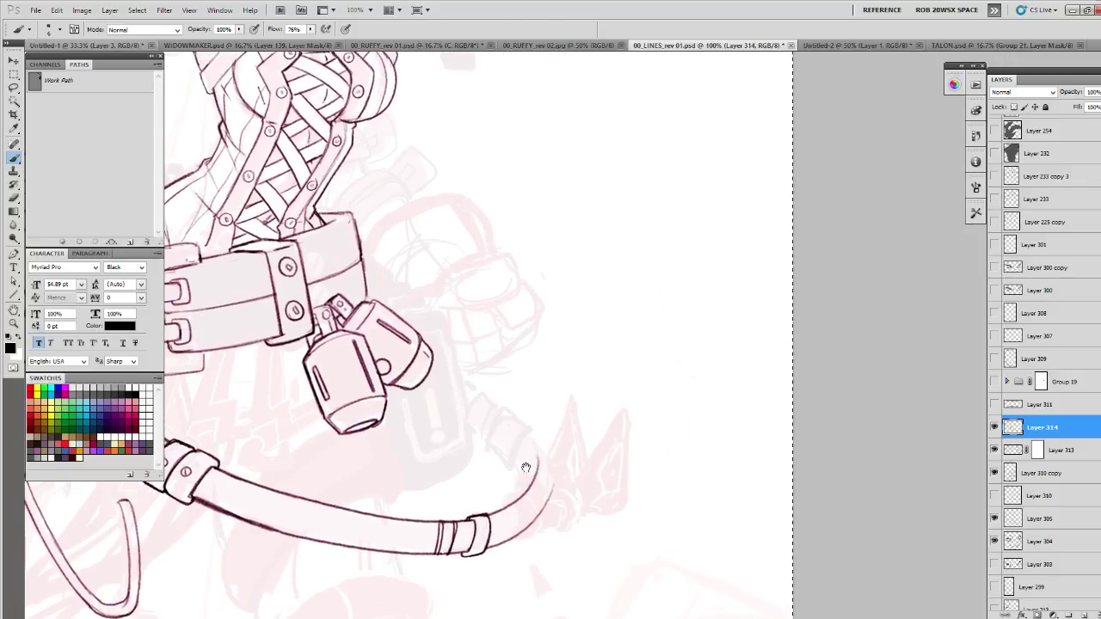
{"action": "left_click_drag", "start_coordinate": [464, 415], "coordinate": [521, 480]}
{"action": "mouse_move", "coordinate": [466, 377]}
{"action": "left_mouse_down"}
{"action": "mouse_move", "coordinate": [516, 421]}
{"action": "mouse_move", "coordinate": [551, 484]}
{"action": "left_mouse_up"}
{"action": "key", "text": "e"}
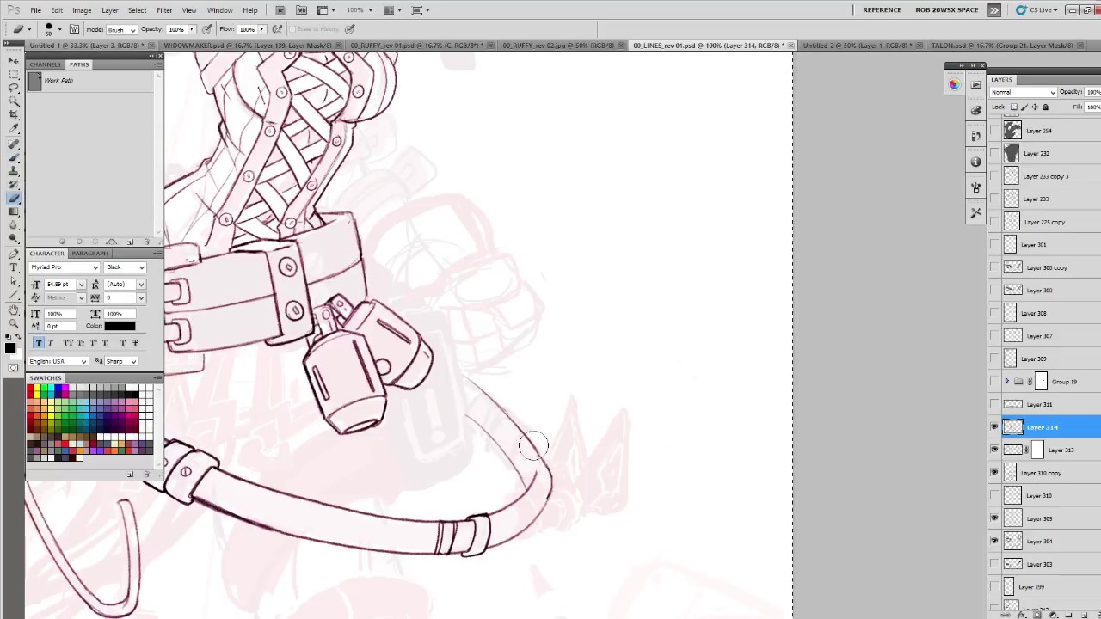
{"action": "key", "text": "b"}
{"action": "mouse_move", "coordinate": [470, 377]}
{"action": "left_mouse_down"}
{"action": "mouse_move", "coordinate": [451, 368]}
{"action": "mouse_move", "coordinate": [532, 468]}
{"action": "left_mouse_up"}
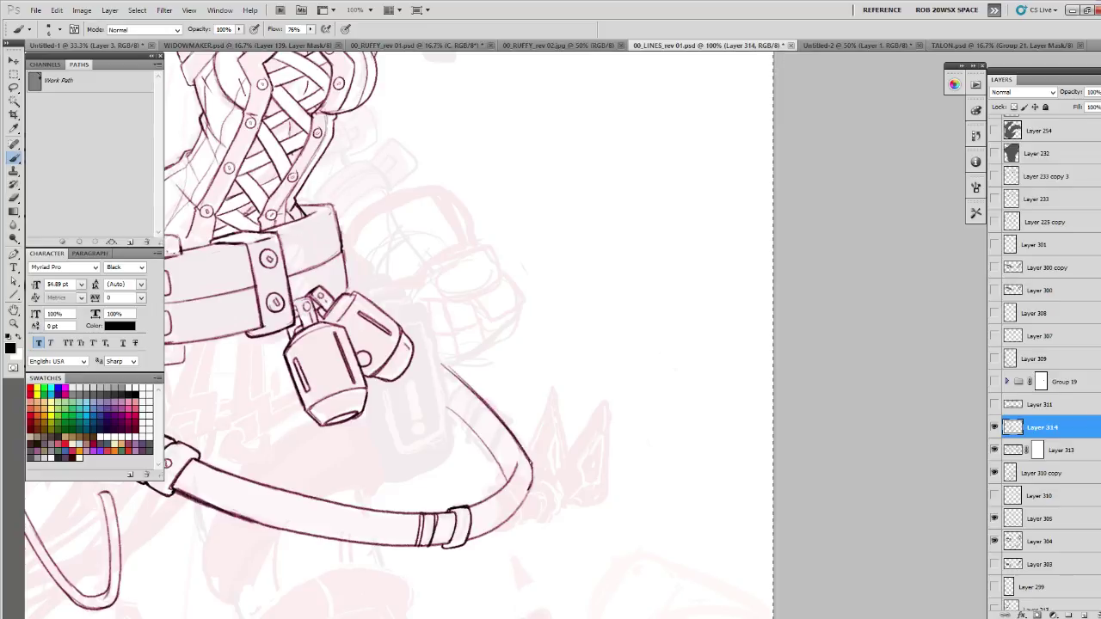
- Draw a banded segment at the hose's upper end, with cross lines at both ends and a double stripe in the middle
{"action": "left_click_drag", "start_coordinate": [471, 435], "coordinate": [497, 465]}
{"action": "left_click_drag", "start_coordinate": [447, 407], "coordinate": [546, 477]}
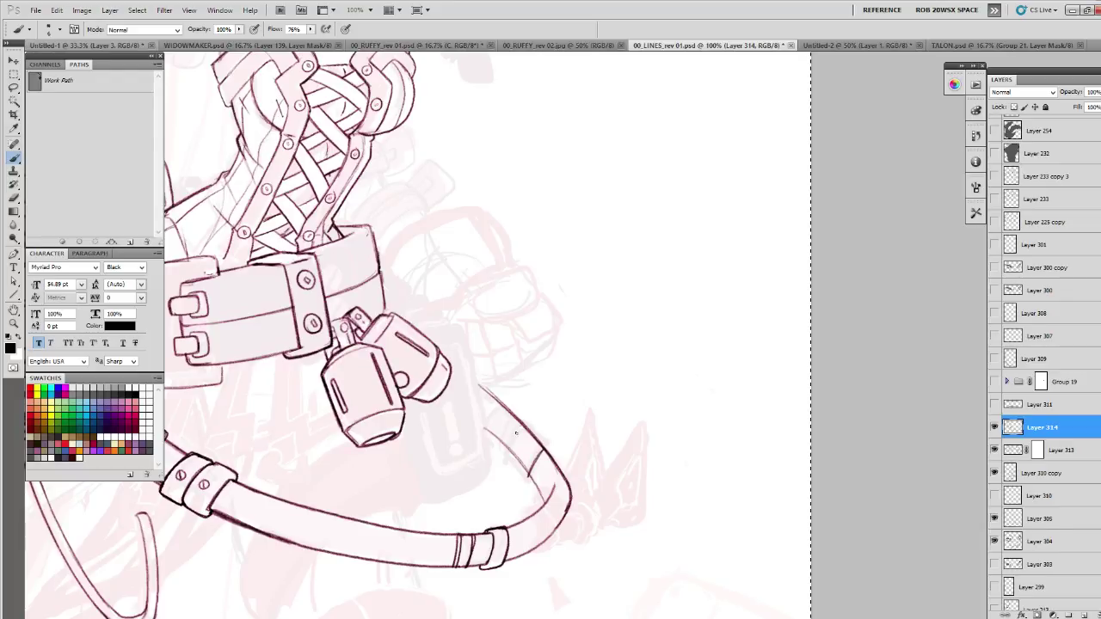
{"action": "left_click_drag", "start_coordinate": [519, 424], "coordinate": [503, 443]}
{"action": "key", "text": "ctrl+z"}
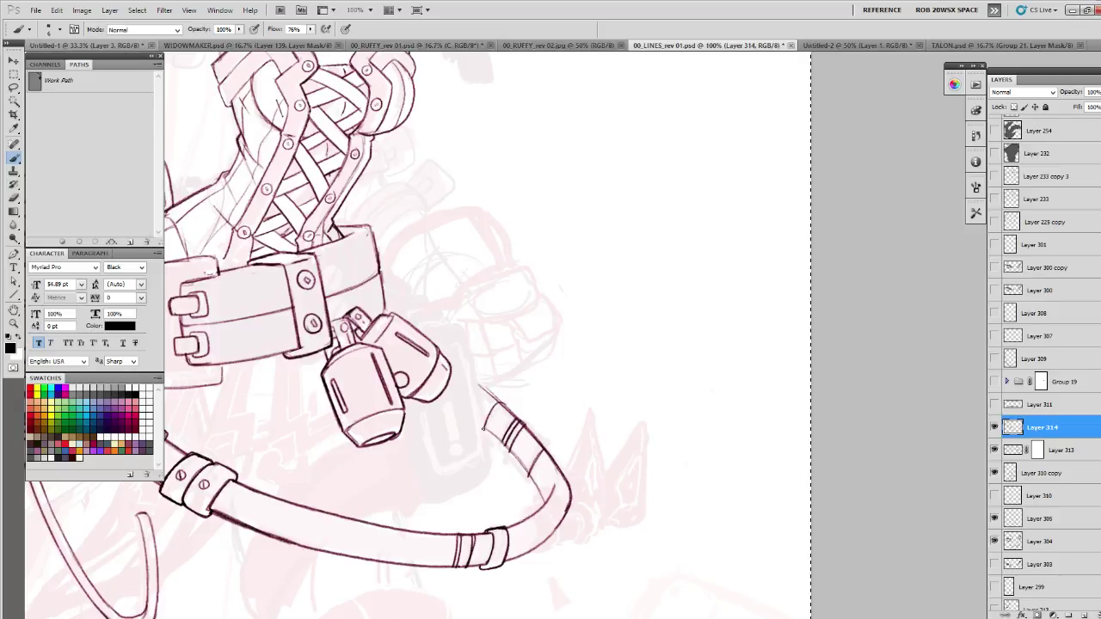
{"action": "mouse_move", "coordinate": [506, 406]}
{"action": "left_mouse_down"}
{"action": "mouse_move", "coordinate": [383, 367]}
{"action": "mouse_move", "coordinate": [373, 373]}
{"action": "left_mouse_up"}
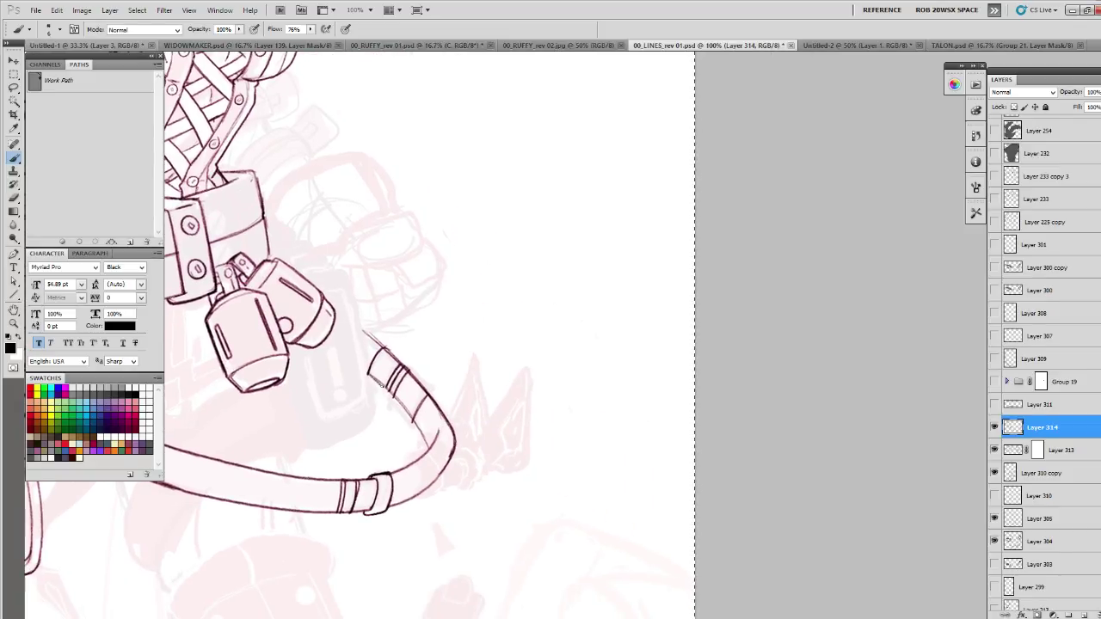
{"action": "left_click_drag", "start_coordinate": [411, 423], "coordinate": [400, 405]}
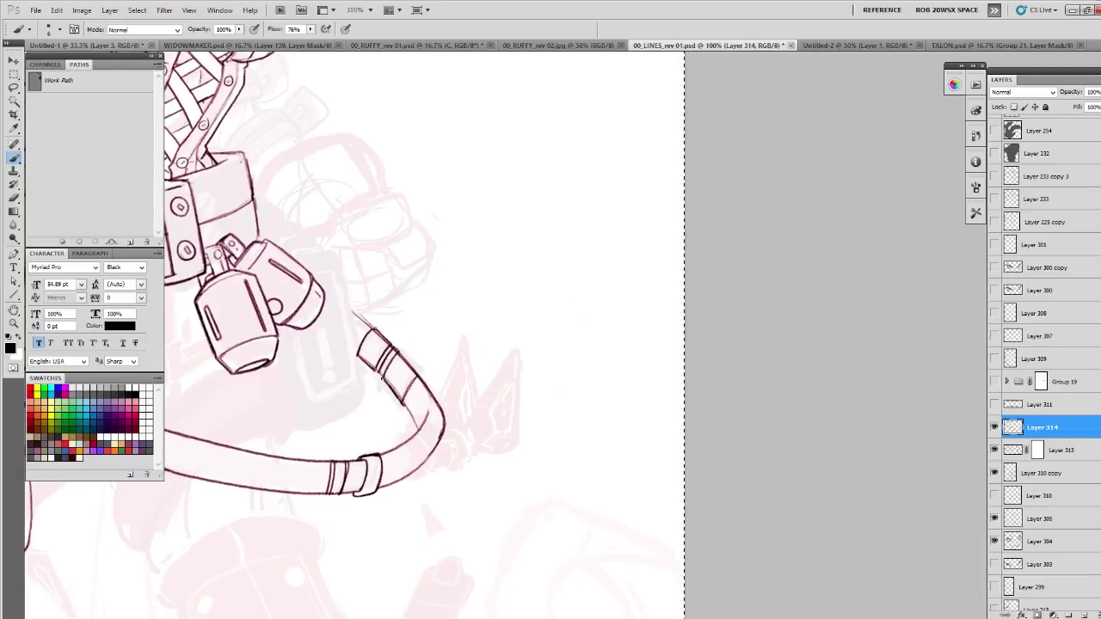
{"action": "left_click_drag", "start_coordinate": [401, 371], "coordinate": [418, 353]}
{"action": "mouse_move", "coordinate": [379, 324]}
{"action": "left_mouse_down"}
{"action": "mouse_move", "coordinate": [492, 252]}
{"action": "mouse_move", "coordinate": [733, 347]}
{"action": "left_mouse_up"}
- Add another stripe line across the hose next to the double-line stripe by the far collar
{"action": "key", "text": "e"}
{"action": "mouse_move", "coordinate": [686, 489]}
{"action": "left_mouse_down"}
{"action": "mouse_move", "coordinate": [730, 475]}
{"action": "mouse_move", "coordinate": [700, 499]}
{"action": "mouse_move", "coordinate": [713, 472]}
{"action": "mouse_move", "coordinate": [707, 502]}
{"action": "left_mouse_up"}
{"action": "key", "text": "b"}
{"action": "mouse_move", "coordinate": [715, 477]}
{"action": "left_mouse_down"}
{"action": "mouse_move", "coordinate": [712, 504]}
{"action": "mouse_move", "coordinate": [699, 495]}
{"action": "mouse_move", "coordinate": [716, 502]}
{"action": "left_mouse_up"}
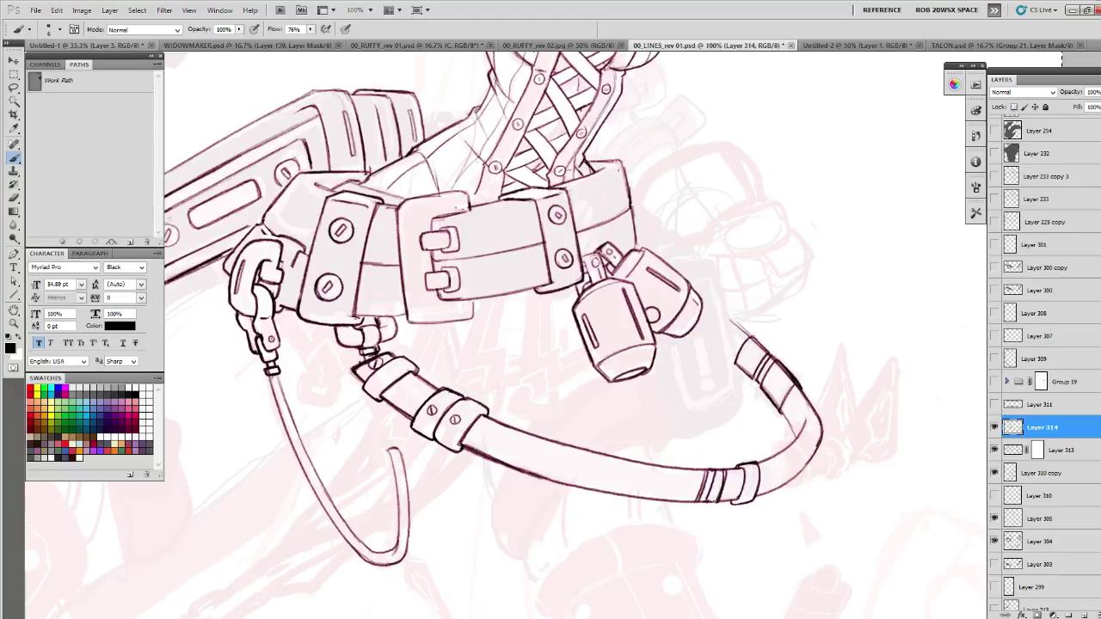
- Clean up and darken the hose section between the clasp-end collar and the double screwed collar
{"action": "key", "text": "e"}
{"action": "mouse_move", "coordinate": [443, 395]}
{"action": "left_mouse_down"}
{"action": "mouse_move", "coordinate": [559, 419]}
{"action": "mouse_move", "coordinate": [533, 426]}
{"action": "left_mouse_up"}
{"action": "key", "text": "b"}
{"action": "key", "text": "e"}
{"action": "key", "text": "b"}
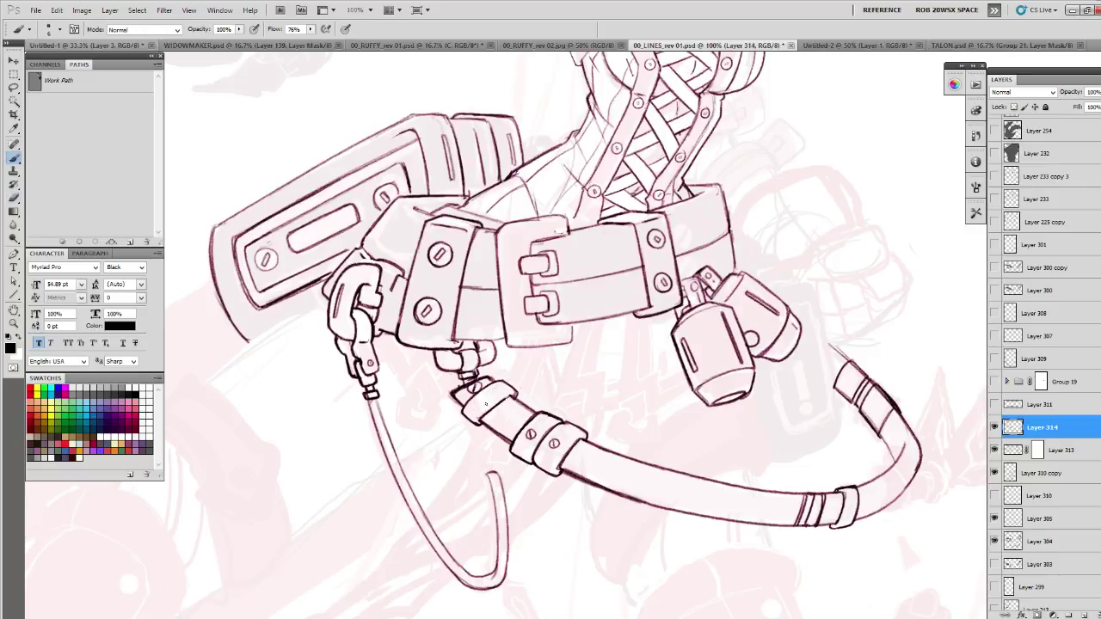
{"action": "key", "text": "e"}
{"action": "mouse_move", "coordinate": [471, 392]}
{"action": "left_mouse_down"}
{"action": "mouse_move", "coordinate": [501, 383]}
{"action": "mouse_move", "coordinate": [516, 396]}
{"action": "mouse_move", "coordinate": [470, 473]}
{"action": "left_mouse_up"}
{"action": "key", "text": "b"}
{"action": "key", "text": "e"}
{"action": "key", "text": "b"}
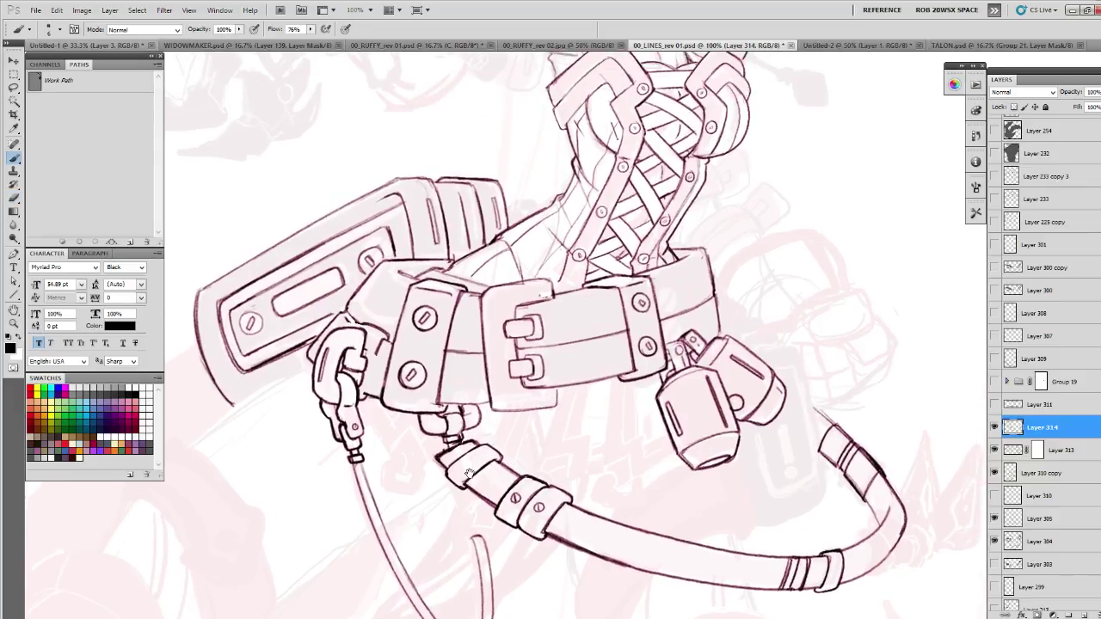
- Refine the hose's inner edge at the bend, just below the upper banded segment
{"action": "left_click_drag", "start_coordinate": [834, 511], "coordinate": [608, 455]}
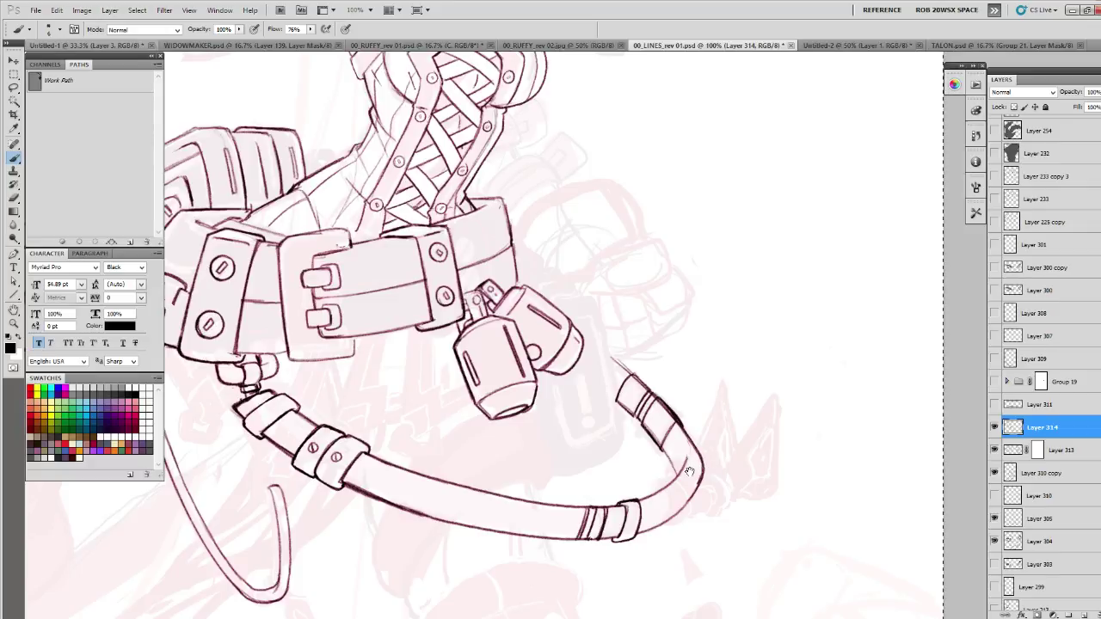
{"action": "left_click_drag", "start_coordinate": [687, 458], "coordinate": [554, 472]}
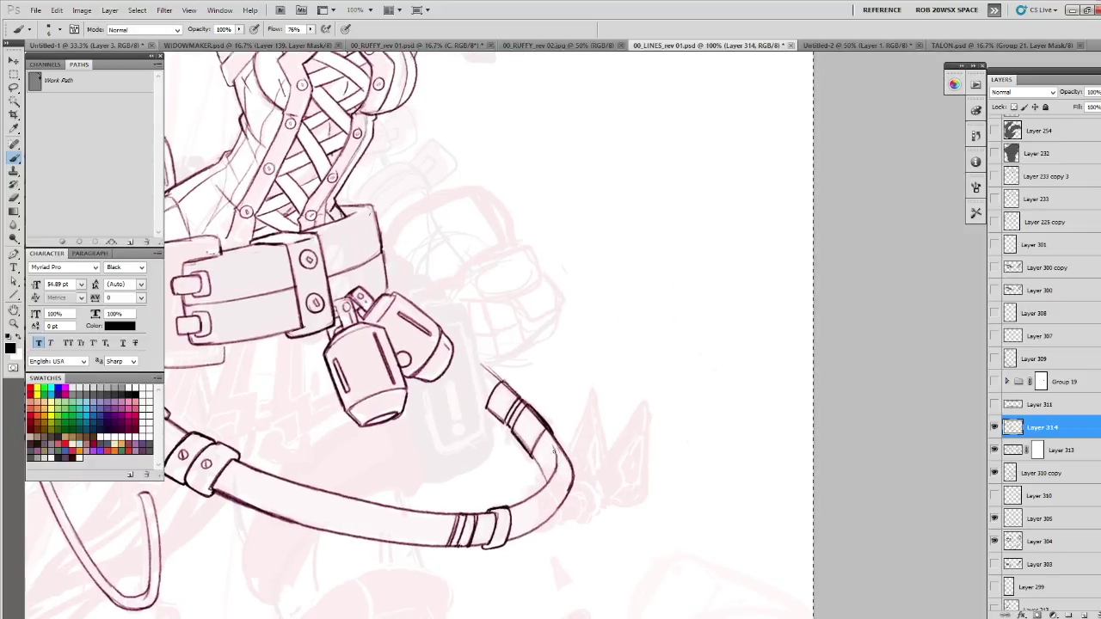
{"action": "key", "text": "e"}
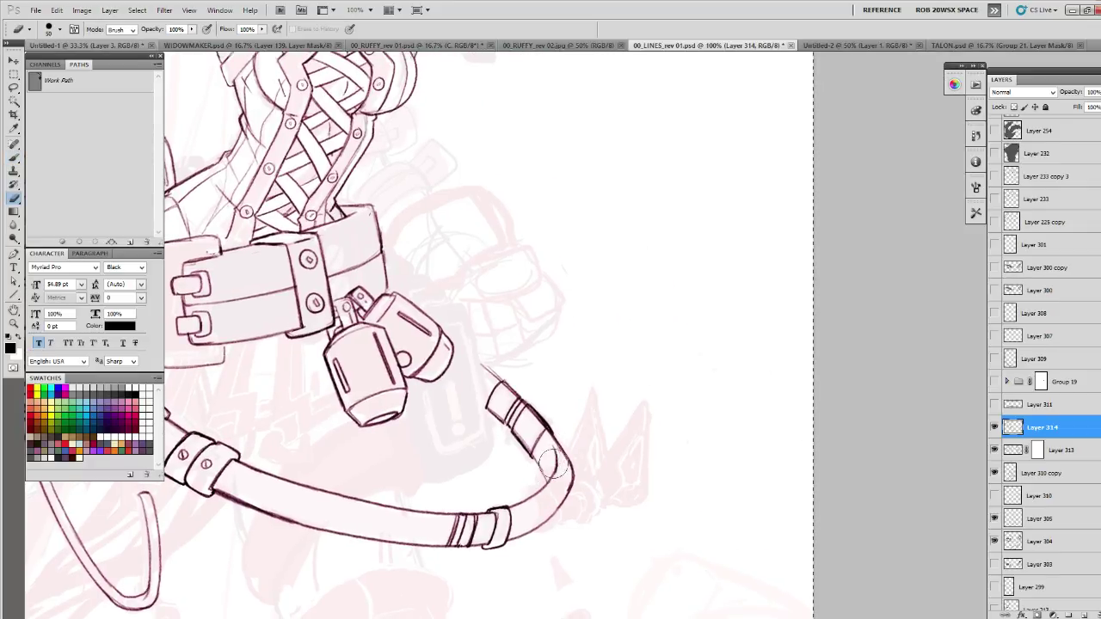
{"action": "key", "text": "b"}
{"action": "mouse_move", "coordinate": [484, 438]}
{"action": "left_mouse_down"}
{"action": "mouse_move", "coordinate": [539, 390]}
{"action": "mouse_move", "coordinate": [558, 392]}
{"action": "left_mouse_up"}
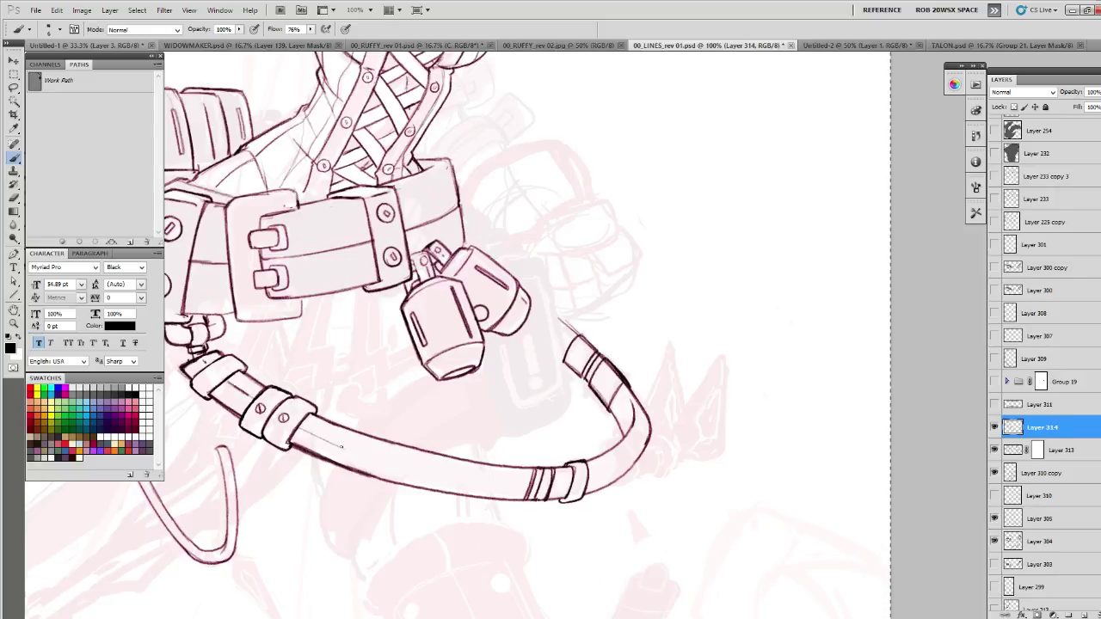
- Draw a lengthwise seam following the wide hose's curve through the bend, and extend its edge past the upper banded segment
{"action": "left_click_drag", "start_coordinate": [394, 452], "coordinate": [321, 422]}
{"action": "left_click_drag", "start_coordinate": [247, 405], "coordinate": [344, 436]}
{"action": "left_click_drag", "start_coordinate": [282, 417], "coordinate": [427, 451]}
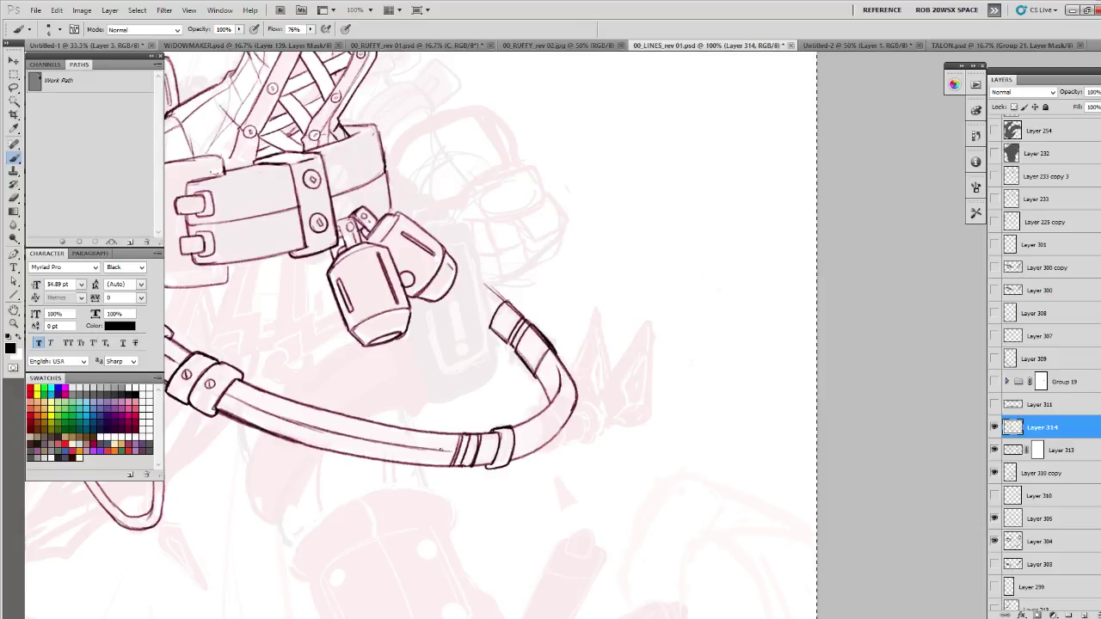
{"action": "key", "text": "e"}
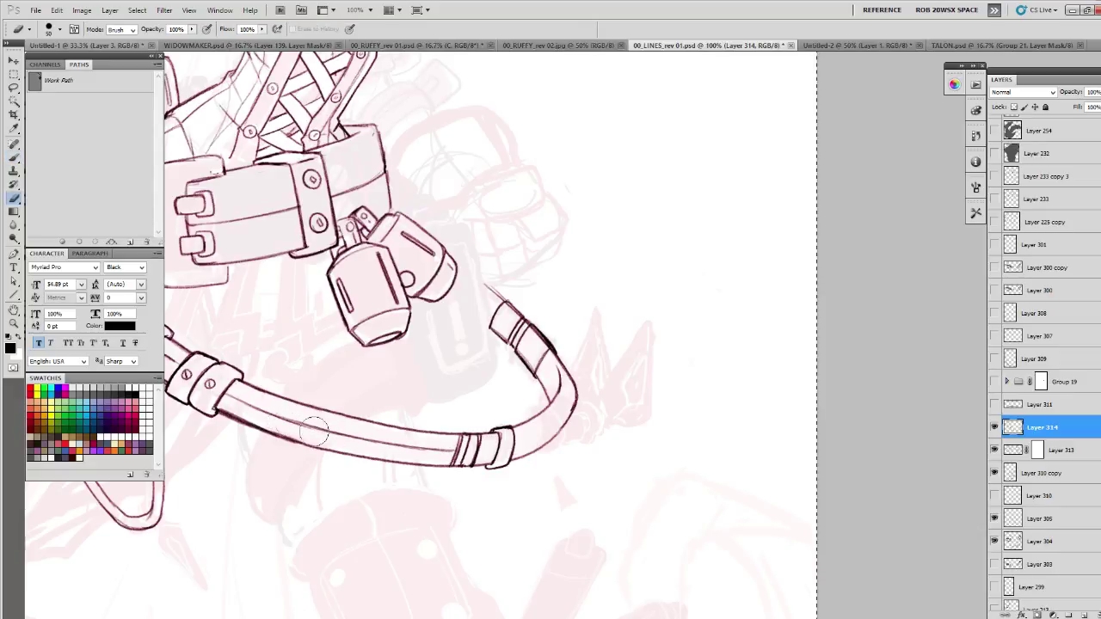
{"action": "key", "text": "b"}
{"action": "mouse_move", "coordinate": [331, 434]}
{"action": "left_mouse_down"}
{"action": "mouse_move", "coordinate": [621, 491]}
{"action": "mouse_move", "coordinate": [634, 469]}
{"action": "left_mouse_up"}
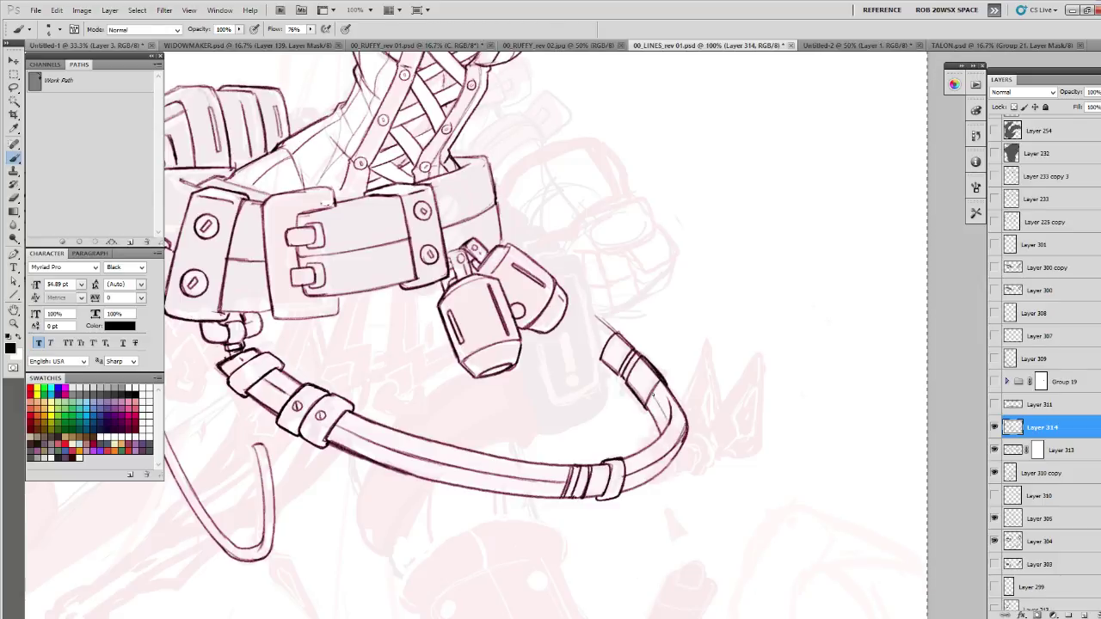
{"action": "mouse_move", "coordinate": [651, 394]}
{"action": "left_mouse_down"}
{"action": "mouse_move", "coordinate": [599, 432]}
{"action": "mouse_move", "coordinate": [478, 428]}
{"action": "left_mouse_up"}
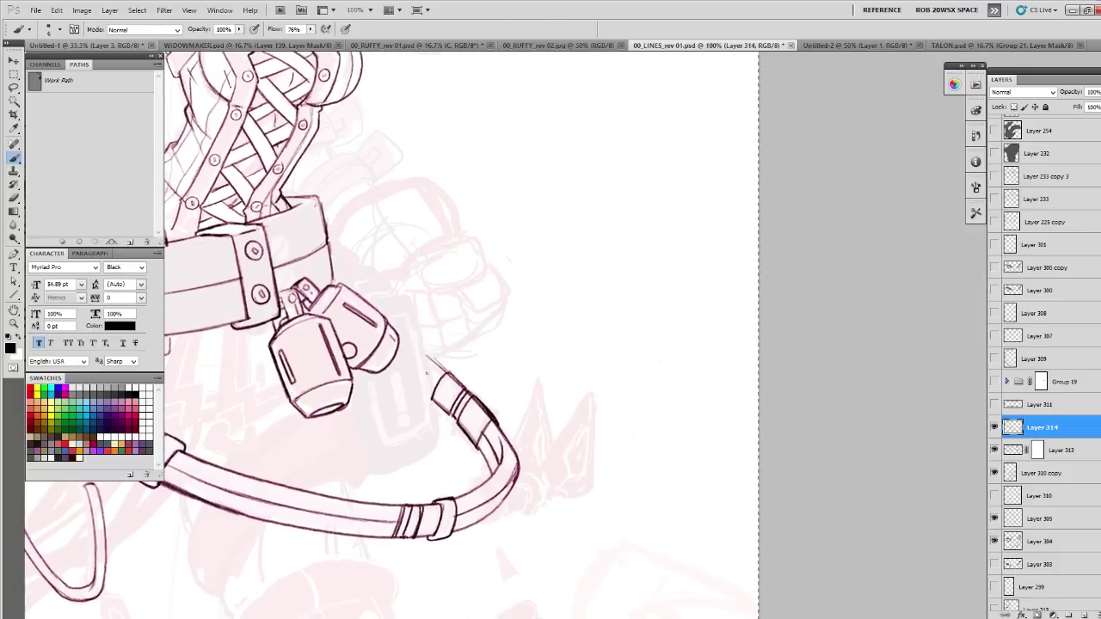
{"action": "left_click_drag", "start_coordinate": [391, 275], "coordinate": [476, 392]}
- Trim the free end of the thin hanging cable and close it off with a short line
{"action": "key", "text": "z"}
{"action": "left_click", "coordinate": [443, 318]}
{"action": "left_click", "coordinate": [442, 315], "text": "alt"}
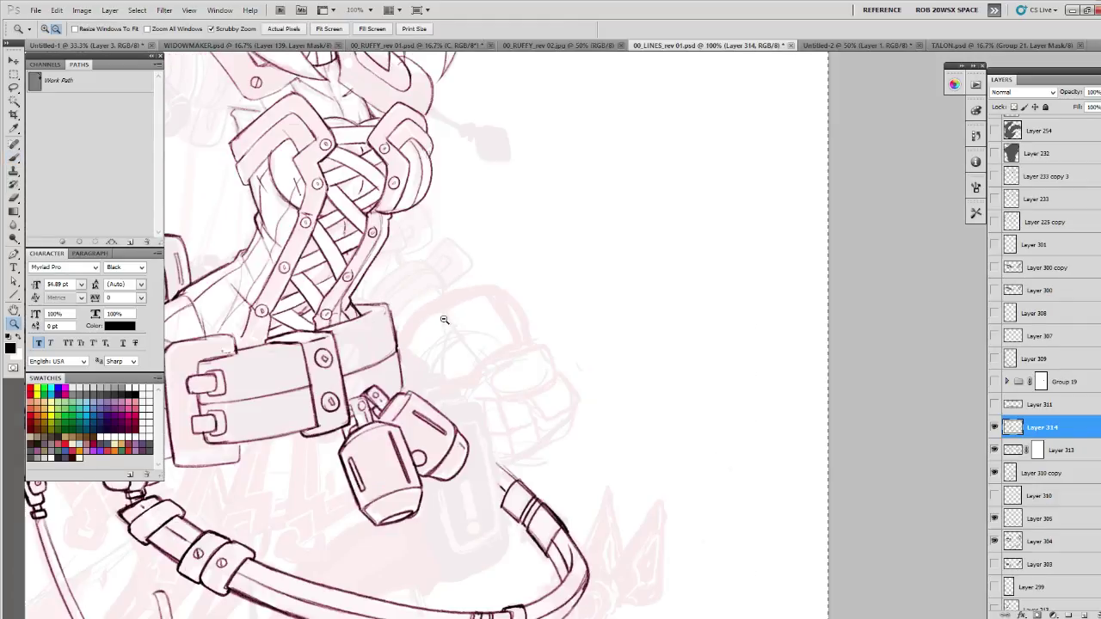
{"action": "left_click", "coordinate": [481, 292], "text": "alt"}
{"action": "left_click", "coordinate": [523, 270], "text": "alt"}
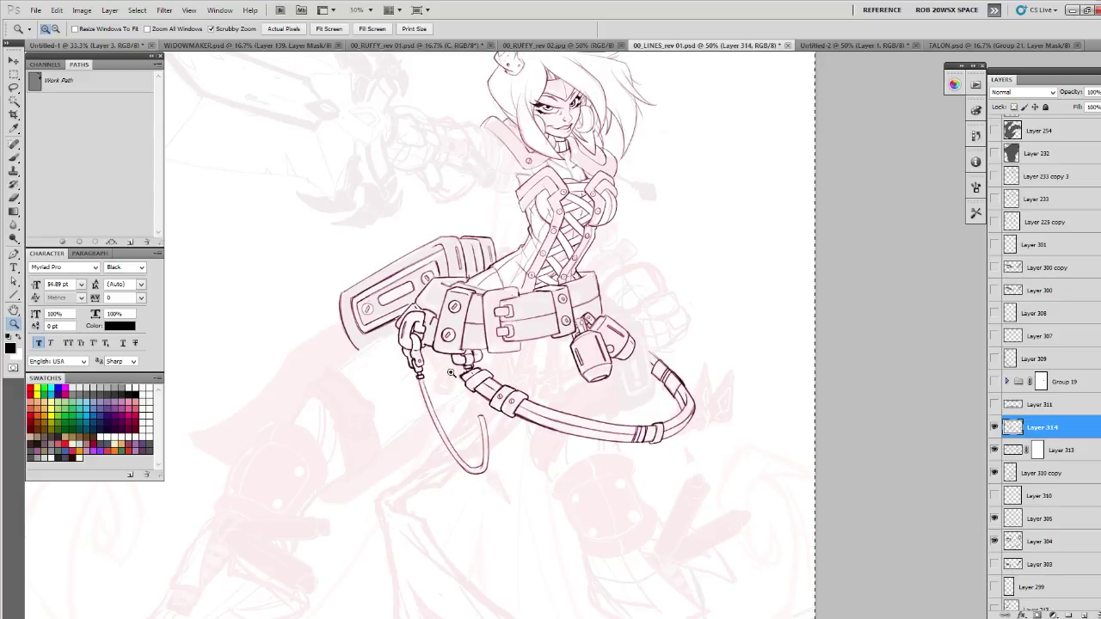
{"action": "left_click", "coordinate": [473, 310]}
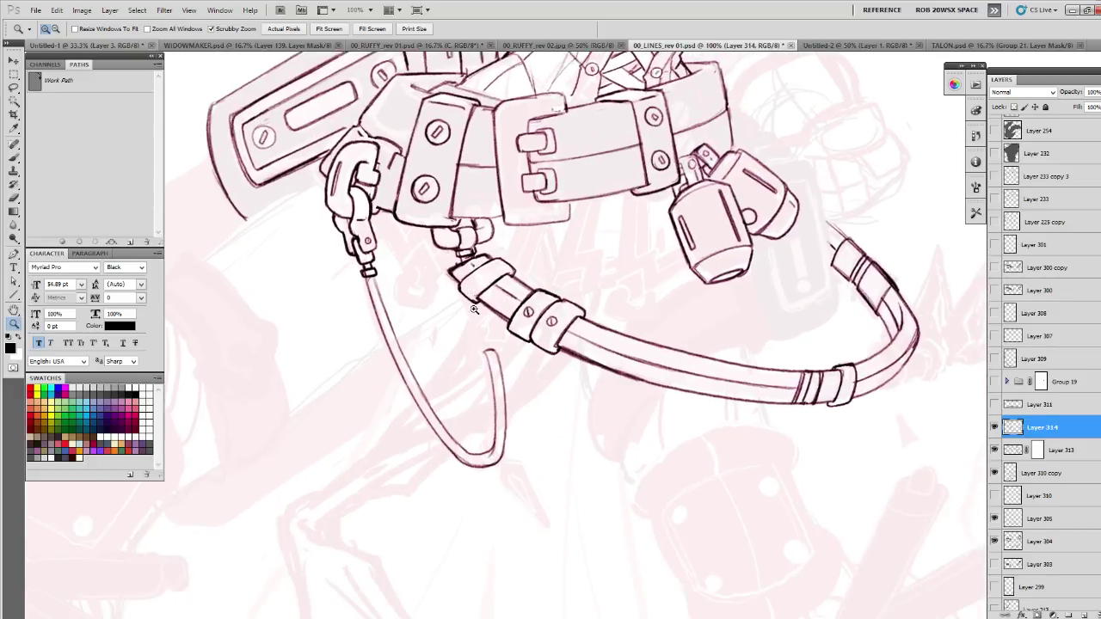
{"action": "key", "text": "b"}
{"action": "left_click_drag", "start_coordinate": [473, 309], "coordinate": [491, 318]}
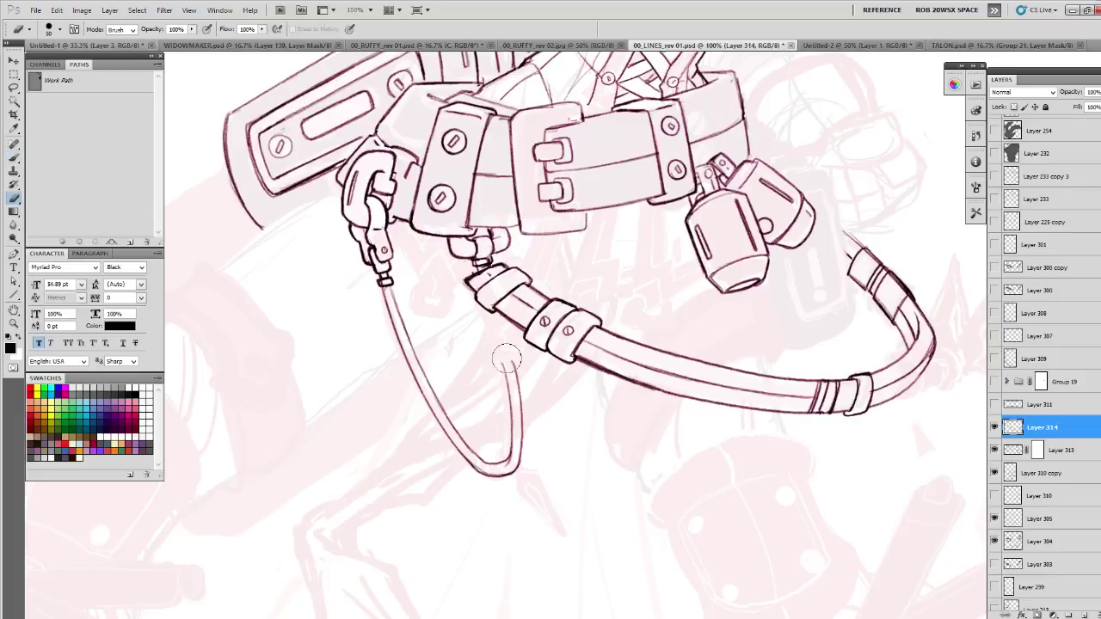
{"action": "key", "text": "b"}
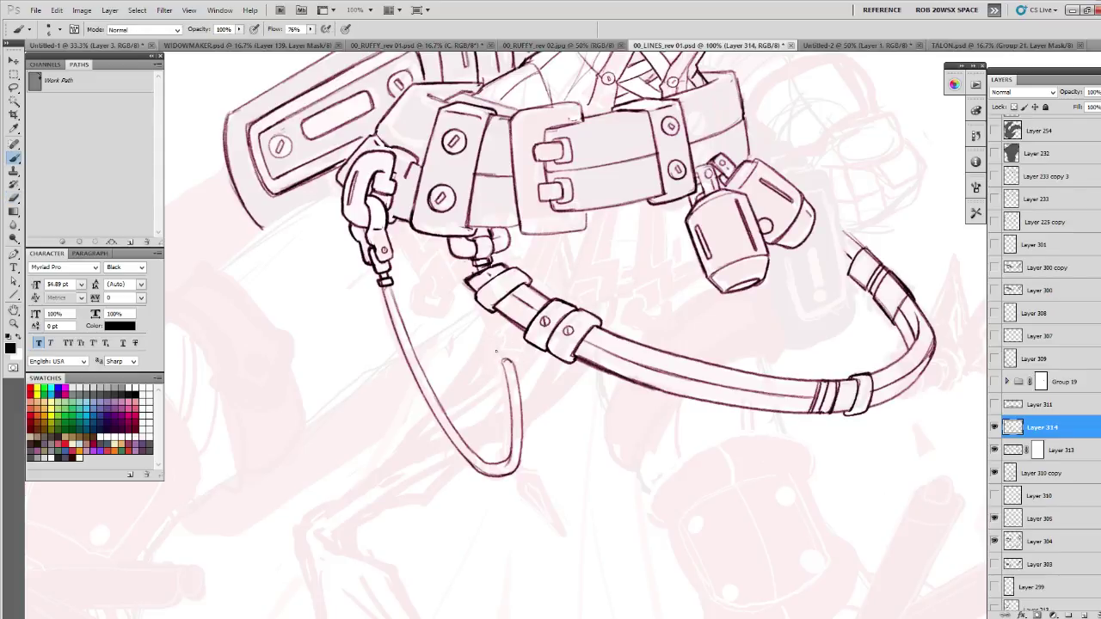
{"action": "key", "text": "e"}
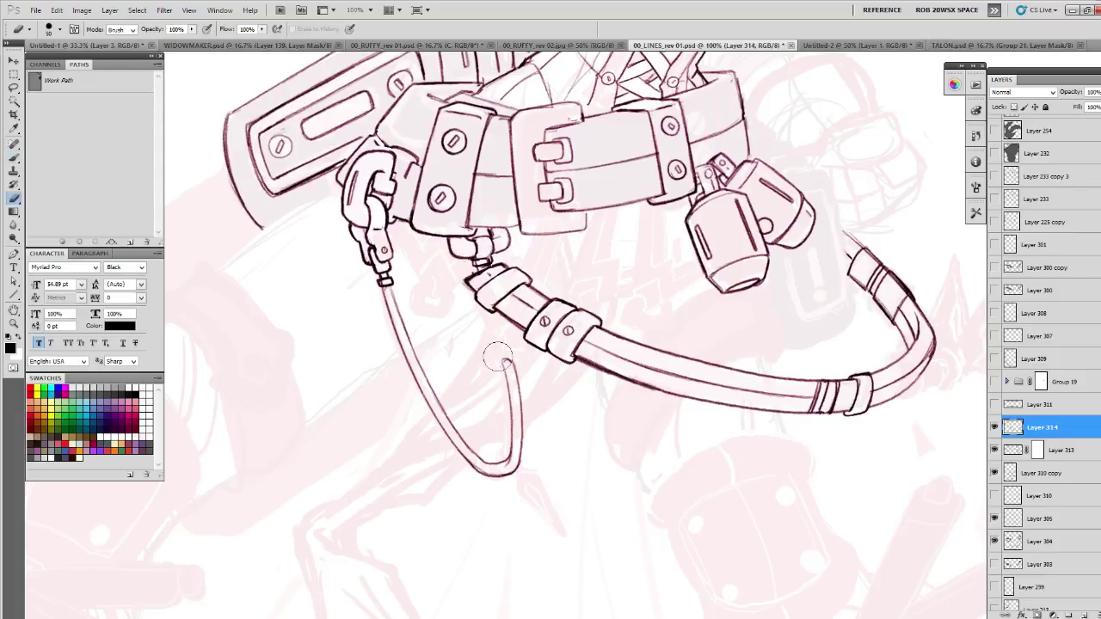
{"action": "key", "text": "b"}
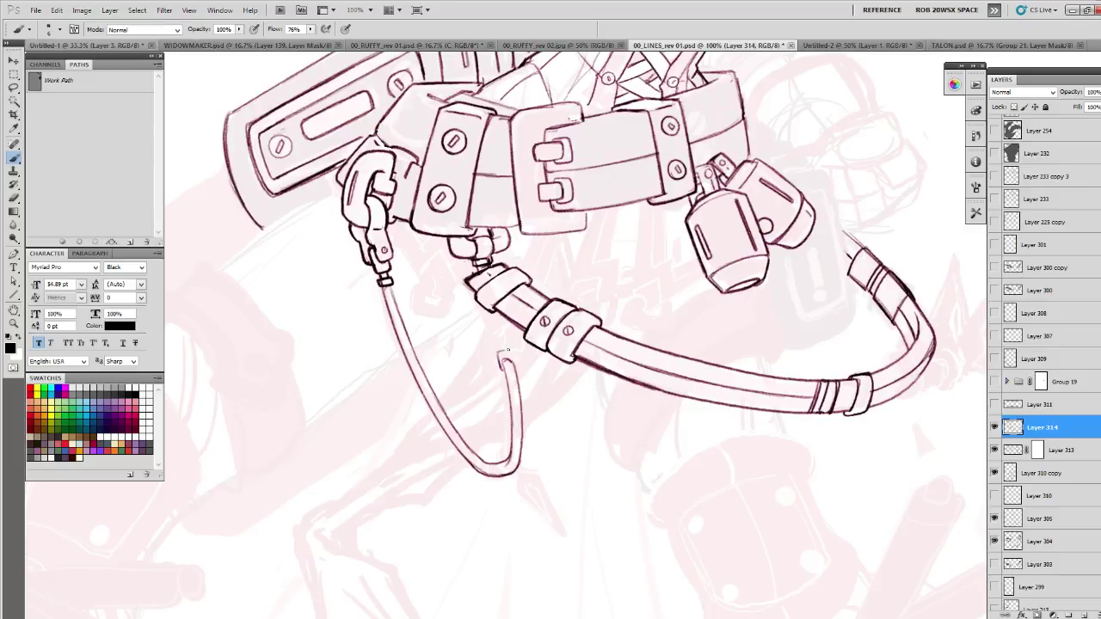
- Draw a small collared connector plug on the free end of the thin hanging cable
{"action": "key", "text": "e"}
{"action": "mouse_move", "coordinate": [503, 359]}
{"action": "left_mouse_down"}
{"action": "mouse_move", "coordinate": [491, 354]}
{"action": "mouse_move", "coordinate": [511, 359]}
{"action": "left_mouse_up"}
{"action": "key", "text": "b"}
{"action": "left_click_drag", "start_coordinate": [518, 279], "coordinate": [521, 392]}
{"action": "left_click_drag", "start_coordinate": [469, 280], "coordinate": [518, 323]}
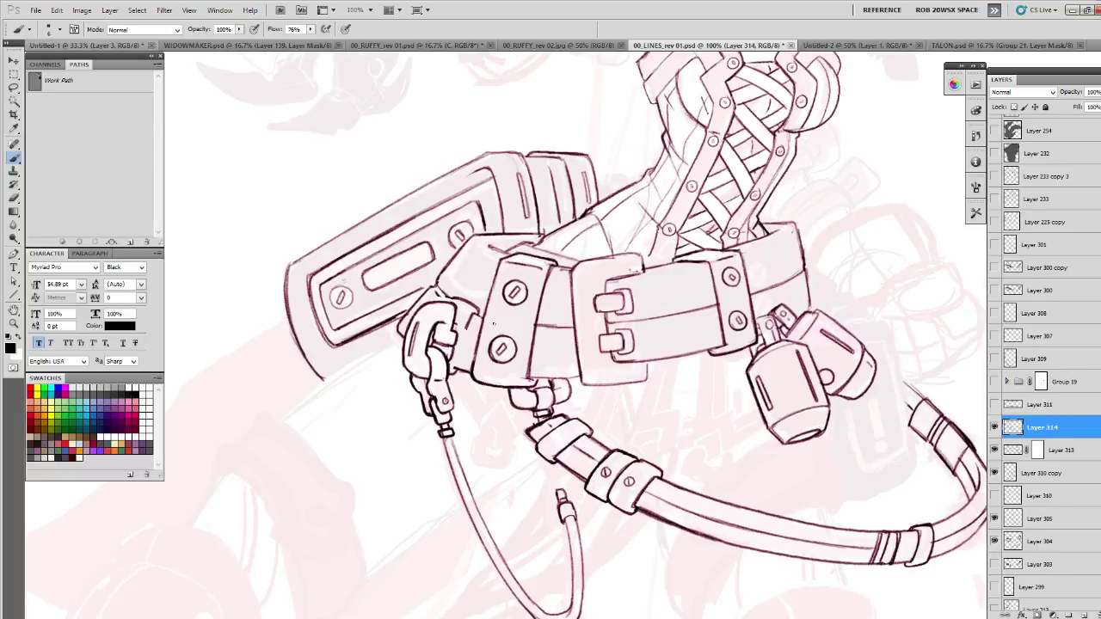
- On Layer 313, draw a narrow vertical strap wrapping over the belt's far end above the two canisters
{"action": "left_click_drag", "start_coordinate": [870, 440], "coordinate": [693, 474]}
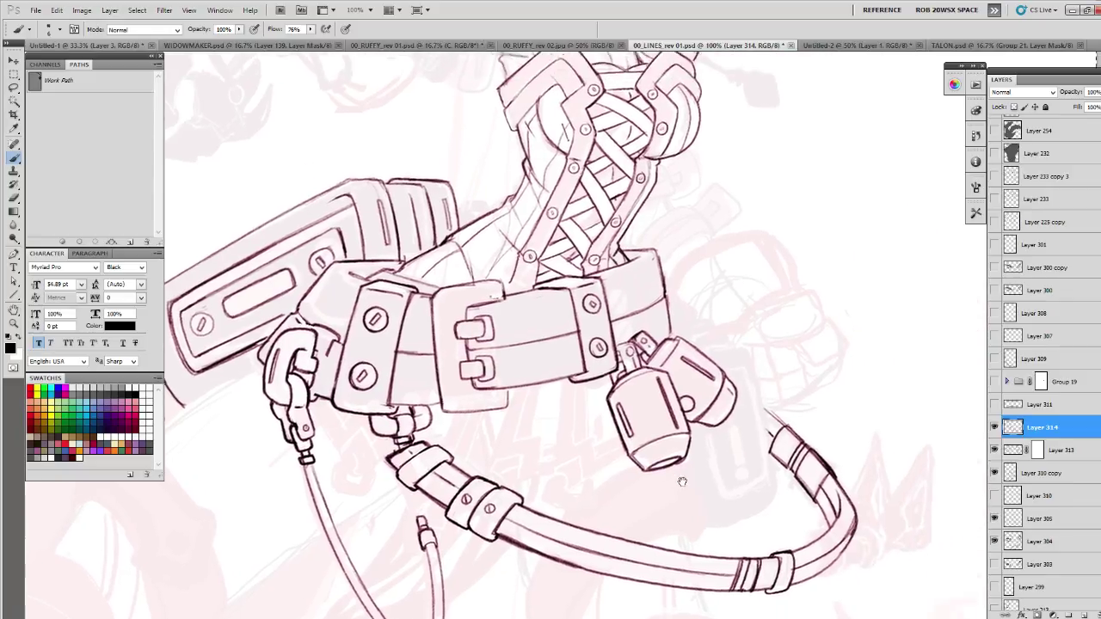
{"action": "left_click_drag", "start_coordinate": [637, 398], "coordinate": [630, 447]}
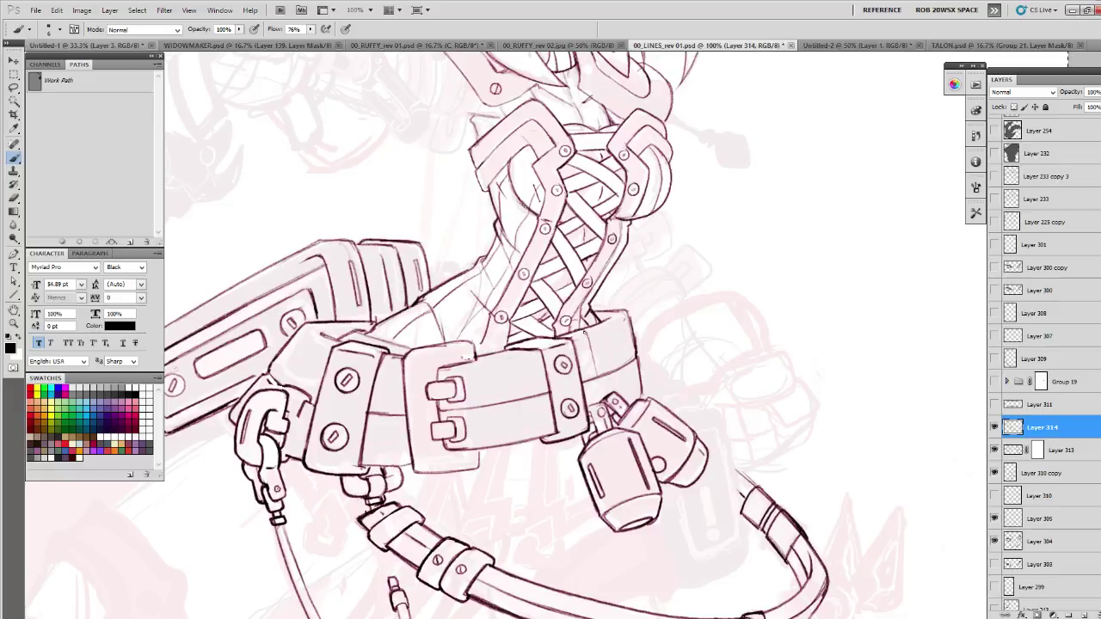
{"action": "key", "text": "e"}
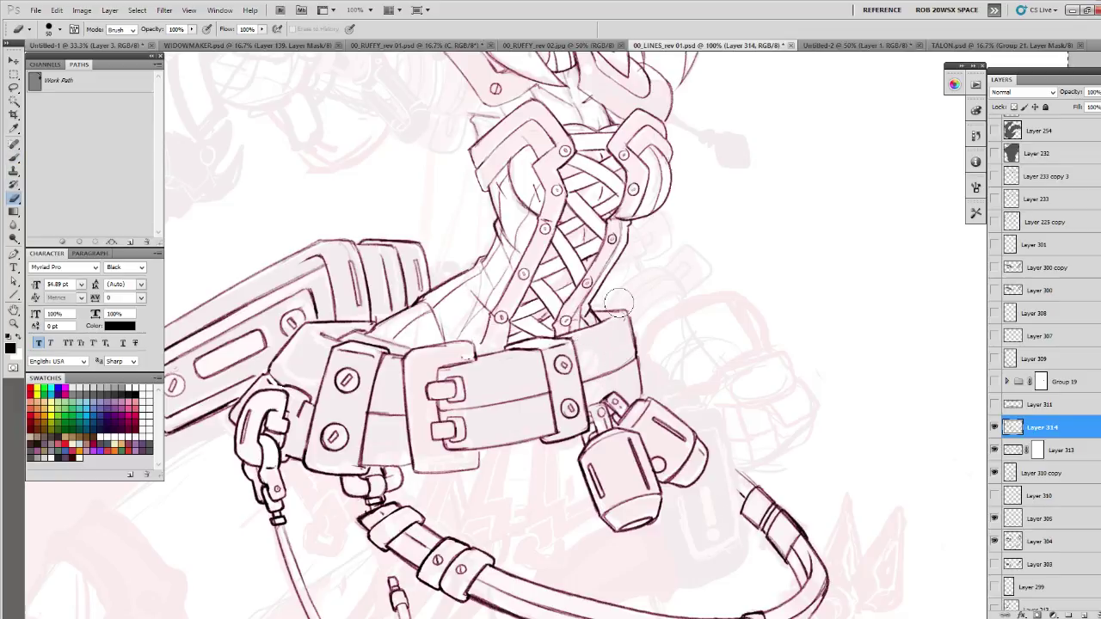
{"action": "left_click", "coordinate": [1013, 451]}
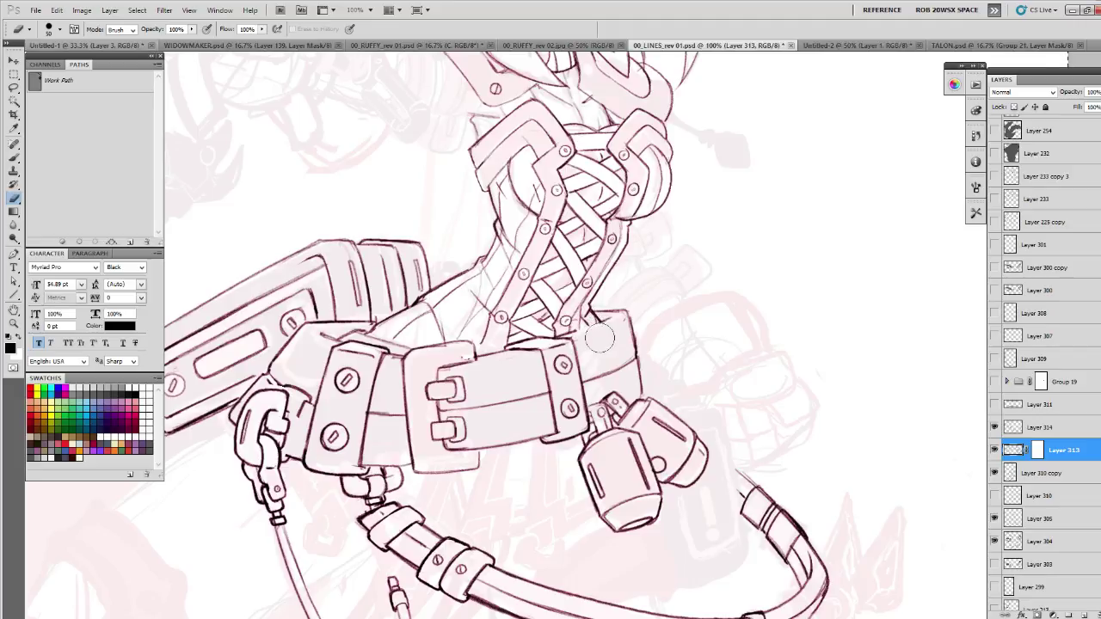
{"action": "key", "text": "b"}
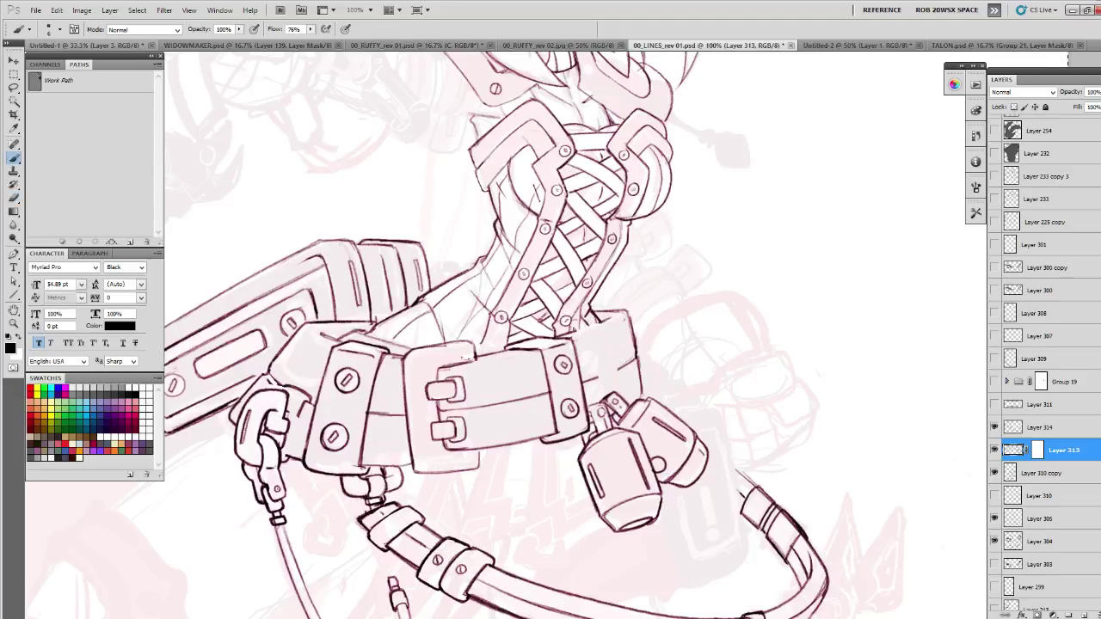
{"action": "mouse_move", "coordinate": [601, 388]}
{"action": "left_mouse_down"}
{"action": "mouse_move", "coordinate": [583, 331]}
{"action": "mouse_move", "coordinate": [596, 323]}
{"action": "mouse_move", "coordinate": [607, 325]}
{"action": "mouse_move", "coordinate": [625, 399]}
{"action": "left_mouse_up"}
{"action": "mouse_move", "coordinate": [613, 352]}
{"action": "left_mouse_down"}
{"action": "mouse_move", "coordinate": [600, 324]}
{"action": "mouse_move", "coordinate": [567, 332]}
{"action": "mouse_move", "coordinate": [591, 335]}
{"action": "mouse_move", "coordinate": [592, 391]}
{"action": "left_mouse_up"}
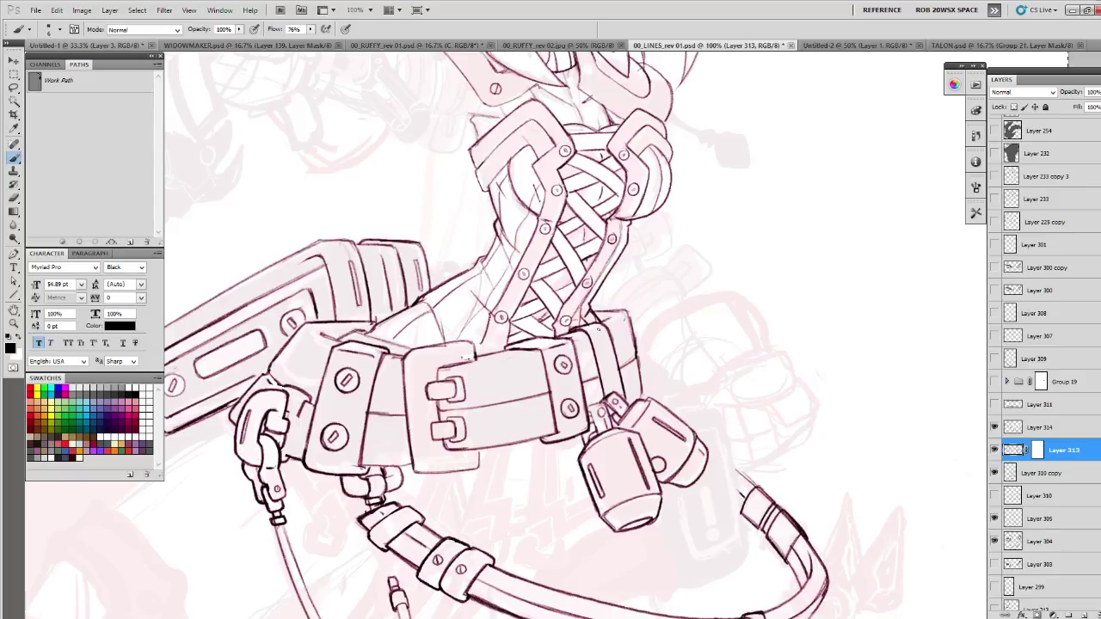
- Refine the edges of the narrow belt strap from the belt's upper rim down to the canister links
{"action": "mouse_move", "coordinate": [594, 357]}
{"action": "left_mouse_down"}
{"action": "mouse_move", "coordinate": [600, 384]}
{"action": "mouse_move", "coordinate": [621, 399]}
{"action": "left_mouse_up"}
{"action": "mouse_move", "coordinate": [625, 313]}
{"action": "left_mouse_down"}
{"action": "mouse_move", "coordinate": [599, 311]}
{"action": "mouse_move", "coordinate": [607, 333]}
{"action": "mouse_move", "coordinate": [592, 355]}
{"action": "mouse_move", "coordinate": [605, 403]}
{"action": "left_mouse_up"}
{"action": "key", "text": "ctrl+z"}
{"action": "left_click_drag", "start_coordinate": [581, 330], "coordinate": [603, 397]}
{"action": "left_click_drag", "start_coordinate": [620, 360], "coordinate": [652, 277]}
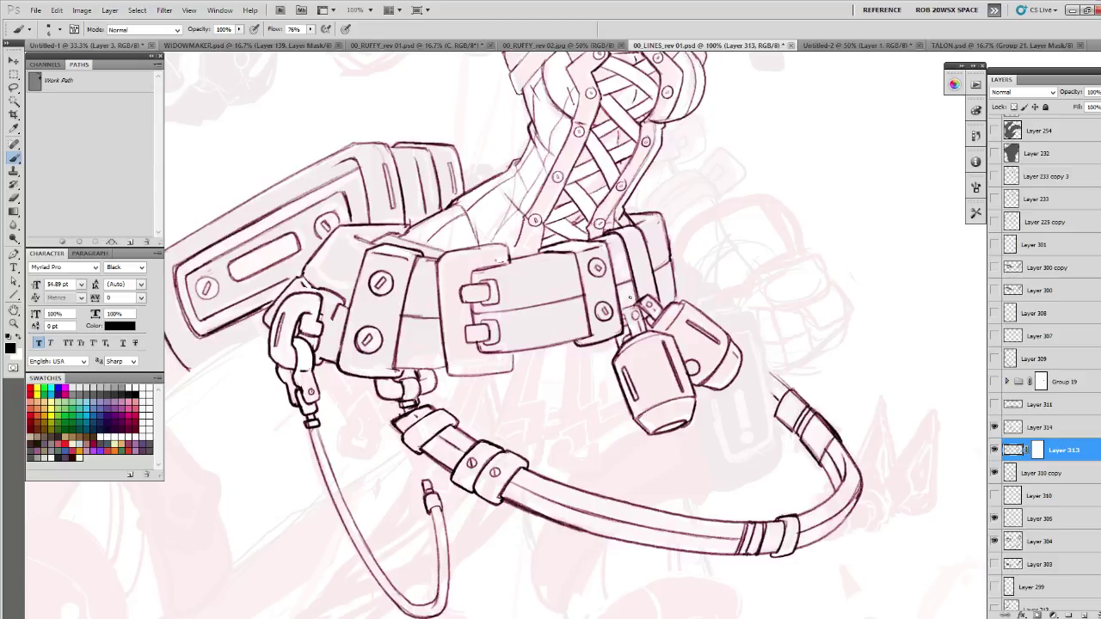
{"action": "left_click_drag", "start_coordinate": [557, 315], "coordinate": [601, 428]}
{"action": "key", "text": "z"}
{"action": "mouse_move", "coordinate": [714, 275]}
{"action": "left_mouse_down"}
{"action": "mouse_move", "coordinate": [676, 328]}
{"action": "mouse_move", "coordinate": [684, 286]}
{"action": "left_mouse_up"}
{"action": "left_click", "coordinate": [678, 311], "text": "alt"}
{"action": "left_click", "coordinate": [677, 317], "text": "alt"}
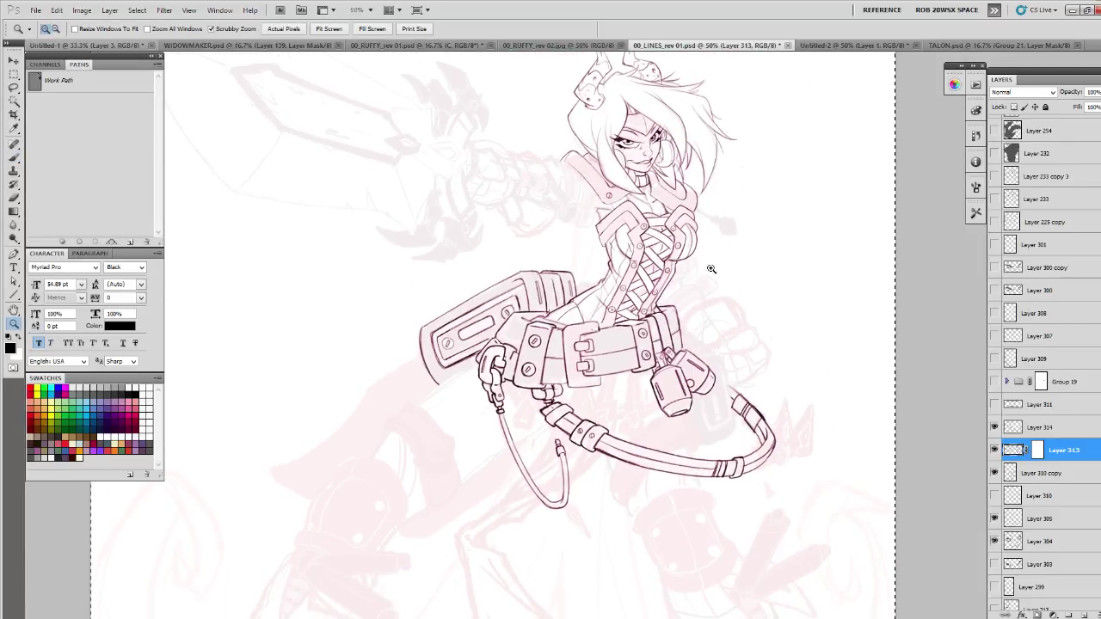
{"action": "left_click", "coordinate": [777, 412]}
- On Layer 314, ink the outline of the rectangular box hanging behind the two canisters
{"action": "key", "text": "b"}
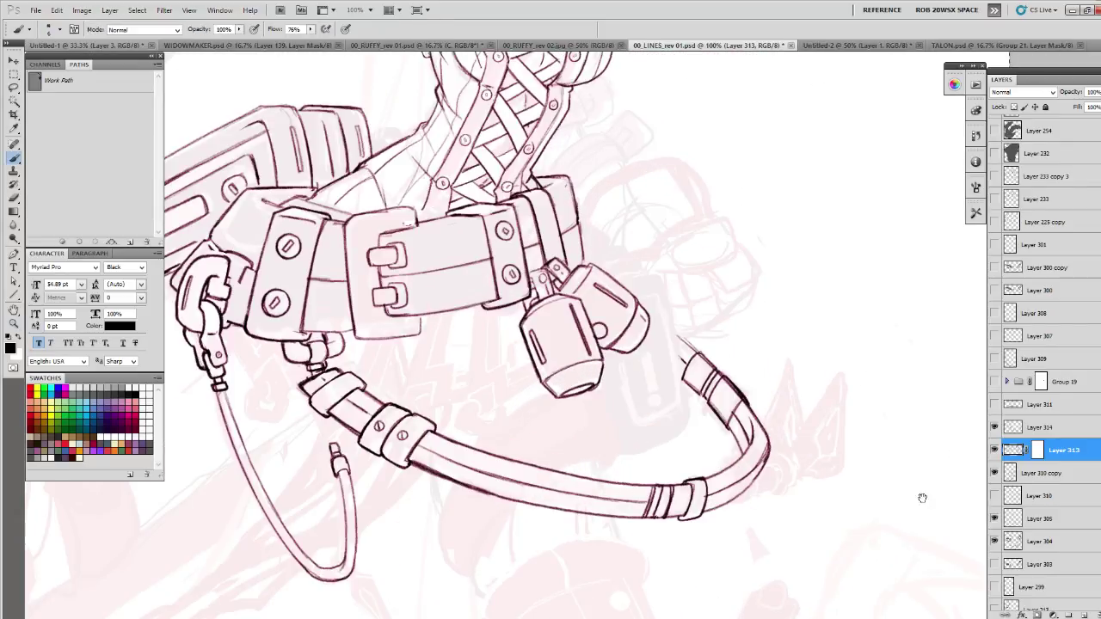
{"action": "left_click_drag", "start_coordinate": [928, 491], "coordinate": [830, 461]}
{"action": "key", "text": "alt+bracketright"}
{"action": "mouse_move", "coordinate": [689, 416]}
{"action": "left_mouse_down"}
{"action": "mouse_move", "coordinate": [713, 469]}
{"action": "mouse_move", "coordinate": [679, 404]}
{"action": "mouse_move", "coordinate": [680, 378]}
{"action": "mouse_move", "coordinate": [698, 371]}
{"action": "left_mouse_up"}
{"action": "key", "text": "x"}
{"action": "key", "text": "e"}
{"action": "key", "text": "b"}
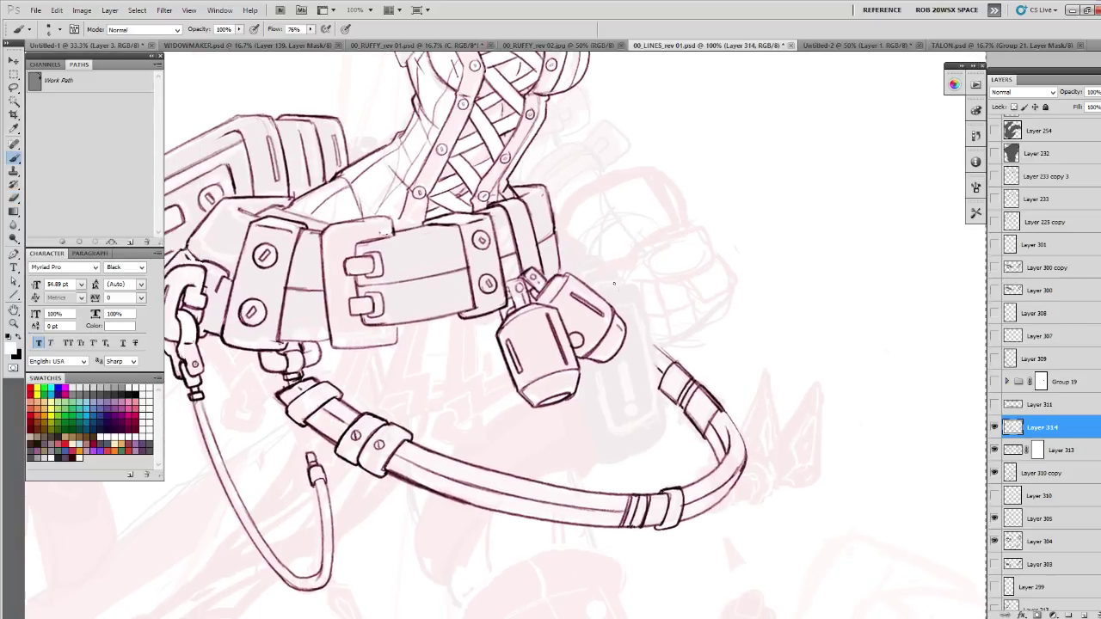
{"action": "key", "text": "x"}
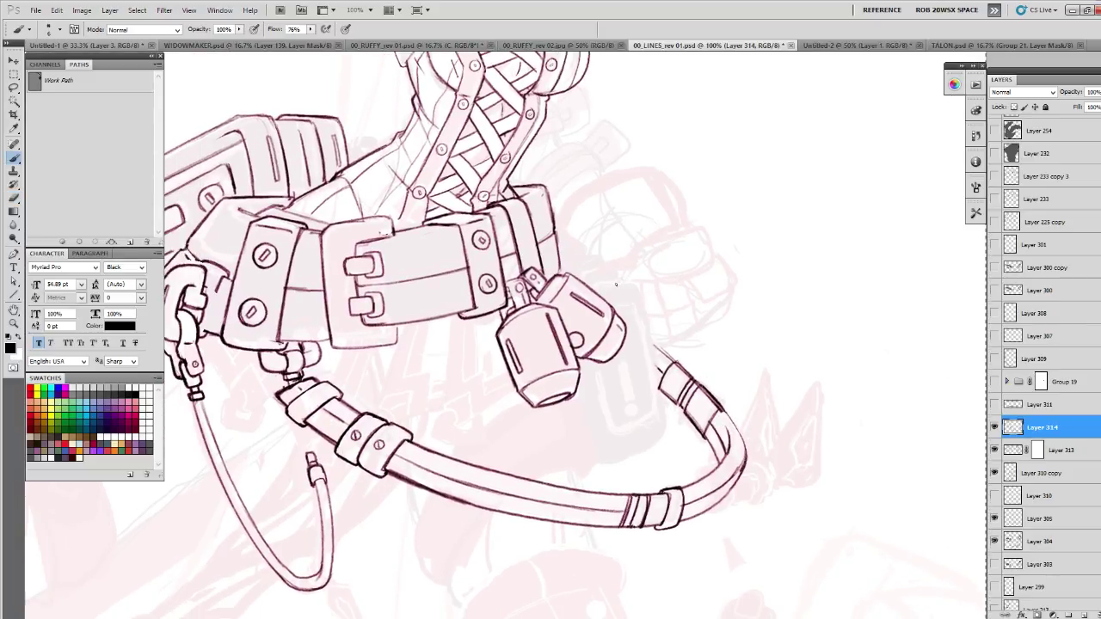
{"action": "left_click_drag", "start_coordinate": [593, 287], "coordinate": [635, 280]}
{"action": "left_click_drag", "start_coordinate": [576, 387], "coordinate": [592, 451]}
{"action": "mouse_move", "coordinate": [581, 411]}
{"action": "left_mouse_down"}
{"action": "mouse_move", "coordinate": [597, 462]}
{"action": "mouse_move", "coordinate": [650, 445]}
{"action": "left_mouse_up"}
{"action": "left_click_drag", "start_coordinate": [632, 286], "coordinate": [658, 370]}
{"action": "left_click_drag", "start_coordinate": [643, 316], "coordinate": [664, 411]}
{"action": "mouse_move", "coordinate": [652, 354]}
{"action": "left_mouse_down"}
{"action": "mouse_move", "coordinate": [664, 431]}
{"action": "mouse_move", "coordinate": [602, 464]}
{"action": "mouse_move", "coordinate": [576, 438]}
{"action": "left_mouse_up"}
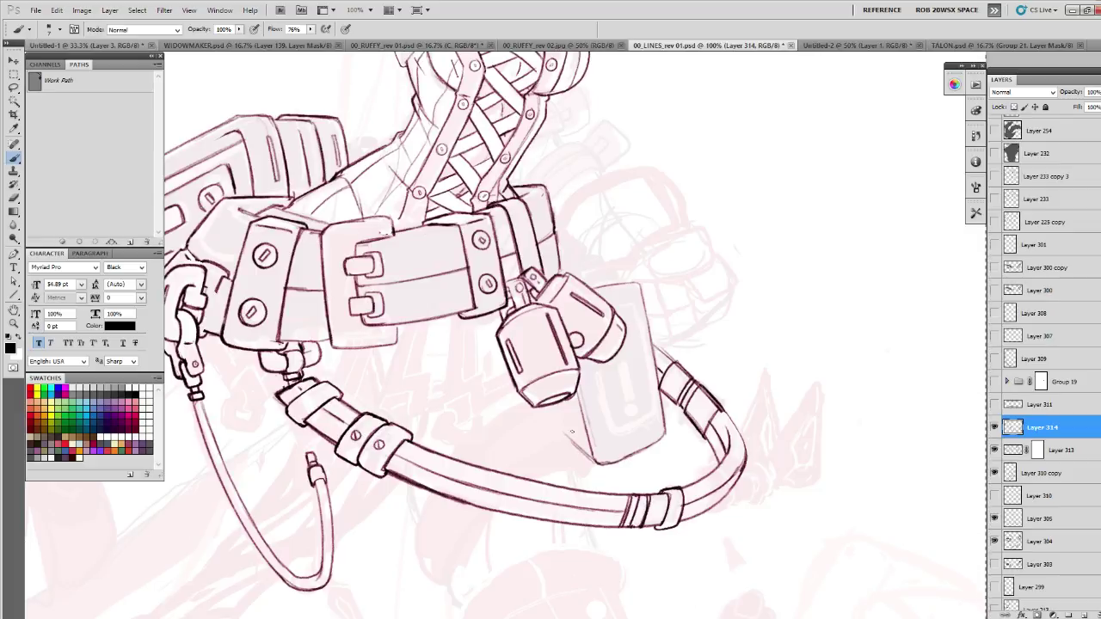
- Draw an inset rectangular panel on the box's front face, following the box's outline
{"action": "mouse_move", "coordinate": [619, 406]}
{"action": "left_mouse_down"}
{"action": "mouse_move", "coordinate": [595, 356]}
{"action": "mouse_move", "coordinate": [563, 404]}
{"action": "mouse_move", "coordinate": [568, 415]}
{"action": "mouse_move", "coordinate": [554, 414]}
{"action": "left_mouse_up"}
{"action": "key", "text": "e"}
{"action": "key", "text": "b"}
{"action": "mouse_move", "coordinate": [590, 342]}
{"action": "left_mouse_down"}
{"action": "mouse_move", "coordinate": [583, 354]}
{"action": "mouse_move", "coordinate": [620, 390]}
{"action": "left_mouse_up"}
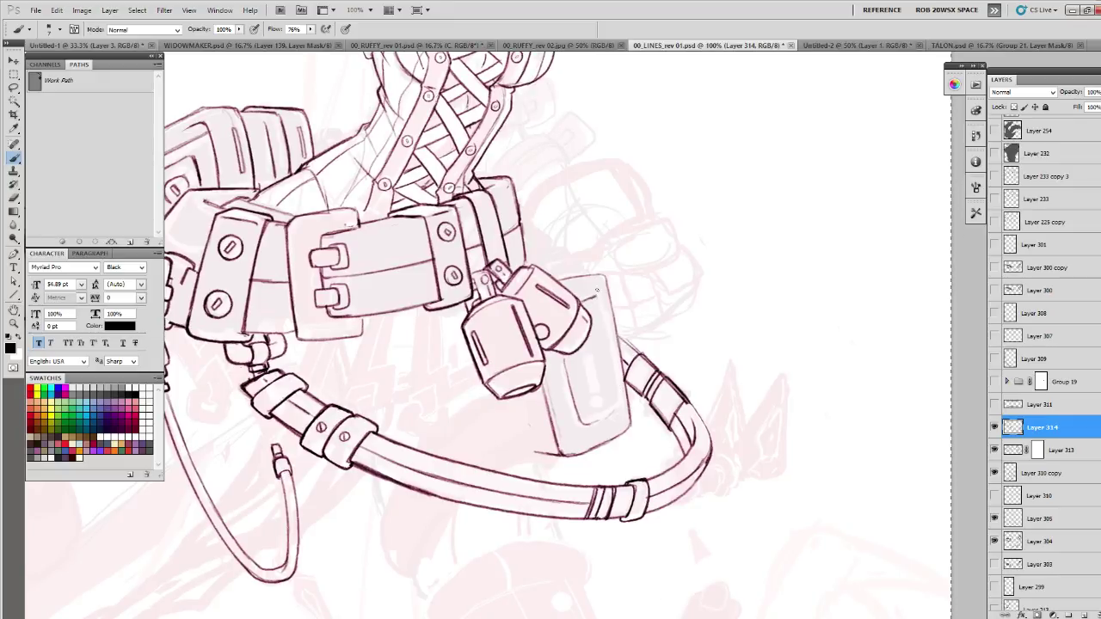
{"action": "mouse_move", "coordinate": [591, 298]}
{"action": "left_mouse_down"}
{"action": "mouse_move", "coordinate": [615, 413]}
{"action": "mouse_move", "coordinate": [581, 425]}
{"action": "left_mouse_up"}
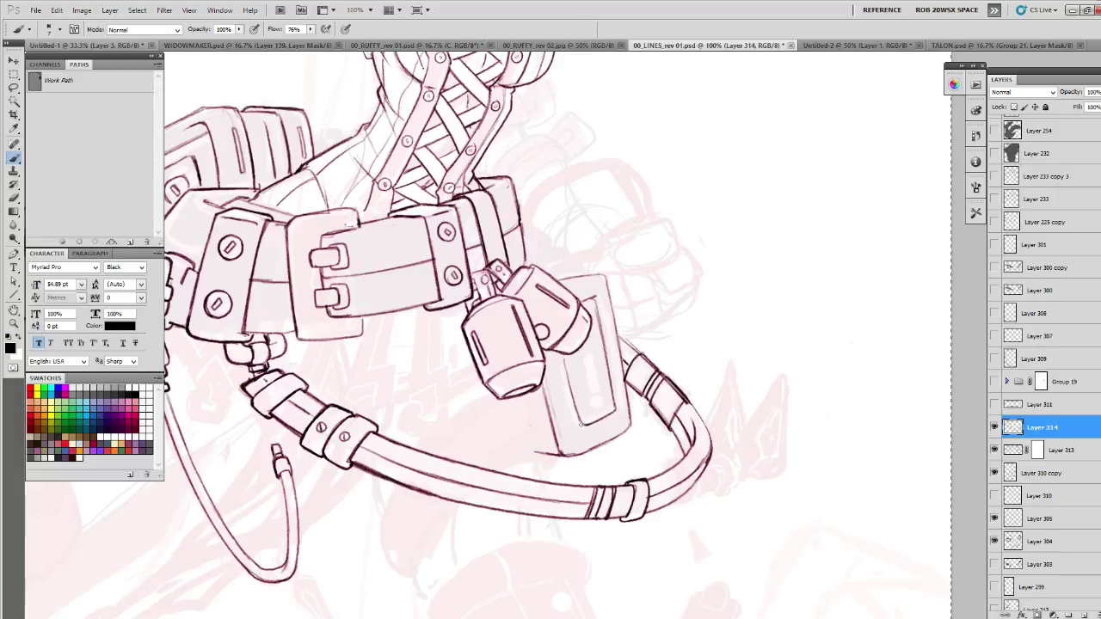
{"action": "left_click_drag", "start_coordinate": [560, 352], "coordinate": [582, 423]}
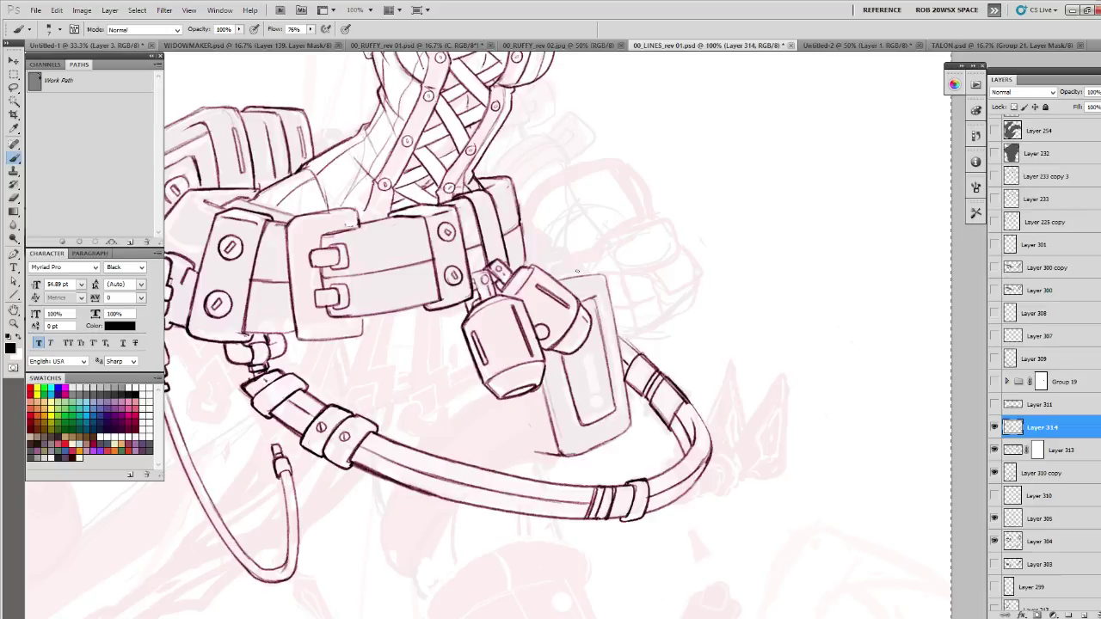
- Clean up the box's upper corner and add the rear edge of its top beside the rear canister
{"action": "mouse_move", "coordinate": [600, 267]}
{"action": "left_mouse_down"}
{"action": "mouse_move", "coordinate": [618, 320]}
{"action": "mouse_move", "coordinate": [598, 310]}
{"action": "mouse_move", "coordinate": [620, 304]}
{"action": "mouse_move", "coordinate": [573, 305]}
{"action": "mouse_move", "coordinate": [600, 285]}
{"action": "left_mouse_up"}
{"action": "key", "text": "e"}
{"action": "key", "text": "b"}
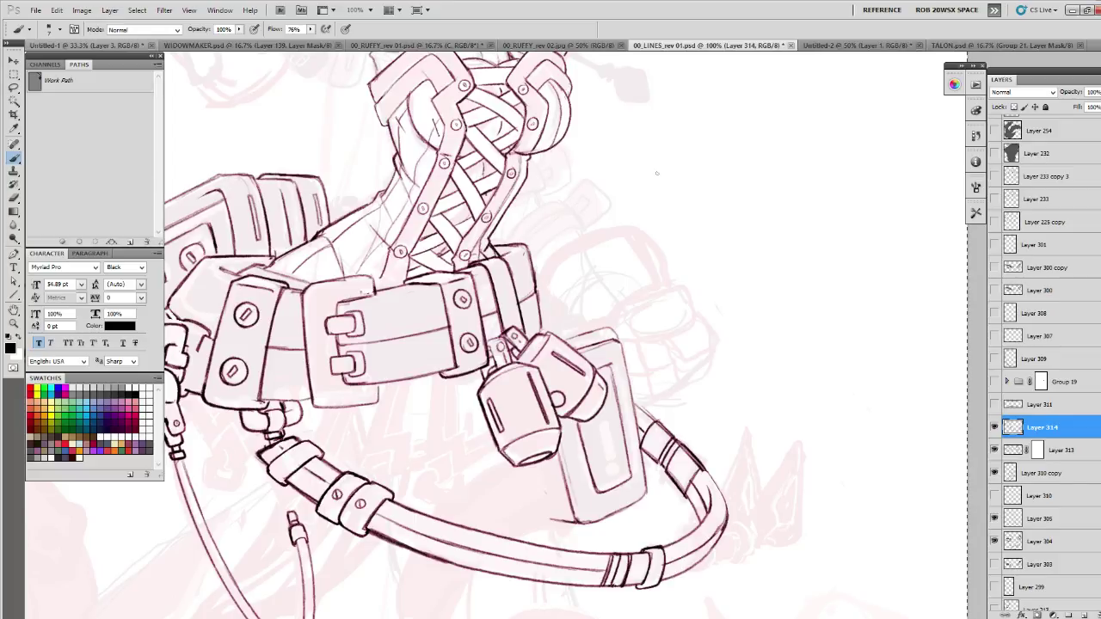
{"action": "left_click_drag", "start_coordinate": [613, 352], "coordinate": [647, 348]}
{"action": "left_click_drag", "start_coordinate": [687, 414], "coordinate": [632, 325]}
{"action": "key", "text": "e"}
{"action": "key", "text": "b"}
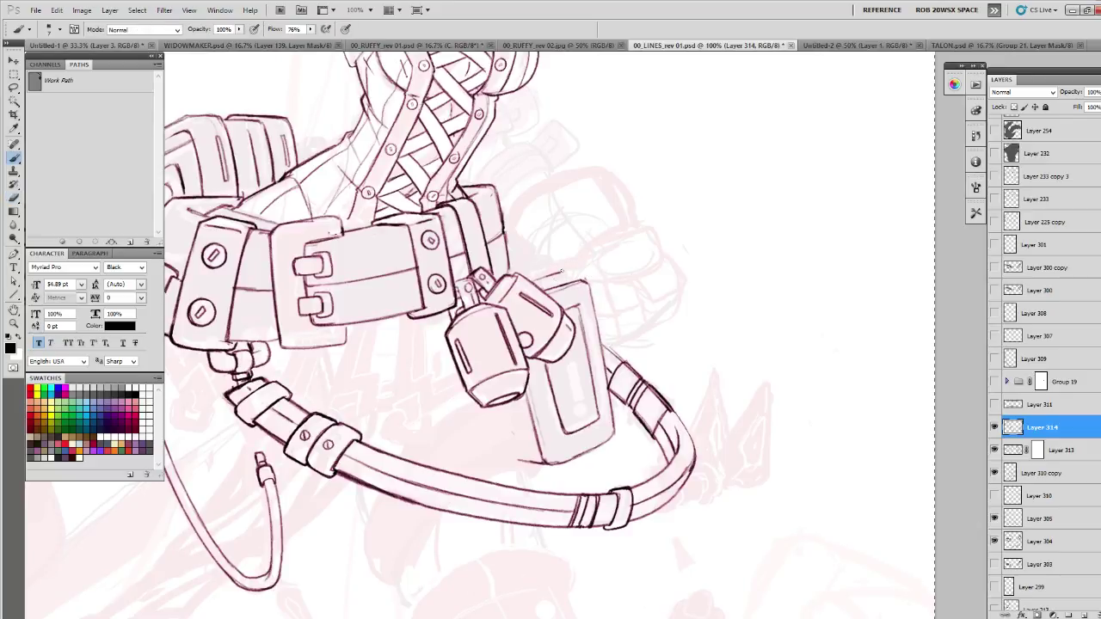
{"action": "left_click_drag", "start_coordinate": [583, 270], "coordinate": [614, 282]}
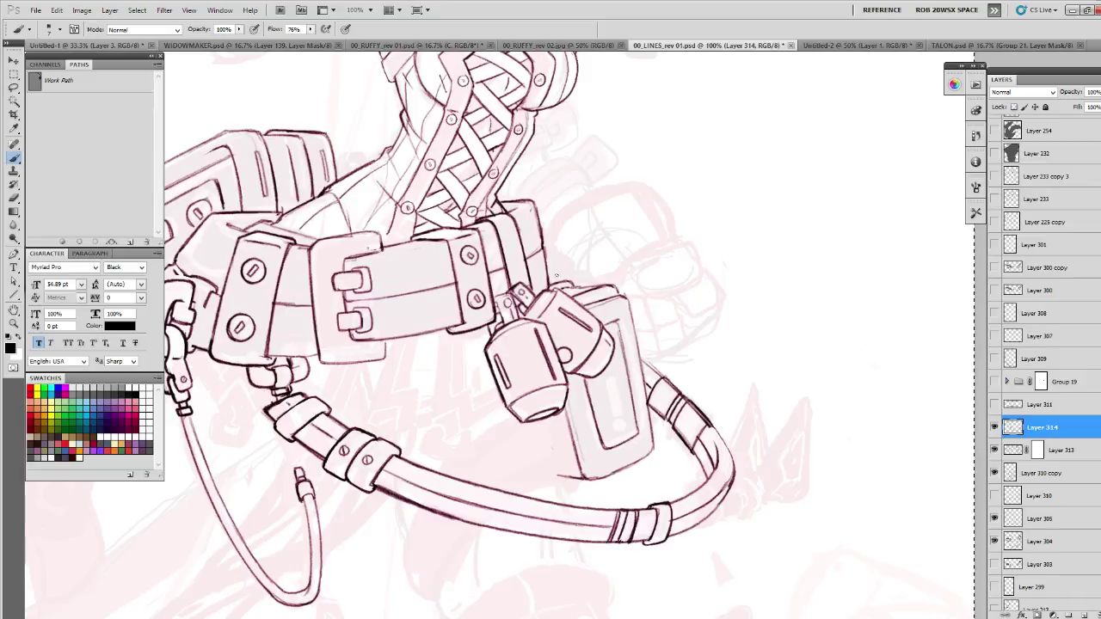
- Erase and redraw the box's top surface where it meets the rear canister
{"action": "mouse_move", "coordinate": [587, 297]}
{"action": "left_mouse_down"}
{"action": "mouse_move", "coordinate": [495, 284]}
{"action": "mouse_move", "coordinate": [521, 271]}
{"action": "mouse_move", "coordinate": [483, 278]}
{"action": "left_mouse_up"}
{"action": "key", "text": "e"}
{"action": "key", "text": "b"}
{"action": "key", "text": "e"}
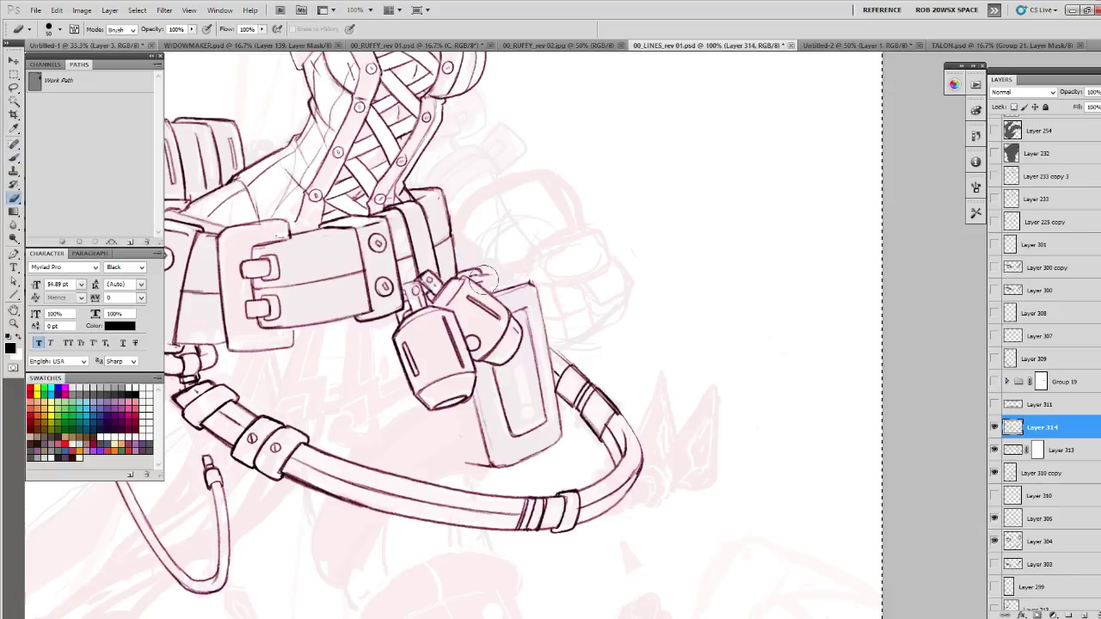
{"action": "key", "text": "ctrl+z"}
{"action": "key", "text": "b"}
{"action": "key", "text": "ctrl+z"}
{"action": "key", "text": "e"}
{"action": "key", "text": "b"}
{"action": "mouse_move", "coordinate": [491, 272]}
{"action": "left_mouse_down"}
{"action": "mouse_move", "coordinate": [581, 297]}
{"action": "mouse_move", "coordinate": [602, 373]}
{"action": "left_mouse_up"}
{"action": "key", "text": "ctrl+z"}
{"action": "key", "text": "e"}
{"action": "left_click_drag", "start_coordinate": [583, 299], "coordinate": [523, 306]}
{"action": "key", "text": "b"}
{"action": "left_click_drag", "start_coordinate": [579, 236], "coordinate": [611, 285]}
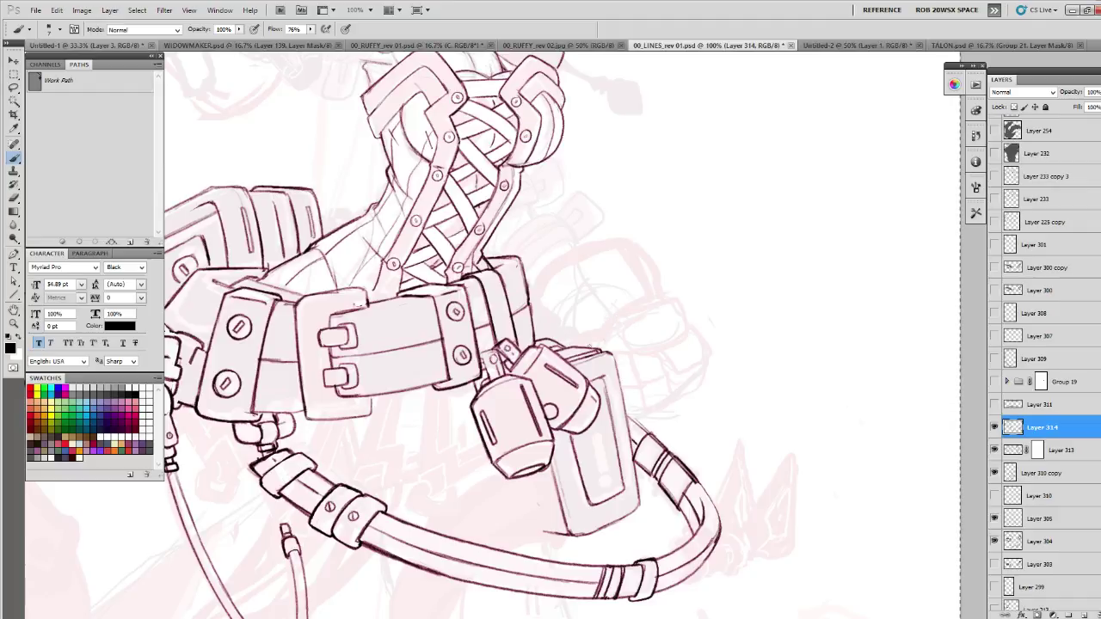
- Darken the box's side edge below the canisters down to its lower corner
{"action": "mouse_move", "coordinate": [602, 476]}
{"action": "left_mouse_down"}
{"action": "mouse_move", "coordinate": [546, 434]}
{"action": "mouse_move", "coordinate": [505, 447]}
{"action": "mouse_move", "coordinate": [504, 459]}
{"action": "mouse_move", "coordinate": [494, 435]}
{"action": "mouse_move", "coordinate": [509, 490]}
{"action": "left_mouse_up"}
{"action": "mouse_move", "coordinate": [493, 430]}
{"action": "left_mouse_down"}
{"action": "mouse_move", "coordinate": [510, 493]}
{"action": "mouse_move", "coordinate": [527, 486]}
{"action": "mouse_move", "coordinate": [499, 451]}
{"action": "mouse_move", "coordinate": [507, 487]}
{"action": "left_mouse_up"}
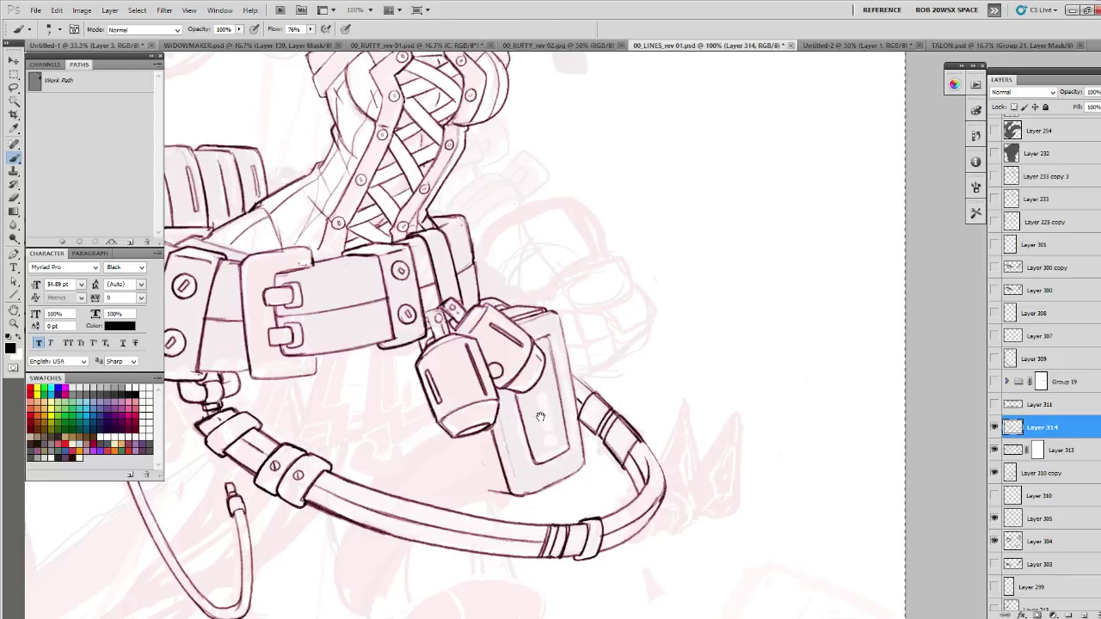
{"action": "left_click_drag", "start_coordinate": [541, 414], "coordinate": [530, 407]}
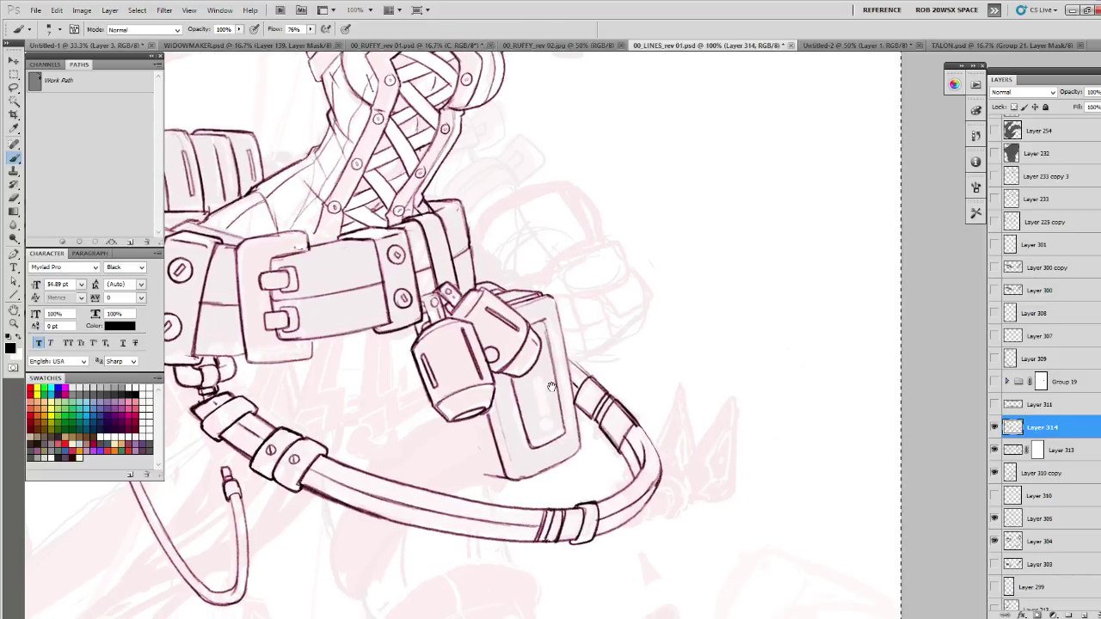
- Draw a narrow rectangular slot with a round button beneath it inside the box's inset panel
{"action": "left_click_drag", "start_coordinate": [550, 383], "coordinate": [542, 396]}
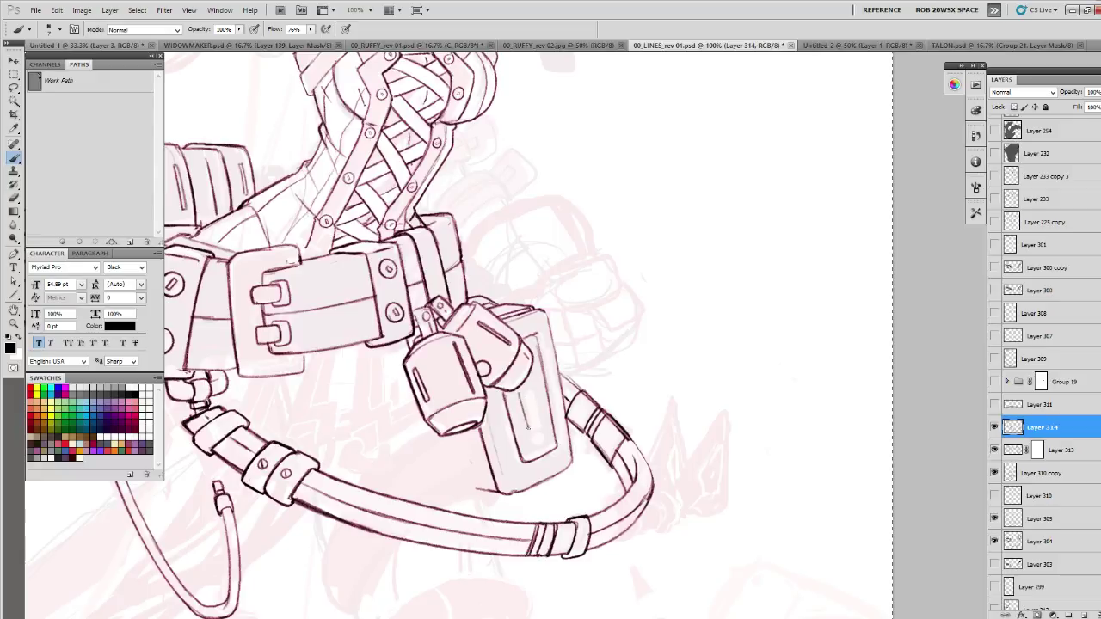
{"action": "key", "text": "e"}
{"action": "mouse_move", "coordinate": [532, 394]}
{"action": "left_mouse_down"}
{"action": "mouse_move", "coordinate": [538, 412]}
{"action": "mouse_move", "coordinate": [519, 409]}
{"action": "left_mouse_up"}
{"action": "key", "text": "b"}
{"action": "key", "text": "e"}
{"action": "mouse_move", "coordinate": [519, 387]}
{"action": "left_mouse_down"}
{"action": "mouse_move", "coordinate": [524, 430]}
{"action": "mouse_move", "coordinate": [531, 404]}
{"action": "left_mouse_up"}
{"action": "key", "text": "b"}
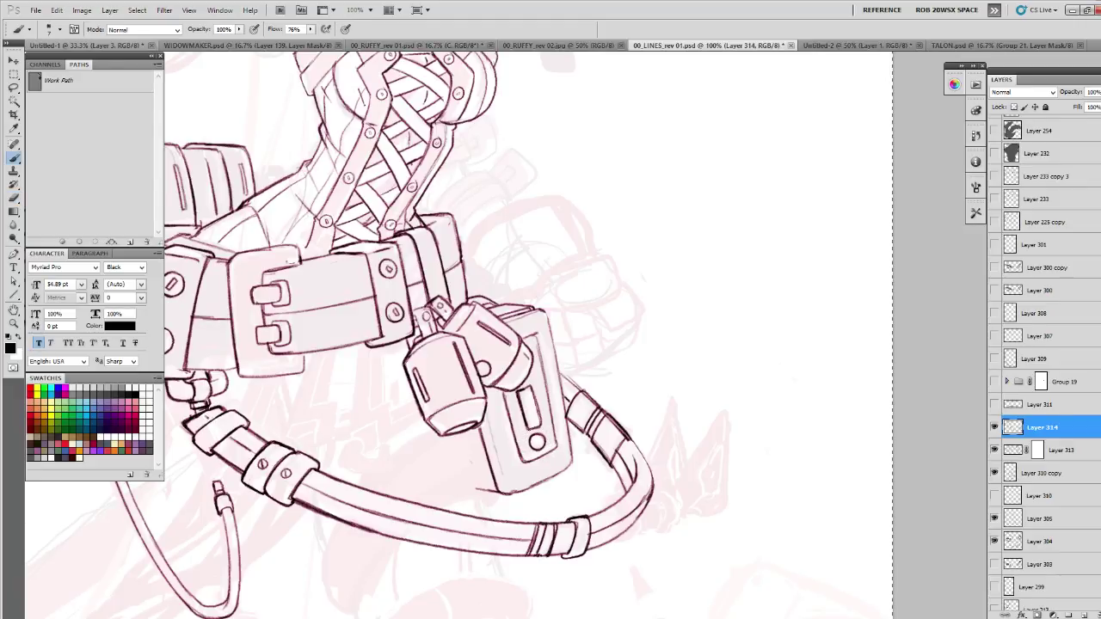
{"action": "mouse_move", "coordinate": [521, 395]}
{"action": "left_mouse_down"}
{"action": "mouse_move", "coordinate": [528, 427]}
{"action": "mouse_move", "coordinate": [540, 396]}
{"action": "left_mouse_up"}
{"action": "scroll", "coordinate": [535, 367], "scroll_direction": "up", "scroll_amount": 1}
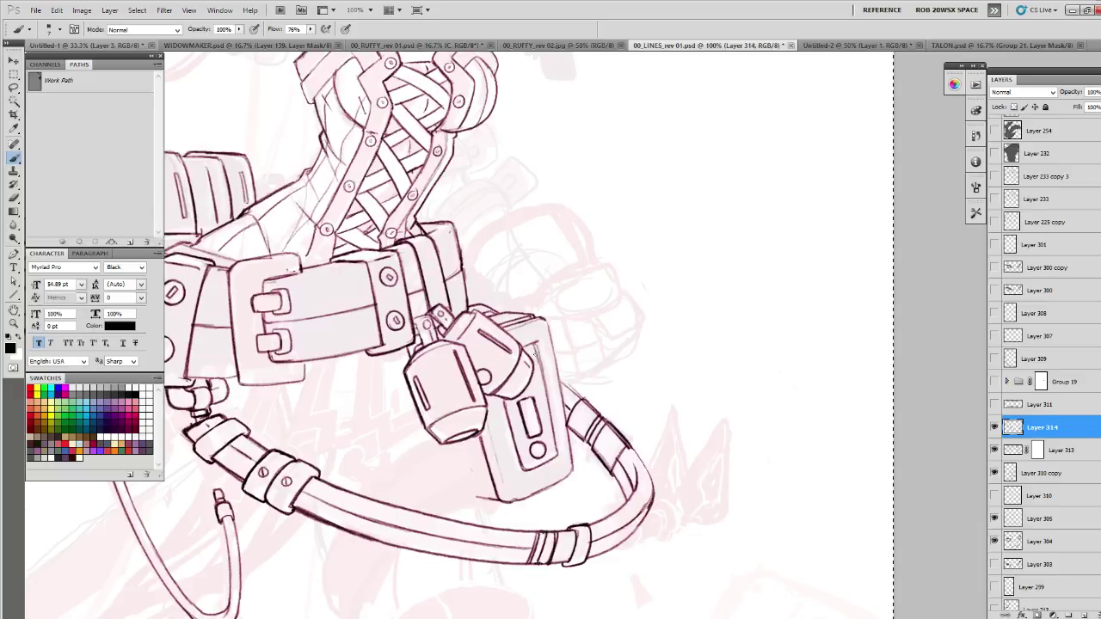
- Clean up and re-ink the inset panel's upper corner and long outer edge
{"action": "key", "text": "e"}
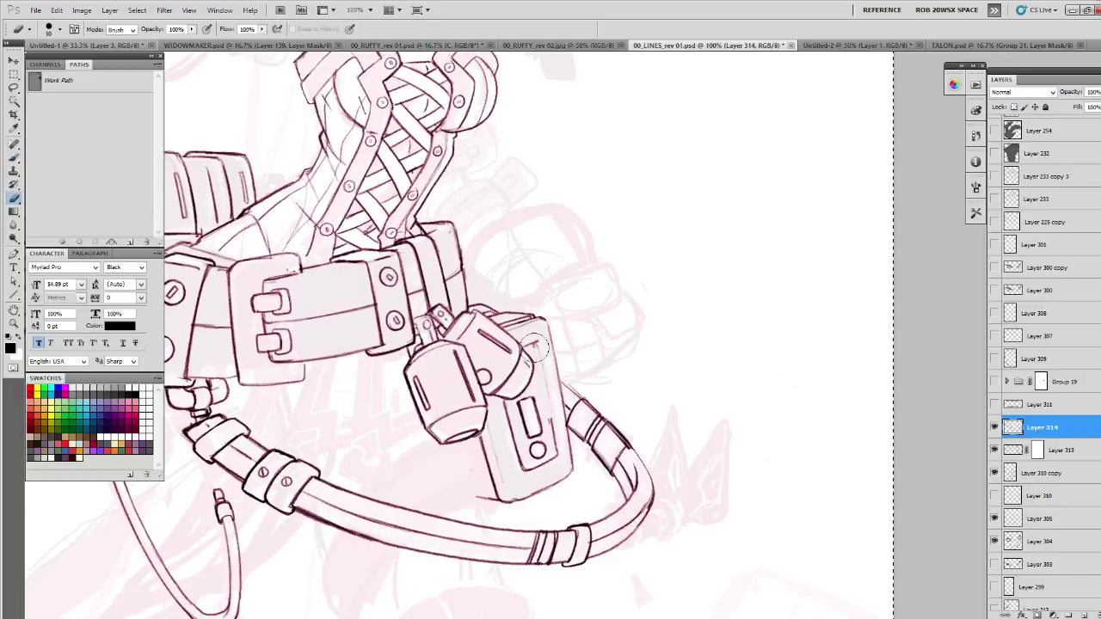
{"action": "key", "text": "b"}
{"action": "mouse_move", "coordinate": [538, 343]}
{"action": "left_mouse_down"}
{"action": "mouse_move", "coordinate": [556, 460]}
{"action": "mouse_move", "coordinate": [557, 450]}
{"action": "left_mouse_up"}
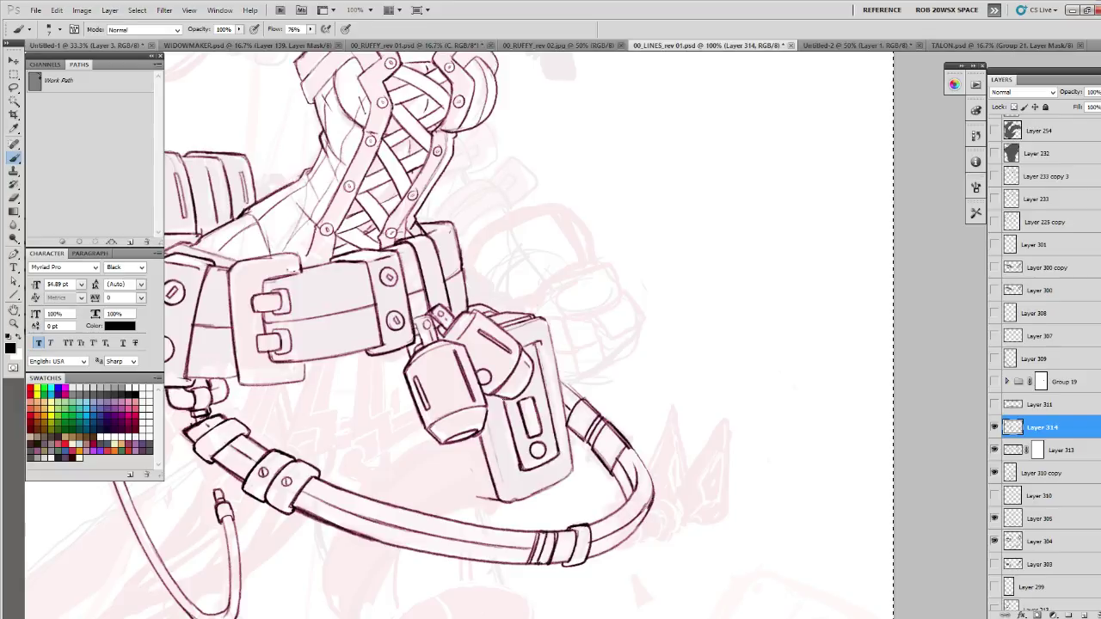
- Erase the box's lower edge and outer bottom corner and re-ink them as a clean rounded line
{"action": "key", "text": "e"}
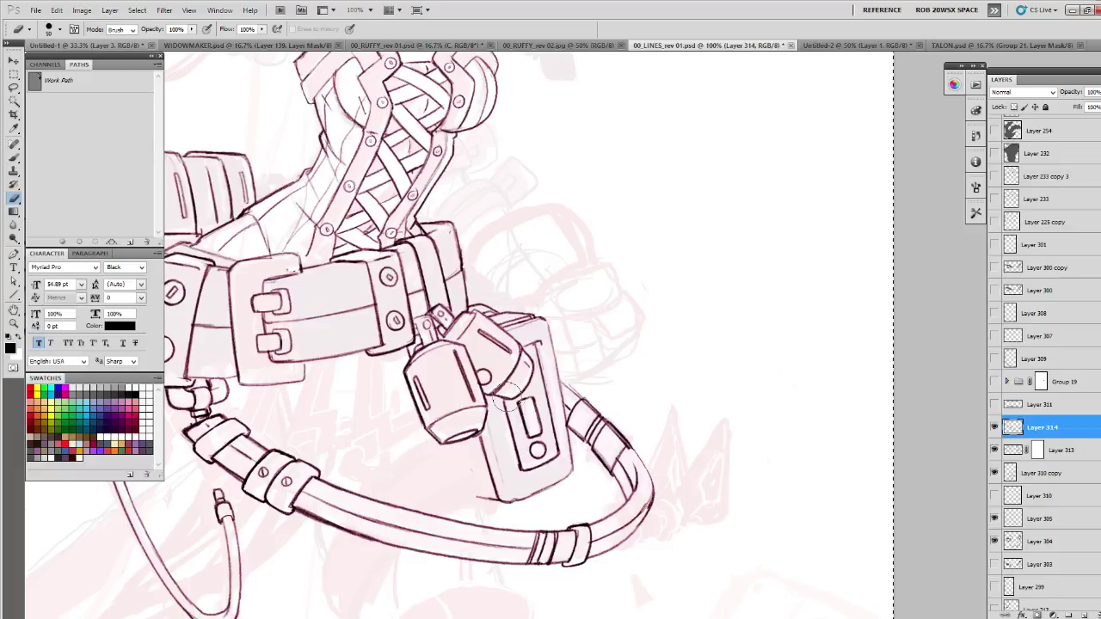
{"action": "key", "text": "b"}
{"action": "left_click_drag", "start_coordinate": [558, 366], "coordinate": [557, 343]}
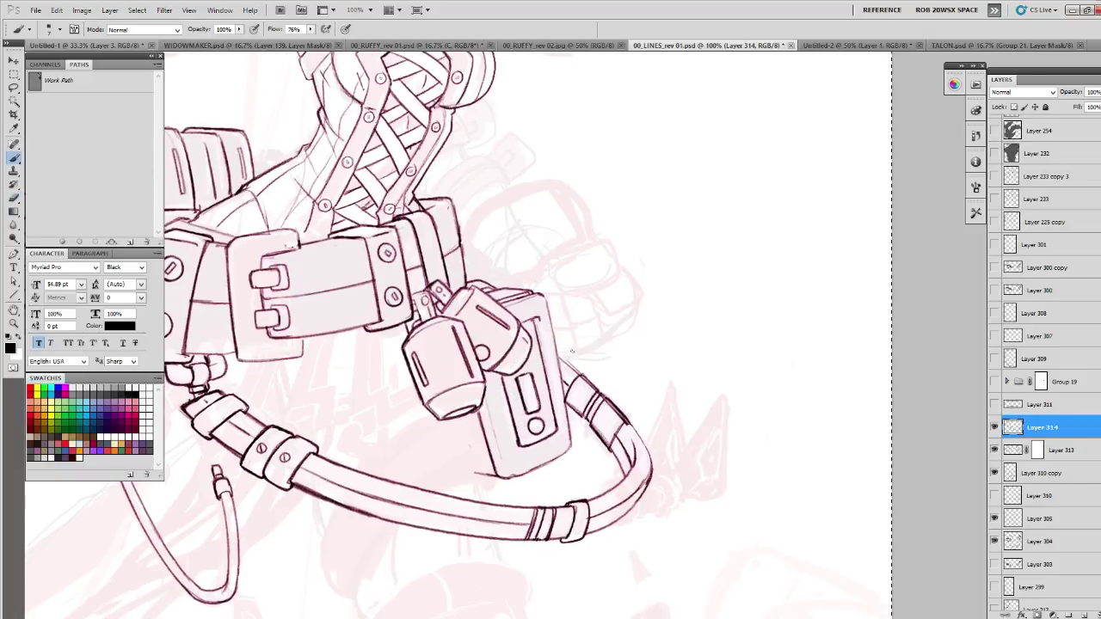
{"action": "key", "text": "e"}
{"action": "left_click_drag", "start_coordinate": [556, 437], "coordinate": [623, 416]}
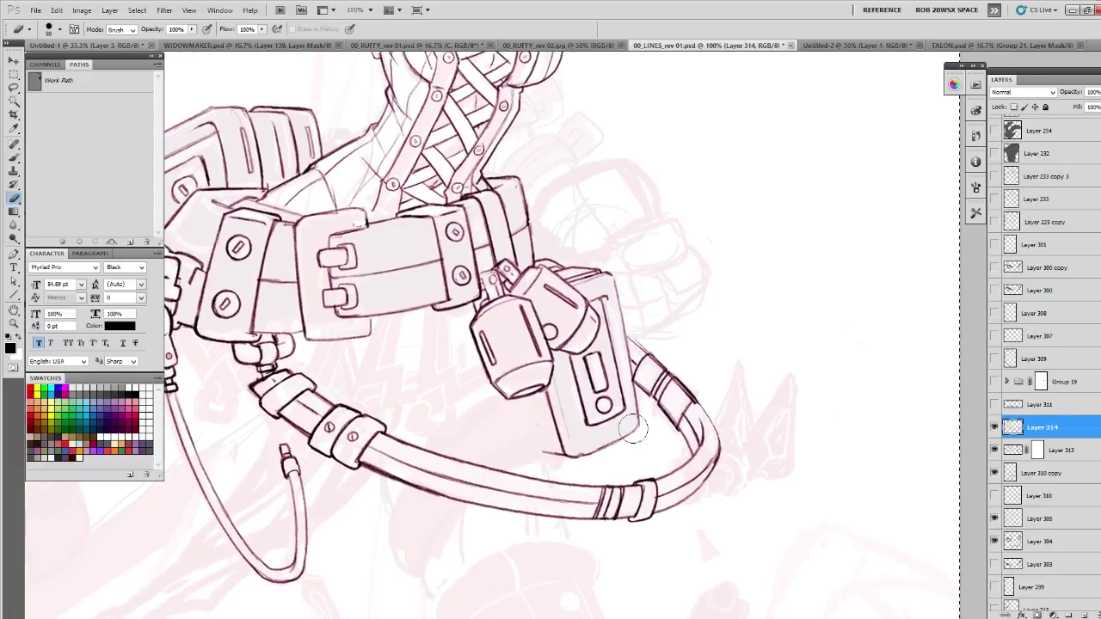
{"action": "key", "text": "b"}
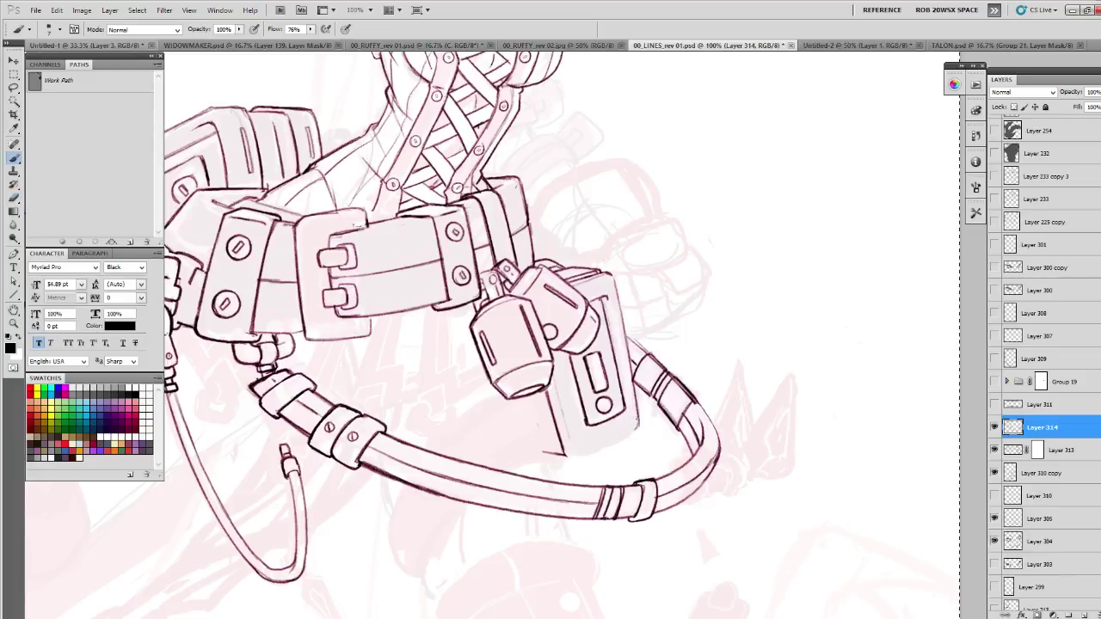
{"action": "left_click_drag", "start_coordinate": [570, 458], "coordinate": [634, 436]}
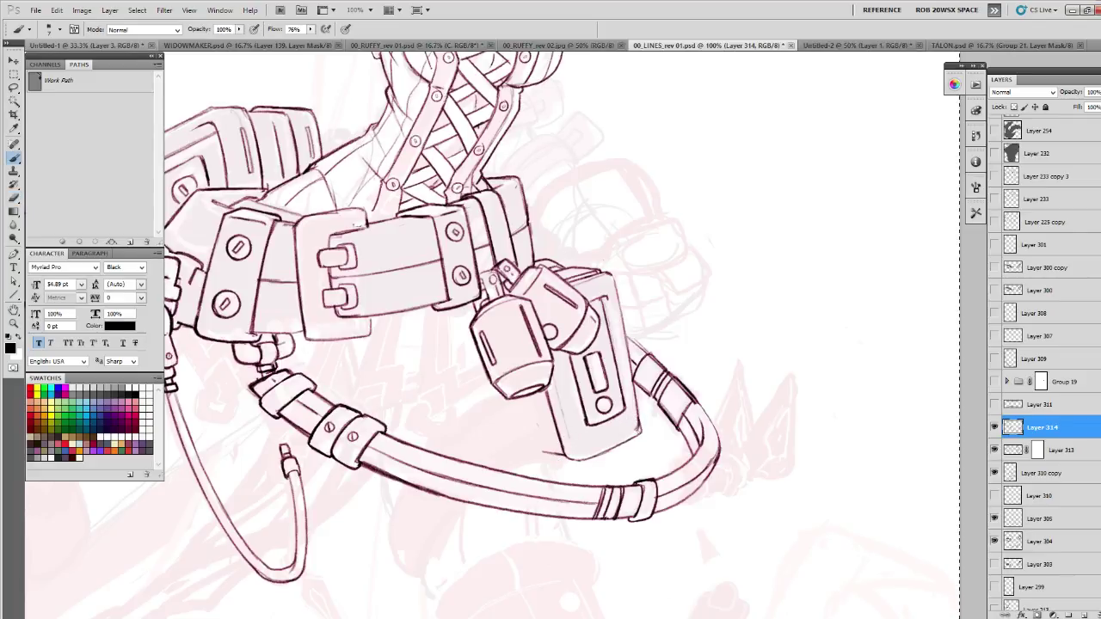
{"action": "key", "text": "e"}
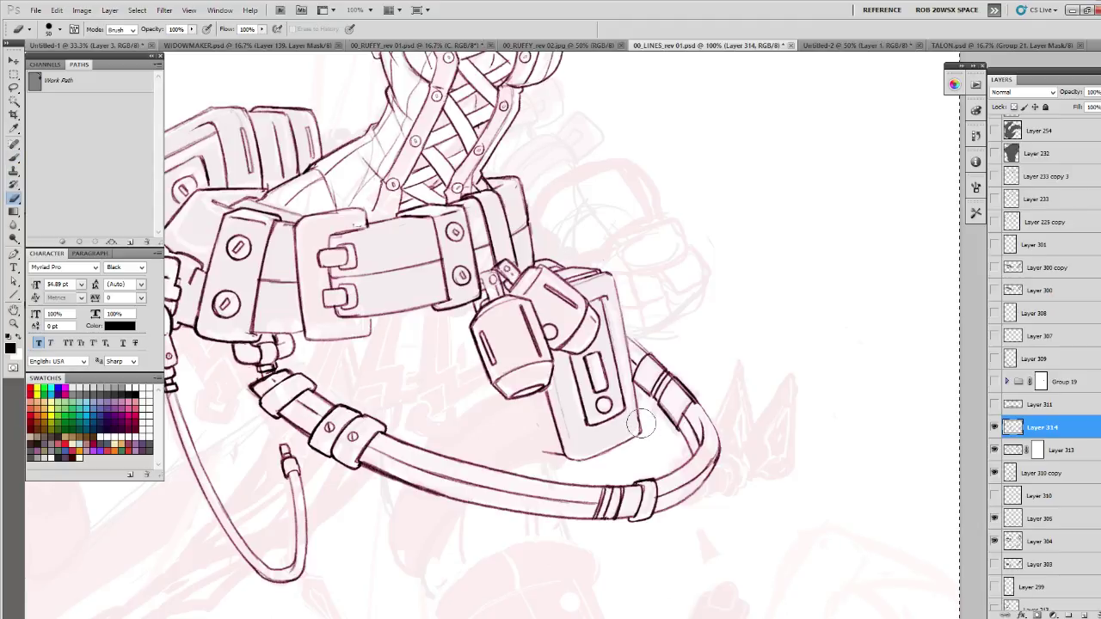
{"action": "key", "text": "b"}
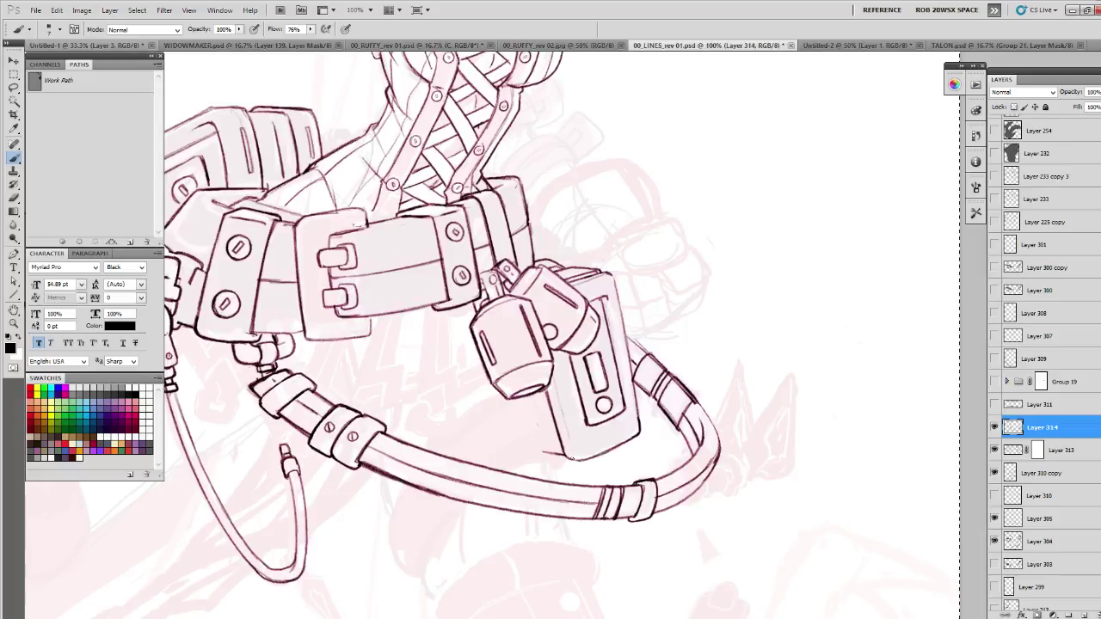
- Clean up and re-ink the long outer edge of the box's inset panel from its upper corner downward
{"action": "left_click_drag", "start_coordinate": [645, 474], "coordinate": [548, 507]}
{"action": "key", "text": "e"}
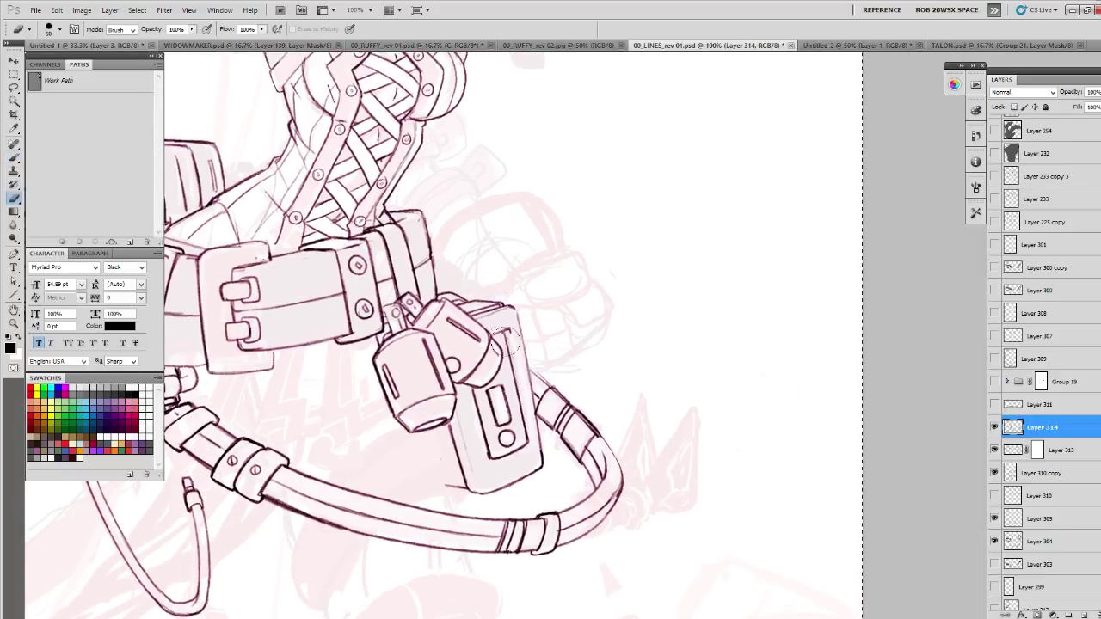
{"action": "key", "text": "b"}
{"action": "left_click_drag", "start_coordinate": [504, 339], "coordinate": [521, 430]}
{"action": "key", "text": "e"}
{"action": "key", "text": "b"}
{"action": "left_click_drag", "start_coordinate": [503, 332], "coordinate": [518, 401]}
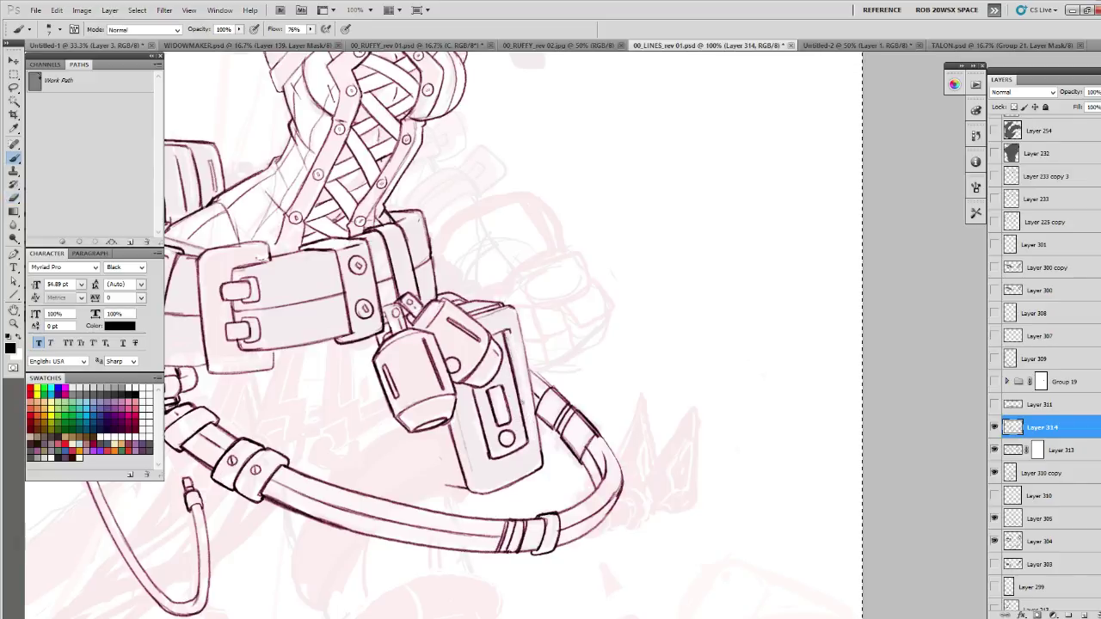
- Erase the box's long outer side edge and redraw it slightly farther out, joining the top and bottom corners
{"action": "key", "text": "e"}
{"action": "left_click_drag", "start_coordinate": [507, 337], "coordinate": [538, 439]}
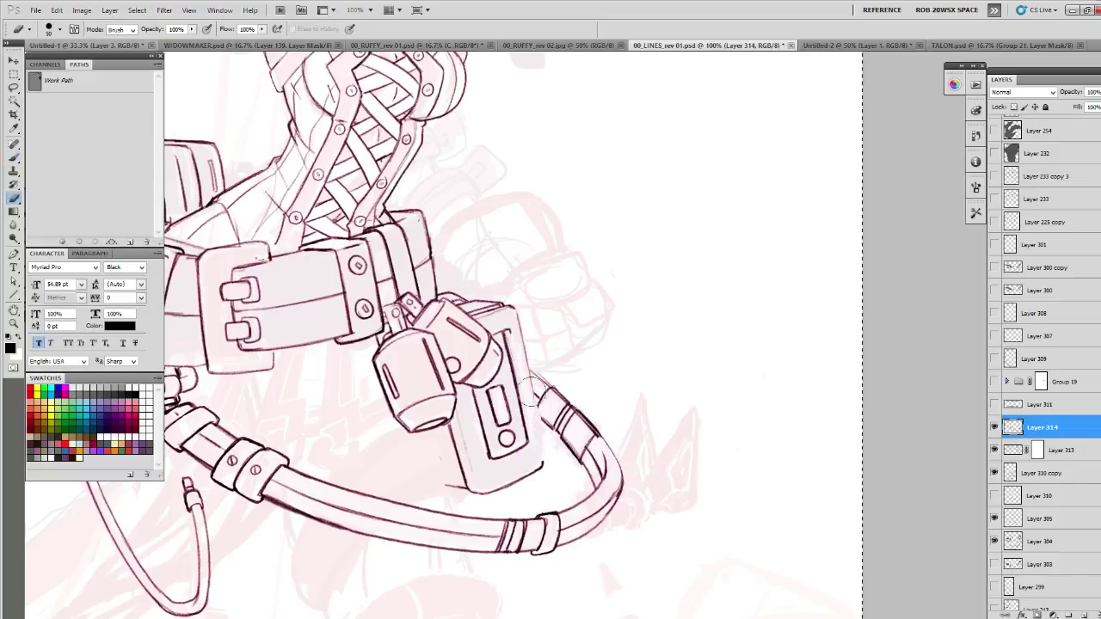
{"action": "key", "text": "b"}
{"action": "left_click_drag", "start_coordinate": [520, 342], "coordinate": [540, 430]}
{"action": "left_click_drag", "start_coordinate": [528, 363], "coordinate": [544, 442]}
{"action": "left_click_drag", "start_coordinate": [535, 396], "coordinate": [545, 450]}
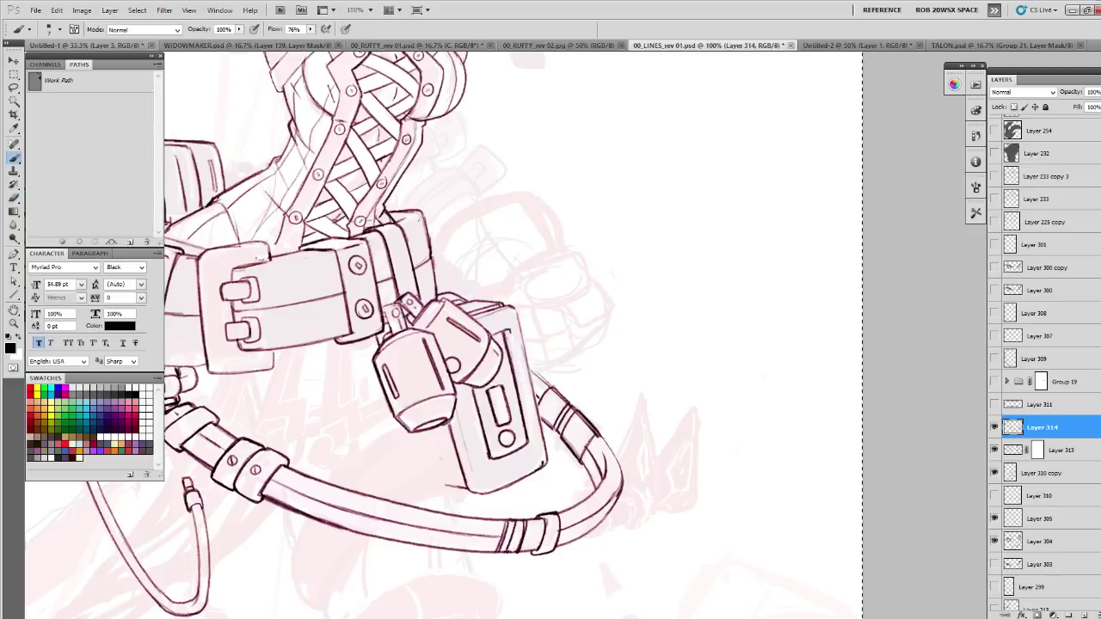
{"action": "key", "text": "e"}
{"action": "left_click_drag", "start_coordinate": [540, 465], "coordinate": [543, 456]}
{"action": "key", "text": "b"}
{"action": "left_click_drag", "start_coordinate": [512, 305], "coordinate": [522, 340]}
- Redraw the outer edge of the belt's rear segment above the canisters and clean up its old line on Layer 313
{"action": "left_click_drag", "start_coordinate": [531, 392], "coordinate": [546, 358]}
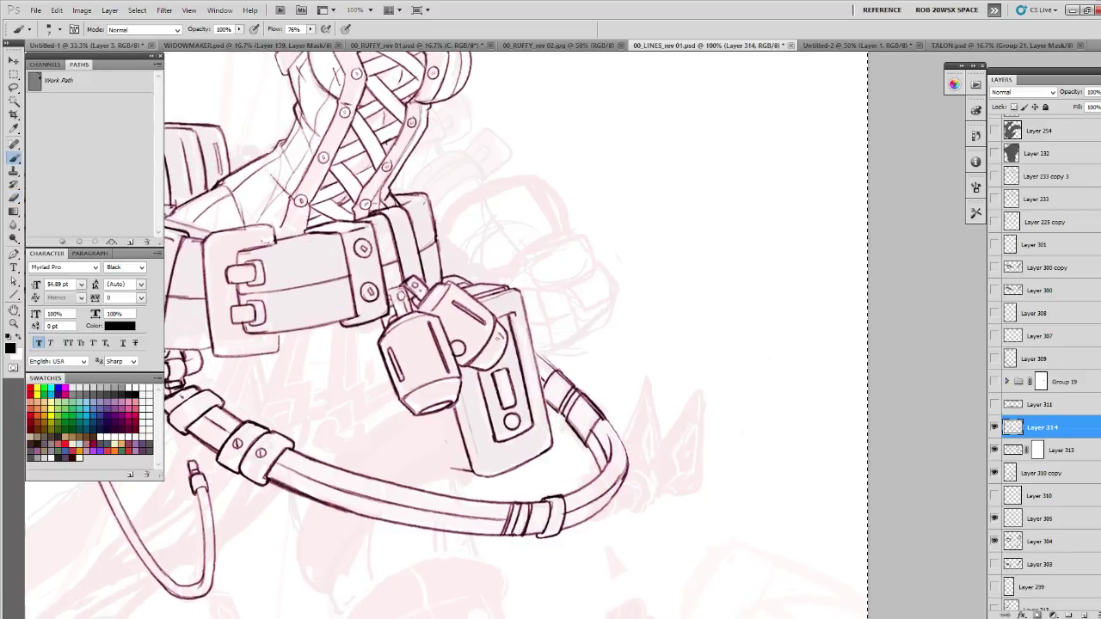
{"action": "left_click_drag", "start_coordinate": [485, 228], "coordinate": [504, 364]}
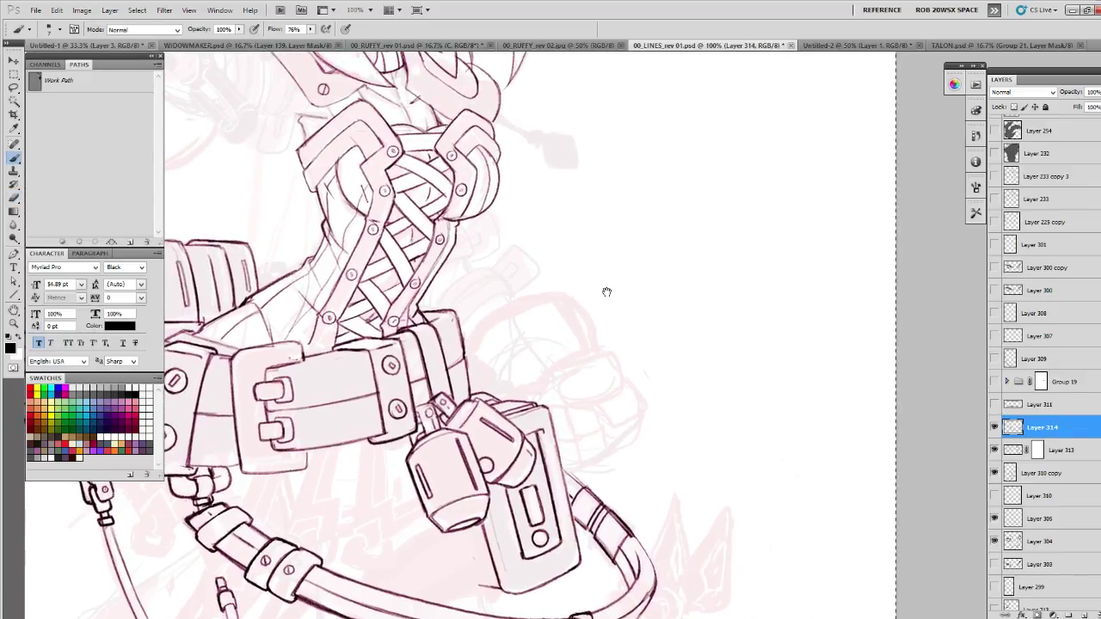
{"action": "mouse_move", "coordinate": [544, 319]}
{"action": "left_mouse_down"}
{"action": "mouse_move", "coordinate": [609, 319]}
{"action": "mouse_move", "coordinate": [705, 393]}
{"action": "mouse_move", "coordinate": [626, 389]}
{"action": "mouse_move", "coordinate": [559, 404]}
{"action": "left_mouse_up"}
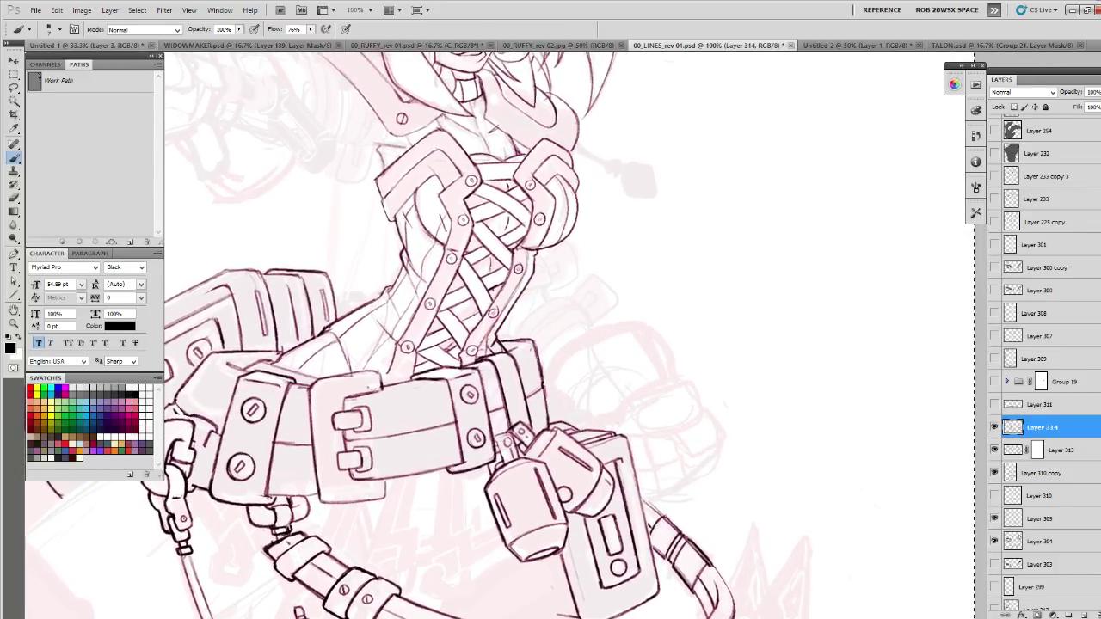
{"action": "left_click_drag", "start_coordinate": [532, 341], "coordinate": [556, 421]}
{"action": "key", "text": "e"}
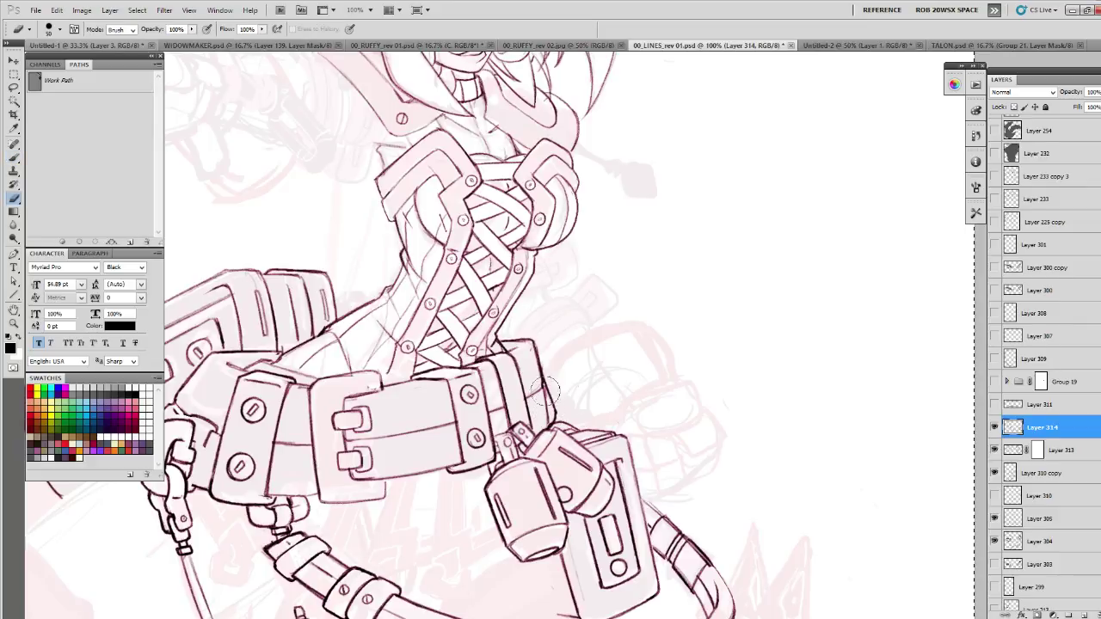
{"action": "left_click", "coordinate": [991, 448]}
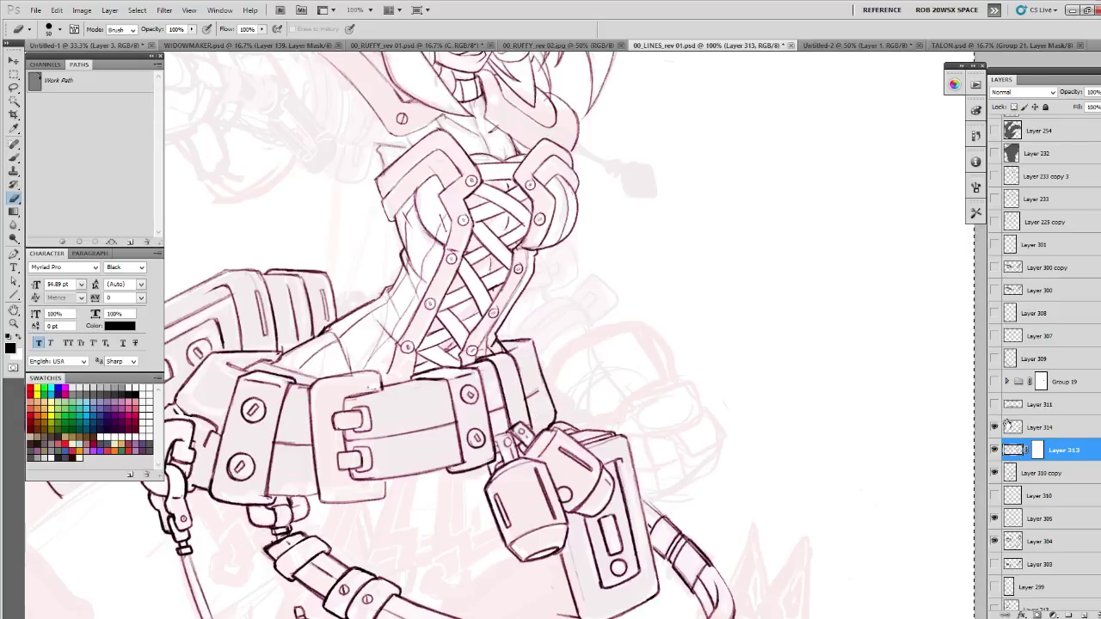
- On Layer 314, darken the rear belt segment's top corner and its outer edge down to the middle seam
{"action": "key", "text": "alt+bracketright"}
{"action": "key", "text": "b"}
{"action": "left_click_drag", "start_coordinate": [531, 341], "coordinate": [545, 383]}
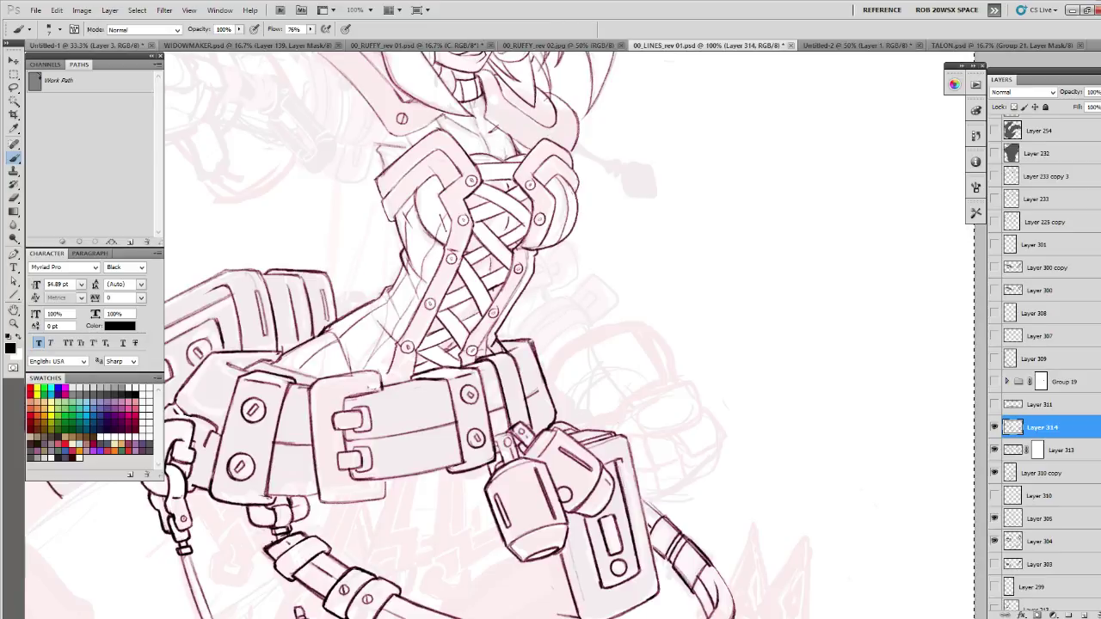
{"action": "mouse_move", "coordinate": [516, 342]}
{"action": "left_mouse_down"}
{"action": "mouse_move", "coordinate": [531, 339]}
{"action": "mouse_move", "coordinate": [545, 387]}
{"action": "left_mouse_up"}
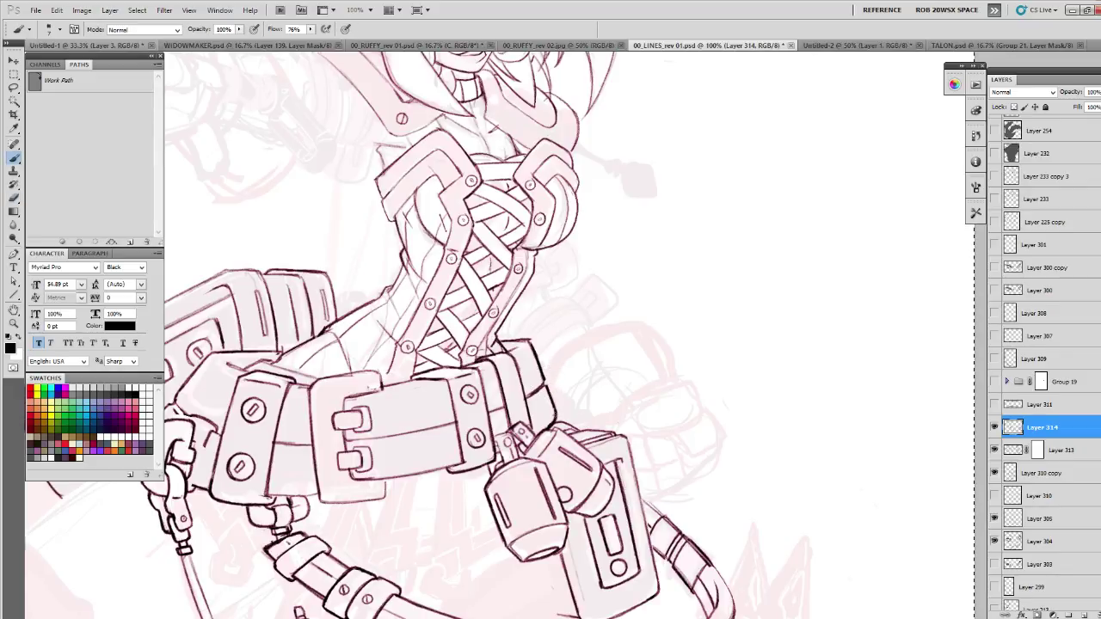
- Darken the edge of the belt section beside the hanging cable's clip
{"action": "left_click_drag", "start_coordinate": [532, 381], "coordinate": [606, 346]}
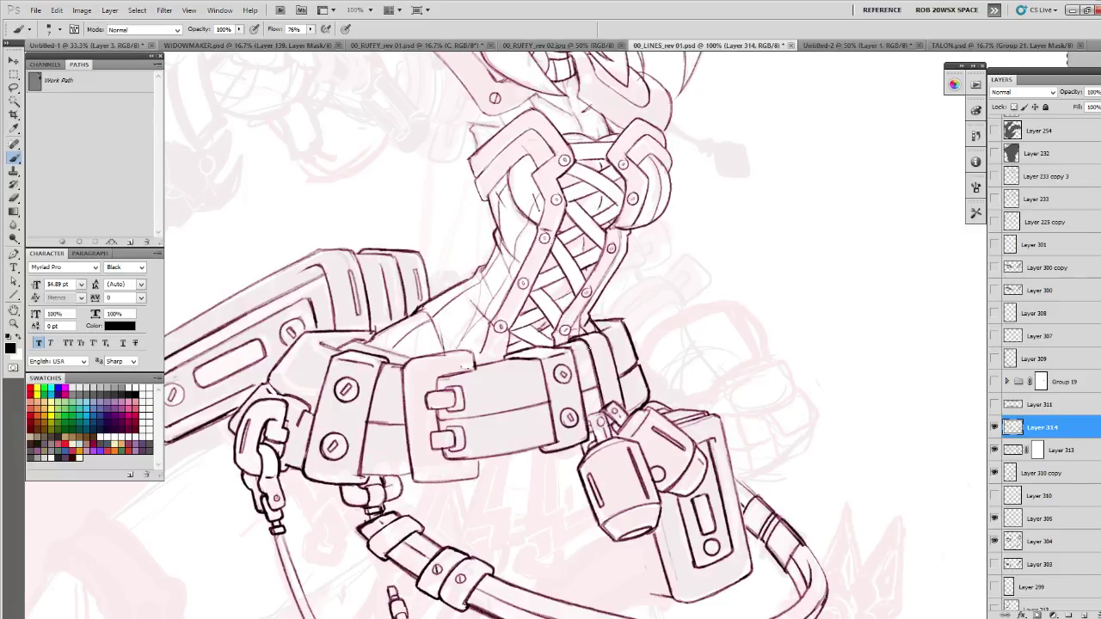
{"action": "left_click_drag", "start_coordinate": [528, 421], "coordinate": [663, 422]}
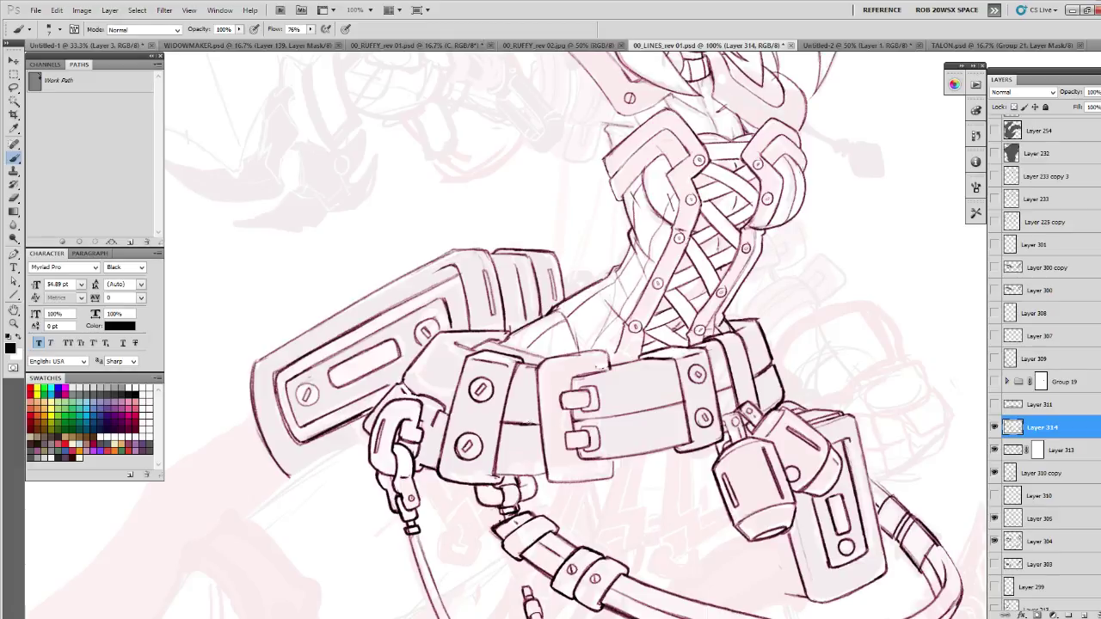
{"action": "left_click_drag", "start_coordinate": [434, 417], "coordinate": [422, 463]}
{"action": "left_click_drag", "start_coordinate": [438, 414], "coordinate": [432, 424]}
{"action": "left_click_drag", "start_coordinate": [421, 283], "coordinate": [432, 305]}
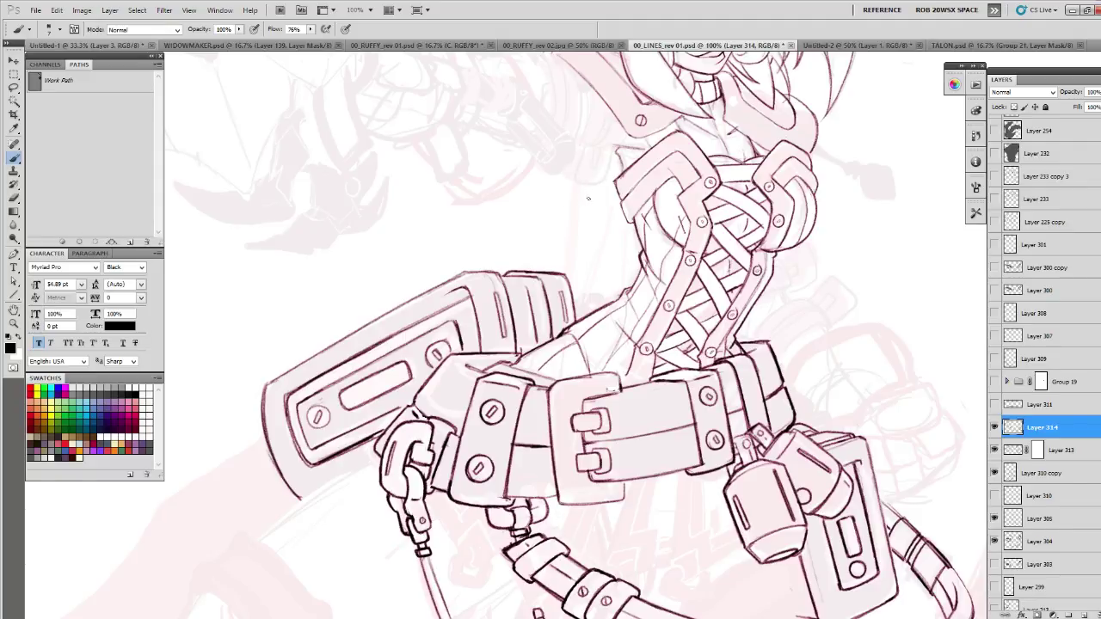
- Touch up the hanging cable's clip at the belt, alternating between black and white brush strokes
{"action": "mouse_move", "coordinate": [576, 196]}
{"action": "left_mouse_down"}
{"action": "mouse_move", "coordinate": [553, 228]}
{"action": "mouse_move", "coordinate": [650, 115]}
{"action": "left_mouse_up"}
{"action": "key", "text": "x"}
{"action": "mouse_move", "coordinate": [485, 359]}
{"action": "left_mouse_down"}
{"action": "mouse_move", "coordinate": [476, 376]}
{"action": "mouse_move", "coordinate": [498, 354]}
{"action": "left_mouse_up"}
{"action": "key", "text": "x"}
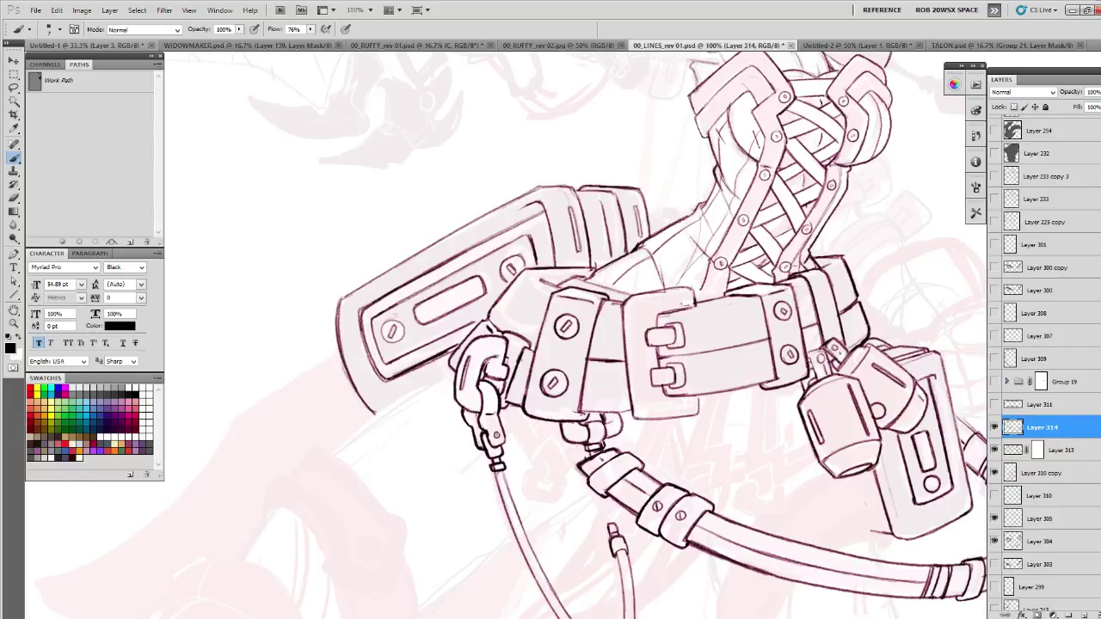
{"action": "key", "text": "x"}
{"action": "key", "text": "x"}
{"action": "key", "text": "x"}
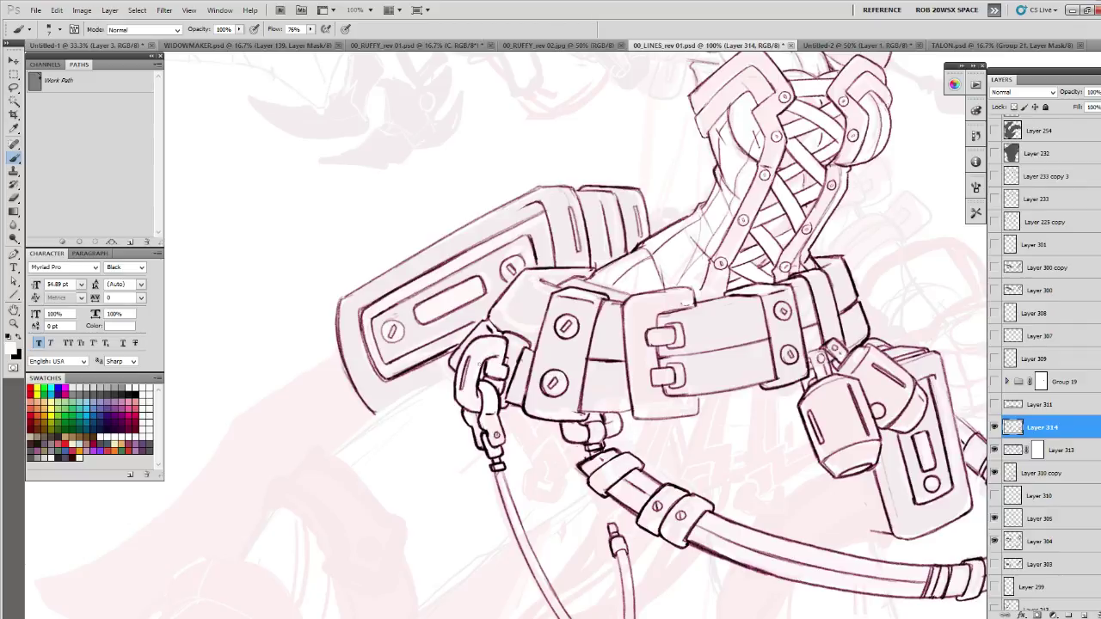
{"action": "key", "text": "x"}
- Erase and redraw the end of the banded hose where it meets the fitting beneath the belt
{"action": "mouse_move", "coordinate": [871, 473]}
{"action": "left_mouse_down"}
{"action": "mouse_move", "coordinate": [673, 484]}
{"action": "mouse_move", "coordinate": [698, 390]}
{"action": "left_mouse_up"}
{"action": "left_click_drag", "start_coordinate": [631, 427], "coordinate": [674, 483]}
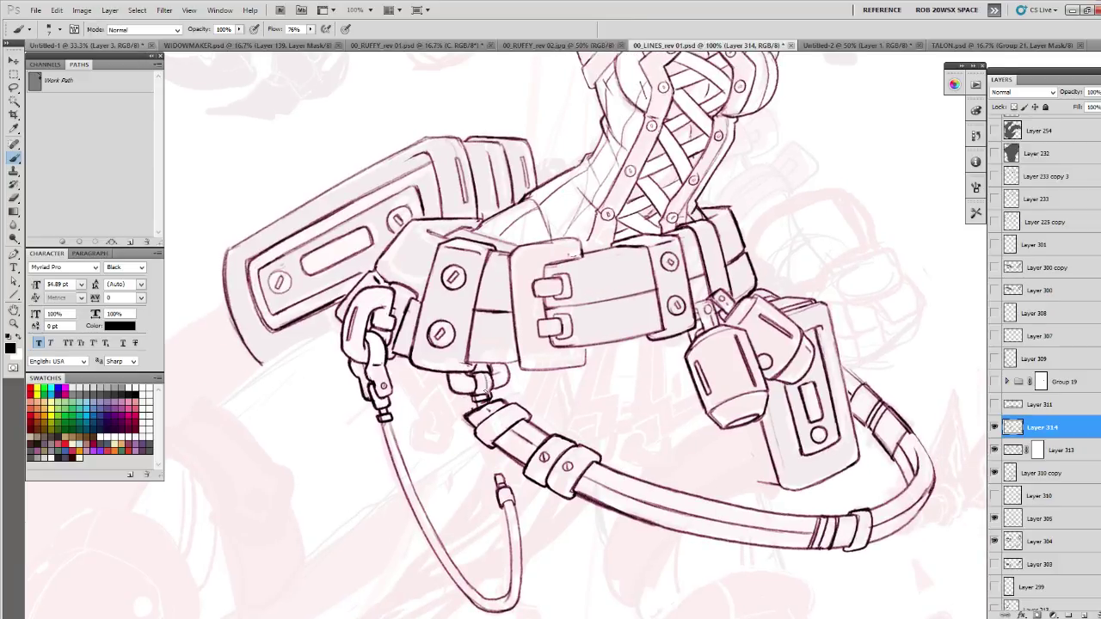
{"action": "key", "text": "e"}
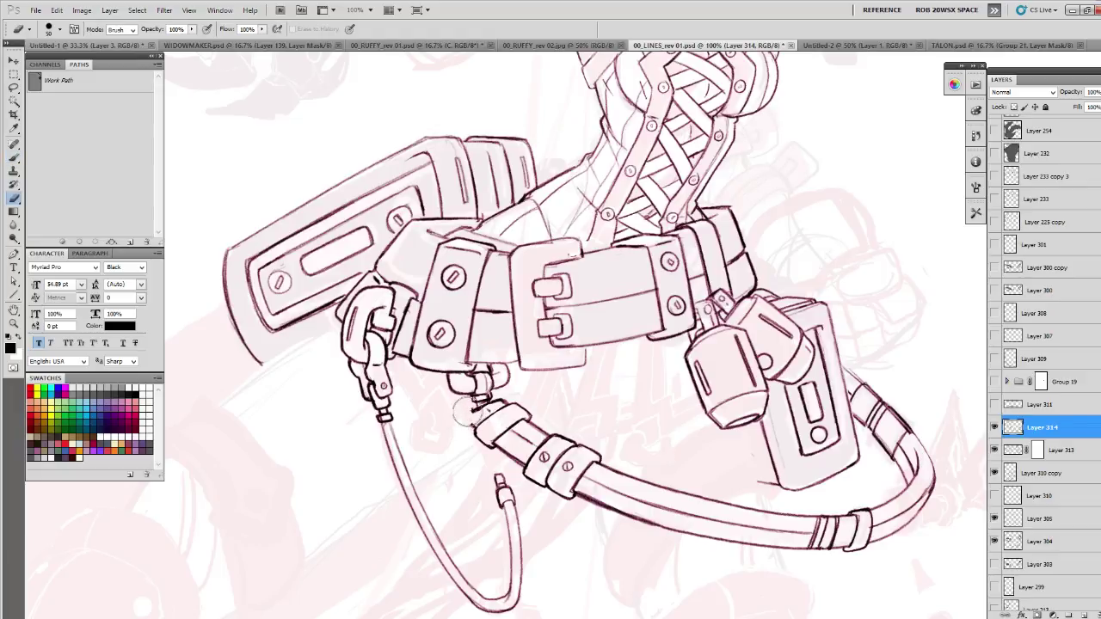
{"action": "key", "text": "b"}
{"action": "mouse_move", "coordinate": [480, 404]}
{"action": "left_mouse_down"}
{"action": "mouse_move", "coordinate": [466, 423]}
{"action": "mouse_move", "coordinate": [464, 414]}
{"action": "mouse_move", "coordinate": [469, 425]}
{"action": "mouse_move", "coordinate": [481, 411]}
{"action": "left_mouse_up"}
{"action": "key", "text": "e"}
{"action": "key", "text": "b"}
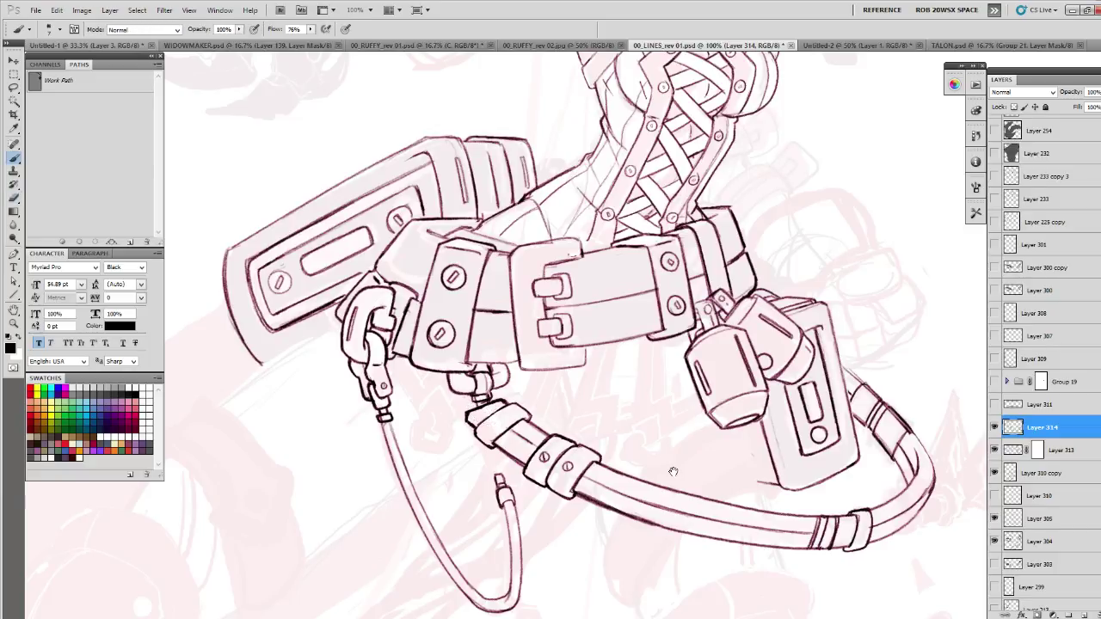
- Clean up and ink the upper corner of the belt's strap end beside the double buckle
{"action": "left_click_drag", "start_coordinate": [680, 474], "coordinate": [645, 452]}
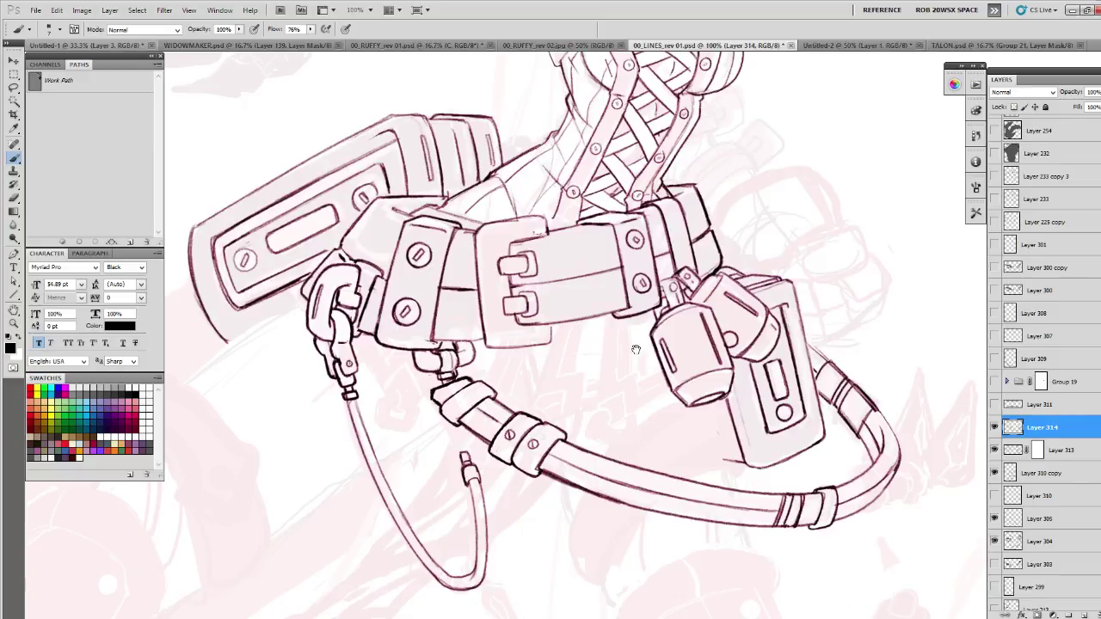
{"action": "left_click_drag", "start_coordinate": [638, 338], "coordinate": [619, 478]}
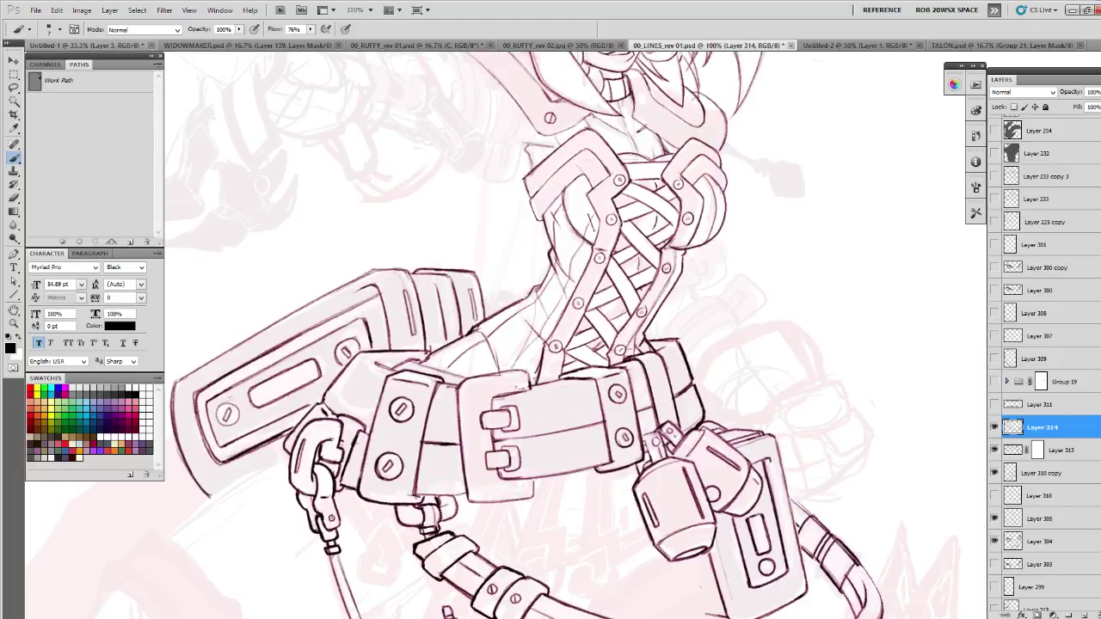
{"action": "key", "text": "e"}
{"action": "key", "text": "b"}
{"action": "mouse_move", "coordinate": [524, 386]}
{"action": "left_mouse_down"}
{"action": "mouse_move", "coordinate": [547, 384]}
{"action": "mouse_move", "coordinate": [514, 392]}
{"action": "mouse_move", "coordinate": [514, 409]}
{"action": "mouse_move", "coordinate": [529, 390]}
{"action": "left_mouse_up"}
{"action": "key", "text": "x"}
{"action": "key", "text": "x"}
{"action": "left_click_drag", "start_coordinate": [529, 388], "coordinate": [513, 401]}
{"action": "mouse_move", "coordinate": [513, 398]}
{"action": "left_mouse_down"}
{"action": "mouse_move", "coordinate": [531, 480]}
{"action": "mouse_move", "coordinate": [558, 476]}
{"action": "left_mouse_up"}
- Refine the small clasps above the front canister with white and black brush touch-ups
{"action": "left_click_drag", "start_coordinate": [808, 478], "coordinate": [764, 433]}
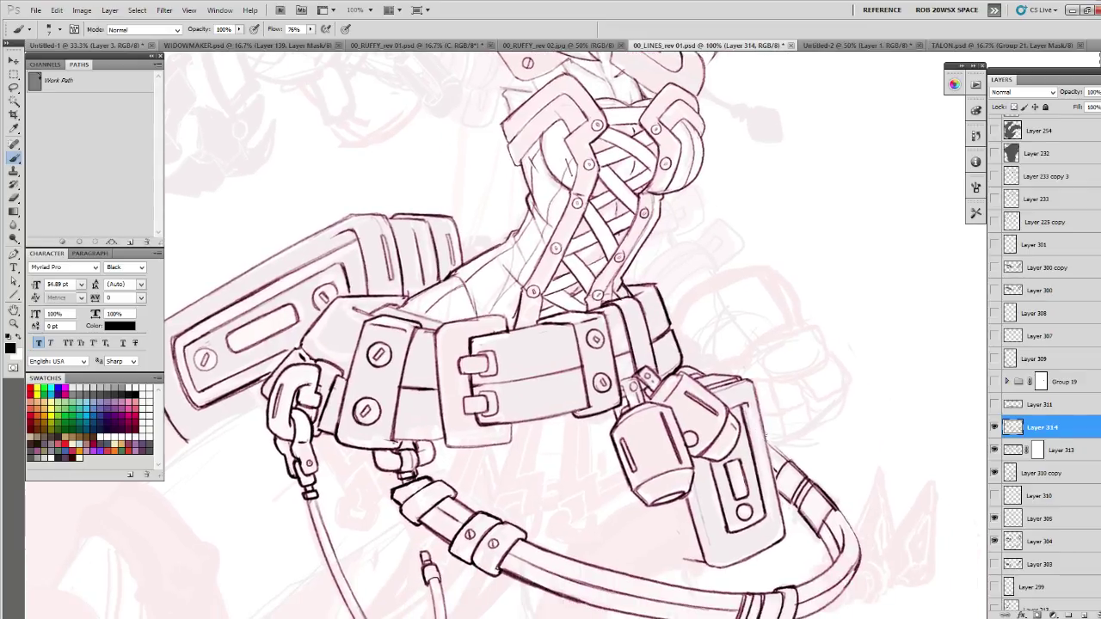
{"action": "key", "text": "x"}
{"action": "mouse_move", "coordinate": [634, 369]}
{"action": "left_mouse_down"}
{"action": "mouse_move", "coordinate": [648, 372]}
{"action": "mouse_move", "coordinate": [626, 377]}
{"action": "mouse_move", "coordinate": [640, 370]}
{"action": "left_mouse_up"}
{"action": "key", "text": "x"}
{"action": "mouse_move", "coordinate": [637, 370]}
{"action": "left_mouse_down"}
{"action": "mouse_move", "coordinate": [647, 365]}
{"action": "mouse_move", "coordinate": [642, 395]}
{"action": "mouse_move", "coordinate": [617, 382]}
{"action": "mouse_move", "coordinate": [637, 380]}
{"action": "mouse_move", "coordinate": [644, 423]}
{"action": "mouse_move", "coordinate": [600, 383]}
{"action": "left_mouse_up"}
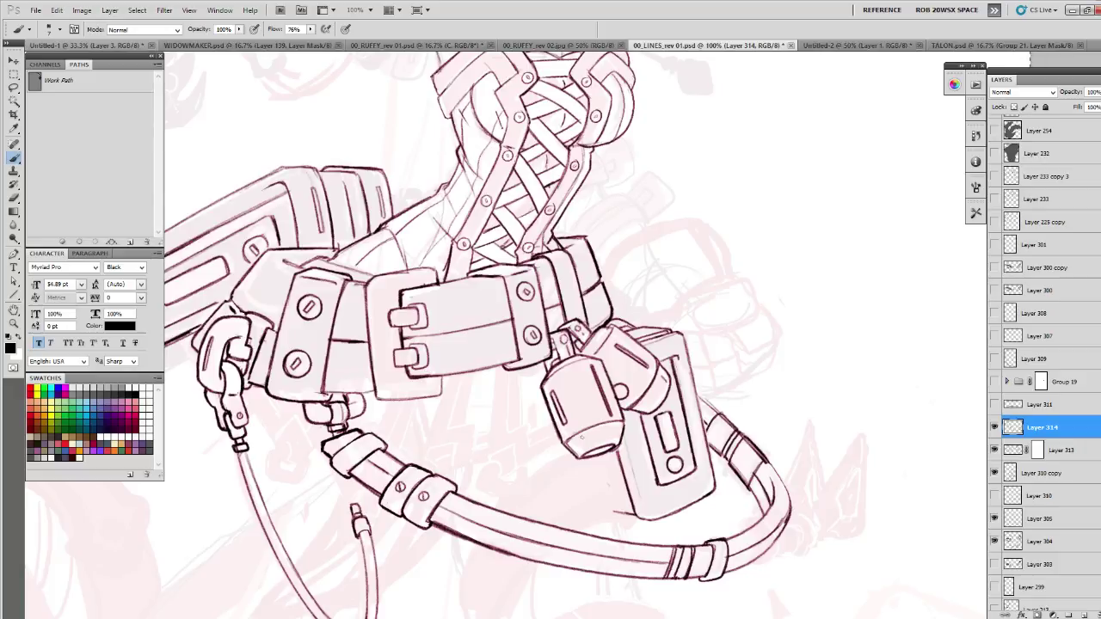
- Draw another raised band around the hose's curve beyond the existing ring and clean up the hose lines crossing it
{"action": "left_click_drag", "start_coordinate": [828, 596], "coordinate": [730, 464]}
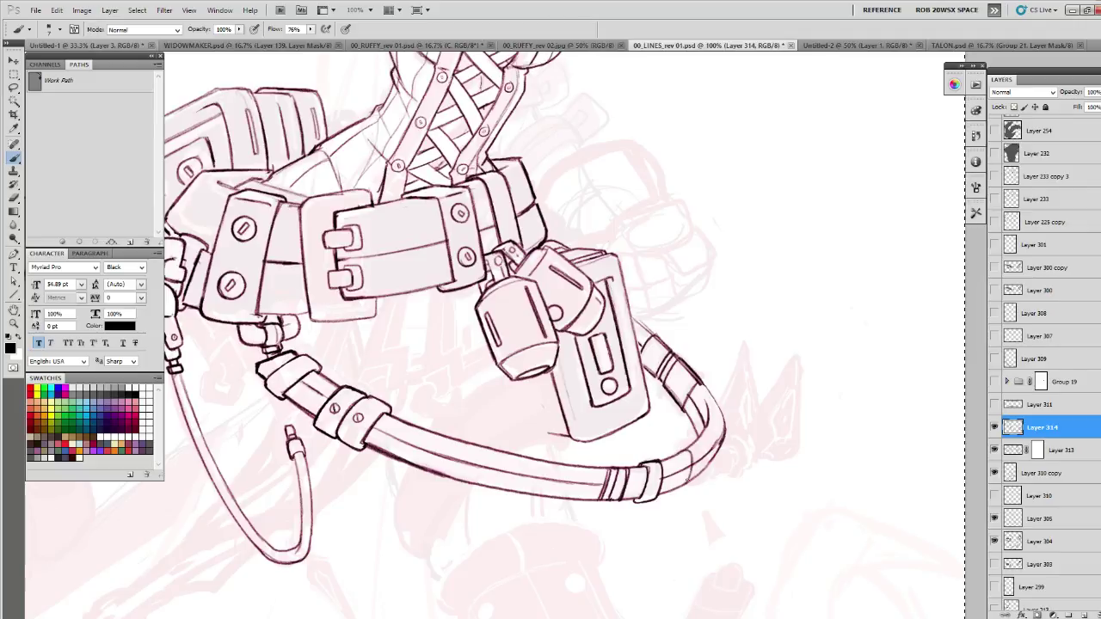
{"action": "mouse_move", "coordinate": [675, 451]}
{"action": "left_mouse_down"}
{"action": "mouse_move", "coordinate": [696, 440]}
{"action": "mouse_move", "coordinate": [700, 482]}
{"action": "mouse_move", "coordinate": [679, 486]}
{"action": "mouse_move", "coordinate": [697, 487]}
{"action": "mouse_move", "coordinate": [705, 464]}
{"action": "mouse_move", "coordinate": [694, 442]}
{"action": "mouse_move", "coordinate": [685, 447]}
{"action": "mouse_move", "coordinate": [701, 479]}
{"action": "mouse_move", "coordinate": [704, 446]}
{"action": "mouse_move", "coordinate": [703, 483]}
{"action": "left_mouse_up"}
{"action": "key", "text": "e"}
{"action": "key", "text": "b"}
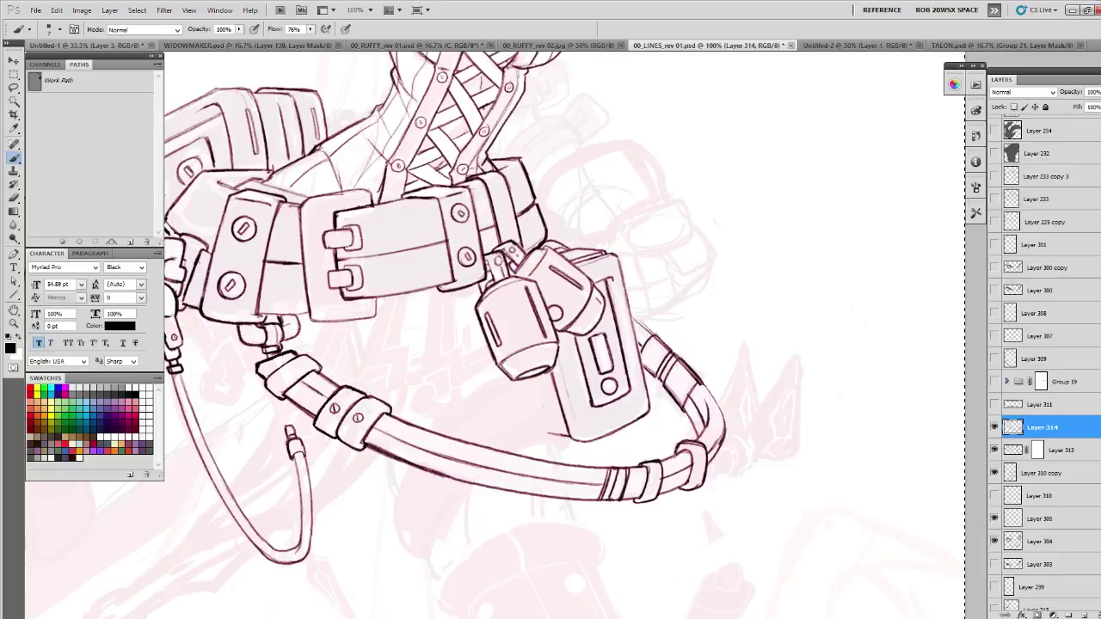
{"action": "key", "text": "e"}
{"action": "left_click_drag", "start_coordinate": [685, 435], "coordinate": [708, 442]}
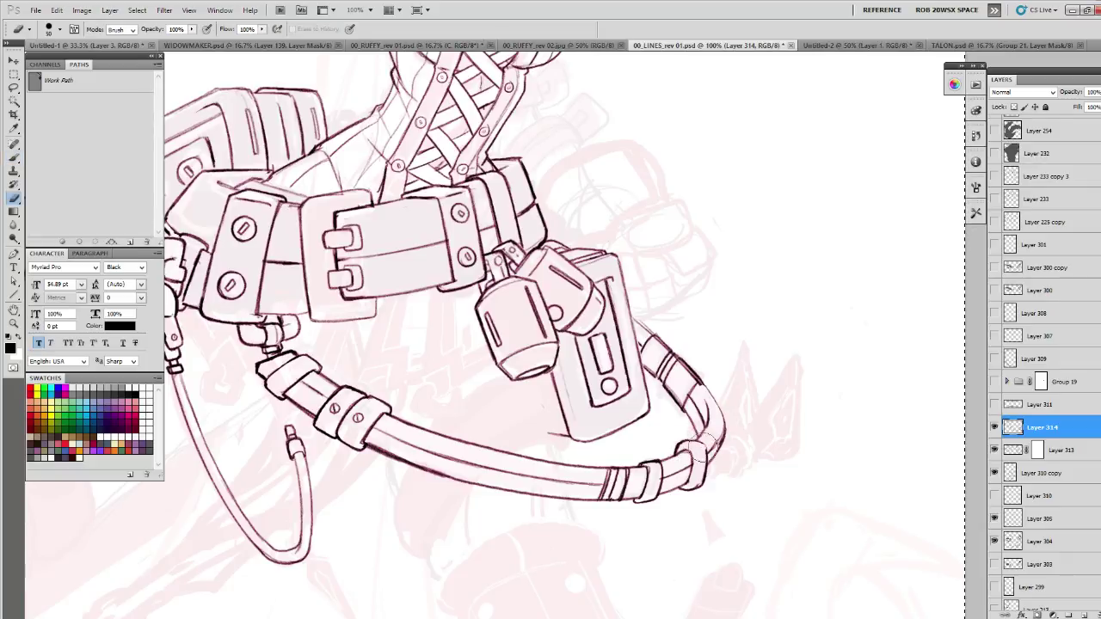
{"action": "key", "text": "b"}
{"action": "left_click_drag", "start_coordinate": [690, 490], "coordinate": [702, 485]}
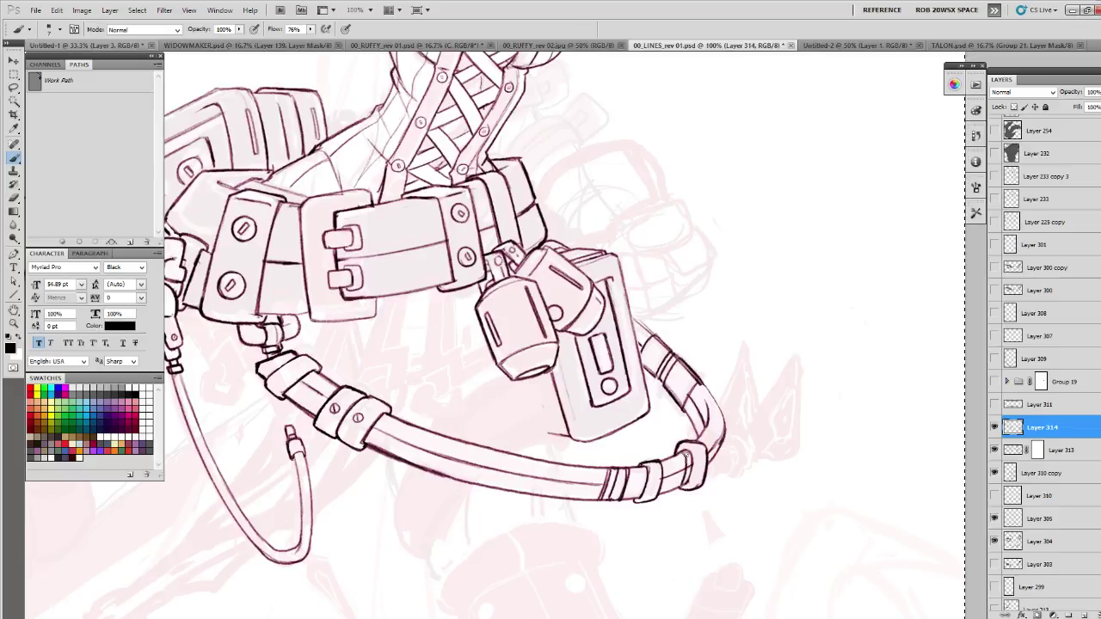
{"action": "key", "text": "x"}
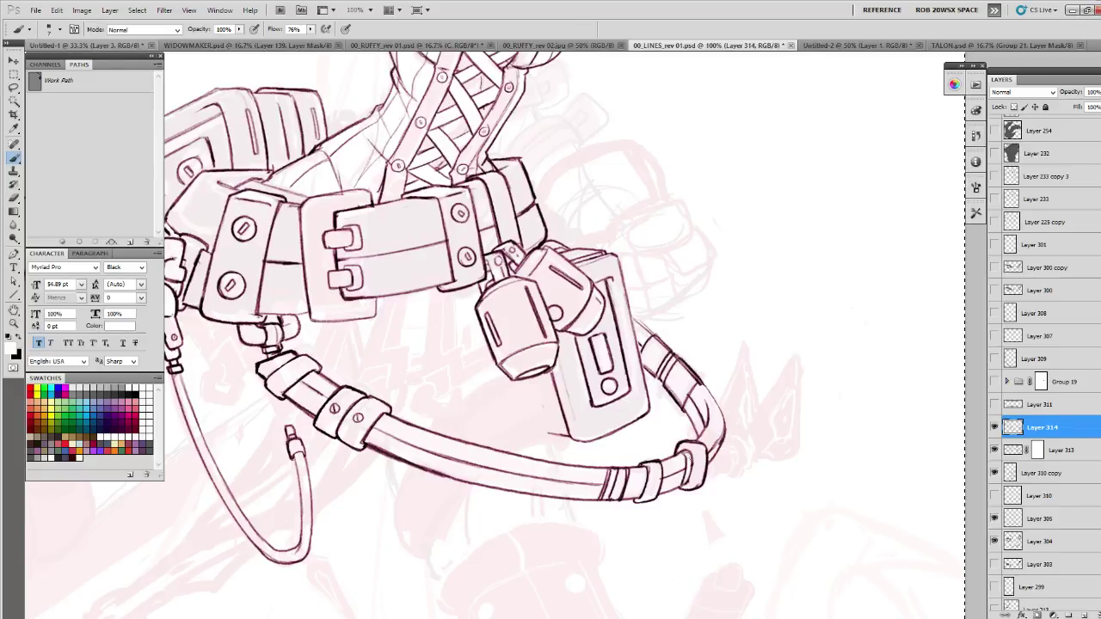
- Ink a round ring on the hose's curve just beyond the raised band and clean up the lines it overlaps
{"action": "key", "text": "x"}
{"action": "key", "text": "x"}
{"action": "key", "text": "space"}
{"action": "left_click_drag", "start_coordinate": [688, 483], "coordinate": [695, 463]}
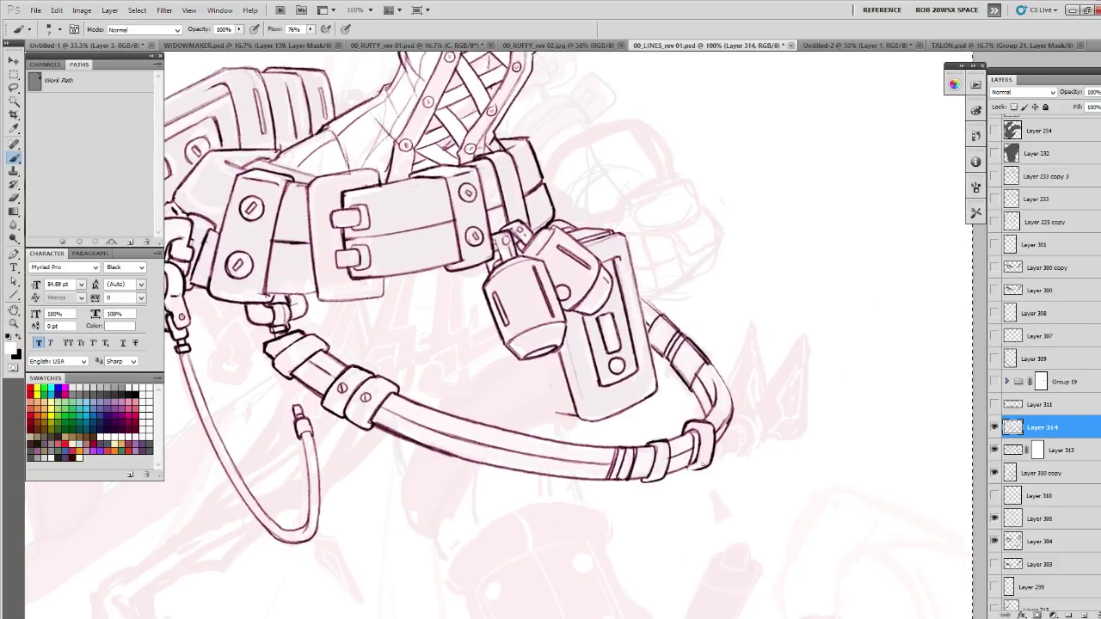
{"action": "key", "text": "x"}
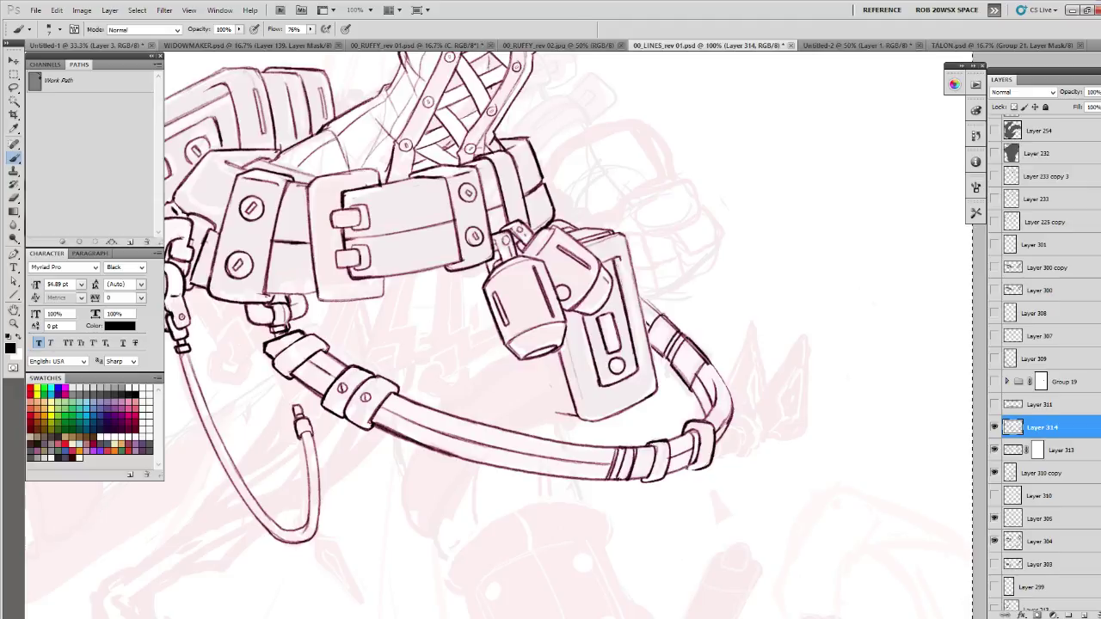
{"action": "key", "text": "space"}
{"action": "left_click_drag", "start_coordinate": [768, 401], "coordinate": [670, 455]}
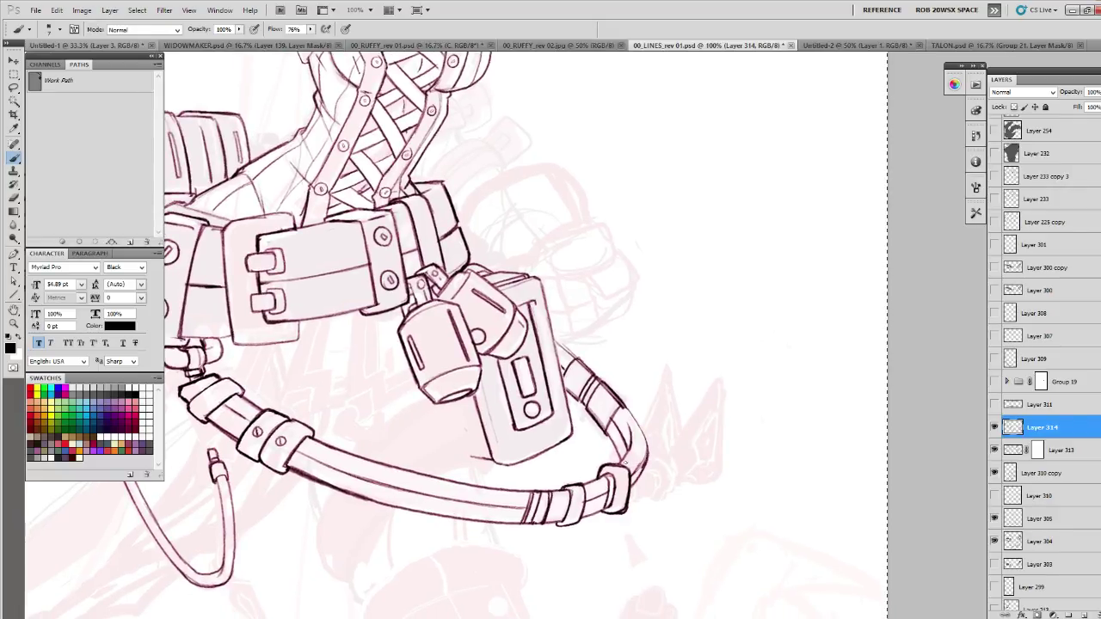
{"action": "mouse_move", "coordinate": [622, 456]}
{"action": "left_mouse_down"}
{"action": "mouse_move", "coordinate": [641, 478]}
{"action": "mouse_move", "coordinate": [622, 462]}
{"action": "mouse_move", "coordinate": [639, 448]}
{"action": "mouse_move", "coordinate": [652, 464]}
{"action": "mouse_move", "coordinate": [642, 483]}
{"action": "mouse_move", "coordinate": [642, 449]}
{"action": "mouse_move", "coordinate": [619, 464]}
{"action": "mouse_move", "coordinate": [636, 454]}
{"action": "mouse_move", "coordinate": [654, 478]}
{"action": "mouse_move", "coordinate": [617, 457]}
{"action": "mouse_move", "coordinate": [636, 445]}
{"action": "mouse_move", "coordinate": [653, 464]}
{"action": "mouse_move", "coordinate": [645, 483]}
{"action": "mouse_move", "coordinate": [634, 481]}
{"action": "mouse_move", "coordinate": [625, 512]}
{"action": "mouse_move", "coordinate": [601, 509]}
{"action": "left_mouse_up"}
{"action": "key", "text": "e"}
{"action": "key", "text": "b"}
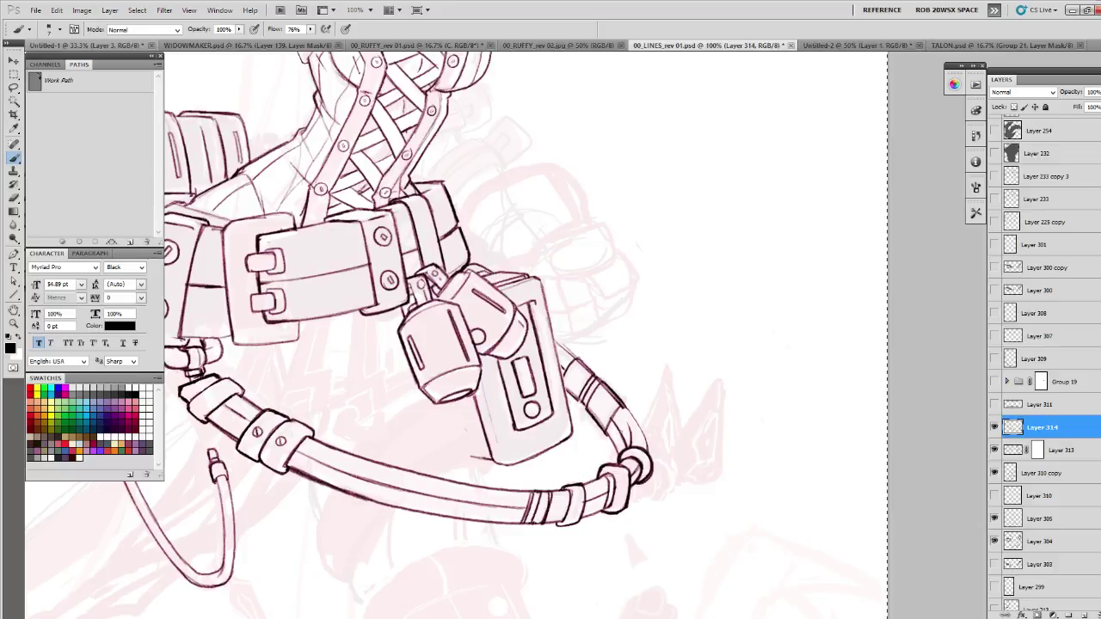
- Examine the belt and hose line art as a whole, hiding and reshowing Layer 314 for comparison
{"action": "left_click_drag", "start_coordinate": [602, 403], "coordinate": [645, 497]}
{"action": "left_click", "coordinate": [609, 464], "text": "alt"}
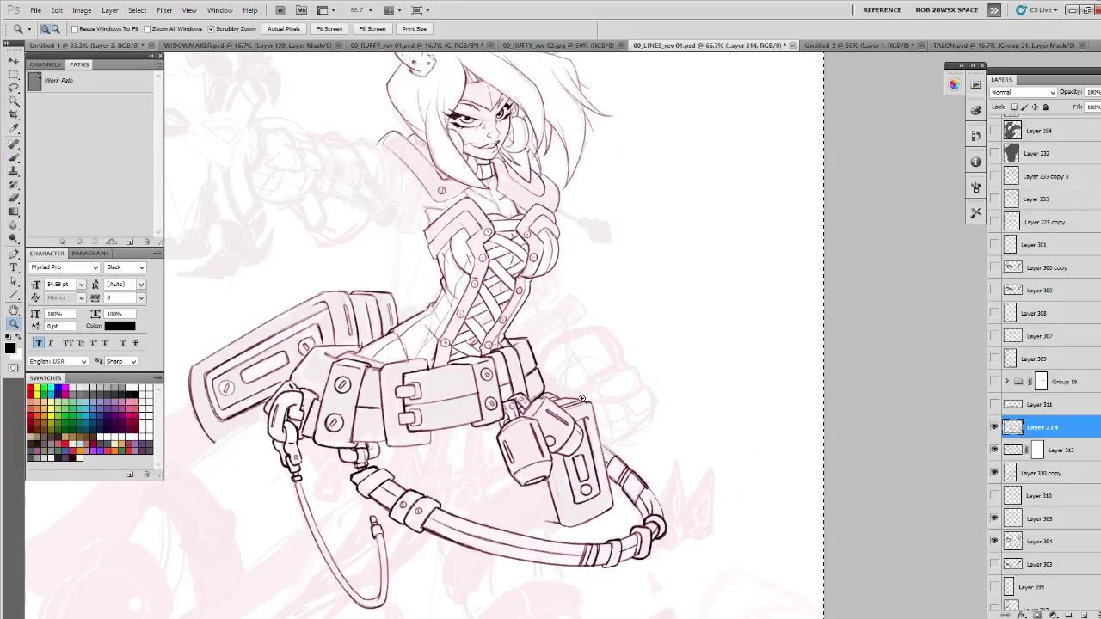
{"action": "left_click_drag", "start_coordinate": [608, 464], "coordinate": [646, 393]}
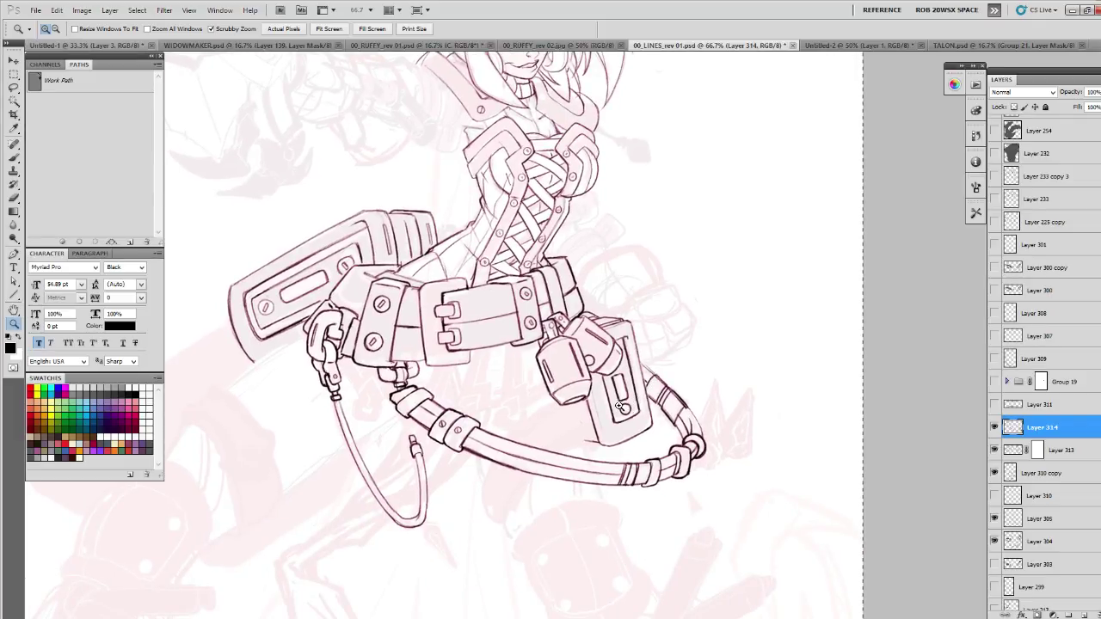
{"action": "double_click", "coordinate": [417, 409]}
{"action": "left_click", "coordinate": [437, 433], "text": "alt"}
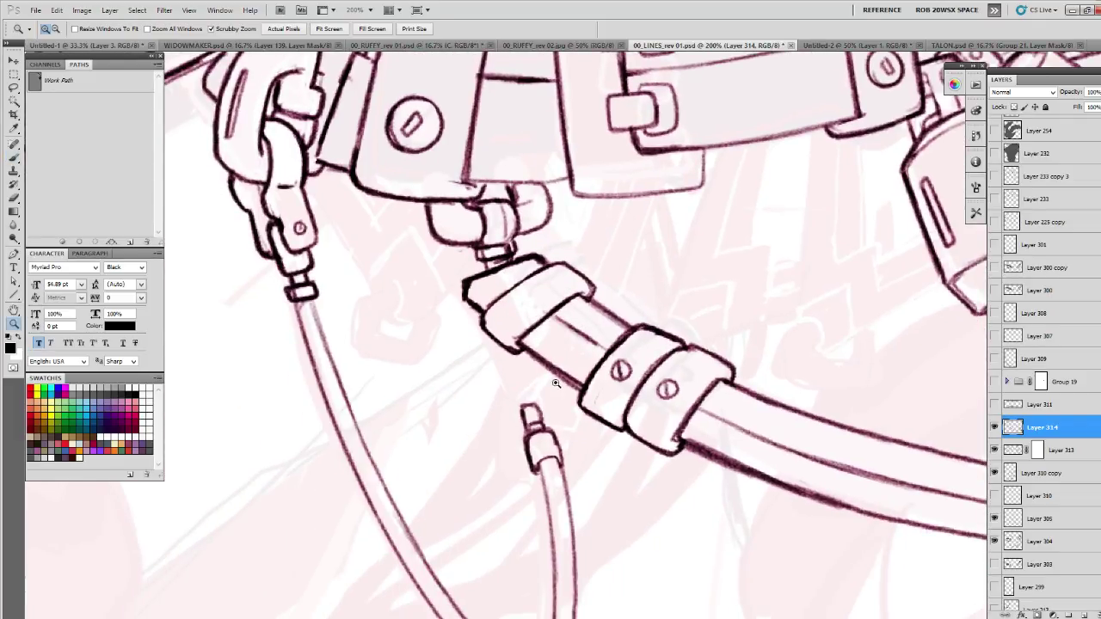
{"action": "left_click", "coordinate": [585, 383], "text": "alt"}
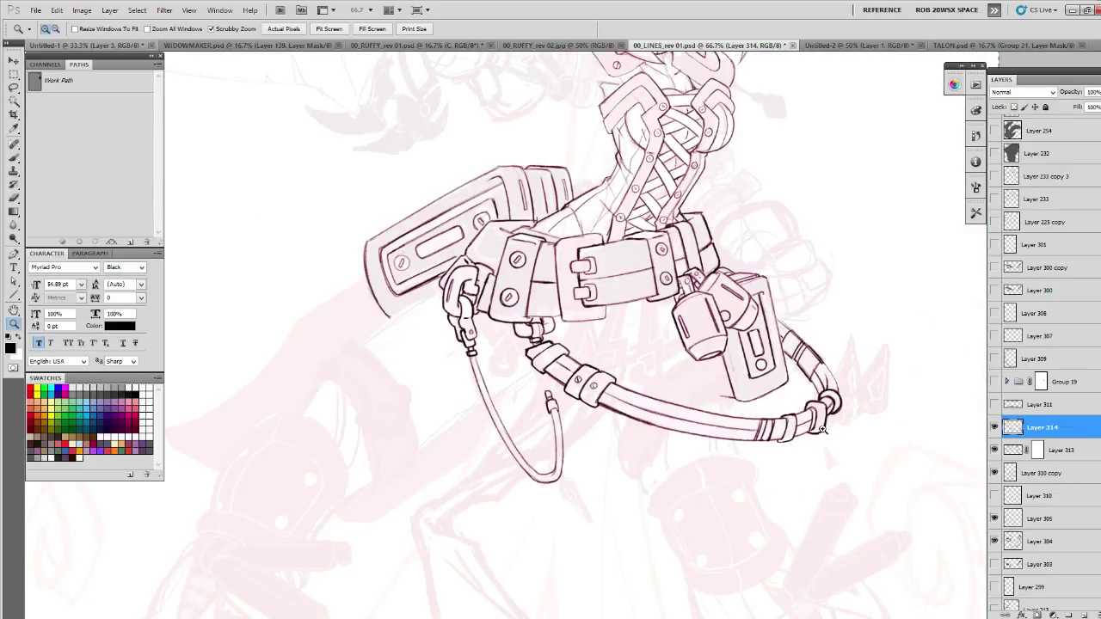
{"action": "left_click", "coordinate": [995, 427]}
{"action": "left_click", "coordinate": [995, 427]}
{"action": "left_click", "coordinate": [746, 454]}
- Re-ink the long lower edge of the hose between the riveted clamp and the bands with a heavier line
{"action": "key", "text": "b"}
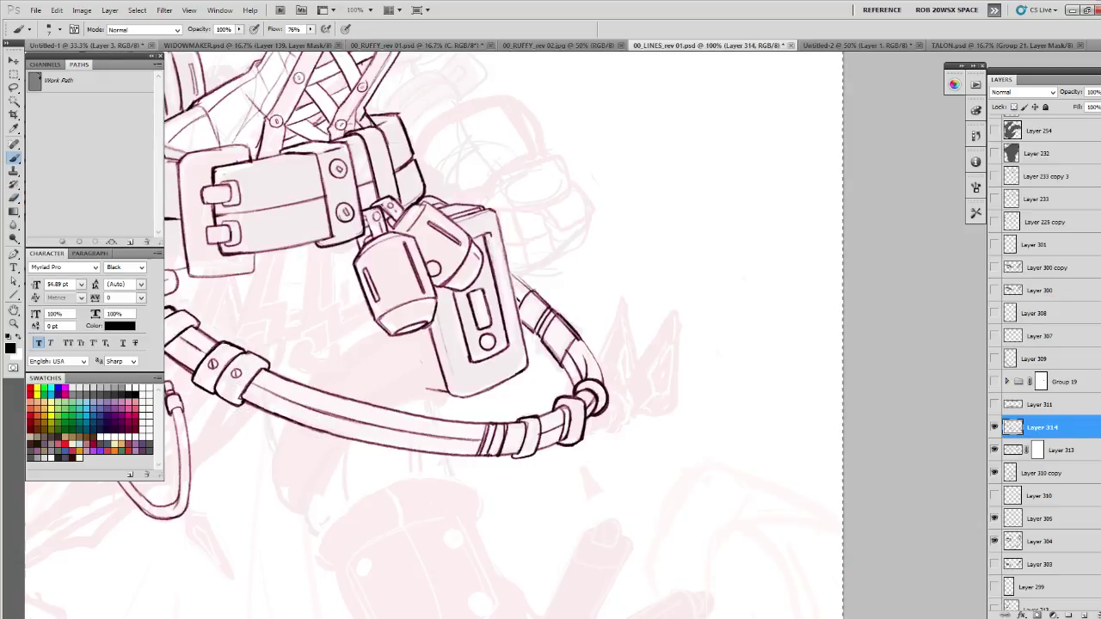
{"action": "left_click_drag", "start_coordinate": [304, 423], "coordinate": [269, 416]}
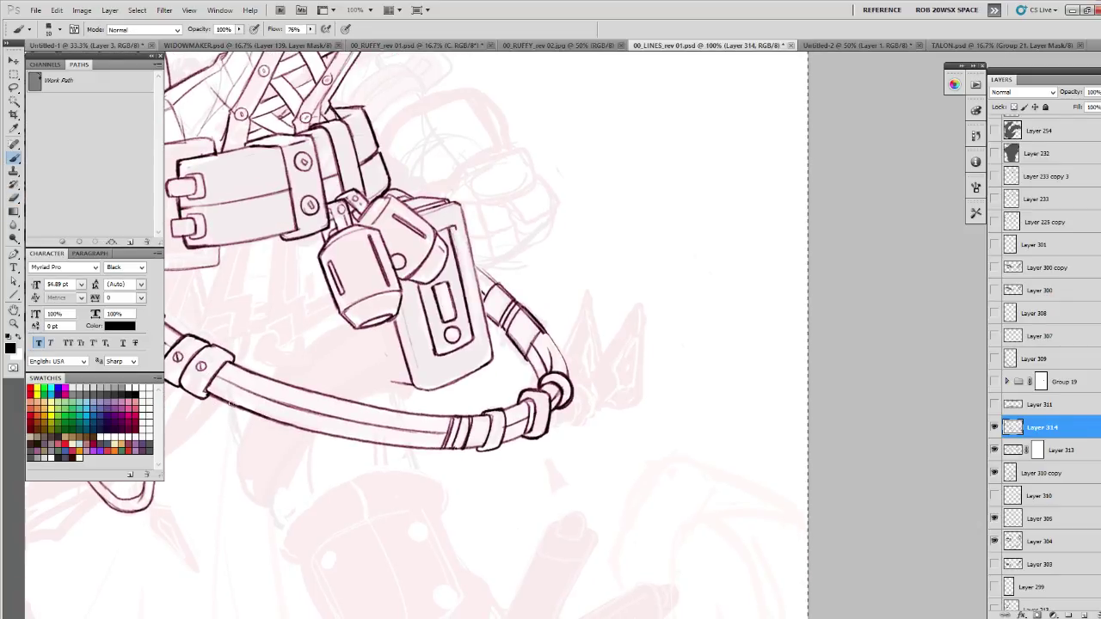
{"action": "mouse_move", "coordinate": [210, 391]}
{"action": "left_mouse_down"}
{"action": "mouse_move", "coordinate": [319, 434]}
{"action": "mouse_move", "coordinate": [296, 427]}
{"action": "mouse_move", "coordinate": [480, 447]}
{"action": "left_mouse_up"}
{"action": "left_click", "coordinate": [379, 440], "text": "alt"}
{"action": "mouse_move", "coordinate": [411, 446]}
{"action": "left_mouse_down"}
{"action": "mouse_move", "coordinate": [469, 448]}
{"action": "mouse_move", "coordinate": [398, 445]}
{"action": "mouse_move", "coordinate": [530, 468]}
{"action": "left_mouse_up"}
{"action": "key", "text": "x"}
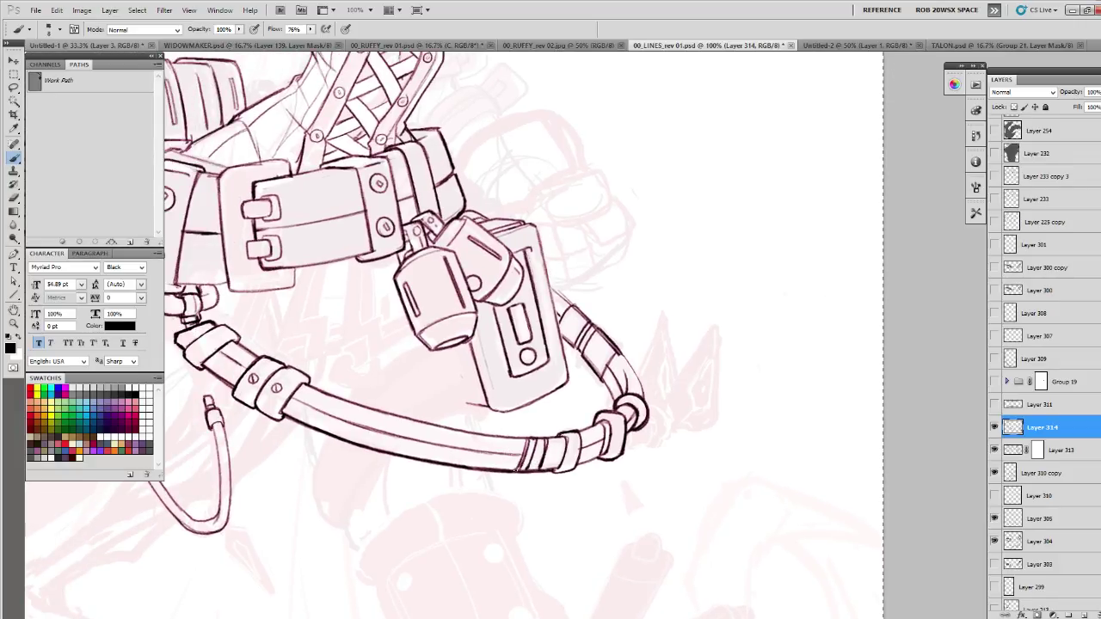
- Refine the thin band lines across the hose and add two slotted rivets on its far section behind the box
{"action": "key", "text": "x"}
{"action": "key", "text": "x"}
{"action": "left_click_drag", "start_coordinate": [522, 439], "coordinate": [518, 472]}
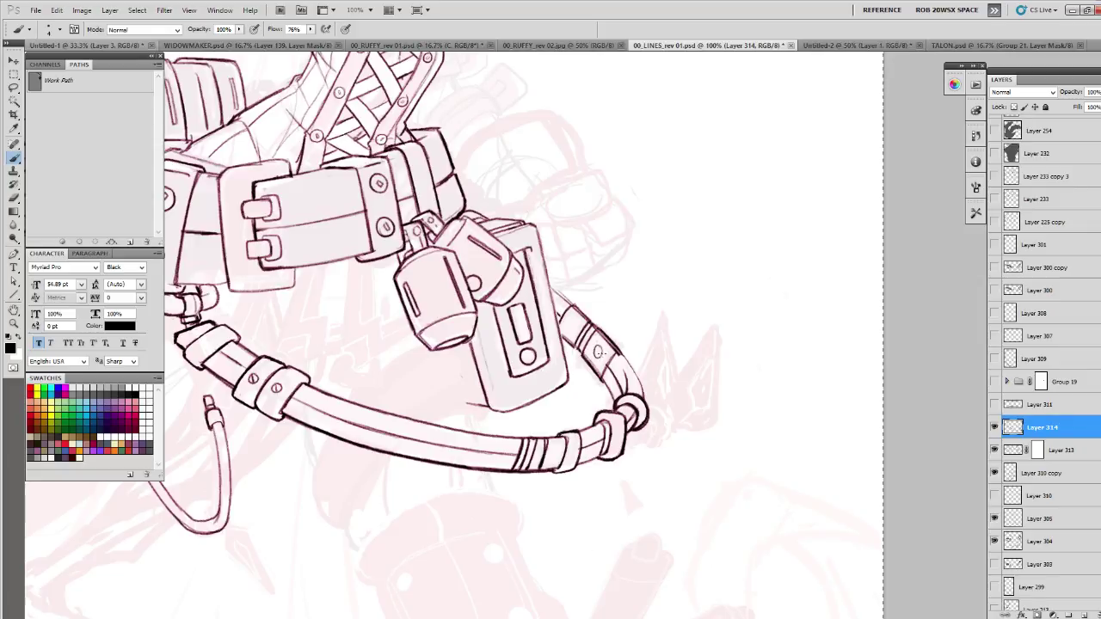
{"action": "left_click_drag", "start_coordinate": [597, 346], "coordinate": [595, 348]}
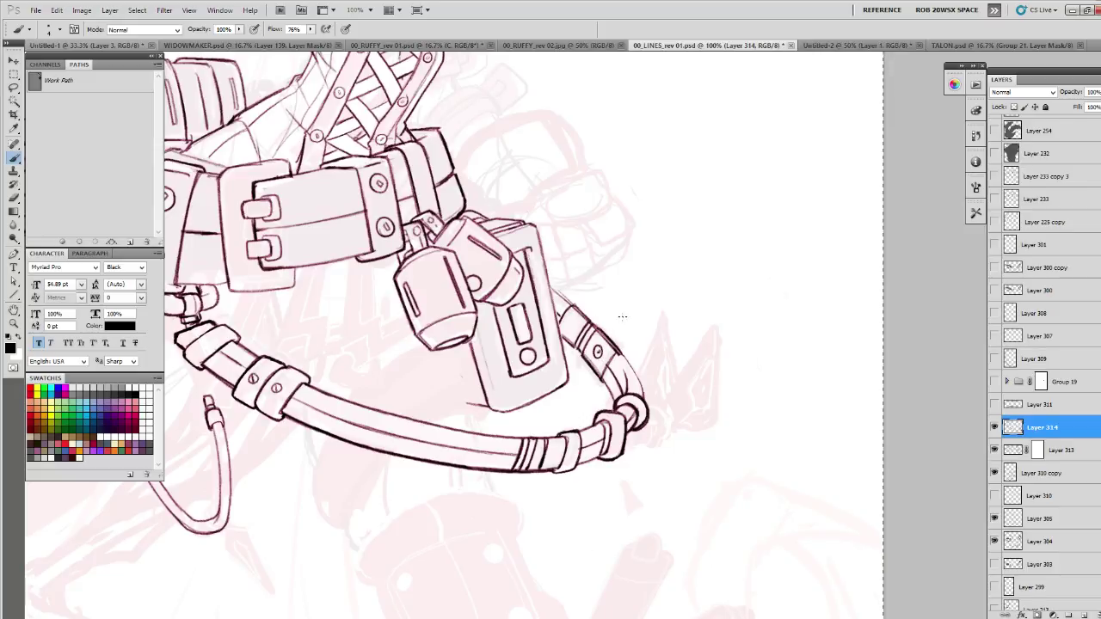
{"action": "left_click_drag", "start_coordinate": [590, 362], "coordinate": [612, 344]}
{"action": "left_click_drag", "start_coordinate": [569, 328], "coordinate": [565, 354]}
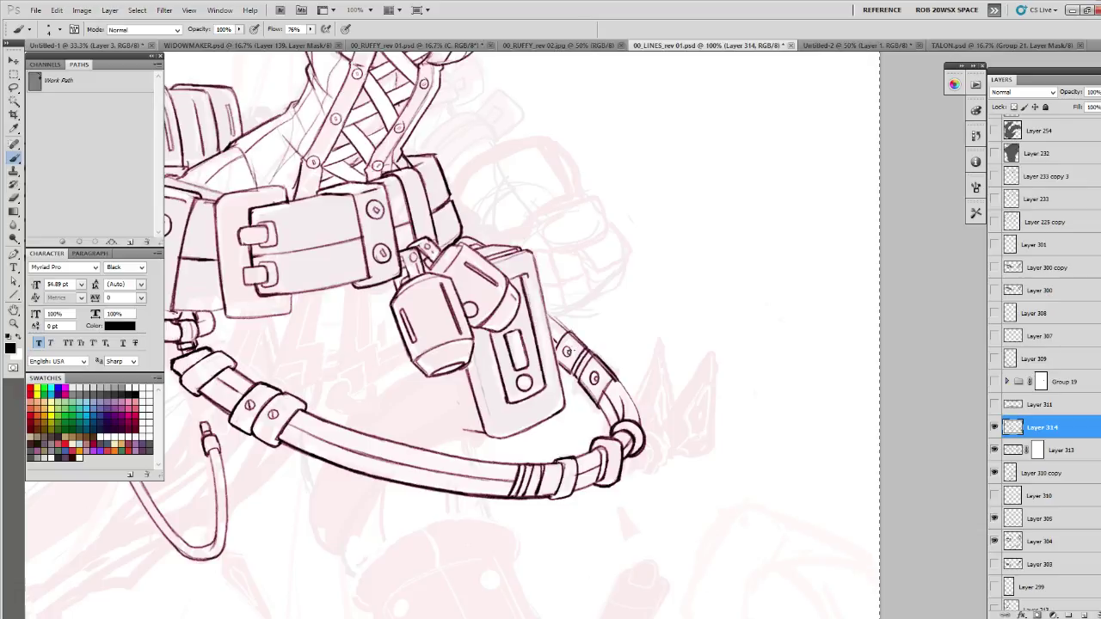
{"action": "left_click_drag", "start_coordinate": [625, 346], "coordinate": [604, 341]}
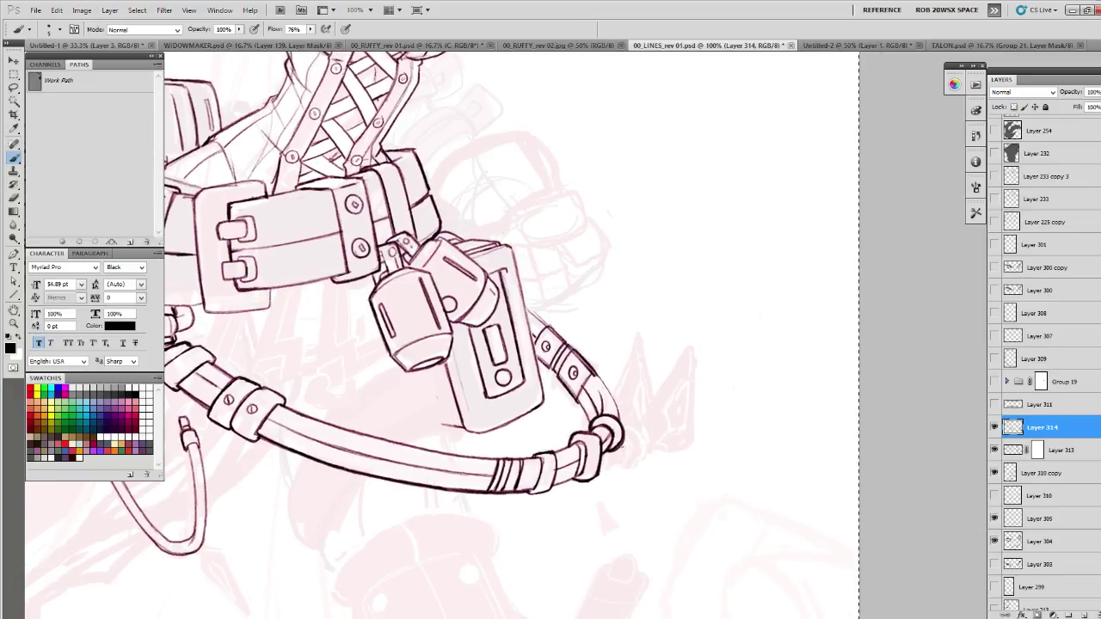
- Ink a small cylindrical connector projecting outward from the ring at the hose's bend, erasing stray lines
{"action": "left_click_drag", "start_coordinate": [621, 445], "coordinate": [607, 446]}
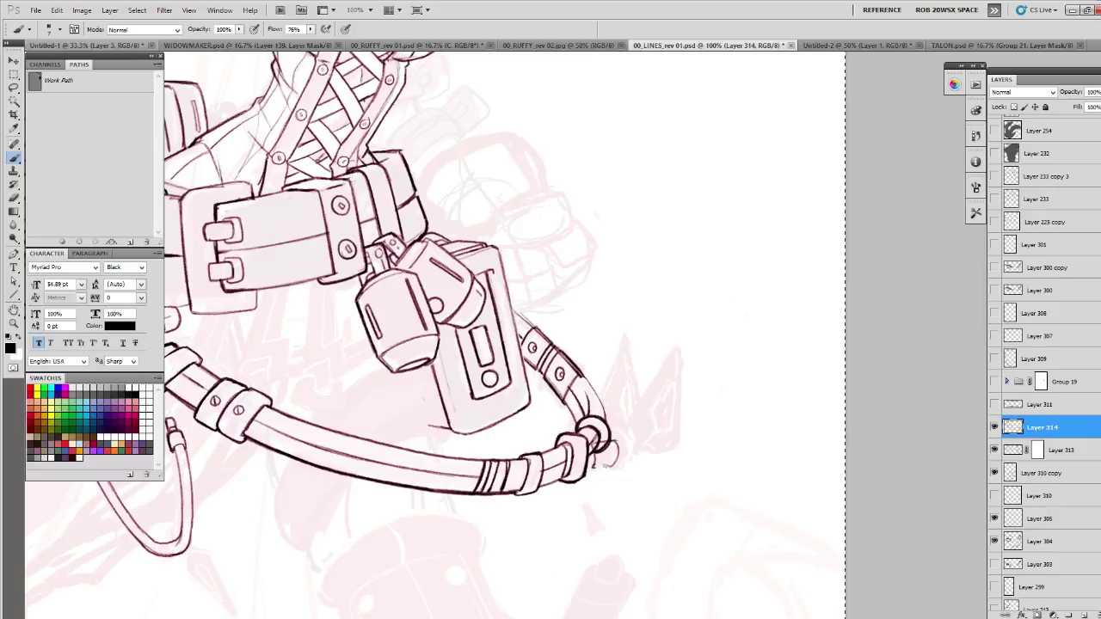
{"action": "key", "text": "e"}
{"action": "mouse_move", "coordinate": [607, 447]}
{"action": "left_mouse_down"}
{"action": "mouse_move", "coordinate": [592, 445]}
{"action": "mouse_move", "coordinate": [616, 436]}
{"action": "left_mouse_up"}
{"action": "key", "text": "b"}
{"action": "key", "text": "e"}
{"action": "key", "text": "b"}
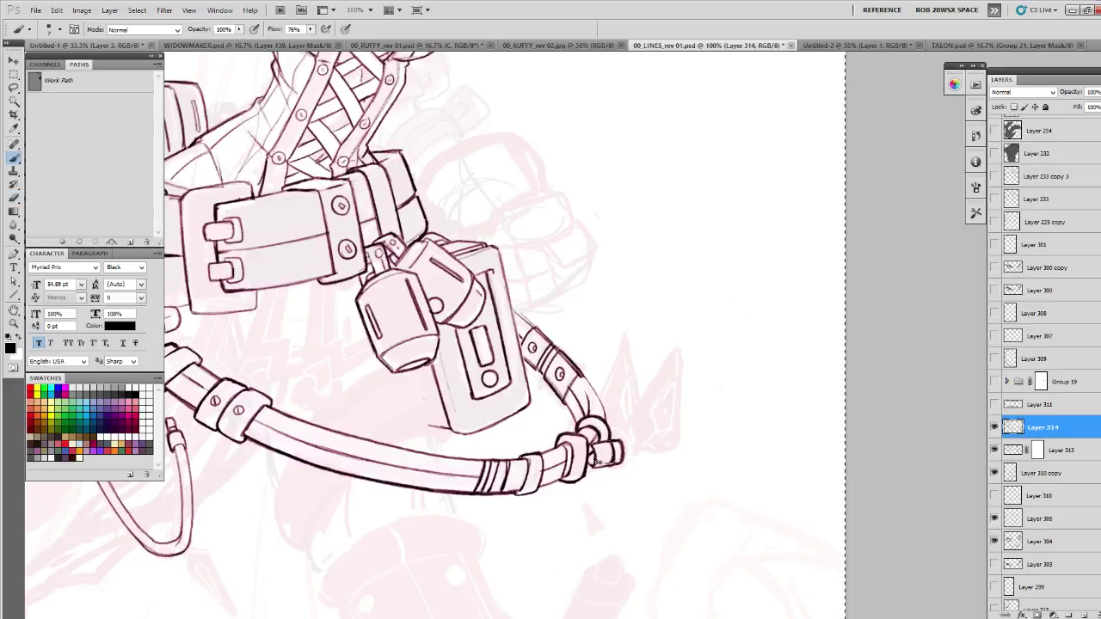
- Clean up the connector's edges and draw a thin rod extending from its end
{"action": "mouse_move", "coordinate": [591, 466]}
{"action": "left_mouse_down"}
{"action": "mouse_move", "coordinate": [593, 447]}
{"action": "mouse_move", "coordinate": [580, 464]}
{"action": "mouse_move", "coordinate": [637, 451]}
{"action": "mouse_move", "coordinate": [600, 456]}
{"action": "left_mouse_up"}
{"action": "key", "text": "e"}
{"action": "key", "text": "b"}
{"action": "key", "text": "ctrl+z"}
{"action": "key", "text": "e"}
{"action": "key", "text": "b"}
{"action": "key", "text": "e"}
{"action": "key", "text": "b"}
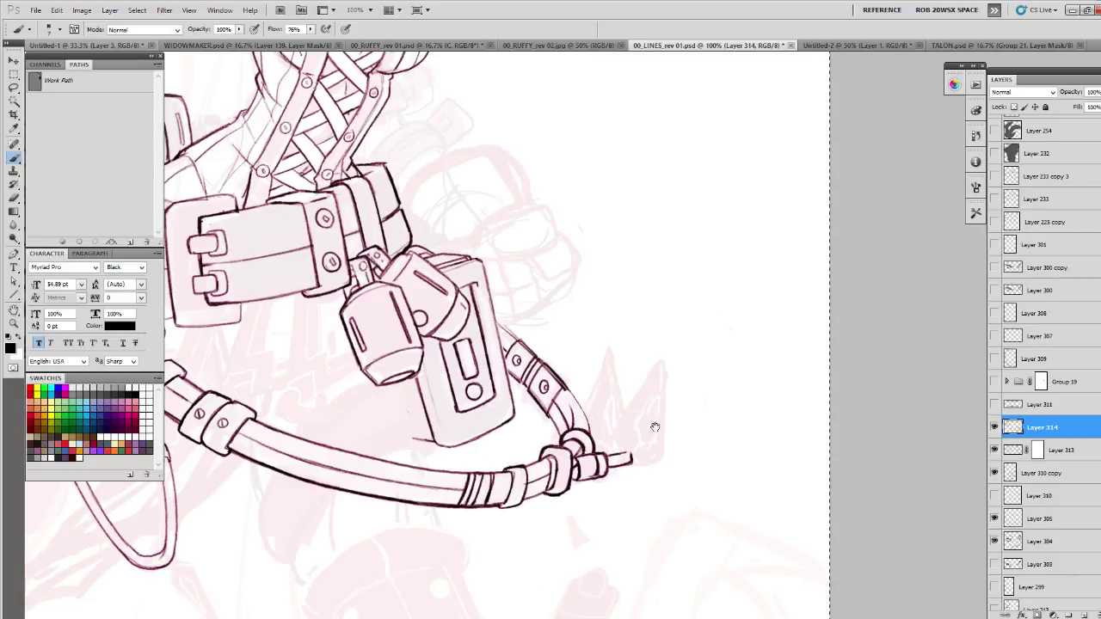
- Ink the outline of a pointed blade at the rod's end, with a round joint at its base
{"action": "left_click_drag", "start_coordinate": [614, 437], "coordinate": [584, 451]}
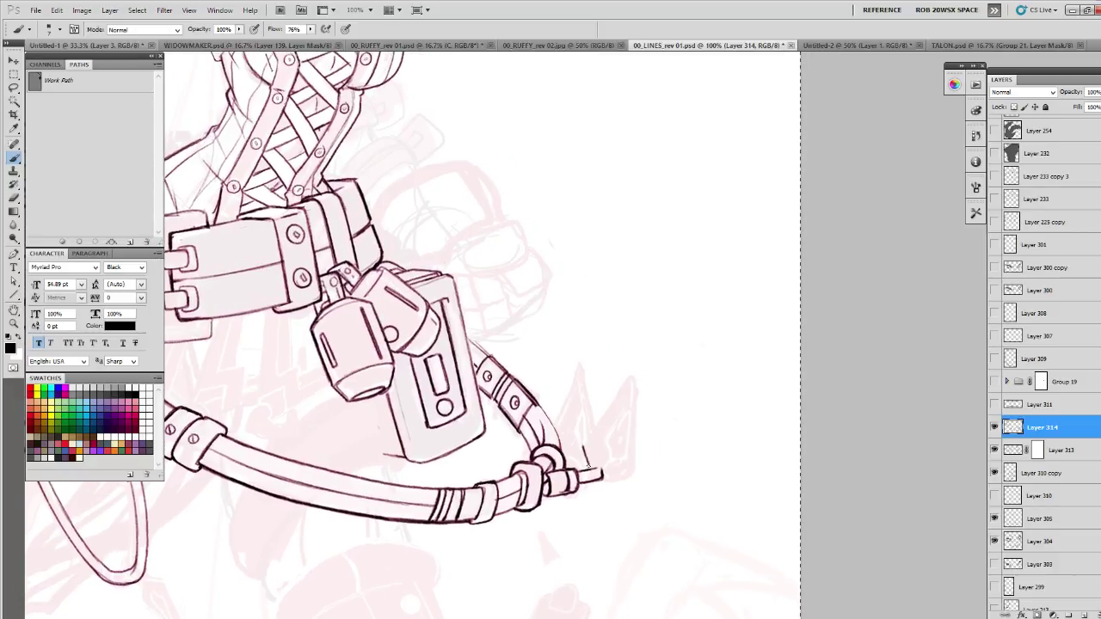
{"action": "mouse_move", "coordinate": [633, 374]}
{"action": "left_mouse_down"}
{"action": "mouse_move", "coordinate": [585, 437]}
{"action": "mouse_move", "coordinate": [616, 395]}
{"action": "left_mouse_up"}
{"action": "mouse_move", "coordinate": [632, 376]}
{"action": "left_mouse_down"}
{"action": "mouse_move", "coordinate": [638, 463]}
{"action": "mouse_move", "coordinate": [635, 427]}
{"action": "mouse_move", "coordinate": [636, 461]}
{"action": "mouse_move", "coordinate": [627, 450]}
{"action": "mouse_move", "coordinate": [636, 472]}
{"action": "mouse_move", "coordinate": [600, 486]}
{"action": "mouse_move", "coordinate": [633, 474]}
{"action": "mouse_move", "coordinate": [611, 479]}
{"action": "mouse_move", "coordinate": [616, 453]}
{"action": "mouse_move", "coordinate": [611, 472]}
{"action": "mouse_move", "coordinate": [596, 444]}
{"action": "mouse_move", "coordinate": [605, 479]}
{"action": "left_mouse_up"}
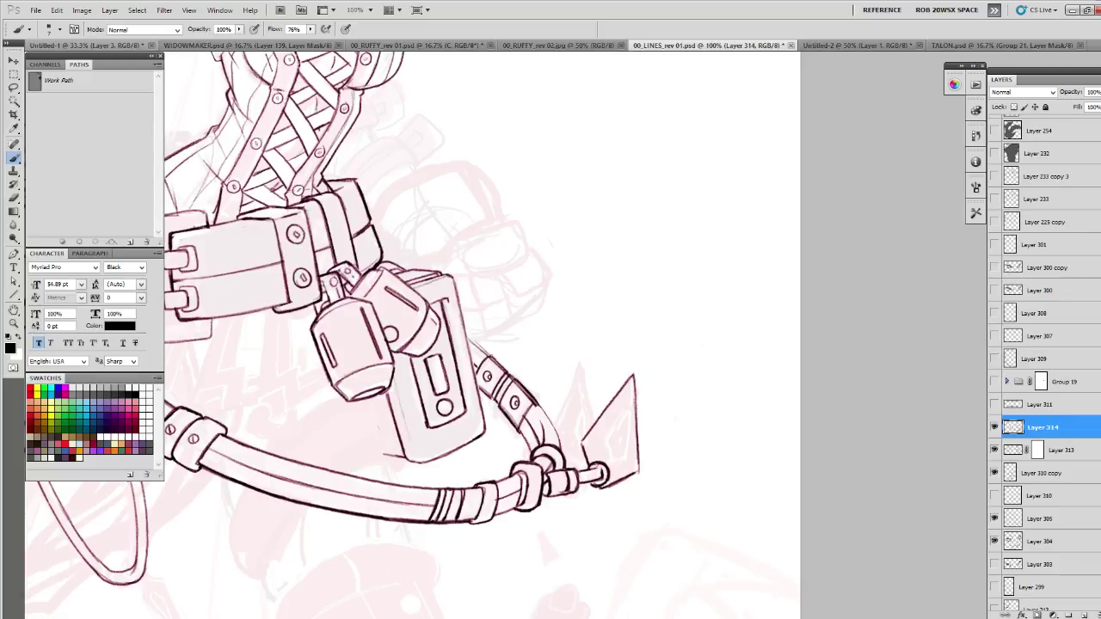
- Draw an angular cutout inside the blade and sharpen the blade's tip and outer edge
{"action": "mouse_move", "coordinate": [625, 411]}
{"action": "left_mouse_down"}
{"action": "mouse_move", "coordinate": [609, 437]}
{"action": "mouse_move", "coordinate": [612, 454]}
{"action": "mouse_move", "coordinate": [629, 448]}
{"action": "left_mouse_up"}
{"action": "mouse_move", "coordinate": [607, 435]}
{"action": "left_mouse_down"}
{"action": "mouse_move", "coordinate": [615, 459]}
{"action": "mouse_move", "coordinate": [632, 445]}
{"action": "left_mouse_up"}
{"action": "left_click_drag", "start_coordinate": [633, 371], "coordinate": [639, 471]}
{"action": "key", "text": "e"}
{"action": "mouse_move", "coordinate": [630, 415]}
{"action": "left_mouse_down"}
{"action": "mouse_move", "coordinate": [631, 447]}
{"action": "mouse_move", "coordinate": [614, 455]}
{"action": "mouse_move", "coordinate": [626, 449]}
{"action": "mouse_move", "coordinate": [617, 438]}
{"action": "mouse_move", "coordinate": [581, 456]}
{"action": "mouse_move", "coordinate": [631, 377]}
{"action": "left_mouse_up"}
{"action": "key", "text": "b"}
{"action": "key", "text": "e"}
{"action": "key", "text": "b"}
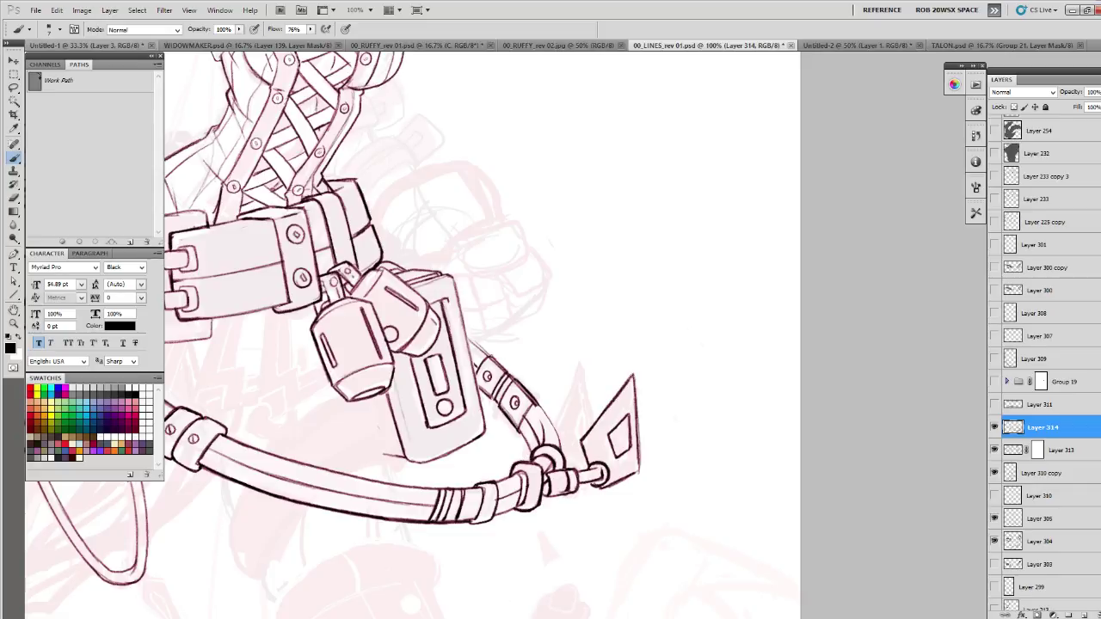
- Redraw the blade's inner base edge and round joint, and add bevel lines around the cutout
{"action": "left_click_drag", "start_coordinate": [602, 419], "coordinate": [598, 434]}
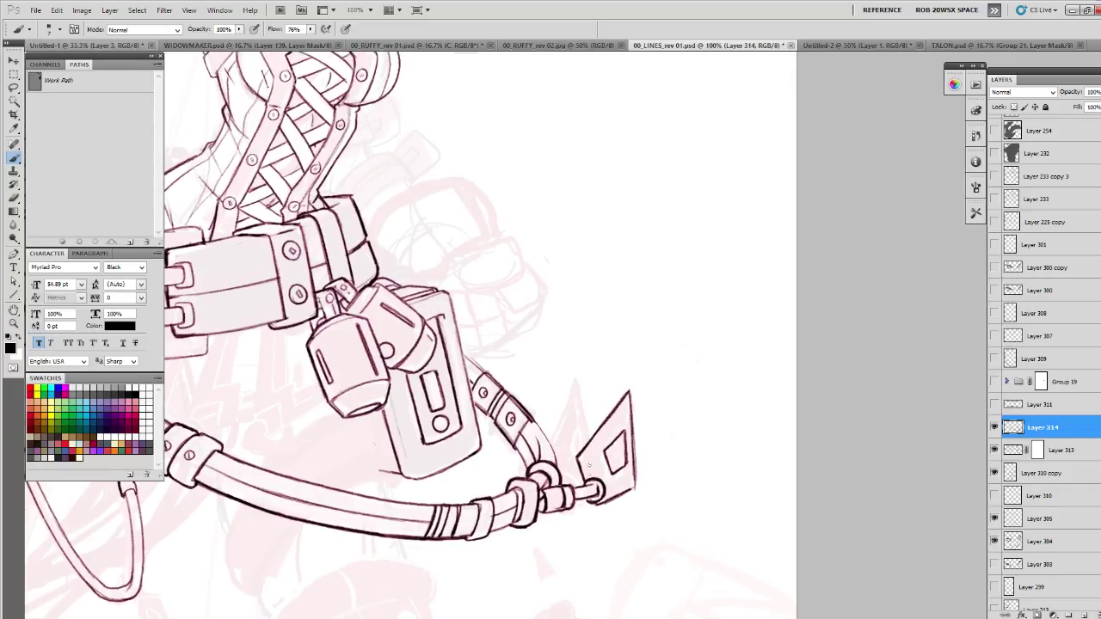
{"action": "key", "text": "e"}
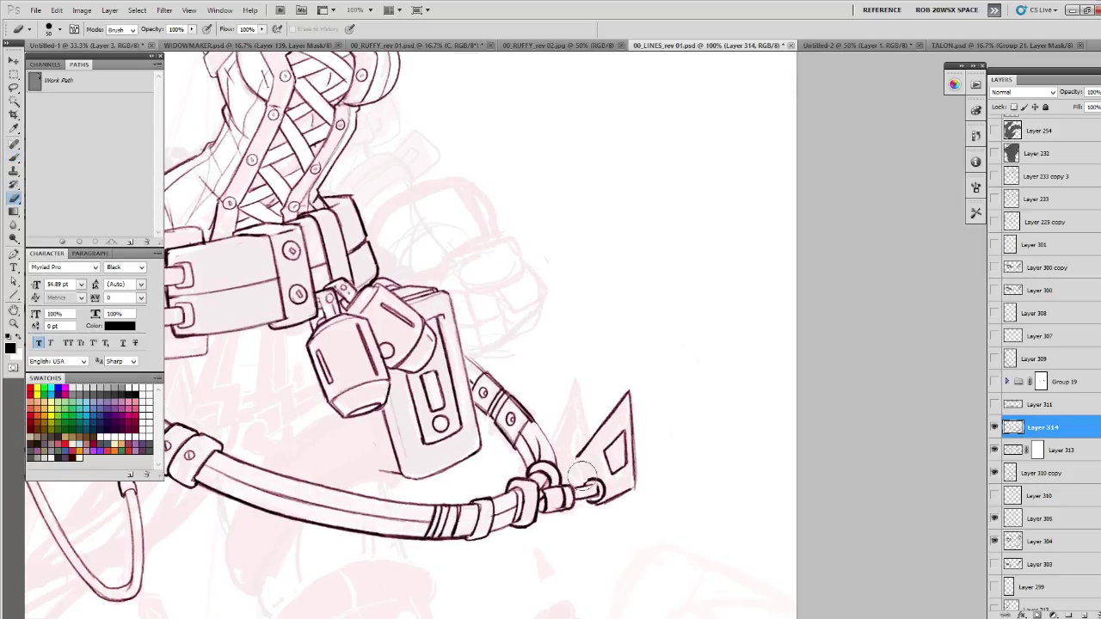
{"action": "key", "text": "b"}
{"action": "left_click_drag", "start_coordinate": [578, 456], "coordinate": [588, 489]}
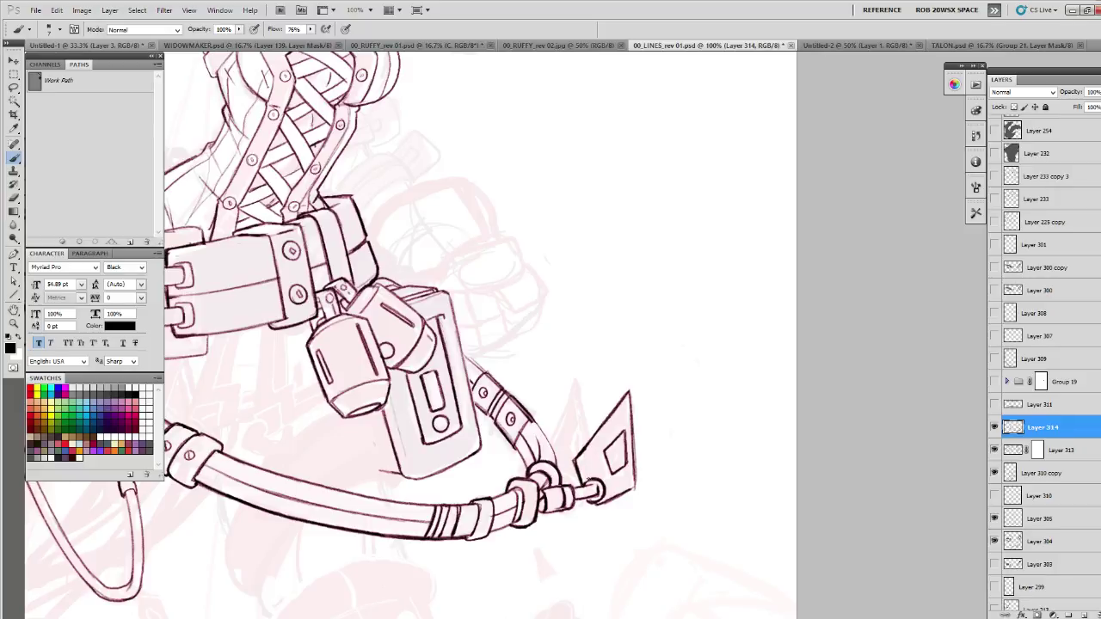
{"action": "key", "text": "e"}
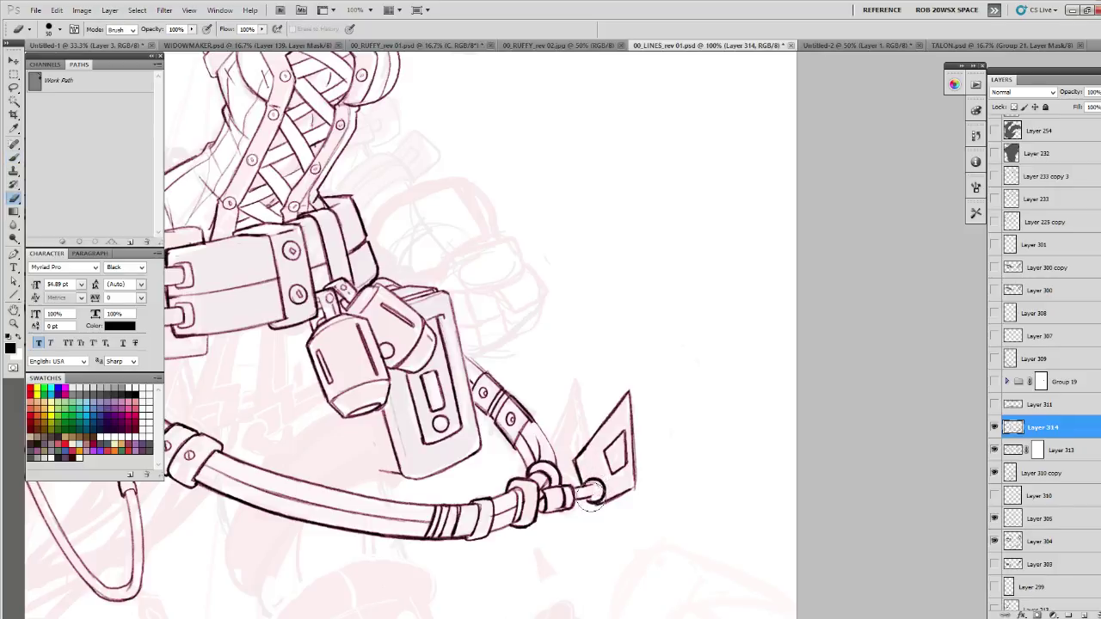
{"action": "key", "text": "b"}
{"action": "left_click_drag", "start_coordinate": [588, 501], "coordinate": [606, 490]}
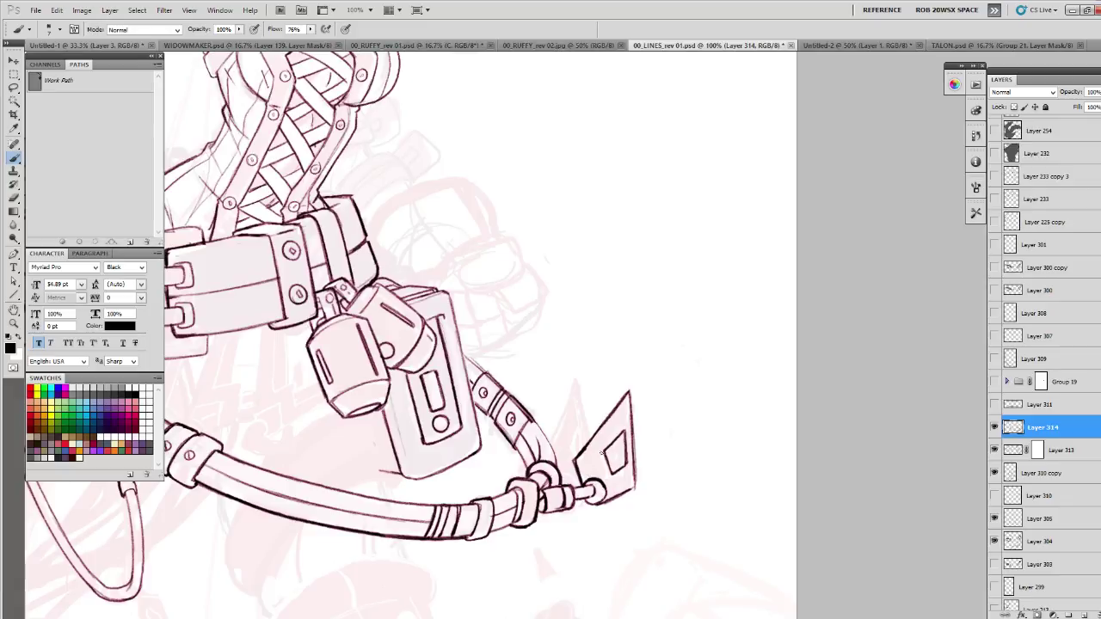
{"action": "mouse_move", "coordinate": [643, 423]}
{"action": "left_mouse_down"}
{"action": "mouse_move", "coordinate": [673, 436]}
{"action": "mouse_move", "coordinate": [656, 433]}
{"action": "left_mouse_up"}
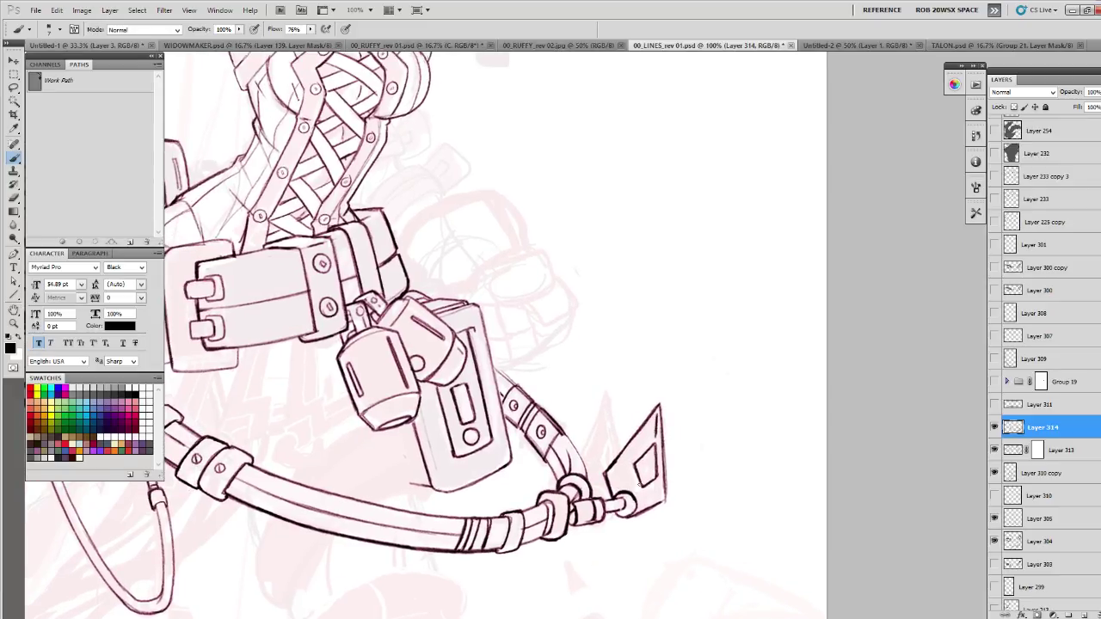
{"action": "mouse_move", "coordinate": [610, 471]}
{"action": "left_mouse_down"}
{"action": "mouse_move", "coordinate": [641, 465]}
{"action": "mouse_move", "coordinate": [643, 497]}
{"action": "left_mouse_up"}
{"action": "left_click_drag", "start_coordinate": [659, 440], "coordinate": [618, 438]}
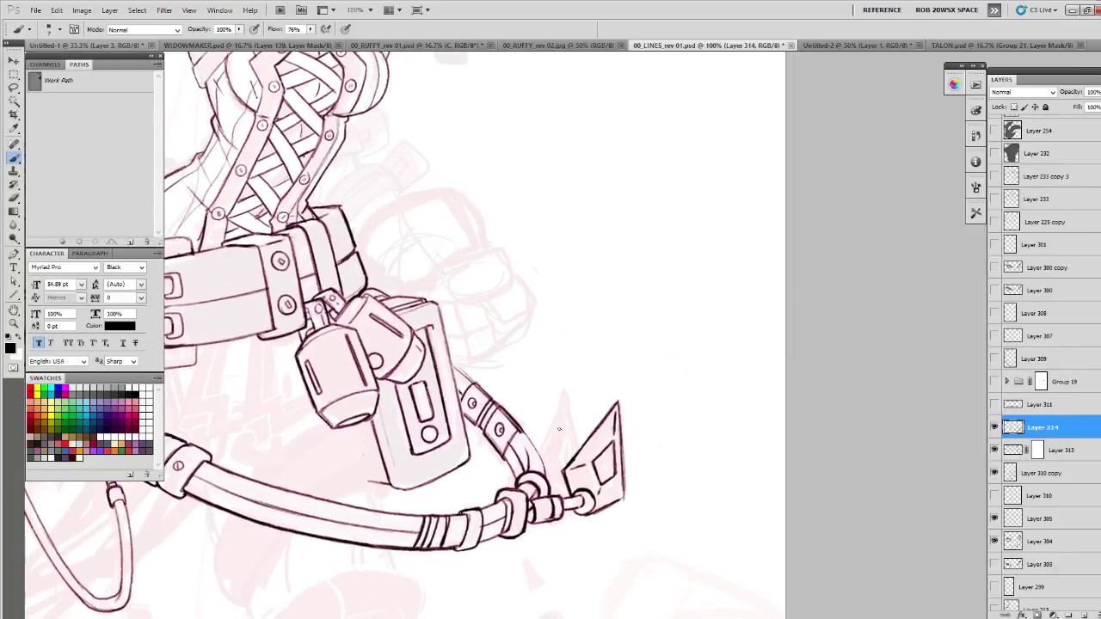
- Try to ink a second pointed blade behind the first one
{"action": "left_click_drag", "start_coordinate": [559, 402], "coordinate": [557, 412]}
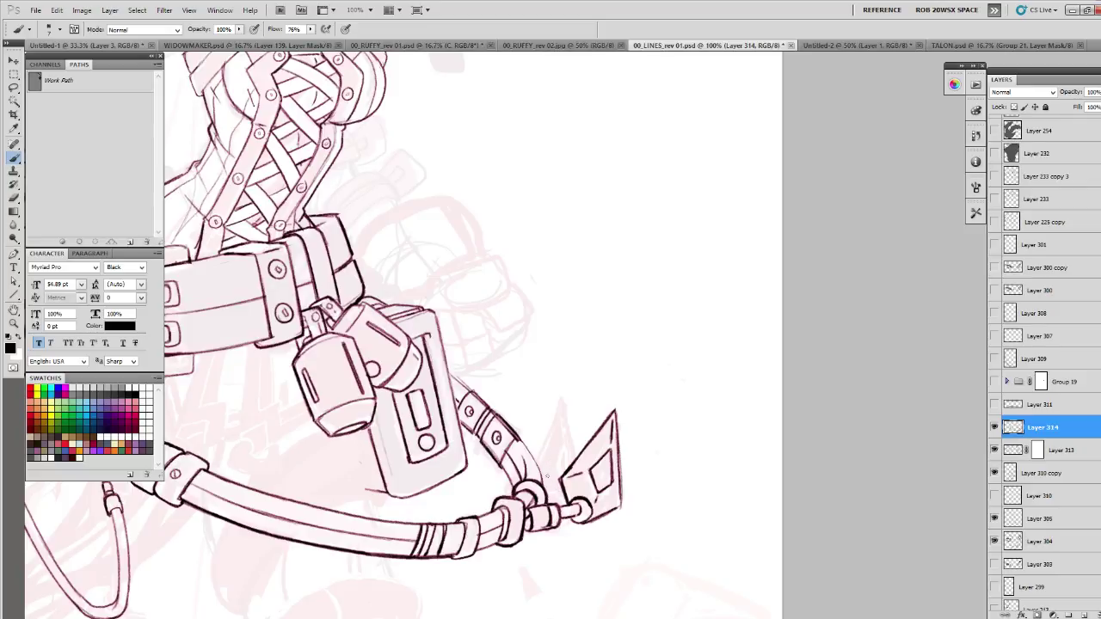
{"action": "mouse_move", "coordinate": [563, 504]}
{"action": "left_mouse_down"}
{"action": "mouse_move", "coordinate": [550, 430]}
{"action": "mouse_move", "coordinate": [577, 394]}
{"action": "mouse_move", "coordinate": [597, 427]}
{"action": "left_mouse_up"}
{"action": "left_click_drag", "start_coordinate": [581, 387], "coordinate": [548, 469]}
{"action": "left_click_drag", "start_coordinate": [564, 428], "coordinate": [549, 469]}
{"action": "key", "text": "e"}
{"action": "mouse_move", "coordinate": [579, 388]}
{"action": "left_mouse_down"}
{"action": "mouse_move", "coordinate": [551, 471]}
{"action": "mouse_move", "coordinate": [580, 394]}
{"action": "mouse_move", "coordinate": [597, 419]}
{"action": "mouse_move", "coordinate": [581, 454]}
{"action": "mouse_move", "coordinate": [583, 423]}
{"action": "left_mouse_up"}
{"action": "key", "text": "b"}
{"action": "key", "text": "e"}
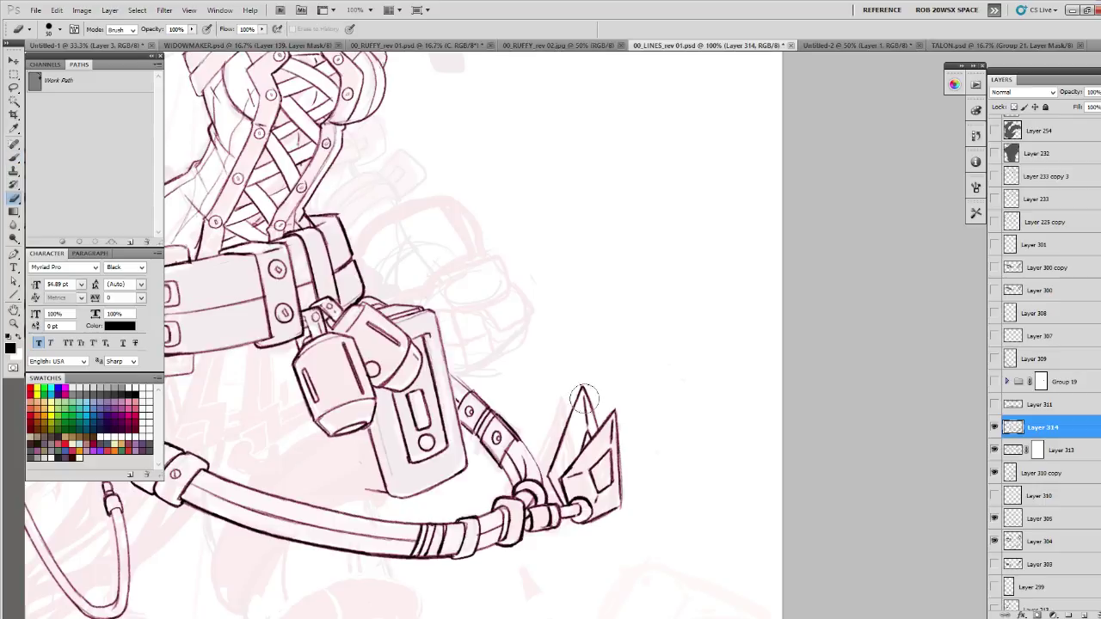
{"action": "key", "text": "b"}
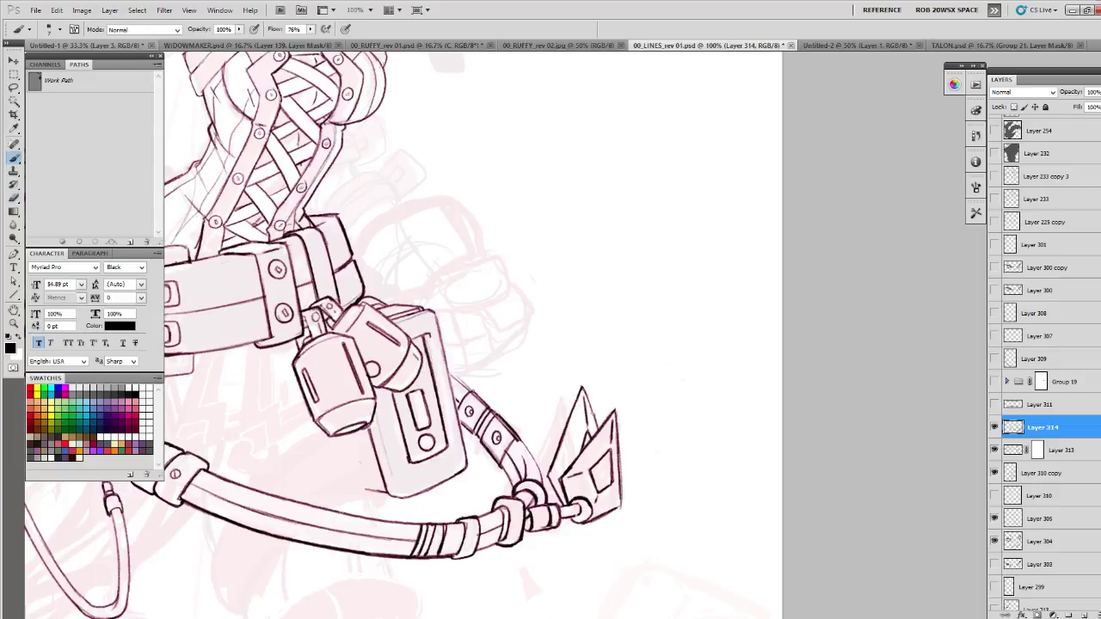
{"action": "mouse_move", "coordinate": [592, 399]}
{"action": "left_mouse_down"}
{"action": "mouse_move", "coordinate": [601, 348]}
{"action": "mouse_move", "coordinate": [707, 408]}
{"action": "left_mouse_up"}
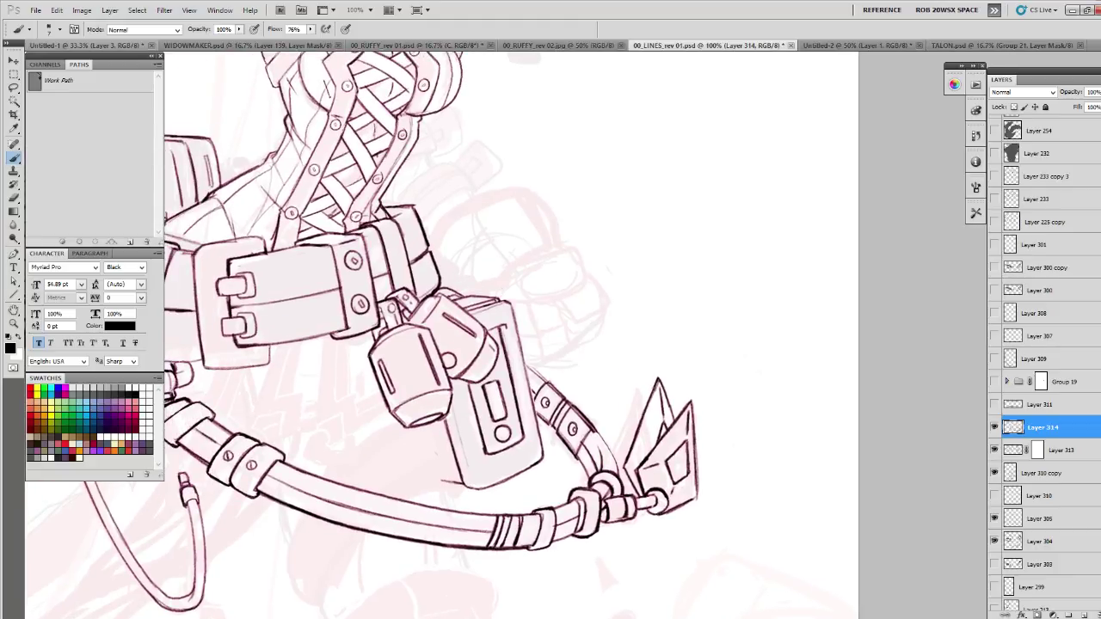
- Remove the second blade and redraw the remaining blade's long slanted edge up to its tip
{"action": "key", "text": "z"}
{"action": "left_click", "coordinate": [645, 440], "text": "alt"}
{"action": "left_click", "coordinate": [644, 437], "text": "alt"}
{"action": "left_click", "coordinate": [650, 447]}
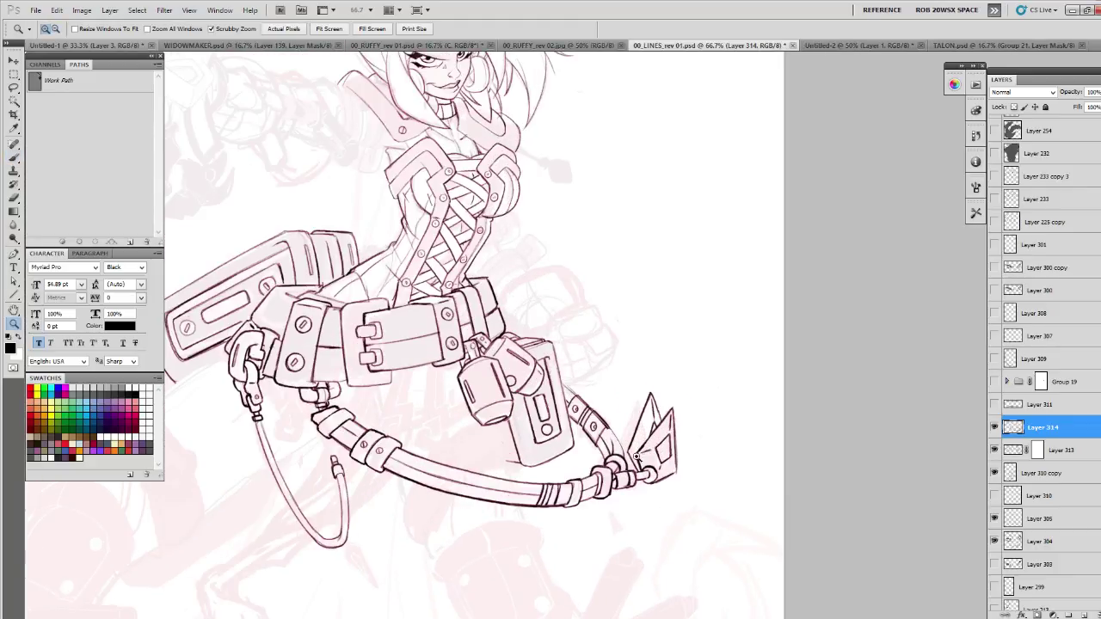
{"action": "left_click", "coordinate": [642, 450]}
{"action": "key", "text": "b"}
{"action": "mouse_move", "coordinate": [635, 407]}
{"action": "left_mouse_down"}
{"action": "mouse_move", "coordinate": [658, 371]}
{"action": "mouse_move", "coordinate": [667, 383]}
{"action": "mouse_move", "coordinate": [653, 421]}
{"action": "mouse_move", "coordinate": [672, 406]}
{"action": "mouse_move", "coordinate": [636, 471]}
{"action": "left_mouse_up"}
{"action": "key", "text": "b"}
{"action": "key", "text": "e"}
{"action": "key", "text": "b"}
{"action": "mouse_move", "coordinate": [687, 388]}
{"action": "left_mouse_down"}
{"action": "mouse_move", "coordinate": [628, 457]}
{"action": "mouse_move", "coordinate": [635, 470]}
{"action": "mouse_move", "coordinate": [652, 429]}
{"action": "mouse_move", "coordinate": [633, 472]}
{"action": "left_mouse_up"}
- Ink the round joint at the blade's base in black and clean up the lines around it
{"action": "key", "text": "x"}
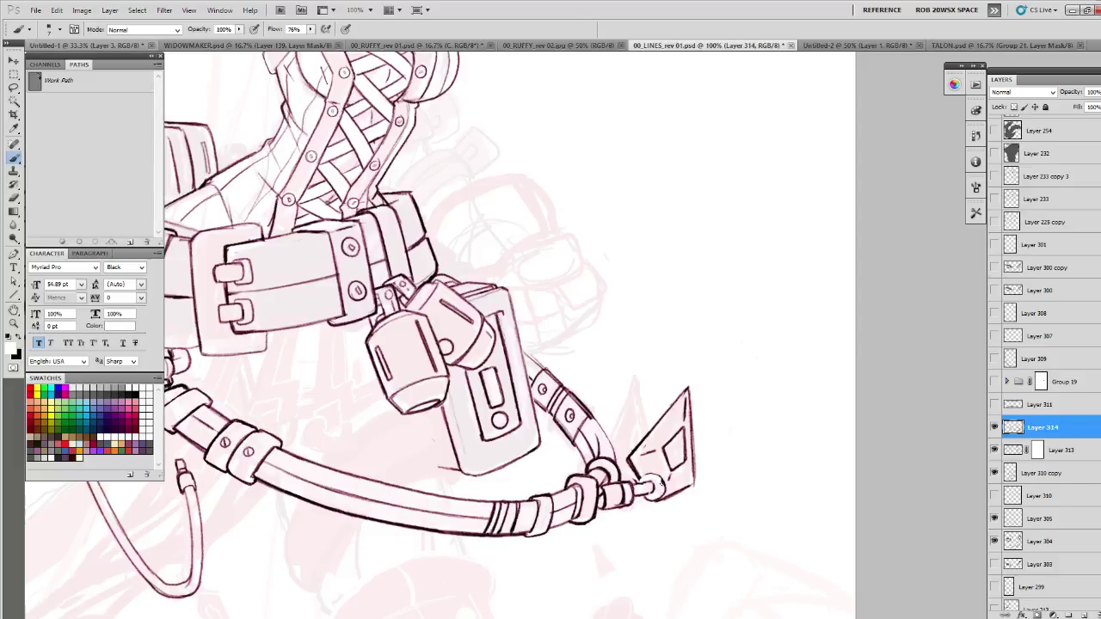
{"action": "key", "text": "x"}
{"action": "mouse_move", "coordinate": [664, 481]}
{"action": "left_mouse_down"}
{"action": "mouse_move", "coordinate": [643, 502]}
{"action": "mouse_move", "coordinate": [653, 506]}
{"action": "mouse_move", "coordinate": [665, 479]}
{"action": "mouse_move", "coordinate": [628, 471]}
{"action": "mouse_move", "coordinate": [626, 487]}
{"action": "mouse_move", "coordinate": [651, 501]}
{"action": "mouse_move", "coordinate": [665, 493]}
{"action": "mouse_move", "coordinate": [659, 473]}
{"action": "mouse_move", "coordinate": [646, 478]}
{"action": "mouse_move", "coordinate": [657, 505]}
{"action": "mouse_move", "coordinate": [665, 478]}
{"action": "mouse_move", "coordinate": [630, 459]}
{"action": "mouse_move", "coordinate": [640, 471]}
{"action": "left_mouse_up"}
{"action": "key", "text": "e"}
{"action": "key", "text": "b"}
{"action": "key", "text": "e"}
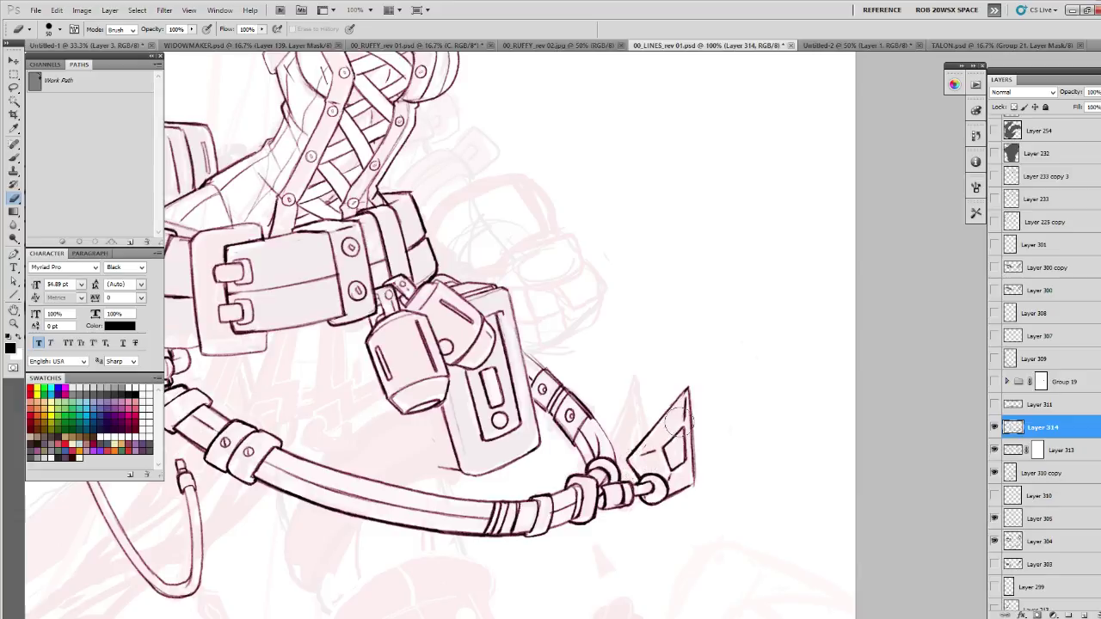
{"action": "key", "text": "b"}
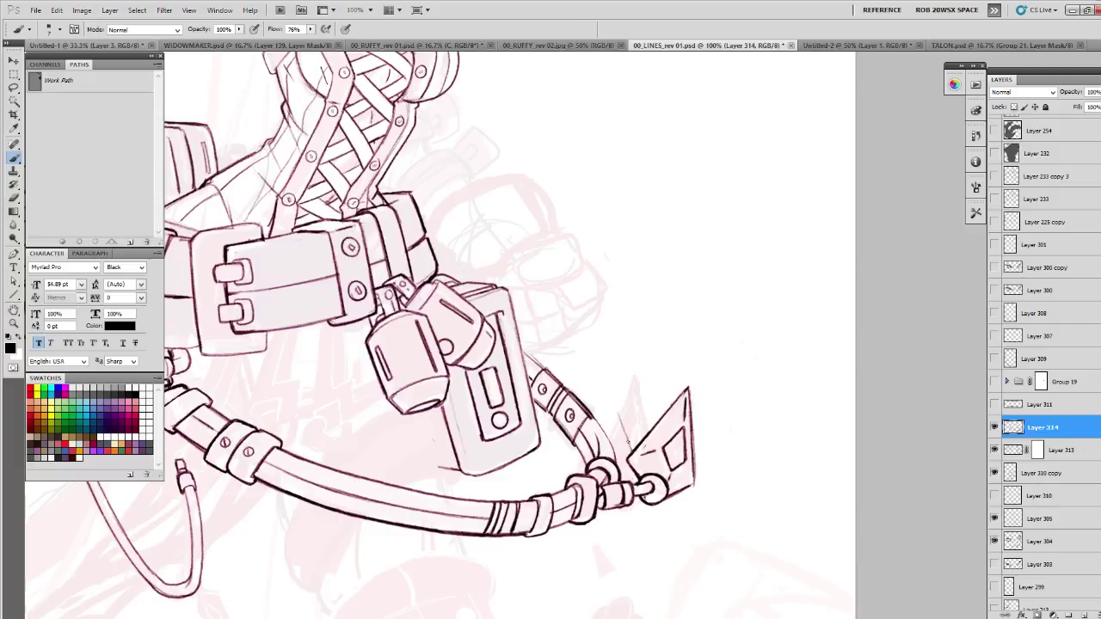
- Try to ink a second pointed blade on the inner side of the first one
{"action": "left_click_drag", "start_coordinate": [729, 480], "coordinate": [696, 482]}
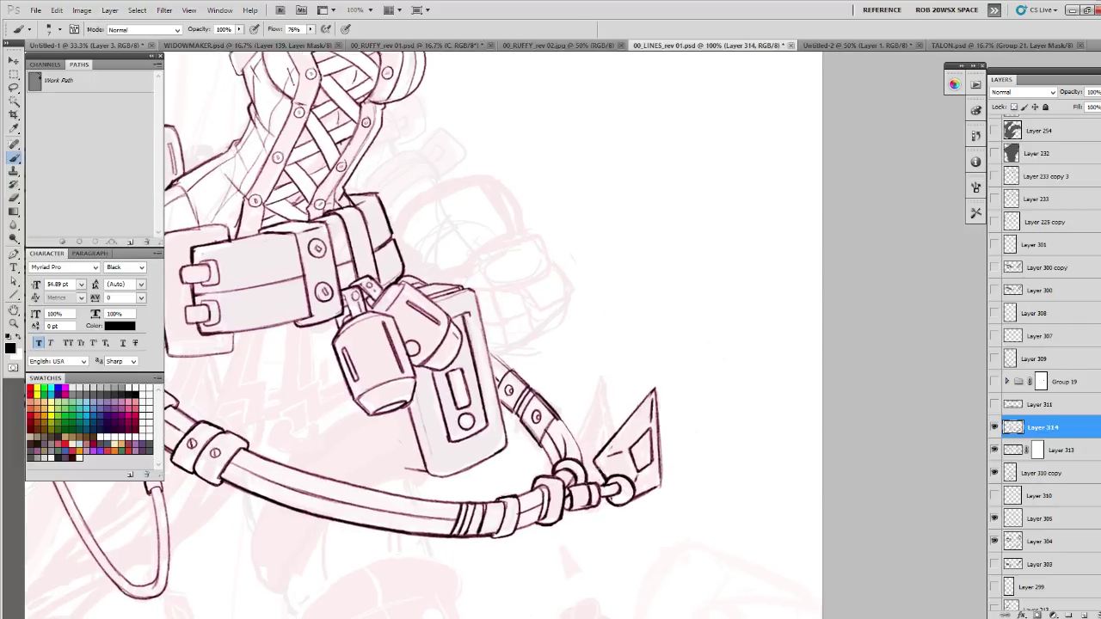
{"action": "key", "text": "e"}
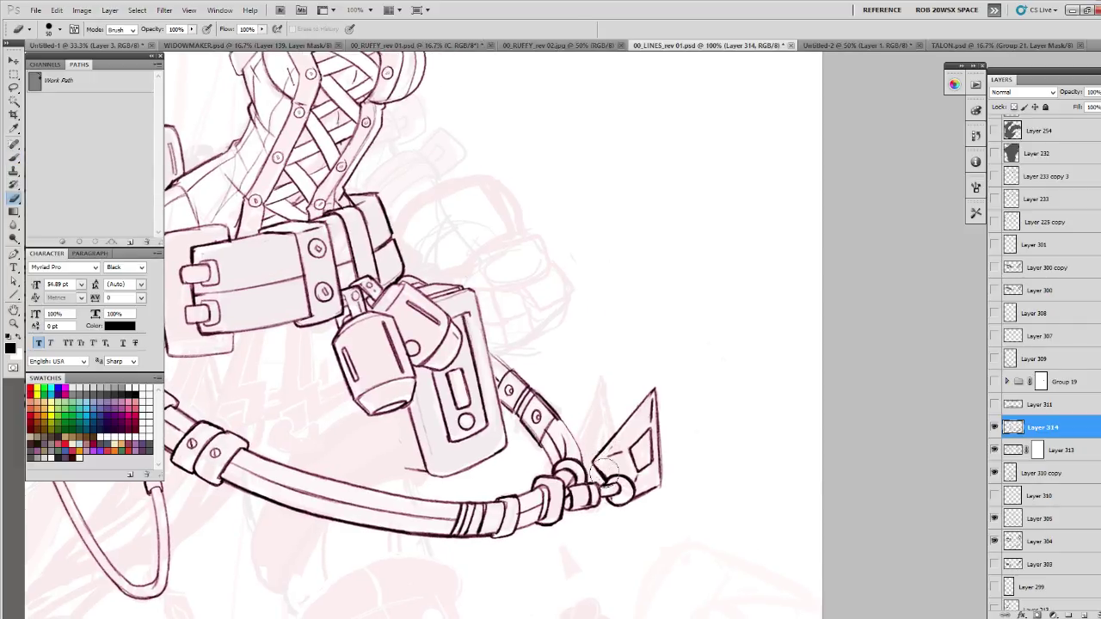
{"action": "key", "text": "b"}
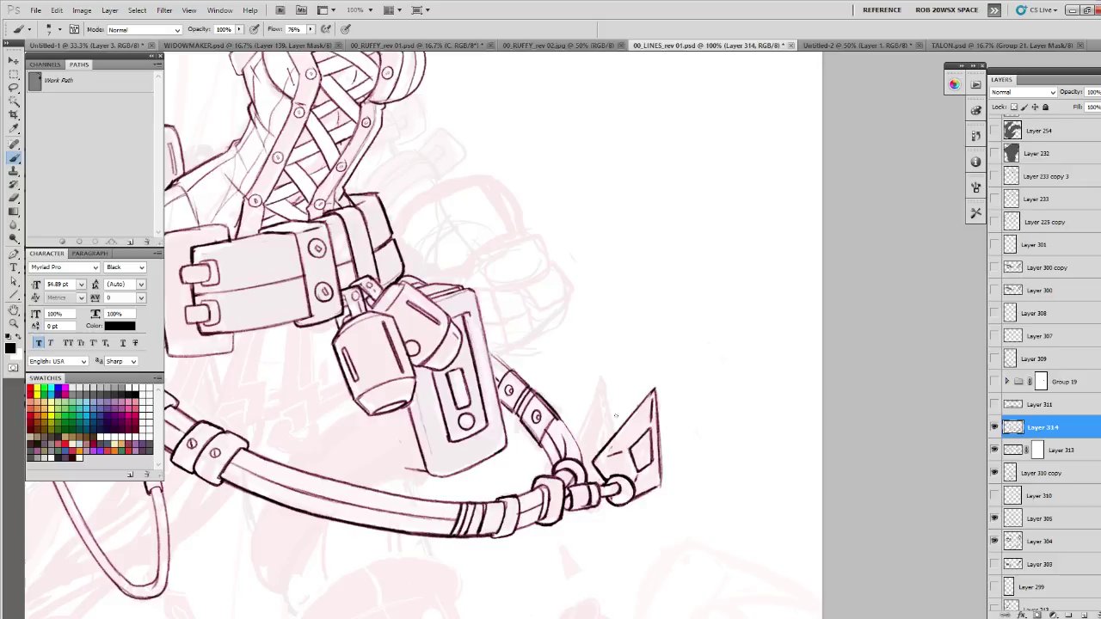
{"action": "mouse_move", "coordinate": [595, 428]}
{"action": "left_mouse_down"}
{"action": "mouse_move", "coordinate": [608, 359]}
{"action": "mouse_move", "coordinate": [631, 411]}
{"action": "mouse_move", "coordinate": [611, 356]}
{"action": "mouse_move", "coordinate": [583, 446]}
{"action": "mouse_move", "coordinate": [610, 360]}
{"action": "mouse_move", "coordinate": [629, 407]}
{"action": "mouse_move", "coordinate": [595, 428]}
{"action": "mouse_move", "coordinate": [597, 440]}
{"action": "mouse_move", "coordinate": [608, 374]}
{"action": "mouse_move", "coordinate": [597, 448]}
{"action": "left_mouse_up"}
{"action": "key", "text": "e"}
{"action": "key", "text": "b"}
{"action": "left_click_drag", "start_coordinate": [608, 365], "coordinate": [588, 446]}
{"action": "left_click_drag", "start_coordinate": [599, 391], "coordinate": [594, 413]}
{"action": "mouse_move", "coordinate": [609, 362]}
{"action": "left_mouse_down"}
{"action": "mouse_move", "coordinate": [593, 443]}
{"action": "mouse_move", "coordinate": [604, 408]}
{"action": "mouse_move", "coordinate": [614, 437]}
{"action": "mouse_move", "coordinate": [590, 452]}
{"action": "mouse_move", "coordinate": [598, 435]}
{"action": "mouse_move", "coordinate": [593, 456]}
{"action": "left_mouse_up"}
{"action": "key", "text": "e"}
{"action": "mouse_move", "coordinate": [626, 395]}
{"action": "left_mouse_down"}
{"action": "mouse_move", "coordinate": [605, 375]}
{"action": "mouse_move", "coordinate": [600, 426]}
{"action": "mouse_move", "coordinate": [625, 402]}
{"action": "mouse_move", "coordinate": [643, 403]}
{"action": "left_mouse_up"}
{"action": "key", "text": "b"}
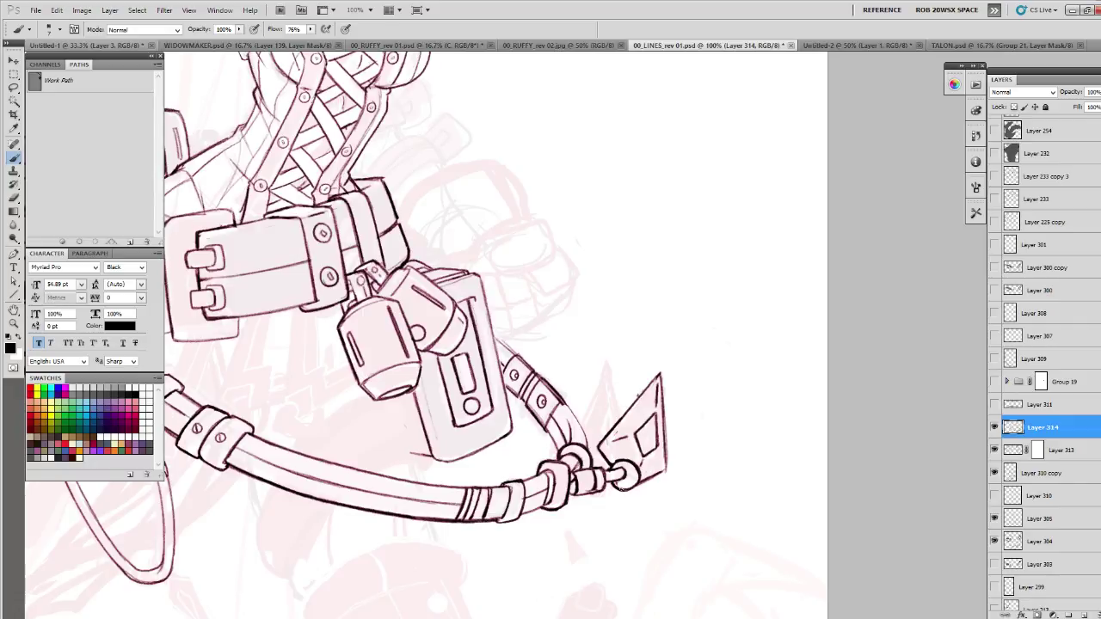
- Try to sketch a curved blade outline on the outer side of the existing blade
{"action": "key", "text": "e"}
{"action": "mouse_move", "coordinate": [600, 448]}
{"action": "left_mouse_down"}
{"action": "mouse_move", "coordinate": [607, 467]}
{"action": "mouse_move", "coordinate": [593, 449]}
{"action": "mouse_move", "coordinate": [610, 429]}
{"action": "left_mouse_up"}
{"action": "key", "text": "b"}
{"action": "mouse_move", "coordinate": [669, 428]}
{"action": "left_mouse_down"}
{"action": "mouse_move", "coordinate": [708, 410]}
{"action": "mouse_move", "coordinate": [666, 504]}
{"action": "mouse_move", "coordinate": [629, 491]}
{"action": "mouse_move", "coordinate": [666, 506]}
{"action": "mouse_move", "coordinate": [674, 472]}
{"action": "mouse_move", "coordinate": [648, 465]}
{"action": "left_mouse_up"}
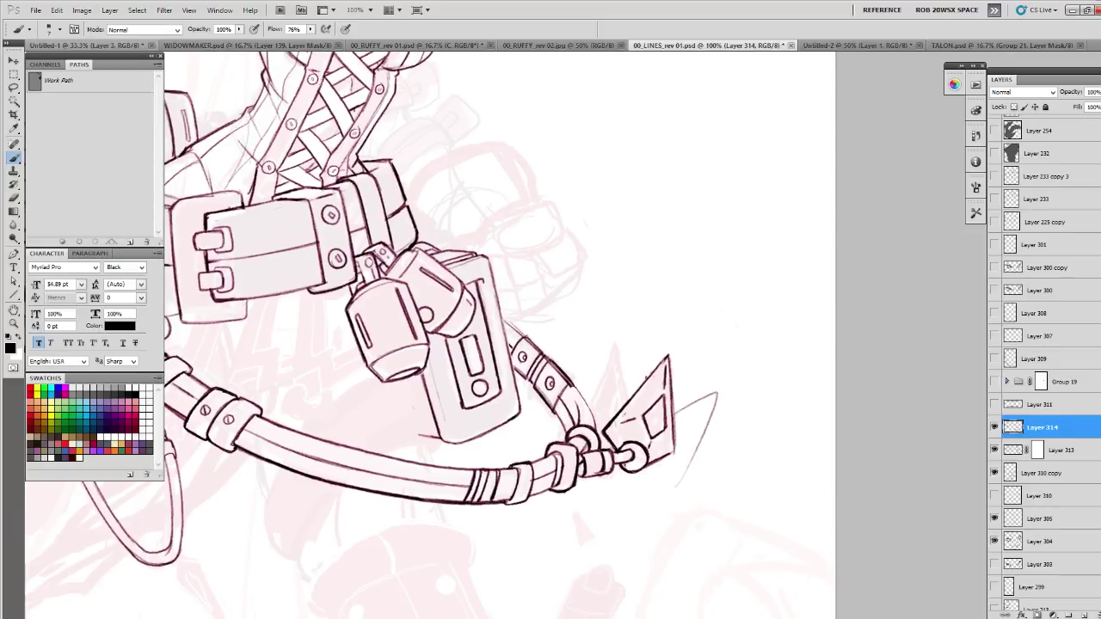
{"action": "key", "text": "e"}
{"action": "mouse_move", "coordinate": [681, 464]}
{"action": "left_mouse_down"}
{"action": "mouse_move", "coordinate": [720, 393]}
{"action": "mouse_move", "coordinate": [695, 398]}
{"action": "left_mouse_up"}
{"action": "key", "text": "b"}
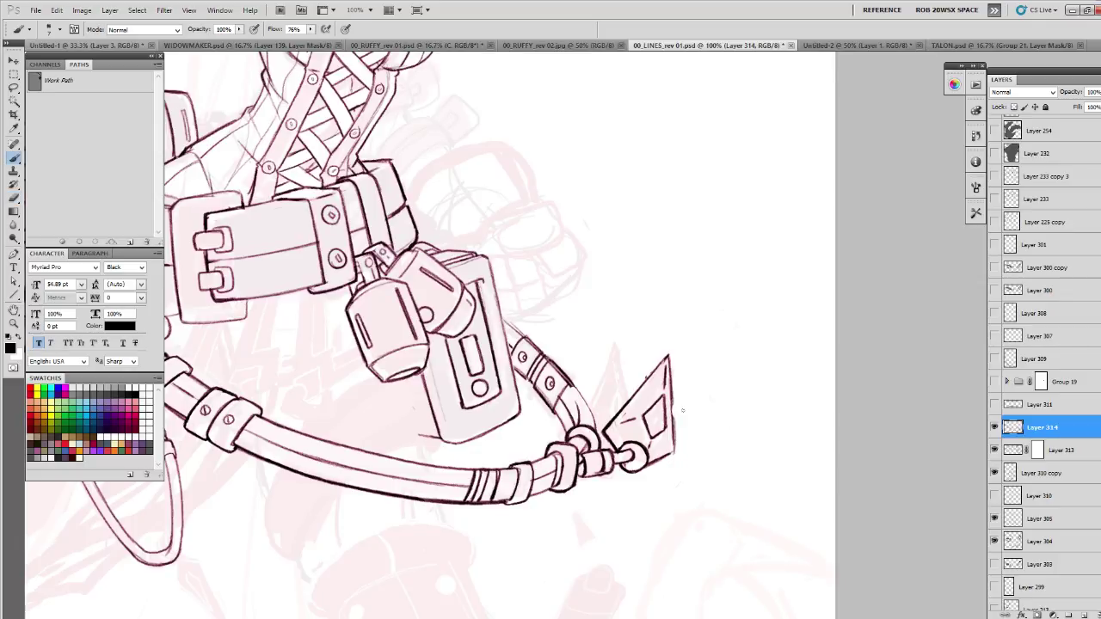
- Reinforce the blade's outer vertical edge and undo the stray stroke along its slanted edge
{"action": "left_click_drag", "start_coordinate": [671, 388], "coordinate": [674, 431]}
{"action": "mouse_move", "coordinate": [616, 411]}
{"action": "left_mouse_down"}
{"action": "mouse_move", "coordinate": [620, 339]}
{"action": "mouse_move", "coordinate": [647, 370]}
{"action": "left_mouse_up"}
{"action": "key", "text": "ctrl+z"}
- Select the blade with the Lasso, copy it onto a new layer, and rotate the copy counterclockwise
{"action": "key", "text": "l"}
{"action": "mouse_move", "coordinate": [679, 442]}
{"action": "left_mouse_down"}
{"action": "mouse_move", "coordinate": [648, 468]}
{"action": "mouse_move", "coordinate": [652, 450]}
{"action": "mouse_move", "coordinate": [637, 436]}
{"action": "mouse_move", "coordinate": [606, 433]}
{"action": "mouse_move", "coordinate": [669, 340]}
{"action": "mouse_move", "coordinate": [680, 447]}
{"action": "left_mouse_up"}
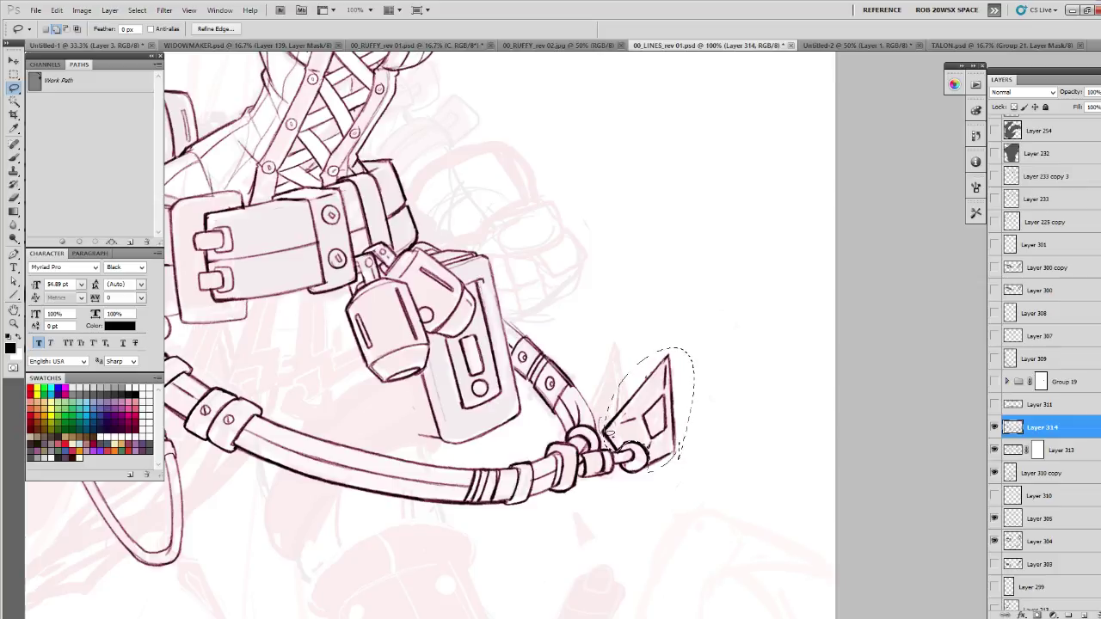
{"action": "key", "text": "ctrl+j"}
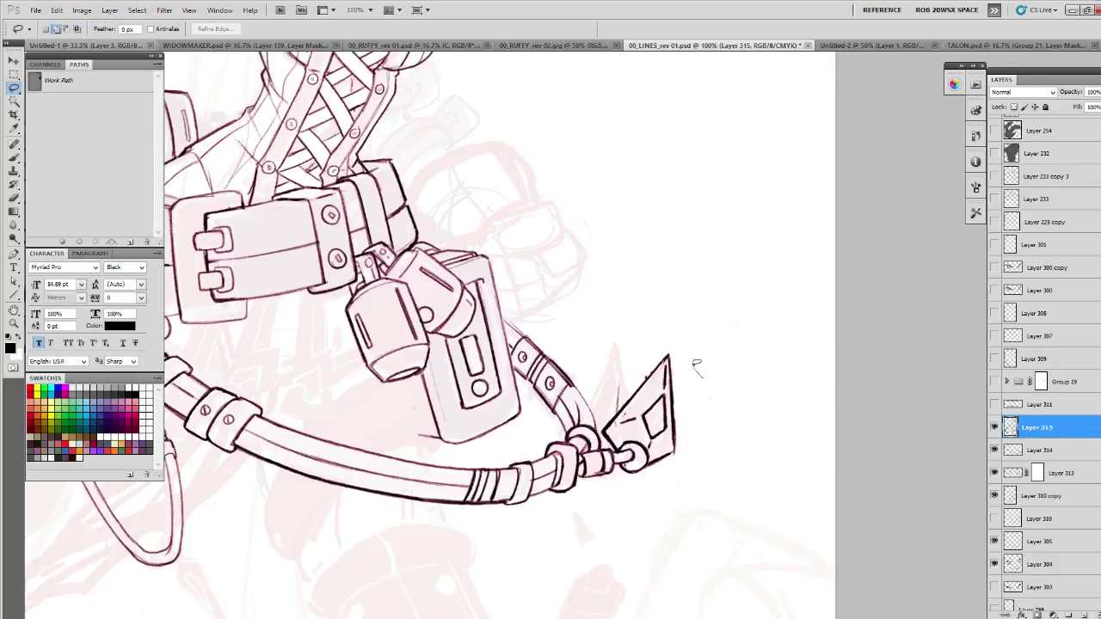
{"action": "key", "text": "ctrl+t"}
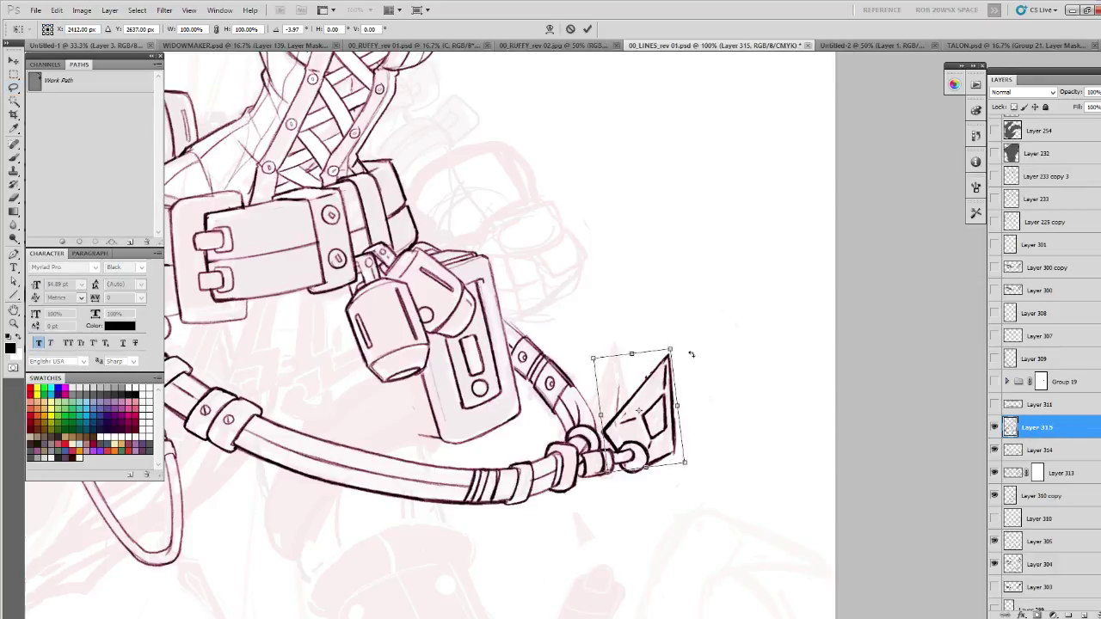
{"action": "left_click_drag", "start_coordinate": [694, 355], "coordinate": [701, 375]}
{"action": "key", "text": "Return"}
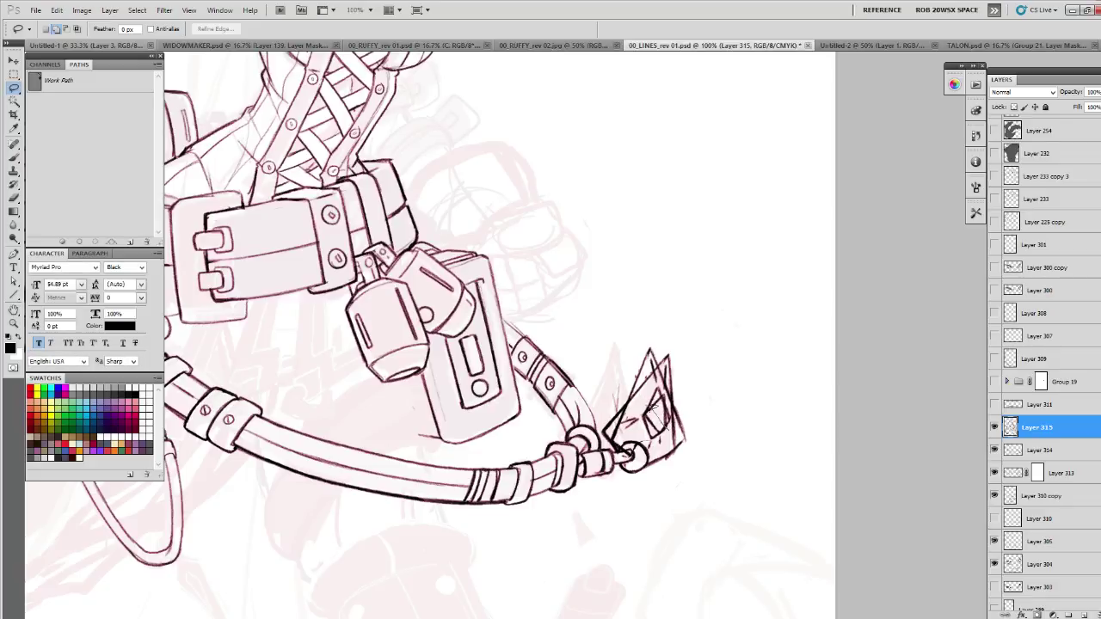
- Move the copied blade to the original's inner side and transform it into a second blade leaning away from it
{"action": "key", "text": "v"}
{"action": "left_click_drag", "start_coordinate": [664, 424], "coordinate": [648, 436]}
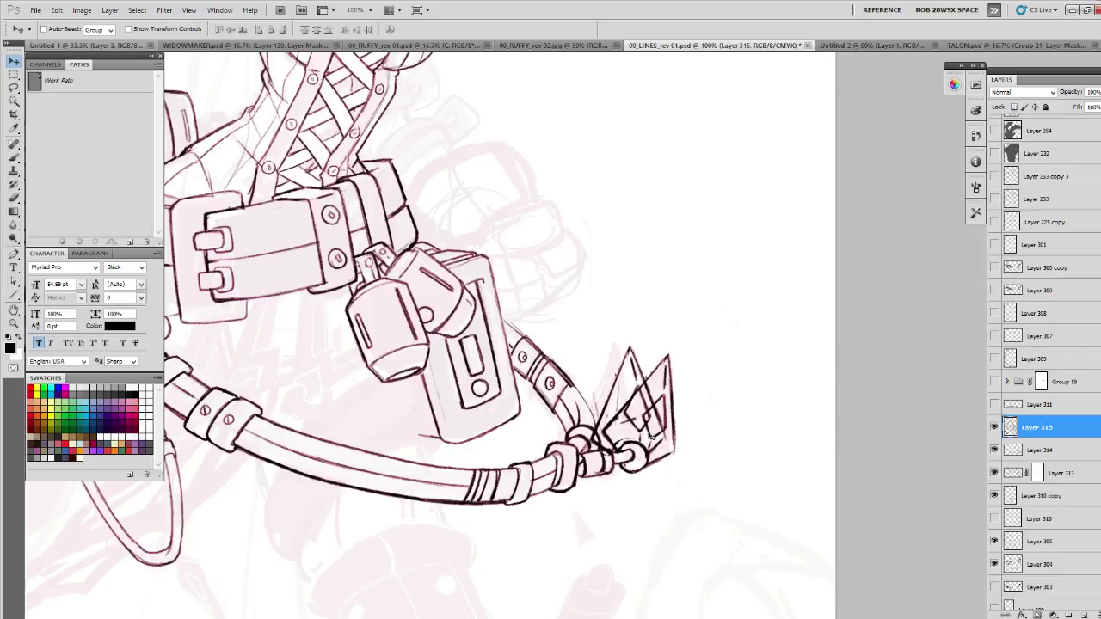
{"action": "key", "text": "ctrl+r"}
{"action": "key", "text": "ctrl+t"}
{"action": "left_click_drag", "start_coordinate": [702, 461], "coordinate": [714, 434]}
{"action": "left_click_drag", "start_coordinate": [645, 428], "coordinate": [640, 428]}
{"action": "left_click_drag", "start_coordinate": [579, 413], "coordinate": [580, 410]}
{"action": "mouse_move", "coordinate": [652, 392]}
{"action": "left_mouse_down"}
{"action": "mouse_move", "coordinate": [638, 426]}
{"action": "mouse_move", "coordinate": [646, 447]}
{"action": "mouse_move", "coordinate": [589, 430]}
{"action": "mouse_move", "coordinate": [594, 451]}
{"action": "mouse_move", "coordinate": [626, 447]}
{"action": "mouse_move", "coordinate": [647, 387]}
{"action": "mouse_move", "coordinate": [596, 418]}
{"action": "left_mouse_up"}
{"action": "key", "text": "Return"}
- Erase the second blade's lines where they overlap the front blade
{"action": "key", "text": "e"}
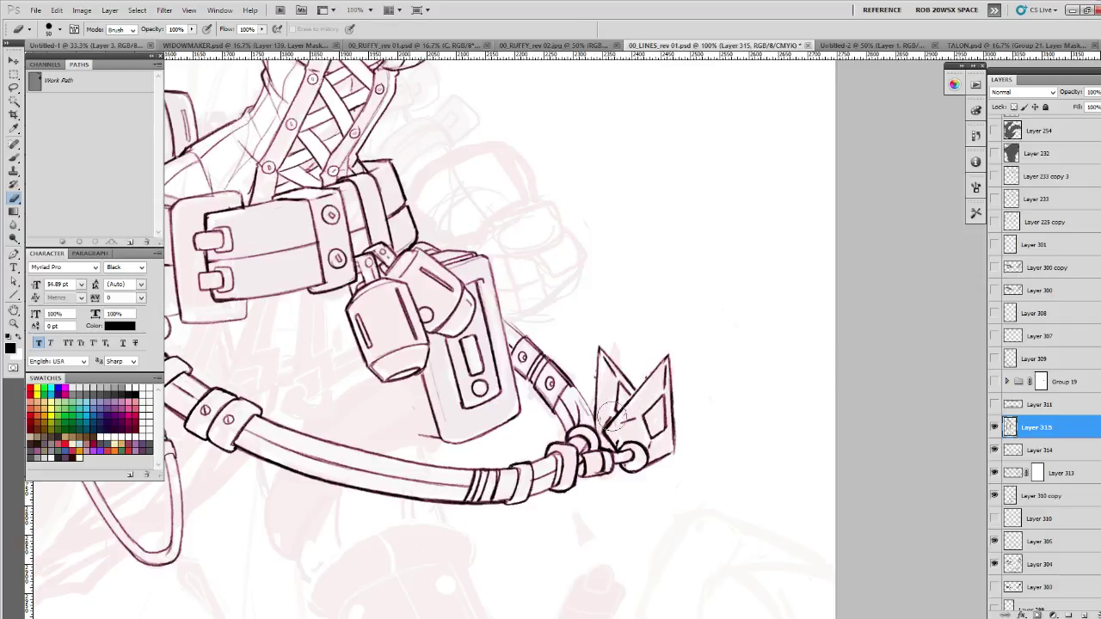
{"action": "key", "text": "z"}
{"action": "left_click", "coordinate": [660, 392], "text": "alt"}
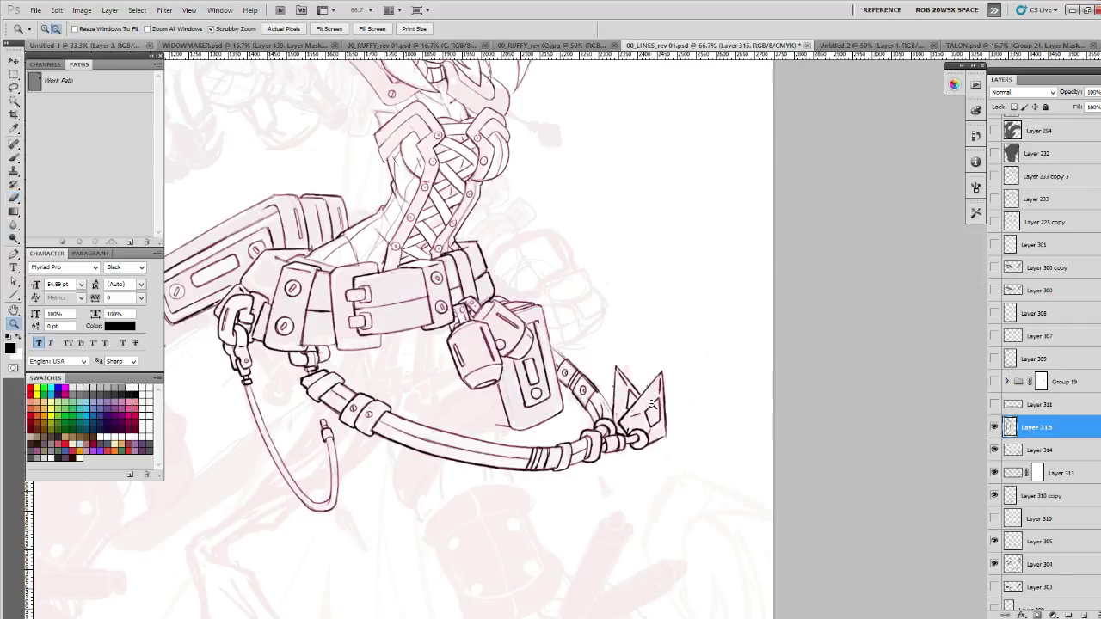
{"action": "left_click", "coordinate": [662, 394], "text": "alt"}
{"action": "left_click", "coordinate": [646, 396]}
{"action": "key", "text": "e"}
{"action": "key", "text": "z"}
{"action": "left_click", "coordinate": [613, 421]}
- Ink the second blade's inner edge down toward the hose connector
{"action": "key", "text": "b"}
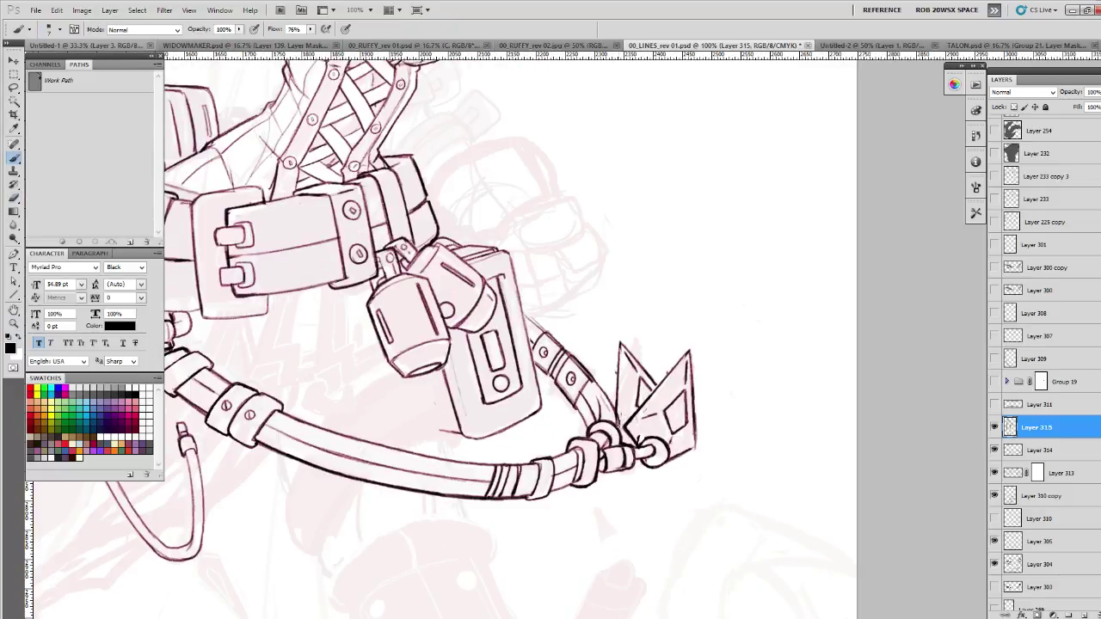
{"action": "left_click_drag", "start_coordinate": [619, 413], "coordinate": [602, 482]}
{"action": "left_click_drag", "start_coordinate": [575, 404], "coordinate": [589, 461]}
{"action": "left_click_drag", "start_coordinate": [572, 379], "coordinate": [592, 465]}
{"action": "key", "text": "z"}
{"action": "left_click", "coordinate": [591, 447], "text": "alt"}
{"action": "left_click", "coordinate": [591, 449], "text": "alt"}
{"action": "left_click_drag", "start_coordinate": [616, 427], "coordinate": [655, 373]}
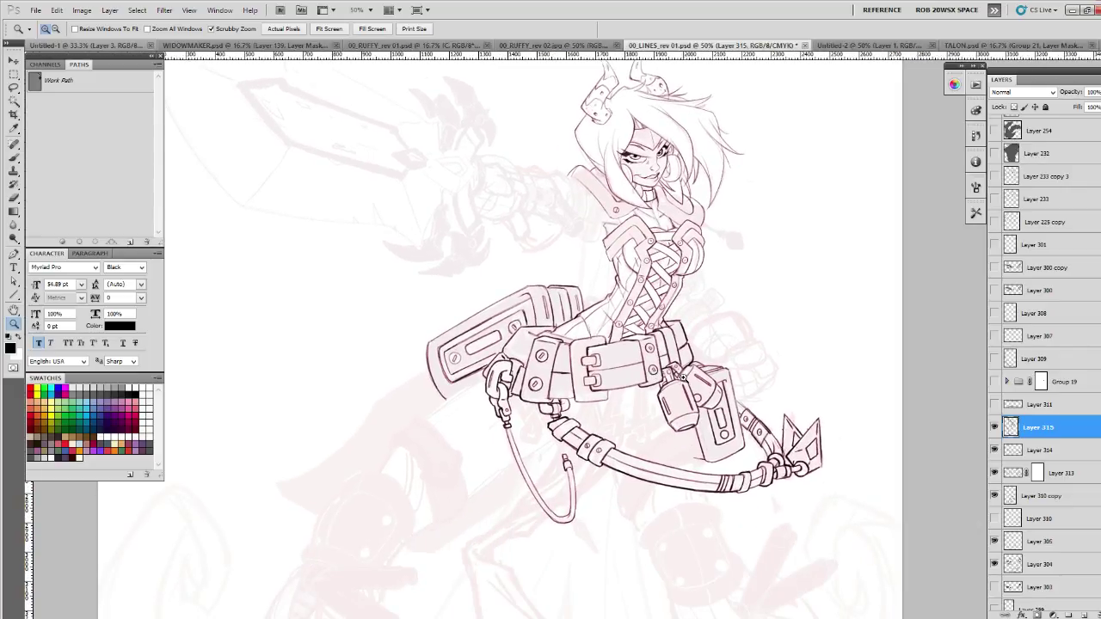
- Ink a round ring at the lower bend of the thin hose and erase the overlapping hose lines on Layer 314
{"action": "left_click", "coordinate": [575, 513]}
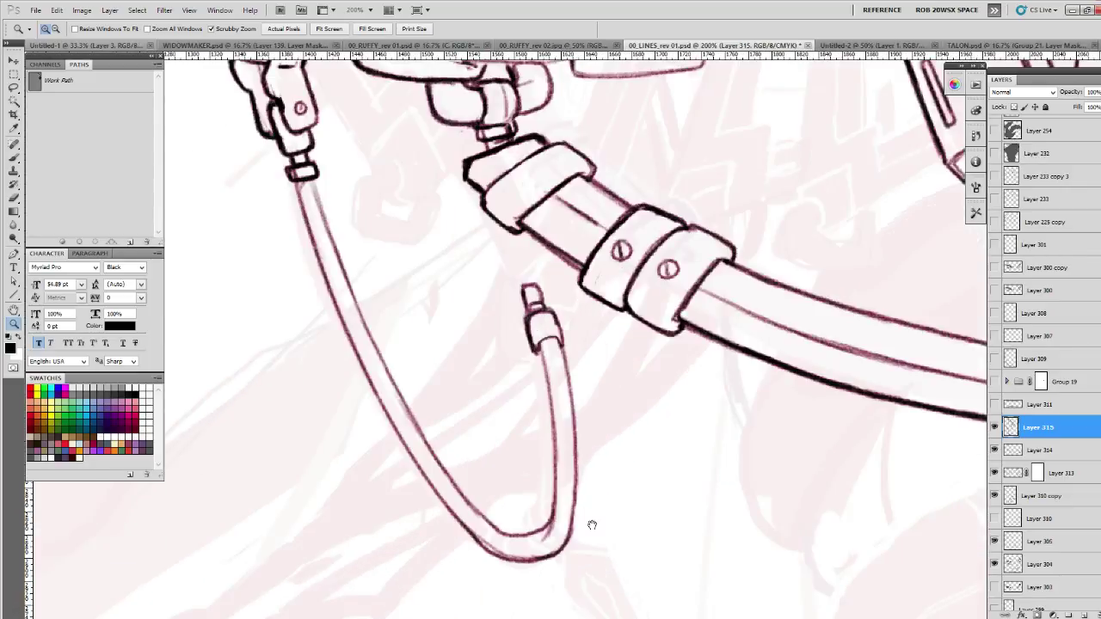
{"action": "left_click", "coordinate": [589, 522]}
{"action": "key", "text": "b"}
{"action": "mouse_move", "coordinate": [545, 463]}
{"action": "left_mouse_down"}
{"action": "mouse_move", "coordinate": [540, 442]}
{"action": "mouse_move", "coordinate": [558, 421]}
{"action": "left_mouse_up"}
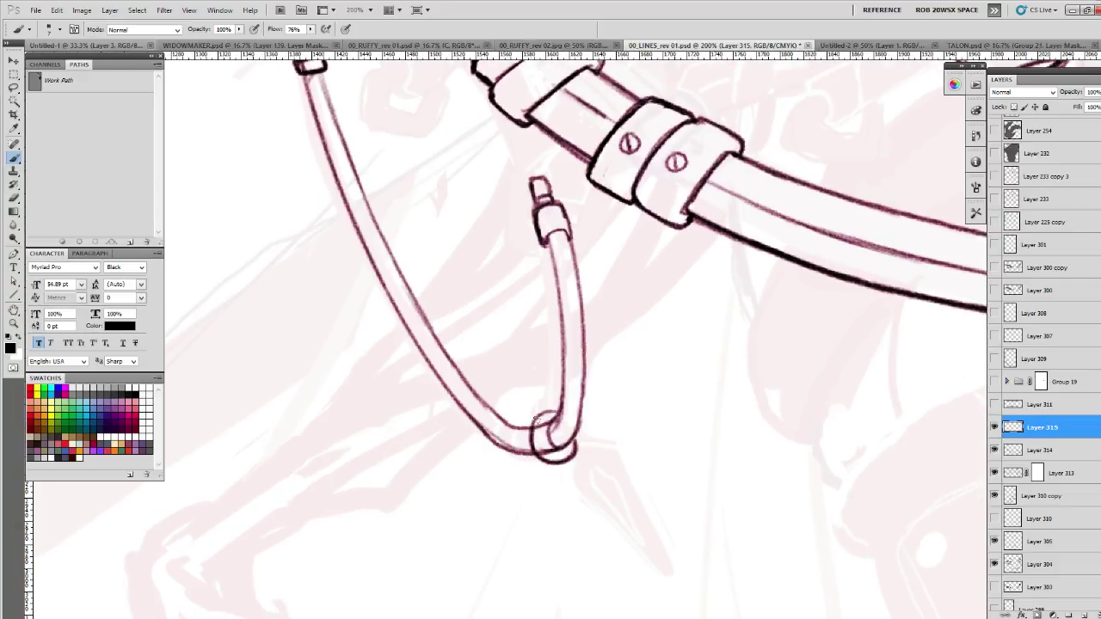
{"action": "key", "text": "e"}
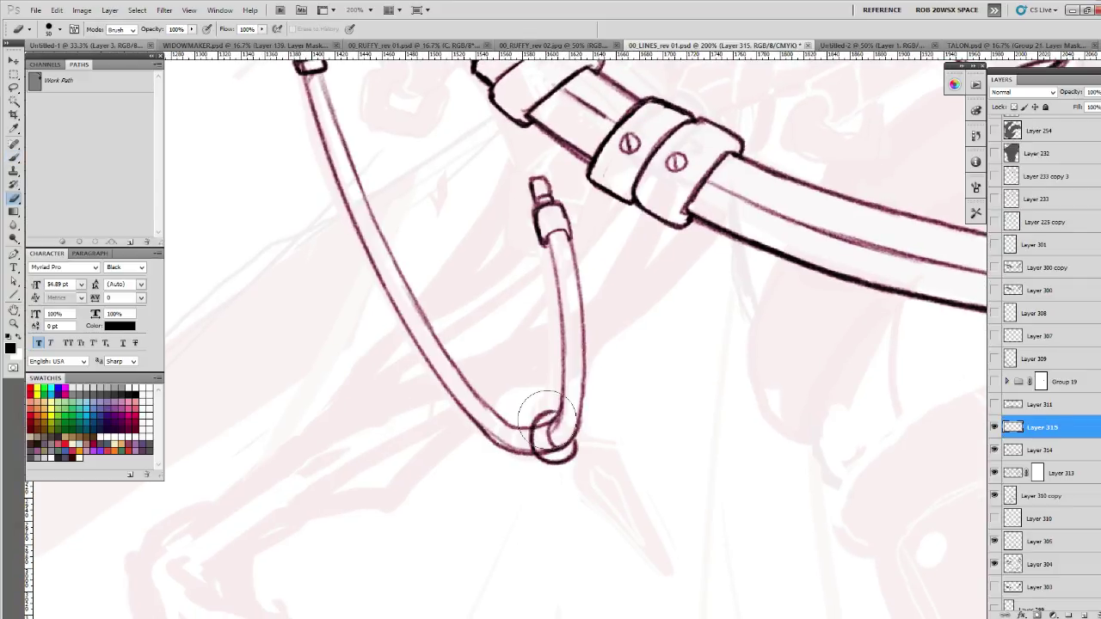
{"action": "left_click", "coordinate": [1023, 450]}
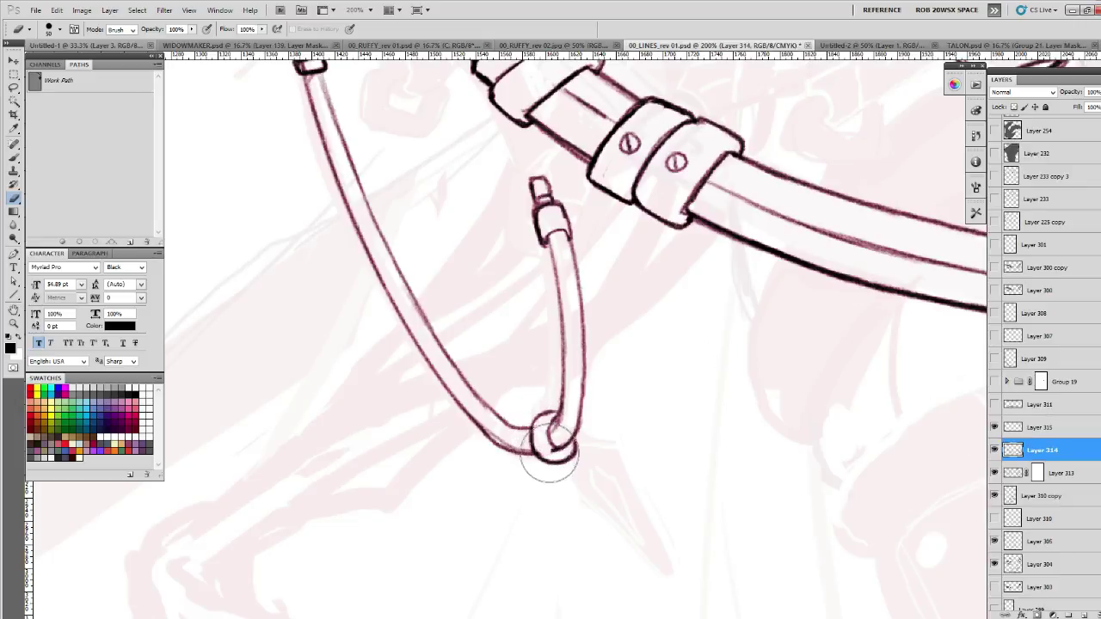
- Add small rounded bands around the thin hose beside the ring and clean up their overlaps
{"action": "key", "text": "b"}
{"action": "mouse_move", "coordinate": [517, 427]}
{"action": "left_mouse_down"}
{"action": "mouse_move", "coordinate": [521, 457]}
{"action": "mouse_move", "coordinate": [549, 417]}
{"action": "mouse_move", "coordinate": [528, 440]}
{"action": "left_mouse_up"}
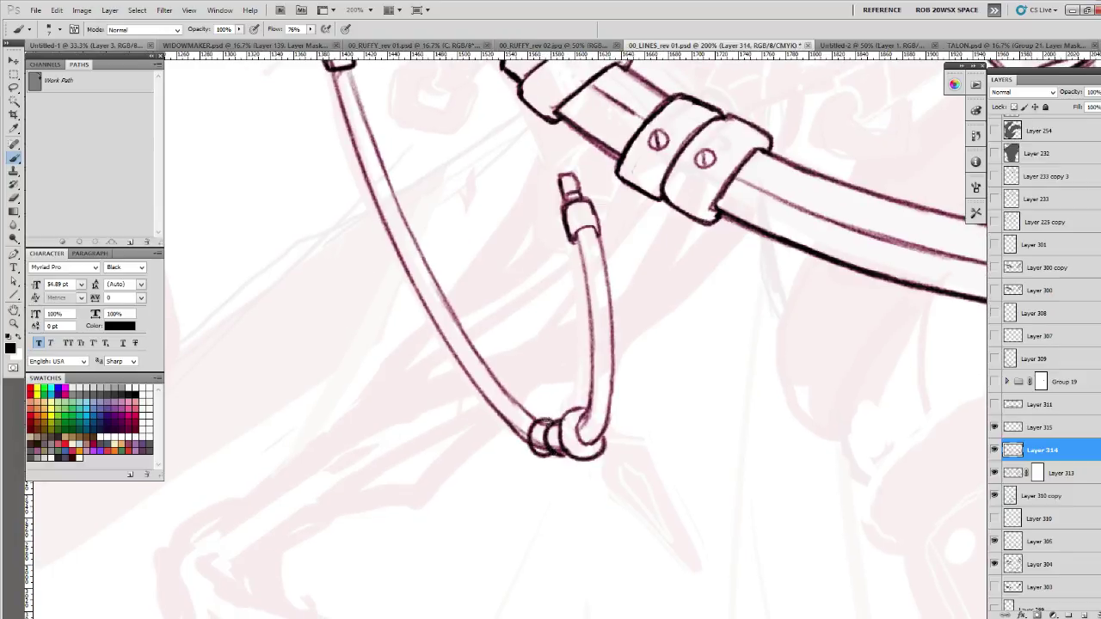
{"action": "key", "text": "e"}
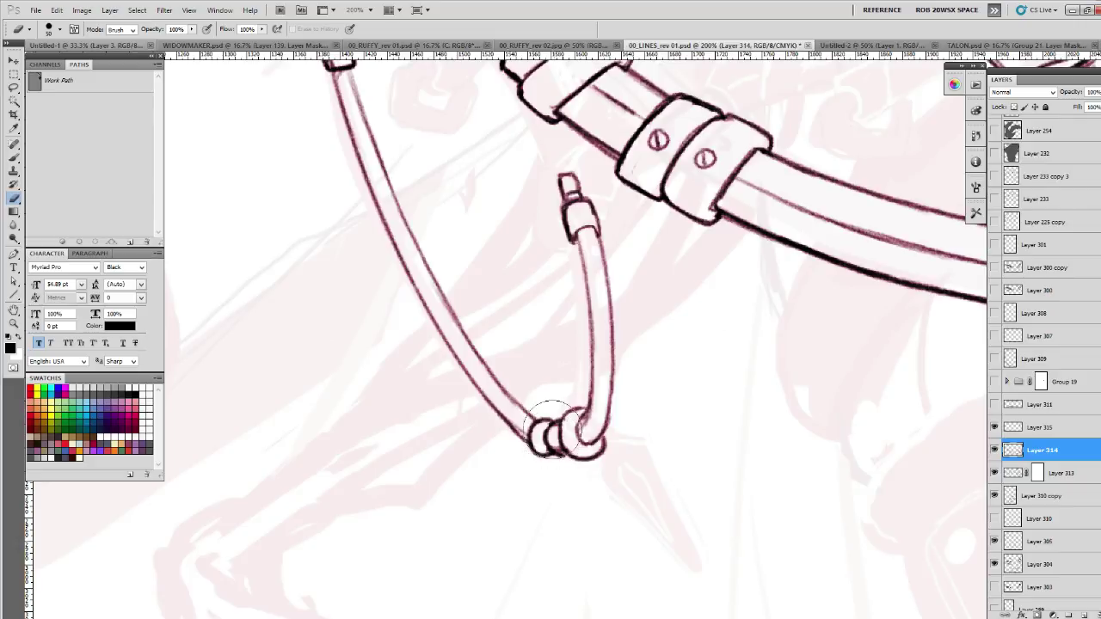
{"action": "key", "text": "b"}
{"action": "left_click_drag", "start_coordinate": [547, 437], "coordinate": [564, 451]}
- Ink the outline of a kite-shaped pointed blade hanging below the thin hose's ring
{"action": "mouse_move", "coordinate": [715, 448]}
{"action": "left_mouse_down"}
{"action": "mouse_move", "coordinate": [663, 429]}
{"action": "mouse_move", "coordinate": [568, 298]}
{"action": "mouse_move", "coordinate": [572, 286]}
{"action": "left_mouse_up"}
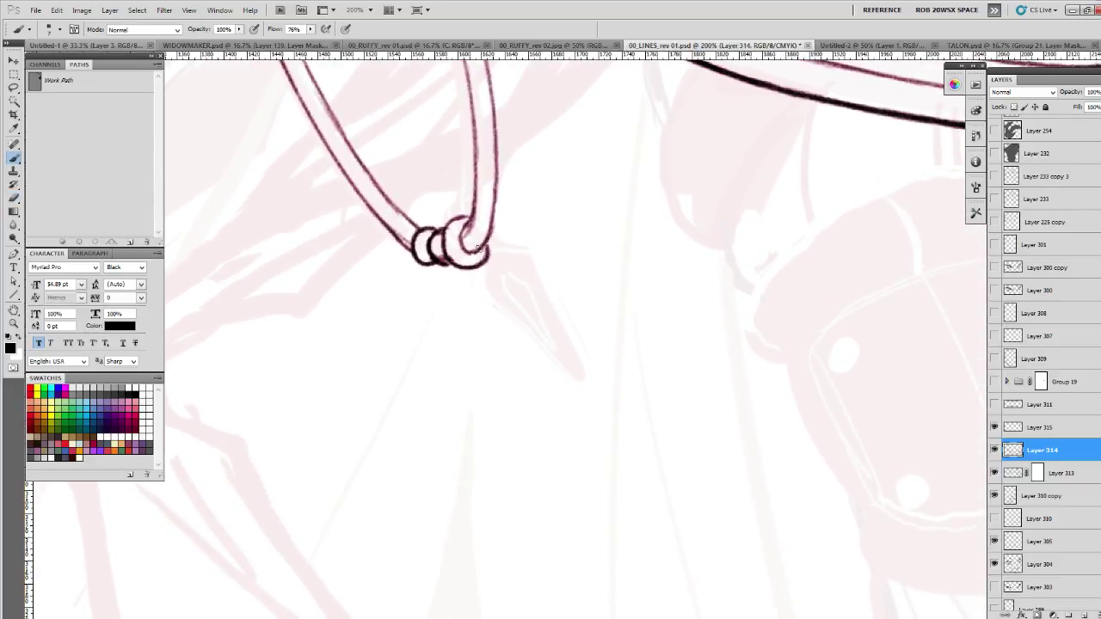
{"action": "left_click_drag", "start_coordinate": [480, 271], "coordinate": [459, 309]}
{"action": "key", "text": "z"}
{"action": "left_click", "coordinate": [519, 325], "text": "alt"}
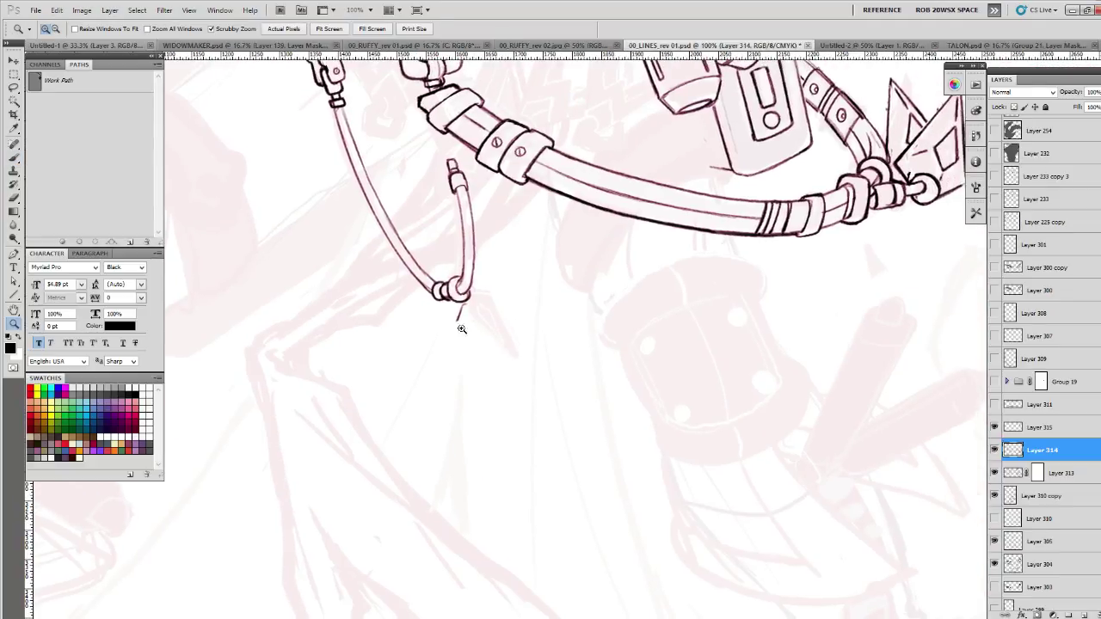
{"action": "key", "text": "b"}
{"action": "key", "text": "z"}
{"action": "left_click", "coordinate": [461, 323]}
{"action": "key", "text": "b"}
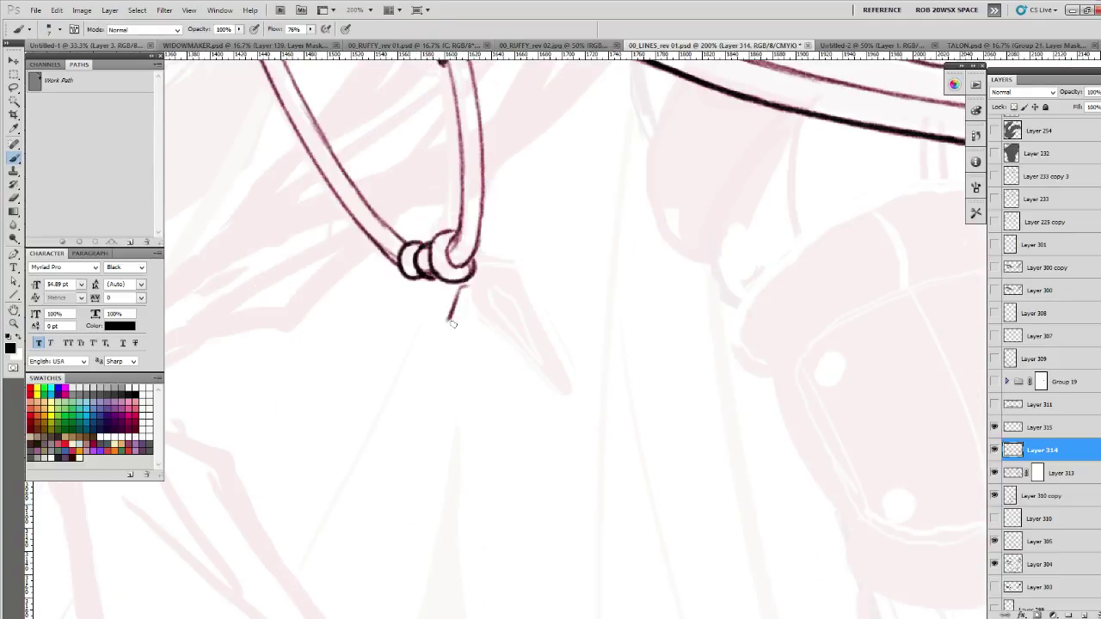
{"action": "mouse_move", "coordinate": [448, 325]}
{"action": "left_mouse_down"}
{"action": "mouse_move", "coordinate": [531, 433]}
{"action": "mouse_move", "coordinate": [464, 291]}
{"action": "mouse_move", "coordinate": [511, 312]}
{"action": "mouse_move", "coordinate": [531, 426]}
{"action": "mouse_move", "coordinate": [521, 464]}
{"action": "mouse_move", "coordinate": [437, 363]}
{"action": "mouse_move", "coordinate": [503, 459]}
{"action": "left_mouse_up"}
{"action": "key", "text": "e"}
{"action": "key", "text": "b"}
{"action": "mouse_move", "coordinate": [447, 323]}
{"action": "left_mouse_down"}
{"action": "mouse_move", "coordinate": [432, 362]}
{"action": "mouse_move", "coordinate": [515, 468]}
{"action": "left_mouse_up"}
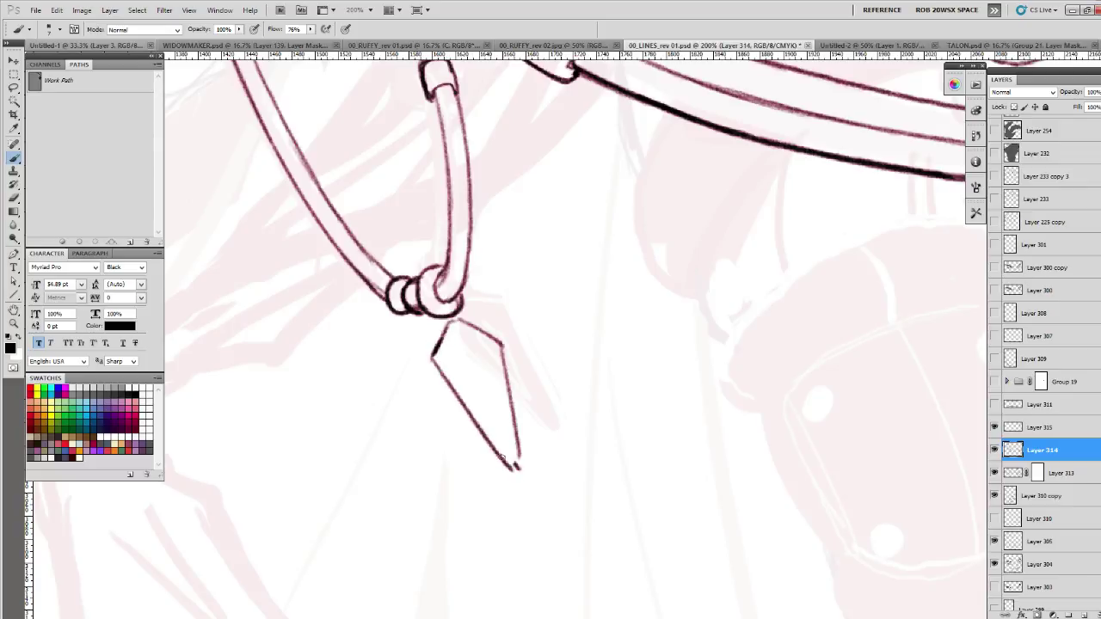
{"action": "mouse_move", "coordinate": [503, 353]}
{"action": "left_mouse_down"}
{"action": "mouse_move", "coordinate": [514, 463]}
{"action": "mouse_move", "coordinate": [504, 340]}
{"action": "mouse_move", "coordinate": [452, 316]}
{"action": "mouse_move", "coordinate": [428, 361]}
{"action": "left_mouse_up"}
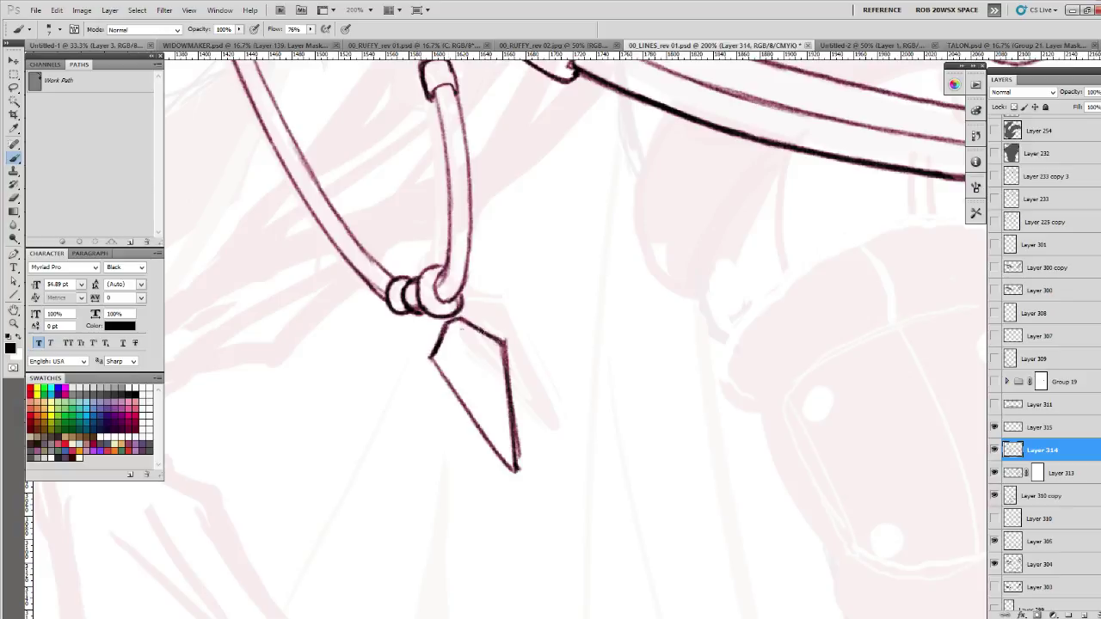
- Erase and redraw the hanging blade's long edges as straight lines meeting in a sharp tip
{"action": "key", "text": "e"}
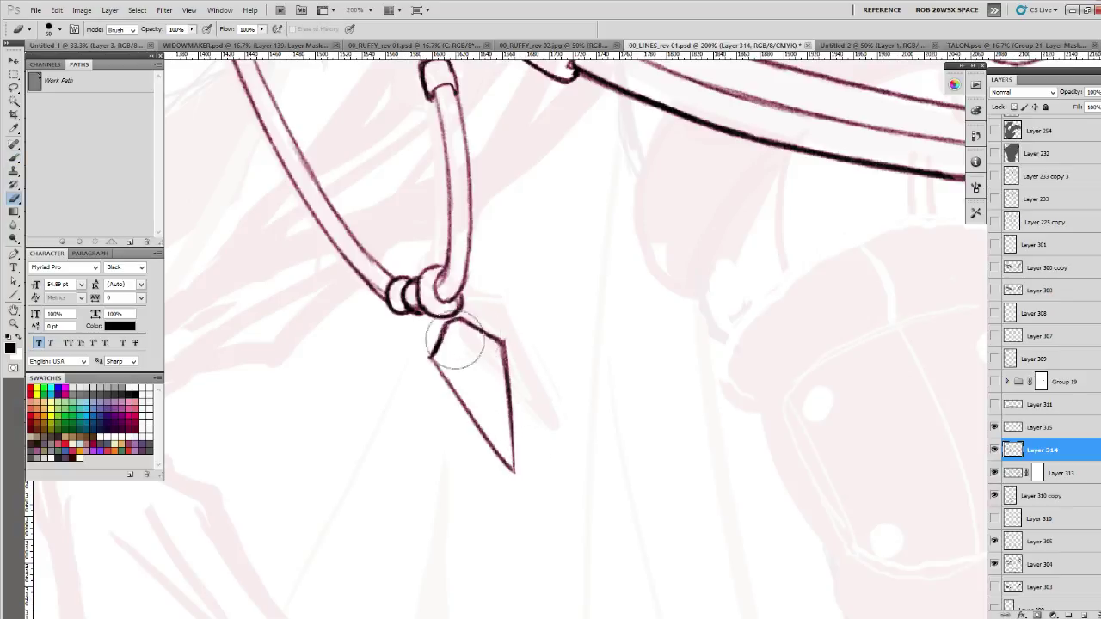
{"action": "key", "text": "b"}
{"action": "mouse_move", "coordinate": [446, 327]}
{"action": "left_mouse_down"}
{"action": "mouse_move", "coordinate": [432, 349]}
{"action": "mouse_move", "coordinate": [441, 376]}
{"action": "mouse_move", "coordinate": [432, 360]}
{"action": "mouse_move", "coordinate": [511, 469]}
{"action": "left_mouse_up"}
{"action": "key", "text": "e"}
{"action": "mouse_move", "coordinate": [442, 373]}
{"action": "left_mouse_down"}
{"action": "mouse_move", "coordinate": [484, 443]}
{"action": "mouse_move", "coordinate": [449, 398]}
{"action": "left_mouse_up"}
{"action": "key", "text": "b"}
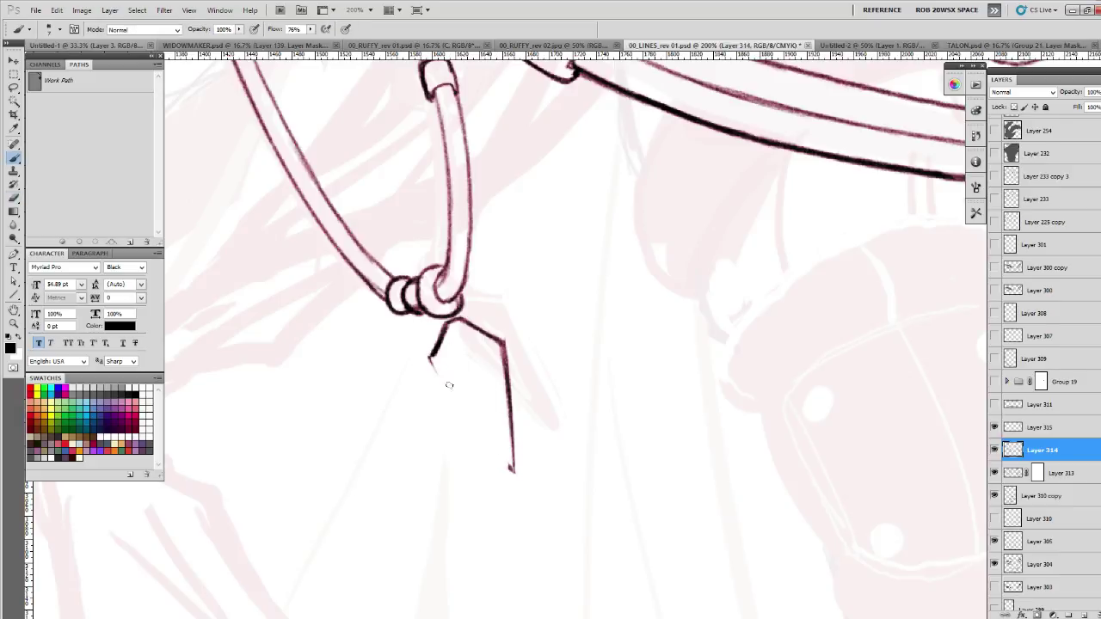
{"action": "left_click_drag", "start_coordinate": [430, 357], "coordinate": [507, 469]}
{"action": "left_click_drag", "start_coordinate": [504, 346], "coordinate": [511, 475]}
{"action": "key", "text": "e"}
{"action": "key", "text": "b"}
{"action": "left_click_drag", "start_coordinate": [504, 340], "coordinate": [511, 475]}
- Draw a smaller kite-shaped outline inside the hanging blade, parallel to its outer edges
{"action": "key", "text": "e"}
{"action": "mouse_move", "coordinate": [442, 352]}
{"action": "left_mouse_down"}
{"action": "mouse_move", "coordinate": [442, 340]}
{"action": "mouse_move", "coordinate": [477, 422]}
{"action": "left_mouse_up"}
{"action": "key", "text": "b"}
{"action": "left_click_drag", "start_coordinate": [447, 371], "coordinate": [486, 429]}
{"action": "key", "text": "e"}
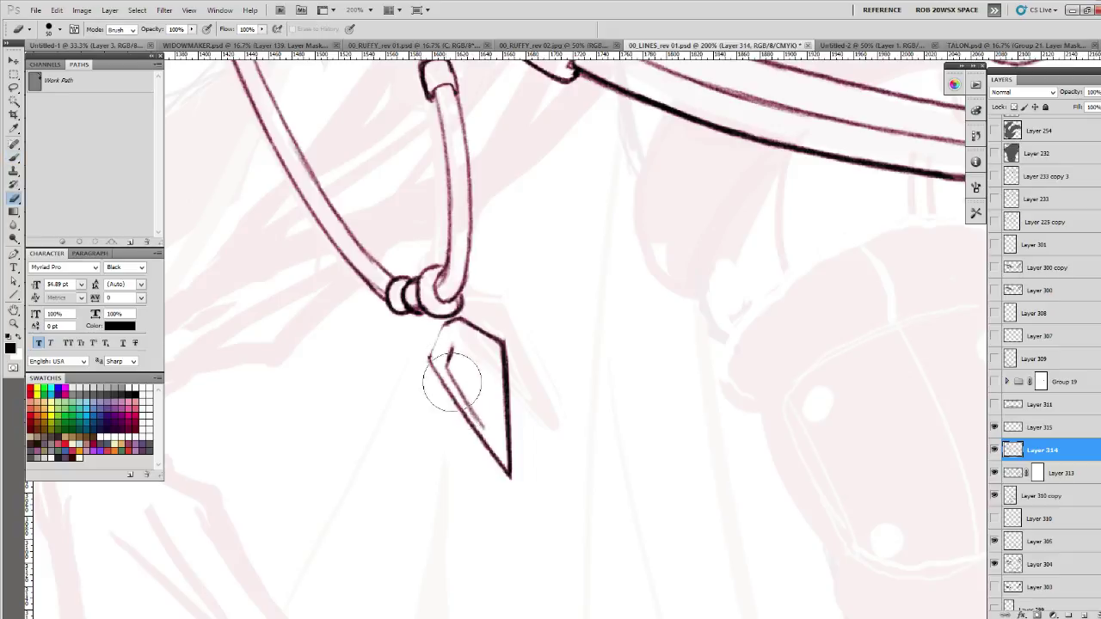
{"action": "key", "text": "b"}
{"action": "mouse_move", "coordinate": [449, 368]}
{"action": "left_mouse_down"}
{"action": "mouse_move", "coordinate": [486, 432]}
{"action": "mouse_move", "coordinate": [483, 363]}
{"action": "mouse_move", "coordinate": [428, 359]}
{"action": "mouse_move", "coordinate": [494, 461]}
{"action": "left_mouse_up"}
{"action": "left_click_drag", "start_coordinate": [482, 362], "coordinate": [488, 430]}
{"action": "key", "text": "e"}
{"action": "mouse_move", "coordinate": [490, 377]}
{"action": "left_mouse_down"}
{"action": "mouse_move", "coordinate": [491, 440]}
{"action": "mouse_move", "coordinate": [486, 344]}
{"action": "mouse_move", "coordinate": [482, 432]}
{"action": "left_mouse_up"}
{"action": "key", "text": "b"}
{"action": "mouse_move", "coordinate": [446, 363]}
{"action": "left_mouse_down"}
{"action": "mouse_move", "coordinate": [463, 389]}
{"action": "mouse_move", "coordinate": [446, 364]}
{"action": "left_mouse_up"}
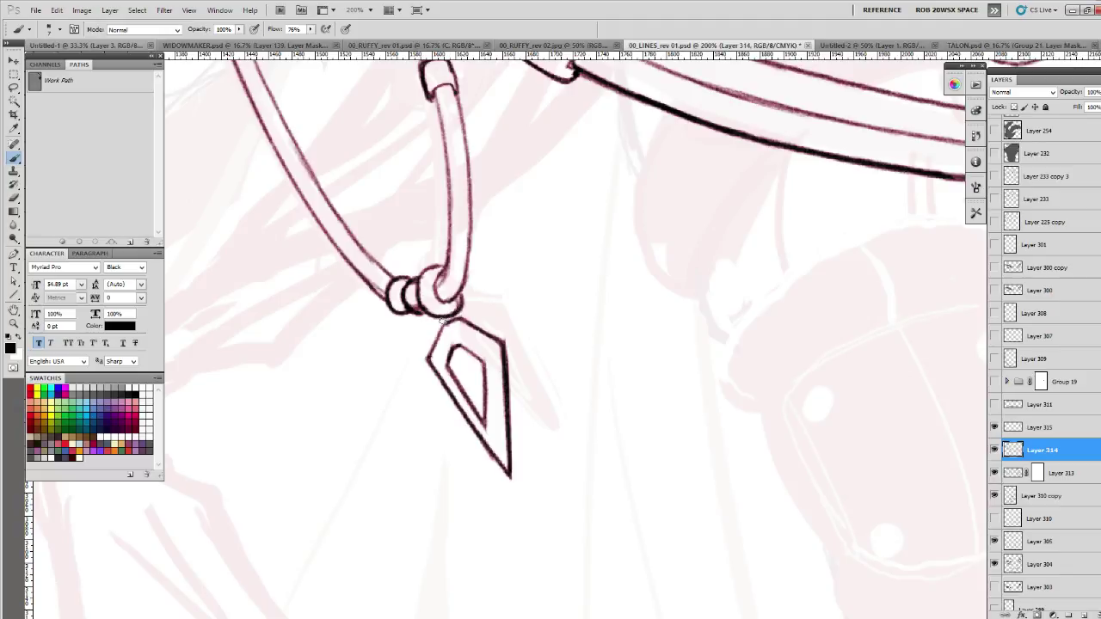
- Add a small collar joining the hanging blade to the ring and a narrow slot in its center, cleaning up with a smaller eraser
{"action": "mouse_move", "coordinate": [436, 325]}
{"action": "left_mouse_down"}
{"action": "mouse_move", "coordinate": [467, 312]}
{"action": "mouse_move", "coordinate": [442, 326]}
{"action": "mouse_move", "coordinate": [429, 360]}
{"action": "mouse_move", "coordinate": [455, 326]}
{"action": "mouse_move", "coordinate": [470, 387]}
{"action": "mouse_move", "coordinate": [463, 360]}
{"action": "left_mouse_up"}
{"action": "key", "text": "e"}
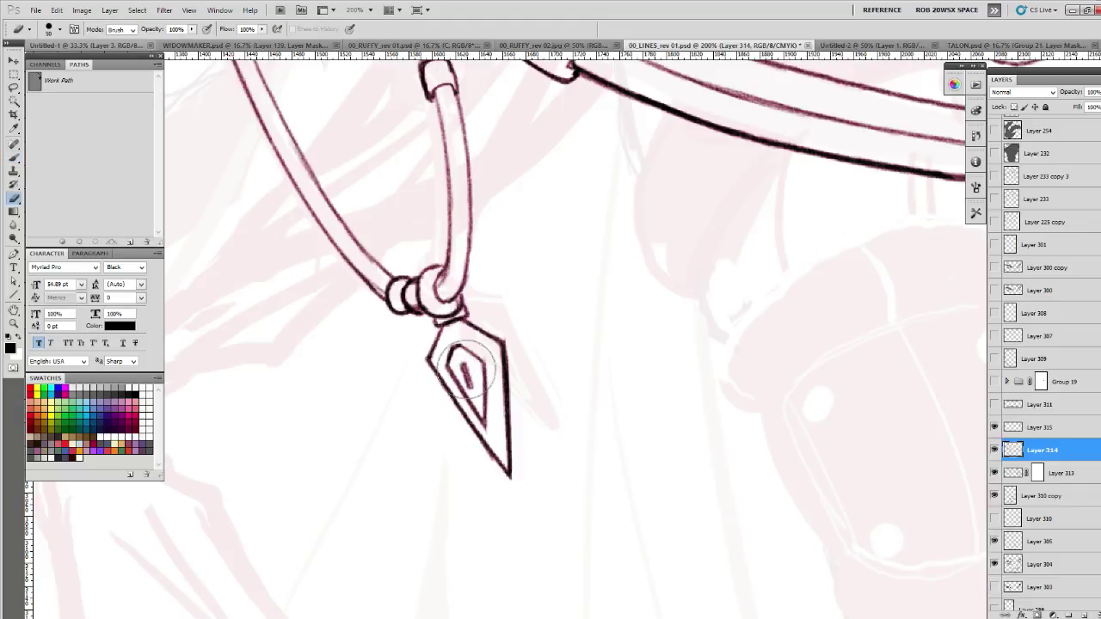
{"action": "key", "text": "bracketleft"}
{"action": "key", "text": "bracketleft"}
{"action": "key", "text": "bracketleft"}
{"action": "key", "text": "bracketleft"}
{"action": "key", "text": "bracketleft"}
{"action": "left_click_drag", "start_coordinate": [458, 363], "coordinate": [478, 415]}
{"action": "key", "text": "b"}
{"action": "mouse_move", "coordinate": [448, 355]}
{"action": "left_mouse_down"}
{"action": "mouse_move", "coordinate": [485, 432]}
{"action": "mouse_move", "coordinate": [478, 356]}
{"action": "mouse_move", "coordinate": [452, 351]}
{"action": "left_mouse_up"}
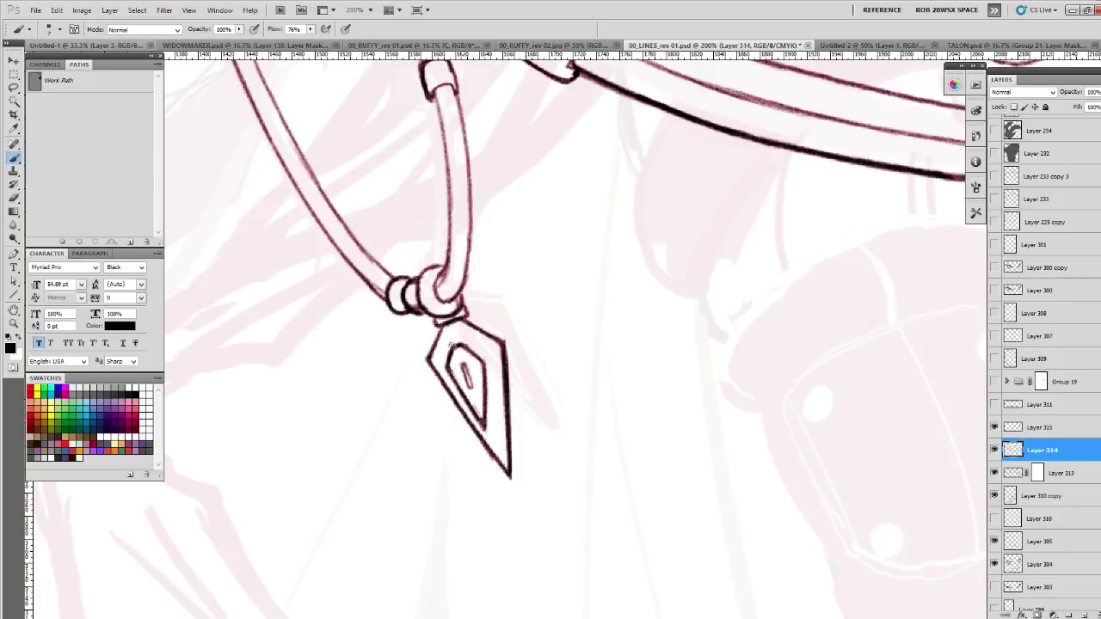
- Begin a small clasp at the thin hose's free upper end, just below the thick hose's end fitting
{"action": "key", "text": "z"}
{"action": "left_click", "coordinate": [490, 299], "text": "alt"}
{"action": "left_click", "coordinate": [489, 299], "text": "alt"}
{"action": "left_click", "coordinate": [492, 299], "text": "alt"}
{"action": "left_click_drag", "start_coordinate": [554, 267], "coordinate": [499, 311]}
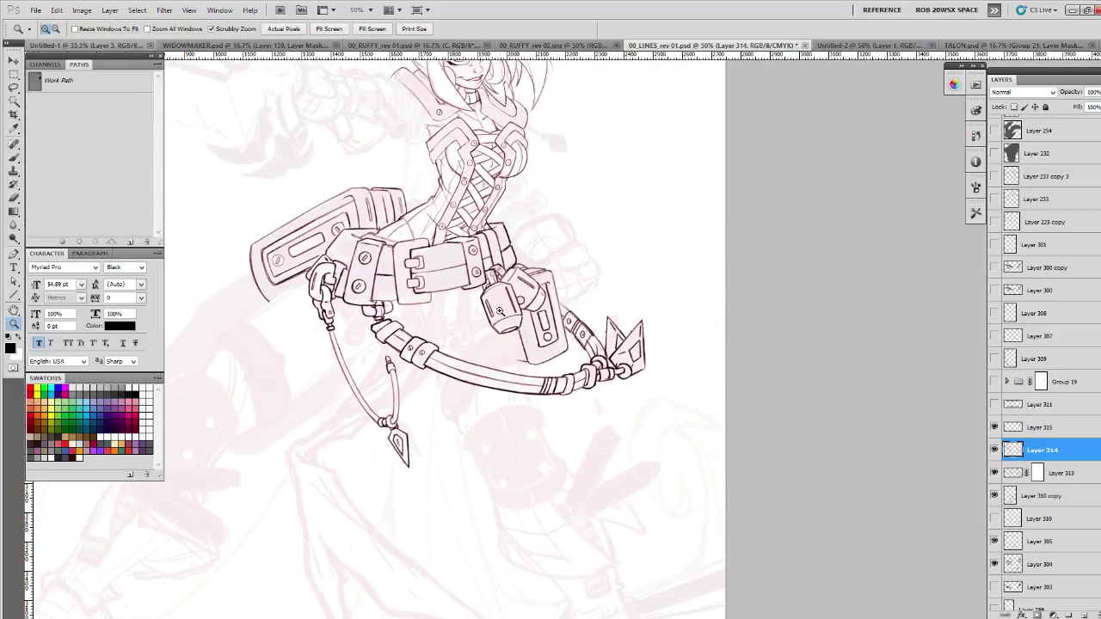
{"action": "left_click", "coordinate": [396, 349]}
{"action": "left_click", "coordinate": [397, 346]}
{"action": "left_click", "coordinate": [396, 344]}
{"action": "key", "text": "b"}
{"action": "left_click_drag", "start_coordinate": [410, 341], "coordinate": [491, 328]}
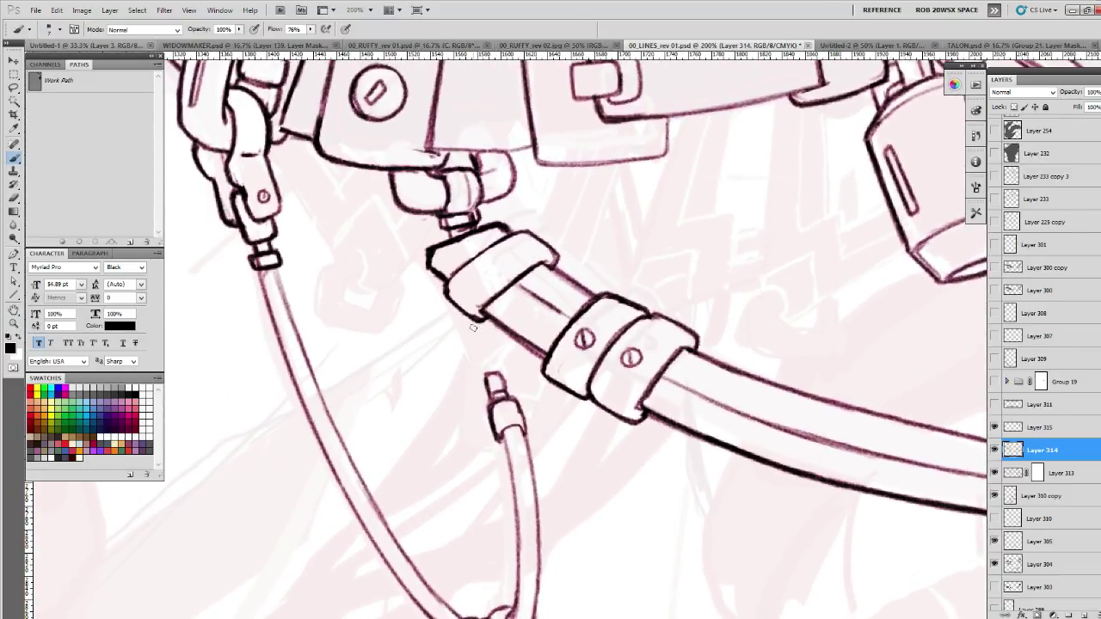
{"action": "mouse_move", "coordinate": [473, 341]}
{"action": "left_mouse_down"}
{"action": "mouse_move", "coordinate": [492, 325]}
{"action": "mouse_move", "coordinate": [478, 351]}
{"action": "mouse_move", "coordinate": [507, 376]}
{"action": "left_mouse_up"}
{"action": "mouse_move", "coordinate": [503, 332]}
{"action": "left_mouse_down"}
{"action": "mouse_move", "coordinate": [515, 360]}
{"action": "mouse_move", "coordinate": [504, 327]}
{"action": "mouse_move", "coordinate": [516, 358]}
{"action": "mouse_move", "coordinate": [507, 337]}
{"action": "left_mouse_up"}
{"action": "key", "text": "e"}
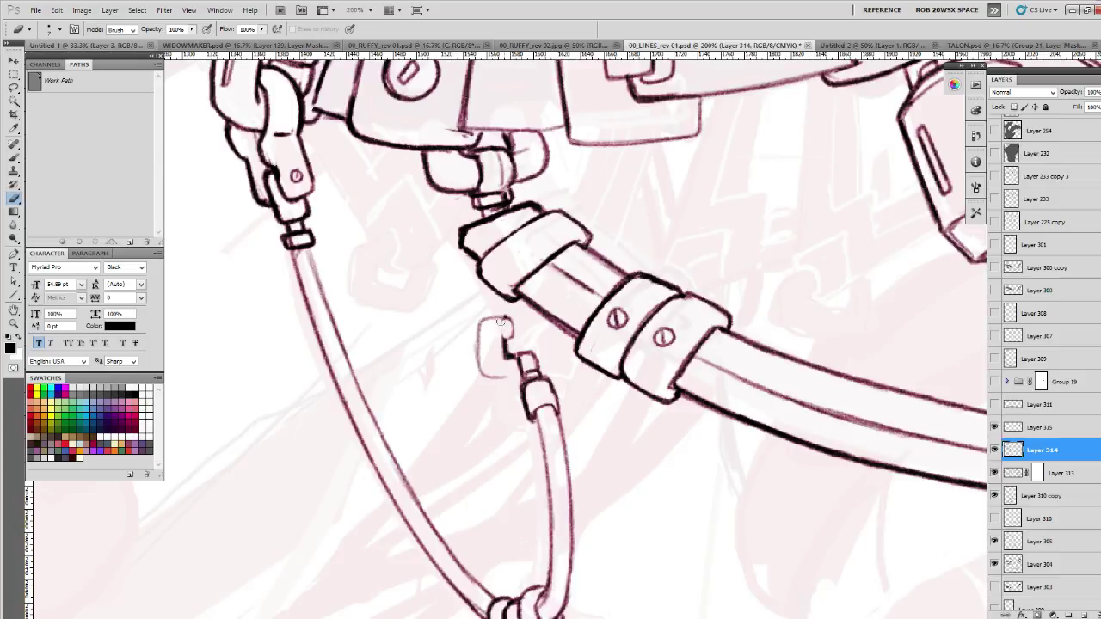
- Ink a rounded square plate around the thin hose's clasp, with a small rectangular catch in its center
{"action": "key", "text": "b"}
{"action": "key", "text": "e"}
{"action": "left_click_drag", "start_coordinate": [487, 316], "coordinate": [479, 371]}
{"action": "key", "text": "b"}
{"action": "mouse_move", "coordinate": [484, 317]}
{"action": "left_mouse_down"}
{"action": "mouse_move", "coordinate": [479, 375]}
{"action": "mouse_move", "coordinate": [494, 378]}
{"action": "mouse_move", "coordinate": [516, 377]}
{"action": "mouse_move", "coordinate": [541, 353]}
{"action": "mouse_move", "coordinate": [538, 328]}
{"action": "mouse_move", "coordinate": [566, 339]}
{"action": "mouse_move", "coordinate": [556, 374]}
{"action": "mouse_move", "coordinate": [537, 327]}
{"action": "mouse_move", "coordinate": [540, 348]}
{"action": "mouse_move", "coordinate": [507, 356]}
{"action": "mouse_move", "coordinate": [500, 324]}
{"action": "mouse_move", "coordinate": [503, 361]}
{"action": "mouse_move", "coordinate": [500, 324]}
{"action": "mouse_move", "coordinate": [507, 357]}
{"action": "mouse_move", "coordinate": [491, 319]}
{"action": "mouse_move", "coordinate": [478, 322]}
{"action": "mouse_move", "coordinate": [484, 381]}
{"action": "mouse_move", "coordinate": [519, 383]}
{"action": "mouse_move", "coordinate": [488, 377]}
{"action": "mouse_move", "coordinate": [477, 351]}
{"action": "mouse_move", "coordinate": [476, 325]}
{"action": "mouse_move", "coordinate": [494, 321]}
{"action": "mouse_move", "coordinate": [473, 338]}
{"action": "mouse_move", "coordinate": [489, 383]}
{"action": "mouse_move", "coordinate": [478, 325]}
{"action": "mouse_move", "coordinate": [534, 319]}
{"action": "mouse_move", "coordinate": [528, 334]}
{"action": "mouse_move", "coordinate": [523, 317]}
{"action": "mouse_move", "coordinate": [523, 337]}
{"action": "mouse_move", "coordinate": [533, 335]}
{"action": "mouse_move", "coordinate": [519, 359]}
{"action": "left_mouse_up"}
{"action": "key", "text": "e"}
{"action": "key", "text": "b"}
{"action": "key", "text": "e"}
{"action": "key", "text": "b"}
{"action": "key", "text": "e"}
{"action": "key", "text": "b"}
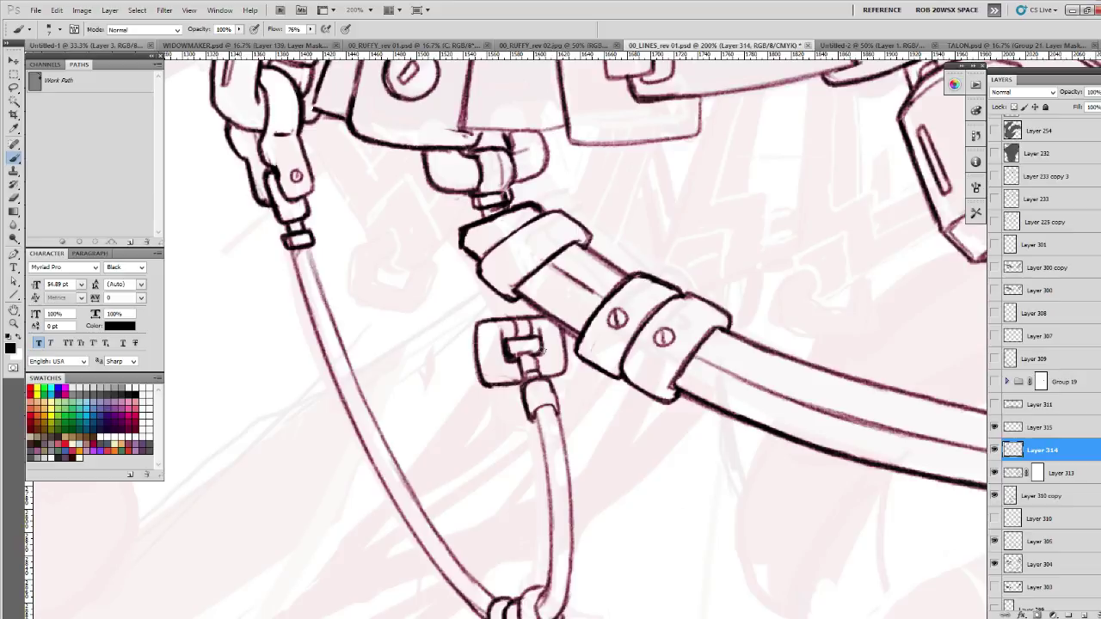
- Clean up and re-ink the edges of the catch inside the clasp plate
{"action": "key", "text": "e"}
{"action": "left_click_drag", "start_coordinate": [504, 362], "coordinate": [502, 330]}
{"action": "key", "text": "b"}
{"action": "left_click_drag", "start_coordinate": [508, 348], "coordinate": [514, 359]}
{"action": "key", "text": "e"}
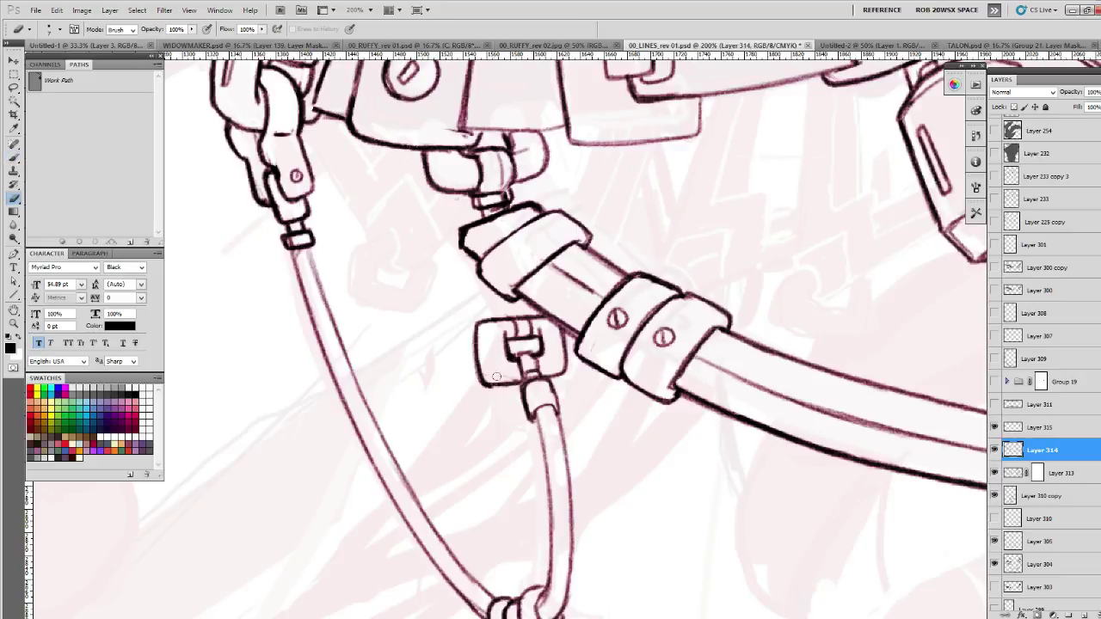
- Ink a curved outline for a rounded canister emerging behind the belt, above the rectangular belt box
{"action": "key", "text": "z"}
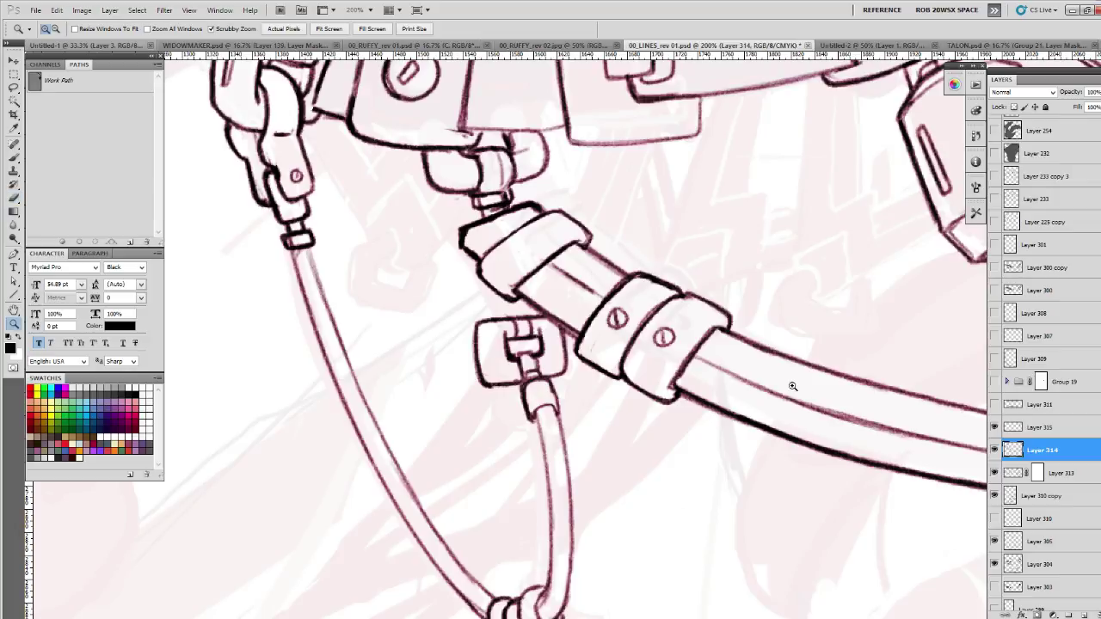
{"action": "left_click", "coordinate": [793, 381], "text": "alt"}
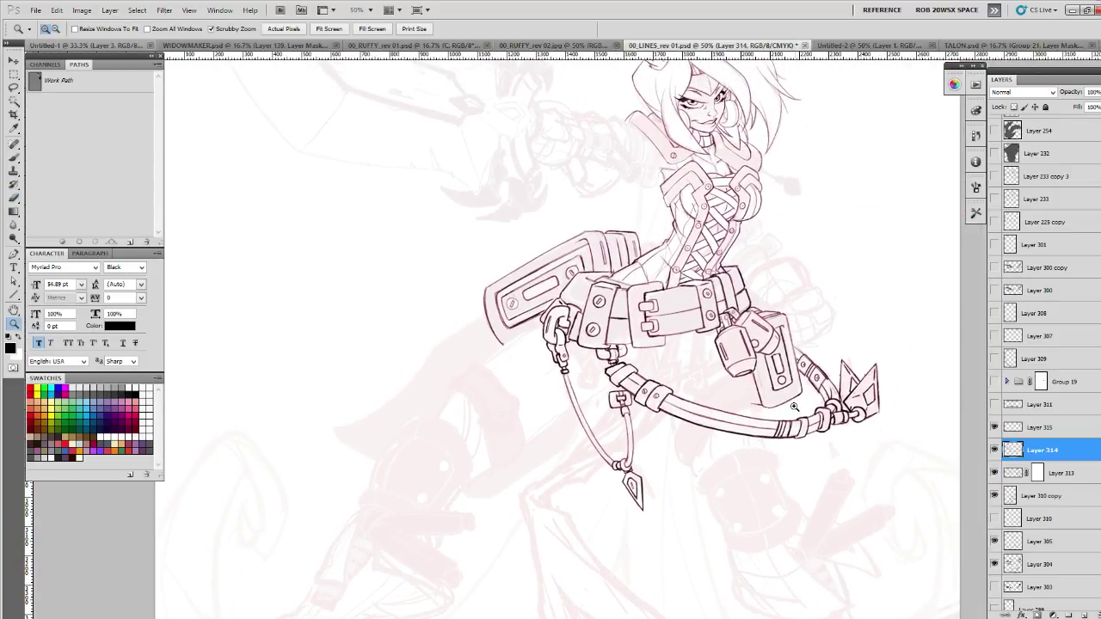
{"action": "left_click", "coordinate": [816, 335]}
{"action": "mouse_move", "coordinate": [816, 334]}
{"action": "left_mouse_down"}
{"action": "mouse_move", "coordinate": [808, 366]}
{"action": "mouse_move", "coordinate": [732, 436]}
{"action": "mouse_move", "coordinate": [728, 459]}
{"action": "mouse_move", "coordinate": [469, 322]}
{"action": "left_mouse_up"}
{"action": "key", "text": "b"}
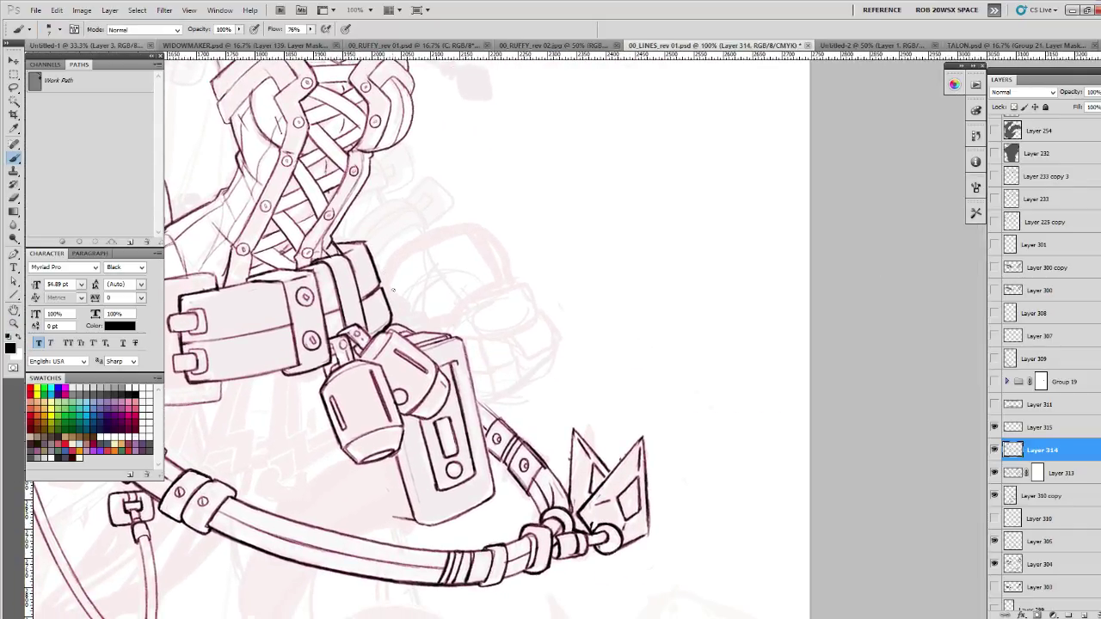
{"action": "left_click_drag", "start_coordinate": [400, 263], "coordinate": [495, 226]}
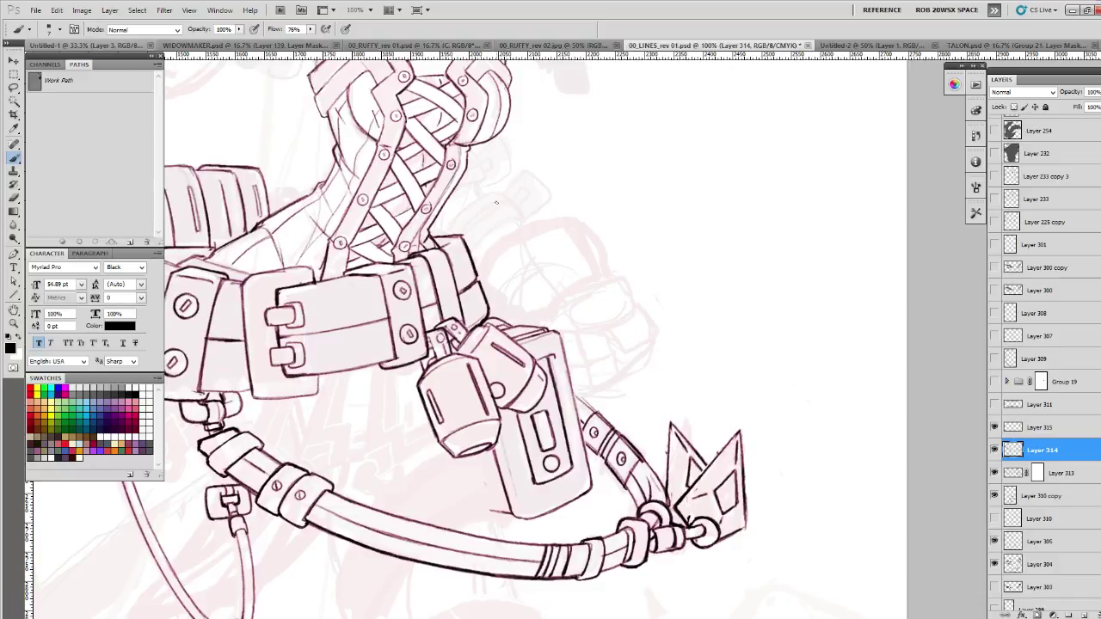
{"action": "left_click", "coordinate": [464, 210], "text": "ctrl"}
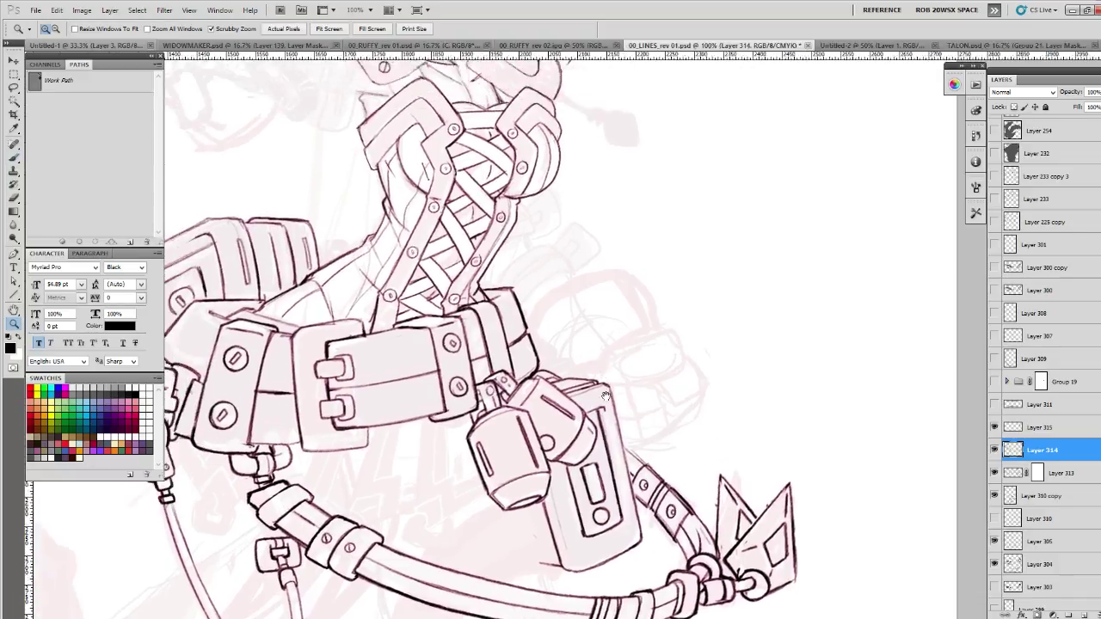
{"action": "mouse_move", "coordinate": [523, 396]}
{"action": "left_mouse_down"}
{"action": "mouse_move", "coordinate": [607, 414]}
{"action": "mouse_move", "coordinate": [625, 448]}
{"action": "left_mouse_up"}
{"action": "key", "text": "ctrl+z"}
{"action": "mouse_move", "coordinate": [523, 396]}
{"action": "left_mouse_down"}
{"action": "mouse_move", "coordinate": [545, 381]}
{"action": "mouse_move", "coordinate": [612, 402]}
{"action": "mouse_move", "coordinate": [624, 440]}
{"action": "left_mouse_up"}
{"action": "left_click_drag", "start_coordinate": [593, 388], "coordinate": [522, 390]}
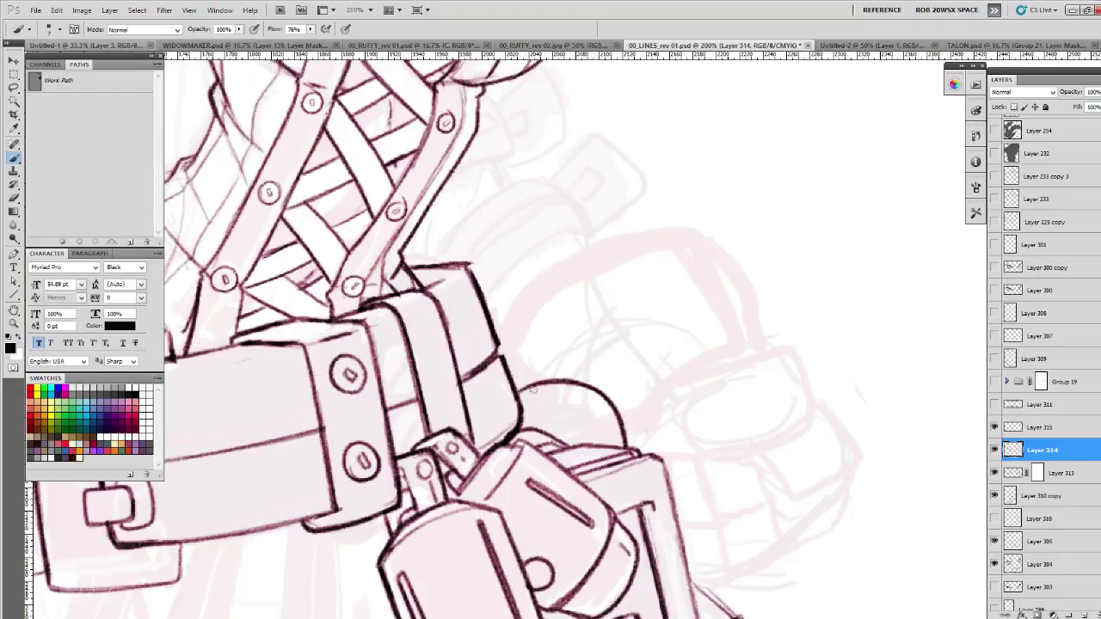
- Add a small bracket with a slotted round rivet joining the rounded canister to the belt's end
{"action": "mouse_move", "coordinate": [590, 388]}
{"action": "left_mouse_down"}
{"action": "mouse_move", "coordinate": [602, 428]}
{"action": "mouse_move", "coordinate": [587, 444]}
{"action": "left_mouse_up"}
{"action": "key", "text": "ctrl+z"}
{"action": "mouse_move", "coordinate": [595, 388]}
{"action": "left_mouse_down"}
{"action": "mouse_move", "coordinate": [598, 445]}
{"action": "mouse_move", "coordinate": [608, 432]}
{"action": "left_mouse_up"}
{"action": "mouse_move", "coordinate": [539, 392]}
{"action": "left_mouse_down"}
{"action": "mouse_move", "coordinate": [526, 416]}
{"action": "mouse_move", "coordinate": [552, 403]}
{"action": "mouse_move", "coordinate": [547, 418]}
{"action": "mouse_move", "coordinate": [526, 389]}
{"action": "mouse_move", "coordinate": [536, 381]}
{"action": "mouse_move", "coordinate": [555, 397]}
{"action": "mouse_move", "coordinate": [546, 367]}
{"action": "mouse_move", "coordinate": [558, 399]}
{"action": "mouse_move", "coordinate": [545, 364]}
{"action": "mouse_move", "coordinate": [509, 375]}
{"action": "mouse_move", "coordinate": [545, 363]}
{"action": "mouse_move", "coordinate": [557, 401]}
{"action": "left_mouse_up"}
{"action": "key", "text": "e"}
{"action": "key", "text": "b"}
{"action": "key", "text": "ctrl+z"}
{"action": "key", "text": "ctrl+z"}
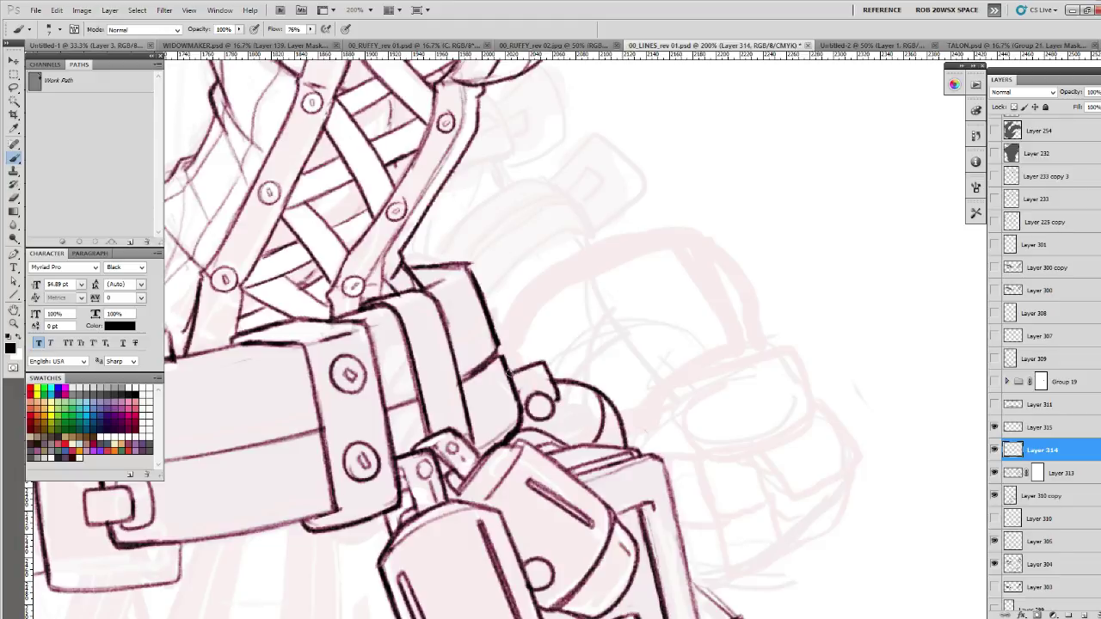
{"action": "mouse_move", "coordinate": [541, 362]}
{"action": "left_mouse_down"}
{"action": "mouse_move", "coordinate": [505, 364]}
{"action": "mouse_move", "coordinate": [530, 361]}
{"action": "mouse_move", "coordinate": [559, 397]}
{"action": "mouse_move", "coordinate": [543, 398]}
{"action": "left_mouse_up"}
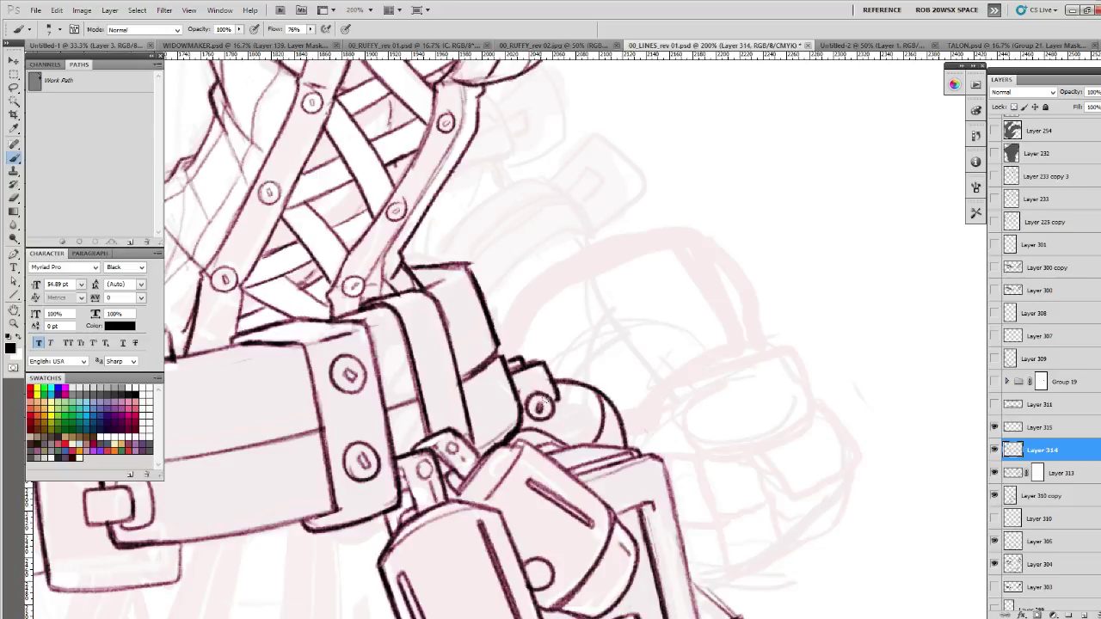
- Draw a short narrow slot and a small curved accent inside the rounded canister, redoing unsatisfactory strokes
{"action": "key", "text": "z"}
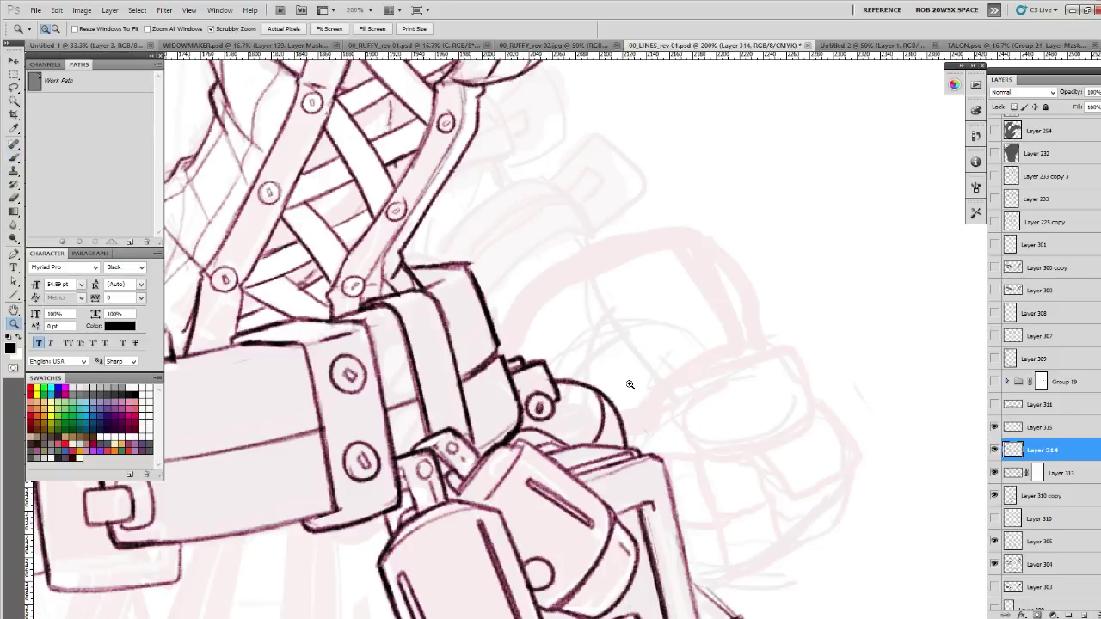
{"action": "left_click", "coordinate": [642, 428], "text": "alt"}
{"action": "left_click", "coordinate": [630, 421]}
{"action": "key", "text": "b"}
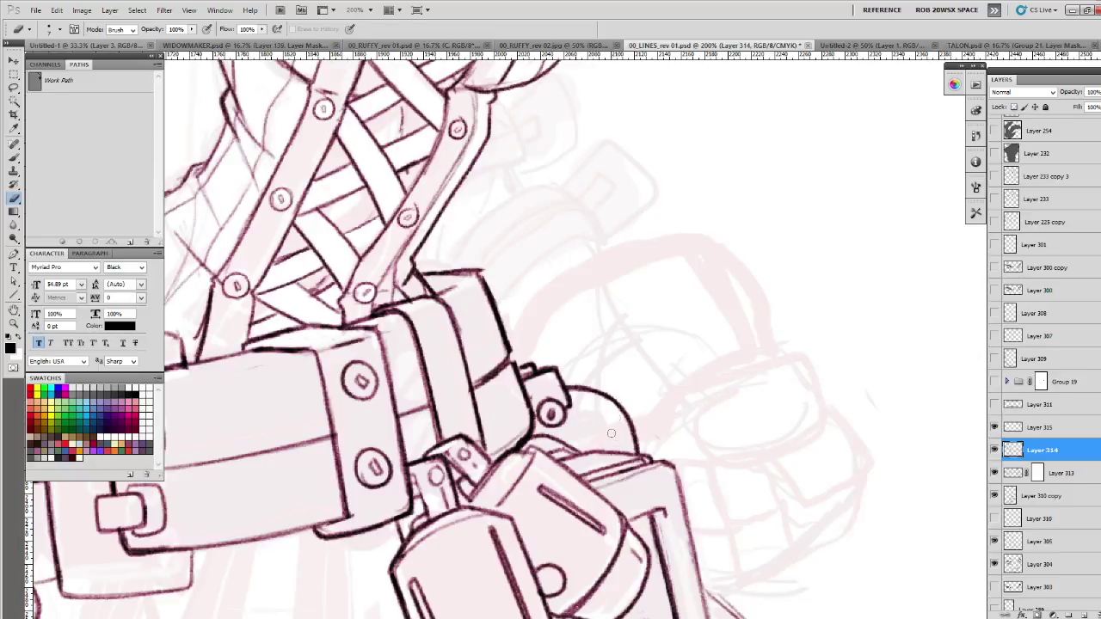
{"action": "key", "text": "b"}
{"action": "mouse_move", "coordinate": [593, 386]}
{"action": "left_mouse_down"}
{"action": "mouse_move", "coordinate": [617, 426]}
{"action": "mouse_move", "coordinate": [612, 452]}
{"action": "left_mouse_up"}
{"action": "key", "text": "ctrl+z"}
{"action": "mouse_move", "coordinate": [593, 387]}
{"action": "left_mouse_down"}
{"action": "mouse_move", "coordinate": [612, 450]}
{"action": "mouse_move", "coordinate": [613, 410]}
{"action": "mouse_move", "coordinate": [594, 387]}
{"action": "mouse_move", "coordinate": [612, 454]}
{"action": "left_mouse_up"}
{"action": "key", "text": "ctrl+z"}
{"action": "key", "text": "ctrl+z"}
{"action": "left_click_drag", "start_coordinate": [600, 390], "coordinate": [609, 453]}
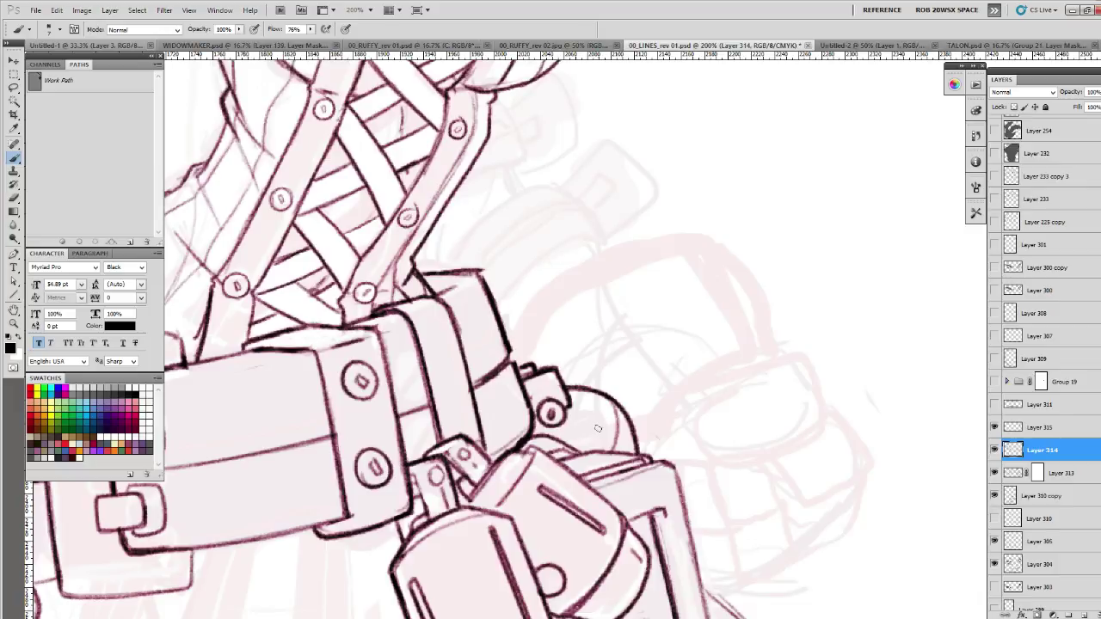
{"action": "key", "text": "h"}
{"action": "mouse_move", "coordinate": [588, 426]}
{"action": "left_mouse_down"}
{"action": "mouse_move", "coordinate": [566, 427]}
{"action": "mouse_move", "coordinate": [567, 437]}
{"action": "mouse_move", "coordinate": [593, 404]}
{"action": "mouse_move", "coordinate": [580, 435]}
{"action": "mouse_move", "coordinate": [587, 428]}
{"action": "mouse_move", "coordinate": [594, 402]}
{"action": "mouse_move", "coordinate": [626, 417]}
{"action": "mouse_move", "coordinate": [617, 445]}
{"action": "mouse_move", "coordinate": [626, 418]}
{"action": "left_mouse_up"}
{"action": "key", "text": "e"}
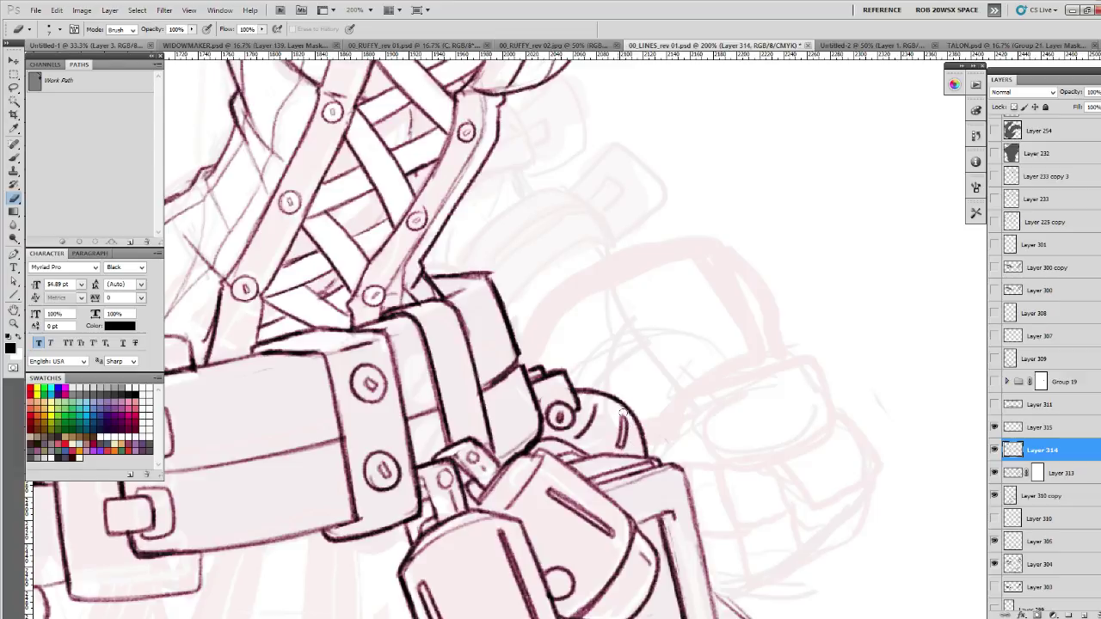
- Ink a narrow side compartment along the belt box's left side, below the hanging canister
{"action": "key", "text": "z"}
{"action": "left_click", "coordinate": [624, 414], "text": "alt"}
{"action": "left_click", "coordinate": [632, 404], "text": "alt"}
{"action": "left_click", "coordinate": [641, 391], "text": "alt"}
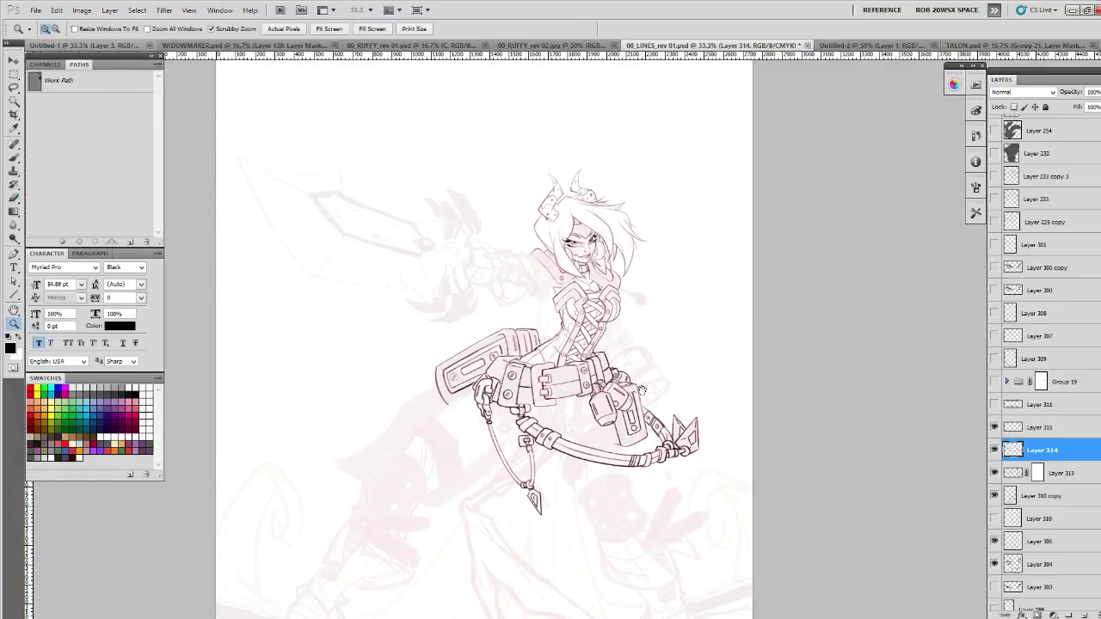
{"action": "left_click", "coordinate": [640, 391]}
{"action": "left_click", "coordinate": [640, 391]}
{"action": "left_click", "coordinate": [640, 391]}
{"action": "key", "text": "b"}
{"action": "mouse_move", "coordinate": [556, 435]}
{"action": "left_mouse_down"}
{"action": "mouse_move", "coordinate": [571, 485]}
{"action": "mouse_move", "coordinate": [554, 478]}
{"action": "mouse_move", "coordinate": [557, 488]}
{"action": "left_mouse_up"}
{"action": "key", "text": "ctrl+alt+z"}
{"action": "key", "text": "ctrl+alt+z"}
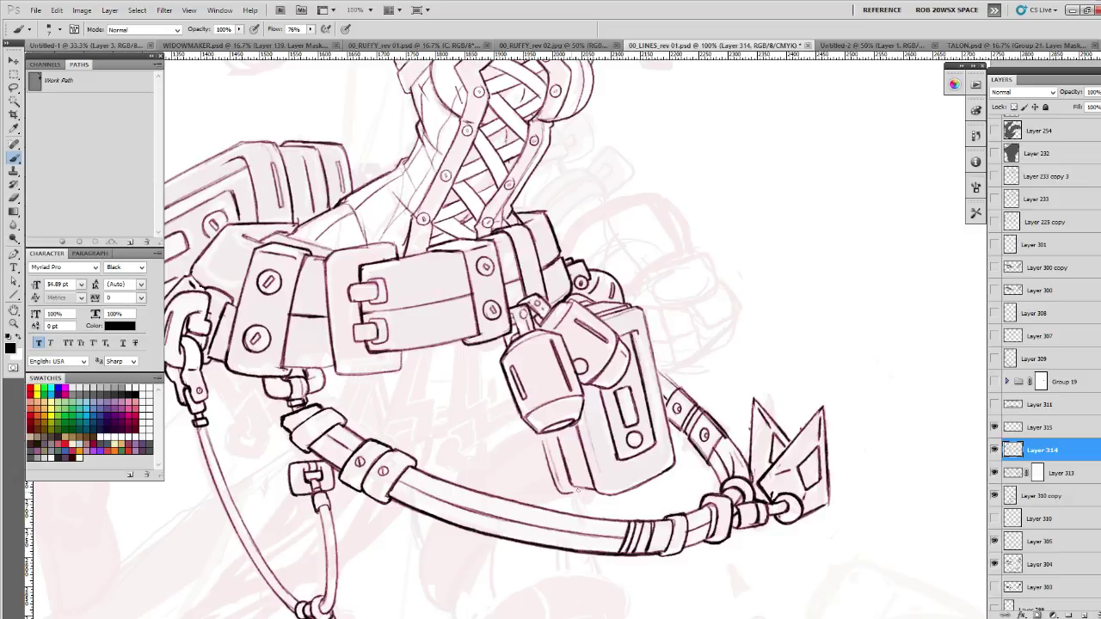
{"action": "left_click_drag", "start_coordinate": [544, 449], "coordinate": [553, 475]}
{"action": "mouse_move", "coordinate": [539, 436]}
{"action": "left_mouse_down"}
{"action": "mouse_move", "coordinate": [544, 451]}
{"action": "mouse_move", "coordinate": [632, 454]}
{"action": "left_mouse_up"}
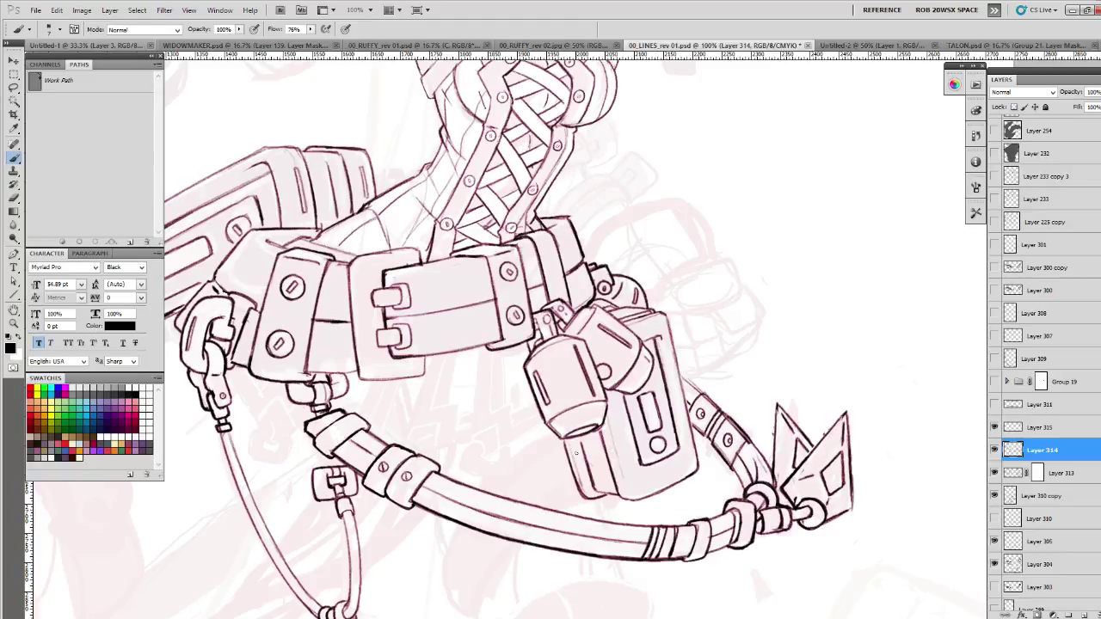
- Erase the stray inner line and redraw the side compartment's outer edge as a heavier line
{"action": "key", "text": "e"}
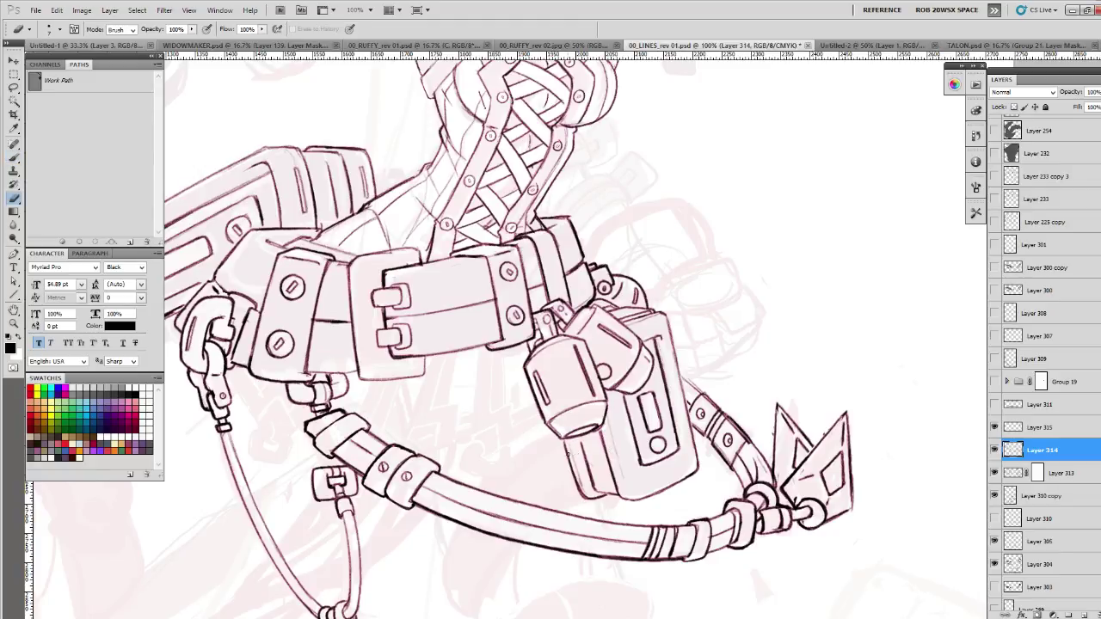
{"action": "mouse_move", "coordinate": [572, 466]}
{"action": "left_mouse_down"}
{"action": "mouse_move", "coordinate": [567, 442]}
{"action": "mouse_move", "coordinate": [579, 488]}
{"action": "left_mouse_up"}
{"action": "key", "text": "b"}
{"action": "left_click_drag", "start_coordinate": [567, 450], "coordinate": [579, 495]}
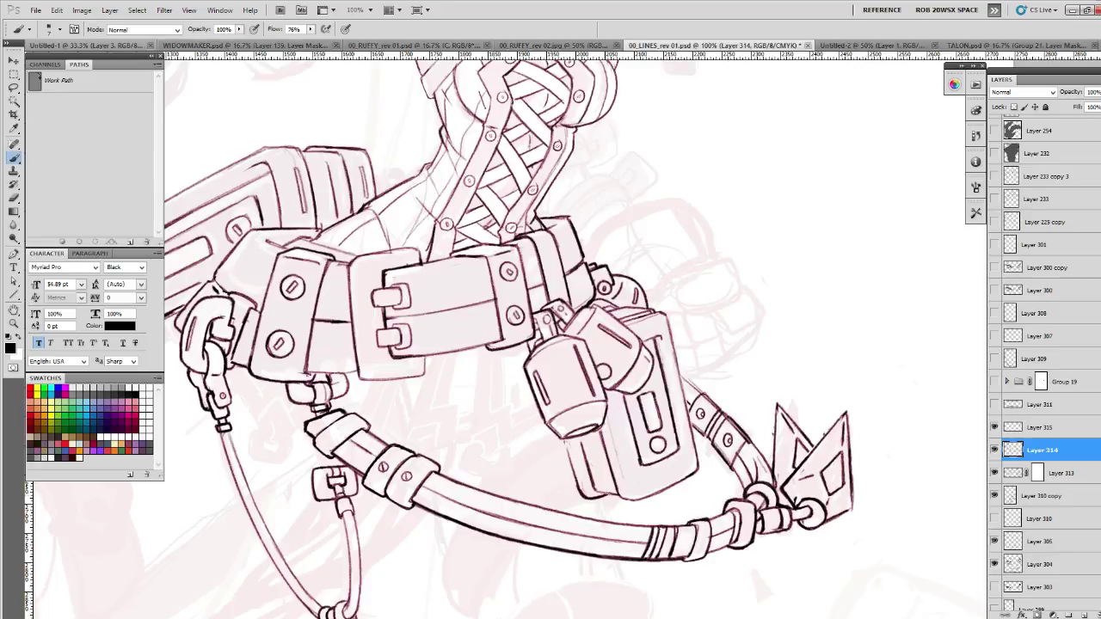
{"action": "left_click_drag", "start_coordinate": [731, 398], "coordinate": [702, 426]}
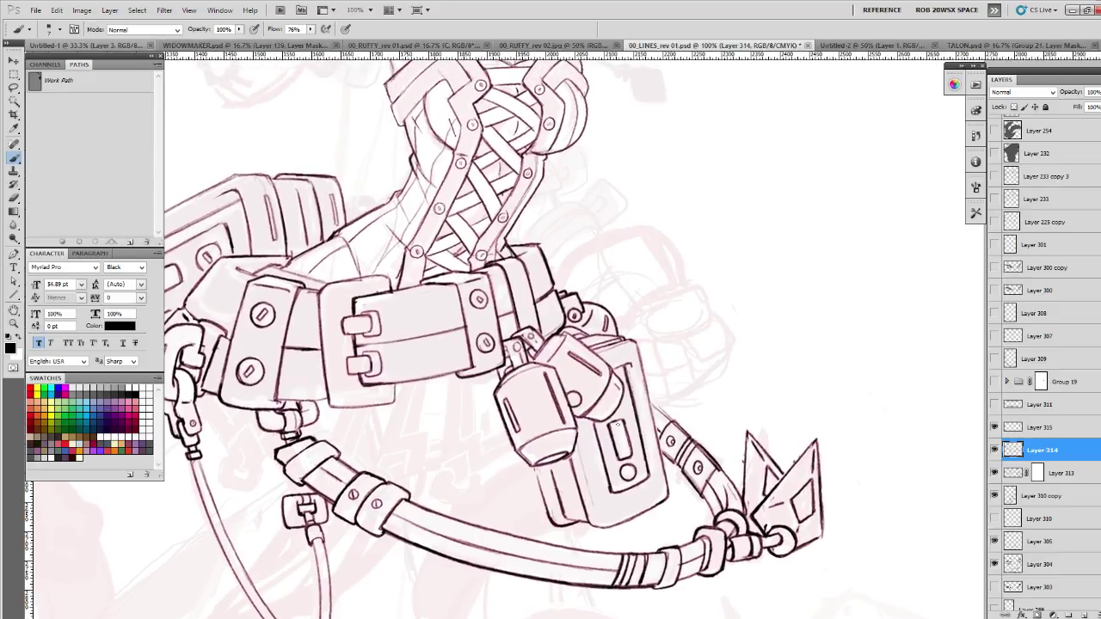
- Ink the side compartment's inner edge and vertical accent lines, and add a slot to the belt box's round button
{"action": "key", "text": "e"}
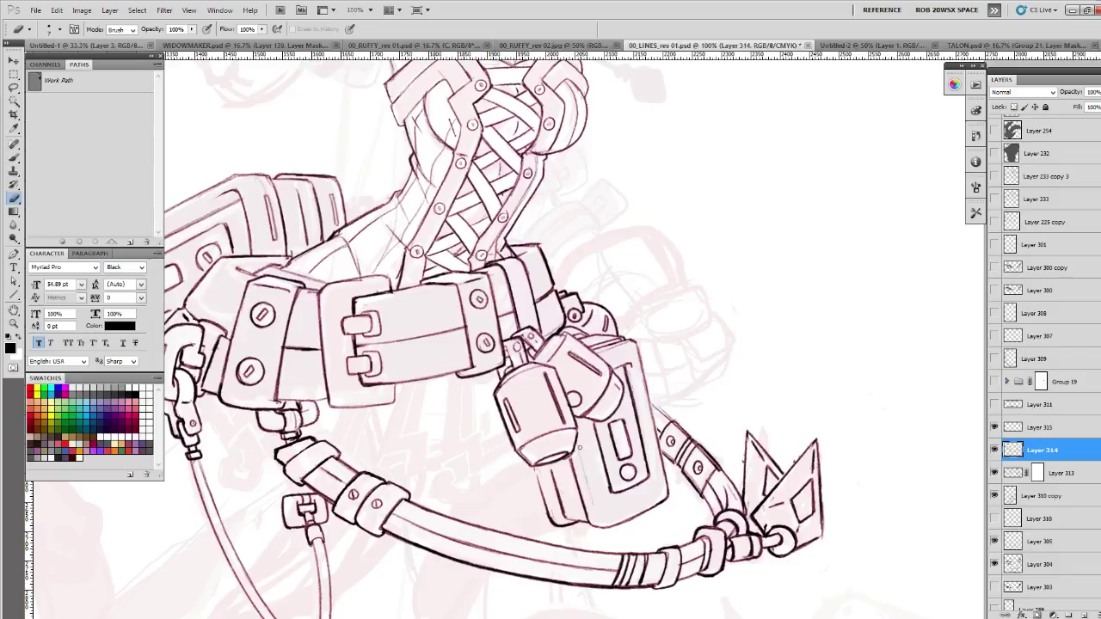
{"action": "key", "text": "b"}
{"action": "left_click_drag", "start_coordinate": [573, 461], "coordinate": [590, 514]}
{"action": "left_click_drag", "start_coordinate": [574, 459], "coordinate": [590, 516]}
{"action": "left_click_drag", "start_coordinate": [541, 471], "coordinate": [553, 514]}
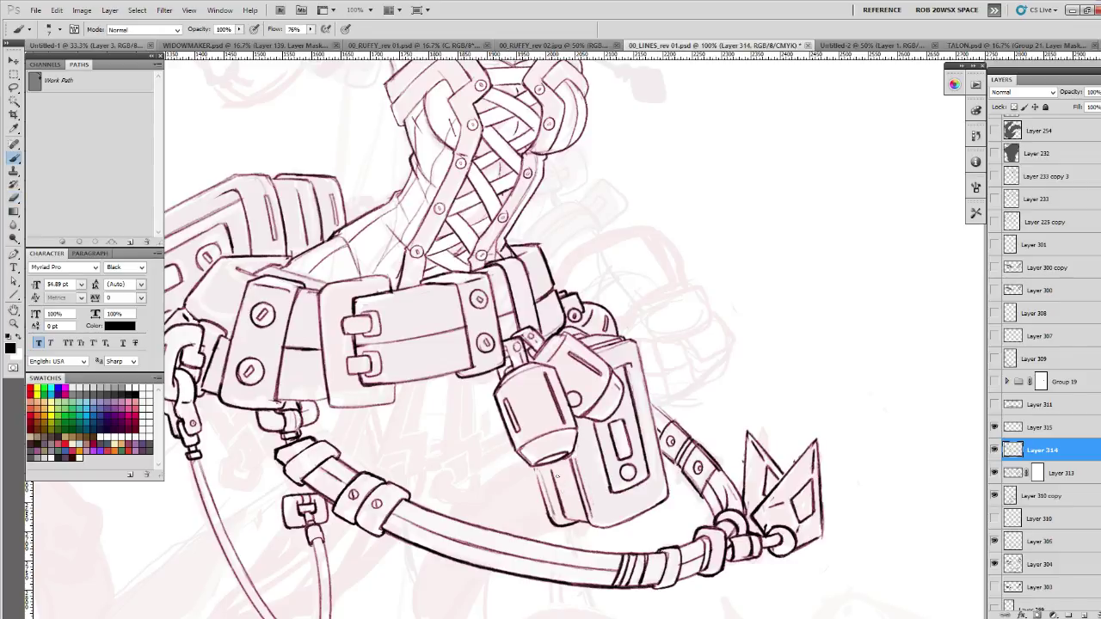
{"action": "left_click_drag", "start_coordinate": [557, 473], "coordinate": [569, 513]}
{"action": "scroll", "coordinate": [637, 412], "scroll_direction": "down", "scroll_amount": 1}
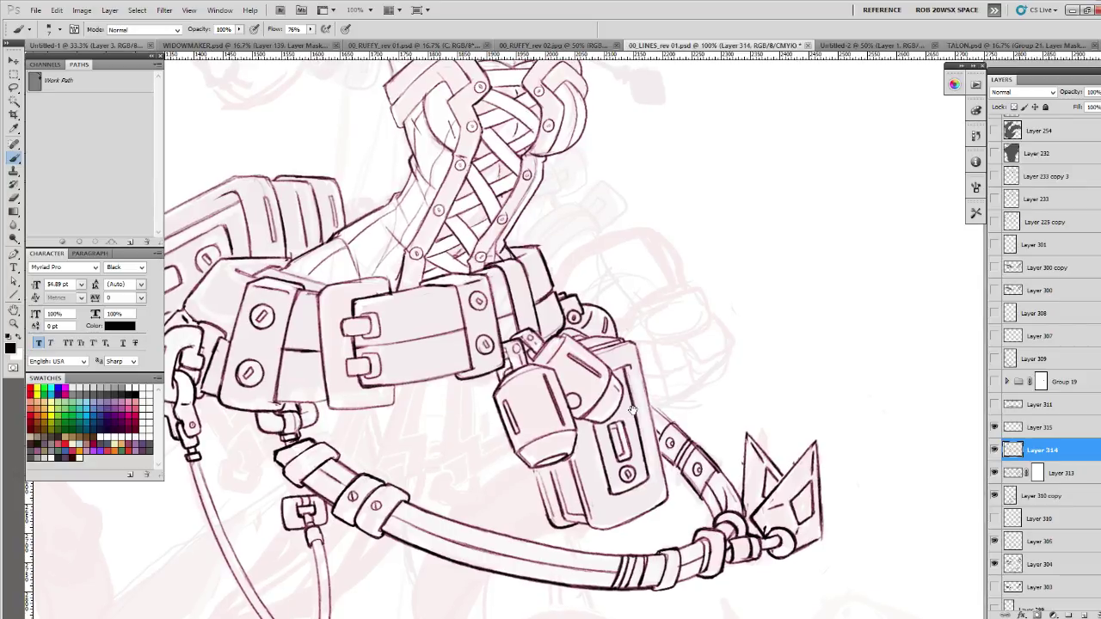
{"action": "scroll", "coordinate": [643, 421], "scroll_direction": "down", "scroll_amount": 1}
{"action": "left_click_drag", "start_coordinate": [631, 473], "coordinate": [643, 377]}
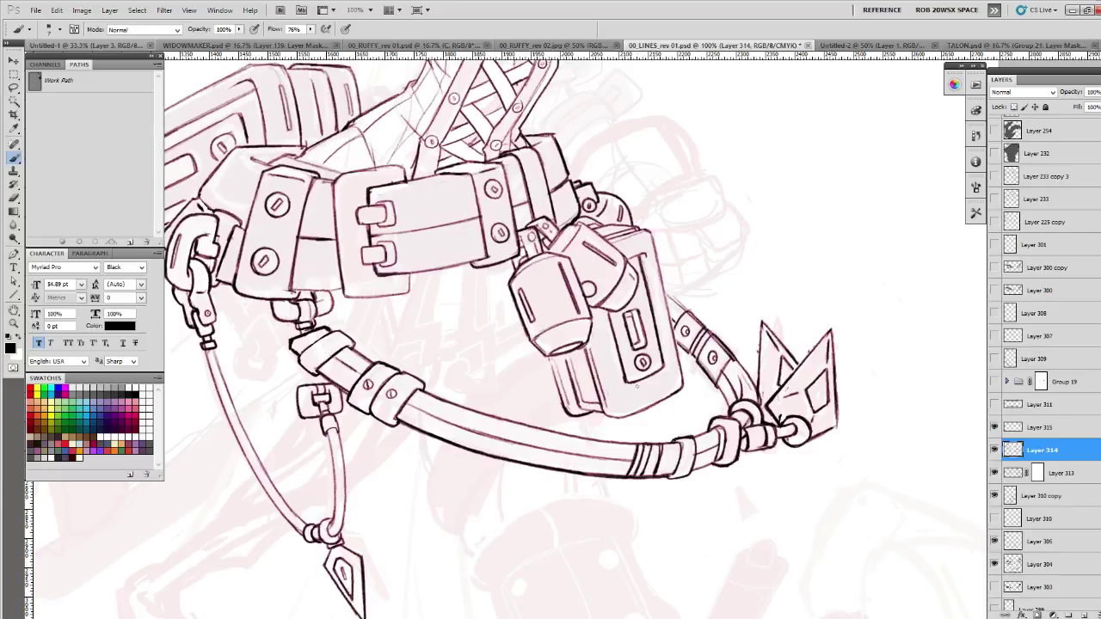
{"action": "left_click_drag", "start_coordinate": [639, 381], "coordinate": [636, 520]}
- Darken the outlines of the two prongs on the front belt buckle
{"action": "key", "text": "z"}
{"action": "left_click", "coordinate": [640, 395], "text": "alt"}
{"action": "left_click_drag", "start_coordinate": [636, 387], "coordinate": [668, 360]}
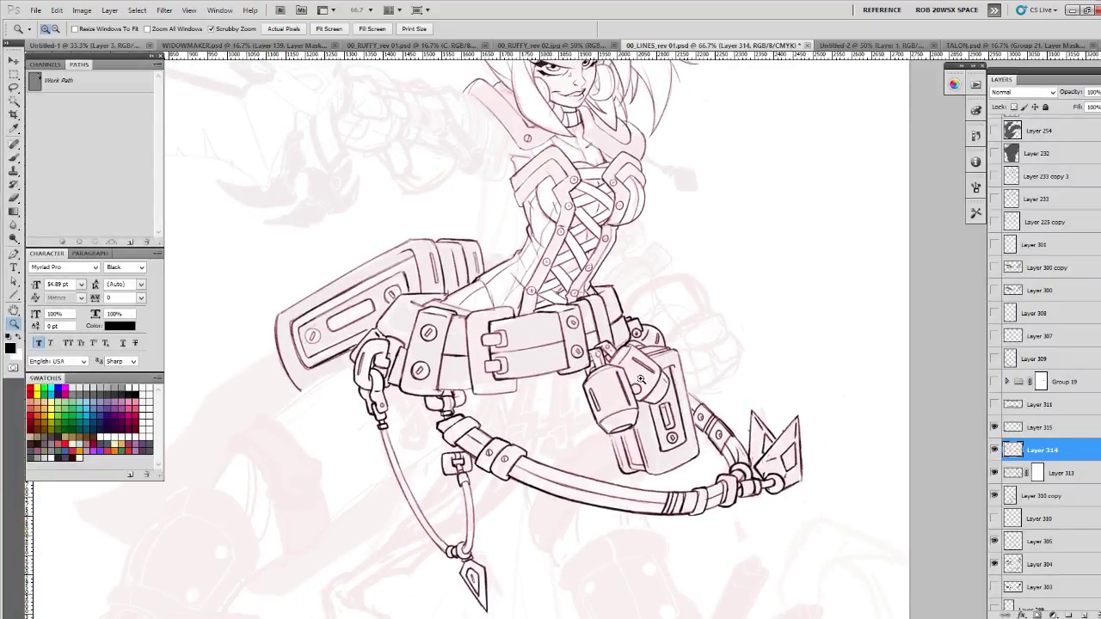
{"action": "left_click", "coordinate": [483, 325]}
{"action": "left_click", "coordinate": [484, 325]}
{"action": "key", "text": "b"}
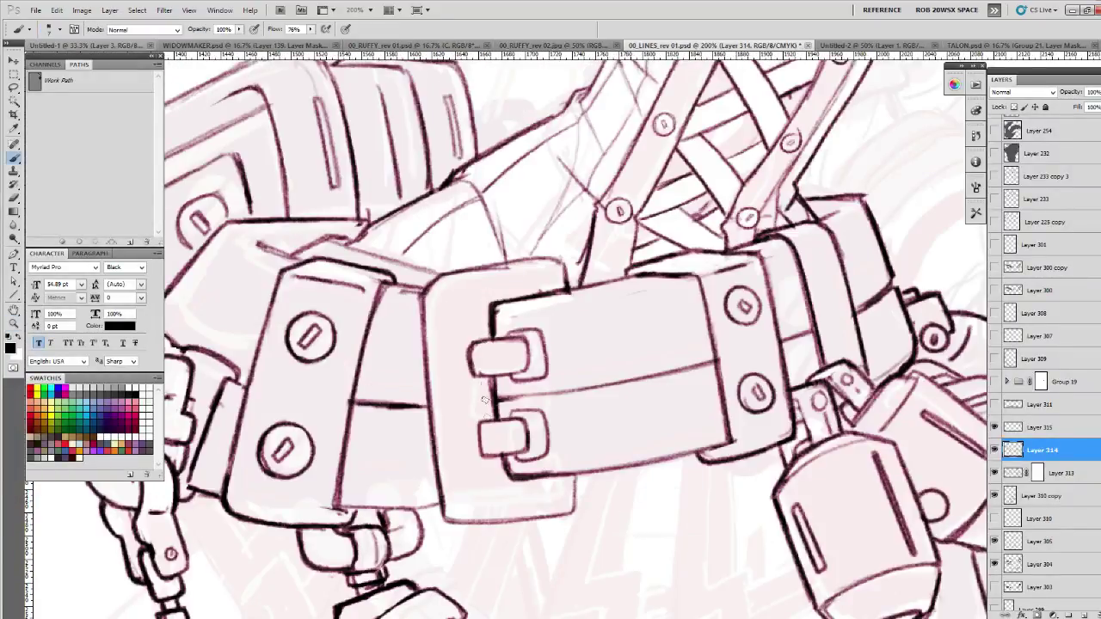
{"action": "key", "text": "x"}
{"action": "mouse_move", "coordinate": [478, 342]}
{"action": "left_mouse_down"}
{"action": "mouse_move", "coordinate": [474, 376]}
{"action": "mouse_move", "coordinate": [469, 359]}
{"action": "mouse_move", "coordinate": [483, 378]}
{"action": "mouse_move", "coordinate": [514, 374]}
{"action": "mouse_move", "coordinate": [487, 392]}
{"action": "mouse_move", "coordinate": [491, 427]}
{"action": "mouse_move", "coordinate": [543, 414]}
{"action": "mouse_move", "coordinate": [503, 422]}
{"action": "mouse_move", "coordinate": [538, 419]}
{"action": "mouse_move", "coordinate": [543, 397]}
{"action": "mouse_move", "coordinate": [518, 425]}
{"action": "mouse_move", "coordinate": [491, 389]}
{"action": "left_mouse_up"}
{"action": "key", "text": "x"}
{"action": "key", "text": "x"}
{"action": "key", "text": "x"}
{"action": "key", "text": "z"}
- Add a small slanted slot in the center of the front twin blade's inner panel
{"action": "left_click", "coordinate": [515, 368], "text": "alt"}
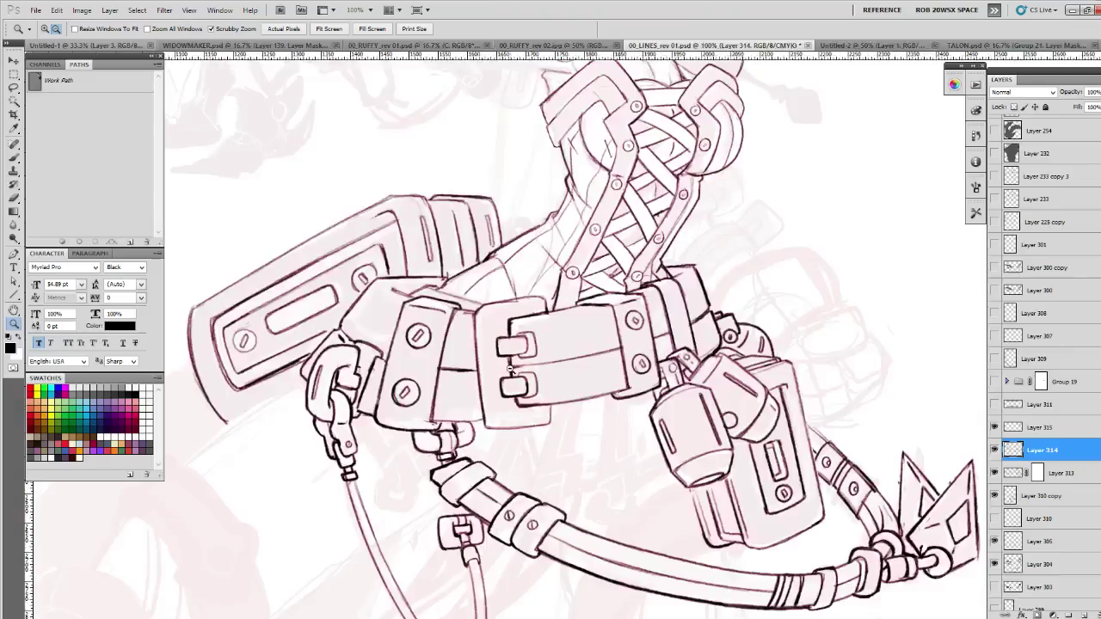
{"action": "left_click", "coordinate": [515, 368], "text": "alt"}
{"action": "left_click", "coordinate": [515, 368], "text": "alt"}
{"action": "left_click", "coordinate": [516, 366], "text": "alt"}
{"action": "left_click", "coordinate": [565, 336]}
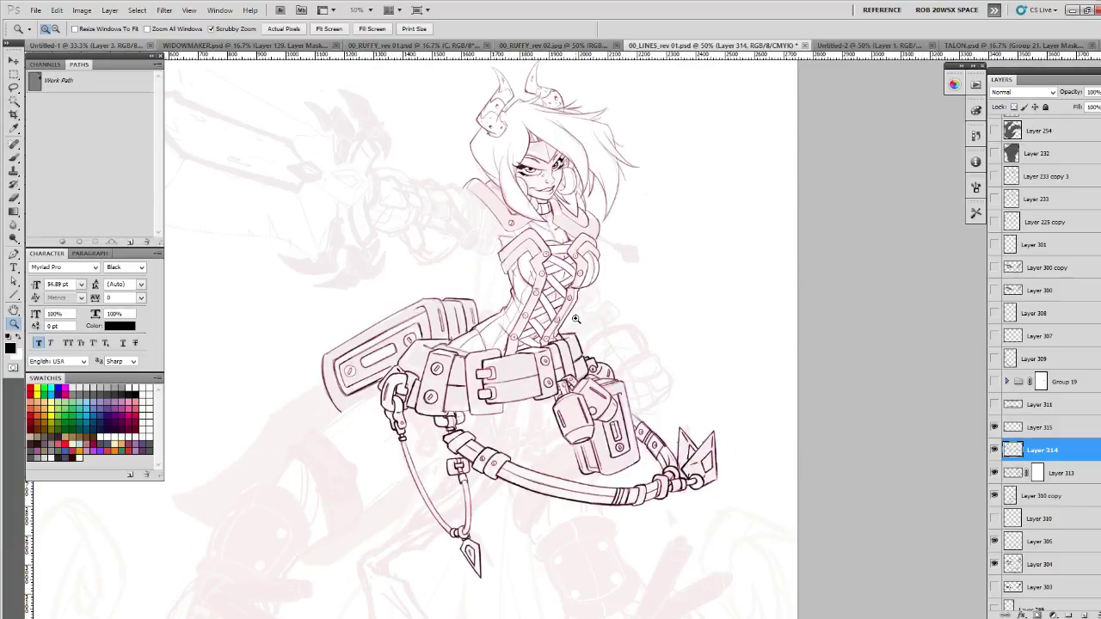
{"action": "left_click", "coordinate": [699, 437]}
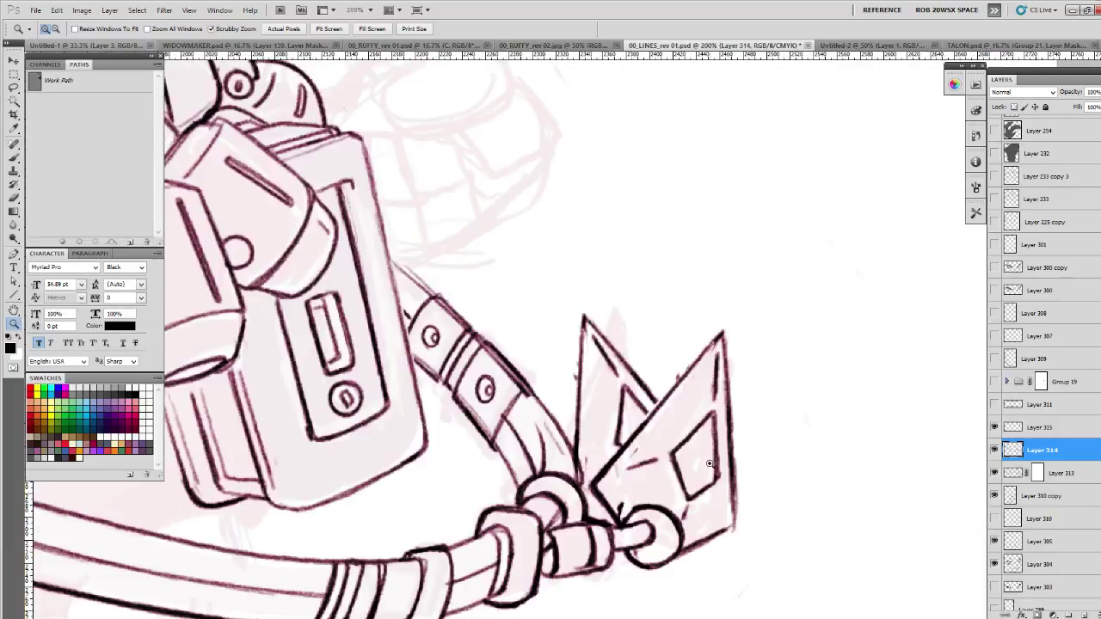
{"action": "key", "text": "b"}
{"action": "mouse_move", "coordinate": [701, 444]}
{"action": "left_mouse_down"}
{"action": "mouse_move", "coordinate": [690, 475]}
{"action": "mouse_move", "coordinate": [704, 442]}
{"action": "left_mouse_up"}
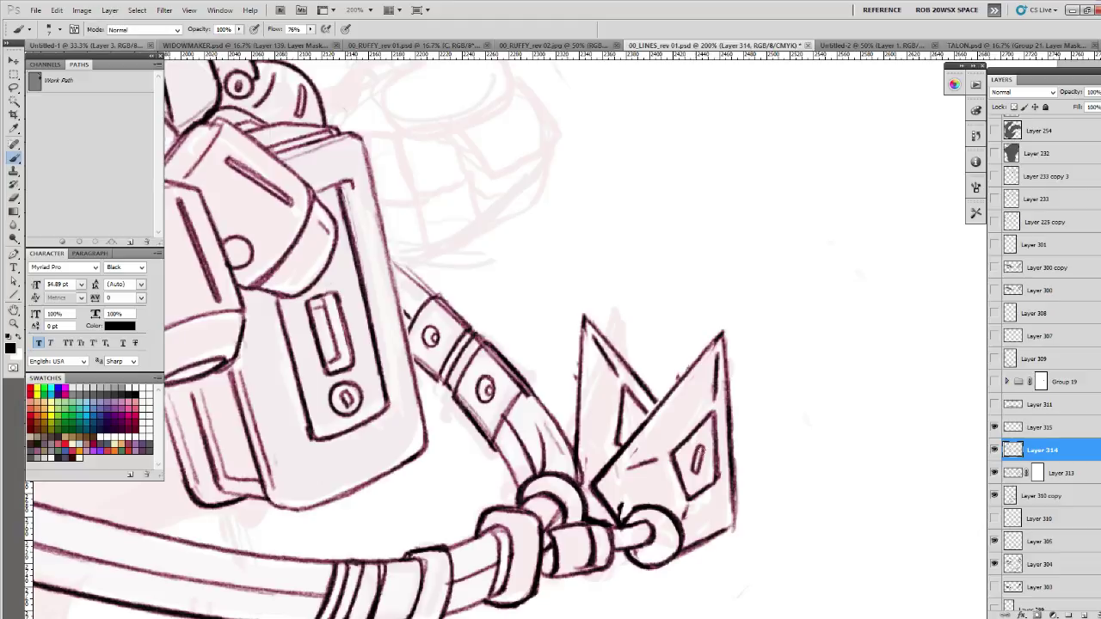
{"action": "key", "text": "z"}
{"action": "left_click", "coordinate": [637, 411], "text": "alt"}
{"action": "left_click", "coordinate": [638, 410], "text": "alt"}
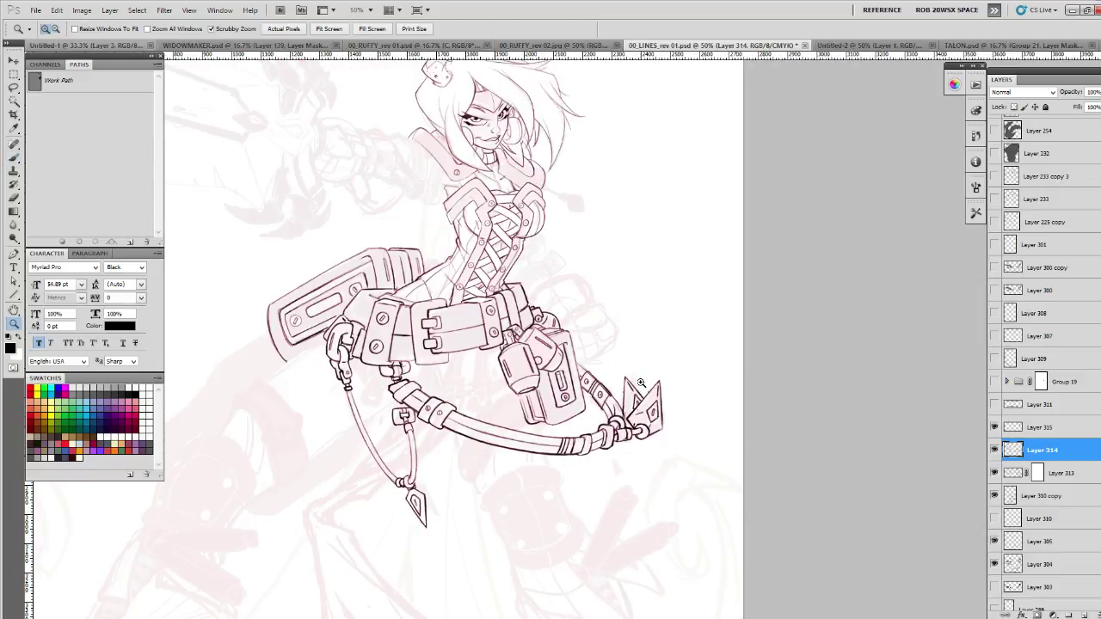
{"action": "mouse_move", "coordinate": [637, 384]}
{"action": "left_mouse_down"}
{"action": "mouse_move", "coordinate": [674, 359]}
{"action": "mouse_move", "coordinate": [700, 321]}
{"action": "mouse_move", "coordinate": [695, 338]}
{"action": "mouse_move", "coordinate": [677, 339]}
{"action": "mouse_move", "coordinate": [672, 427]}
{"action": "left_mouse_up"}
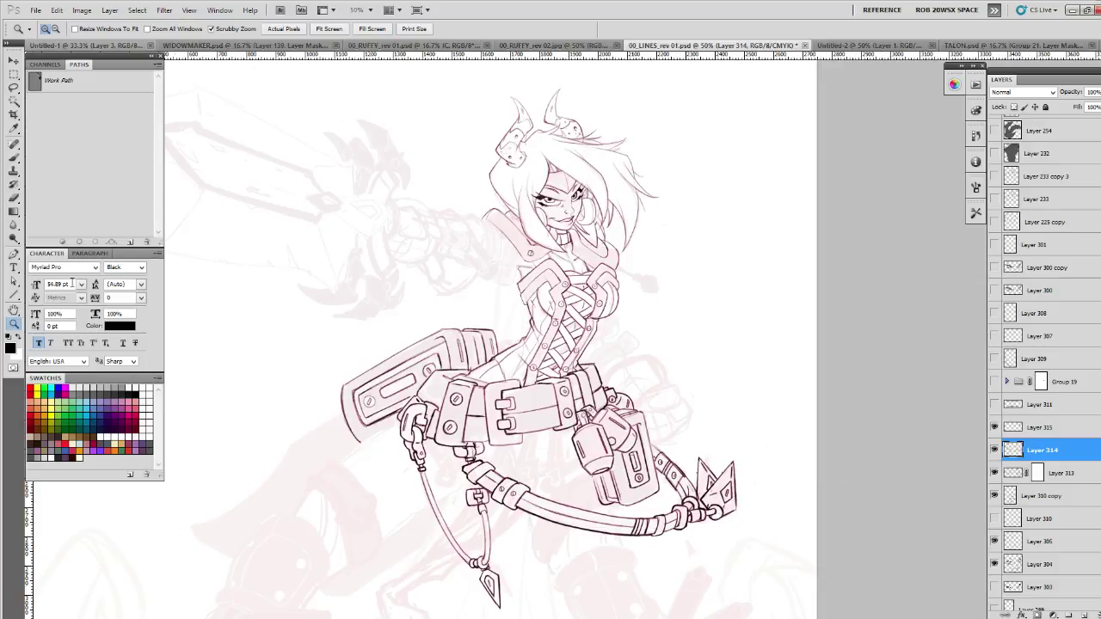
- Review the inked character's line art and belt gear against the faint sketch across the whole page
{"action": "left_click", "coordinate": [428, 286], "text": "alt"}
{"action": "left_click", "coordinate": [429, 286], "text": "alt"}
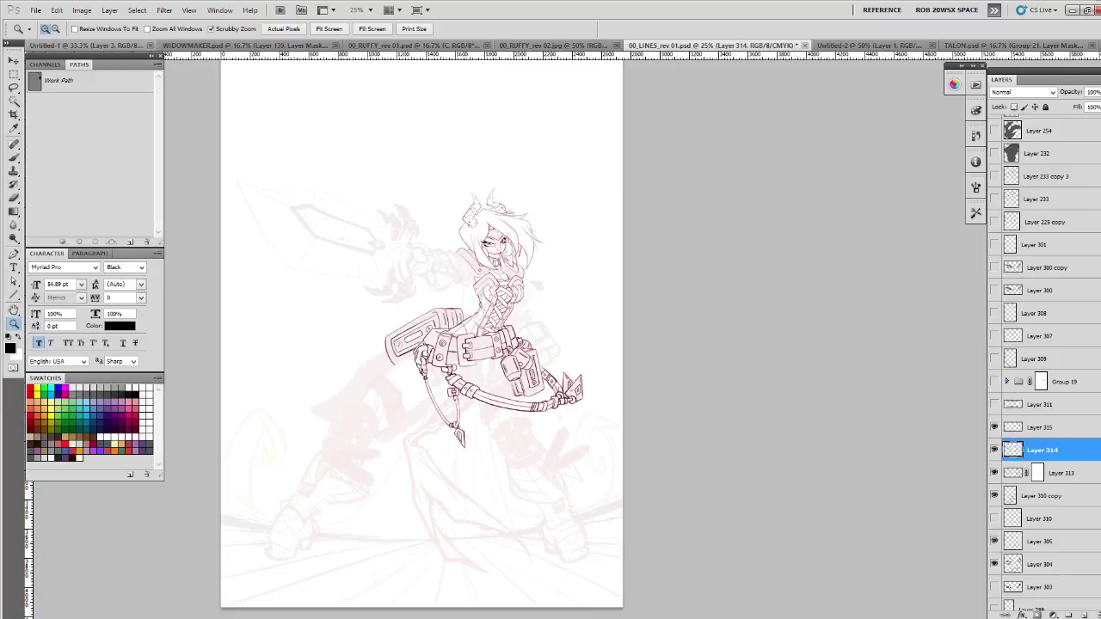
{"action": "scroll", "coordinate": [1044, 362], "scroll_direction": "up", "scroll_amount": 9}
{"action": "scroll", "coordinate": [1044, 361], "scroll_direction": "down", "scroll_amount": 10}
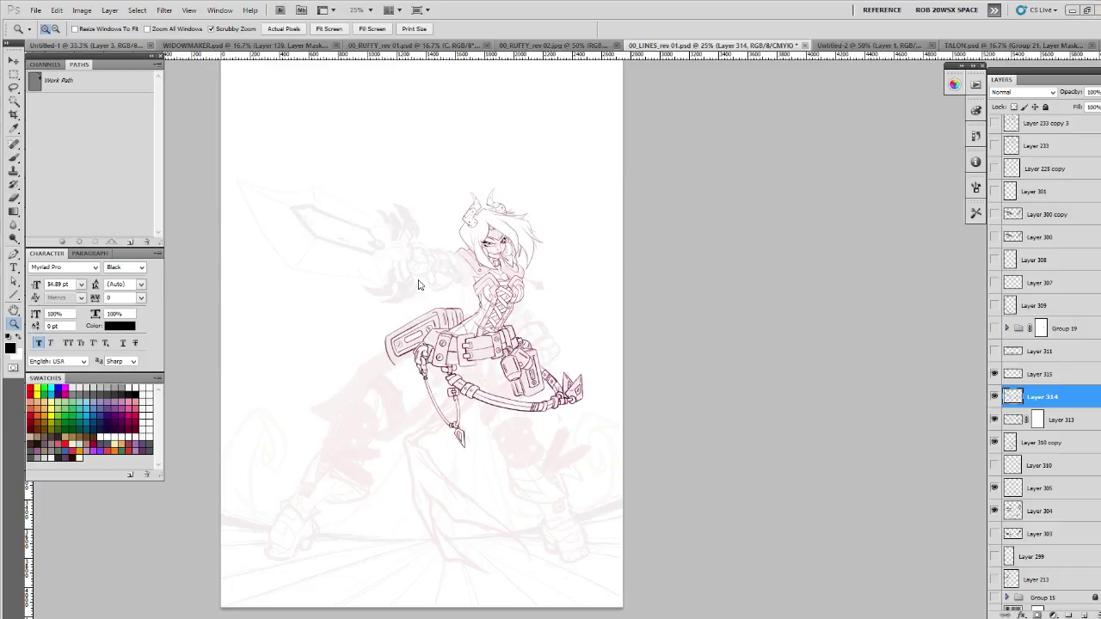
{"action": "left_click_drag", "start_coordinate": [418, 285], "coordinate": [523, 319]}
{"action": "left_click_drag", "start_coordinate": [542, 361], "coordinate": [540, 323]}
{"action": "left_click_drag", "start_coordinate": [558, 281], "coordinate": [547, 396]}
{"action": "left_click_drag", "start_coordinate": [557, 342], "coordinate": [559, 310]}
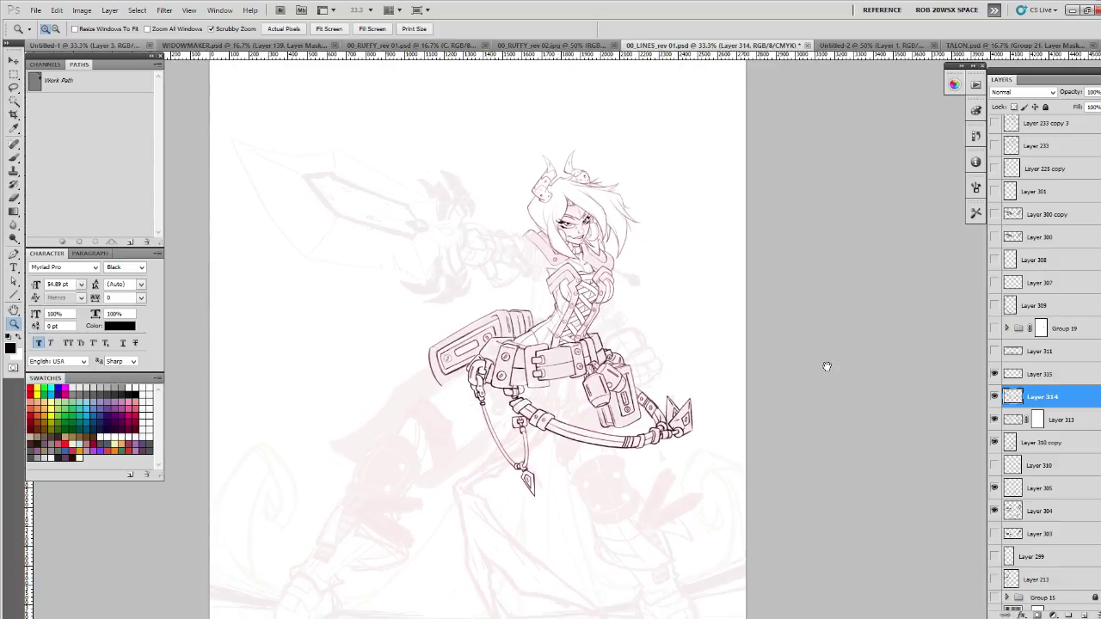
- Make the ANUBIS layer group visible together with the character's line art
{"action": "left_click", "coordinate": [995, 327]}
{"action": "left_click", "coordinate": [995, 328]}
{"action": "scroll", "coordinate": [1019, 258], "scroll_direction": "up", "scroll_amount": 5}
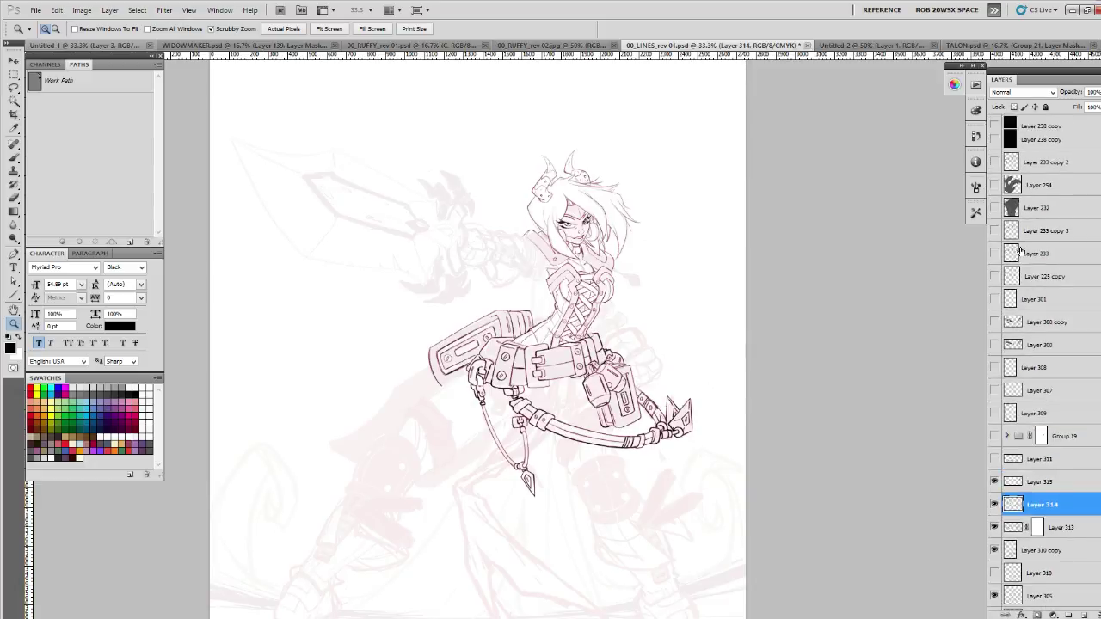
{"action": "scroll", "coordinate": [1018, 245], "scroll_direction": "up", "scroll_amount": 4}
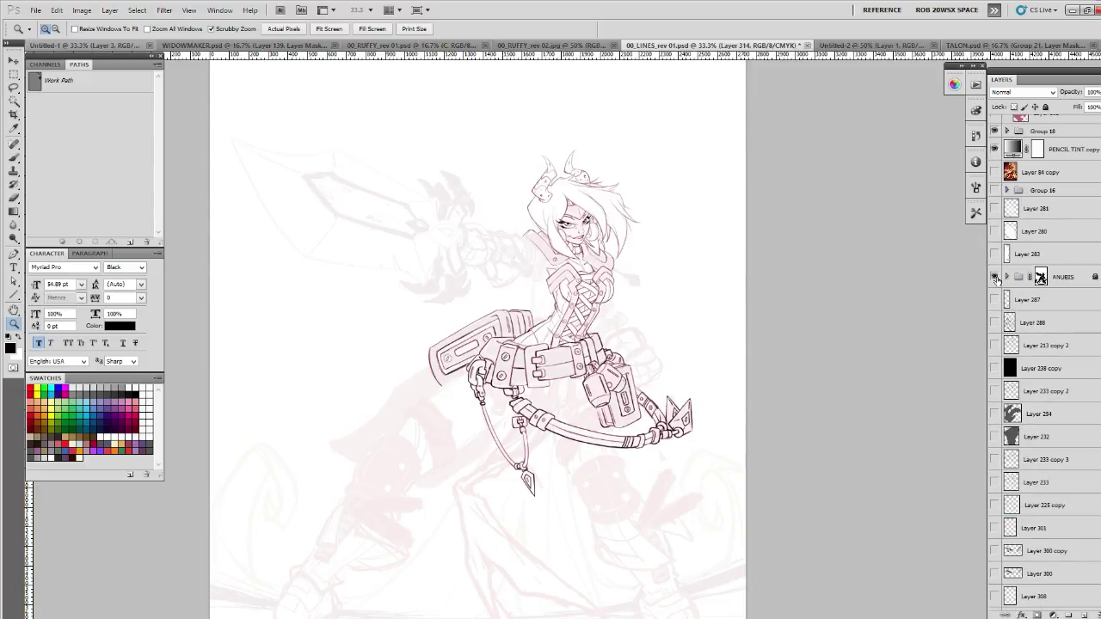
{"action": "left_click", "coordinate": [994, 276]}
{"action": "left_click_drag", "start_coordinate": [721, 164], "coordinate": [743, 319]}
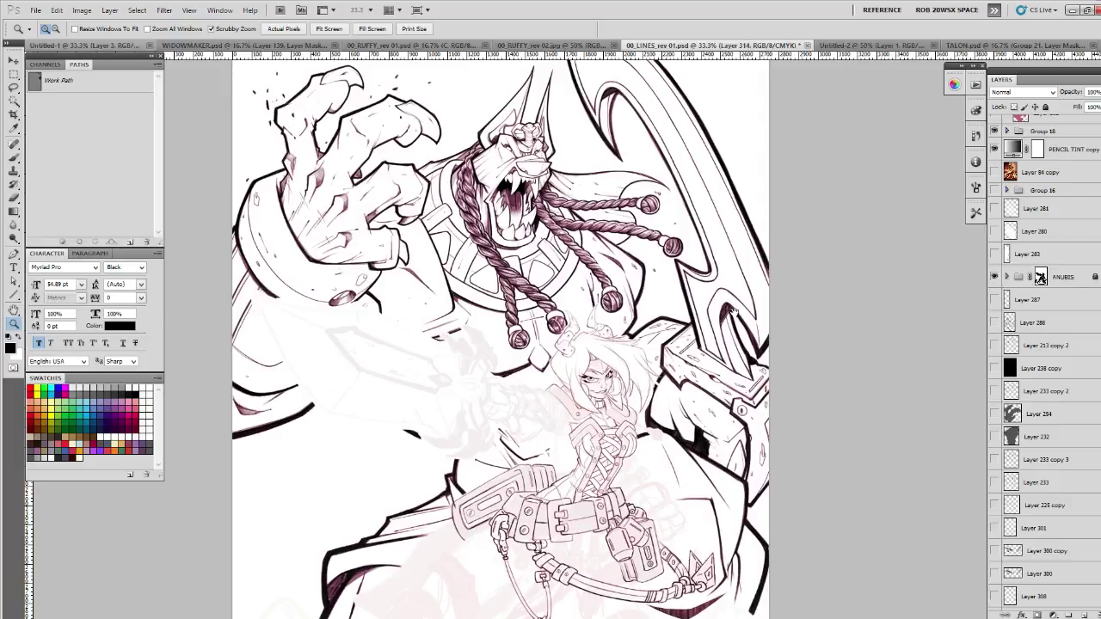
{"action": "scroll", "coordinate": [729, 297], "scroll_direction": "down", "scroll_amount": 2}
{"action": "left_click", "coordinate": [620, 373], "text": "alt"}
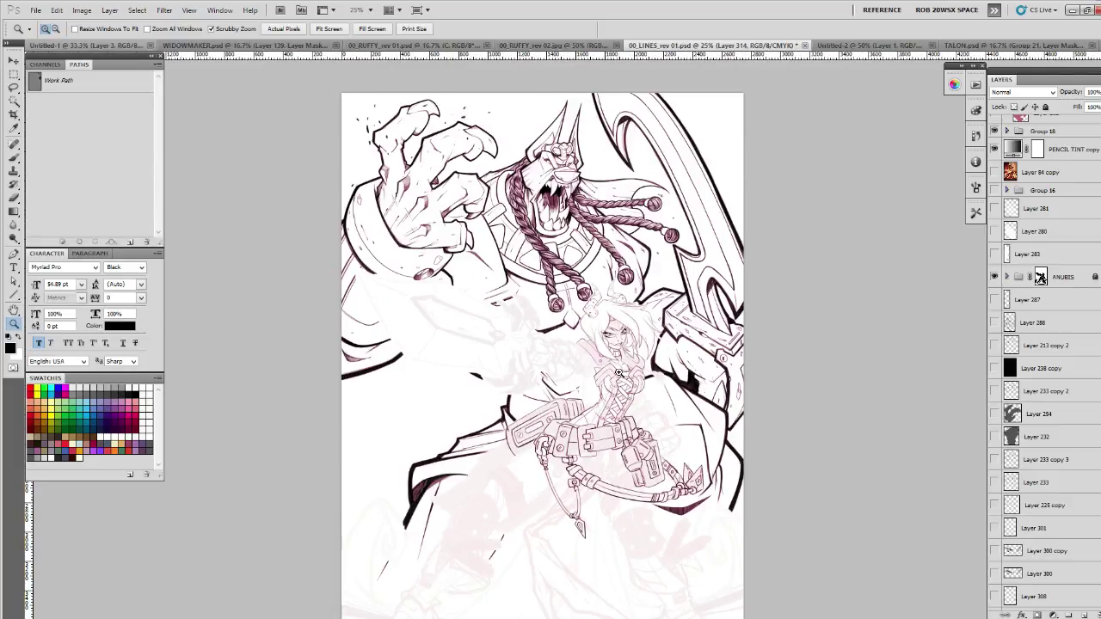
{"action": "mouse_move", "coordinate": [649, 342]}
{"action": "left_mouse_down"}
{"action": "mouse_move", "coordinate": [667, 268]}
{"action": "mouse_move", "coordinate": [684, 339]}
{"action": "left_mouse_up"}
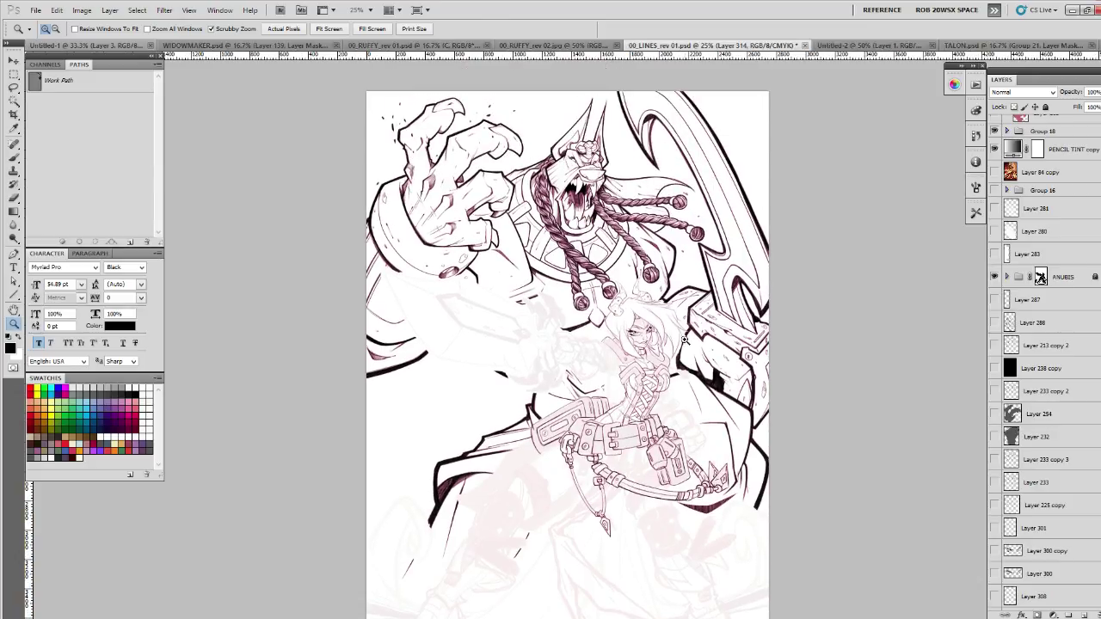
- Examine the line weights on the creature's jaws, braids, headdress and curved blade, and compare them with the character's line art
{"action": "left_click_drag", "start_coordinate": [578, 316], "coordinate": [495, 391]}
{"action": "left_click_drag", "start_coordinate": [424, 504], "coordinate": [574, 356]}
{"action": "left_click_drag", "start_coordinate": [741, 491], "coordinate": [705, 470]}
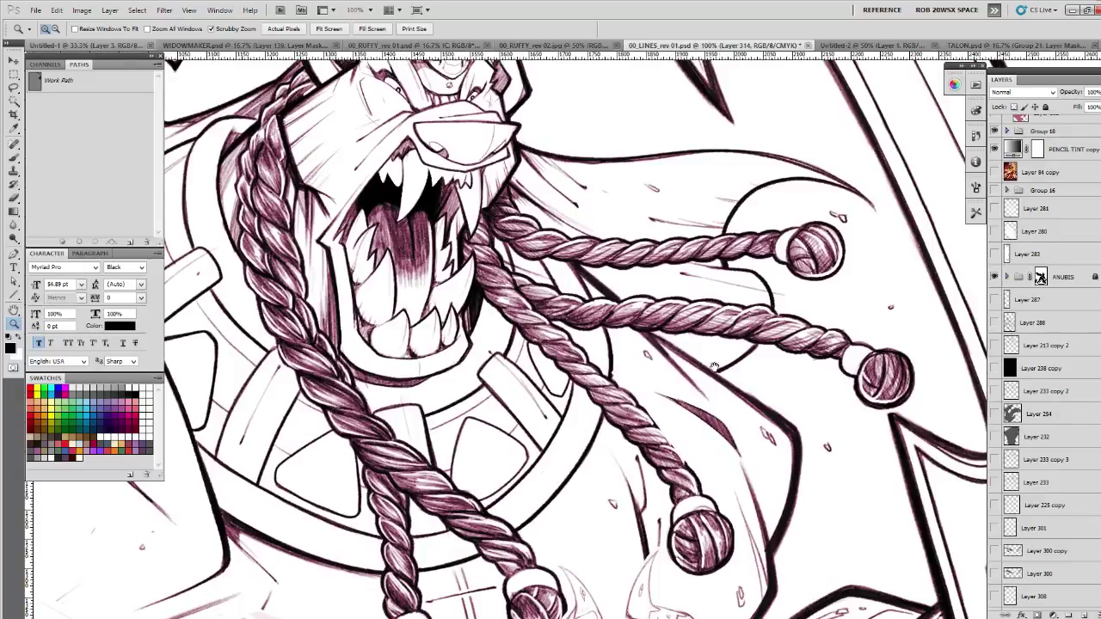
{"action": "left_click_drag", "start_coordinate": [718, 366], "coordinate": [623, 341]}
{"action": "left_click_drag", "start_coordinate": [342, 162], "coordinate": [433, 386]}
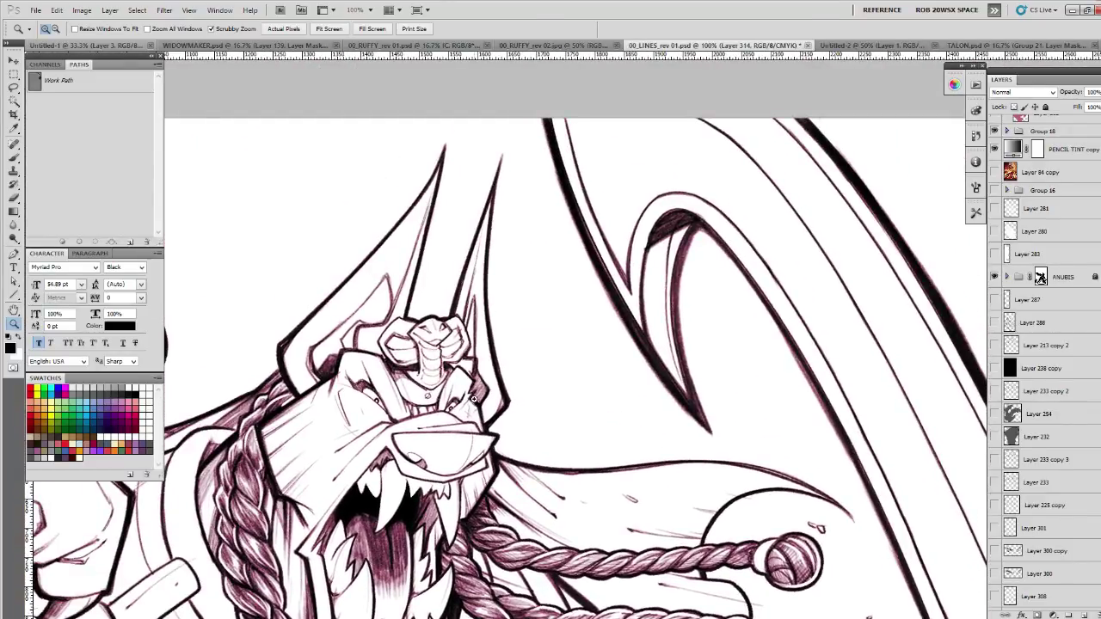
{"action": "left_click", "coordinate": [474, 399], "text": "alt"}
{"action": "left_click_drag", "start_coordinate": [644, 330], "coordinate": [485, 395]}
{"action": "left_click", "coordinate": [474, 379]}
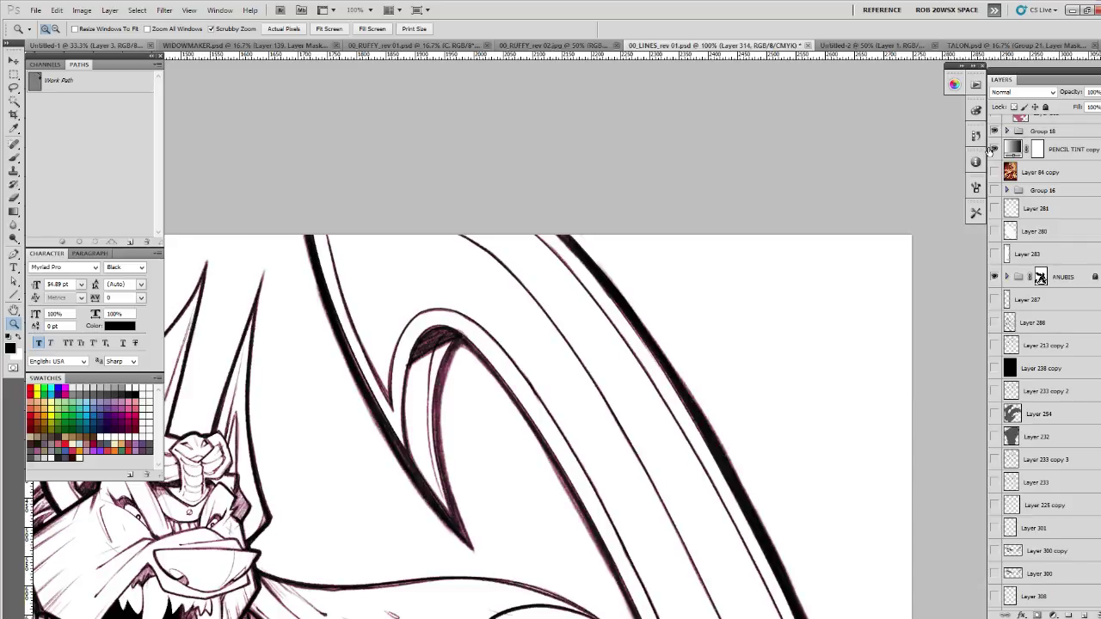
{"action": "left_click", "coordinate": [600, 422], "text": "alt"}
{"action": "left_click_drag", "start_coordinate": [605, 495], "coordinate": [658, 318]}
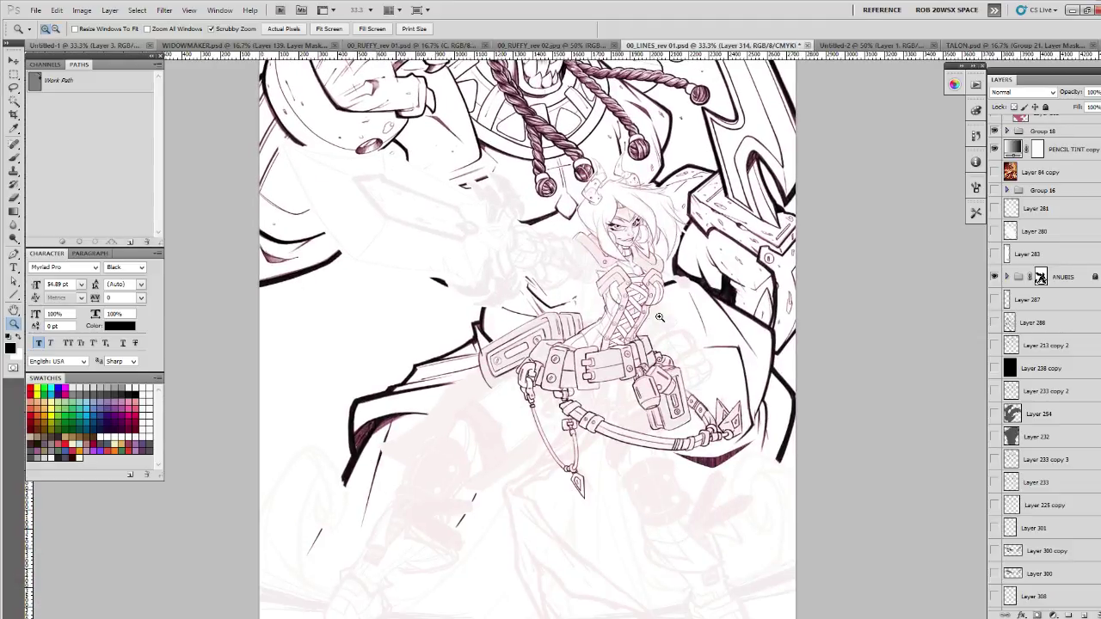